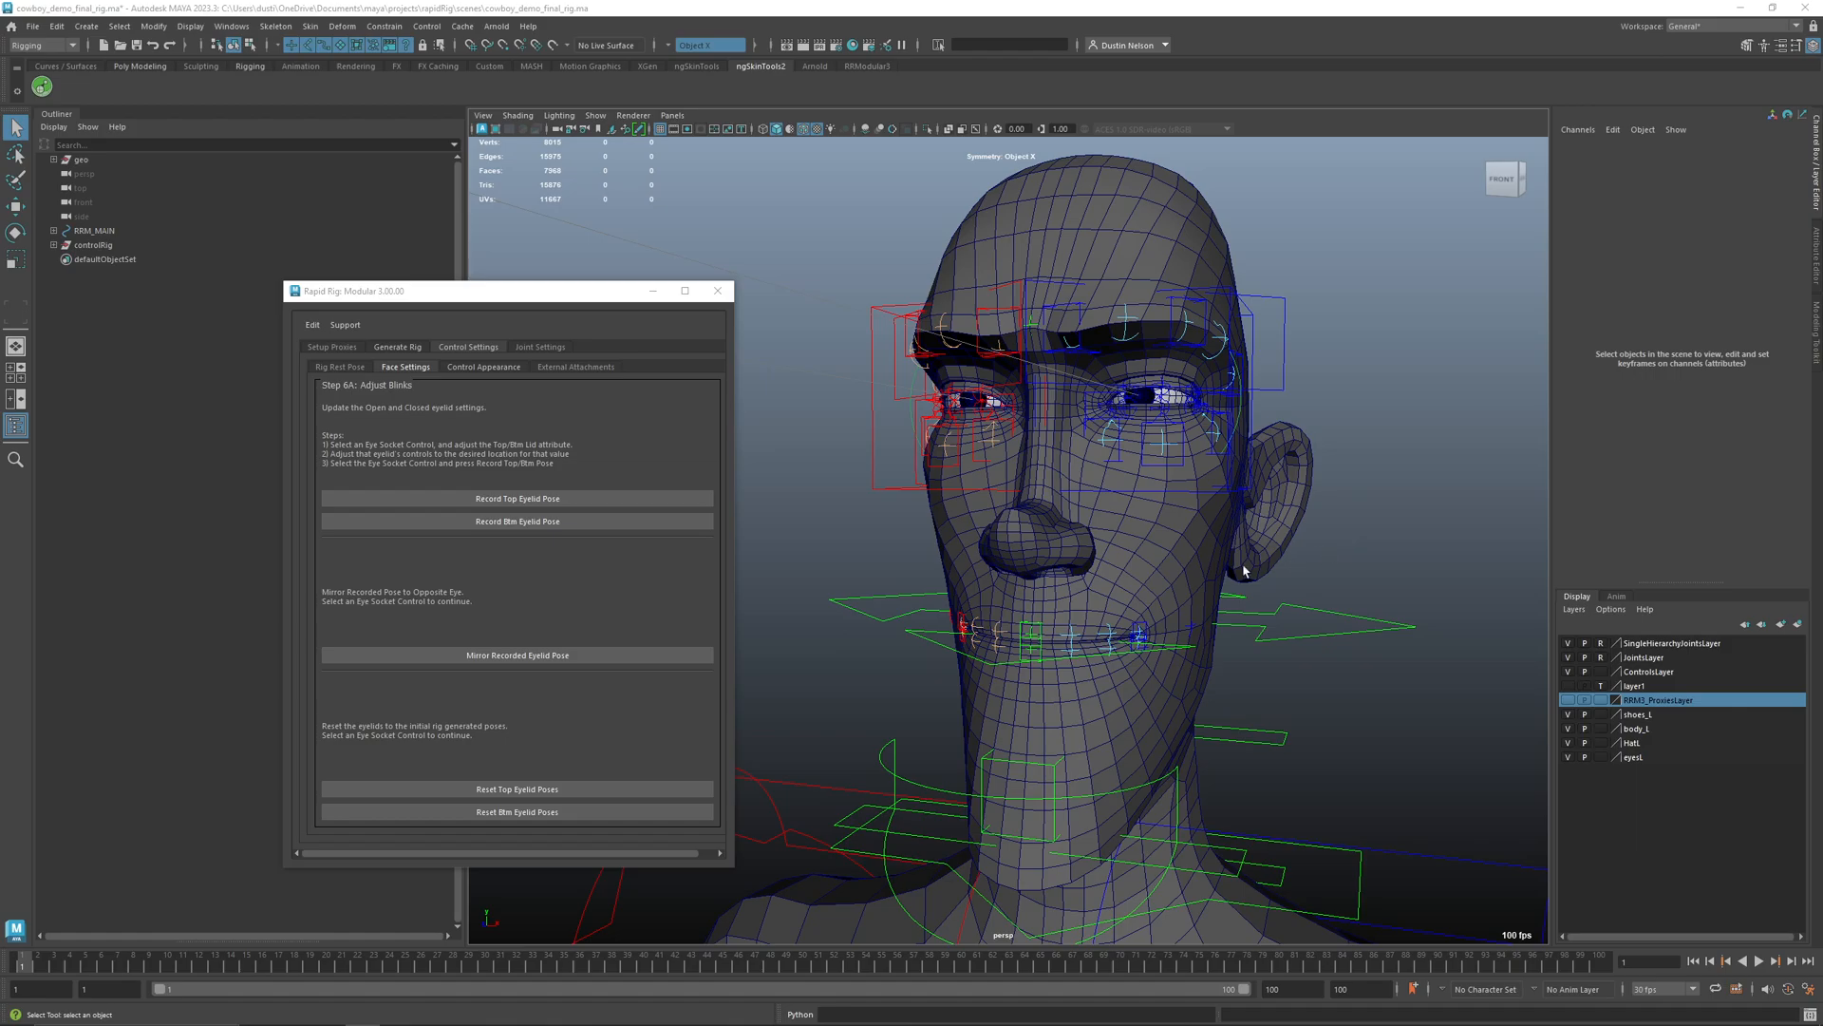
- Try moving the left and right eye socket controls and undo the changes
{"action": "left_click_drag", "start_coordinate": [1258, 556], "coordinate": [866, 447], "text": "alt"}
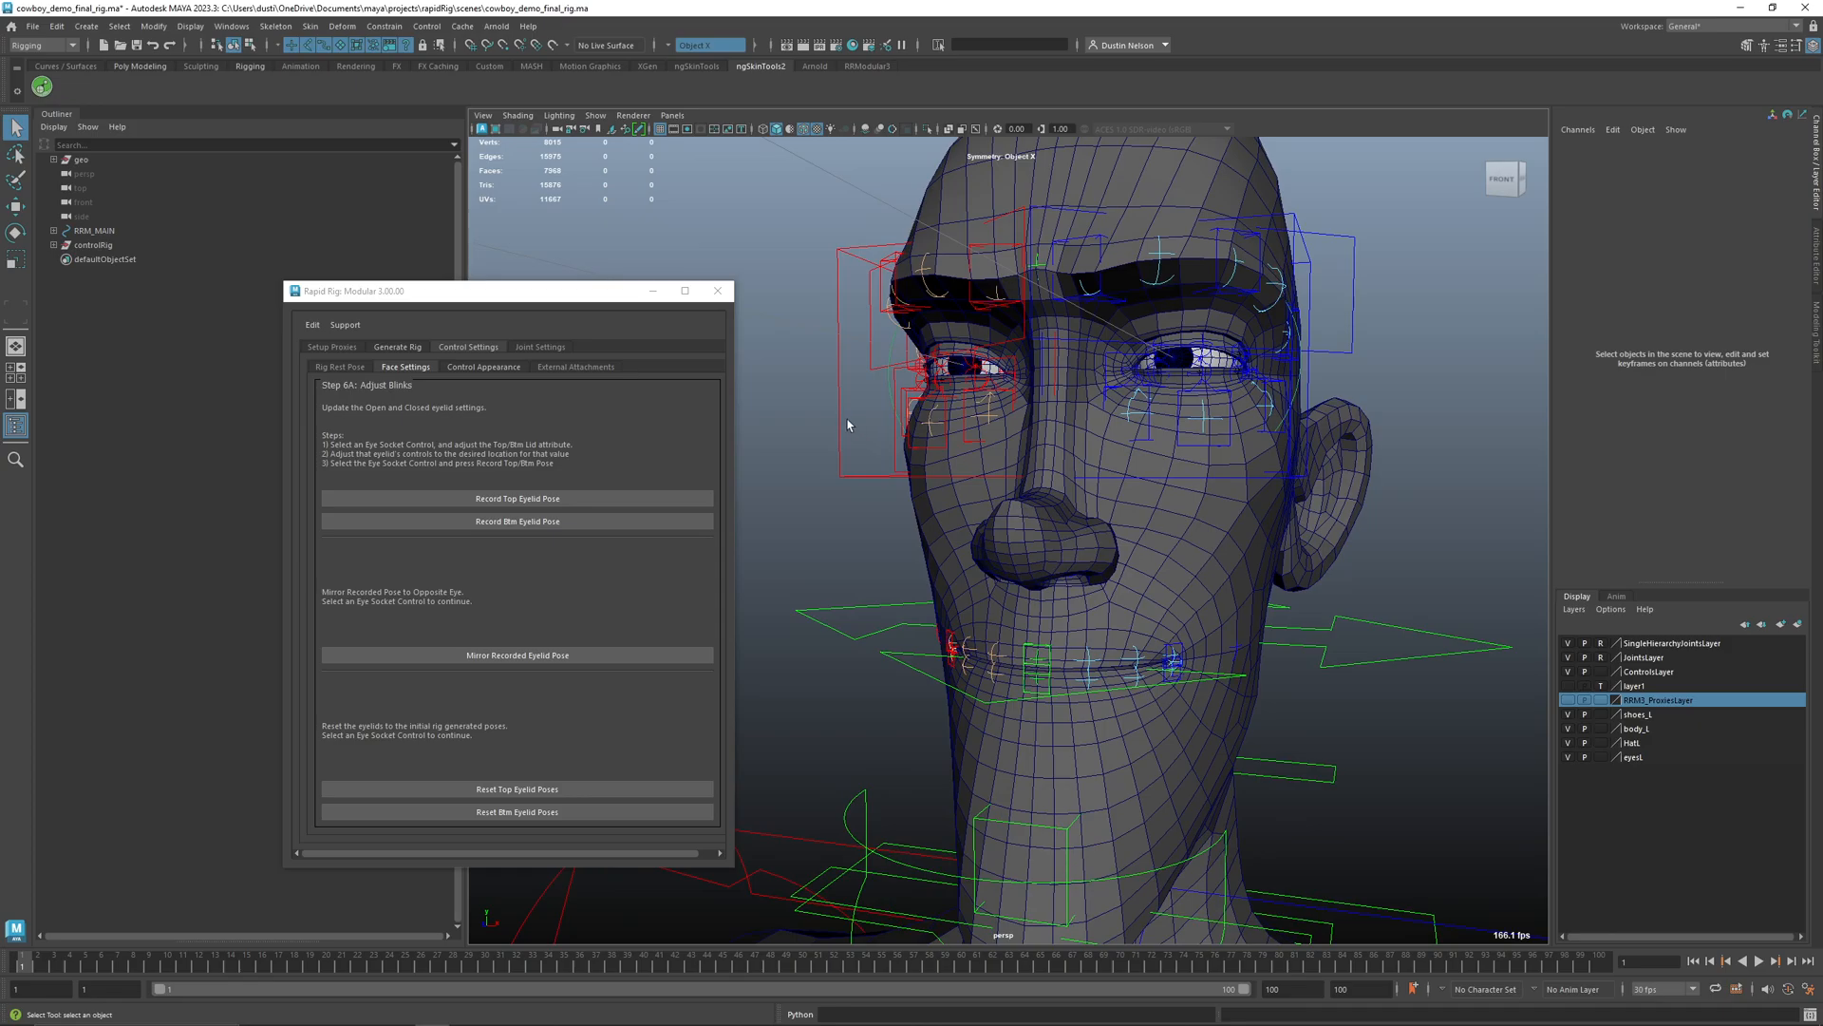
{"action": "left_click", "coordinate": [850, 425]}
{"action": "left_click_drag", "start_coordinate": [1001, 425], "coordinate": [1282, 306], "text": "alt"}
{"action": "left_click", "coordinate": [1186, 373]}
{"action": "key", "text": "w"}
{"action": "key", "text": "ctrl+z"}
{"action": "left_click_drag", "start_coordinate": [896, 411], "coordinate": [868, 409], "text": "alt"}
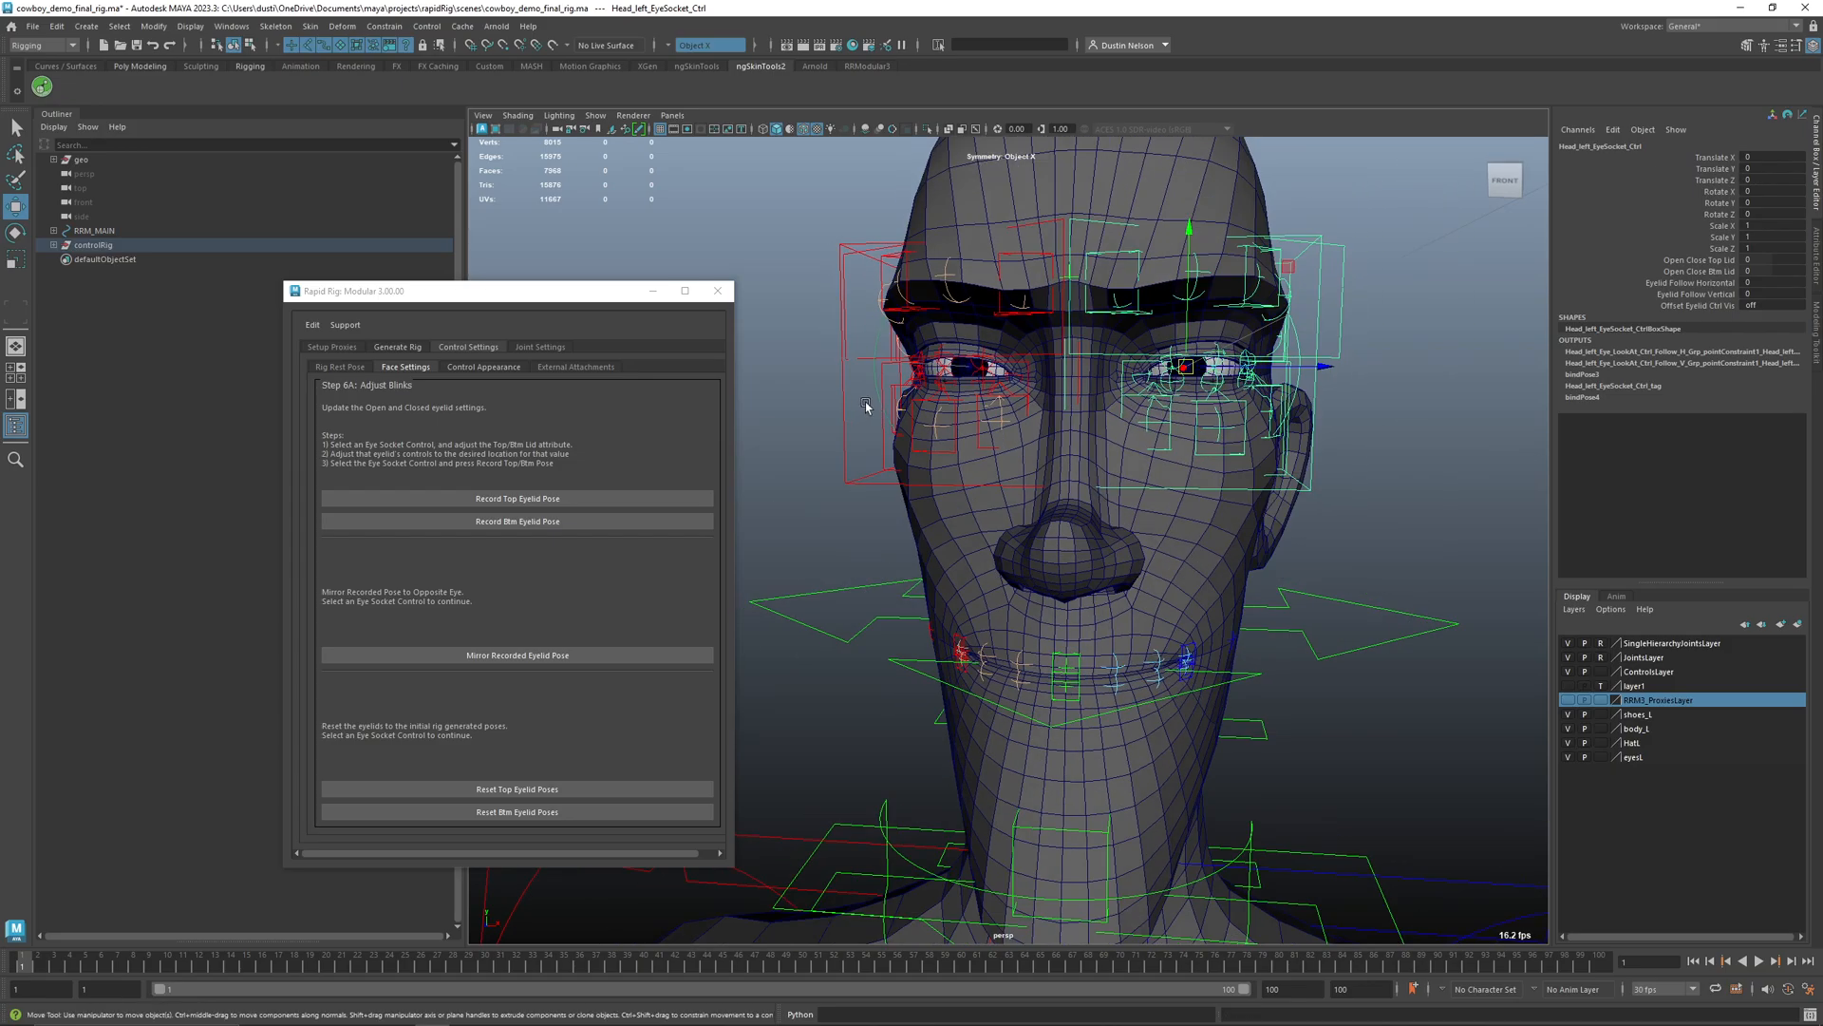
{"action": "left_click", "coordinate": [897, 392]}
{"action": "left_click_drag", "start_coordinate": [996, 371], "coordinate": [935, 418]}
{"action": "key", "text": "ctrl+z"}
{"action": "key", "text": "ctrl+z"}
- Select both eye socket controls and test their Open Close Top Lid and Open Close Btm Lid channels, undoing the test change
{"action": "scroll", "coordinate": [1164, 443], "scroll_direction": "up", "scroll_amount": 2}
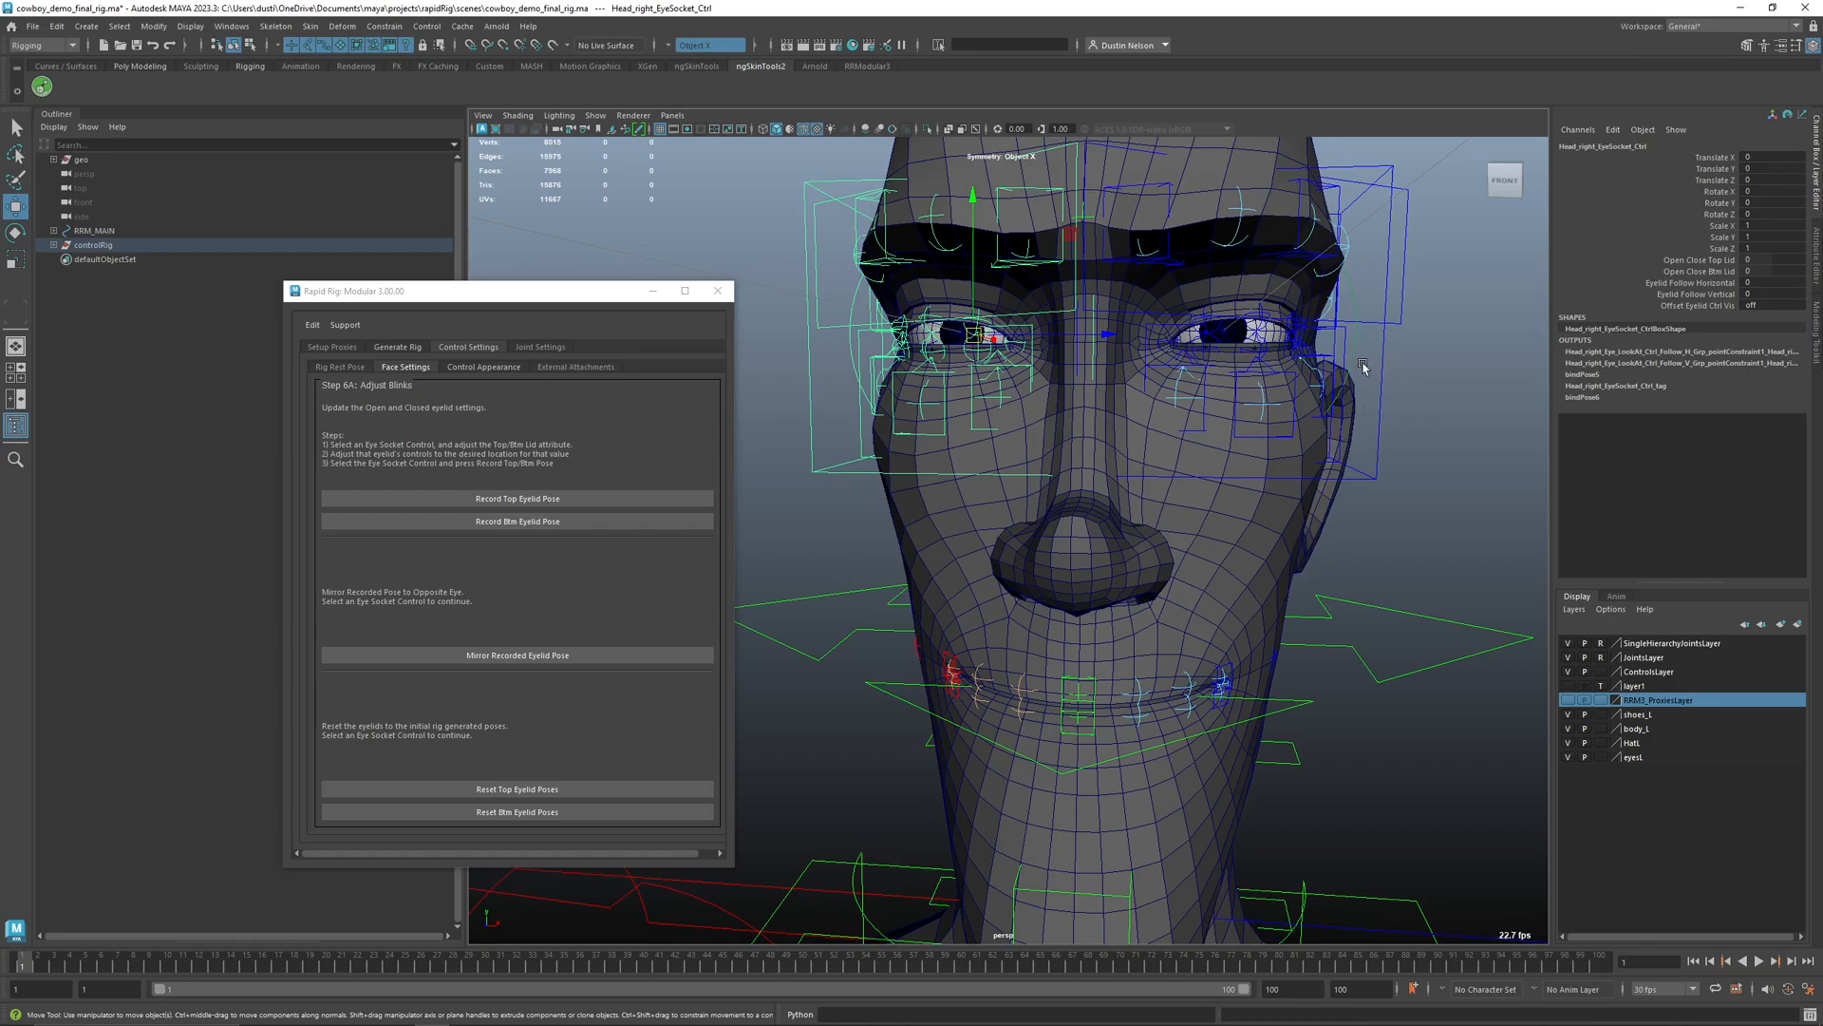
{"action": "left_click", "coordinate": [1332, 368], "text": "shift"}
{"action": "middle_click_drag", "start_coordinate": [1295, 367], "coordinate": [1234, 392], "text": "alt"}
{"action": "scroll", "coordinate": [1234, 392], "scroll_direction": "up", "scroll_amount": 1}
{"action": "left_click_drag", "start_coordinate": [1728, 261], "coordinate": [1714, 271]}
{"action": "middle_click_drag", "start_coordinate": [1493, 297], "coordinate": [1462, 304]}
{"action": "key", "text": "ctrl+z"}
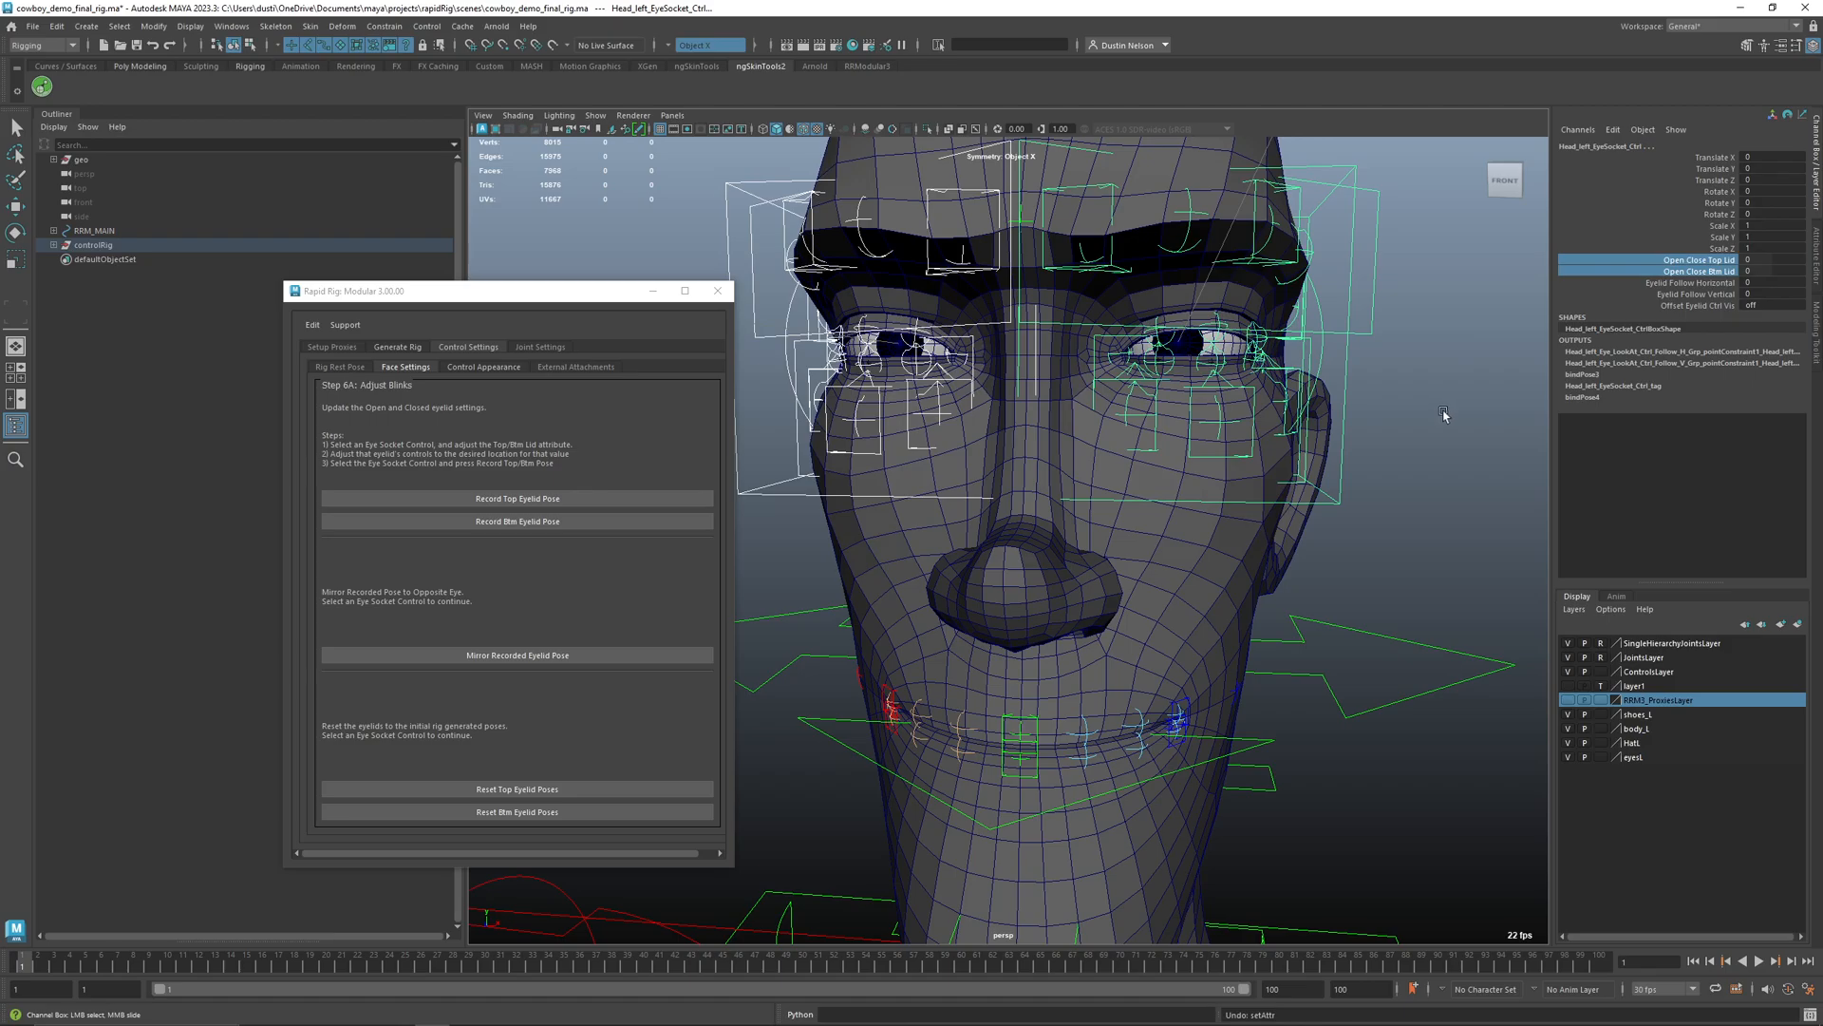
- Set a key on both eye socket controls at frame 1 with the eyelid channels at 0
{"action": "right_click_drag", "start_coordinate": [1444, 414], "coordinate": [1343, 432], "text": "alt"}
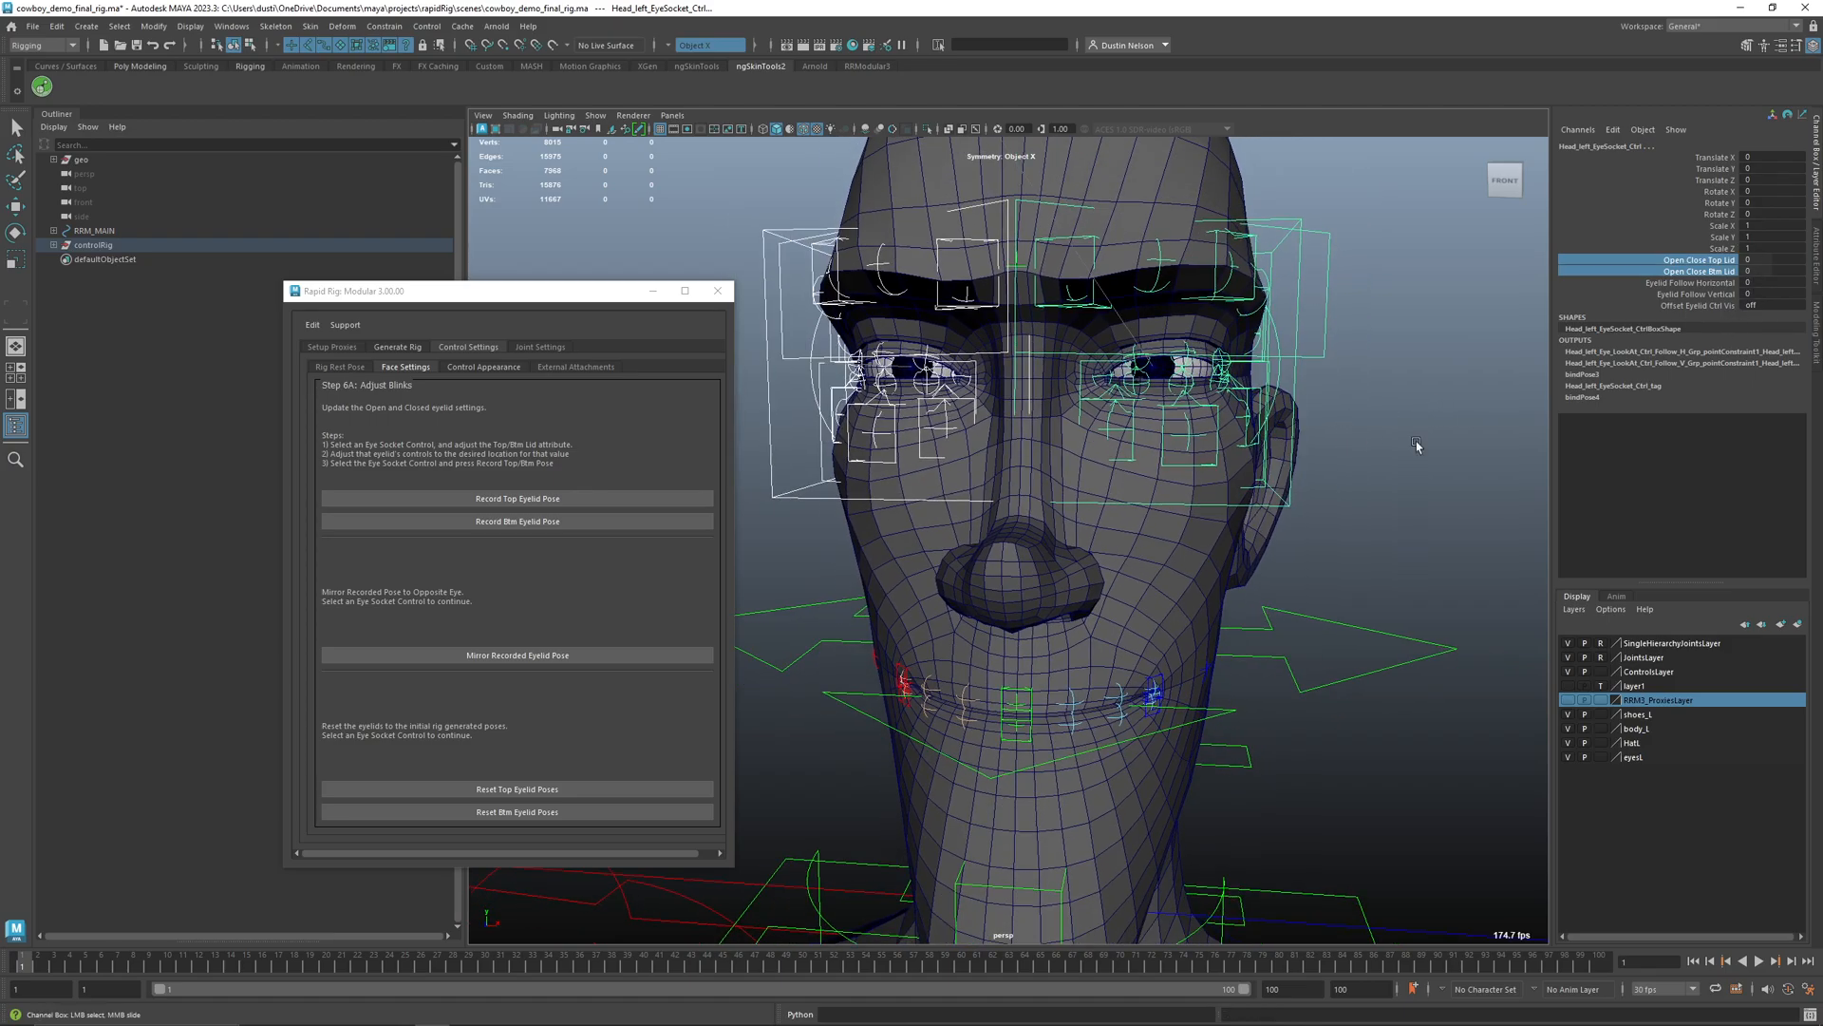
{"action": "left_click_drag", "start_coordinate": [475, 291], "coordinate": [437, 283]}
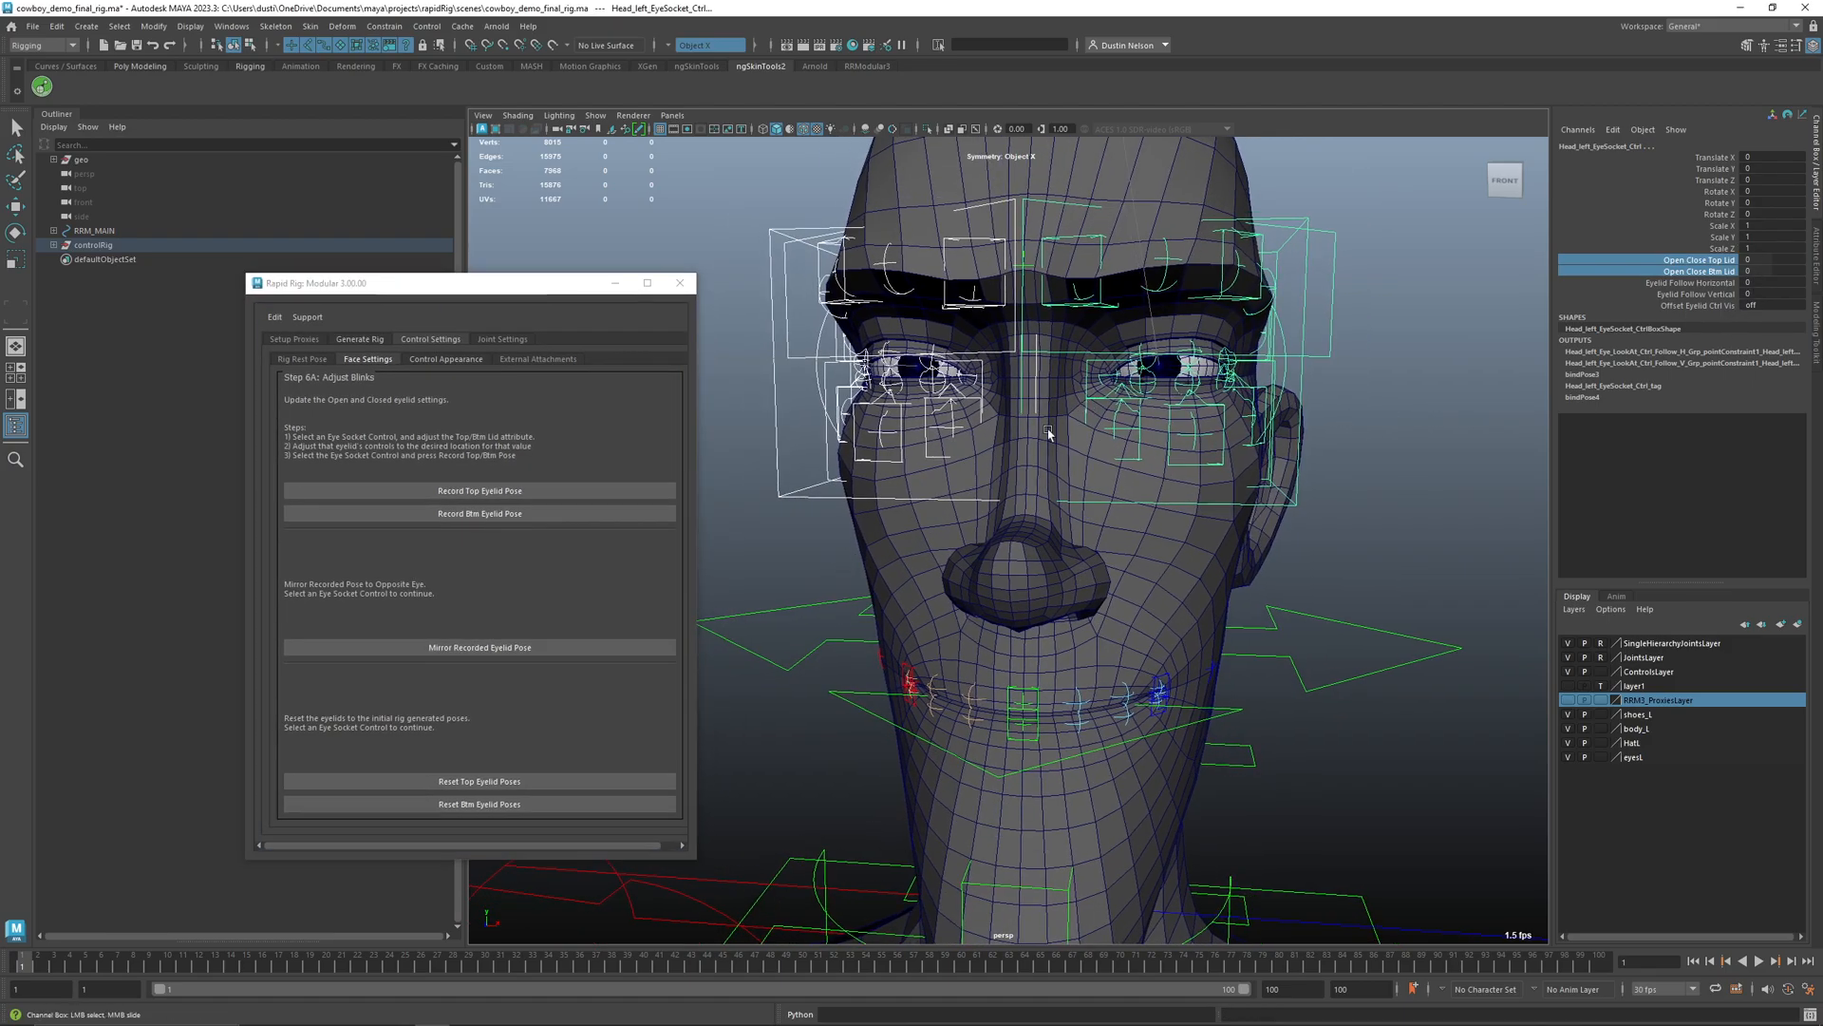
{"action": "key", "text": "s"}
- At frame 10, set Open Close Top Lid and Open Close Btm Lid to 1 and key both eye socket controls
{"action": "left_click", "coordinate": [167, 969]}
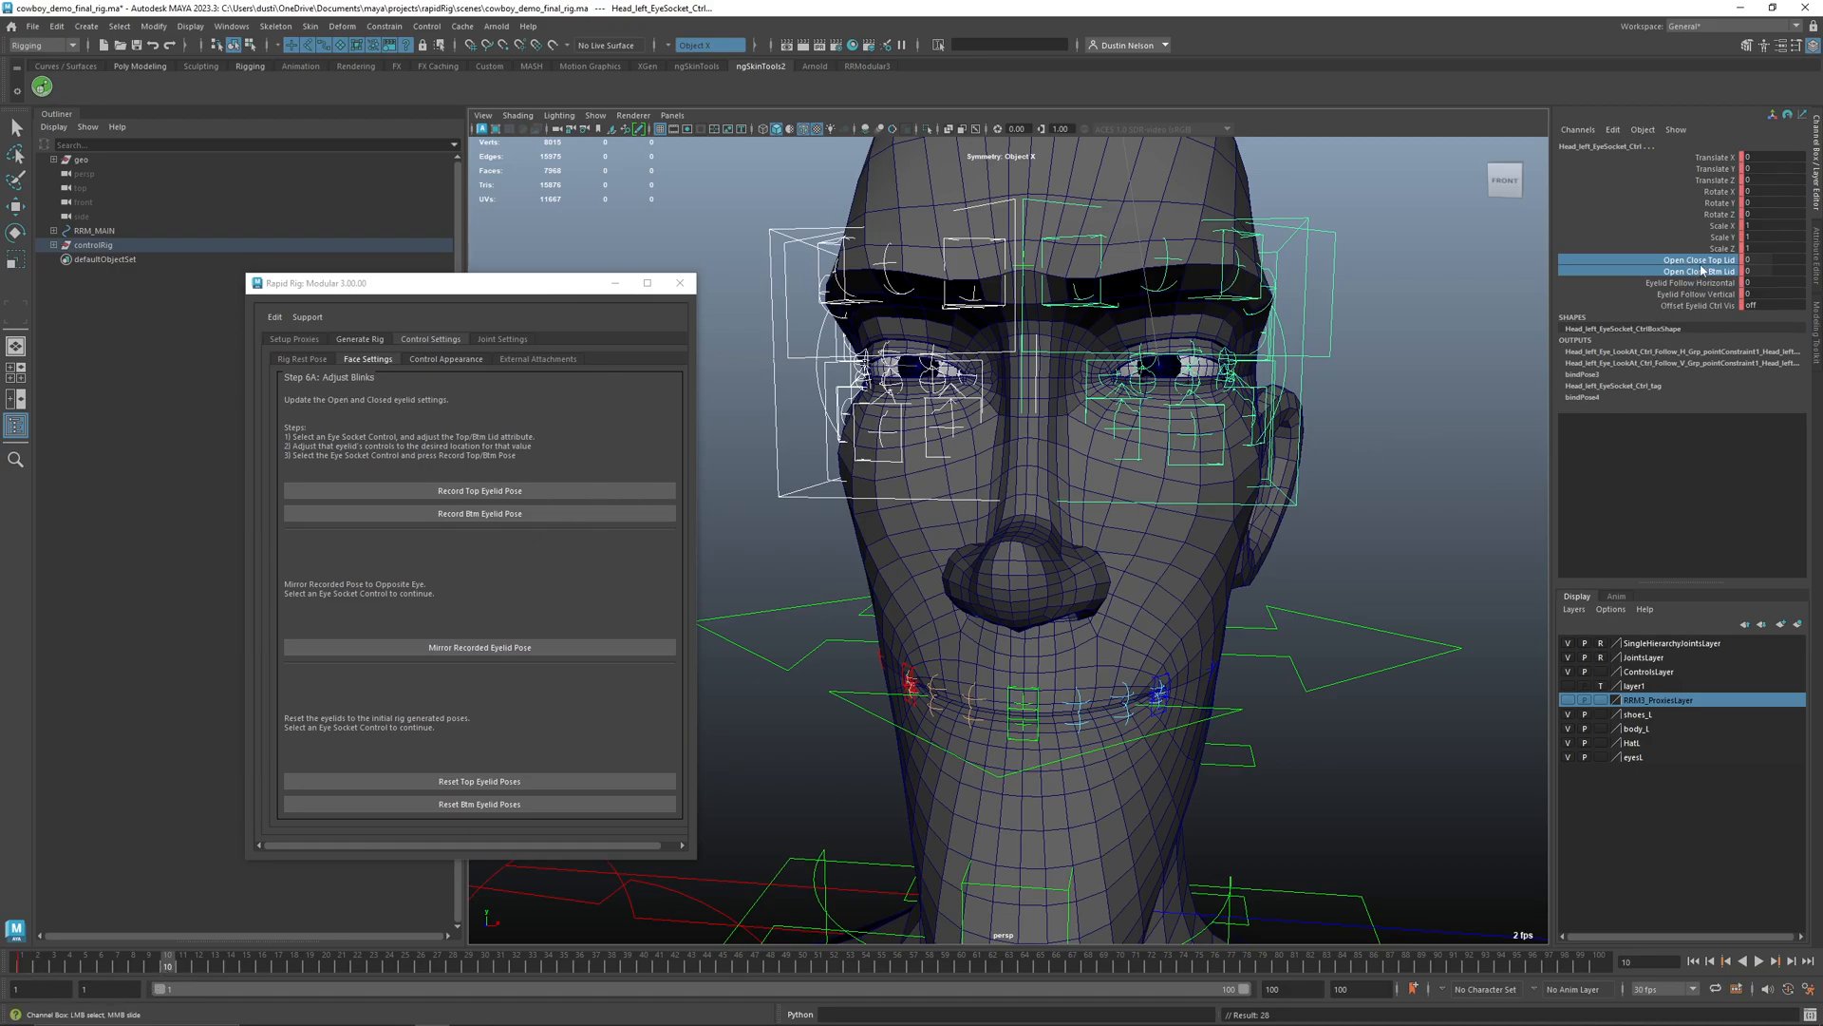
{"action": "middle_click_drag", "start_coordinate": [1466, 302], "coordinate": [1478, 304]}
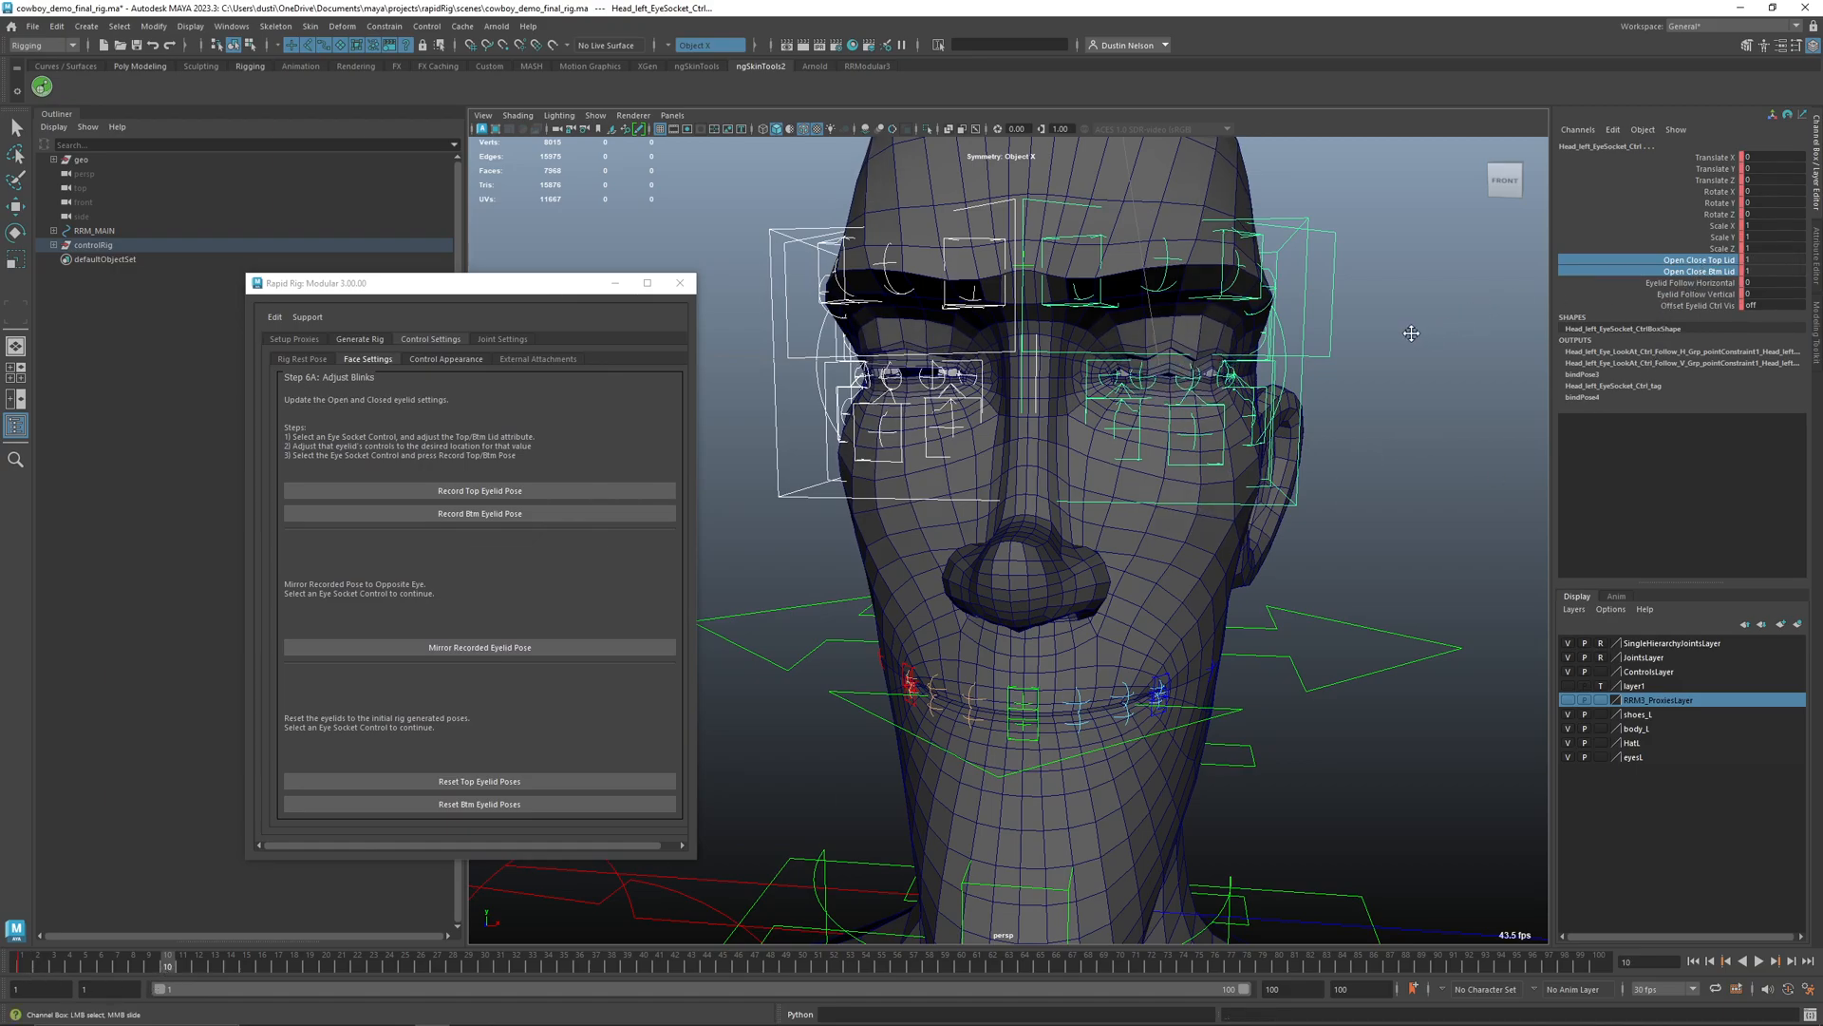
{"action": "key", "text": "s"}
- At frame 20, set Open Close Top Lid and Open Close Btm Lid to -1 and key both eye socket controls
{"action": "left_click", "coordinate": [326, 969]}
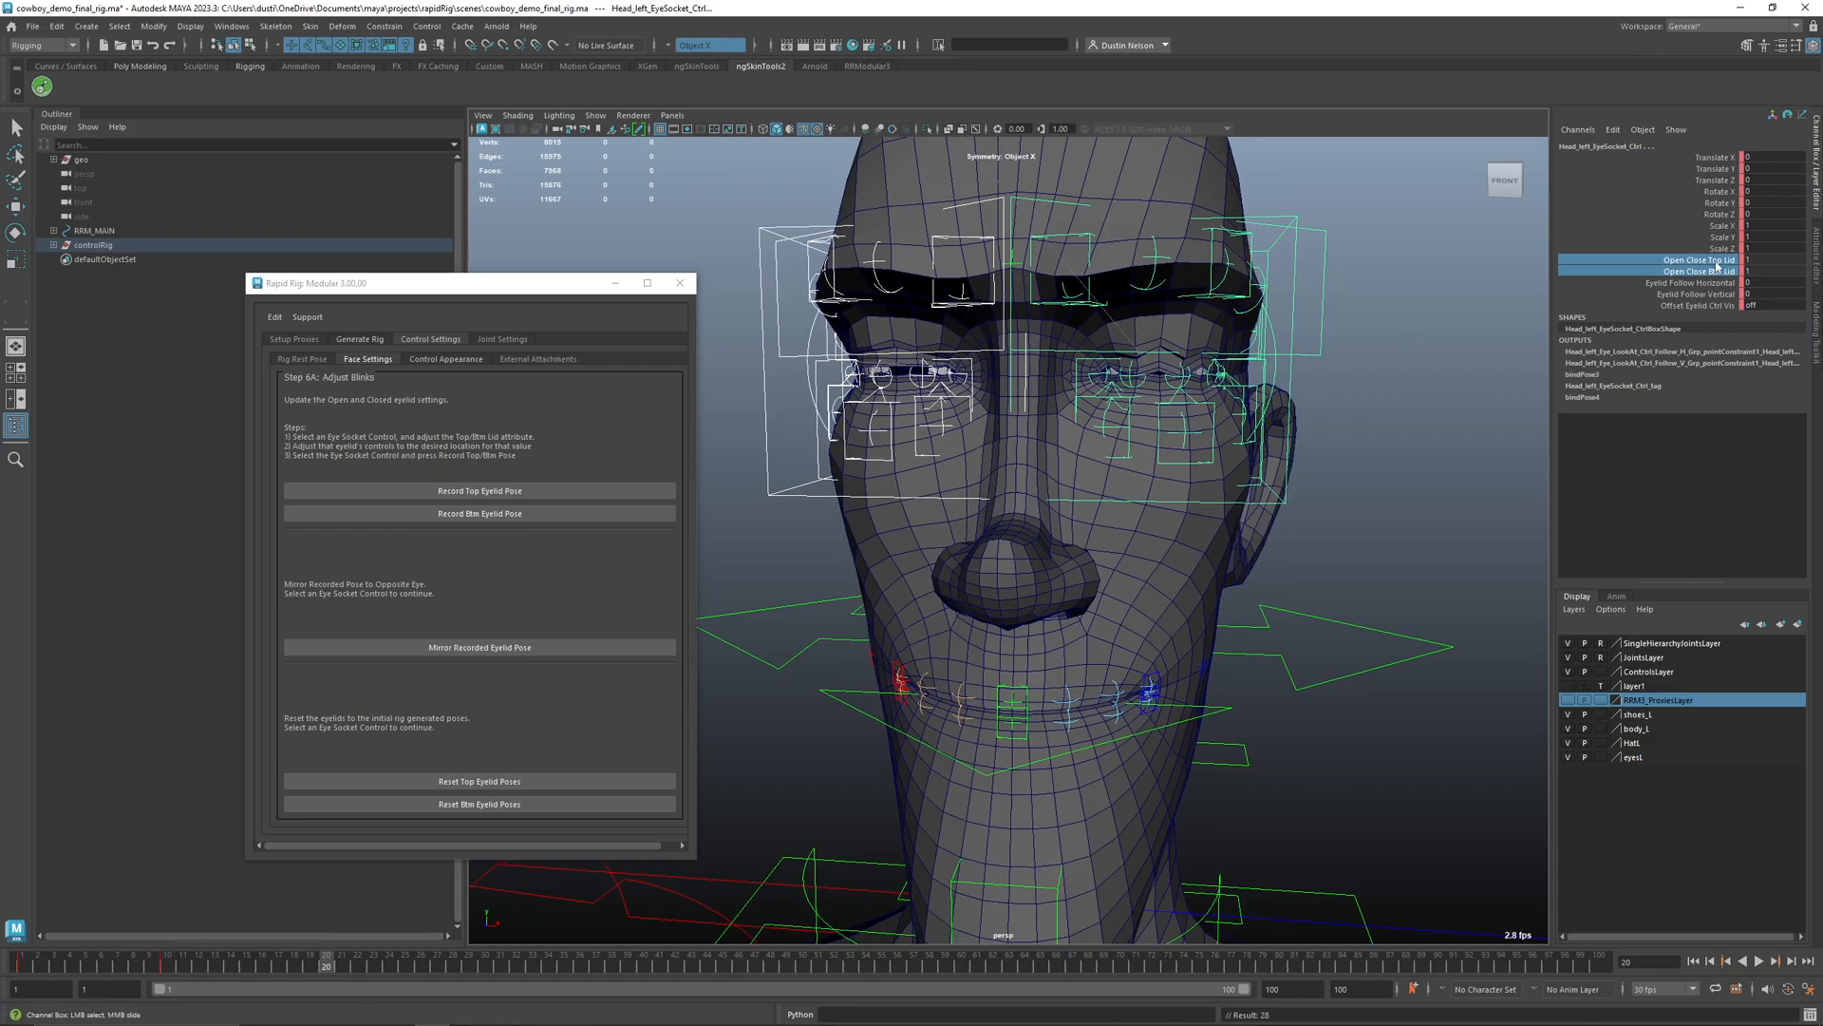
{"action": "middle_click_drag", "start_coordinate": [1446, 299], "coordinate": [1425, 299]}
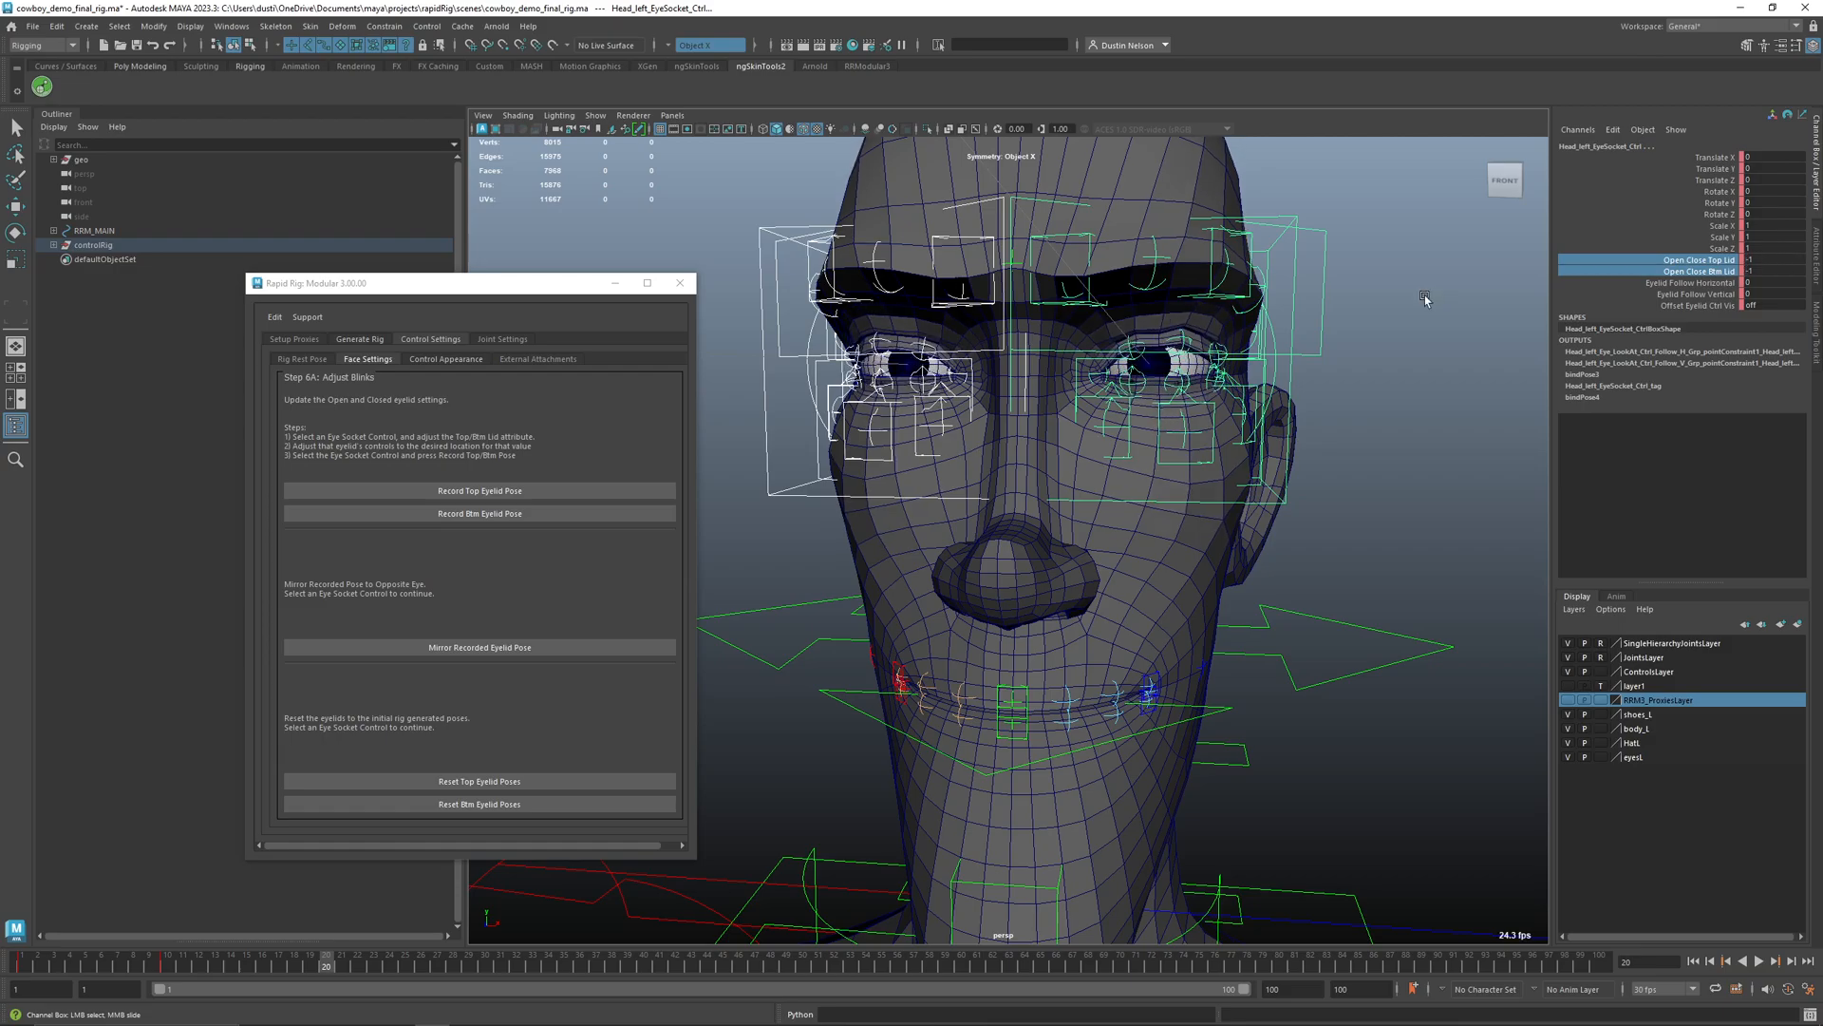
{"action": "middle_click_drag", "start_coordinate": [1135, 559], "coordinate": [1082, 562], "text": "alt"}
{"action": "key", "text": "s"}
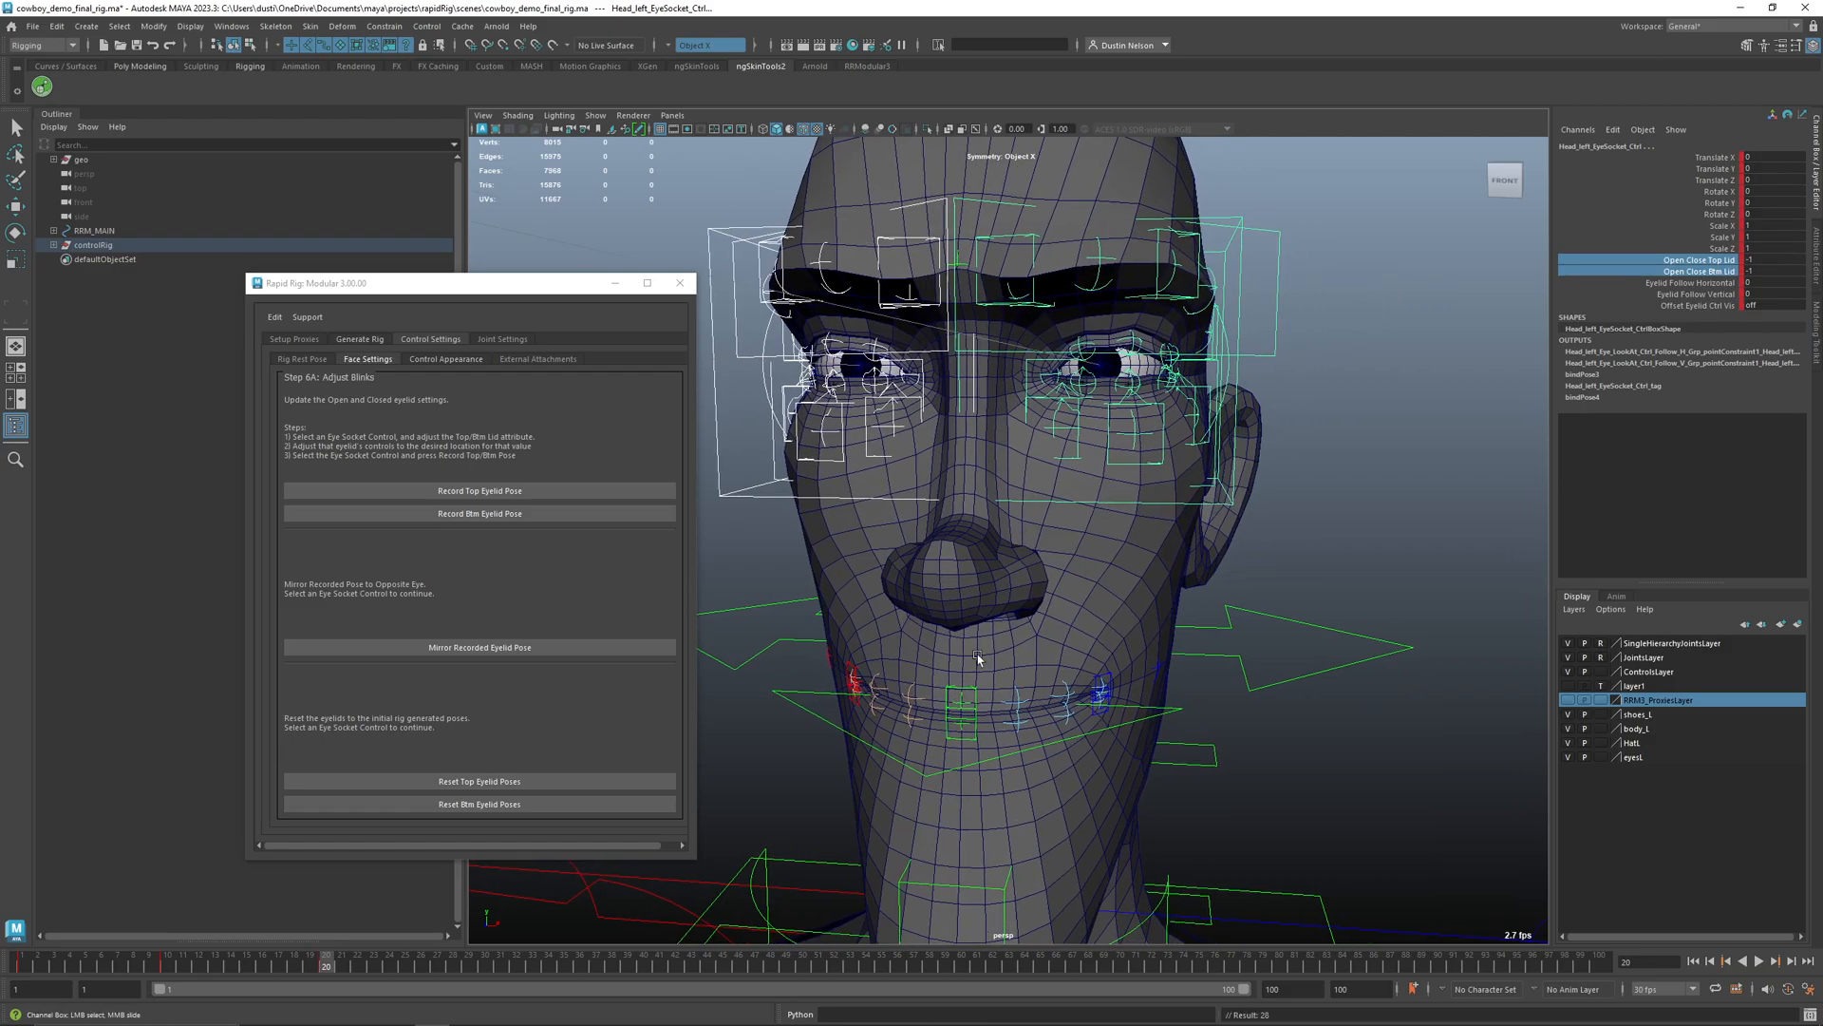
- Scrub back to frame 10 and examine the closed eyelids up close
{"action": "left_click_drag", "start_coordinate": [323, 964], "coordinate": [167, 967]}
{"action": "right_click_drag", "start_coordinate": [1064, 588], "coordinate": [1368, 479], "text": "alt"}
{"action": "middle_click_drag", "start_coordinate": [1368, 479], "coordinate": [1286, 616], "text": "alt"}
{"action": "right_click_drag", "start_coordinate": [1286, 615], "coordinate": [1233, 614], "text": "alt"}
{"action": "left_click_drag", "start_coordinate": [1234, 614], "coordinate": [1241, 623], "text": "alt"}
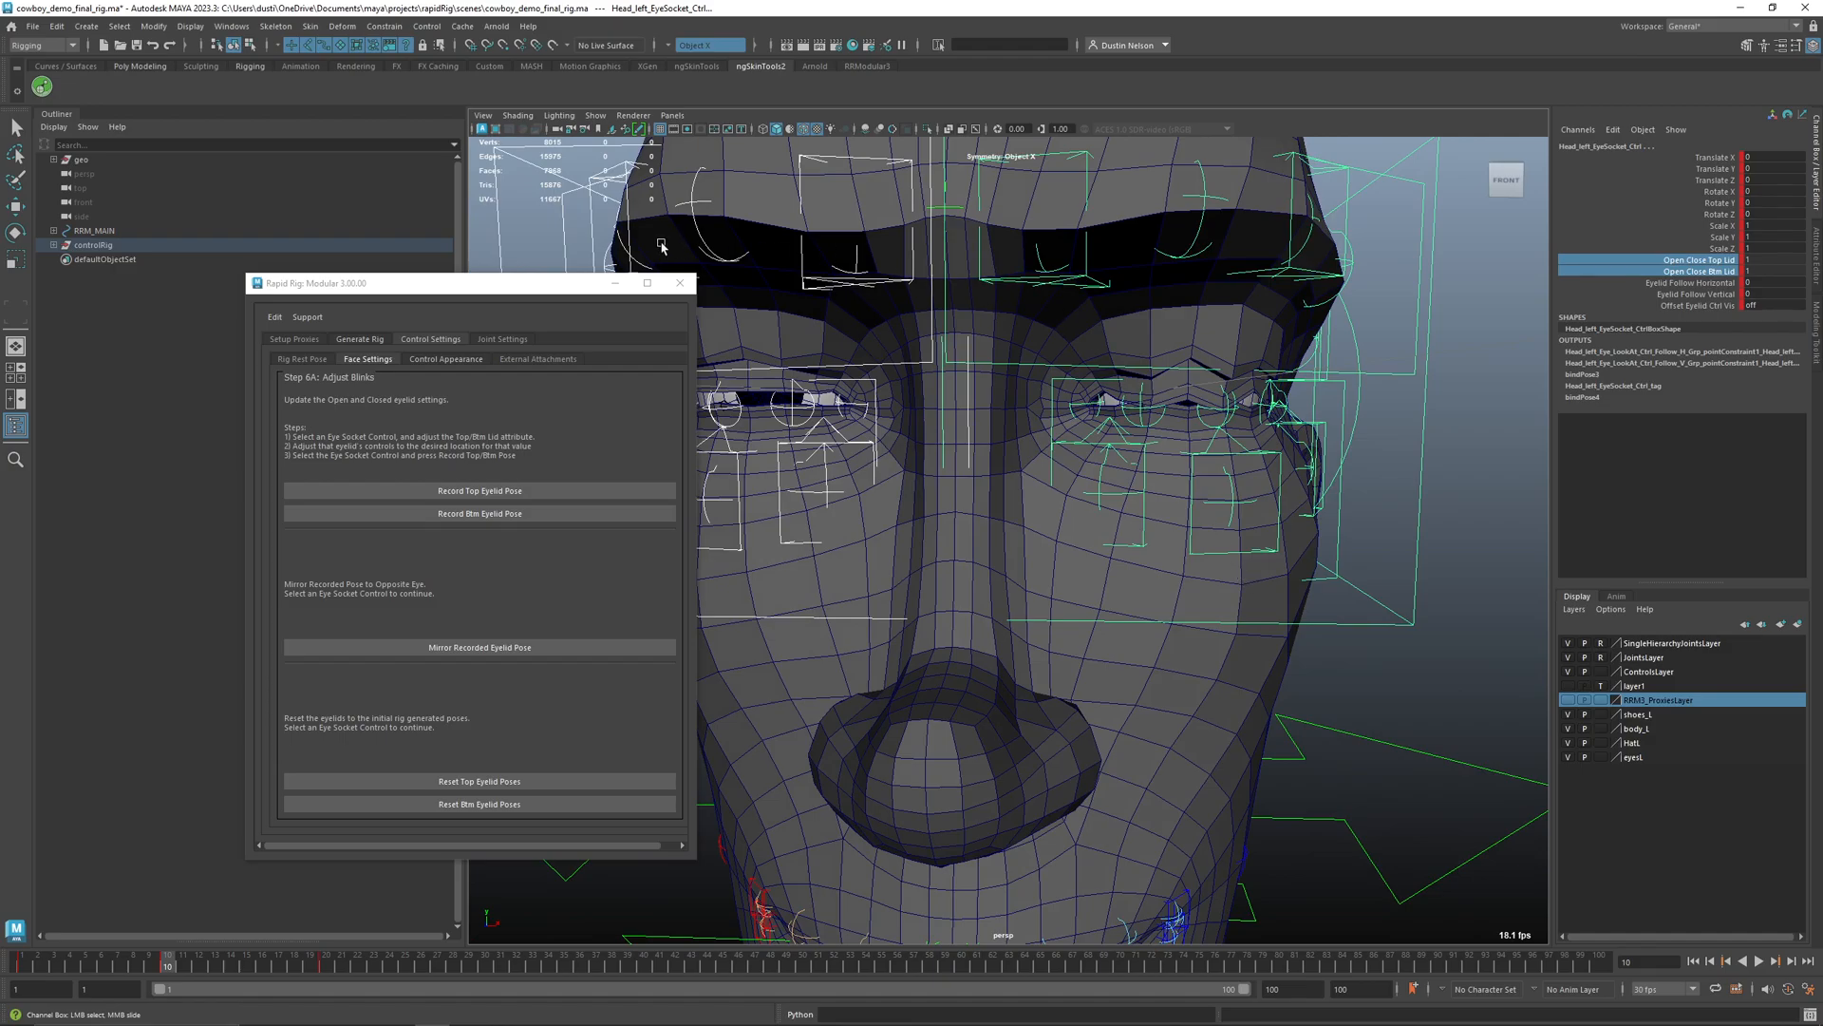
- Open ngSkinTools and arrange the tool windows clear of the face
{"action": "left_click_drag", "start_coordinate": [554, 283], "coordinate": [447, 292]}
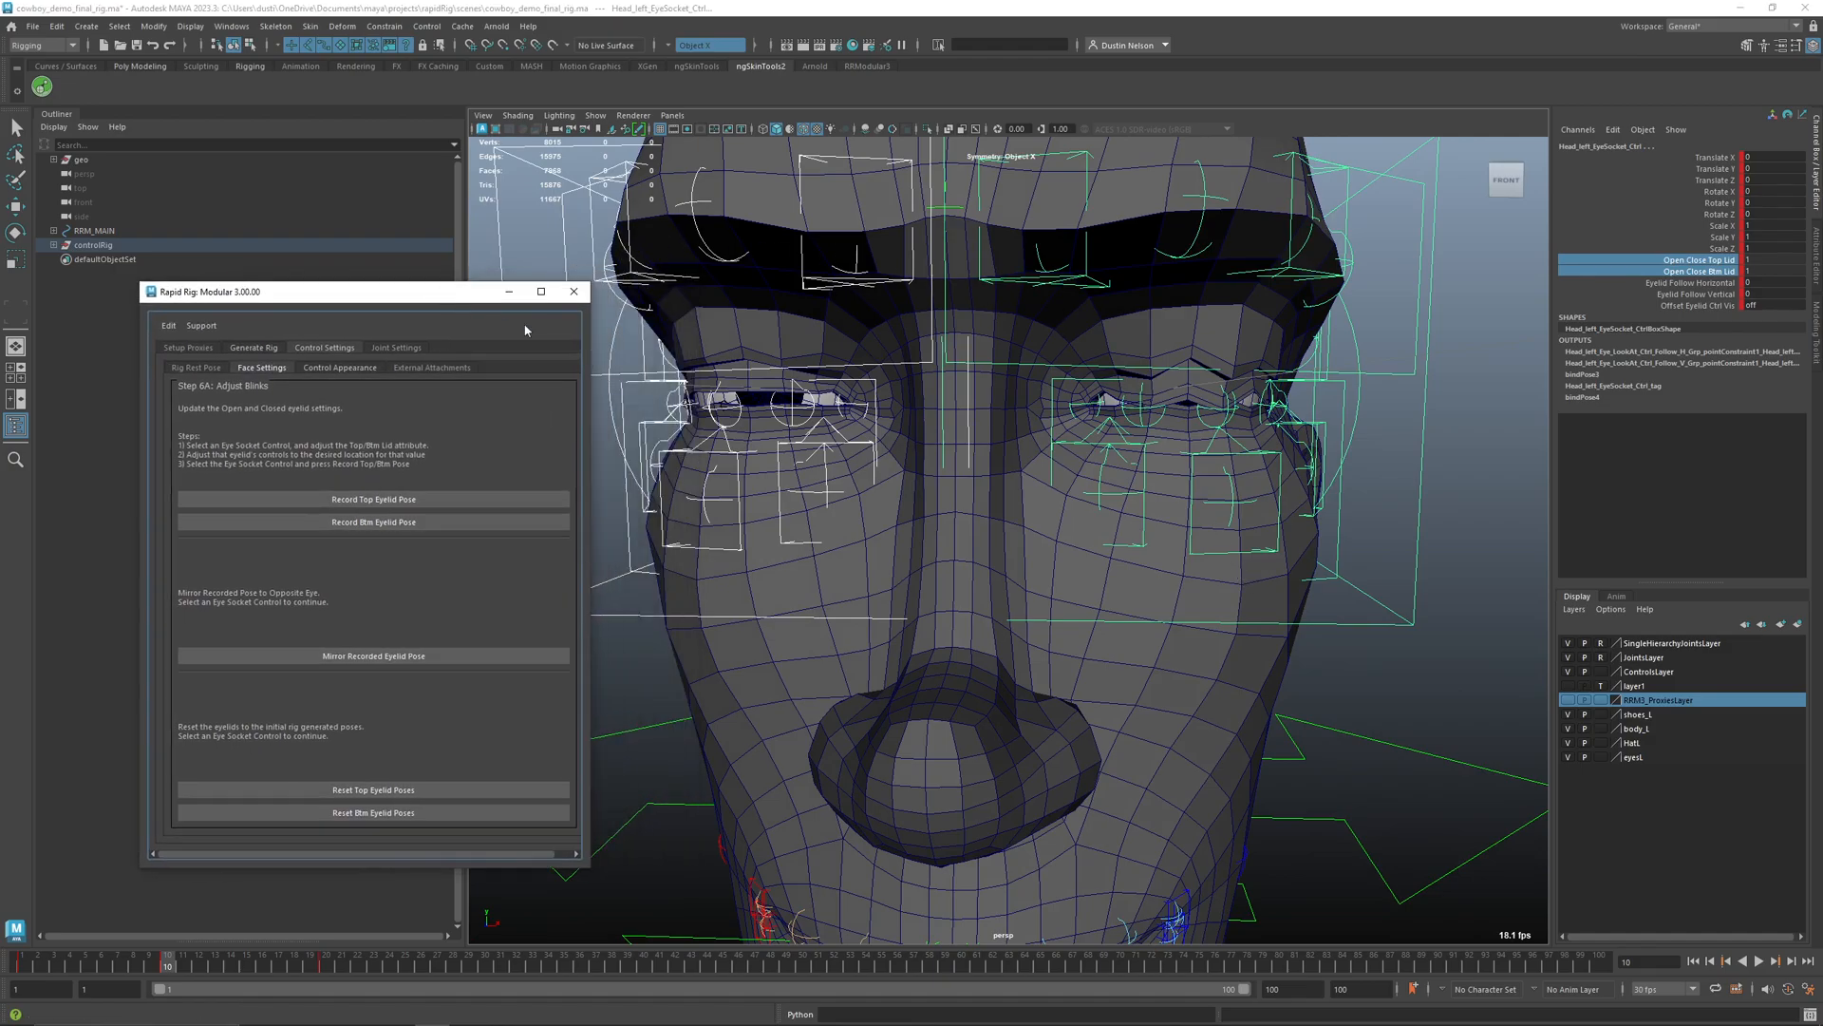
{"action": "left_click", "coordinate": [41, 86]}
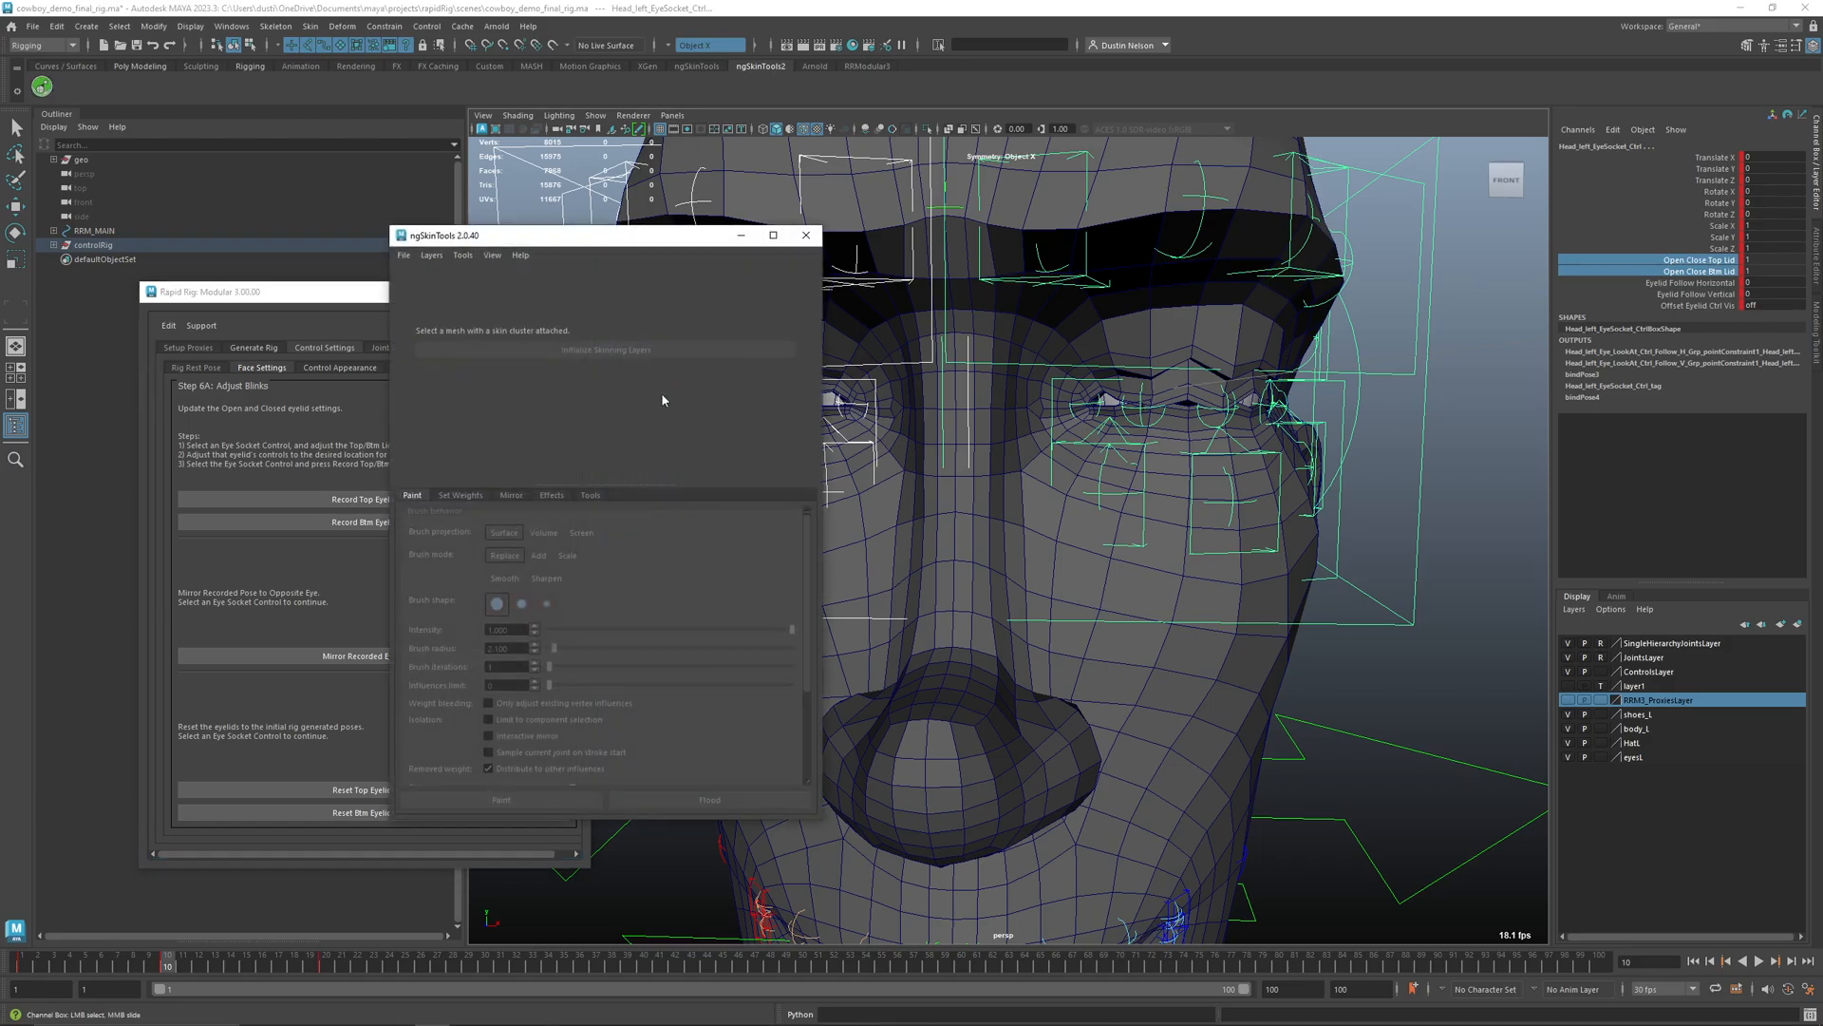
{"action": "left_click_drag", "start_coordinate": [649, 229], "coordinate": [520, 196]}
{"action": "scroll", "coordinate": [1168, 513], "scroll_direction": "down", "scroll_amount": 5}
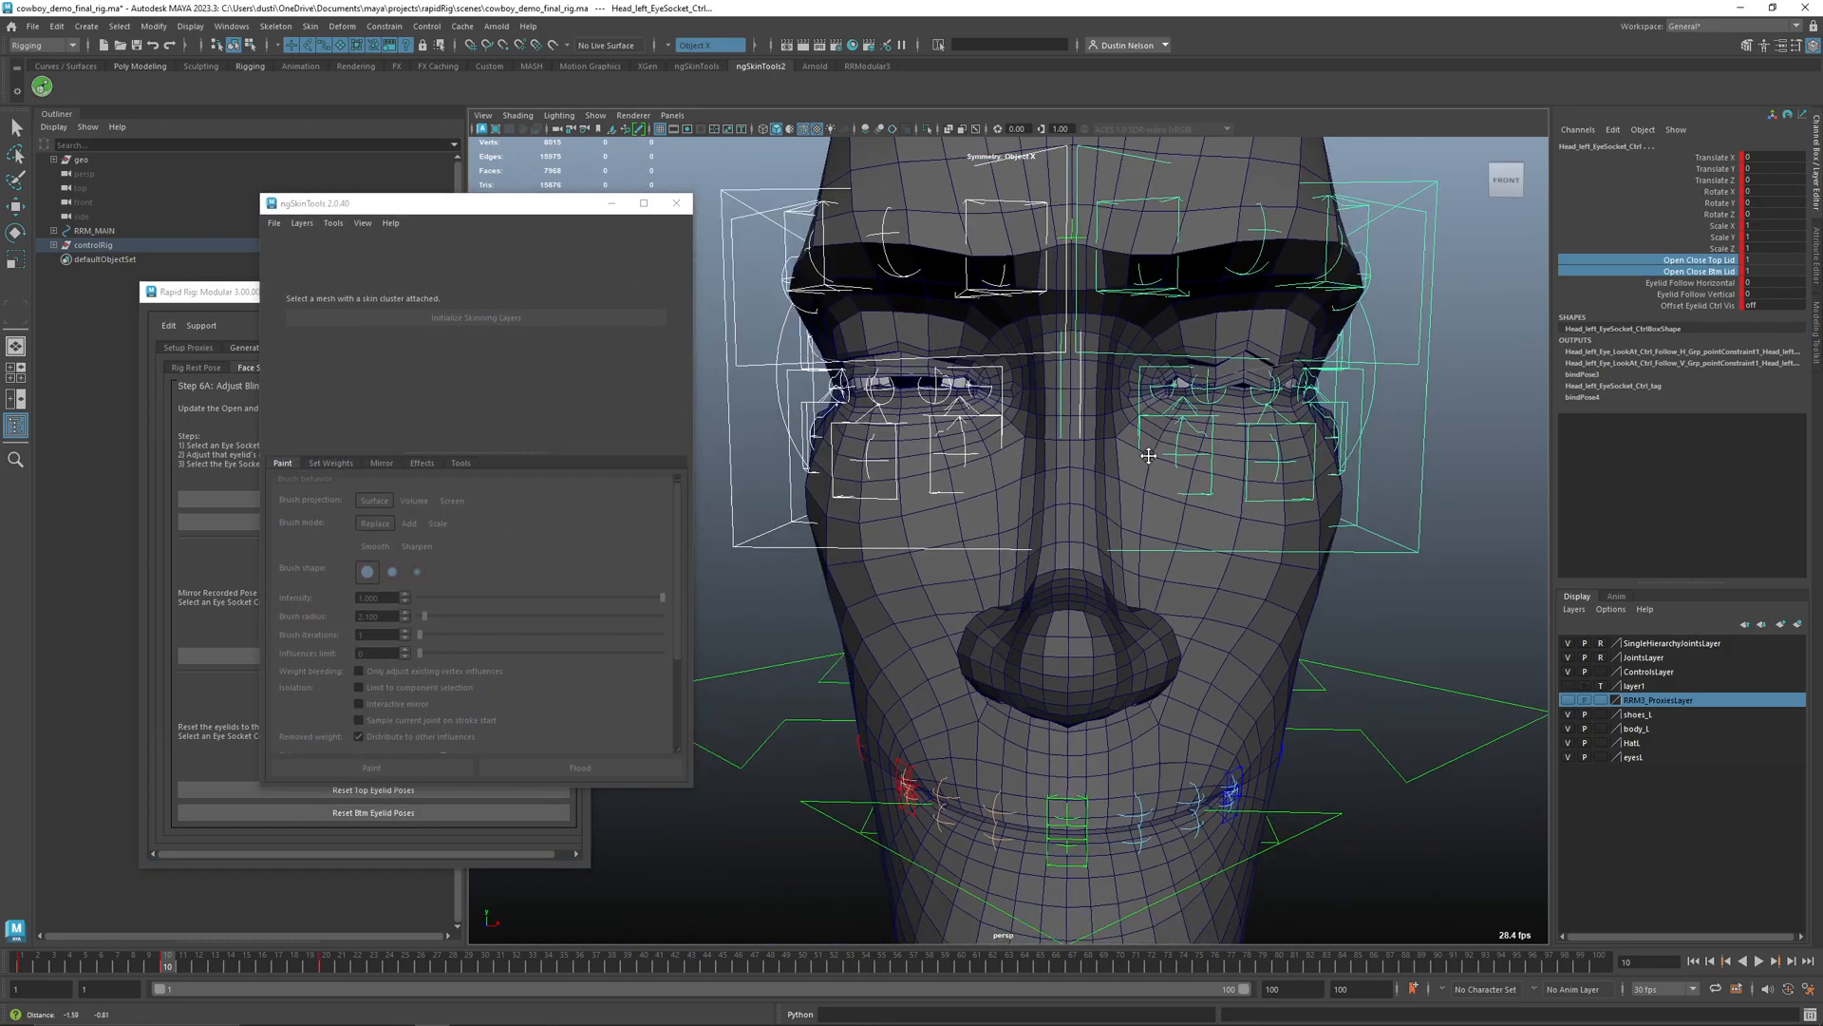
{"action": "left_click_drag", "start_coordinate": [954, 436], "coordinate": [909, 434], "text": "alt"}
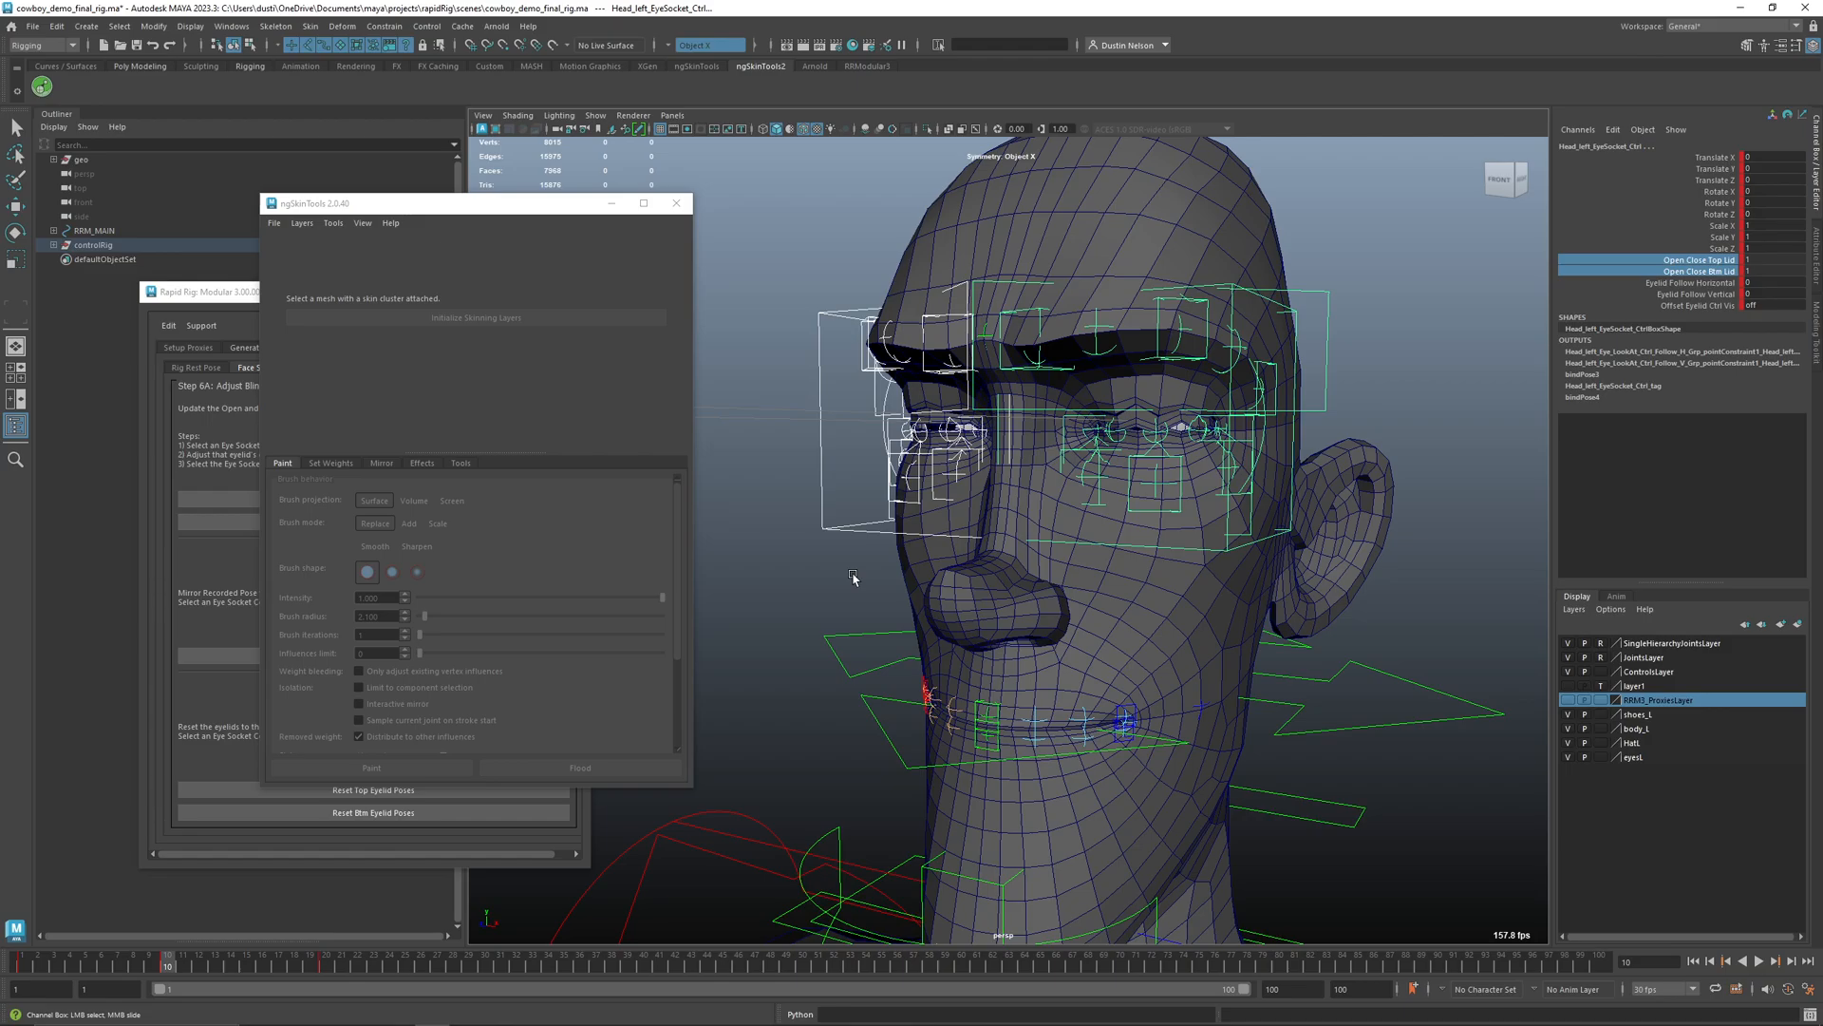
- Try rotating the jaw control to test the face deformation and undo the rotation
{"action": "left_click", "coordinate": [1280, 223]}
{"action": "key", "text": "w"}
{"action": "left_click", "coordinate": [1229, 325]}
{"action": "right_click_drag", "start_coordinate": [969, 750], "coordinate": [848, 802], "text": "alt"}
{"action": "left_click", "coordinate": [848, 802]}
{"action": "key", "text": "e"}
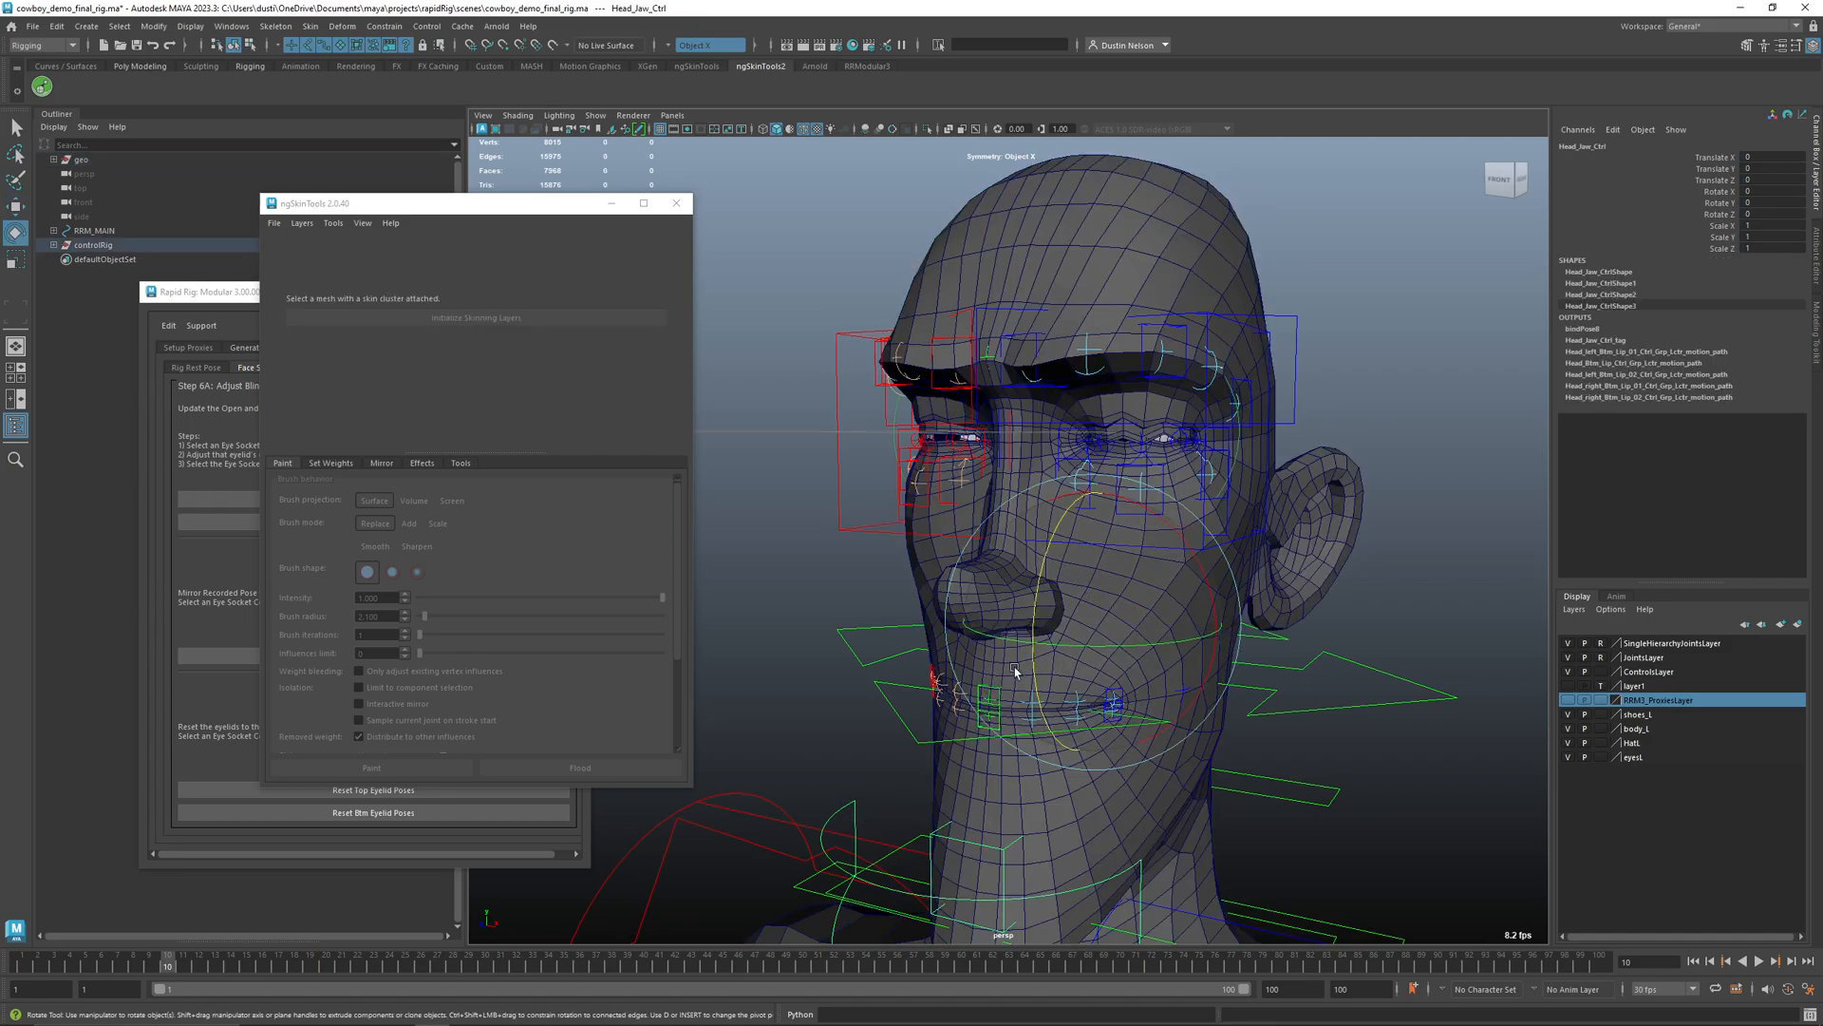
{"action": "left_click_drag", "start_coordinate": [1036, 613], "coordinate": [1033, 657]}
{"action": "key", "text": "ctrl+z"}
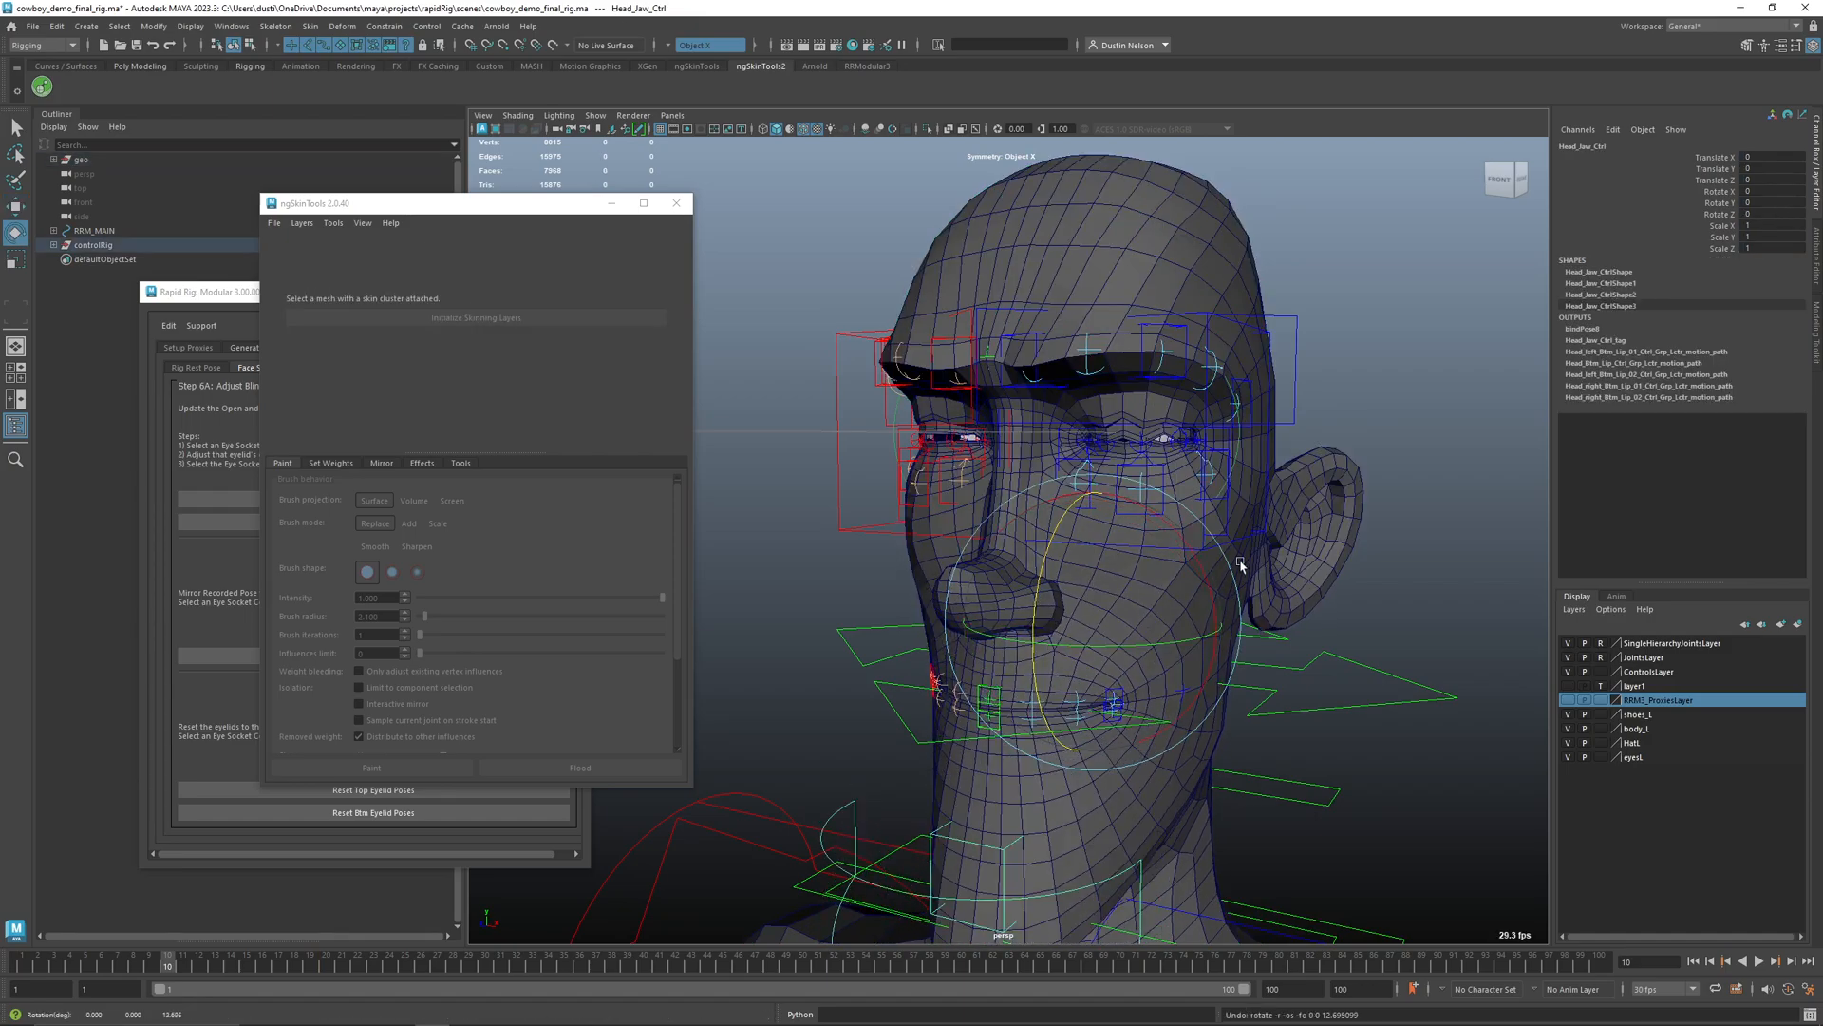
- Select the body mesh, initialize its skinning layers and choose the Neck_Top_SH_Jnt influence
{"action": "left_click", "coordinate": [1237, 248]}
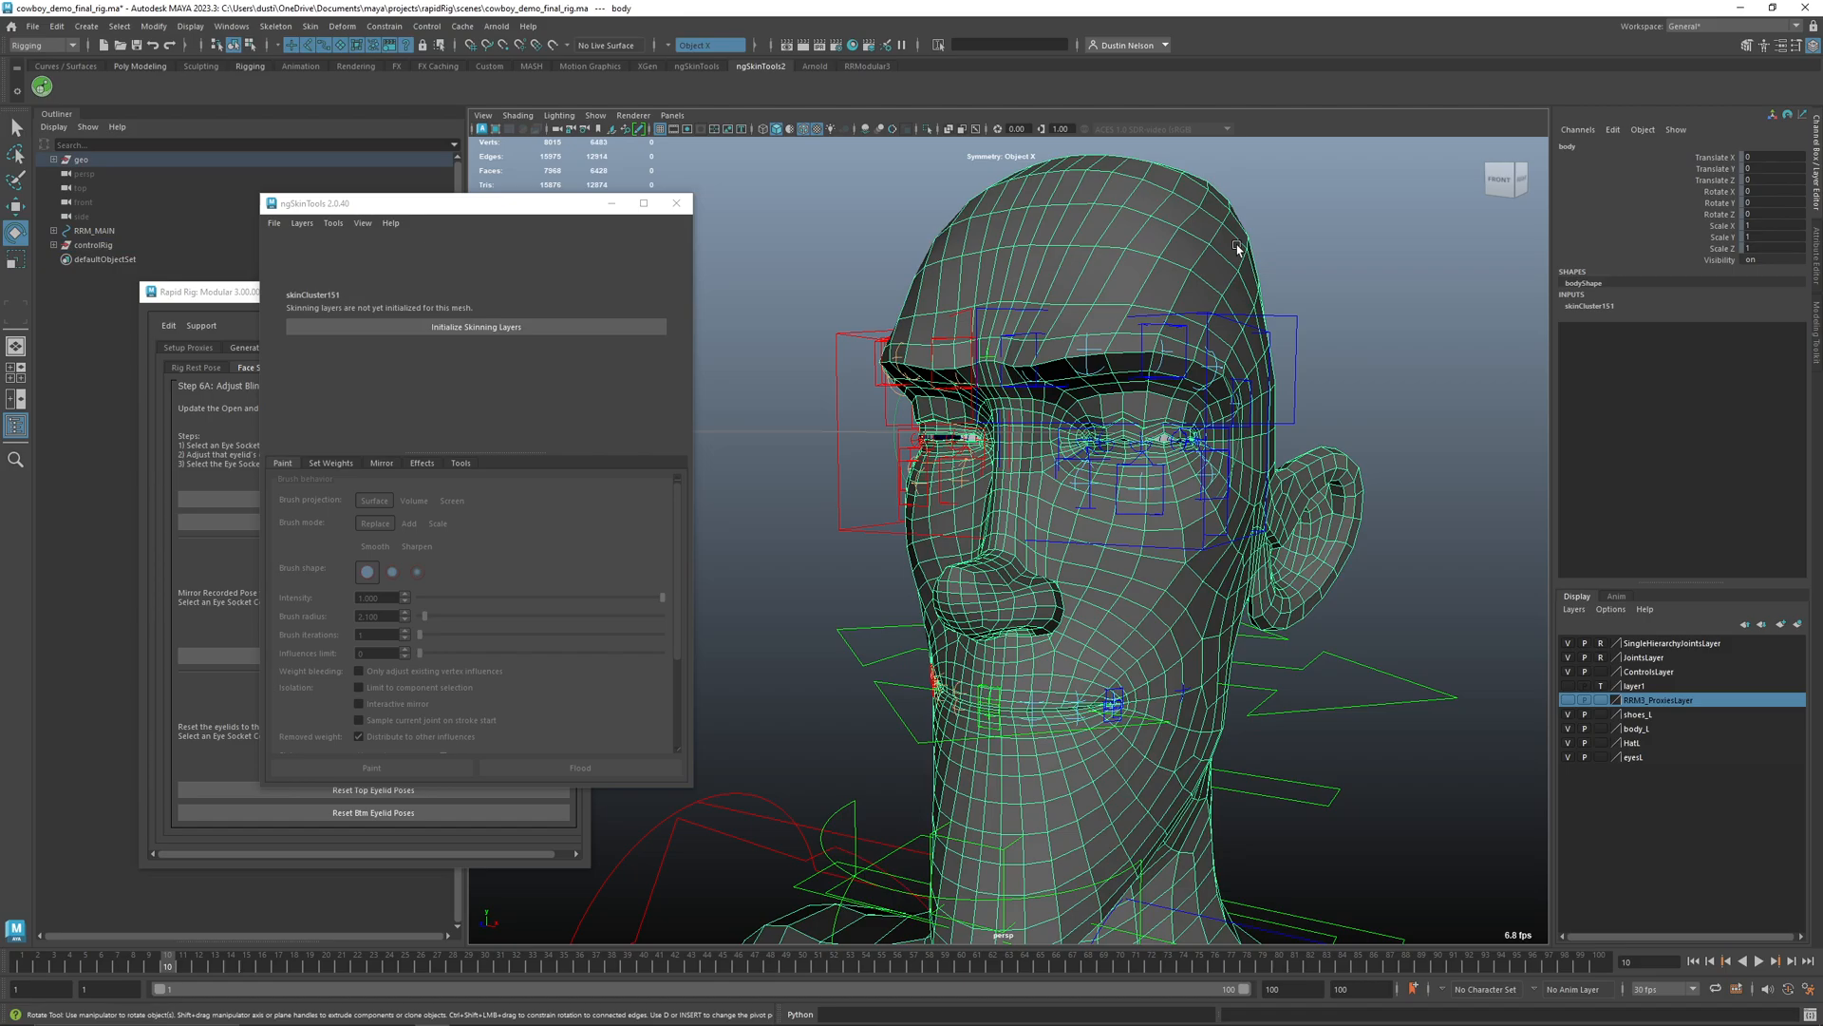
{"action": "left_click", "coordinate": [578, 328]}
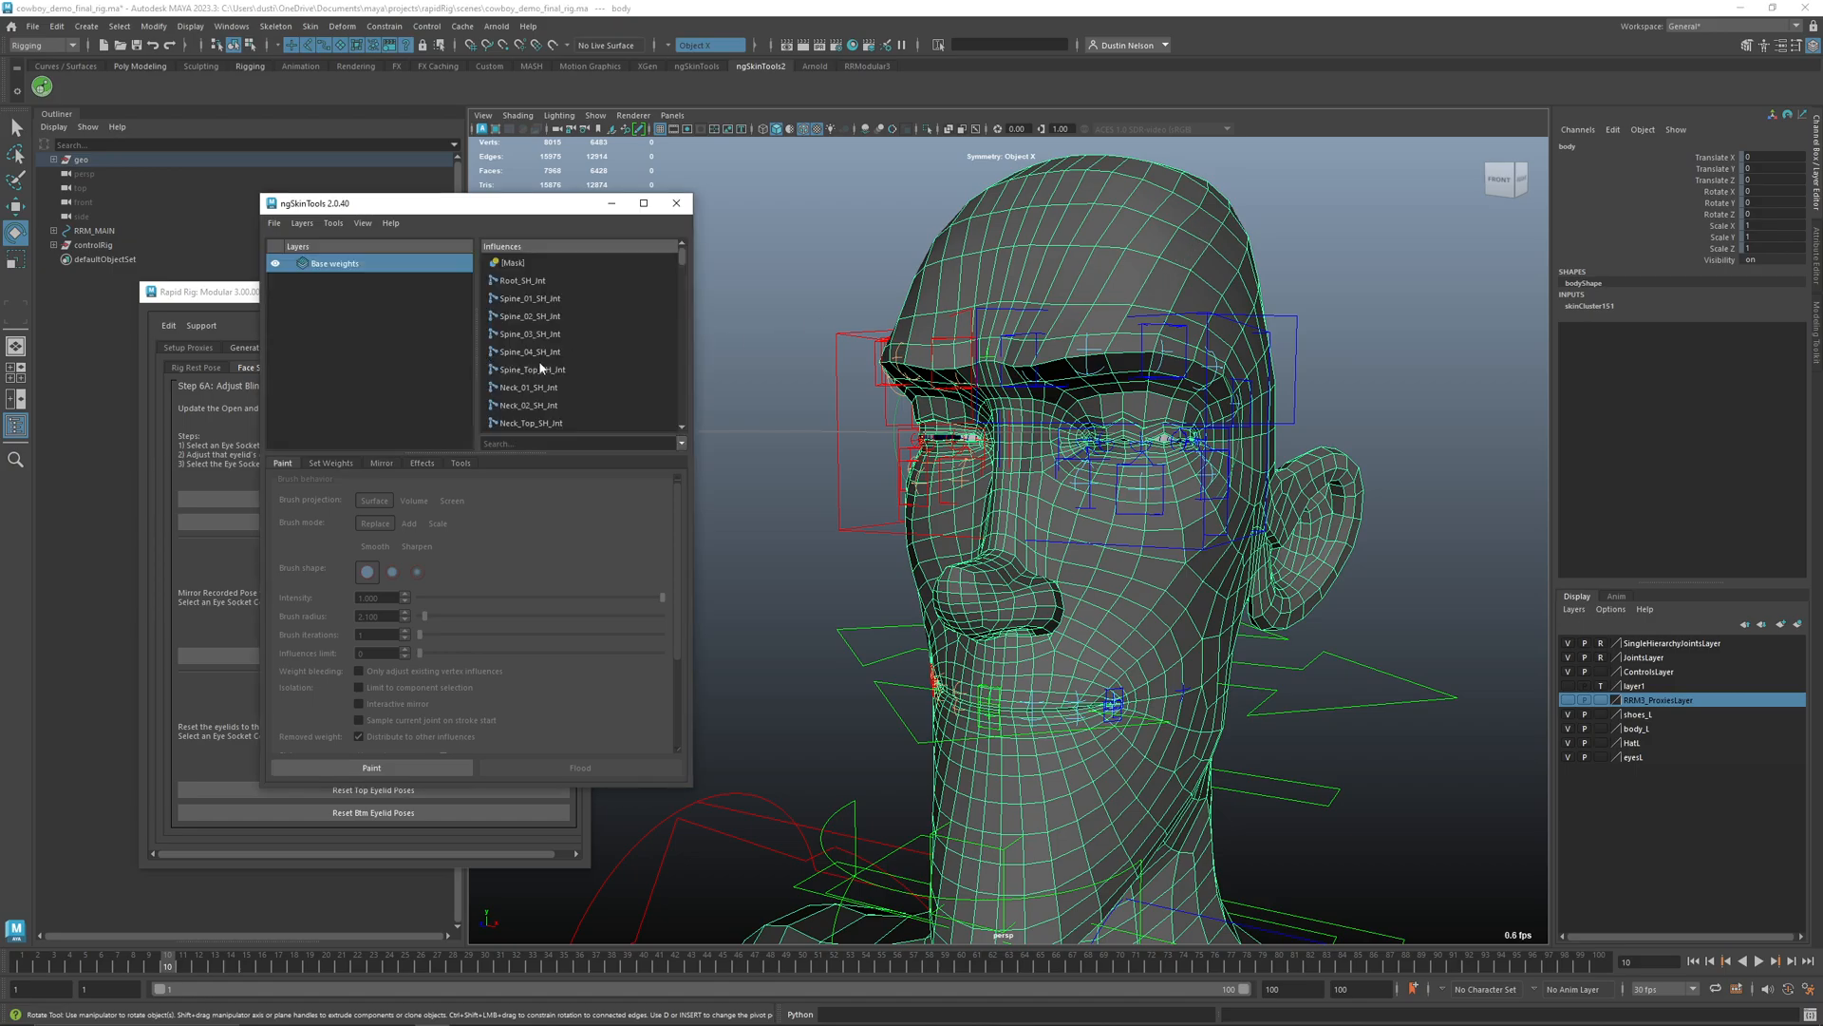
{"action": "left_click", "coordinate": [572, 423]}
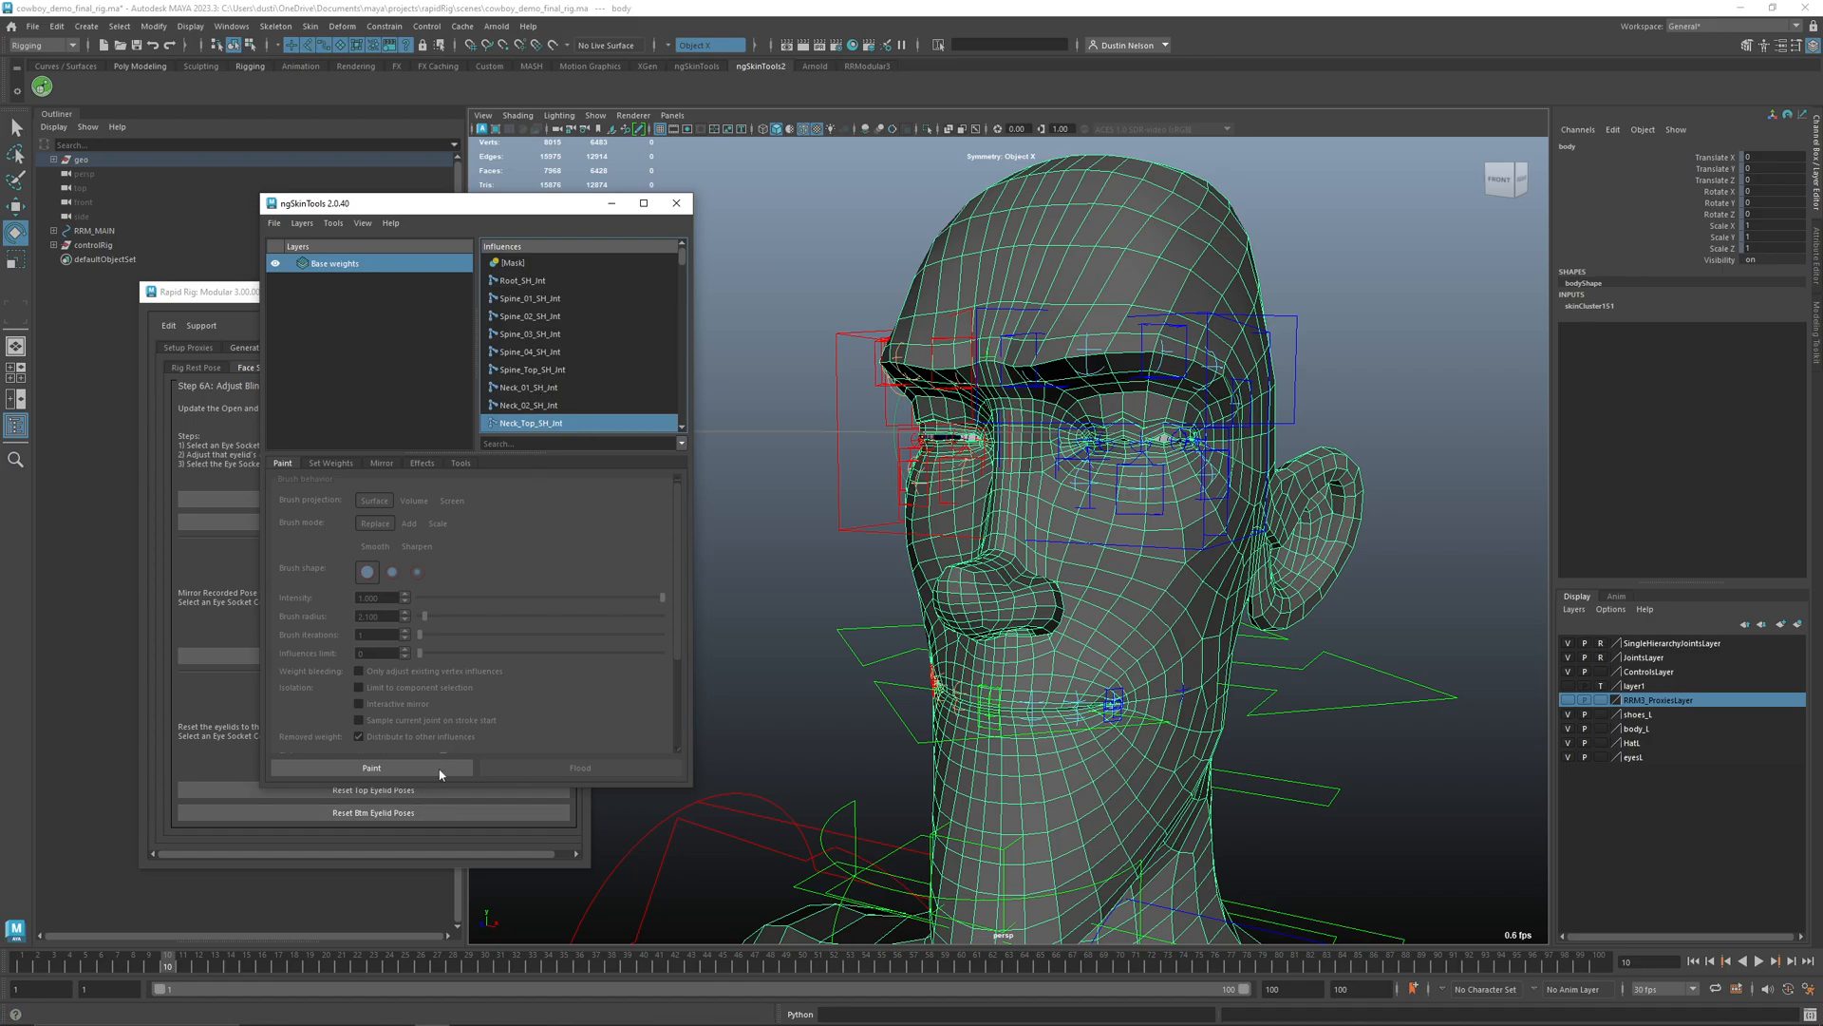
- Create a new skinning layer above the base weights and name it Head
{"action": "left_click", "coordinate": [304, 223]}
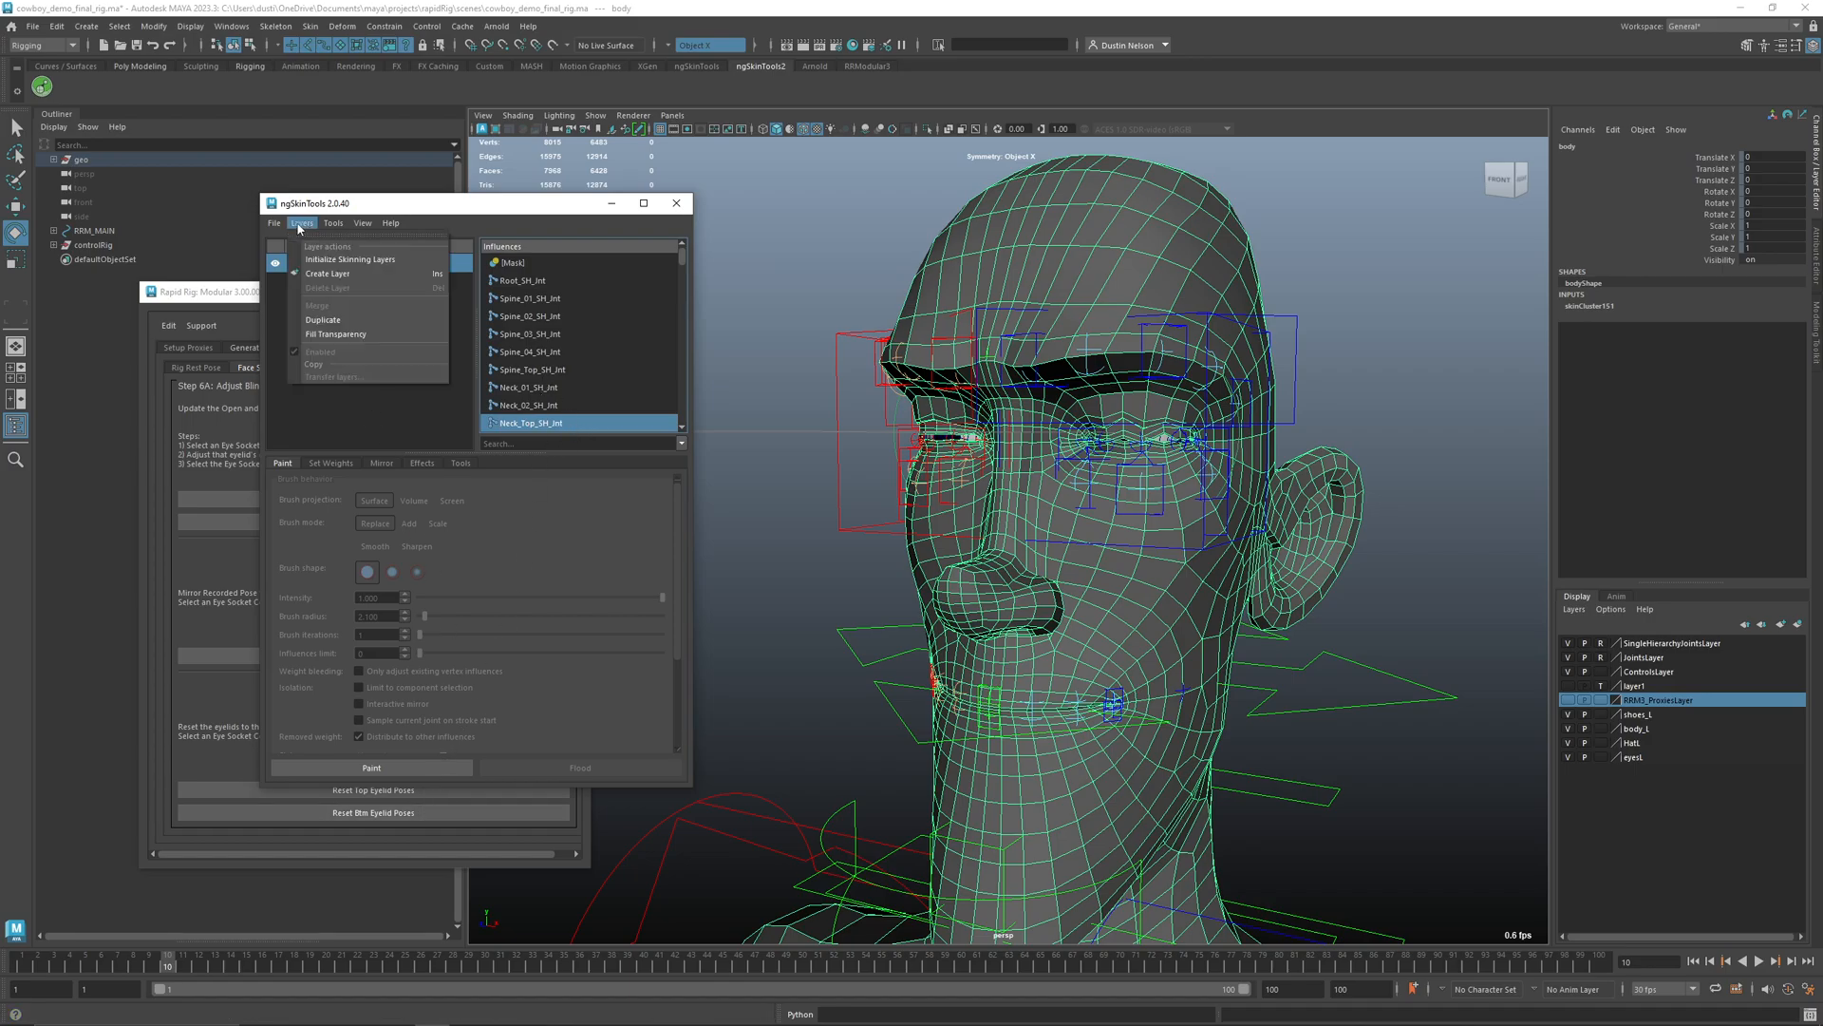
{"action": "left_click", "coordinate": [354, 273]}
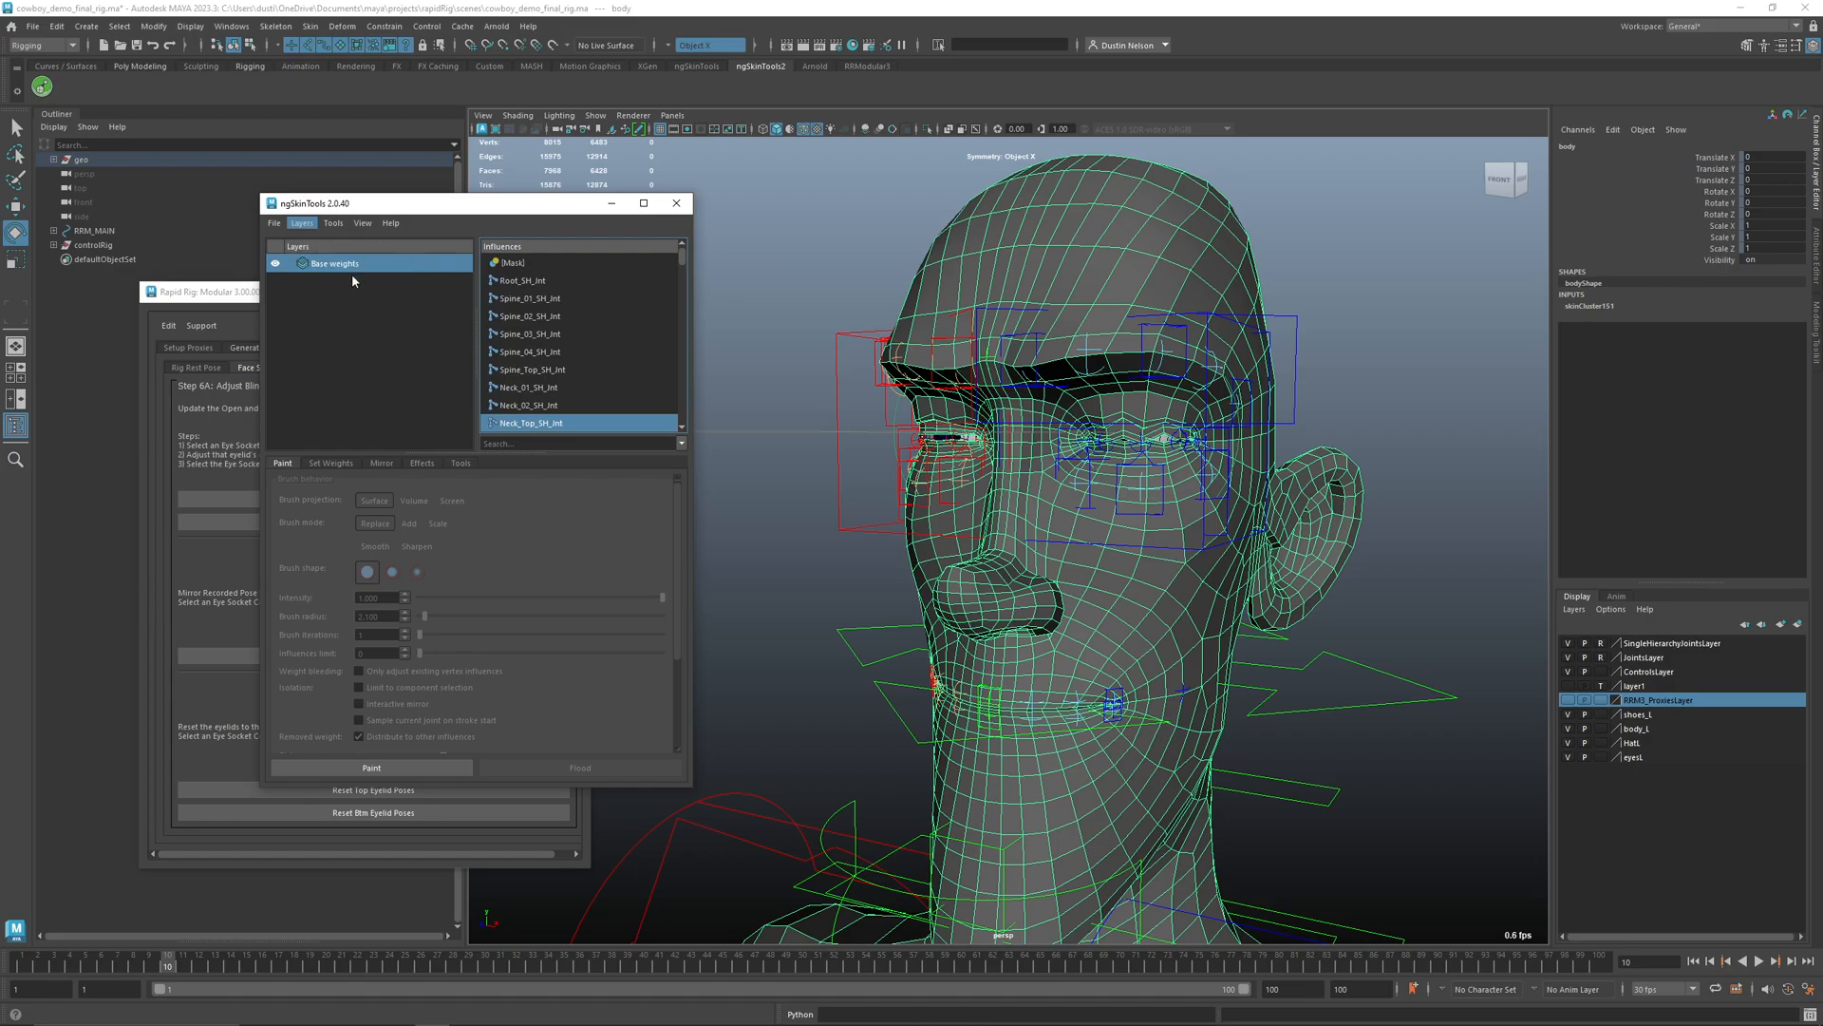
{"action": "double_click", "coordinate": [340, 265]}
{"action": "type", "text": "Head"}
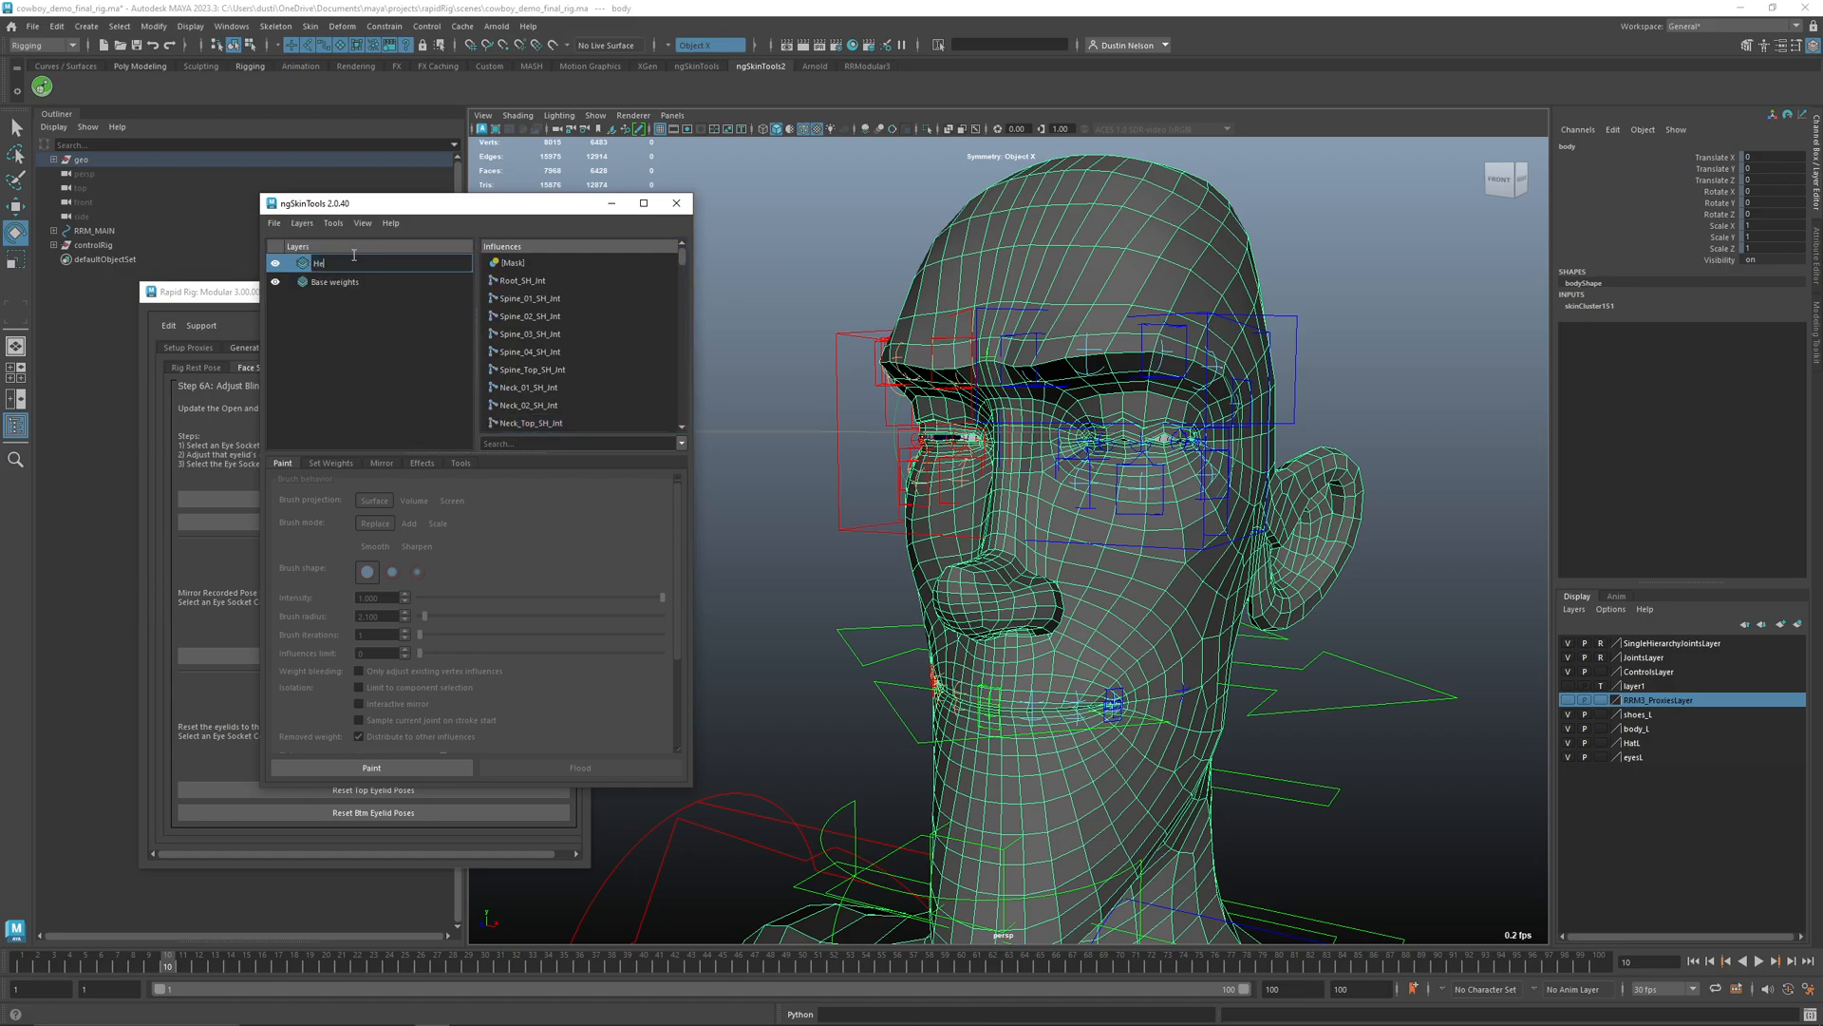
{"action": "key", "text": "Return"}
- Move the control vertices of the Neck_Top_IK_Ctrl curve up above the head
{"action": "left_click_drag", "start_coordinate": [1460, 659], "coordinate": [1436, 719]}
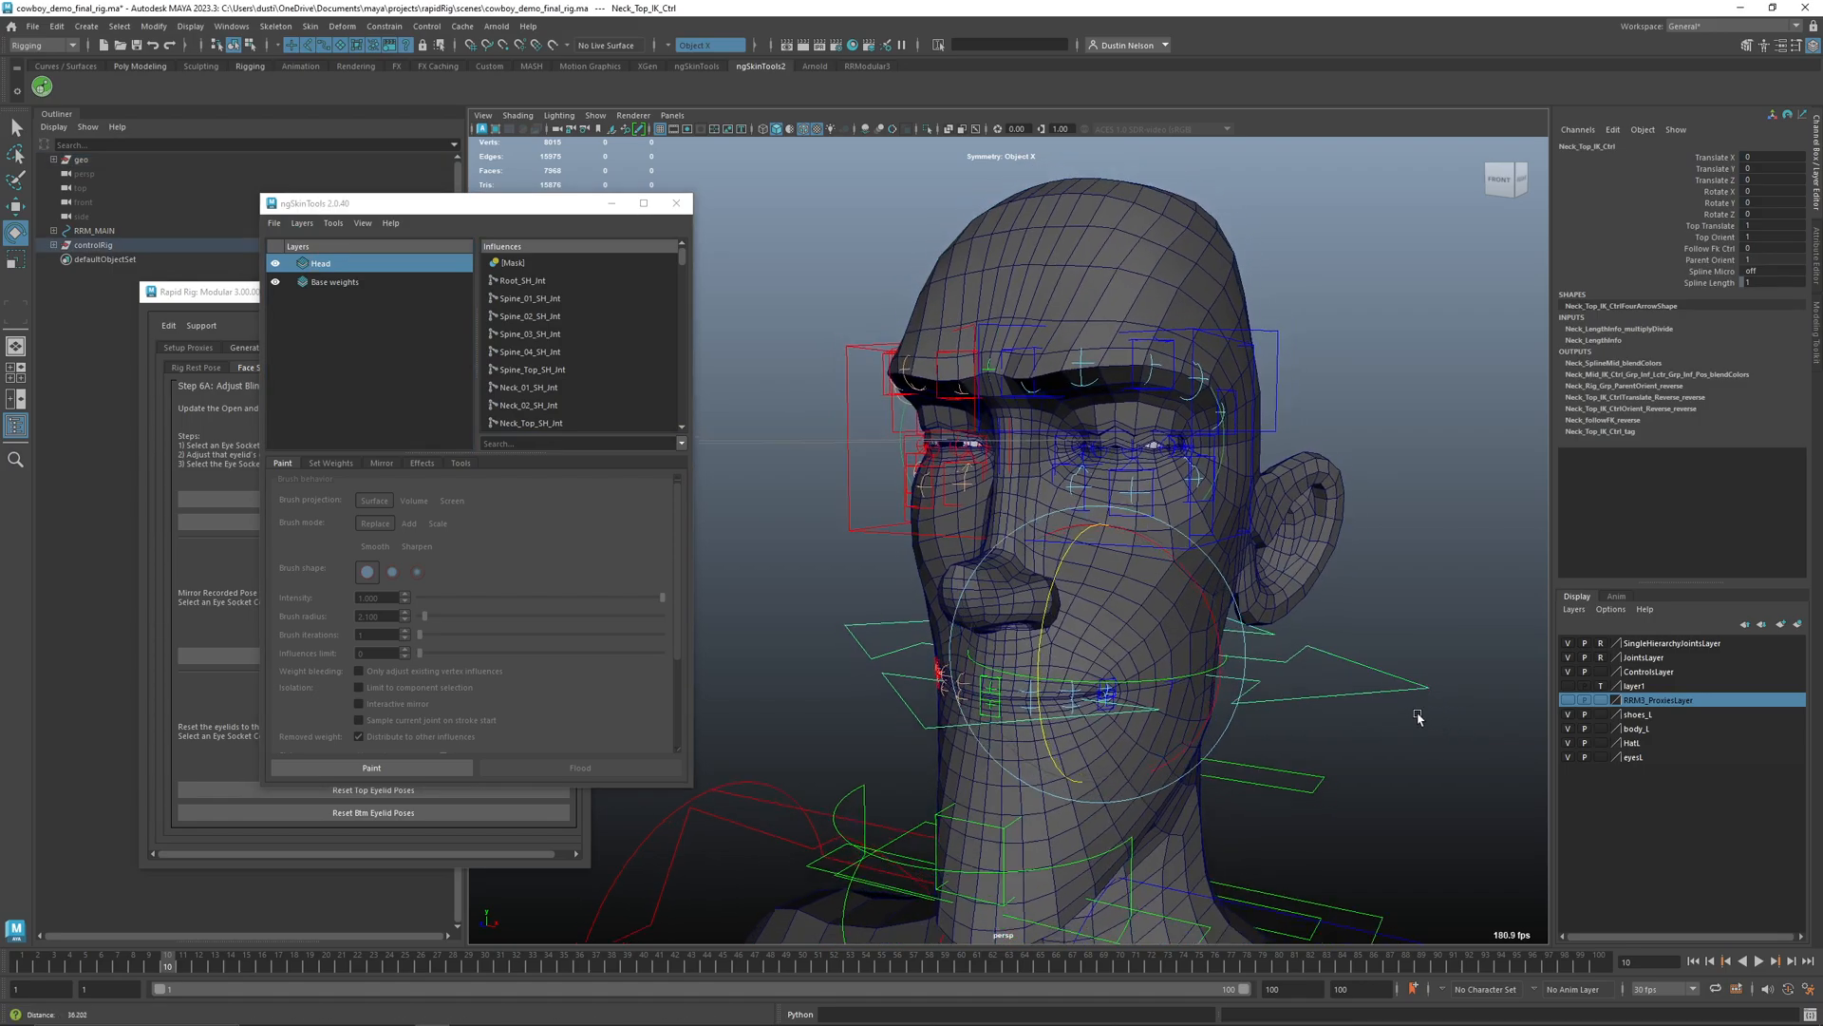
{"action": "right_click_drag", "start_coordinate": [1436, 719], "coordinate": [1347, 690], "text": "alt"}
{"action": "left_click", "coordinate": [1349, 697]}
{"action": "key", "text": "F8"}
{"action": "left_click_drag", "start_coordinate": [1355, 692], "coordinate": [748, 710], "text": "alt"}
{"action": "middle_click_drag", "start_coordinate": [954, 627], "coordinate": [1012, 706], "text": "alt"}
{"action": "right_click_drag", "start_coordinate": [1012, 706], "coordinate": [990, 699], "text": "alt"}
{"action": "key", "text": "w"}
{"action": "left_click_drag", "start_coordinate": [1064, 587], "coordinate": [1065, 176]}
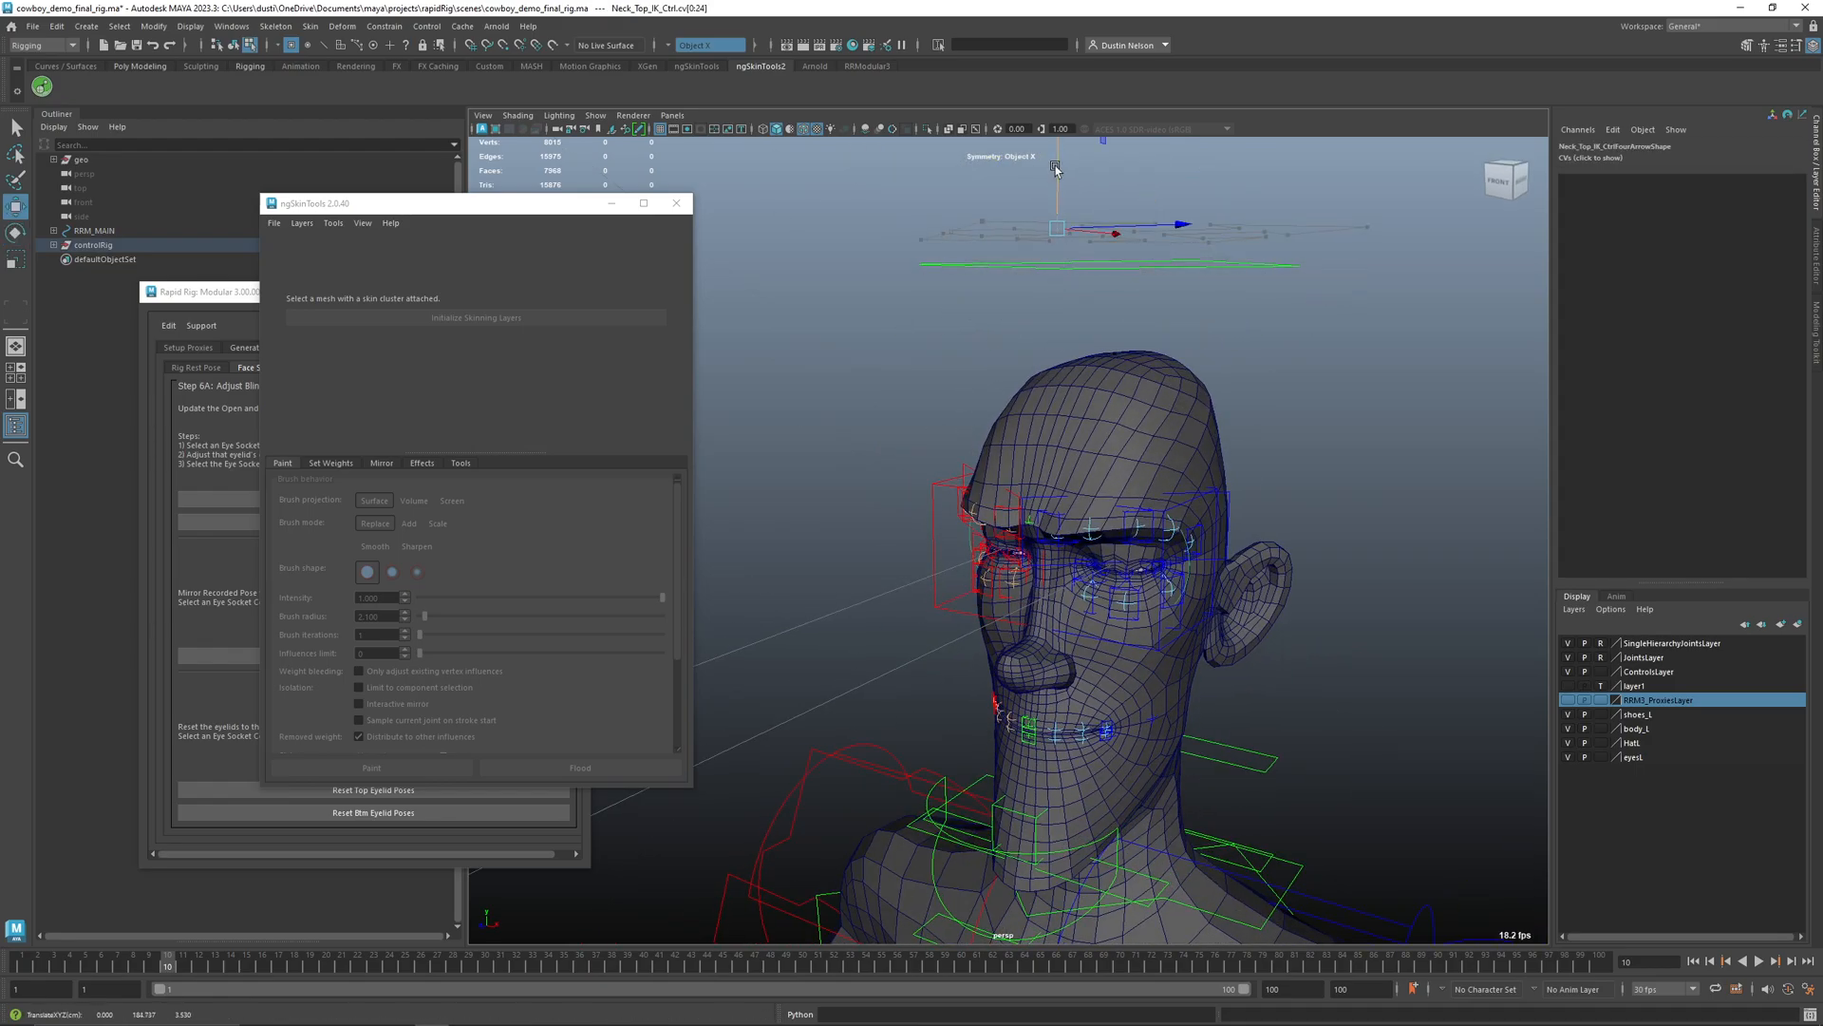
- Turn off symmetry, scale up the control vertices of the raised Neck_Top_IK_Ctrl curve and return to object selection
{"action": "key", "text": "b"}
{"action": "key", "text": "r"}
{"action": "left_click_drag", "start_coordinate": [1126, 226], "coordinate": [1192, 308]}
{"action": "scroll", "coordinate": [1187, 309], "scroll_direction": "down", "scroll_amount": 2}
{"action": "left_click_drag", "start_coordinate": [1054, 331], "coordinate": [1081, 340]}
{"action": "left_click_drag", "start_coordinate": [1081, 340], "coordinate": [1241, 319], "text": "alt"}
{"action": "key", "text": "w"}
{"action": "key", "text": "ctrl+z"}
{"action": "right_click_drag", "start_coordinate": [1282, 263], "coordinate": [1334, 203], "text": "ctrl+shift"}
{"action": "key", "text": "r"}
{"action": "left_click_drag", "start_coordinate": [1071, 343], "coordinate": [1144, 399]}
{"action": "key", "text": "F8"}
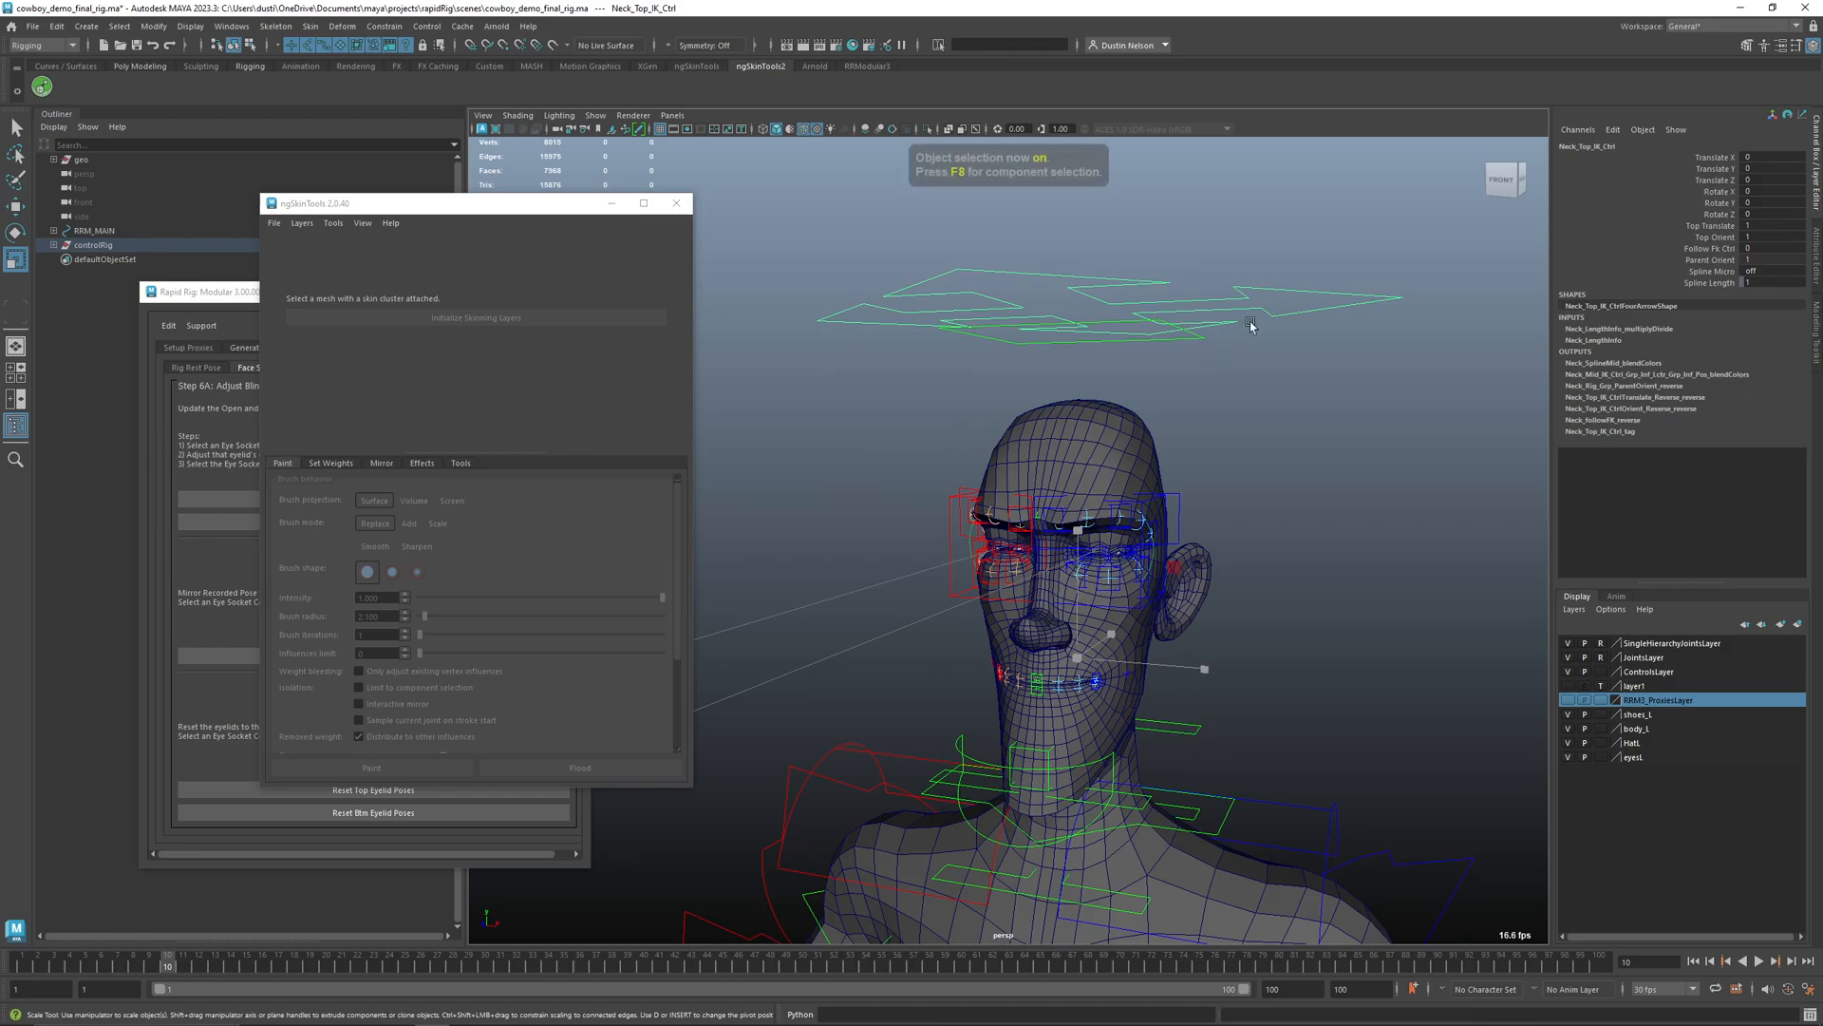
- Try rotating the Neck_Top_IK_Ctrl control and undo the rotation
{"action": "key", "text": "e"}
{"action": "left_click_drag", "start_coordinate": [1100, 597], "coordinate": [1120, 580]}
{"action": "key", "text": "ctrl+z"}
{"action": "right_click_drag", "start_coordinate": [1064, 622], "coordinate": [1095, 639], "text": "alt"}
{"action": "middle_click_drag", "start_coordinate": [1095, 639], "coordinate": [1056, 581], "text": "alt"}
{"action": "right_click_drag", "start_coordinate": [1056, 580], "coordinate": [1162, 467], "text": "alt"}
- Select the body mesh and return the timeline to frame 1
{"action": "left_click", "coordinate": [1143, 365]}
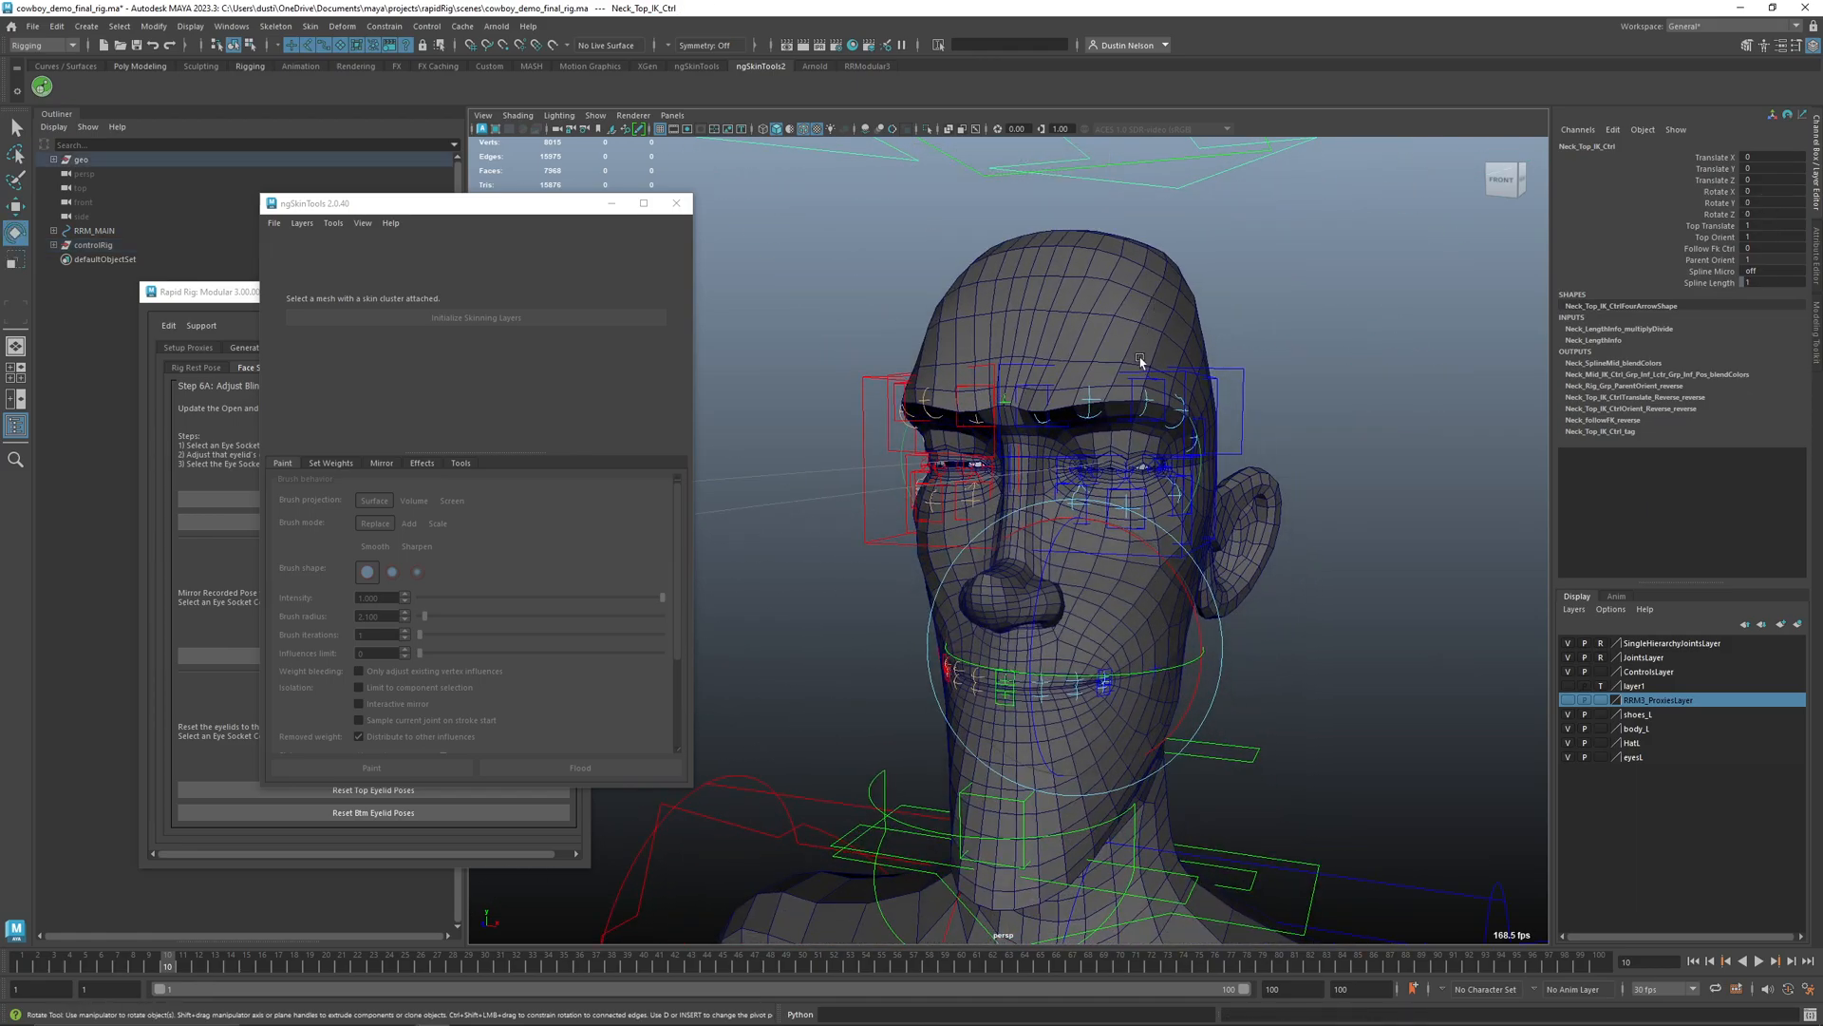
{"action": "middle_click_drag", "start_coordinate": [1093, 415], "coordinate": [1074, 390], "text": "alt"}
{"action": "left_click_drag", "start_coordinate": [93, 971], "coordinate": [19, 967]}
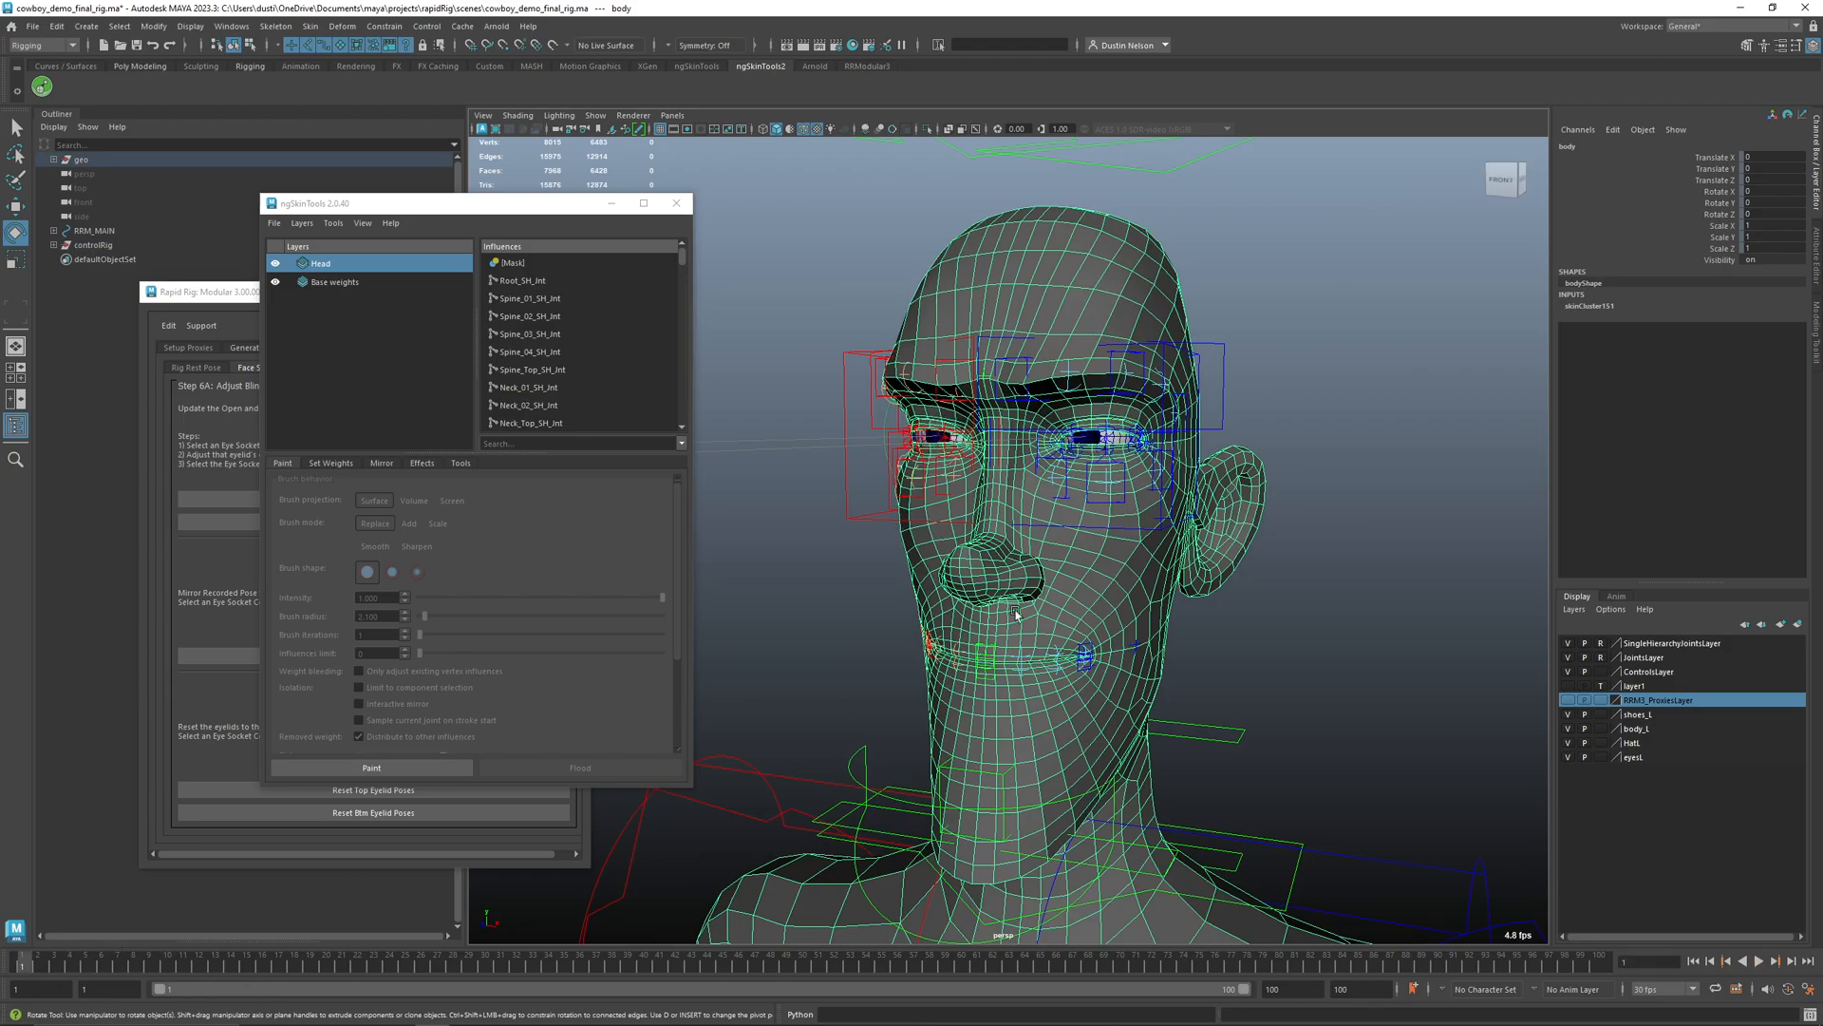
{"action": "right_click_drag", "start_coordinate": [989, 640], "coordinate": [1085, 649], "text": "alt"}
- Choose the Neck_Top_SH_Jnt influence on the Head layer and activate weight painting
{"action": "left_click", "coordinate": [517, 266]}
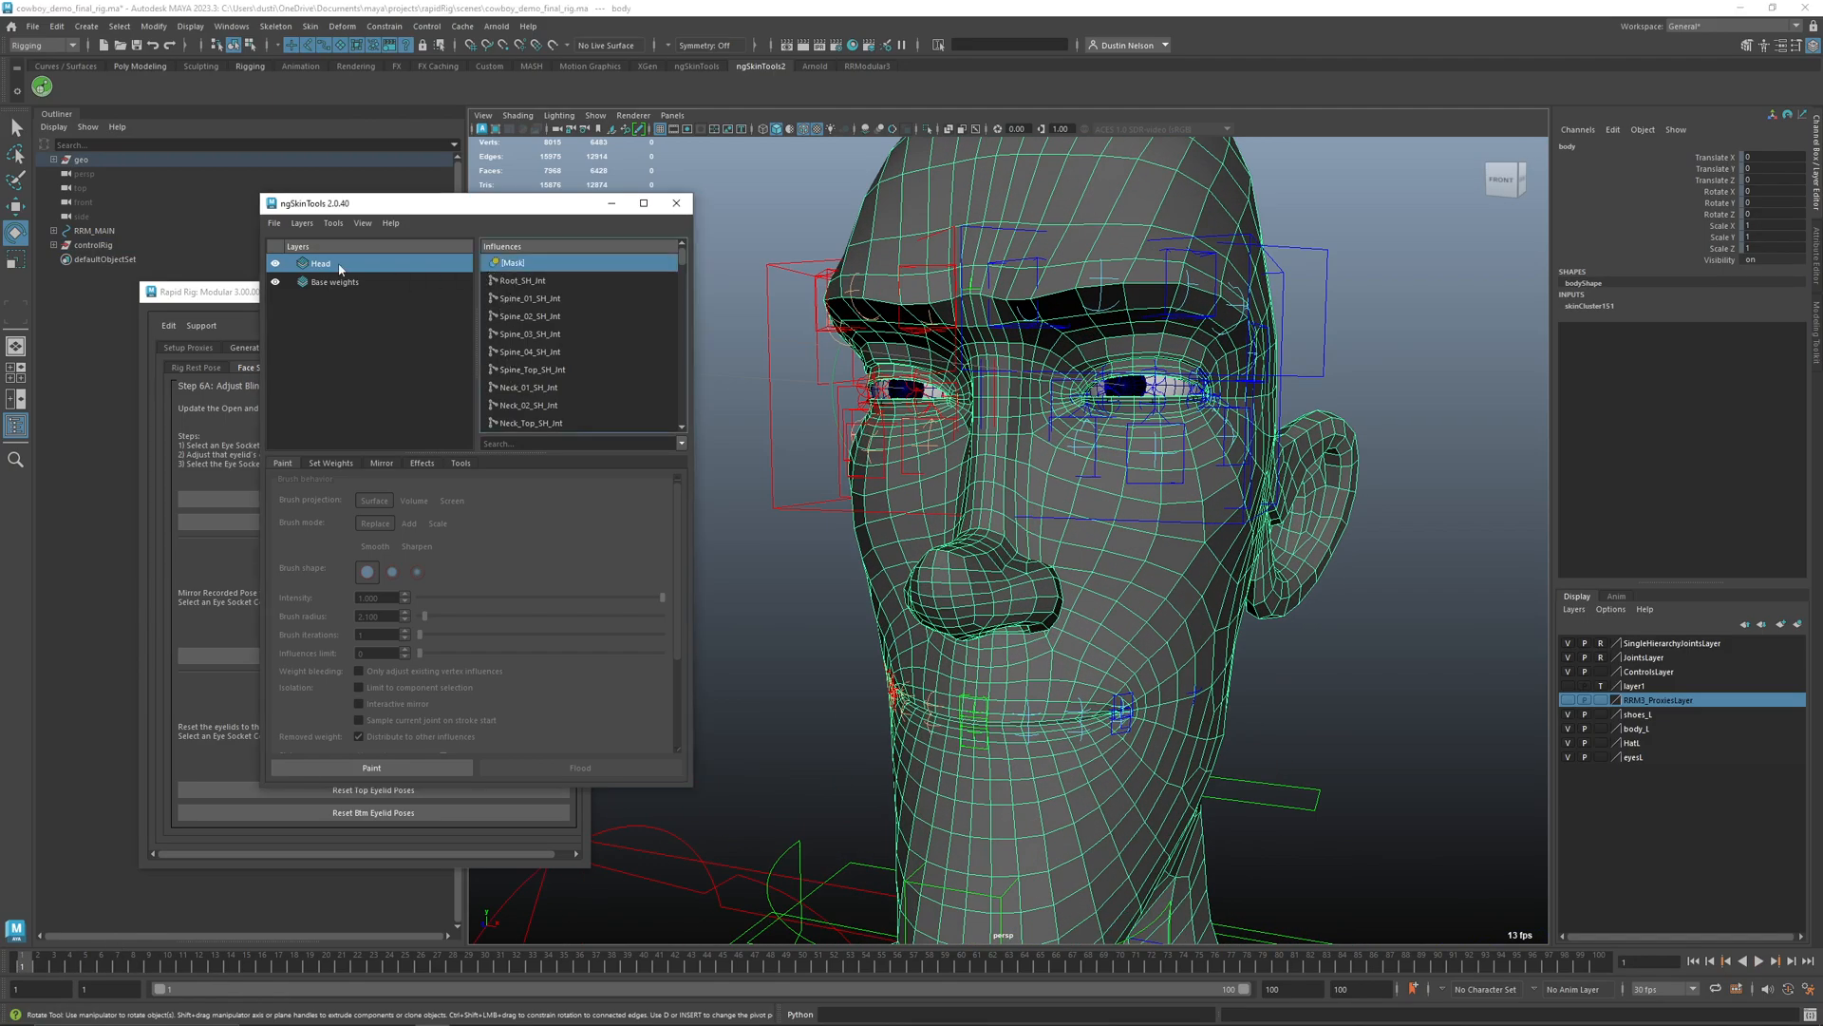
{"action": "left_click", "coordinate": [556, 425]}
{"action": "left_click", "coordinate": [414, 767]}
{"action": "mouse_move", "coordinate": [1063, 686]}
{"action": "left_mouse_down", "text": "alt"}
{"action": "mouse_move", "coordinate": [1097, 682]}
{"action": "mouse_move", "coordinate": [1054, 690]}
{"action": "left_mouse_up", "text": "alt"}
{"action": "middle_click_drag", "start_coordinate": [1124, 700], "coordinate": [1123, 621], "text": "alt"}
{"action": "right_click_drag", "start_coordinate": [1123, 621], "coordinate": [977, 616], "text": "alt"}
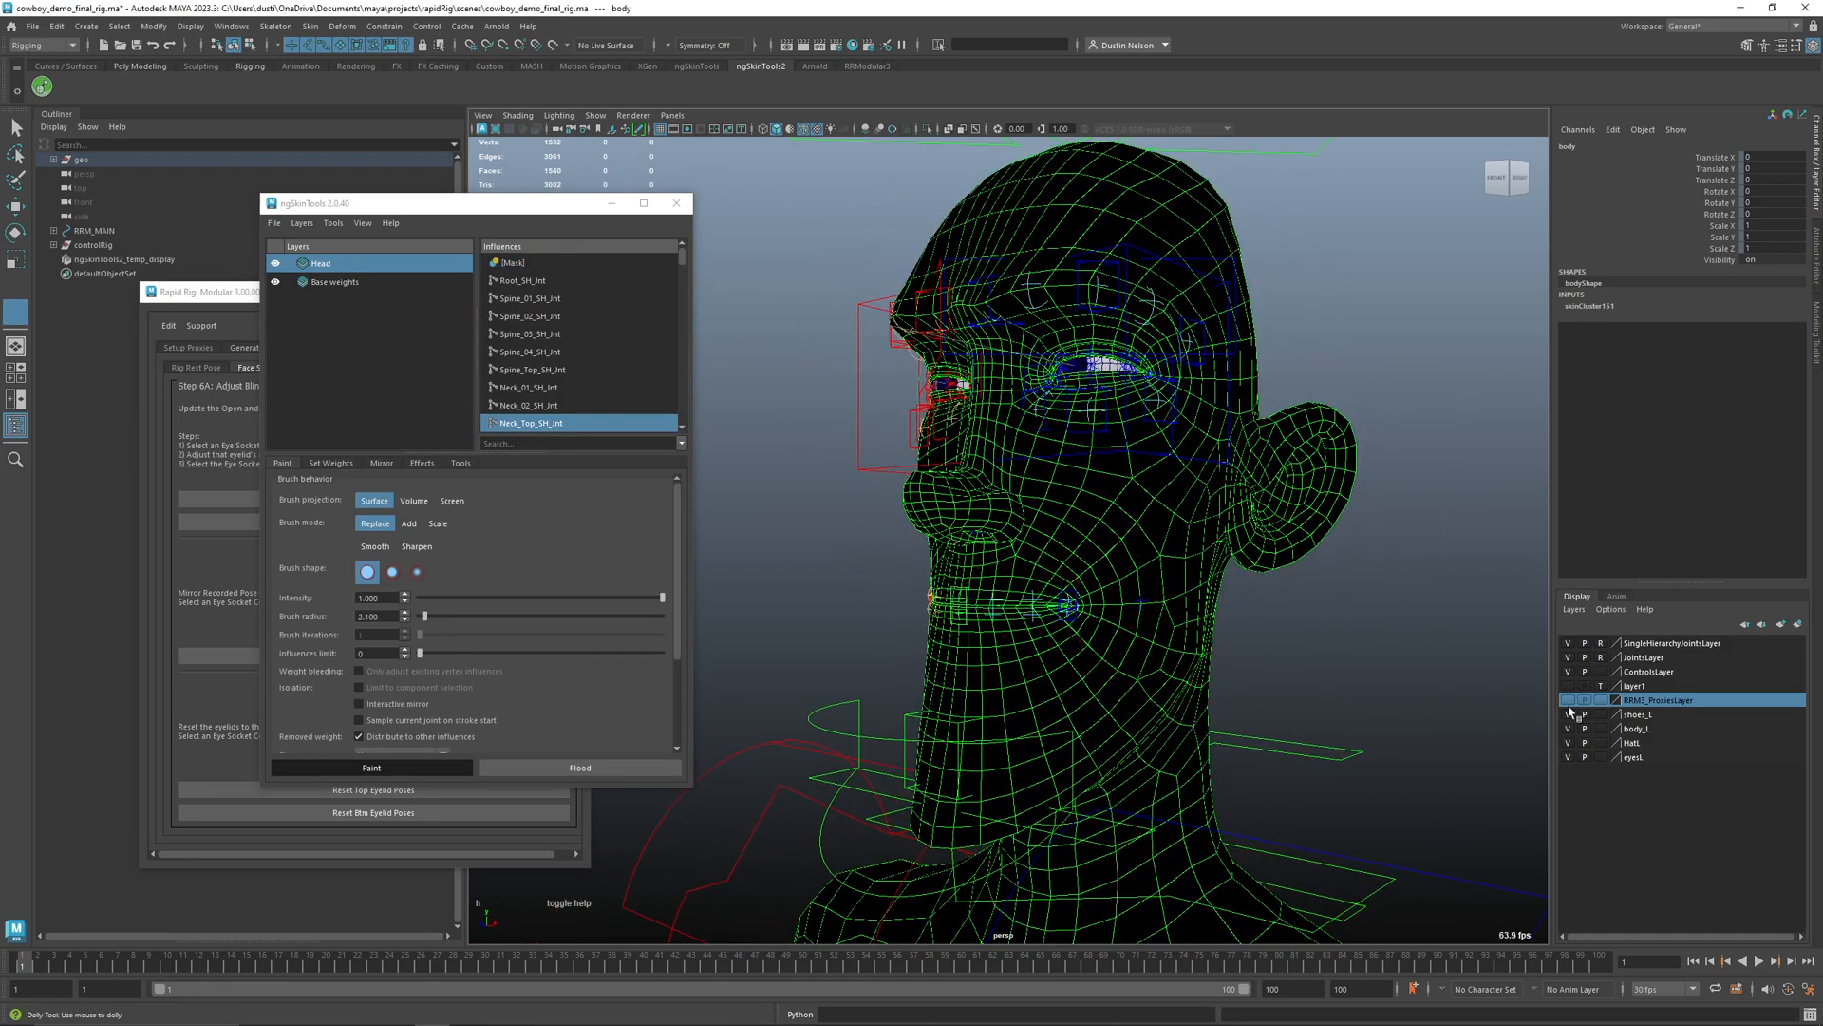
- Hide JointsLayer, leave weight painting, deselect the body and keep SingleHierarchyJointsLayer shown
{"action": "left_click", "coordinate": [1601, 685]}
{"action": "left_click", "coordinate": [1568, 657]}
{"action": "left_click", "coordinate": [1568, 643]}
{"action": "middle_click_drag", "start_coordinate": [1343, 631], "coordinate": [1326, 627], "text": "alt"}
{"action": "key", "text": "q"}
{"action": "left_click", "coordinate": [1404, 643]}
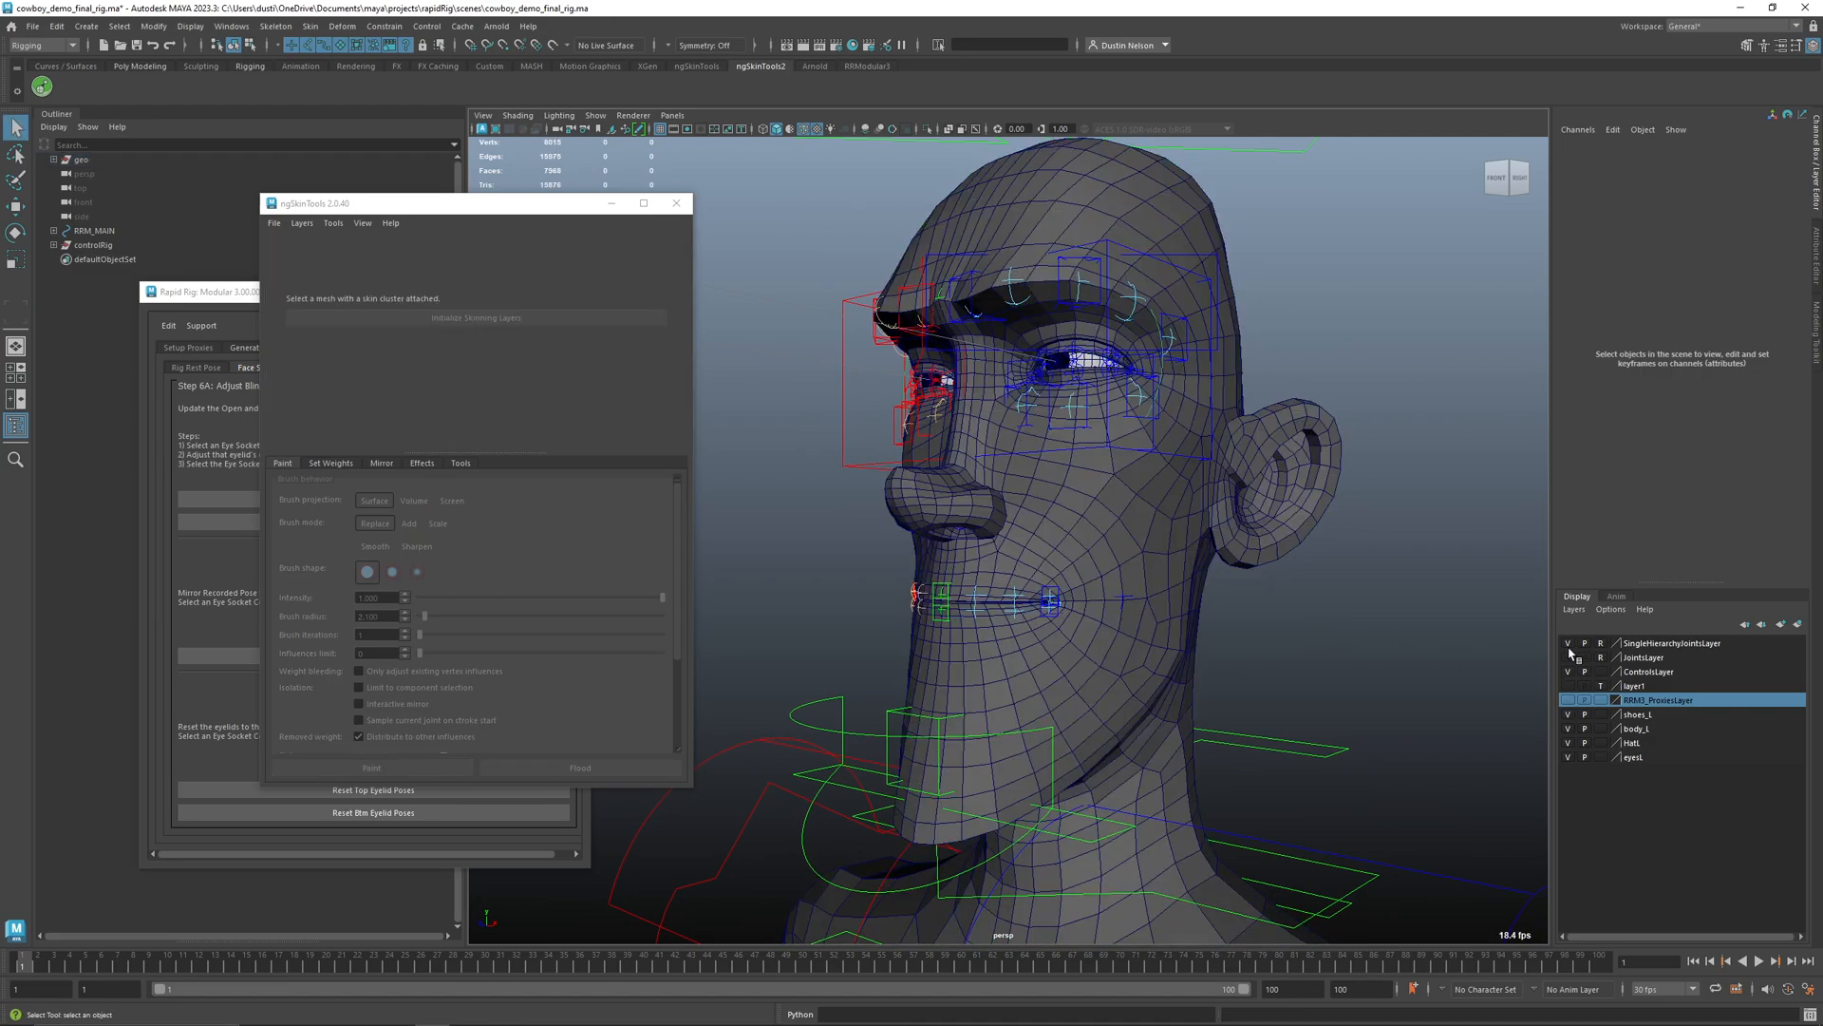
{"action": "left_click", "coordinate": [1569, 646]}
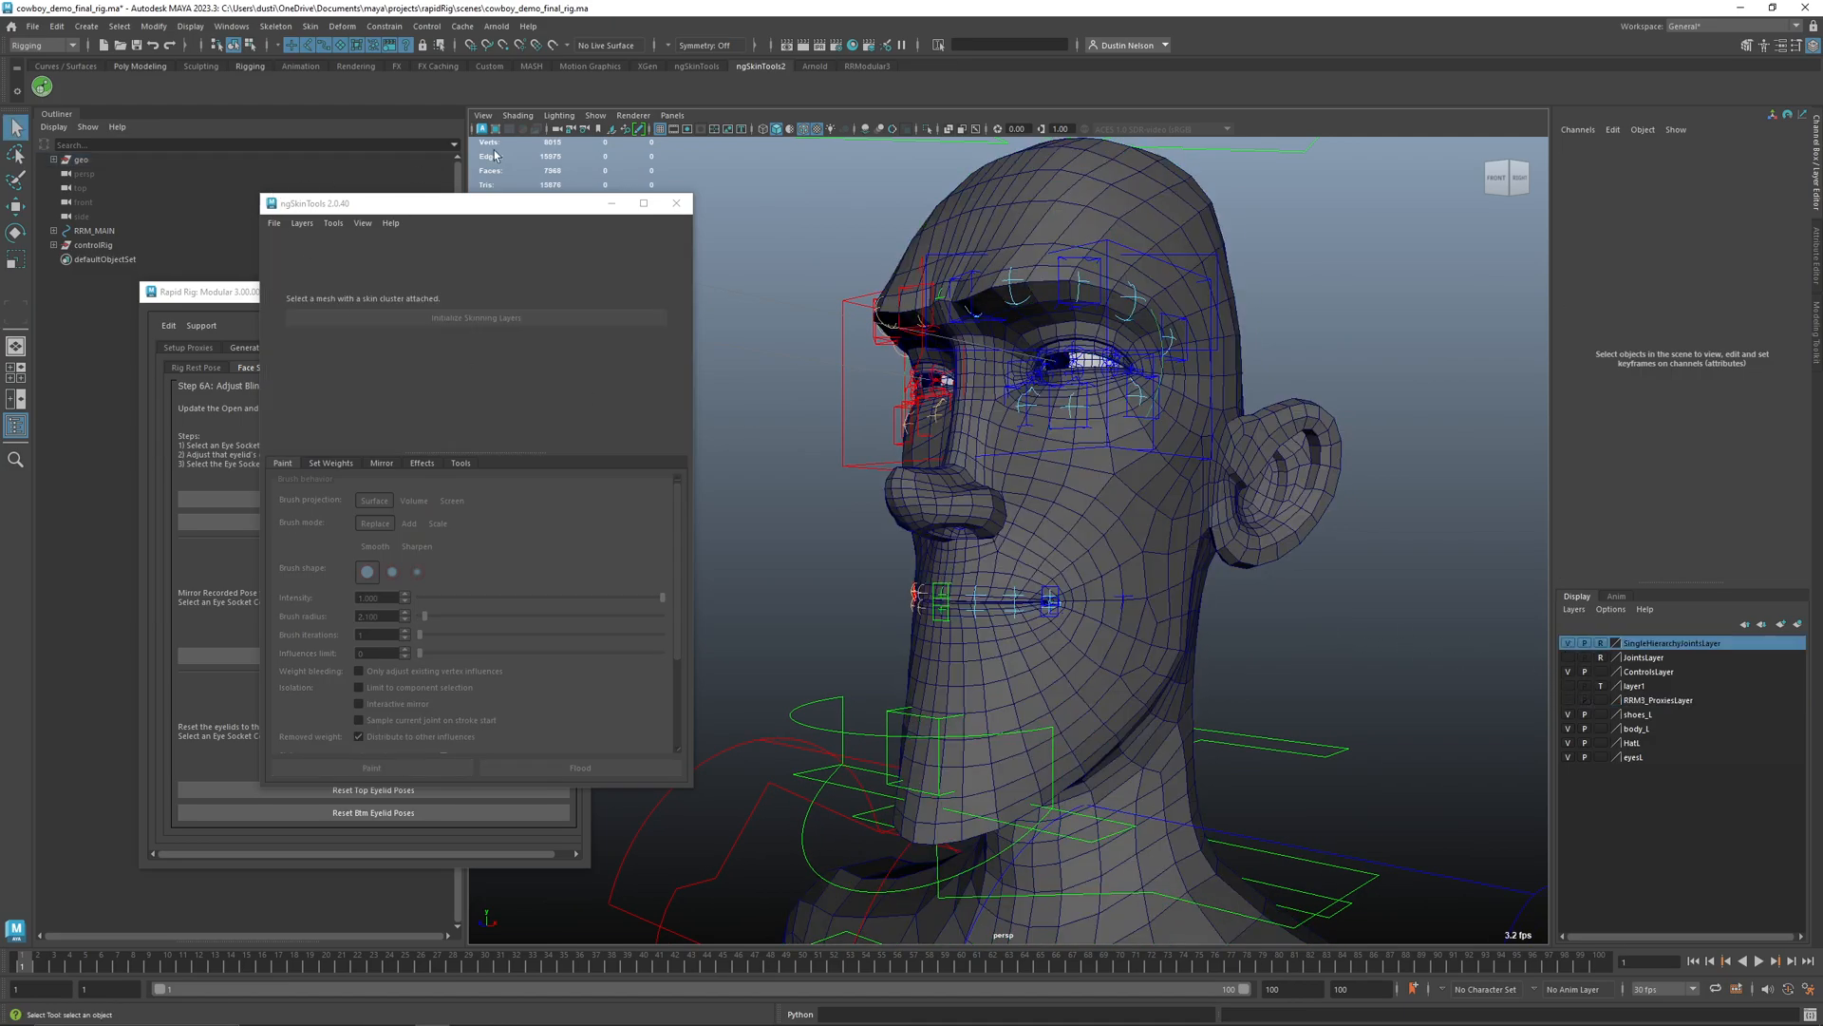
- Turn on X-ray display of joints in the viewport and change the display type of SingleHierarchyJointsLayer
{"action": "left_click", "coordinate": [517, 115]}
{"action": "left_click", "coordinate": [617, 274]}
{"action": "mouse_move", "coordinate": [1113, 534]}
{"action": "left_mouse_down", "text": "alt"}
{"action": "mouse_move", "coordinate": [1185, 533]}
{"action": "mouse_move", "coordinate": [1134, 557]}
{"action": "left_mouse_up", "text": "alt"}
{"action": "left_click", "coordinate": [1603, 643]}
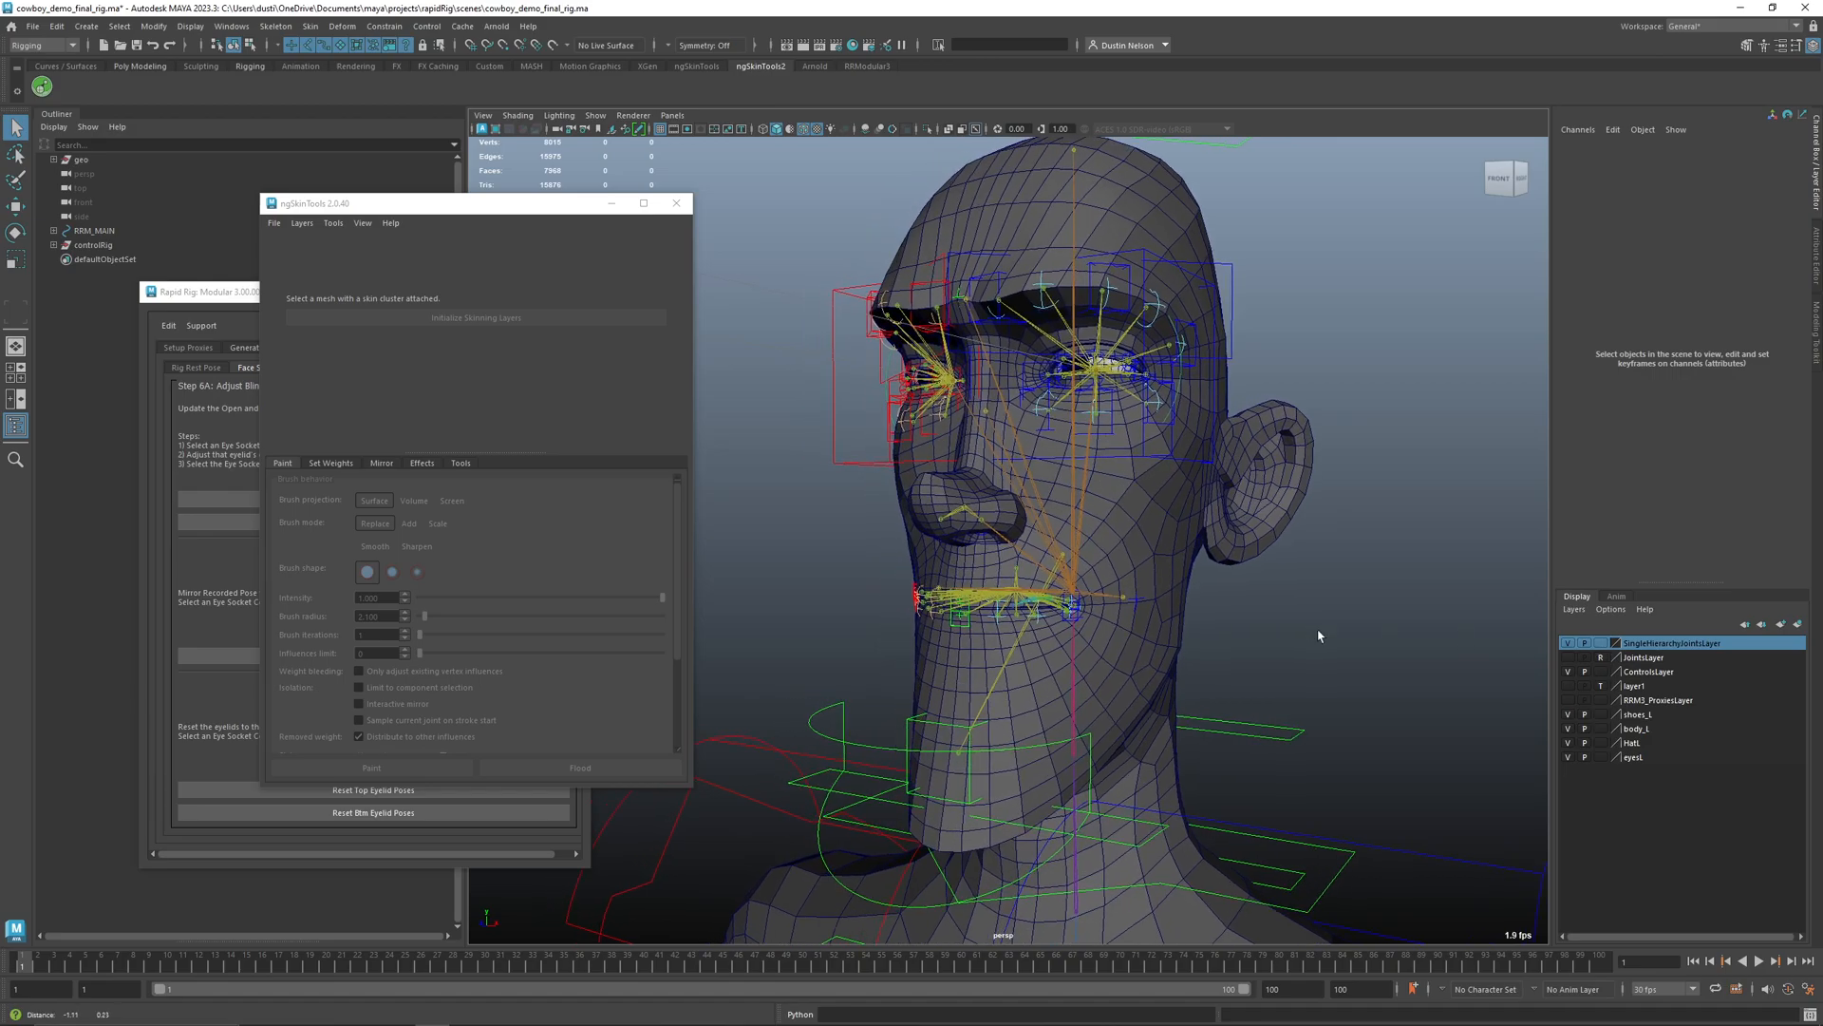
- Select the body mesh and flood the Head layer with Neck_Top_SH_Jnt weight in Replace mode at intensity 1.000
{"action": "left_click", "coordinate": [1134, 556]}
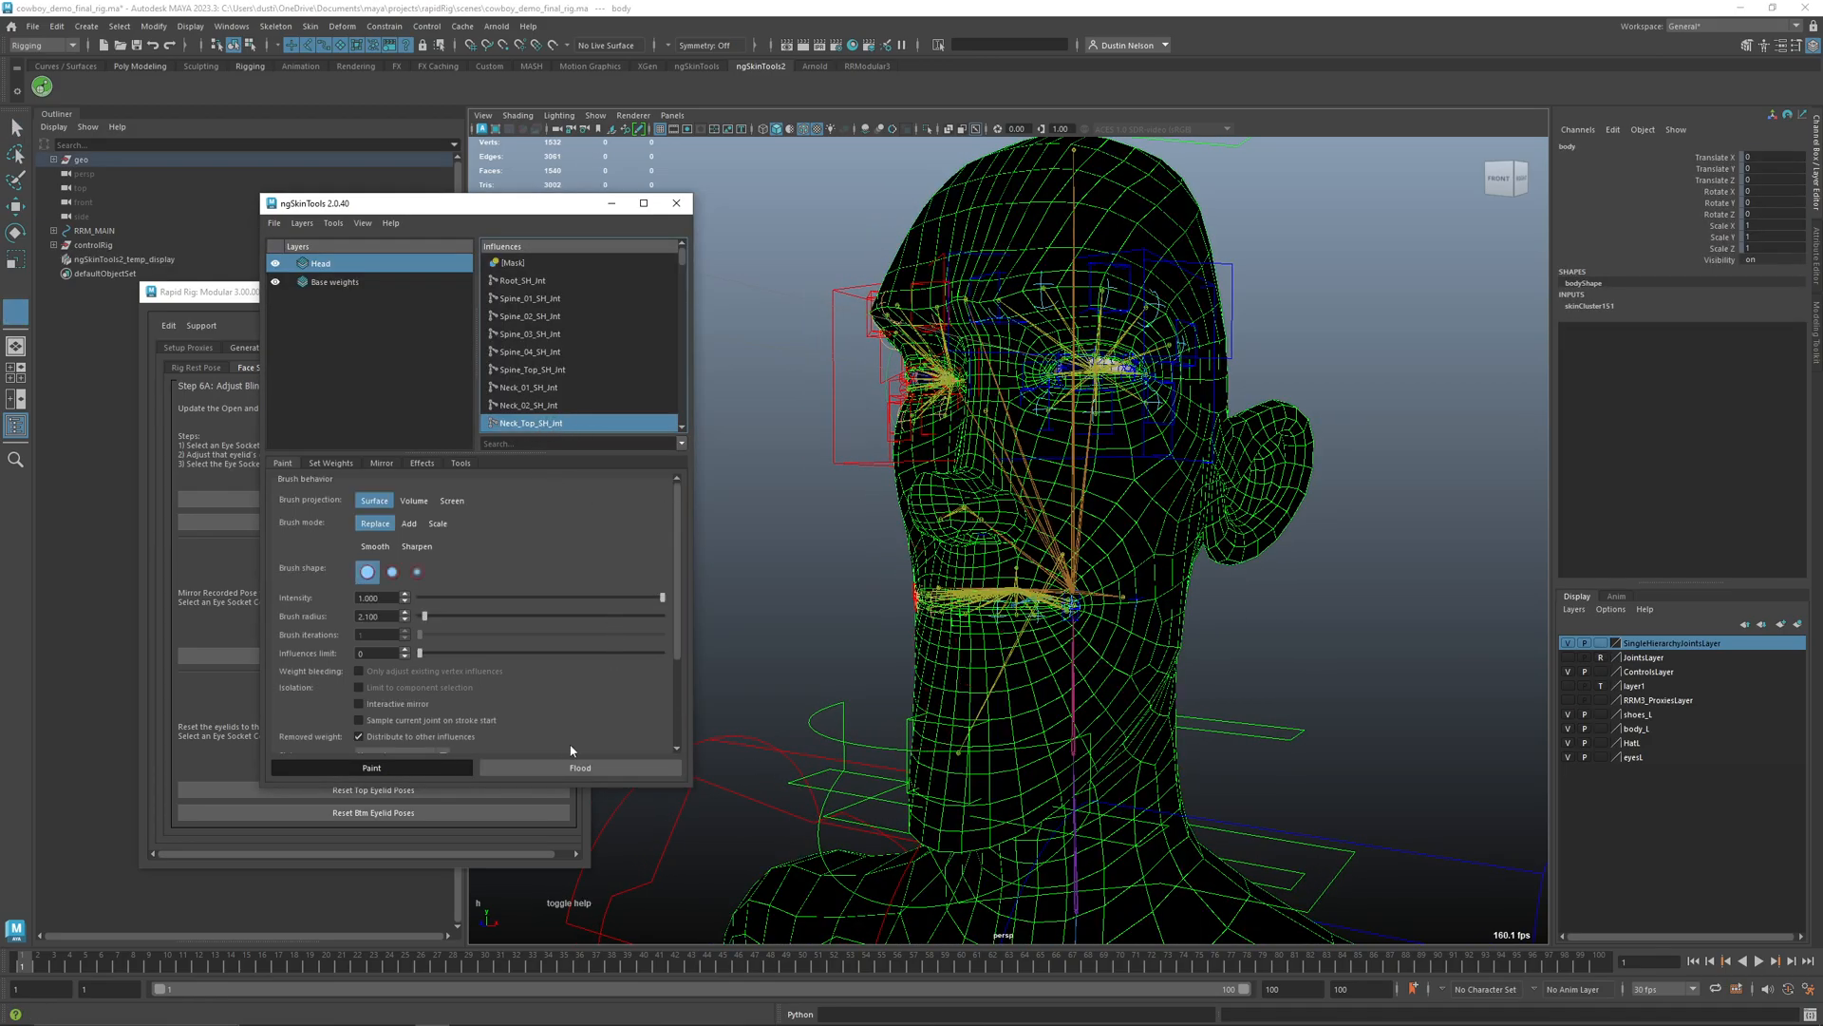
{"action": "left_click", "coordinate": [581, 768]}
{"action": "mouse_move", "coordinate": [1073, 556]}
{"action": "left_mouse_down", "text": "alt"}
{"action": "mouse_move", "coordinate": [1126, 527]}
{"action": "mouse_move", "coordinate": [1225, 390]}
{"action": "left_mouse_up", "text": "alt"}
{"action": "key", "text": "q"}
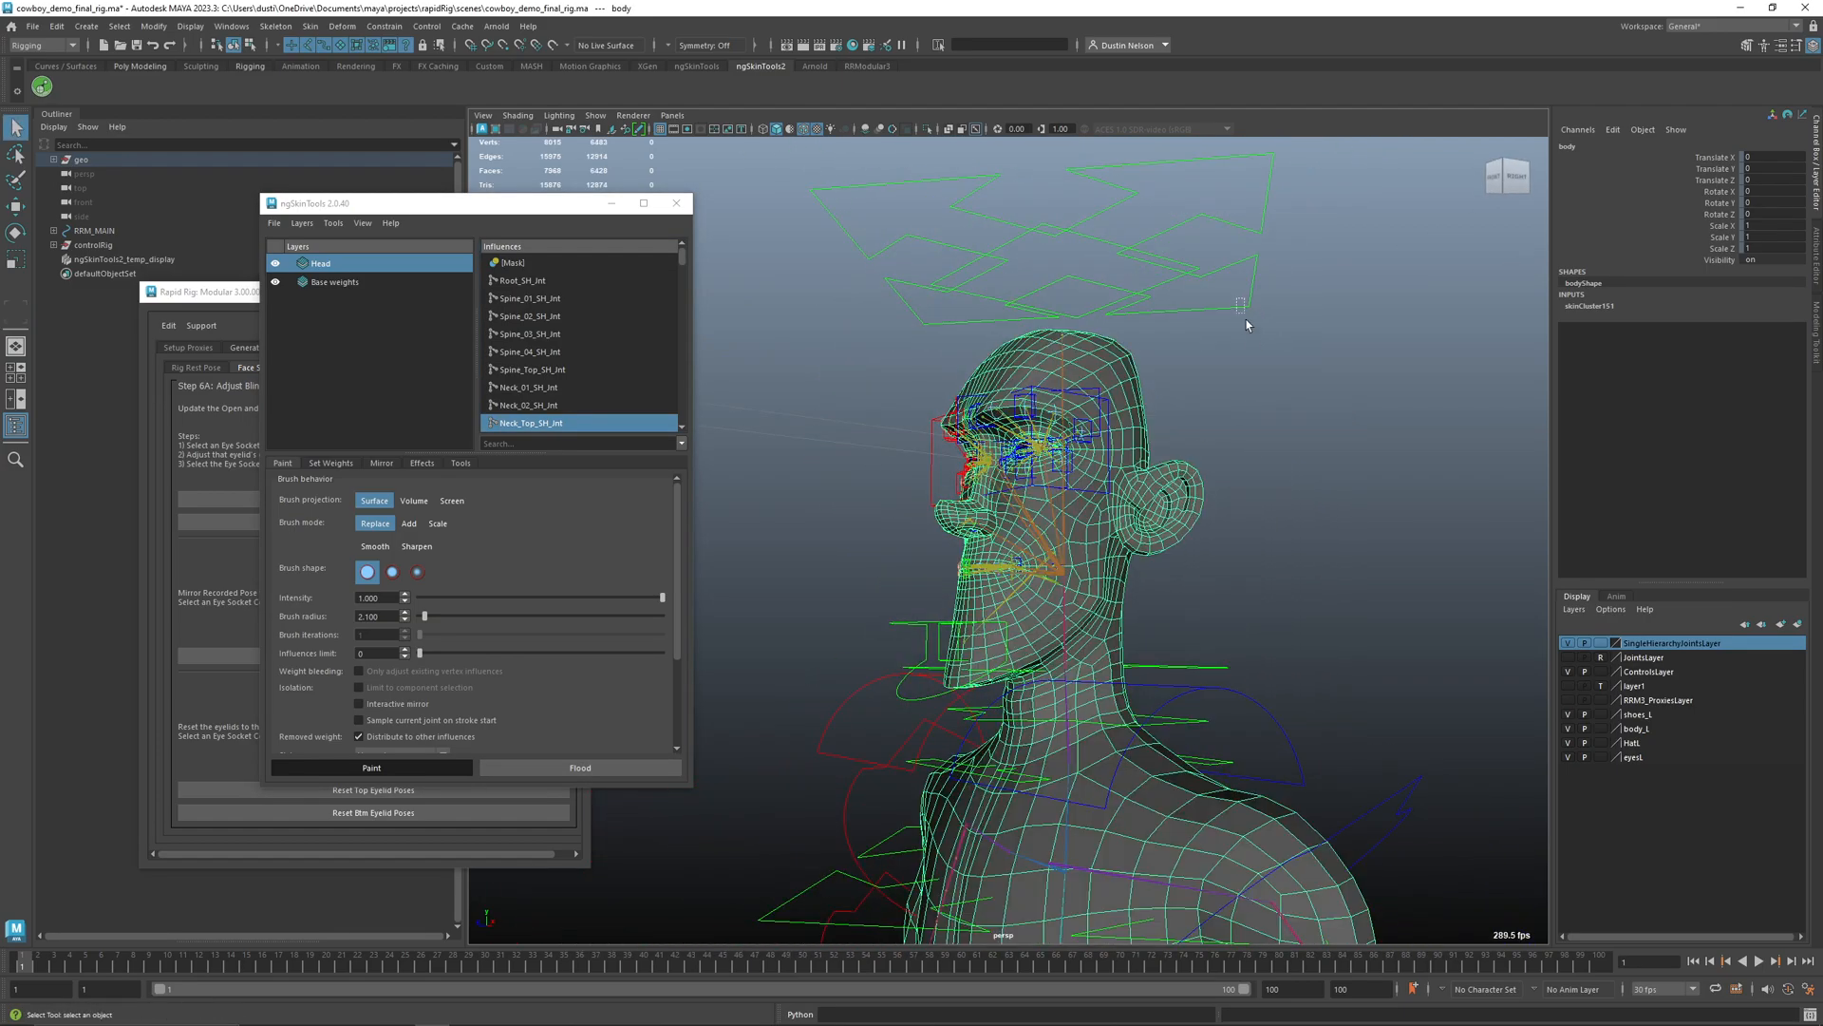
- Tilt the head back with the top neck control and compare the deformation with the Head layer off and on
{"action": "left_click", "coordinate": [1241, 307]}
{"action": "key", "text": "e"}
{"action": "left_click_drag", "start_coordinate": [1015, 519], "coordinate": [1067, 483]}
{"action": "key", "text": "q"}
{"action": "left_click", "coordinate": [1201, 481]}
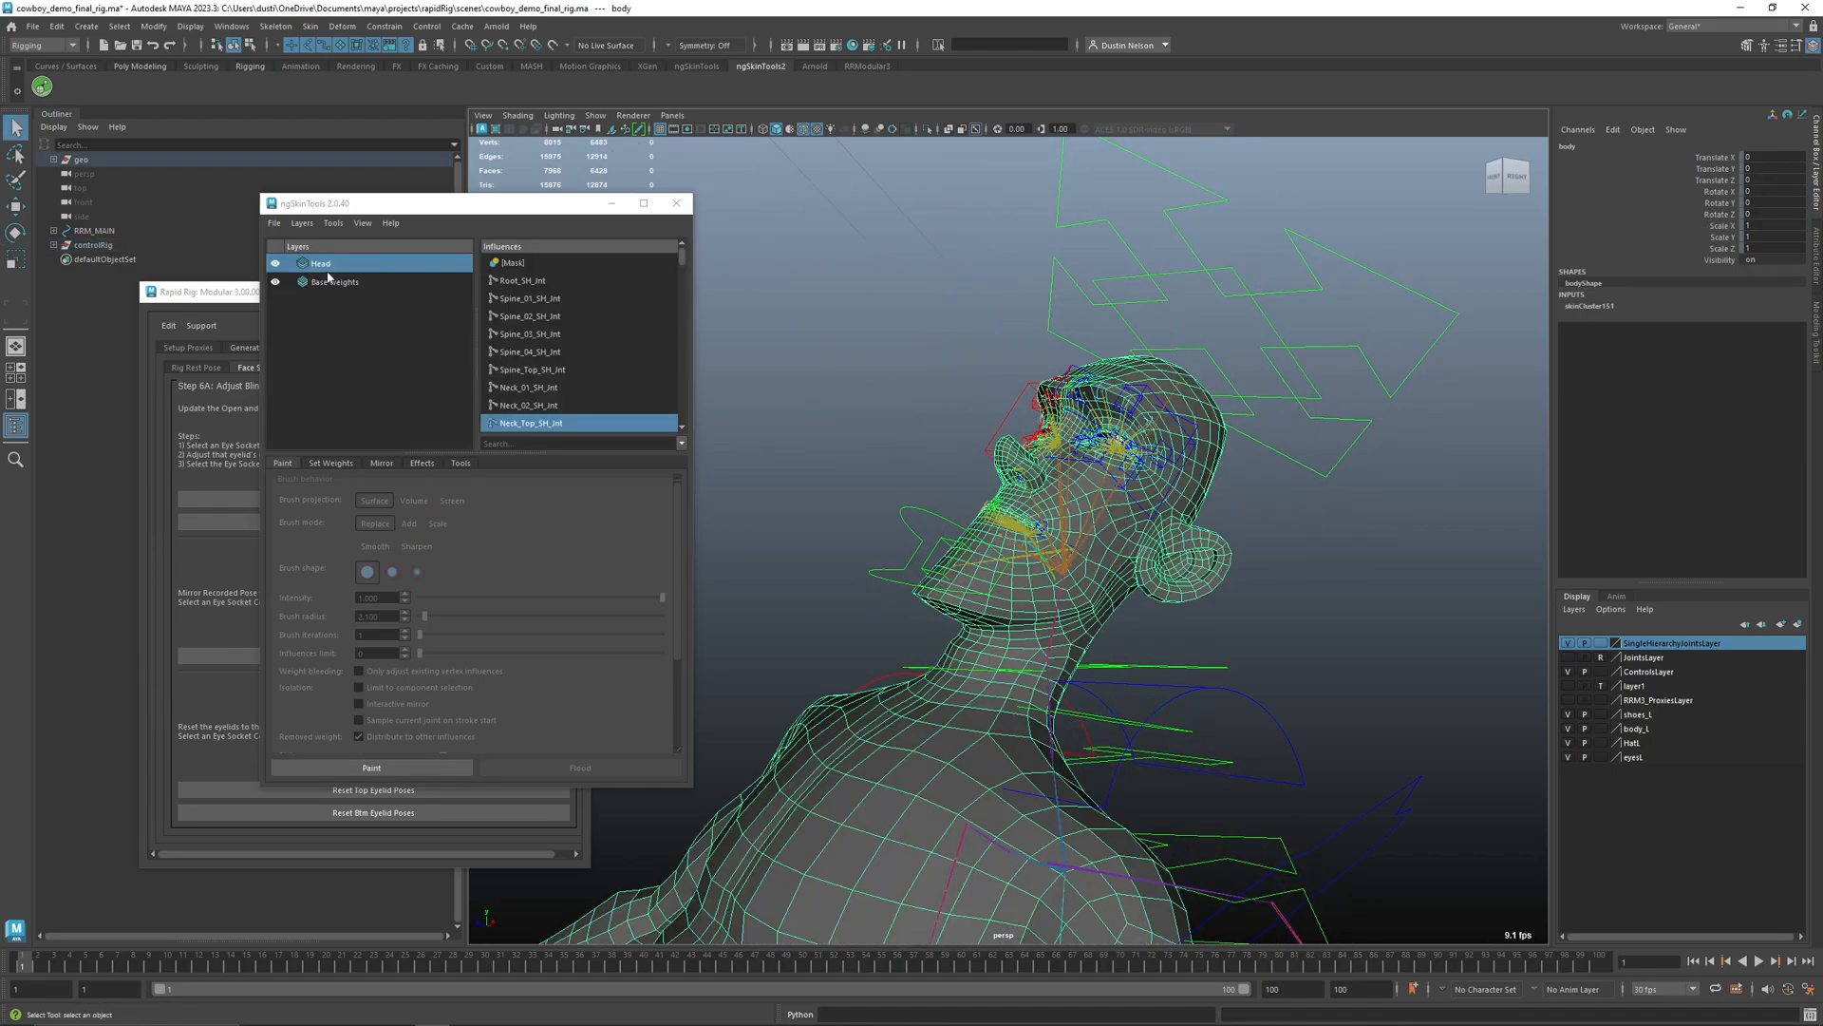
{"action": "left_click", "coordinate": [276, 265]}
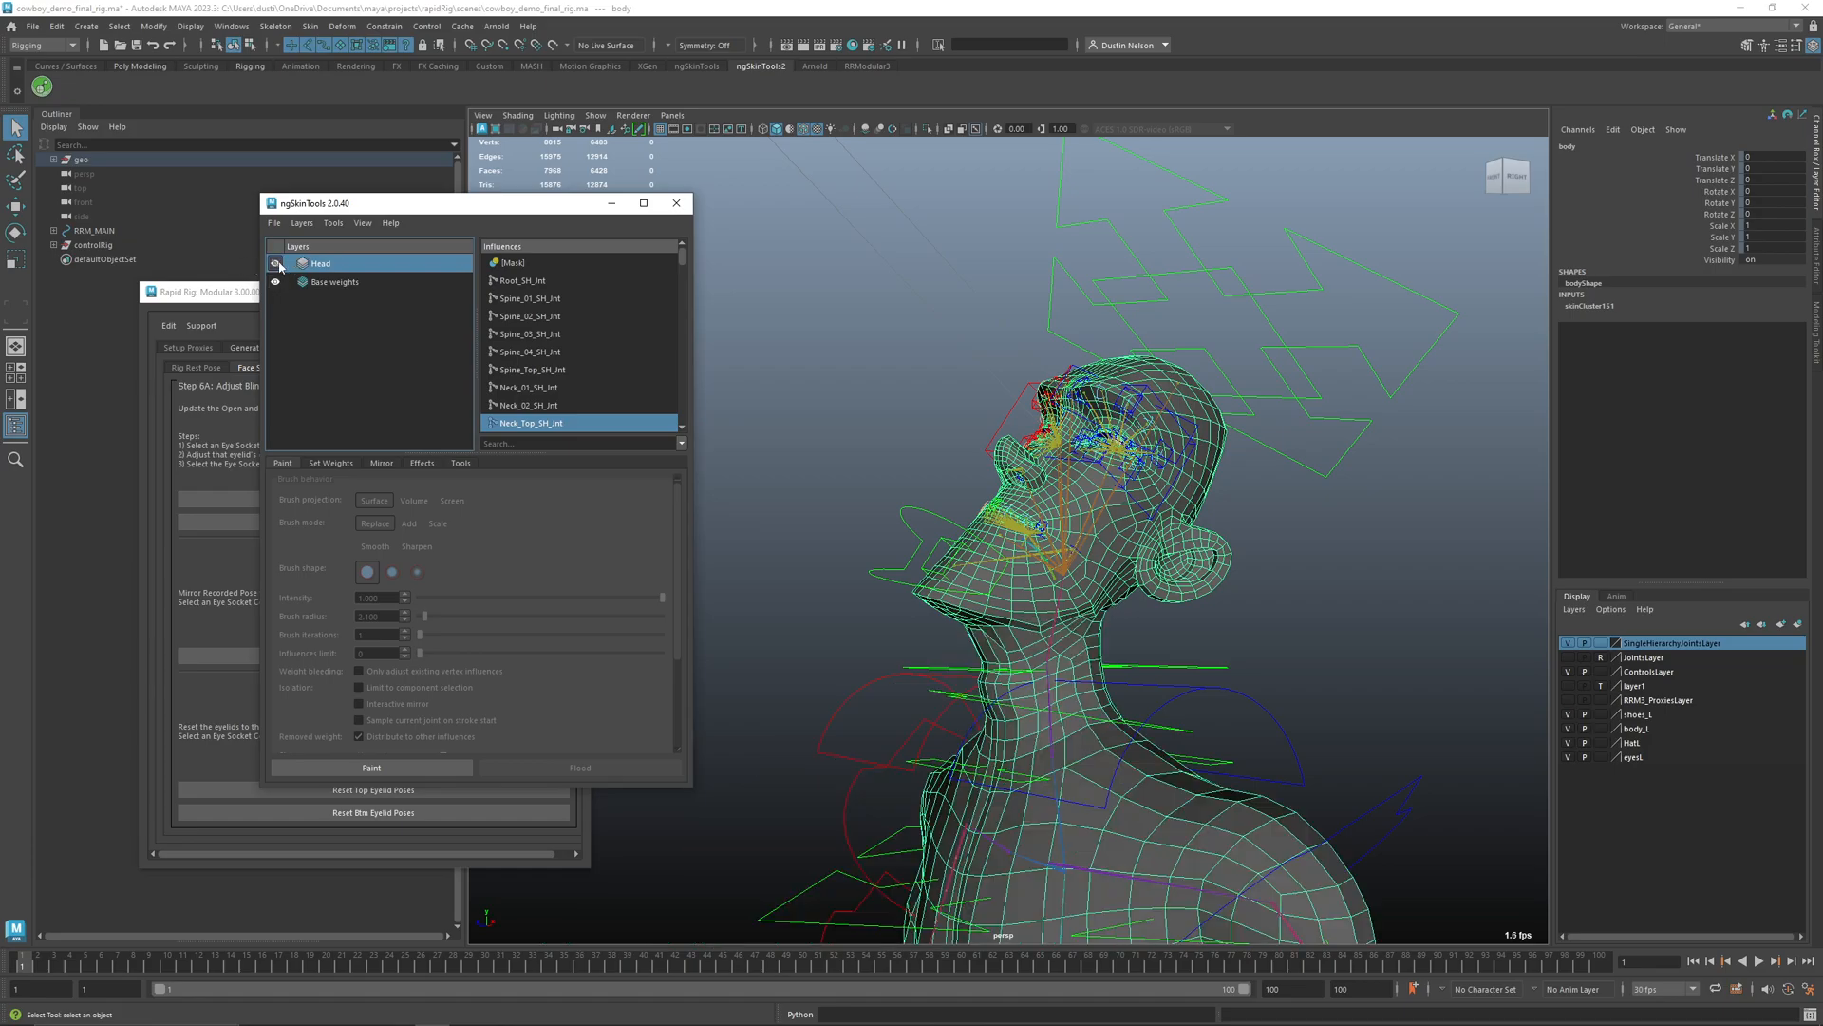
{"action": "left_click", "coordinate": [275, 266]}
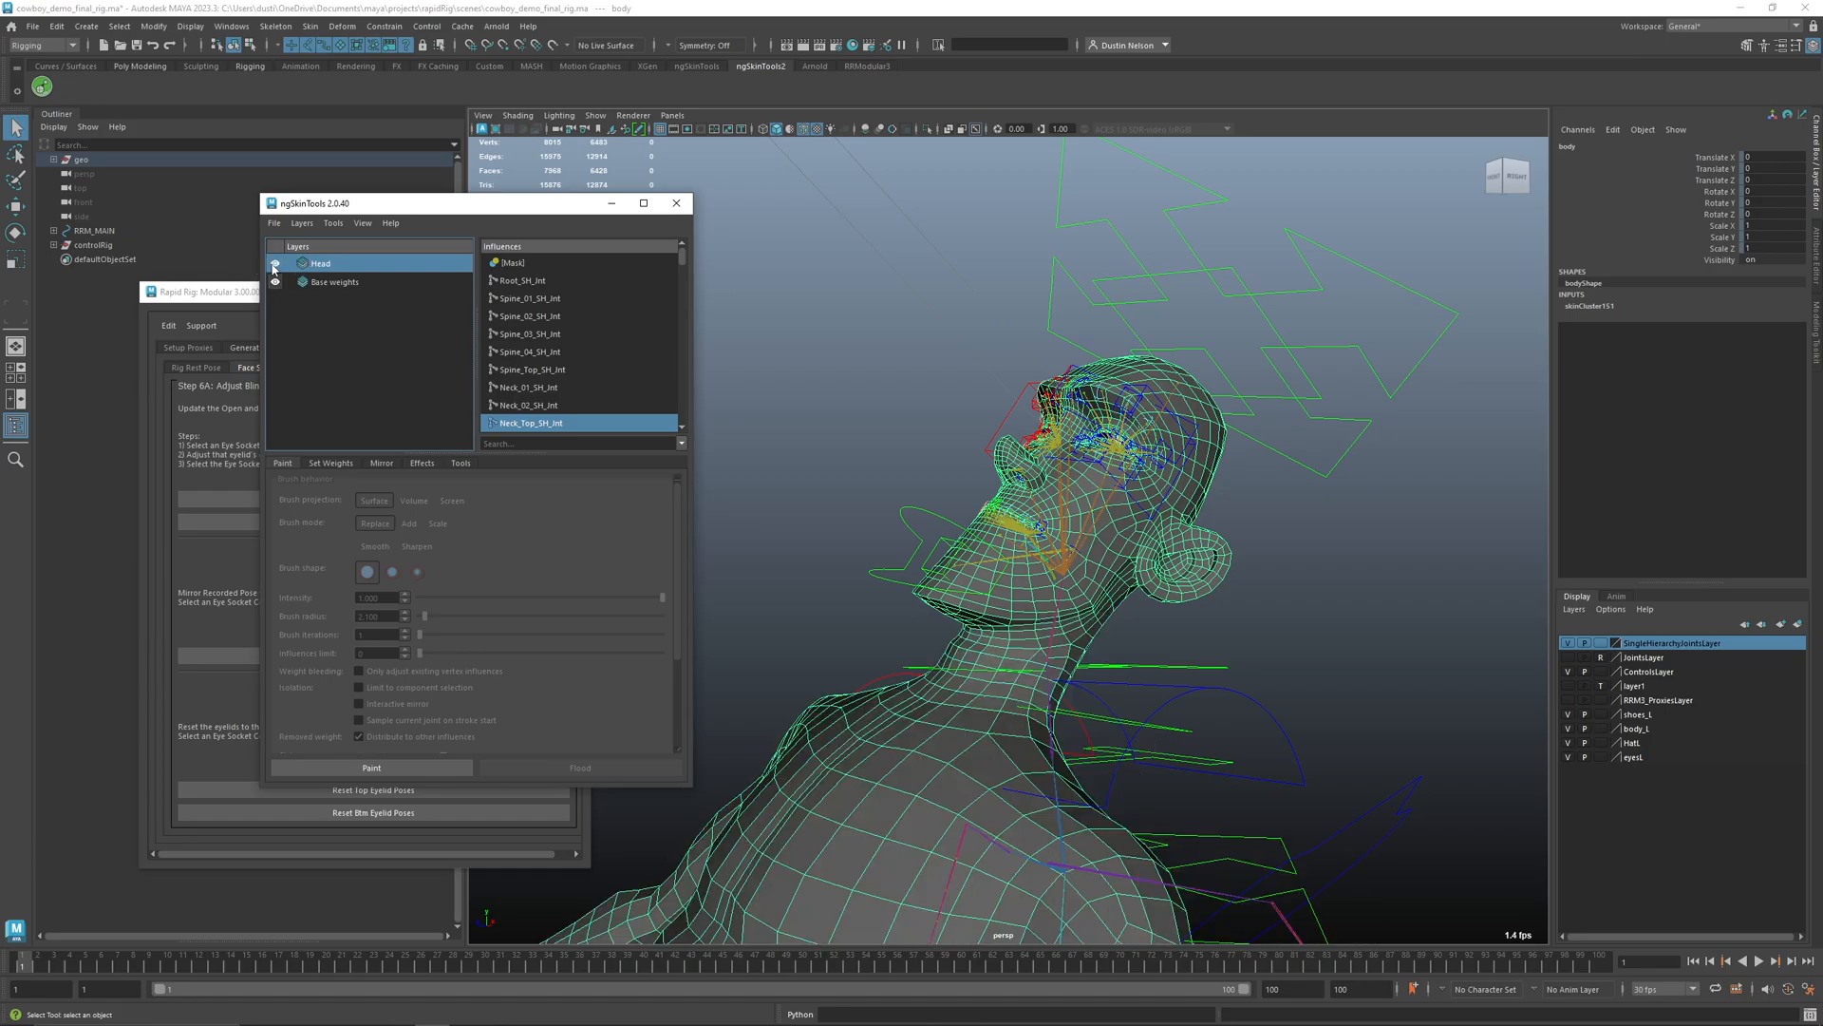
- Reset the top neck control's X, Y and Z rotation to 0
{"action": "left_click", "coordinate": [1415, 353]}
{"action": "left_click_drag", "start_coordinate": [1776, 189], "coordinate": [1790, 214]}
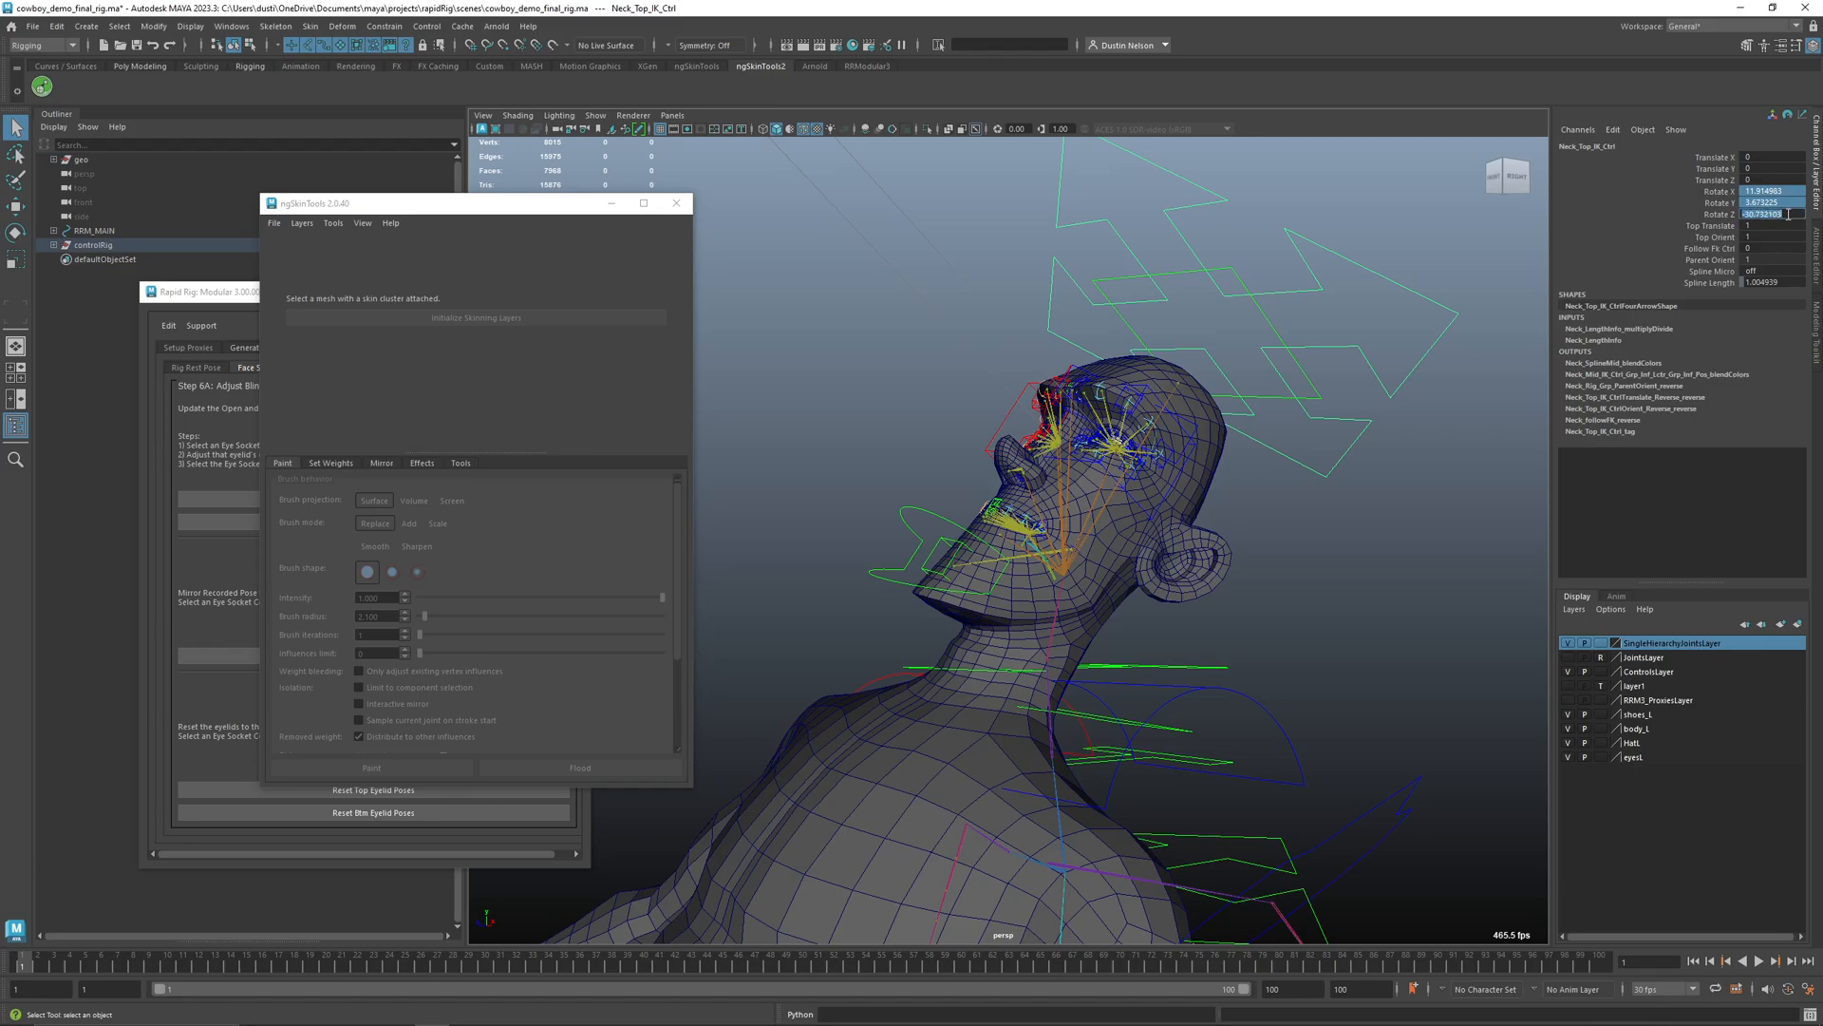
{"action": "type", "text": "0"}
{"action": "key", "text": "Return"}
- Select the body mesh, activate weight painting and choose the Head layer's mask
{"action": "left_click", "coordinate": [1130, 415]}
{"action": "left_click_drag", "start_coordinate": [1107, 529], "coordinate": [1018, 549], "text": "alt"}
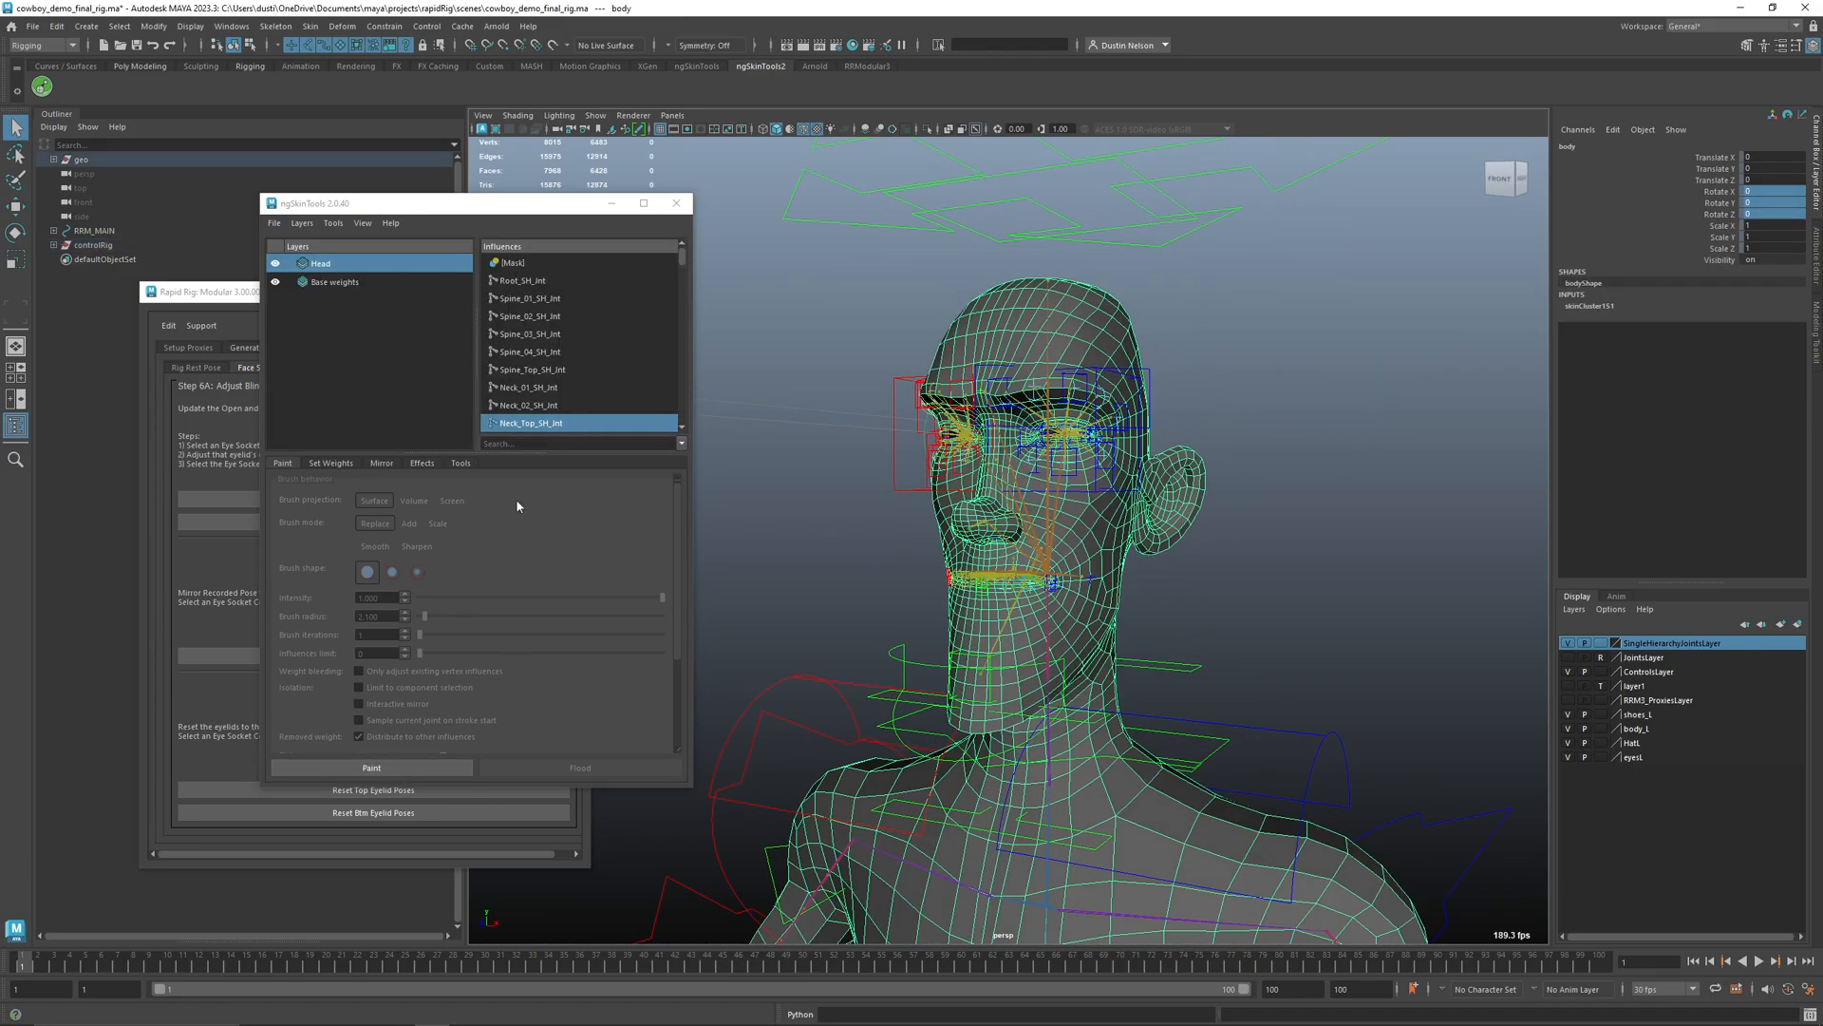
{"action": "left_click", "coordinate": [372, 768]}
{"action": "right_click_drag", "start_coordinate": [713, 549], "coordinate": [769, 575], "text": "alt"}
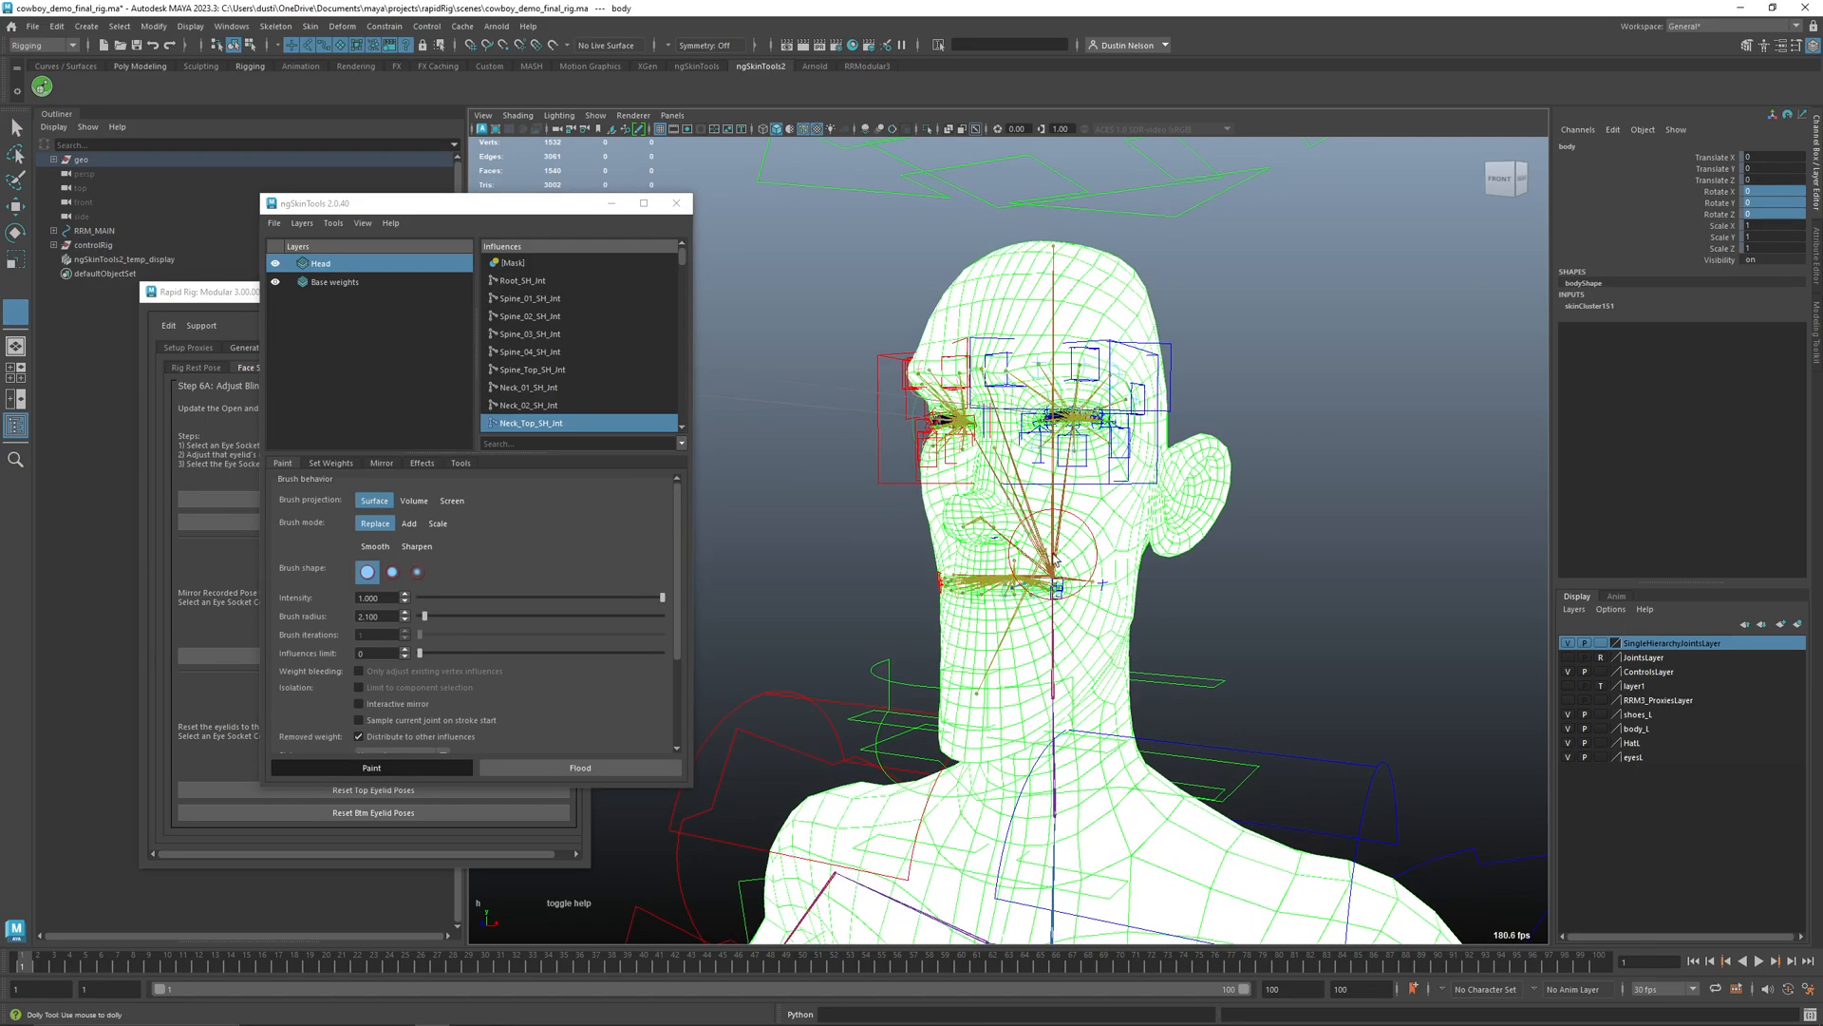
{"action": "middle_click_drag", "start_coordinate": [769, 575], "coordinate": [737, 549], "text": "alt"}
{"action": "left_click_drag", "start_coordinate": [1033, 629], "coordinate": [583, 353], "text": "alt"}
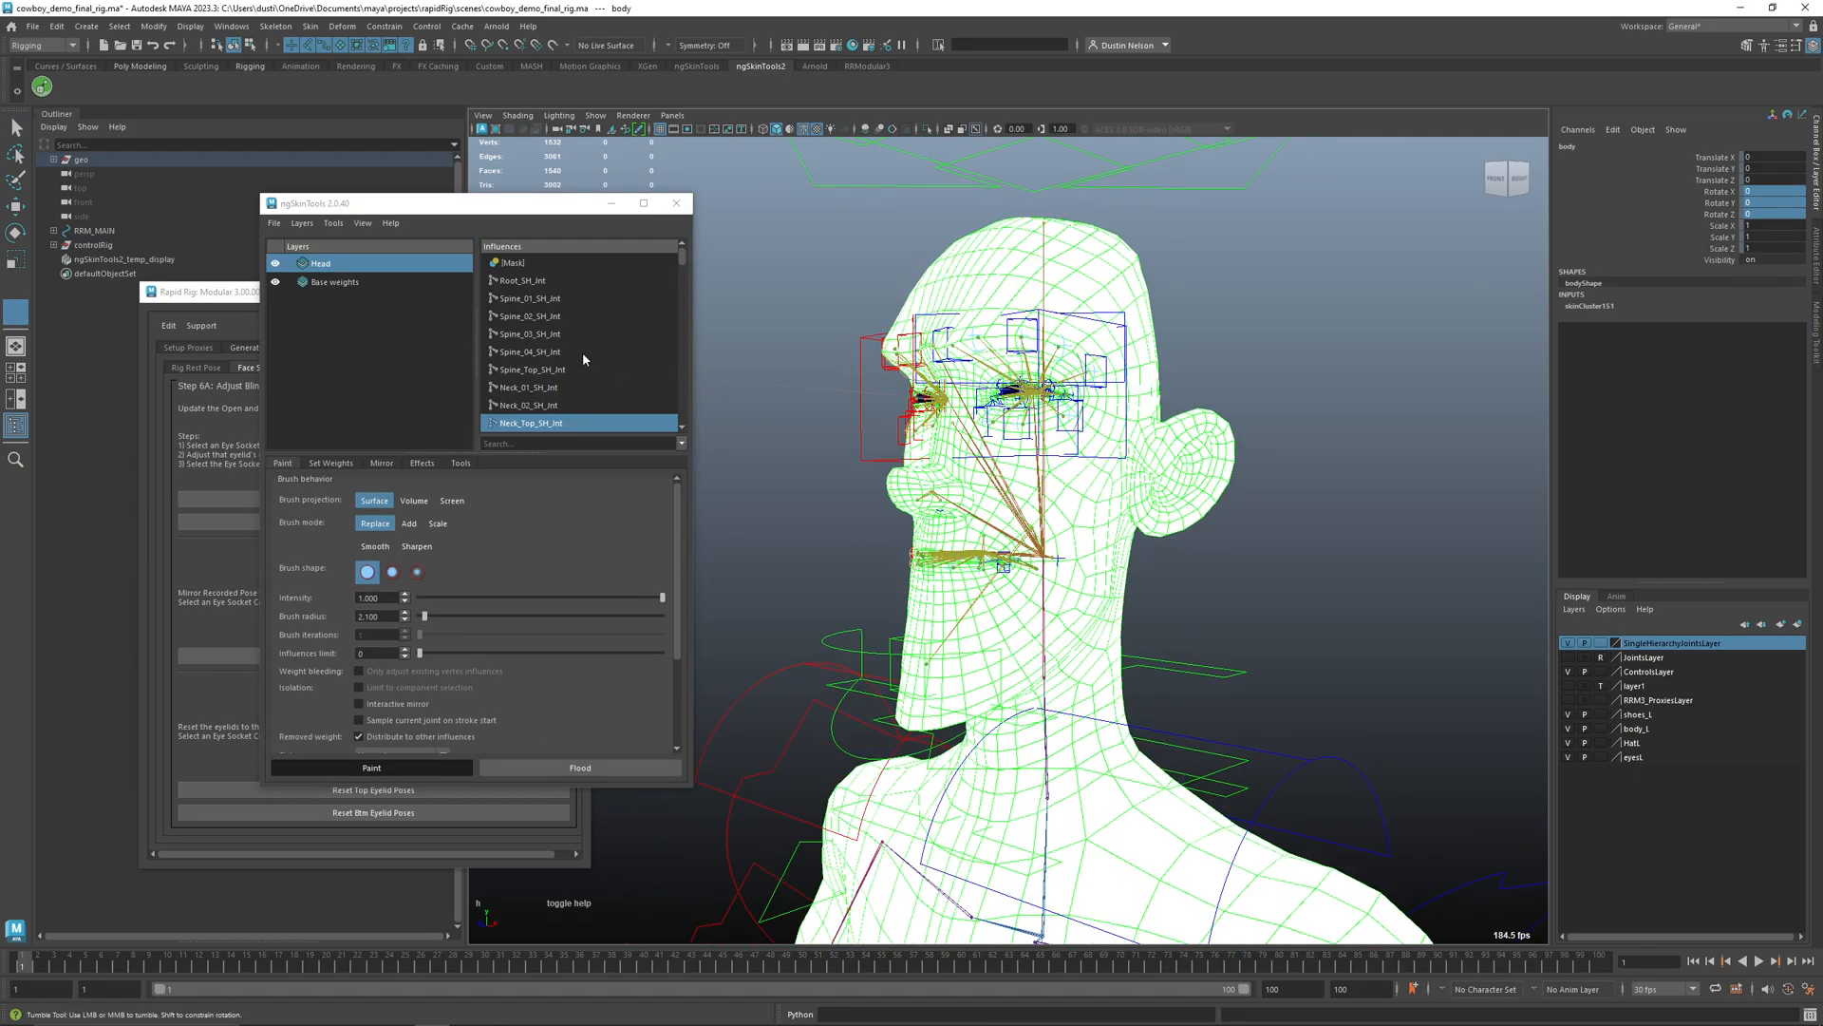
{"action": "left_click", "coordinate": [528, 260]}
- Paint the Head layer's mask over the side of the head and face in Replace mode
{"action": "left_click_drag", "start_coordinate": [1013, 391], "coordinate": [988, 393], "text": "alt"}
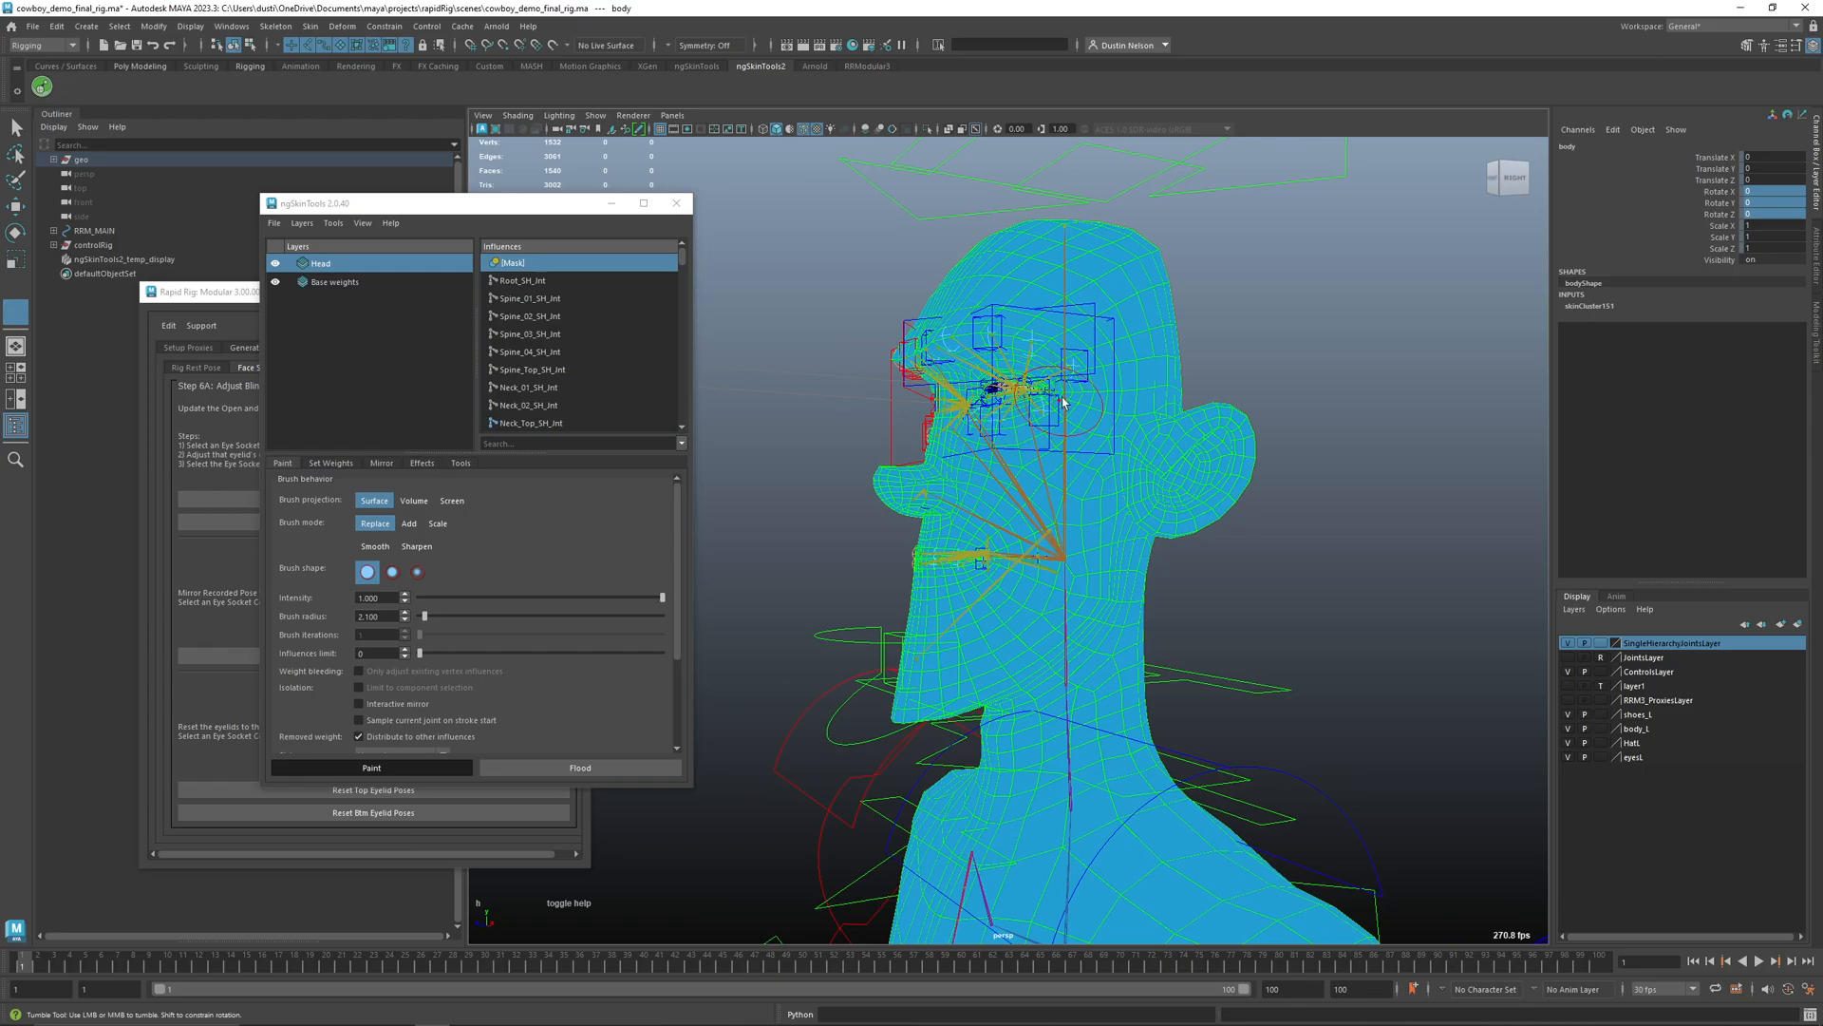
{"action": "mouse_move", "coordinate": [1107, 374]}
{"action": "left_mouse_down"}
{"action": "mouse_move", "coordinate": [1076, 296]}
{"action": "mouse_move", "coordinate": [987, 313]}
{"action": "mouse_move", "coordinate": [948, 353]}
{"action": "mouse_move", "coordinate": [1065, 386]}
{"action": "left_mouse_up"}
{"action": "mouse_move", "coordinate": [1130, 321]}
{"action": "left_mouse_down", "text": "alt"}
{"action": "mouse_move", "coordinate": [1021, 366]}
{"action": "mouse_move", "coordinate": [1060, 252]}
{"action": "mouse_move", "coordinate": [1112, 472]}
{"action": "mouse_move", "coordinate": [1092, 531]}
{"action": "mouse_move", "coordinate": [1012, 522]}
{"action": "mouse_move", "coordinate": [1074, 561]}
{"action": "mouse_move", "coordinate": [1003, 600]}
{"action": "left_mouse_up", "text": "alt"}
{"action": "left_click_drag", "start_coordinate": [978, 577], "coordinate": [1227, 594], "text": "alt"}
{"action": "mouse_move", "coordinate": [1002, 543]}
{"action": "left_mouse_down"}
{"action": "mouse_move", "coordinate": [908, 518]}
{"action": "mouse_move", "coordinate": [966, 441]}
{"action": "mouse_move", "coordinate": [931, 344]}
{"action": "mouse_move", "coordinate": [967, 508]}
{"action": "left_mouse_up"}
- Isolate the body mesh and set up vertex selection with Object X symmetry
{"action": "scroll", "coordinate": [1008, 475], "scroll_direction": "down", "scroll_amount": 4}
{"action": "key", "text": "q"}
{"action": "key", "text": "ctrl+1"}
{"action": "right_click_drag", "start_coordinate": [1009, 413], "coordinate": [942, 412]}
{"action": "key", "text": "w"}
{"action": "mouse_move", "coordinate": [1028, 374]}
{"action": "left_mouse_down"}
{"action": "mouse_move", "coordinate": [1027, 247]}
{"action": "mouse_move", "coordinate": [1038, 426]}
{"action": "left_mouse_up"}
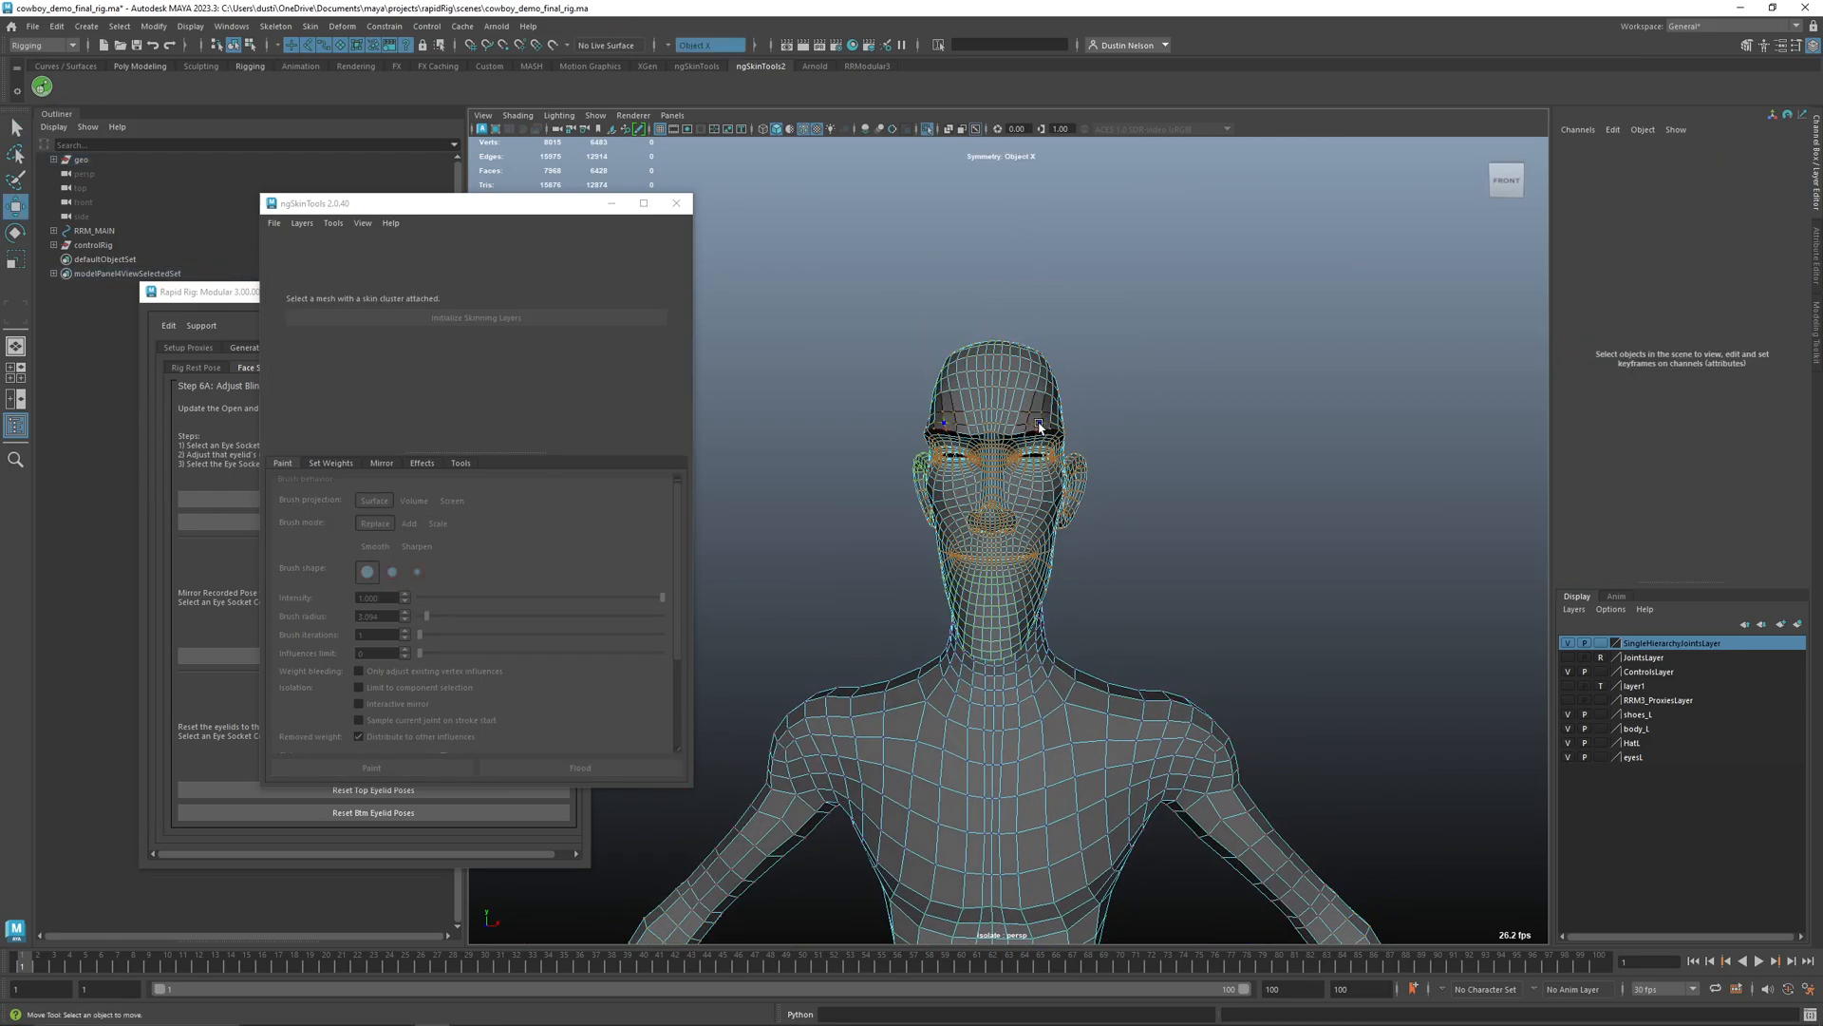
- Select all vertices of the head, including the ears, face and jaw down to the chin
{"action": "left_click_drag", "start_coordinate": [1183, 293], "coordinate": [815, 572]}
{"action": "left_click_drag", "start_coordinate": [1119, 576], "coordinate": [1130, 554], "text": "alt"}
{"action": "left_click_drag", "start_coordinate": [1207, 499], "coordinate": [837, 629], "text": "ctrl+shift"}
{"action": "left_click_drag", "start_coordinate": [1092, 639], "coordinate": [1098, 542], "text": "alt"}
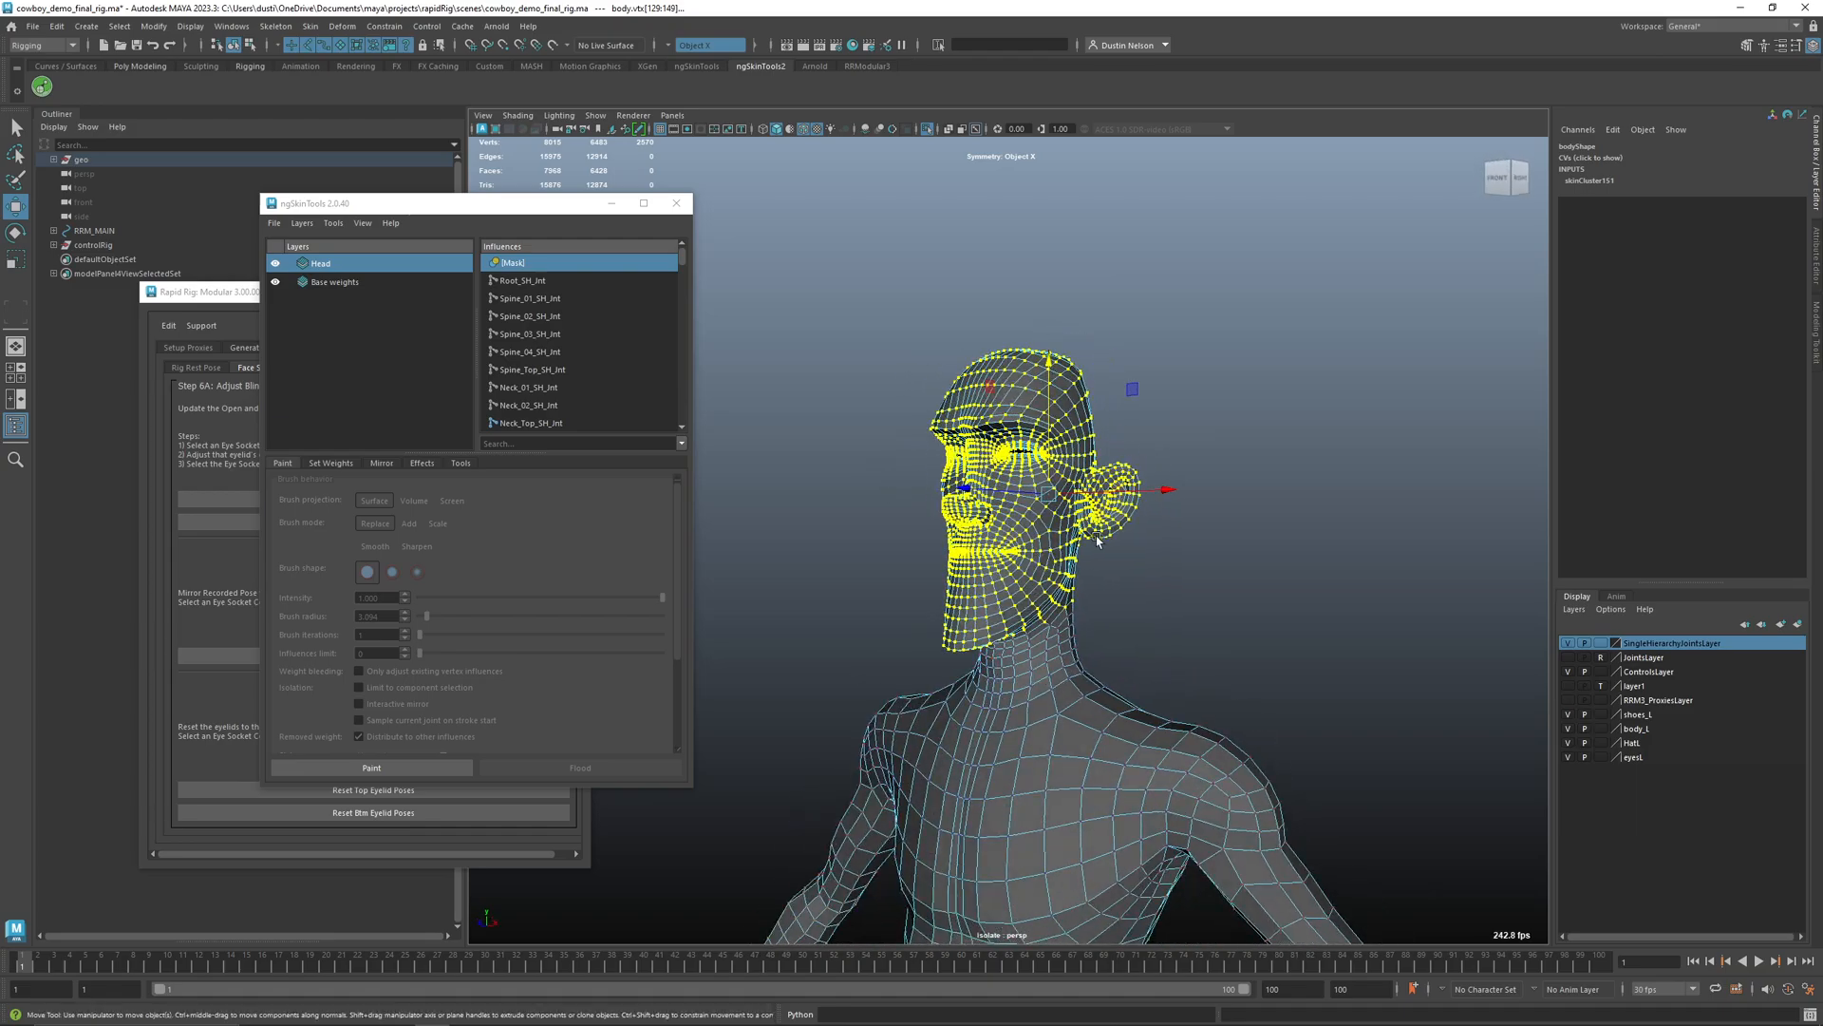
- Flood the Head layer's mask on the selected head vertices at intensity 1.000 in Replace mode
{"action": "left_click", "coordinate": [407, 766]}
{"action": "left_click_drag", "start_coordinate": [981, 496], "coordinate": [1058, 492], "text": "alt"}
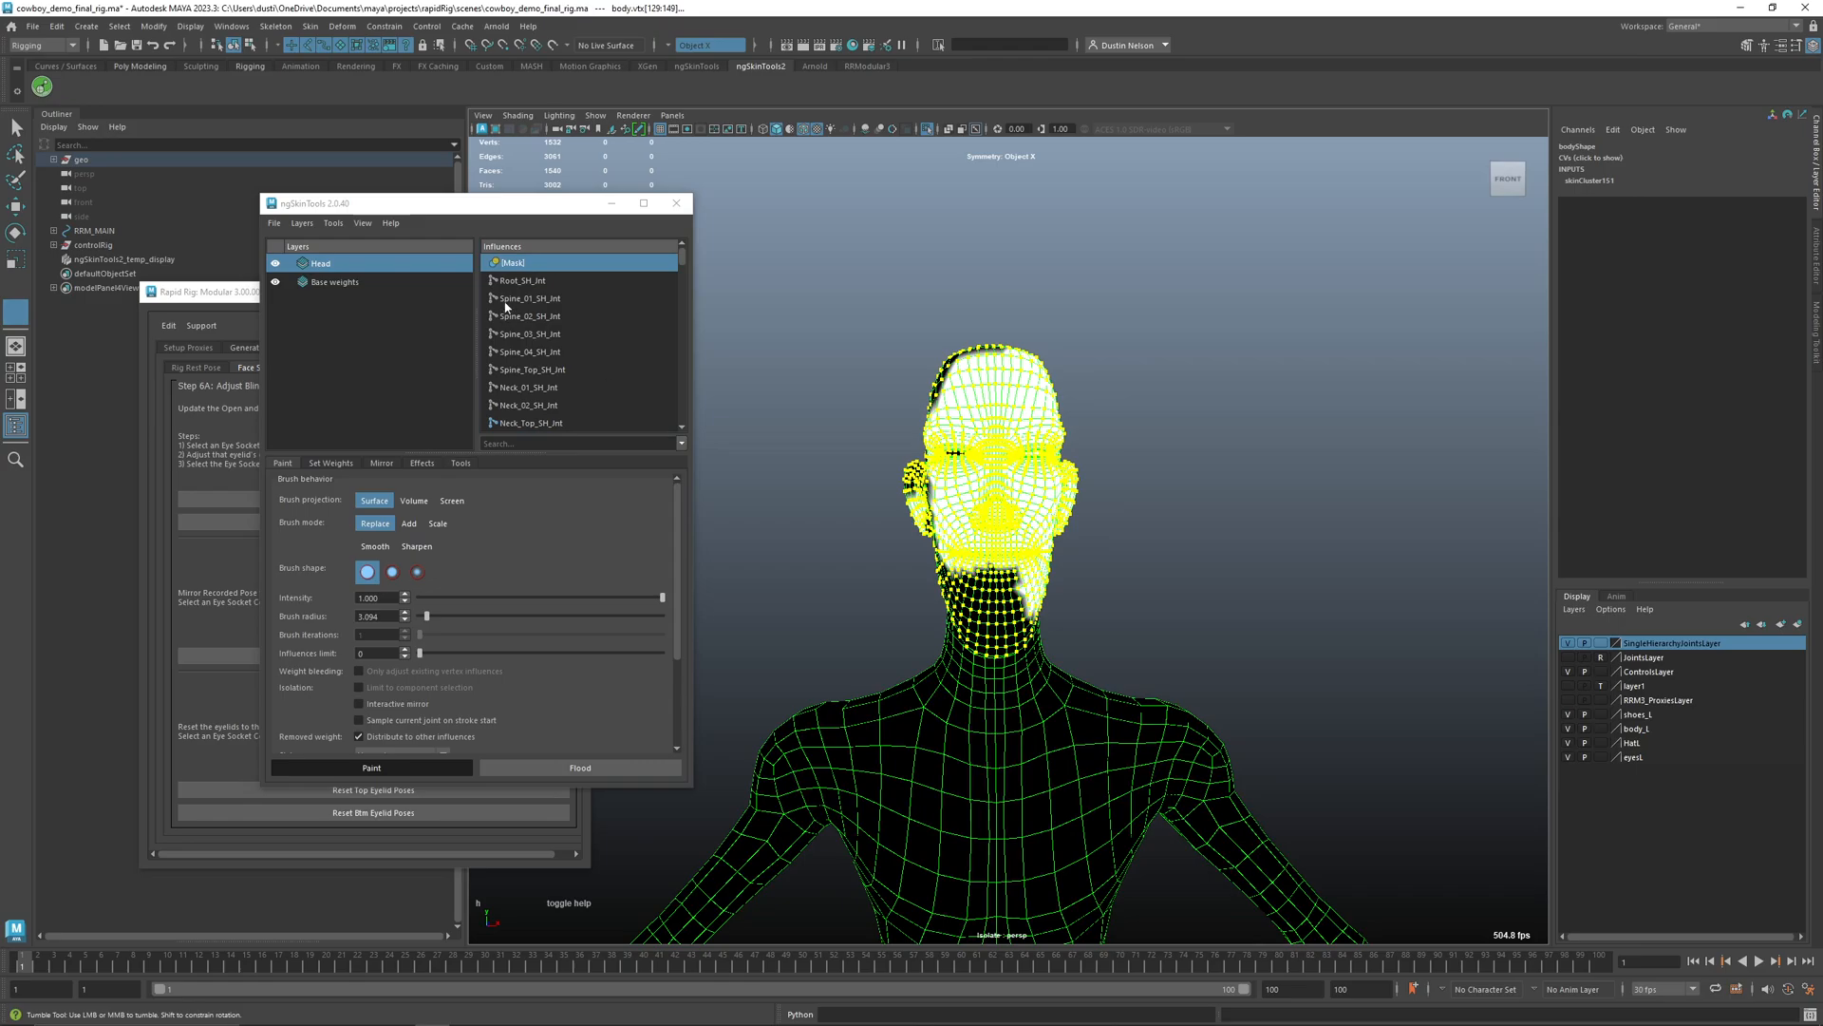
{"action": "left_click", "coordinate": [565, 769]}
{"action": "left_click_drag", "start_coordinate": [1021, 589], "coordinate": [888, 594], "text": "alt"}
- Return the body mesh to object selection and turn off its isolation
{"action": "key", "text": "q"}
{"action": "right_click_drag", "start_coordinate": [1097, 520], "coordinate": [1165, 481]}
{"action": "left_click", "coordinate": [1095, 424]}
{"action": "key", "text": "ctrl+1"}
- Tilt the head back with the top neck control to check the masked deformation, and undo the rotation
{"action": "left_click_drag", "start_coordinate": [1176, 251], "coordinate": [1236, 314]}
{"action": "key", "text": "e"}
{"action": "left_click_drag", "start_coordinate": [968, 425], "coordinate": [1058, 457]}
{"action": "left_click_drag", "start_coordinate": [1076, 565], "coordinate": [989, 561], "text": "alt"}
{"action": "right_click_drag", "start_coordinate": [989, 560], "coordinate": [1153, 676], "text": "alt"}
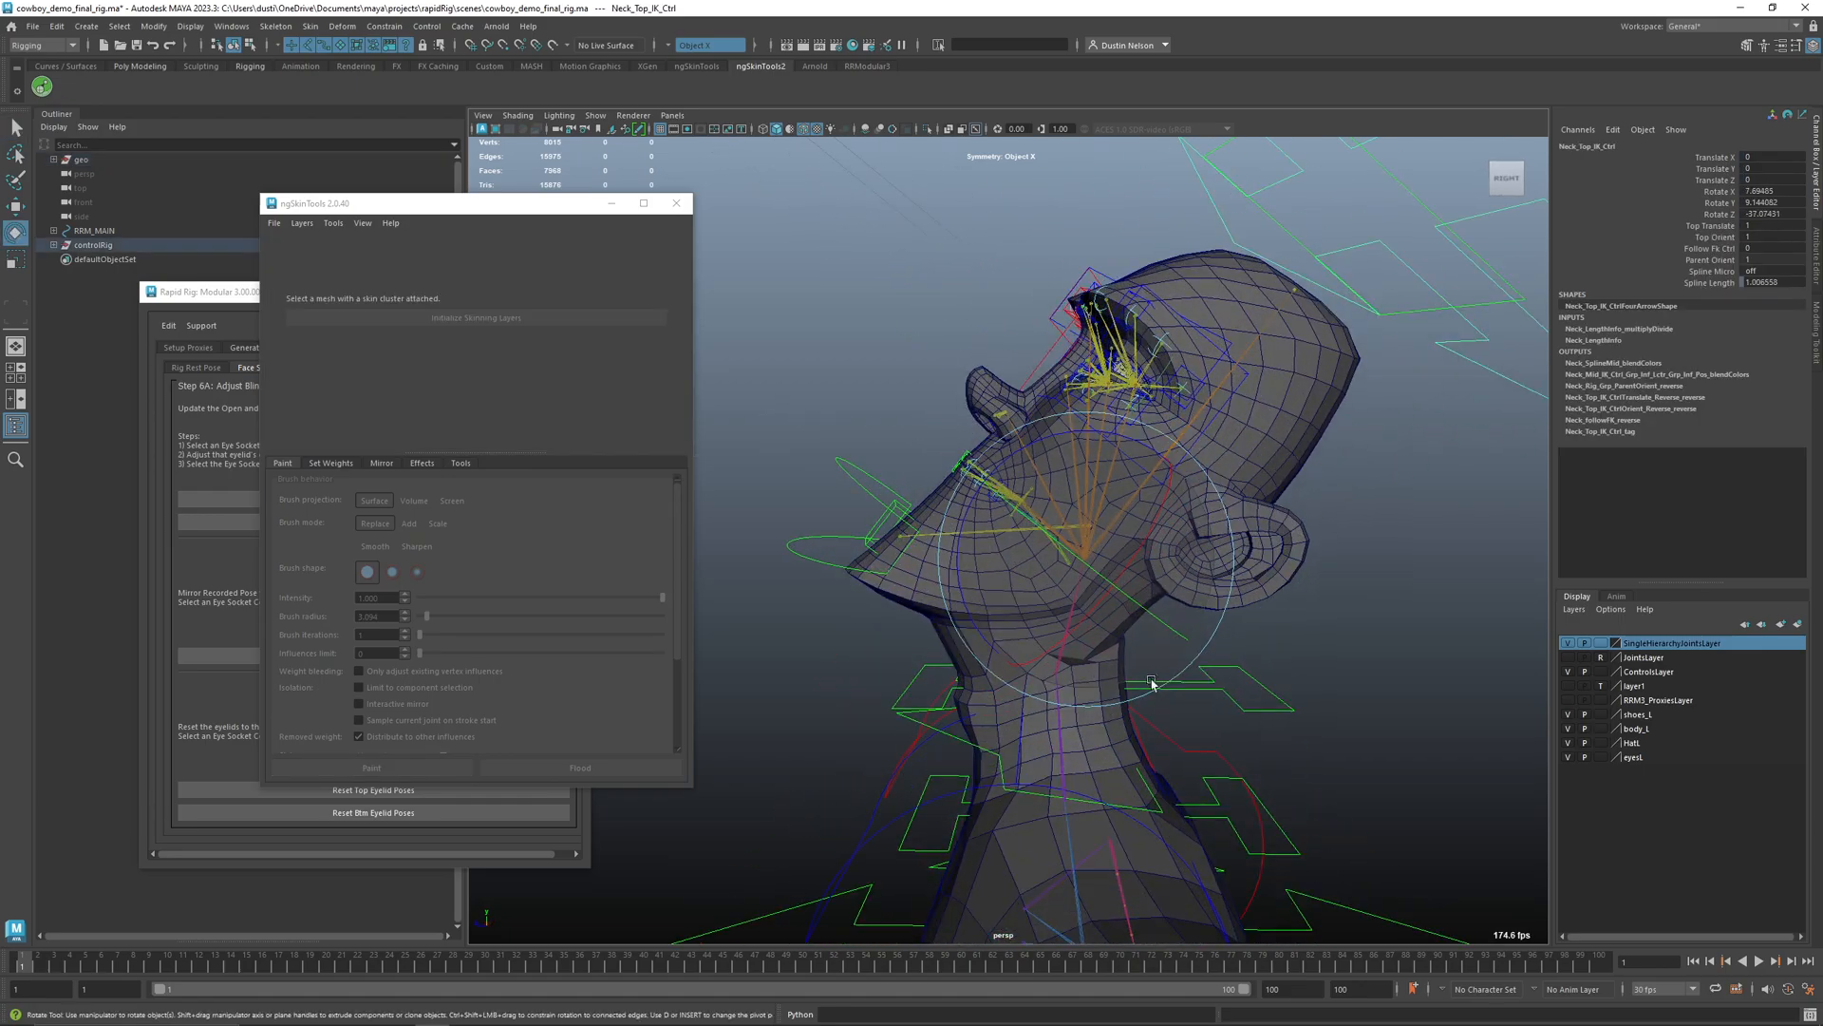
{"action": "left_click_drag", "start_coordinate": [957, 536], "coordinate": [1056, 549], "text": "alt"}
{"action": "key", "text": "ctrl+z"}
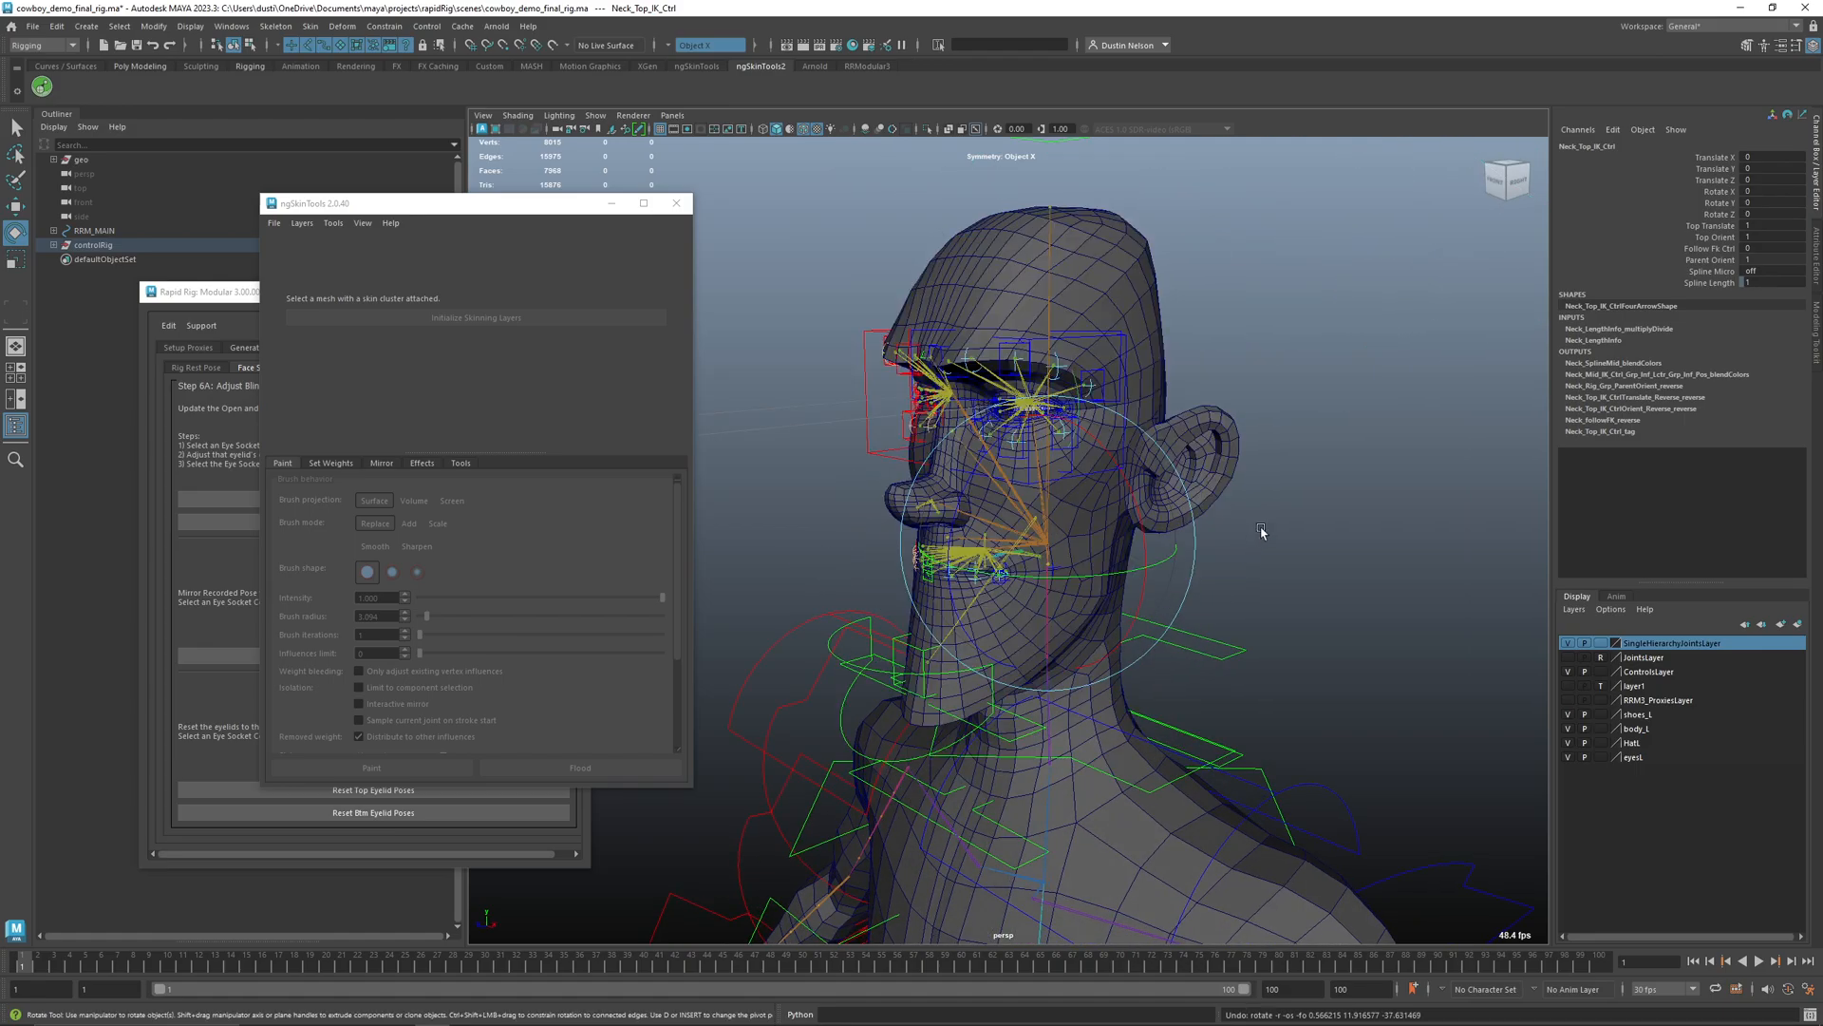
- Select the body mesh and hide ControlsLayer for a clear view of the face joints
{"action": "left_click_drag", "start_coordinate": [1251, 528], "coordinate": [1294, 556], "text": "alt"}
{"action": "key", "text": "q"}
{"action": "left_click", "coordinate": [1054, 342]}
{"action": "left_click_drag", "start_coordinate": [1054, 343], "coordinate": [792, 575], "text": "alt"}
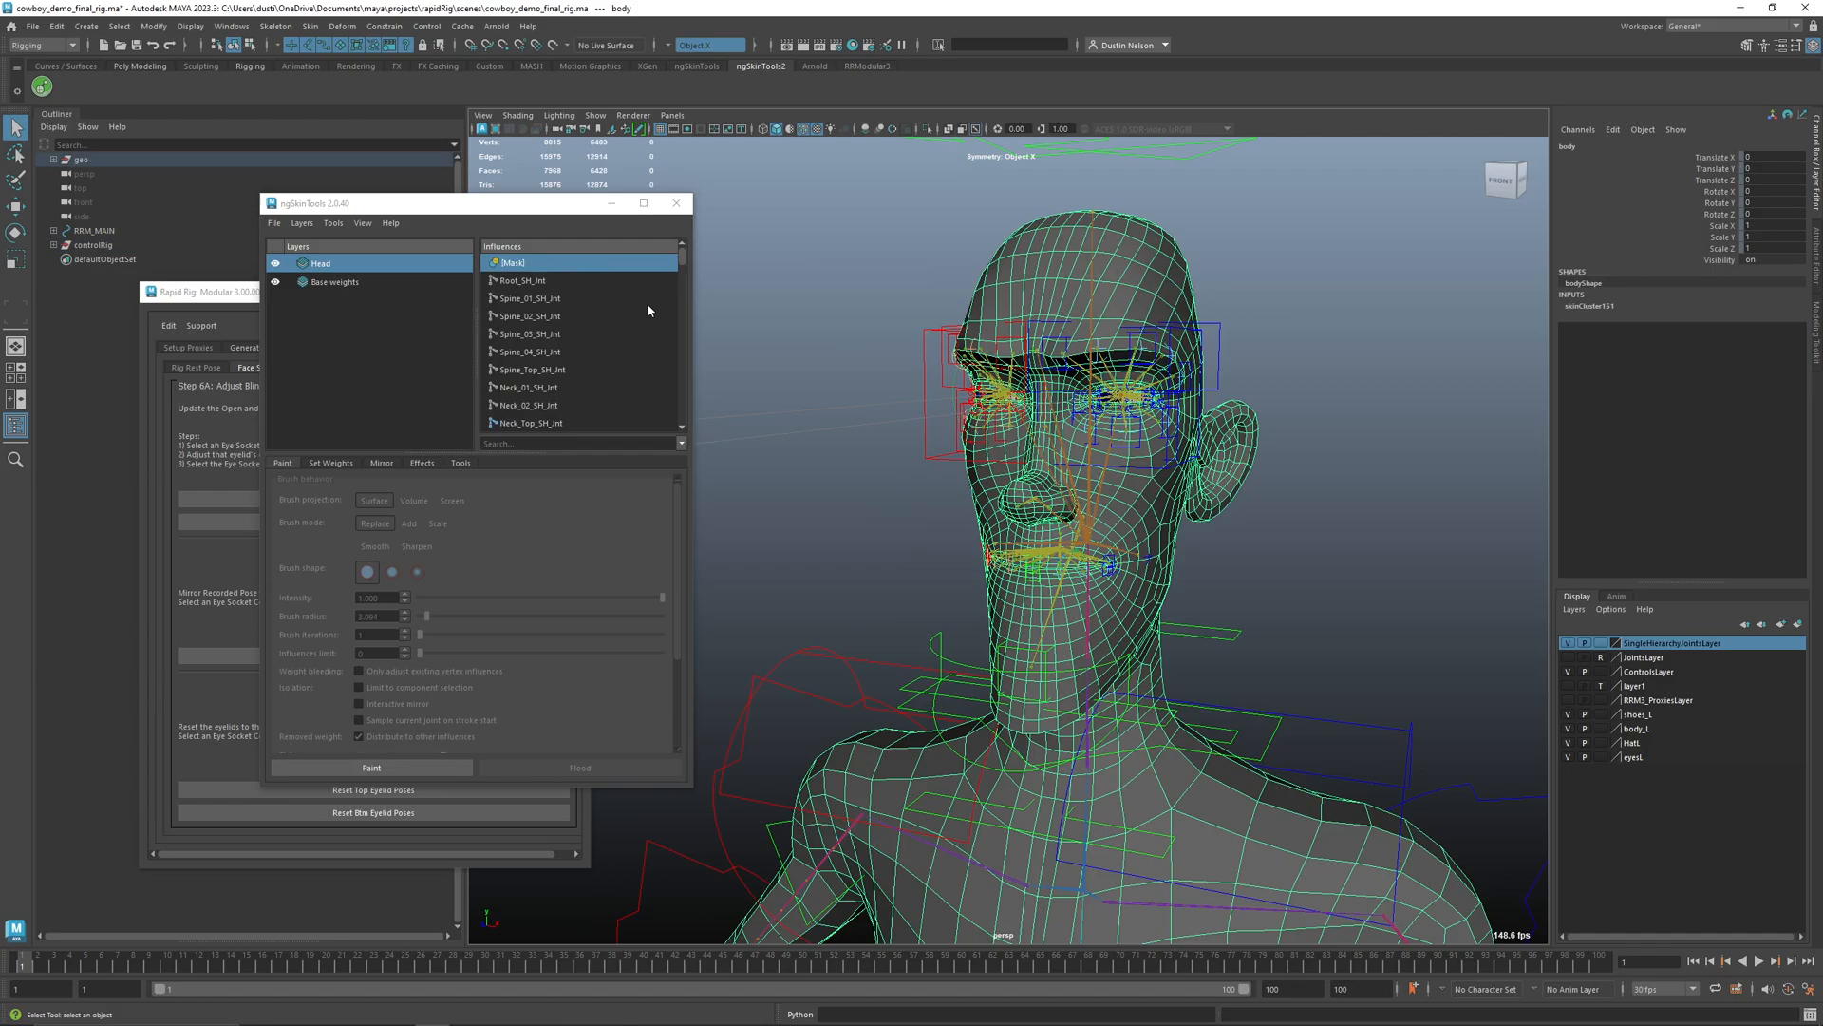
{"action": "right_click_drag", "start_coordinate": [926, 380], "coordinate": [1187, 493], "text": "alt"}
{"action": "middle_click_drag", "start_coordinate": [1187, 493], "coordinate": [956, 631], "text": "alt"}
{"action": "left_click_drag", "start_coordinate": [883, 633], "coordinate": [1054, 617], "text": "alt"}
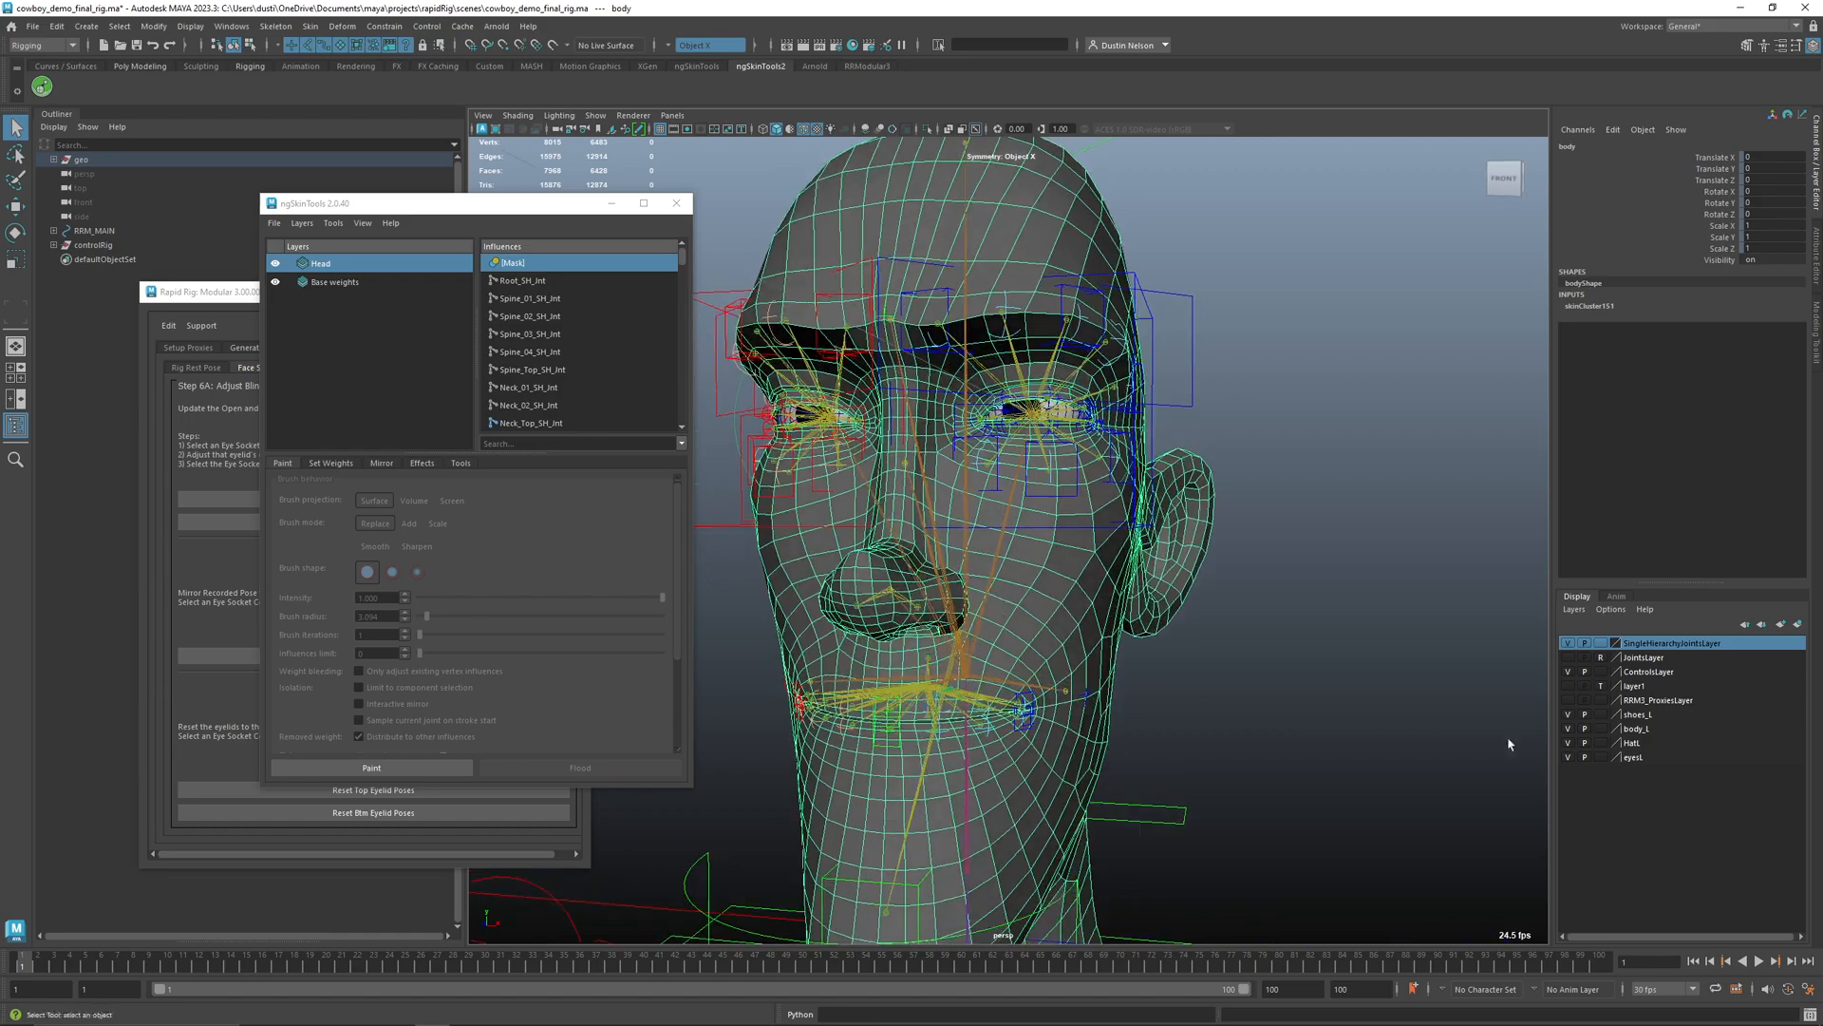
{"action": "left_click", "coordinate": [1568, 672]}
{"action": "scroll", "coordinate": [1289, 667], "scroll_direction": "up", "scroll_amount": 2}
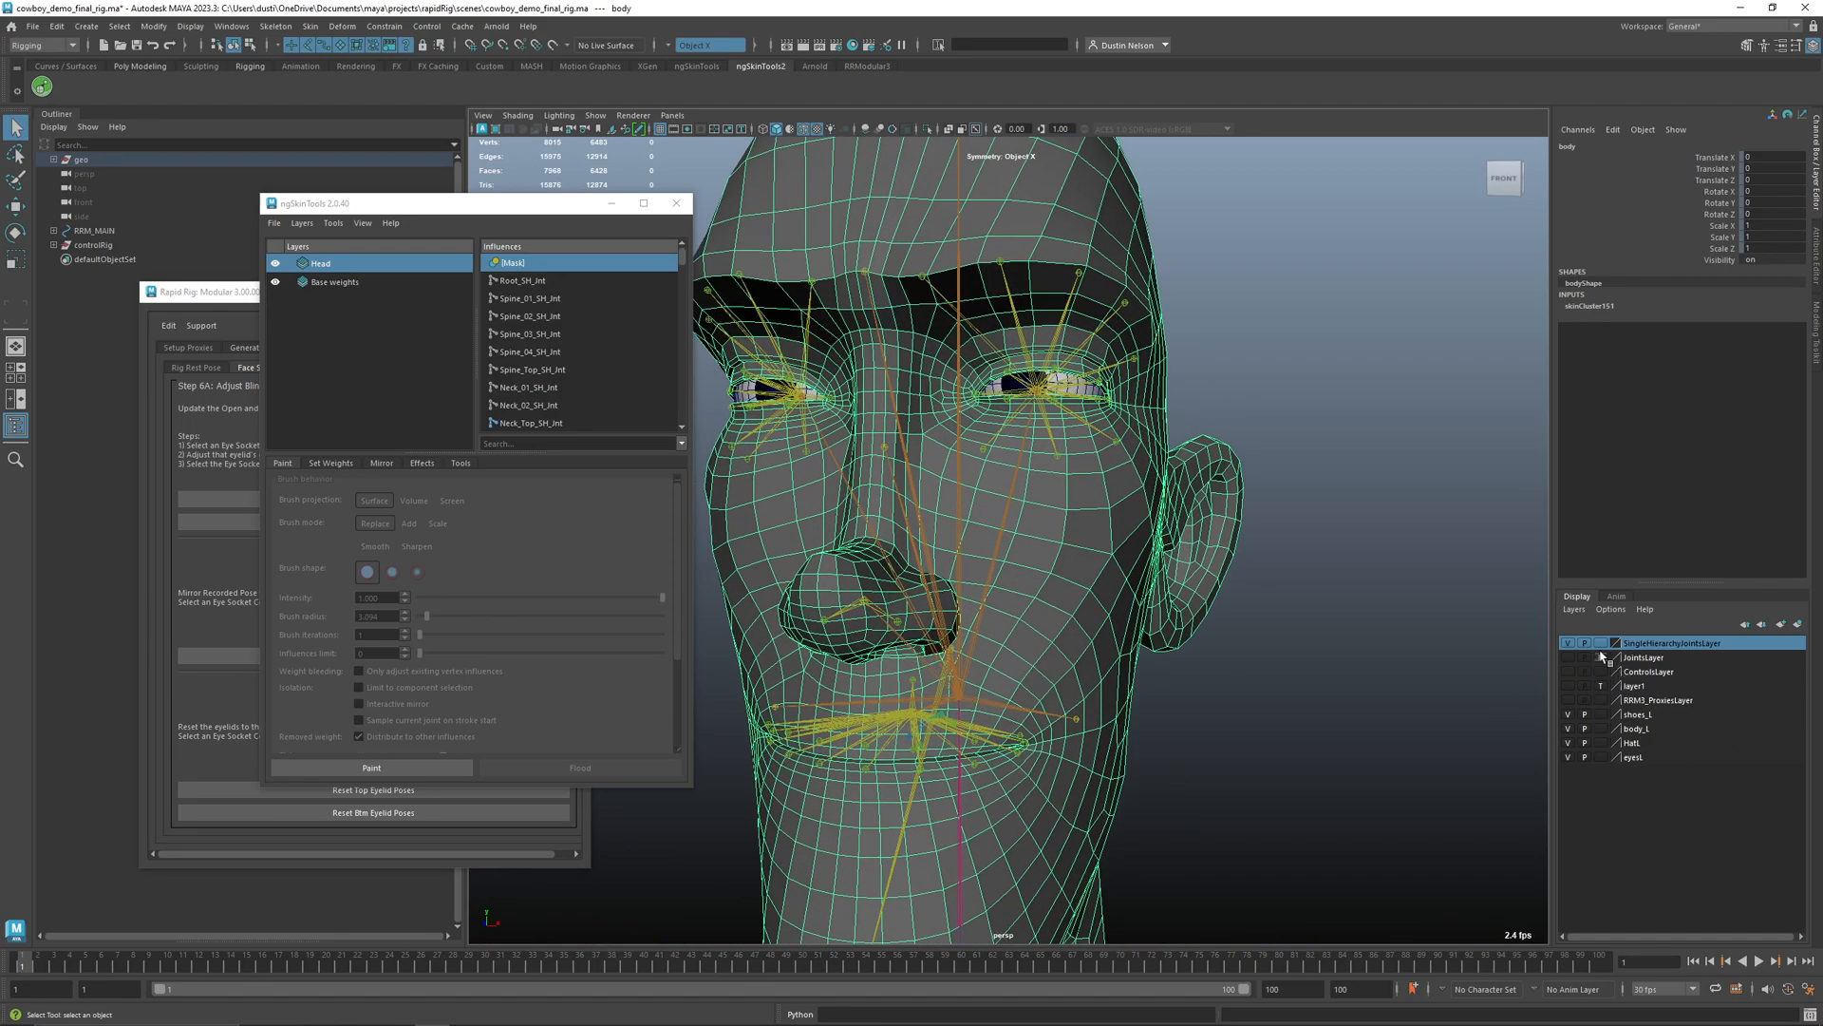
- Temporarily hide the body mesh to examine the facial joints on their own, and show it again
{"action": "key", "text": "ctrl+h"}
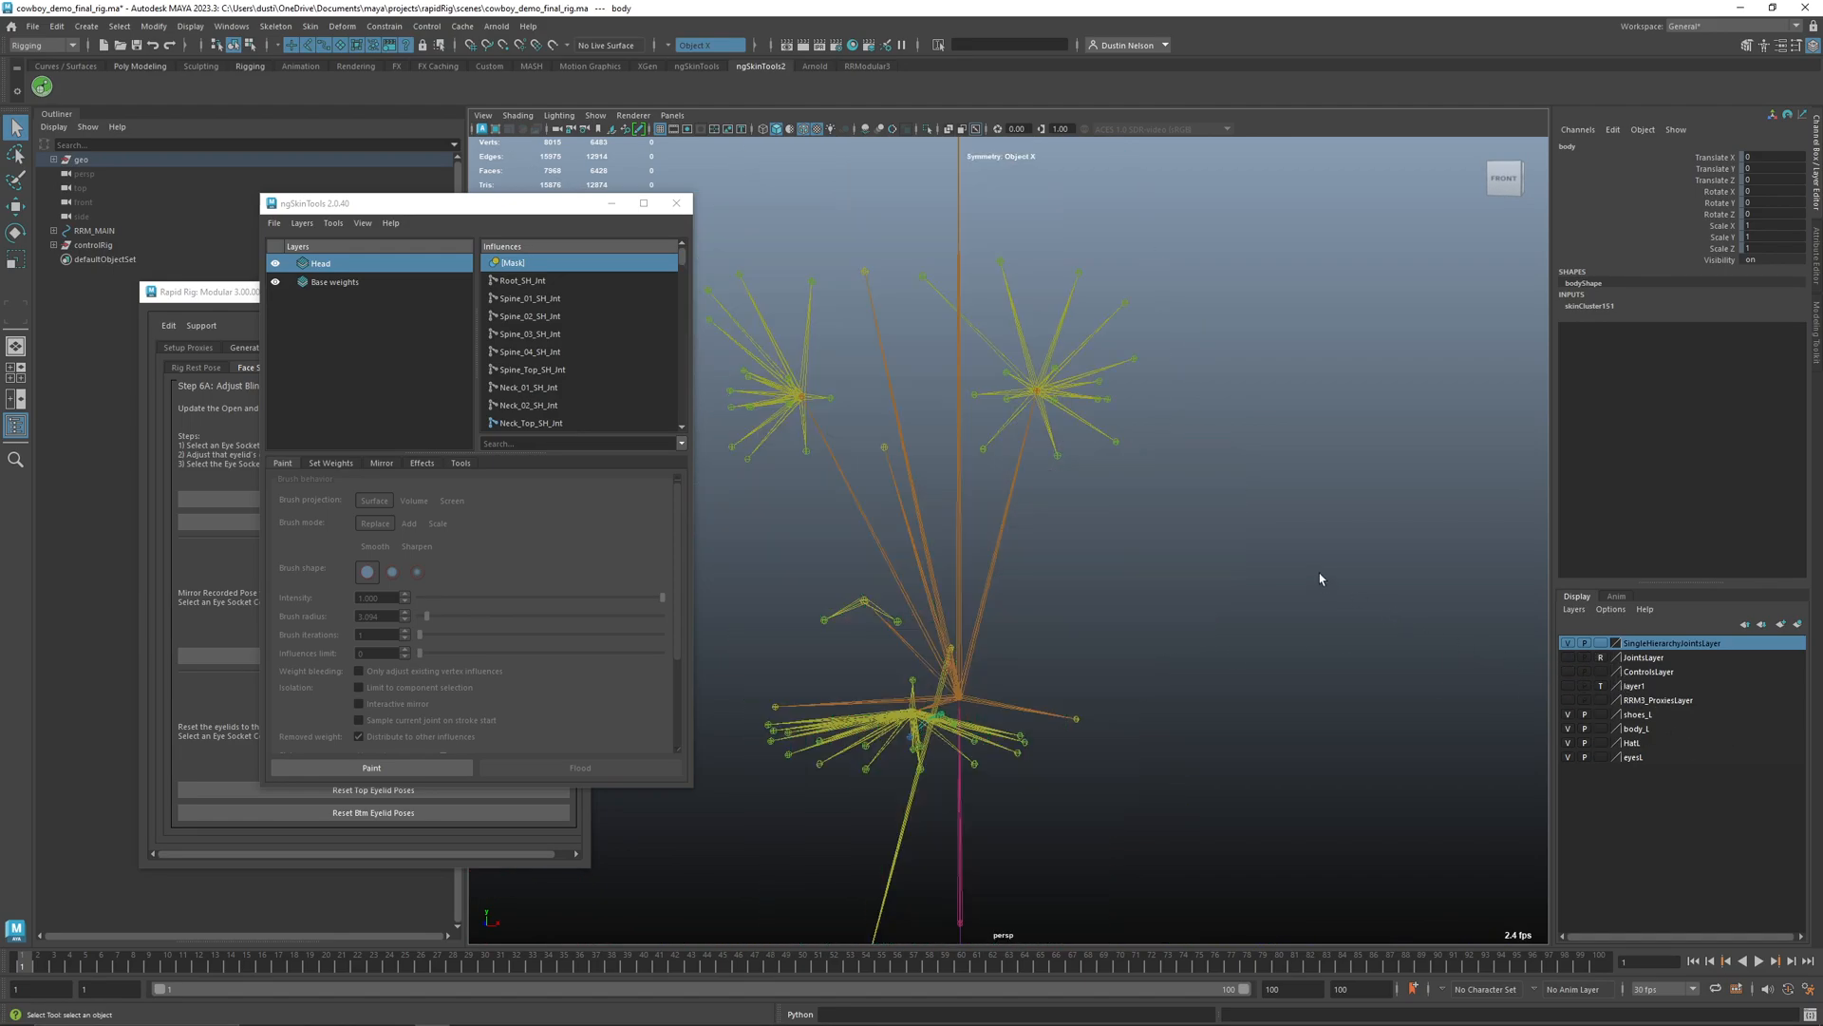
{"action": "key", "text": "shift+h"}
{"action": "scroll", "coordinate": [1261, 557], "scroll_direction": "down", "scroll_amount": 2}
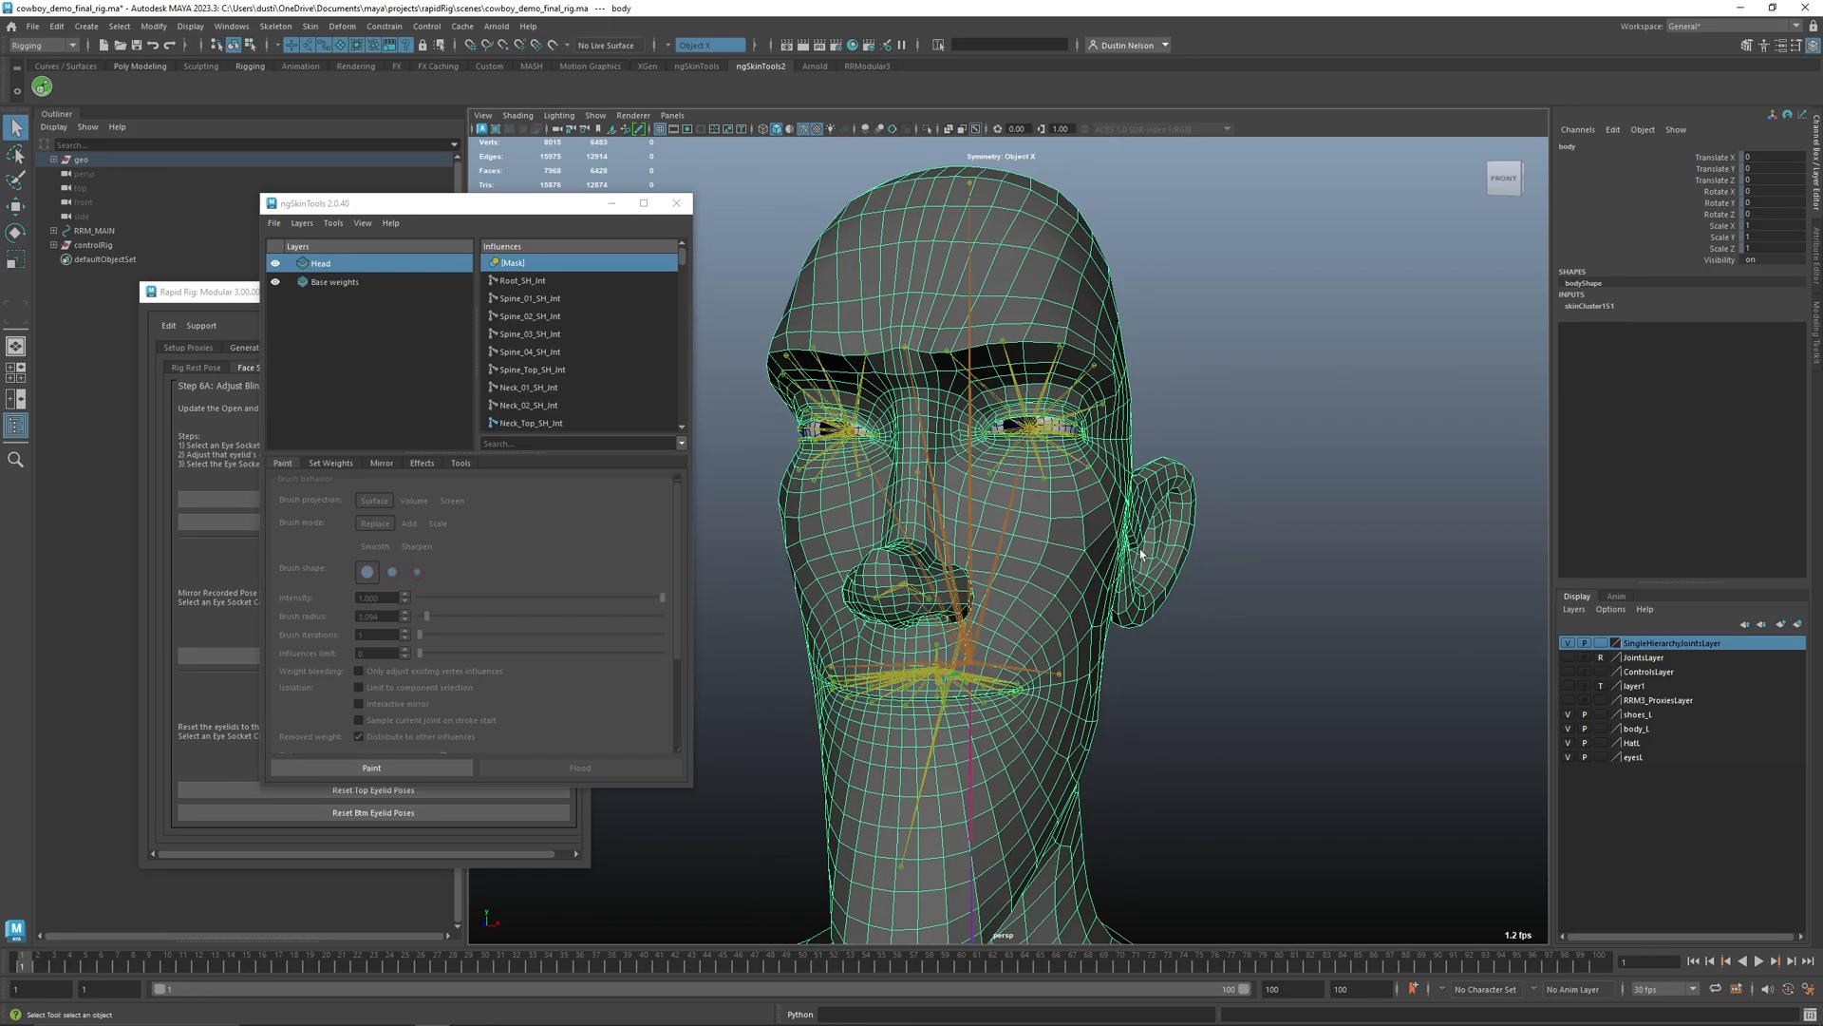
{"action": "key", "text": "ctrl+h"}
{"action": "key", "text": "shift+h"}
- Hide SingleHierarchyJointsLayer, scrub the timeline to check the bare face, and restore ControlsLayer while toggling the body's isolation
{"action": "left_click", "coordinate": [1569, 643]}
{"action": "left_click_drag", "start_coordinate": [38, 959], "coordinate": [318, 981]}
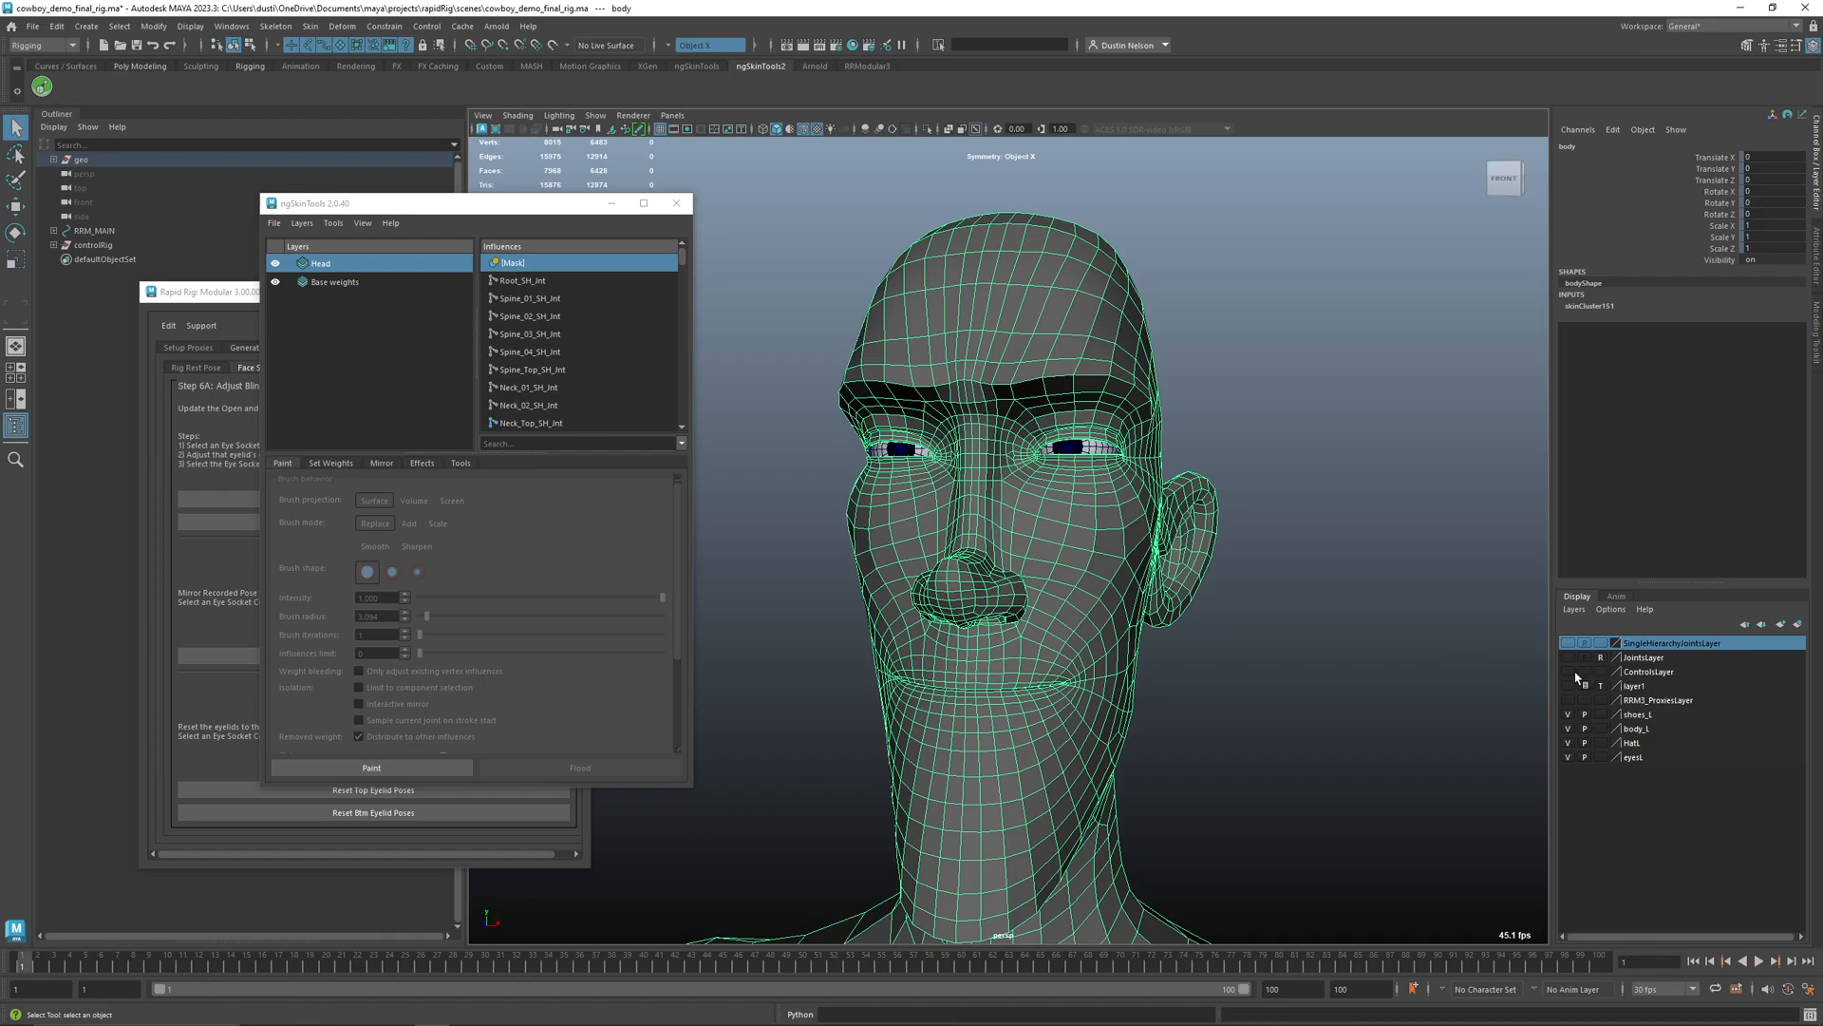
{"action": "key", "text": "ctrl+1"}
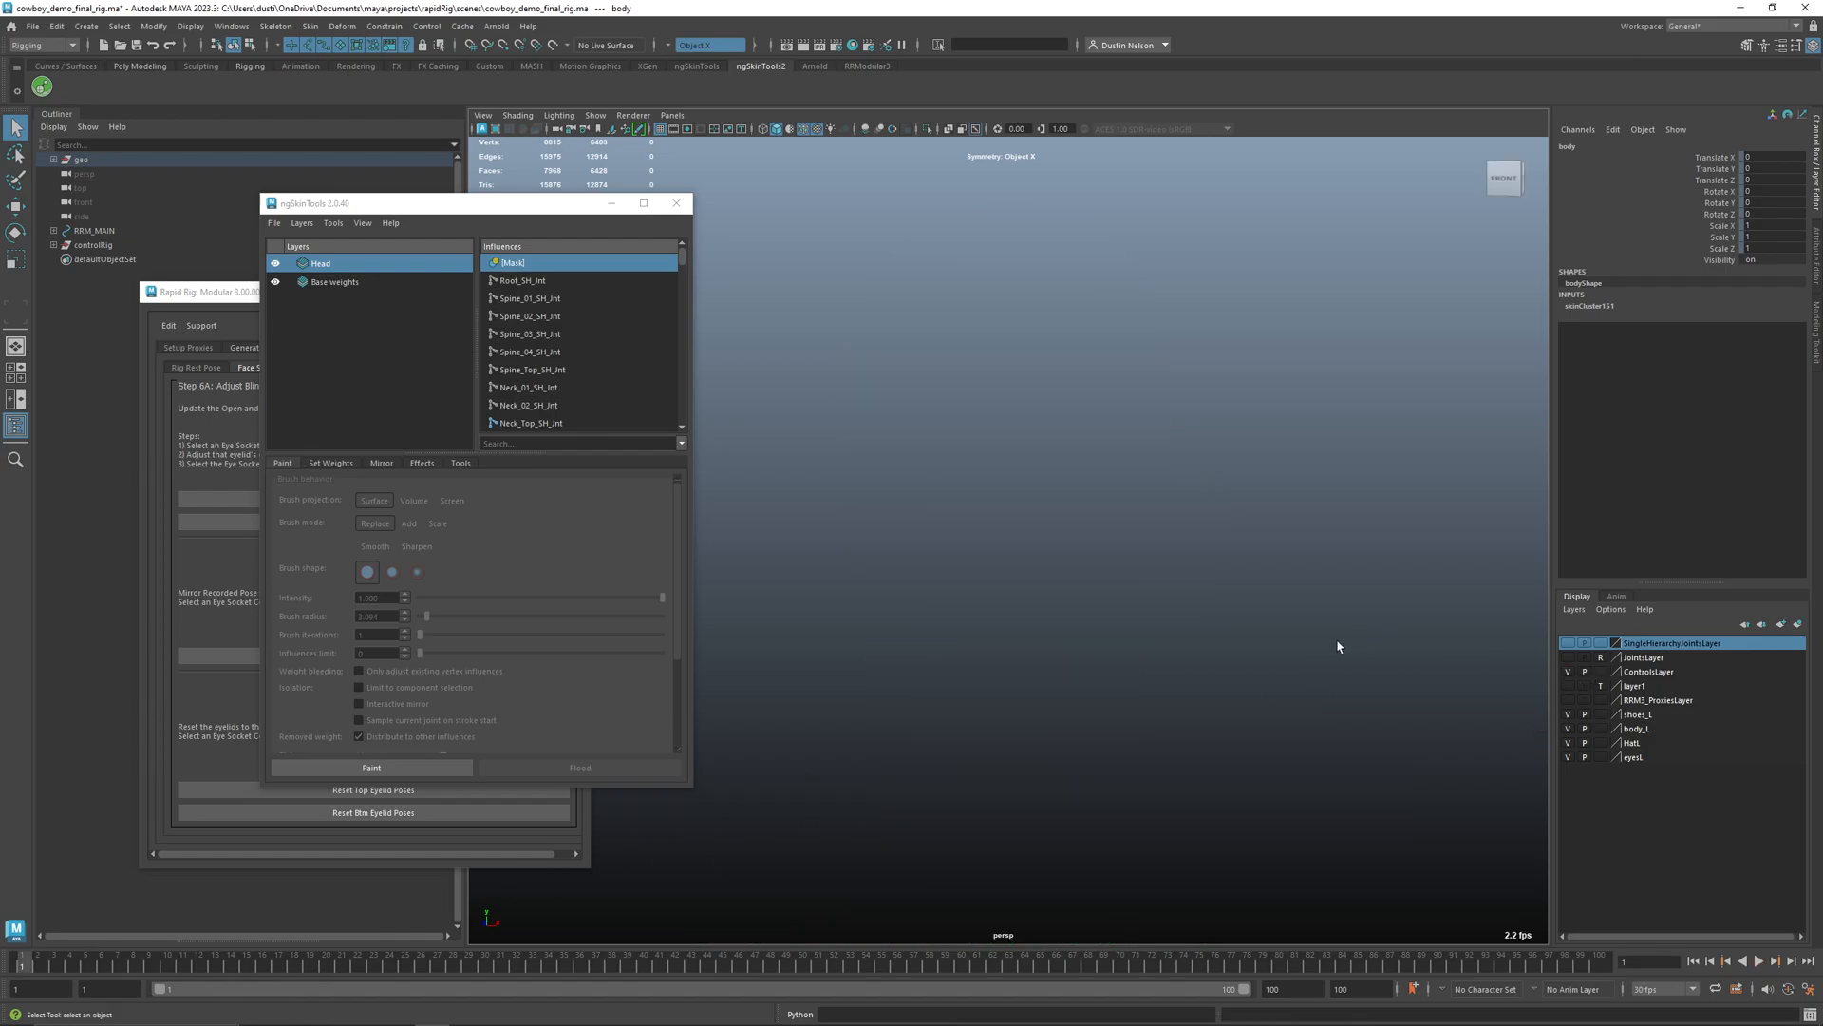
{"action": "key", "text": "ctrl+1"}
{"action": "key", "text": "ctrl+1"}
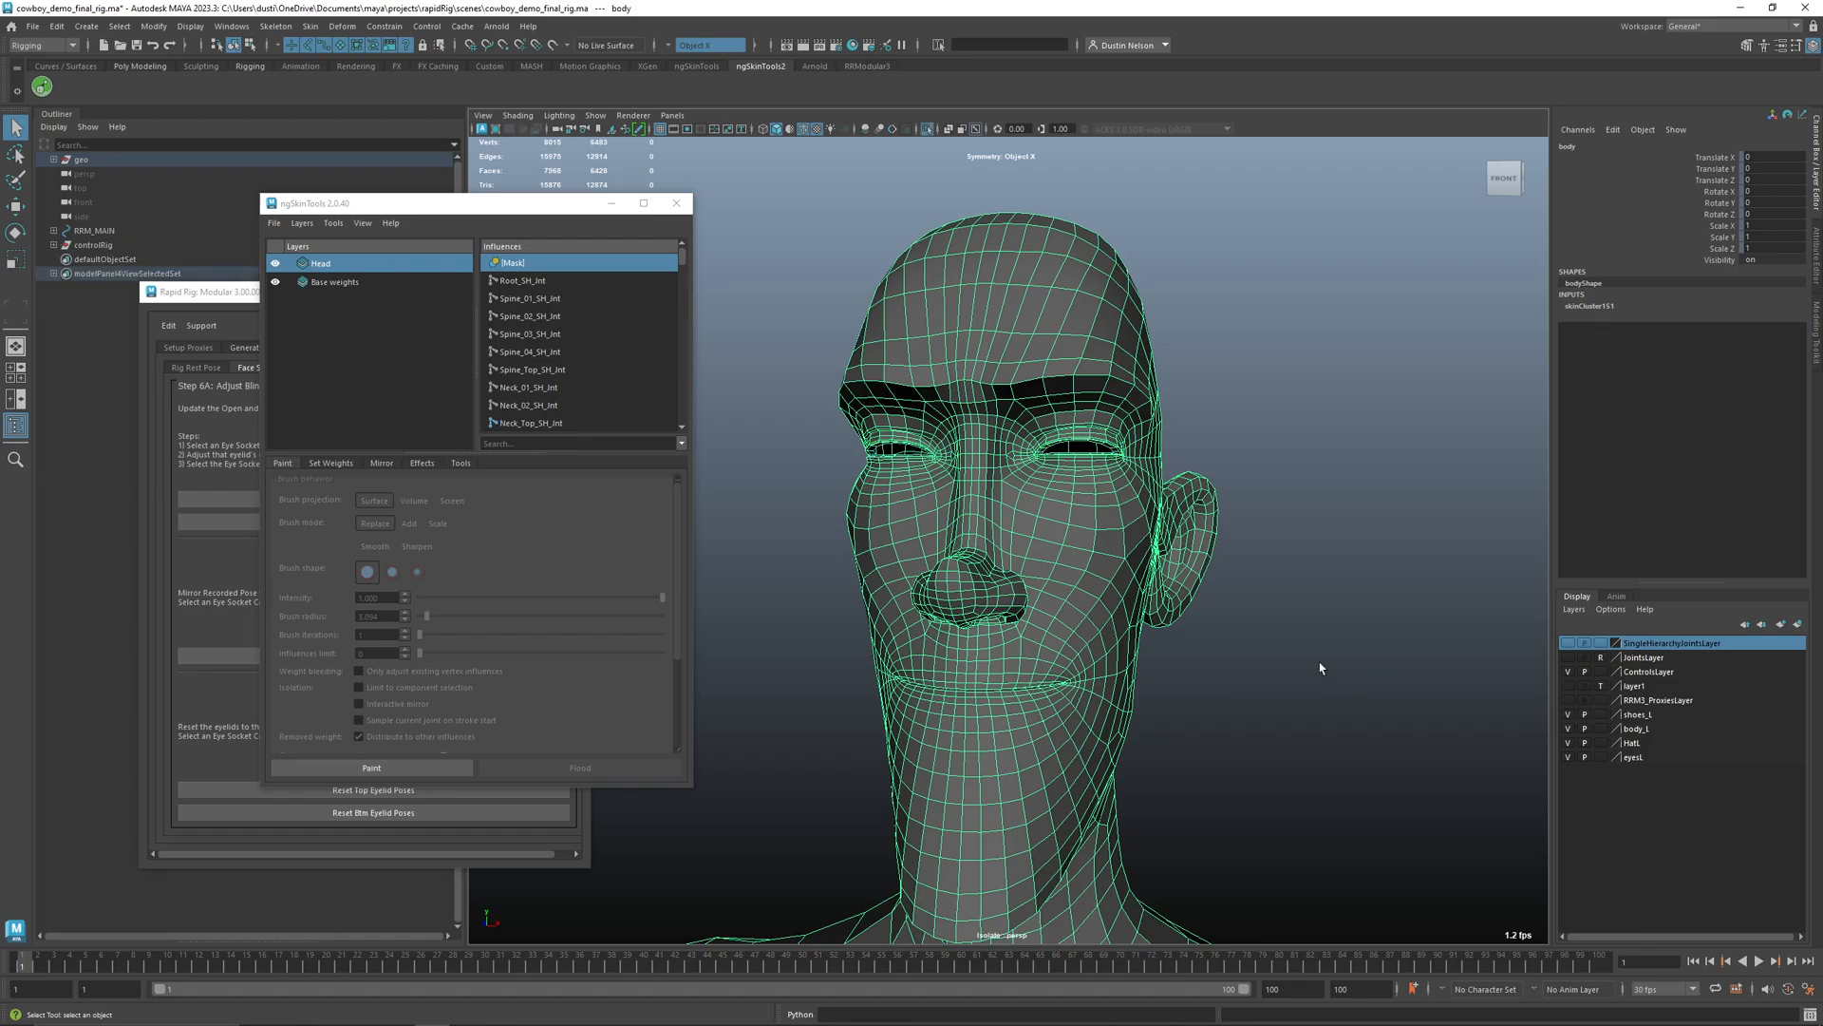
{"action": "key", "text": "ctrl+1"}
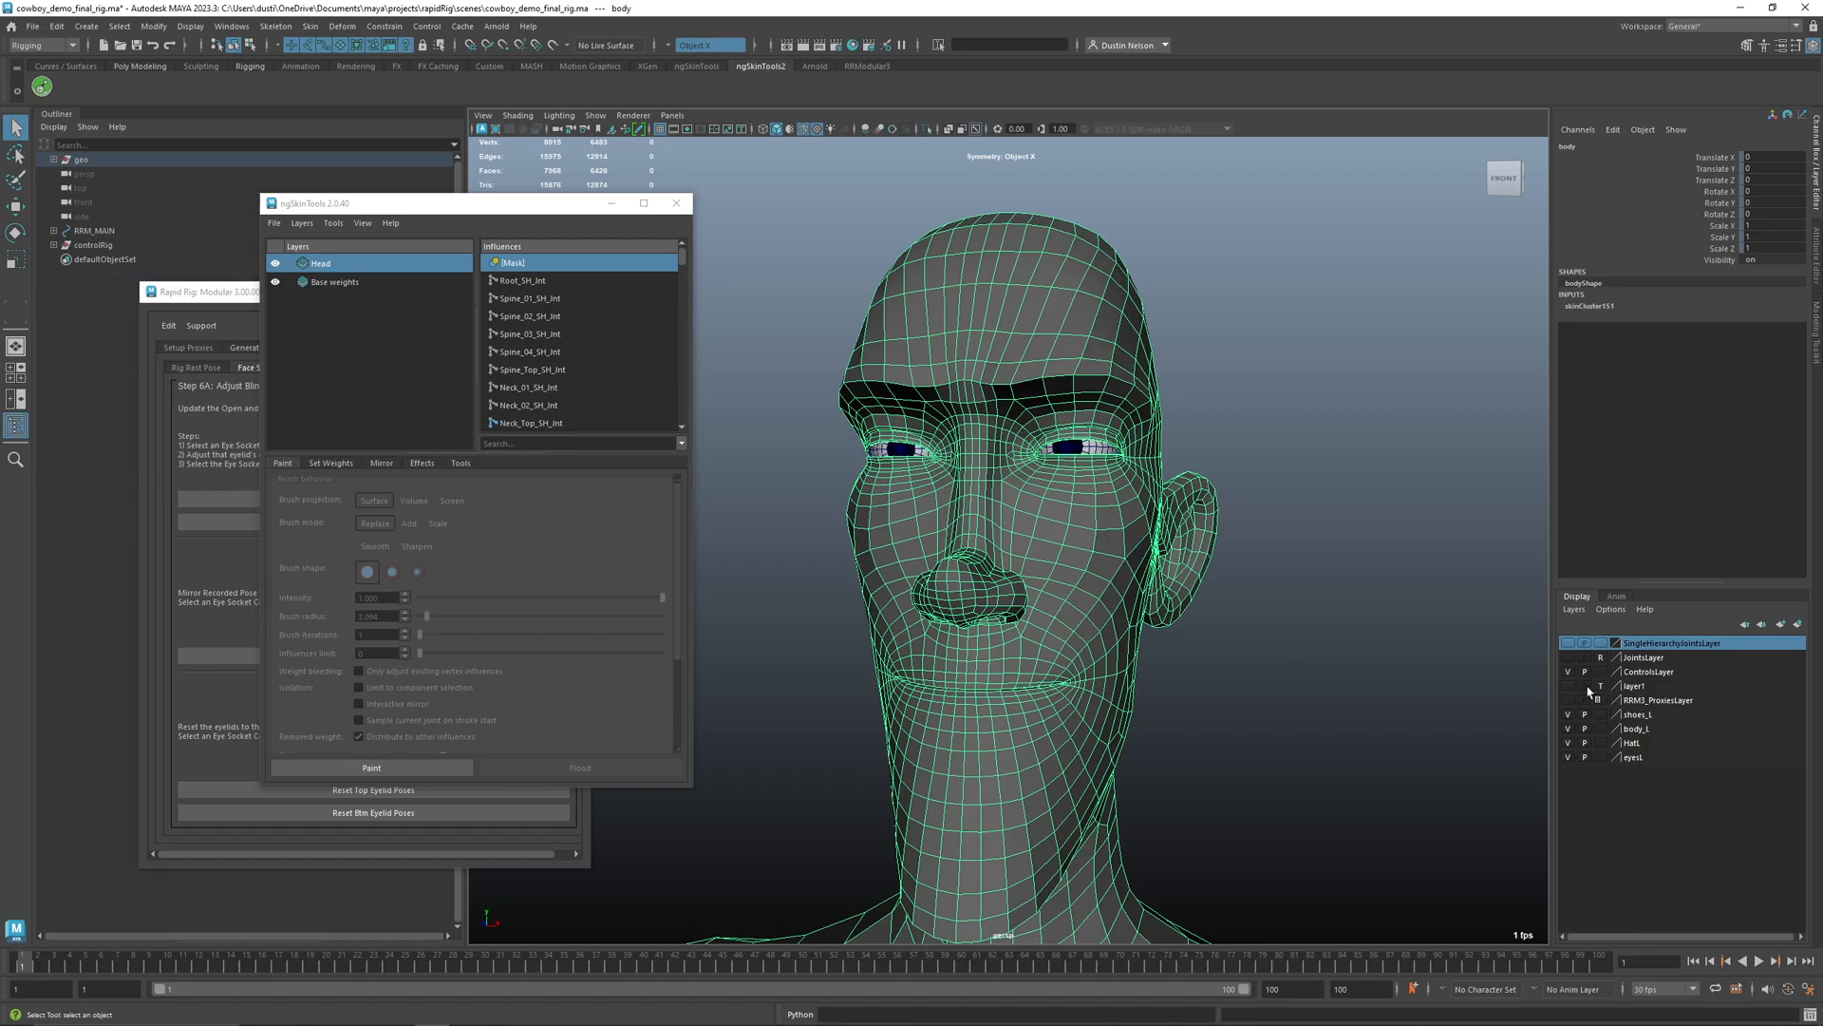
- Show SingleHierarchyJointsLayer and JointsLayer over the face, keeping the timeline at frame 1
{"action": "left_click", "coordinate": [1568, 644]}
{"action": "left_click", "coordinate": [1568, 658]}
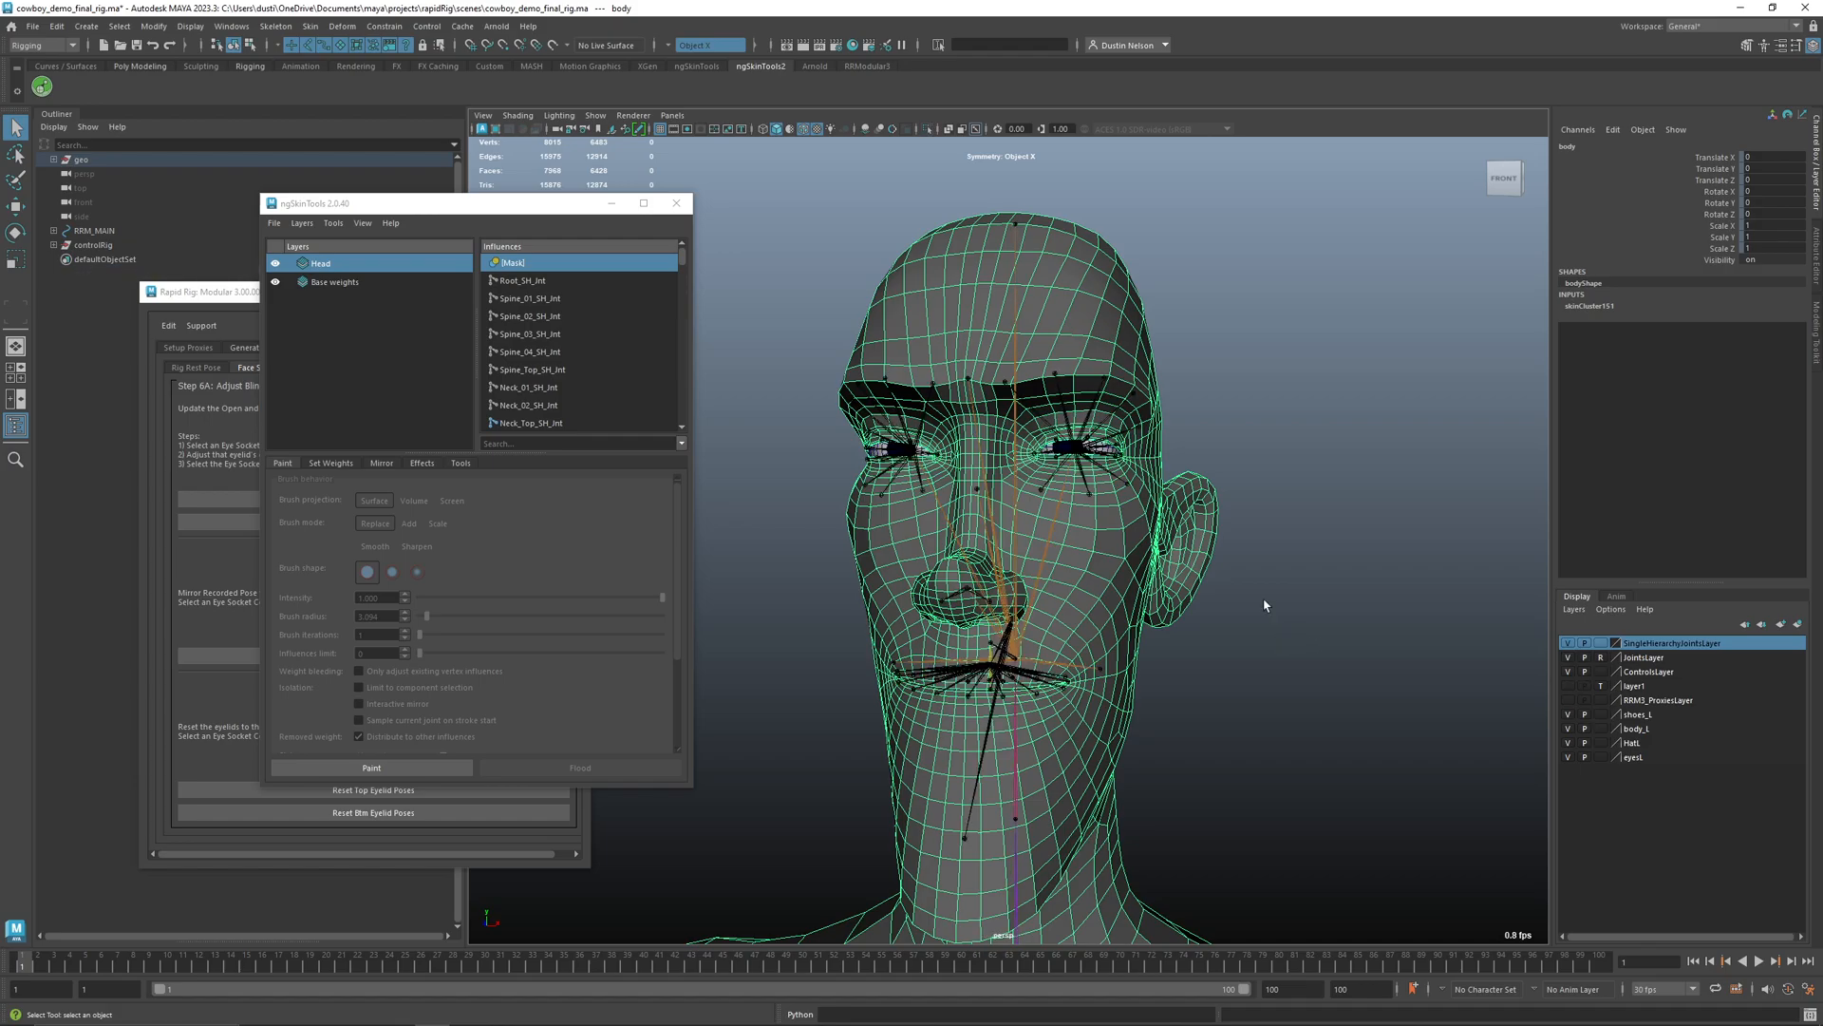
{"action": "left_click_drag", "start_coordinate": [1231, 514], "coordinate": [1185, 520], "text": "alt"}
{"action": "right_click_drag", "start_coordinate": [1184, 520], "coordinate": [1230, 537], "text": "alt"}
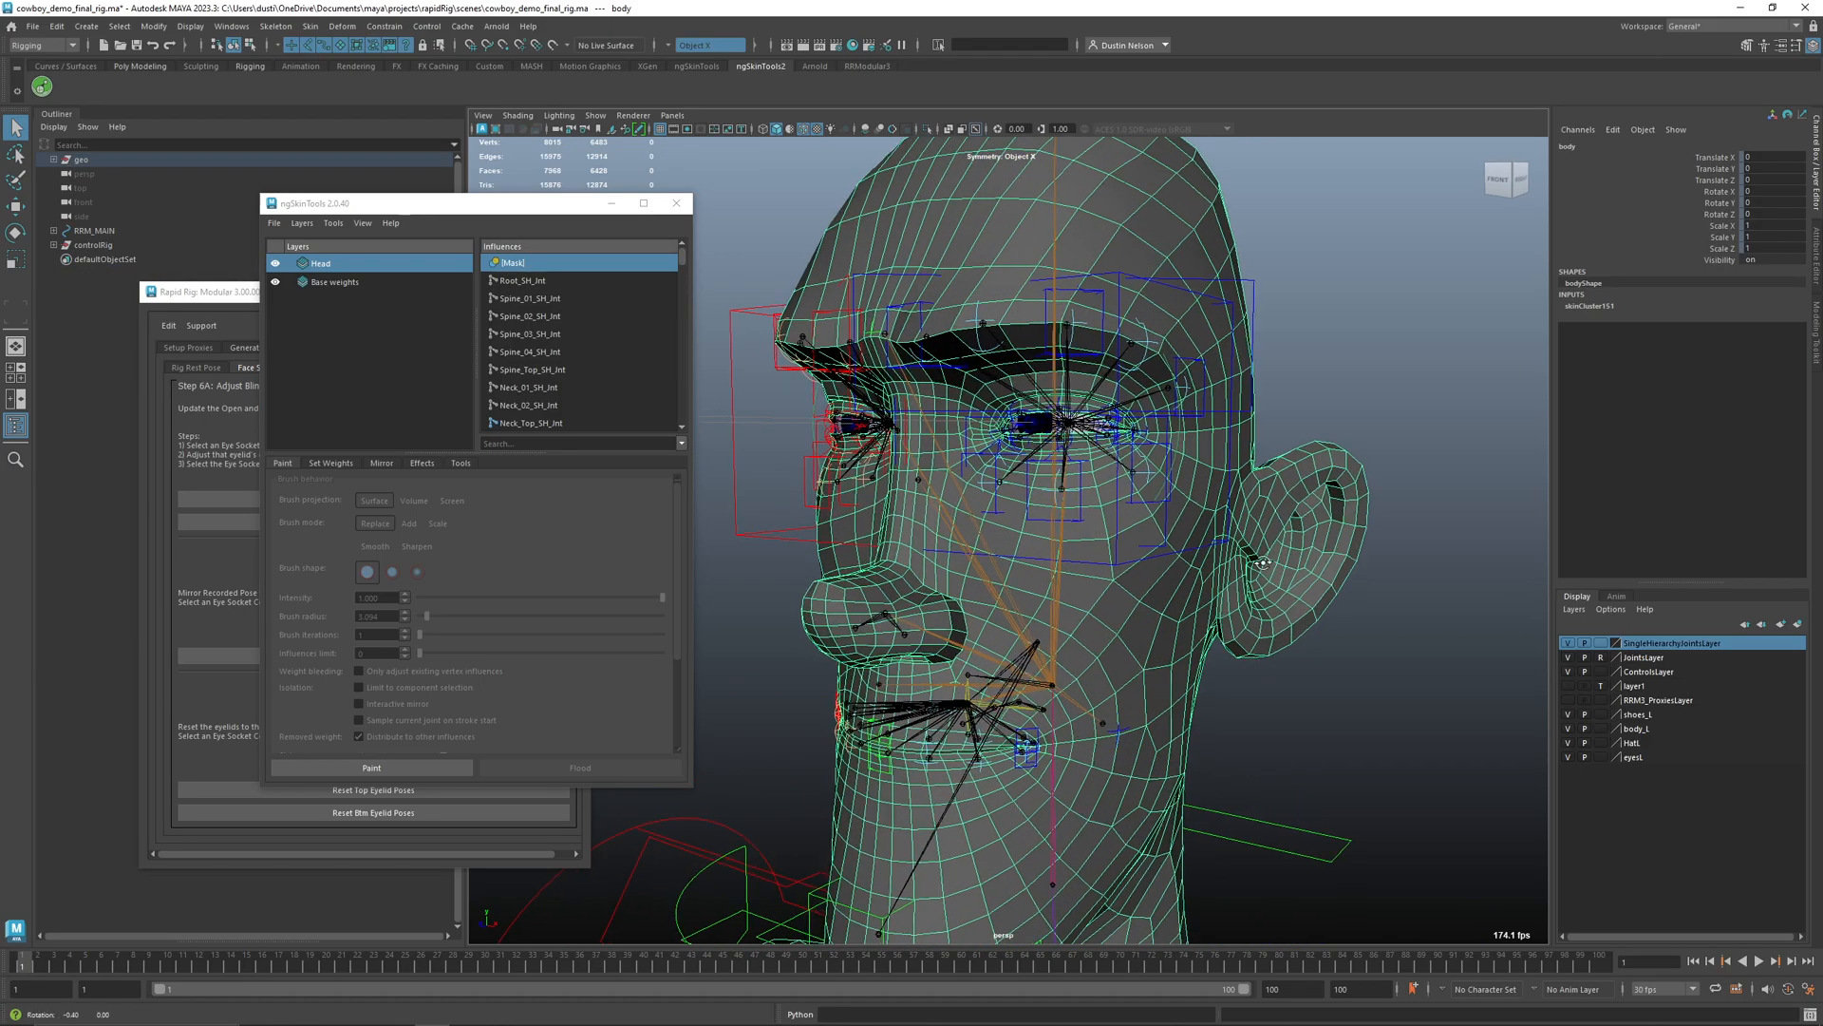
{"action": "left_click_drag", "start_coordinate": [1230, 536], "coordinate": [1306, 566], "text": "alt"}
{"action": "mouse_move", "coordinate": [21, 964]}
{"action": "left_mouse_down"}
{"action": "mouse_move", "coordinate": [162, 966]}
{"action": "mouse_move", "coordinate": [21, 984]}
{"action": "left_mouse_up"}
{"action": "right_click_drag", "start_coordinate": [887, 720], "coordinate": [967, 696], "text": "alt"}
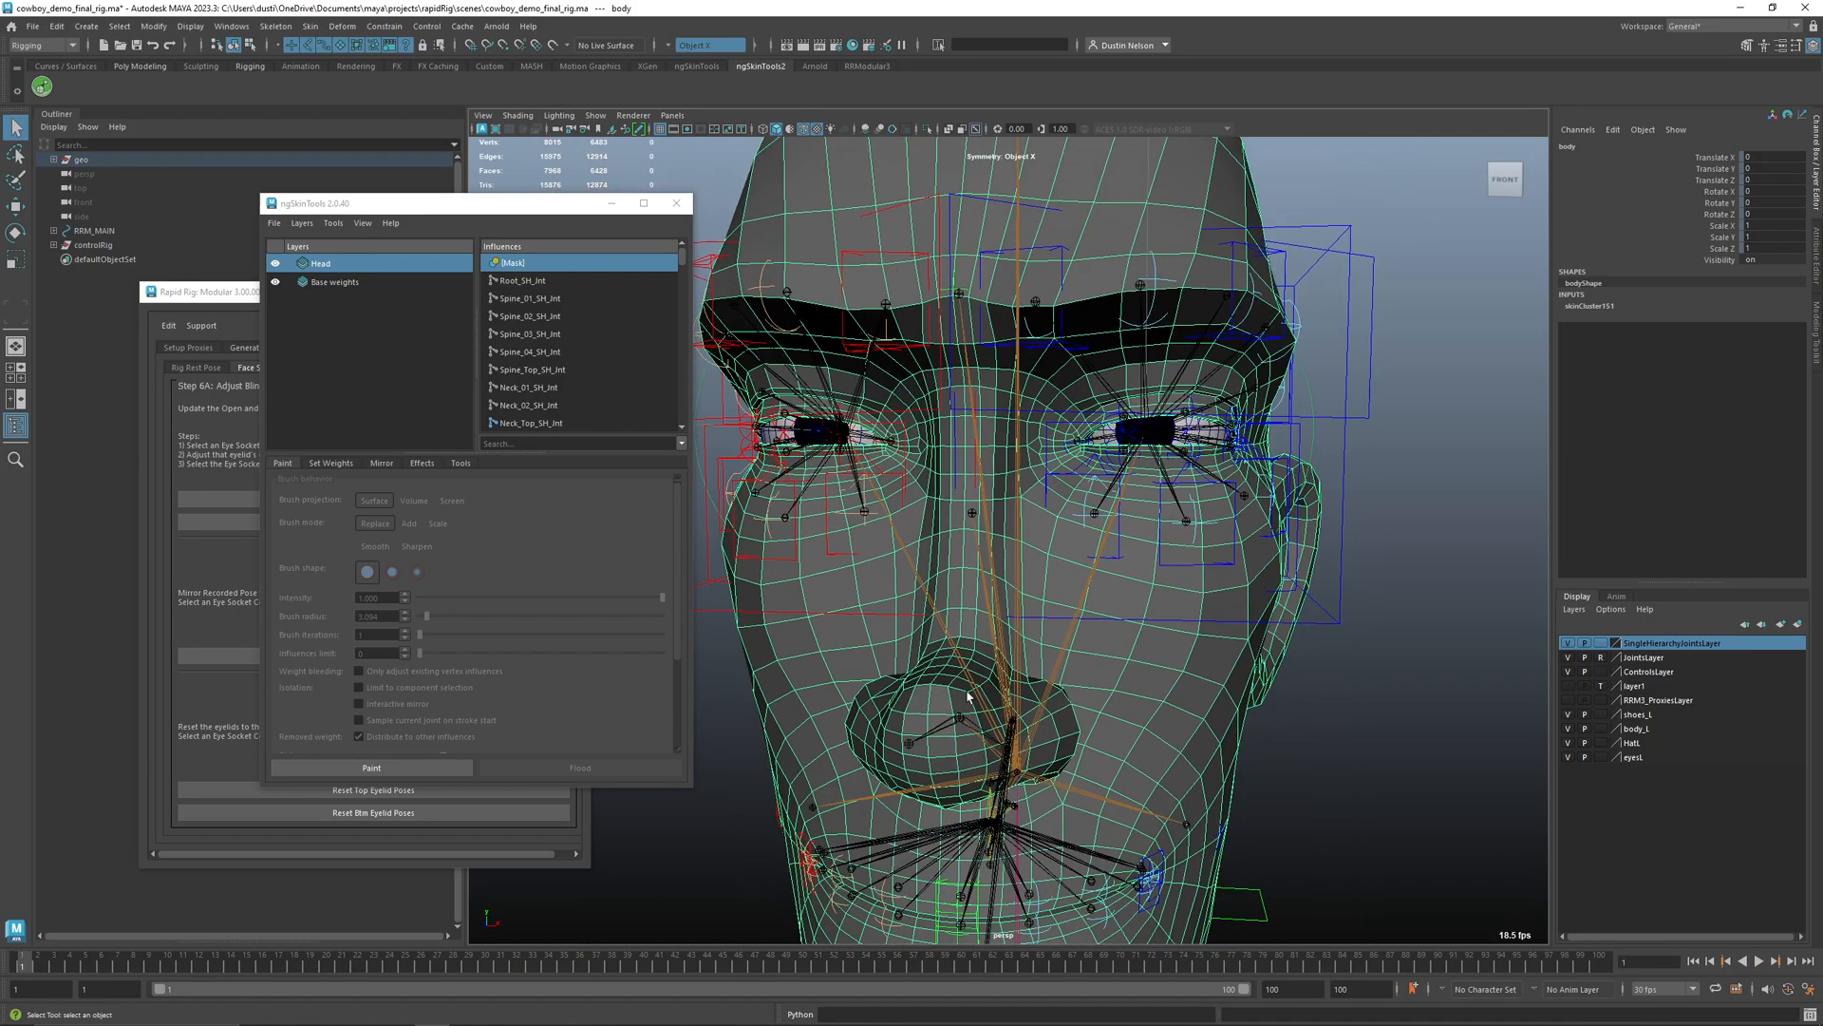
- Create a new skinning layer above Head and name it Eyelids
{"action": "left_click", "coordinate": [302, 222]}
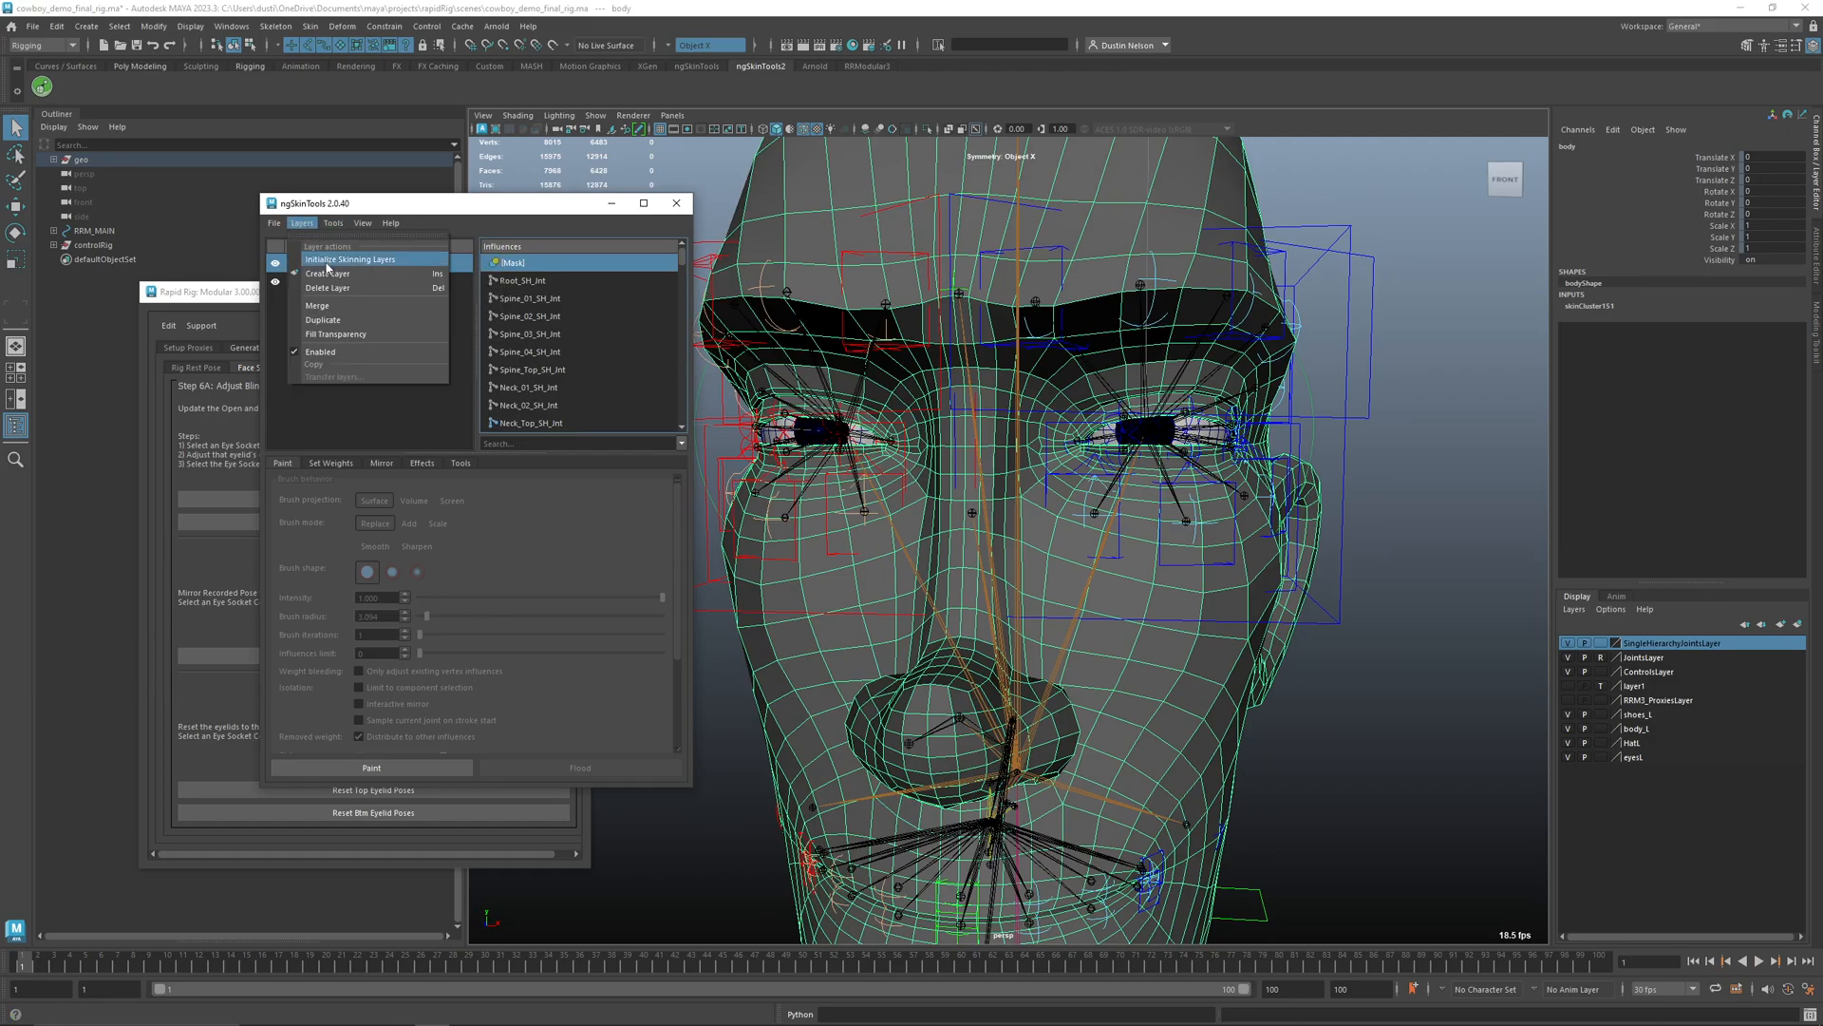
{"action": "left_click", "coordinate": [328, 272]}
{"action": "double_click", "coordinate": [406, 260]}
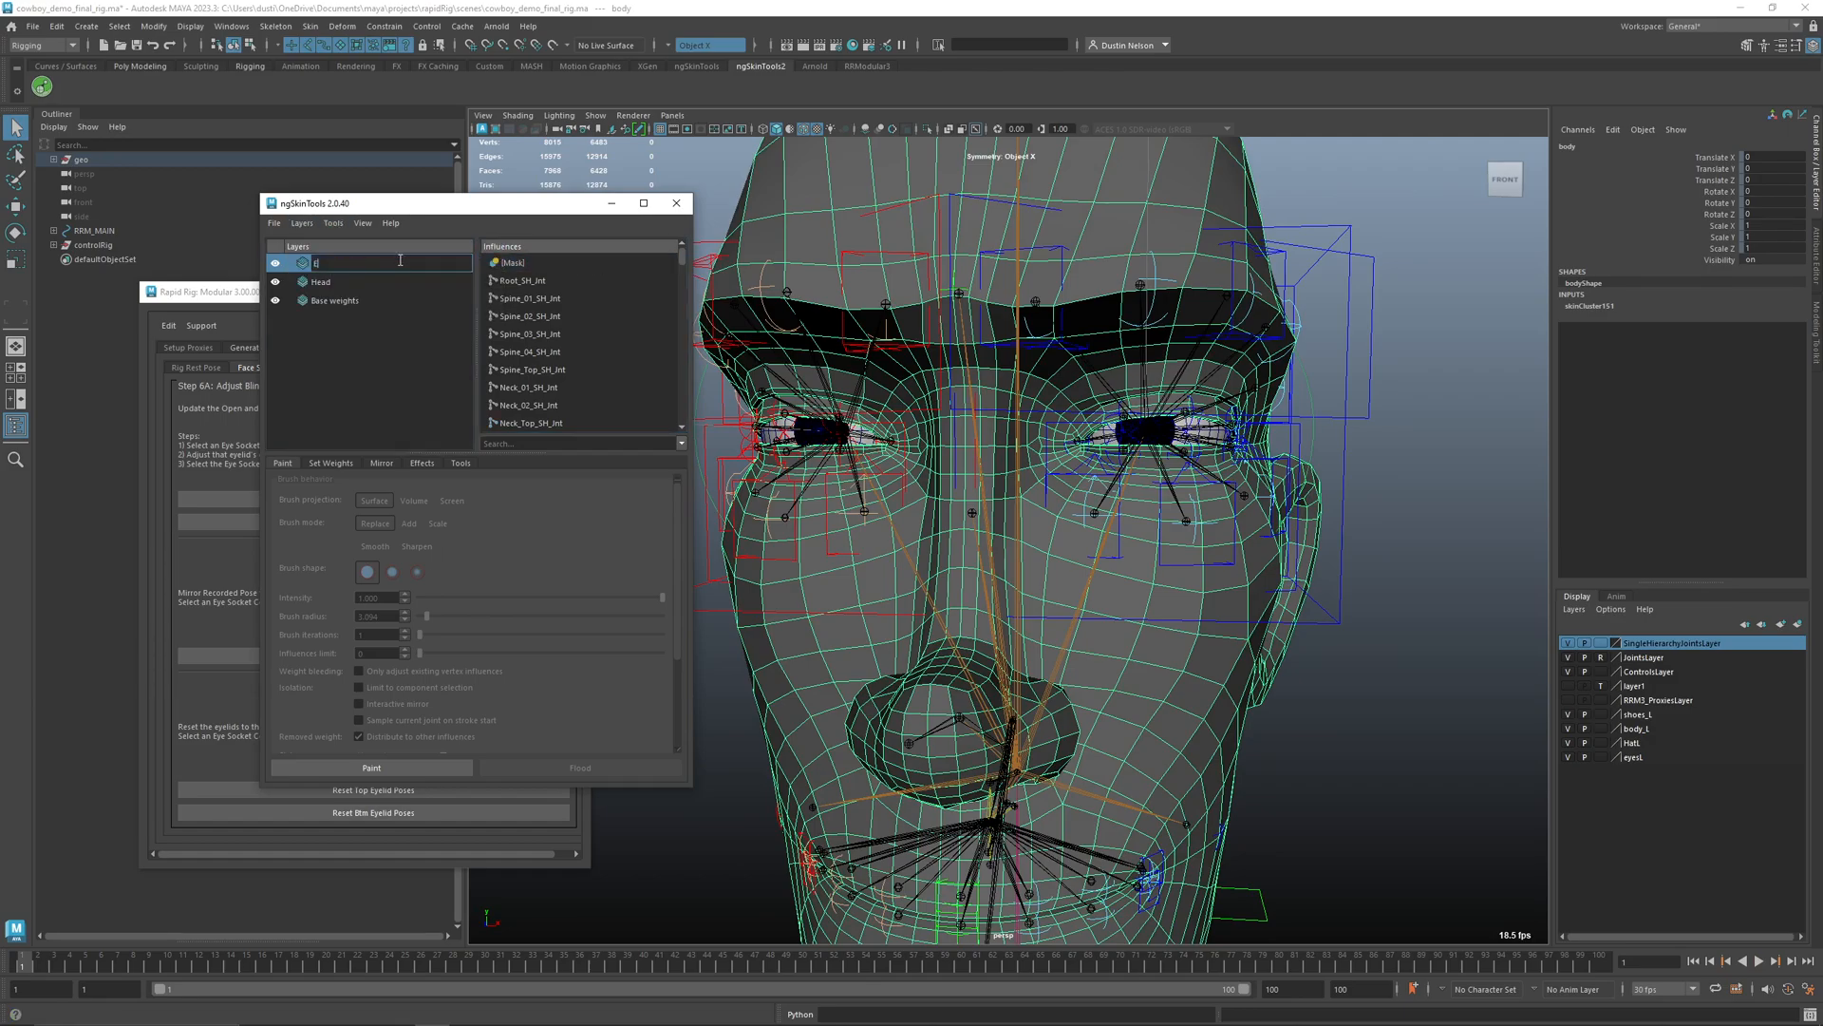
{"action": "type", "text": "Eyelids"}
{"action": "key", "text": "Return"}
- Choose the Eyelids layer's mask and filter the influences by left*Eyelid, with the character's left eye in close view
{"action": "scroll", "coordinate": [904, 405], "scroll_direction": "up", "scroll_amount": 5}
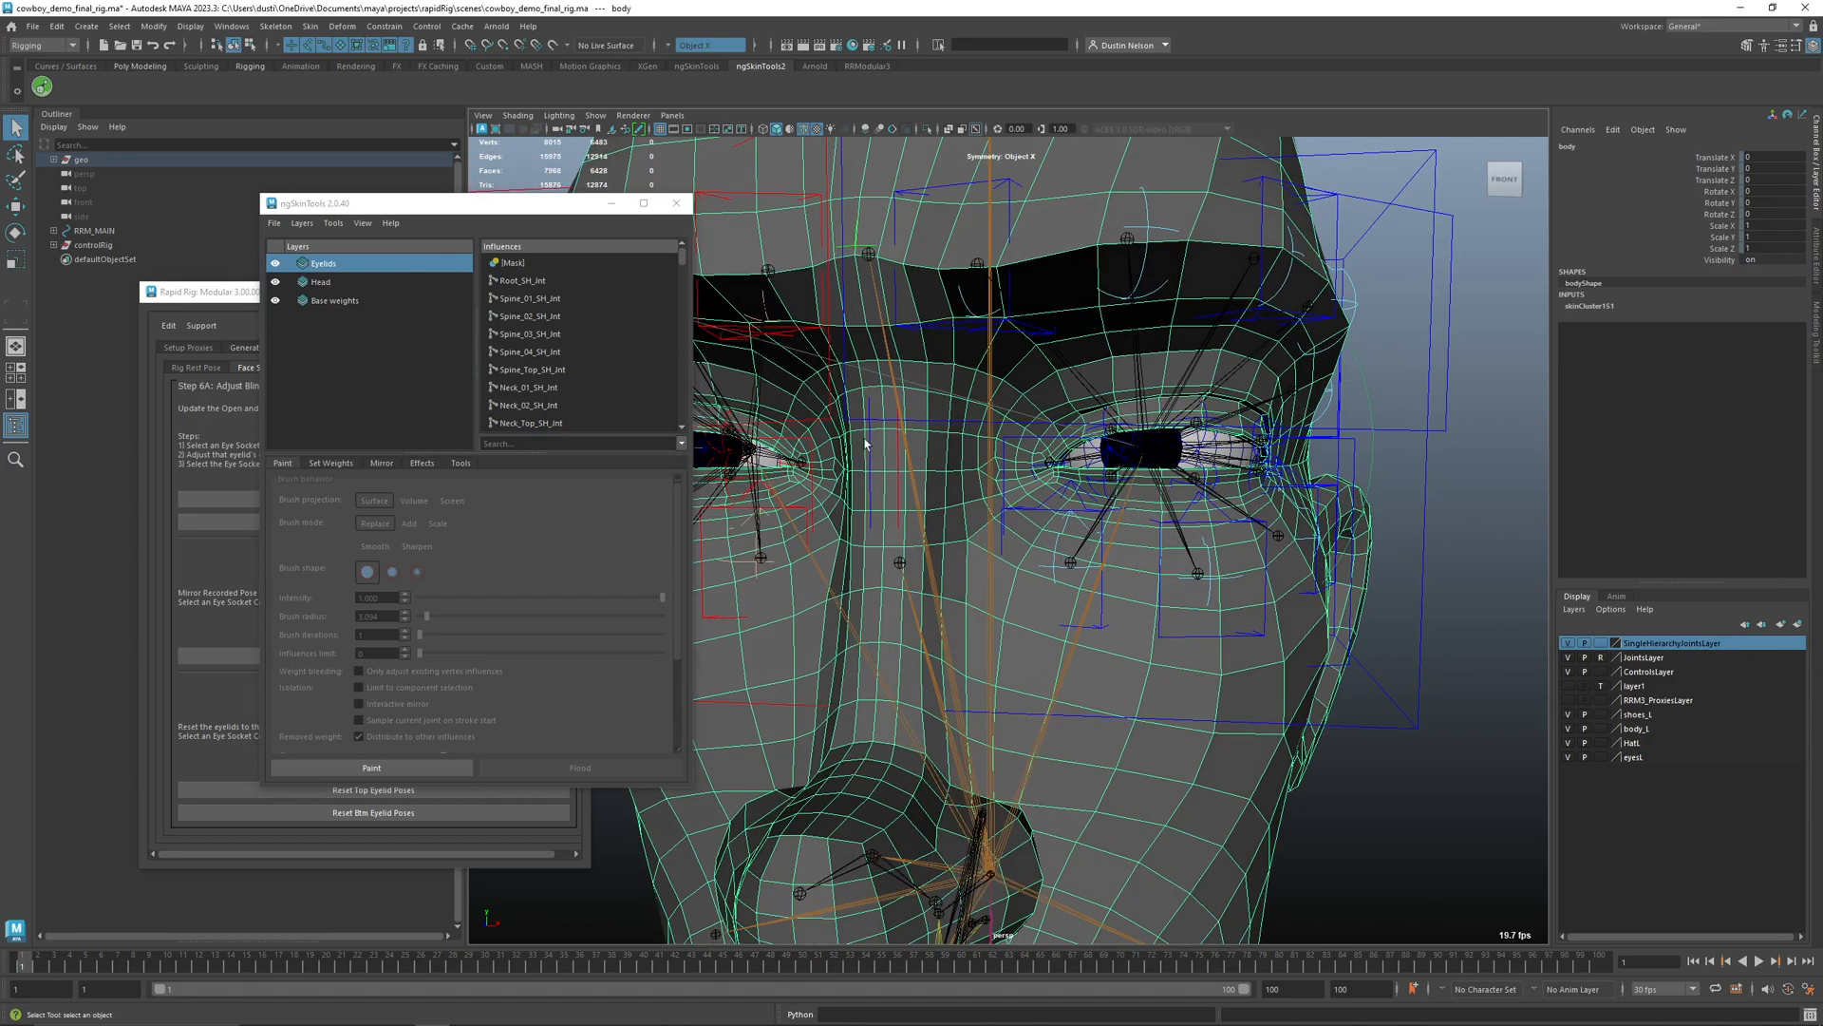
{"action": "scroll", "coordinate": [857, 443], "scroll_direction": "down", "scroll_amount": 4}
{"action": "left_click", "coordinate": [516, 263]}
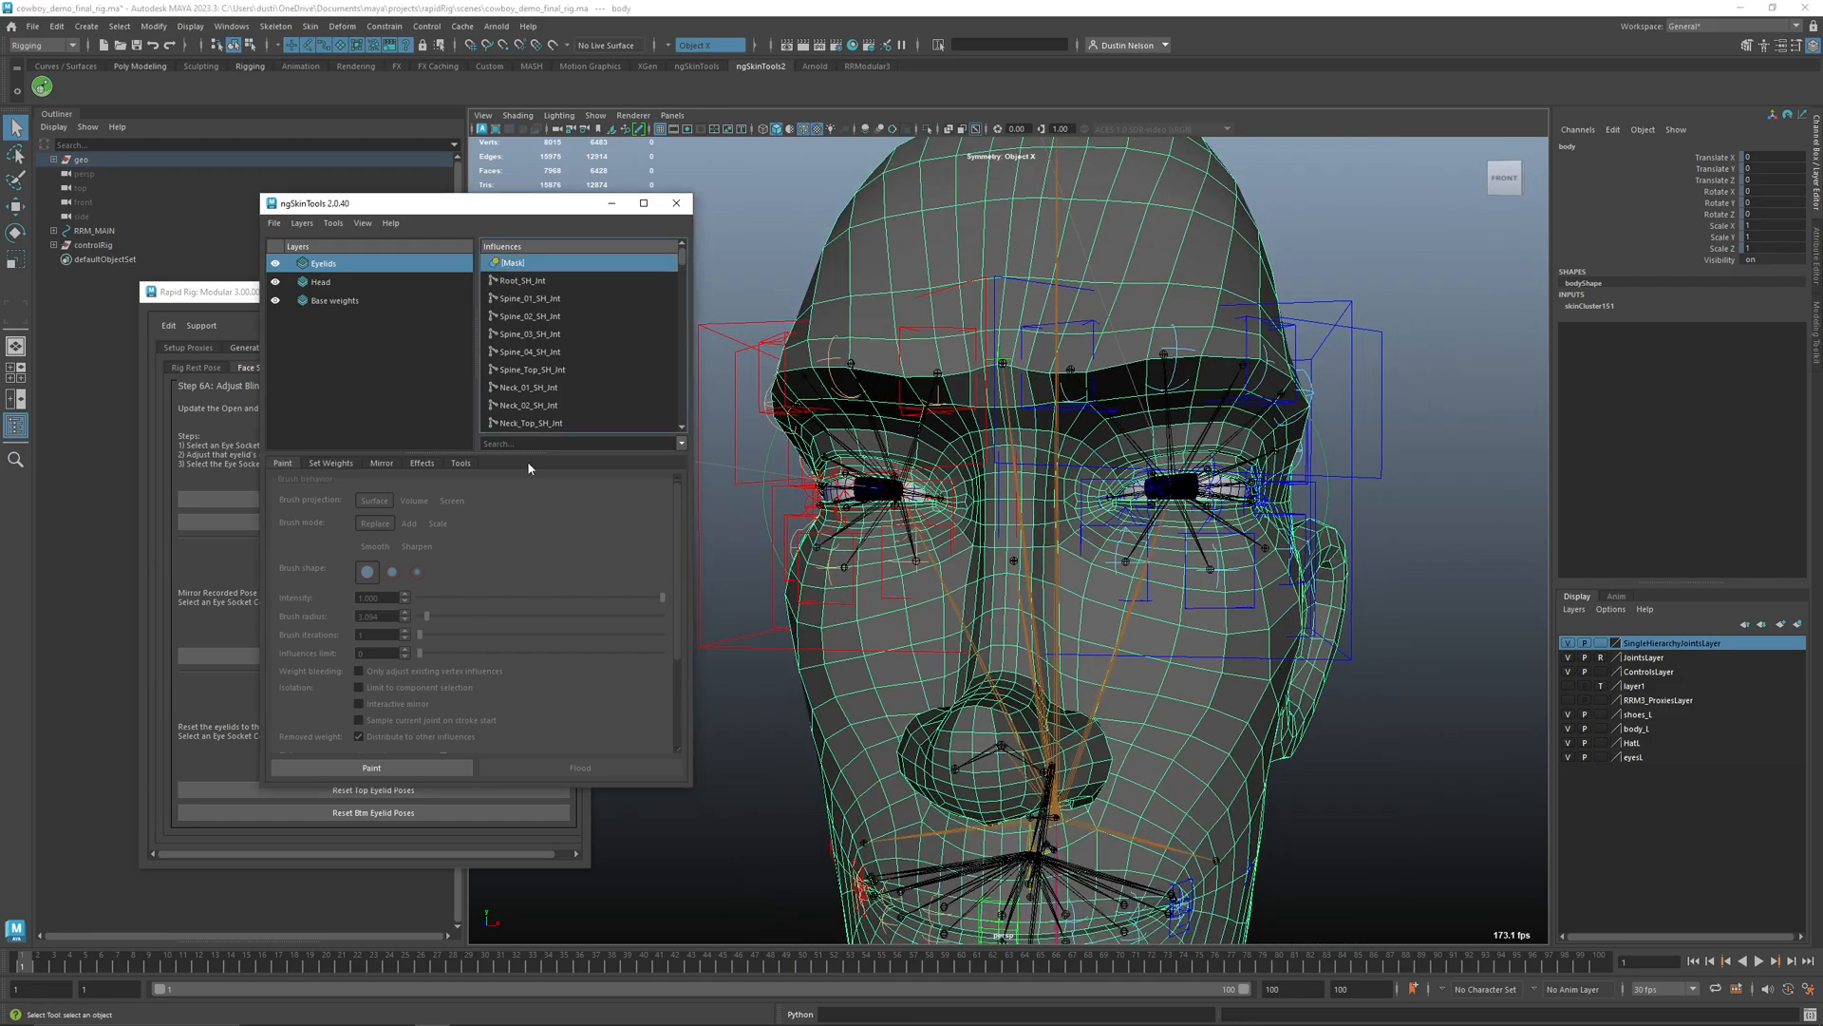
{"action": "left_click", "coordinate": [526, 444]}
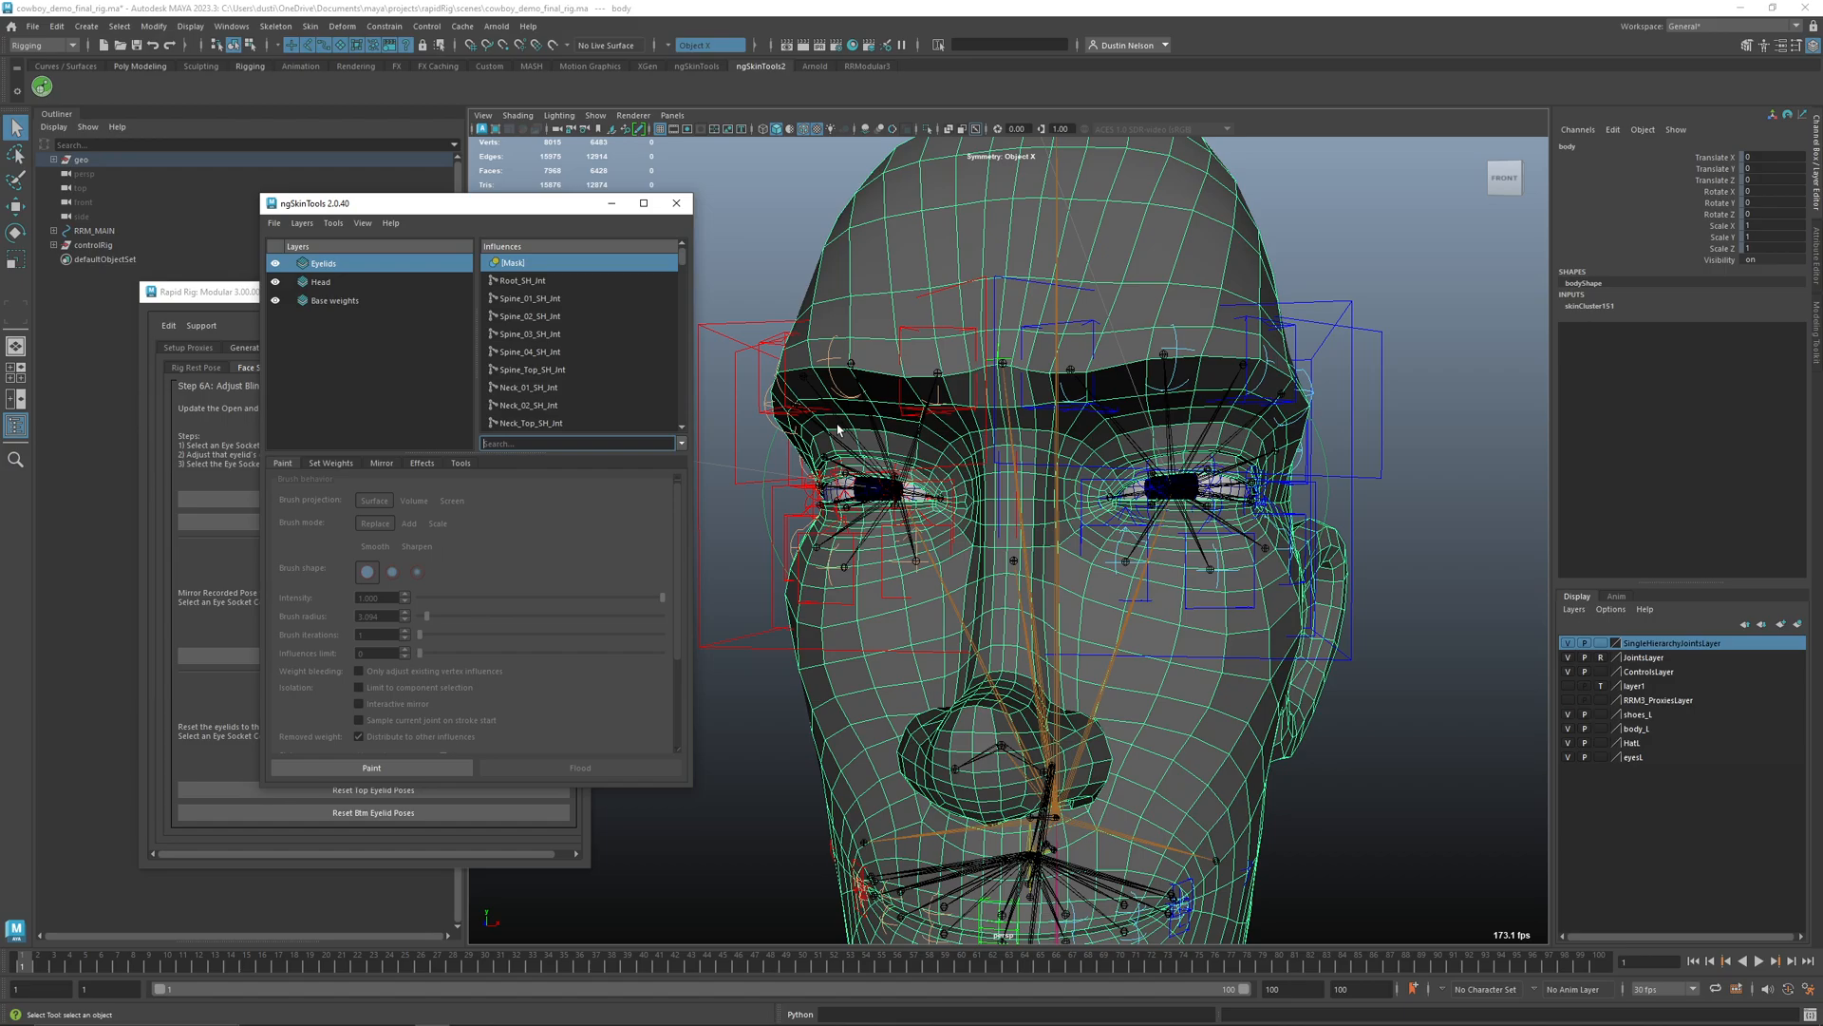
{"action": "type", "text": "left"}
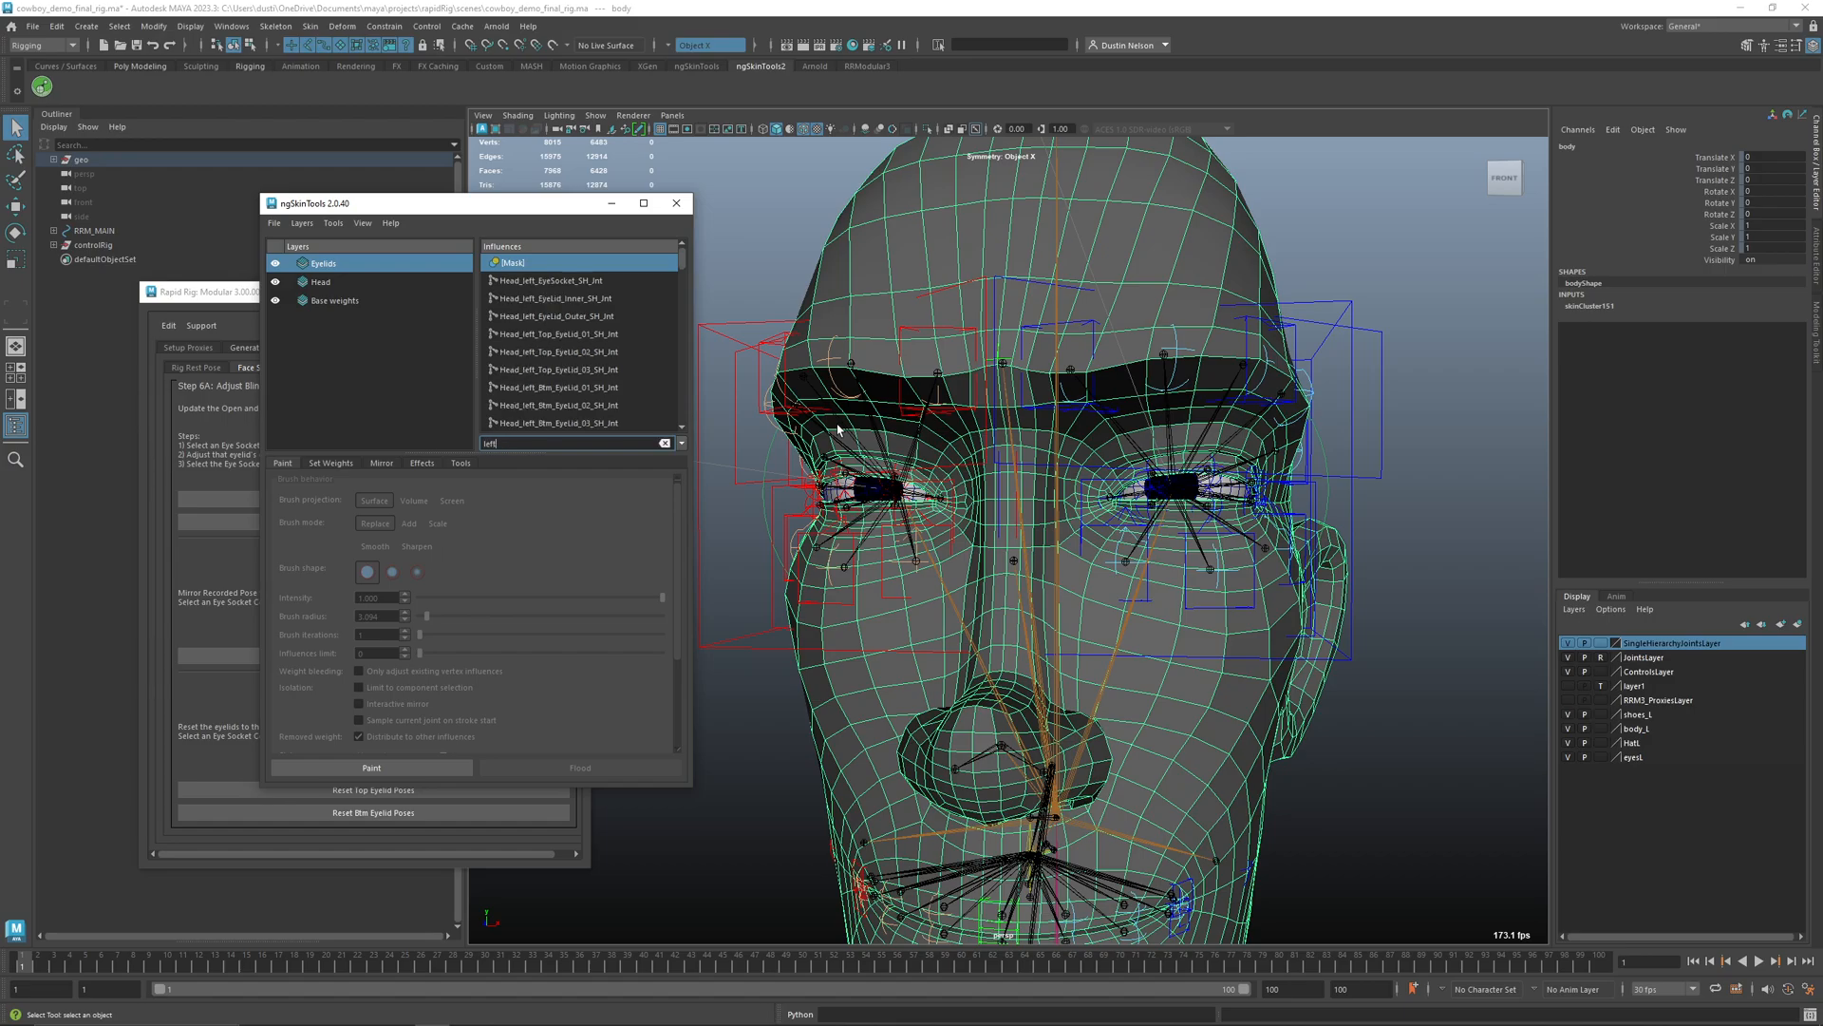
{"action": "type", "text": "*Eyelid"}
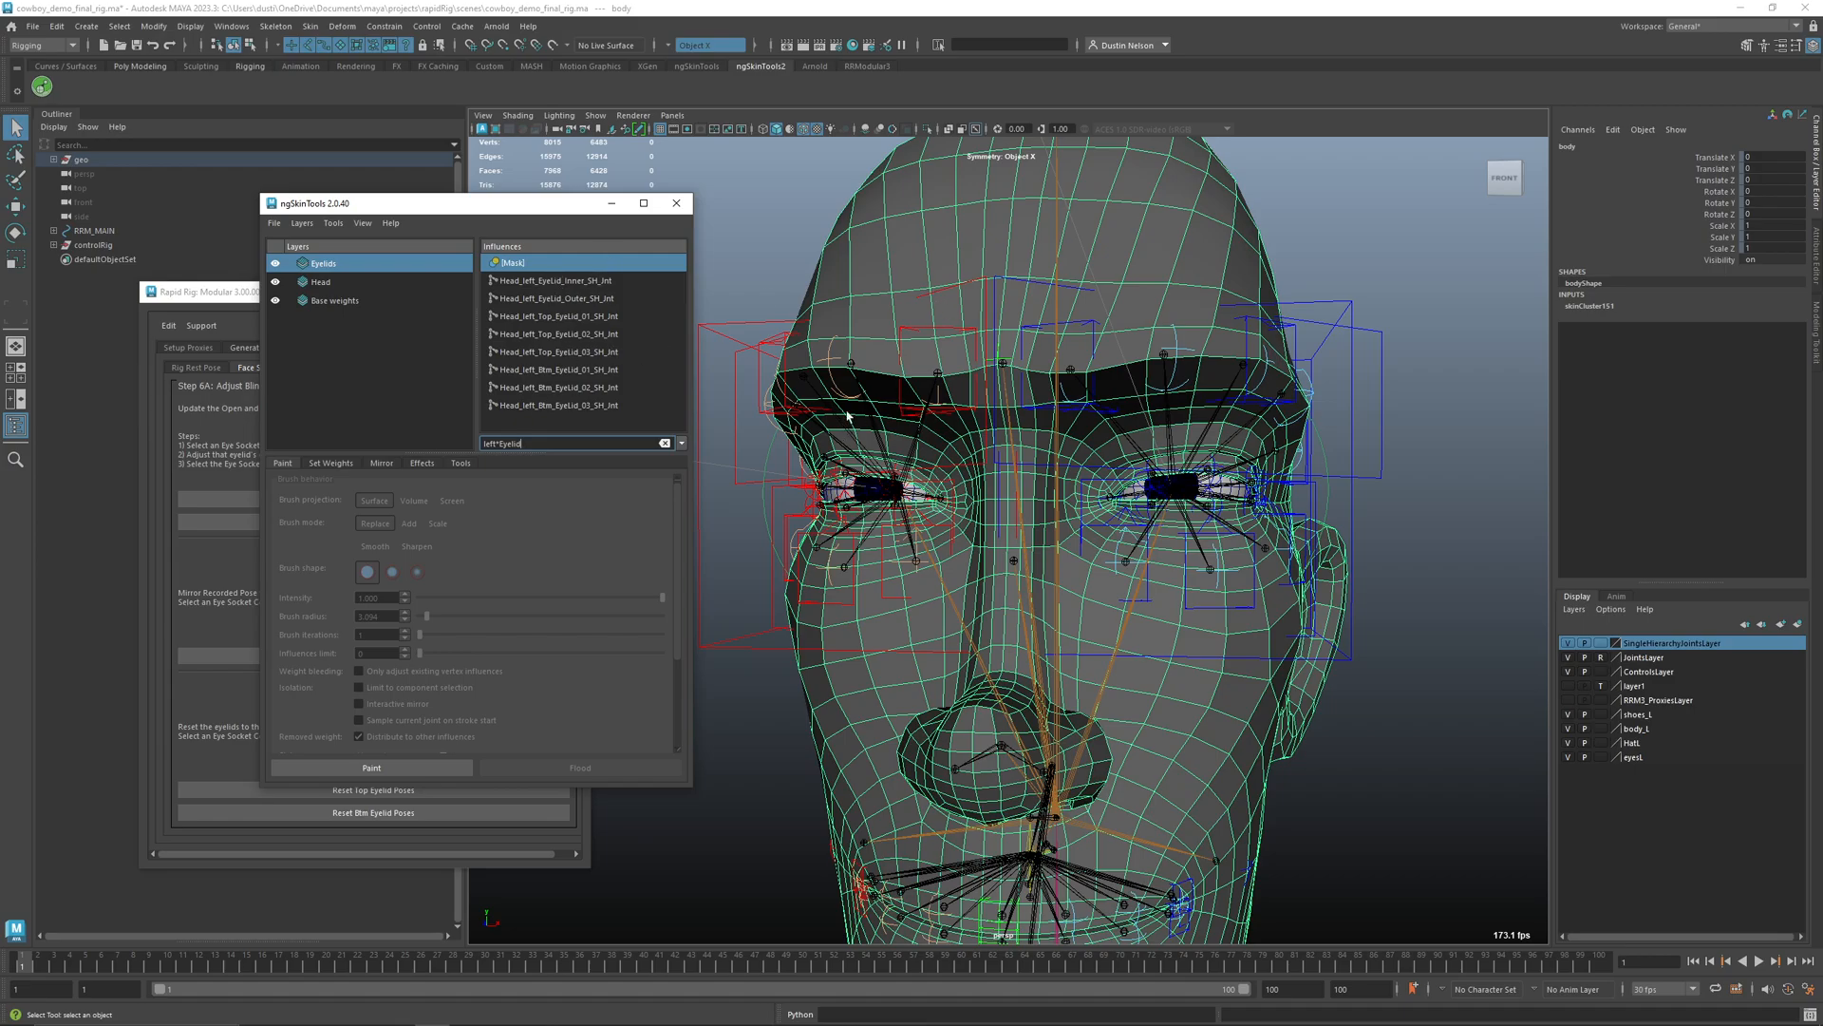
{"action": "middle_click_drag", "start_coordinate": [1048, 478], "coordinate": [978, 476], "text": "alt"}
{"action": "right_click_drag", "start_coordinate": [977, 476], "coordinate": [1013, 513], "text": "alt"}
{"action": "left_click_drag", "start_coordinate": [1014, 513], "coordinate": [969, 533], "text": "alt"}
{"action": "right_click_drag", "start_coordinate": [969, 533], "coordinate": [997, 546], "text": "alt"}
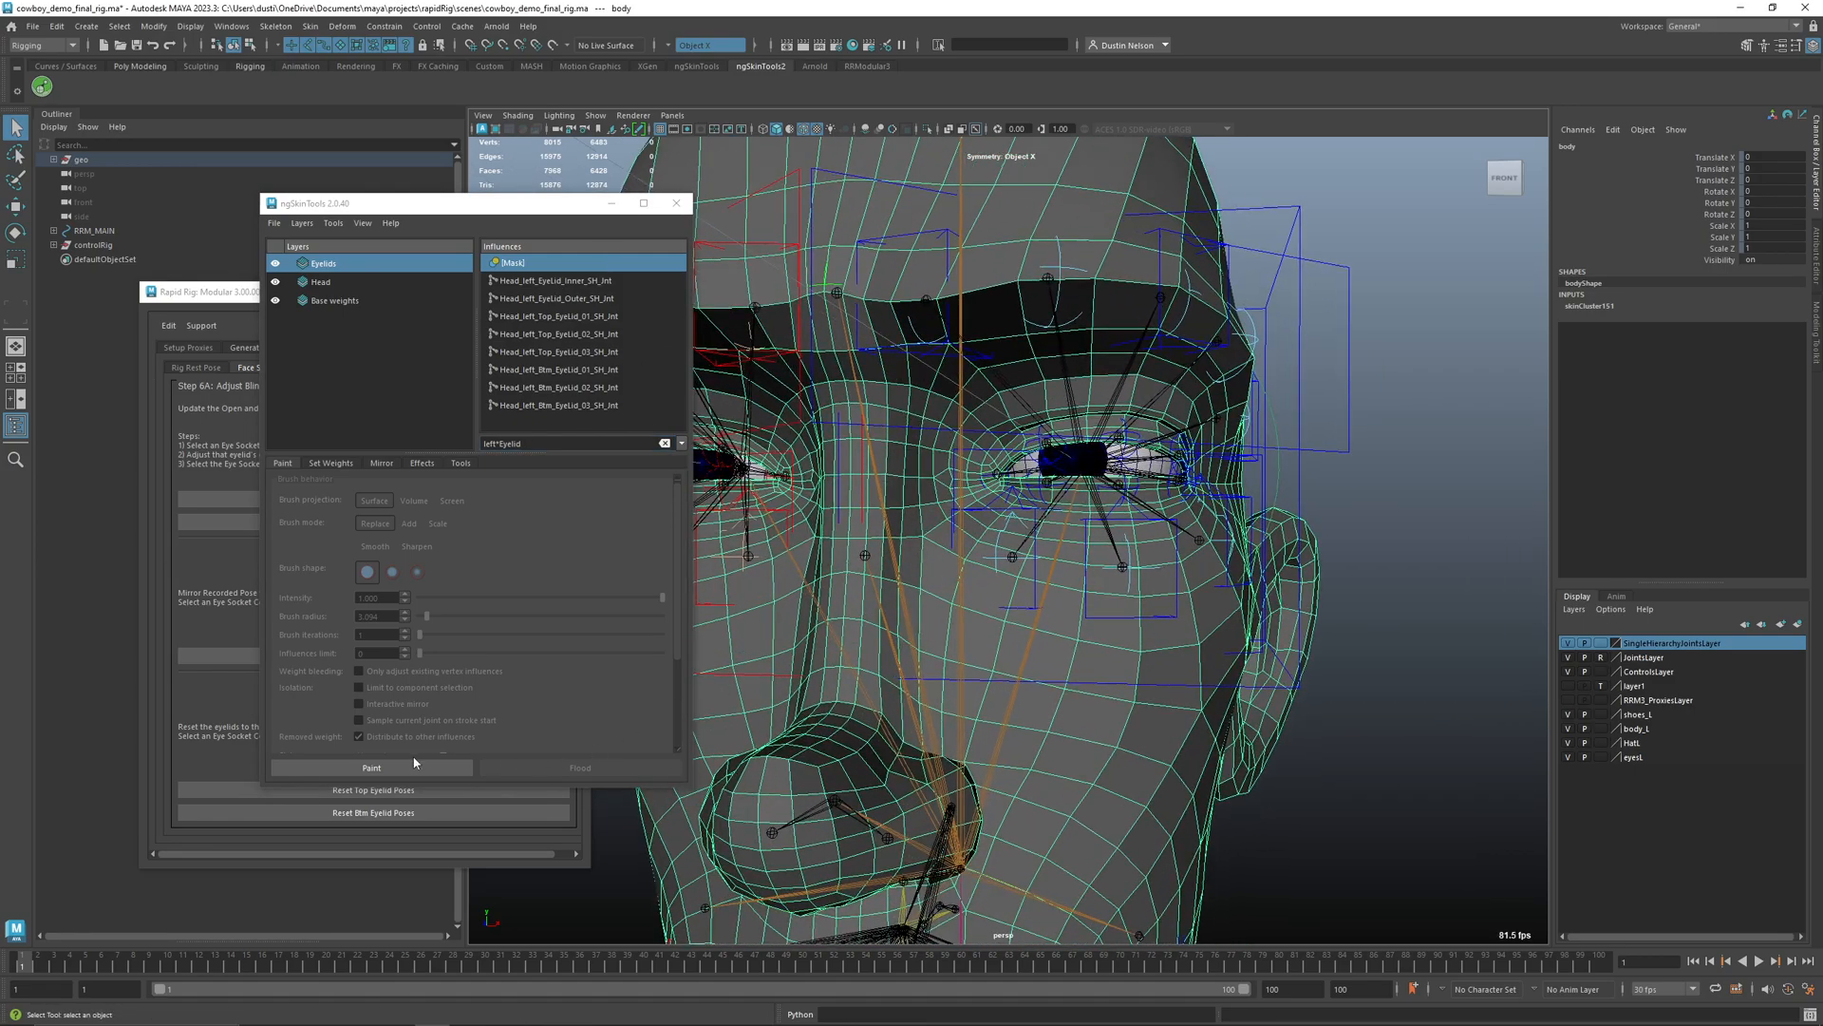
- Flood the Eyelids layer with full Head_left_EyeLid_Inner_SH_Jnt weight using the Replace brush at intensity 1.000
{"action": "left_click", "coordinate": [371, 767]}
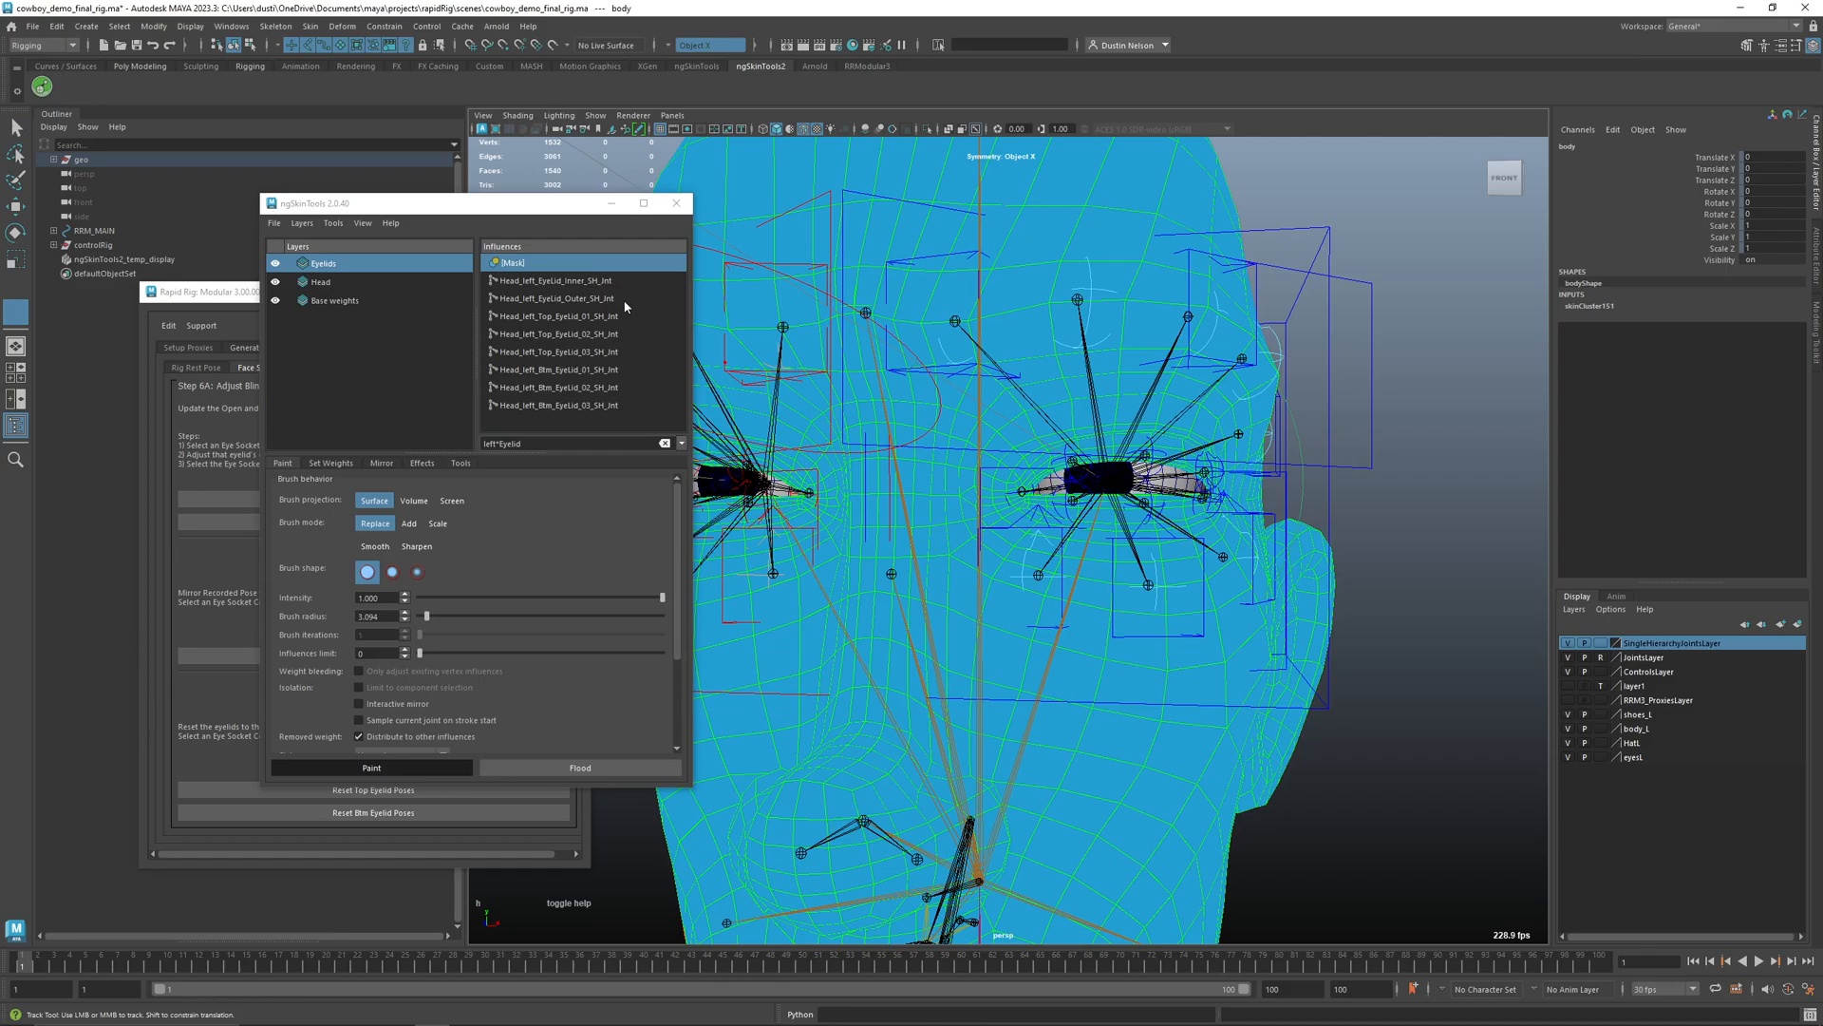
{"action": "left_click", "coordinate": [570, 280]}
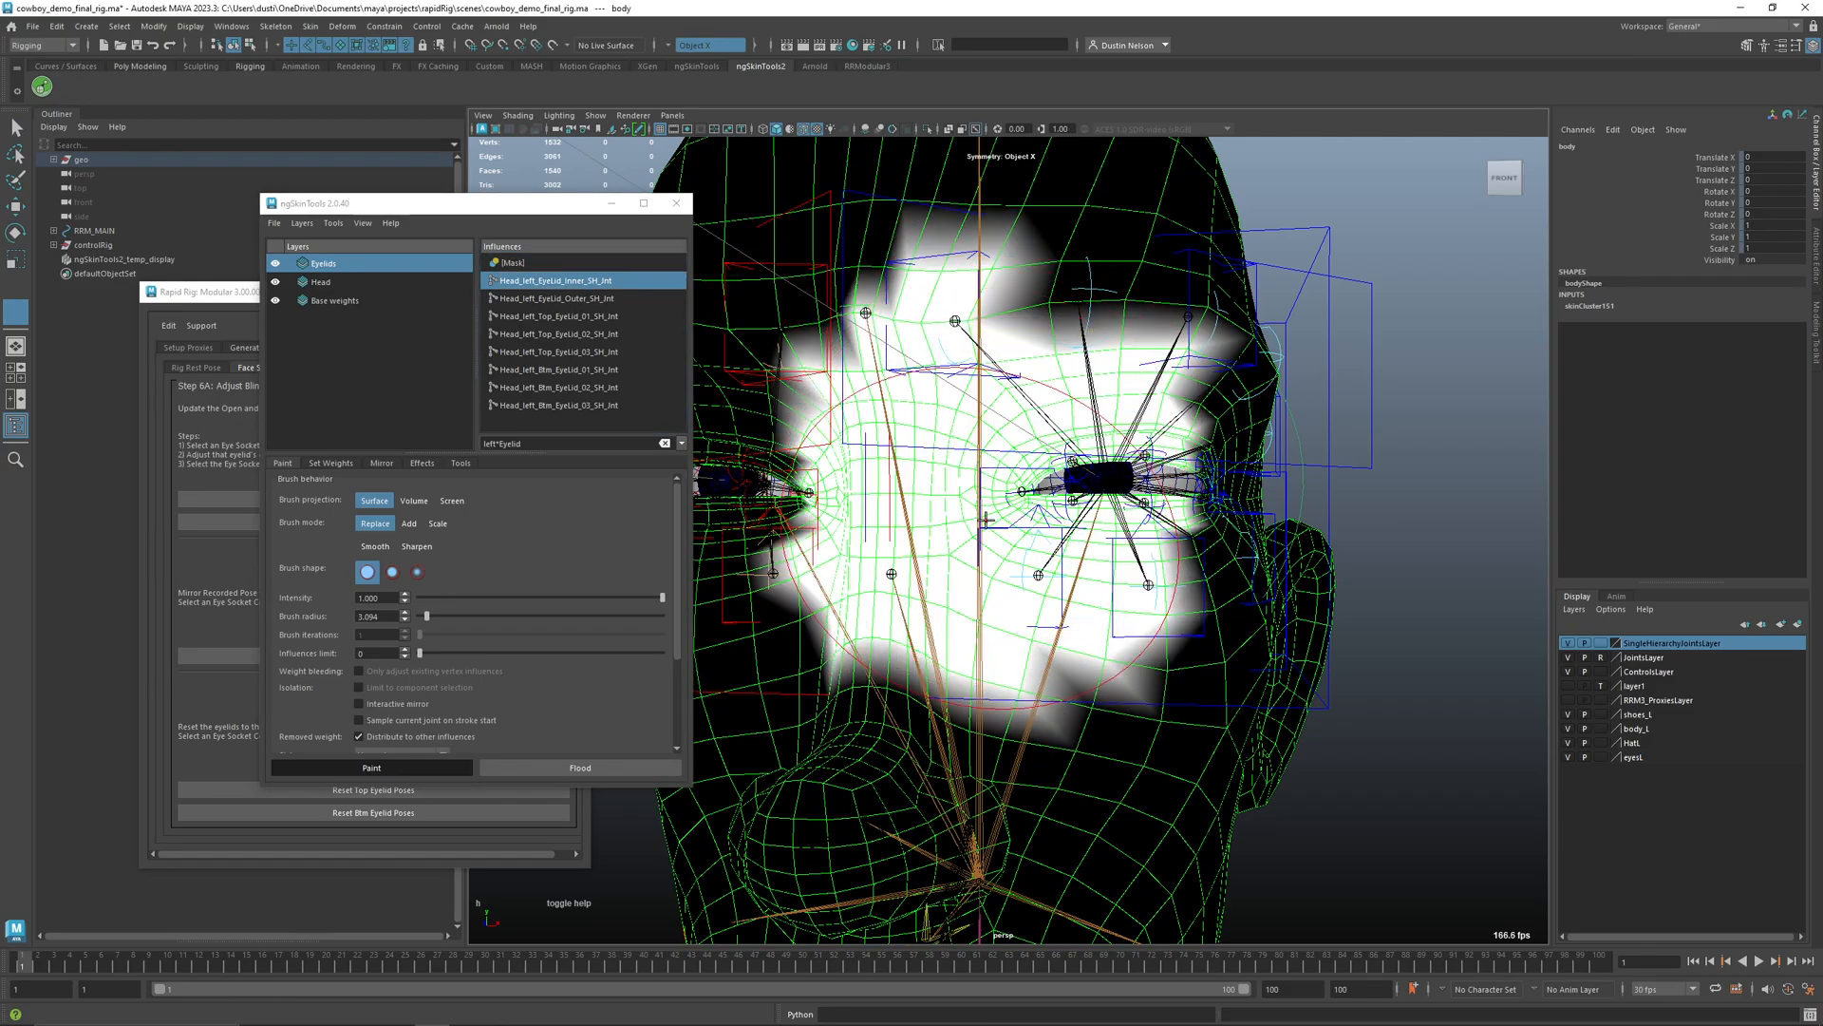
{"action": "left_click", "coordinate": [580, 767]}
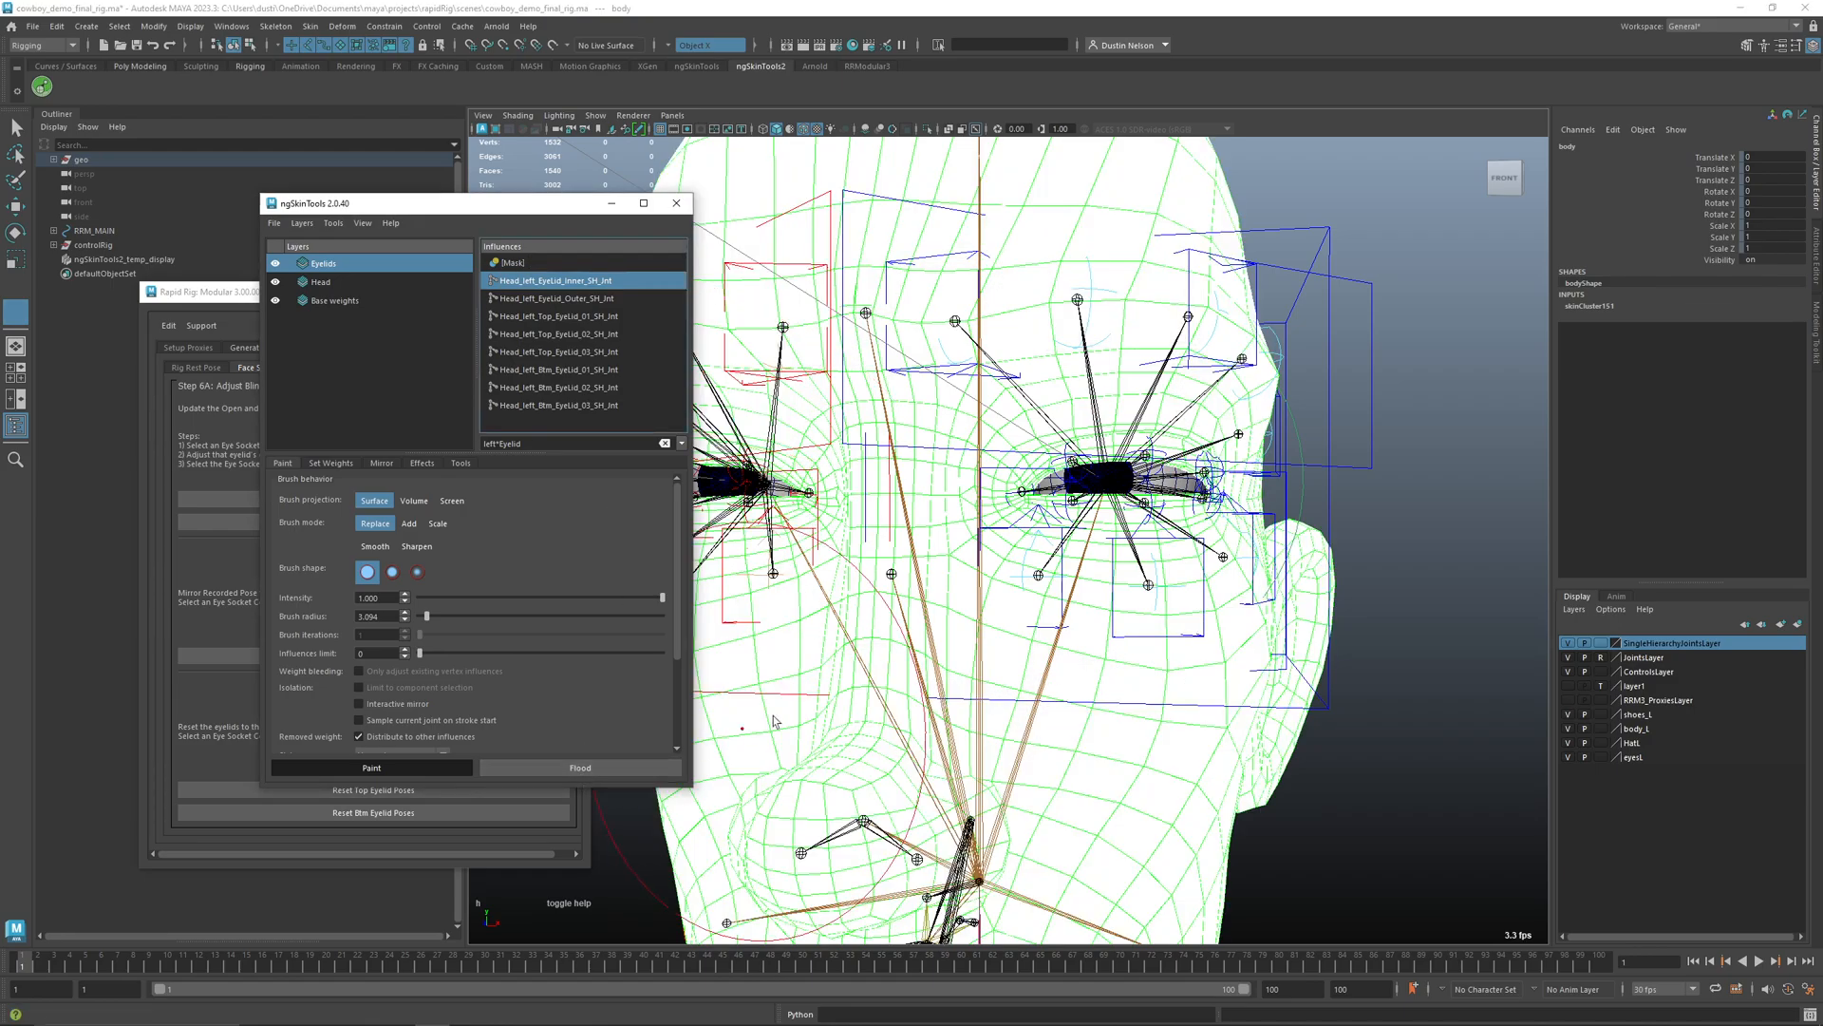
- Paint full Head_left_EyeLid_Outer_SH_Jnt weight over the outer left side of the head and smooth its border through the eye
{"action": "left_click", "coordinate": [597, 298]}
{"action": "scroll", "coordinate": [521, 617], "scroll_direction": "down", "scroll_amount": 5}
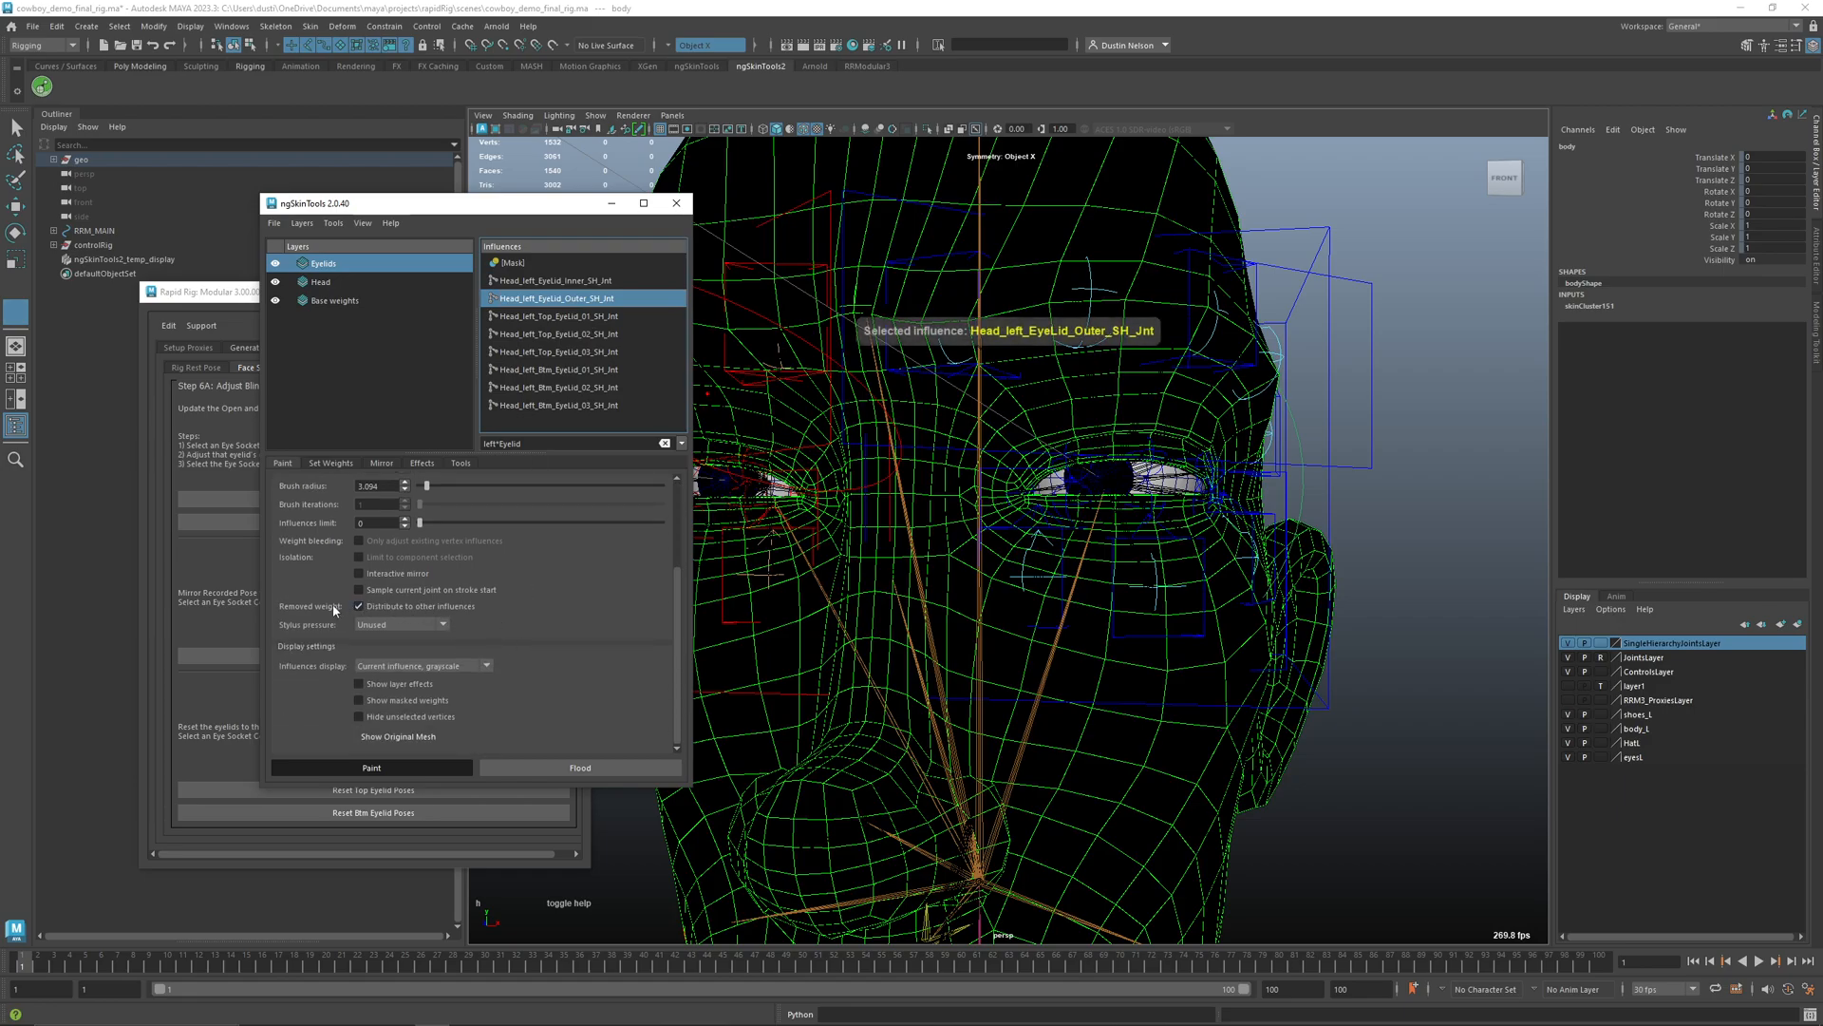
{"action": "mouse_move", "coordinate": [1017, 543]}
{"action": "left_mouse_down", "text": "alt"}
{"action": "mouse_move", "coordinate": [1209, 566]}
{"action": "mouse_move", "coordinate": [1263, 380]}
{"action": "mouse_move", "coordinate": [1216, 753]}
{"action": "mouse_move", "coordinate": [1292, 427]}
{"action": "mouse_move", "coordinate": [1324, 551]}
{"action": "left_mouse_up", "text": "alt"}
{"action": "right_click_drag", "start_coordinate": [1327, 551], "coordinate": [1177, 532], "text": "alt"}
{"action": "left_click_drag", "start_coordinate": [1178, 532], "coordinate": [1158, 494], "text": "alt"}
{"action": "mouse_move", "coordinate": [1159, 475]}
{"action": "left_mouse_down"}
{"action": "mouse_move", "coordinate": [1131, 313]}
{"action": "mouse_move", "coordinate": [1216, 674]}
{"action": "mouse_move", "coordinate": [1233, 638]}
{"action": "mouse_move", "coordinate": [1268, 675]}
{"action": "left_mouse_up"}
{"action": "mouse_move", "coordinate": [1013, 428]}
{"action": "left_mouse_down", "text": "shift"}
{"action": "mouse_move", "coordinate": [1017, 395]}
{"action": "mouse_move", "coordinate": [1015, 543]}
{"action": "left_mouse_up", "text": "shift"}
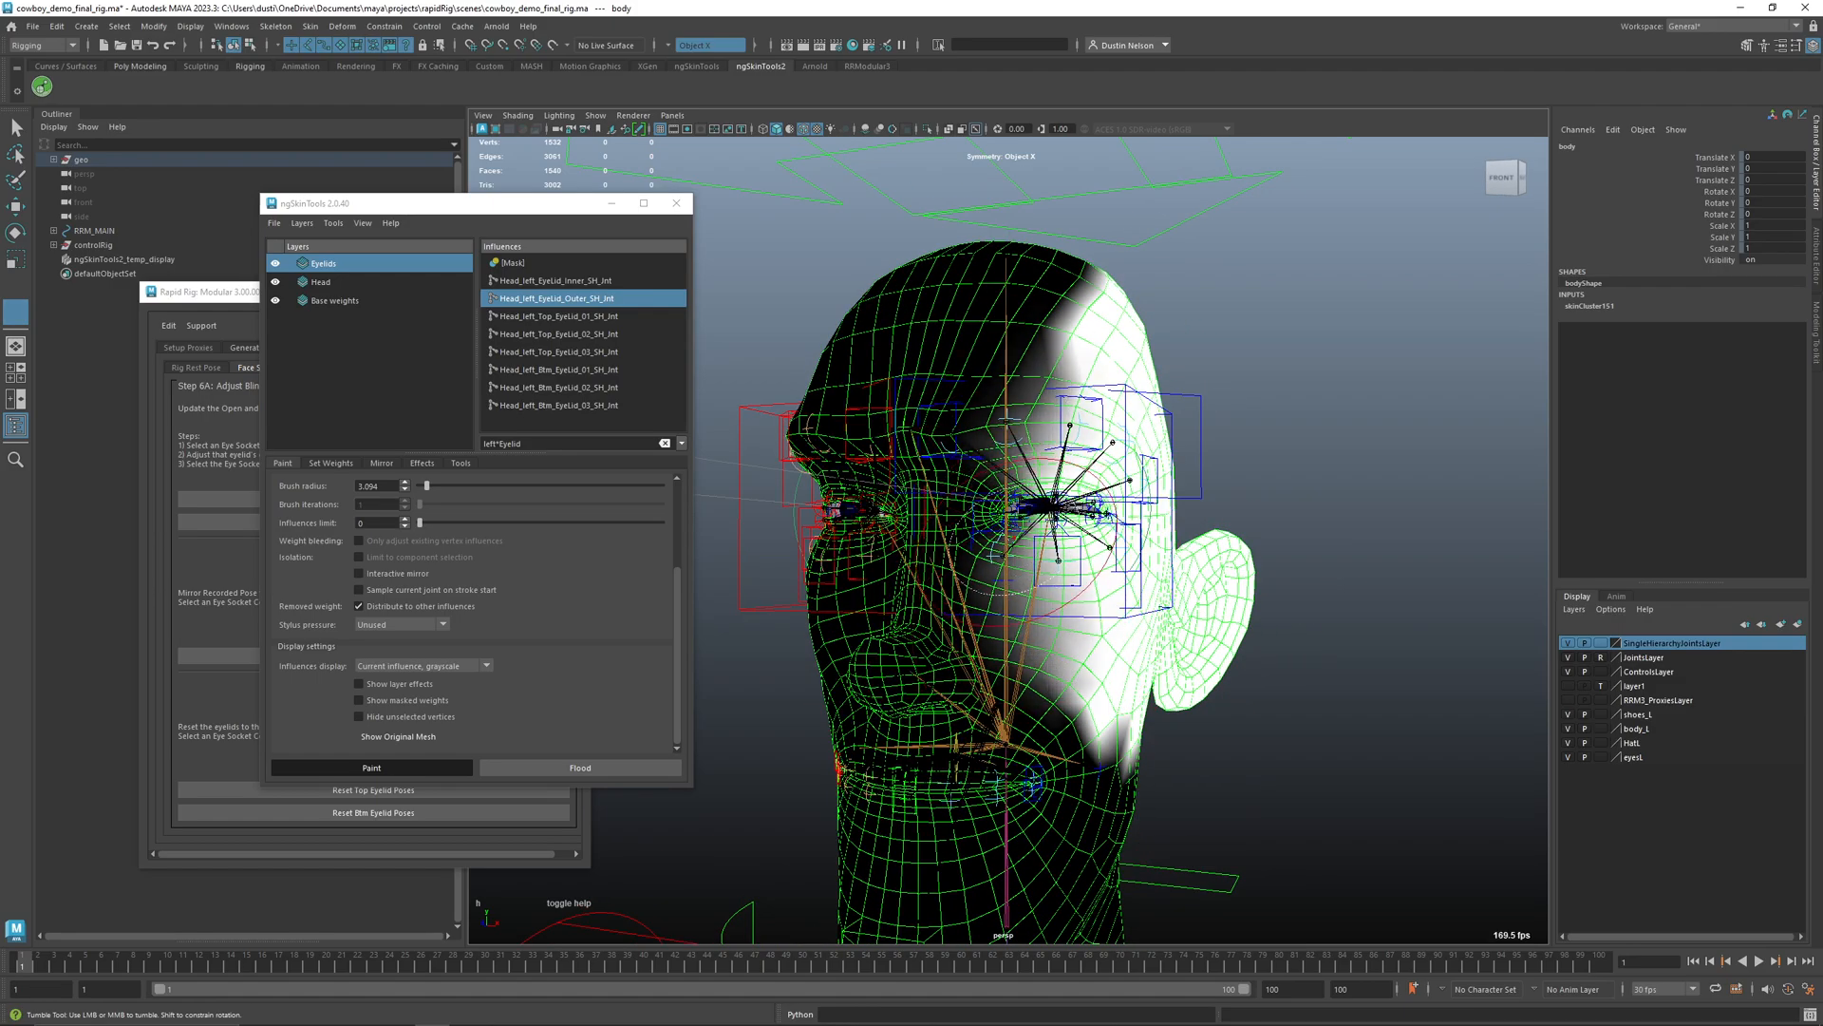
- Examine how the left outer and inner eyelid joint weights blend around the eye from several angles
{"action": "right_click_drag", "start_coordinate": [1073, 541], "coordinate": [1106, 564], "text": "alt"}
{"action": "left_click_drag", "start_coordinate": [1107, 563], "coordinate": [1128, 570], "text": "alt"}
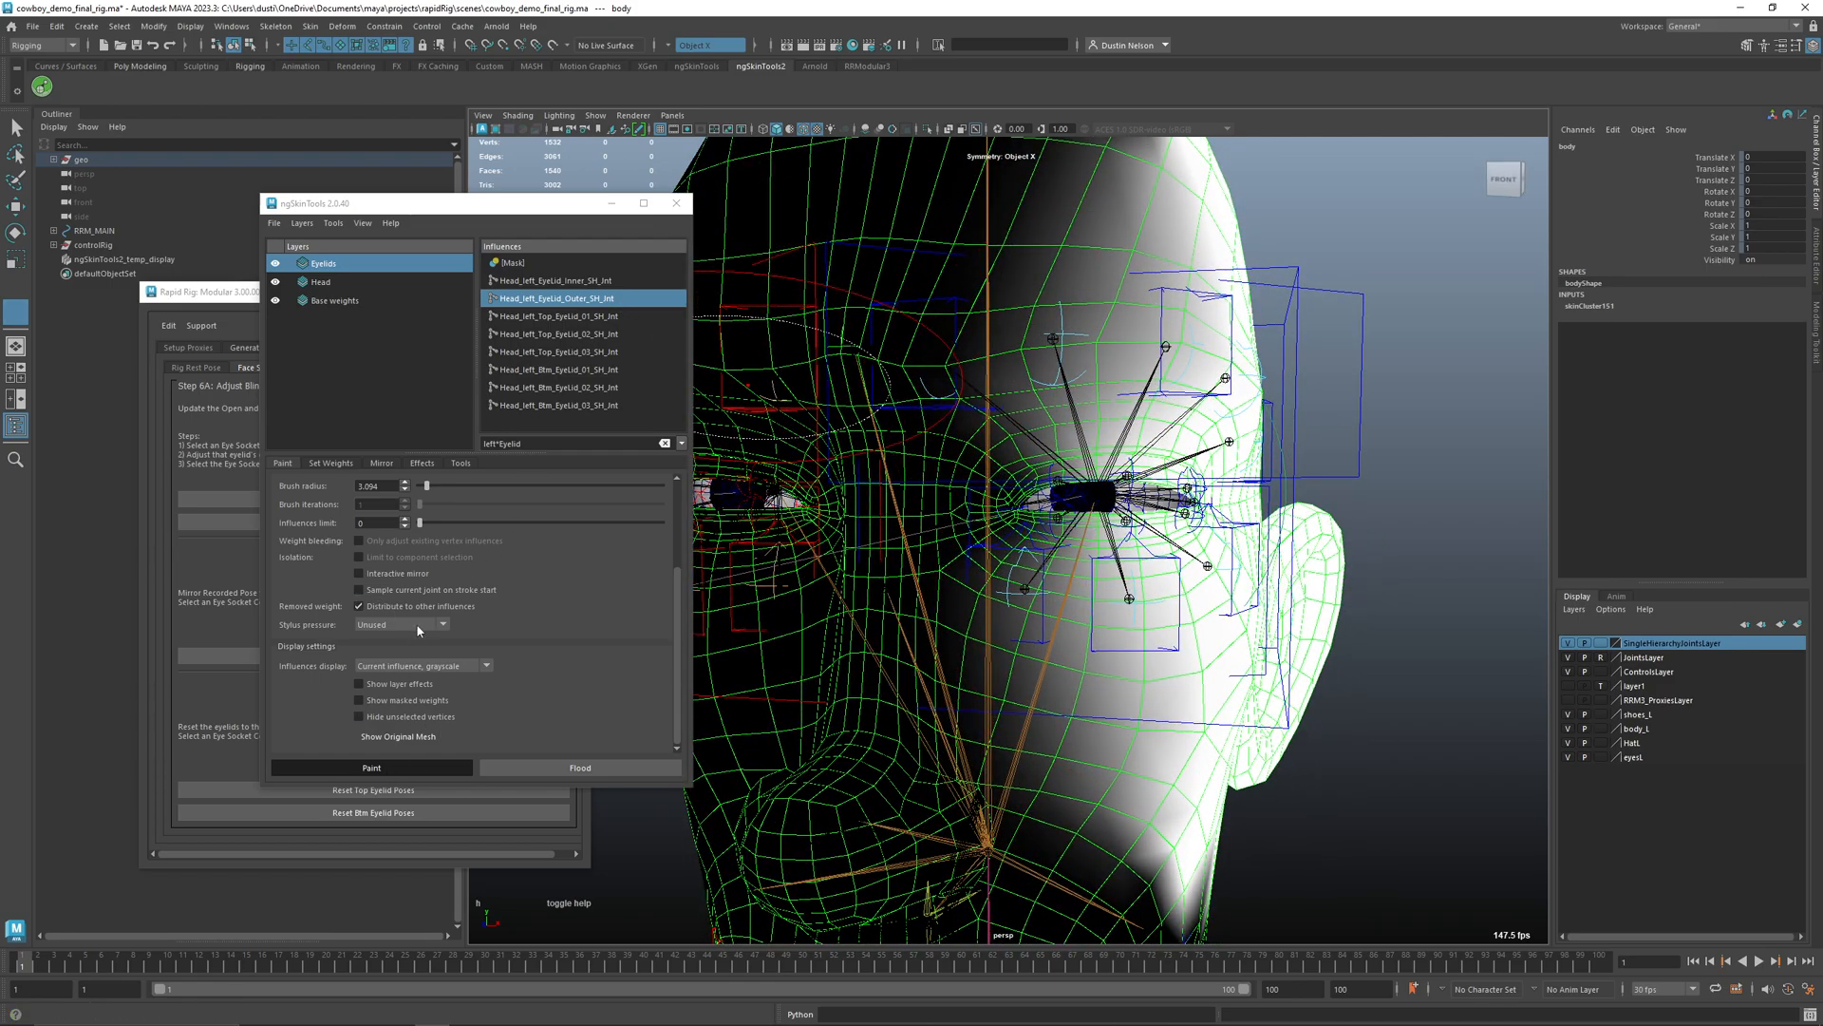
{"action": "left_click", "coordinate": [613, 282]}
{"action": "left_click_drag", "start_coordinate": [1064, 342], "coordinate": [1130, 474], "text": "alt"}
{"action": "right_click_drag", "start_coordinate": [1130, 474], "coordinate": [1195, 578], "text": "alt"}
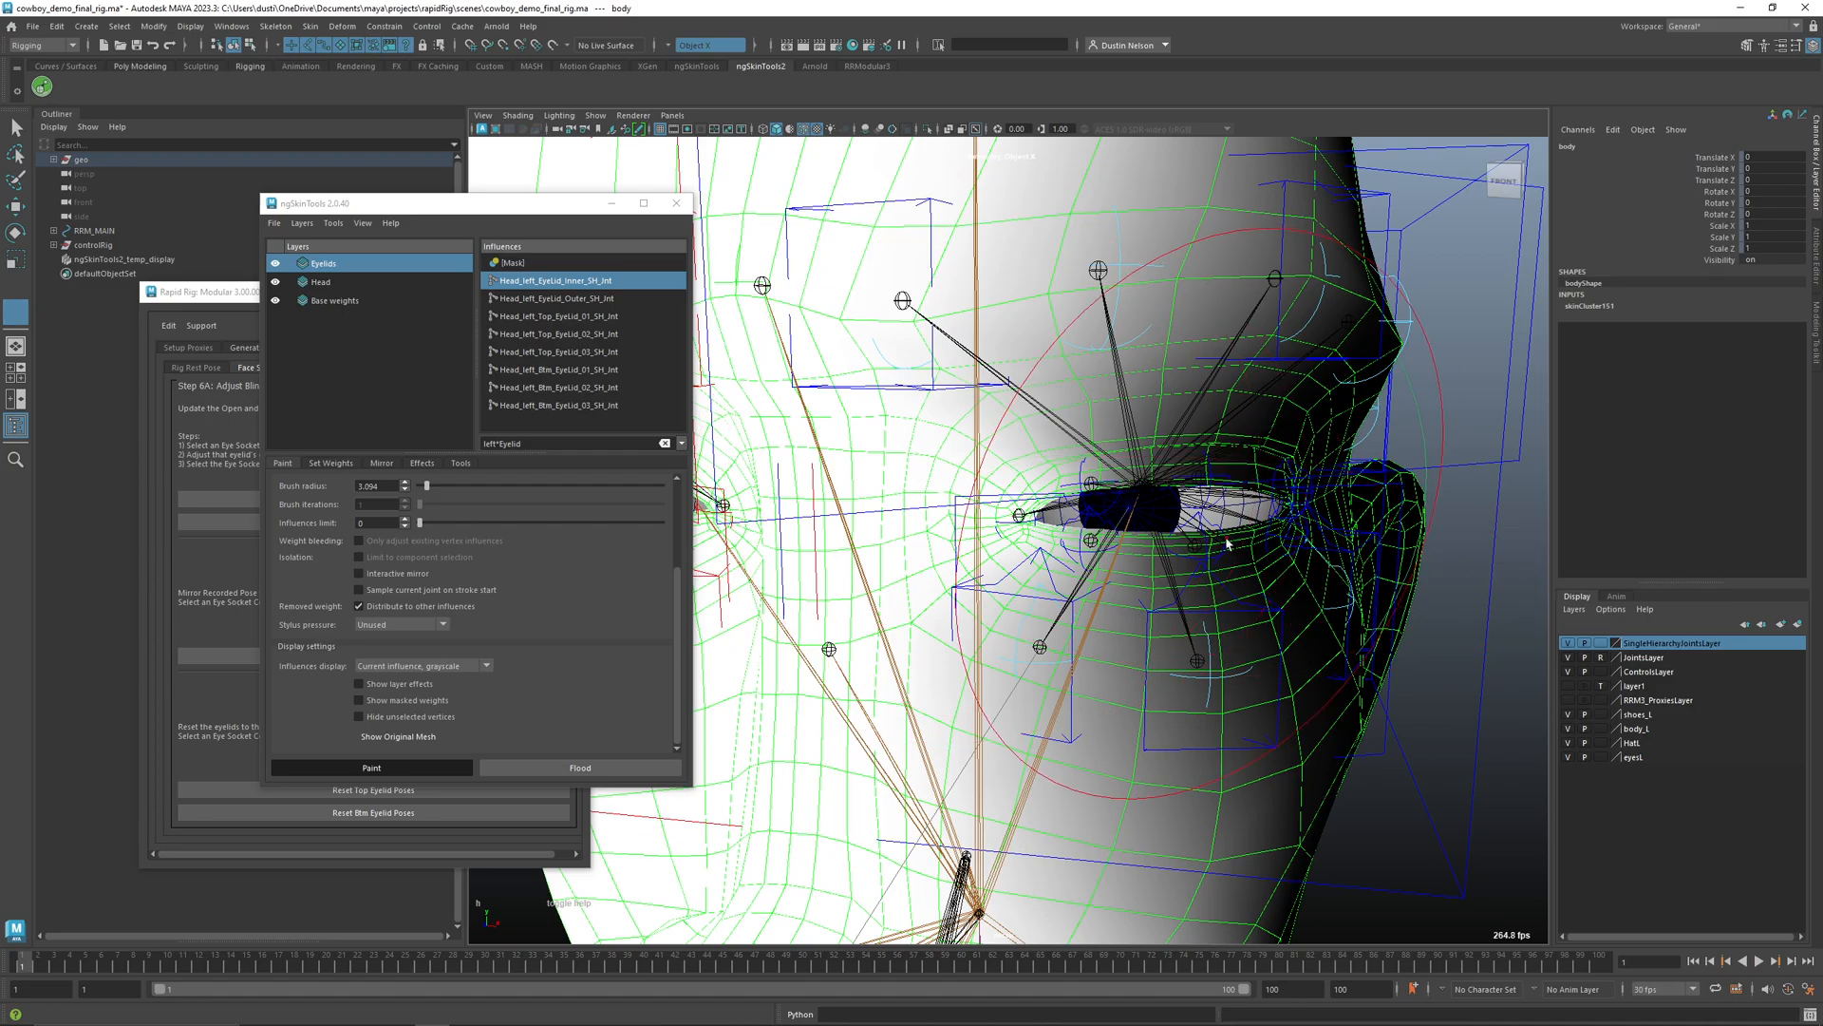
{"action": "left_click_drag", "start_coordinate": [1042, 530], "coordinate": [1205, 518], "text": "alt"}
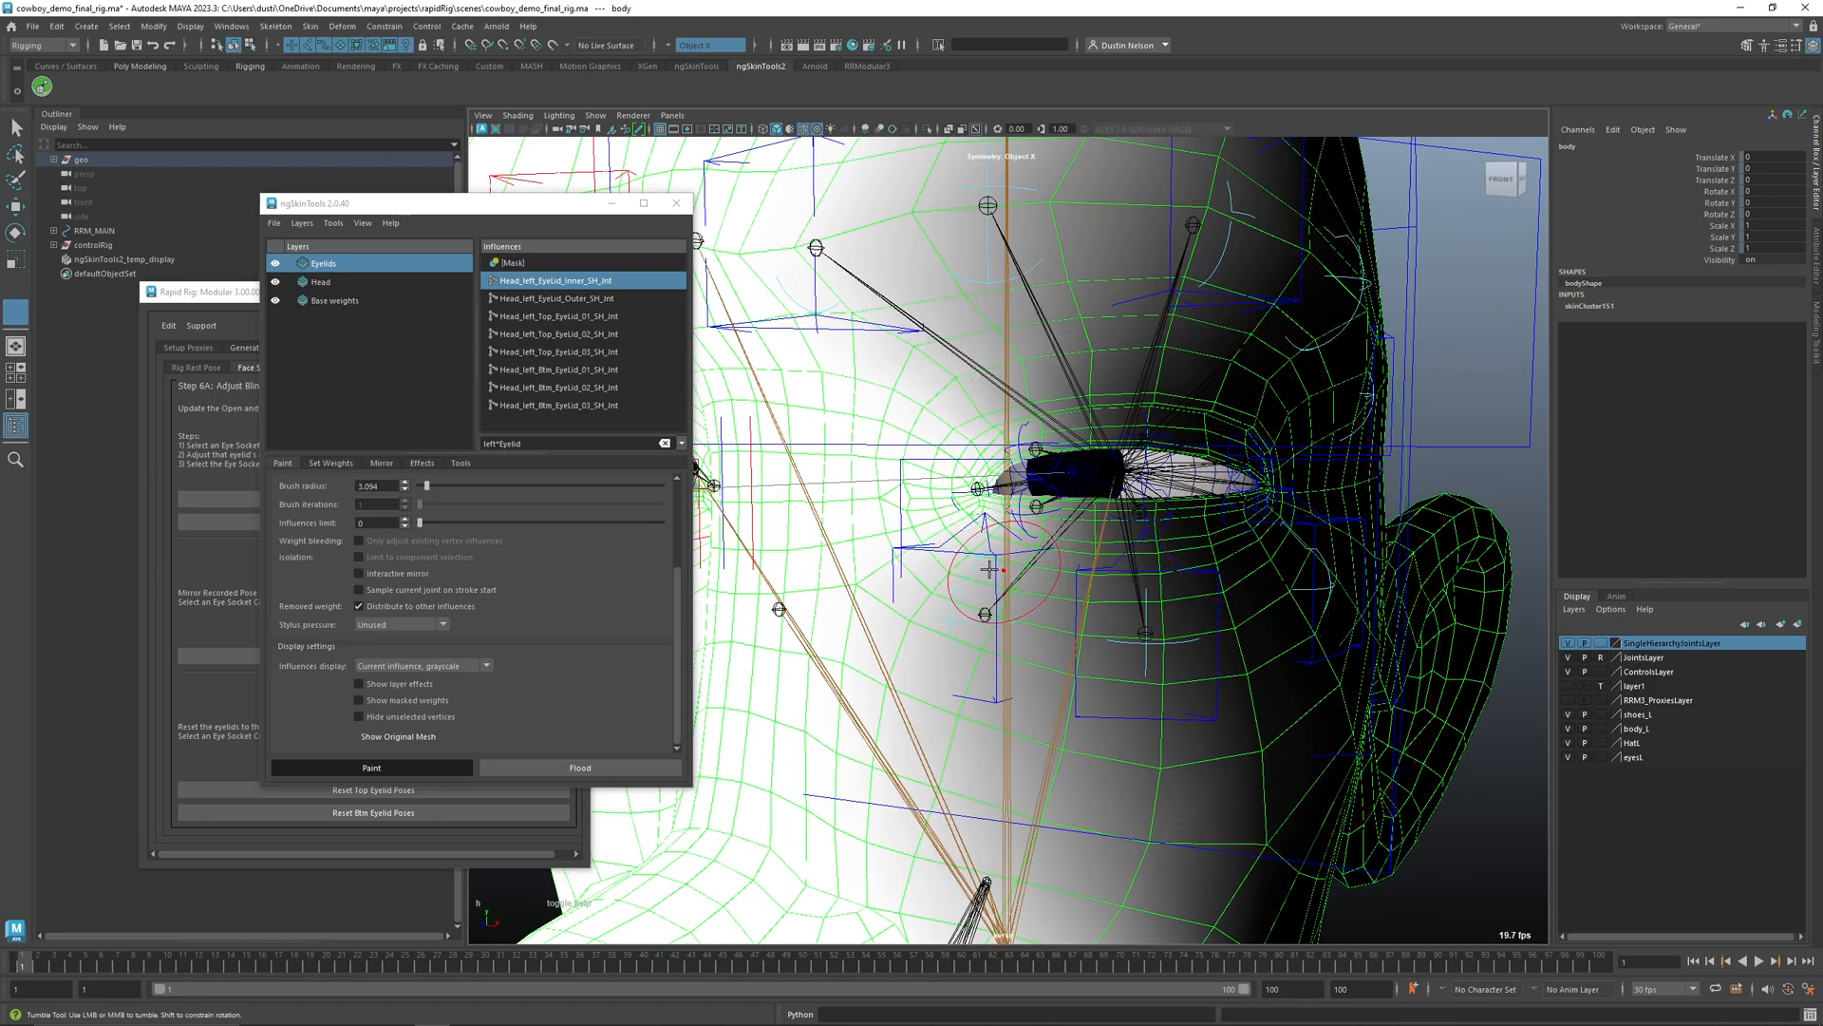
{"action": "scroll", "coordinate": [946, 596], "scroll_direction": "up", "scroll_amount": 3}
{"action": "left_click_drag", "start_coordinate": [947, 596], "coordinate": [1011, 584], "text": "alt"}
- Choose the Head_left_Top_EyeLid_01_SH_Jnt influence, then move to frame 3 and hide ControlsLayer to expose the left eyelid joints
{"action": "left_click", "coordinate": [575, 320]}
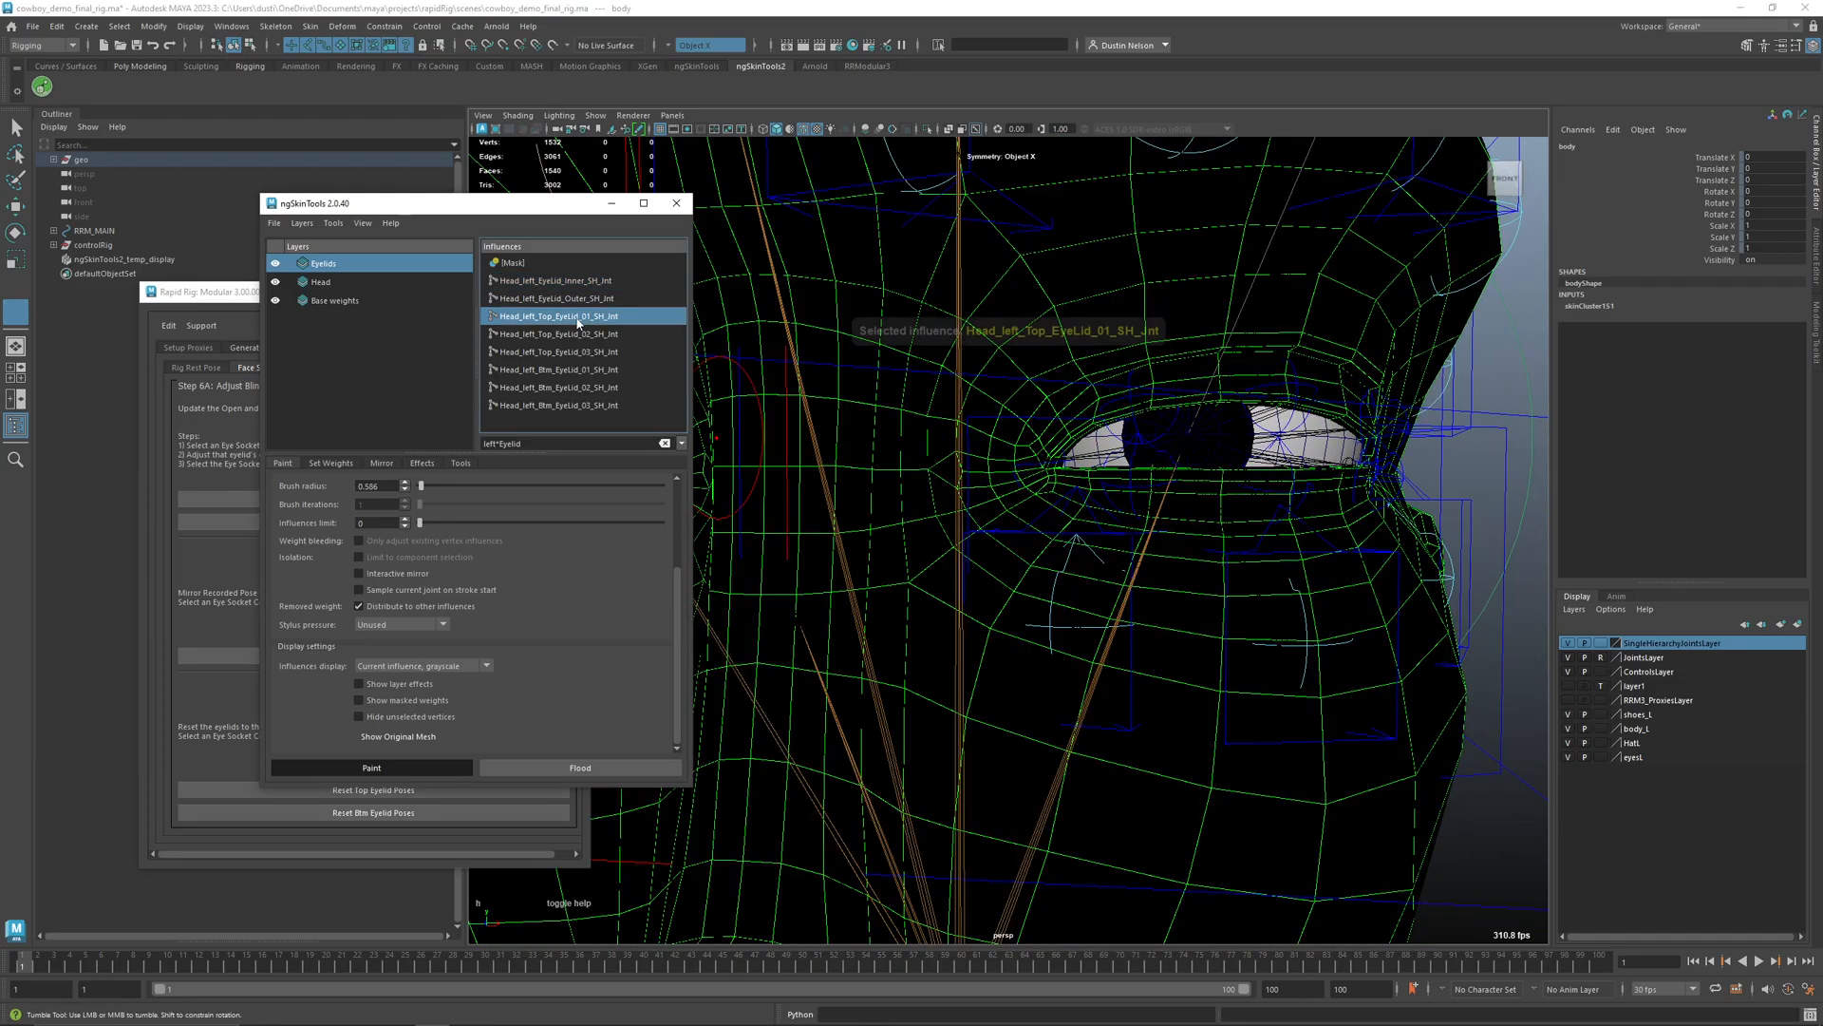
{"action": "middle_click_drag", "start_coordinate": [1101, 475], "coordinate": [967, 552], "text": "alt"}
{"action": "left_click_drag", "start_coordinate": [967, 552], "coordinate": [966, 531], "text": "alt"}
{"action": "right_click_drag", "start_coordinate": [966, 532], "coordinate": [1025, 577], "text": "alt"}
{"action": "middle_click_drag", "start_coordinate": [1025, 578], "coordinate": [1072, 684], "text": "alt"}
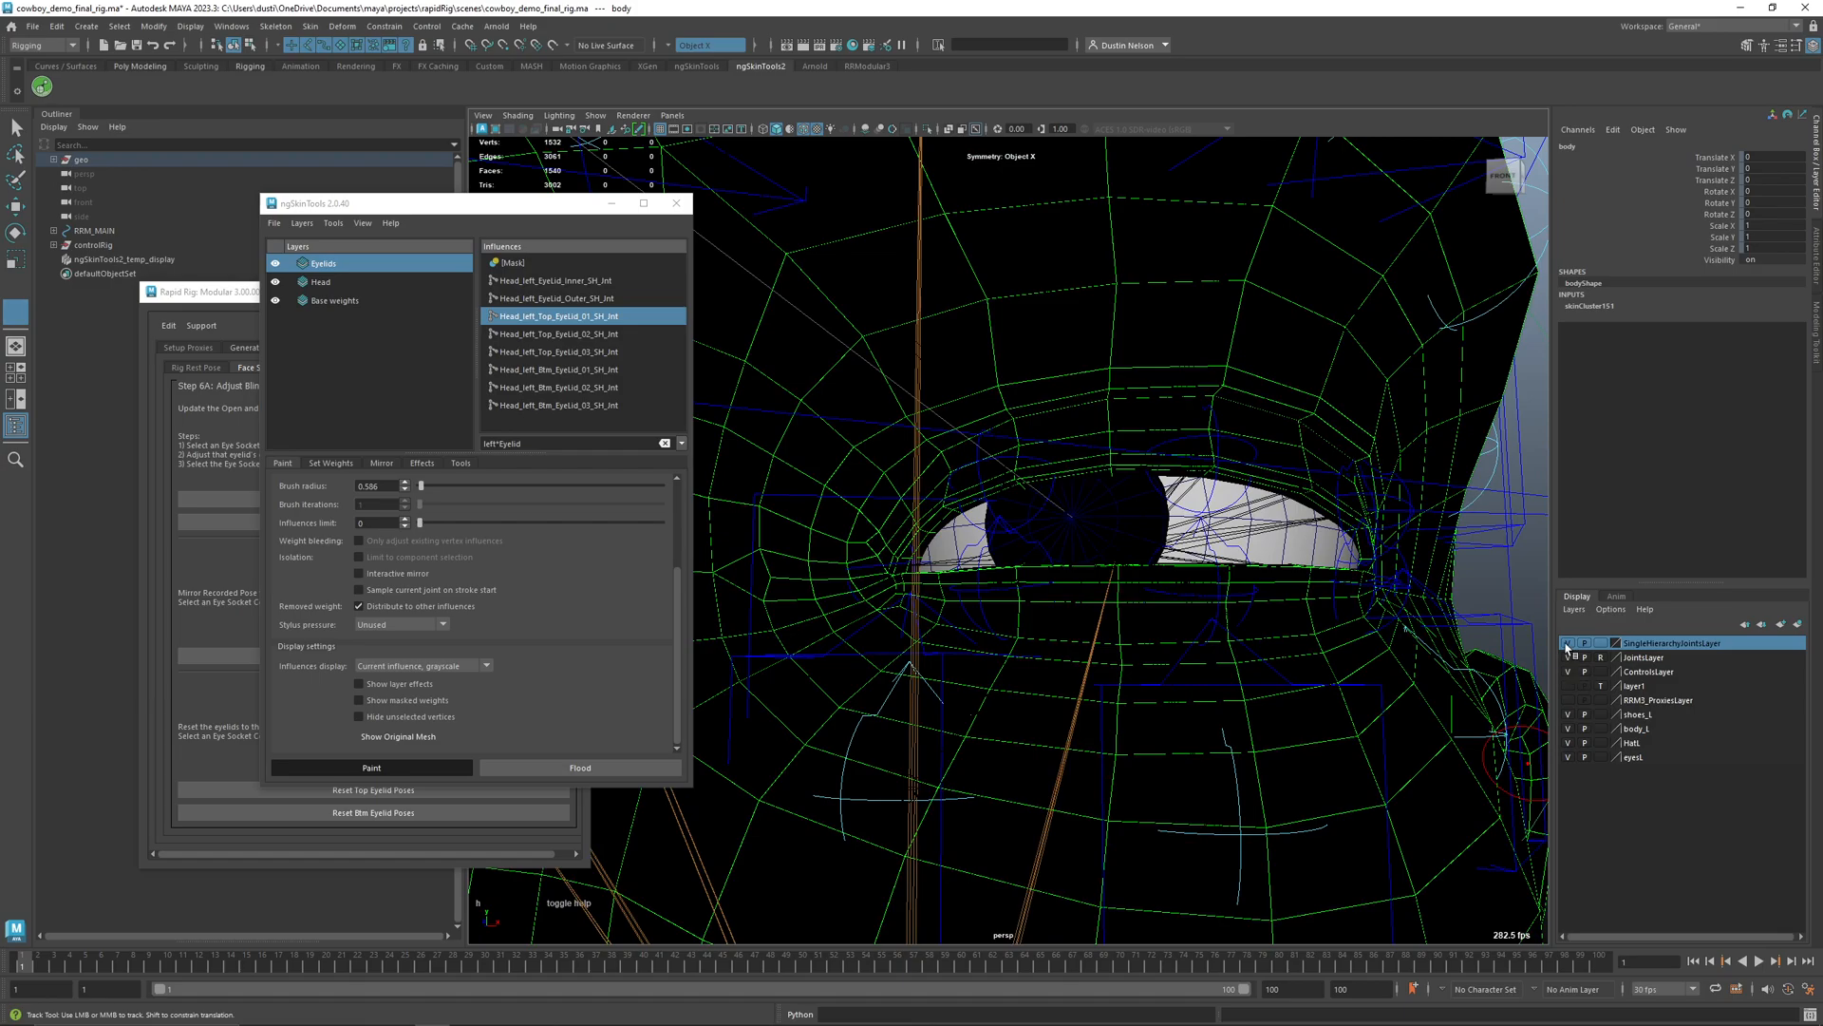
{"action": "left_click_drag", "start_coordinate": [1102, 596], "coordinate": [1099, 598], "text": "alt"}
{"action": "right_click_drag", "start_coordinate": [1099, 598], "coordinate": [1076, 617], "text": "alt"}
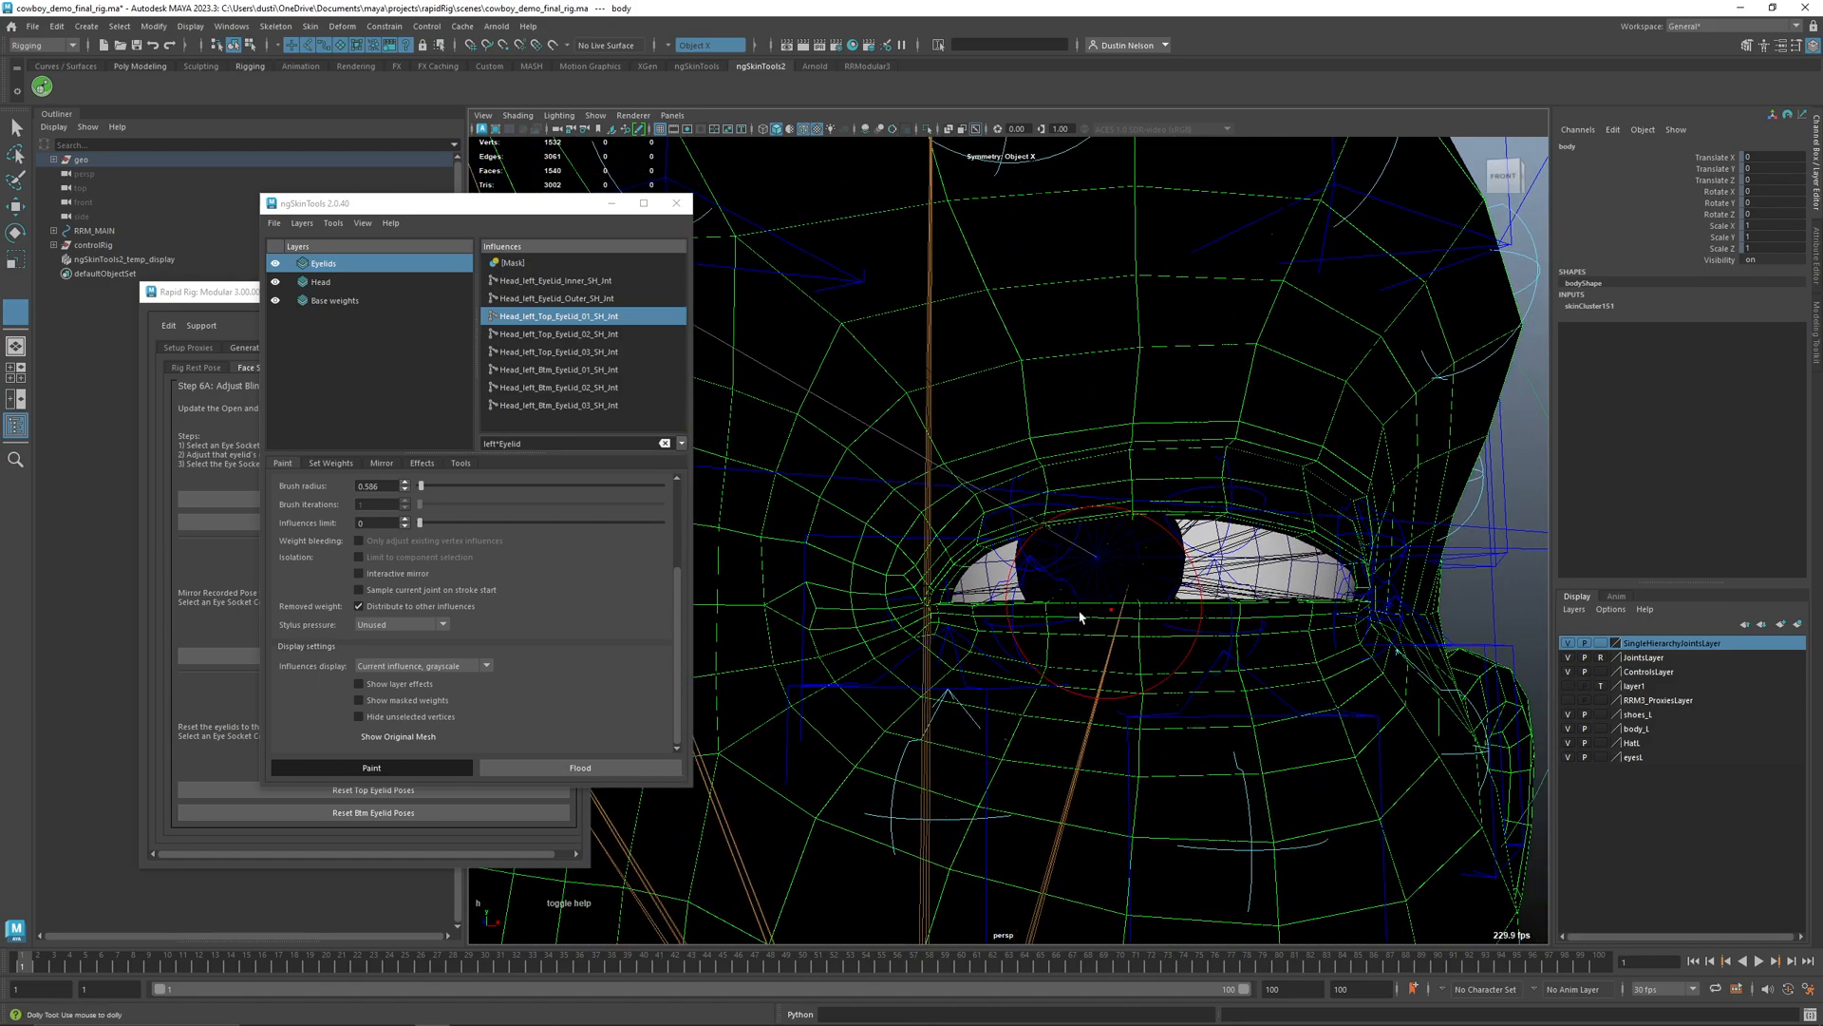
{"action": "left_click_drag", "start_coordinate": [45, 967], "coordinate": [53, 969]}
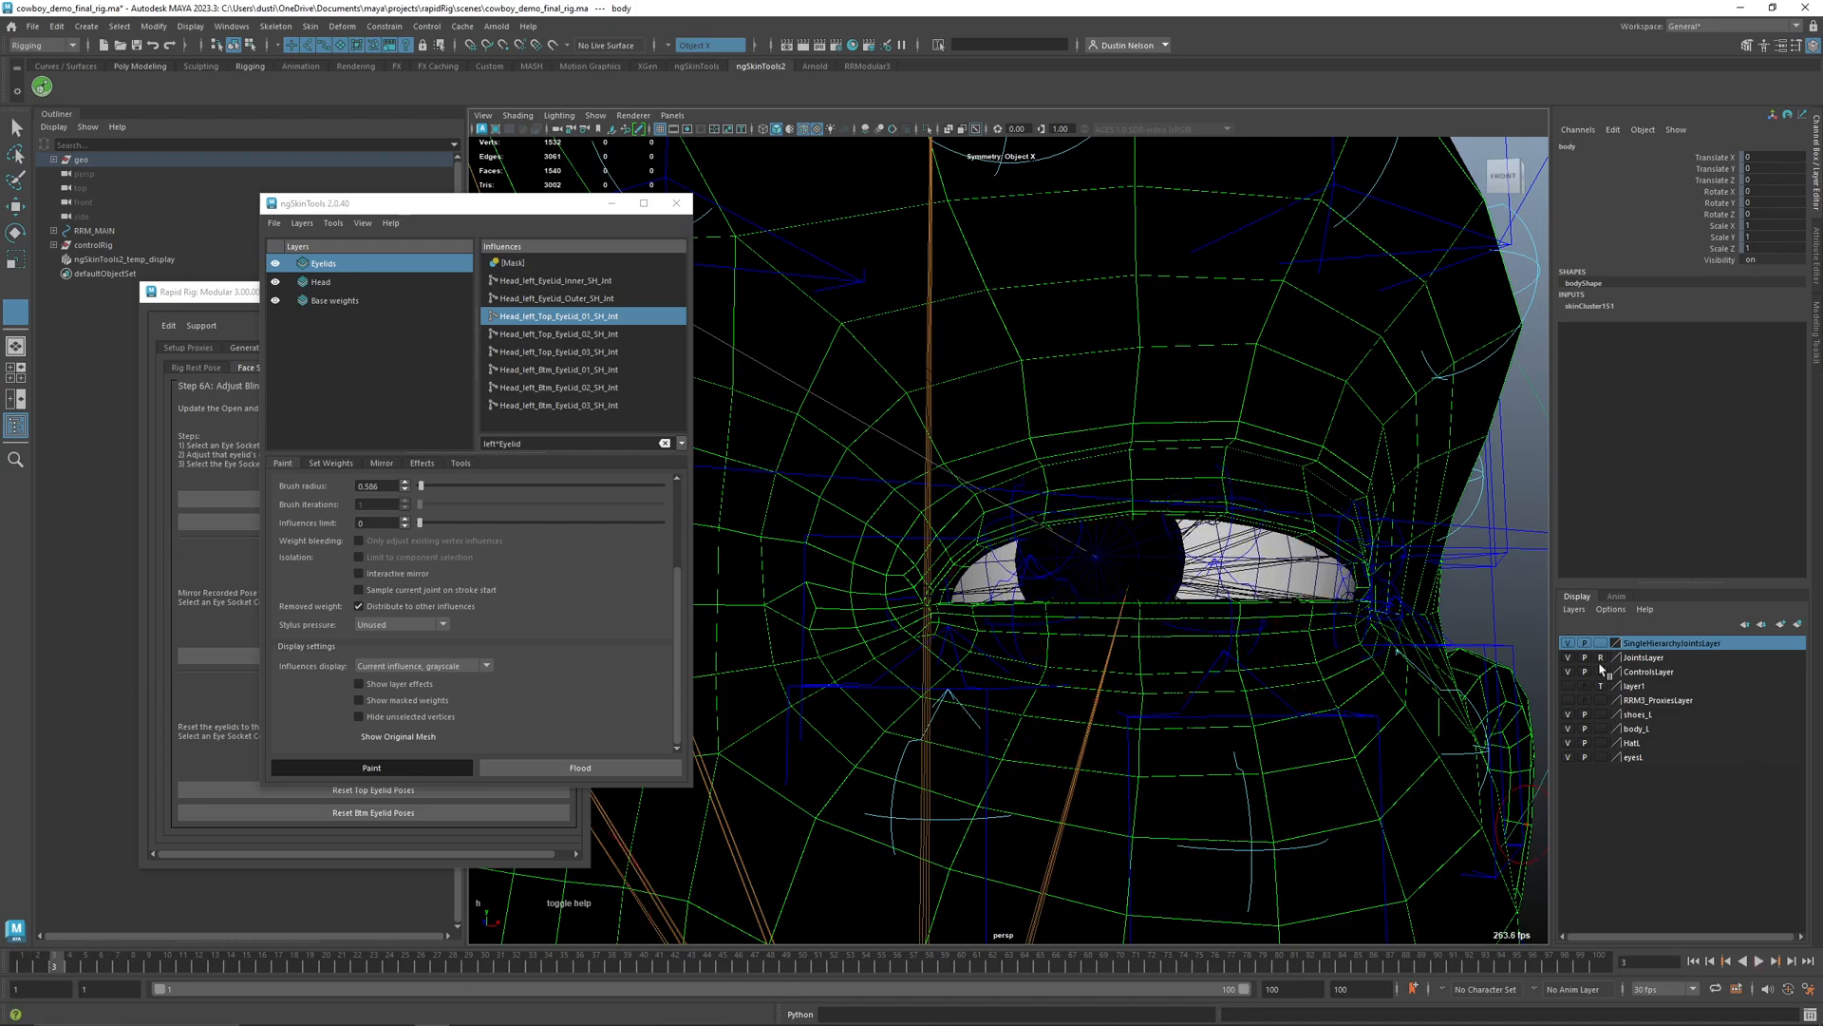
{"action": "left_click", "coordinate": [1570, 673]}
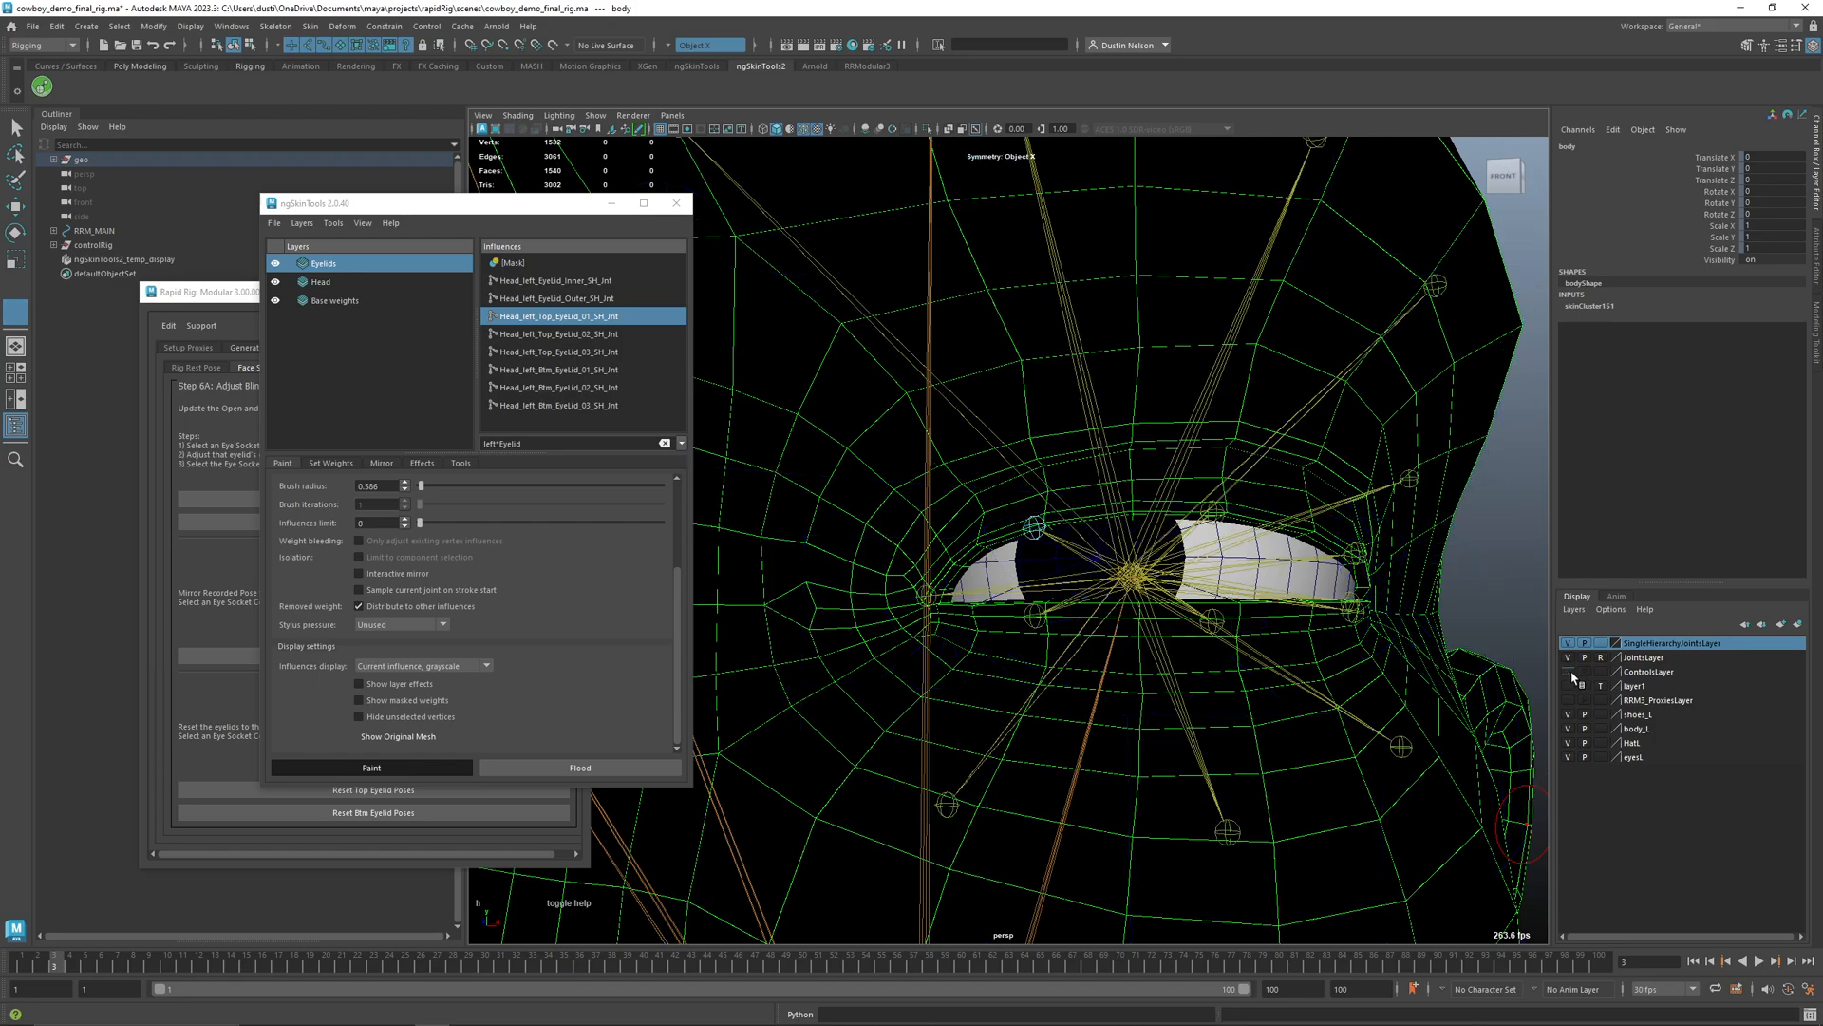
- Paint Head_left_Top_EyeLid_01_SH_Jnt weight onto the inner part of the upper eyelid with a brush radius of about 0.5
{"action": "right_click_drag", "start_coordinate": [1078, 620], "coordinate": [1014, 562], "text": "alt"}
{"action": "left_click_drag", "start_coordinate": [996, 555], "coordinate": [1105, 533], "text": "alt"}
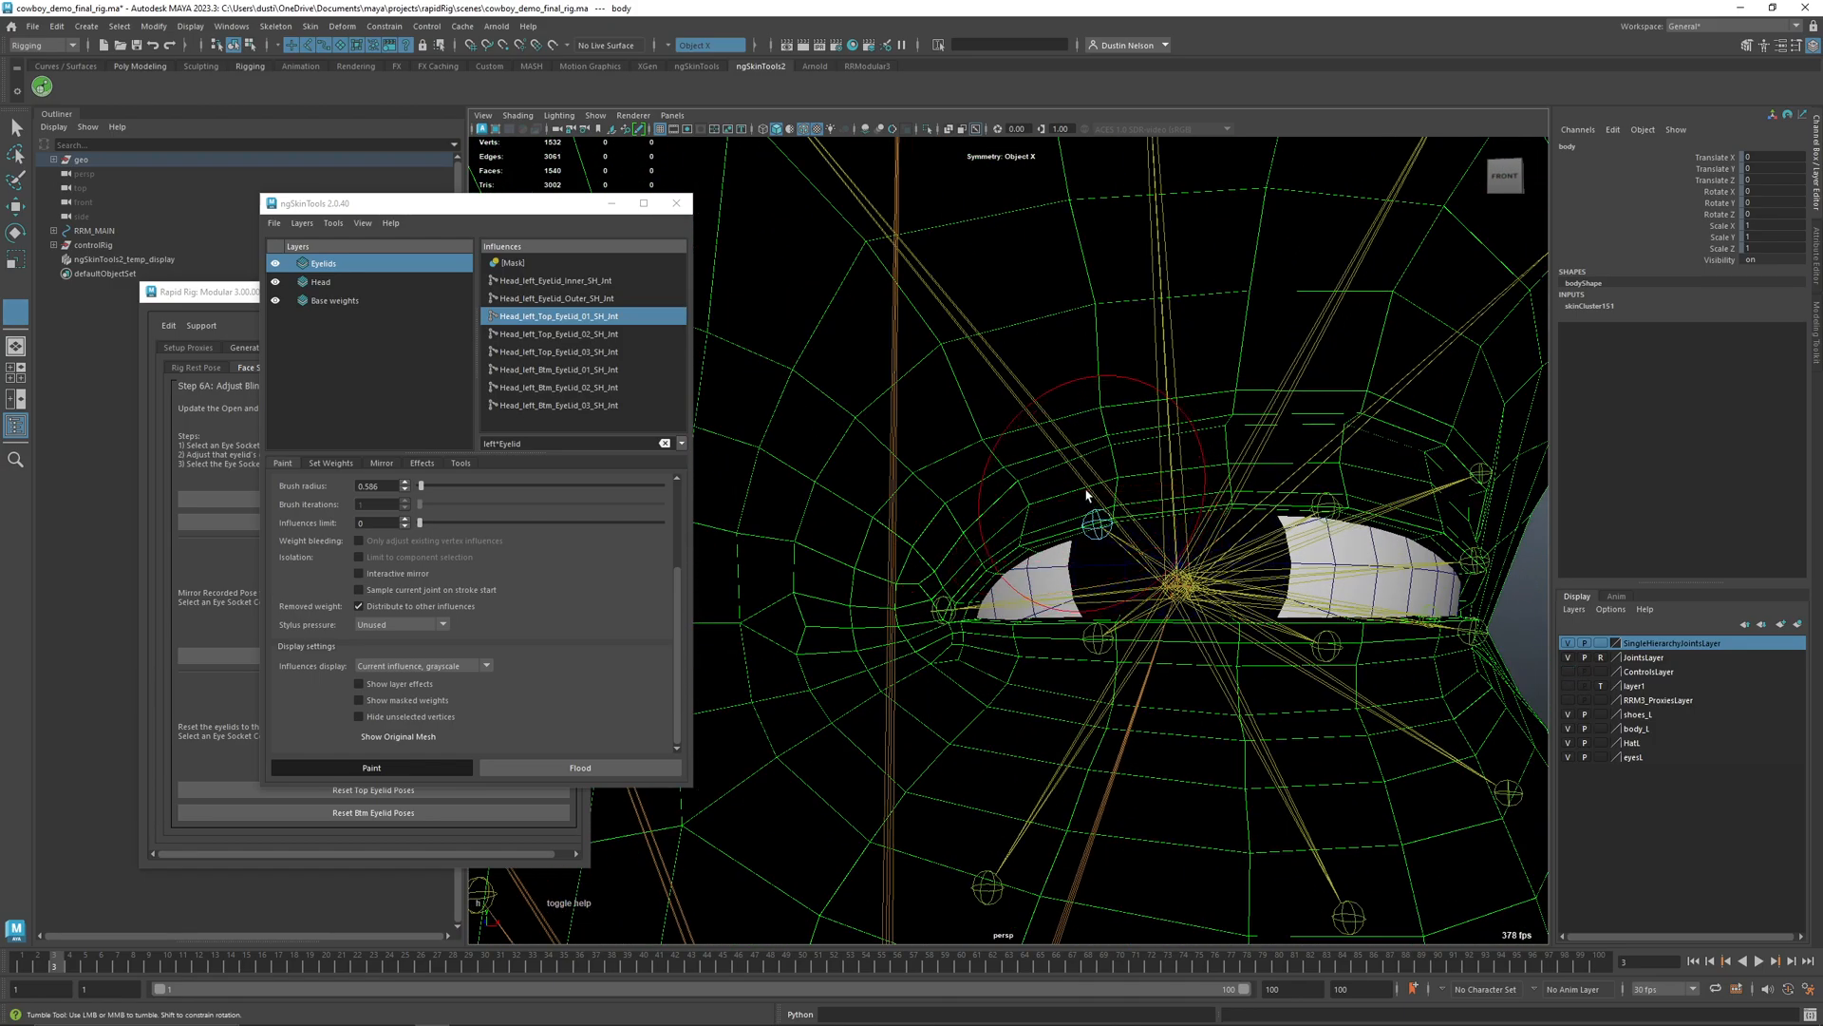
{"action": "mouse_move", "coordinate": [1105, 461]}
{"action": "left_mouse_down"}
{"action": "mouse_move", "coordinate": [1096, 502]}
{"action": "mouse_move", "coordinate": [1060, 445]}
{"action": "mouse_move", "coordinate": [1087, 516]}
{"action": "mouse_move", "coordinate": [1090, 488]}
{"action": "left_mouse_up"}
{"action": "middle_click_drag", "start_coordinate": [1117, 505], "coordinate": [1084, 503], "text": "alt"}
{"action": "left_click_drag", "start_coordinate": [993, 501], "coordinate": [1001, 507], "text": "alt"}
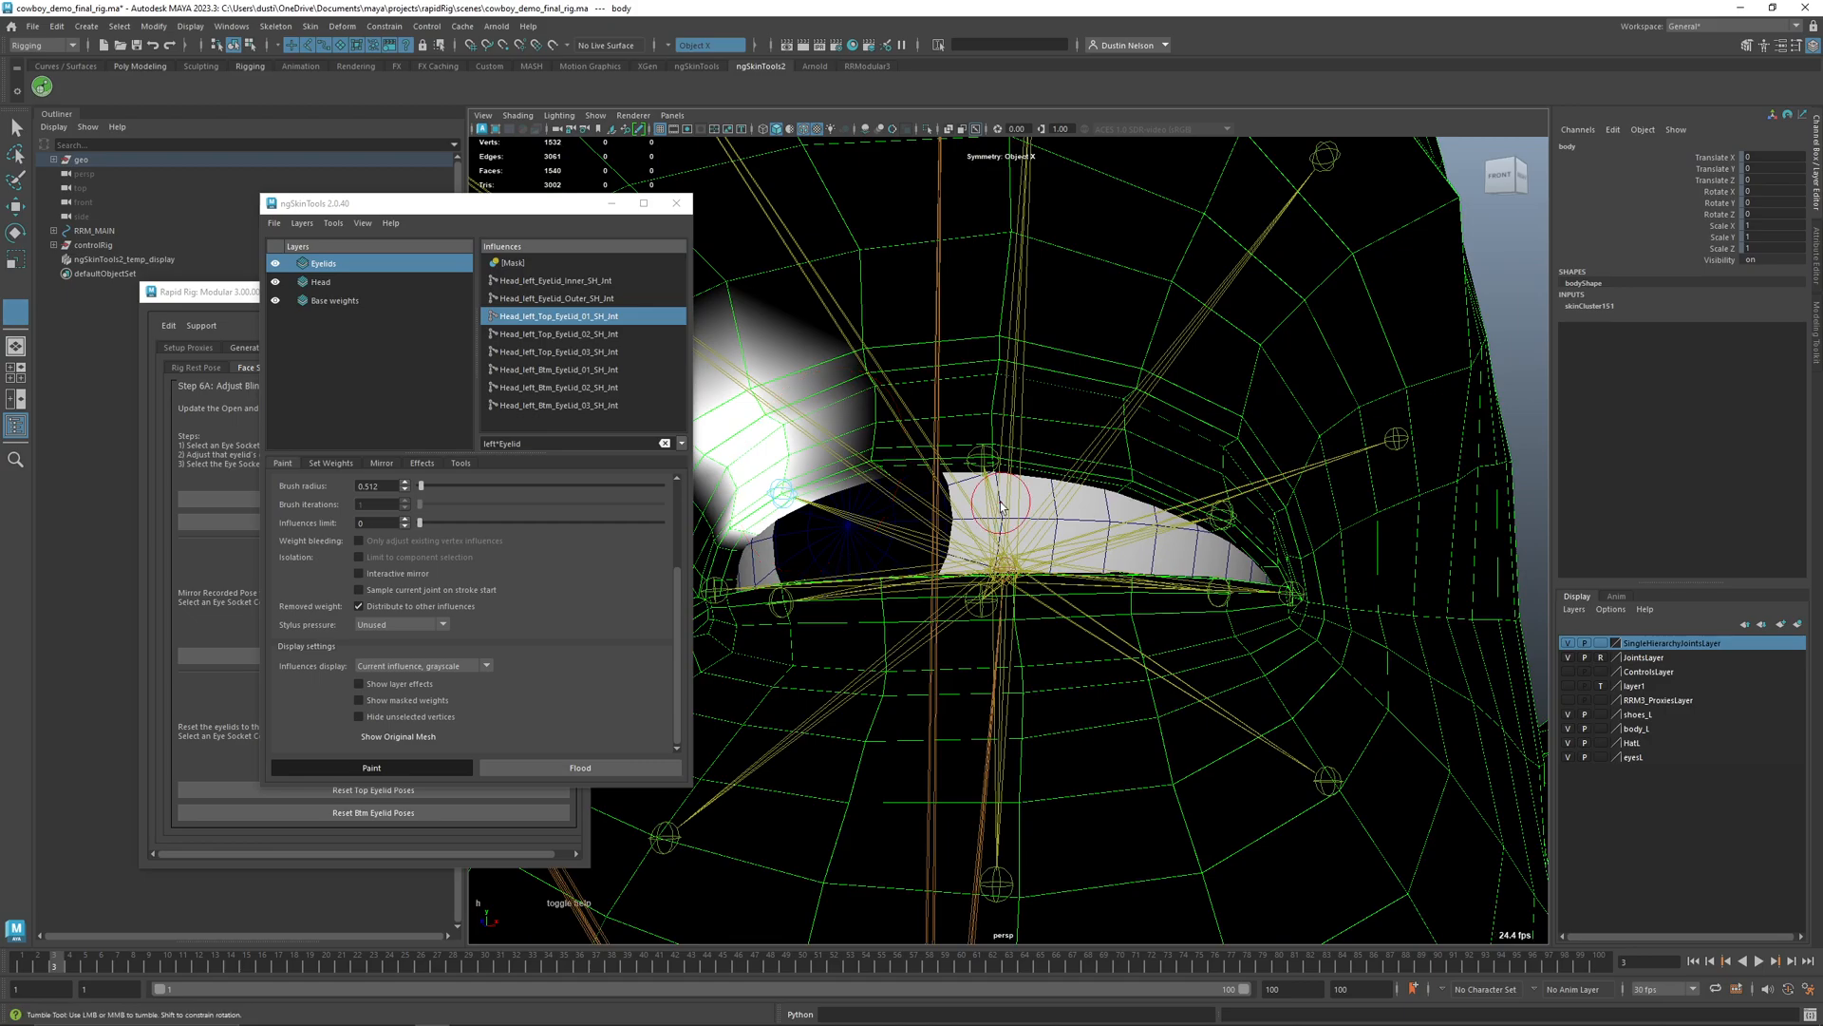
- Paint Head_left_Top_EyeLid_02_SH_Jnt over the middle of the upper lid and Head_left_Top_EyeLid_03_SH_Jnt over its outer part
{"action": "left_click", "coordinate": [605, 335]}
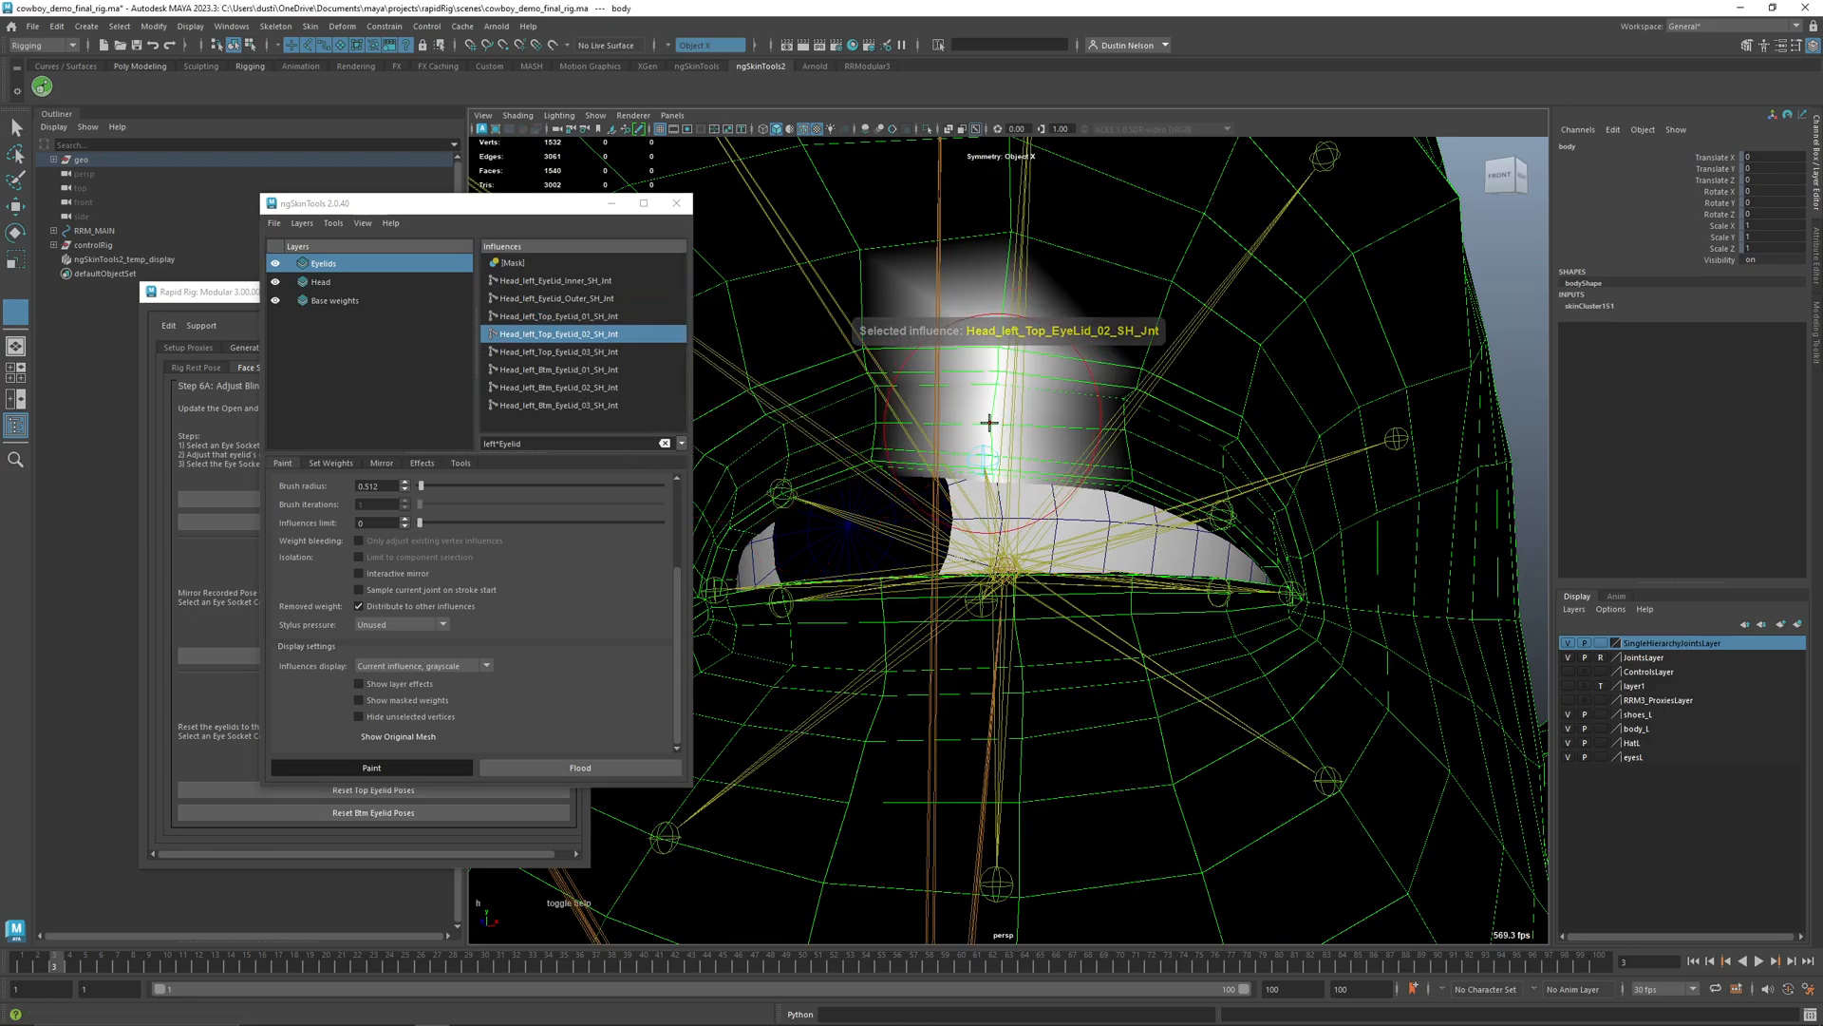
{"action": "mouse_move", "coordinate": [986, 462]}
{"action": "left_mouse_down"}
{"action": "mouse_move", "coordinate": [902, 399]}
{"action": "mouse_move", "coordinate": [948, 362]}
{"action": "mouse_move", "coordinate": [1049, 404]}
{"action": "mouse_move", "coordinate": [992, 473]}
{"action": "left_mouse_up"}
{"action": "left_click", "coordinate": [597, 351]}
{"action": "left_click", "coordinate": [597, 352]}
{"action": "mouse_move", "coordinate": [1286, 481]}
{"action": "left_mouse_down"}
{"action": "mouse_move", "coordinate": [1147, 513]}
{"action": "mouse_move", "coordinate": [1177, 480]}
{"action": "mouse_move", "coordinate": [1222, 488]}
{"action": "mouse_move", "coordinate": [1205, 505]}
{"action": "mouse_move", "coordinate": [1234, 521]}
{"action": "mouse_move", "coordinate": [1205, 549]}
{"action": "mouse_move", "coordinate": [1077, 475]}
{"action": "mouse_move", "coordinate": [869, 451]}
{"action": "mouse_move", "coordinate": [878, 479]}
{"action": "mouse_move", "coordinate": [803, 460]}
{"action": "left_mouse_up"}
{"action": "middle_click_drag", "start_coordinate": [803, 460], "coordinate": [1059, 427], "text": "alt"}
- Smooth the Head_left_Top_EyeLid_02_SH_Jnt weights toward the inner side of the upper eyelid
{"action": "left_click", "coordinate": [616, 336]}
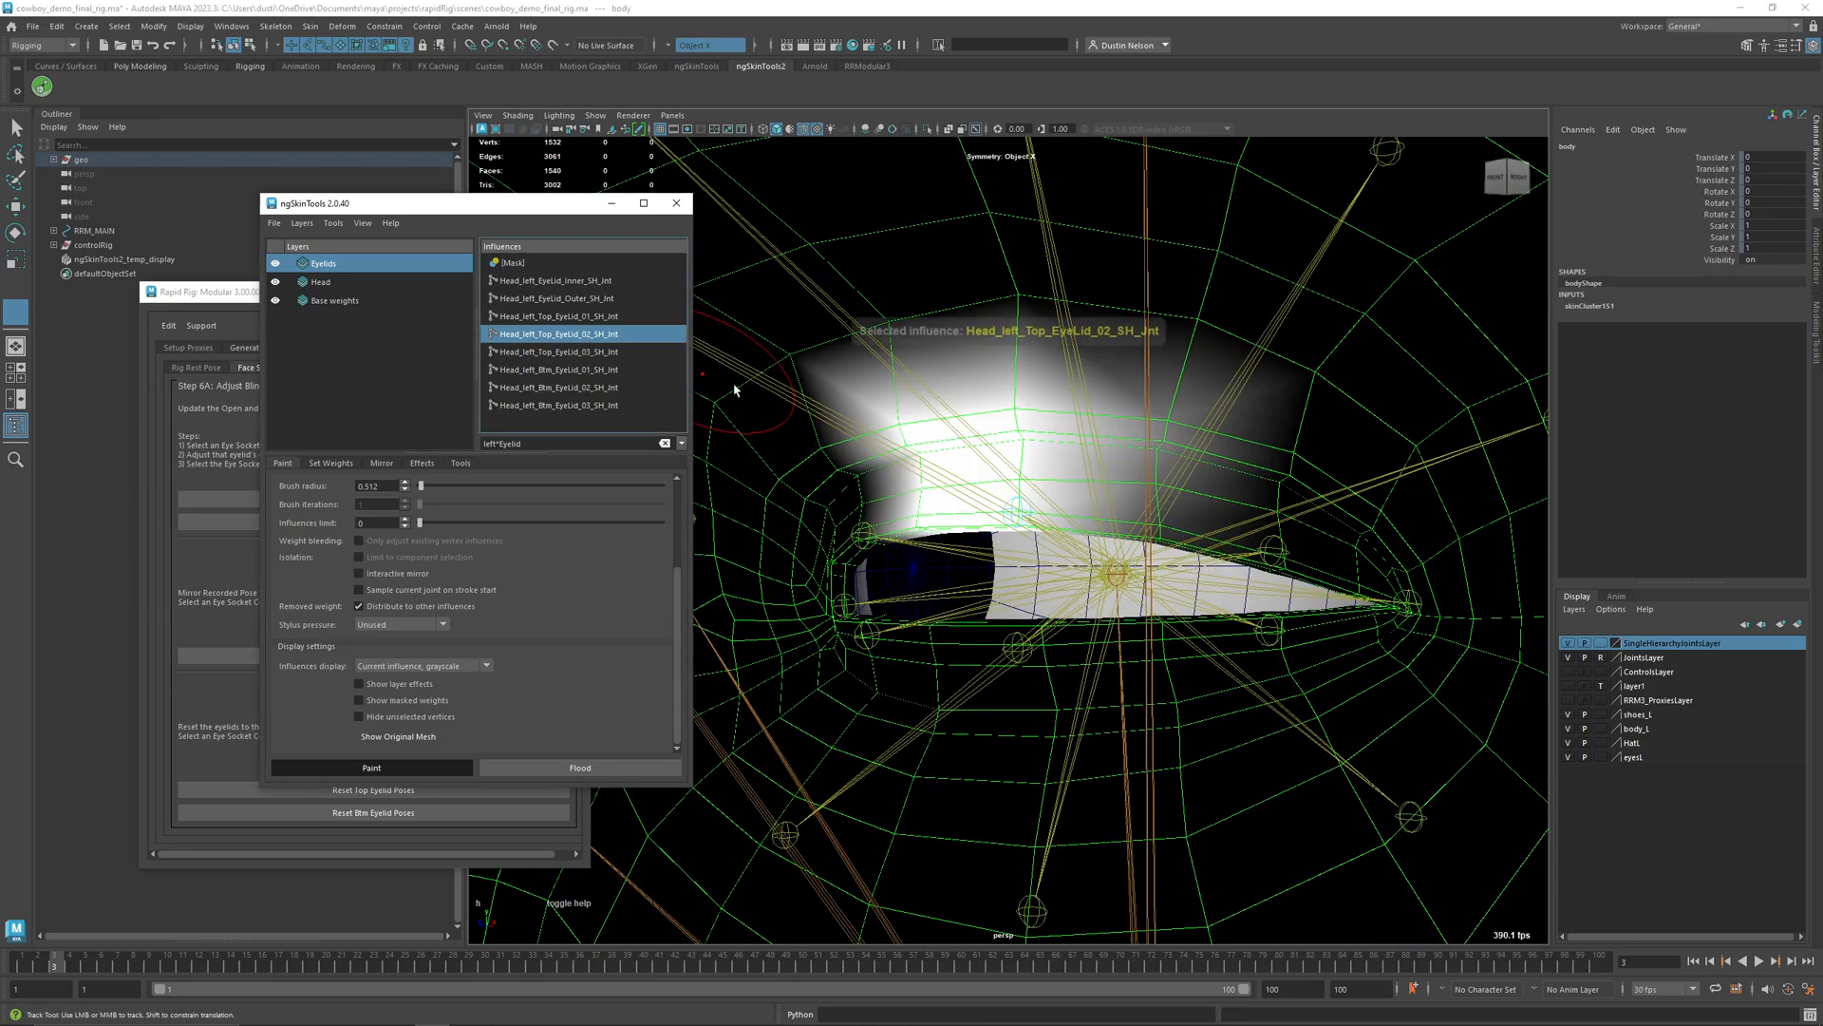
{"action": "mouse_move", "coordinate": [941, 463]}
{"action": "left_mouse_down", "text": "shift"}
{"action": "mouse_move", "coordinate": [836, 489]}
{"action": "mouse_move", "coordinate": [902, 489]}
{"action": "left_mouse_up", "text": "shift"}
{"action": "left_click_drag", "start_coordinate": [799, 466], "coordinate": [859, 445], "text": "alt"}
- Build up Head_left_Top_EyeLid_01_SH_Jnt weight along the inner upper lid using the Add brush at intensity about 0.04
{"action": "left_click", "coordinate": [579, 316]}
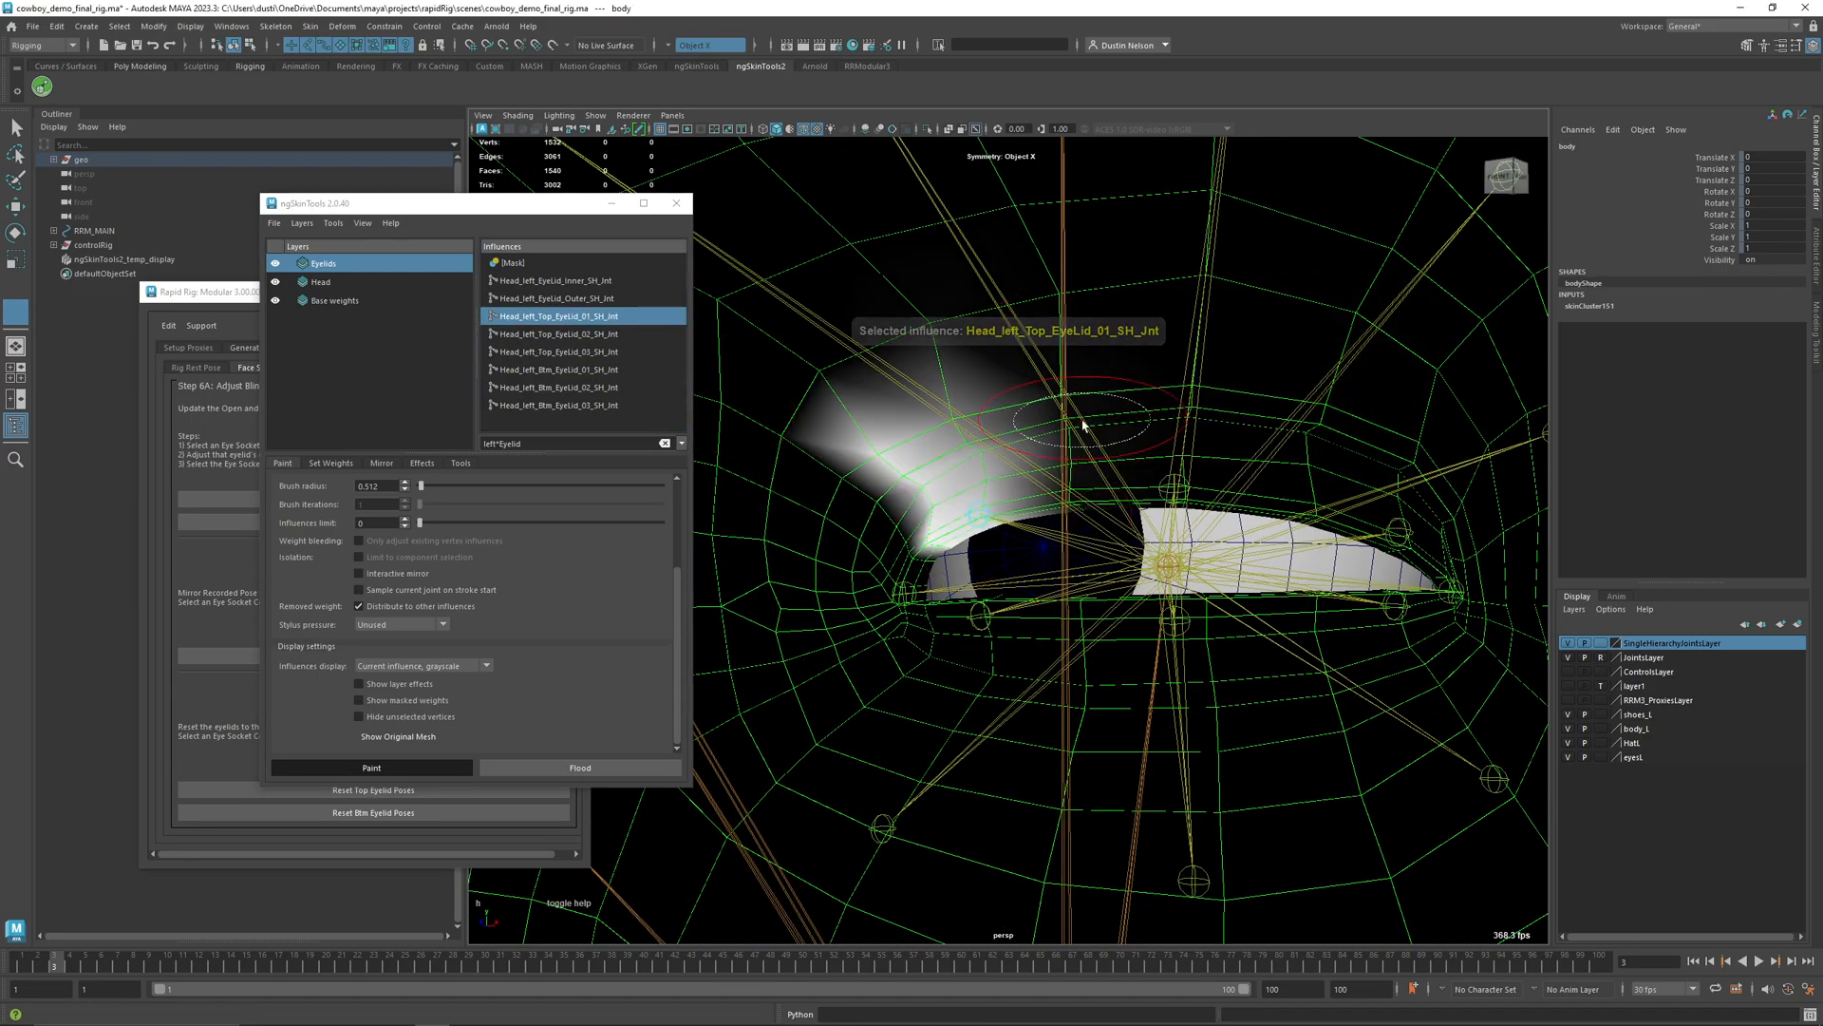
{"action": "scroll", "coordinate": [562, 696], "scroll_direction": "up", "scroll_amount": 3}
{"action": "left_click", "coordinate": [408, 523]}
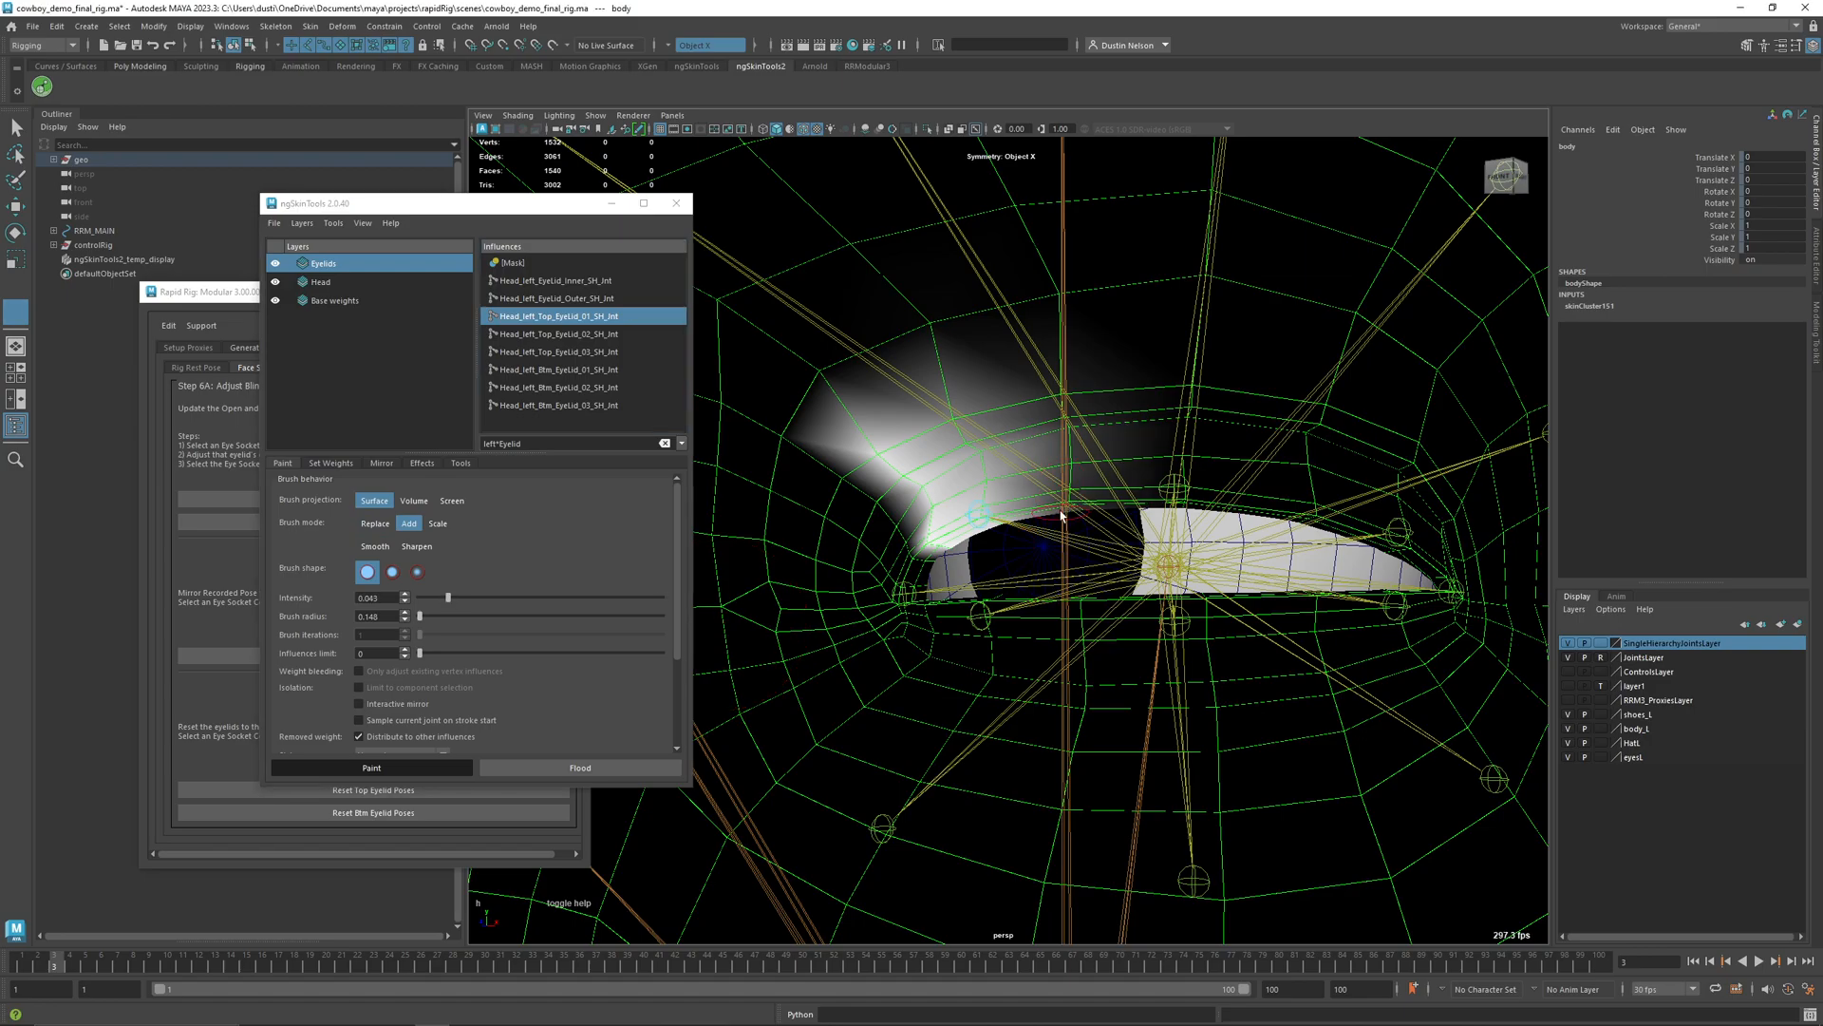
{"action": "mouse_move", "coordinate": [1042, 497]}
{"action": "left_mouse_down"}
{"action": "mouse_move", "coordinate": [1045, 432]}
{"action": "mouse_move", "coordinate": [1111, 434]}
{"action": "left_mouse_up"}
{"action": "mouse_move", "coordinate": [1048, 505]}
{"action": "left_mouse_down"}
{"action": "mouse_move", "coordinate": [1021, 437]}
{"action": "mouse_move", "coordinate": [1038, 514]}
{"action": "left_mouse_up"}
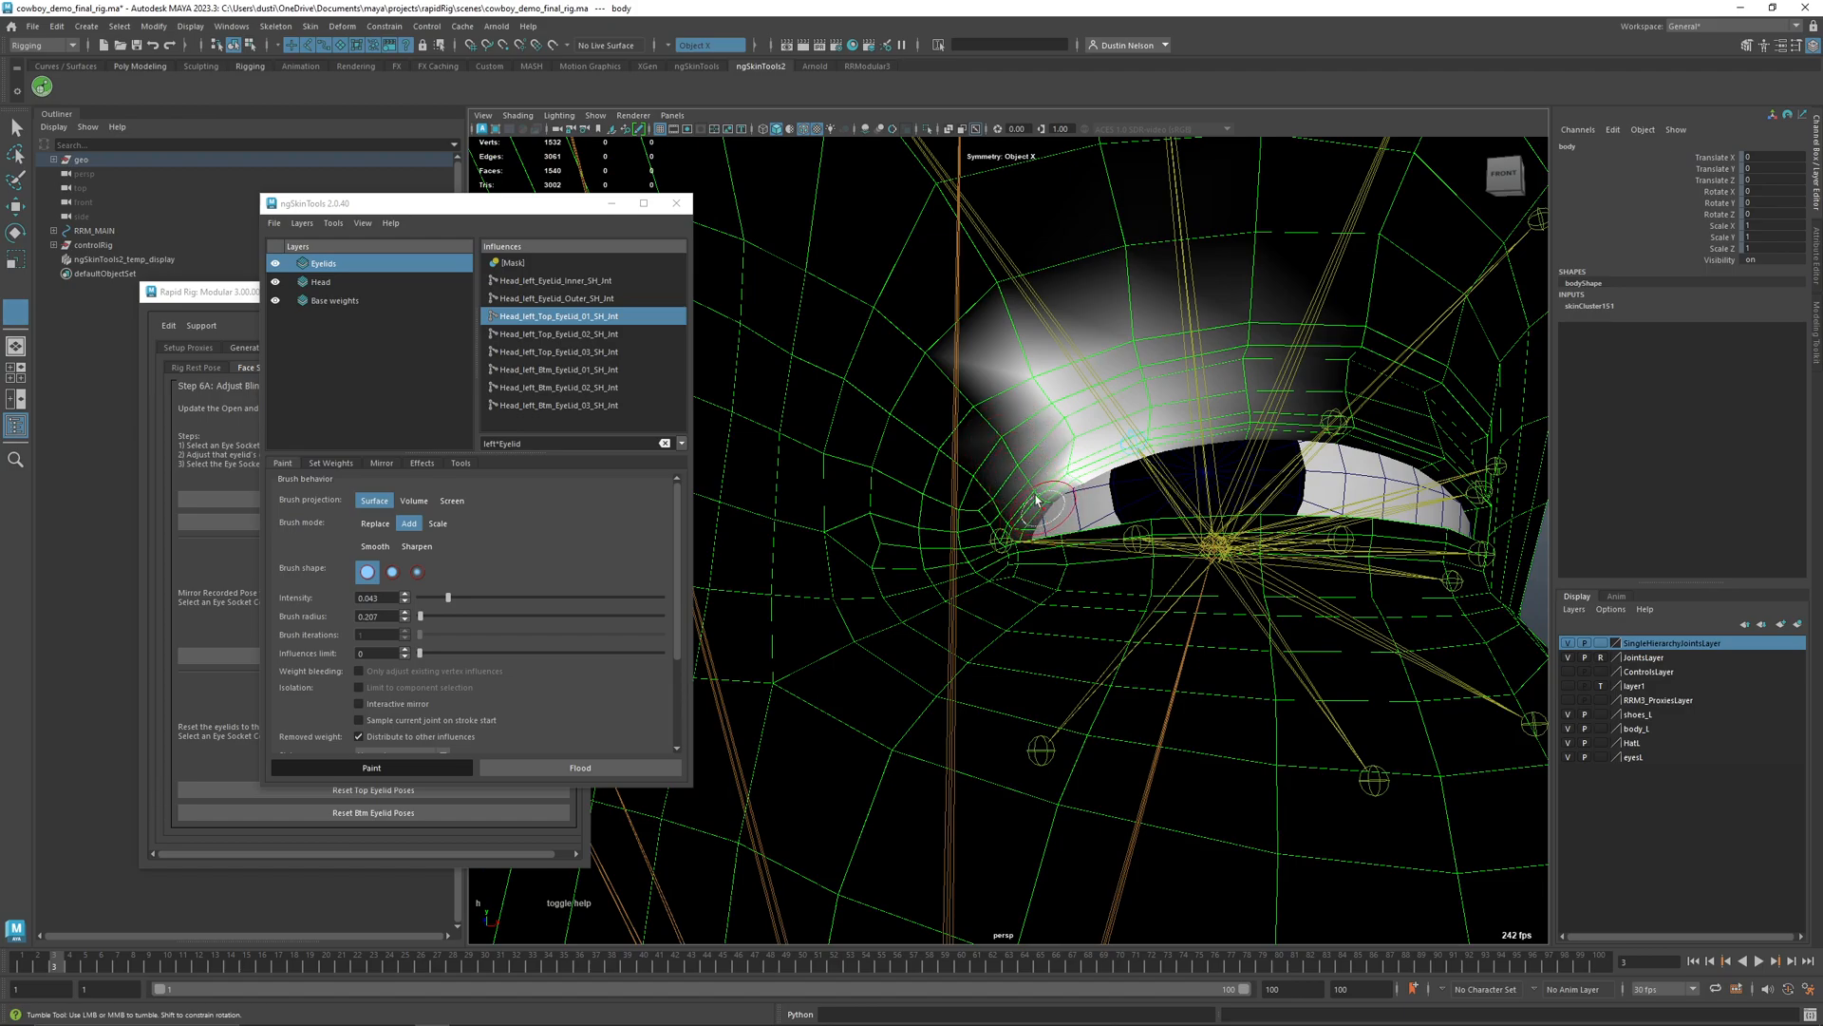
{"action": "left_click_drag", "start_coordinate": [992, 422], "coordinate": [1045, 512]}
- Raise the Add intensity to 0.092, strengthen Head_left_Top_EyeLid_01_SH_Jnt above the inner lid, and smooth its edge
{"action": "left_click_drag", "start_coordinate": [448, 598], "coordinate": [464, 600]}
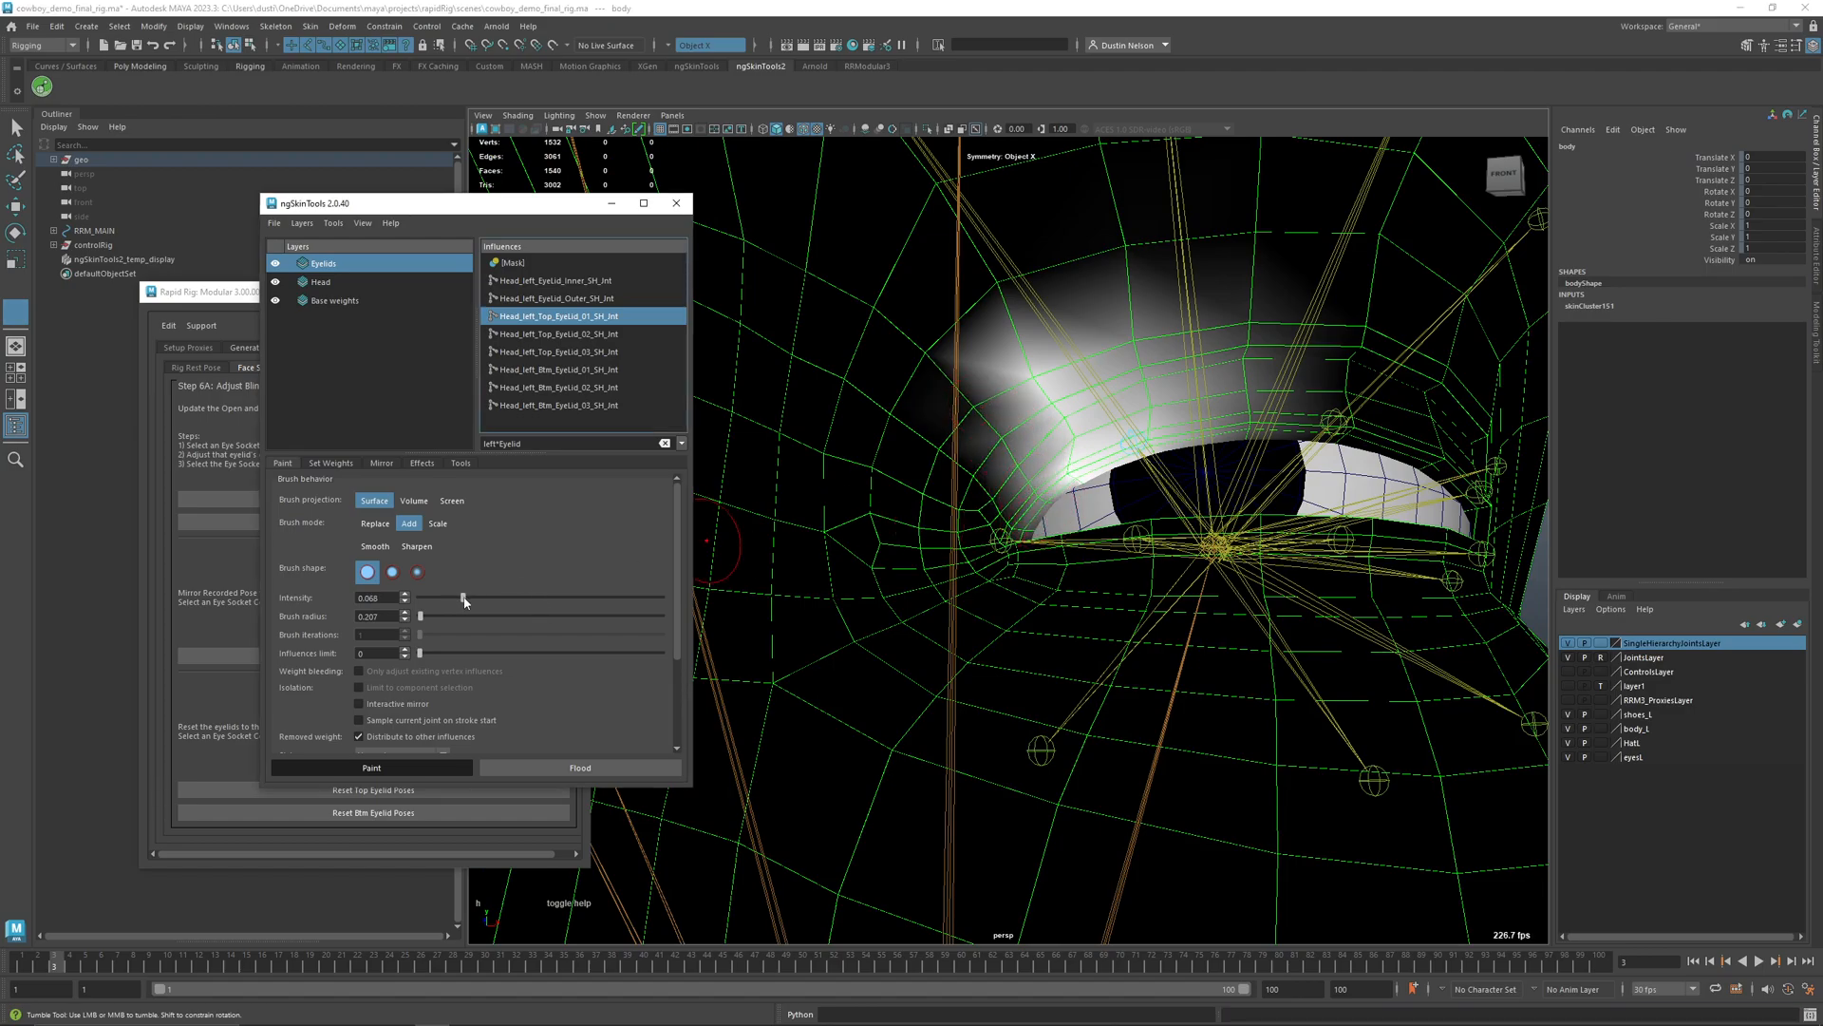
{"action": "mouse_move", "coordinate": [1040, 451]}
{"action": "left_mouse_down"}
{"action": "mouse_move", "coordinate": [1034, 483]}
{"action": "mouse_move", "coordinate": [1051, 488]}
{"action": "mouse_move", "coordinate": [1015, 446]}
{"action": "mouse_move", "coordinate": [1072, 456]}
{"action": "left_mouse_up"}
{"action": "left_click_drag", "start_coordinate": [1133, 397], "coordinate": [1116, 357]}
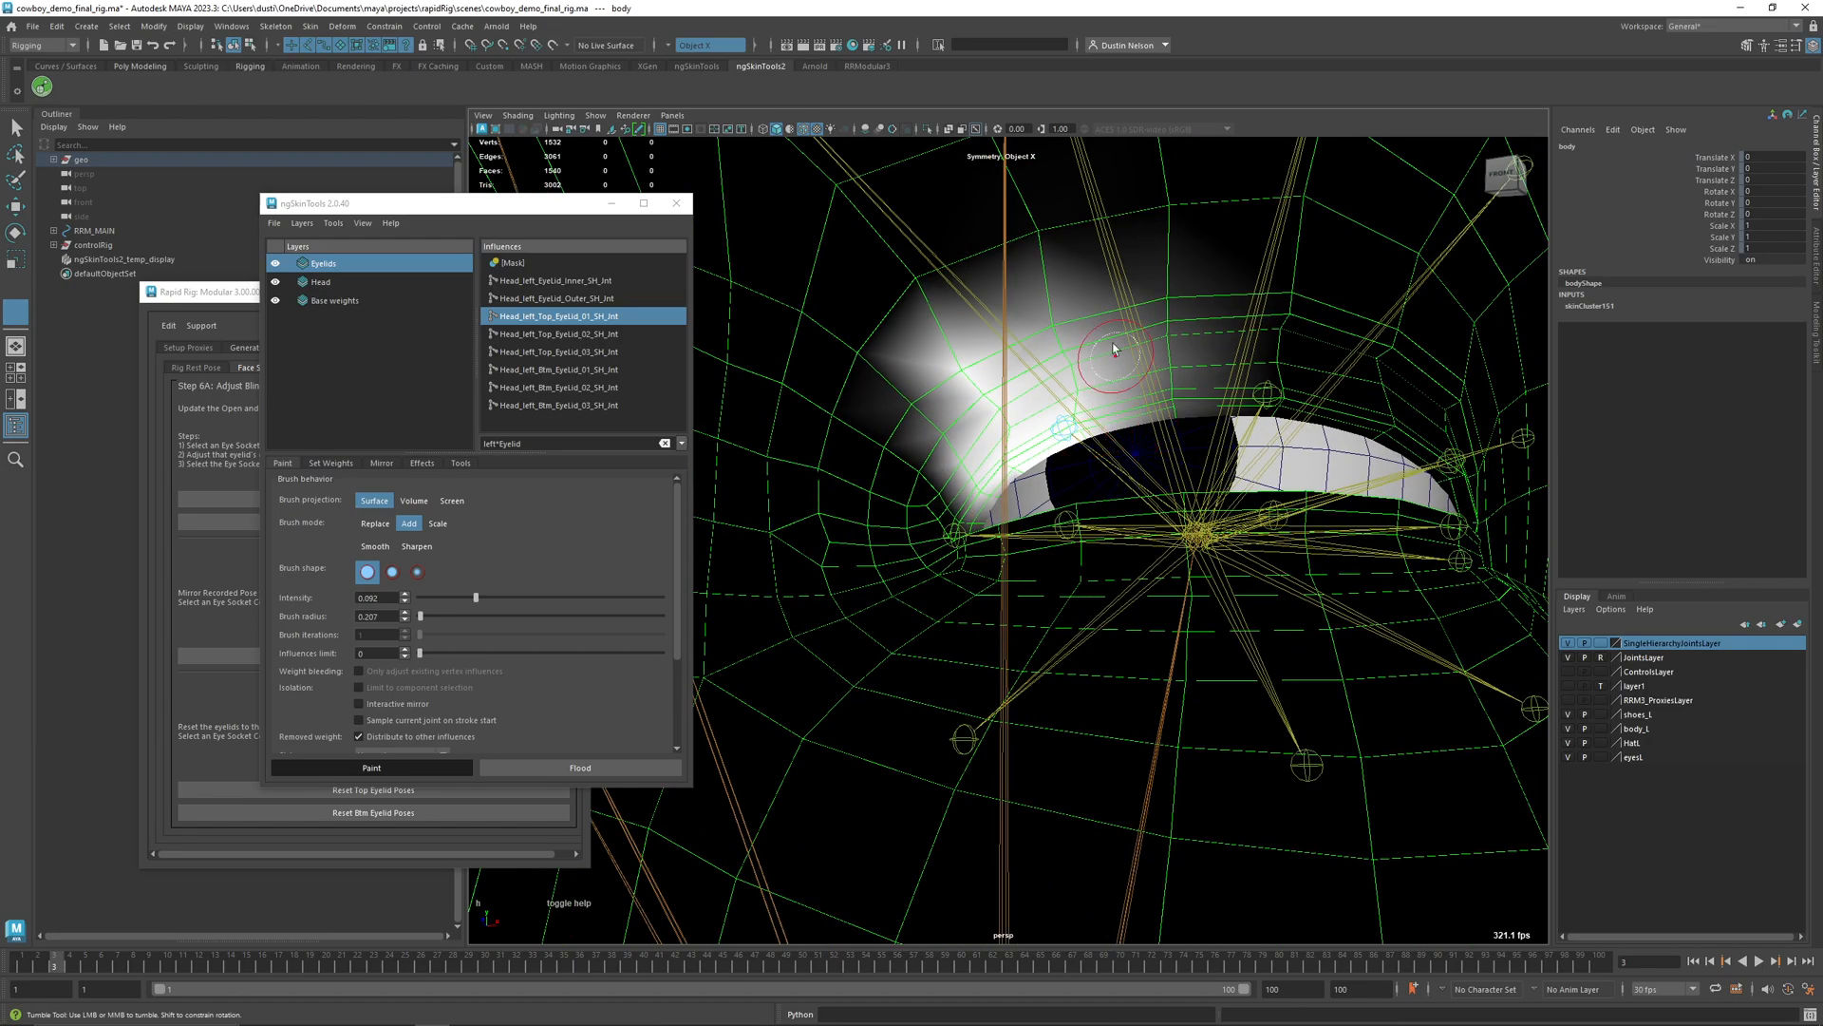
{"action": "mouse_move", "coordinate": [970, 492]}
{"action": "left_mouse_down", "text": "shift"}
{"action": "mouse_move", "coordinate": [954, 517]}
{"action": "mouse_move", "coordinate": [928, 432]}
{"action": "mouse_move", "coordinate": [955, 372]}
{"action": "left_mouse_up", "text": "shift"}
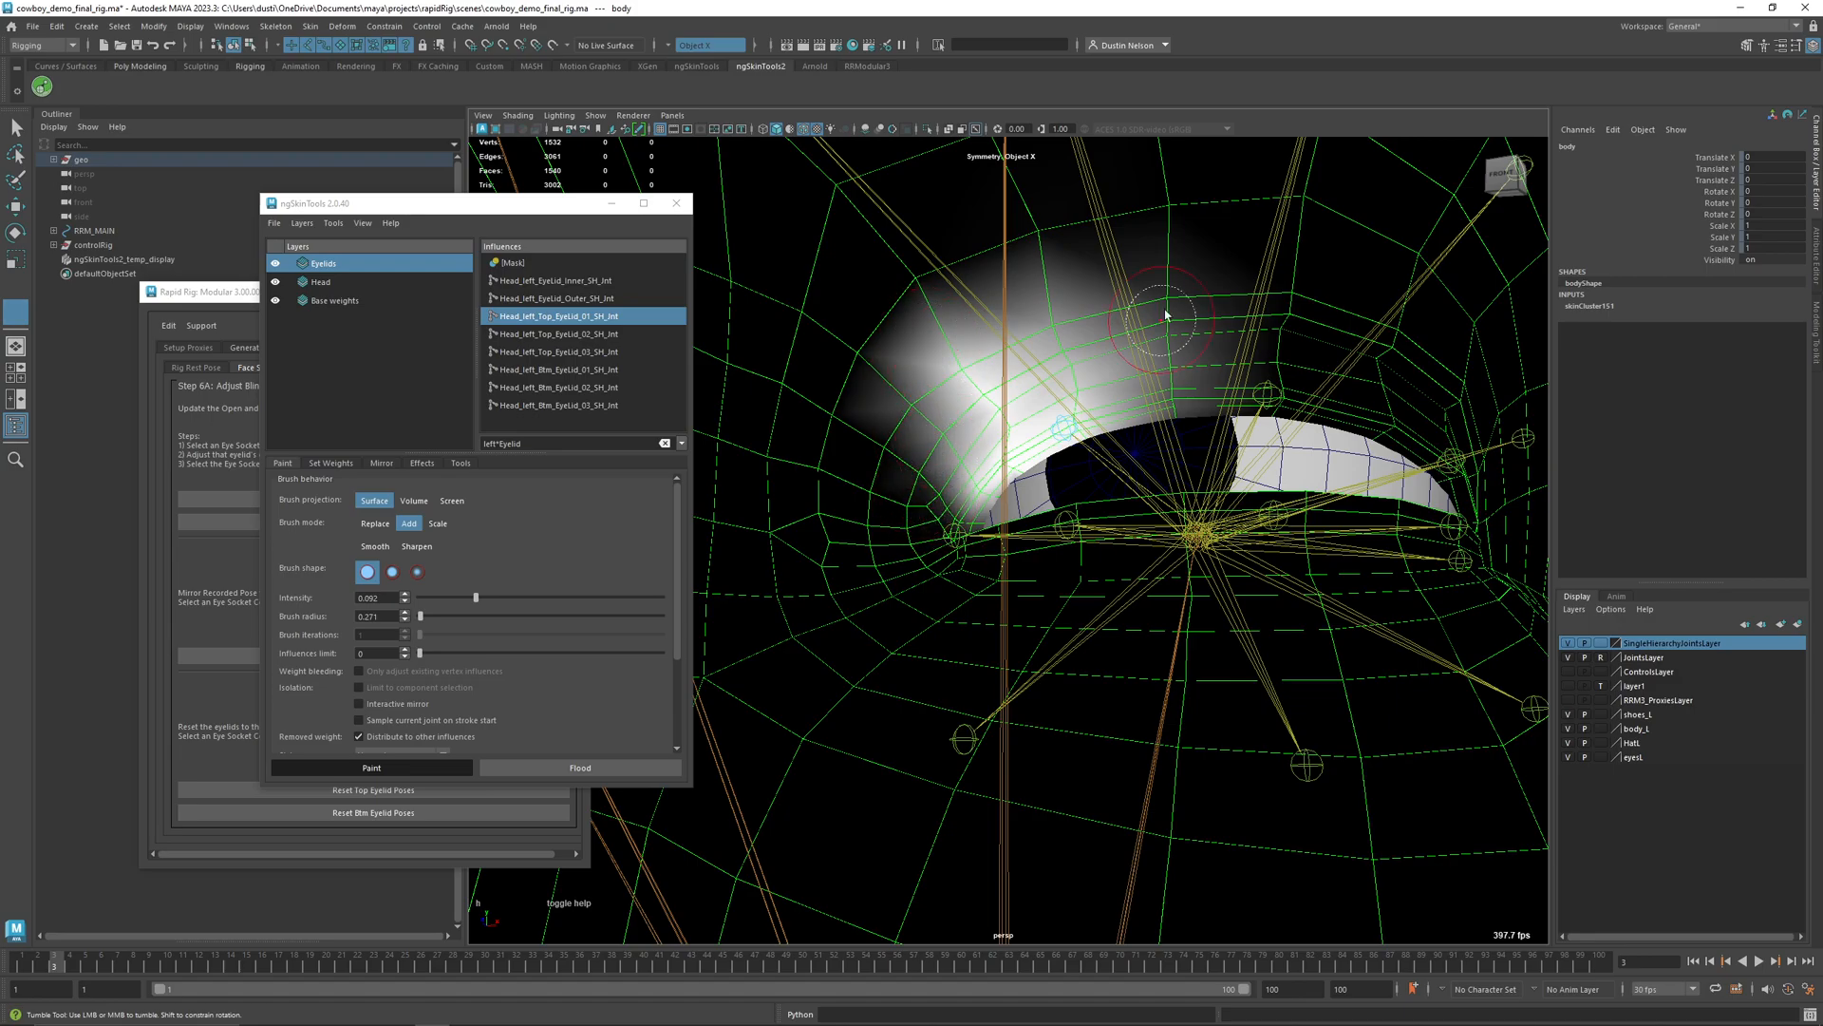
- Smooth the Head_left_Top_EyeLid_02_SH_Jnt falloff and add weight above the middle of the upper lid at intensity 0.092
{"action": "left_click", "coordinate": [608, 334]}
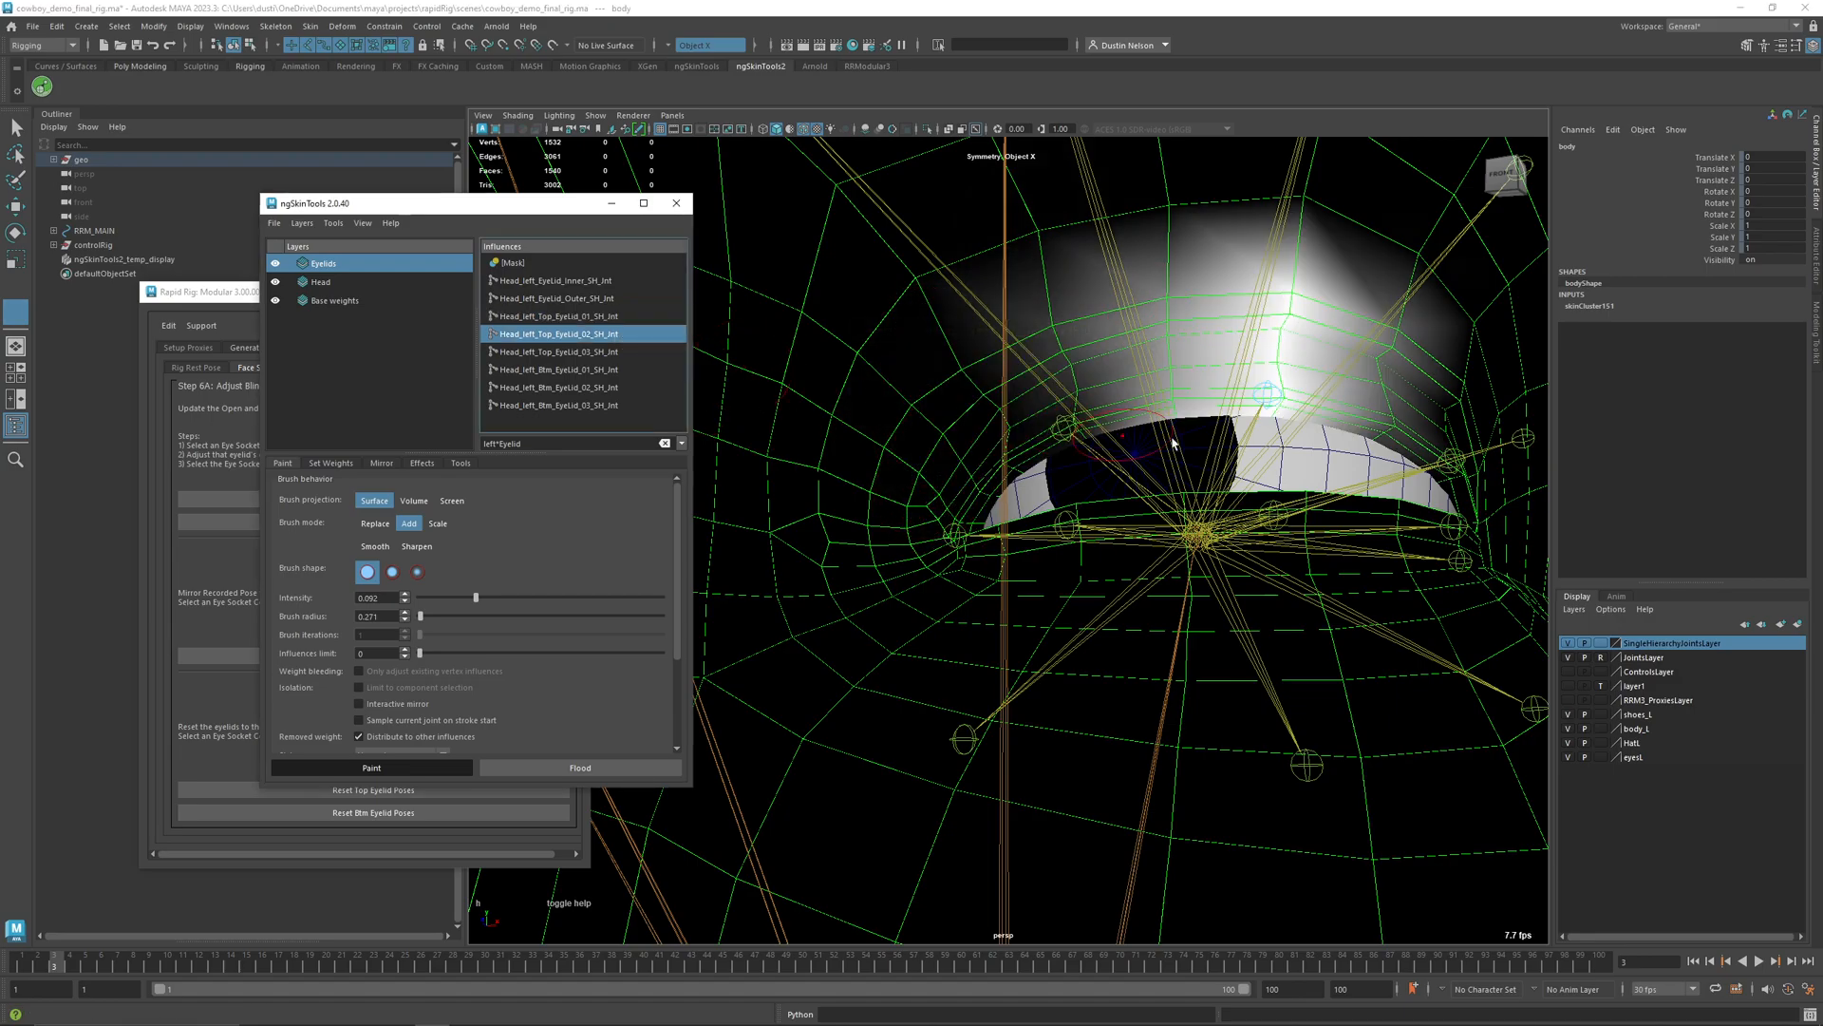
{"action": "middle_click_drag", "start_coordinate": [1159, 435], "coordinate": [997, 440], "text": "alt"}
{"action": "left_click_drag", "start_coordinate": [1127, 483], "coordinate": [1154, 479], "text": "alt"}
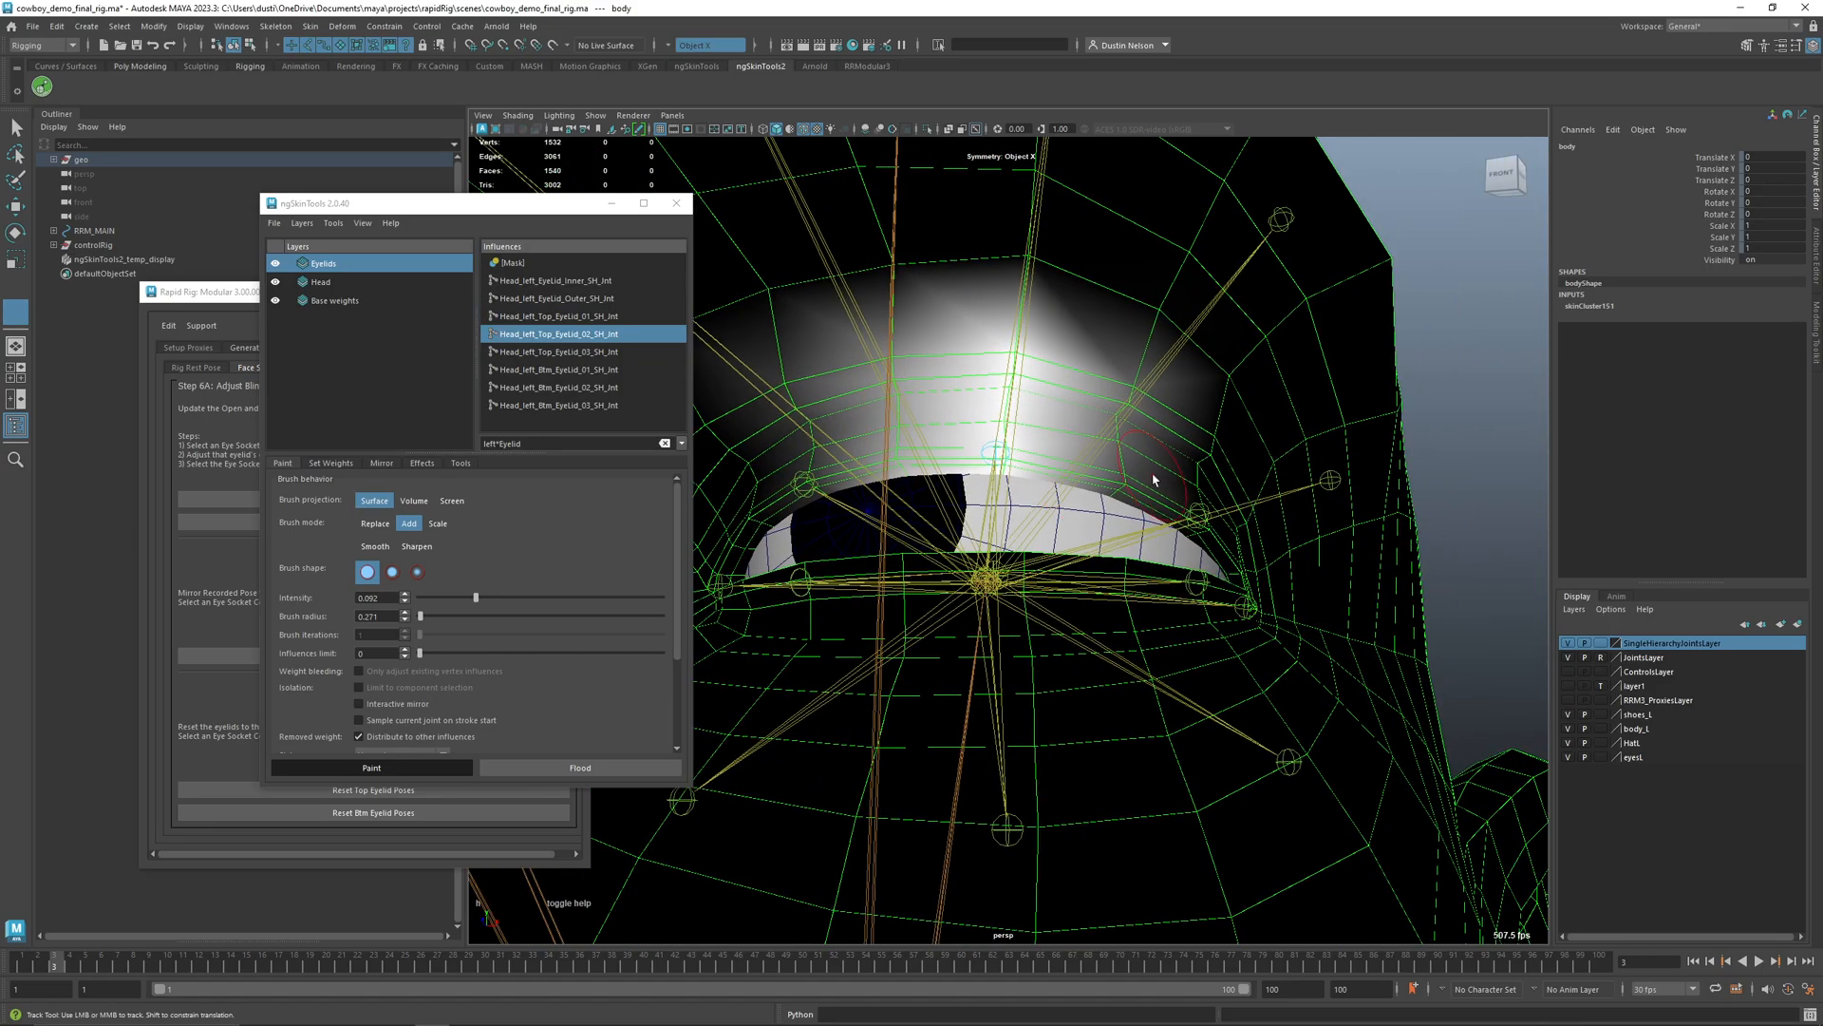
{"action": "left_click_drag", "start_coordinate": [1054, 371], "coordinate": [1074, 318], "text": "shift"}
{"action": "right_click_drag", "start_coordinate": [1136, 333], "coordinate": [953, 362], "text": "alt"}
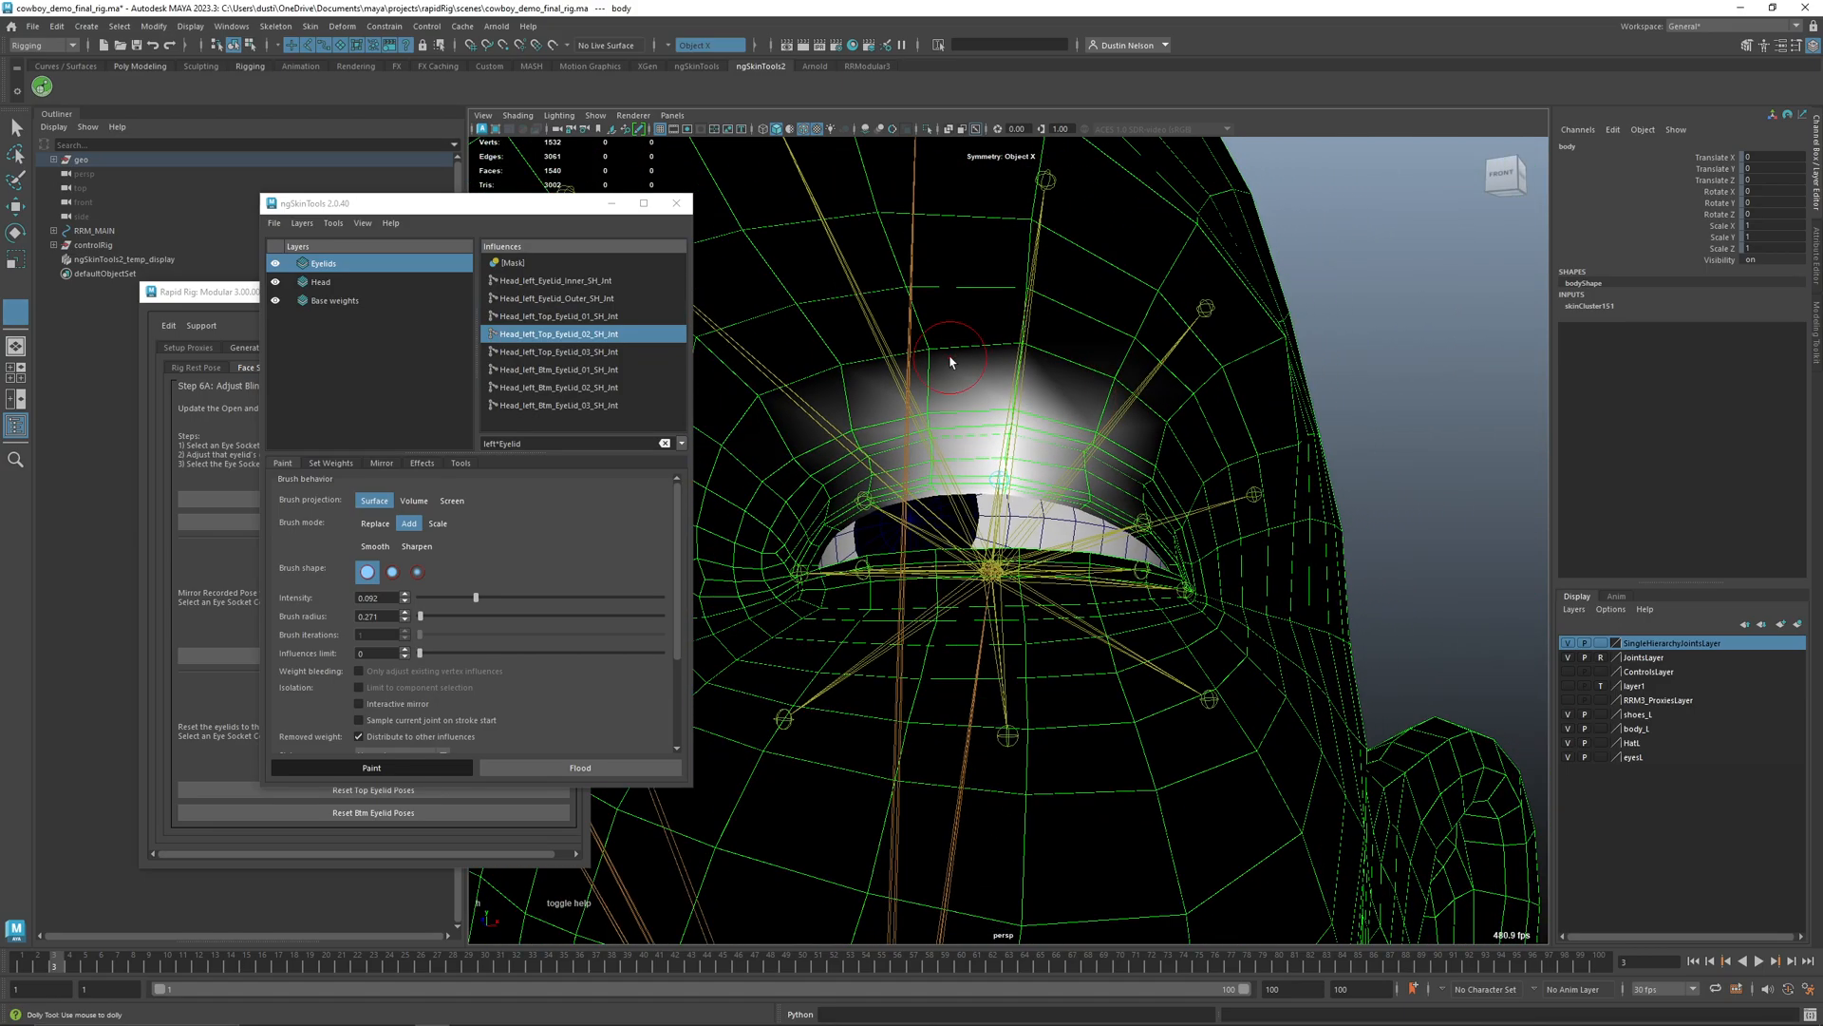
{"action": "middle_click_drag", "start_coordinate": [953, 362], "coordinate": [1082, 416], "text": "alt"}
{"action": "left_click_drag", "start_coordinate": [1081, 415], "coordinate": [1093, 313]}
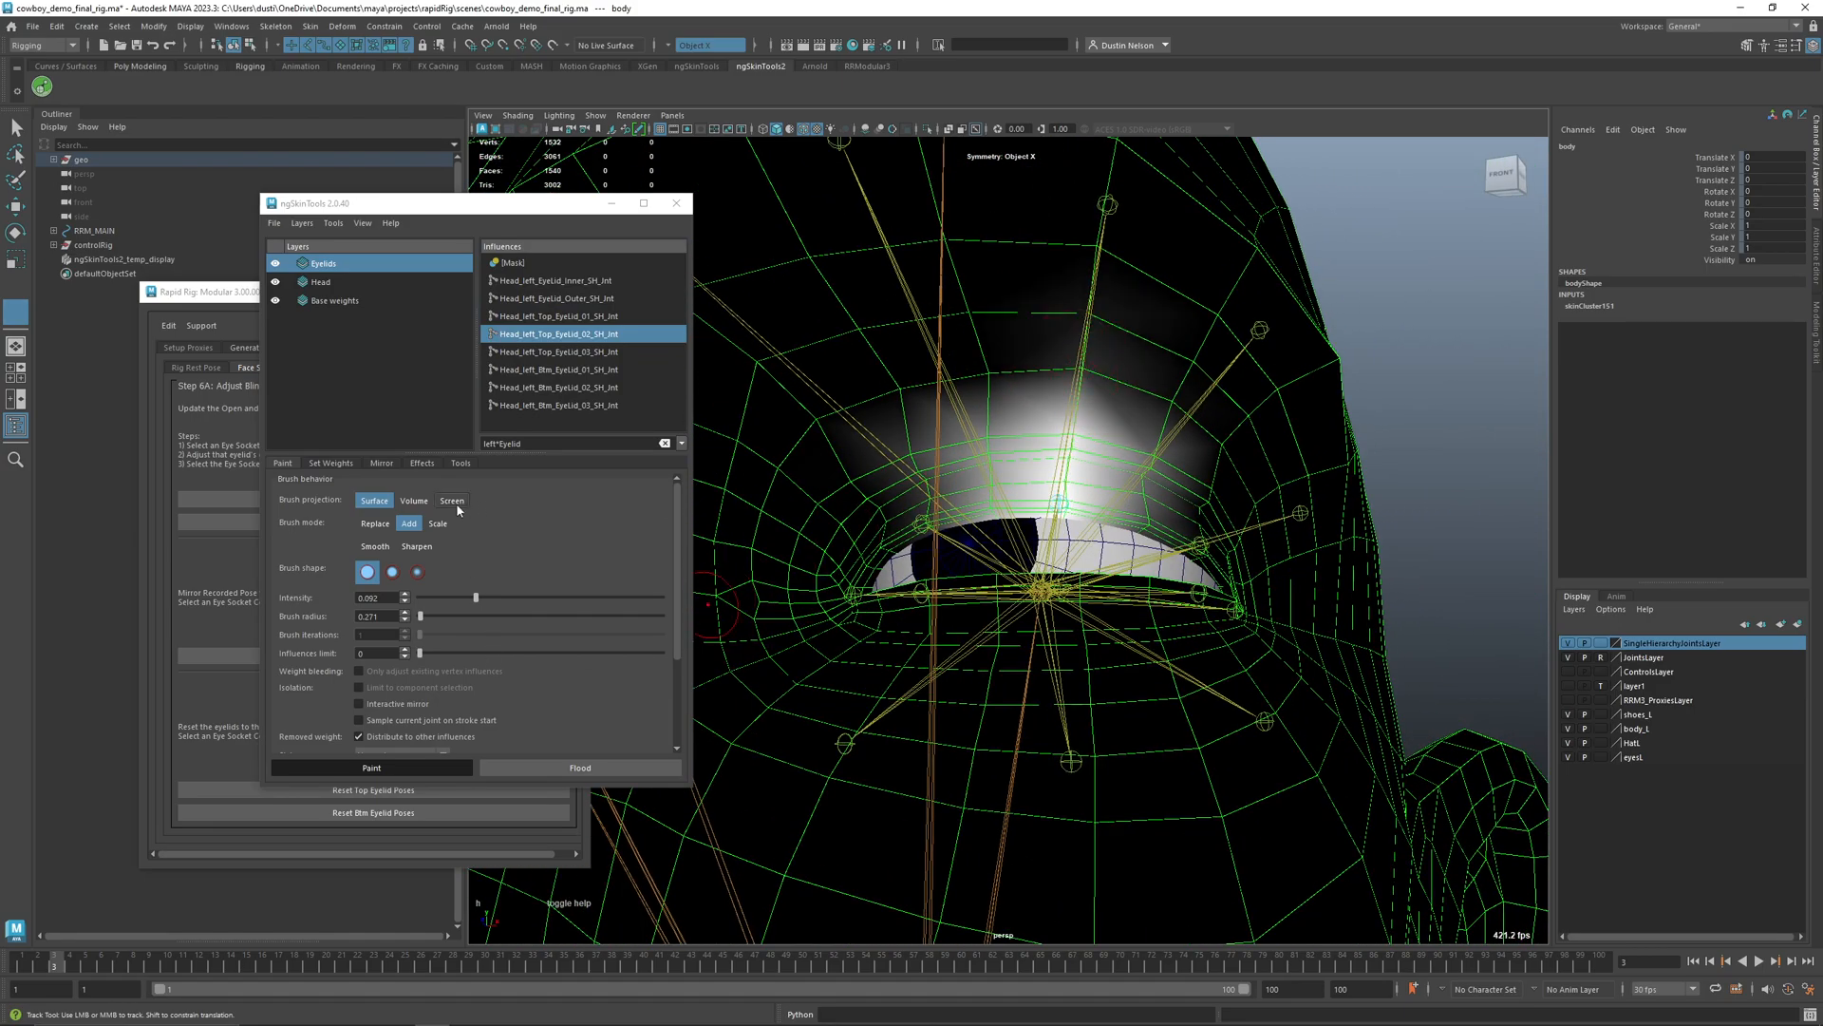
- Set the Add intensity to 0.338, strengthen Head_left_Top_EyeLid_02_SH_Jnt above the lid, and enlarge the brush radius to 0.534
{"action": "left_click", "coordinate": [566, 598]}
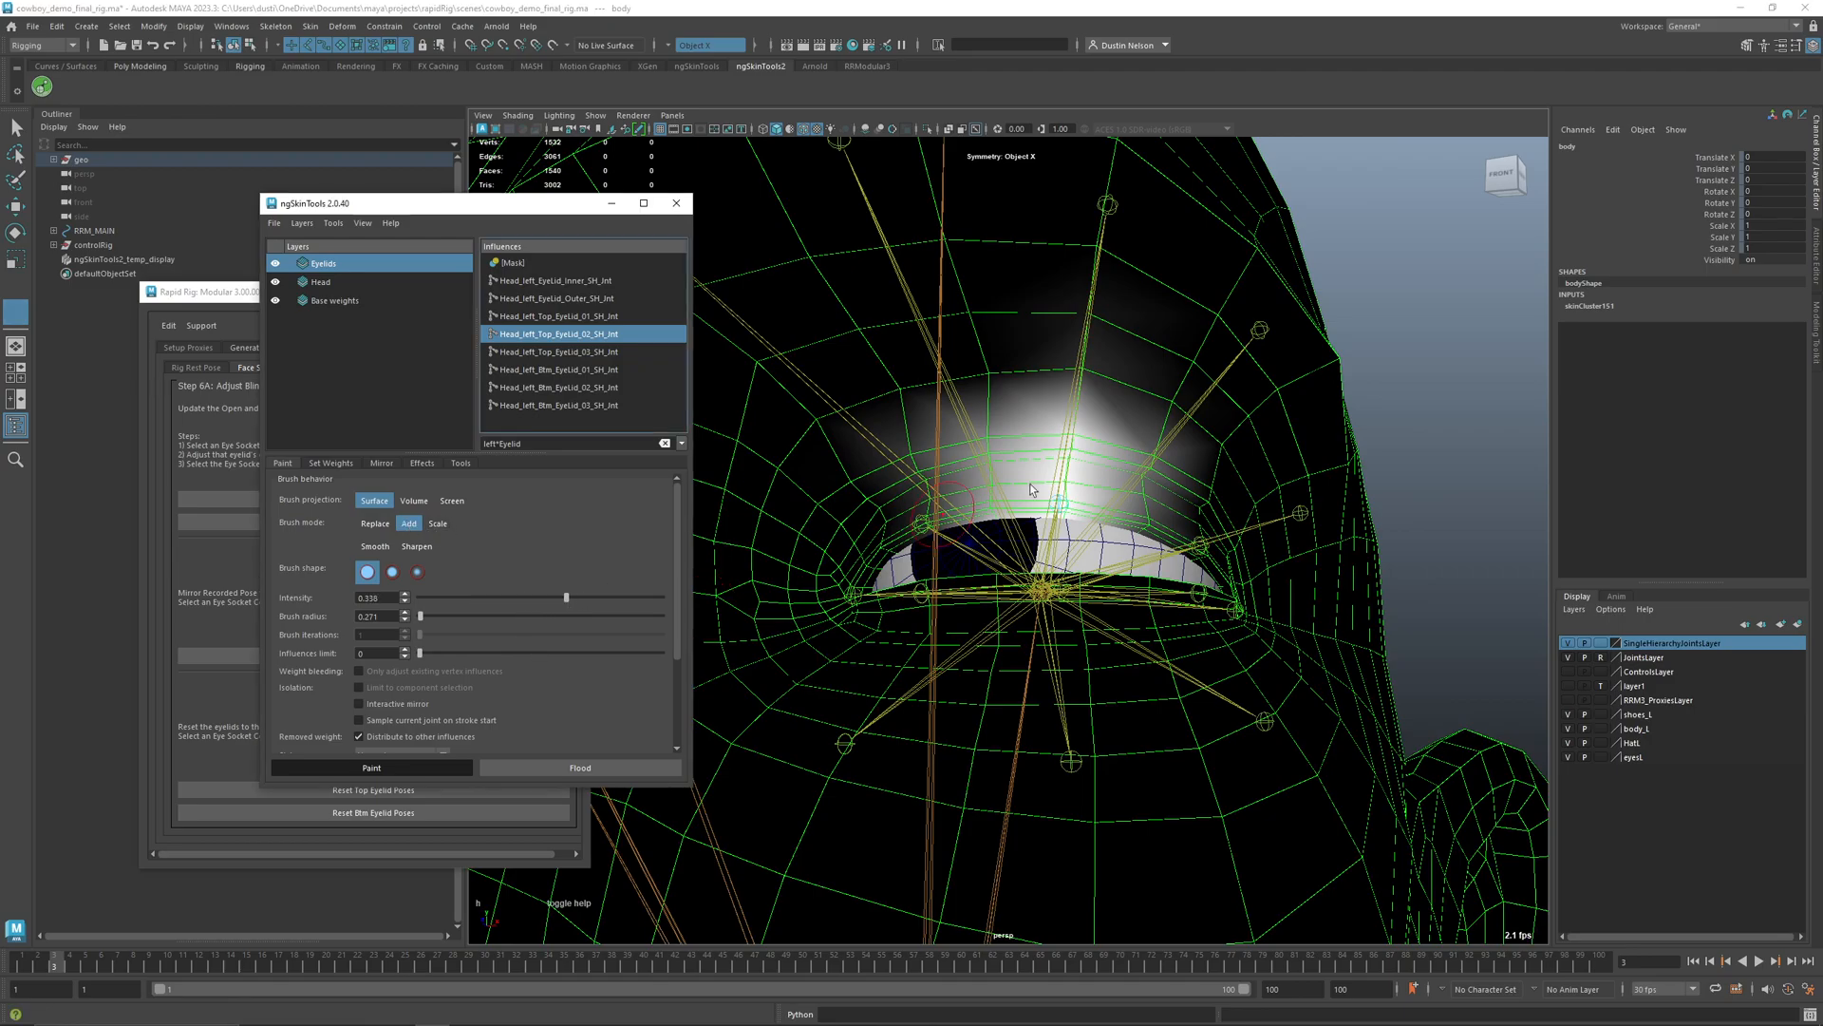
{"action": "mouse_move", "coordinate": [1083, 375]}
{"action": "left_mouse_down"}
{"action": "mouse_move", "coordinate": [1078, 308]}
{"action": "mouse_move", "coordinate": [1082, 352]}
{"action": "mouse_move", "coordinate": [1051, 389]}
{"action": "mouse_move", "coordinate": [1109, 231]}
{"action": "mouse_move", "coordinate": [1078, 343]}
{"action": "left_mouse_up"}
{"action": "key", "text": "b"}
{"action": "right_click_drag", "start_coordinate": [1099, 335], "coordinate": [636, 393], "text": "alt"}
- Add weight to Head_left_Top_EyeLid_01_SH_Jnt above the inner lid and to Head_left_Top_EyeLid_03_SH_Jnt above the outer lid
{"action": "left_click", "coordinate": [608, 319]}
{"action": "mouse_move", "coordinate": [931, 451]}
{"action": "left_mouse_down"}
{"action": "mouse_move", "coordinate": [900, 310]}
{"action": "mouse_move", "coordinate": [888, 463]}
{"action": "mouse_move", "coordinate": [904, 419]}
{"action": "mouse_move", "coordinate": [997, 399]}
{"action": "mouse_move", "coordinate": [988, 447]}
{"action": "mouse_move", "coordinate": [1093, 349]}
{"action": "mouse_move", "coordinate": [1016, 418]}
{"action": "left_mouse_up"}
{"action": "left_click", "coordinate": [575, 333]}
{"action": "left_click", "coordinate": [614, 353]}
{"action": "mouse_move", "coordinate": [1035, 494]}
{"action": "left_mouse_down"}
{"action": "mouse_move", "coordinate": [1182, 385]}
{"action": "mouse_move", "coordinate": [1192, 472]}
{"action": "mouse_move", "coordinate": [1036, 518]}
{"action": "mouse_move", "coordinate": [1051, 414]}
{"action": "left_mouse_up"}
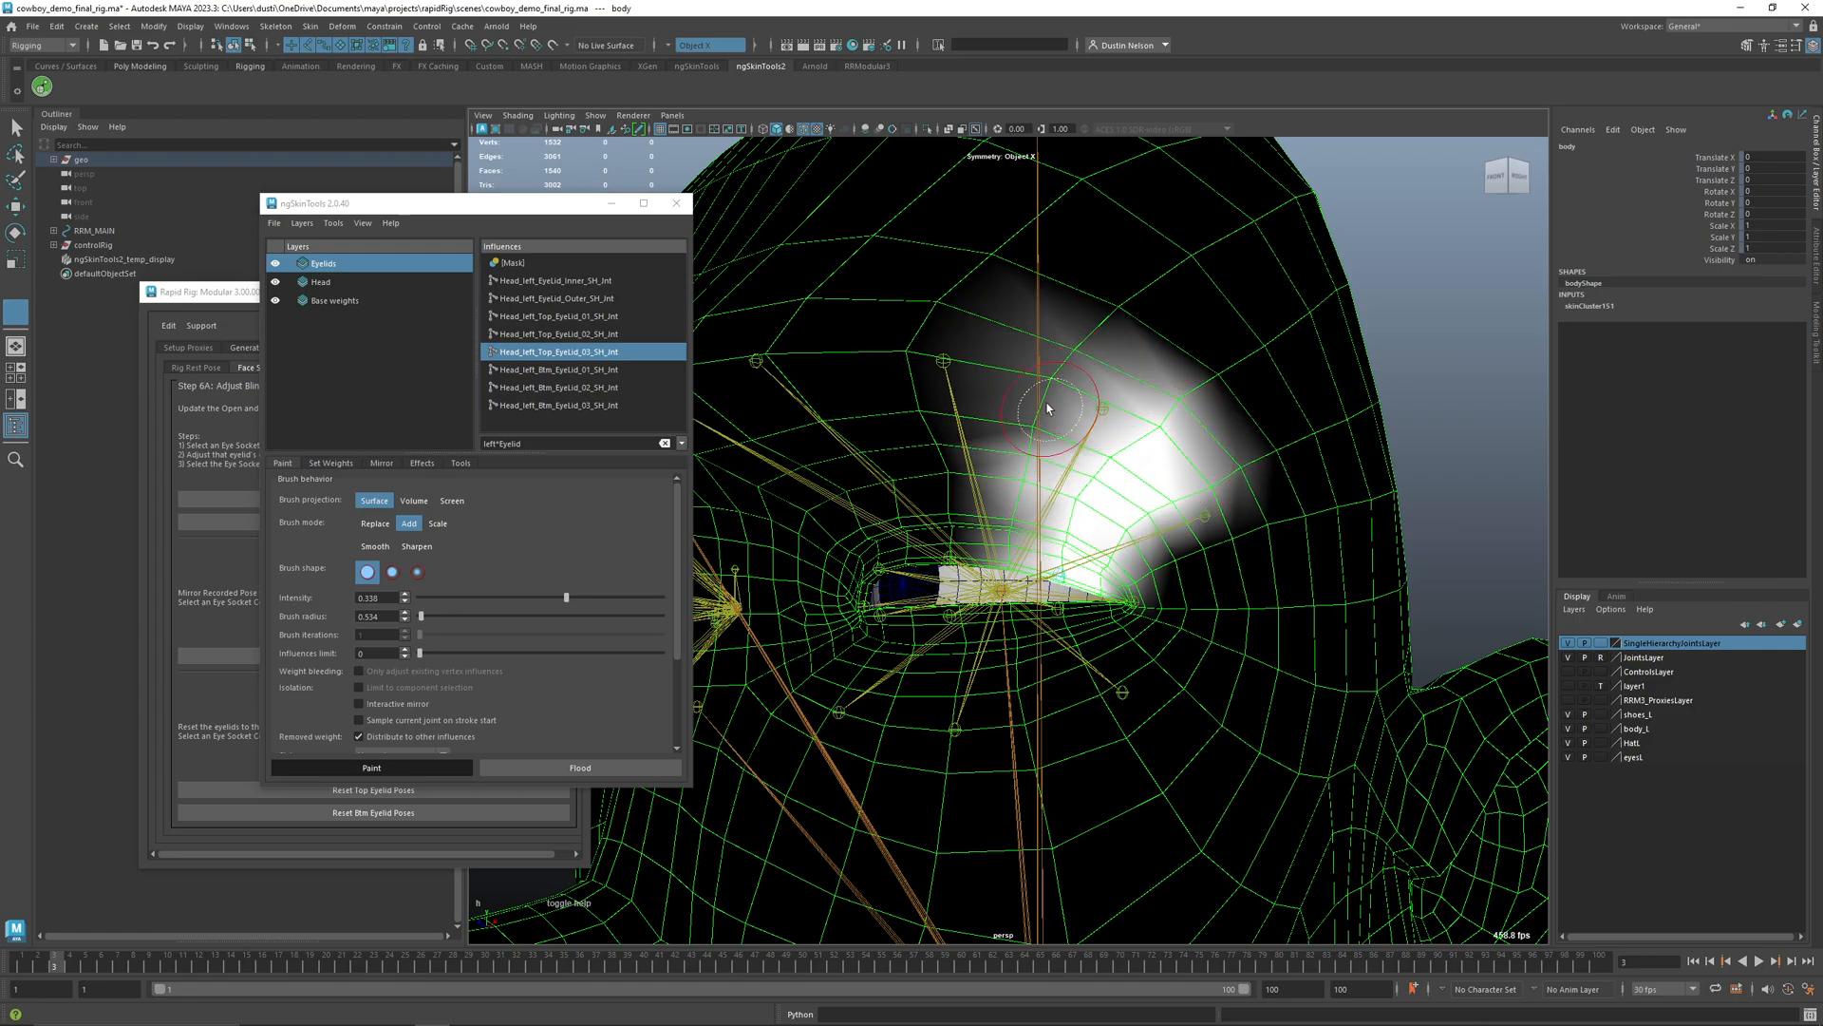
- Remove leftover Head_left_EyeLid_Inner_SH_Jnt weight above the upper lid using the Scale brush at intensity 0.000 and radius 0.456
{"action": "left_click", "coordinate": [589, 281]}
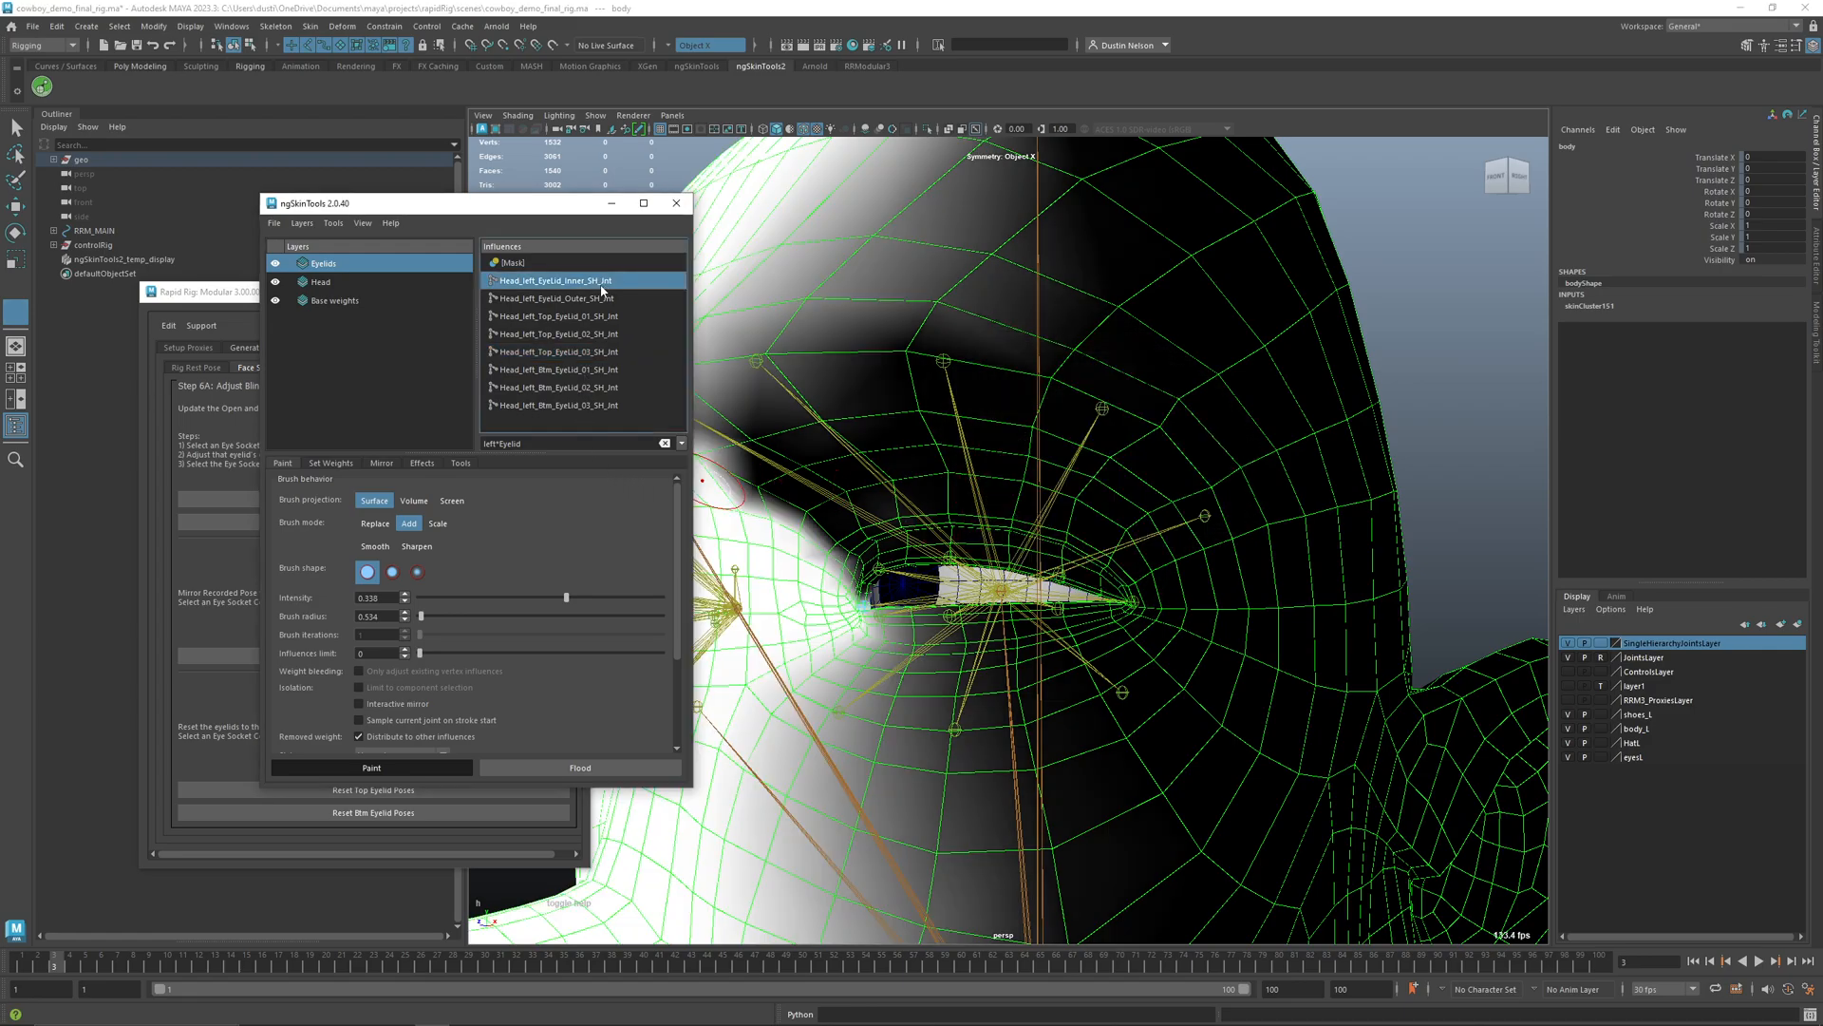
{"action": "left_click_drag", "start_coordinate": [991, 422], "coordinate": [749, 367], "text": "alt"}
{"action": "left_click_drag", "start_coordinate": [949, 532], "coordinate": [1012, 526], "text": "alt"}
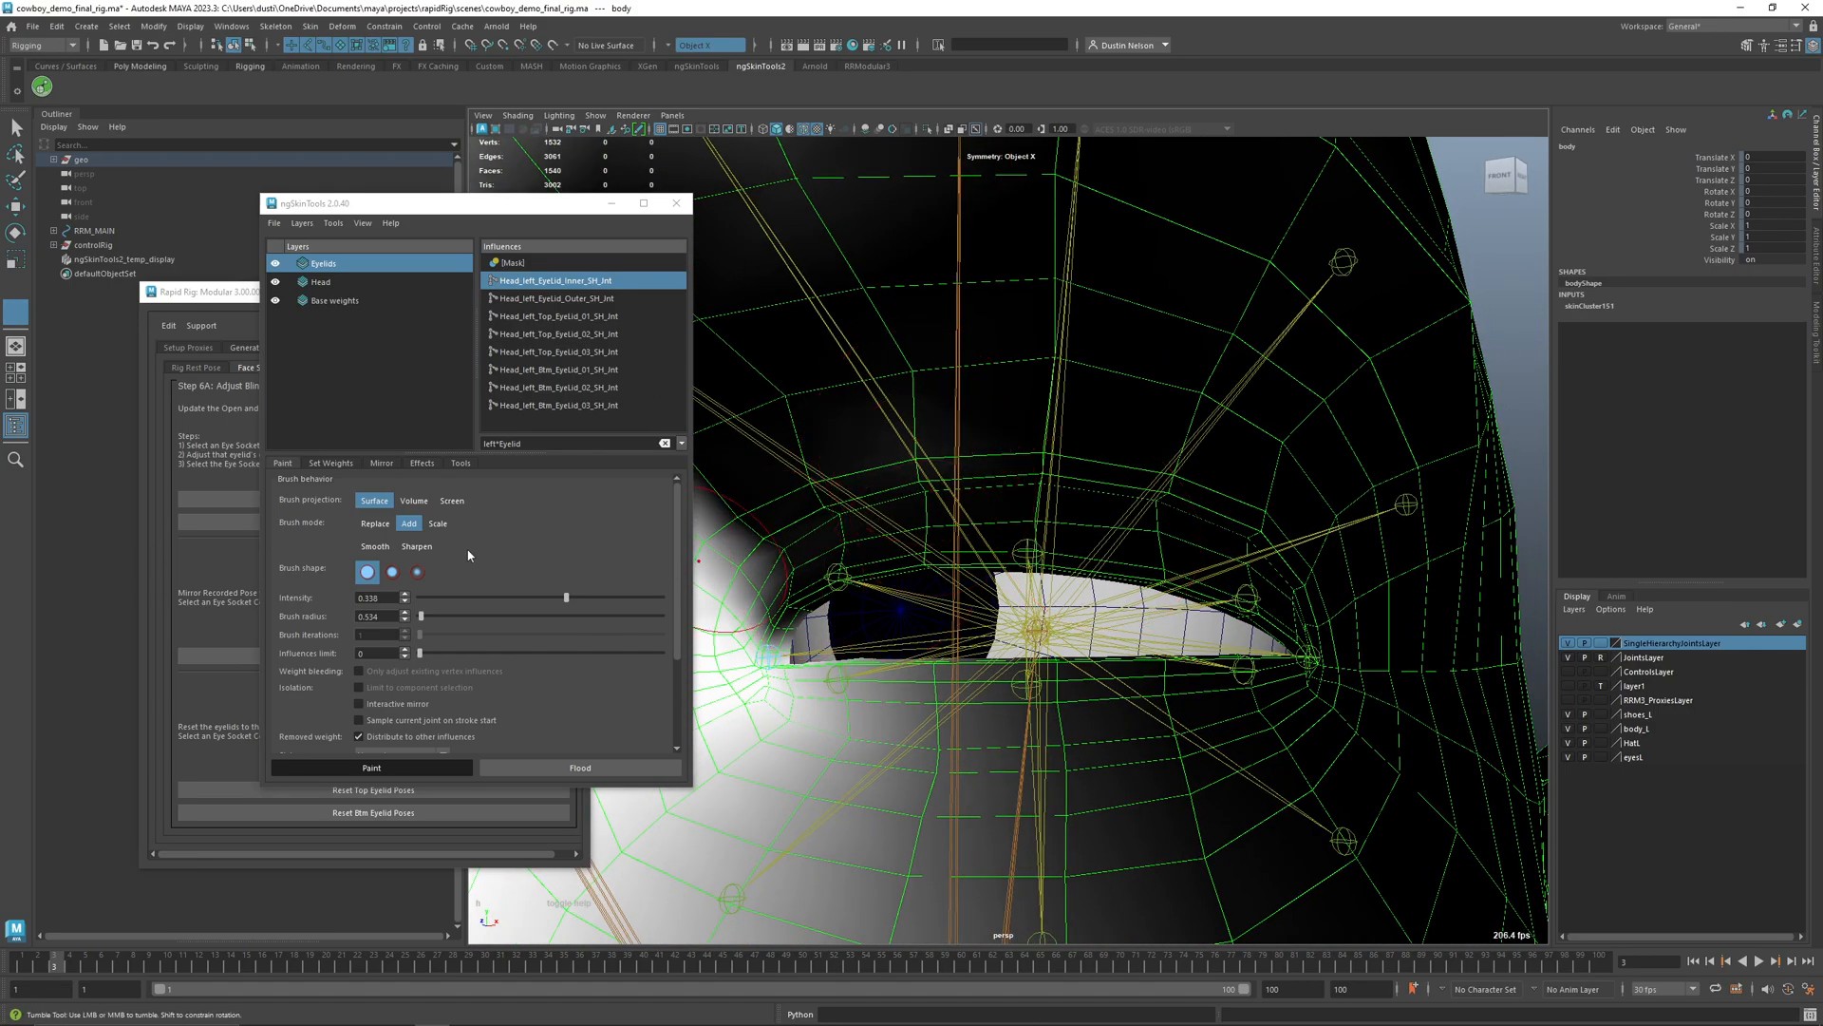
{"action": "left_click", "coordinate": [442, 524]}
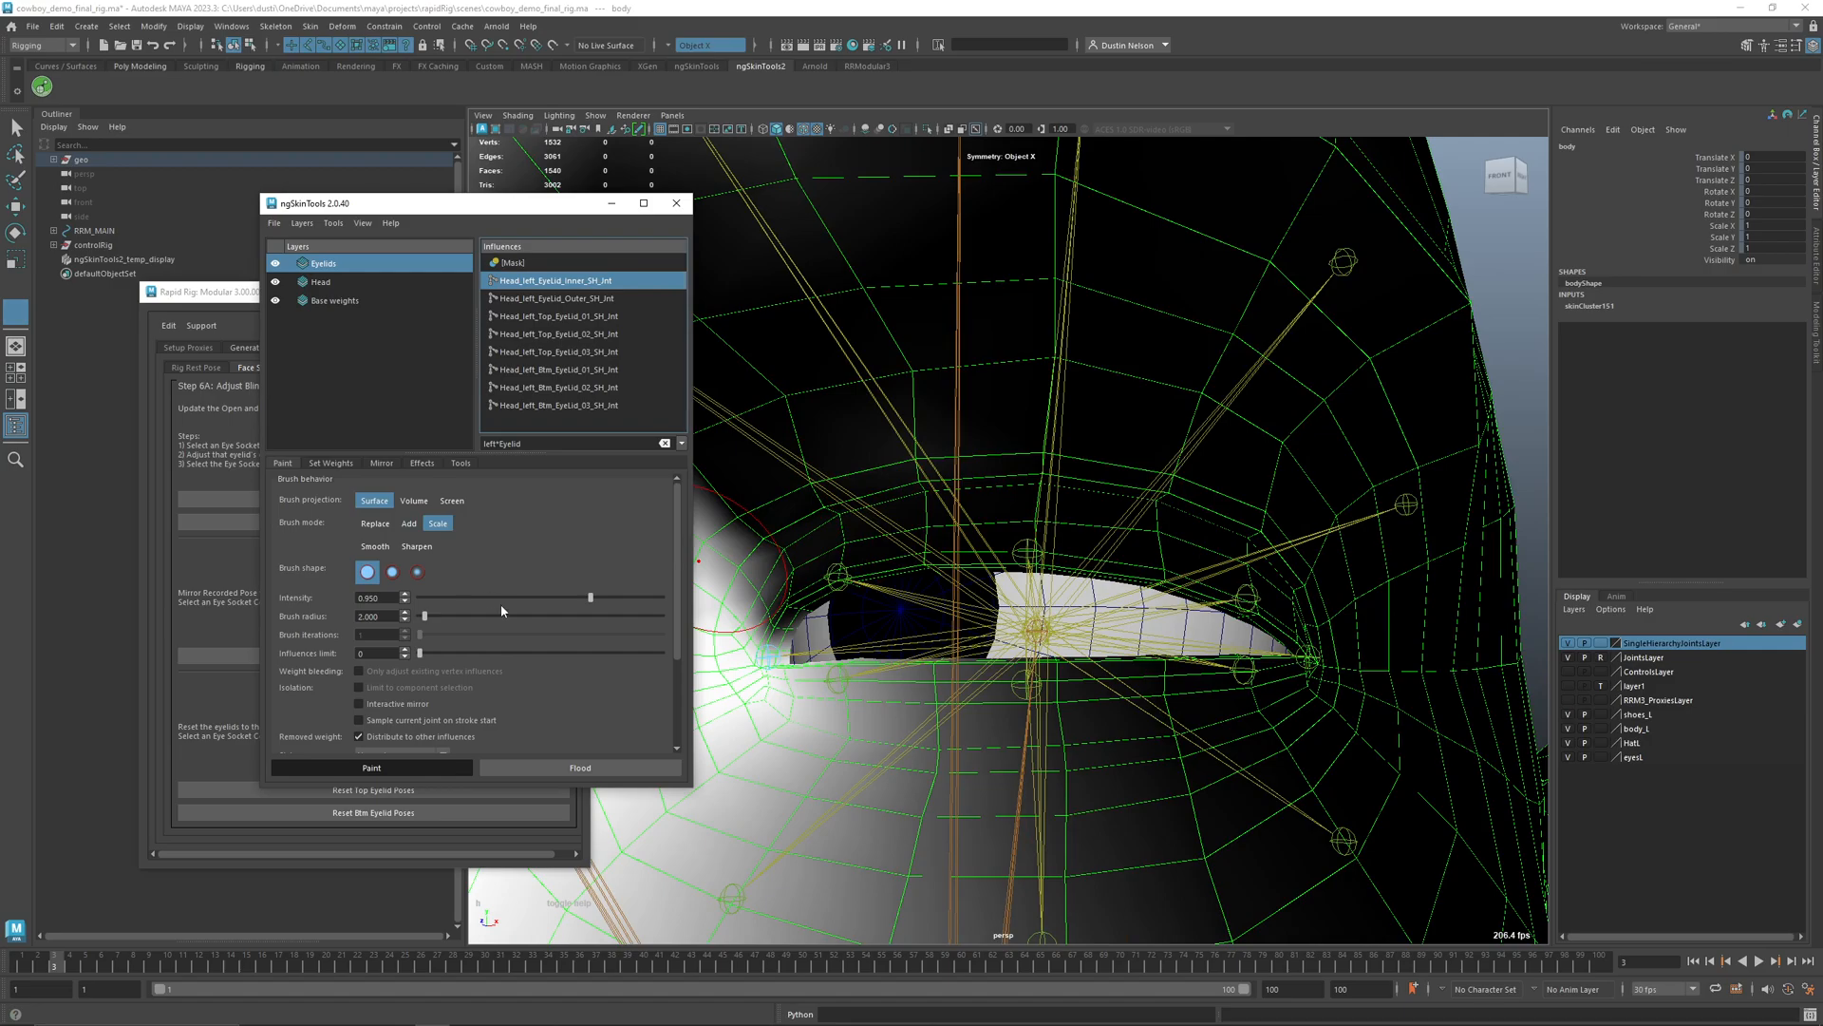
{"action": "left_click", "coordinate": [948, 456]}
{"action": "key", "text": "ctrl+z"}
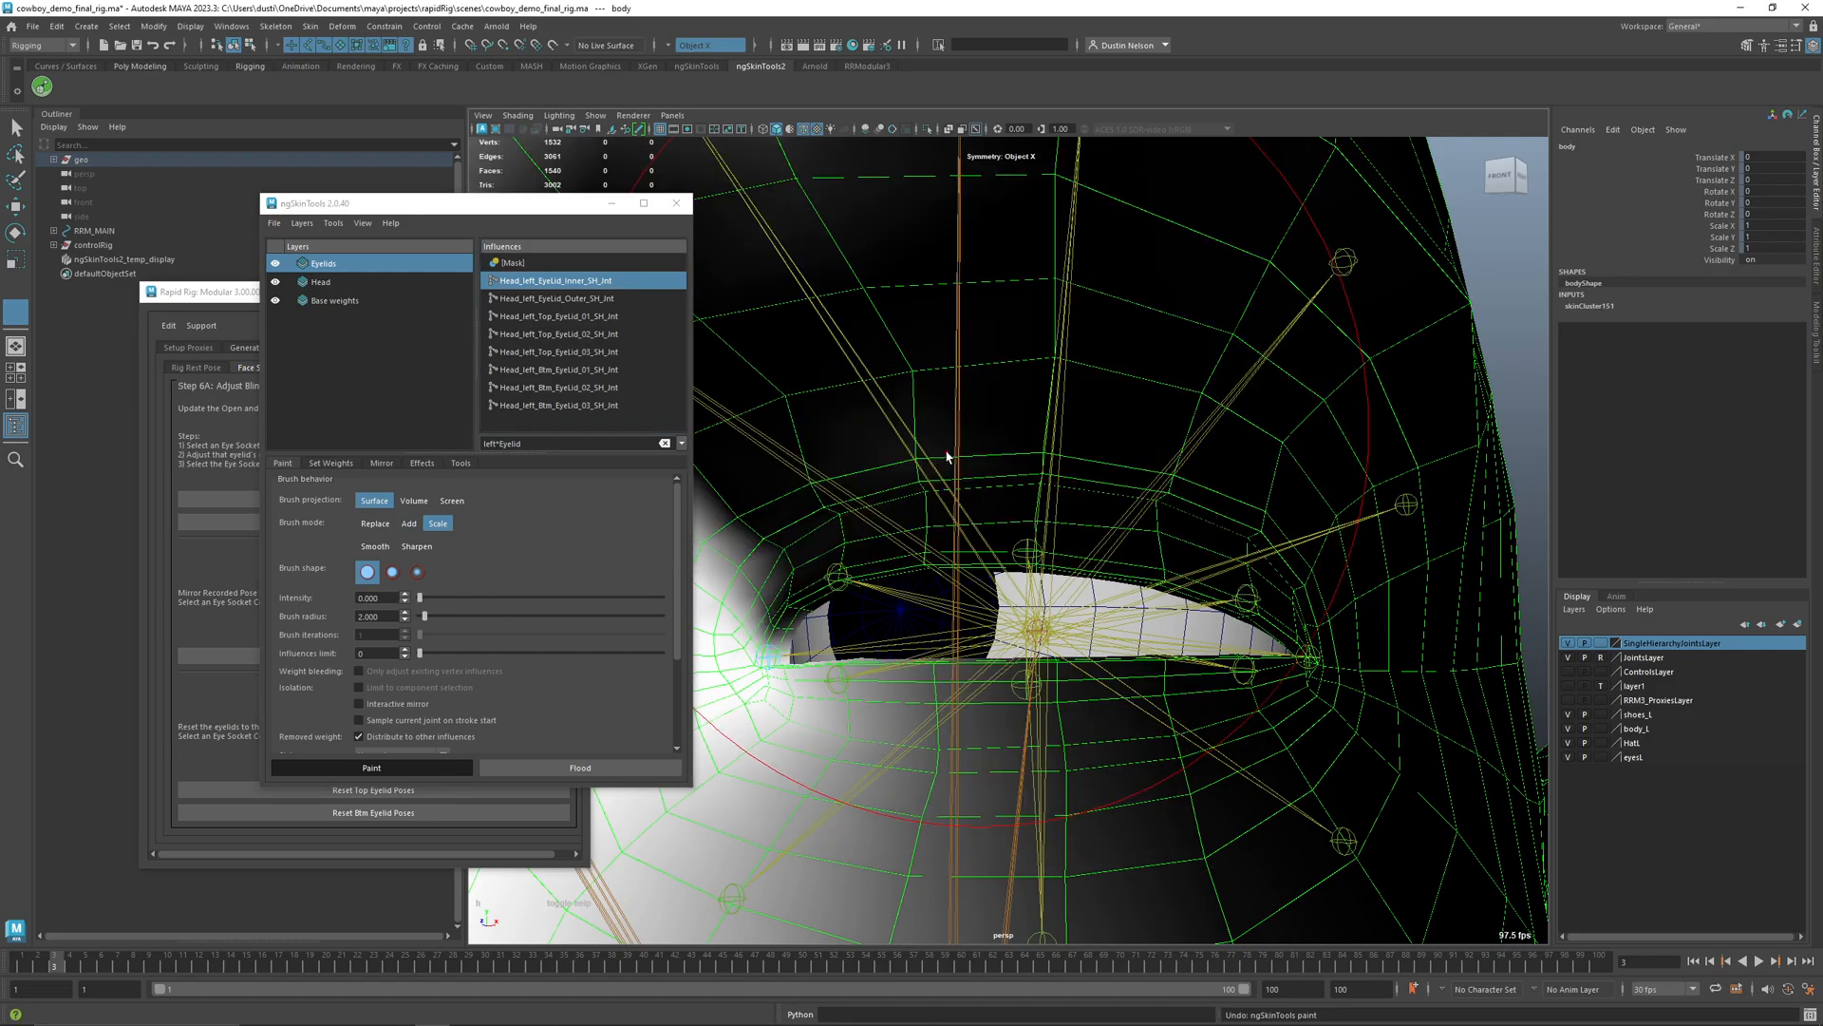
{"action": "key", "text": "b"}
{"action": "left_click_drag", "start_coordinate": [1037, 455], "coordinate": [900, 456]}
{"action": "middle_click_drag", "start_coordinate": [1144, 548], "coordinate": [1201, 512], "text": "alt"}
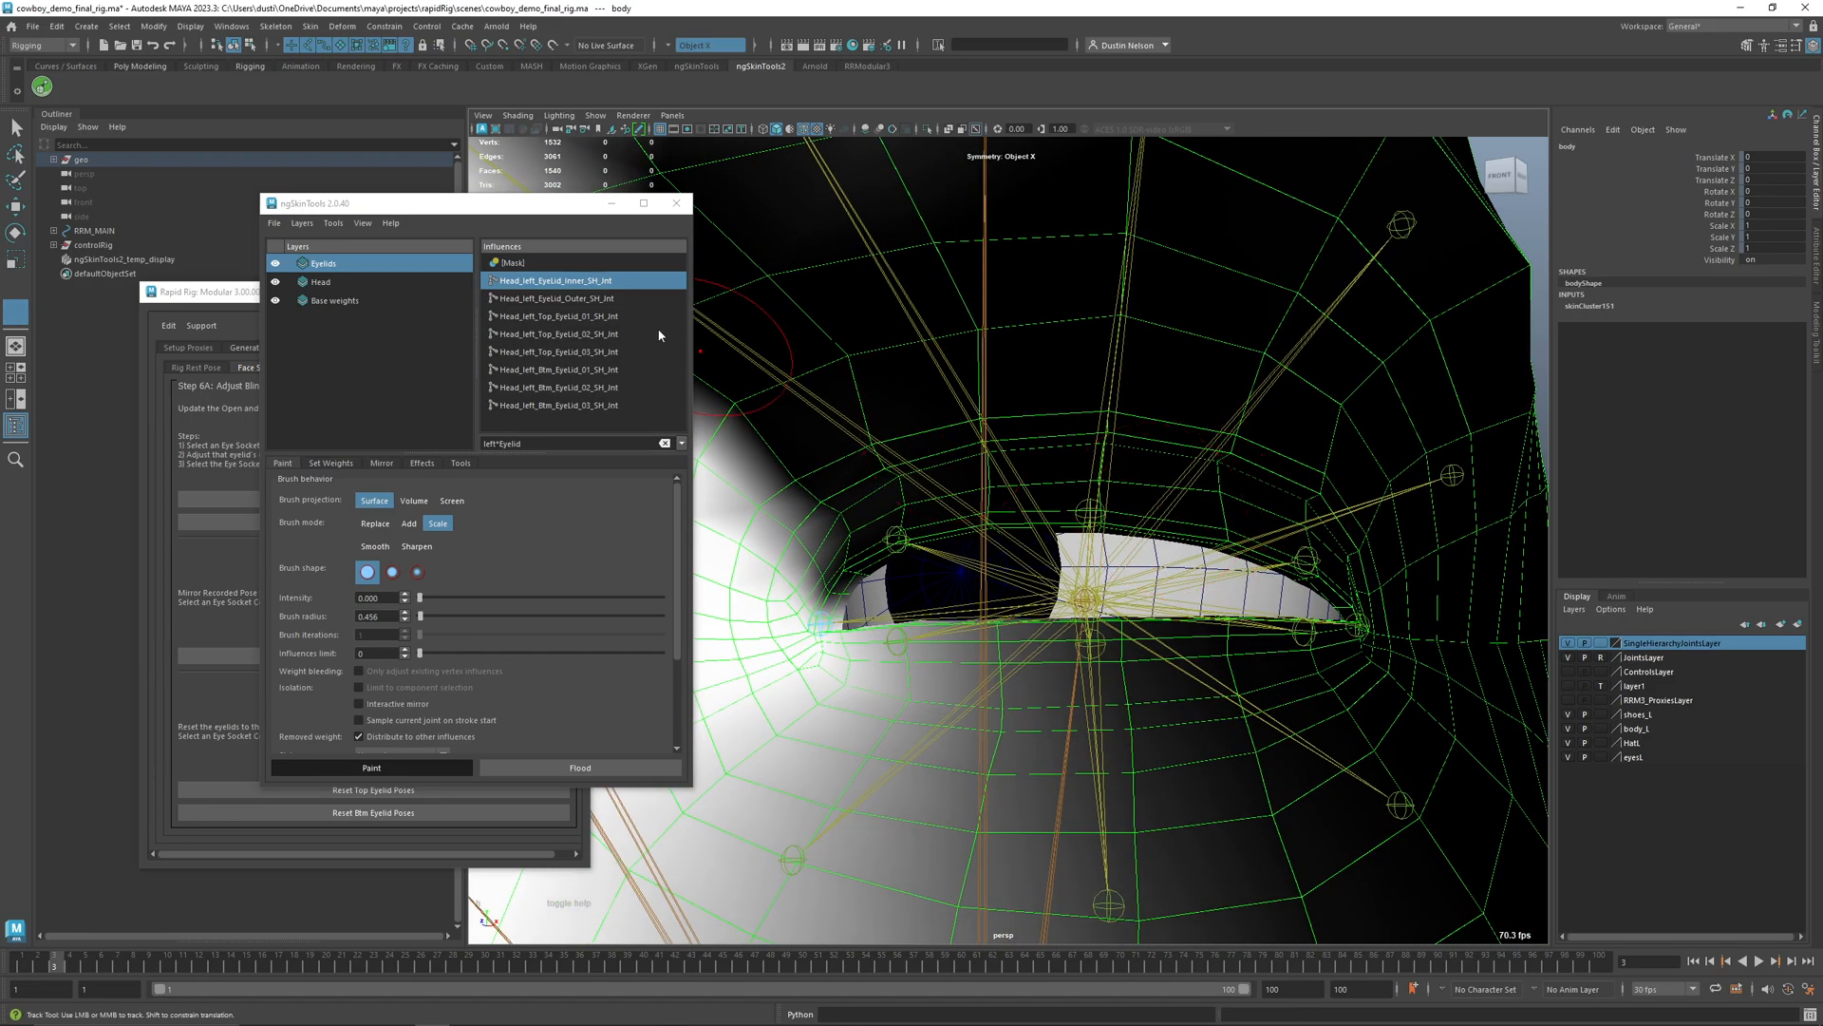
- Remove leftover Head_left_EyeLid_Outer_SH_Jnt weight above the upper lid using the Scale brush at intensity 0.000
{"action": "left_click", "coordinate": [613, 300]}
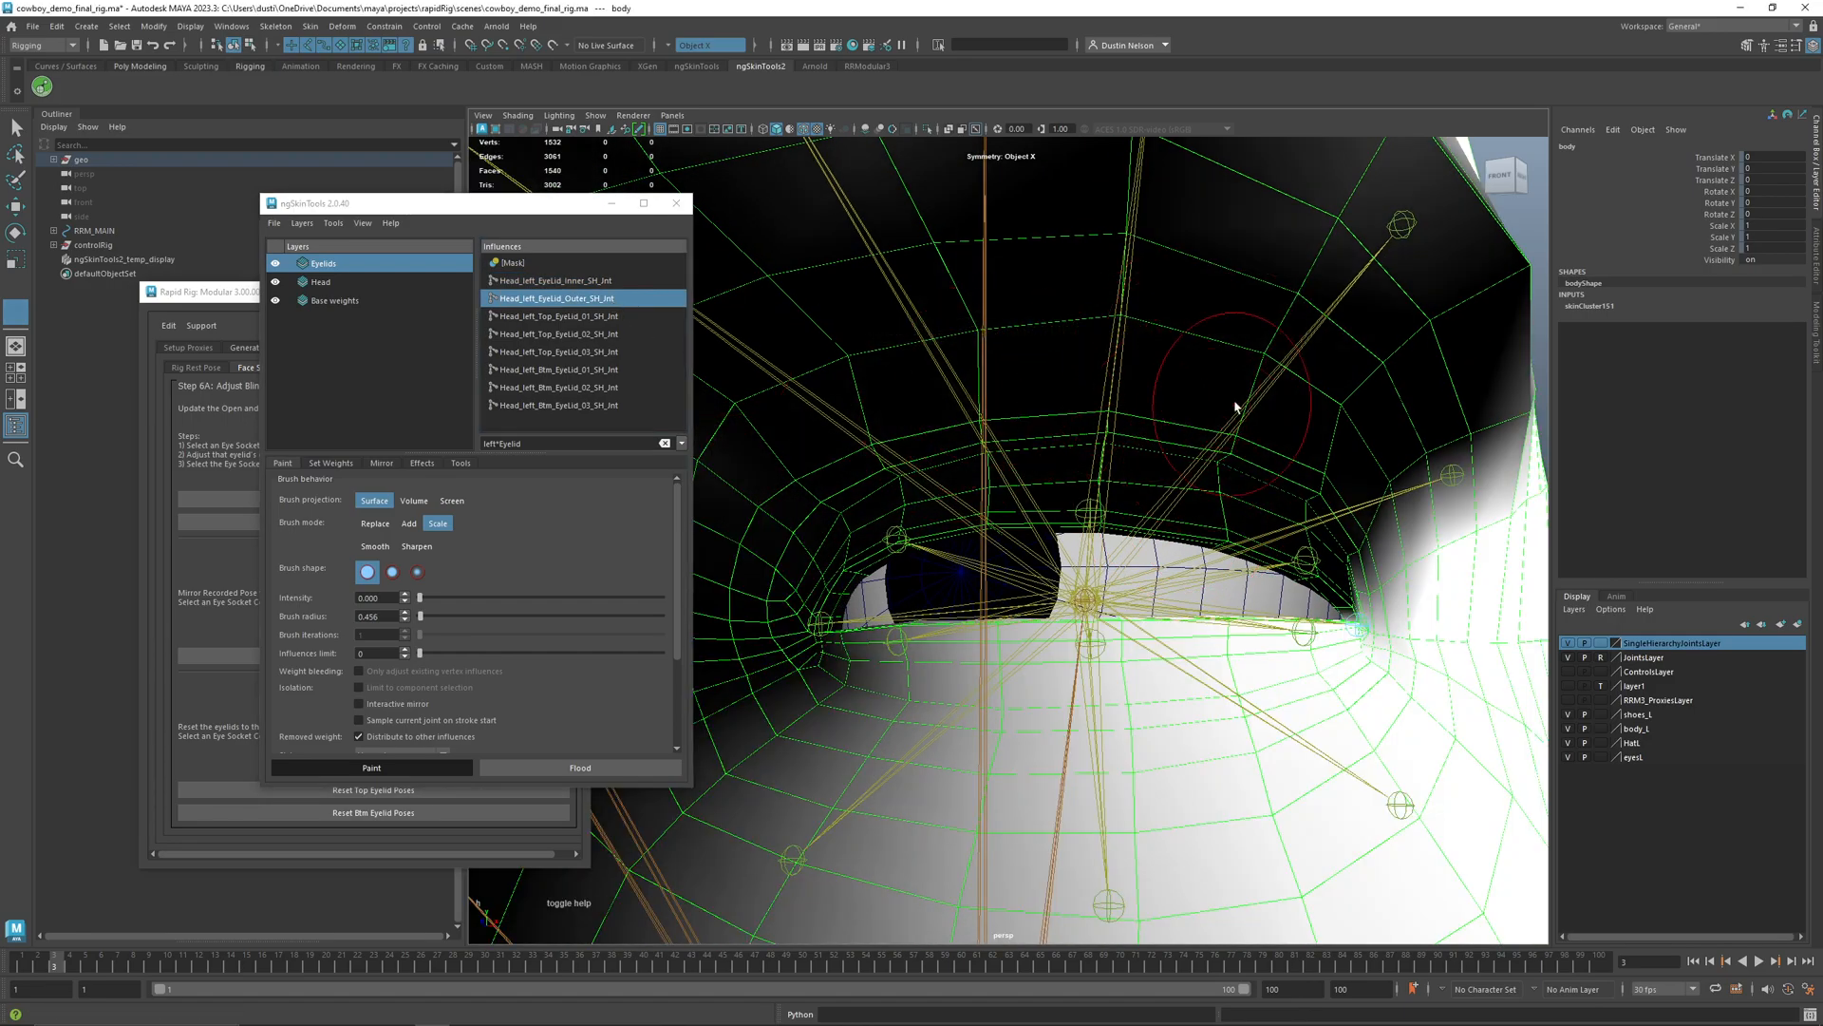
{"action": "right_click_drag", "start_coordinate": [1282, 285], "coordinate": [898, 384], "text": "alt"}
{"action": "left_click_drag", "start_coordinate": [1153, 355], "coordinate": [1146, 366]}
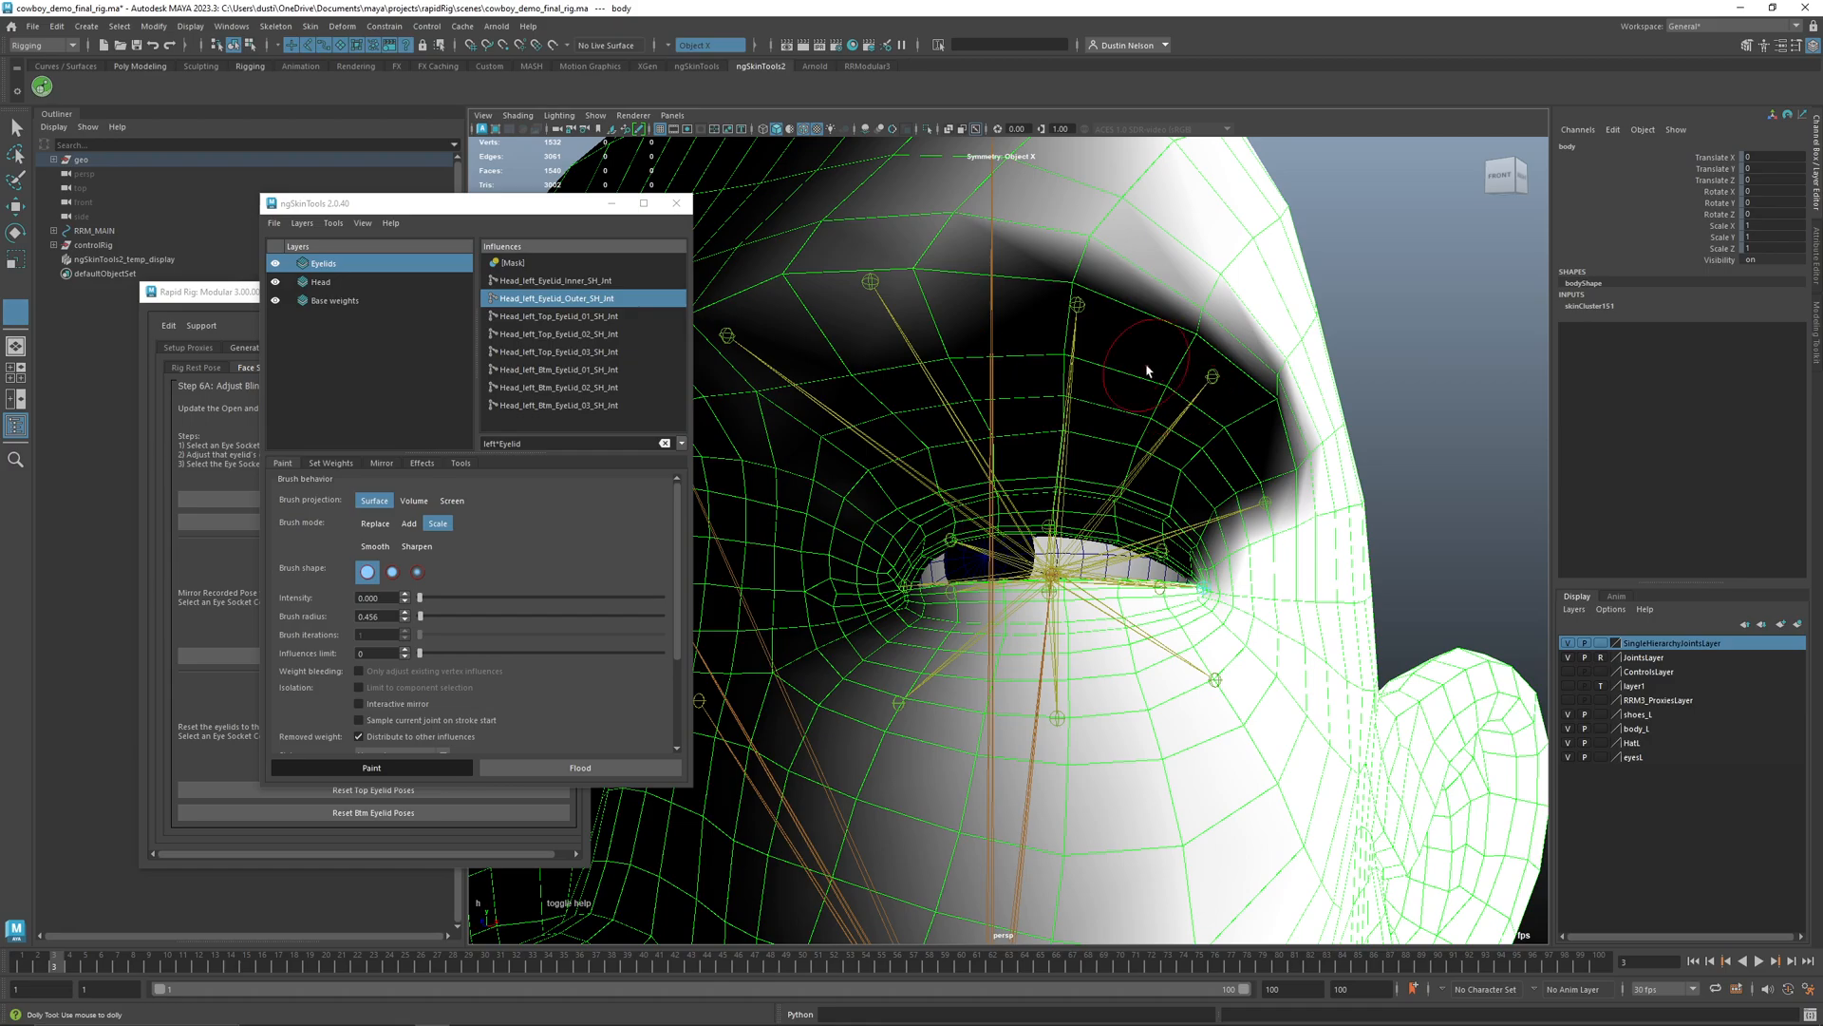
{"action": "left_click_drag", "start_coordinate": [769, 387], "coordinate": [840, 512]}
- Add weight to Head_left_Top_EyeLid_01_SH_Jnt above the inner lid and up towards the brow with the Add brush at radius 0.534
{"action": "left_click", "coordinate": [565, 316]}
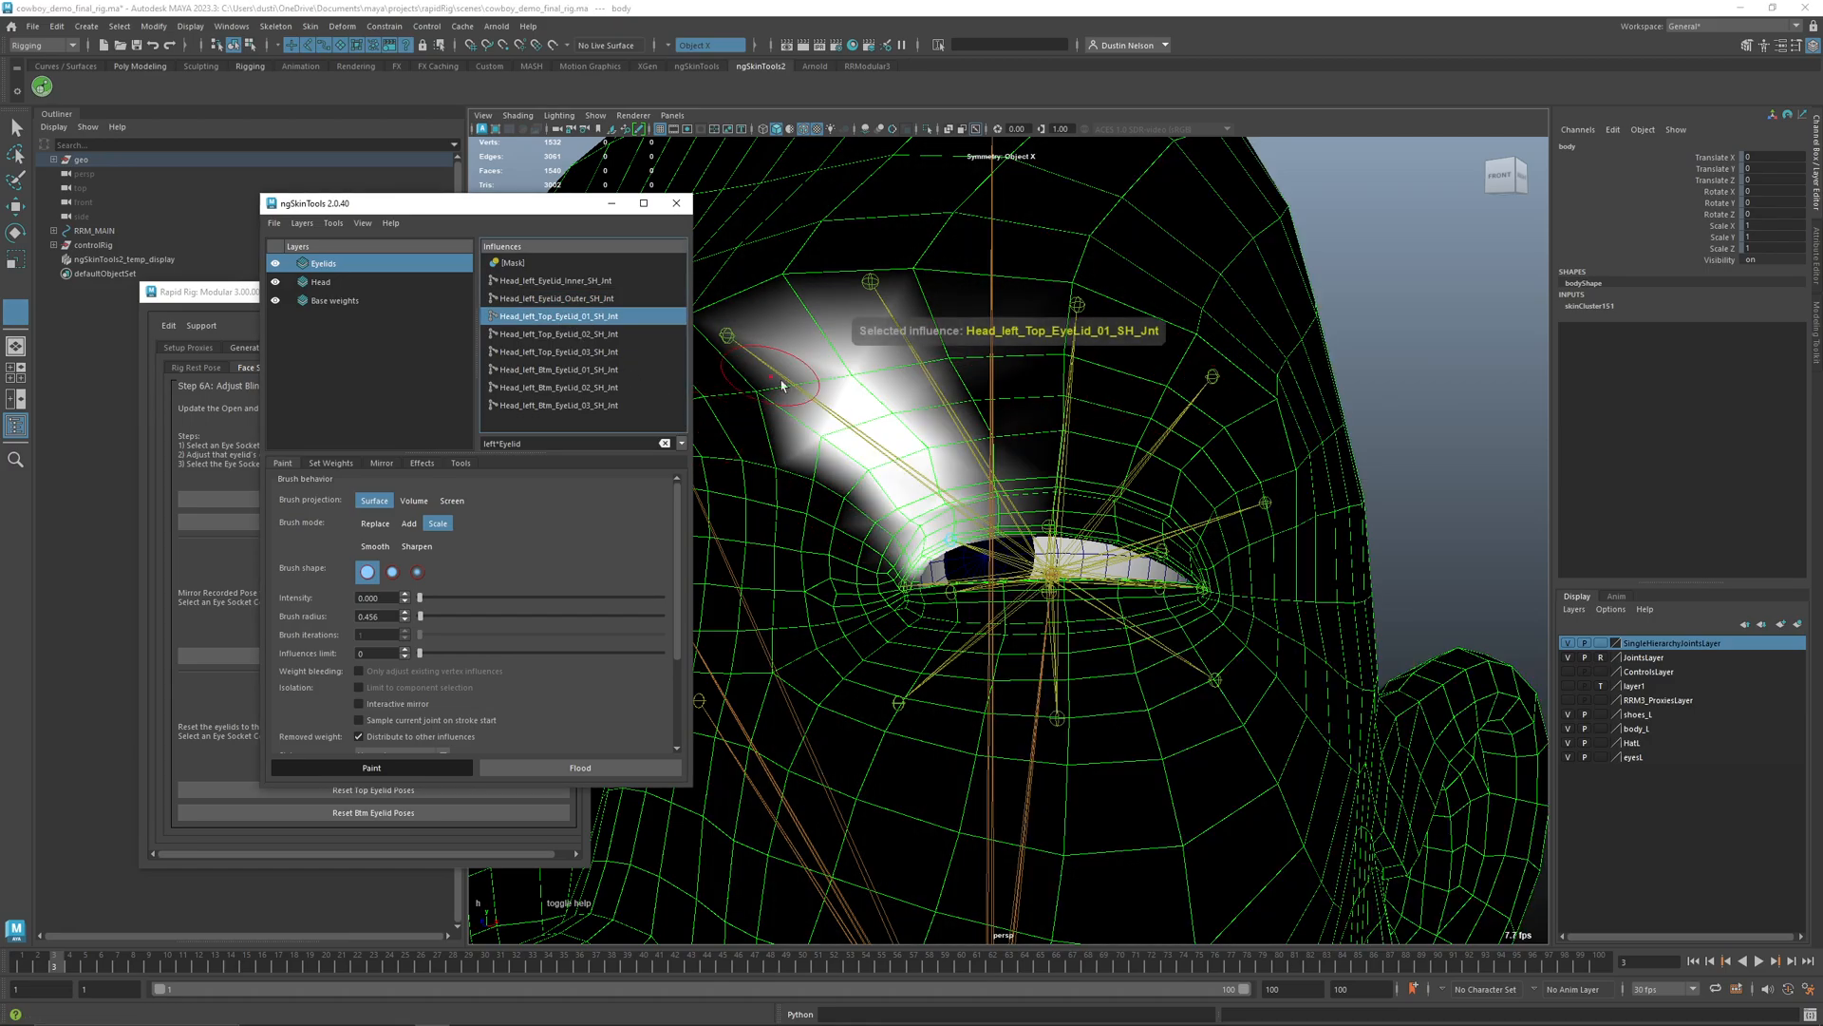
{"action": "left_click", "coordinate": [408, 523]}
{"action": "left_click_drag", "start_coordinate": [835, 323], "coordinate": [786, 292]}
{"action": "mouse_move", "coordinate": [766, 353]}
{"action": "left_mouse_down"}
{"action": "mouse_move", "coordinate": [760, 399]}
{"action": "mouse_move", "coordinate": [867, 237]}
{"action": "mouse_move", "coordinate": [937, 468]}
{"action": "left_mouse_up"}
{"action": "middle_click_drag", "start_coordinate": [926, 436], "coordinate": [858, 414], "text": "alt"}
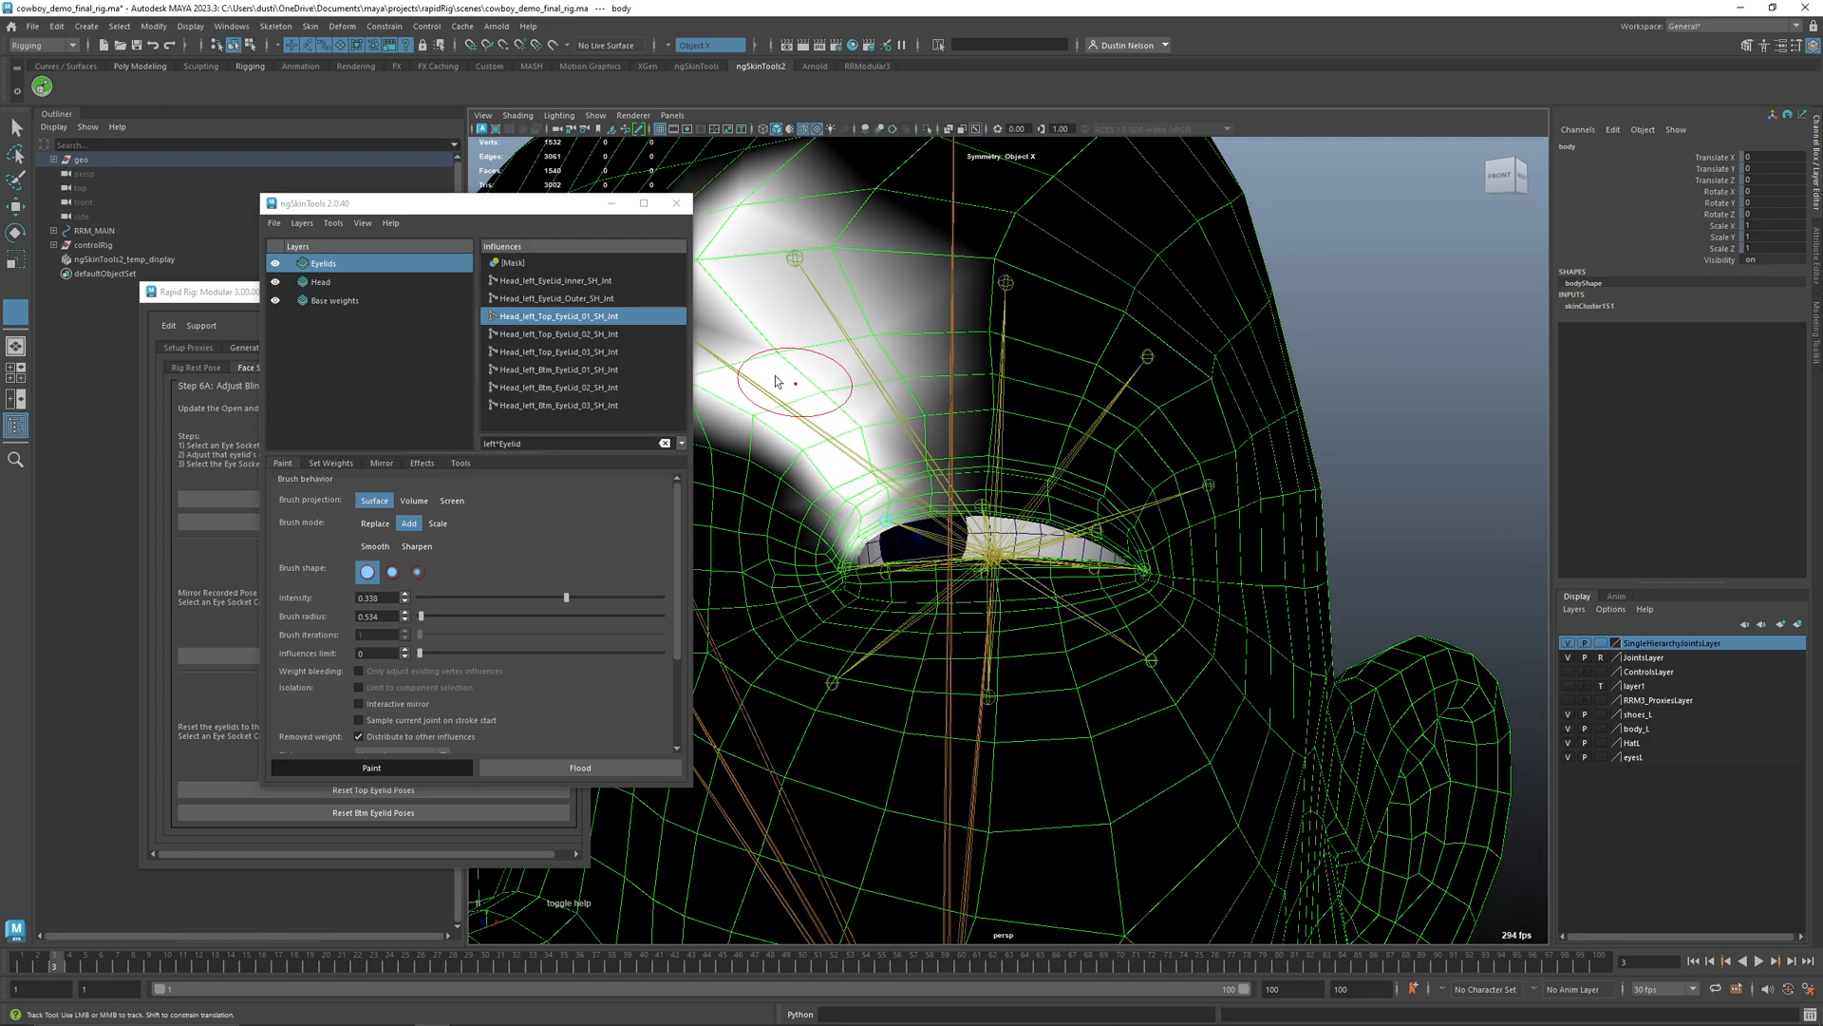
- Add weight to Head_left_Top_EyeLid_02_SH_Jnt above the middle of the lid and to Head_left_Top_EyeLid_03_SH_Jnt above the outer lid
{"action": "left_click", "coordinate": [641, 335]}
{"action": "mouse_move", "coordinate": [960, 404]}
{"action": "left_mouse_down"}
{"action": "mouse_move", "coordinate": [885, 271]}
{"action": "mouse_move", "coordinate": [988, 261]}
{"action": "mouse_move", "coordinate": [1036, 320]}
{"action": "left_mouse_up"}
{"action": "left_click", "coordinate": [622, 354]}
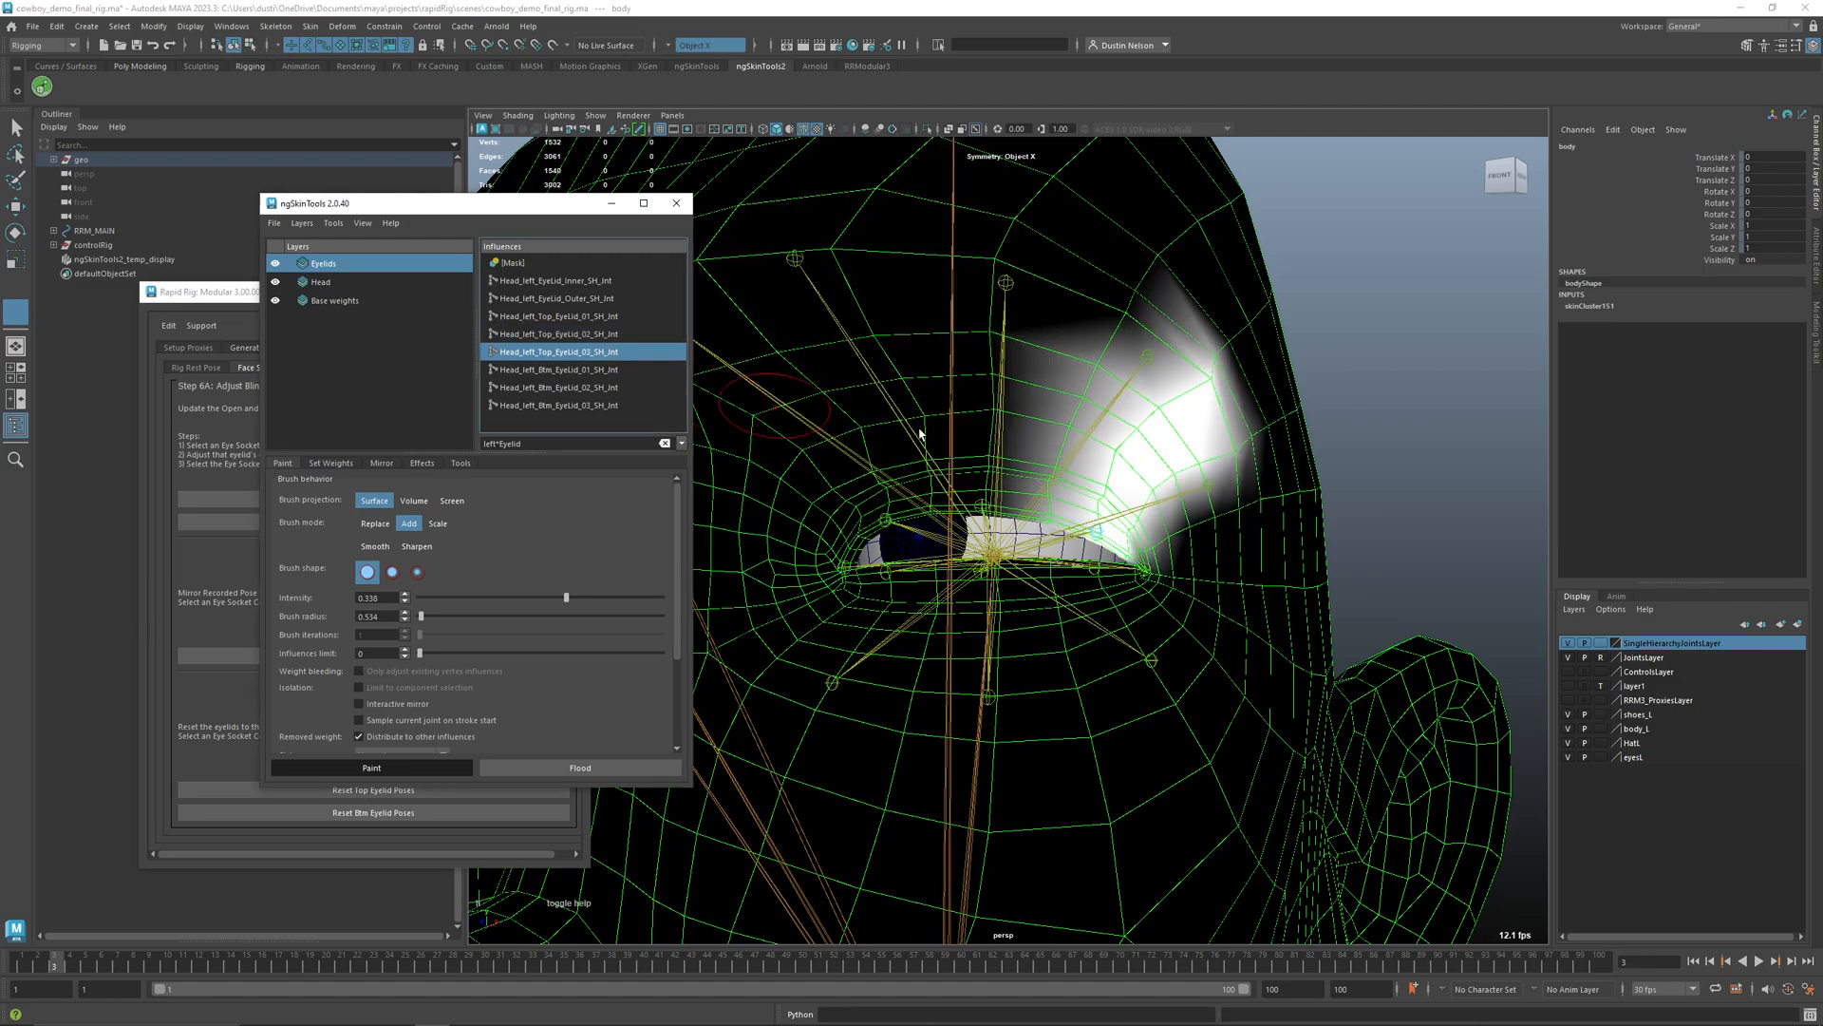
{"action": "left_click_drag", "start_coordinate": [1074, 384], "coordinate": [1007, 380], "text": "alt"}
{"action": "mouse_move", "coordinate": [1082, 262]}
{"action": "left_mouse_down"}
{"action": "mouse_move", "coordinate": [1177, 406]}
{"action": "mouse_move", "coordinate": [1119, 320]}
{"action": "left_mouse_up"}
{"action": "mouse_move", "coordinate": [1235, 458]}
{"action": "left_mouse_down"}
{"action": "mouse_move", "coordinate": [1191, 495]}
{"action": "mouse_move", "coordinate": [1186, 457]}
{"action": "left_mouse_up"}
{"action": "left_click_drag", "start_coordinate": [1059, 307], "coordinate": [998, 354]}
- Scrub to frame 10 with the lid closed and add Head_left_Top_EyeLid_02_SH_Jnt weight above the middle of the lid
{"action": "left_click_drag", "start_coordinate": [988, 454], "coordinate": [1035, 475], "text": "alt"}
{"action": "left_click_drag", "start_coordinate": [52, 966], "coordinate": [171, 974]}
{"action": "middle_click_drag", "start_coordinate": [874, 650], "coordinate": [931, 676], "text": "alt"}
{"action": "right_click_drag", "start_coordinate": [932, 676], "coordinate": [818, 497], "text": "alt"}
{"action": "left_click", "coordinate": [570, 334]}
{"action": "mouse_move", "coordinate": [982, 300]}
{"action": "left_mouse_down"}
{"action": "mouse_move", "coordinate": [929, 376]}
{"action": "mouse_move", "coordinate": [996, 356]}
{"action": "left_mouse_up"}
- Smooth the Head_left_Top_EyeLid_01_SH_Jnt weights above the inner eye corner
{"action": "left_click", "coordinate": [593, 318]}
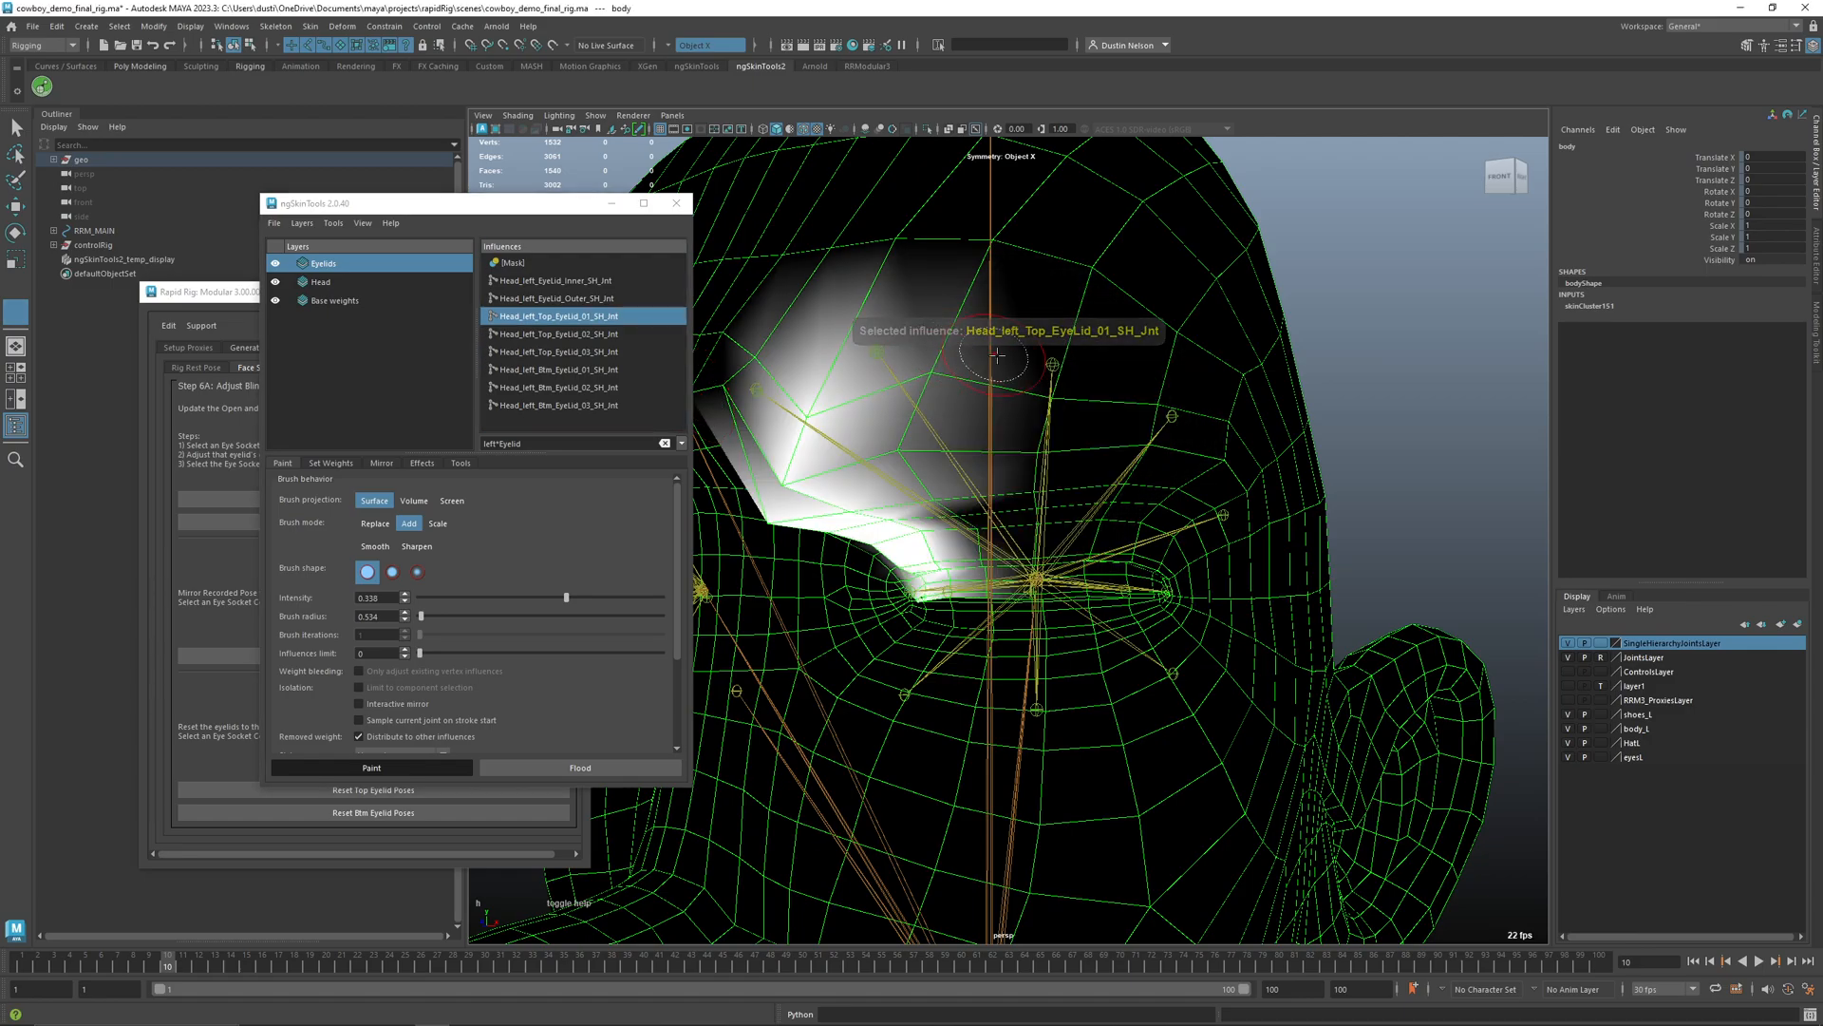
{"action": "left_click_drag", "start_coordinate": [964, 517], "coordinate": [957, 462], "text": "alt"}
{"action": "right_click_drag", "start_coordinate": [957, 462], "coordinate": [936, 551], "text": "alt"}
{"action": "left_click_drag", "start_coordinate": [894, 505], "coordinate": [668, 418], "text": "shift"}
- Choose the Eyelids layer's mask, leave painting at frame 1, and isolate the body mesh in vertex selection mode
{"action": "left_click", "coordinate": [518, 263]}
{"action": "scroll", "coordinate": [706, 698], "scroll_direction": "down", "scroll_amount": 3}
{"action": "right_click_drag", "start_coordinate": [868, 532], "coordinate": [1111, 577], "text": "alt"}
{"action": "middle_click_drag", "start_coordinate": [1222, 523], "coordinate": [1229, 584], "text": "alt"}
{"action": "key", "text": "q"}
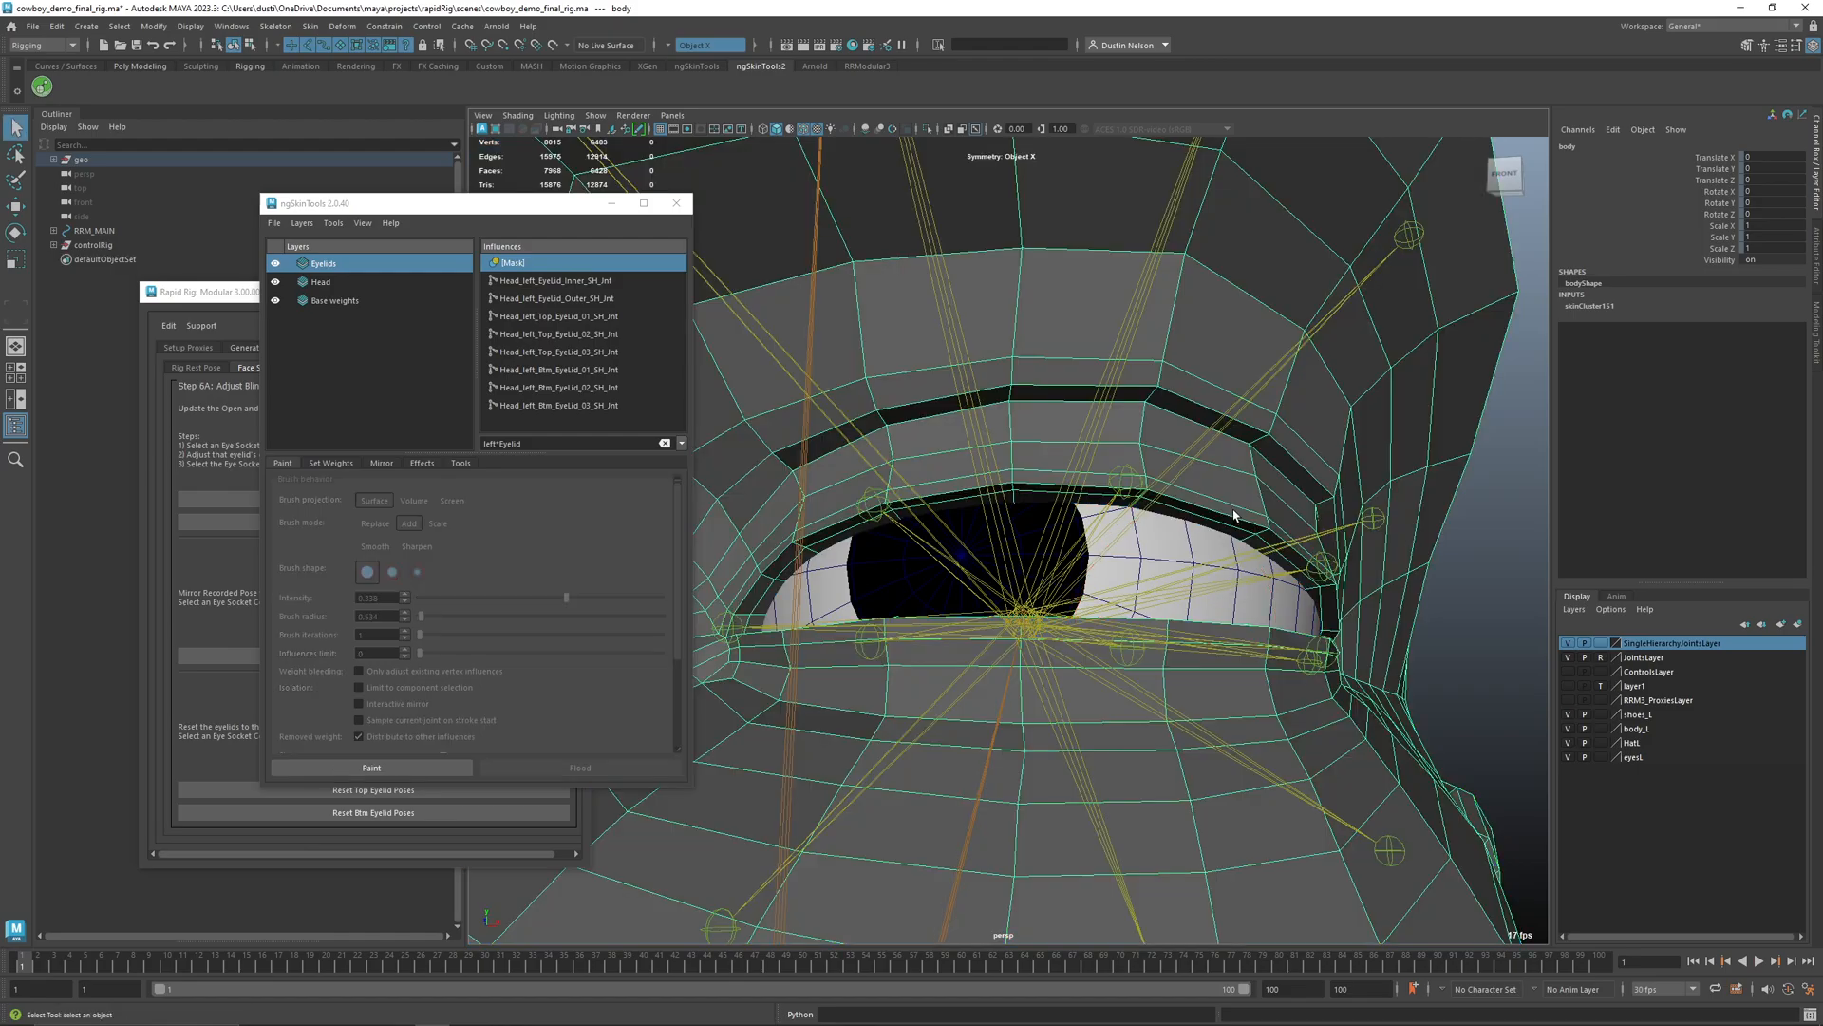
{"action": "key", "text": "ctrl+1"}
{"action": "right_click_drag", "start_coordinate": [1230, 525], "coordinate": [1104, 522]}
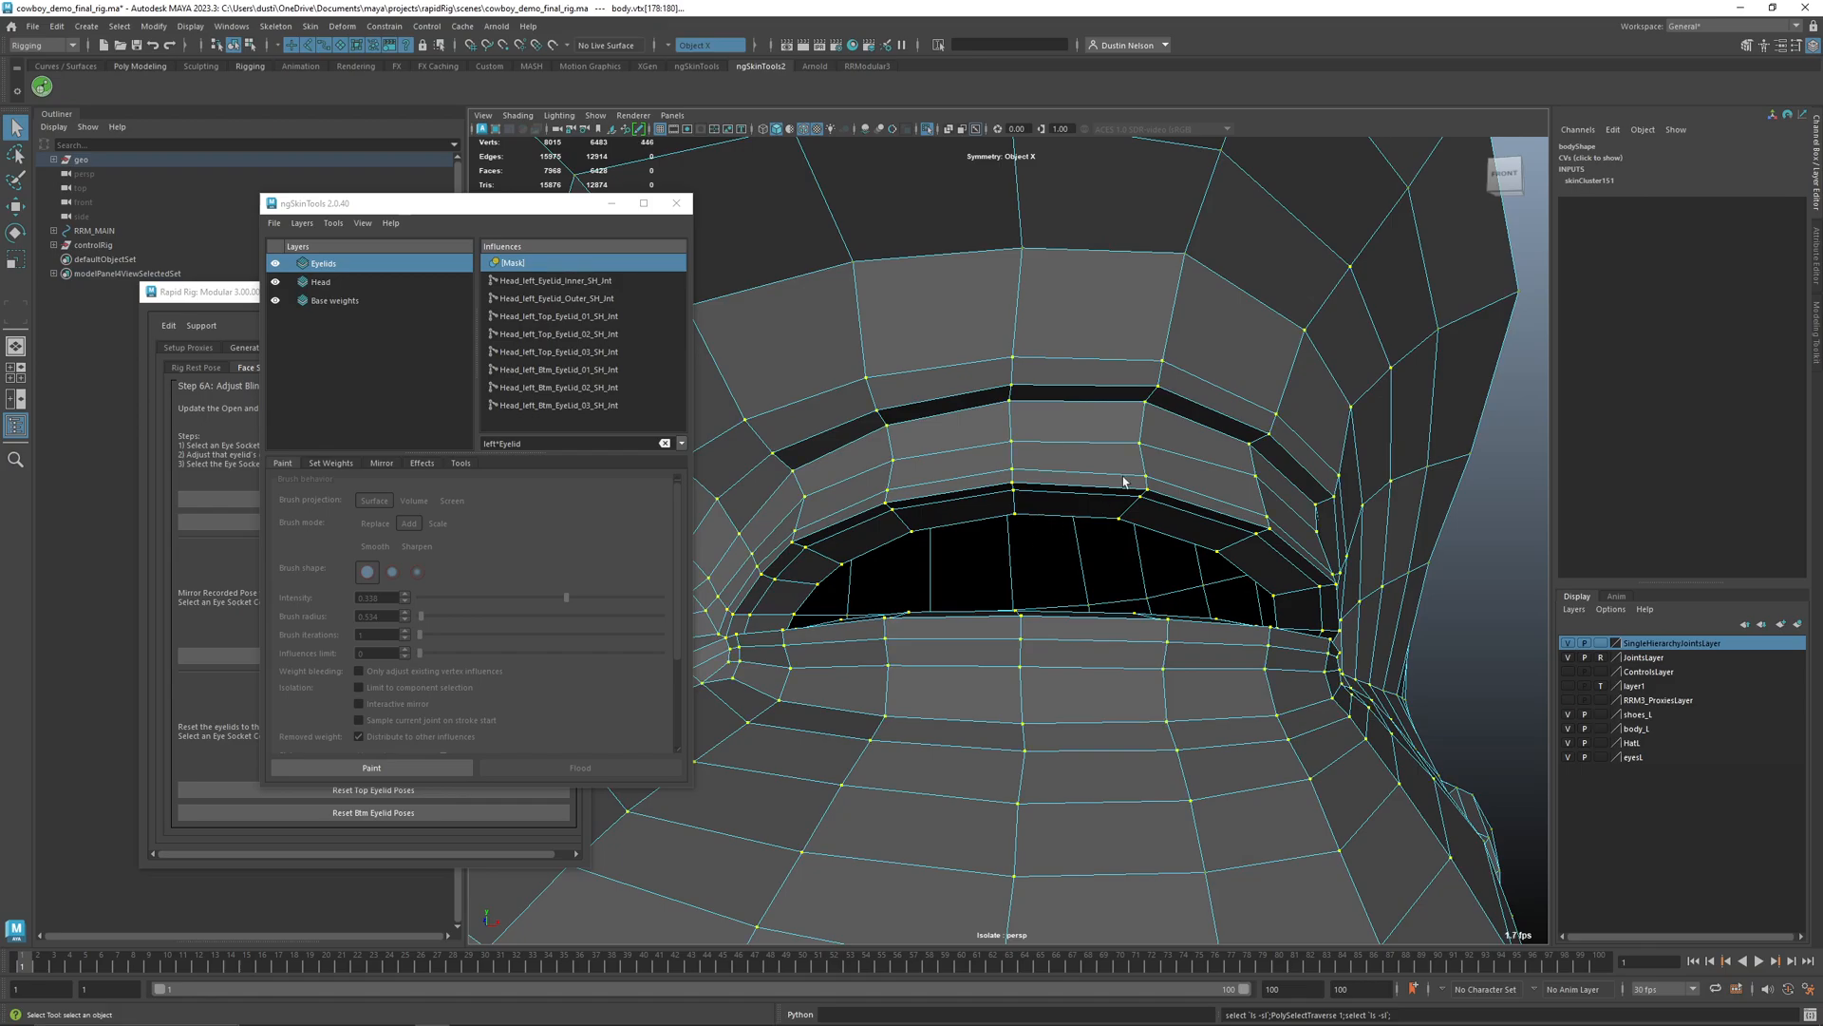
- Select the rings of vertices surrounding the left eye, leaving out stray vertices on the cheek
{"action": "right_click_drag", "start_coordinate": [1119, 495], "coordinate": [1099, 412], "text": "alt"}
{"action": "middle_click_drag", "start_coordinate": [1099, 412], "coordinate": [1245, 447], "text": "alt"}
{"action": "right_click_drag", "start_coordinate": [1186, 469], "coordinate": [861, 548], "text": "alt"}
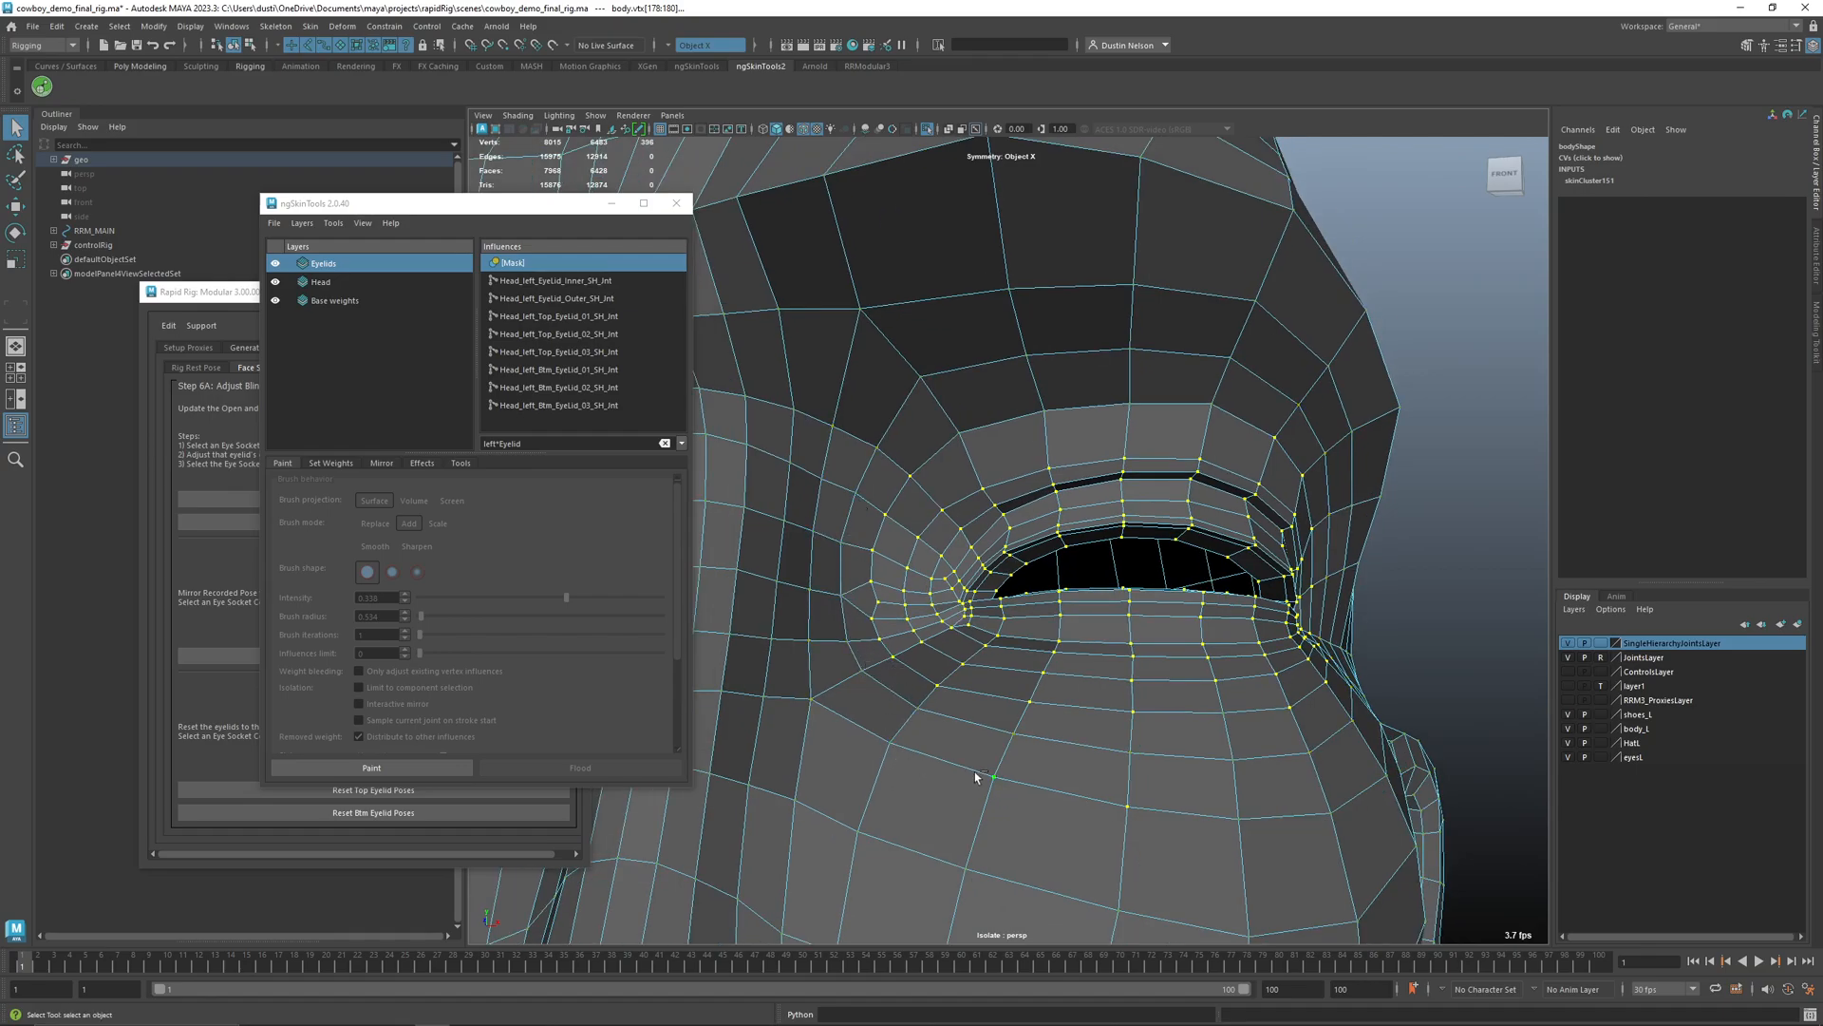
{"action": "left_click", "coordinate": [1129, 808], "text": "ctrl"}
{"action": "left_click_drag", "start_coordinate": [1209, 566], "coordinate": [1159, 562], "text": "alt"}
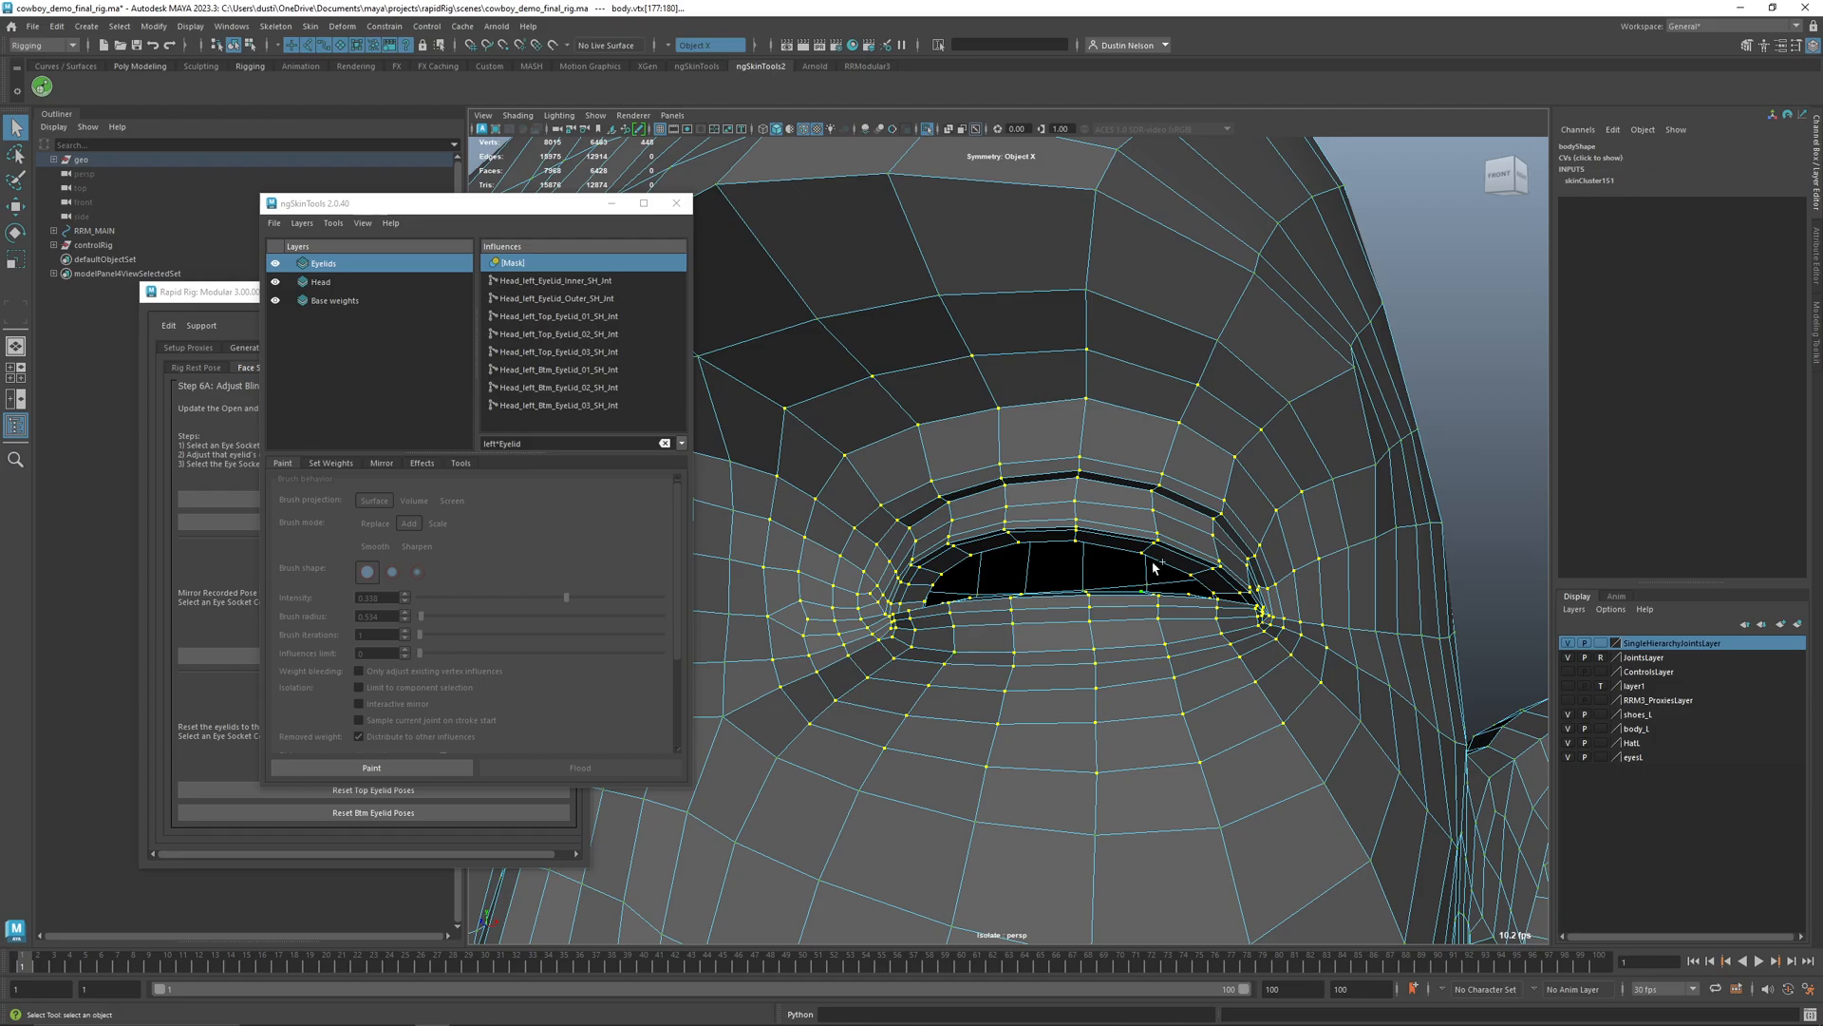
{"action": "left_click_drag", "start_coordinate": [1192, 477], "coordinate": [950, 503], "text": "alt"}
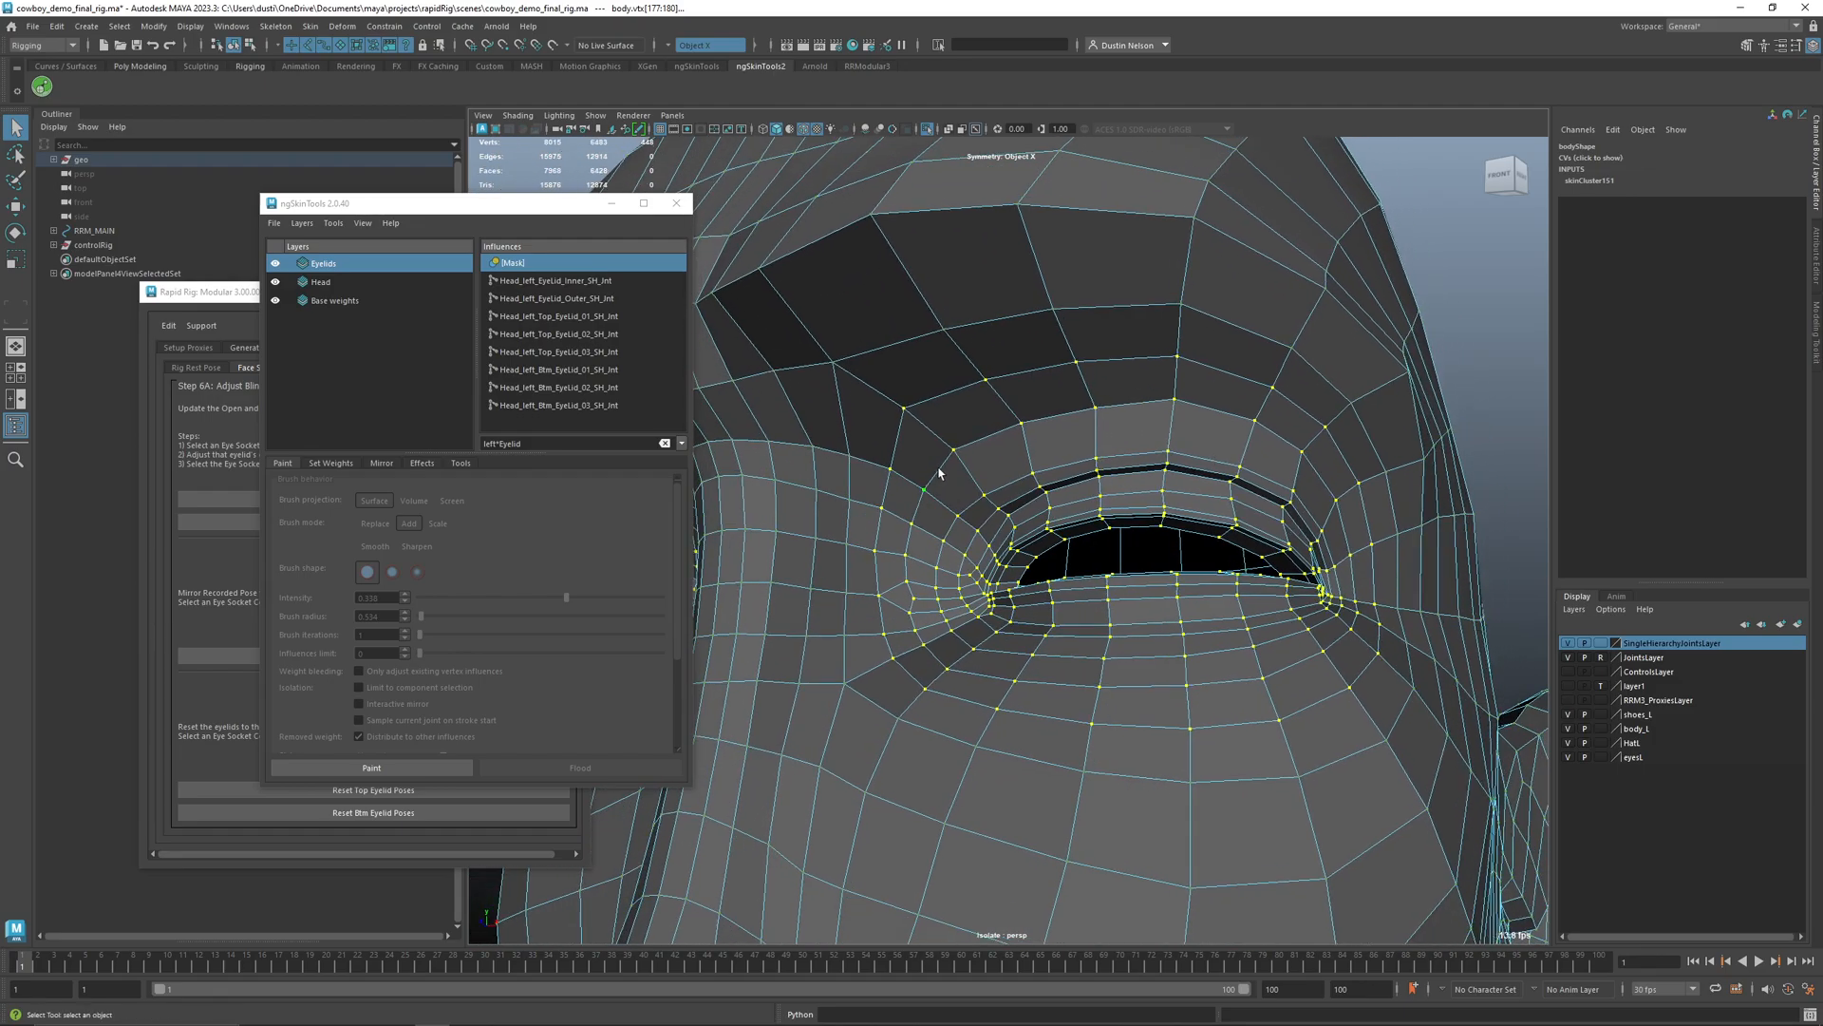
- Flood the Eyelids mask on the selected vertices in Replace mode at intensity 1.000, and scrub back to frame 1
{"action": "left_click", "coordinate": [425, 767]}
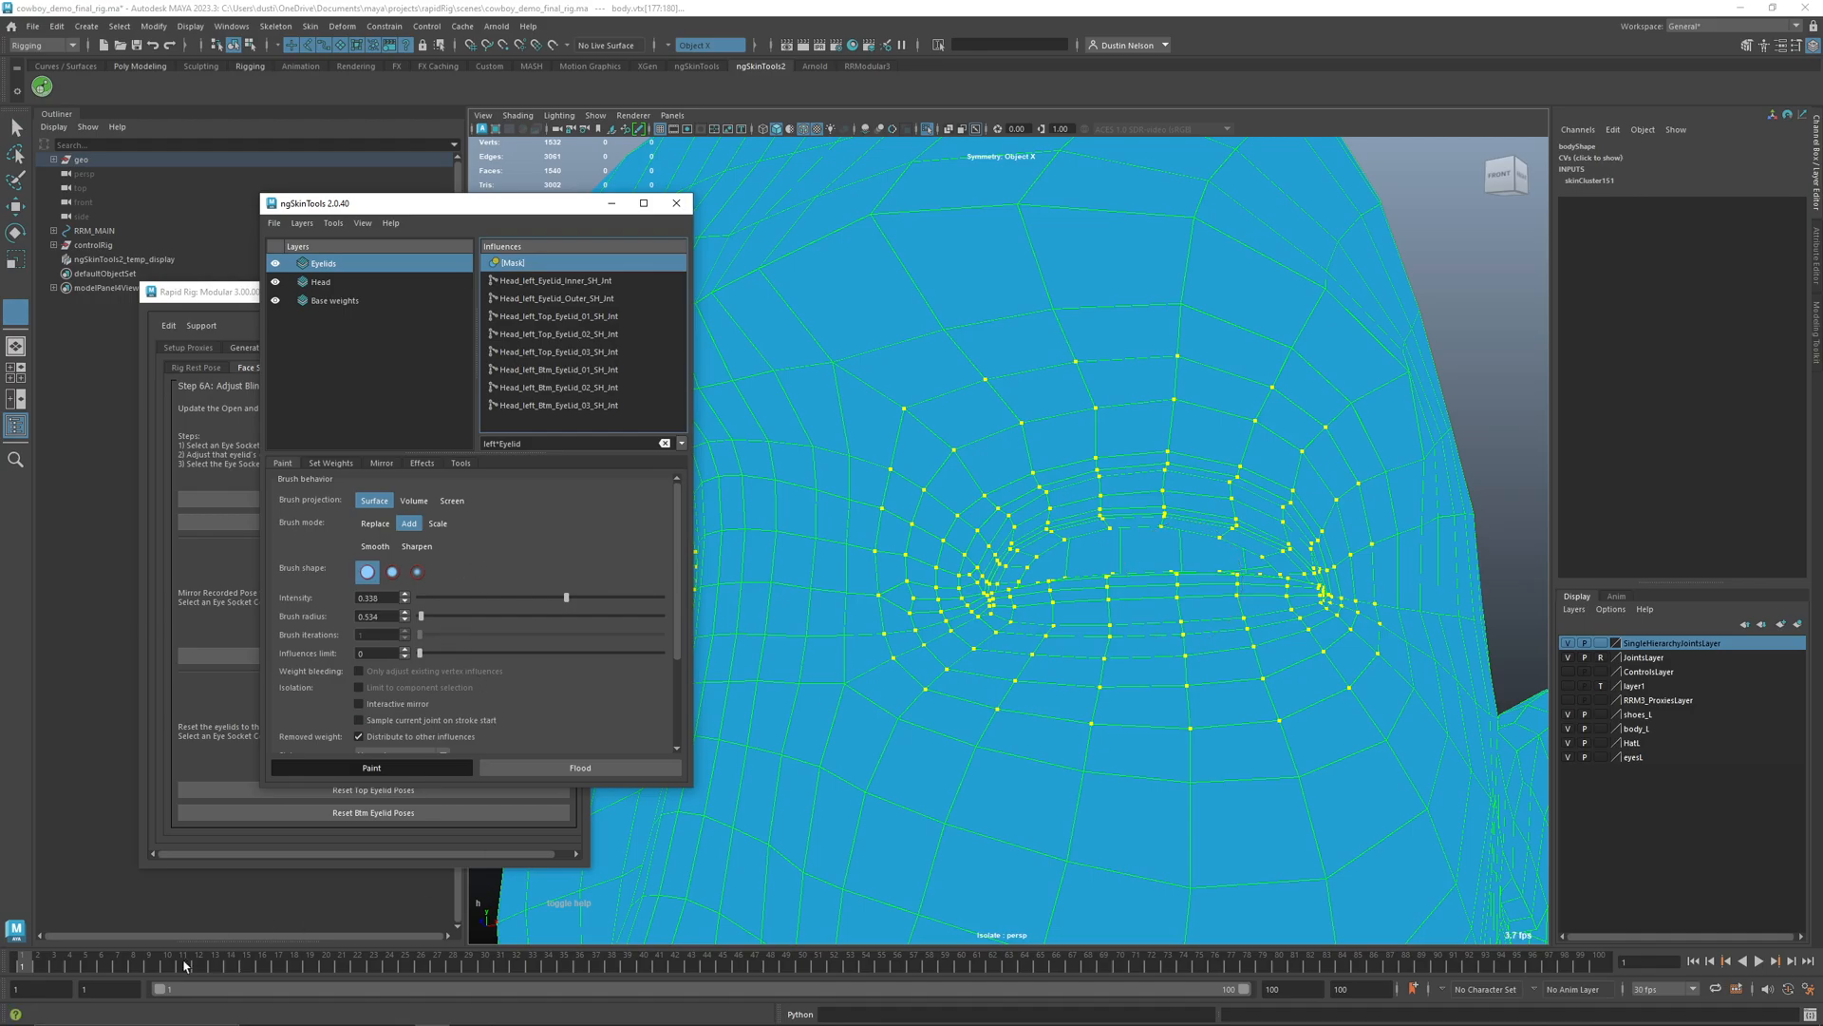
{"action": "left_click_drag", "start_coordinate": [79, 969], "coordinate": [154, 969]}
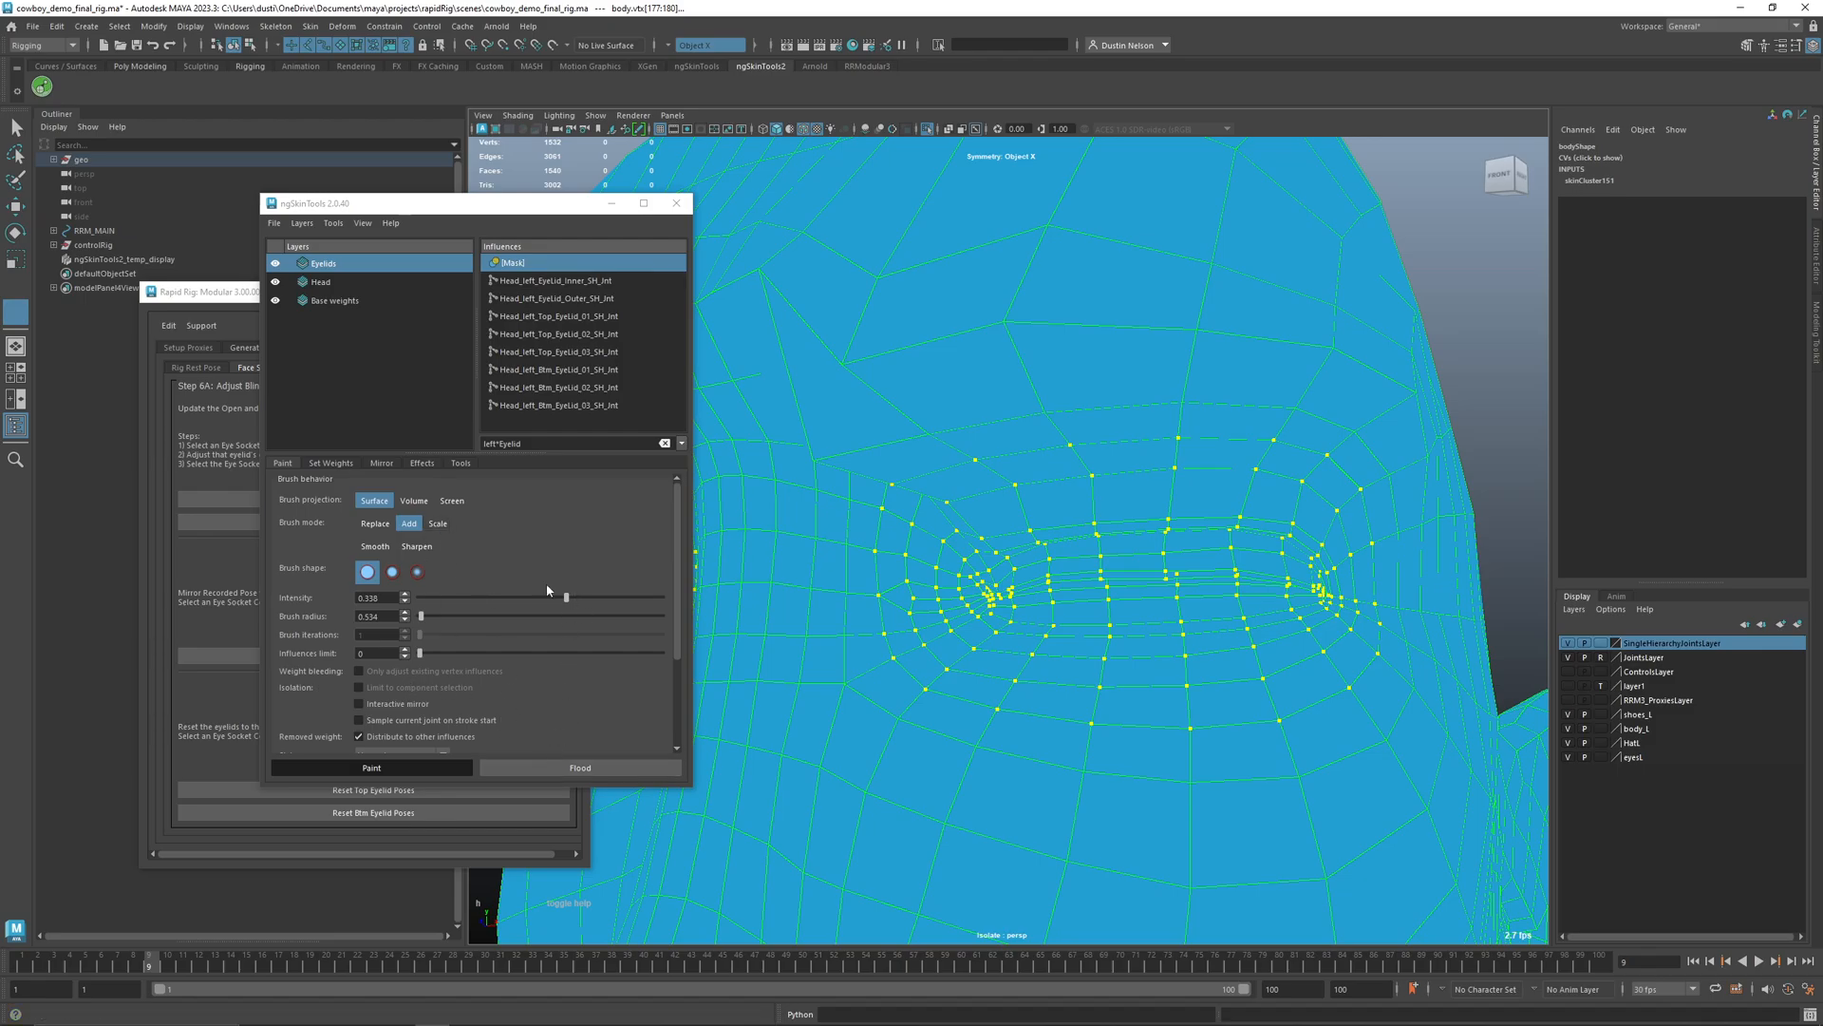
{"action": "left_click", "coordinate": [373, 524]}
{"action": "left_click", "coordinate": [582, 769]}
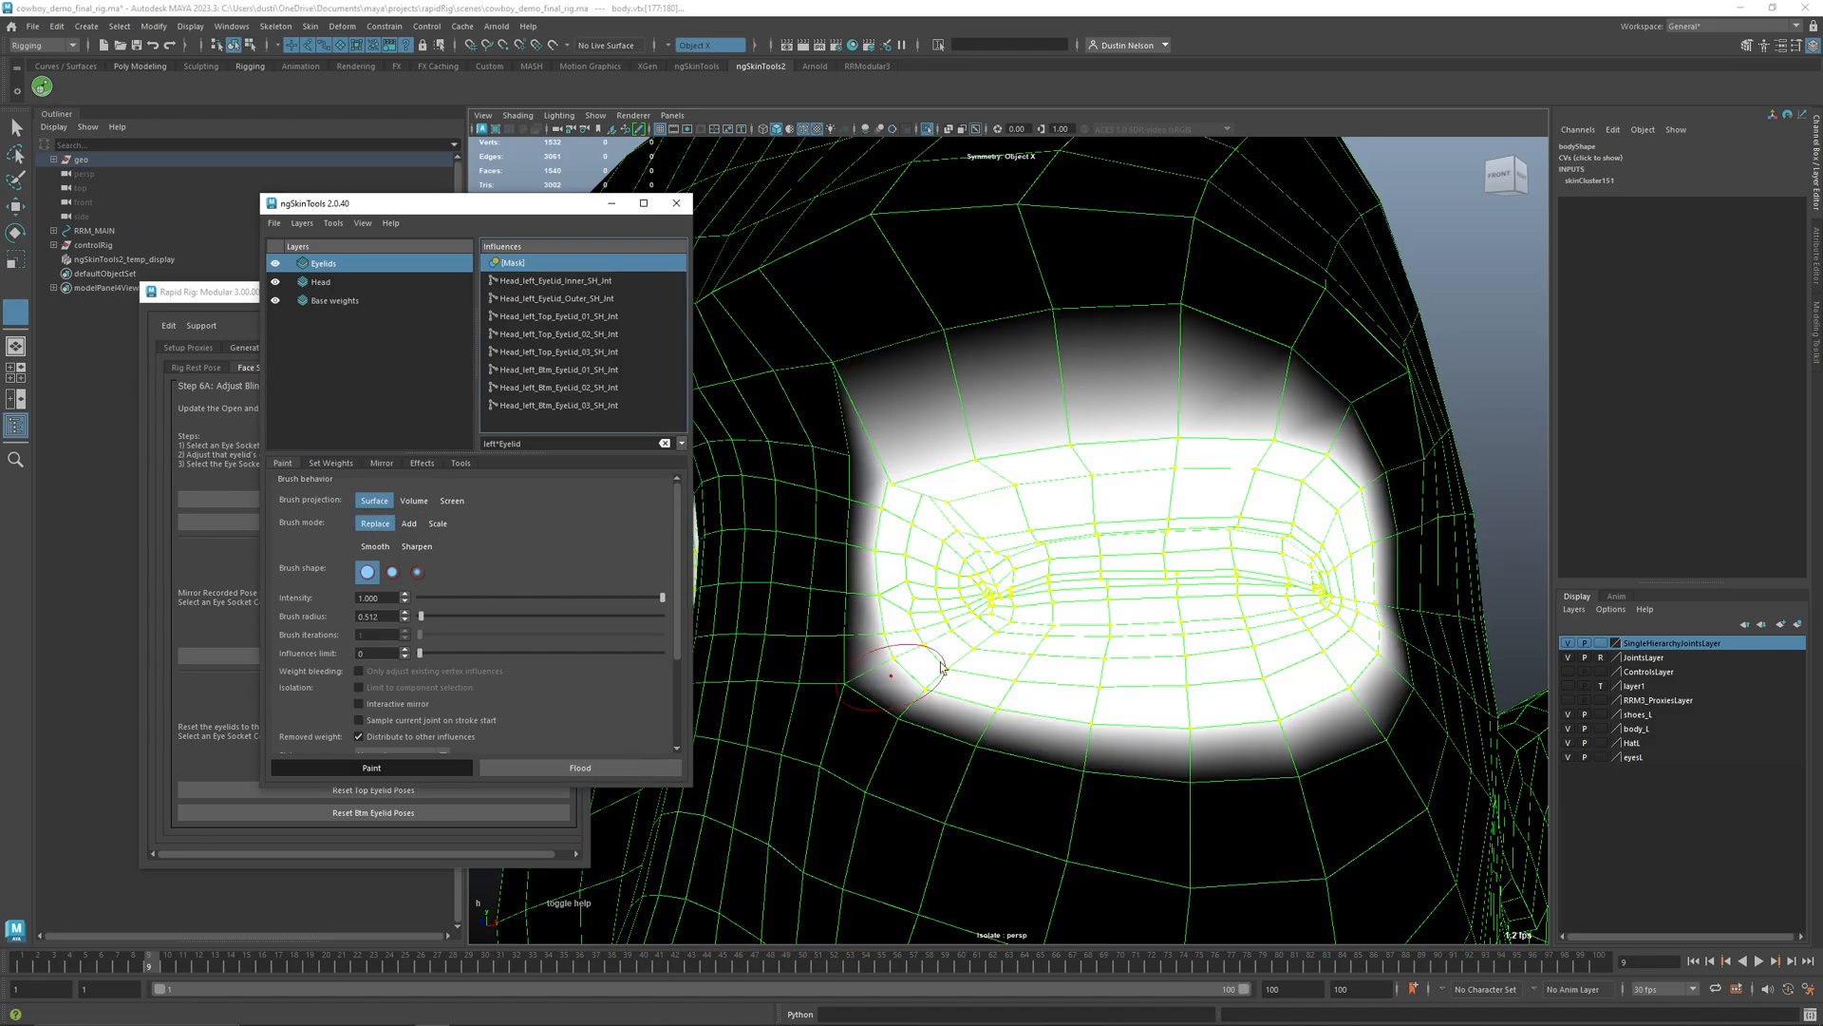
{"action": "left_click_drag", "start_coordinate": [171, 962], "coordinate": [23, 962]}
{"action": "left_click_drag", "start_coordinate": [979, 481], "coordinate": [949, 496], "text": "alt"}
- Clear the vertex selection, resume painting the Eyelids mask, and soften its edge around the eye
{"action": "key", "text": "q"}
{"action": "right_click_drag", "start_coordinate": [1075, 432], "coordinate": [1135, 418]}
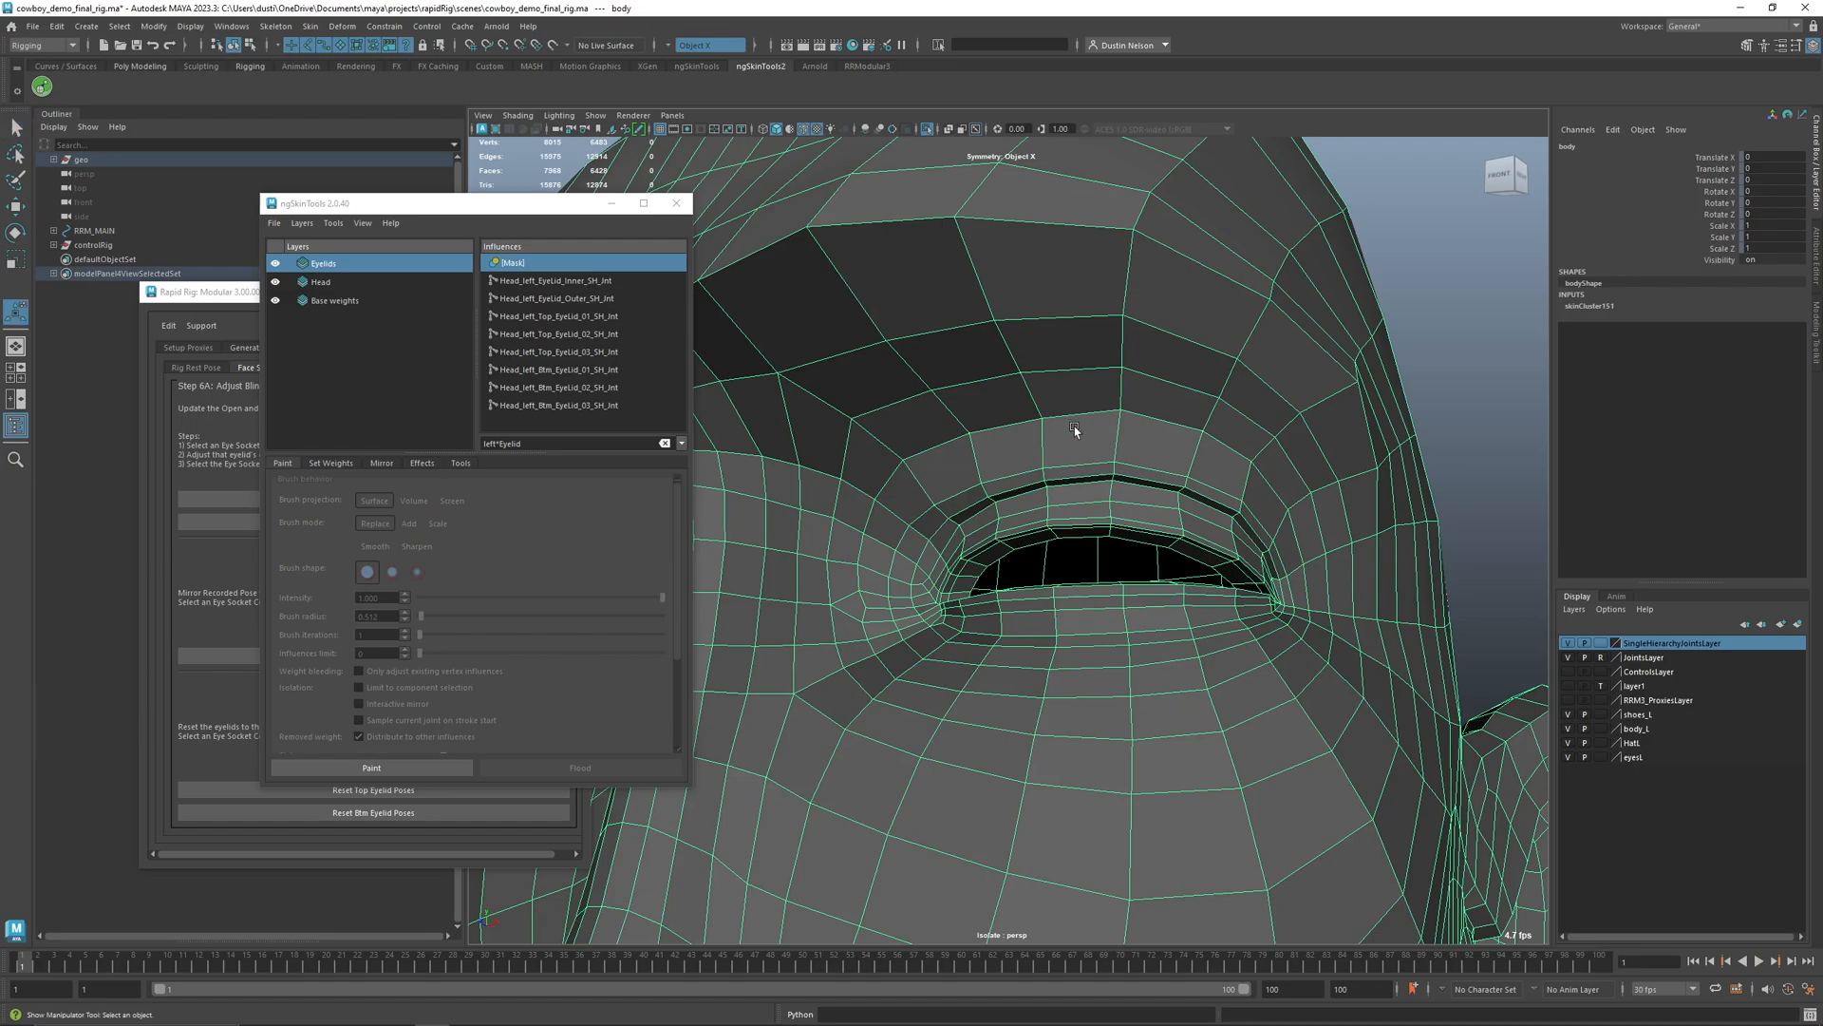
{"action": "left_click", "coordinate": [371, 767]}
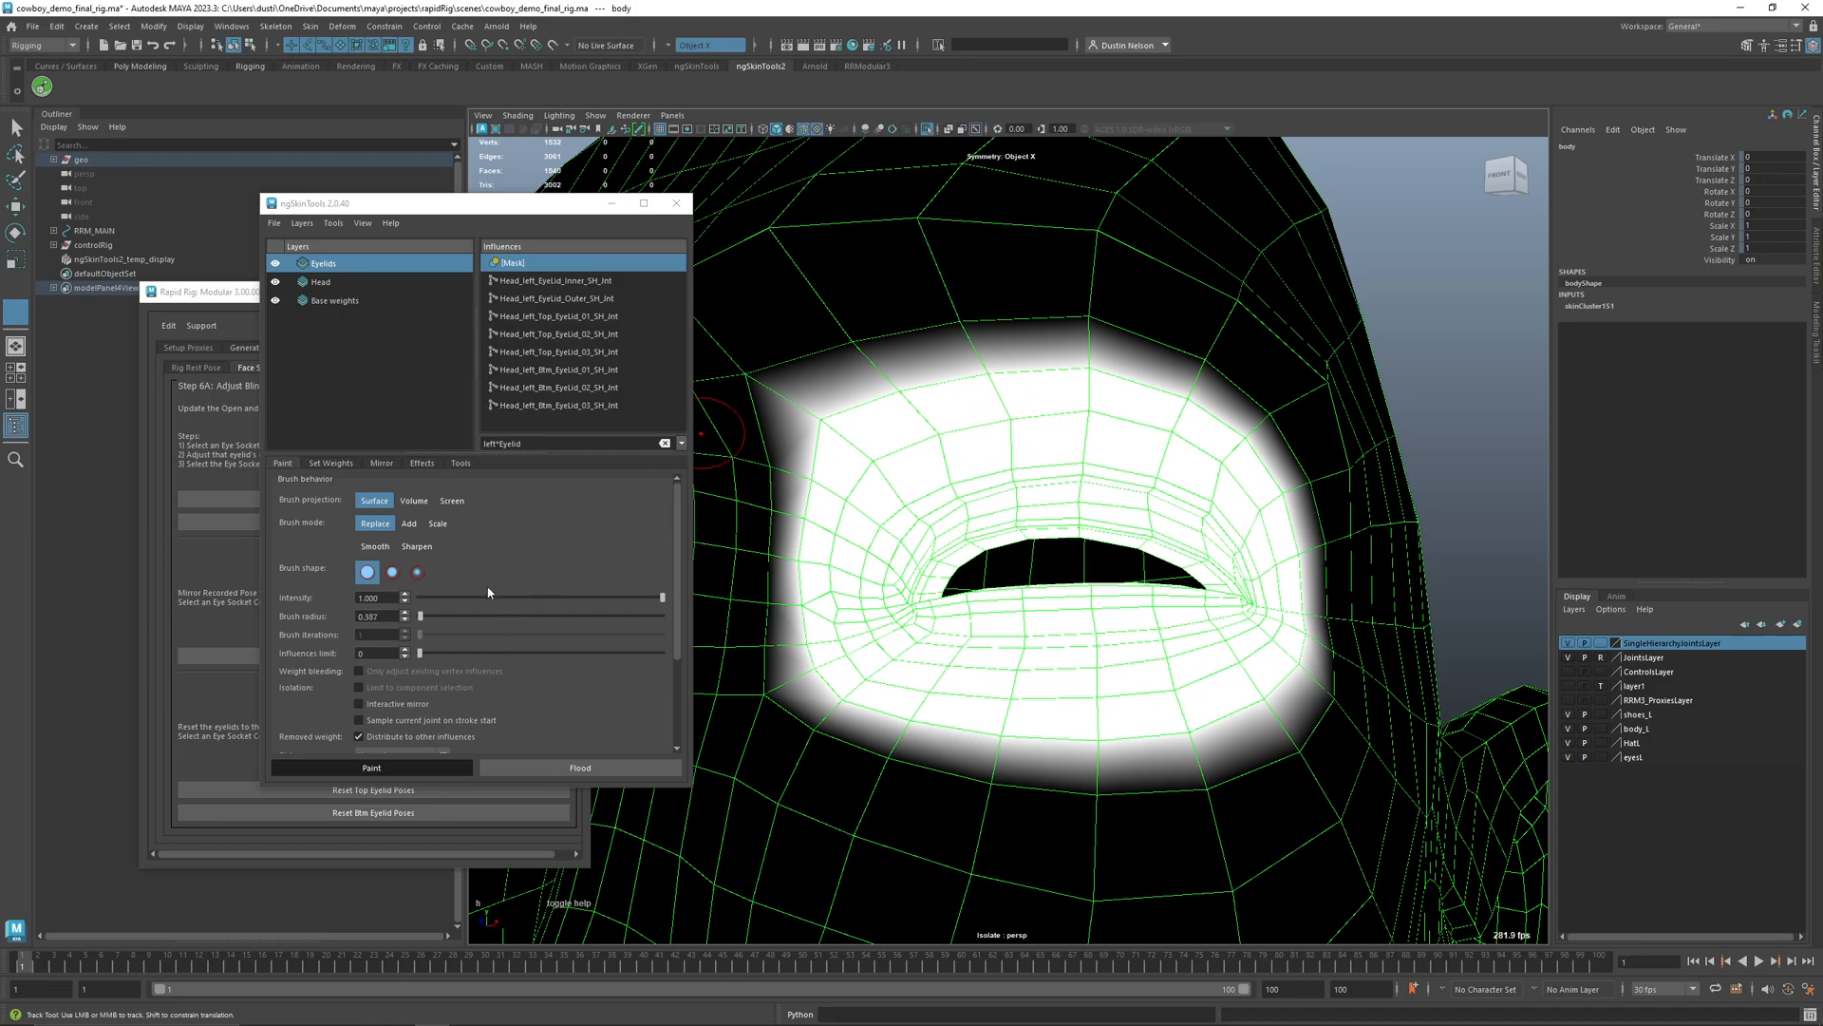
{"action": "mouse_move", "coordinate": [932, 407]}
{"action": "left_mouse_down"}
{"action": "mouse_move", "coordinate": [977, 390]}
{"action": "mouse_move", "coordinate": [1168, 415]}
{"action": "mouse_move", "coordinate": [1268, 492]}
{"action": "mouse_move", "coordinate": [1139, 399]}
{"action": "mouse_move", "coordinate": [912, 395]}
{"action": "mouse_move", "coordinate": [802, 560]}
{"action": "mouse_move", "coordinate": [866, 701]}
{"action": "mouse_move", "coordinate": [1185, 744]}
{"action": "mouse_move", "coordinate": [1297, 669]}
{"action": "left_mouse_up"}
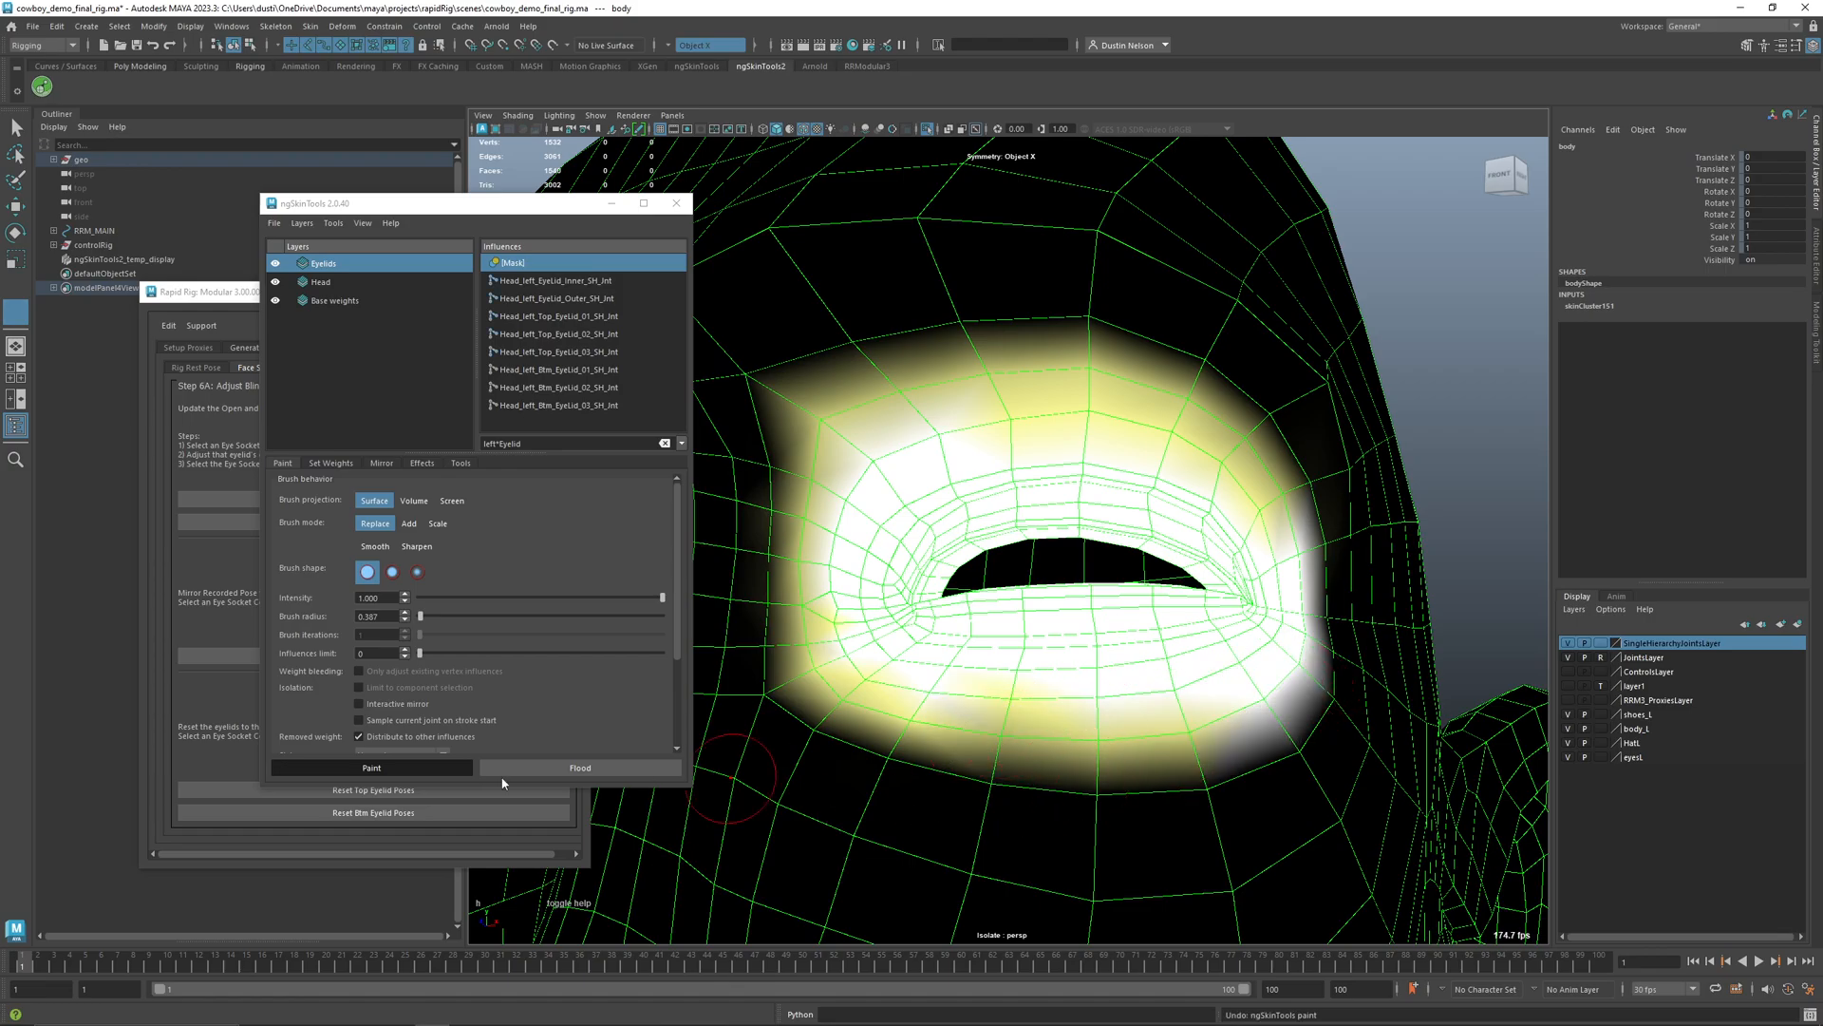
- Reduce the mask around the left eye with the Scale brush at intensity 0.965 and radius 0.456, continuing with the lid closed
{"action": "left_click", "coordinate": [438, 523]}
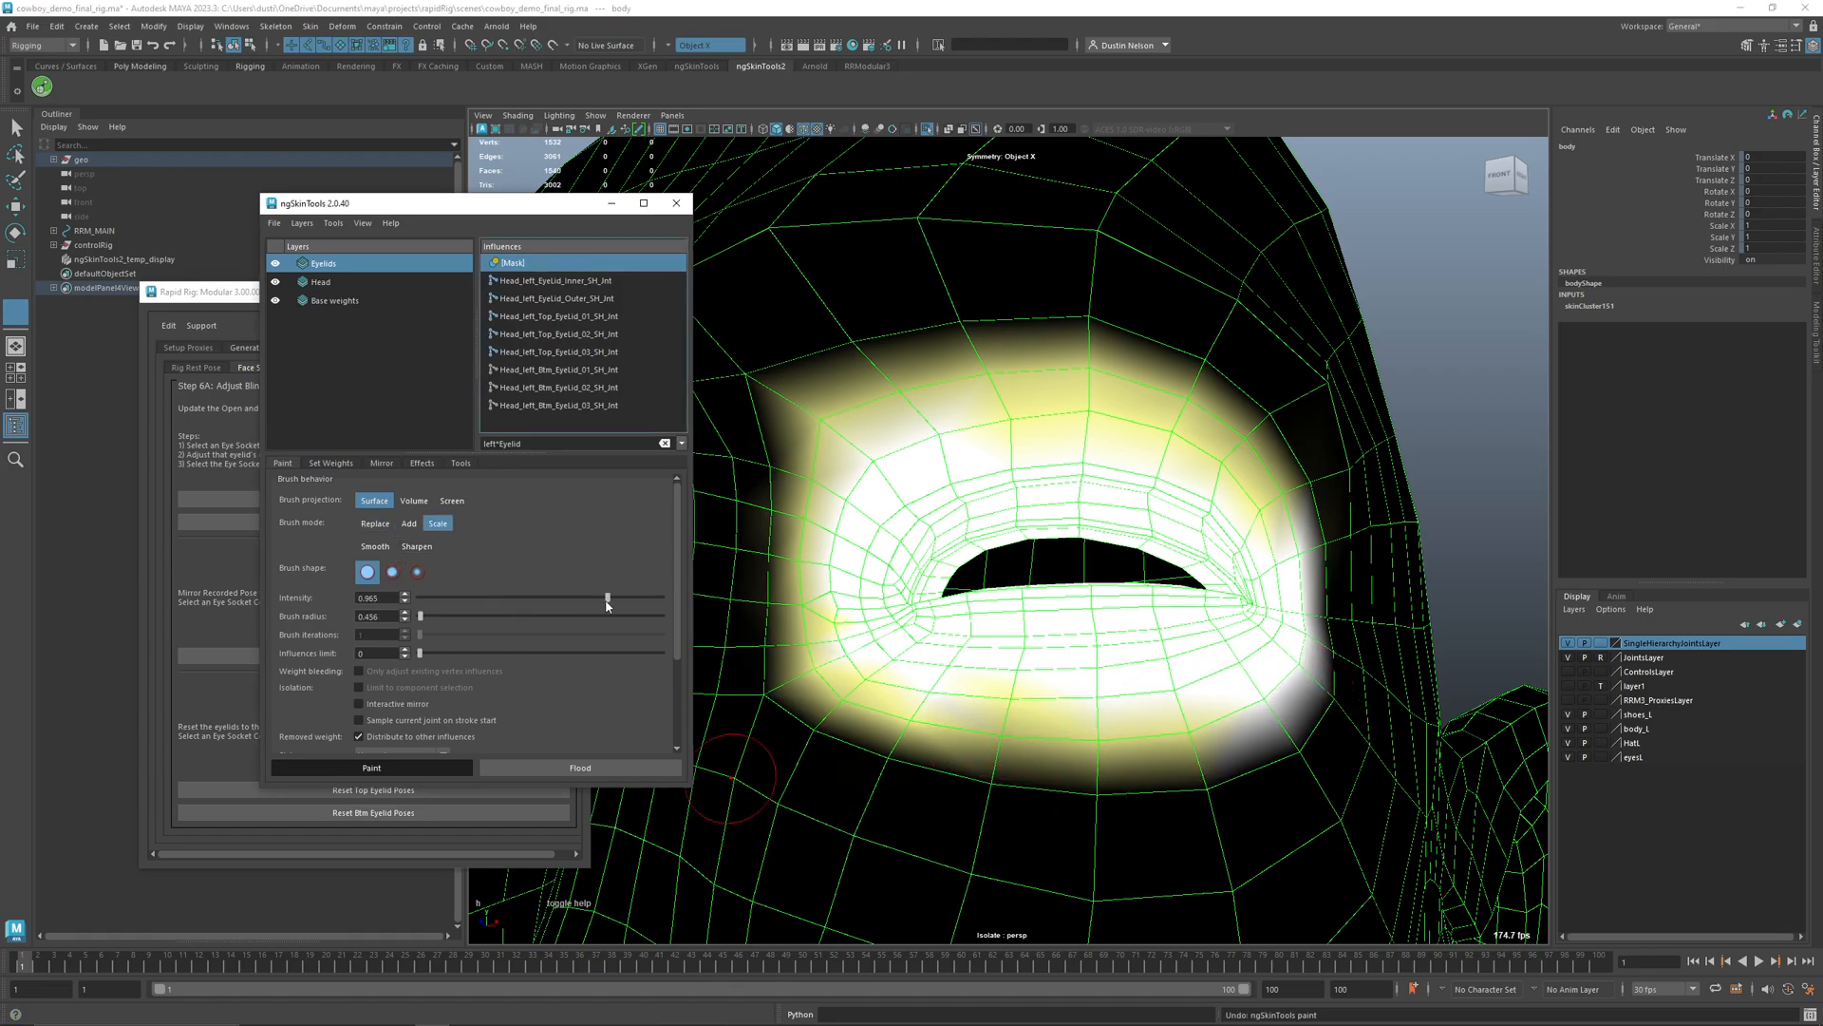
{"action": "mouse_move", "coordinate": [1179, 688]}
{"action": "left_mouse_down"}
{"action": "mouse_move", "coordinate": [1292, 667]}
{"action": "mouse_move", "coordinate": [1223, 729]}
{"action": "mouse_move", "coordinate": [902, 717]}
{"action": "mouse_move", "coordinate": [1292, 695]}
{"action": "mouse_move", "coordinate": [1303, 600]}
{"action": "mouse_move", "coordinate": [1189, 424]}
{"action": "mouse_move", "coordinate": [845, 467]}
{"action": "left_mouse_up"}
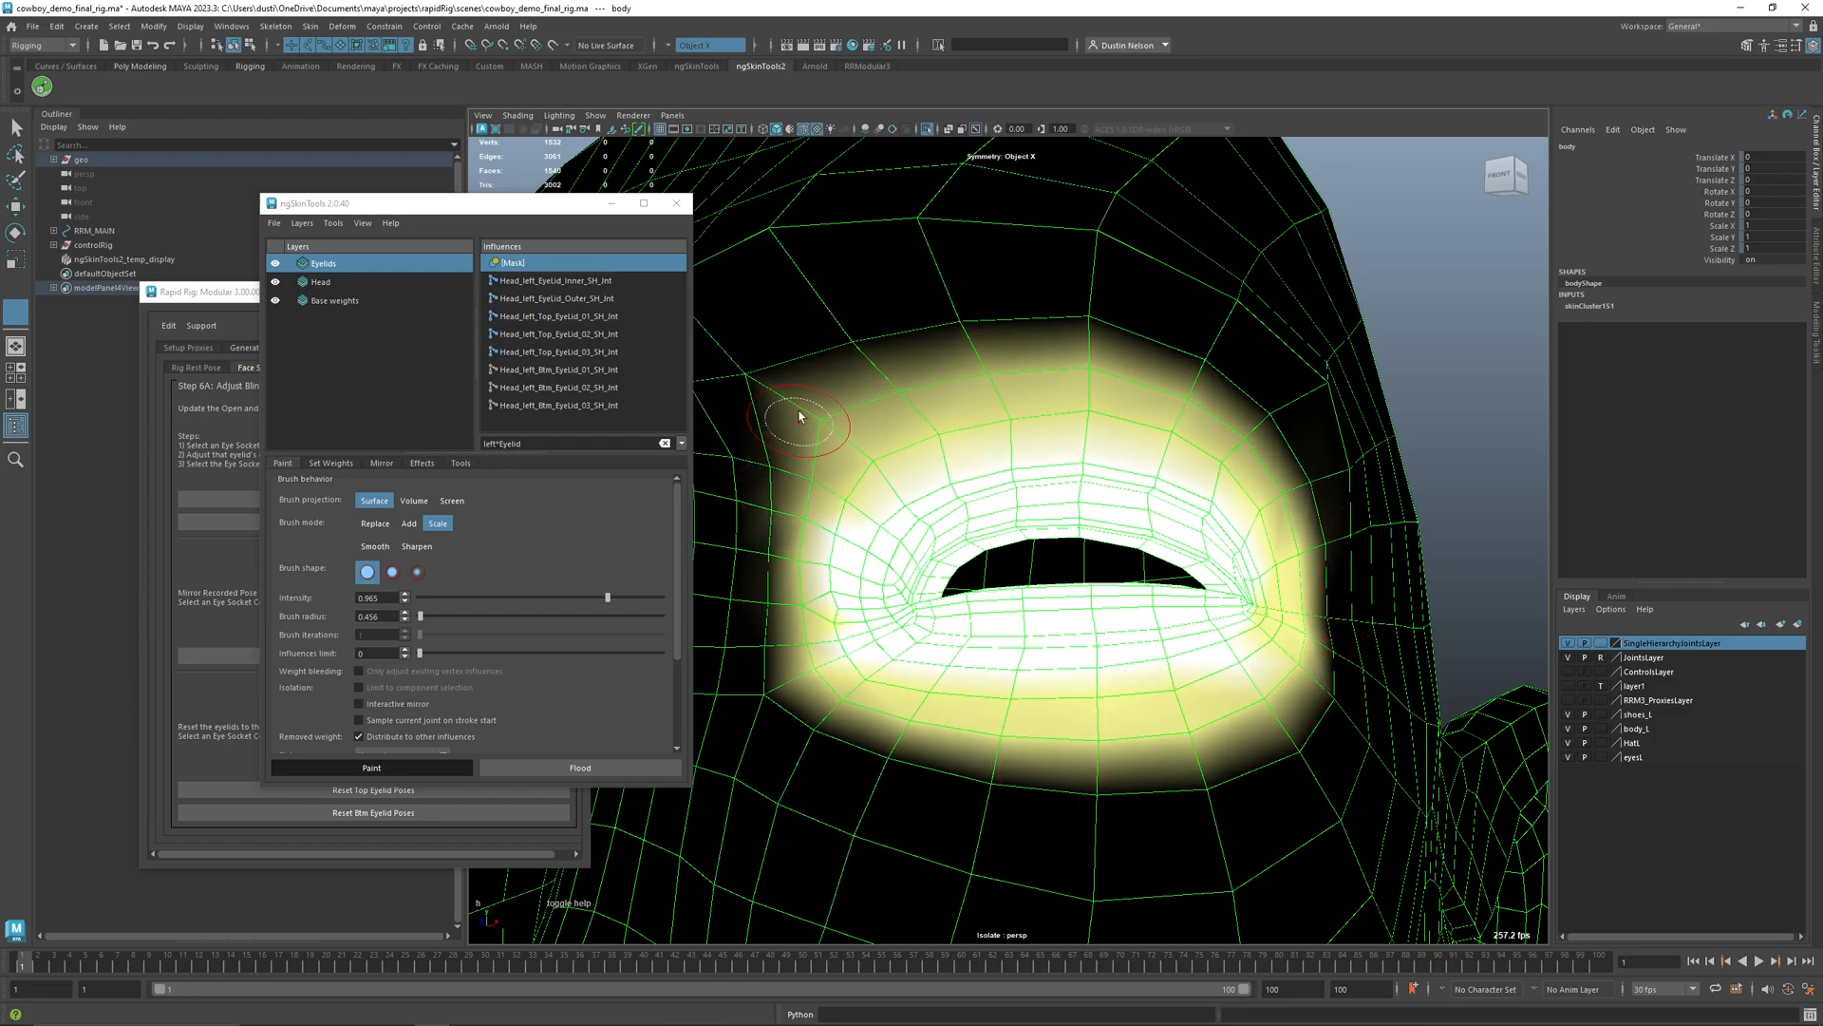
{"action": "left_click_drag", "start_coordinate": [31, 967], "coordinate": [135, 967]}
{"action": "scroll", "coordinate": [976, 538], "scroll_direction": "up", "scroll_amount": 3}
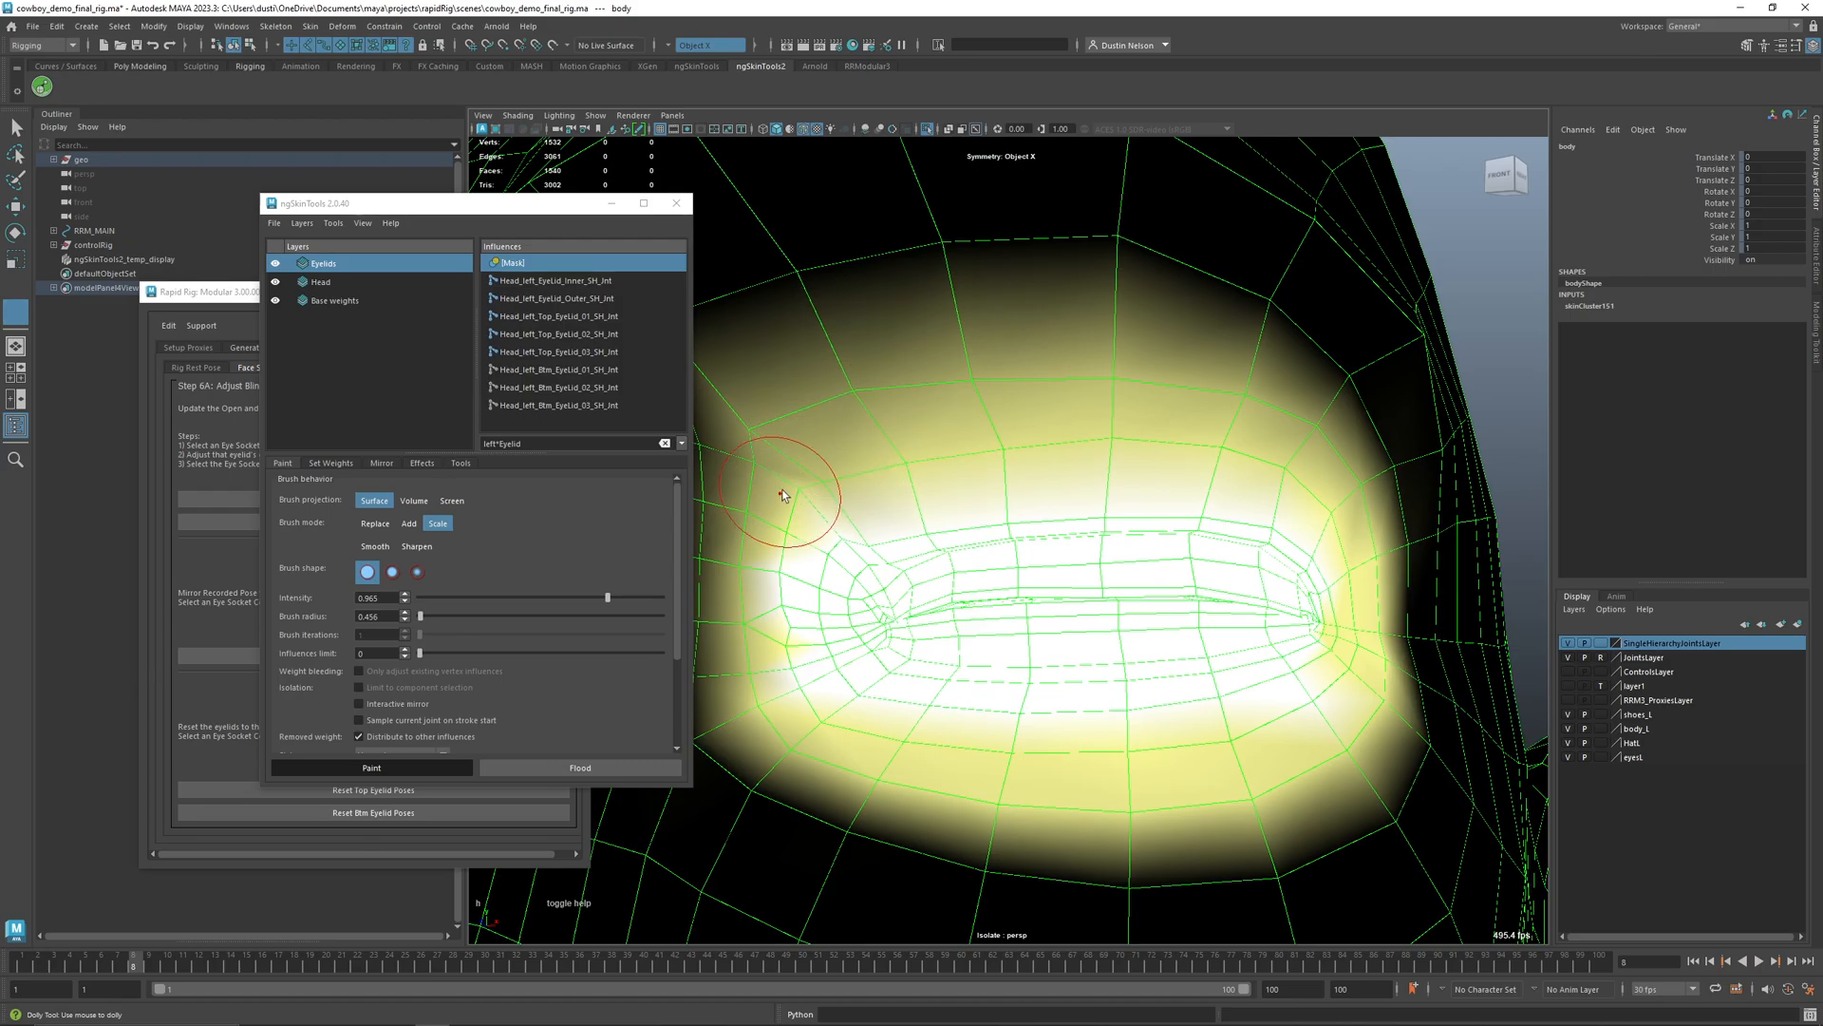
{"action": "mouse_move", "coordinate": [1303, 503]}
{"action": "left_mouse_down"}
{"action": "mouse_move", "coordinate": [1066, 441]}
{"action": "mouse_move", "coordinate": [846, 447]}
{"action": "mouse_move", "coordinate": [953, 492]}
{"action": "mouse_move", "coordinate": [1231, 496]}
{"action": "mouse_move", "coordinate": [1050, 383]}
{"action": "mouse_move", "coordinate": [1091, 329]}
{"action": "mouse_move", "coordinate": [1261, 357]}
{"action": "left_mouse_up"}
- Set the Scale intensity to 0.929 and fade the mask further around the brow, cheek and outer side of the left eye
{"action": "left_click_drag", "start_coordinate": [608, 598], "coordinate": [570, 598]}
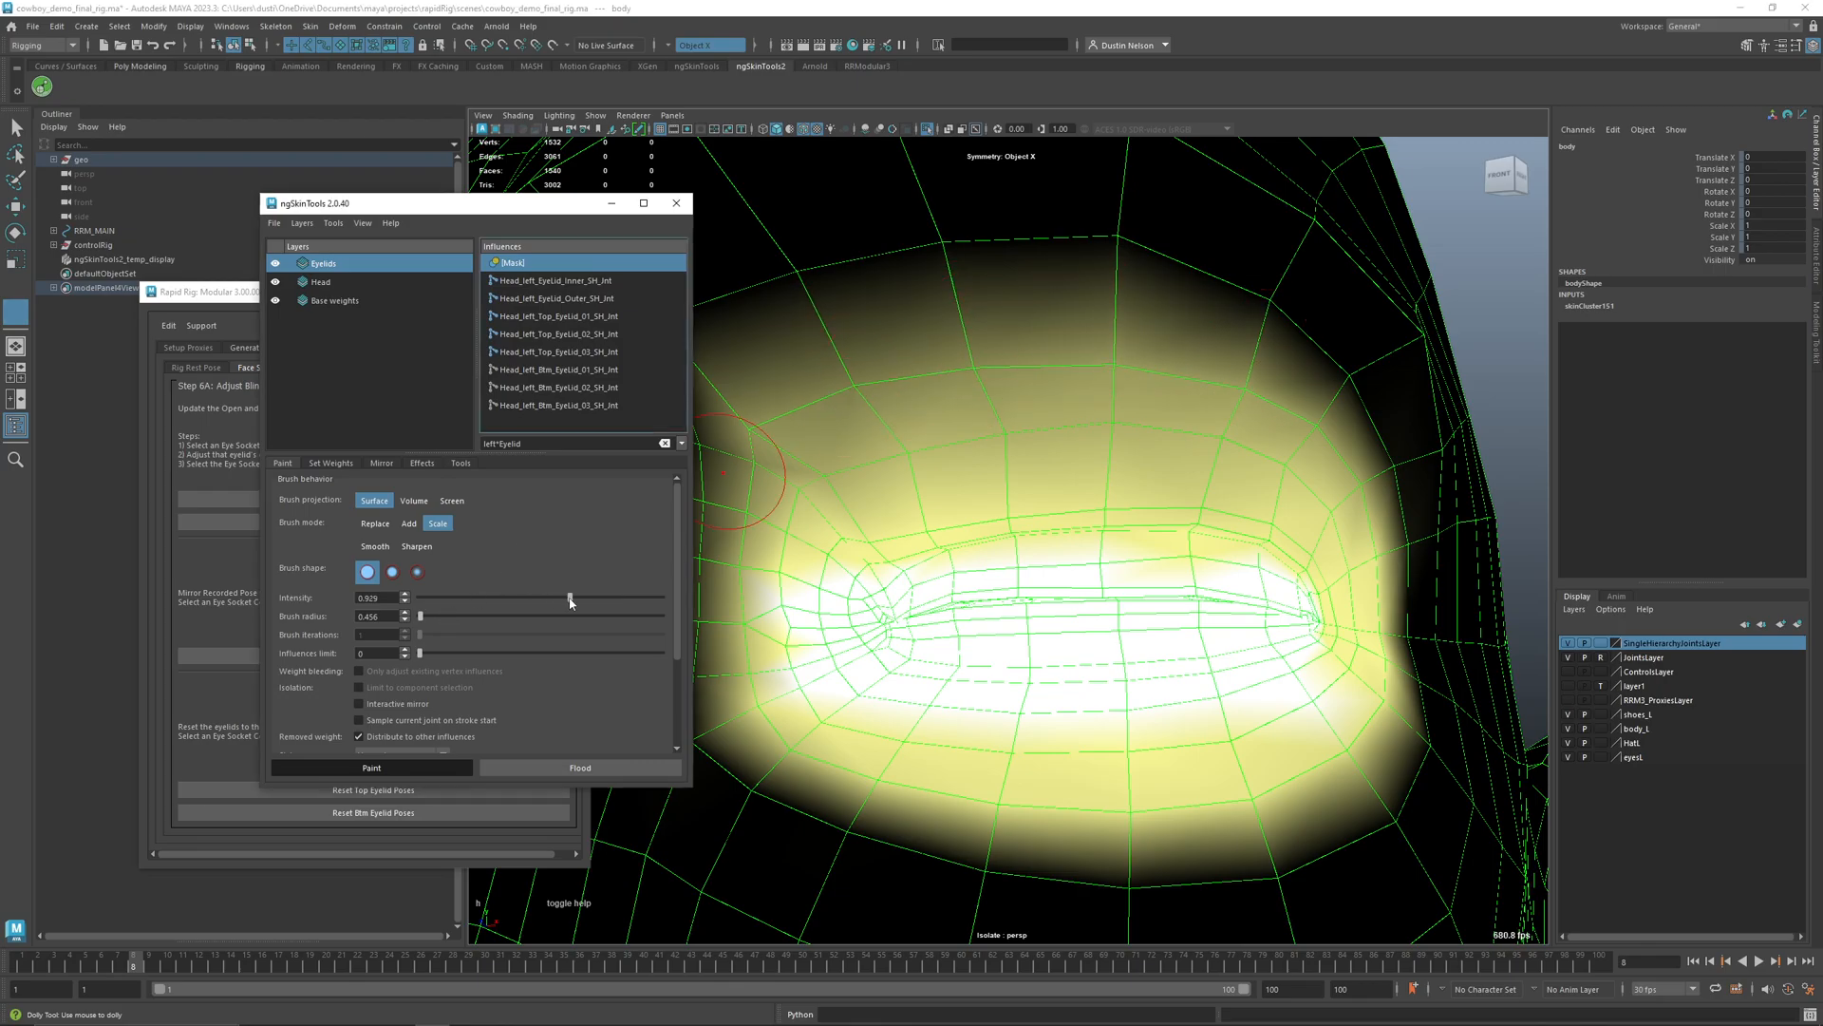
{"action": "mouse_move", "coordinate": [904, 387]}
{"action": "left_mouse_down"}
{"action": "mouse_move", "coordinate": [1180, 367]}
{"action": "mouse_move", "coordinate": [914, 366]}
{"action": "left_mouse_up"}
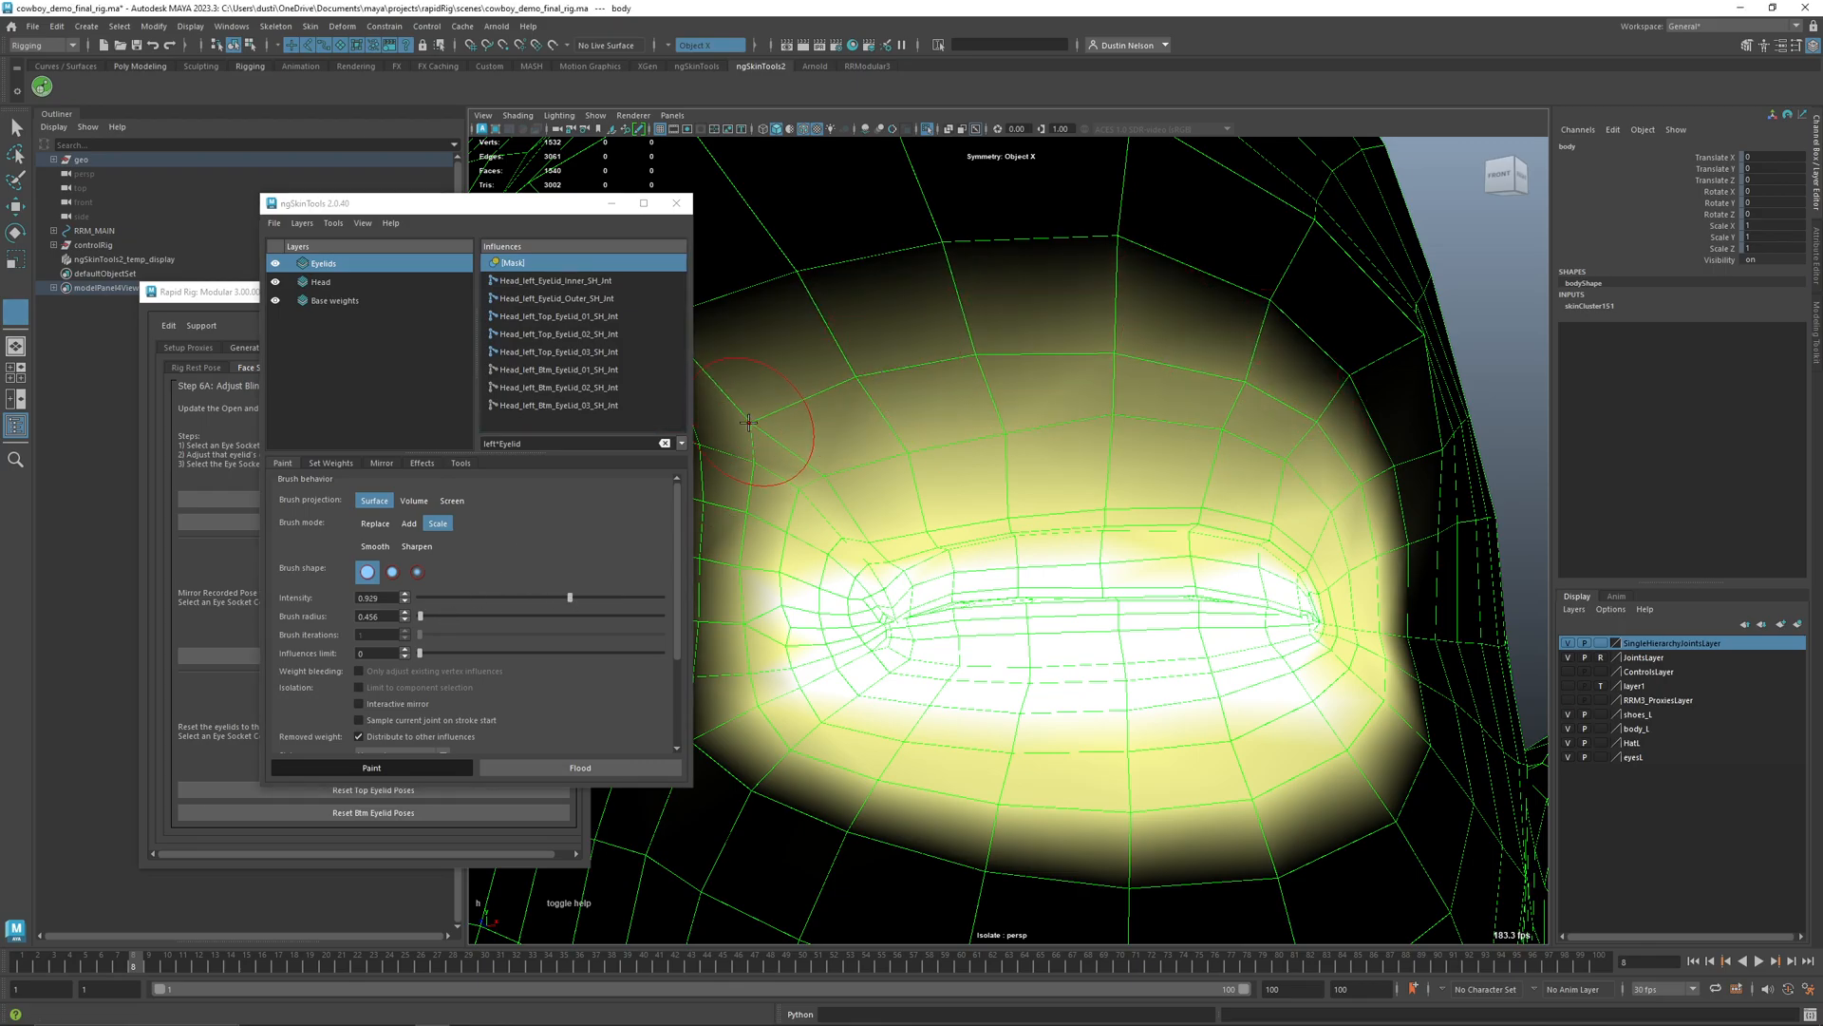
{"action": "mouse_move", "coordinate": [1356, 741]}
{"action": "left_mouse_down"}
{"action": "mouse_move", "coordinate": [1266, 770]}
{"action": "mouse_move", "coordinate": [827, 773]}
{"action": "mouse_move", "coordinate": [741, 684]}
{"action": "mouse_move", "coordinate": [723, 624]}
{"action": "mouse_move", "coordinate": [736, 561]}
{"action": "left_mouse_up"}
{"action": "left_click_drag", "start_coordinate": [736, 560], "coordinate": [818, 573], "text": "alt"}
{"action": "middle_click_drag", "start_coordinate": [817, 574], "coordinate": [997, 608], "text": "alt"}
{"action": "middle_click_drag", "start_coordinate": [1465, 427], "coordinate": [1092, 389], "text": "alt"}
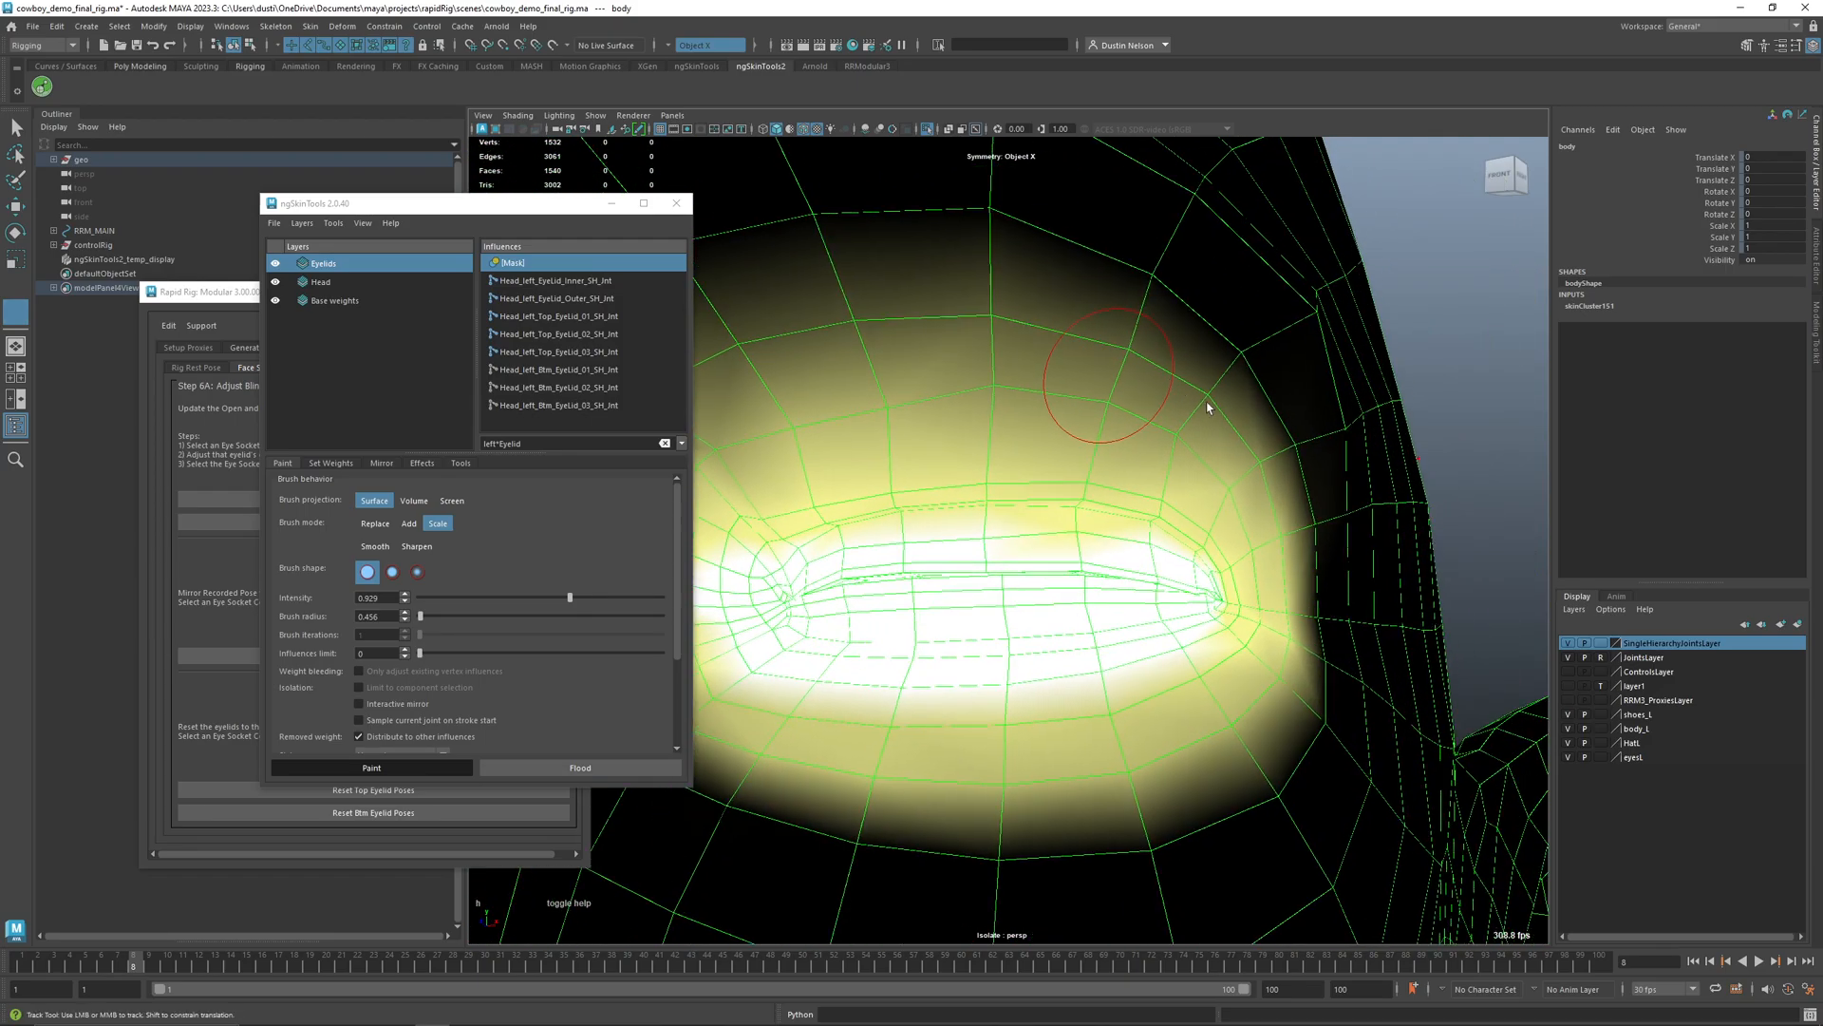
{"action": "mouse_move", "coordinate": [1114, 777]}
{"action": "left_mouse_down"}
{"action": "mouse_move", "coordinate": [727, 742]}
{"action": "mouse_move", "coordinate": [1159, 725]}
{"action": "mouse_move", "coordinate": [824, 734]}
{"action": "mouse_move", "coordinate": [1267, 751]}
{"action": "left_mouse_up"}
{"action": "mouse_move", "coordinate": [1262, 454]}
{"action": "left_mouse_down"}
{"action": "mouse_move", "coordinate": [1103, 374]}
{"action": "mouse_move", "coordinate": [760, 401]}
{"action": "left_mouse_up"}
- Scrub to frame 4, enlarge the brush radius to 0.864, and scale down the mask above the lid and beside the inner corner
{"action": "left_click_drag", "start_coordinate": [126, 966], "coordinate": [73, 962]}
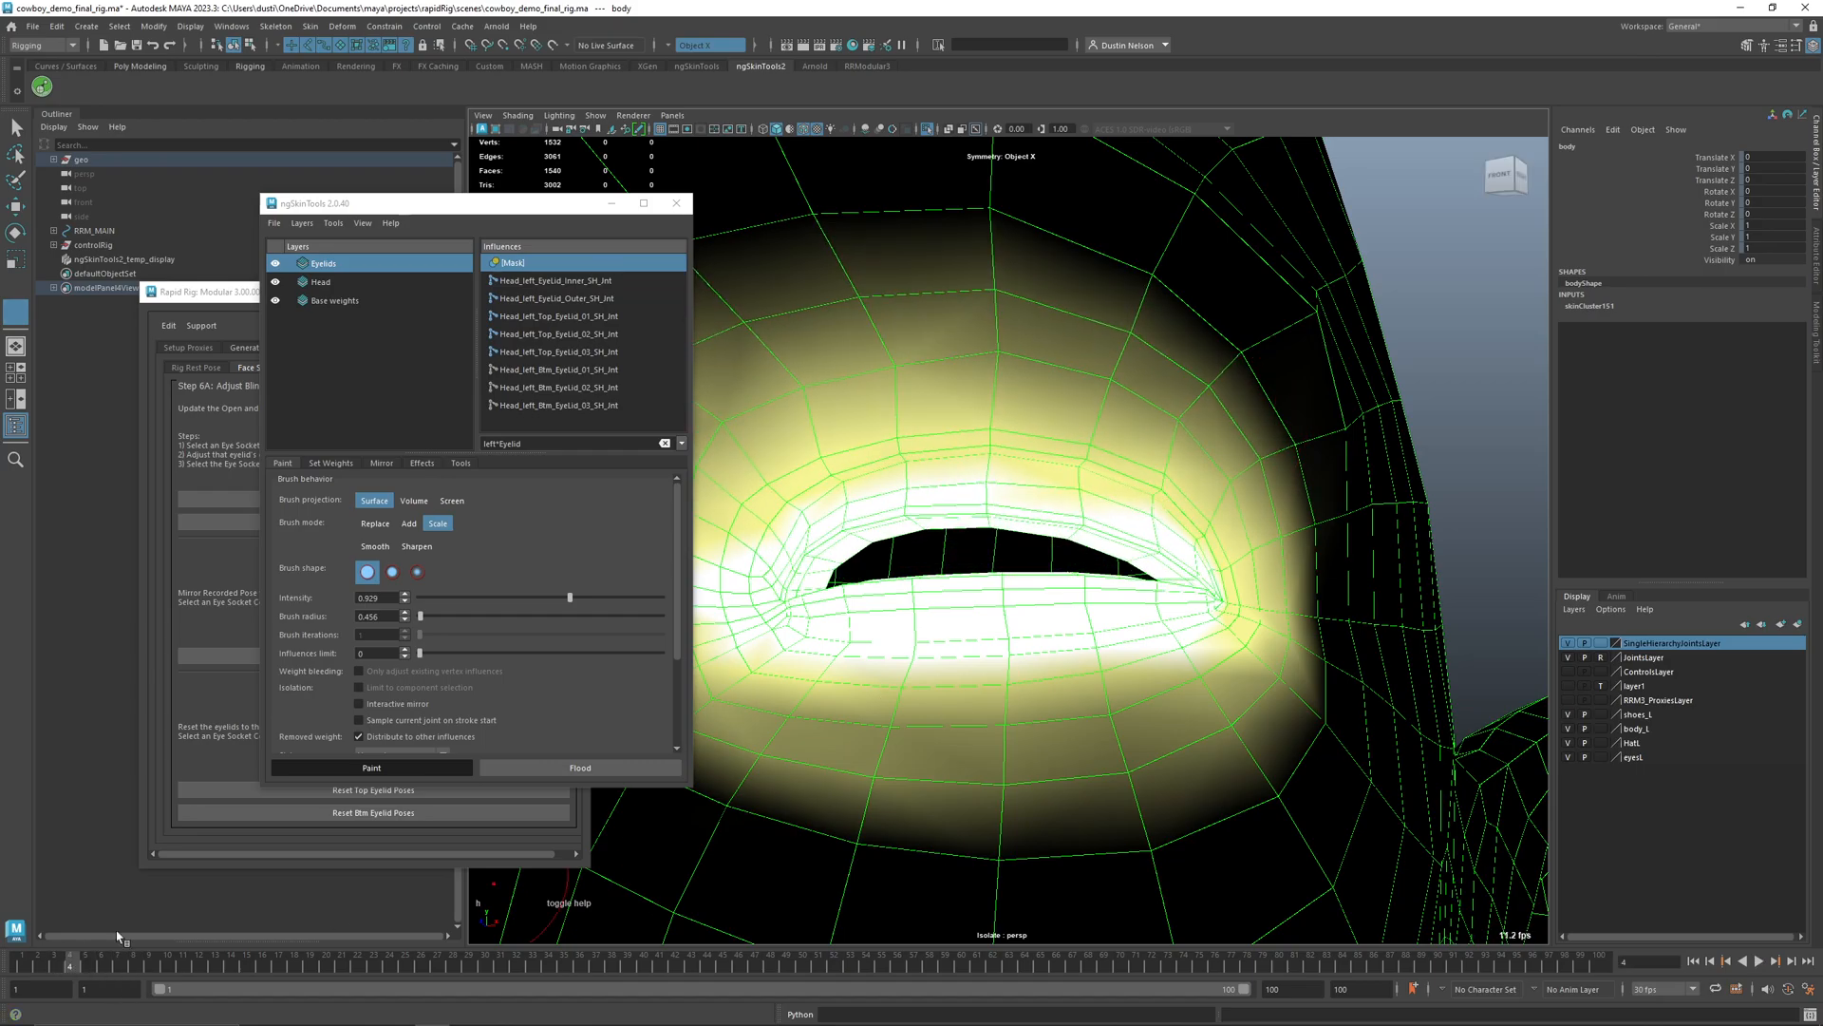
{"action": "mouse_move", "coordinate": [1064, 416]}
{"action": "left_mouse_down"}
{"action": "mouse_move", "coordinate": [866, 429]}
{"action": "mouse_move", "coordinate": [1213, 455]}
{"action": "mouse_move", "coordinate": [1196, 501]}
{"action": "mouse_move", "coordinate": [830, 439]}
{"action": "mouse_move", "coordinate": [723, 548]}
{"action": "mouse_move", "coordinate": [794, 651]}
{"action": "mouse_move", "coordinate": [1181, 652]}
{"action": "mouse_move", "coordinate": [1298, 583]}
{"action": "left_mouse_up"}
{"action": "right_click_drag", "start_coordinate": [1264, 424], "coordinate": [1054, 440], "text": "alt"}
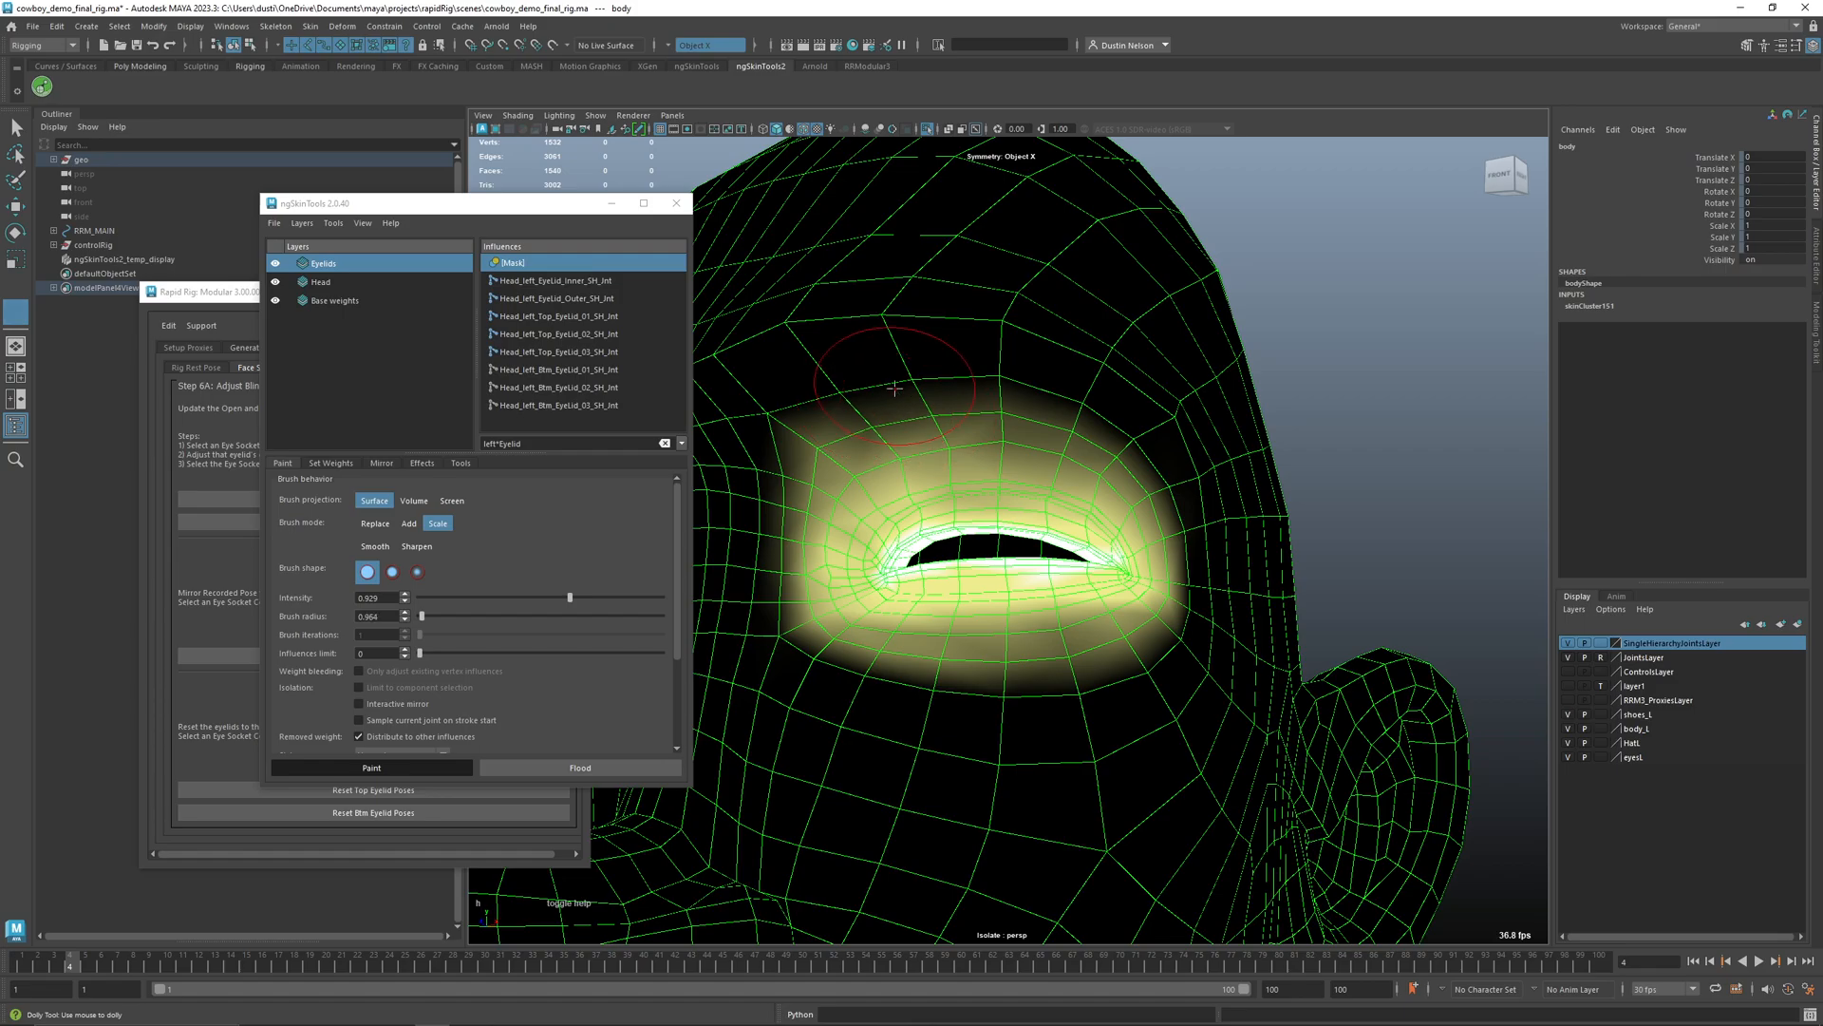
{"action": "mouse_move", "coordinate": [840, 424]}
{"action": "left_mouse_down"}
{"action": "mouse_move", "coordinate": [941, 461]}
{"action": "mouse_move", "coordinate": [1177, 480]}
{"action": "mouse_move", "coordinate": [1172, 631]}
{"action": "mouse_move", "coordinate": [1058, 707]}
{"action": "mouse_move", "coordinate": [902, 670]}
{"action": "mouse_move", "coordinate": [779, 596]}
{"action": "left_mouse_up"}
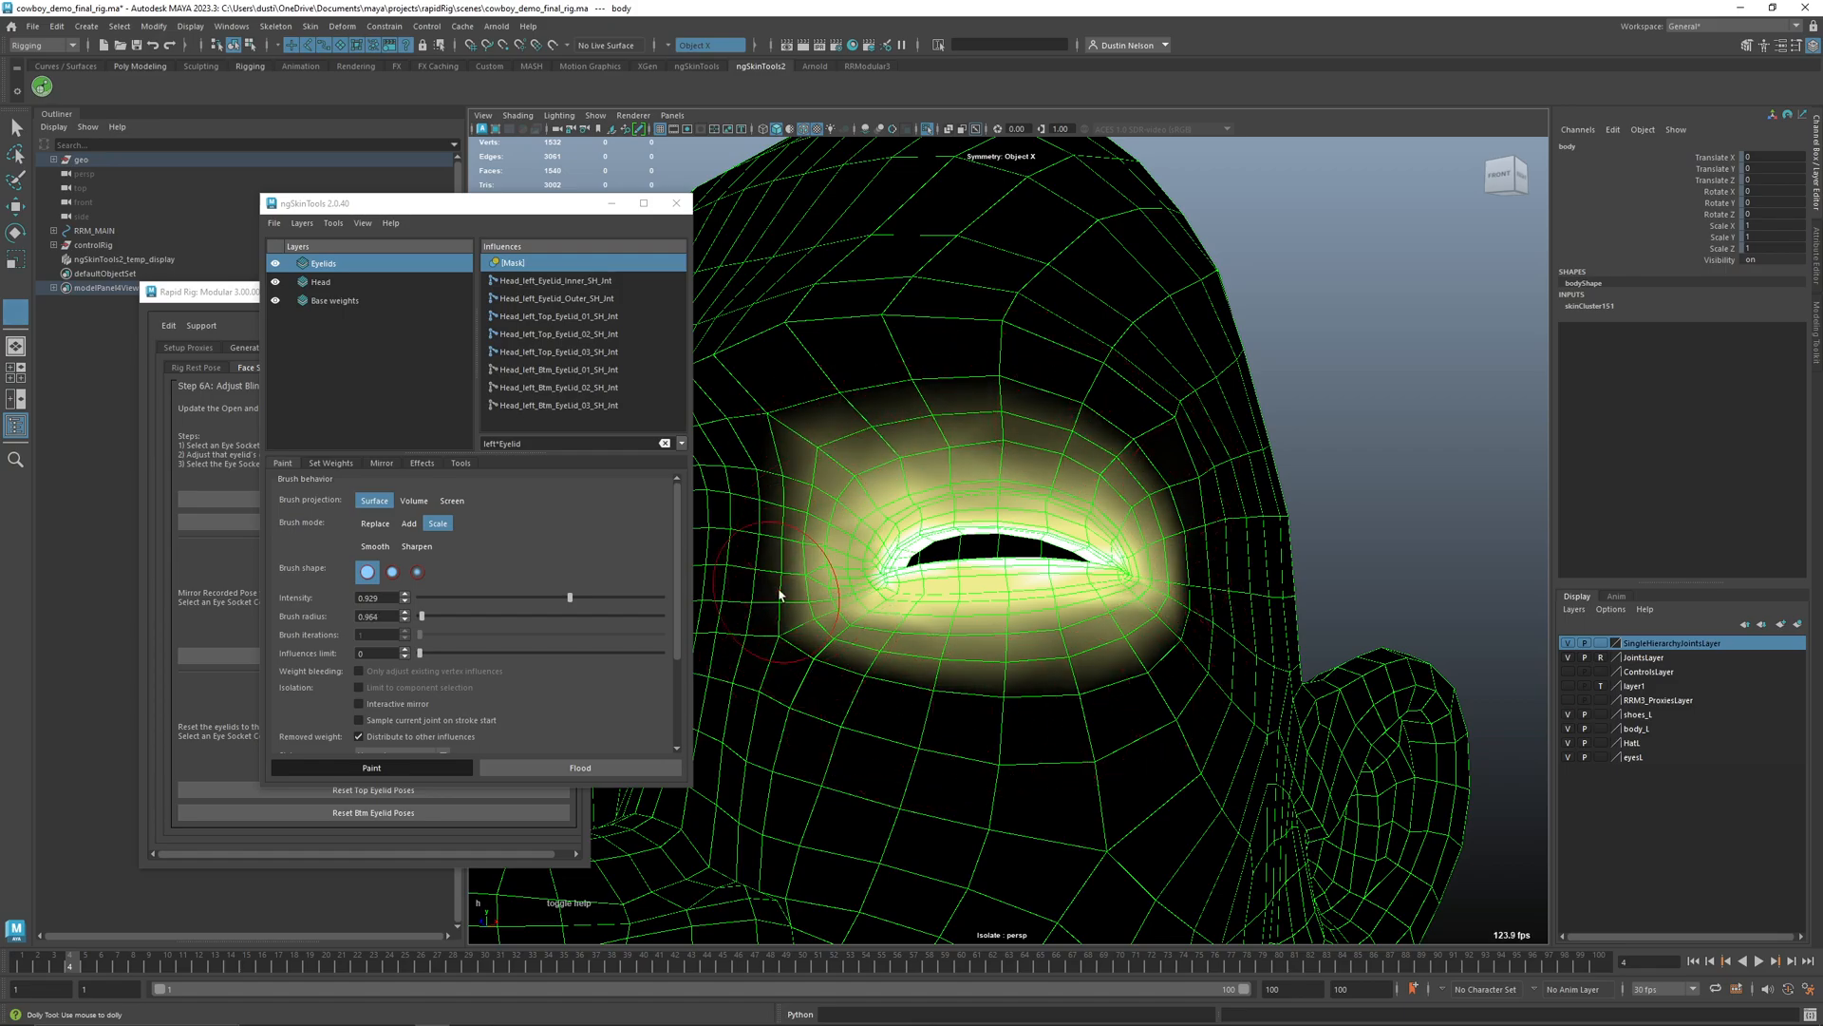
- Smooth the mask from the inner eye corner across the upper lid, and scrub the blink to check the falloff
{"action": "mouse_move", "coordinate": [823, 493]}
{"action": "left_mouse_down", "text": "shift"}
{"action": "mouse_move", "coordinate": [919, 655]}
{"action": "mouse_move", "coordinate": [1065, 592]}
{"action": "mouse_move", "coordinate": [1143, 462]}
{"action": "mouse_move", "coordinate": [966, 450]}
{"action": "mouse_move", "coordinate": [1109, 540]}
{"action": "mouse_move", "coordinate": [848, 437]}
{"action": "mouse_move", "coordinate": [1168, 480]}
{"action": "mouse_move", "coordinate": [761, 541]}
{"action": "mouse_move", "coordinate": [988, 659]}
{"action": "mouse_move", "coordinate": [1081, 660]}
{"action": "mouse_move", "coordinate": [1183, 575]}
{"action": "mouse_move", "coordinate": [1066, 441]}
{"action": "mouse_move", "coordinate": [826, 478]}
{"action": "mouse_move", "coordinate": [819, 454]}
{"action": "mouse_move", "coordinate": [1002, 466]}
{"action": "left_mouse_up", "text": "shift"}
{"action": "mouse_move", "coordinate": [76, 959]}
{"action": "left_mouse_down"}
{"action": "mouse_move", "coordinate": [157, 959]}
{"action": "mouse_move", "coordinate": [28, 959]}
{"action": "mouse_move", "coordinate": [195, 964]}
{"action": "left_mouse_up"}
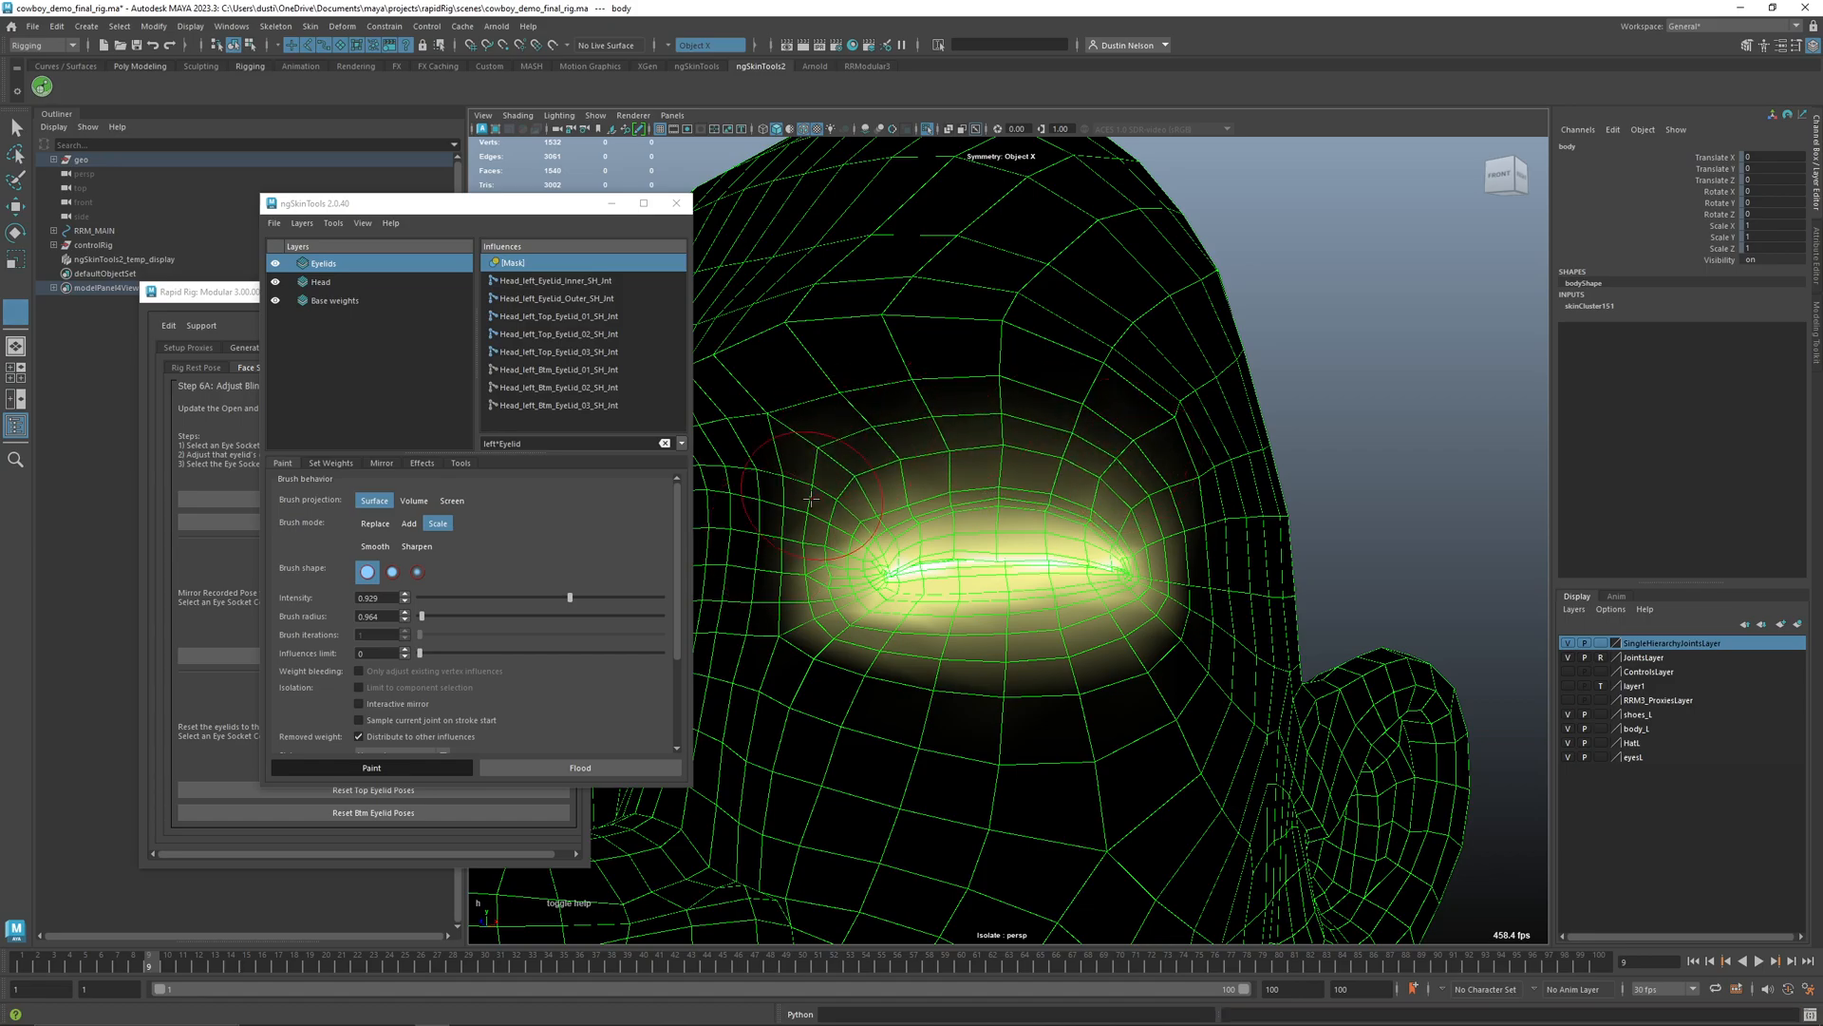
{"action": "left_click_drag", "start_coordinate": [109, 968], "coordinate": [154, 984]}
{"action": "right_click_drag", "start_coordinate": [907, 717], "coordinate": [1149, 755], "text": "alt"}
- At frame 1, paint the upper and lower eyelid rims to full mask in Replace mode at intensity 1.000 and radius 0.093
{"action": "left_click_drag", "start_coordinate": [152, 967], "coordinate": [22, 966]}
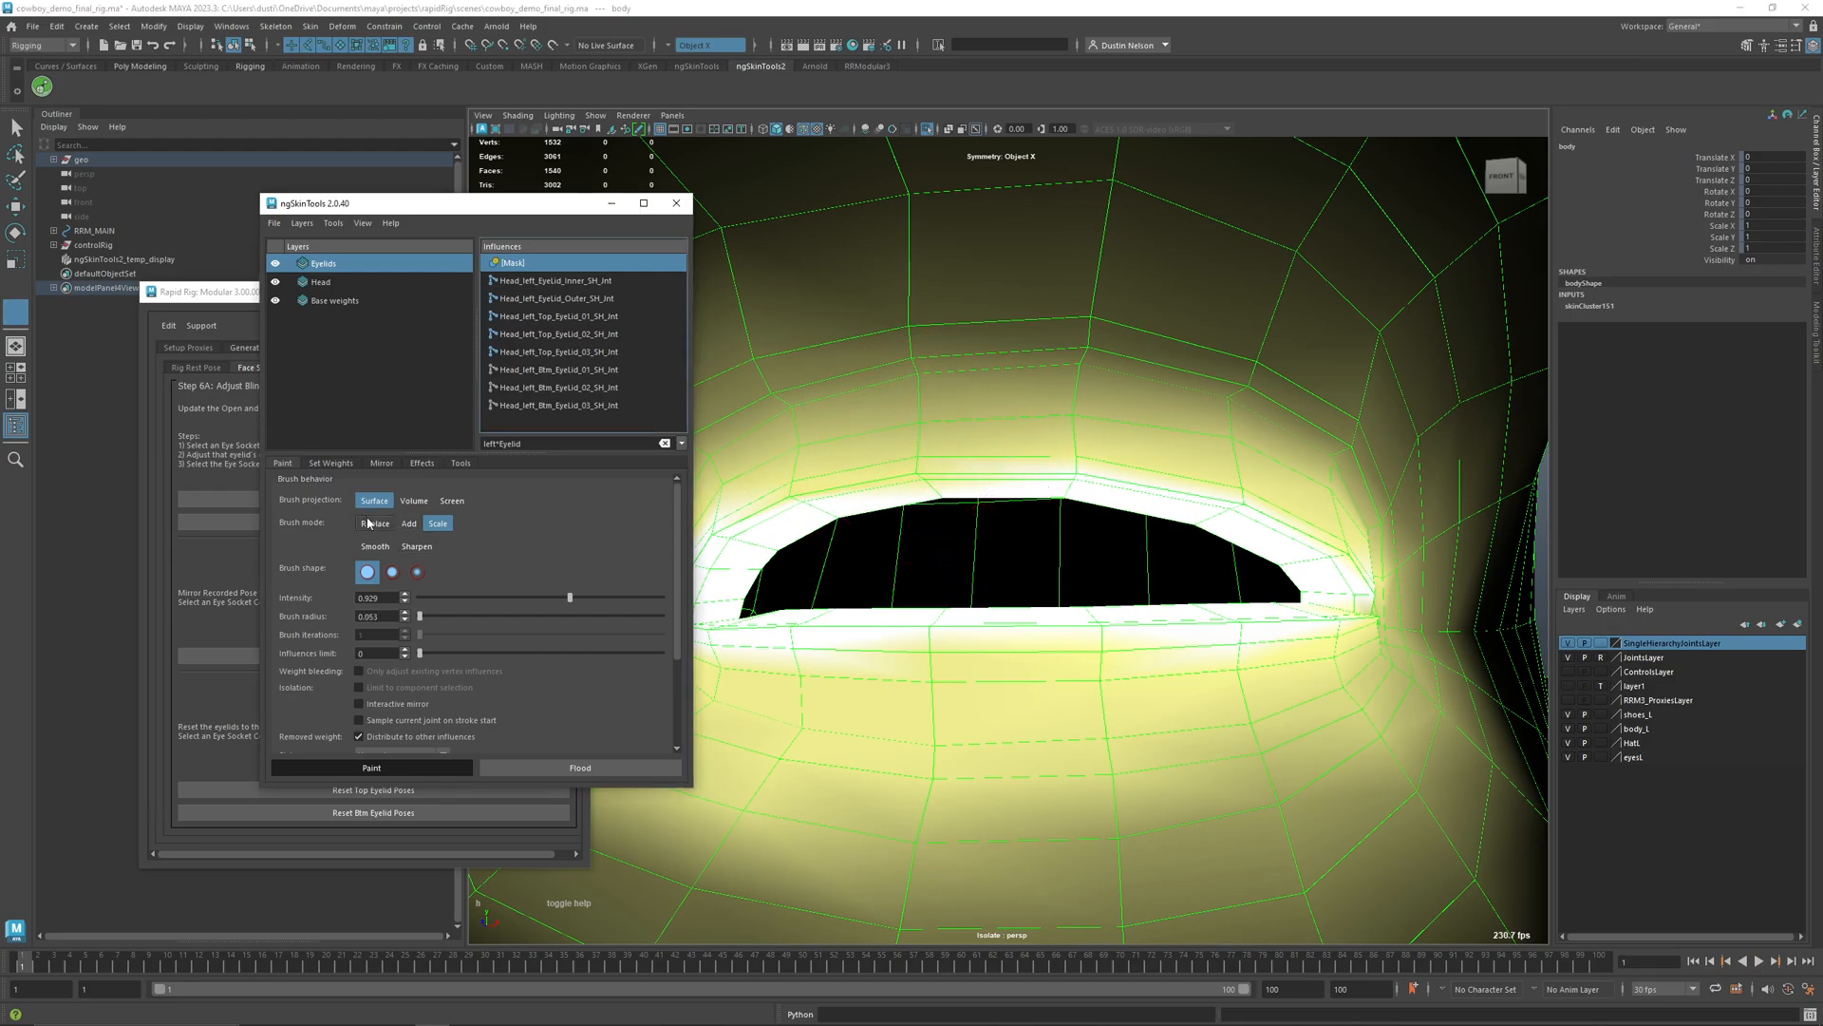
{"action": "left_click_drag", "start_coordinate": [942, 511], "coordinate": [918, 486]}
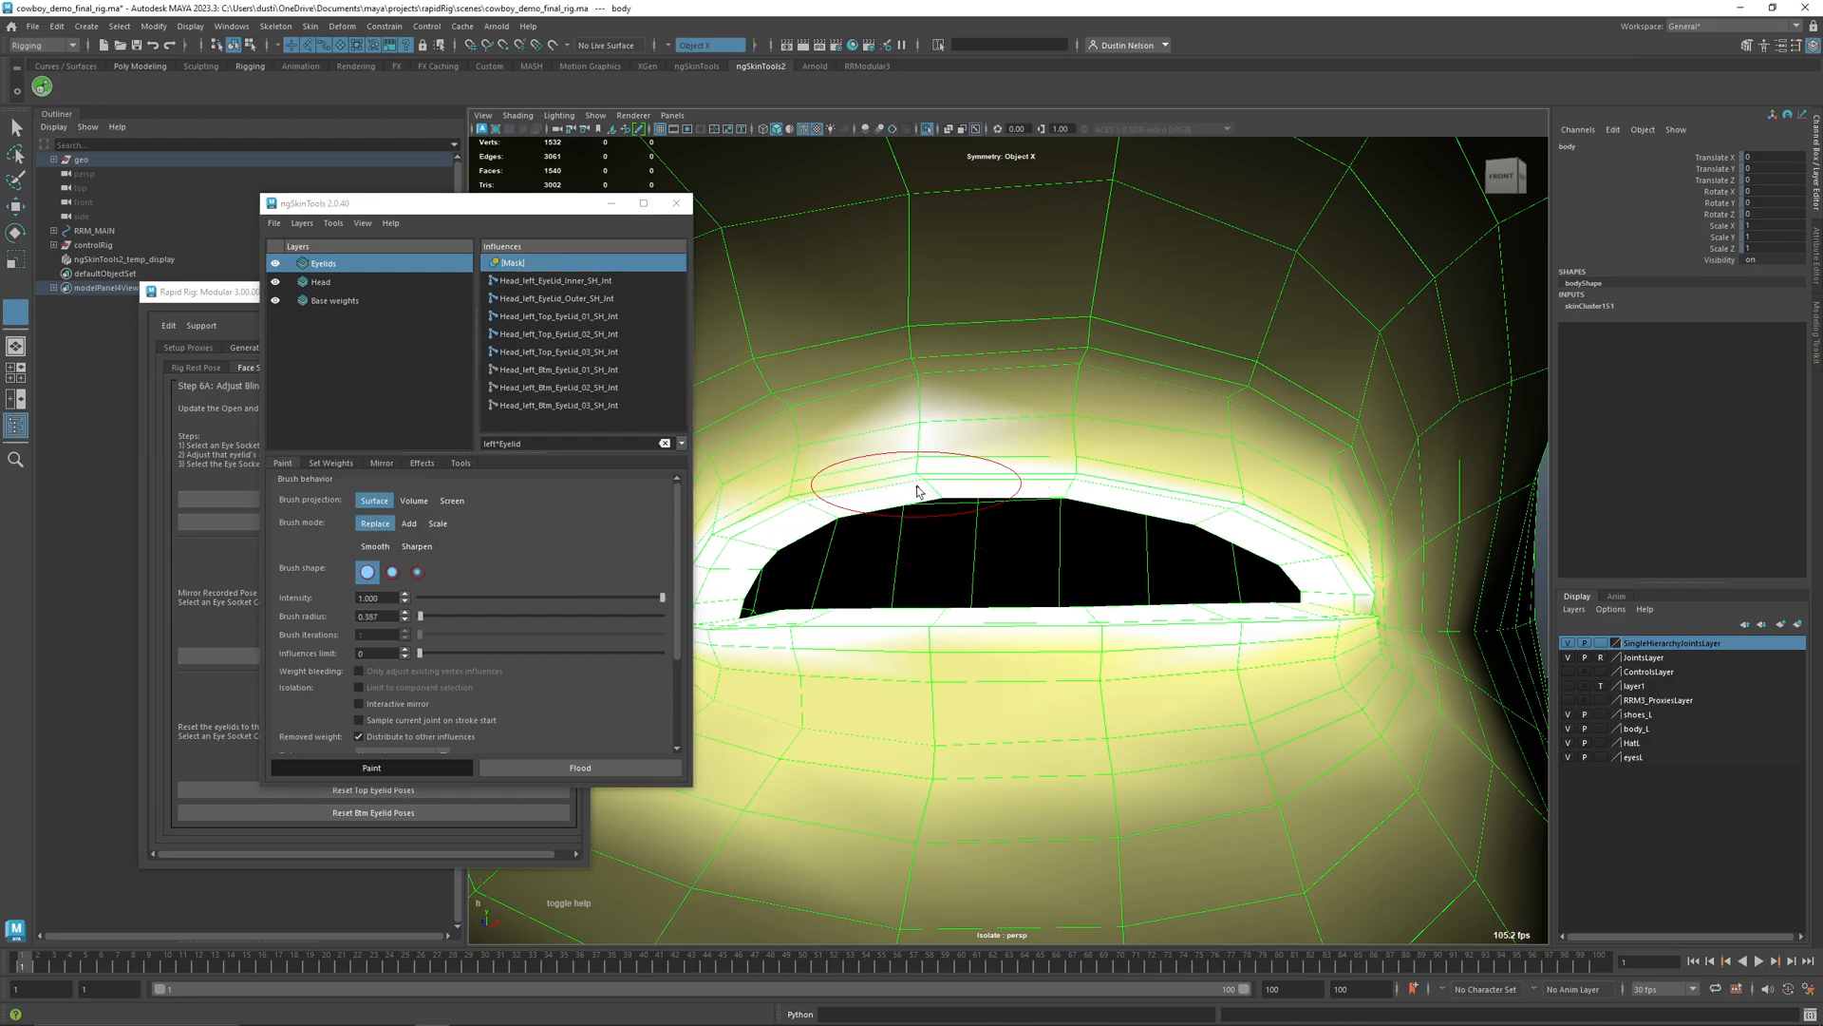
{"action": "key", "text": "ctrl+z"}
{"action": "left_click_drag", "start_coordinate": [910, 471], "coordinate": [803, 503]}
{"action": "mouse_move", "coordinate": [1014, 478]}
{"action": "left_mouse_down"}
{"action": "mouse_move", "coordinate": [1249, 503]}
{"action": "mouse_move", "coordinate": [1346, 549]}
{"action": "left_mouse_up"}
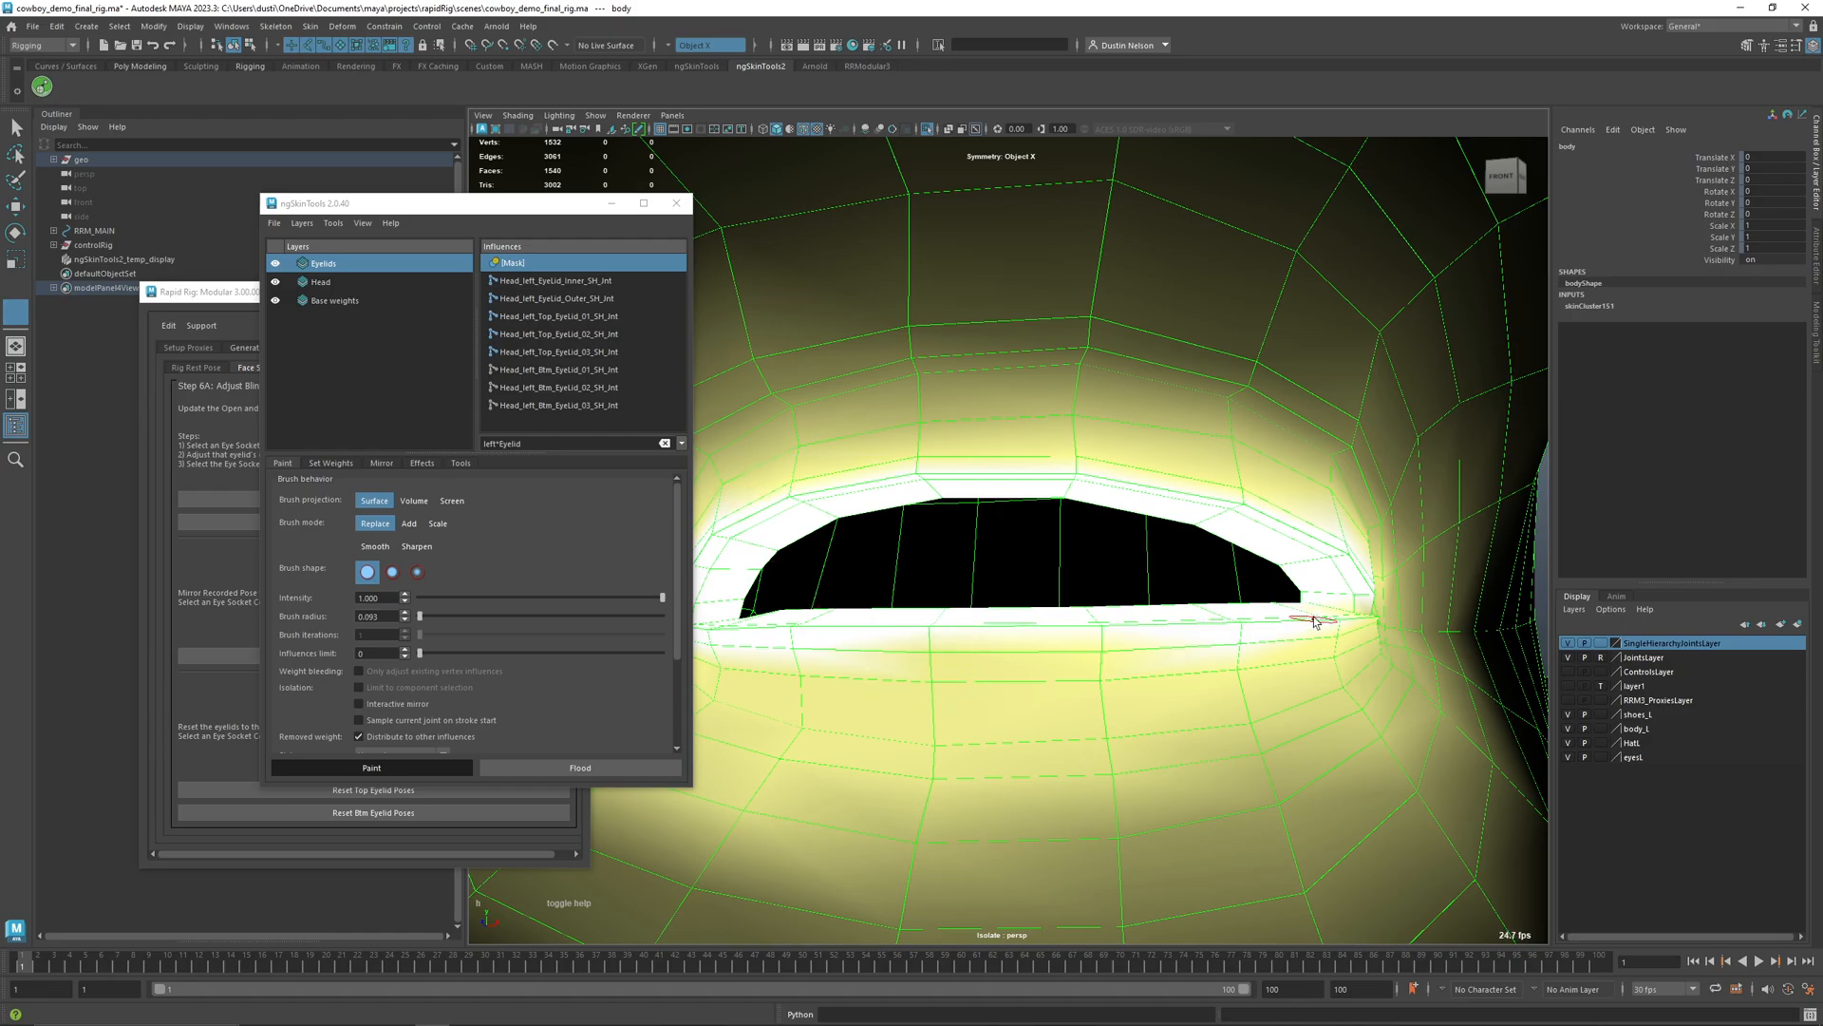
{"action": "left_click_drag", "start_coordinate": [1294, 622], "coordinate": [1179, 663], "text": "alt"}
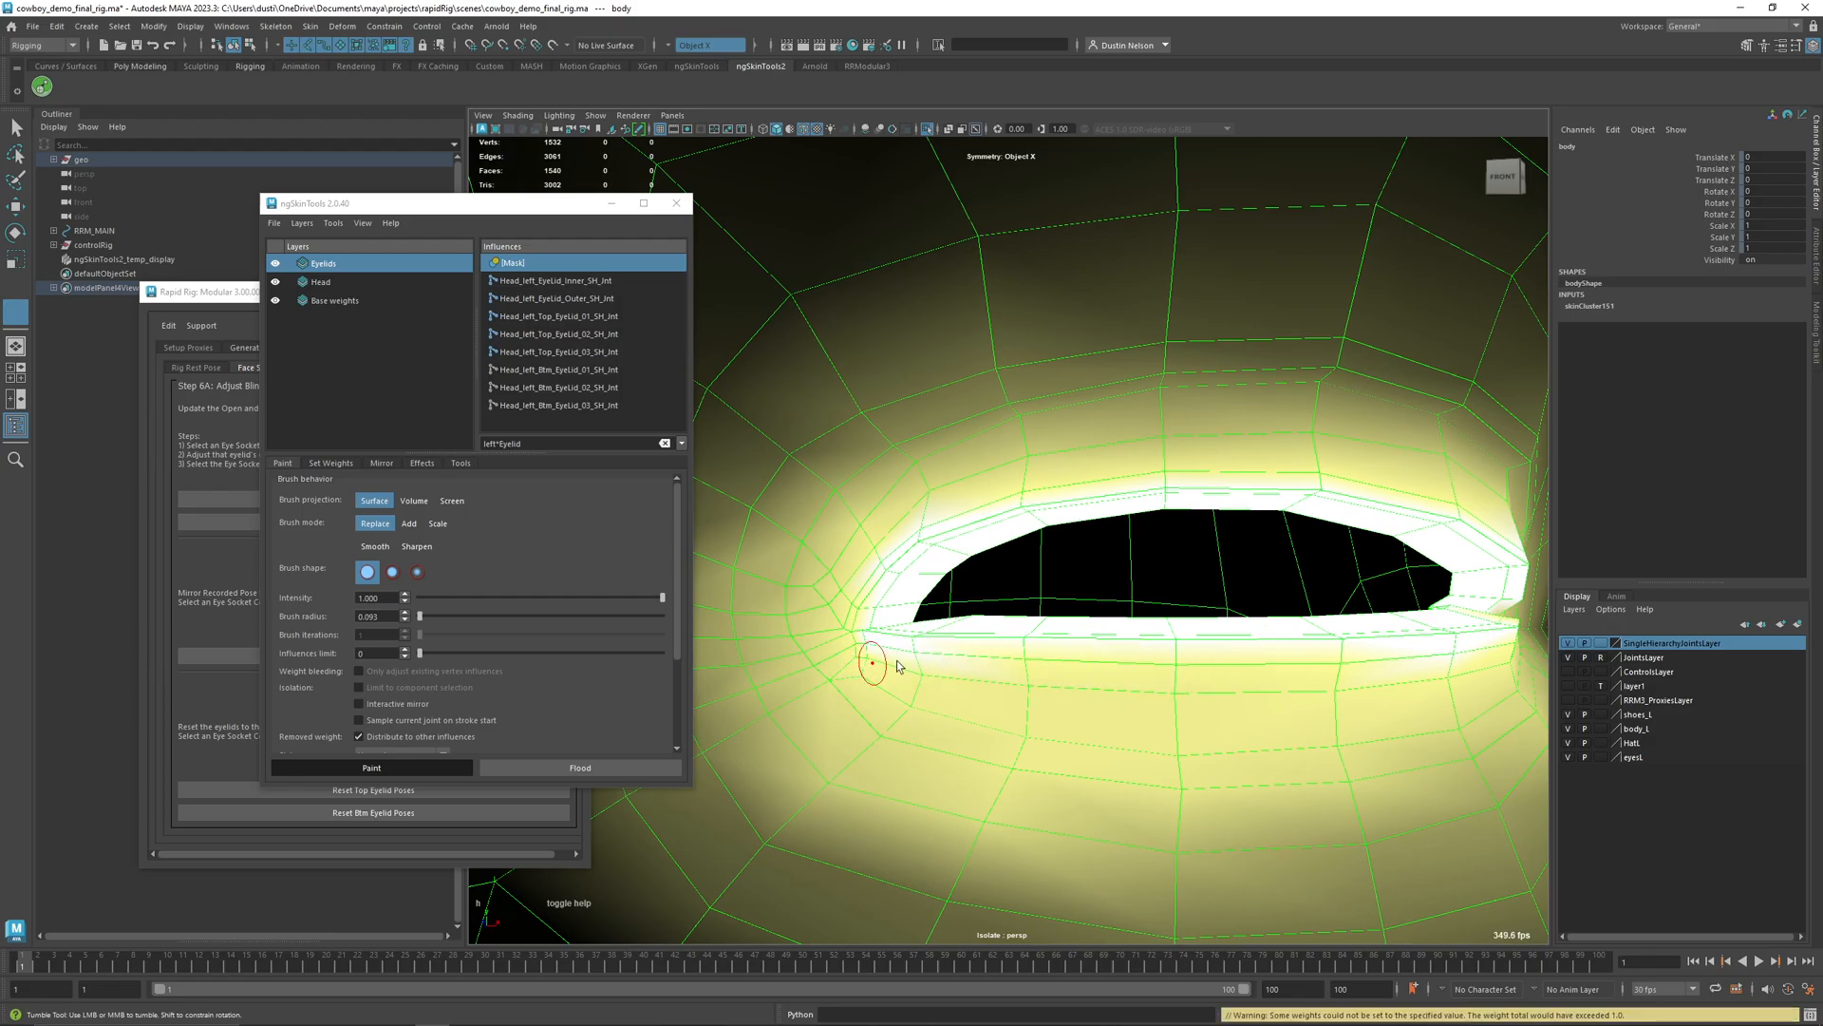
{"action": "left_click_drag", "start_coordinate": [1367, 680], "coordinate": [817, 637], "text": "alt"}
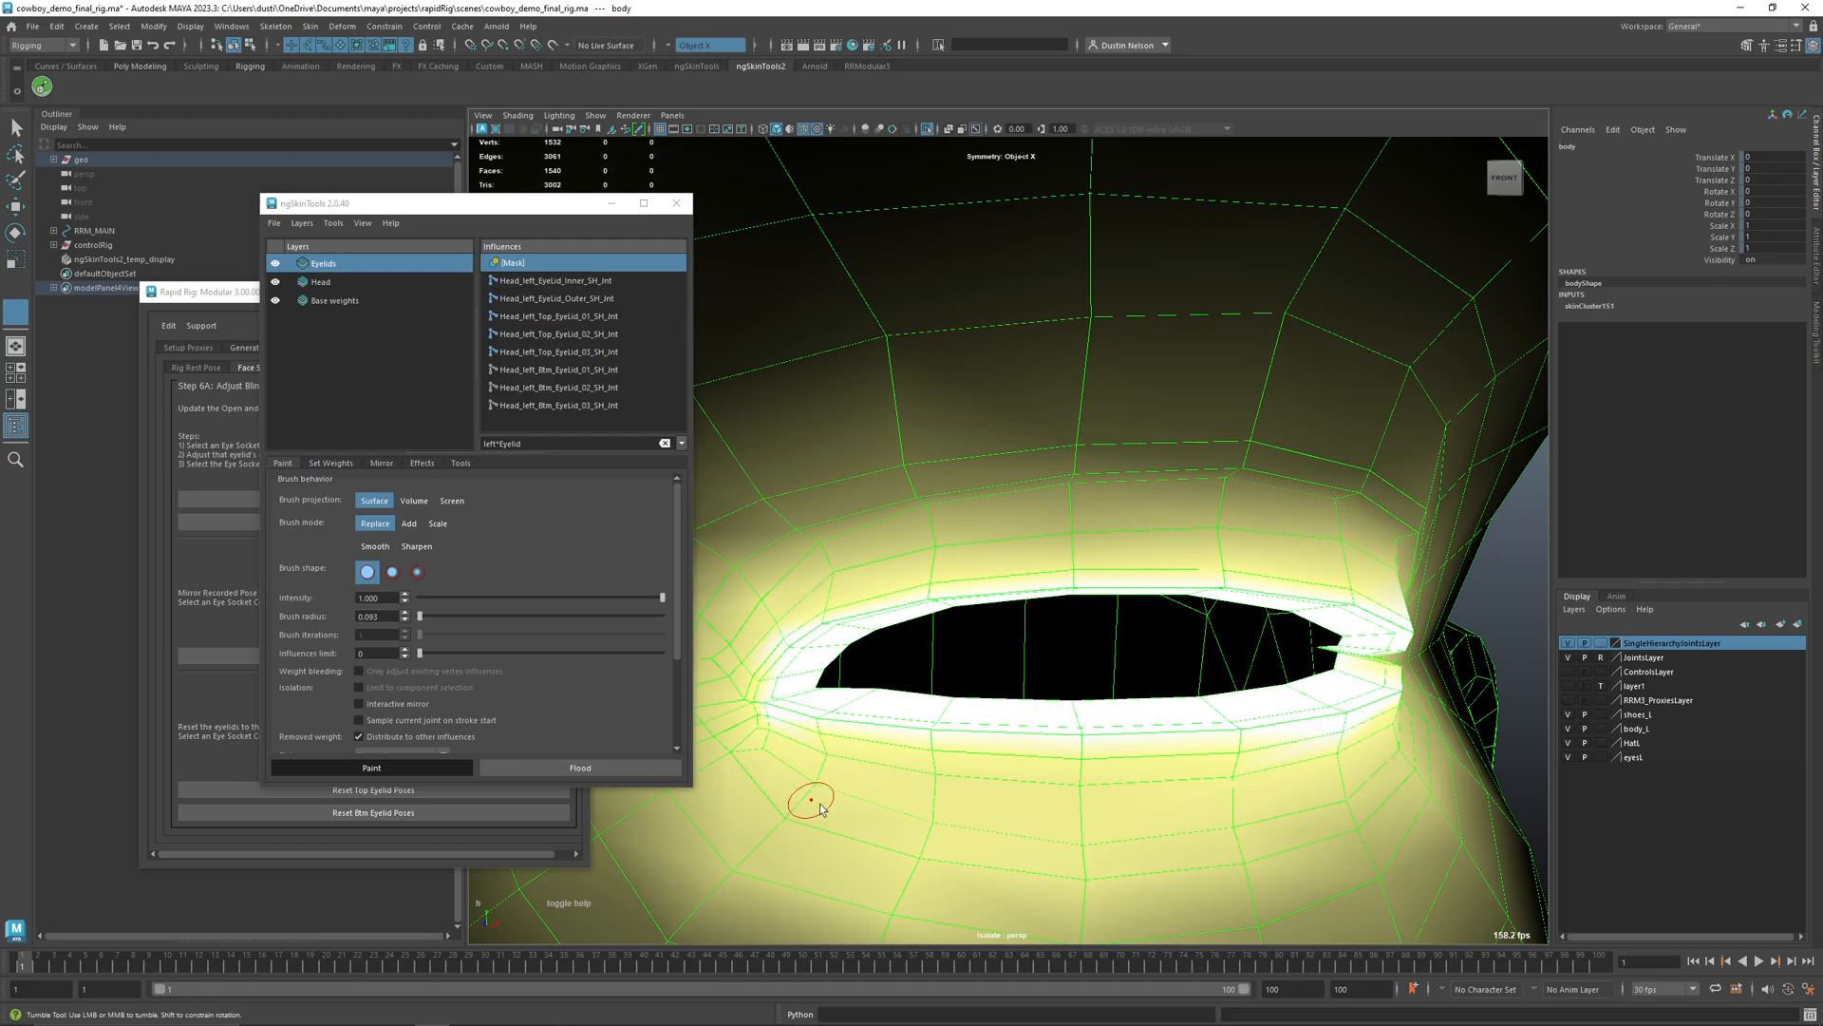
{"action": "middle_click_drag", "start_coordinate": [865, 832], "coordinate": [855, 836], "text": "alt"}
- Scrub and play the blink animation up to frame 10 to examine how the masked left eyelids close
{"action": "left_click_drag", "start_coordinate": [32, 963], "coordinate": [172, 943]}
{"action": "middle_click_drag", "start_coordinate": [1032, 834], "coordinate": [990, 727], "text": "alt"}
{"action": "left_click_drag", "start_coordinate": [989, 727], "coordinate": [948, 737], "text": "alt"}
{"action": "middle_click_drag", "start_coordinate": [963, 719], "coordinate": [1005, 727], "text": "alt"}
{"action": "right_click_drag", "start_coordinate": [1007, 725], "coordinate": [885, 728], "text": "alt"}
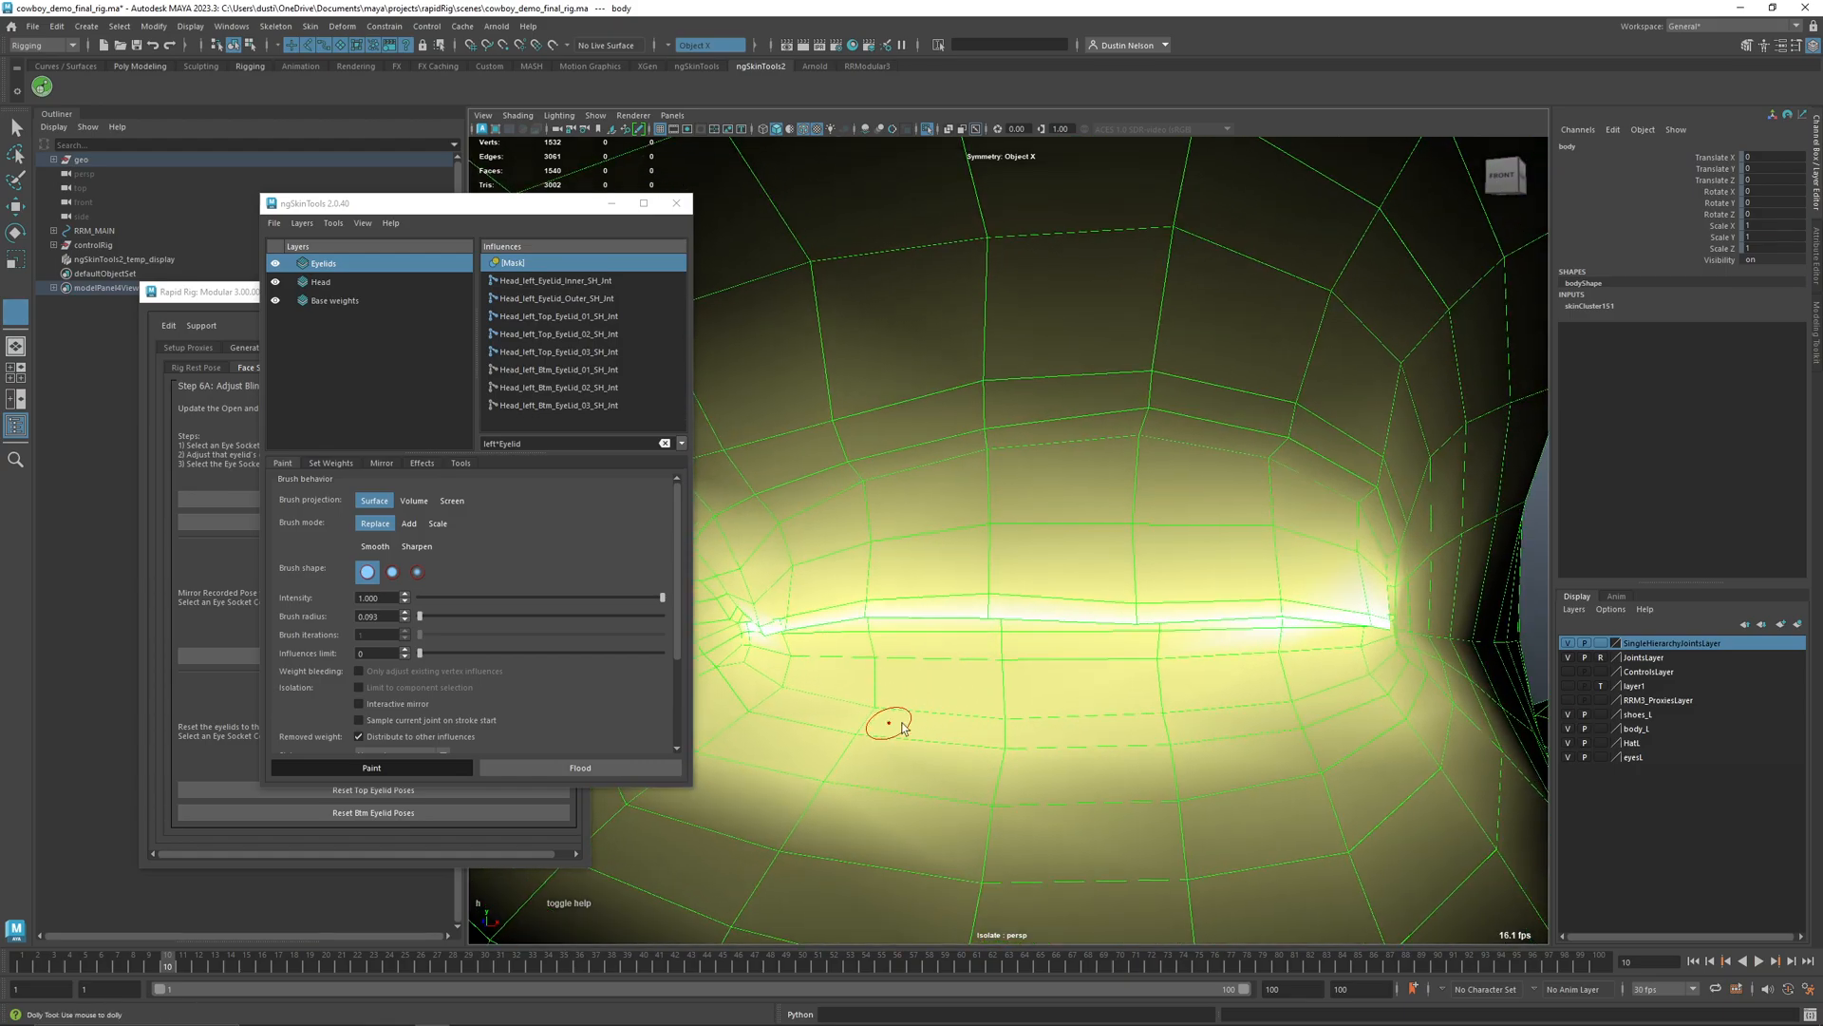
{"action": "key", "text": "alt+v"}
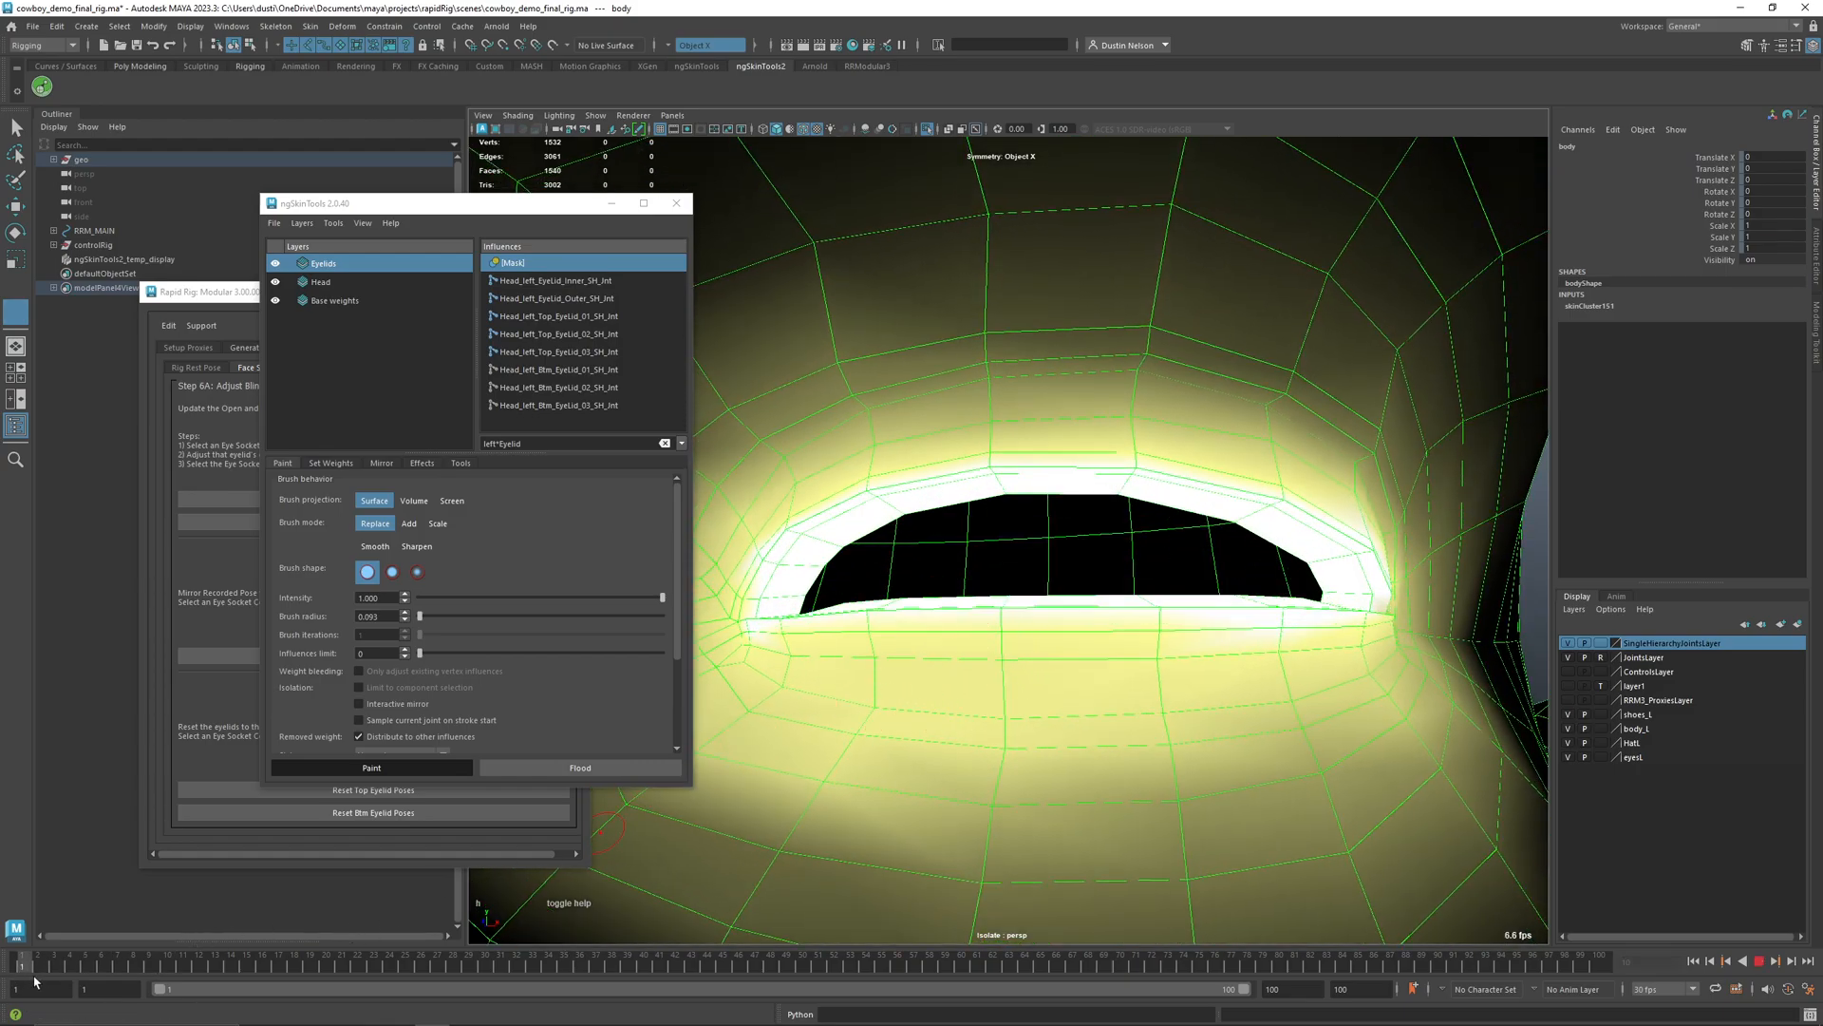
{"action": "left_click_drag", "start_coordinate": [178, 962], "coordinate": [168, 964]}
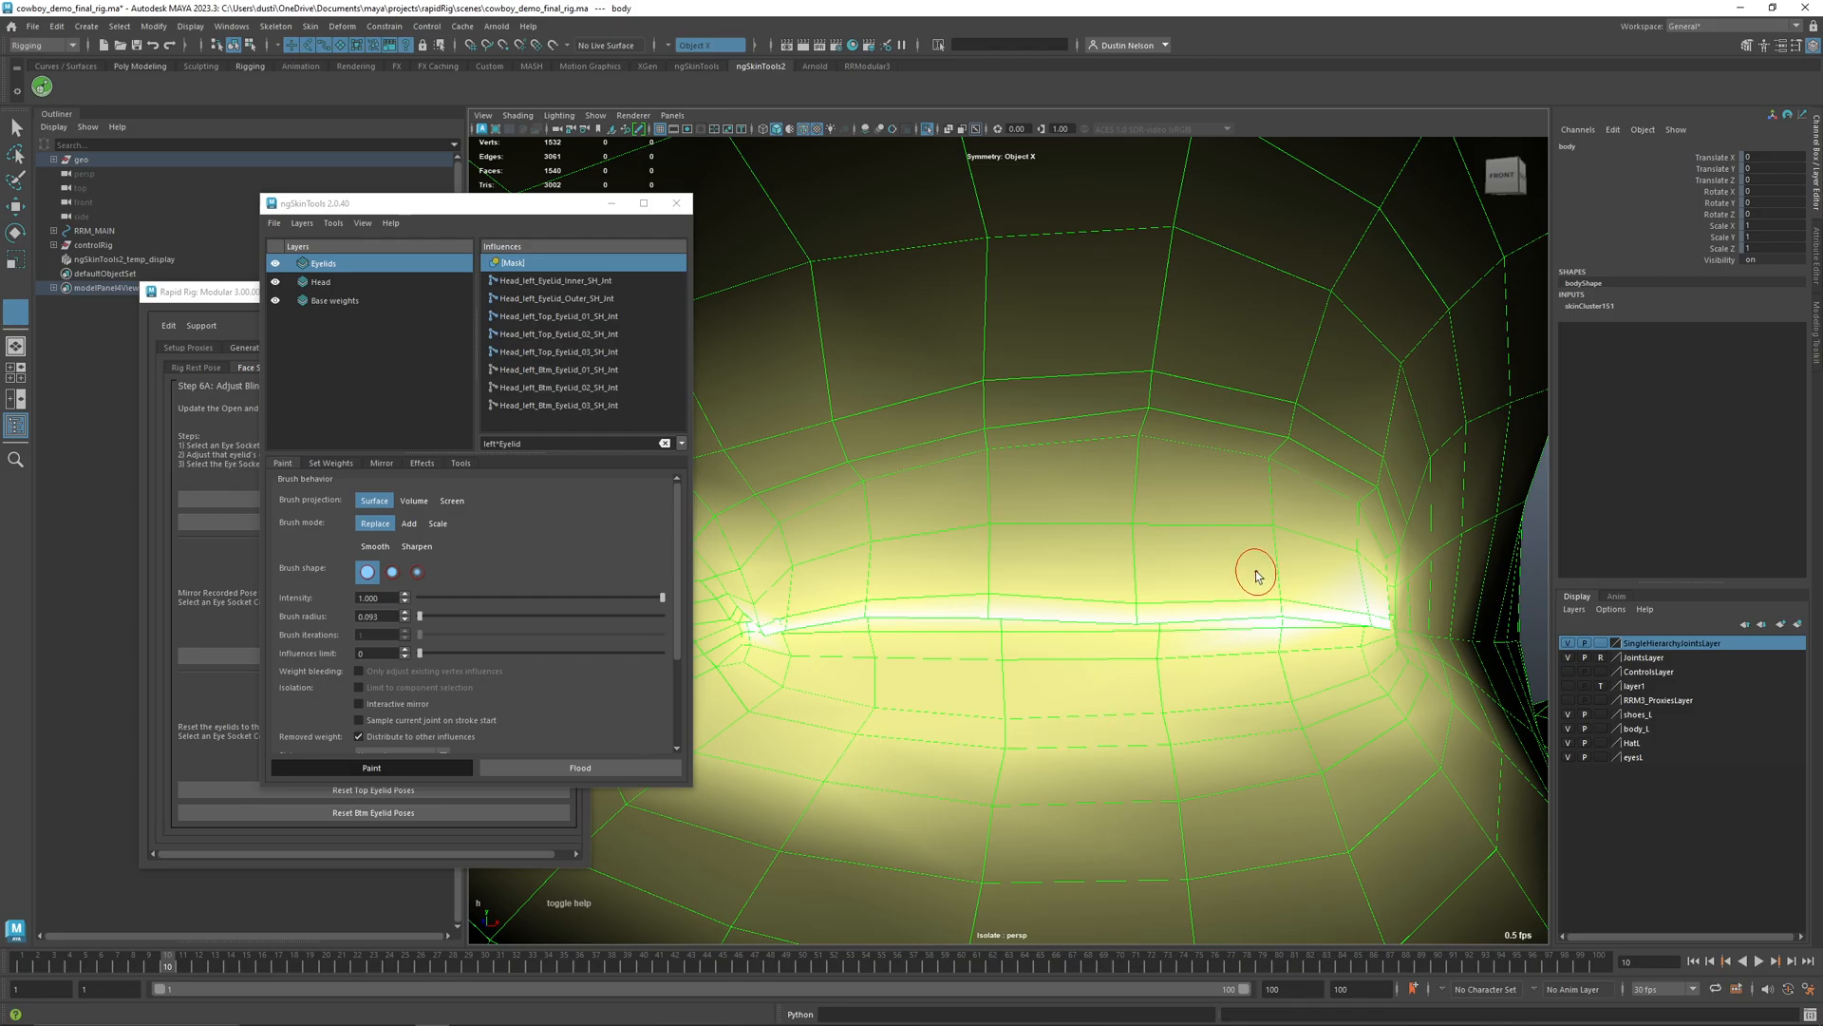
- Exit weight painting and isolation, show the ControlsLayer, and replay the blink back to frame 1 to examine the left eyelids
{"action": "scroll", "coordinate": [1132, 582], "scroll_direction": "up", "scroll_amount": 1}
{"action": "middle_click_drag", "start_coordinate": [1124, 582], "coordinate": [1121, 583], "text": "alt"}
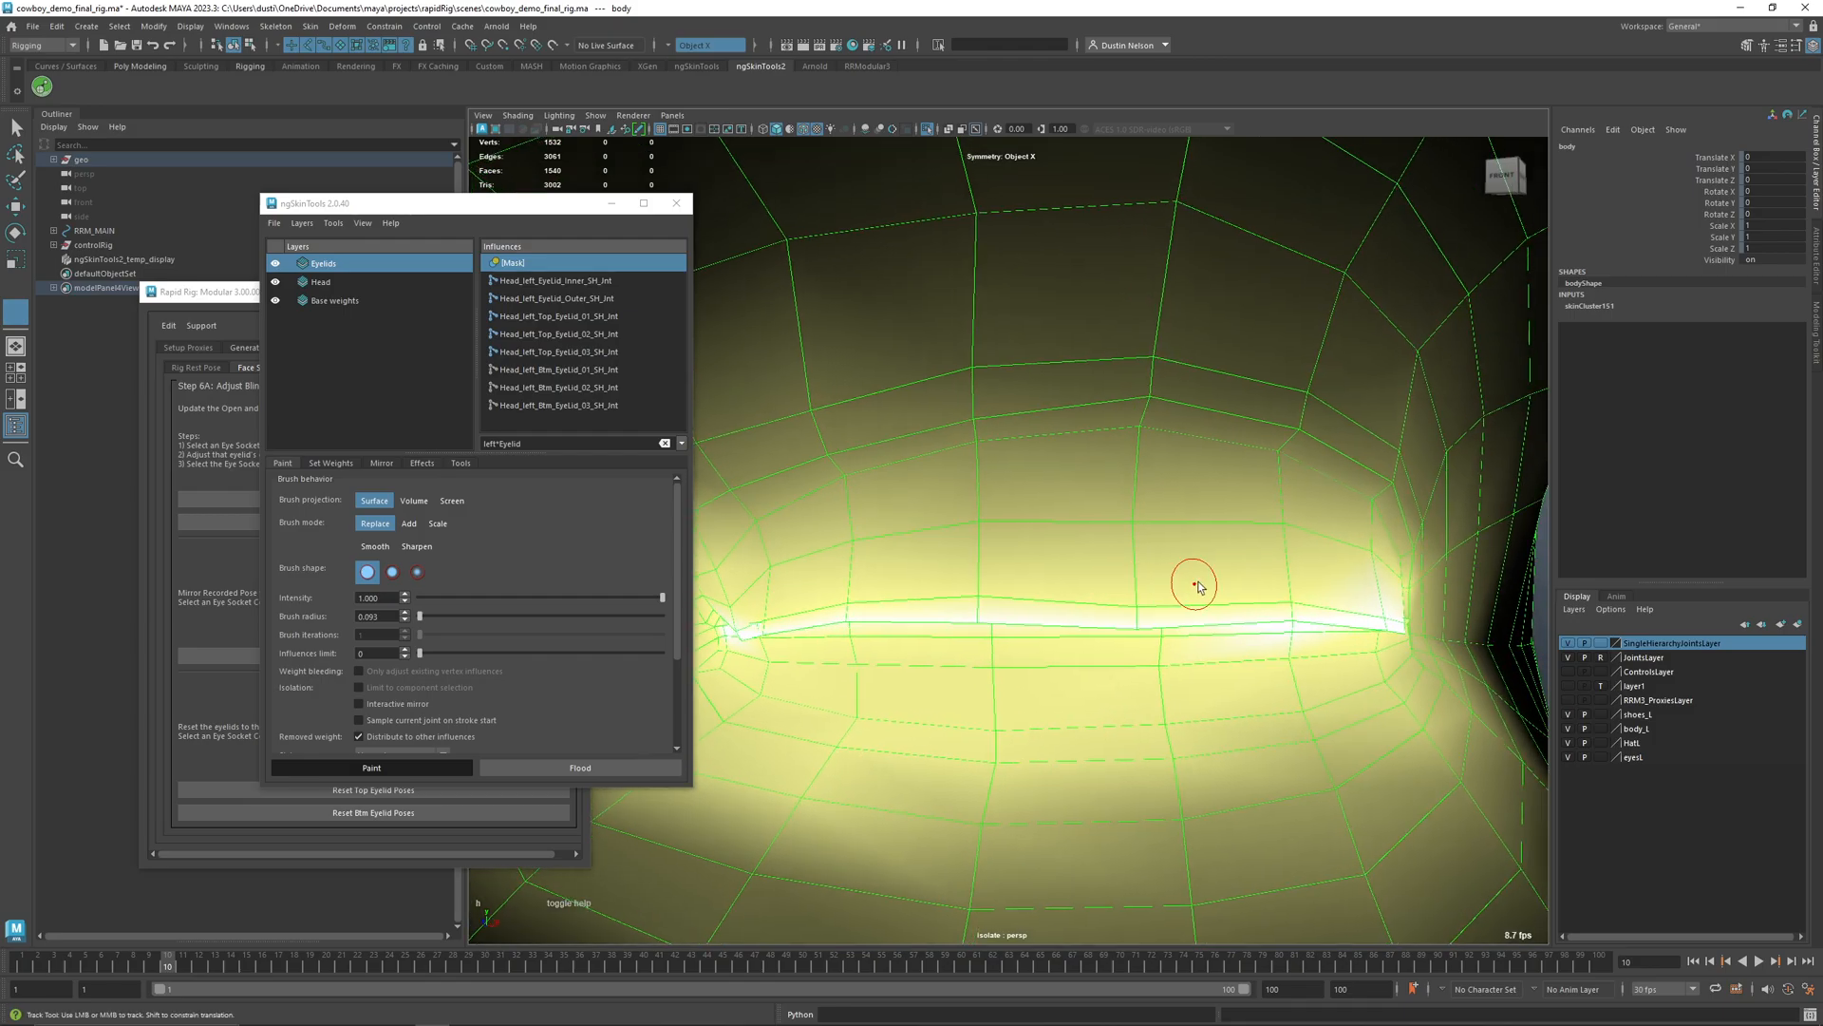
{"action": "key", "text": "q"}
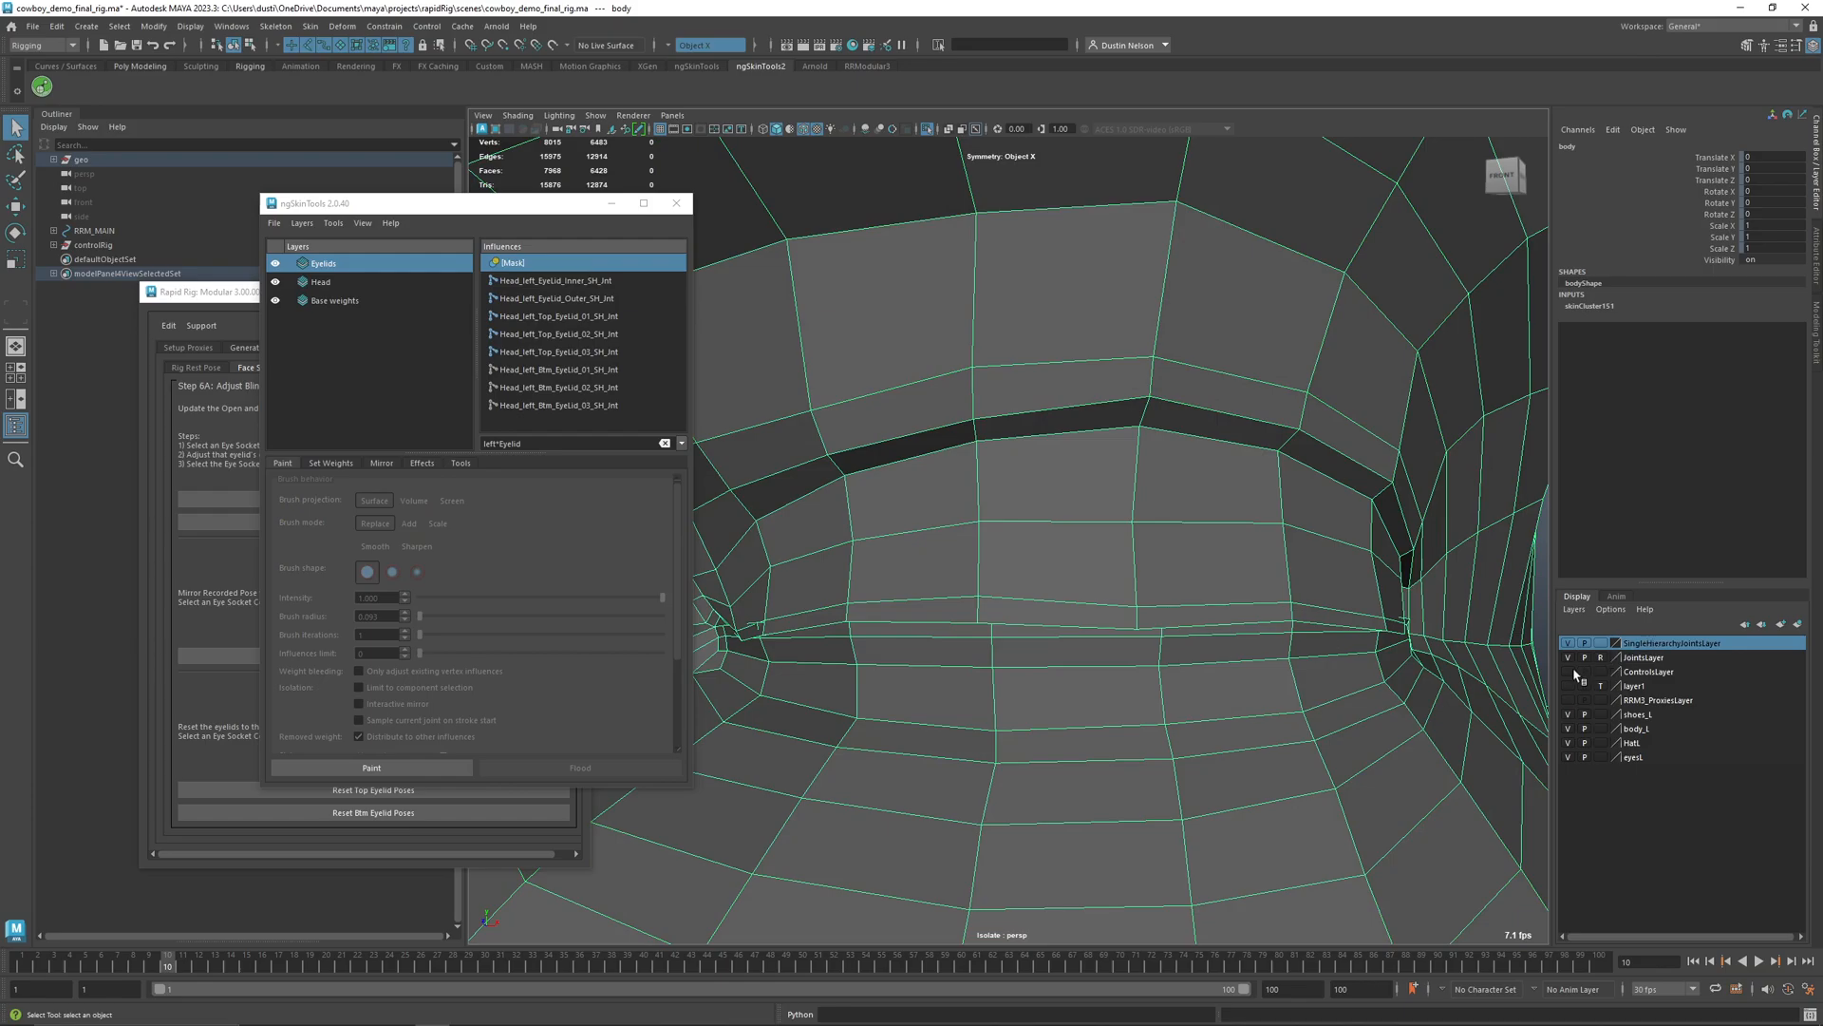
{"action": "left_click_drag", "start_coordinate": [1282, 646], "coordinate": [1192, 649], "text": "alt"}
{"action": "key", "text": "ctrl+1"}
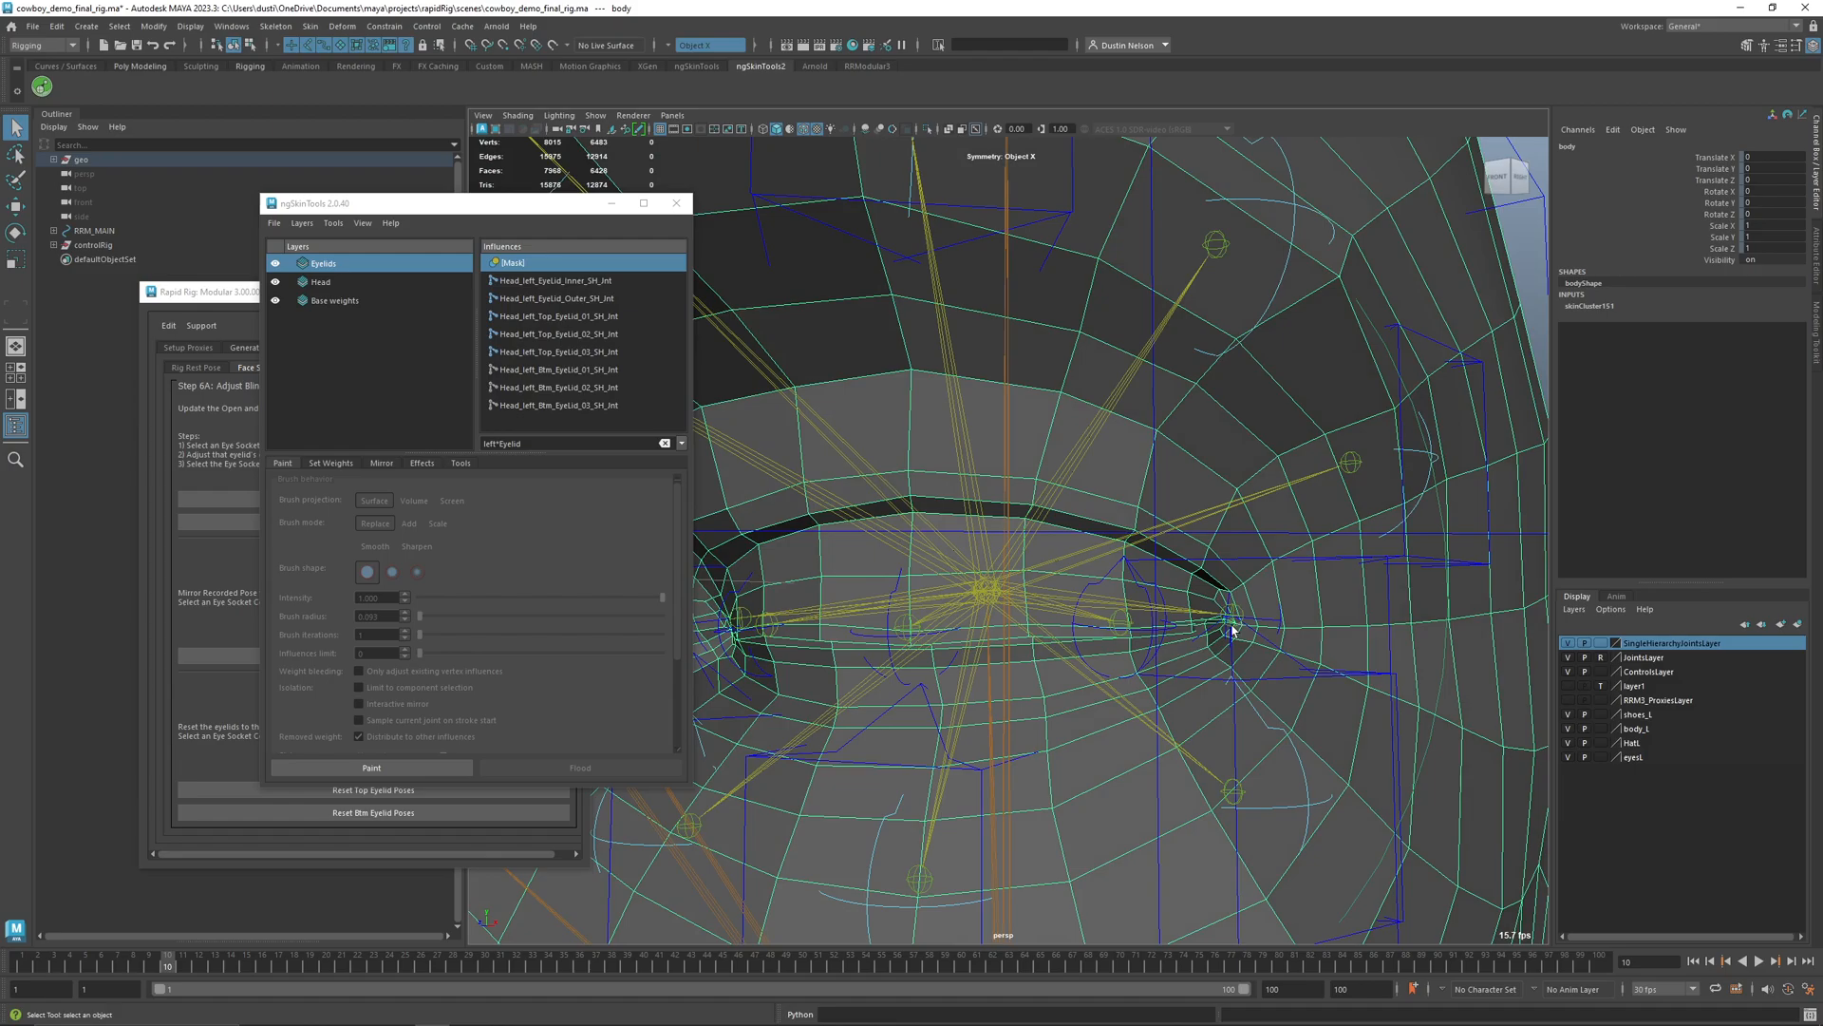
{"action": "left_click_drag", "start_coordinate": [1078, 650], "coordinate": [1026, 676], "text": "alt"}
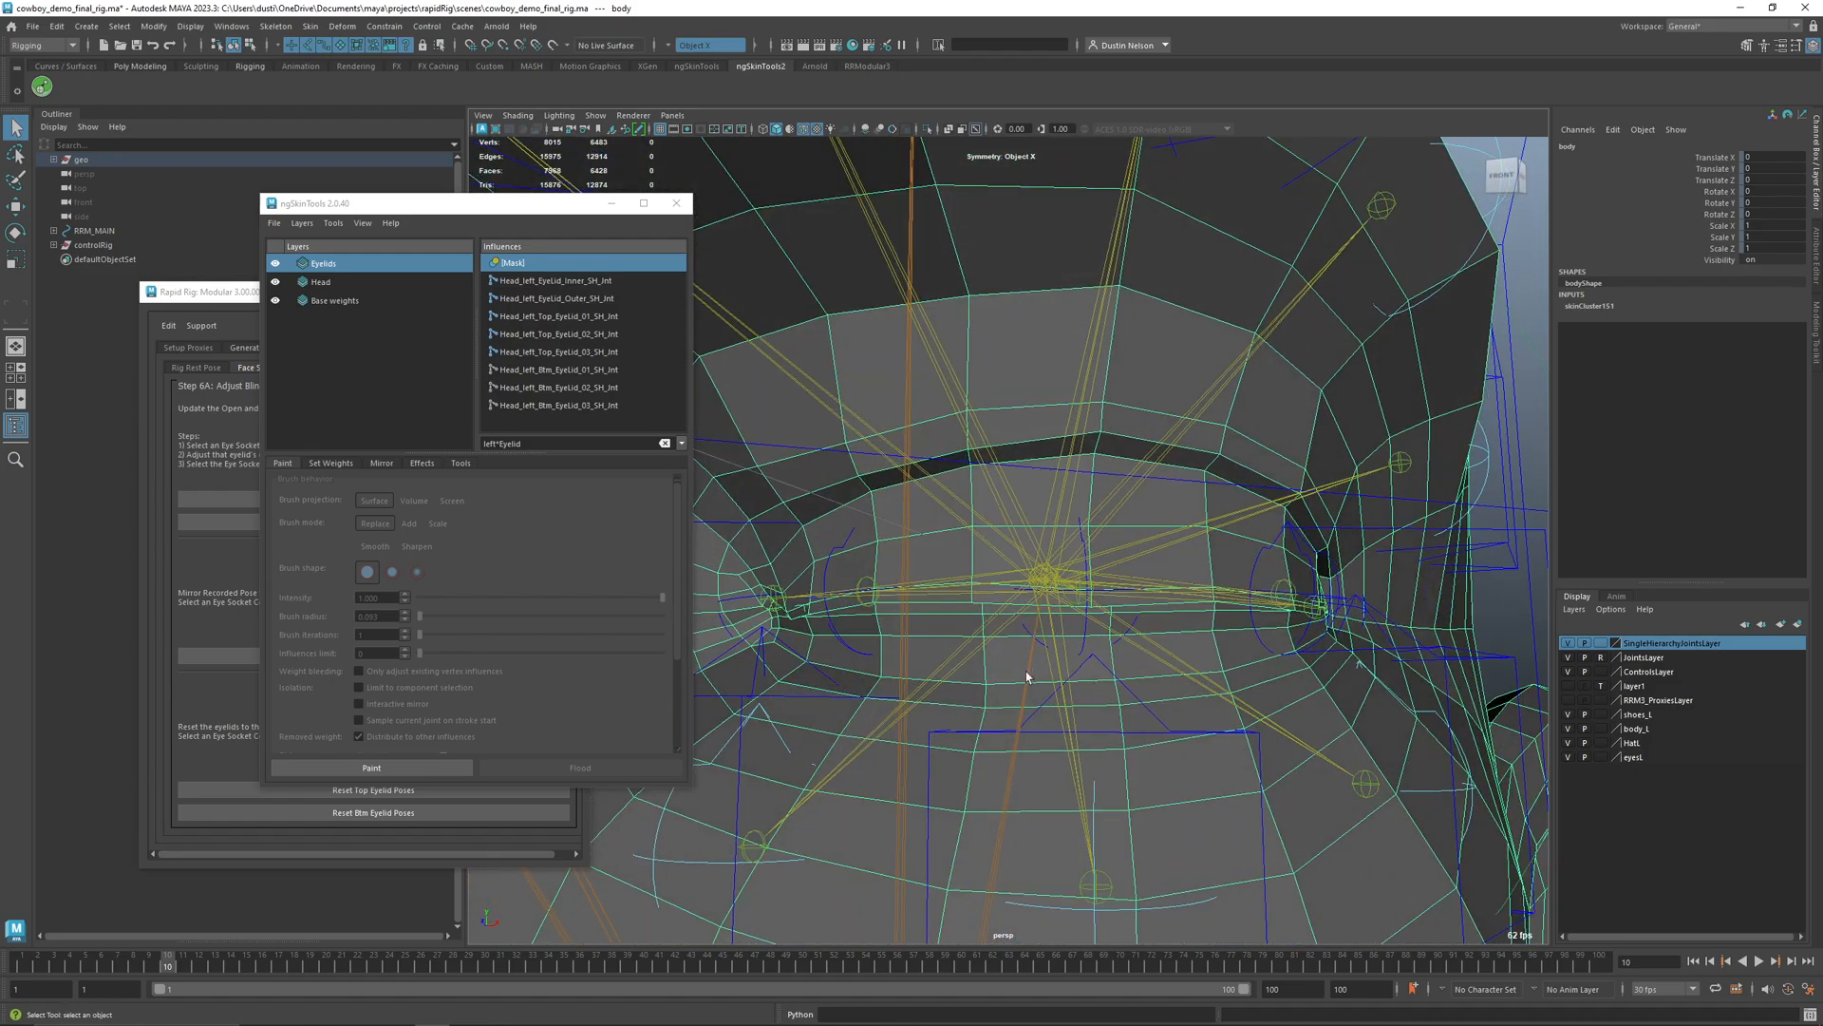
{"action": "scroll", "coordinate": [1026, 675], "scroll_direction": "up", "scroll_amount": 3}
{"action": "mouse_move", "coordinate": [147, 962]}
{"action": "left_mouse_down"}
{"action": "mouse_move", "coordinate": [42, 962]}
{"action": "mouse_move", "coordinate": [167, 962]}
{"action": "left_mouse_up"}
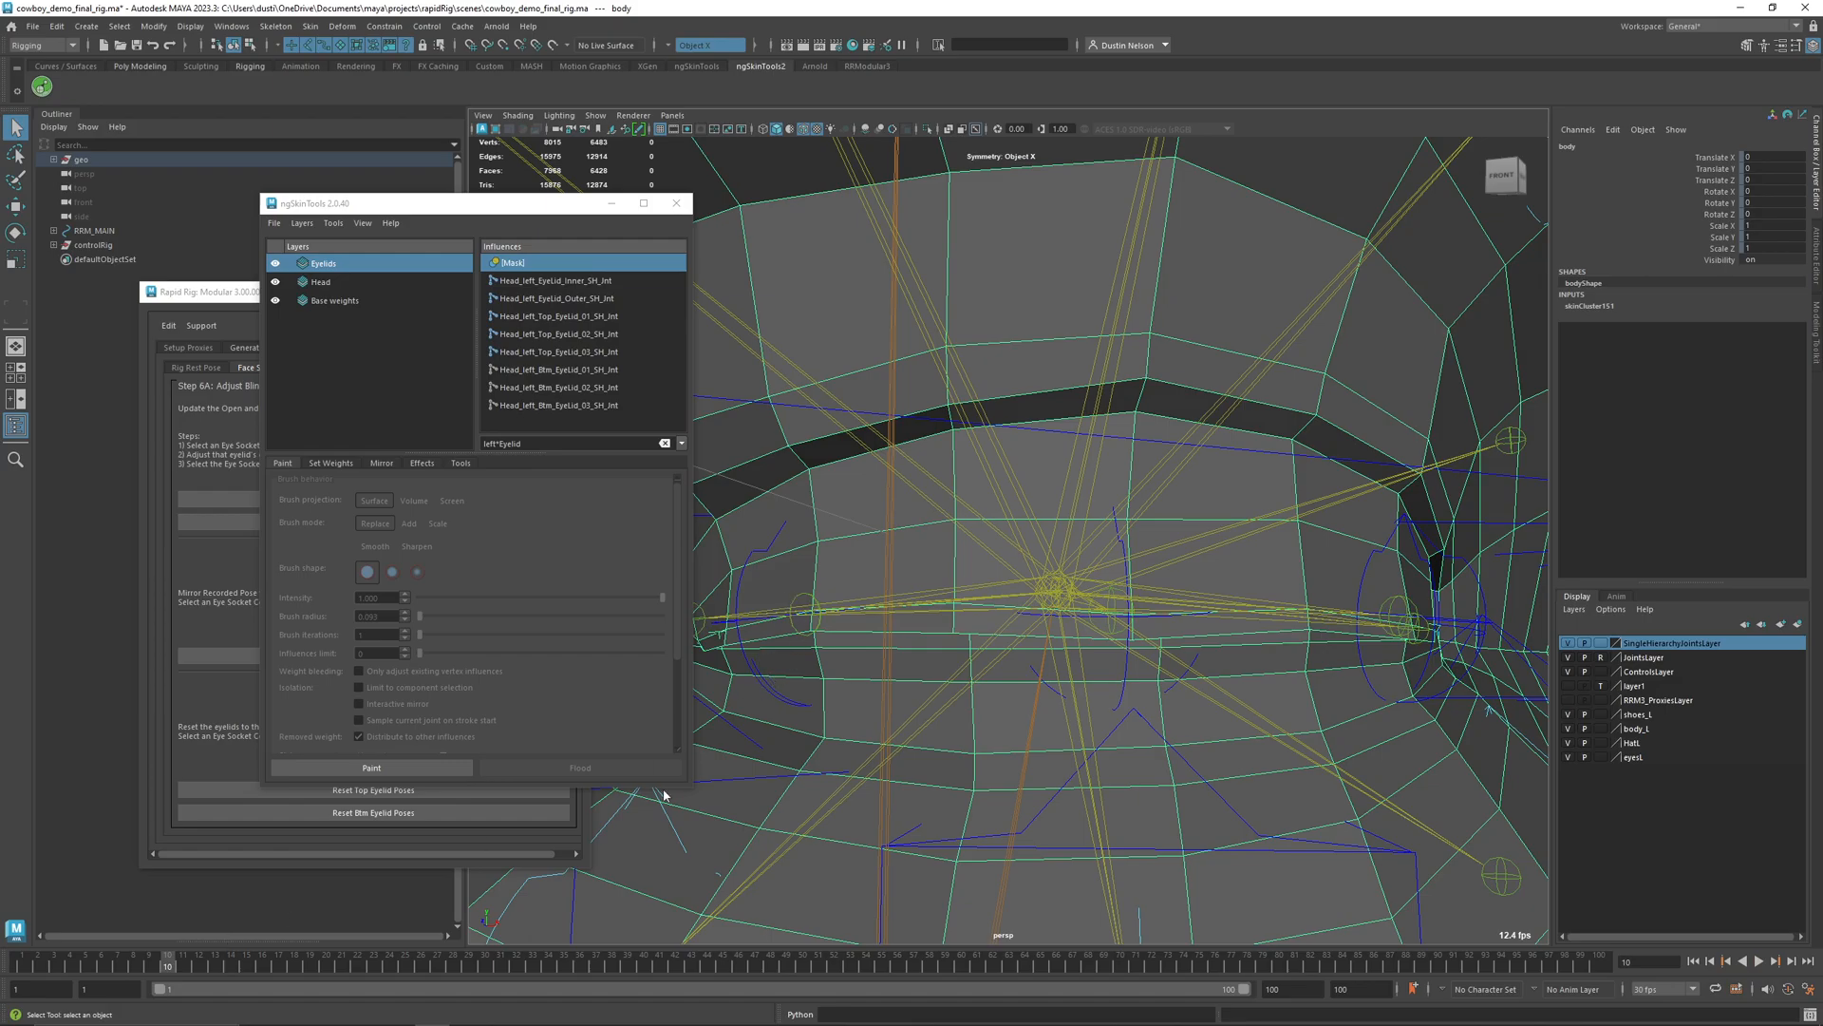
{"action": "key", "text": "alt+v"}
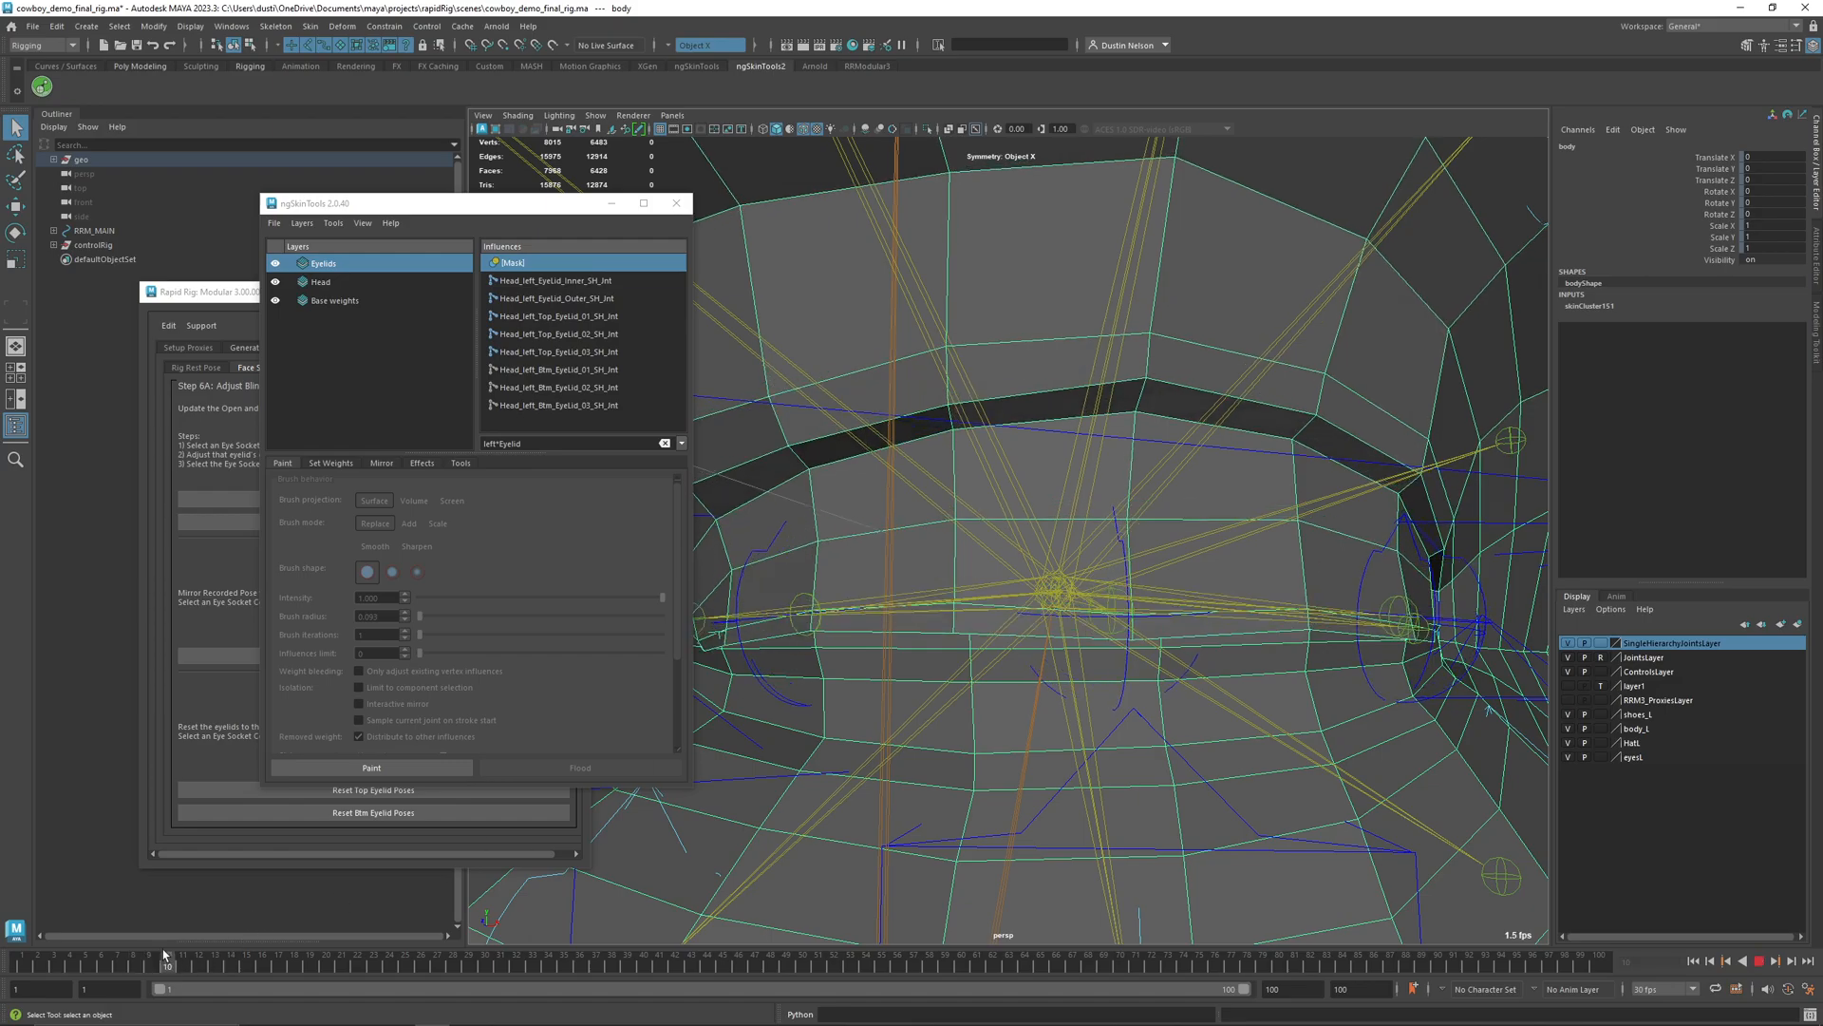
{"action": "left_click_drag", "start_coordinate": [173, 953], "coordinate": [23, 967]}
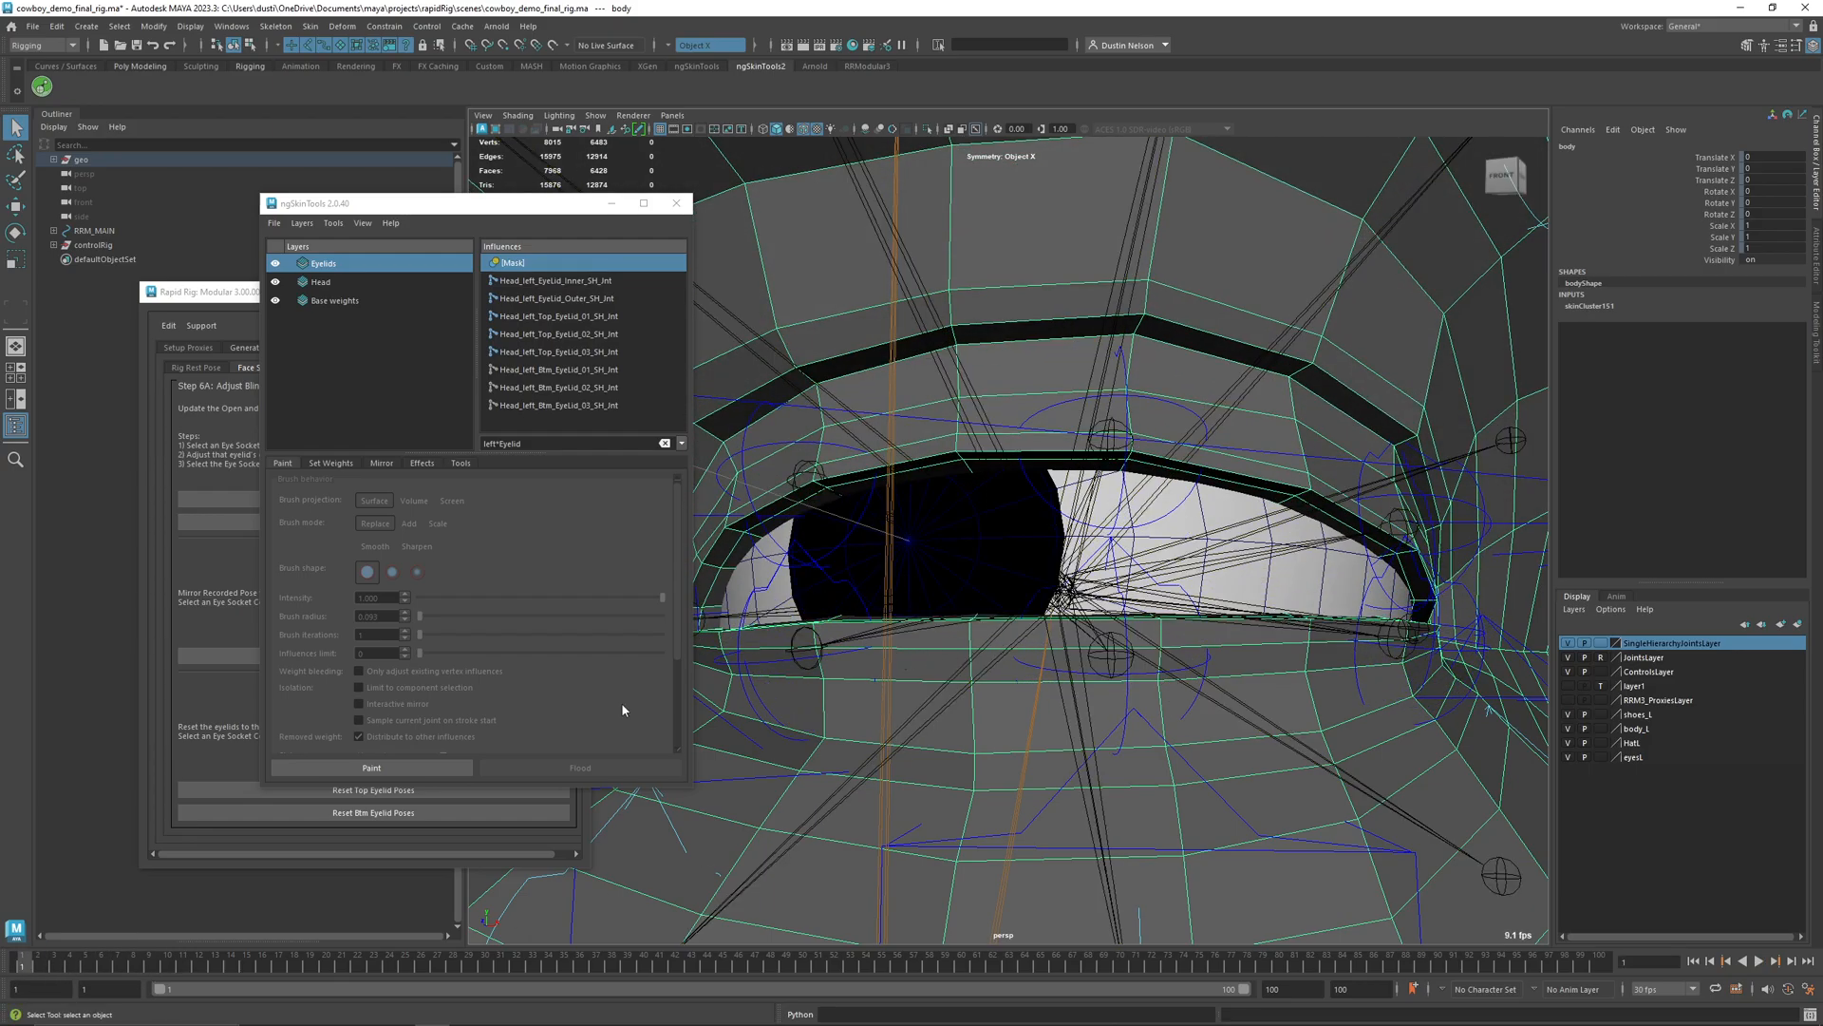
- Resume weight painting with the Head_left_Btm_EyeLid_01_SH_Jnt influence active and hide the ControlsLayer
{"action": "left_click", "coordinate": [371, 767]}
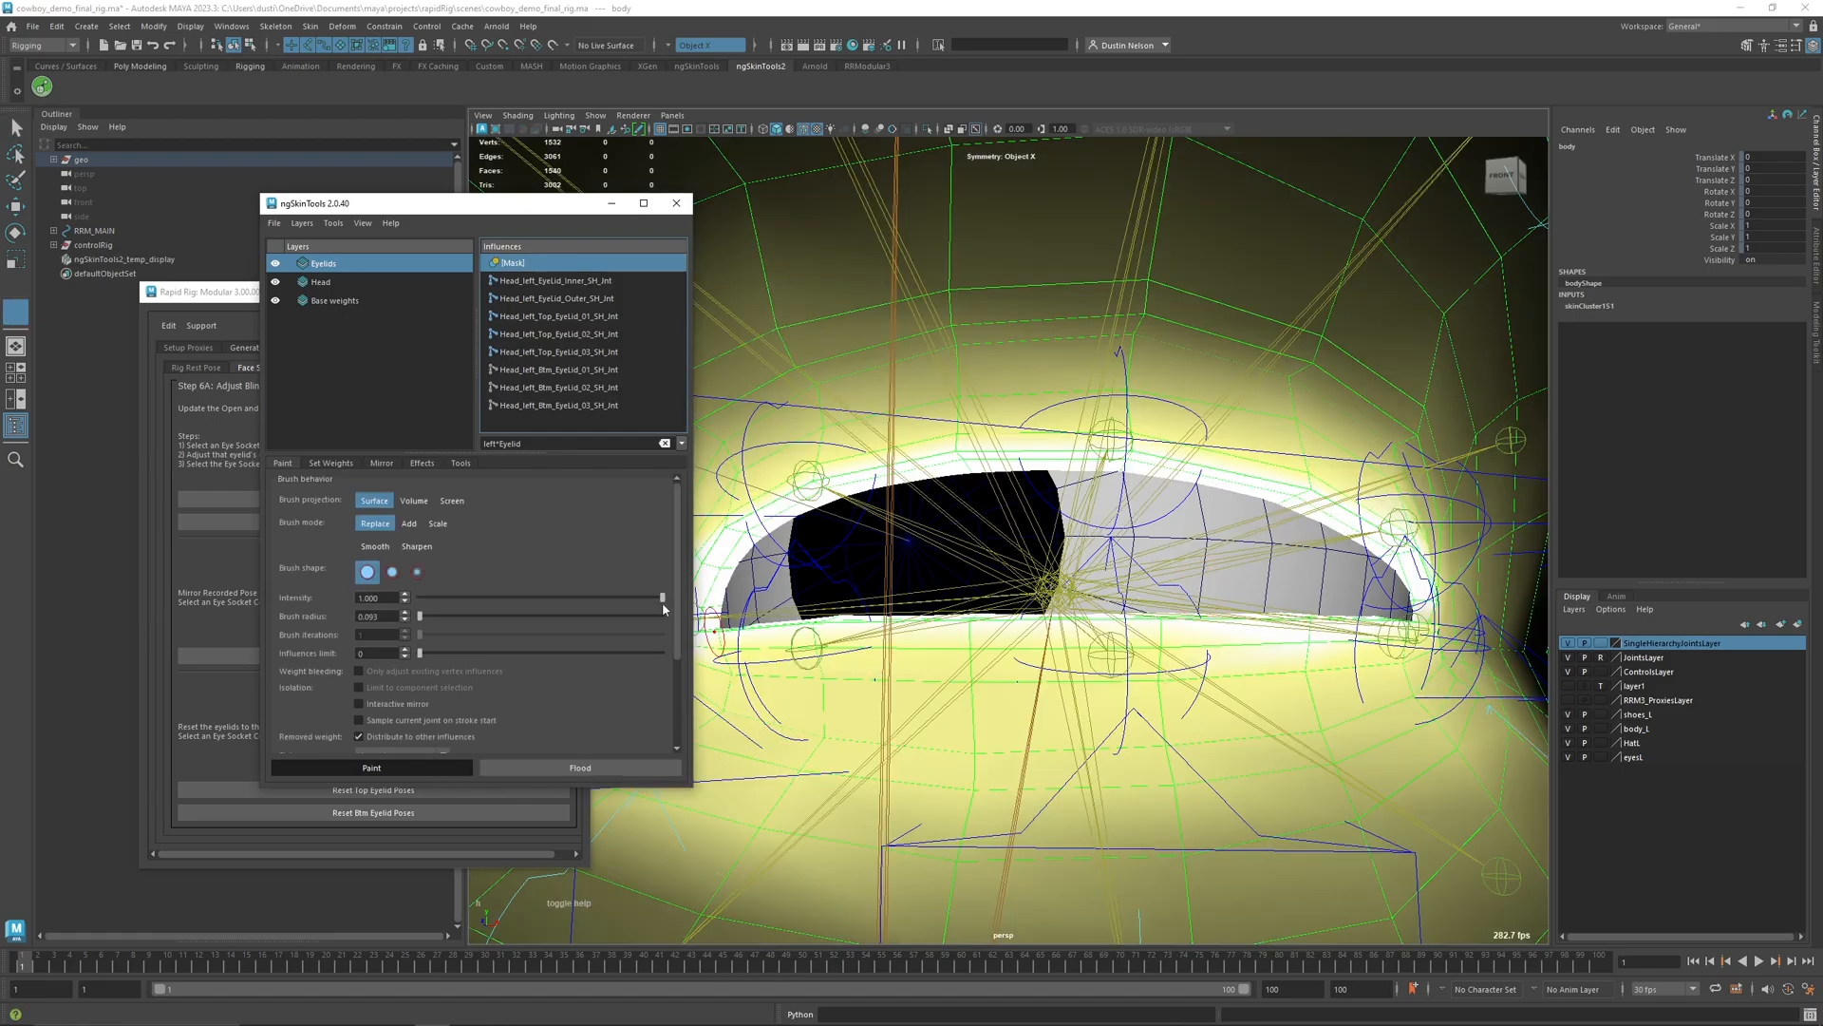
{"action": "left_click", "coordinate": [613, 353]}
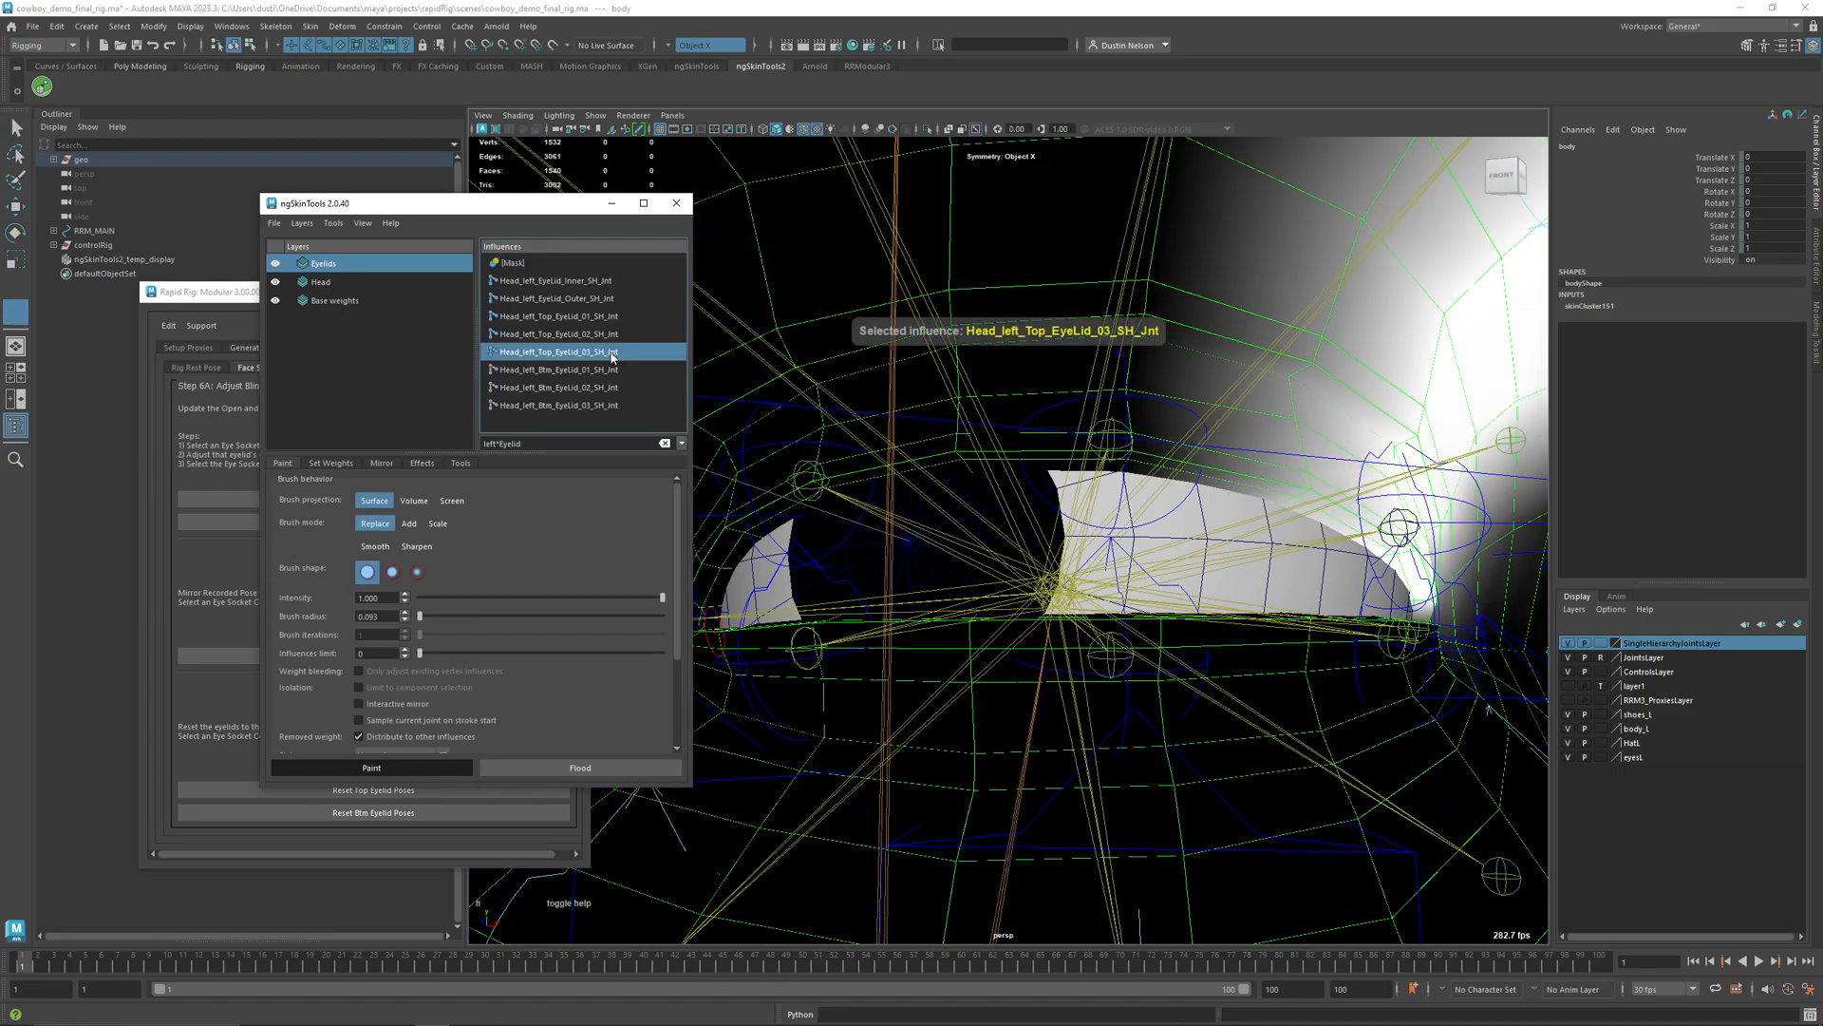
{"action": "left_click", "coordinate": [613, 373]}
{"action": "left_click_drag", "start_coordinate": [935, 575], "coordinate": [1016, 596], "text": "alt"}
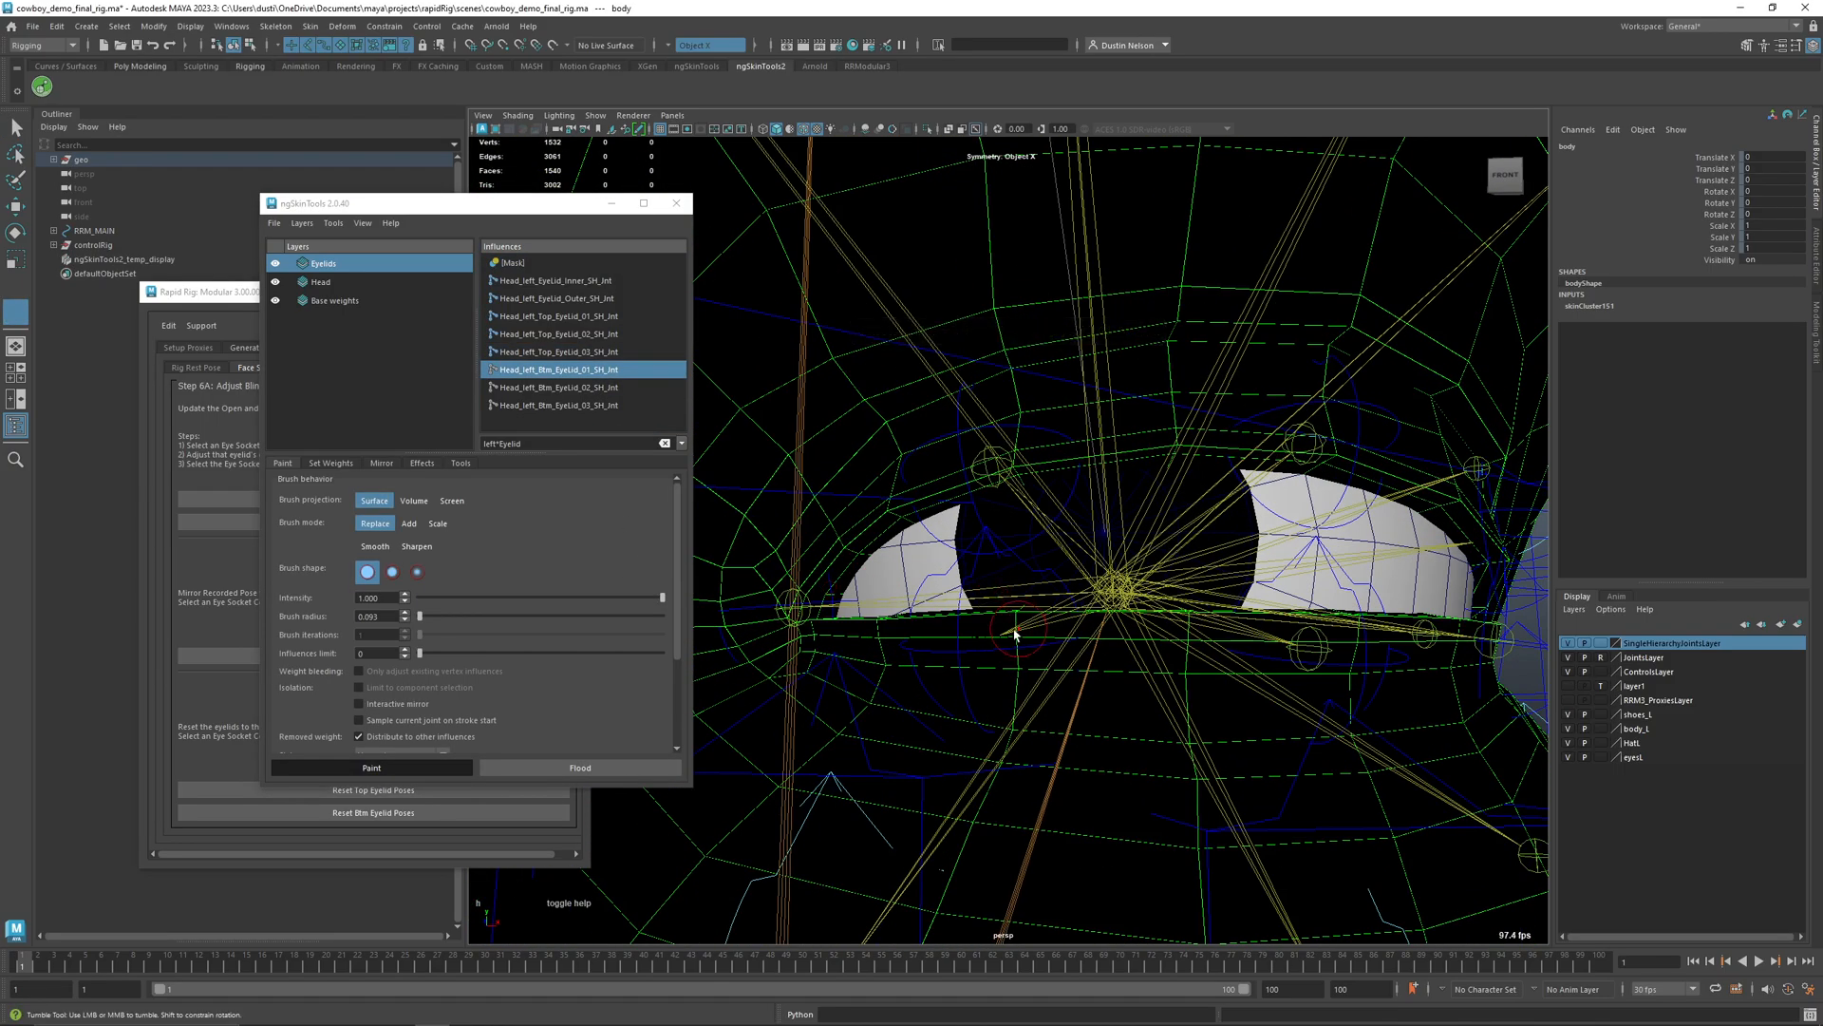
{"action": "middle_click_drag", "start_coordinate": [1017, 629], "coordinate": [895, 654], "text": "alt"}
{"action": "left_click", "coordinate": [1569, 674]}
- Paint the Head_left_Btm_EyeLid_01_SH_Jnt influence from the lower lid down onto the cheek in Replace mode at radius 0.165
{"action": "left_click_drag", "start_coordinate": [1268, 686], "coordinate": [966, 701], "text": "alt"}
{"action": "mouse_move", "coordinate": [959, 579]}
{"action": "left_mouse_down", "text": "alt"}
{"action": "mouse_move", "coordinate": [973, 813]}
{"action": "mouse_move", "coordinate": [940, 756]}
{"action": "mouse_move", "coordinate": [915, 915]}
{"action": "left_mouse_up", "text": "alt"}
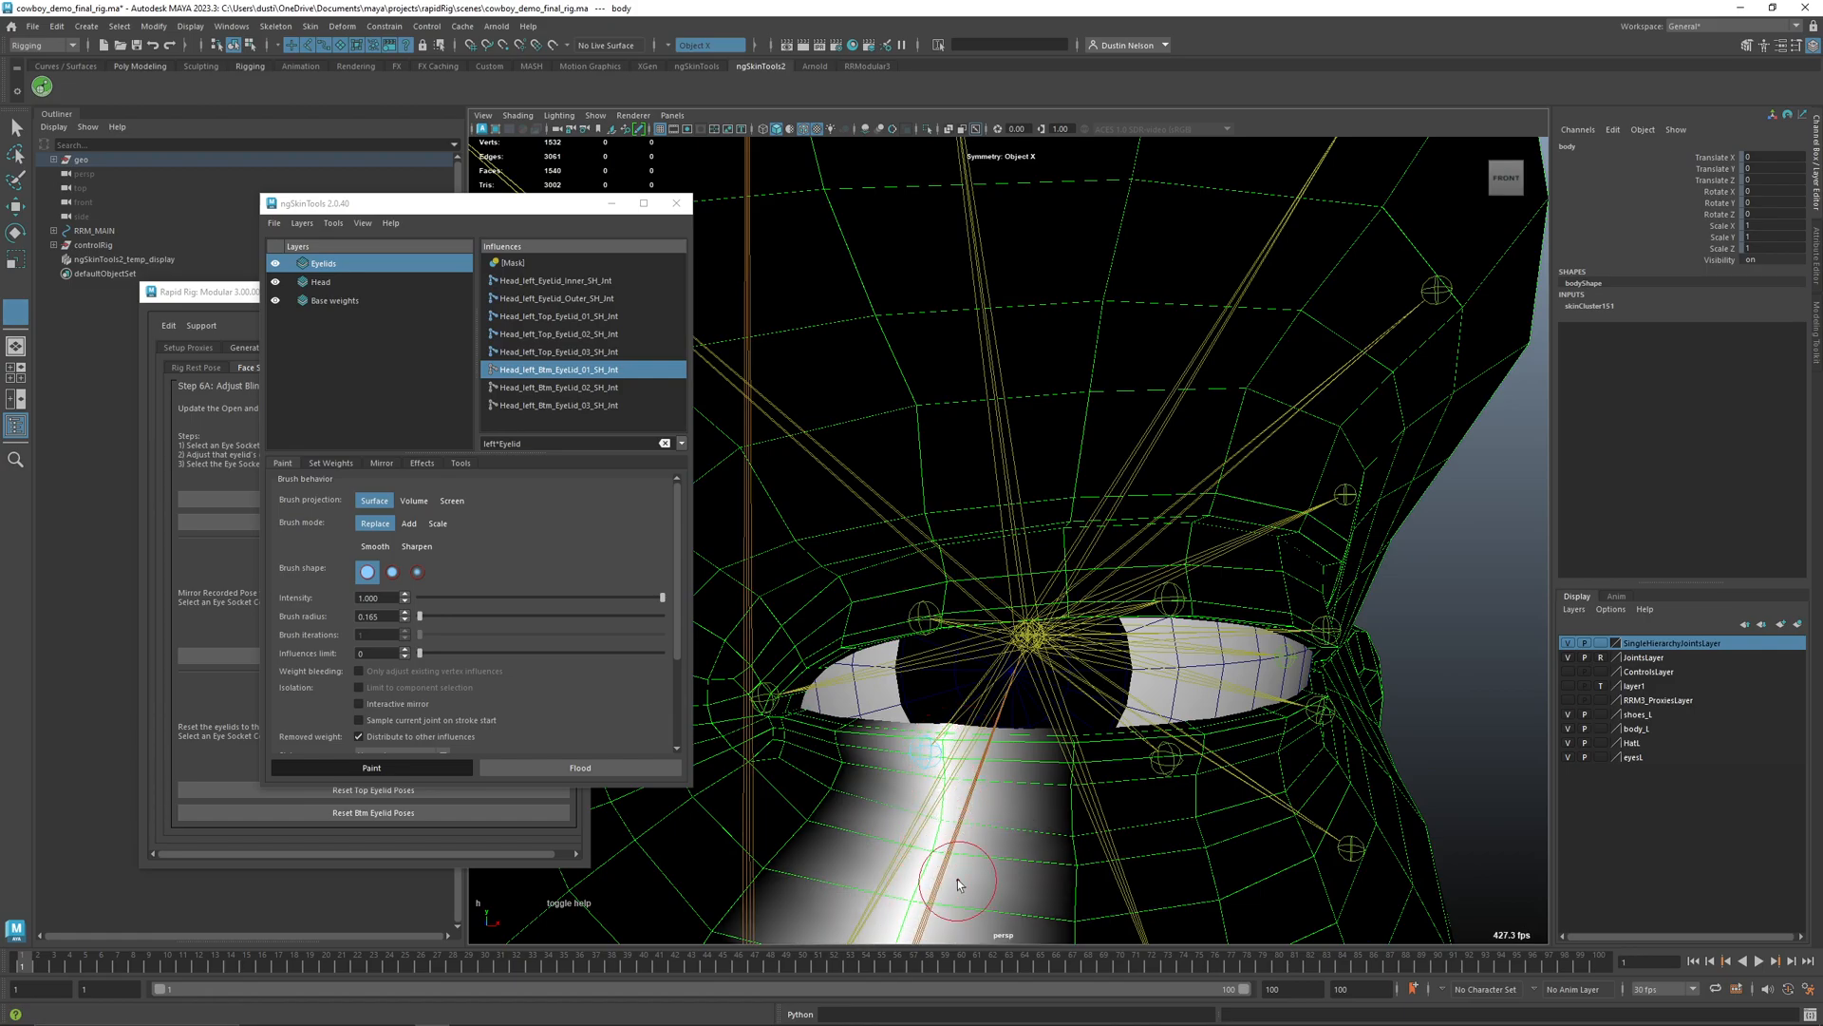
{"action": "right_click_drag", "start_coordinate": [915, 915], "coordinate": [969, 683], "text": "alt"}
{"action": "mouse_move", "coordinate": [967, 681]}
{"action": "left_mouse_down"}
{"action": "mouse_move", "coordinate": [952, 694]}
{"action": "mouse_move", "coordinate": [993, 618]}
{"action": "mouse_move", "coordinate": [971, 622]}
{"action": "left_mouse_up"}
{"action": "mouse_move", "coordinate": [912, 704]}
{"action": "left_mouse_down"}
{"action": "mouse_move", "coordinate": [860, 612]}
{"action": "mouse_move", "coordinate": [825, 890]}
{"action": "left_mouse_up"}
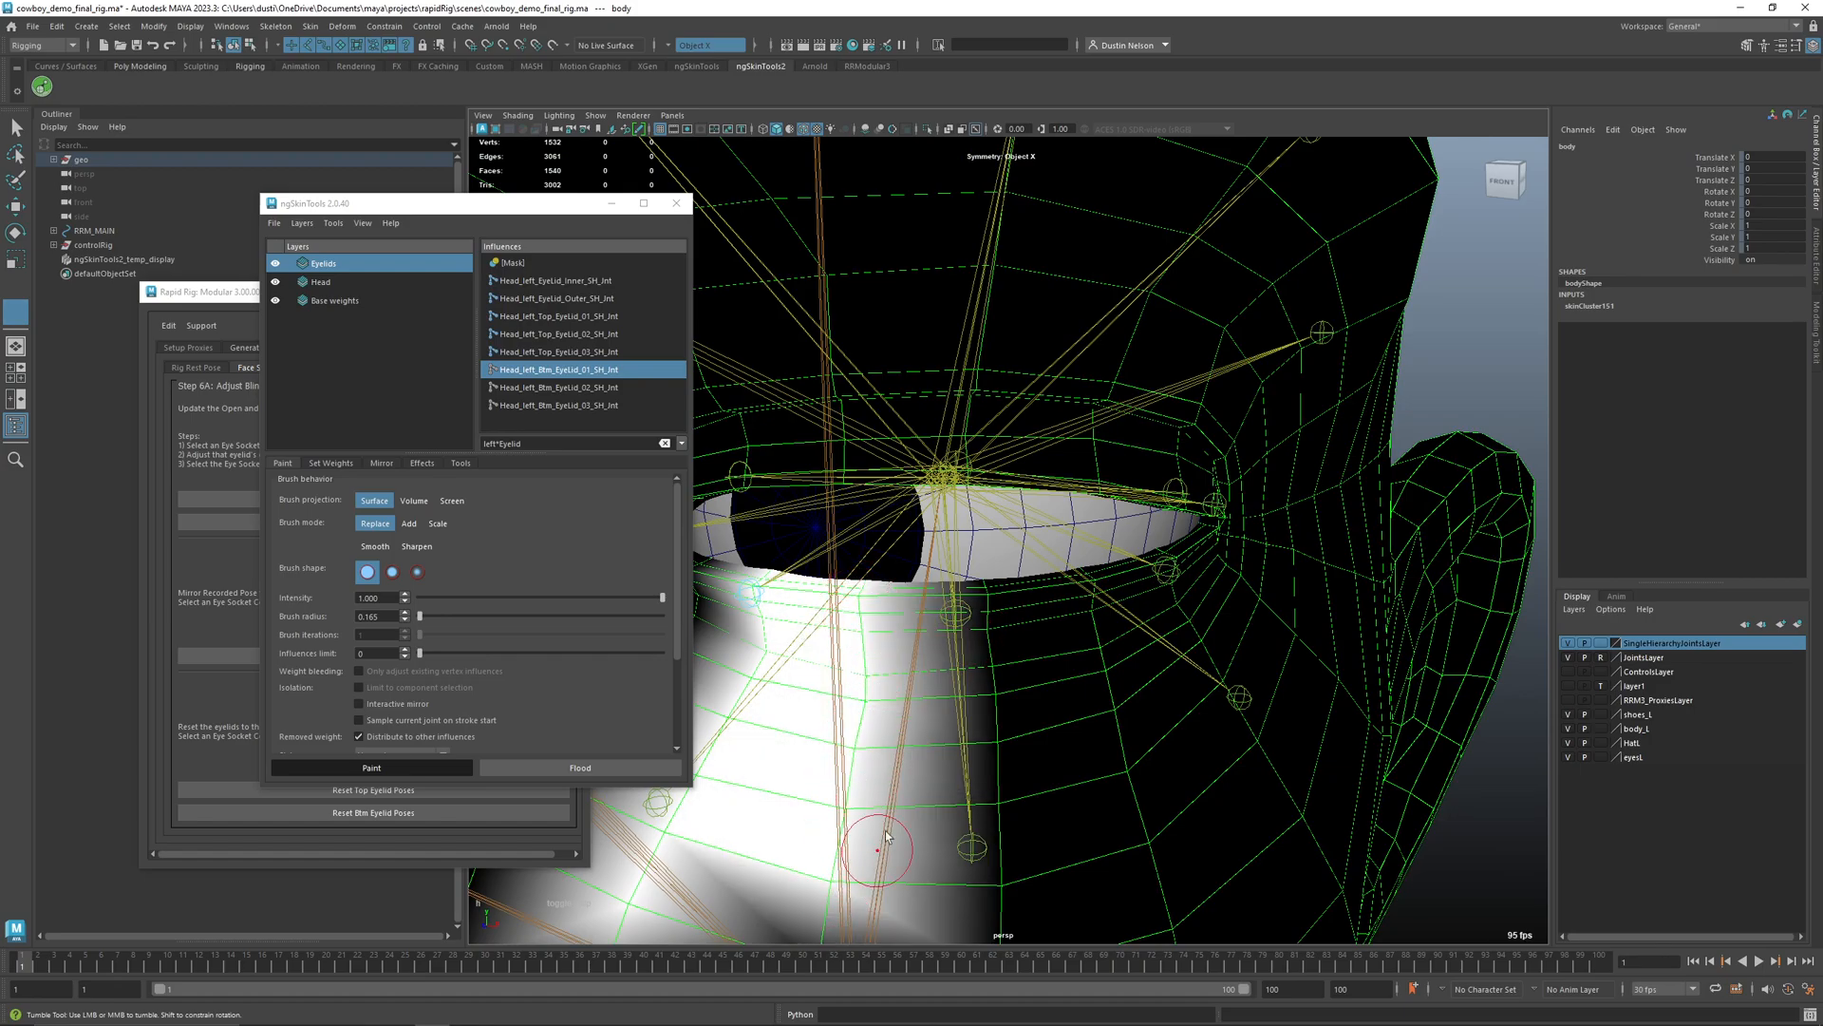
{"action": "middle_click_drag", "start_coordinate": [881, 851], "coordinate": [936, 673], "text": "alt"}
{"action": "left_click_drag", "start_coordinate": [920, 657], "coordinate": [890, 734]}
{"action": "middle_click_drag", "start_coordinate": [890, 734], "coordinate": [894, 810], "text": "alt"}
- Paint the Head_left_Btm_EyeLid_02_SH_Jnt influence at intensity 1.000 up to the middle of the lower lid rim
{"action": "left_click", "coordinate": [615, 390]}
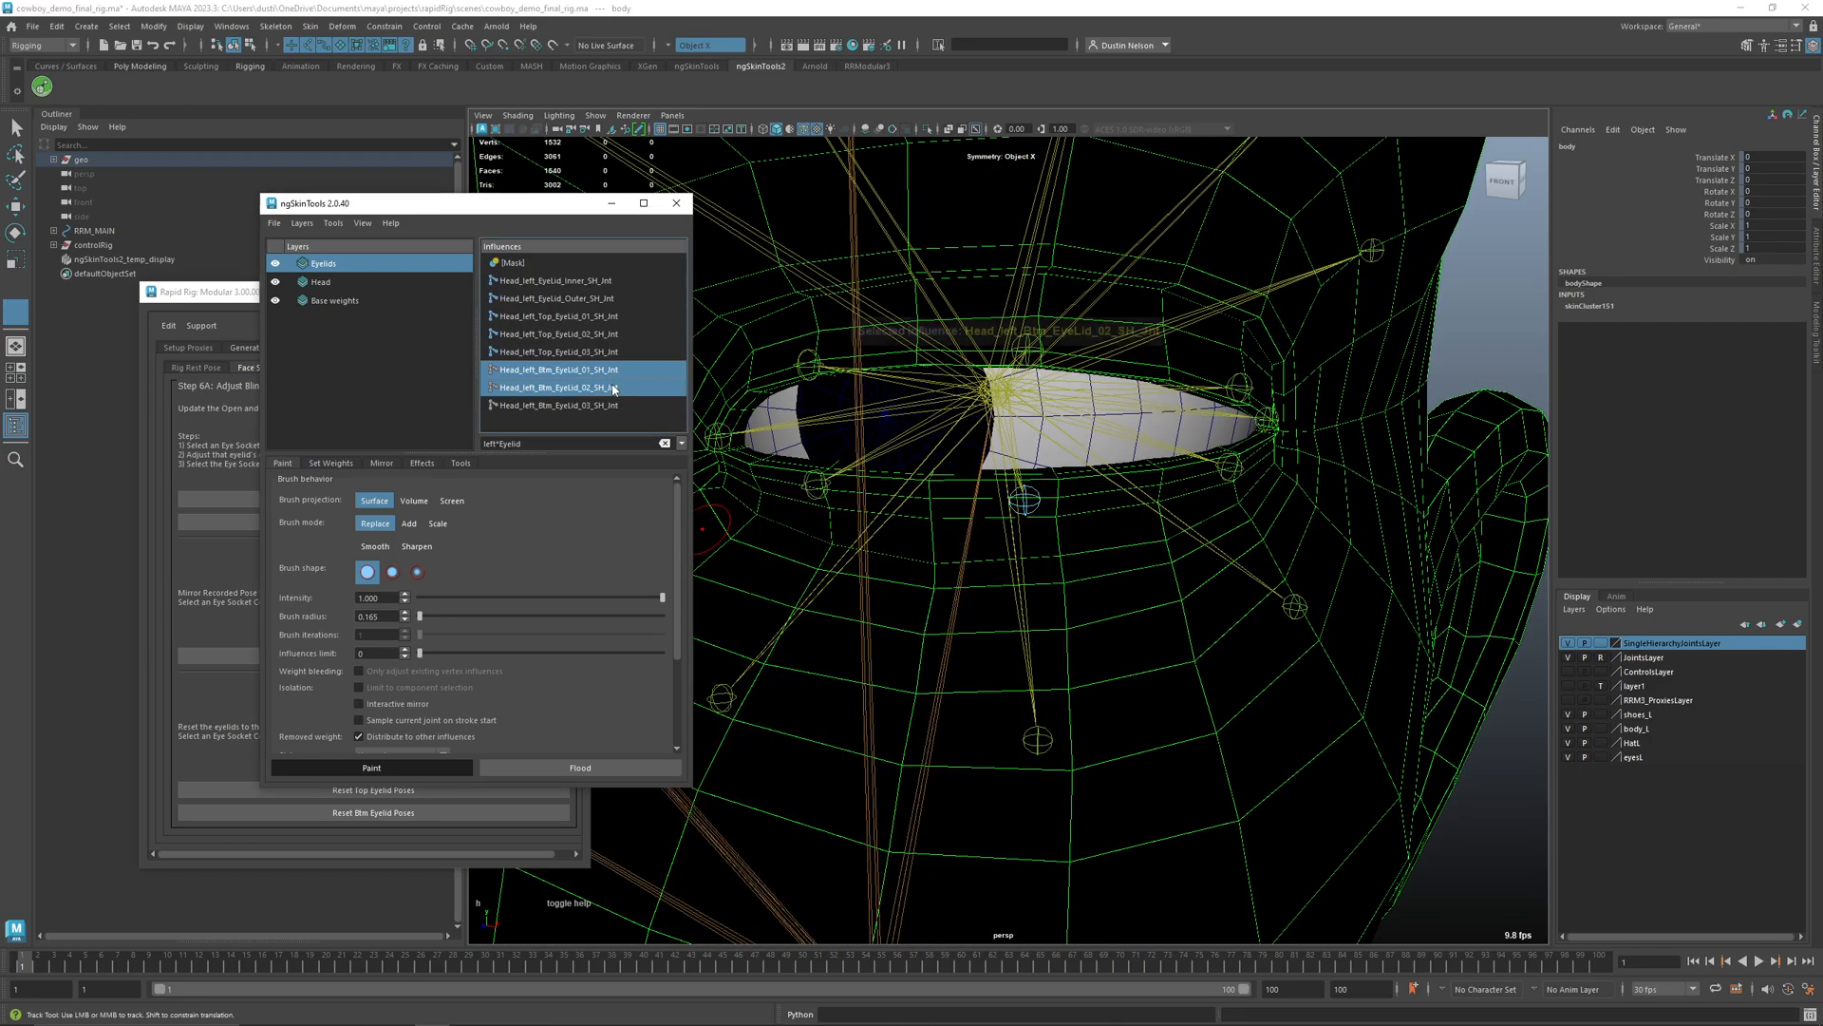
{"action": "mouse_move", "coordinate": [992, 546]}
{"action": "left_mouse_down"}
{"action": "mouse_move", "coordinate": [1050, 532]}
{"action": "mouse_move", "coordinate": [1031, 475]}
{"action": "mouse_move", "coordinate": [1089, 658]}
{"action": "mouse_move", "coordinate": [1092, 852]}
{"action": "mouse_move", "coordinate": [1098, 446]}
{"action": "left_mouse_up"}
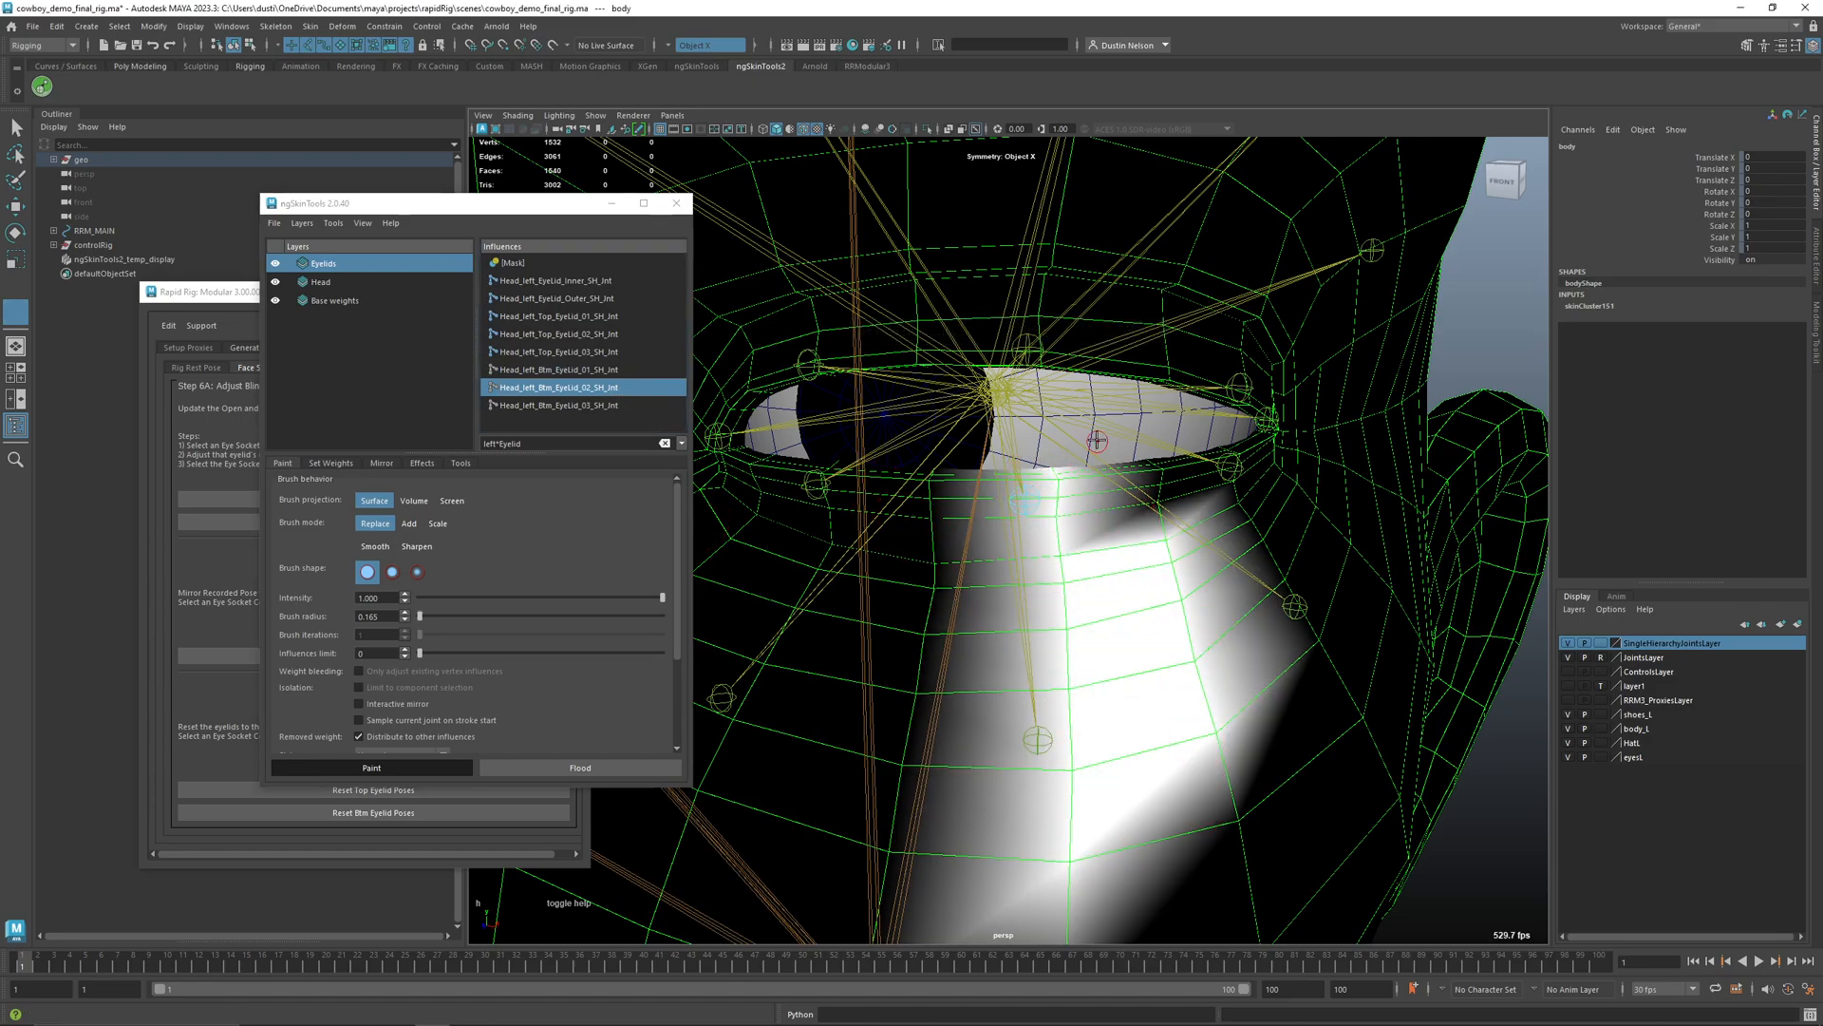
{"action": "left_click_drag", "start_coordinate": [1174, 520], "coordinate": [1149, 450]}
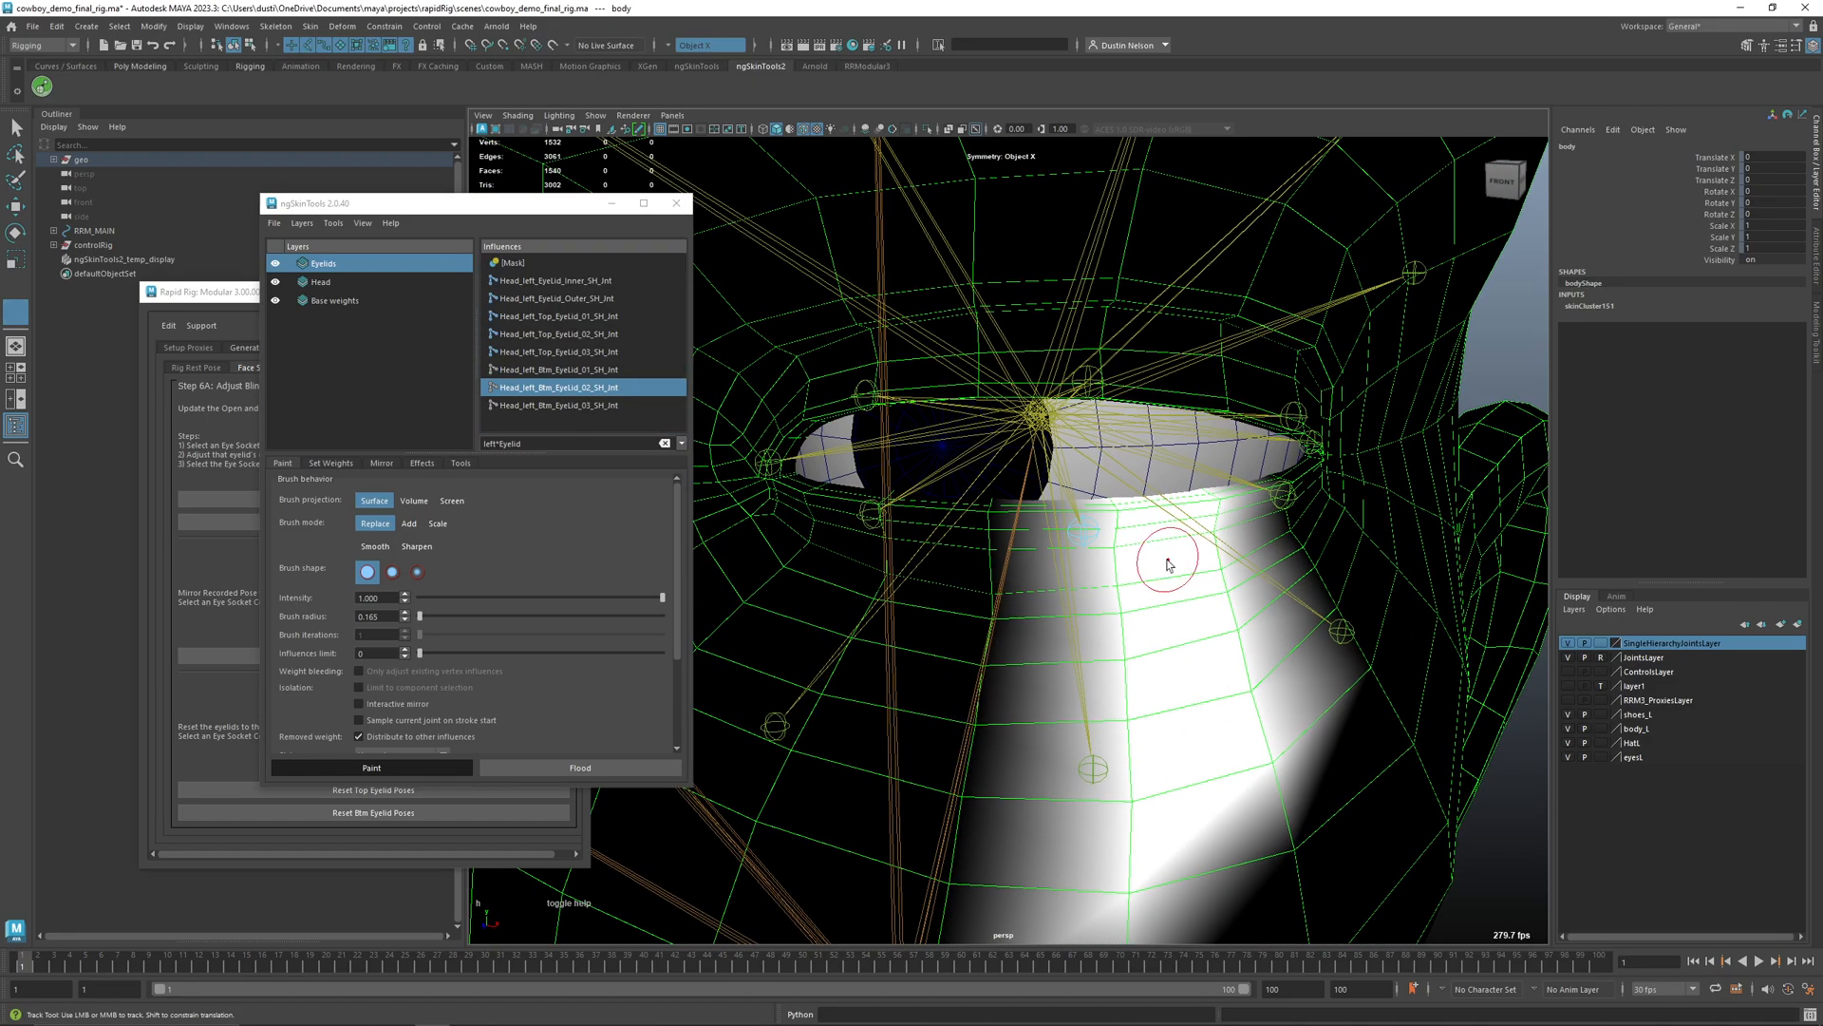
- Isolate the body mesh and paint the Head_left_Btm_EyeLid_03_SH_Jnt influence along the outer lower lid and the cheek beneath it
{"action": "key", "text": "ctrl+1"}
{"action": "key", "text": "q"}
{"action": "key", "text": "ctrl+1"}
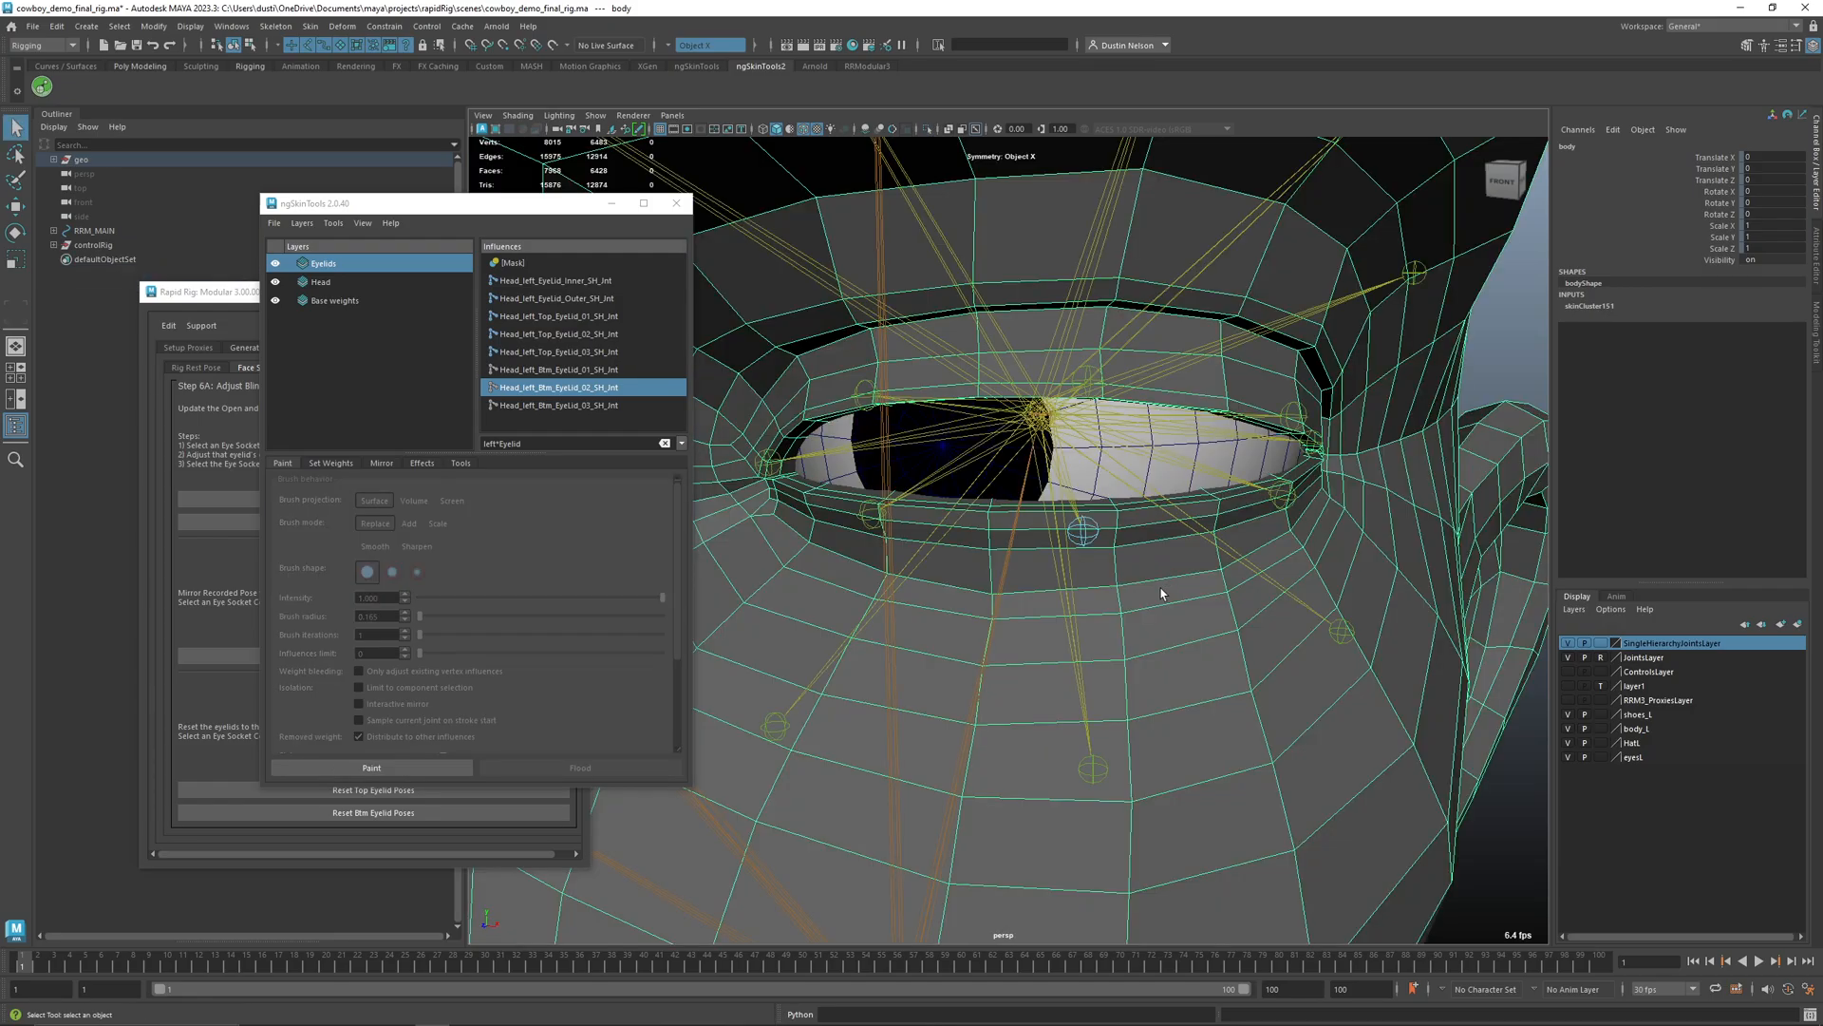
{"action": "key", "text": "ctrl+1"}
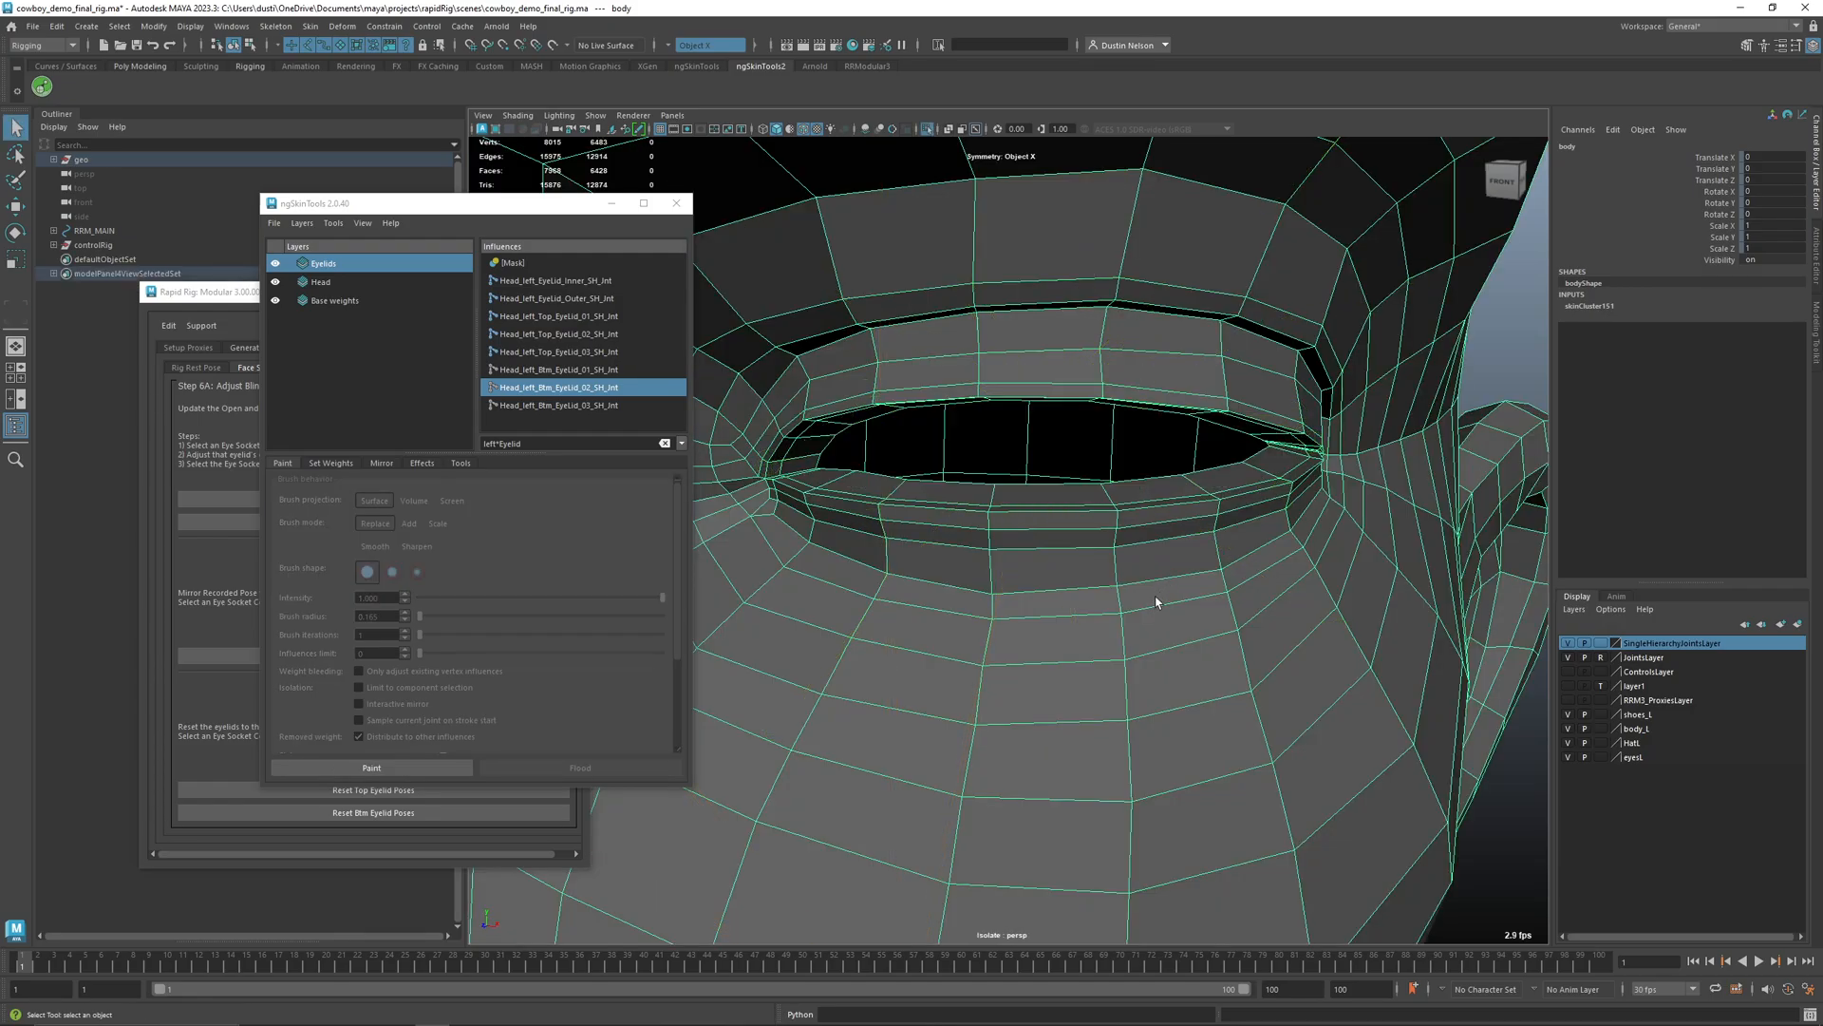
{"action": "key", "text": "y"}
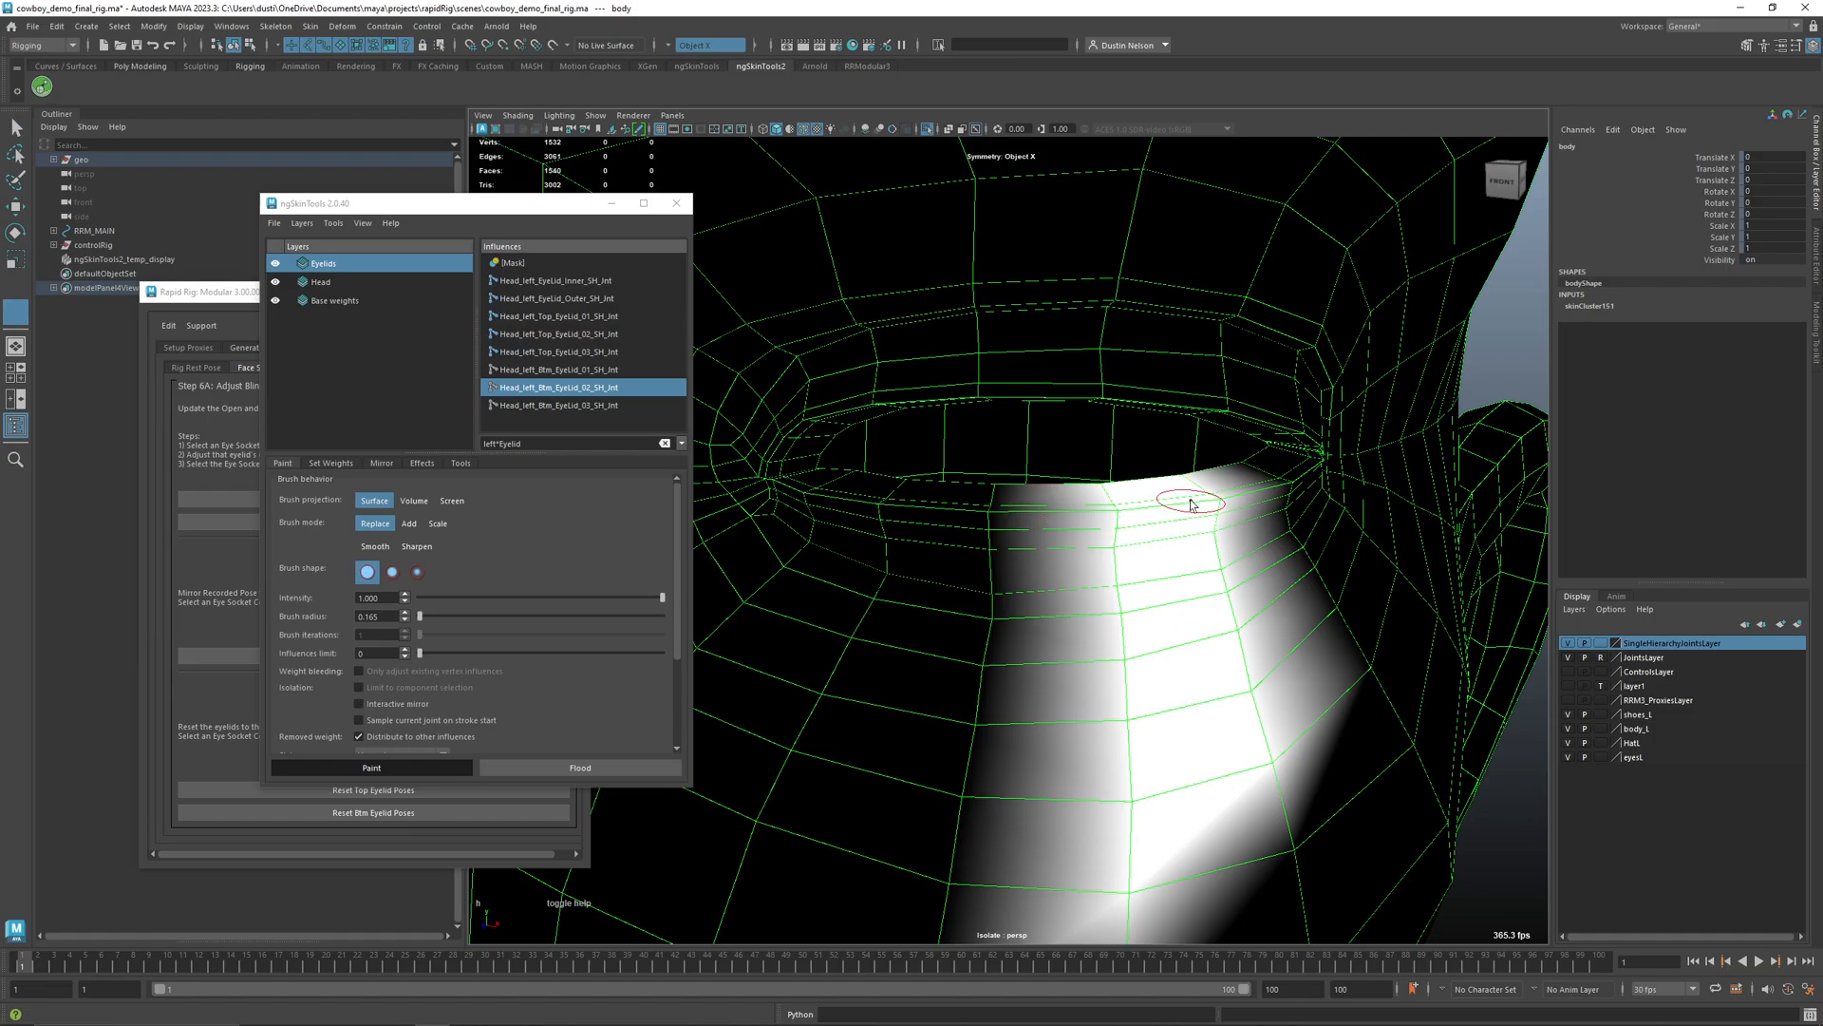
{"action": "left_click", "coordinate": [608, 406]}
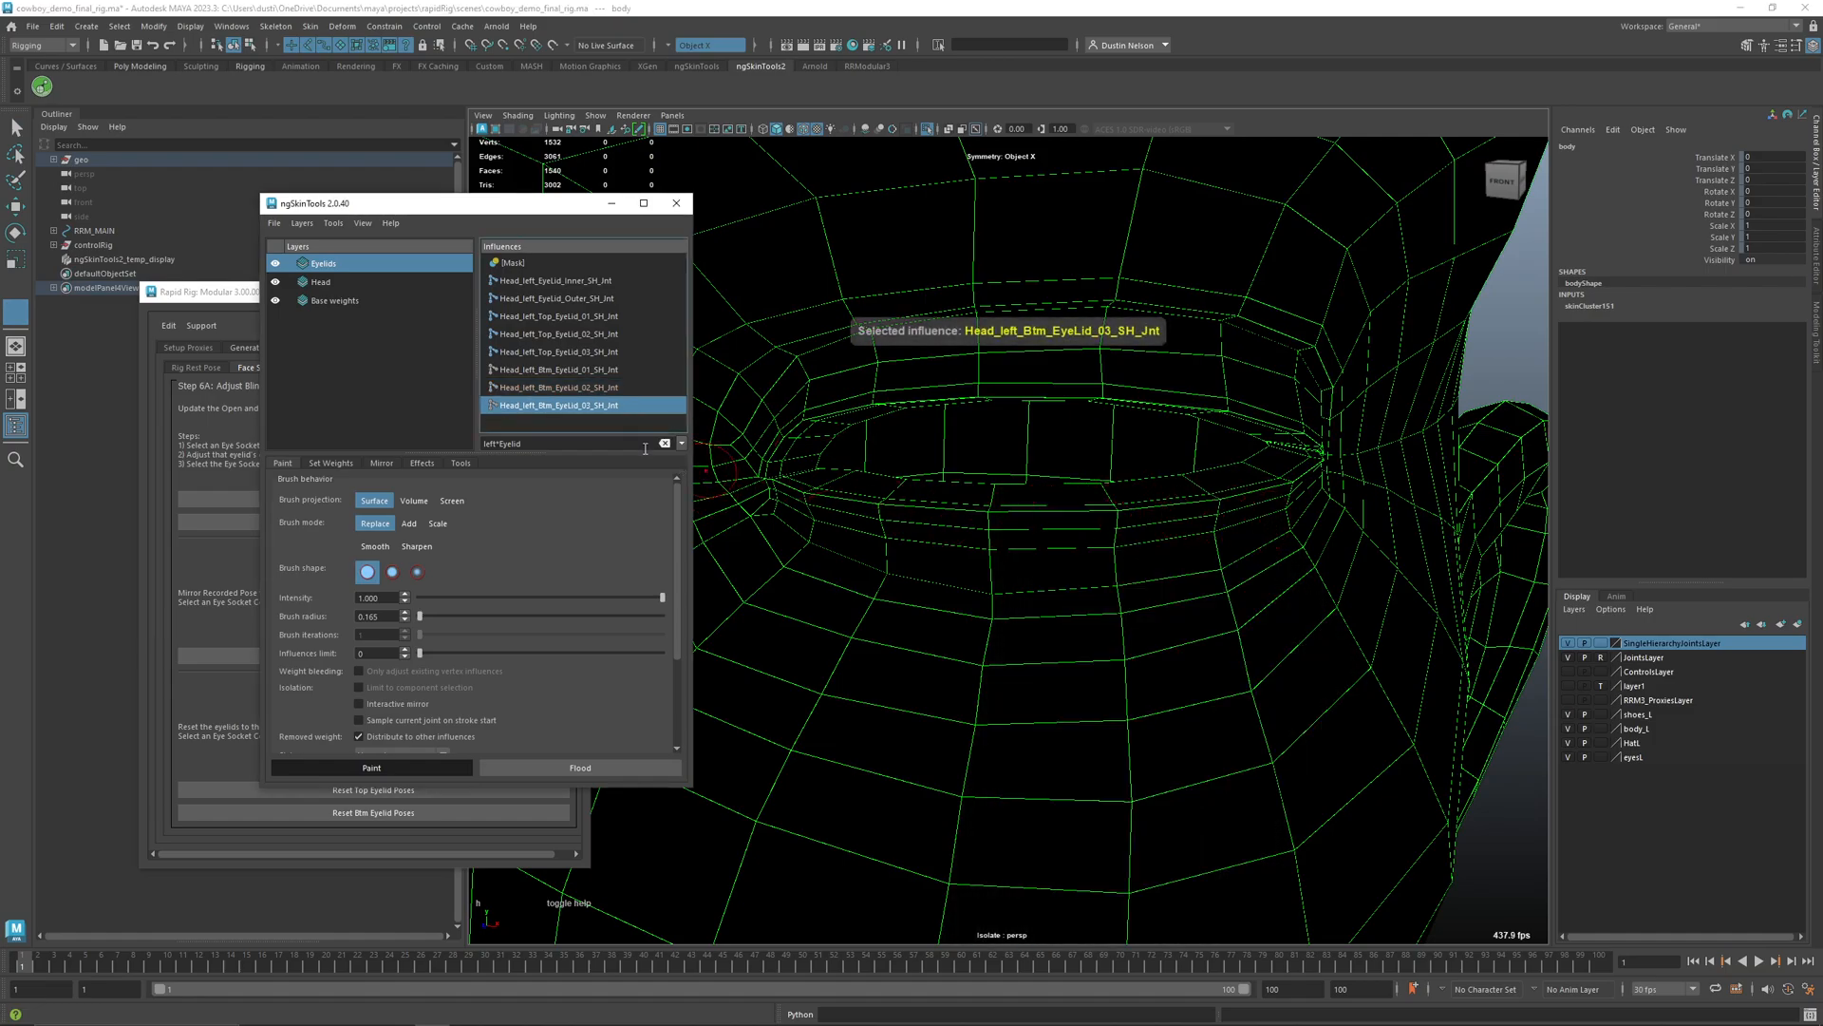
{"action": "mouse_move", "coordinate": [1276, 524]}
{"action": "left_mouse_down"}
{"action": "mouse_move", "coordinate": [1240, 486]}
{"action": "mouse_move", "coordinate": [1226, 503]}
{"action": "mouse_move", "coordinate": [1280, 495]}
{"action": "mouse_move", "coordinate": [1200, 477]}
{"action": "left_mouse_up"}
{"action": "left_click_drag", "start_coordinate": [1305, 589], "coordinate": [1282, 614]}
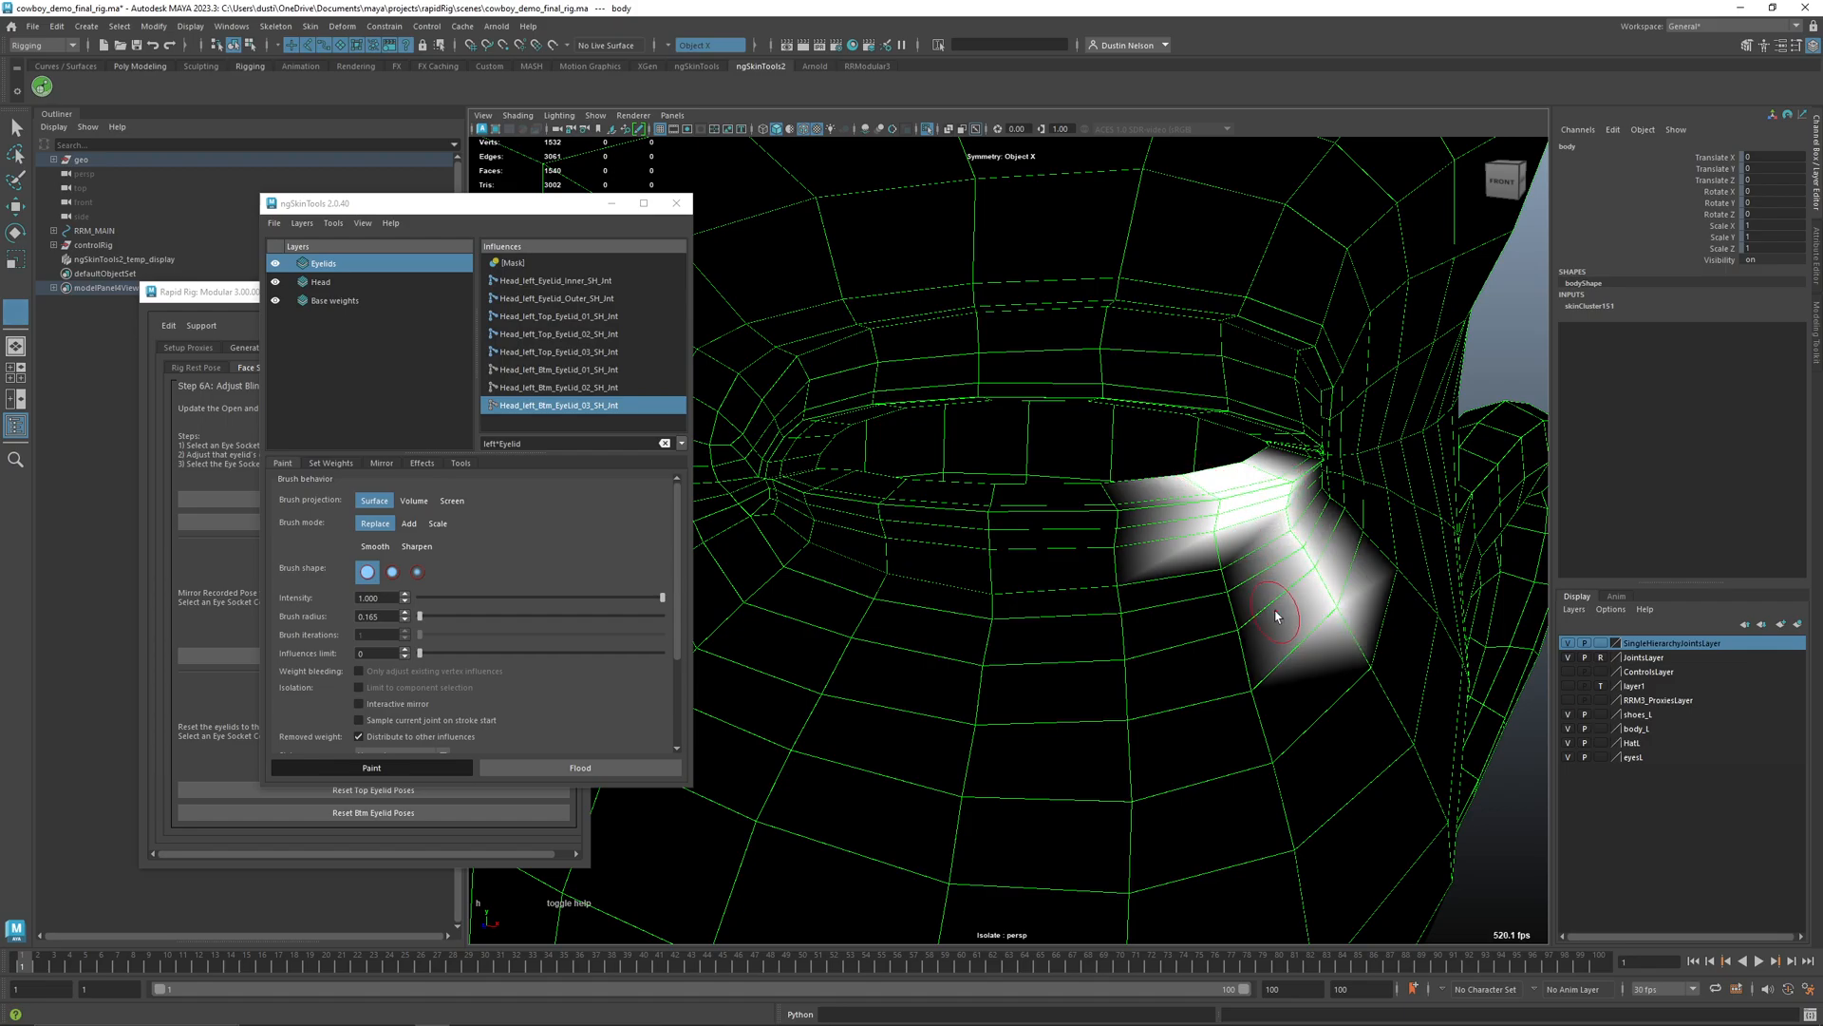
- Exit isolation, hide the left eye mesh, and select the body mesh again
{"action": "key", "text": "ctrl+1"}
{"action": "key", "text": "q"}
{"action": "left_click", "coordinate": [1173, 481]}
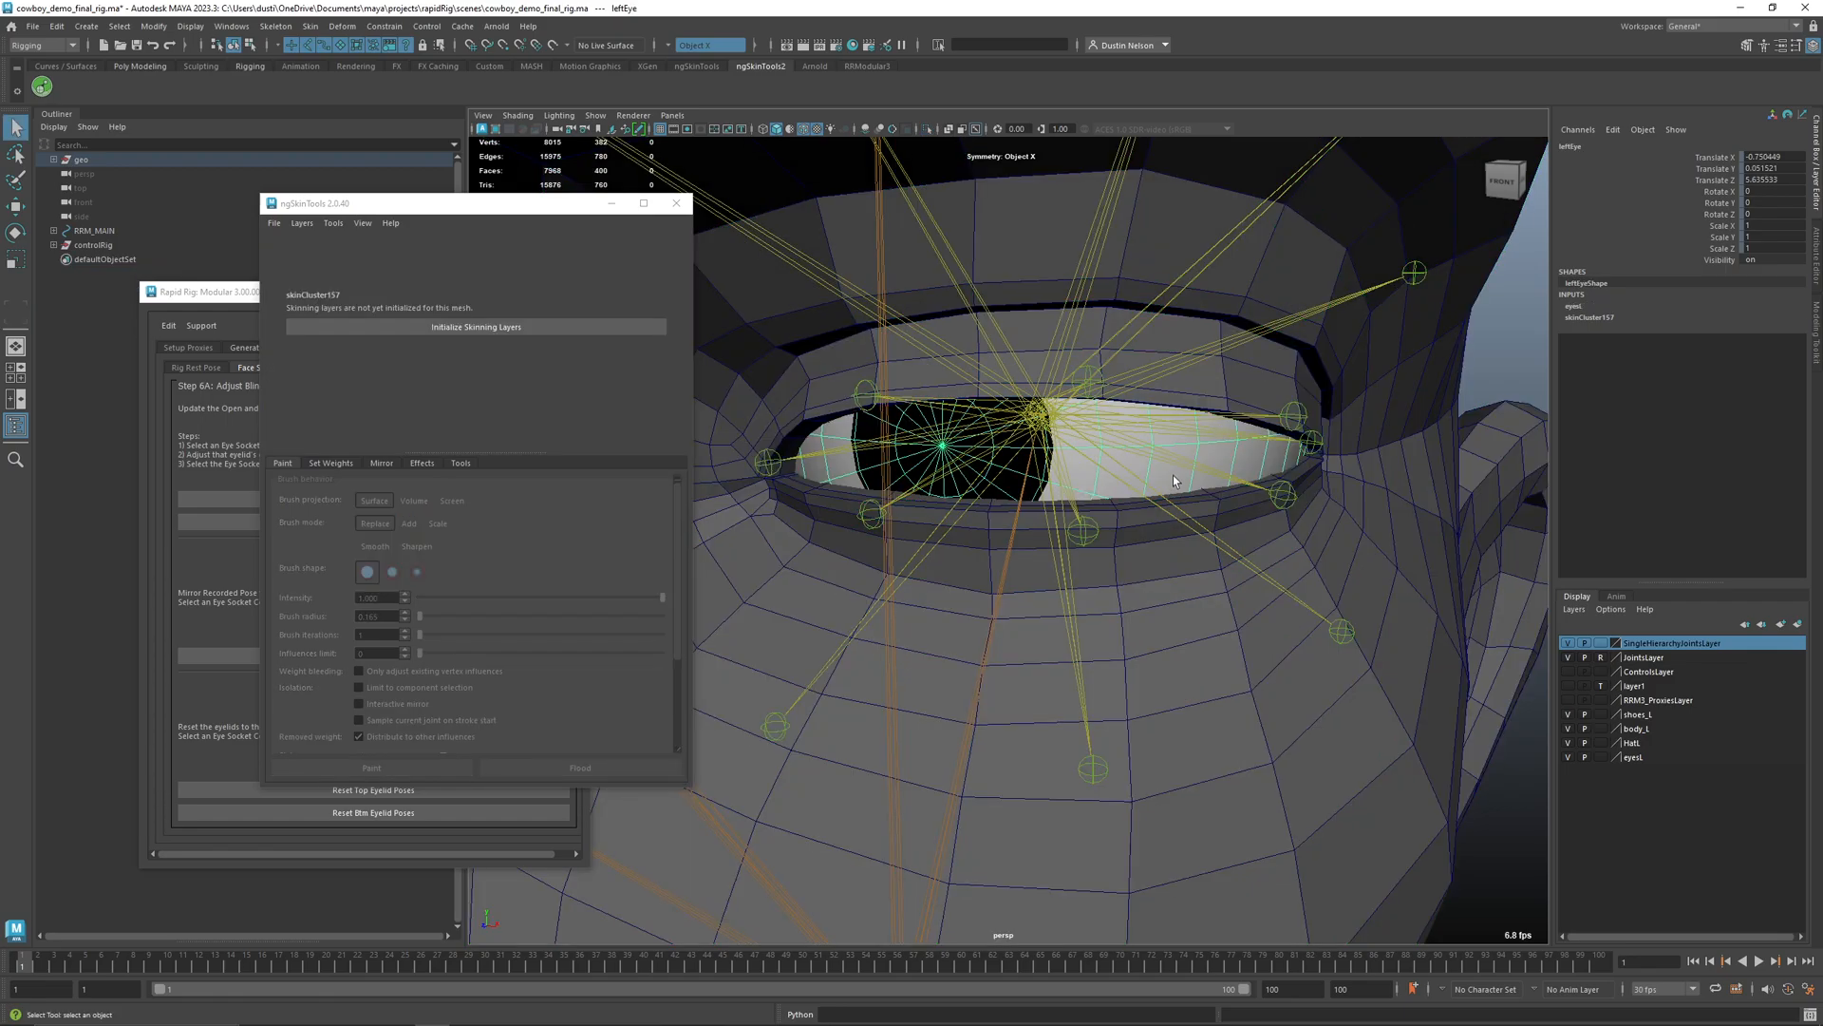
{"action": "key", "text": "ctrl+h"}
{"action": "left_click", "coordinate": [1224, 536]}
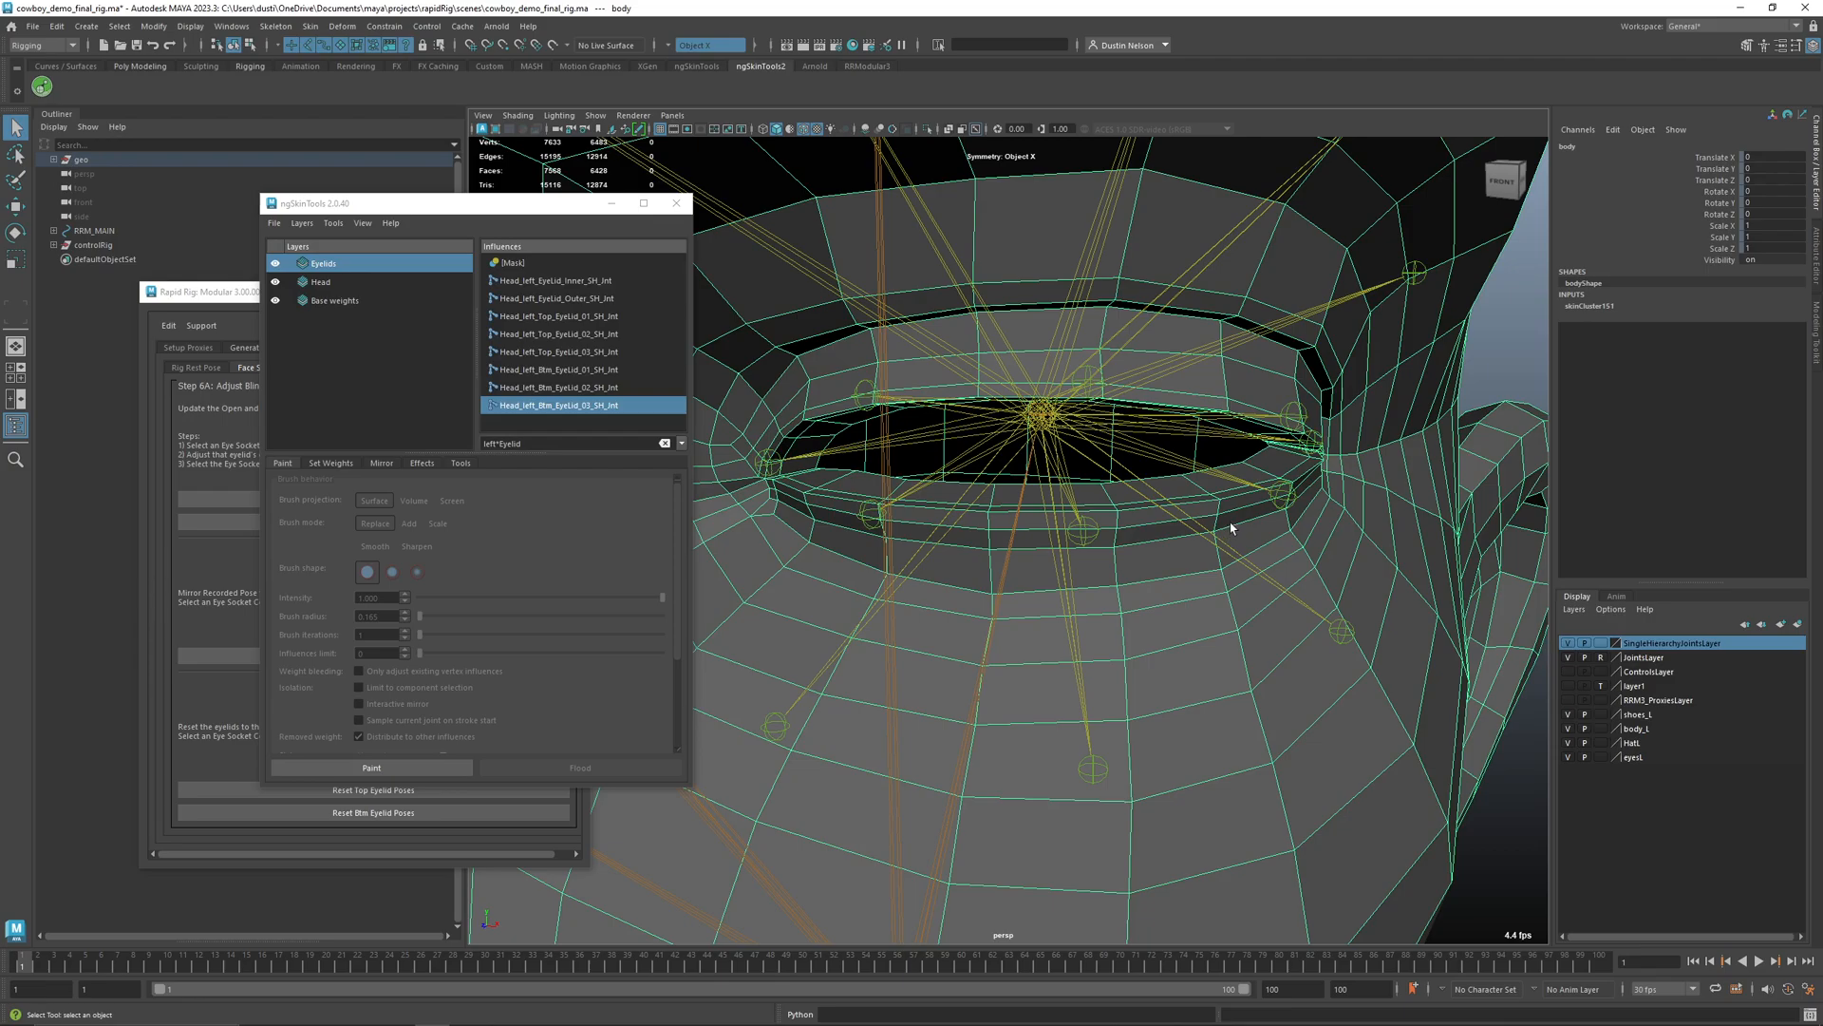
- Extend the Head_left_Btm_EyeLid_03_SH_Jnt influence over the outer cheek, then smooth it across the lower lid with brush radius 0.467
{"action": "key", "text": "y"}
{"action": "mouse_move", "coordinate": [1219, 534]}
{"action": "left_mouse_down"}
{"action": "mouse_move", "coordinate": [1292, 643]}
{"action": "mouse_move", "coordinate": [1372, 653]}
{"action": "left_mouse_up"}
{"action": "left_click", "coordinate": [630, 388]}
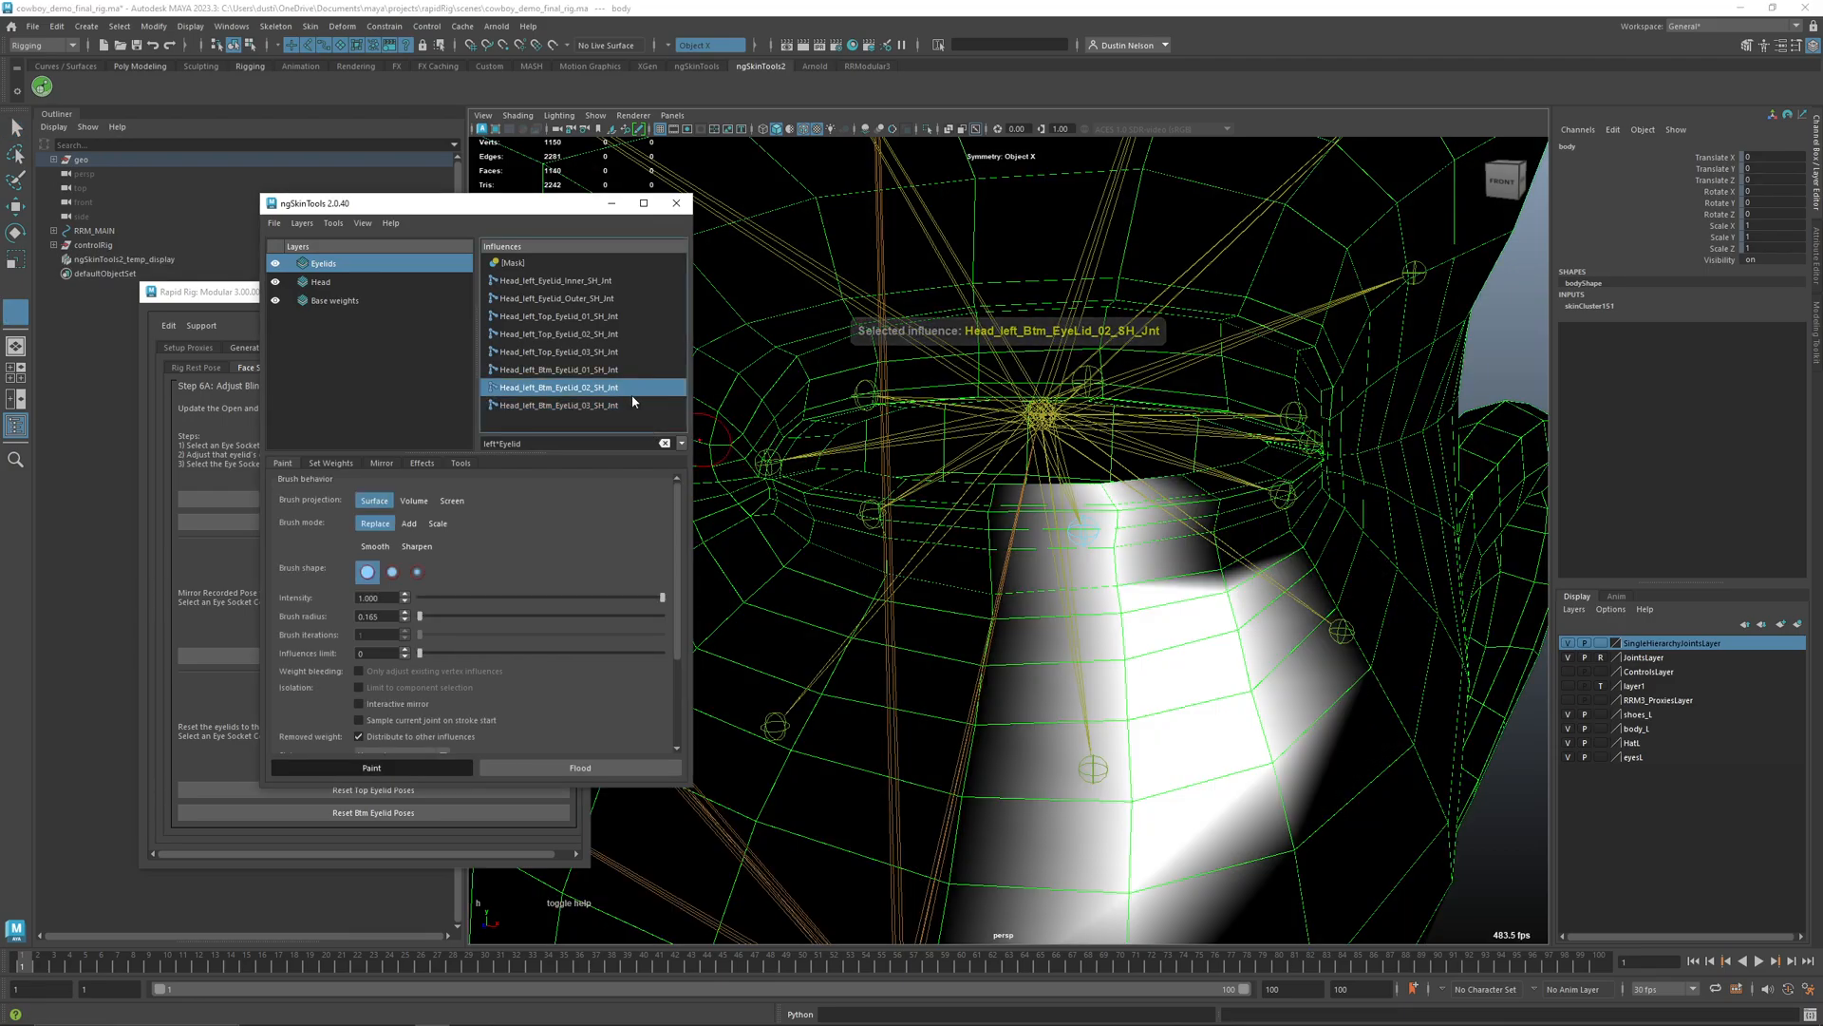
{"action": "left_click", "coordinate": [628, 401]}
{"action": "mouse_move", "coordinate": [1227, 549]}
{"action": "left_mouse_down", "text": "alt"}
{"action": "mouse_move", "coordinate": [1111, 646]}
{"action": "mouse_move", "coordinate": [1169, 779]}
{"action": "left_mouse_up", "text": "alt"}
{"action": "mouse_move", "coordinate": [1148, 599]}
{"action": "left_mouse_down"}
{"action": "mouse_move", "coordinate": [1129, 717]}
{"action": "mouse_move", "coordinate": [1107, 636]}
{"action": "mouse_move", "coordinate": [1108, 663]}
{"action": "mouse_move", "coordinate": [1290, 557]}
{"action": "mouse_move", "coordinate": [1448, 703]}
{"action": "left_mouse_up"}
{"action": "mouse_move", "coordinate": [1294, 532]}
{"action": "left_mouse_down", "text": "shift"}
{"action": "mouse_move", "coordinate": [1302, 545]}
{"action": "mouse_move", "coordinate": [1267, 497]}
{"action": "mouse_move", "coordinate": [1420, 679]}
{"action": "mouse_move", "coordinate": [1347, 640]}
{"action": "left_mouse_up", "text": "shift"}
{"action": "left_click_drag", "start_coordinate": [1400, 661], "coordinate": [1235, 470], "text": "shift"}
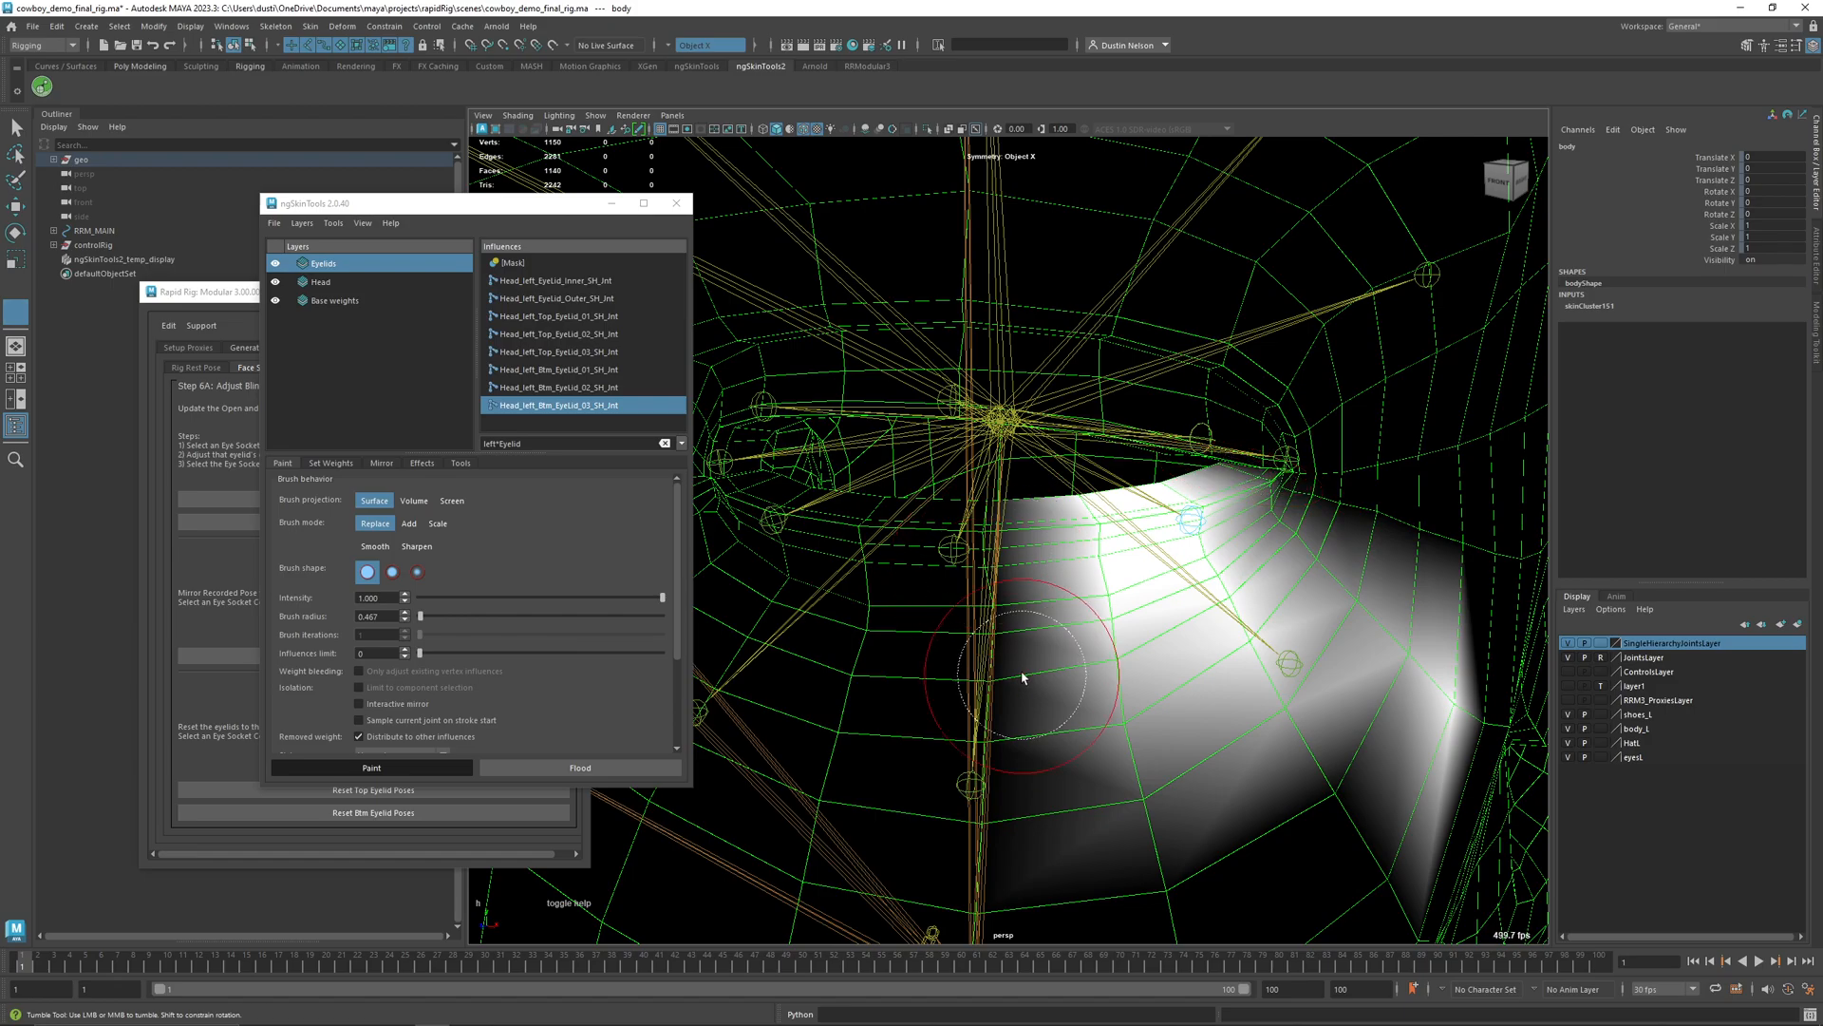
{"action": "left_click_drag", "start_coordinate": [1015, 702], "coordinate": [760, 532], "text": "shift"}
- Examine the spread of the lower lid 02, lower lid 01, and inner corner joint influences below the left eye
{"action": "left_click", "coordinate": [605, 388]}
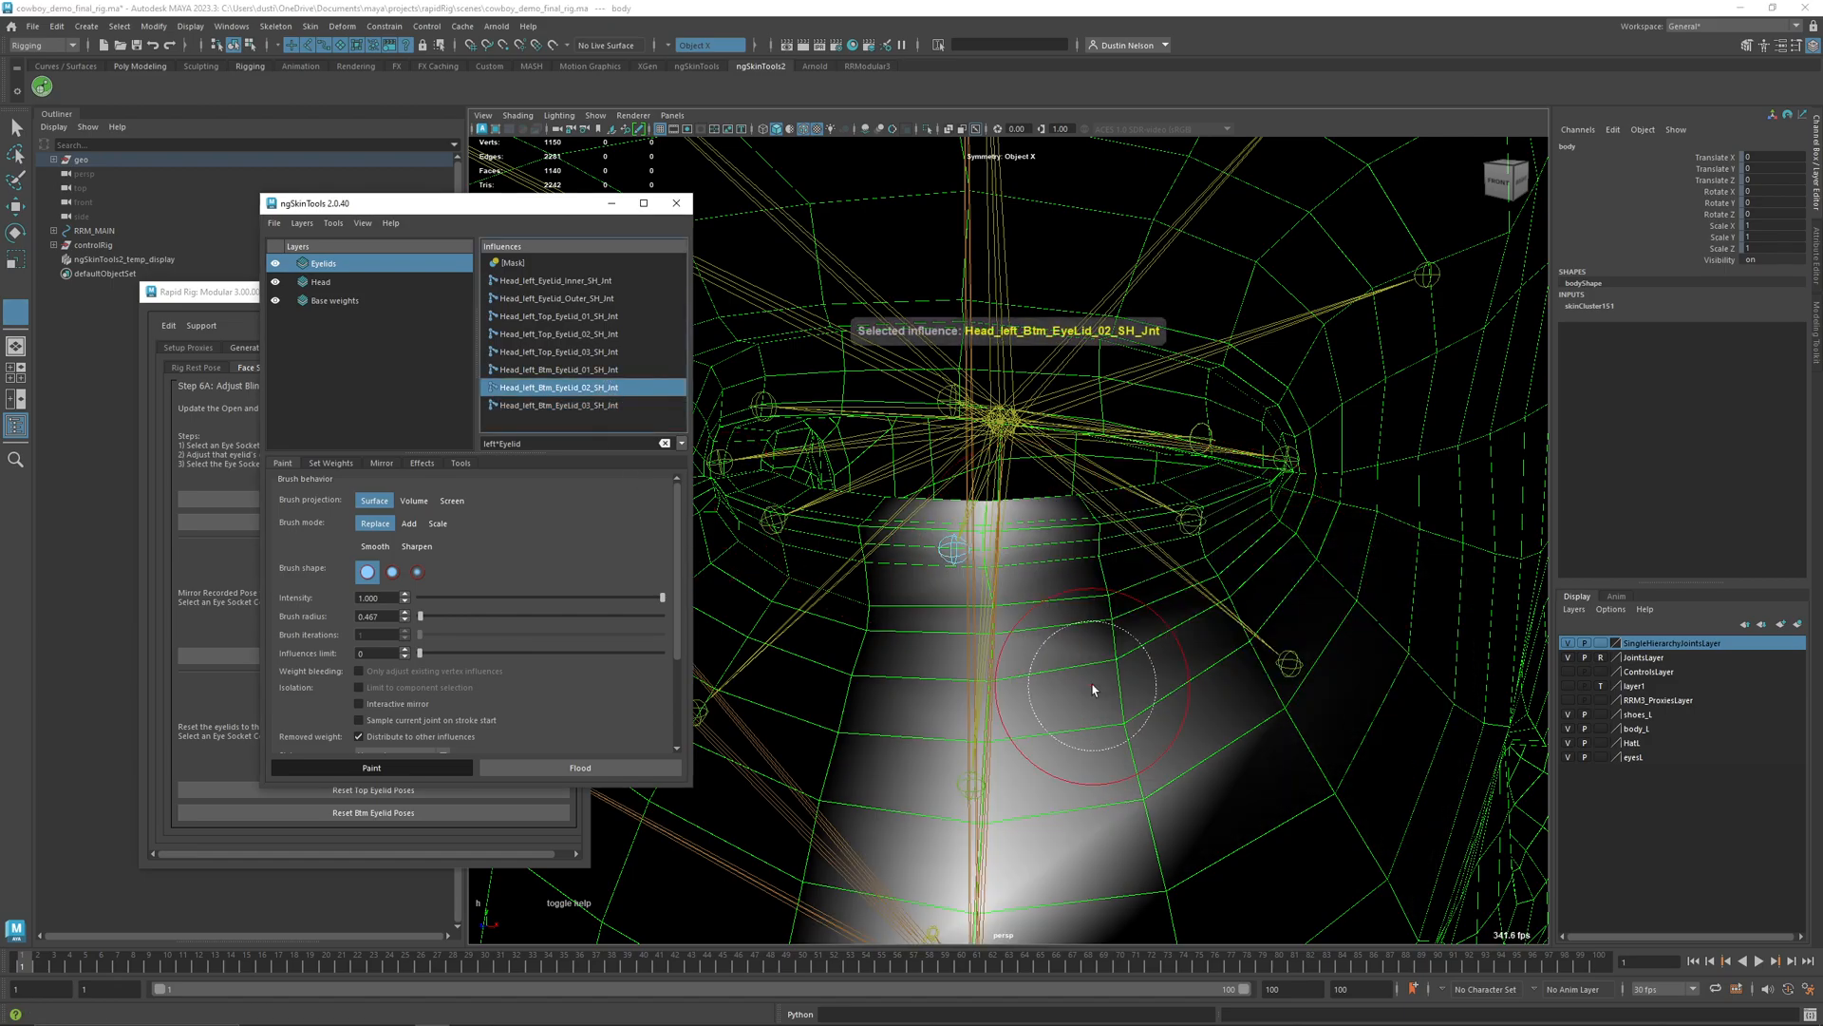
{"action": "middle_click_drag", "start_coordinate": [958, 627], "coordinate": [1110, 627], "text": "alt"}
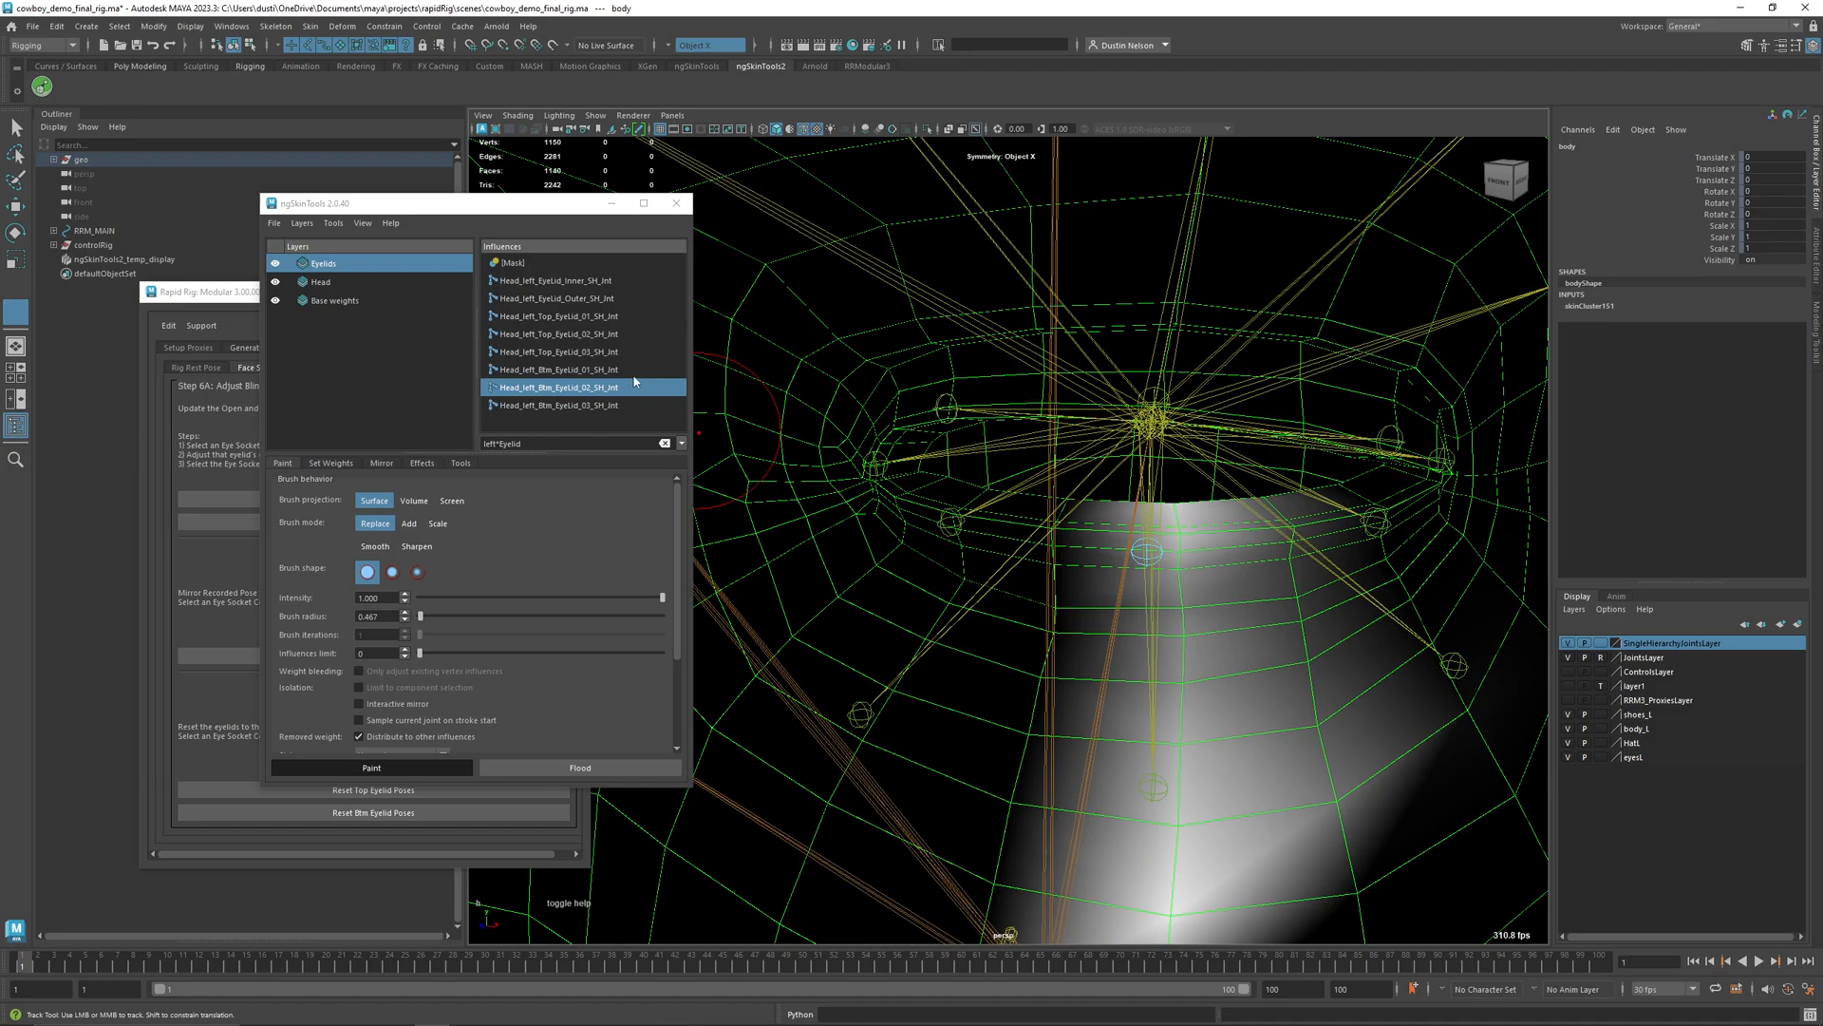
{"action": "left_click", "coordinate": [551, 369]}
{"action": "left_click_drag", "start_coordinate": [808, 570], "coordinate": [940, 479], "text": "alt"}
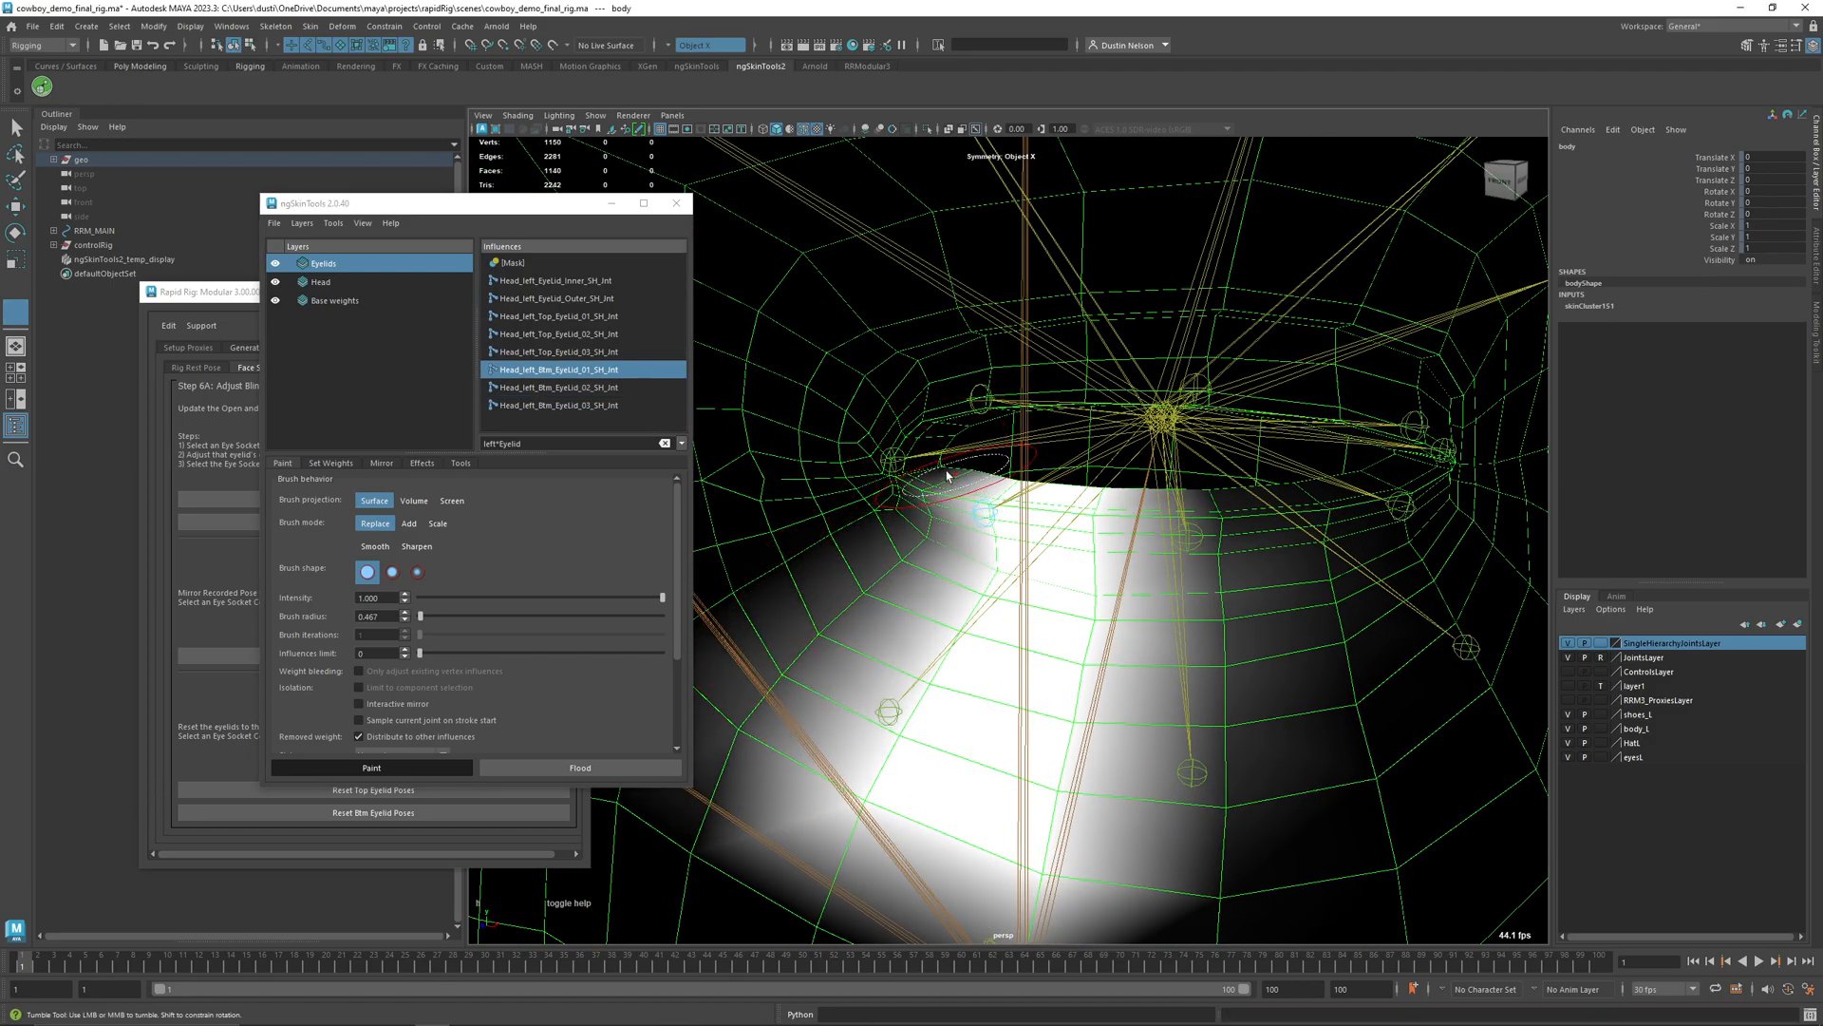
{"action": "left_click_drag", "start_coordinate": [898, 512], "coordinate": [959, 565], "text": "alt"}
{"action": "left_click", "coordinate": [1012, 608]}
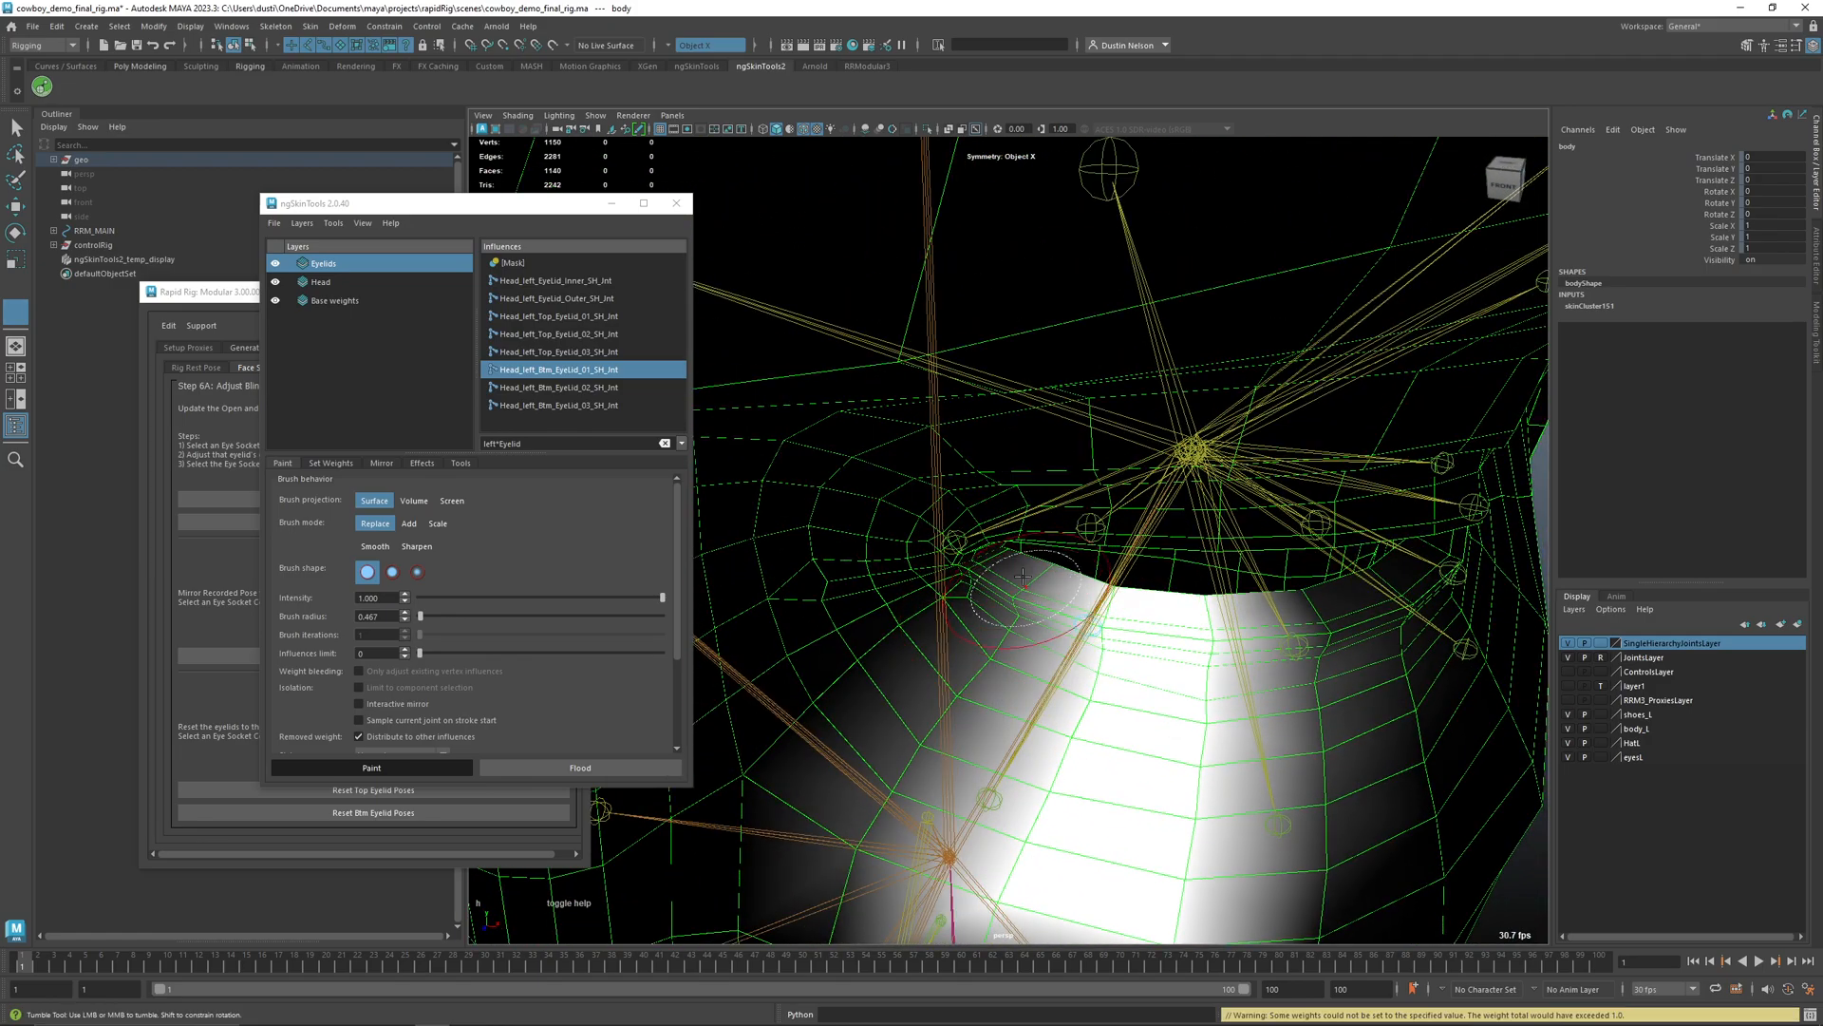
{"action": "middle_click_drag", "start_coordinate": [930, 779], "coordinate": [916, 560], "text": "alt"}
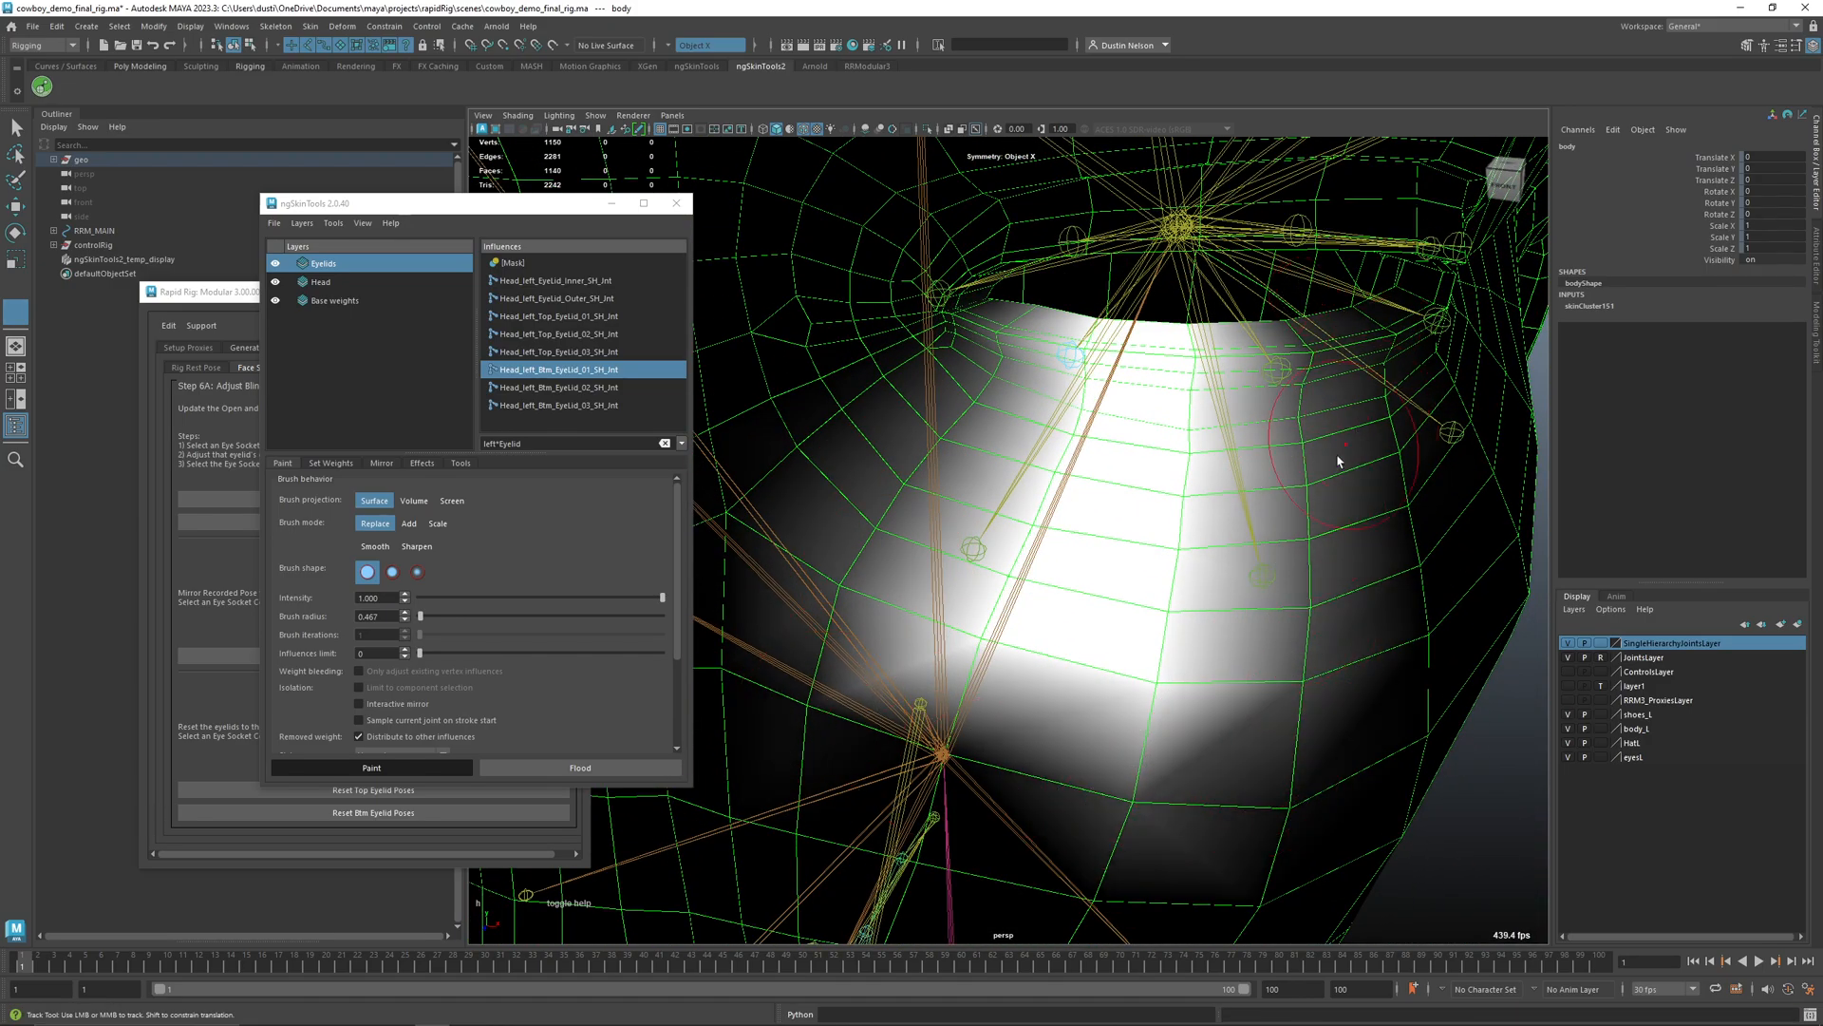
{"action": "middle_click_drag", "start_coordinate": [1346, 447], "coordinate": [1266, 462], "text": "alt"}
{"action": "left_click", "coordinate": [629, 281]}
{"action": "mouse_move", "coordinate": [1128, 473]}
{"action": "left_mouse_down", "text": "alt"}
{"action": "mouse_move", "coordinate": [1113, 476]}
{"action": "mouse_move", "coordinate": [1189, 557]}
{"action": "left_mouse_up", "text": "alt"}
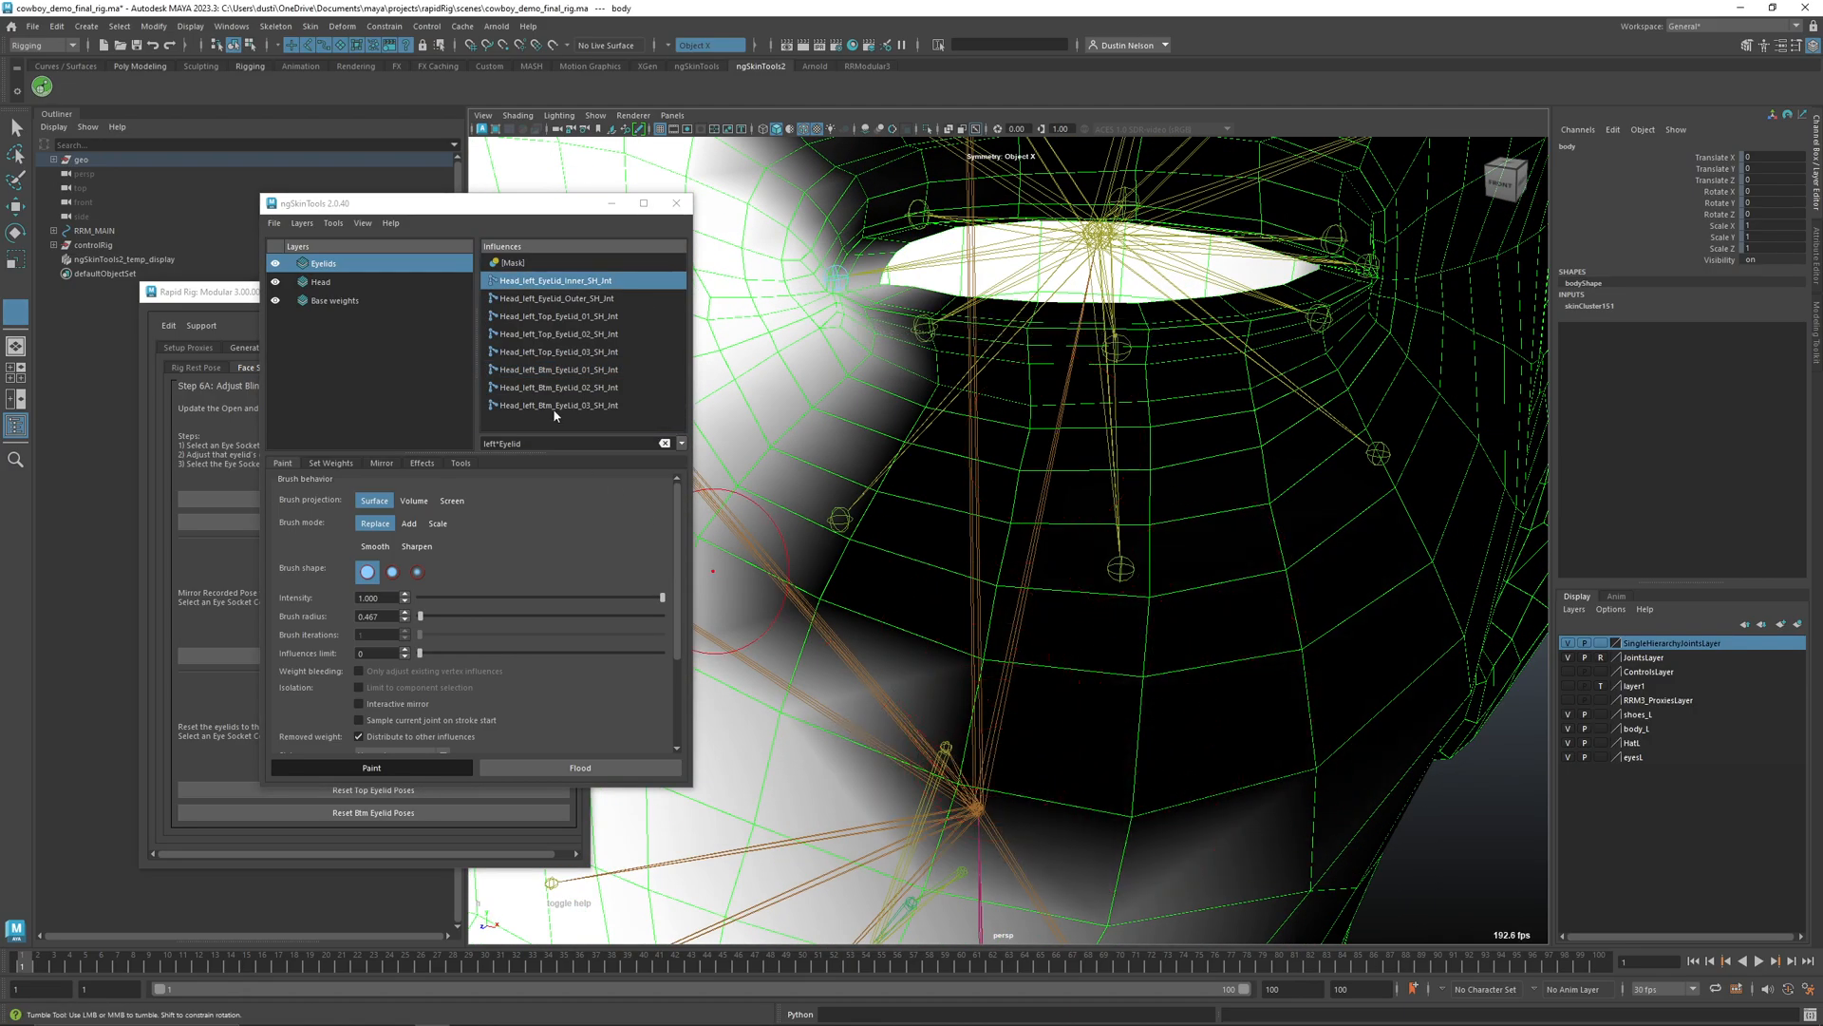
- Remove stray Head_left_EyeLid_Outer_SH_Jnt influence from the cheek below the lower lid and smooth its edge toward the outer cheek
{"action": "left_click", "coordinate": [612, 299]}
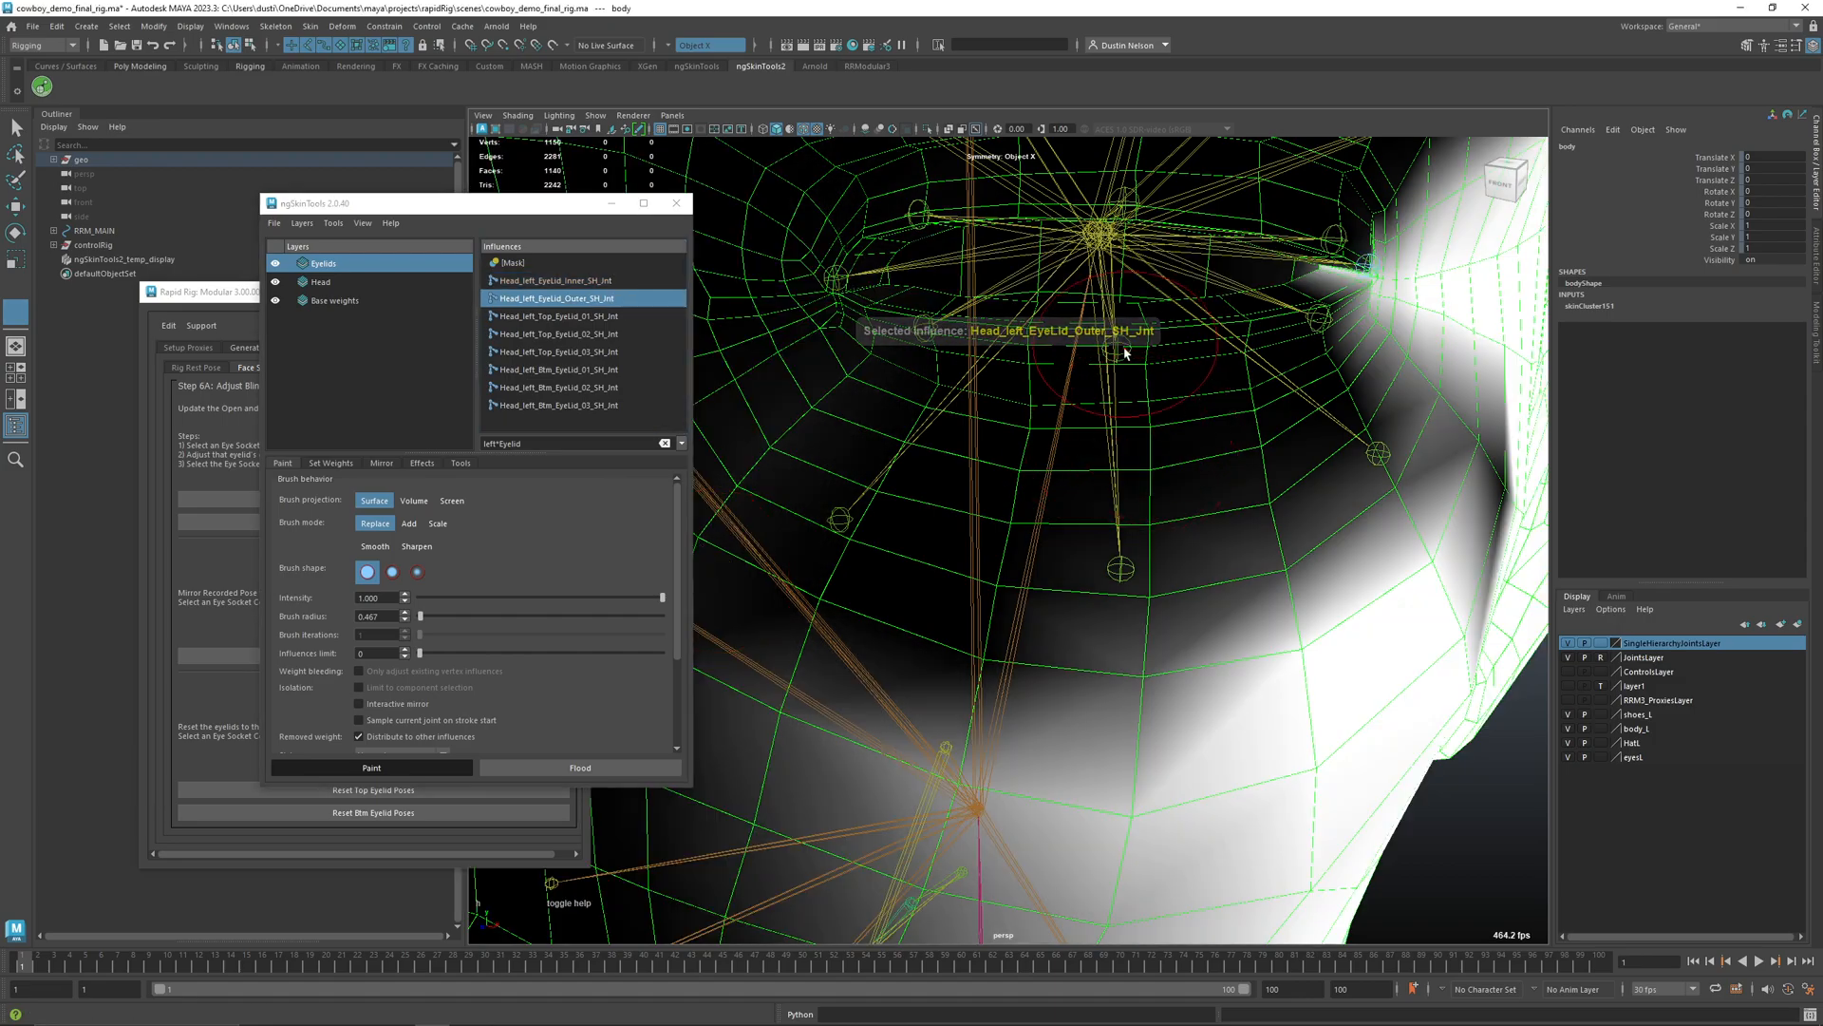
{"action": "left_click_drag", "start_coordinate": [1185, 464], "coordinate": [1209, 493], "text": "alt"}
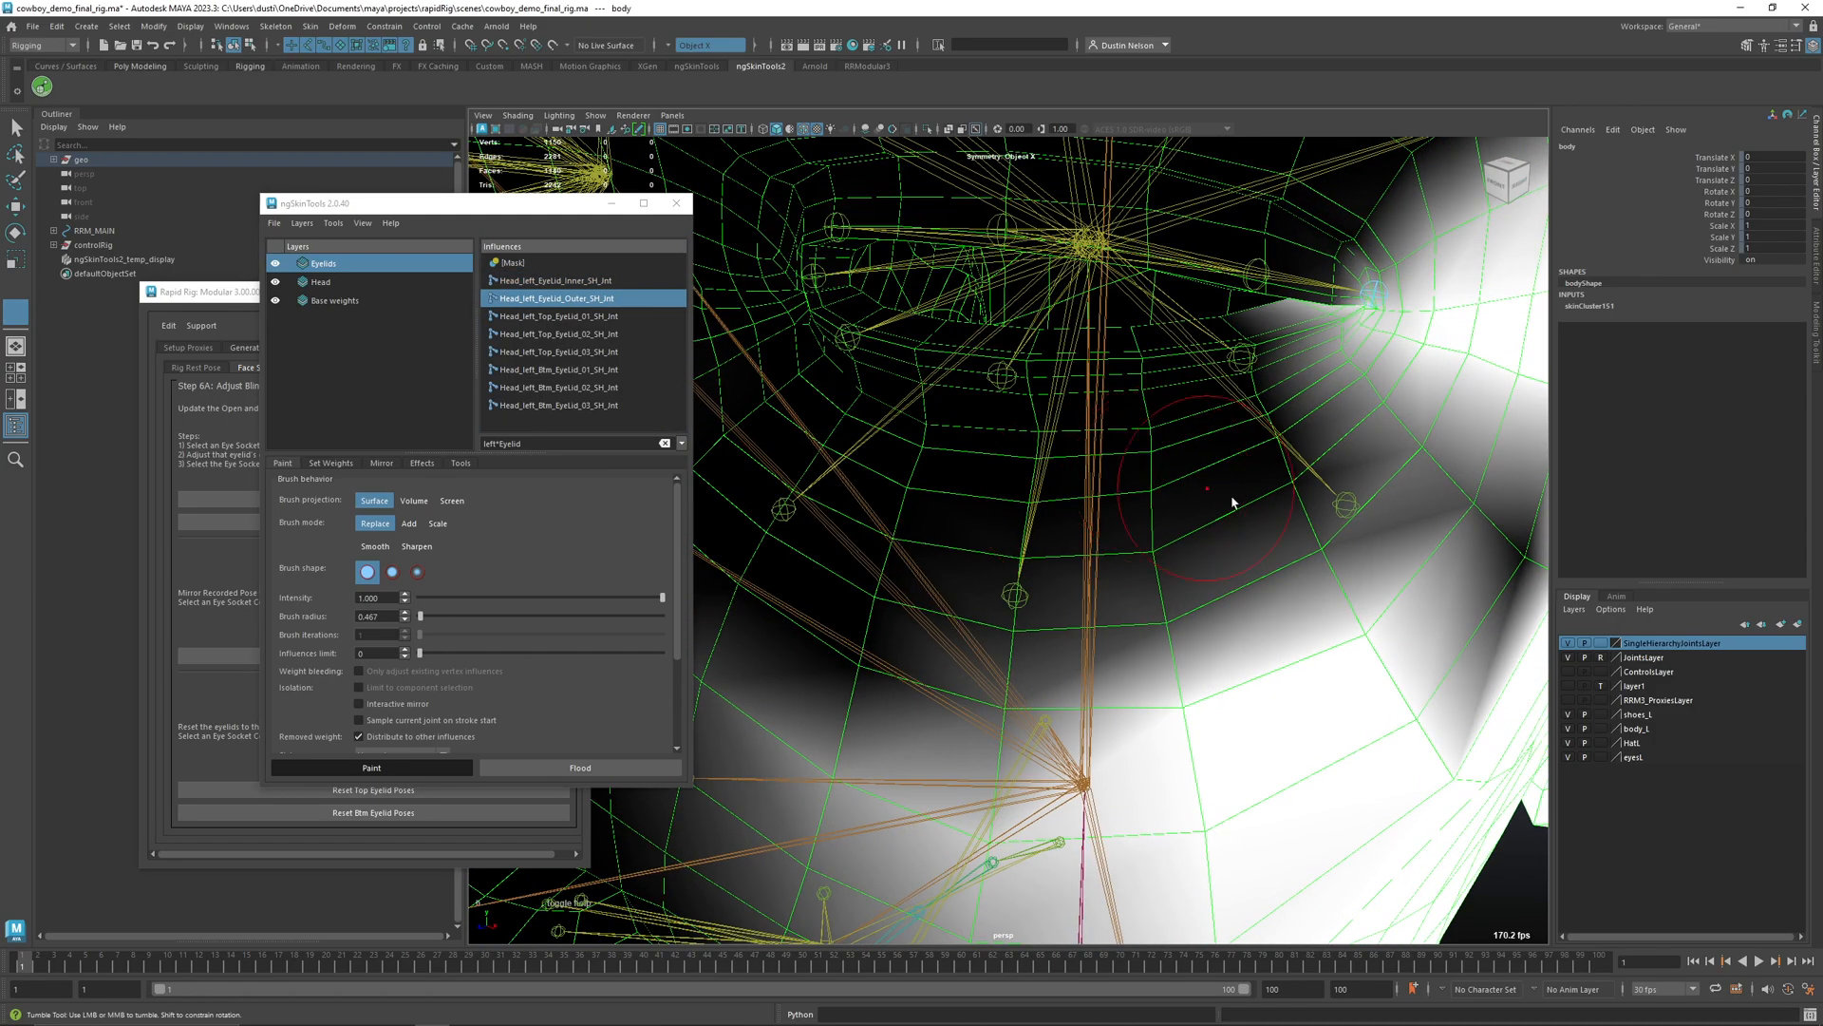
{"action": "left_click_drag", "start_coordinate": [1210, 591], "coordinate": [1002, 634], "text": "ctrl"}
{"action": "mouse_move", "coordinate": [1354, 622]}
{"action": "left_mouse_down", "text": "shift"}
{"action": "mouse_move", "coordinate": [1366, 555]}
{"action": "mouse_move", "coordinate": [1489, 623]}
{"action": "left_mouse_up", "text": "shift"}
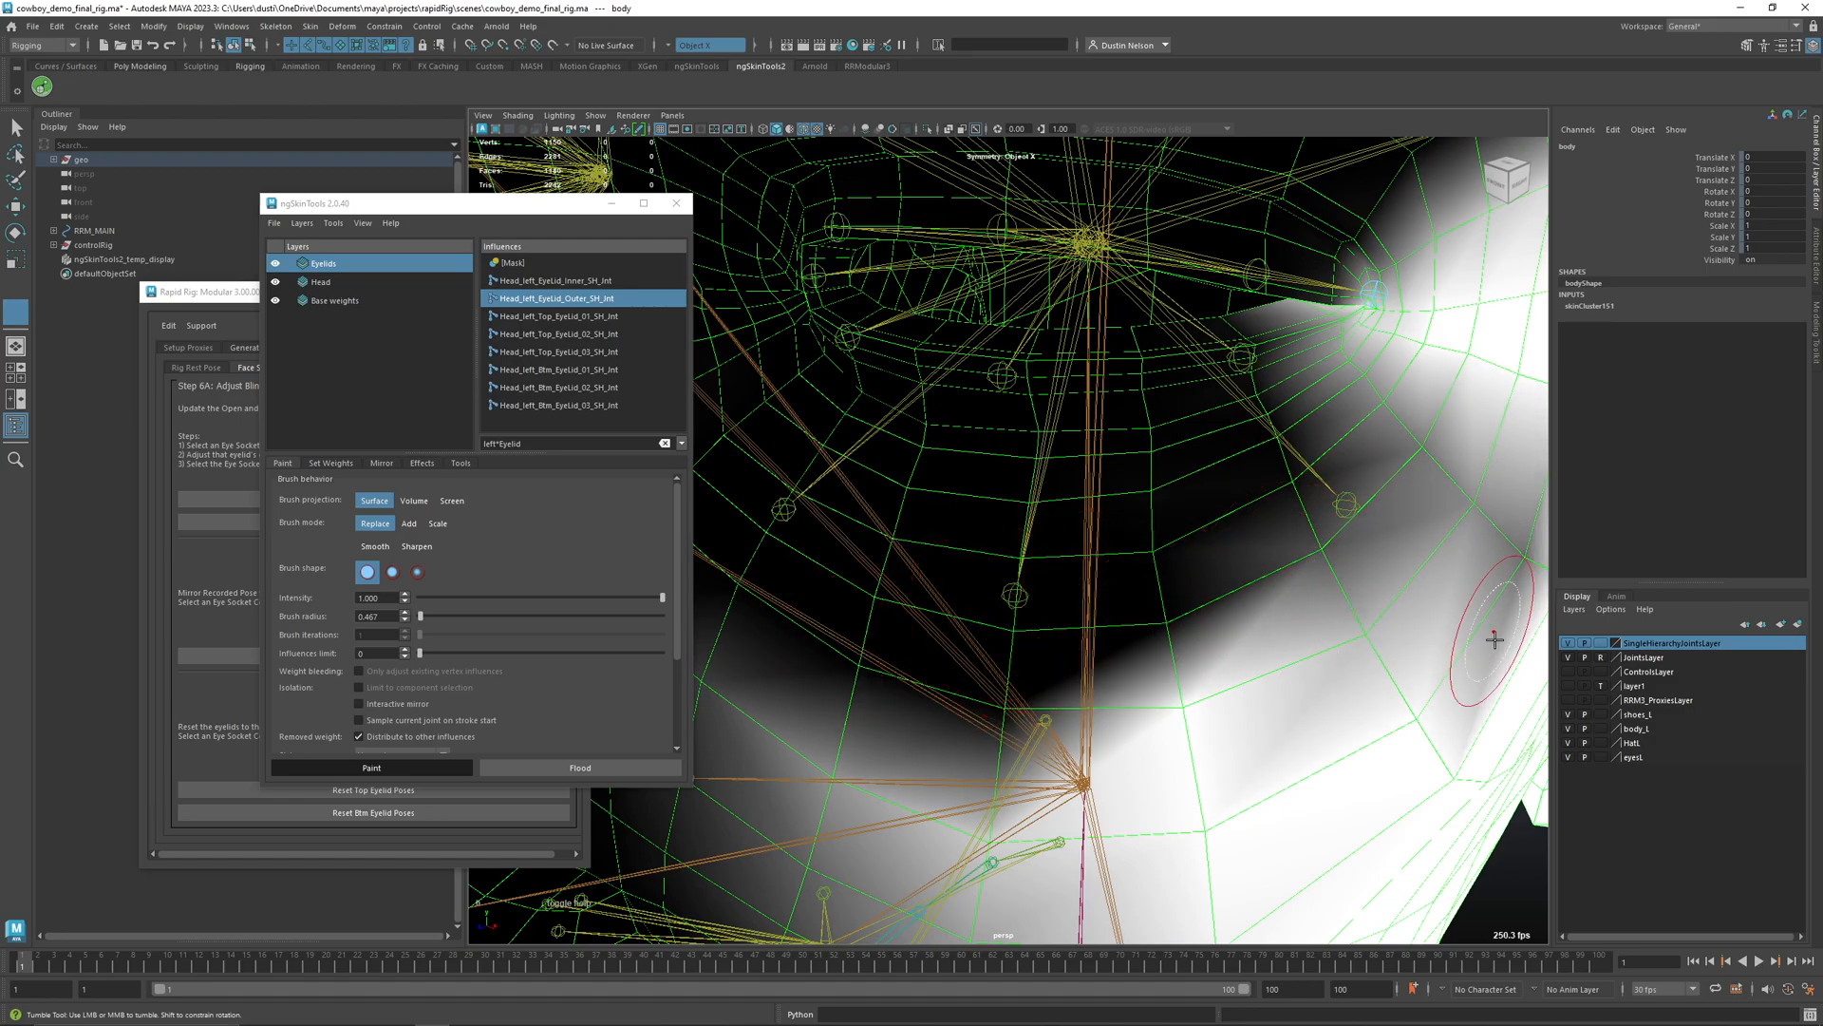
- Exit weight painting and show the ControlsLayer around the left eye
{"action": "mouse_move", "coordinate": [1413, 402]}
{"action": "left_mouse_down", "text": "alt"}
{"action": "mouse_move", "coordinate": [1256, 542]}
{"action": "mouse_move", "coordinate": [1200, 529]}
{"action": "mouse_move", "coordinate": [1084, 737]}
{"action": "left_mouse_up", "text": "alt"}
{"action": "key", "text": "q"}
{"action": "right_click_drag", "start_coordinate": [1084, 737], "coordinate": [1140, 724], "text": "alt"}
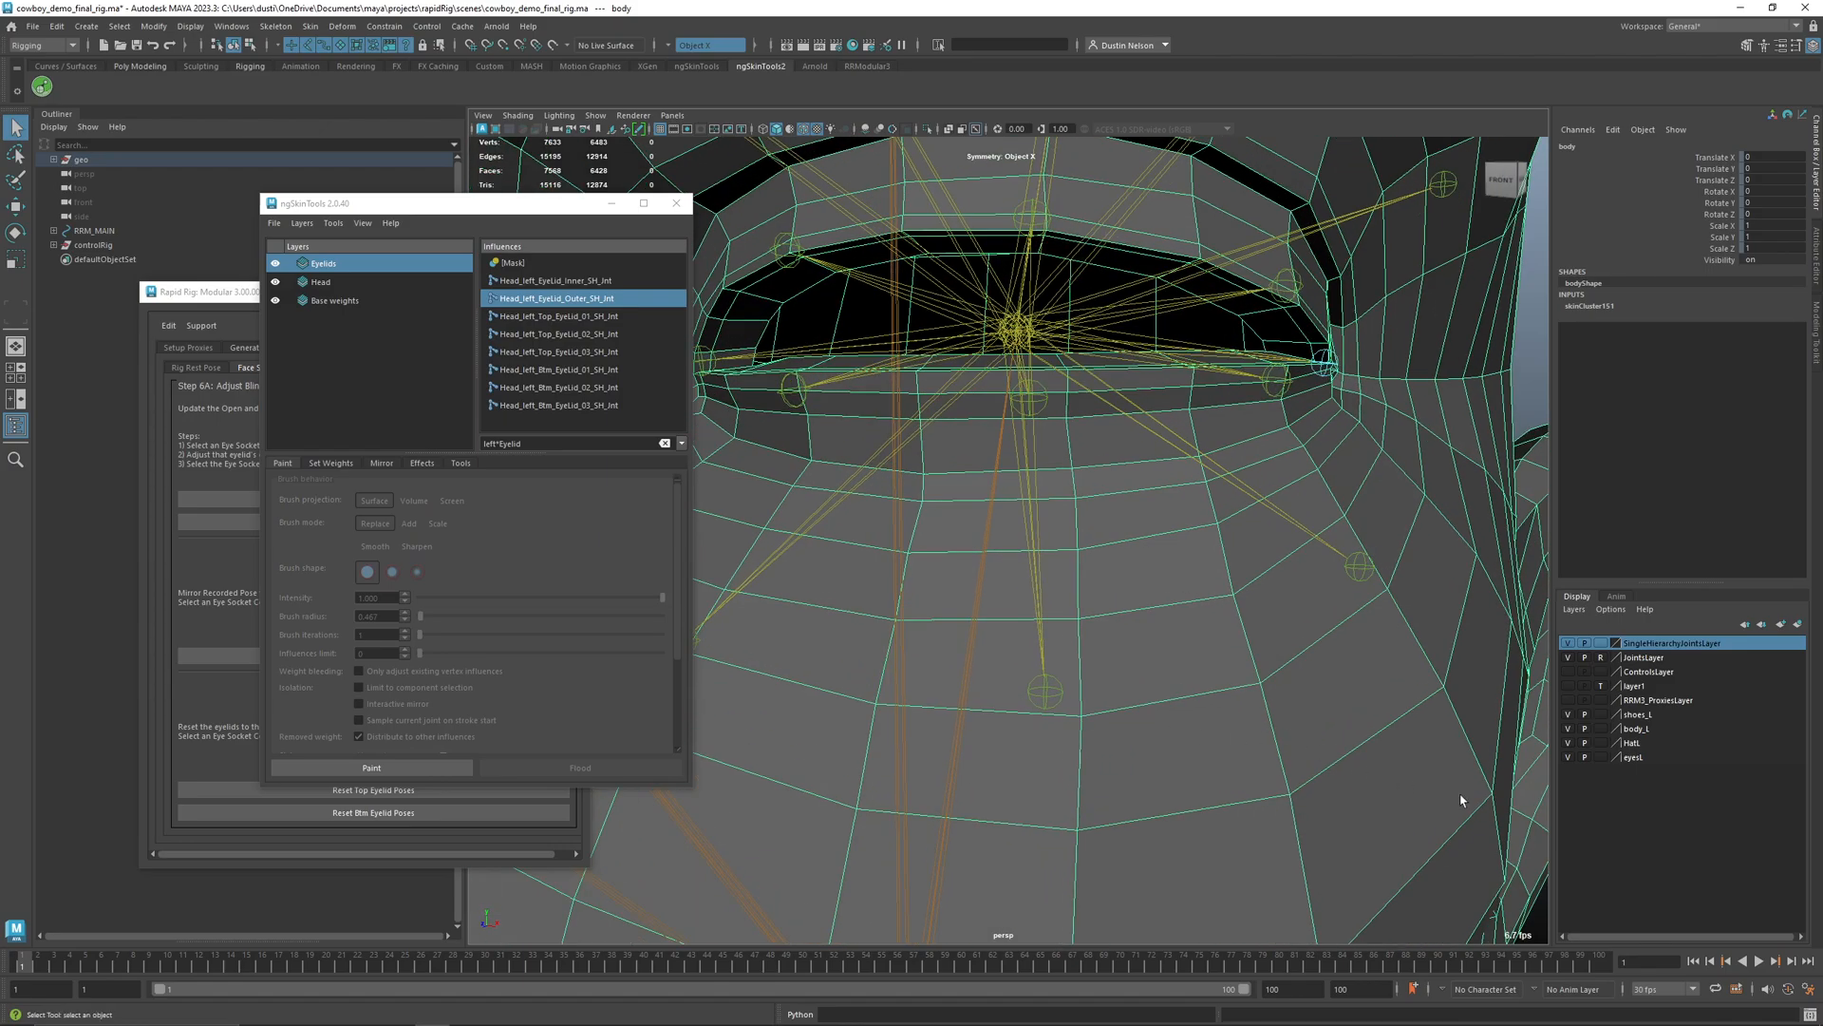
{"action": "left_click", "coordinate": [1568, 673]}
{"action": "left_click_drag", "start_coordinate": [1171, 589], "coordinate": [1151, 639], "text": "alt"}
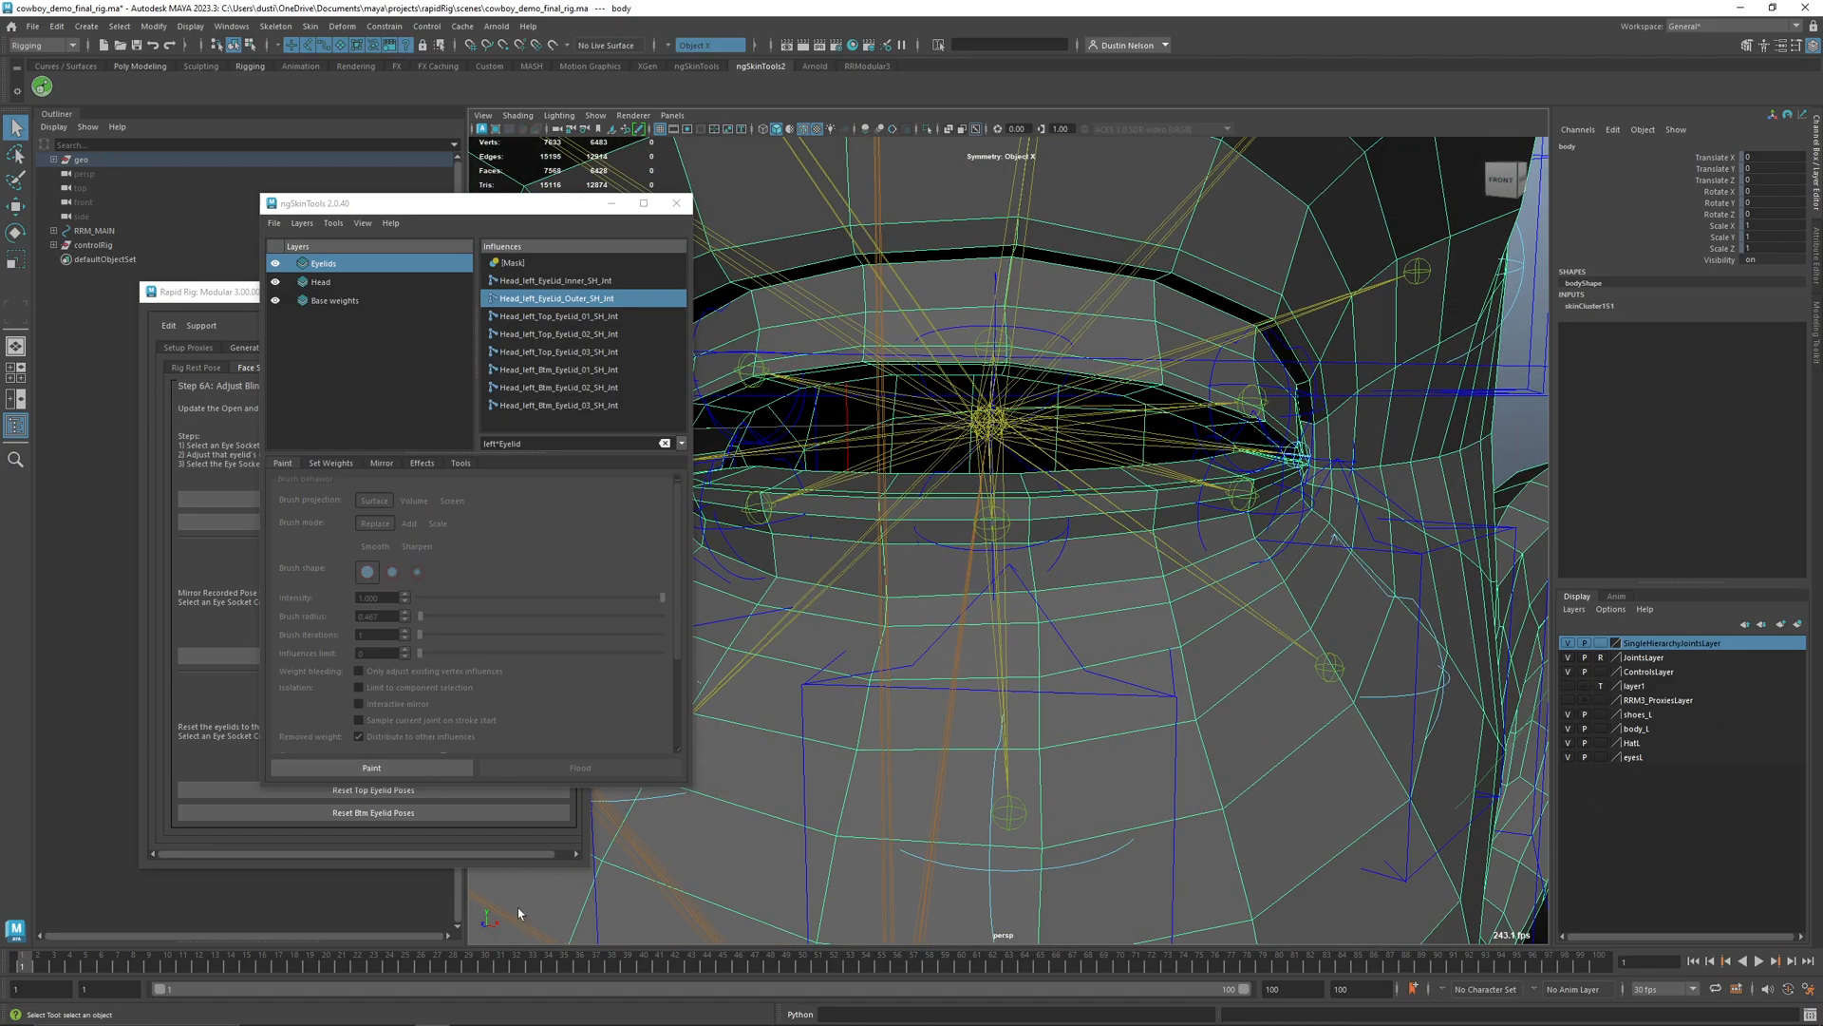
- Scrub the blink animation to frame 10 and examine how the left eyelids close from several angles
{"action": "key", "text": "alt+v"}
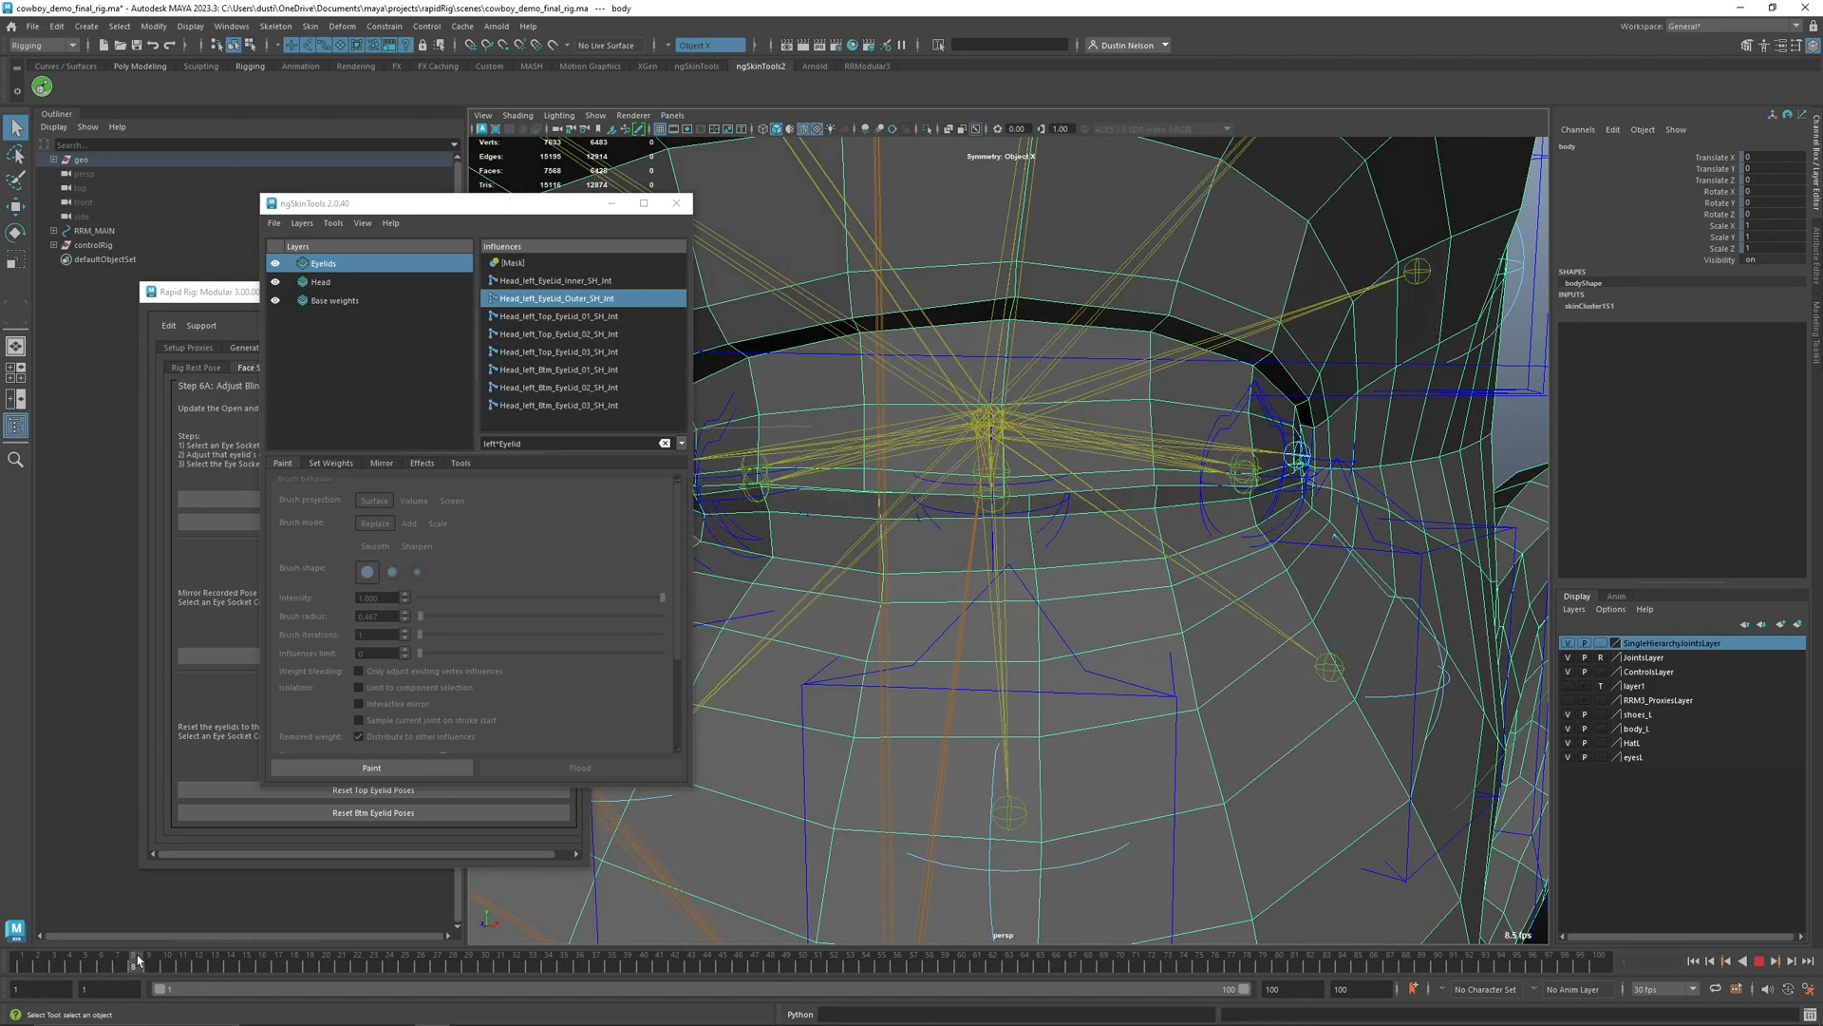
{"action": "left_click_drag", "start_coordinate": [807, 756], "coordinate": [933, 762], "text": "alt"}
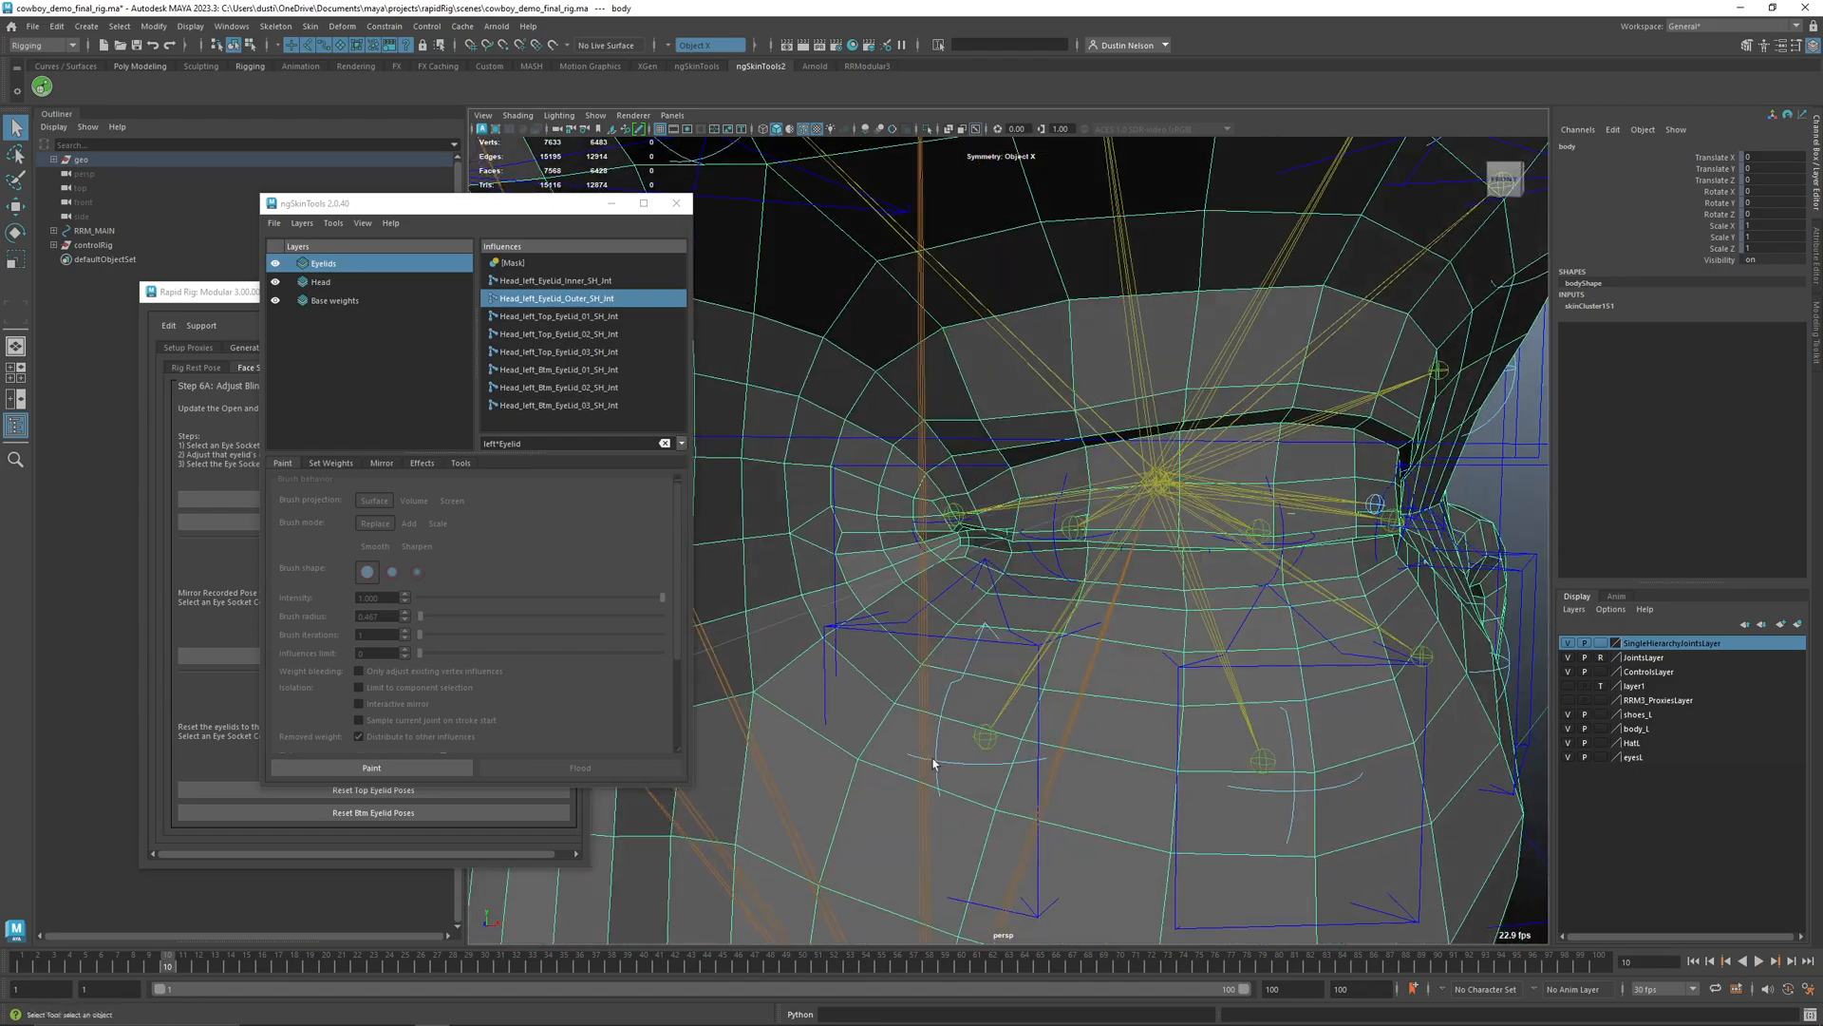
{"action": "middle_click_drag", "start_coordinate": [956, 733], "coordinate": [809, 729], "text": "alt"}
{"action": "left_click_drag", "start_coordinate": [809, 730], "coordinate": [1063, 648], "text": "alt"}
{"action": "scroll", "coordinate": [1082, 657], "scroll_direction": "down", "scroll_amount": 3}
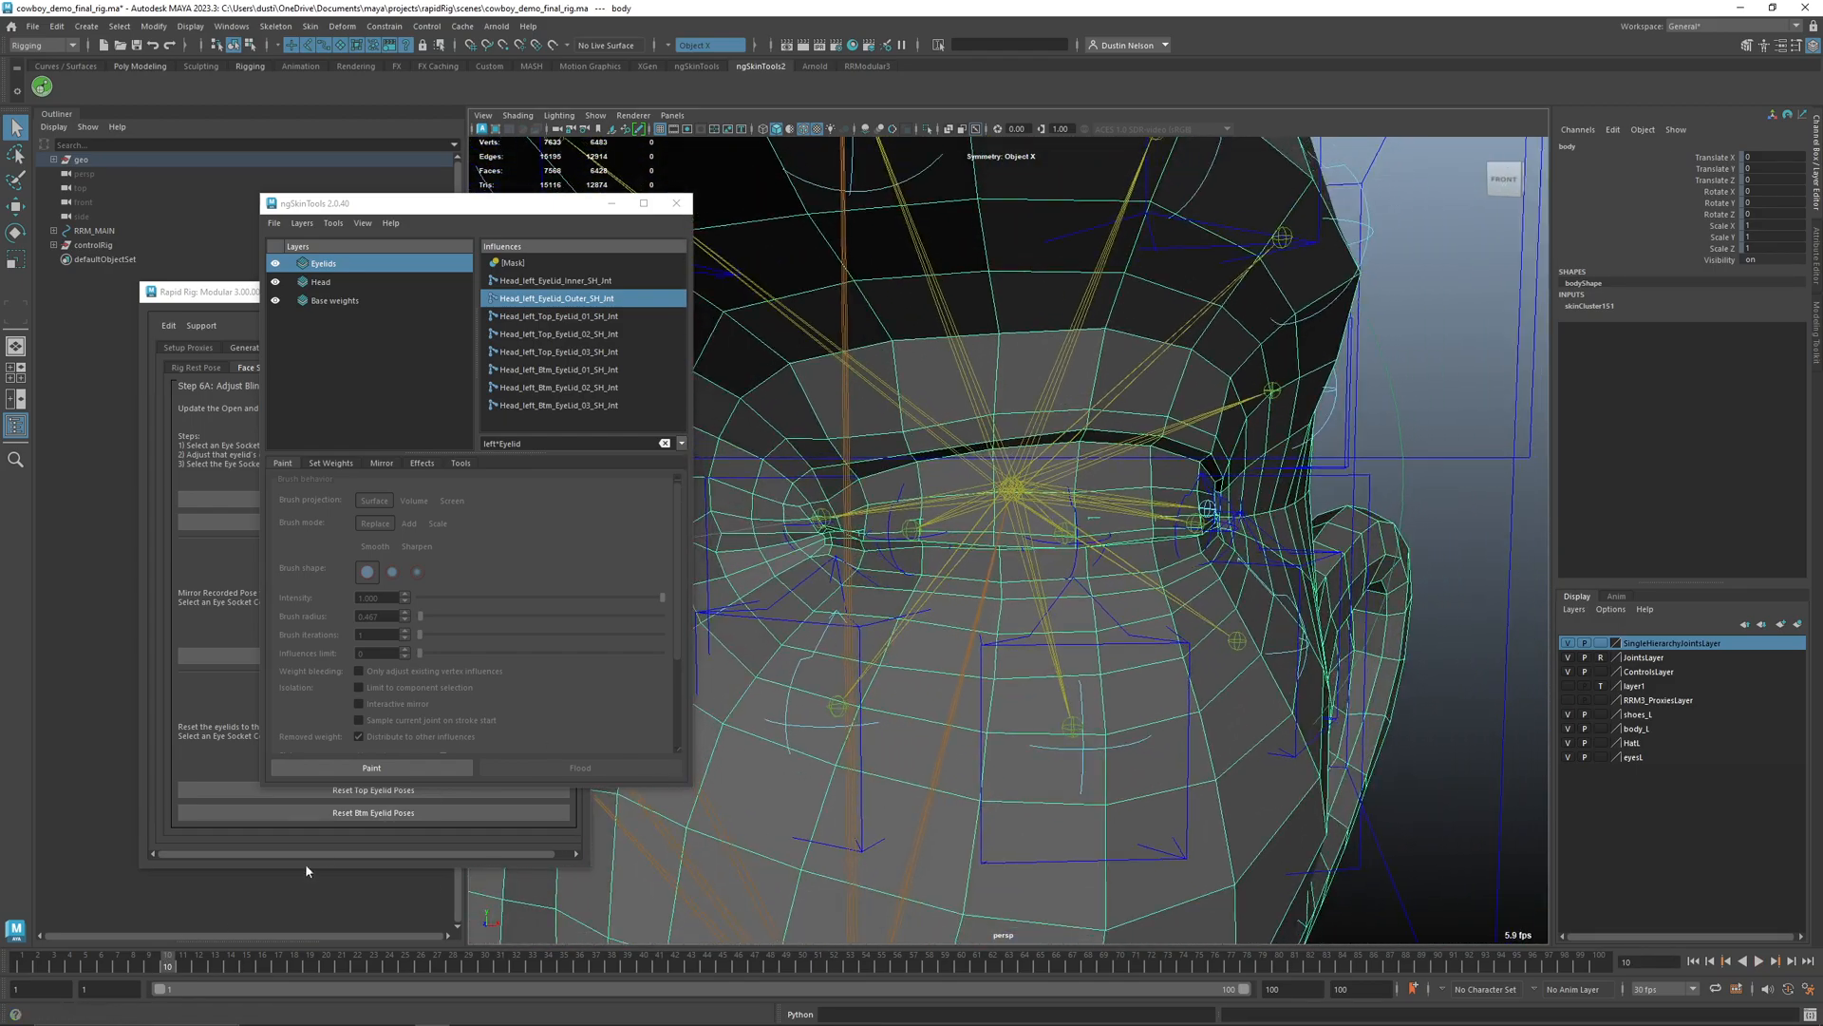
{"action": "key", "text": "alt+v"}
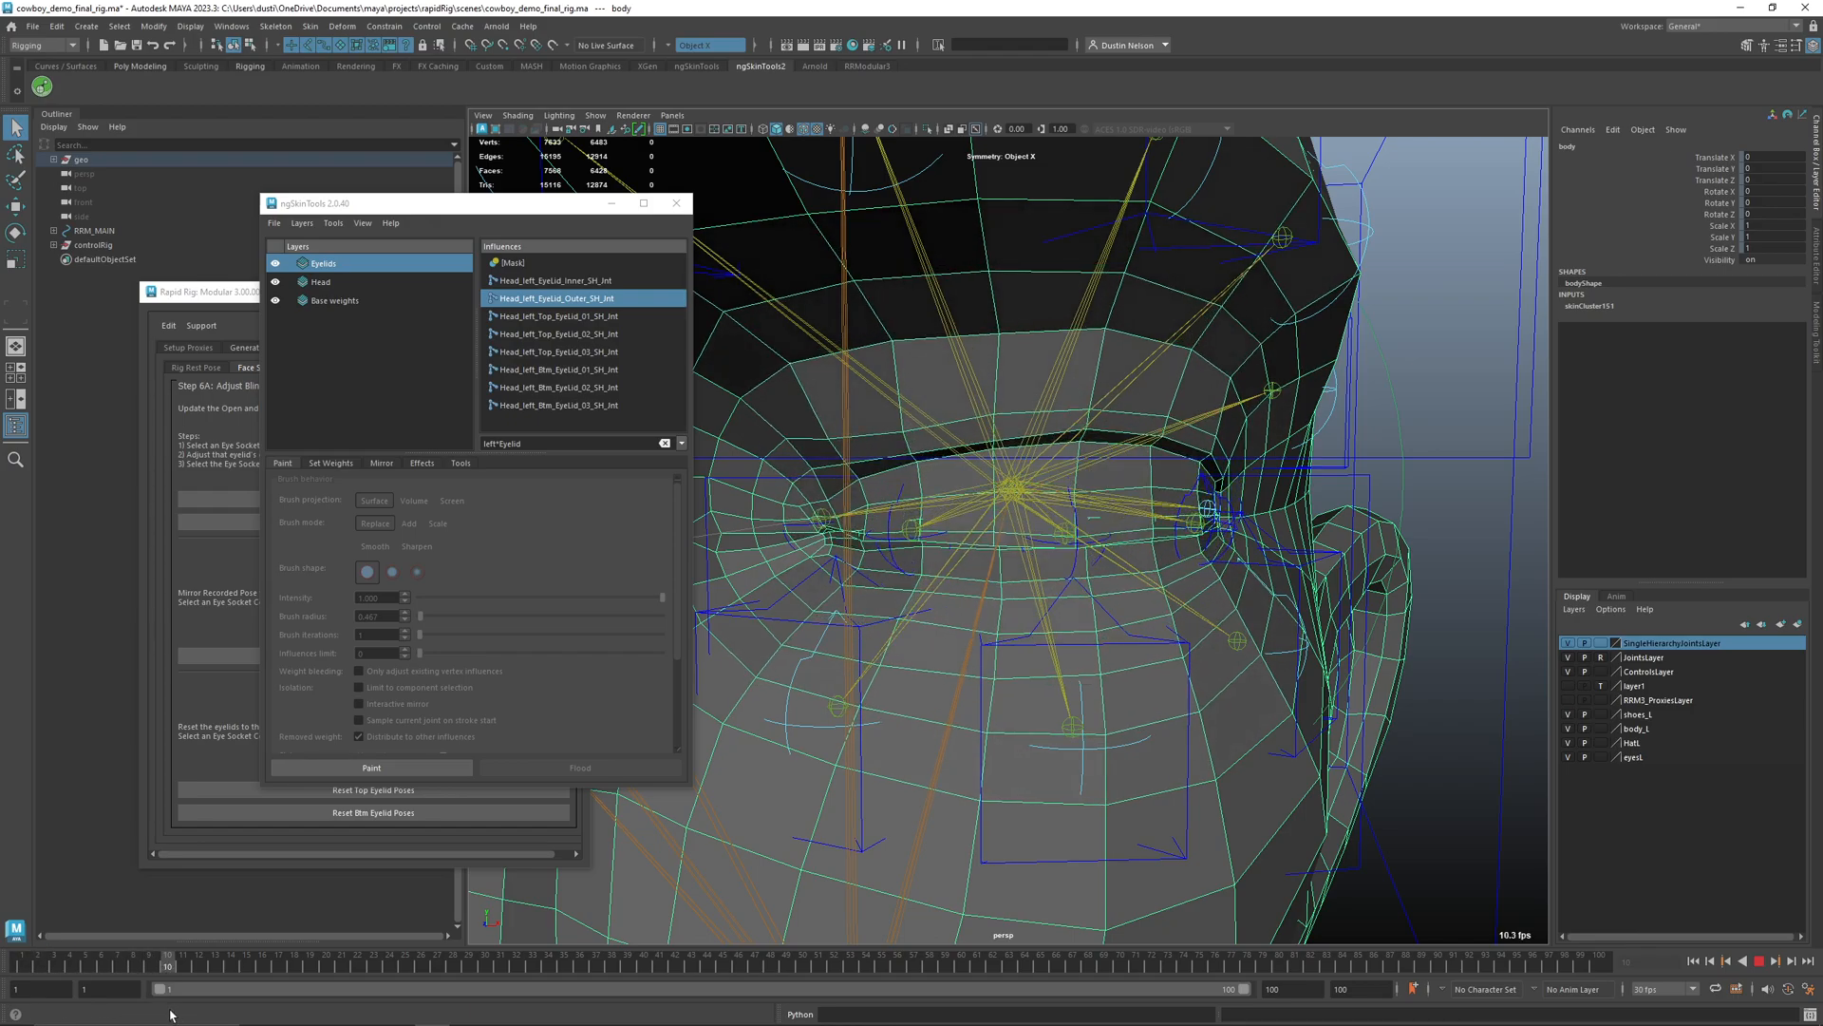
{"action": "left_click_drag", "start_coordinate": [166, 1022], "coordinate": [166, 1022]}
{"action": "scroll", "coordinate": [1000, 725], "scroll_direction": "up", "scroll_amount": 2}
{"action": "left_click_drag", "start_coordinate": [1000, 726], "coordinate": [989, 710], "text": "alt"}
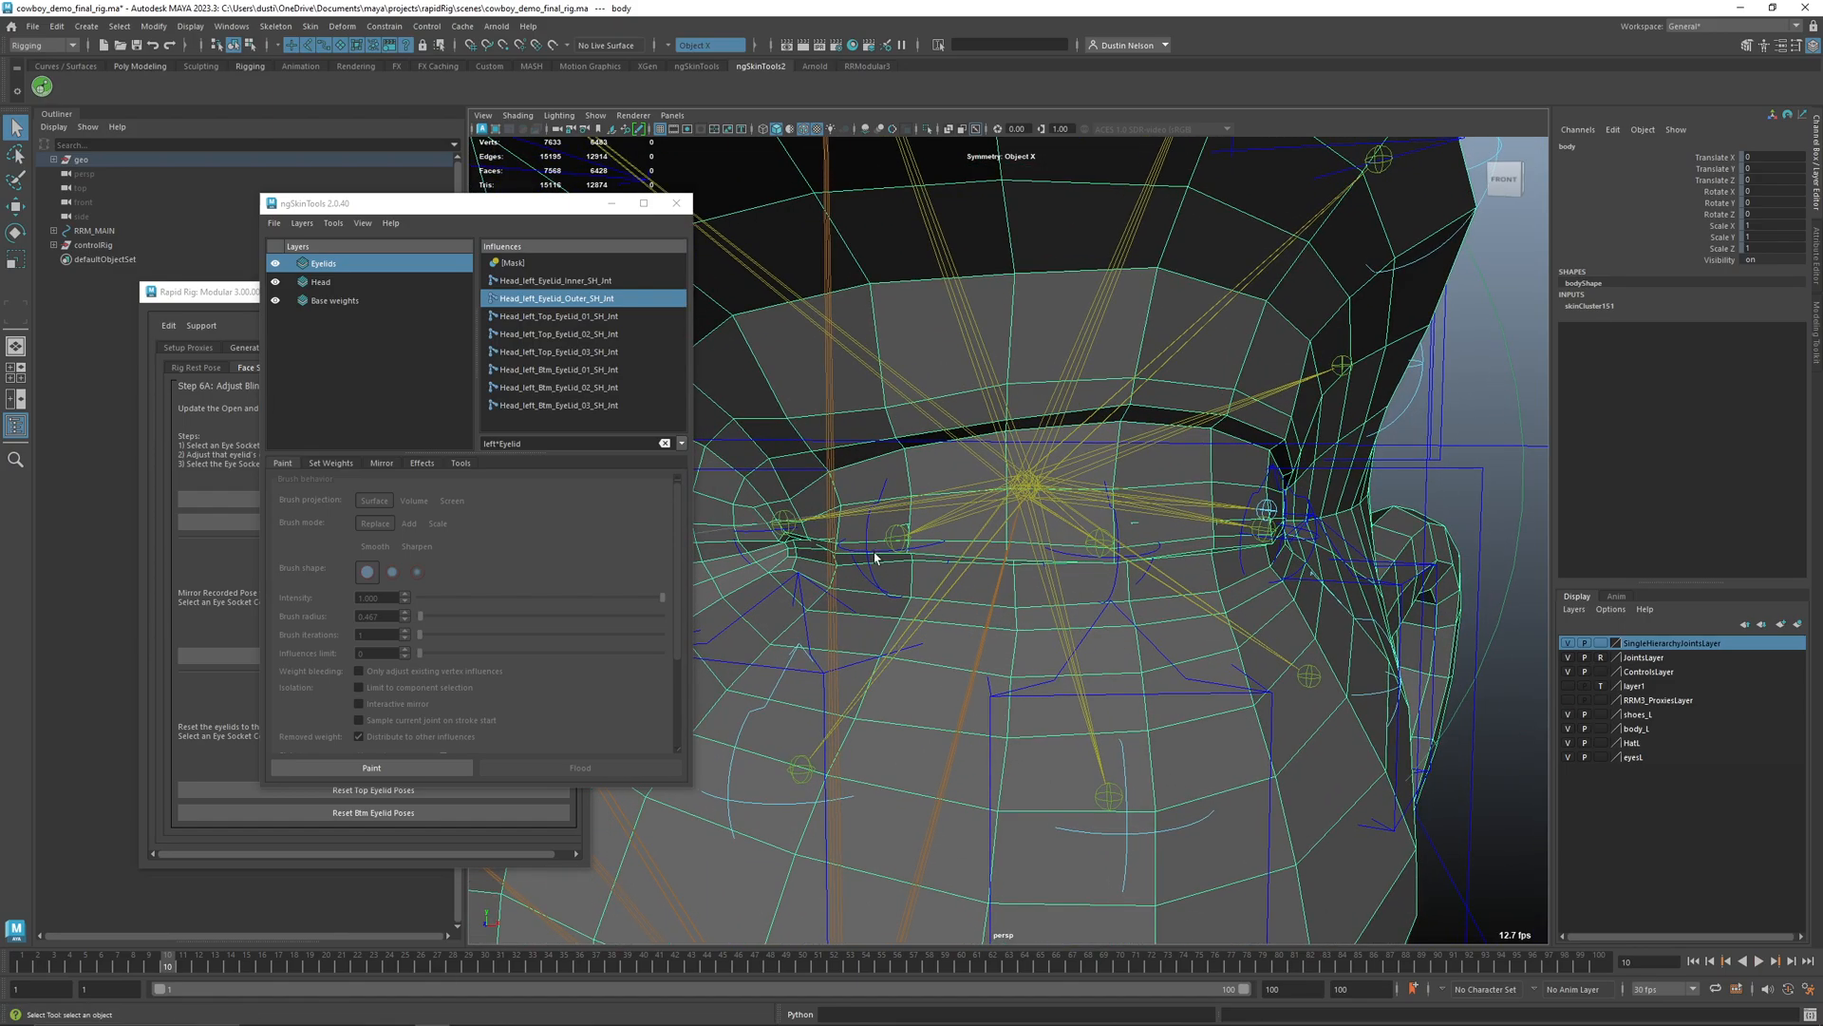
- At frame 10, rotate Head_left_Top_EyeLid_01_Ctrl to about -1.67 in Z to lower the inner part of the upper lid
{"action": "left_click_drag", "start_coordinate": [129, 967], "coordinate": [101, 966]}
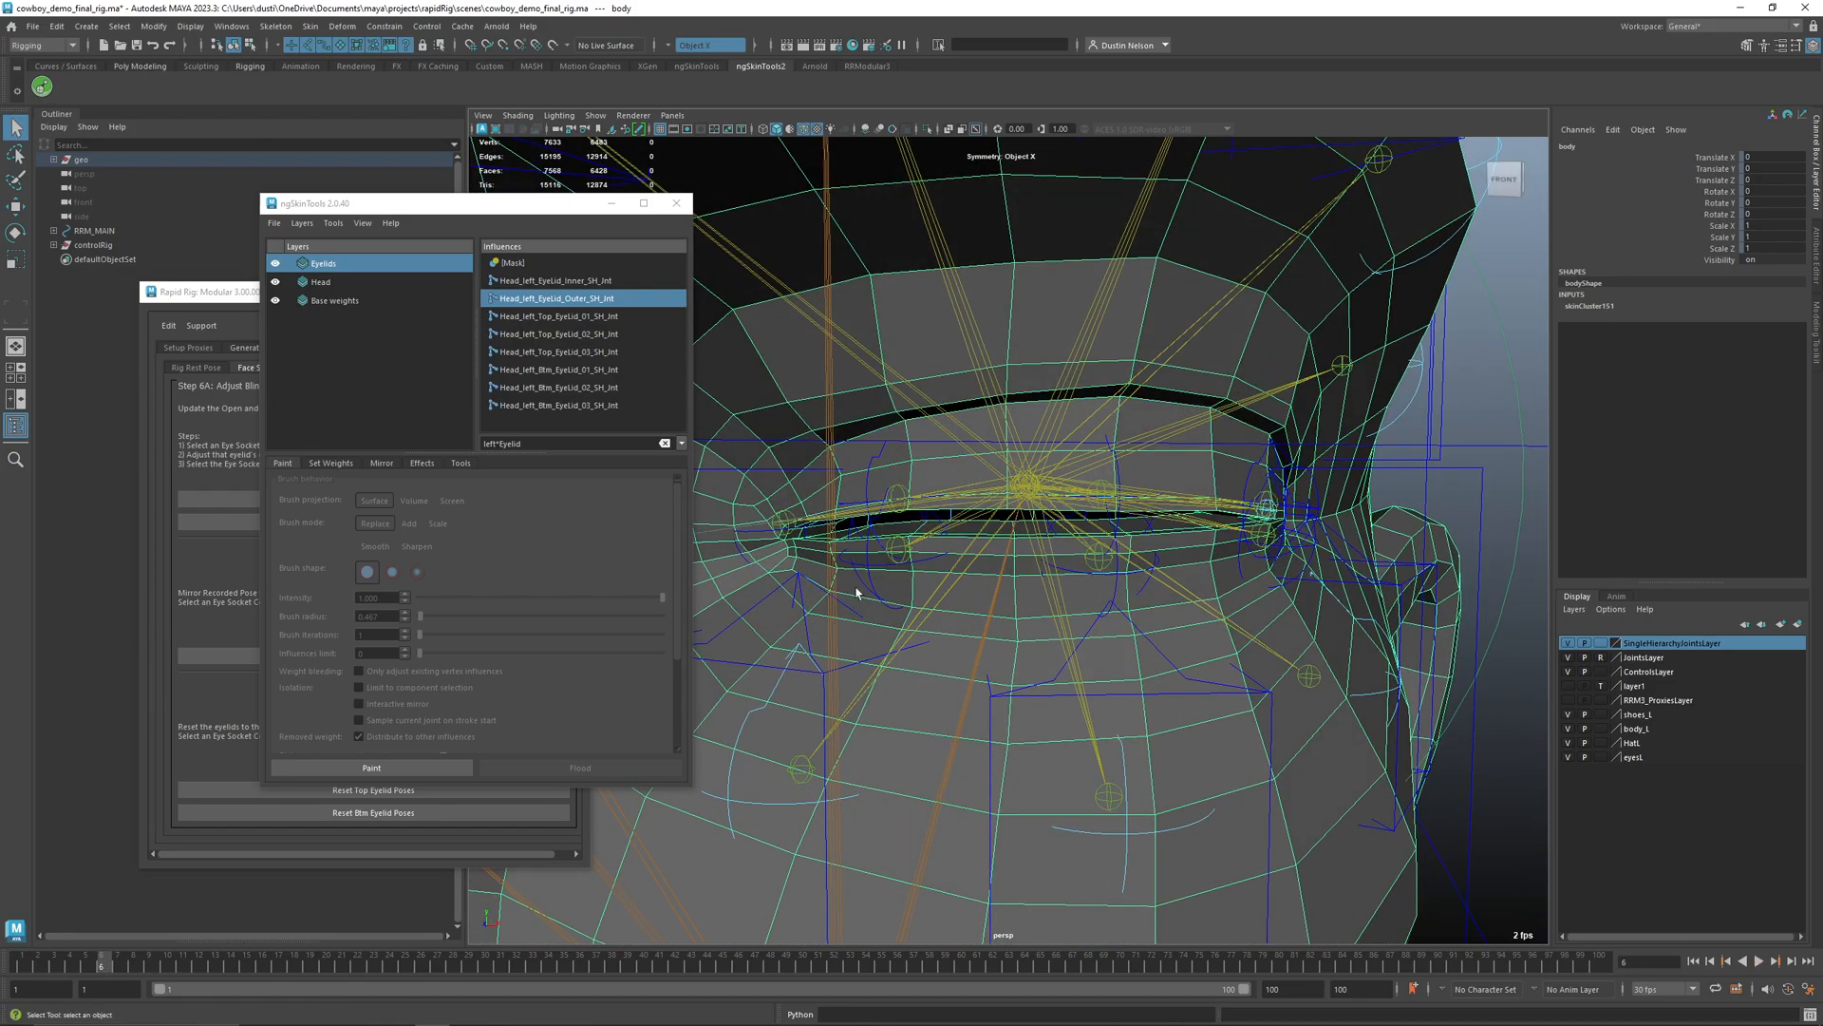
{"action": "left_click", "coordinate": [867, 495]}
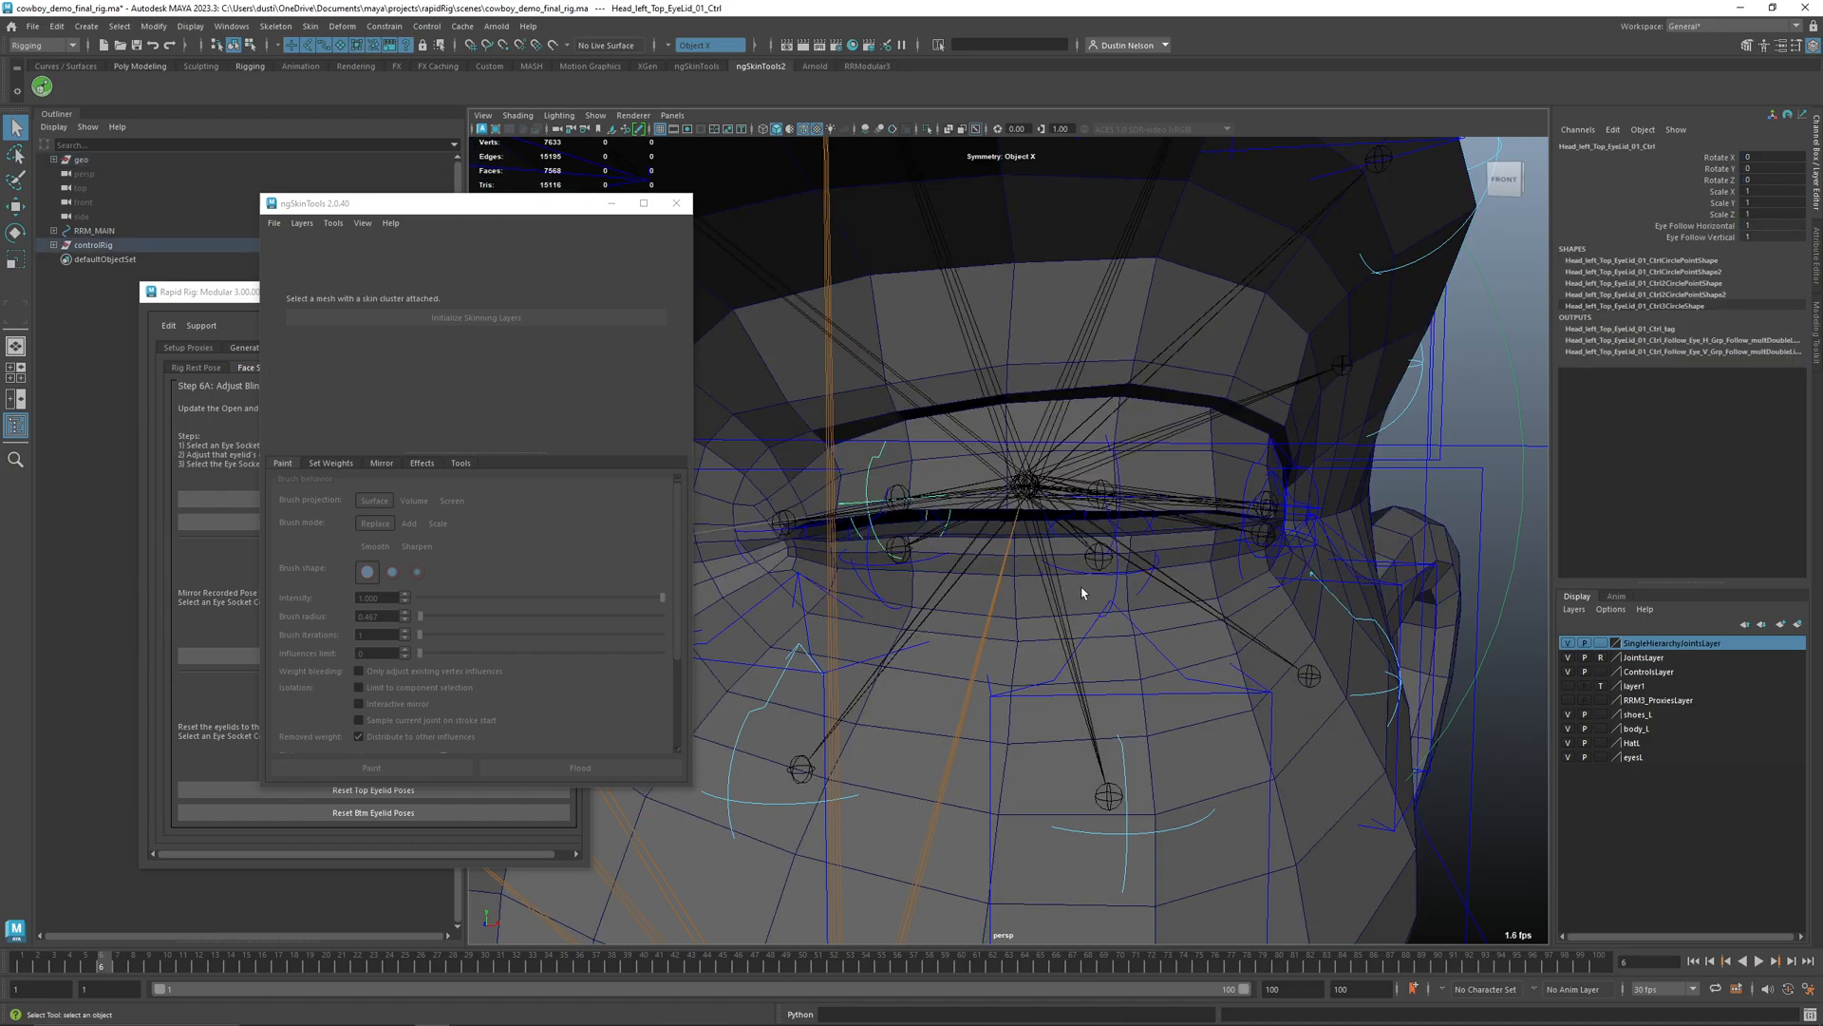
{"action": "left_click", "coordinate": [166, 969]}
{"action": "key", "text": "e"}
{"action": "left_click_drag", "start_coordinate": [965, 473], "coordinate": [975, 466]}
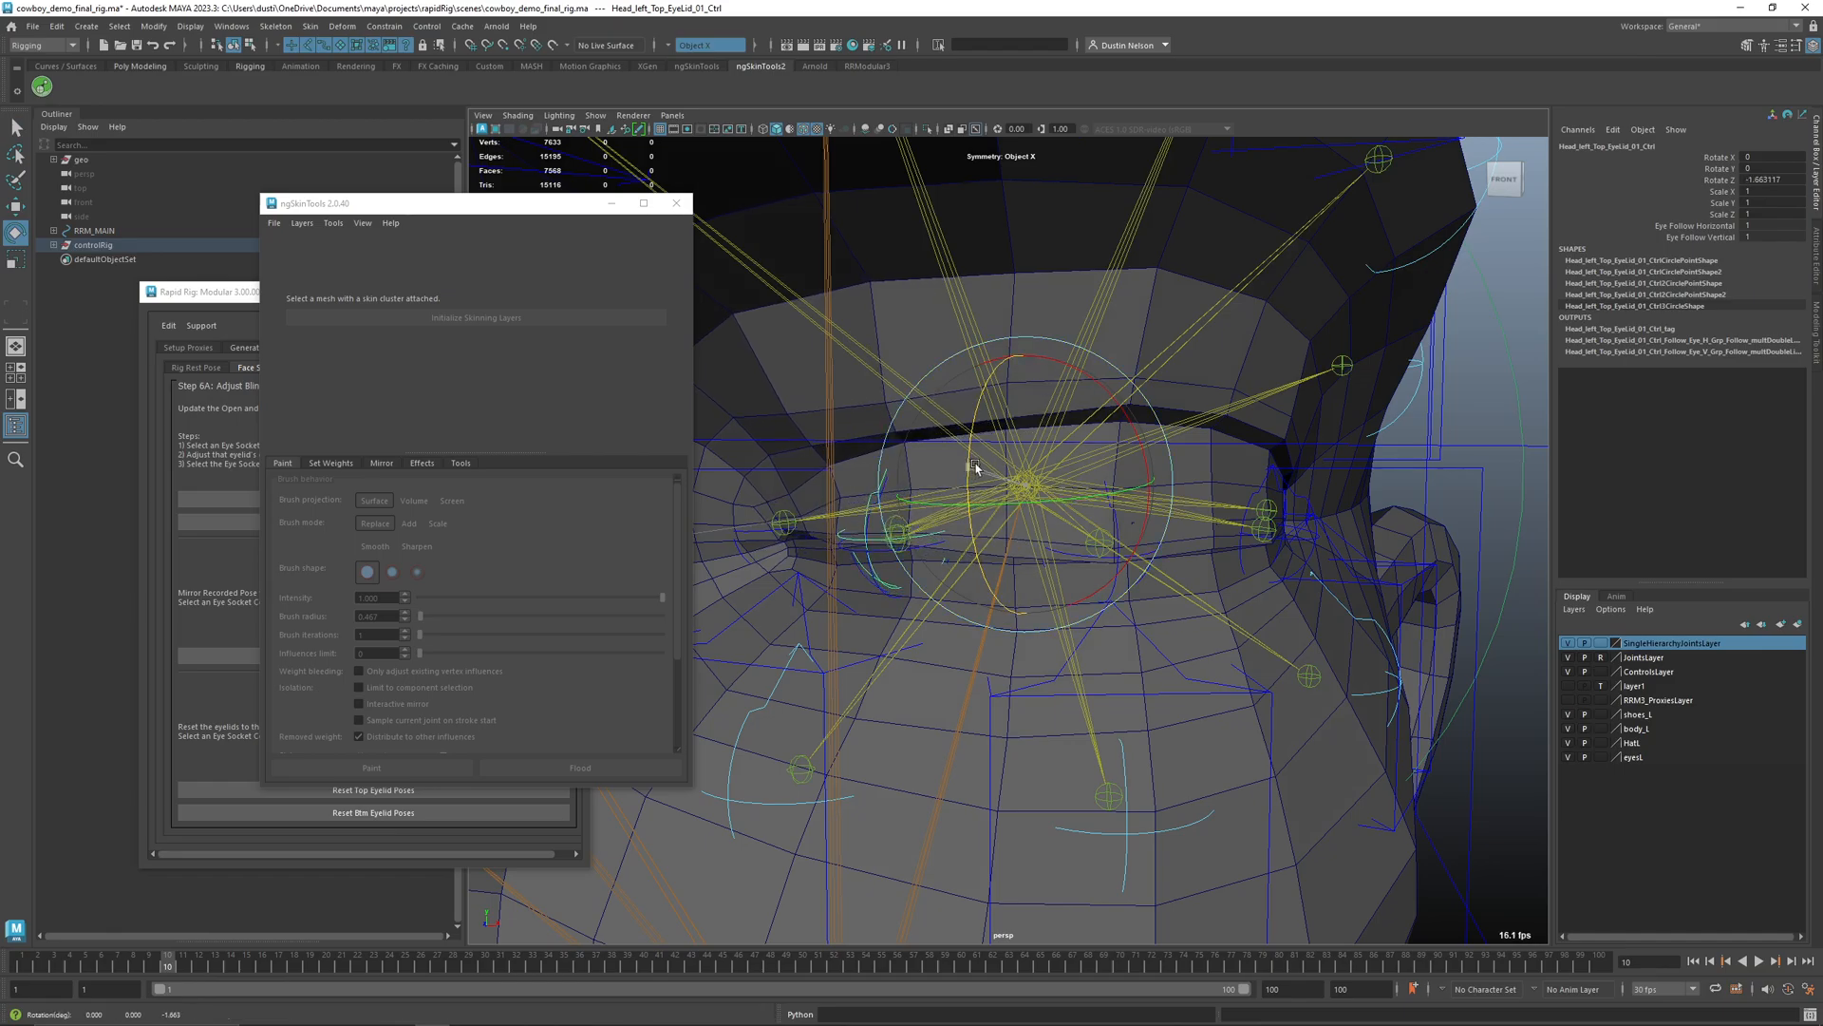
- Rotate Head_left_Top_EyeLid_02_Ctrl to about -2.97 in Z at frame 10 to lower the middle of the upper lid
{"action": "left_click", "coordinate": [135, 966]}
{"action": "key", "text": "q"}
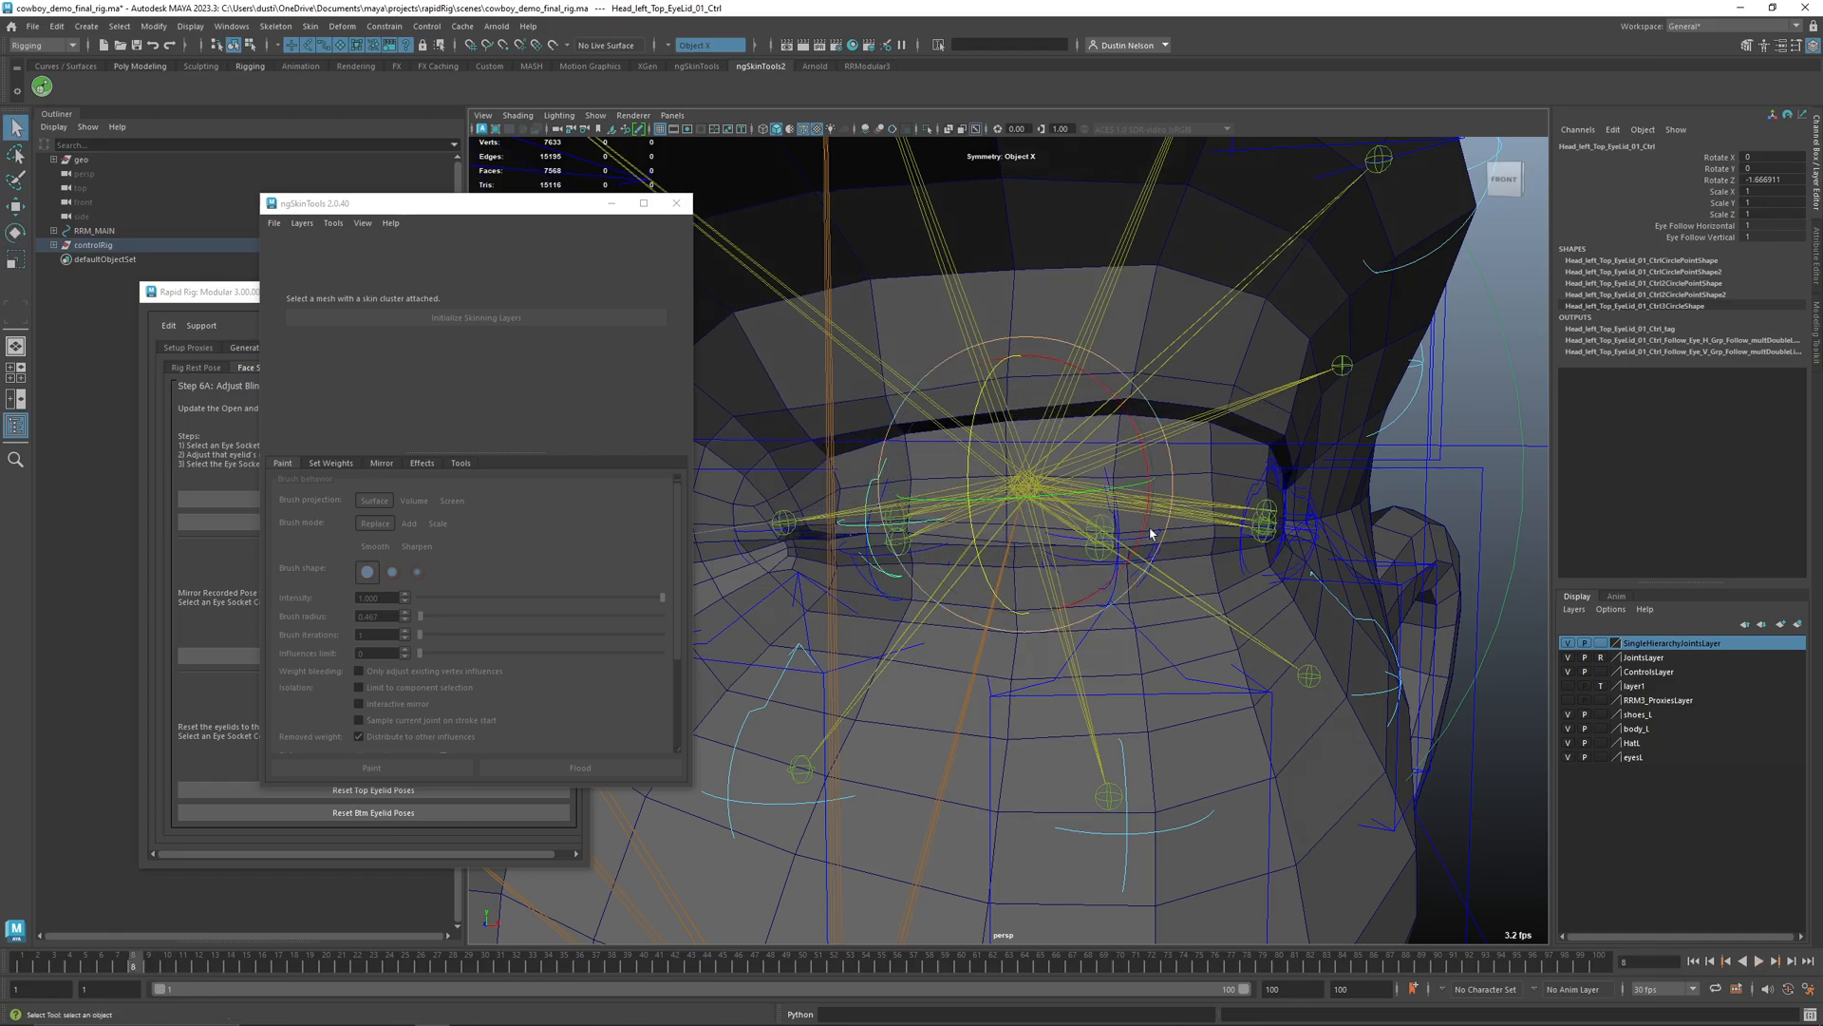
{"action": "left_click", "coordinate": [1137, 541]}
{"action": "left_click", "coordinate": [170, 967]}
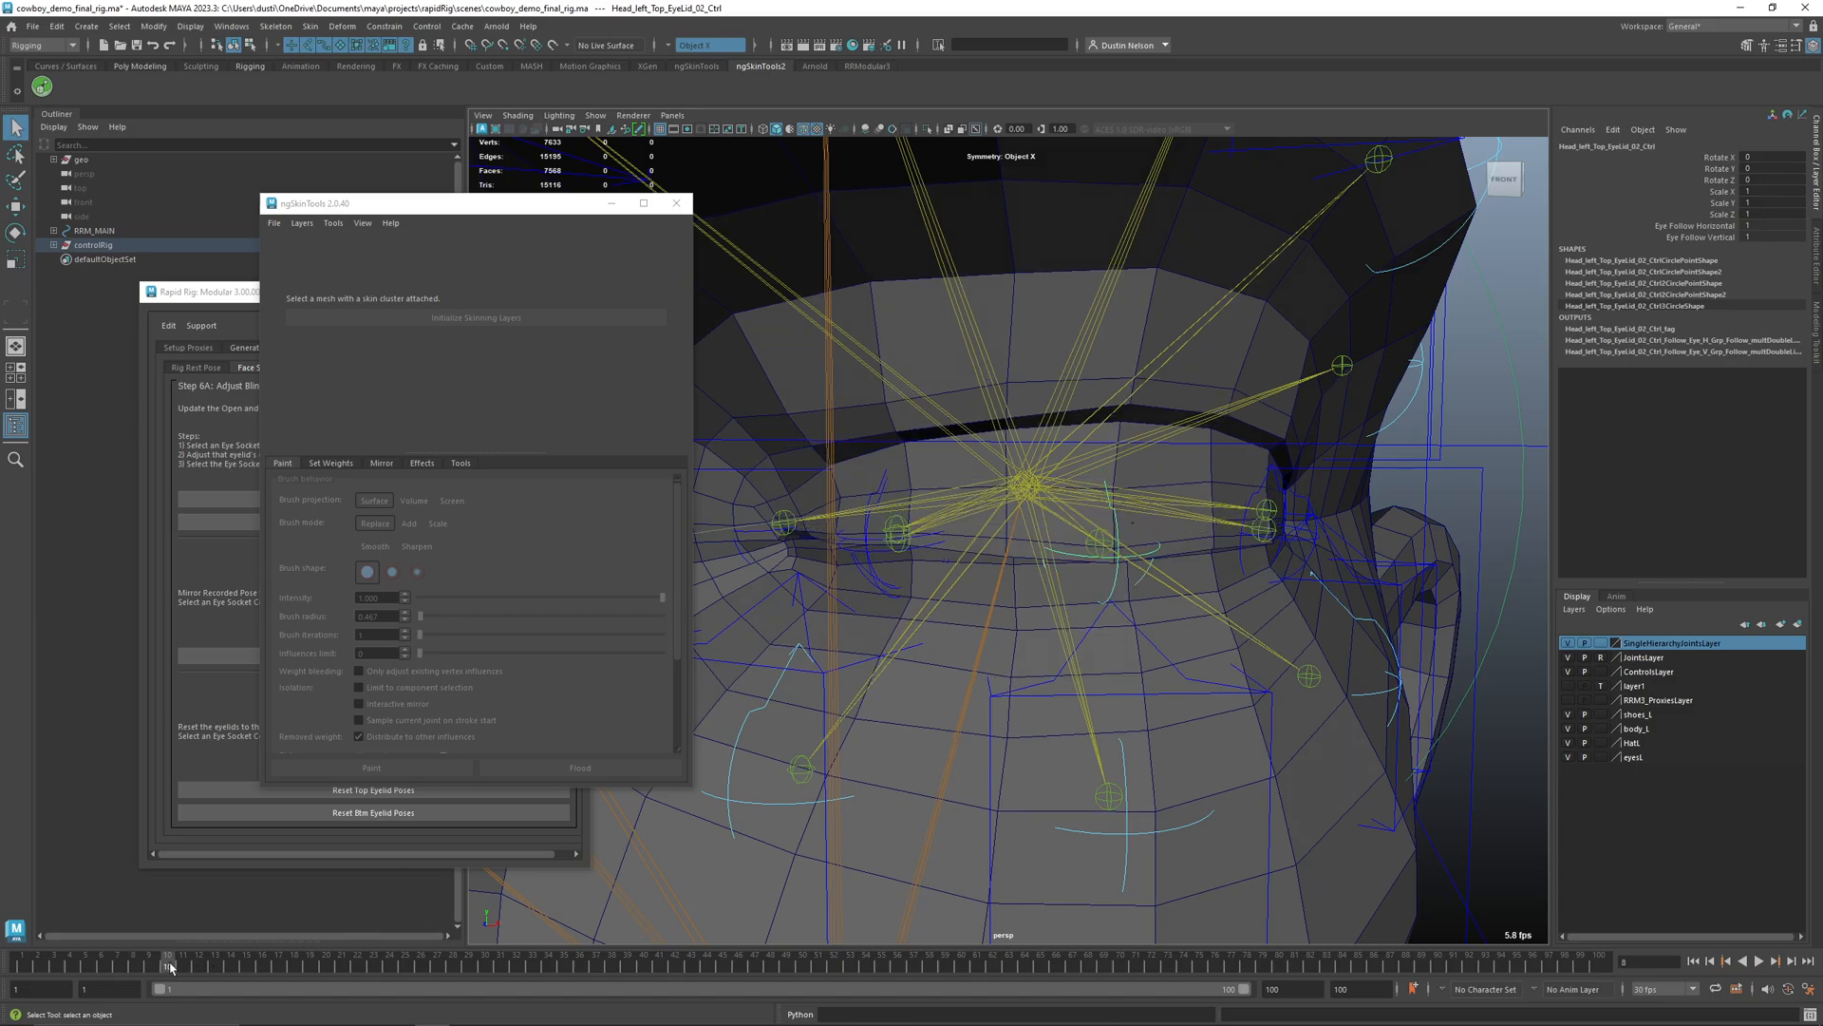
{"action": "key", "text": "e"}
{"action": "mouse_move", "coordinate": [1083, 495]}
{"action": "left_mouse_down"}
{"action": "mouse_move", "coordinate": [1059, 487]}
{"action": "mouse_move", "coordinate": [1077, 486]}
{"action": "left_mouse_up"}
{"action": "left_click_drag", "start_coordinate": [1099, 567], "coordinate": [1079, 570], "text": "alt"}
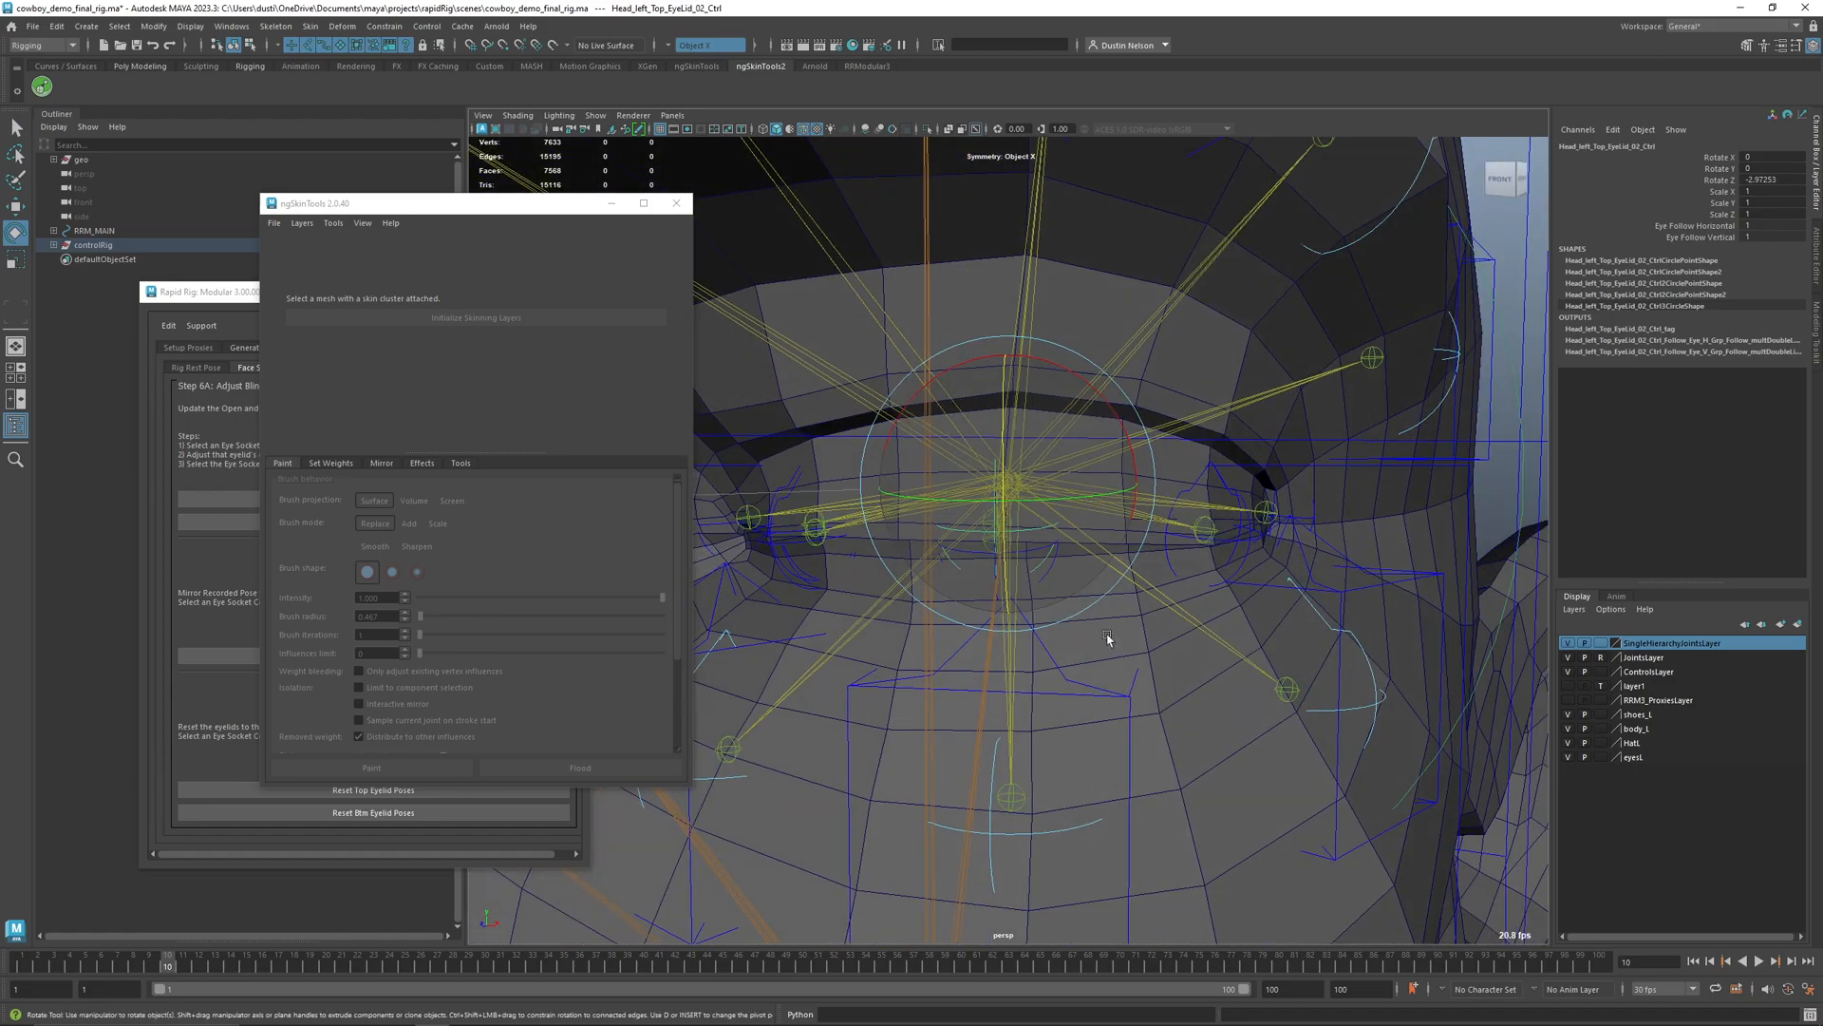
{"action": "mouse_move", "coordinate": [172, 966]}
{"action": "left_mouse_down"}
{"action": "mouse_move", "coordinate": [97, 968]}
{"action": "mouse_move", "coordinate": [96, 990]}
{"action": "mouse_move", "coordinate": [171, 982]}
{"action": "left_mouse_up"}
{"action": "key", "text": "q"}
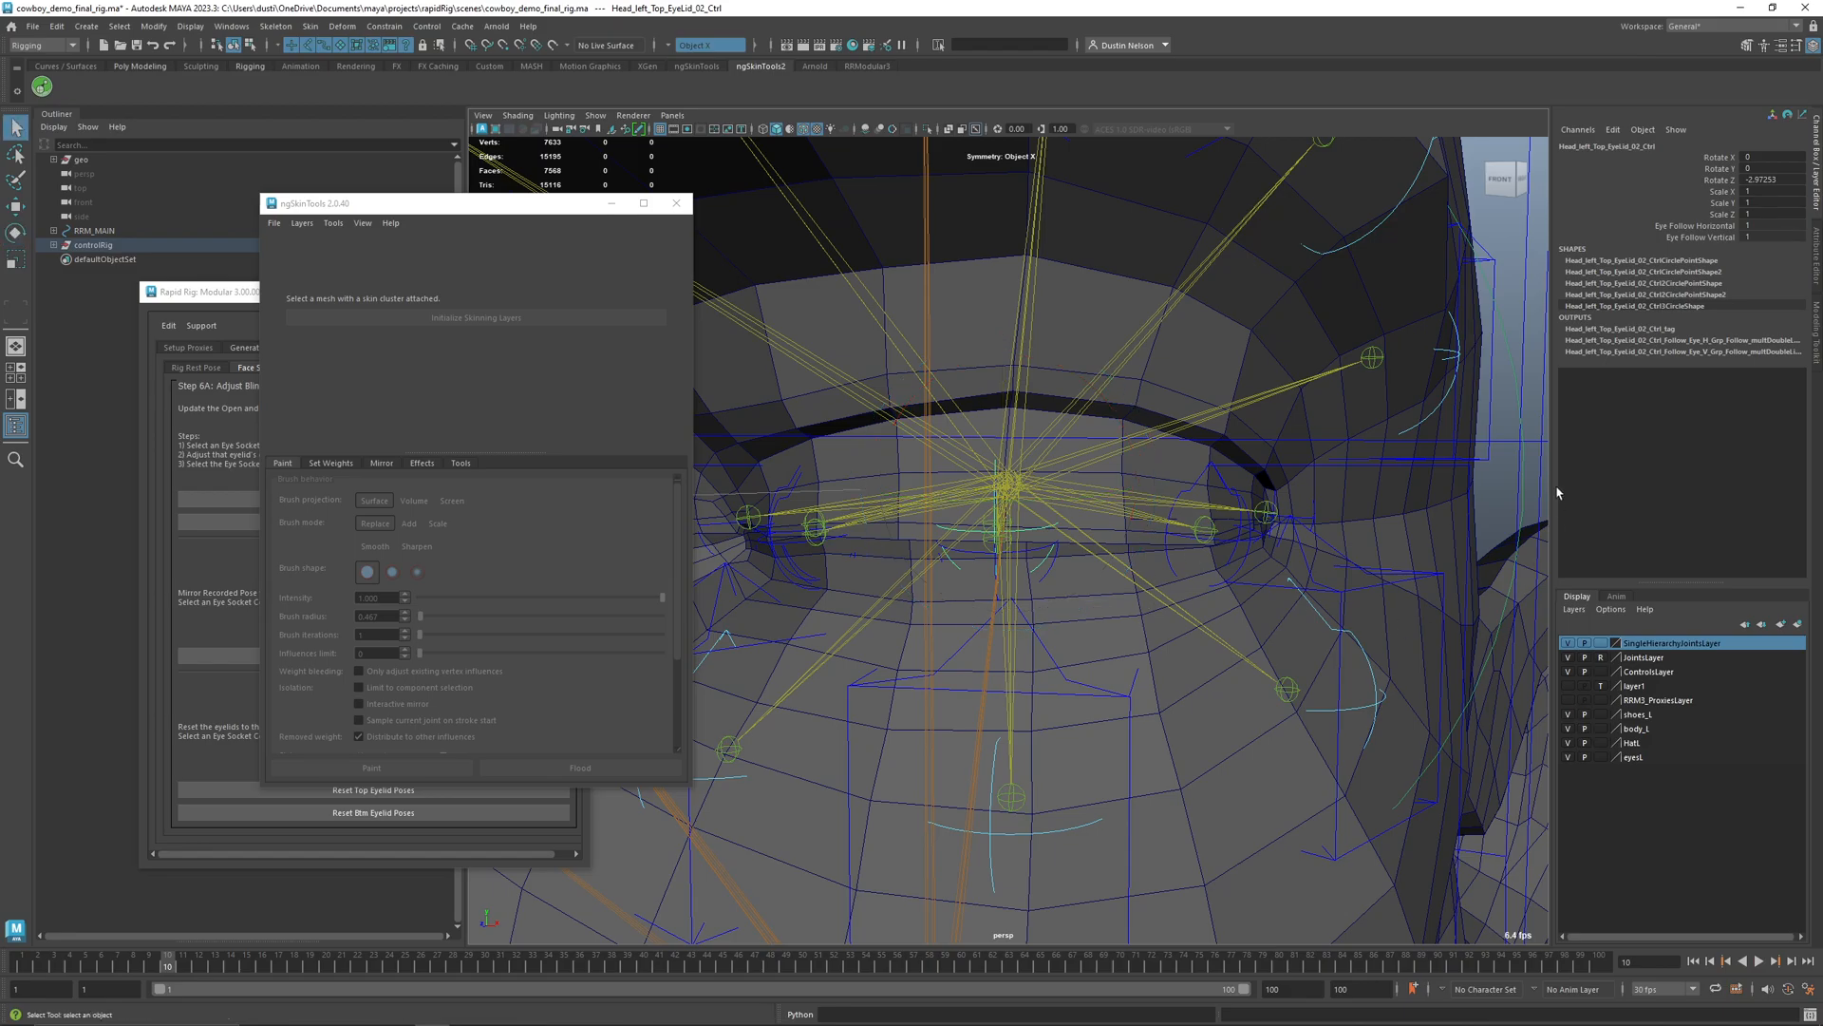
- Rotate the outer upper lid control of the left eye at frame 10 to close the outer part of the lid
{"action": "left_click", "coordinate": [1540, 439]}
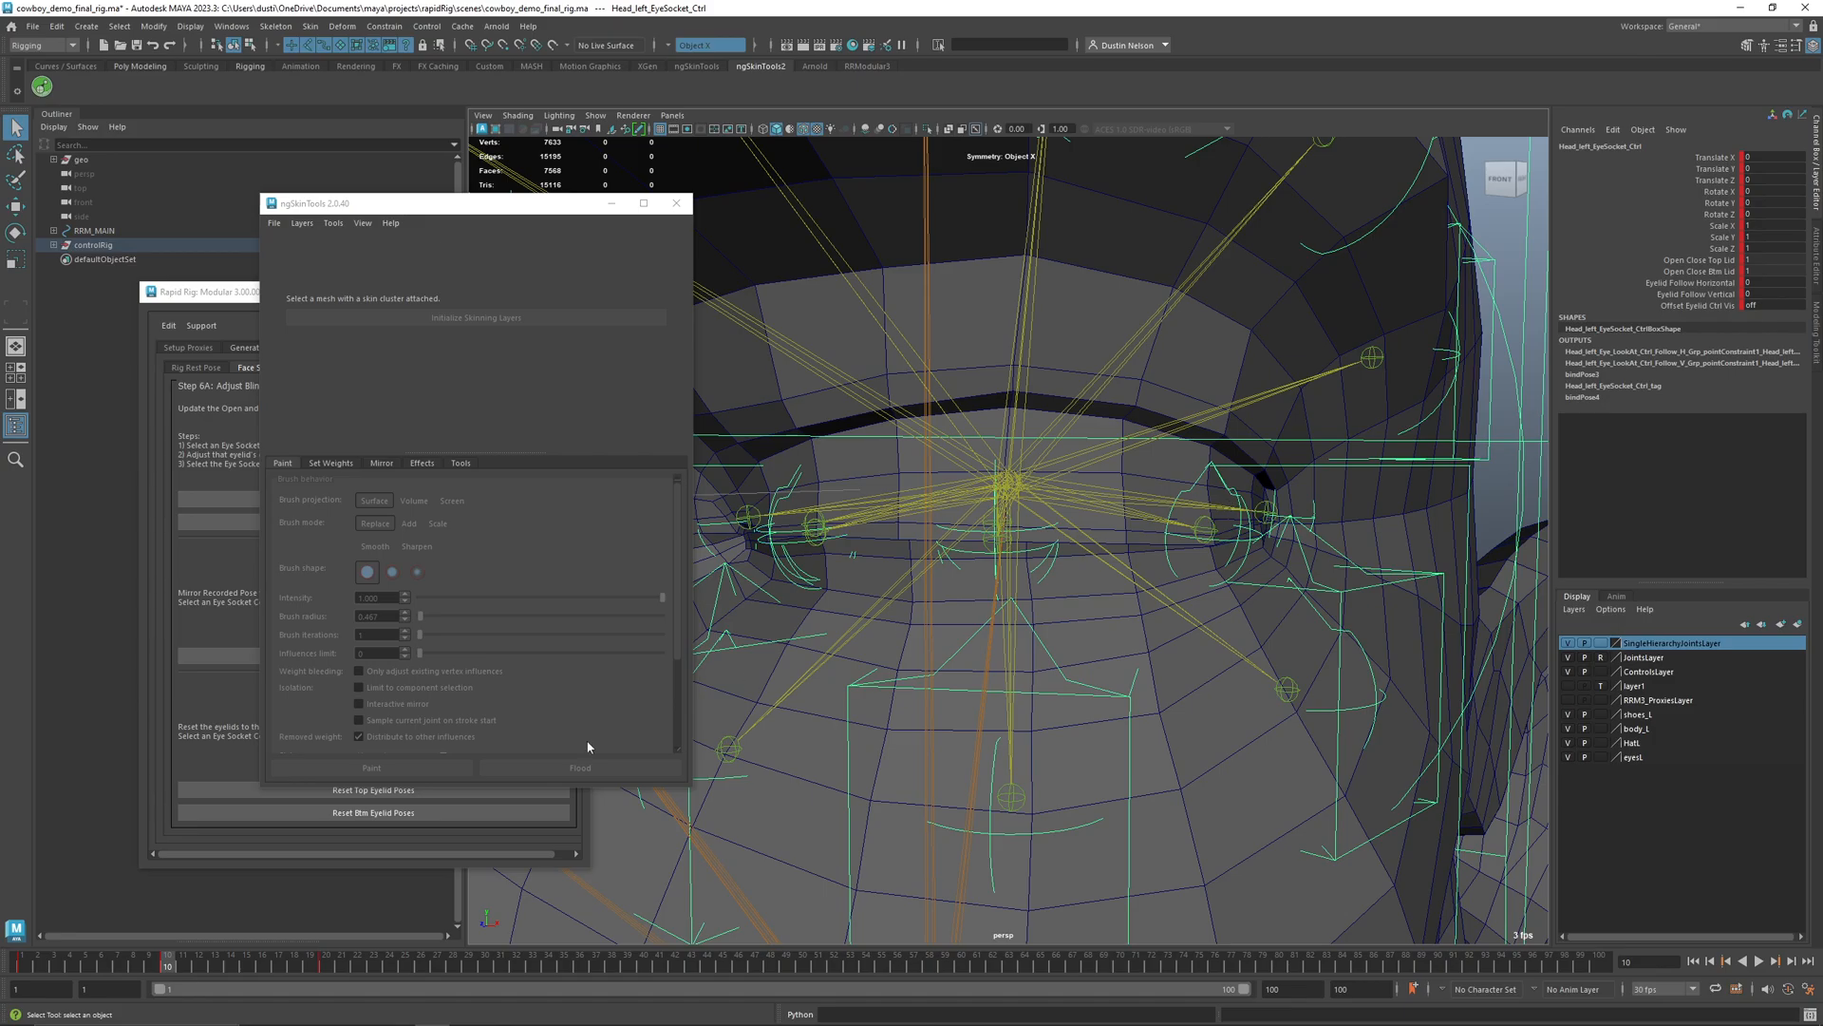
{"action": "left_click_drag", "start_coordinate": [152, 972], "coordinate": [100, 969]}
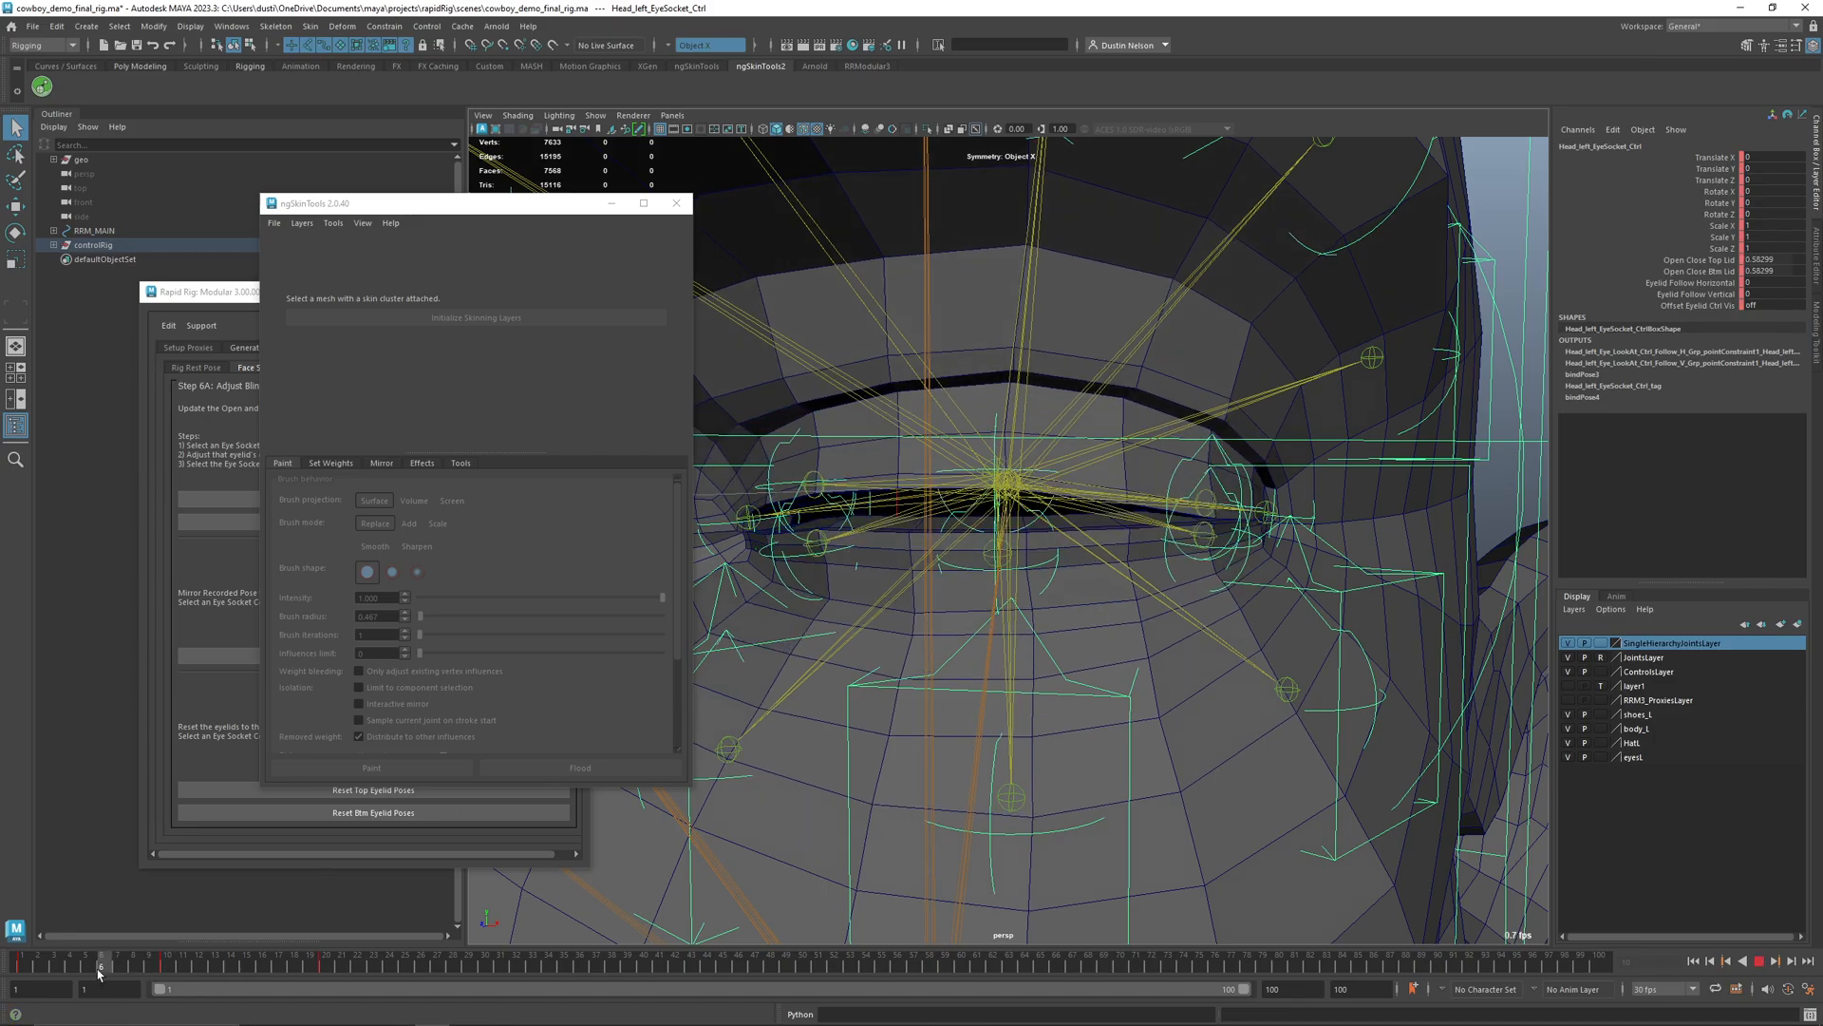
{"action": "left_click", "coordinate": [1252, 486]}
{"action": "left_click", "coordinate": [167, 967]}
{"action": "key", "text": "e"}
{"action": "left_click_drag", "start_coordinate": [1092, 453], "coordinate": [1097, 451]}
{"action": "left_click_drag", "start_coordinate": [1097, 454], "coordinate": [1030, 469], "text": "alt"}
{"action": "middle_click_drag", "start_coordinate": [1029, 469], "coordinate": [1082, 480], "text": "alt"}
{"action": "left_click_drag", "start_coordinate": [1045, 448], "coordinate": [1083, 486]}
- Refine Head_left_Top_EyeLid_02_Ctrl's rotation to about 1.02 in X, -0.06 in Y and -3.51 in Z
{"action": "left_click_drag", "start_coordinate": [950, 505], "coordinate": [1016, 516], "text": "alt"}
{"action": "key", "text": "q"}
{"action": "left_click", "coordinate": [993, 520]}
{"action": "key", "text": "e"}
{"action": "left_click_drag", "start_coordinate": [1033, 471], "coordinate": [1170, 456]}
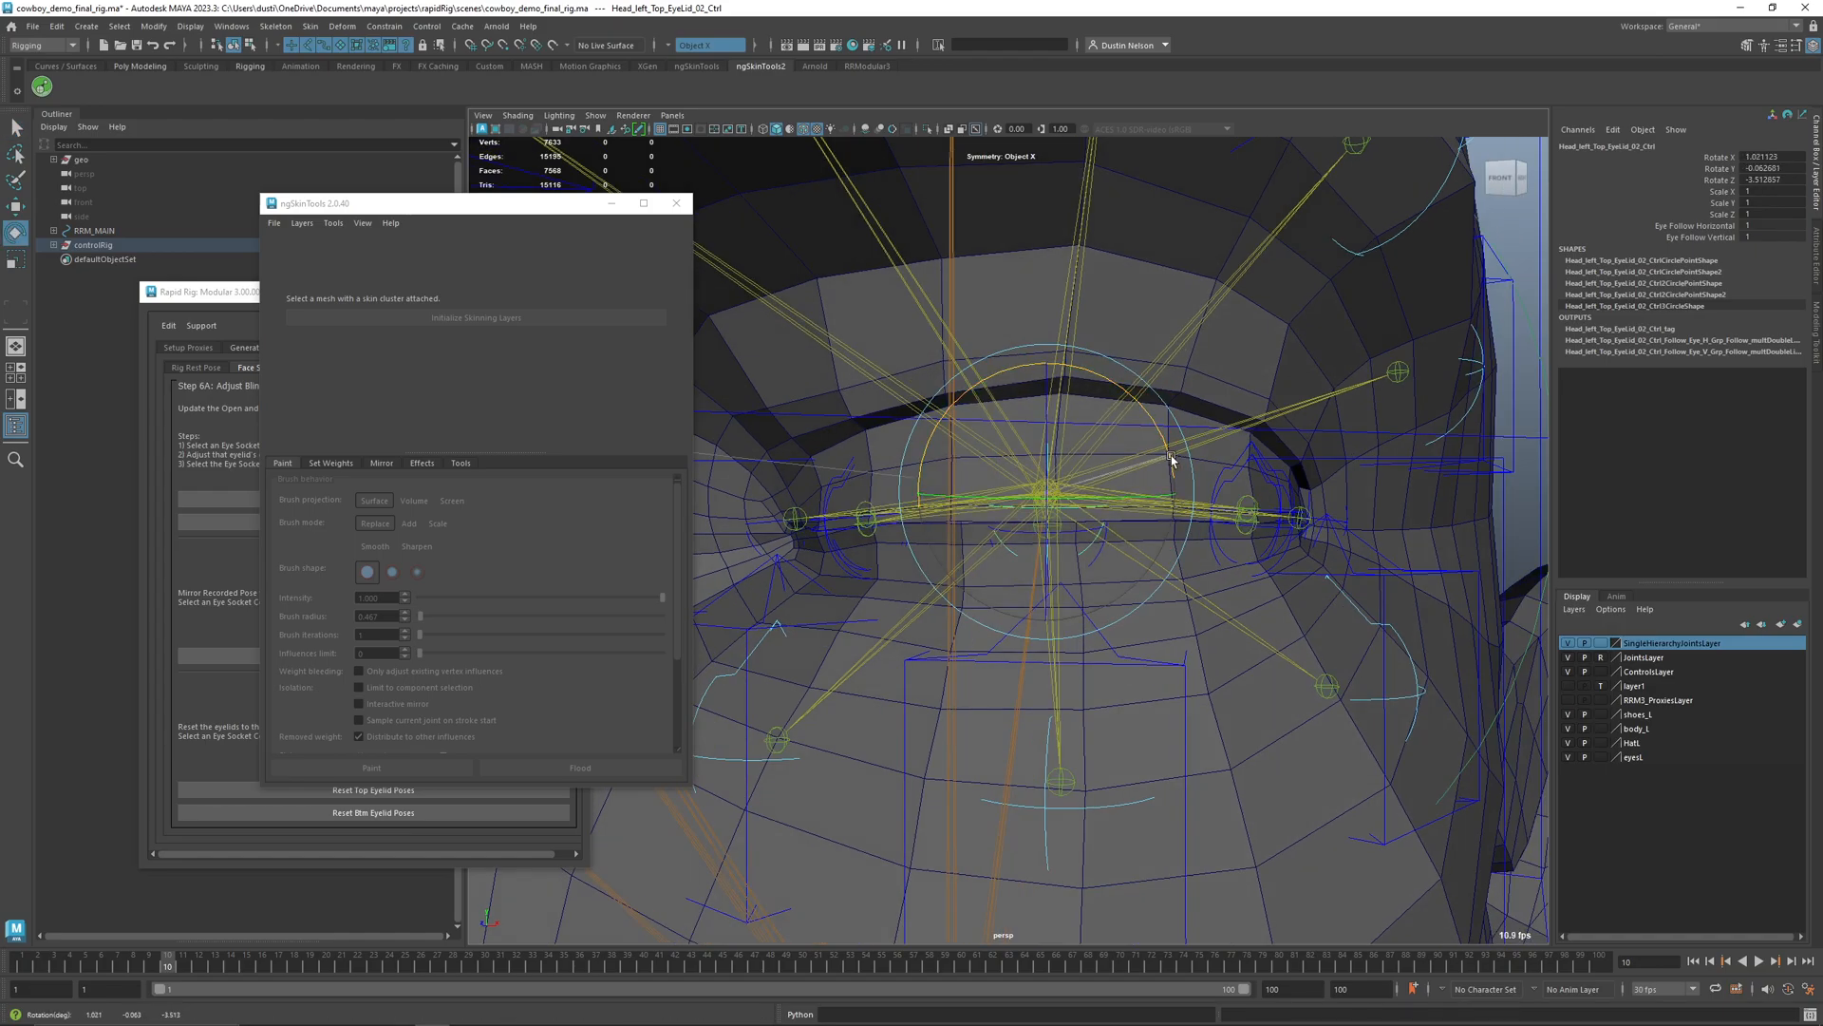
- Refine Head_left_Top_EyeLid_01_Ctrl's rotation, bringing it to about -0.1 in Y and -1.47 in Z
{"action": "left_click_drag", "start_coordinate": [967, 483], "coordinate": [1052, 496], "text": "alt"}
{"action": "key", "text": "q"}
{"action": "left_click", "coordinate": [981, 541]}
{"action": "key", "text": "e"}
{"action": "left_click_drag", "start_coordinate": [1168, 437], "coordinate": [1056, 538]}
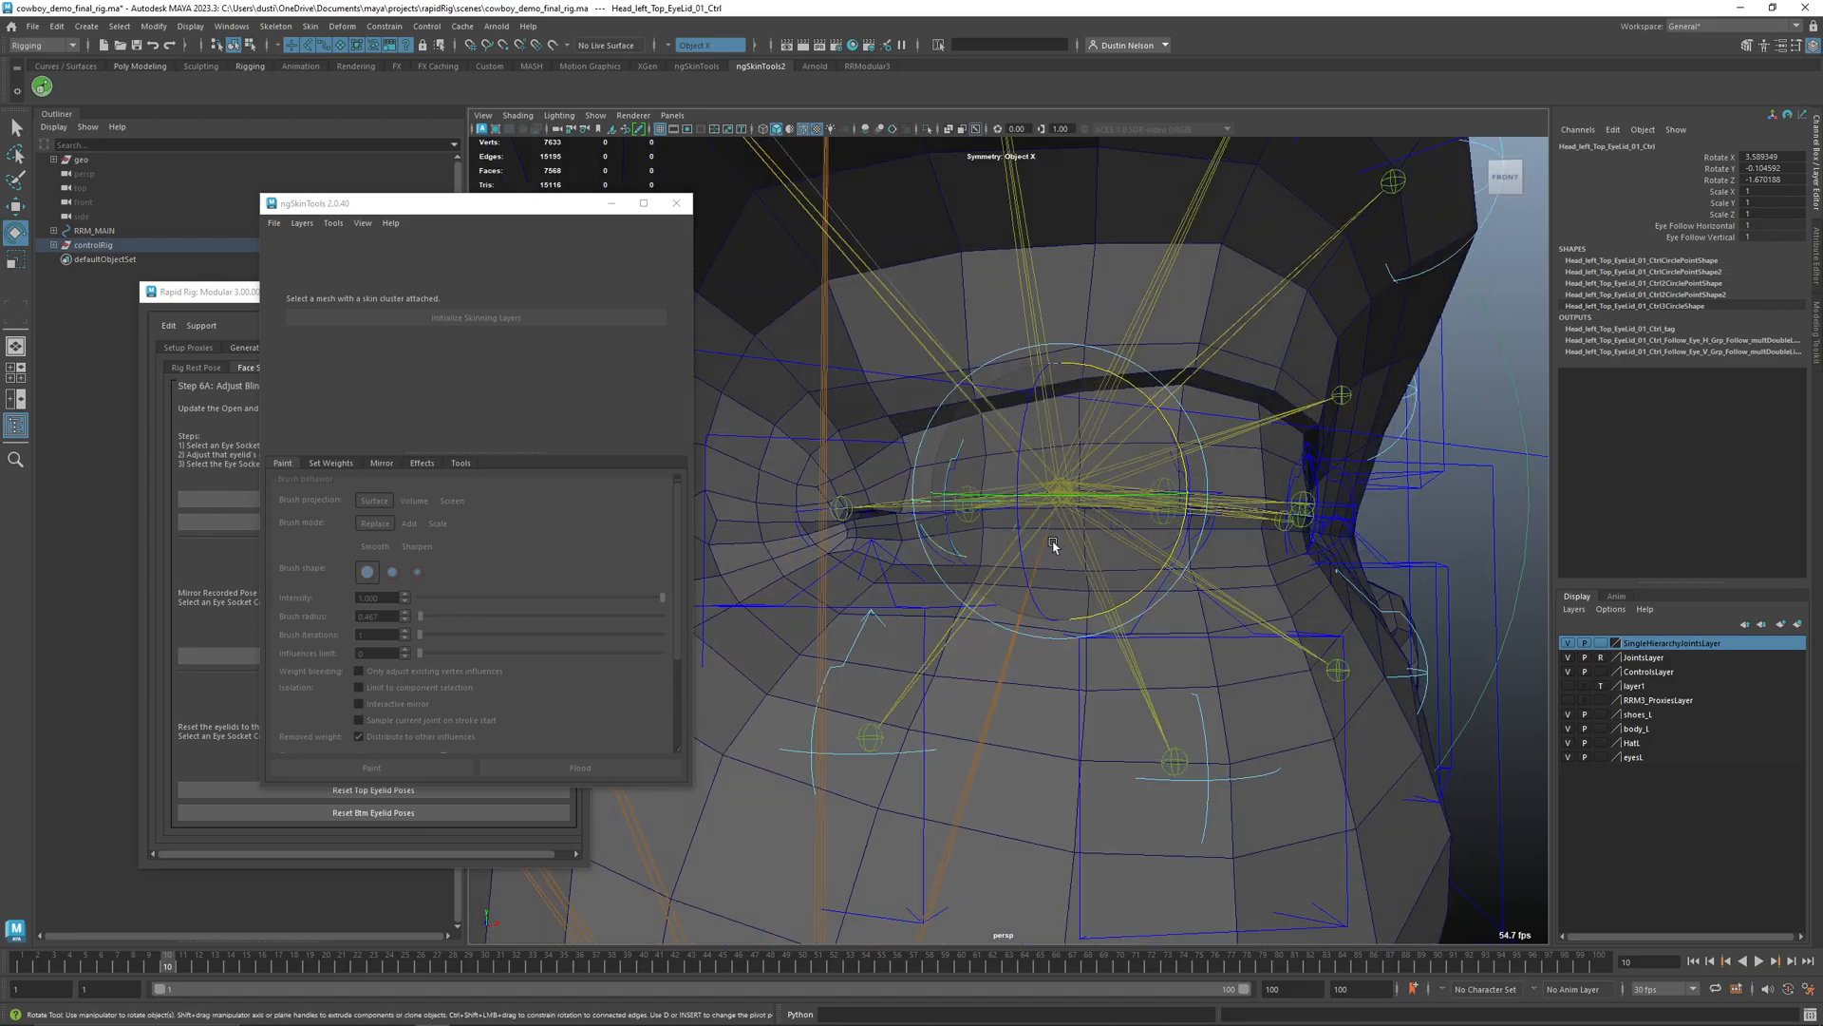
- Rotate Head_left_Btm_EyeLid_01_Ctrl to align the inner lower lid with the upper lid, and select the middle lower lid control
{"action": "key", "text": "q"}
{"action": "left_click", "coordinate": [961, 567]}
{"action": "key", "text": "e"}
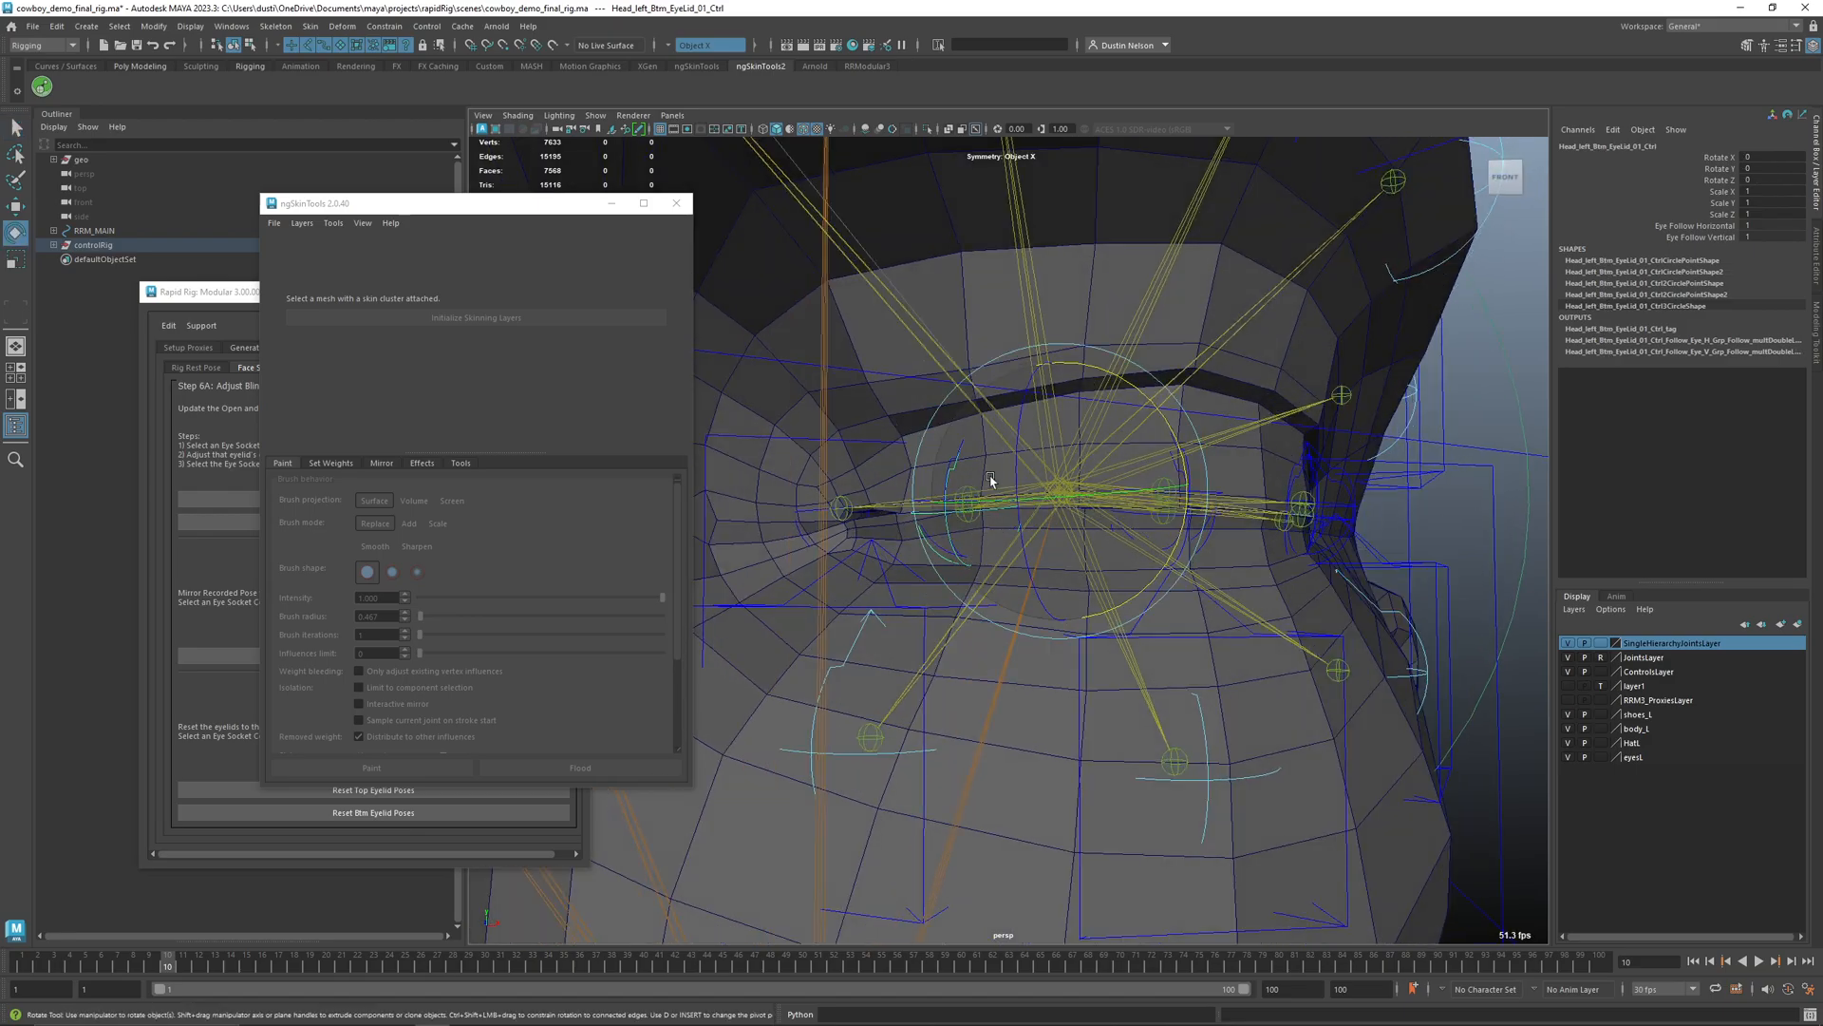
{"action": "left_click_drag", "start_coordinate": [1021, 454], "coordinate": [1006, 513]}
{"action": "key", "text": "q"}
{"action": "left_click", "coordinate": [1019, 587]}
{"action": "left_click", "coordinate": [1020, 589]}
{"action": "key", "text": "e"}
{"action": "mouse_move", "coordinate": [1074, 541]}
{"action": "left_mouse_down", "text": "alt"}
{"action": "mouse_move", "coordinate": [1073, 522]}
{"action": "mouse_move", "coordinate": [1050, 540]}
{"action": "left_mouse_up", "text": "alt"}
- Rotate Head_left_Btm_EyeLid_03_Ctrl to about -6.5 in X, -0.1 in Y and 1.11 in Z to shape the outer lower lid
{"action": "key", "text": "q"}
{"action": "left_click", "coordinate": [1241, 524]}
{"action": "key", "text": "e"}
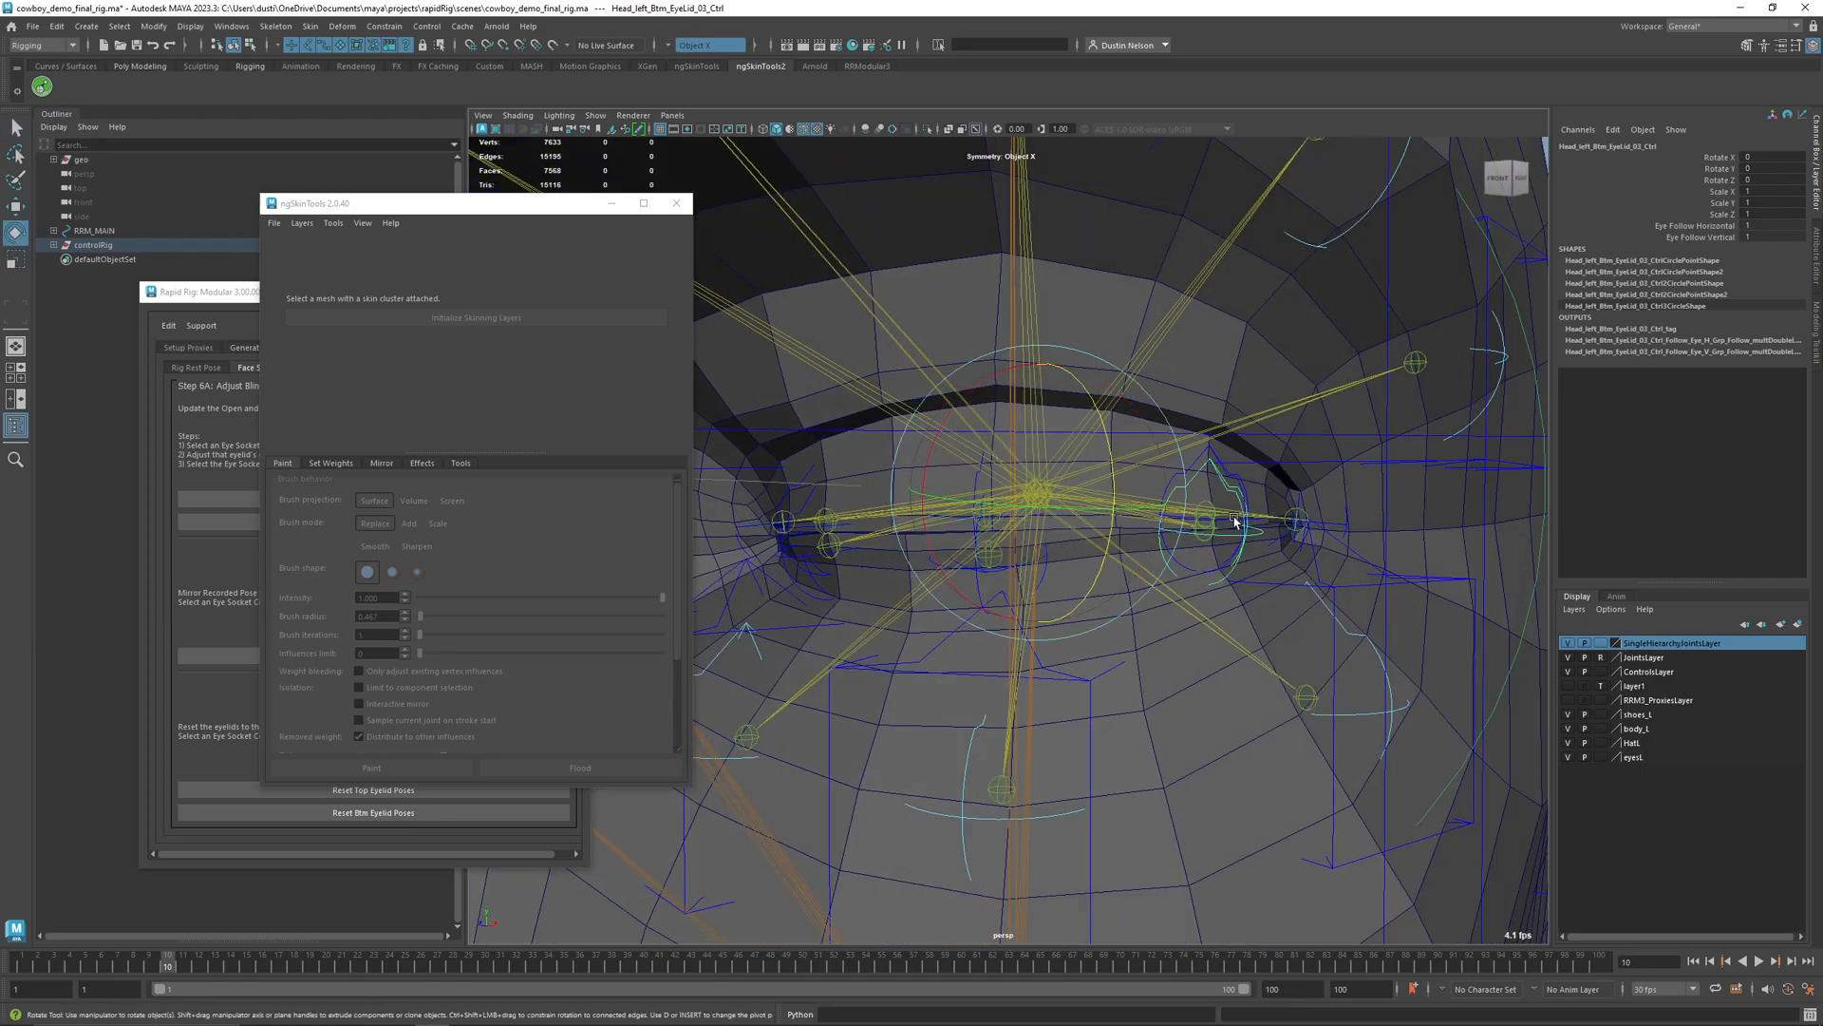
{"action": "left_click_drag", "start_coordinate": [1120, 480], "coordinate": [1138, 480]}
{"action": "left_click_drag", "start_coordinate": [979, 413], "coordinate": [931, 418]}
{"action": "mouse_move", "coordinate": [1054, 436]}
{"action": "left_mouse_down", "text": "alt"}
{"action": "mouse_move", "coordinate": [978, 420]}
{"action": "mouse_move", "coordinate": [1032, 459]}
{"action": "left_mouse_up", "text": "alt"}
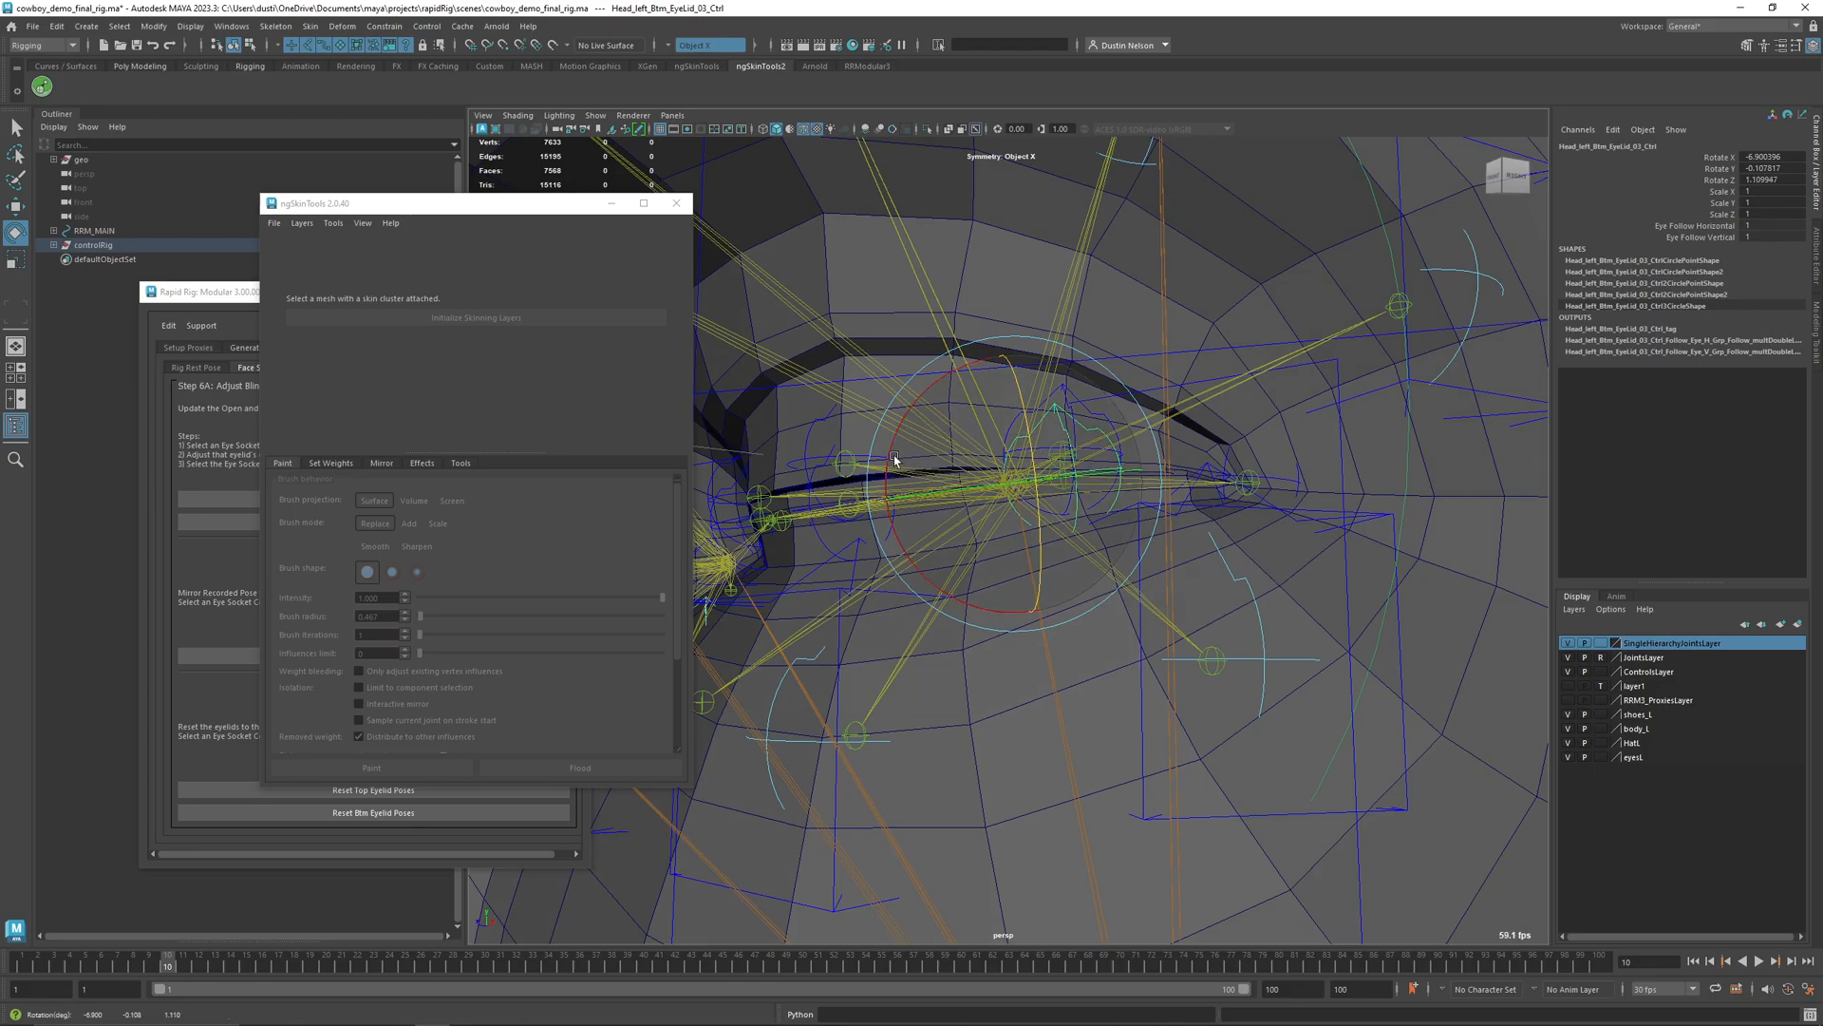
- Record the closed top and bottom eyelid poses for Head_left_EyeSocket_Ctrl at frame 10 with Rapid Rig Modular
{"action": "key", "text": "q"}
{"action": "left_click_drag", "start_coordinate": [898, 456], "coordinate": [510, 905], "text": "alt"}
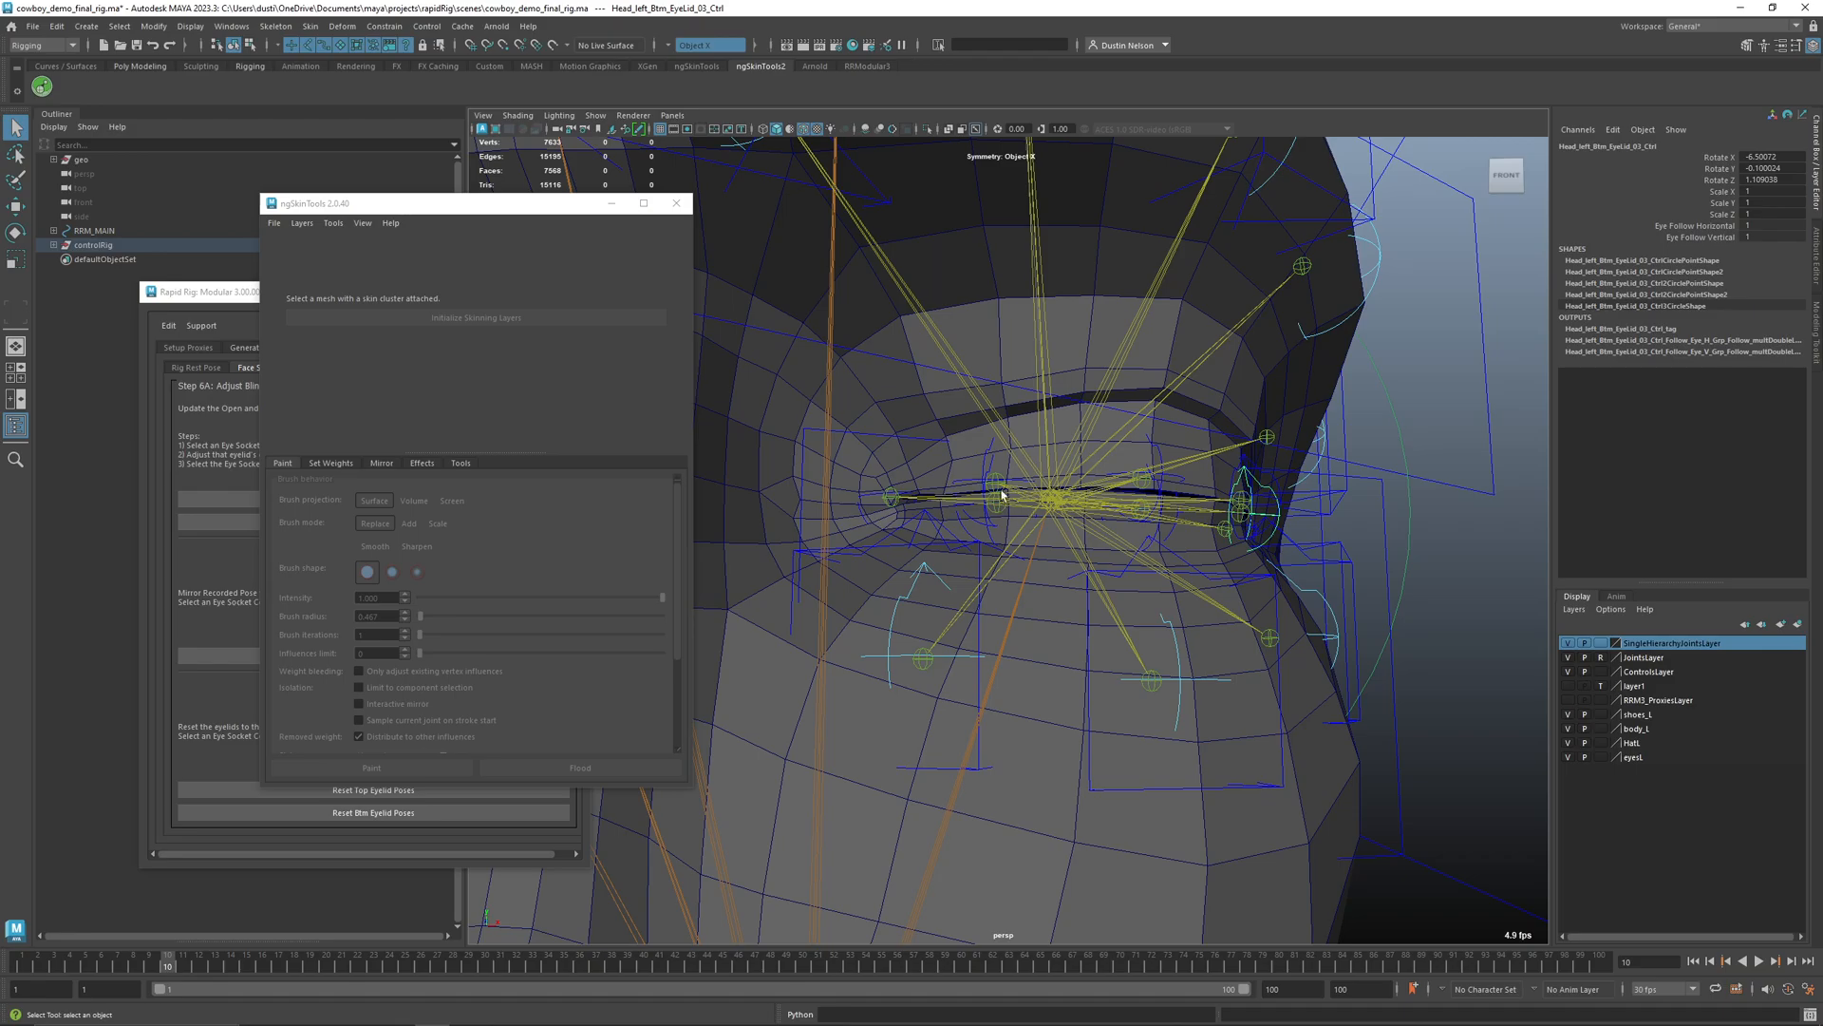
{"action": "right_click_drag", "start_coordinate": [1382, 530], "coordinate": [1259, 508], "text": "alt"}
{"action": "left_click_drag", "start_coordinate": [1258, 509], "coordinate": [1328, 528], "text": "alt"}
{"action": "left_click", "coordinate": [1357, 530]}
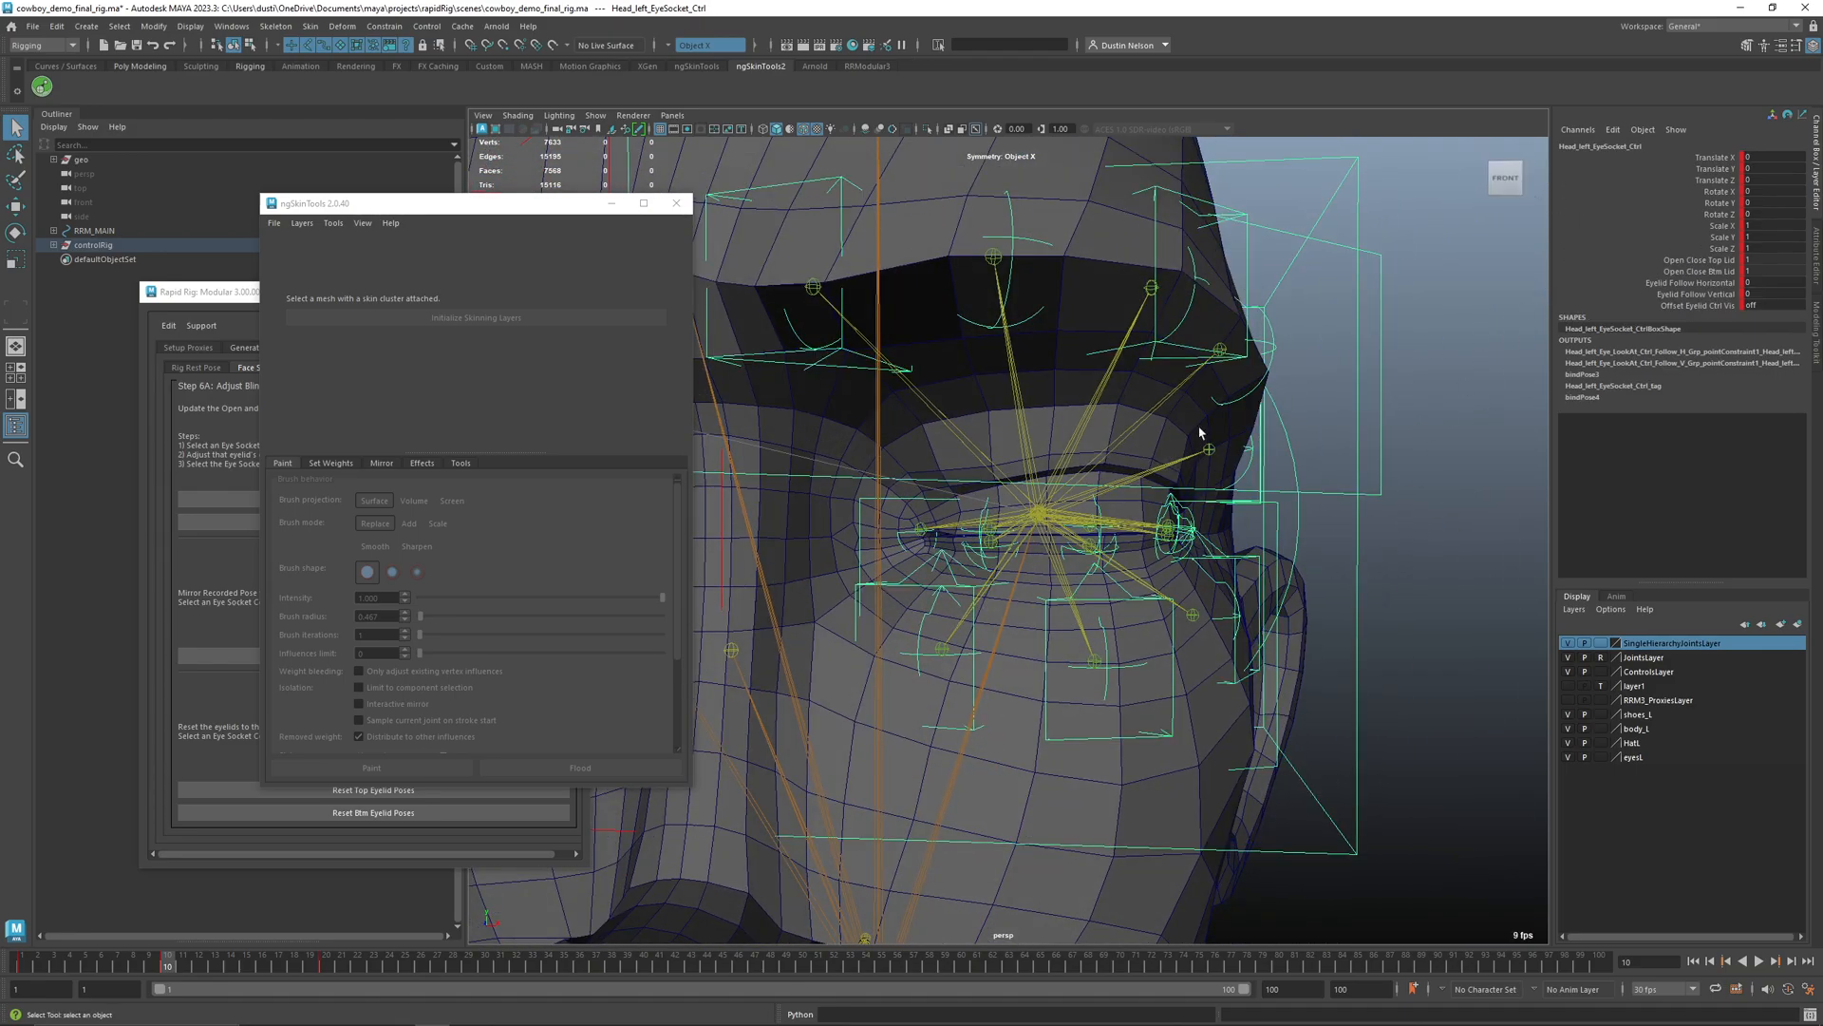
{"action": "left_click", "coordinate": [234, 291]}
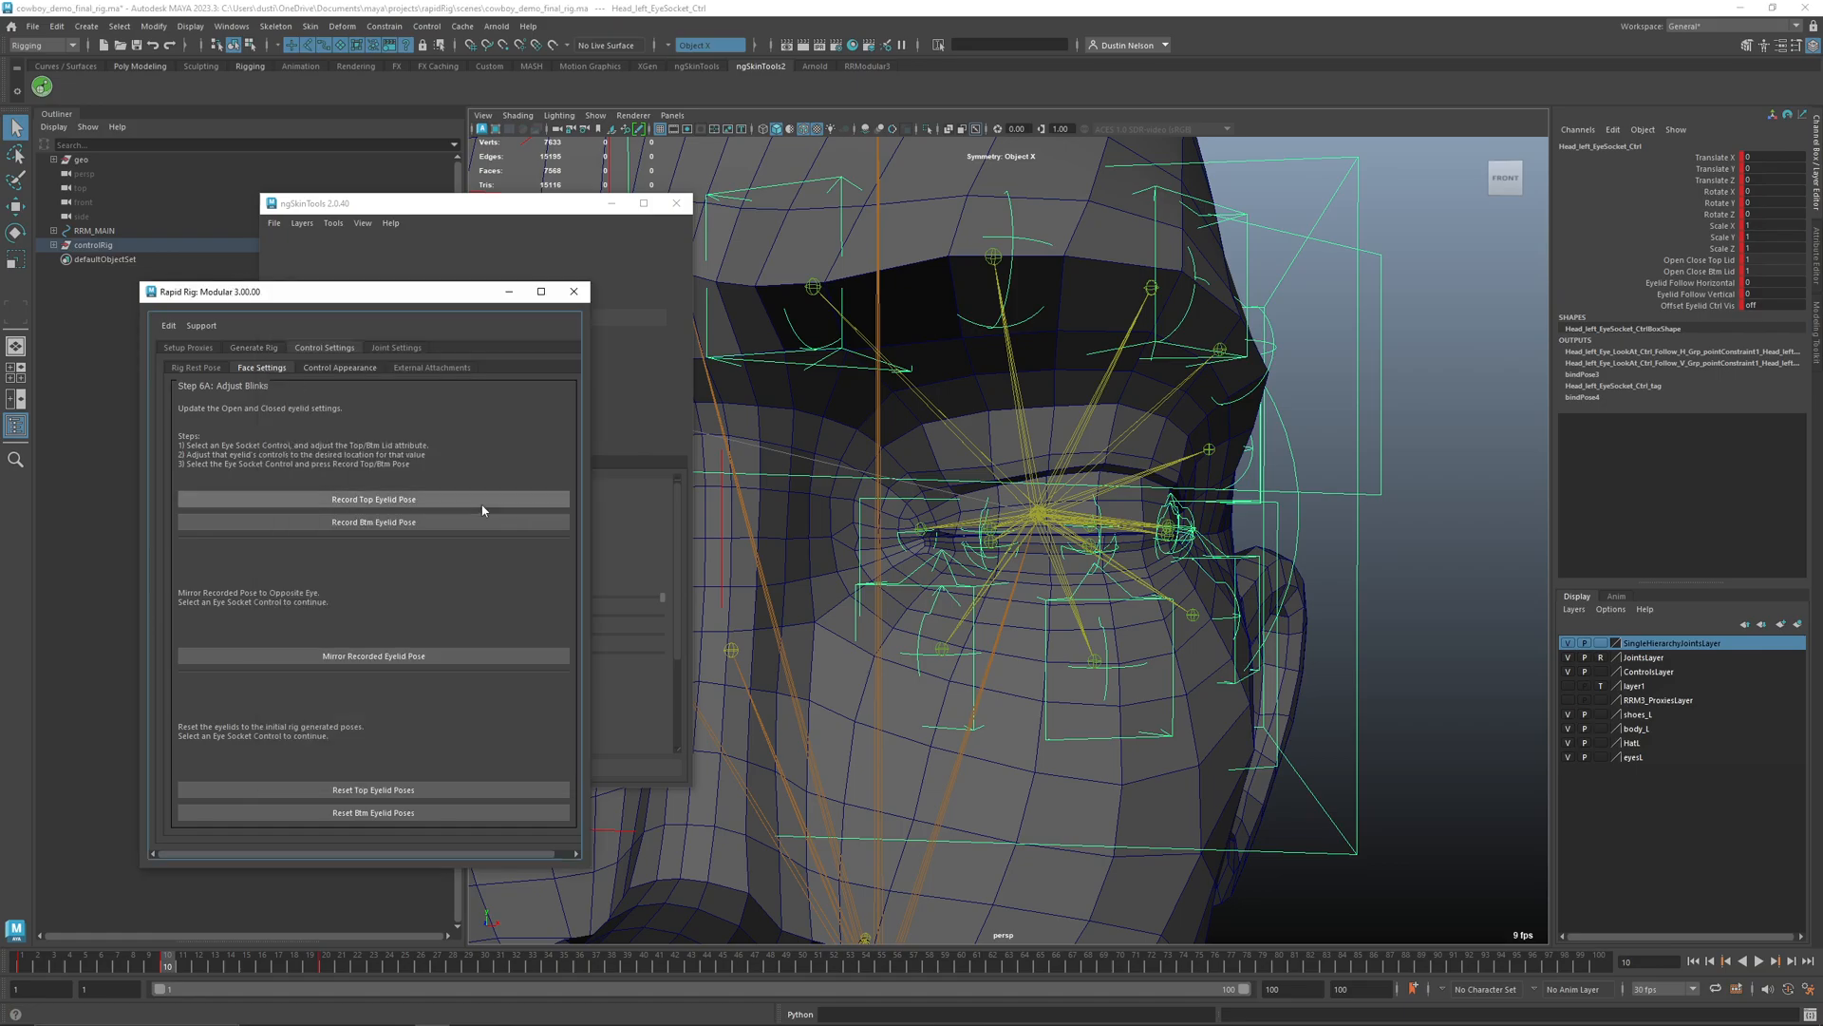
{"action": "left_click", "coordinate": [441, 499]}
{"action": "left_click", "coordinate": [447, 528]}
- Scrub the recorded blink between frames 1 and 10 and examine the closed lid line around Head_left_Top_EyeLid_02_Ctrl
{"action": "right_click_drag", "start_coordinate": [1022, 605], "coordinate": [1201, 617], "text": "alt"}
{"action": "left_click_drag", "start_coordinate": [168, 965], "coordinate": [19, 973]}
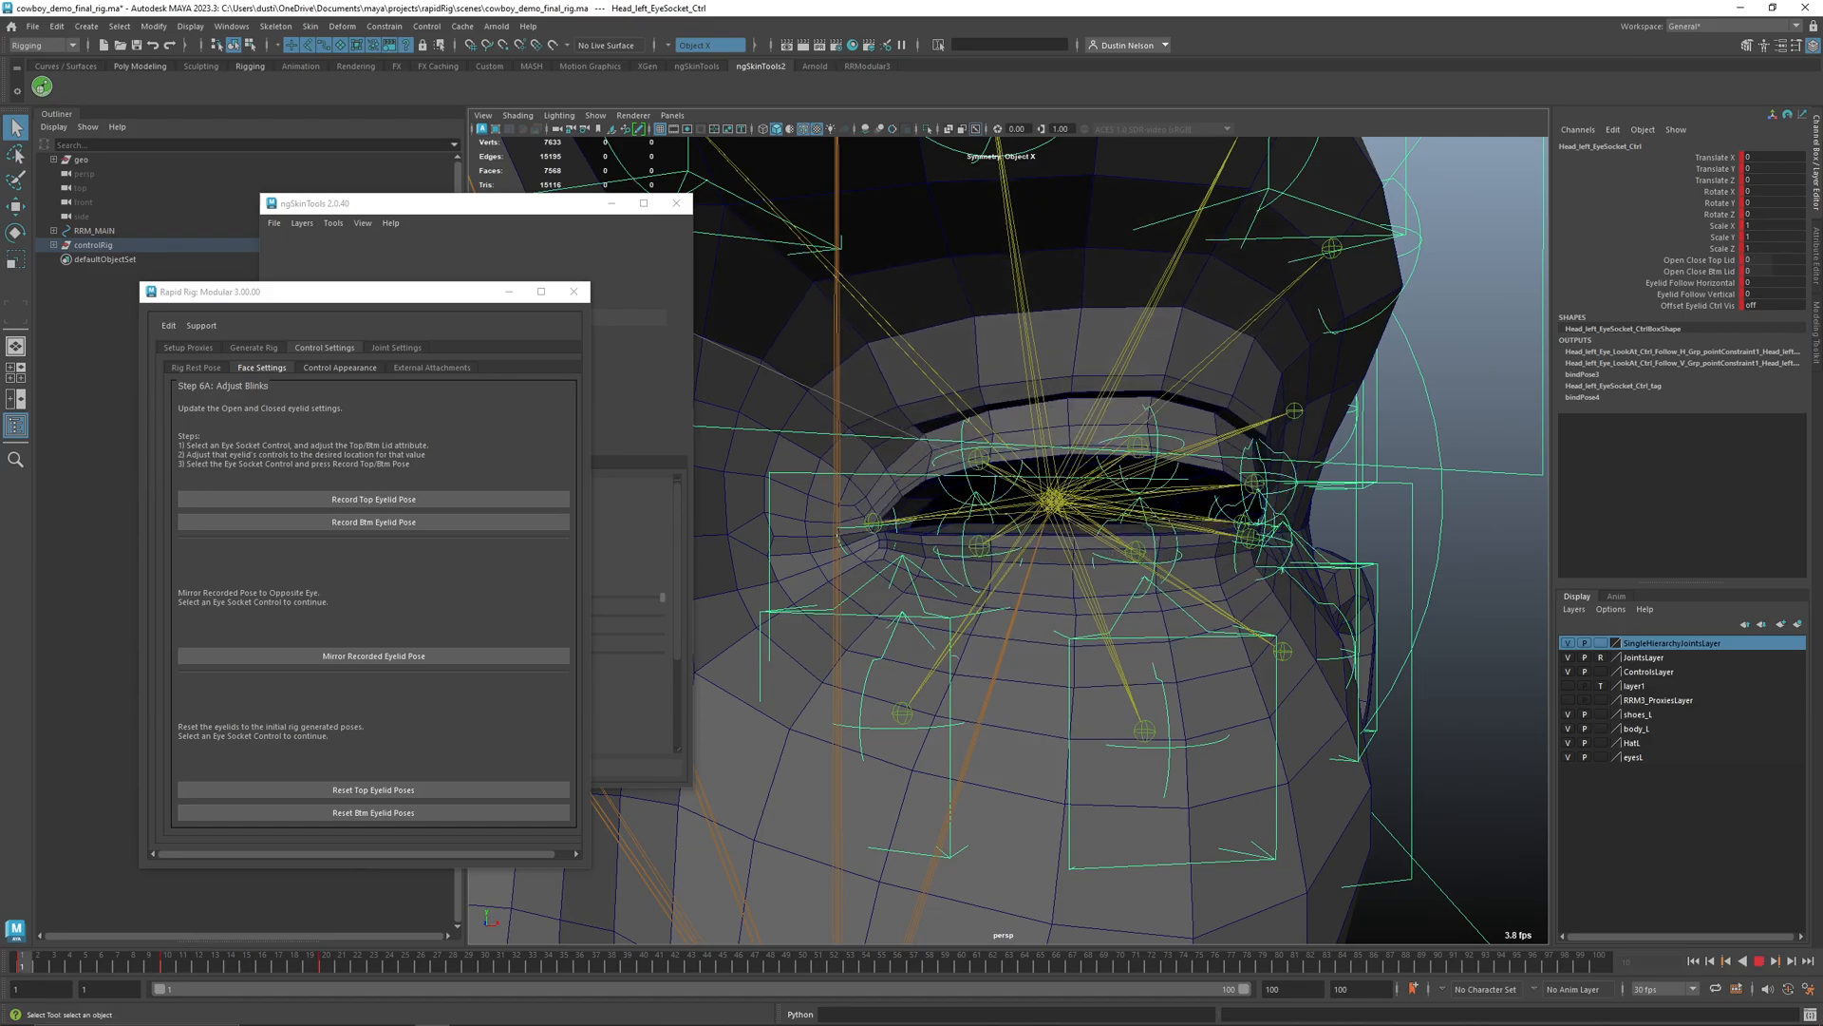
{"action": "left_click", "coordinate": [1166, 437]}
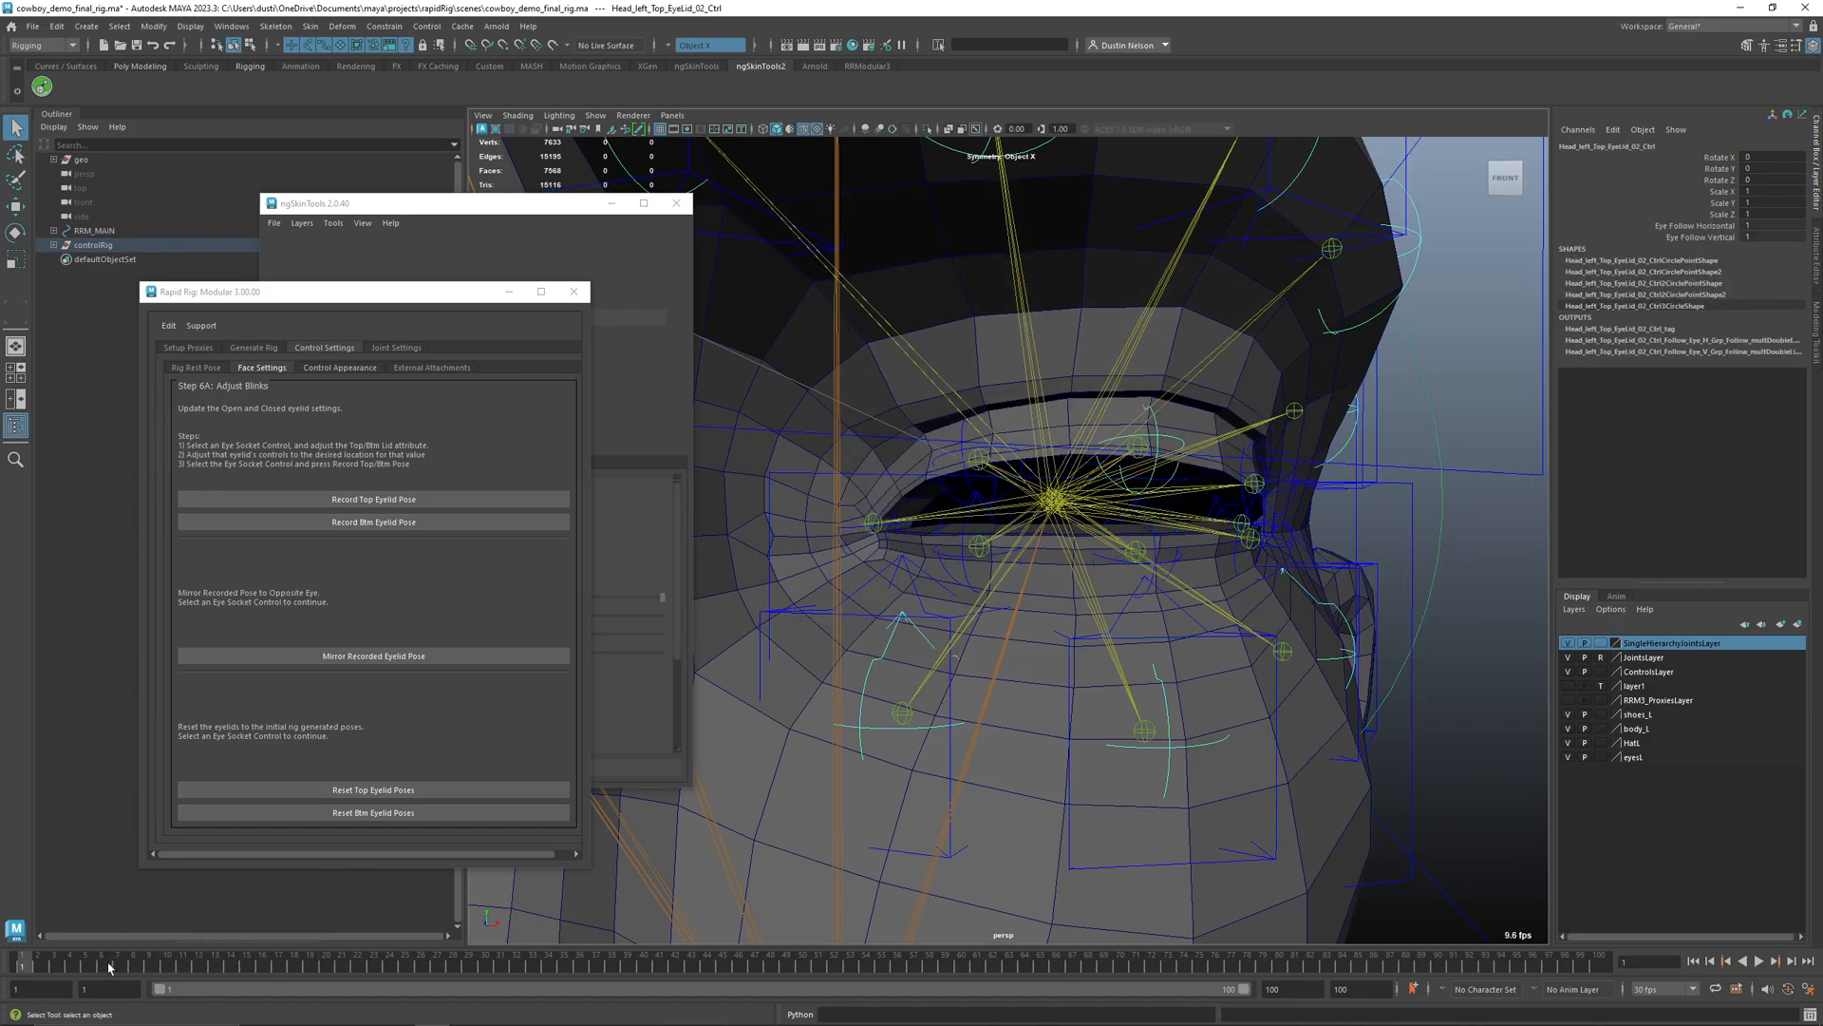
{"action": "key", "text": "alt+v"}
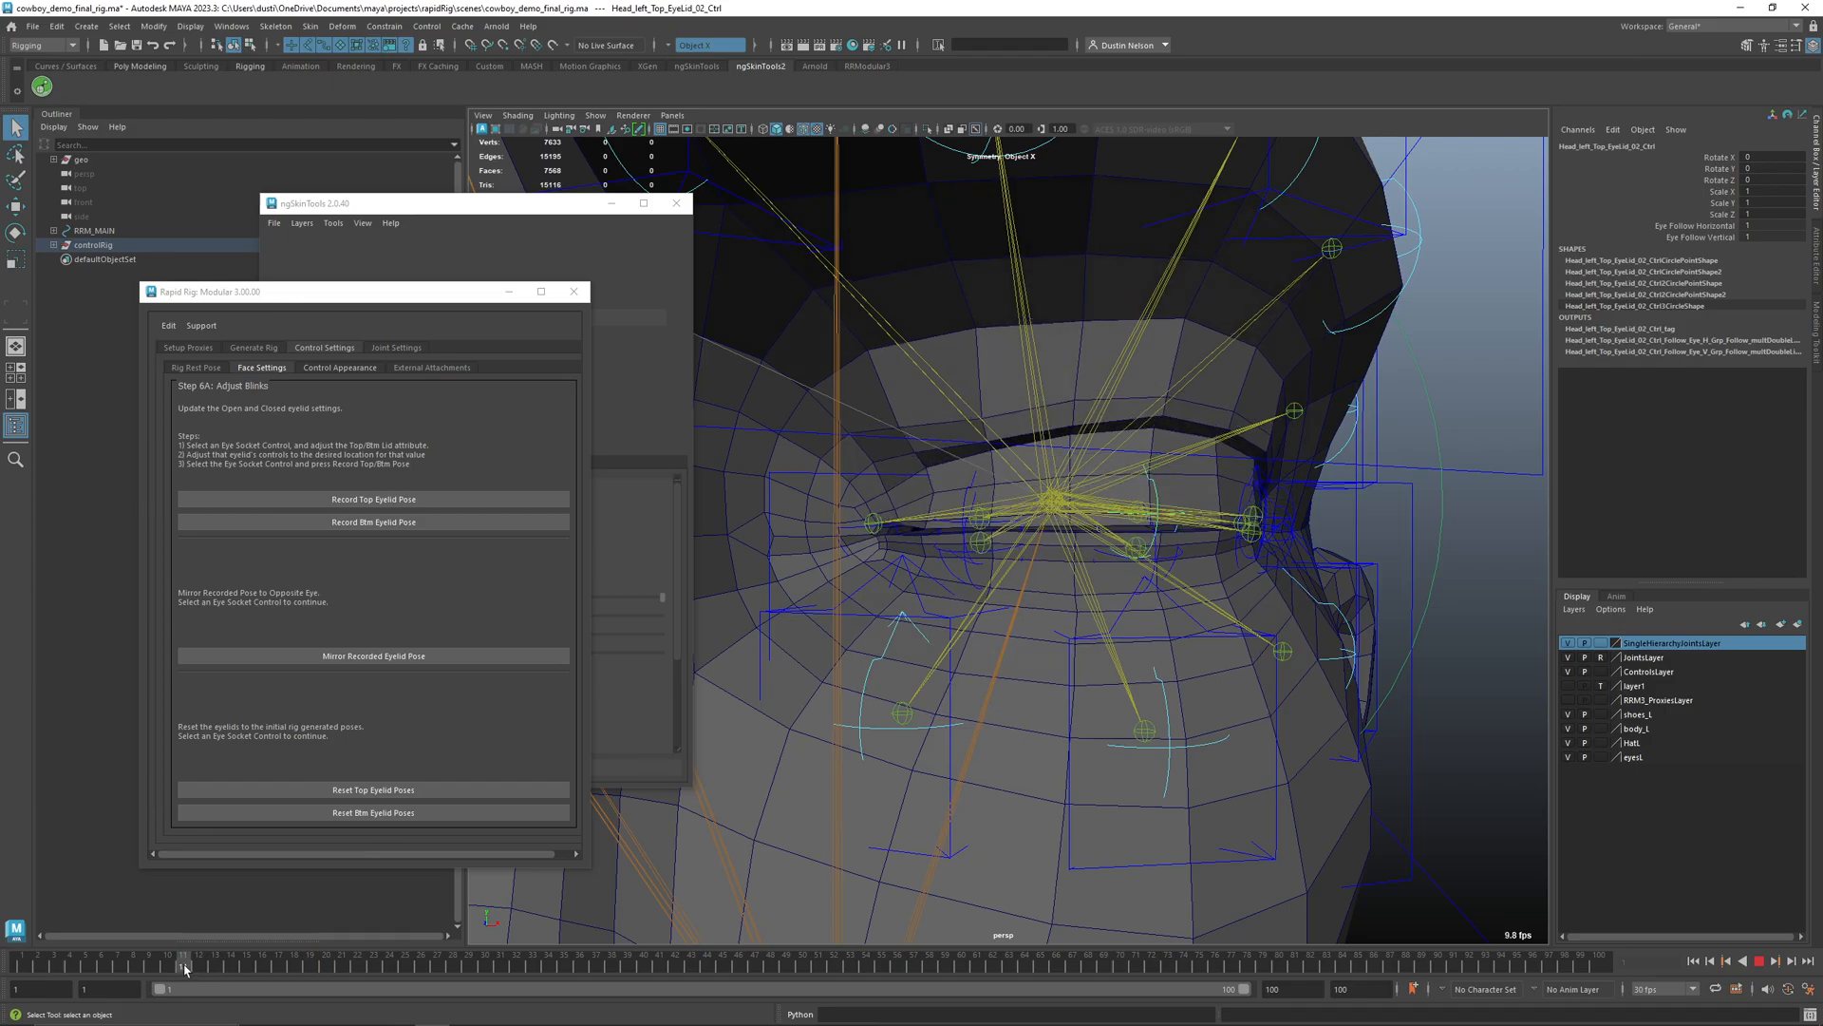
{"action": "left_click", "coordinate": [162, 971]}
{"action": "scroll", "coordinate": [1066, 602], "scroll_direction": "up", "scroll_amount": 3}
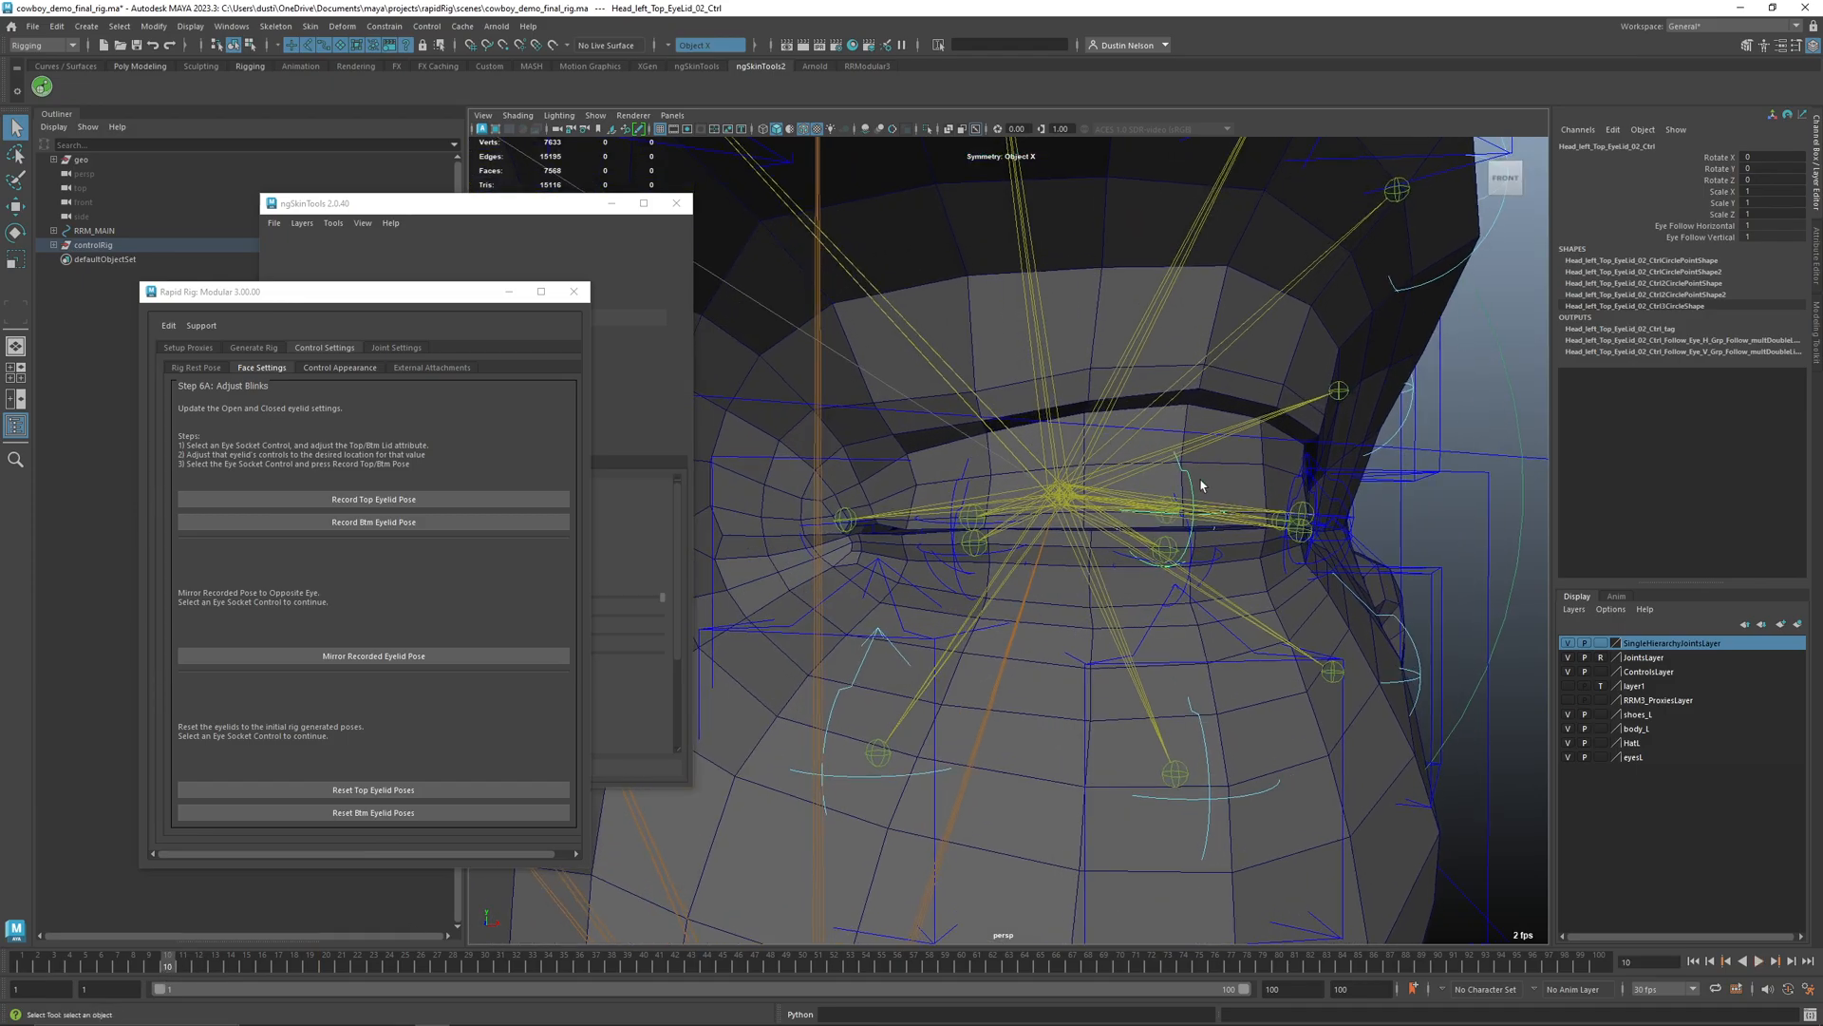
{"action": "left_click_drag", "start_coordinate": [1195, 504], "coordinate": [1082, 561], "text": "alt"}
{"action": "key", "text": "e"}
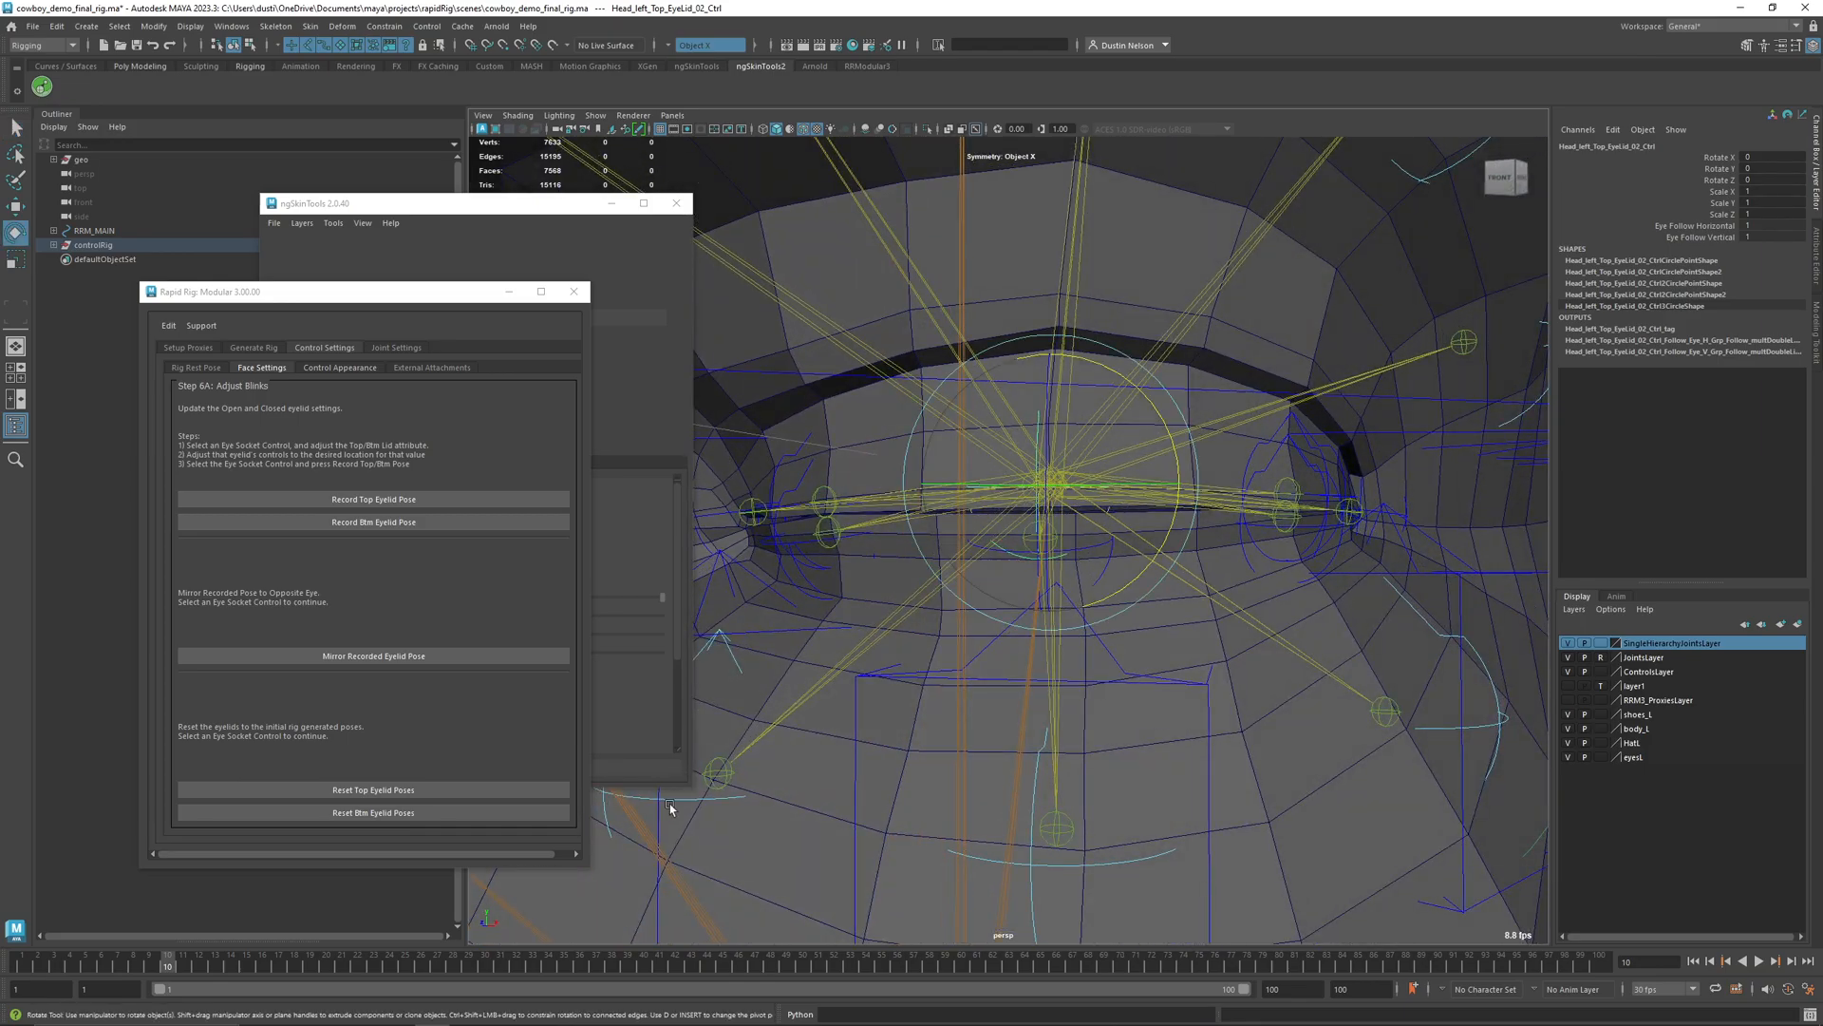
{"action": "mouse_move", "coordinate": [154, 963]}
{"action": "left_mouse_down"}
{"action": "mouse_move", "coordinate": [33, 963]}
{"action": "mouse_move", "coordinate": [175, 949]}
{"action": "left_mouse_up"}
{"action": "key", "text": "q"}
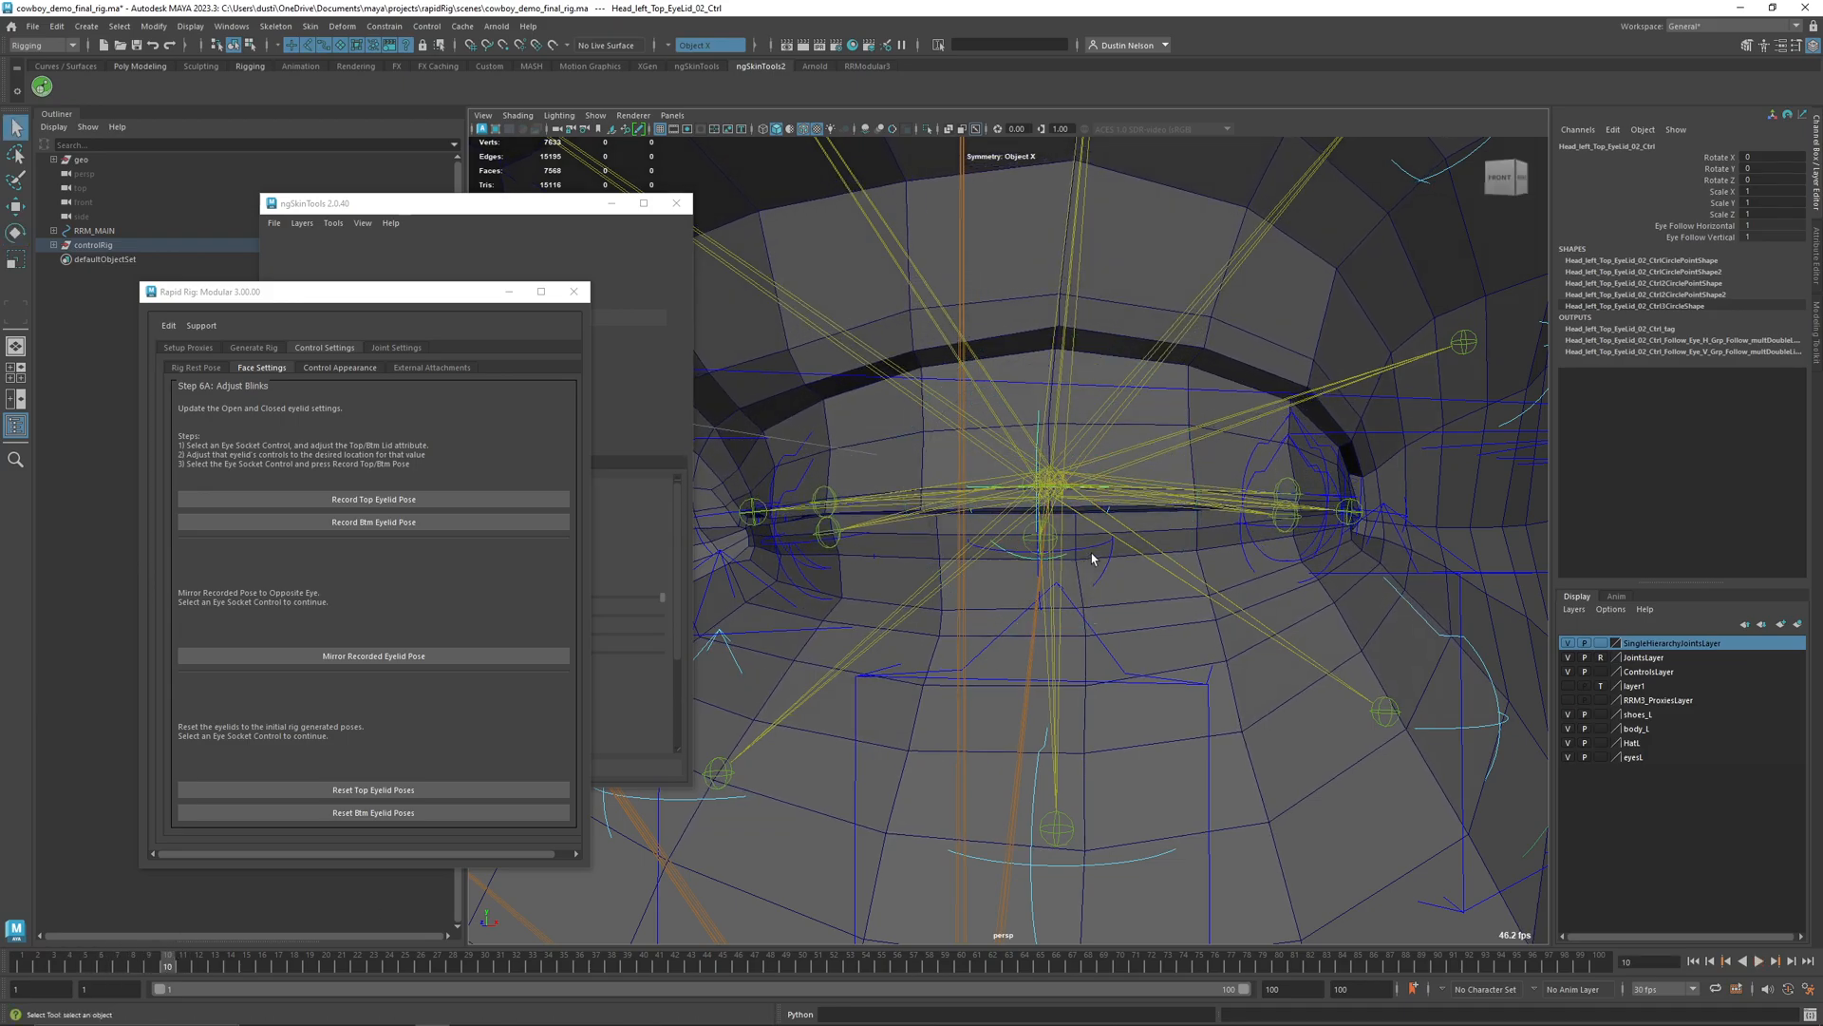
- Rotate Head_left_Btm_EyeLid_02_Ctrl to about -0.83 in Z to adjust the middle of the closed lower lid
{"action": "left_click", "coordinate": [1048, 544]}
{"action": "key", "text": "e"}
{"action": "left_click_drag", "start_coordinate": [1045, 526], "coordinate": [1009, 568]}
{"action": "key", "text": "q"}
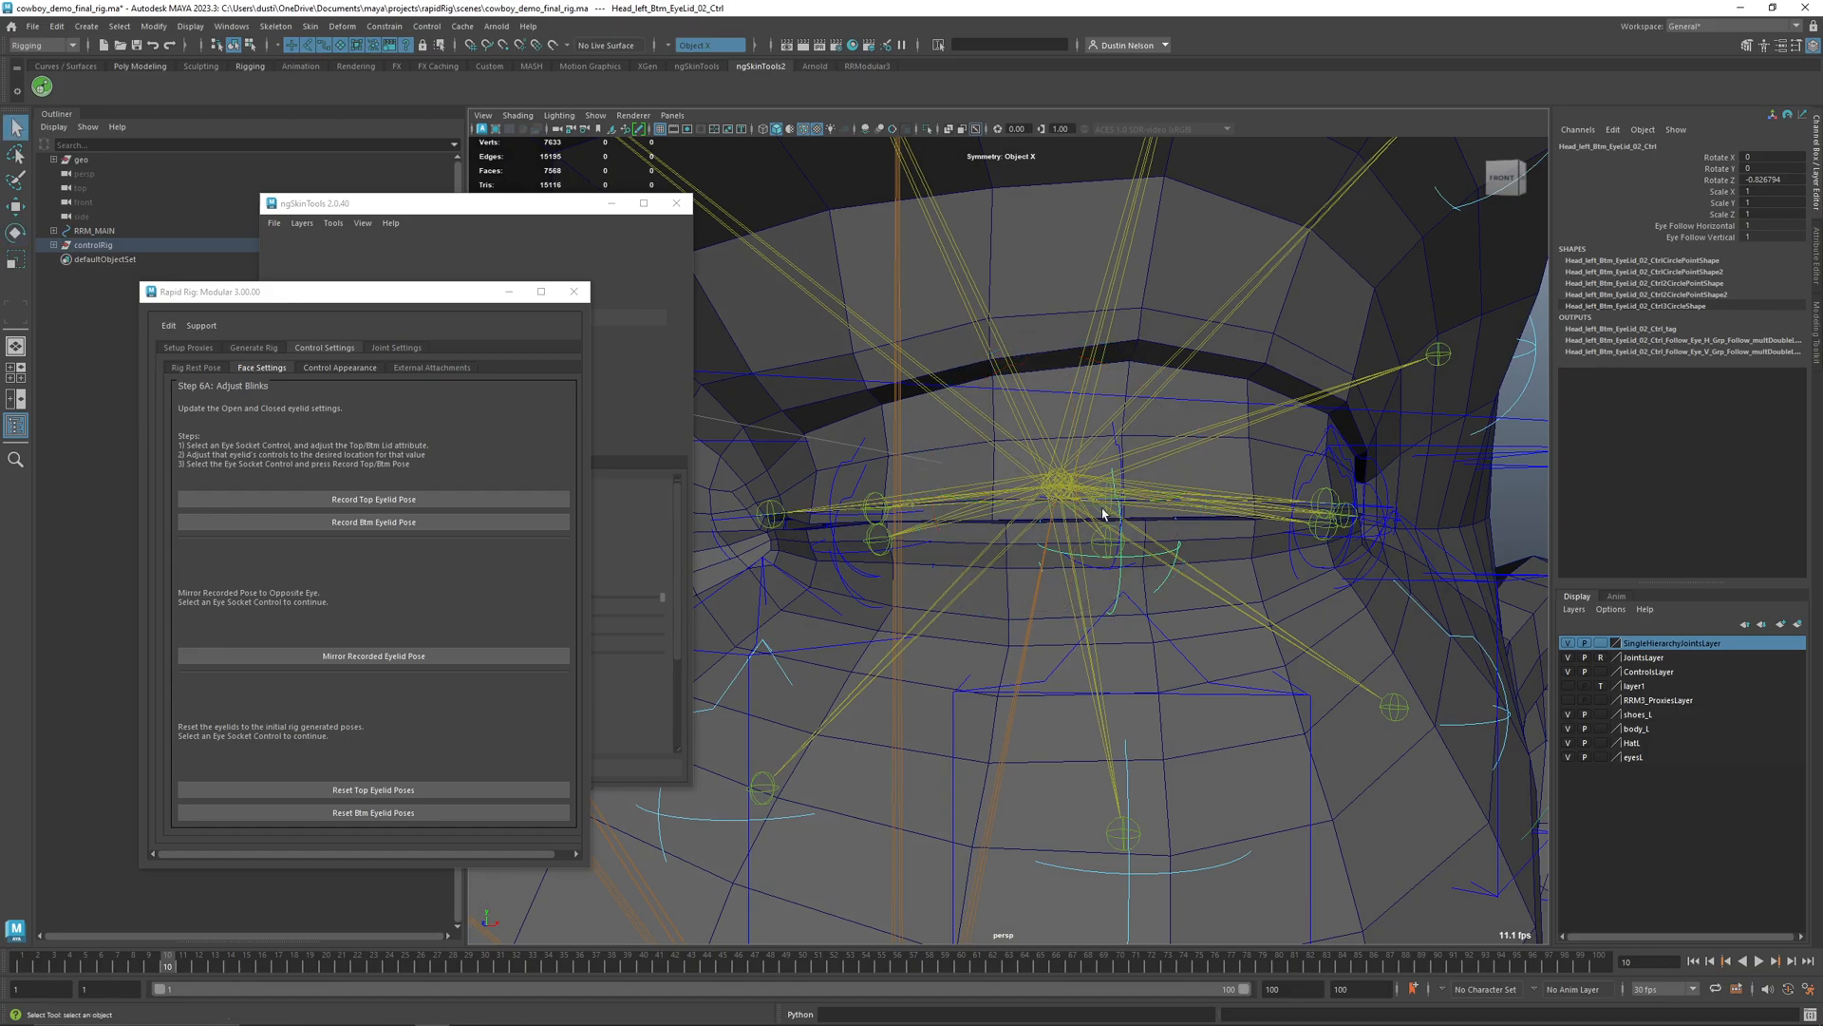
- Rotate the Head_left_Top_EyeLid_02 control to about -0.6 in X and 0.84 in Z to match the closed lid line
{"action": "left_click", "coordinate": [1079, 465]}
{"action": "key", "text": "e"}
{"action": "left_click_drag", "start_coordinate": [938, 454], "coordinate": [940, 457]}
{"action": "key", "text": "q"}
{"action": "left_click_drag", "start_coordinate": [1126, 459], "coordinate": [1158, 467], "text": "alt"}
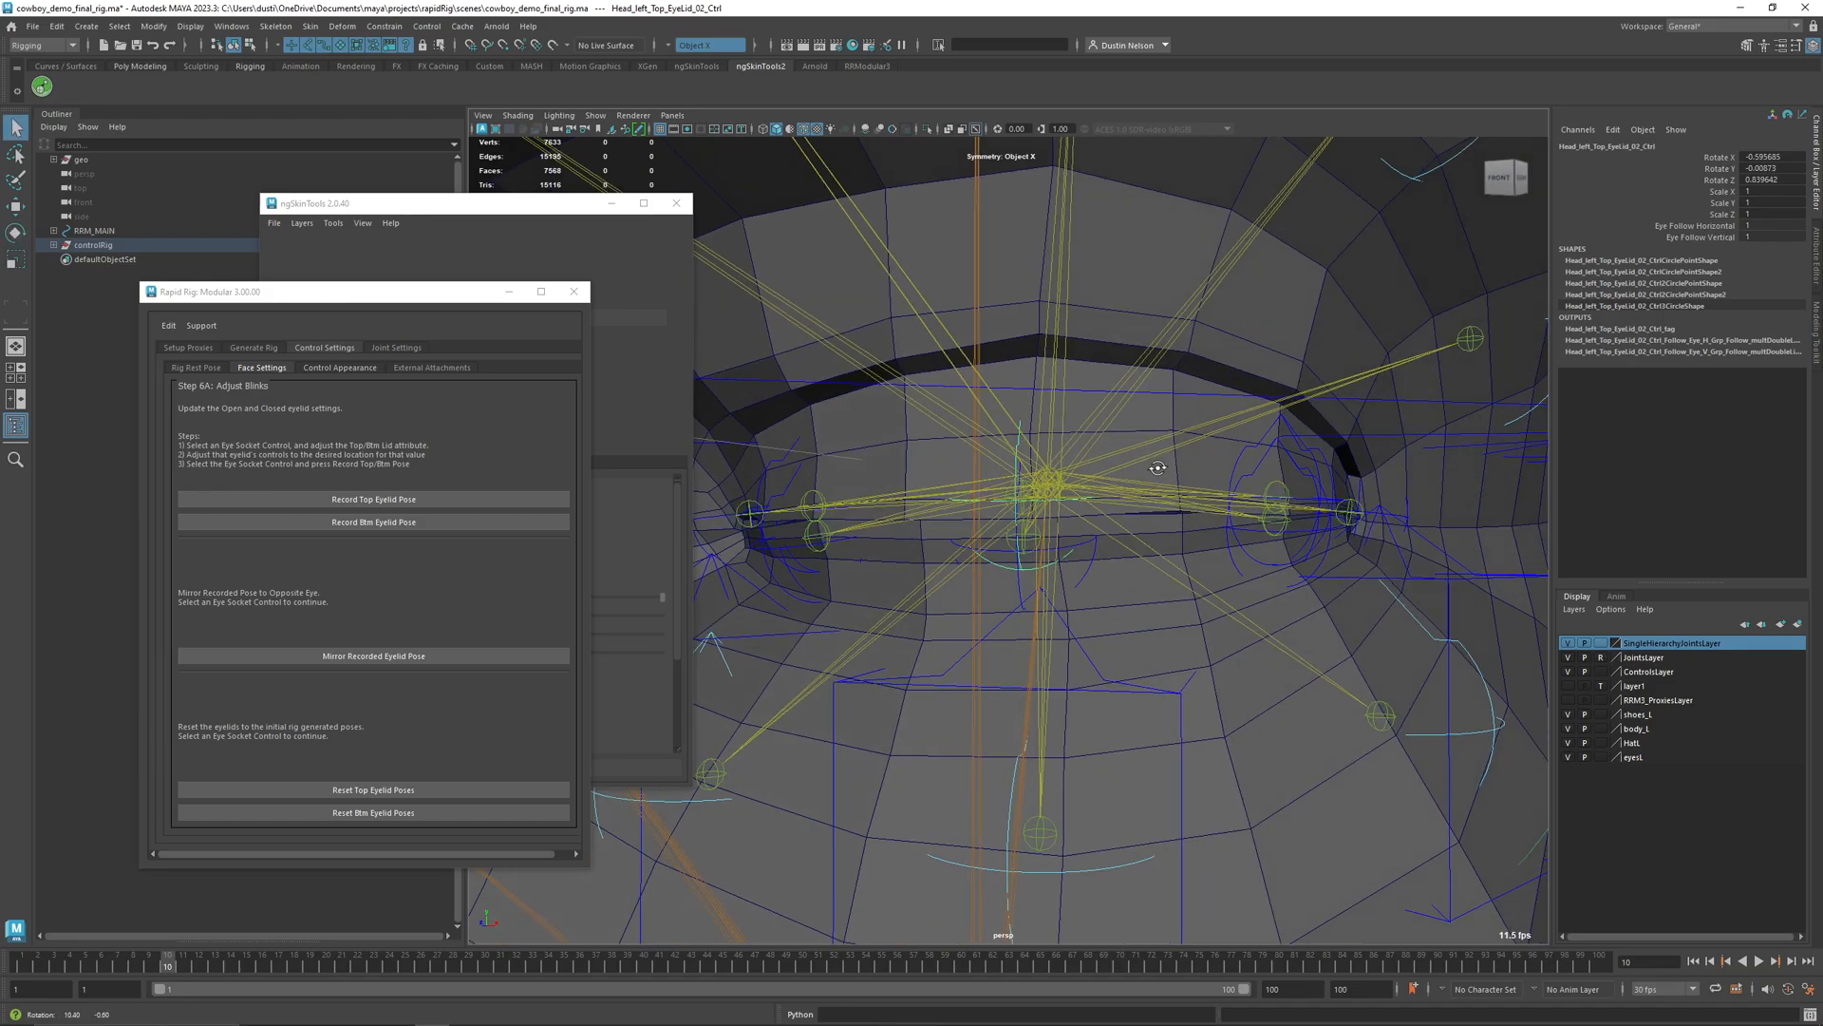
- Rotate the Head_left_Top_EyeLid_03 control to about -1.41 in X and 0.63 in Z
{"action": "left_click", "coordinate": [1235, 464]}
{"action": "key", "text": "e"}
{"action": "left_click_drag", "start_coordinate": [971, 410], "coordinate": [1025, 453]}
{"action": "key", "text": "q"}
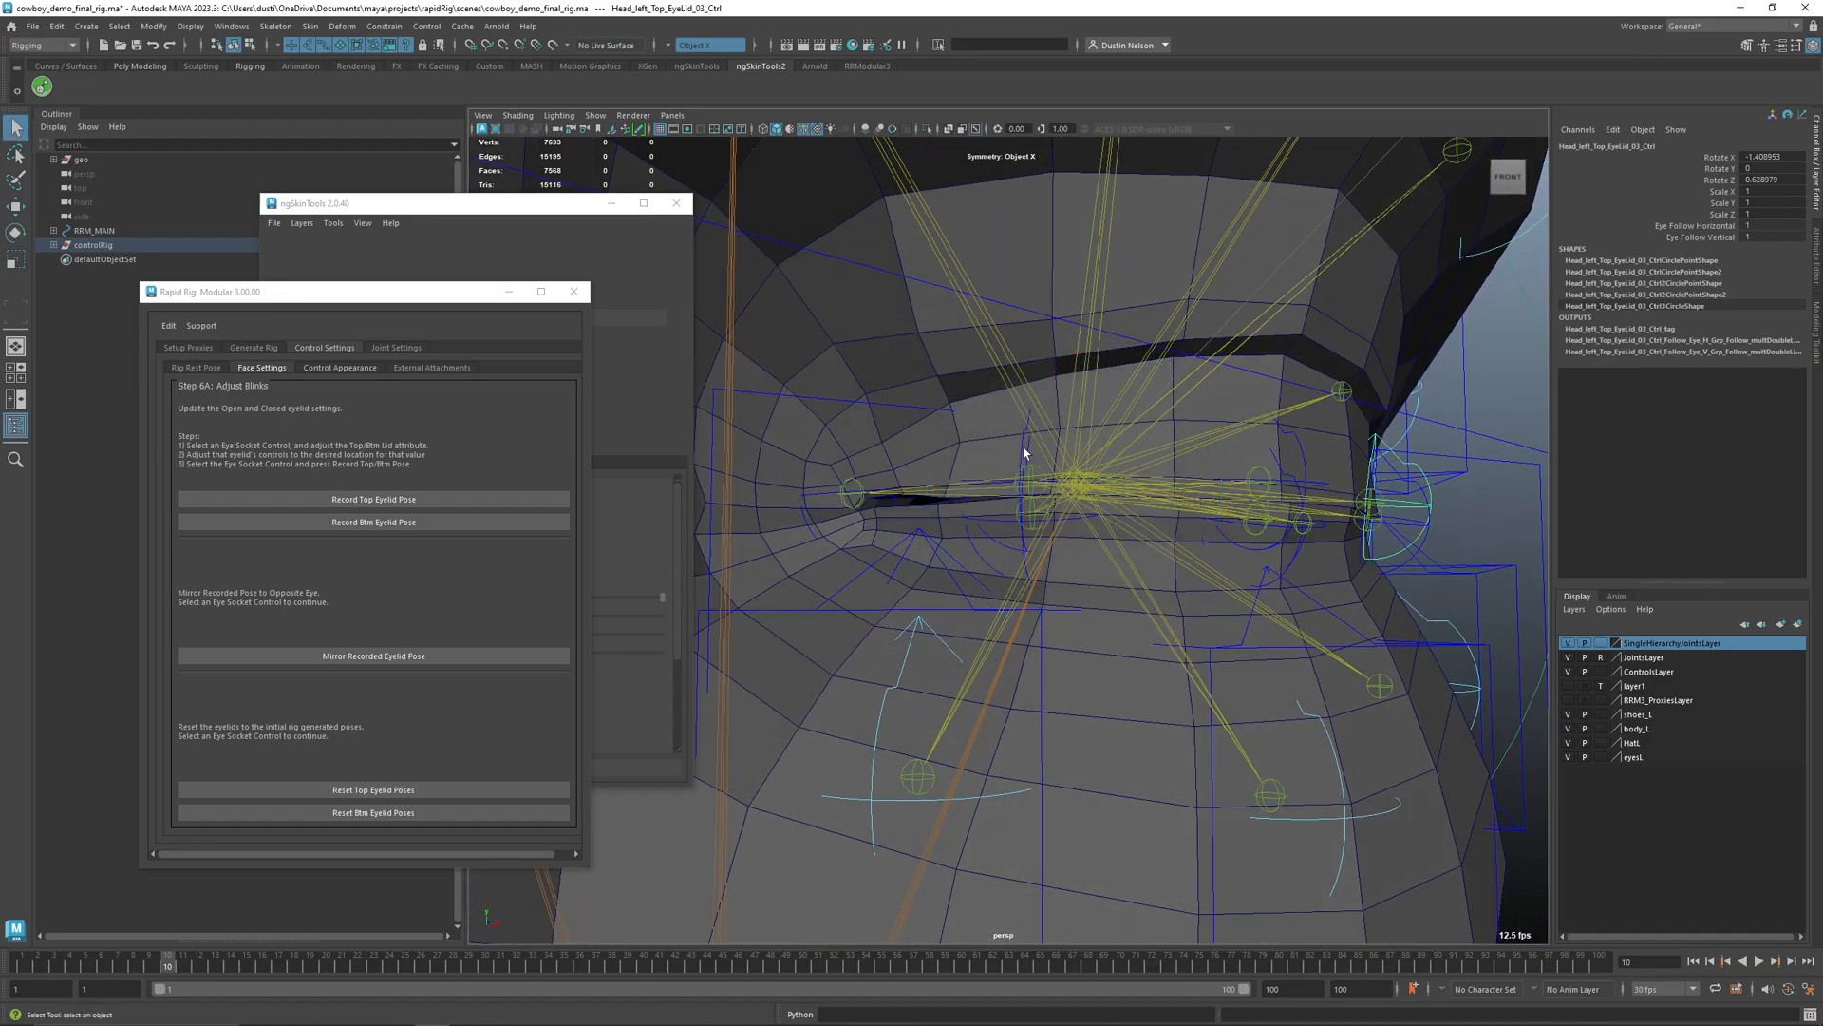
- Rotate the Head_left_Btm_EyeLid_01 control to about 0.77 in X, undoing the first overshoot
{"action": "left_click", "coordinate": [987, 513]}
{"action": "key", "text": "e"}
{"action": "left_click_drag", "start_coordinate": [1205, 472], "coordinate": [1198, 452]}
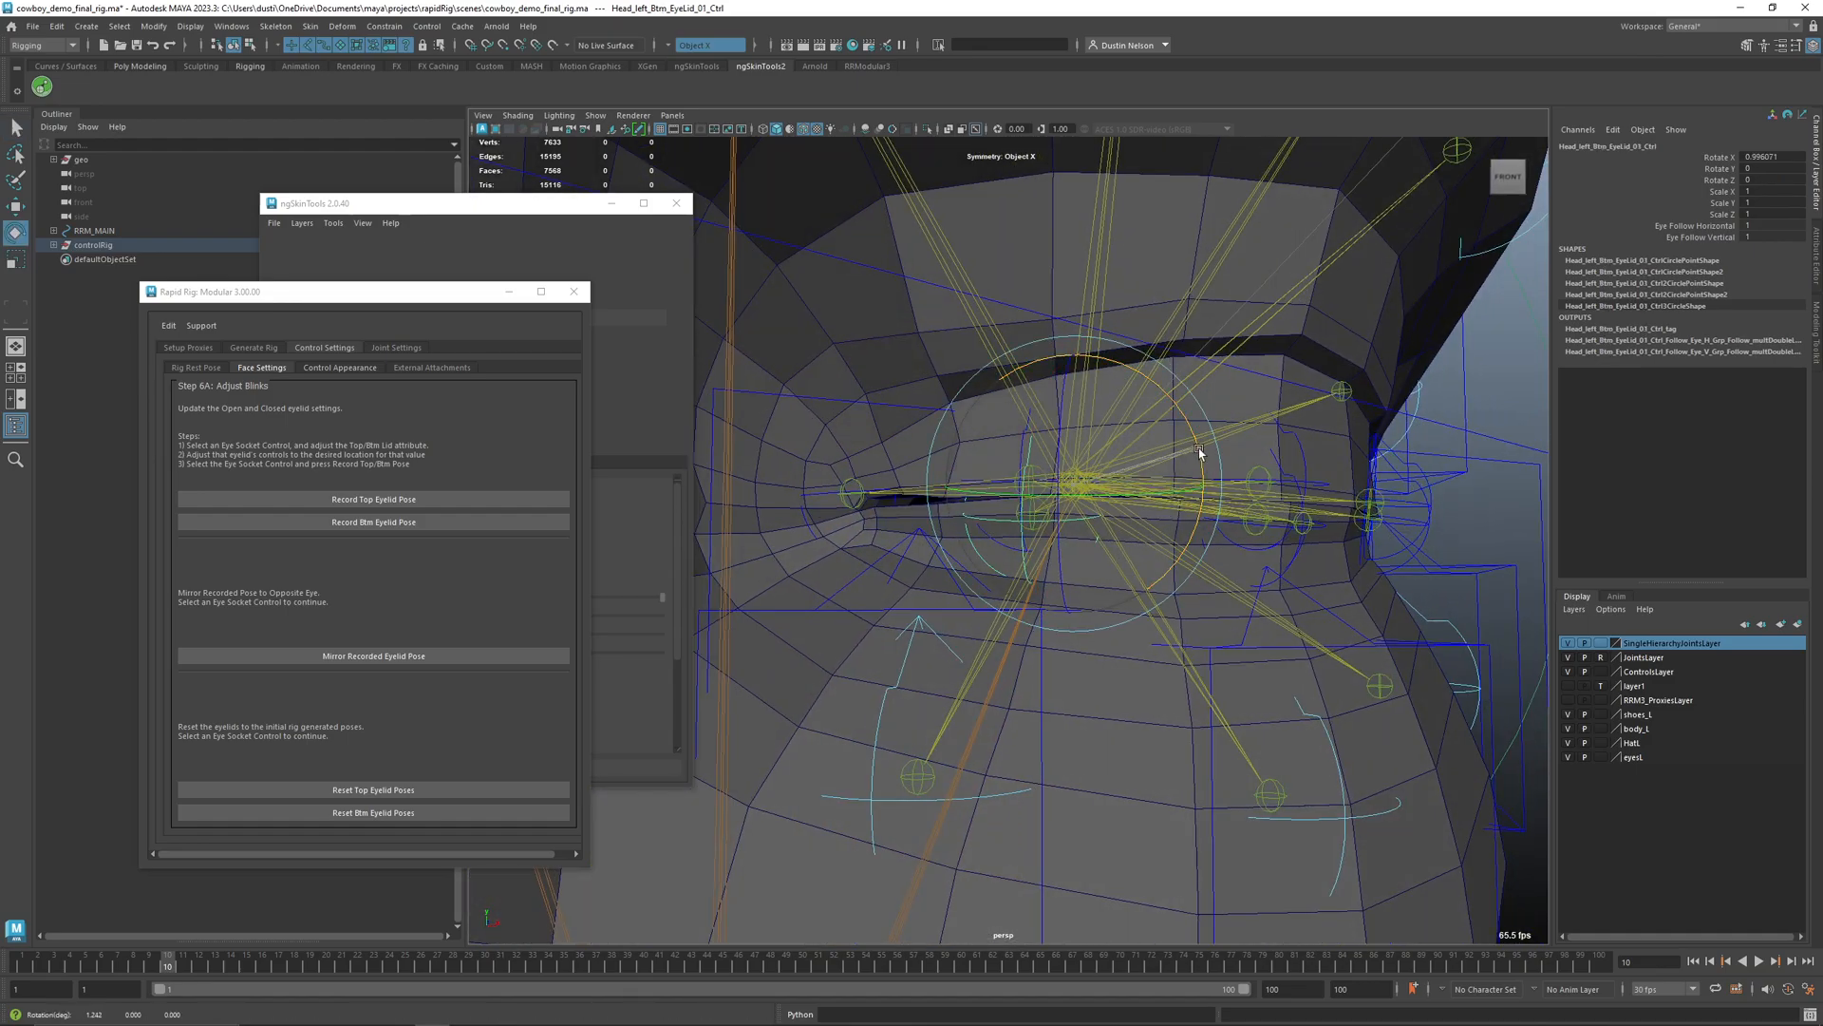
{"action": "key", "text": "ctrl+z"}
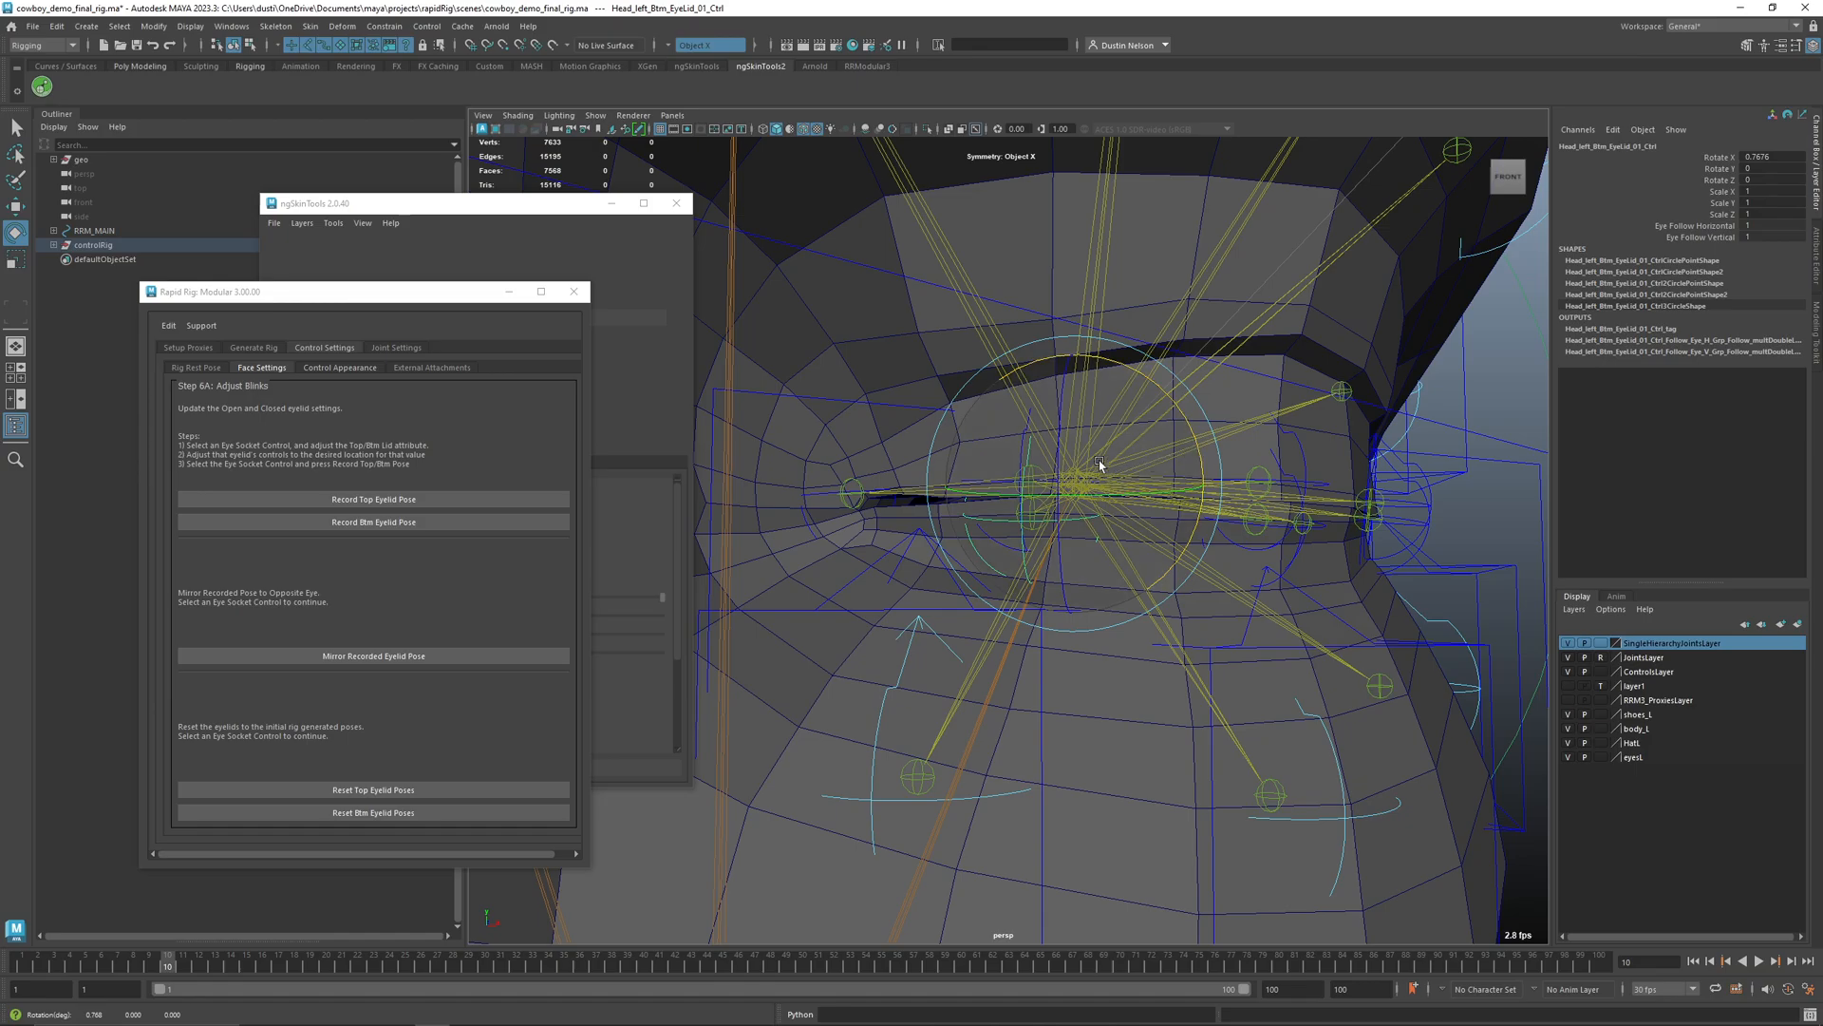
{"action": "left_click_drag", "start_coordinate": [1059, 454], "coordinate": [1024, 451]}
{"action": "key", "text": "q"}
- Rotate the Head_left_Top_EyeLid_01 control to about 0.29 in Z
{"action": "left_click", "coordinate": [1030, 456]}
{"action": "key", "text": "e"}
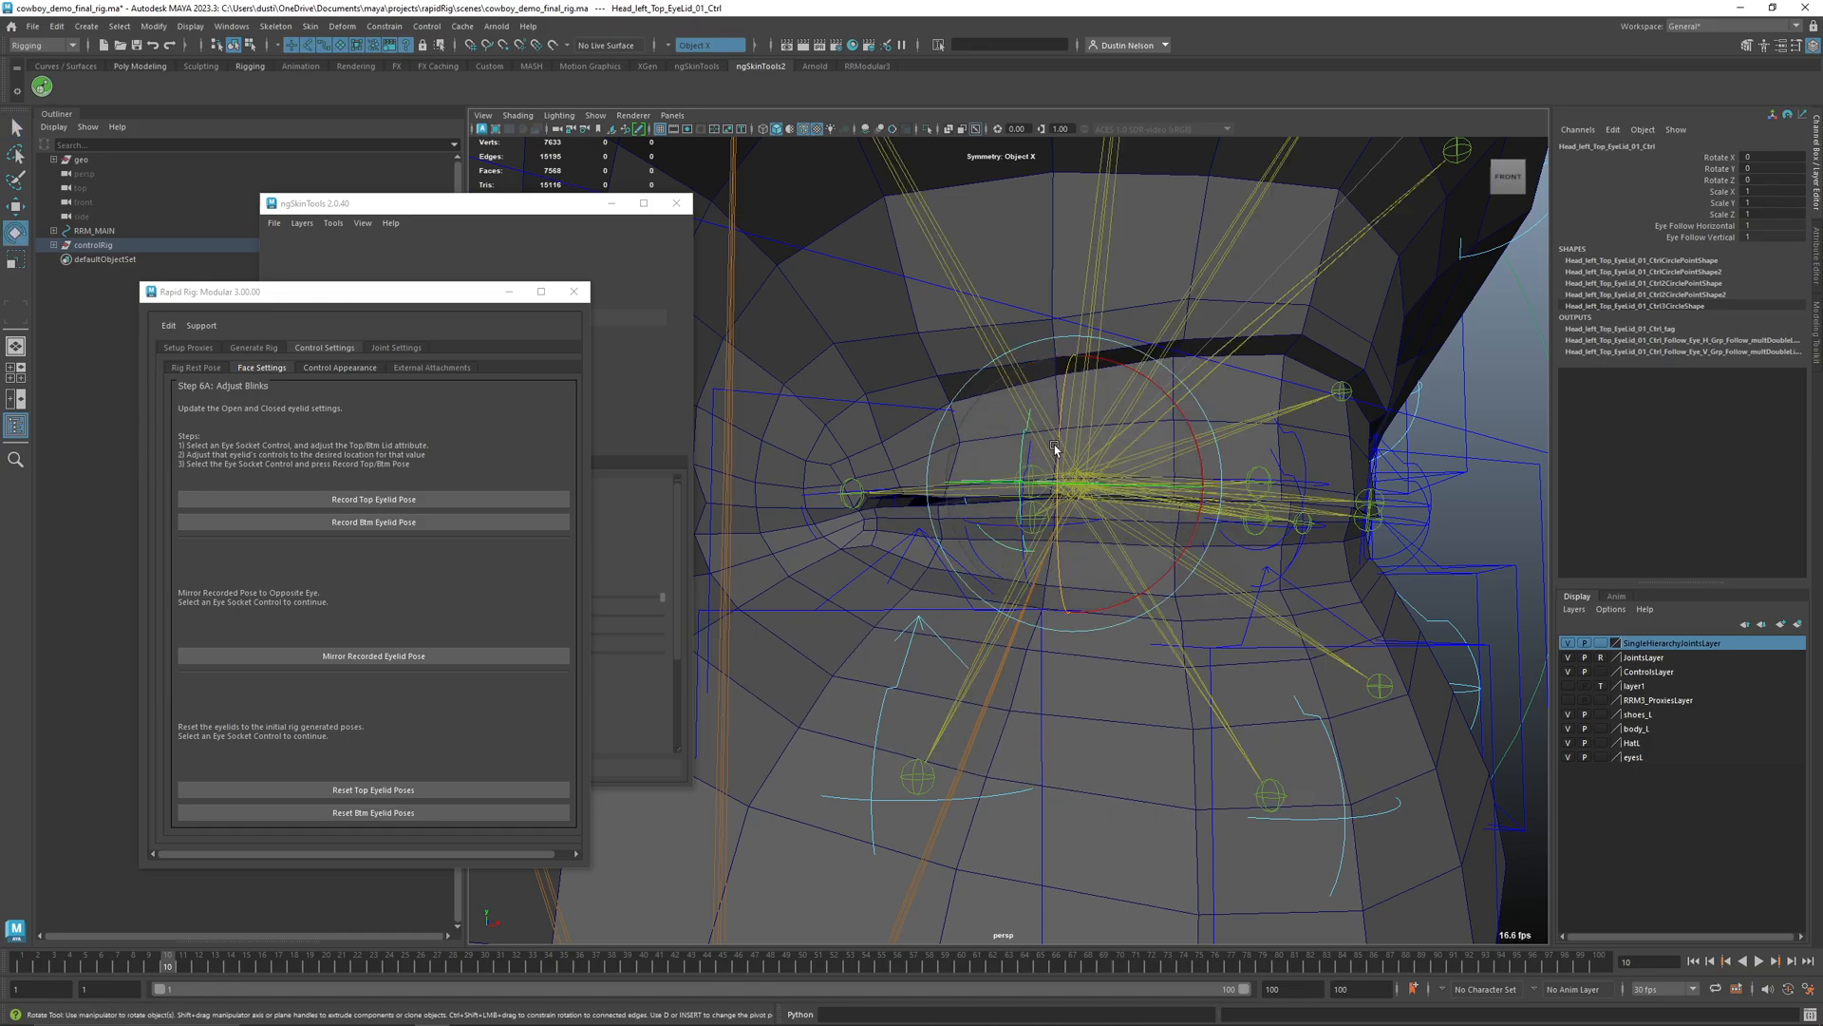
{"action": "left_click_drag", "start_coordinate": [1057, 522], "coordinate": [935, 538], "text": "alt"}
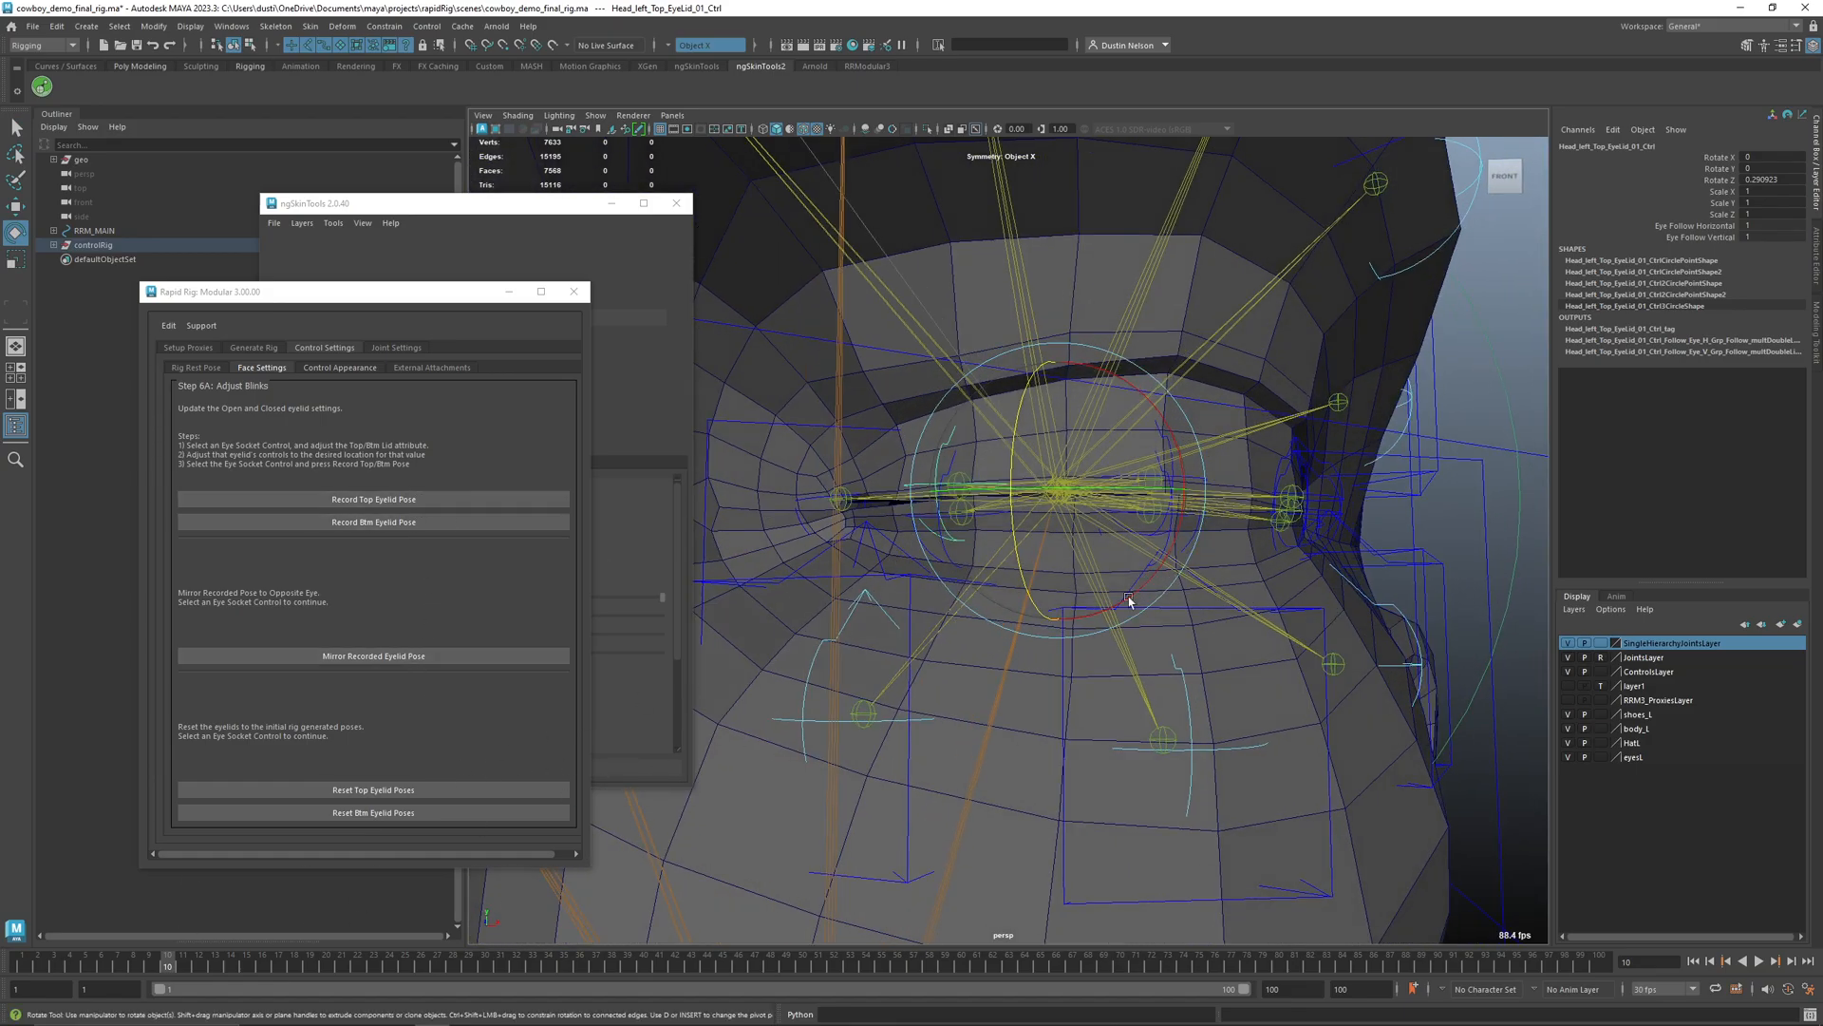
- Select the left eye socket control and record its closed top and bottom eyelid poses
{"action": "left_click_drag", "start_coordinate": [1453, 370], "coordinate": [1423, 556], "text": "alt"}
{"action": "scroll", "coordinate": [1127, 604], "scroll_direction": "up", "scroll_amount": 3}
{"action": "left_click", "coordinate": [459, 502]}
{"action": "left_click", "coordinate": [464, 522]}
{"action": "middle_click_drag", "start_coordinate": [885, 577], "coordinate": [968, 623], "text": "alt"}
{"action": "scroll", "coordinate": [969, 623], "scroll_direction": "up", "scroll_amount": 3}
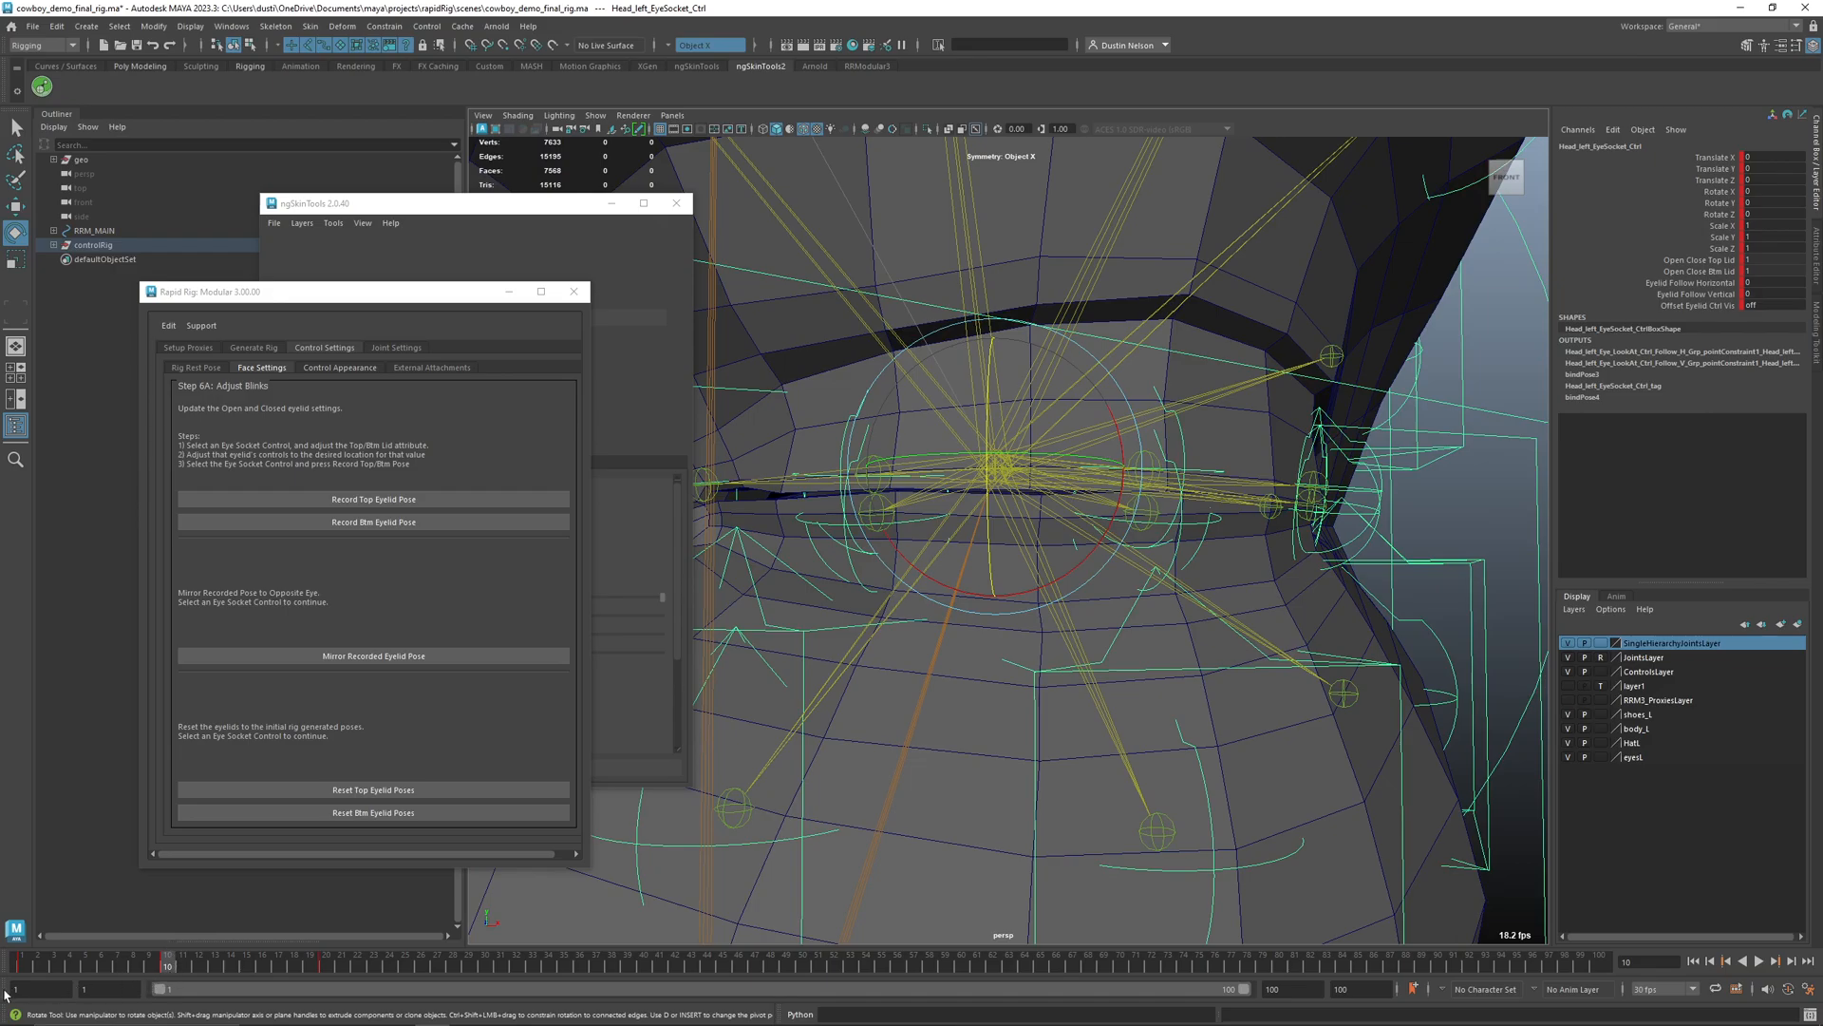
- Scrub and play back the blink animation to check the eyelids, and return to frame 10
{"action": "left_click_drag", "start_coordinate": [29, 962], "coordinate": [169, 961]}
{"action": "left_click_drag", "start_coordinate": [1206, 708], "coordinate": [1067, 735], "text": "alt"}
{"action": "key", "text": "alt+v"}
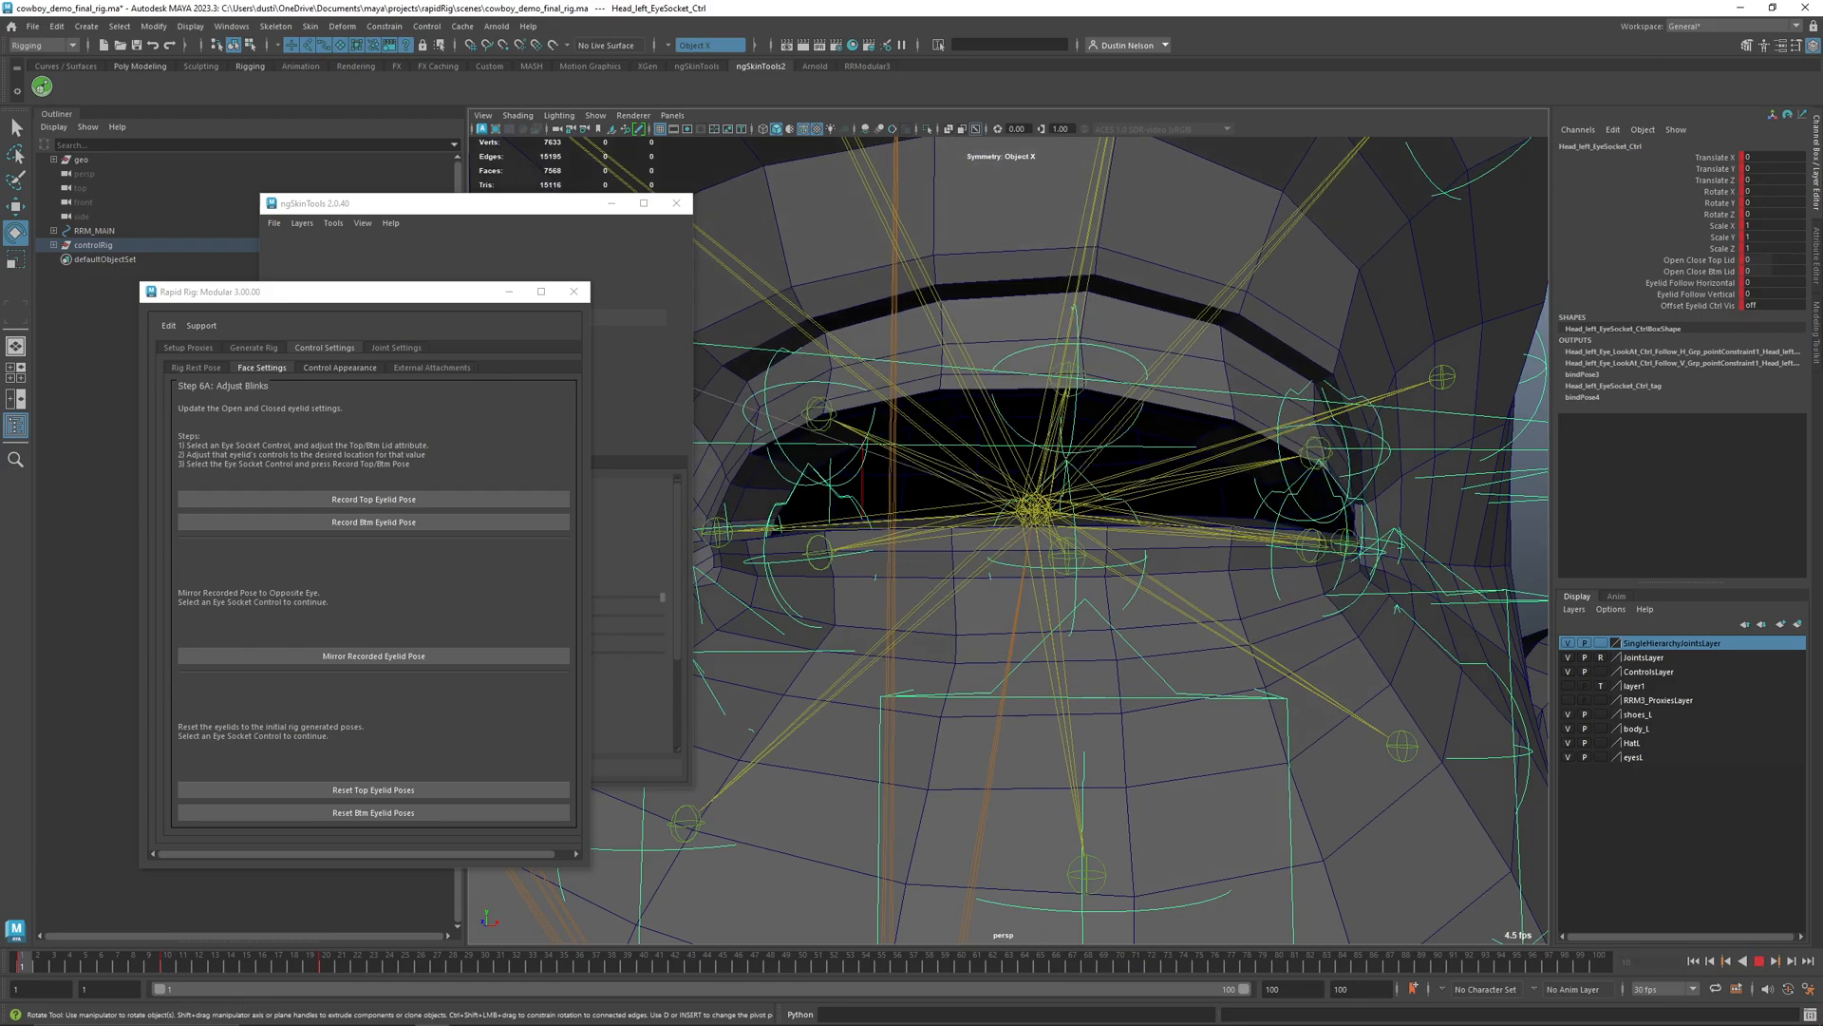
{"action": "left_click", "coordinate": [171, 966]}
- Fine-tune the rotation of the Head_left_Btm_EyeLid_01 control to about 0.74 in X at the inner lid
{"action": "left_click_drag", "start_coordinate": [810, 765], "coordinate": [881, 598], "text": "alt"}
{"action": "left_click", "coordinate": [853, 590]}
{"action": "left_click_drag", "start_coordinate": [1020, 514], "coordinate": [1016, 508]}
{"action": "left_click_drag", "start_coordinate": [1130, 462], "coordinate": [1156, 444]}
{"action": "left_click_drag", "start_coordinate": [1020, 474], "coordinate": [1024, 483]}
{"action": "left_click_drag", "start_coordinate": [776, 600], "coordinate": [1314, 565], "text": "alt"}
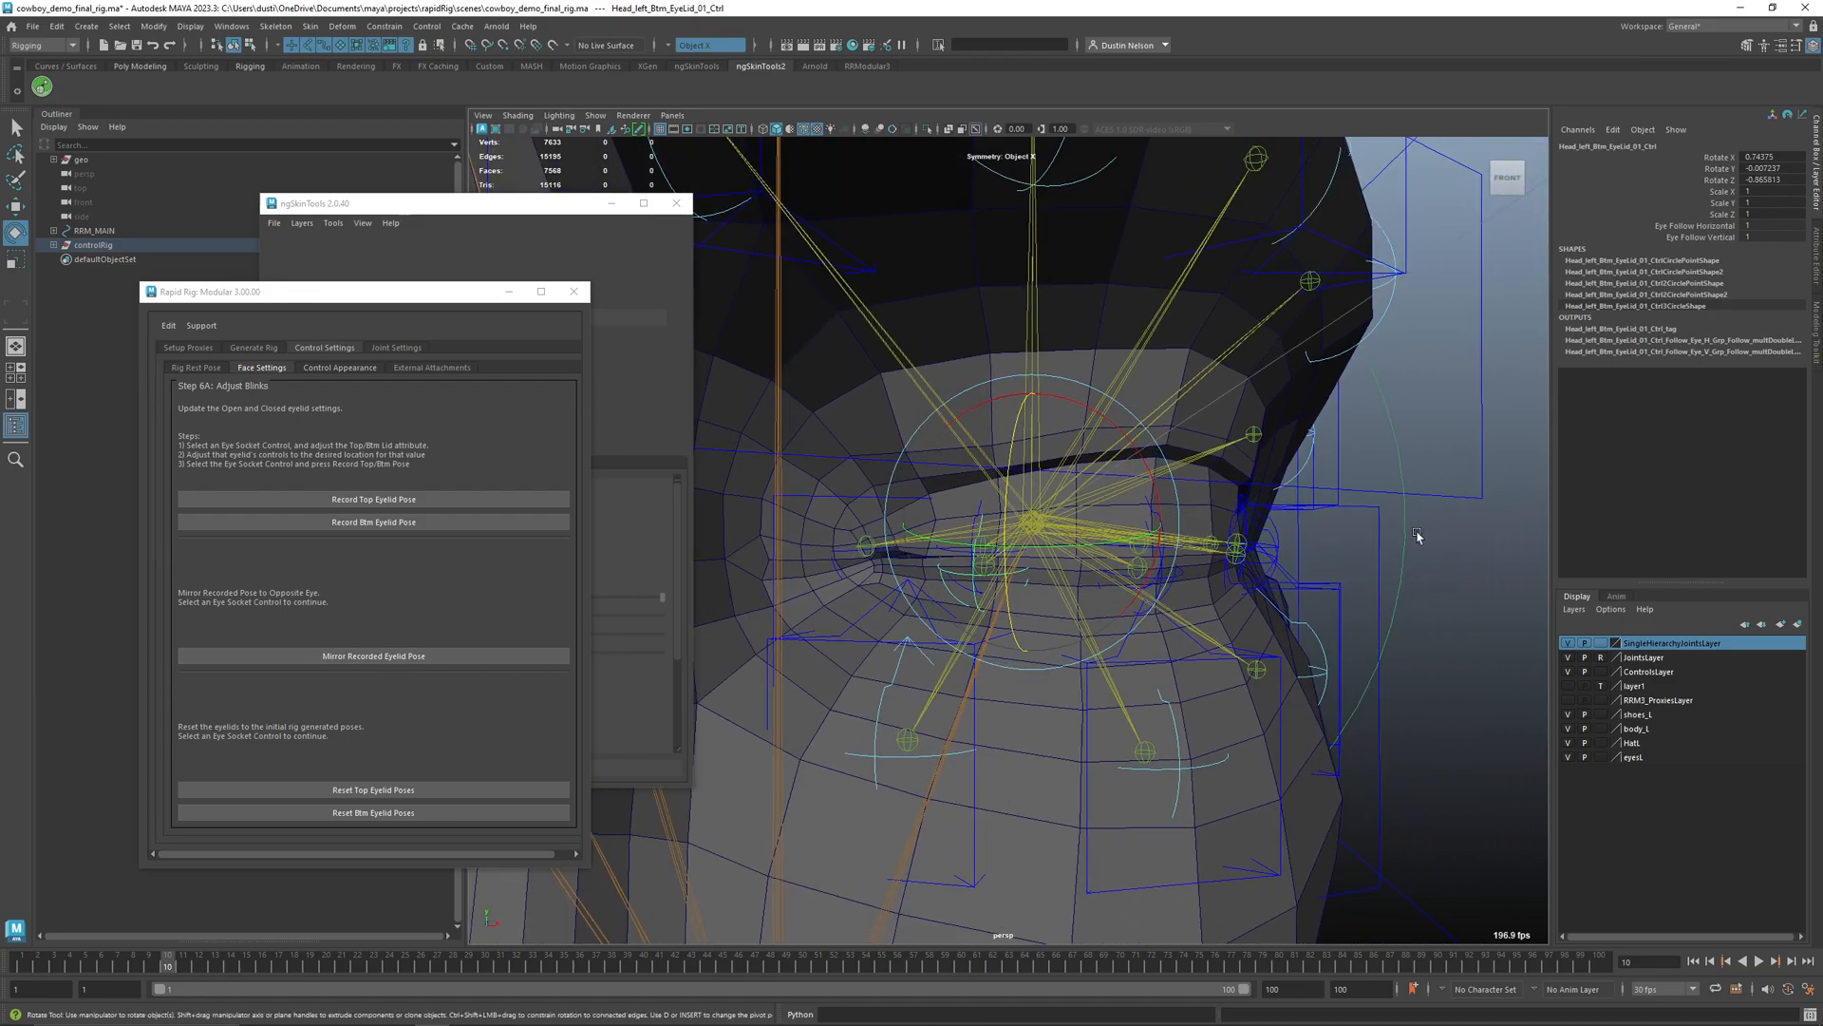
- Reselect the left eye socket control and re-record its bottom and top eyelid poses
{"action": "right_click_drag", "start_coordinate": [1488, 666], "coordinate": [1364, 631], "text": "alt"}
{"action": "left_click_drag", "start_coordinate": [1374, 618], "coordinate": [1532, 629]}
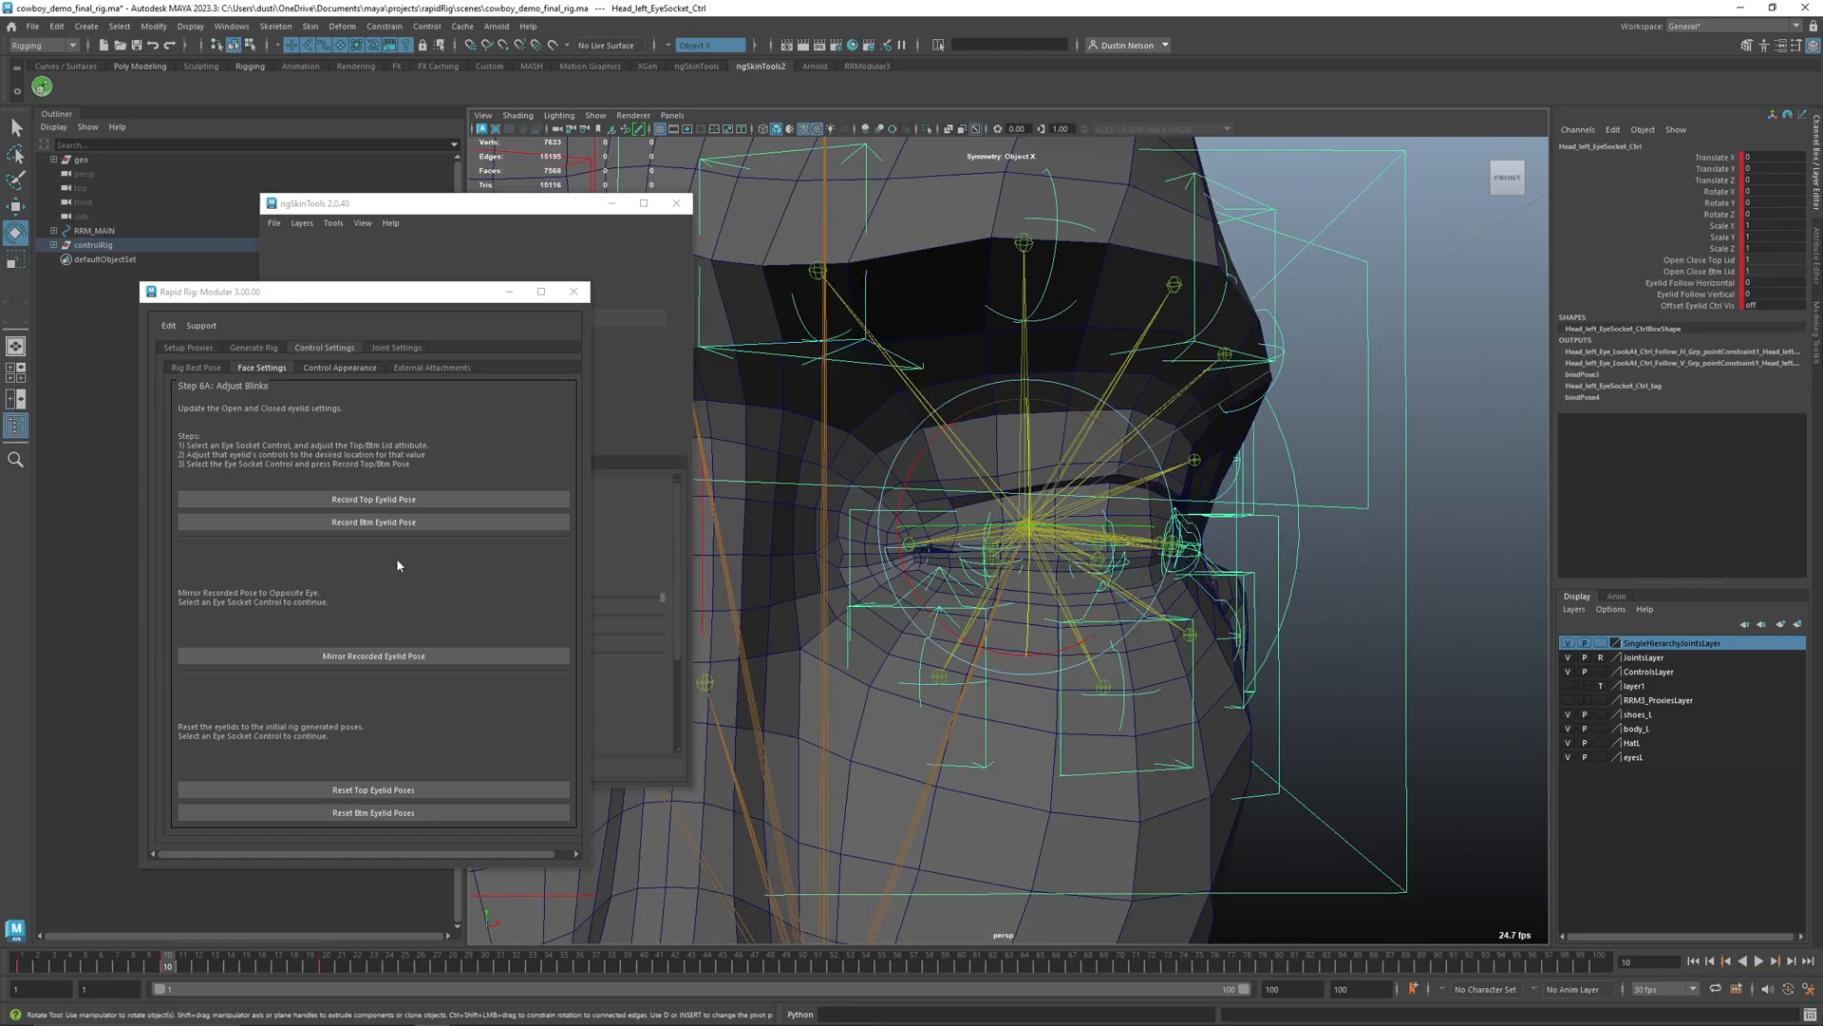
{"action": "left_click", "coordinate": [425, 525]}
{"action": "left_click", "coordinate": [427, 503]}
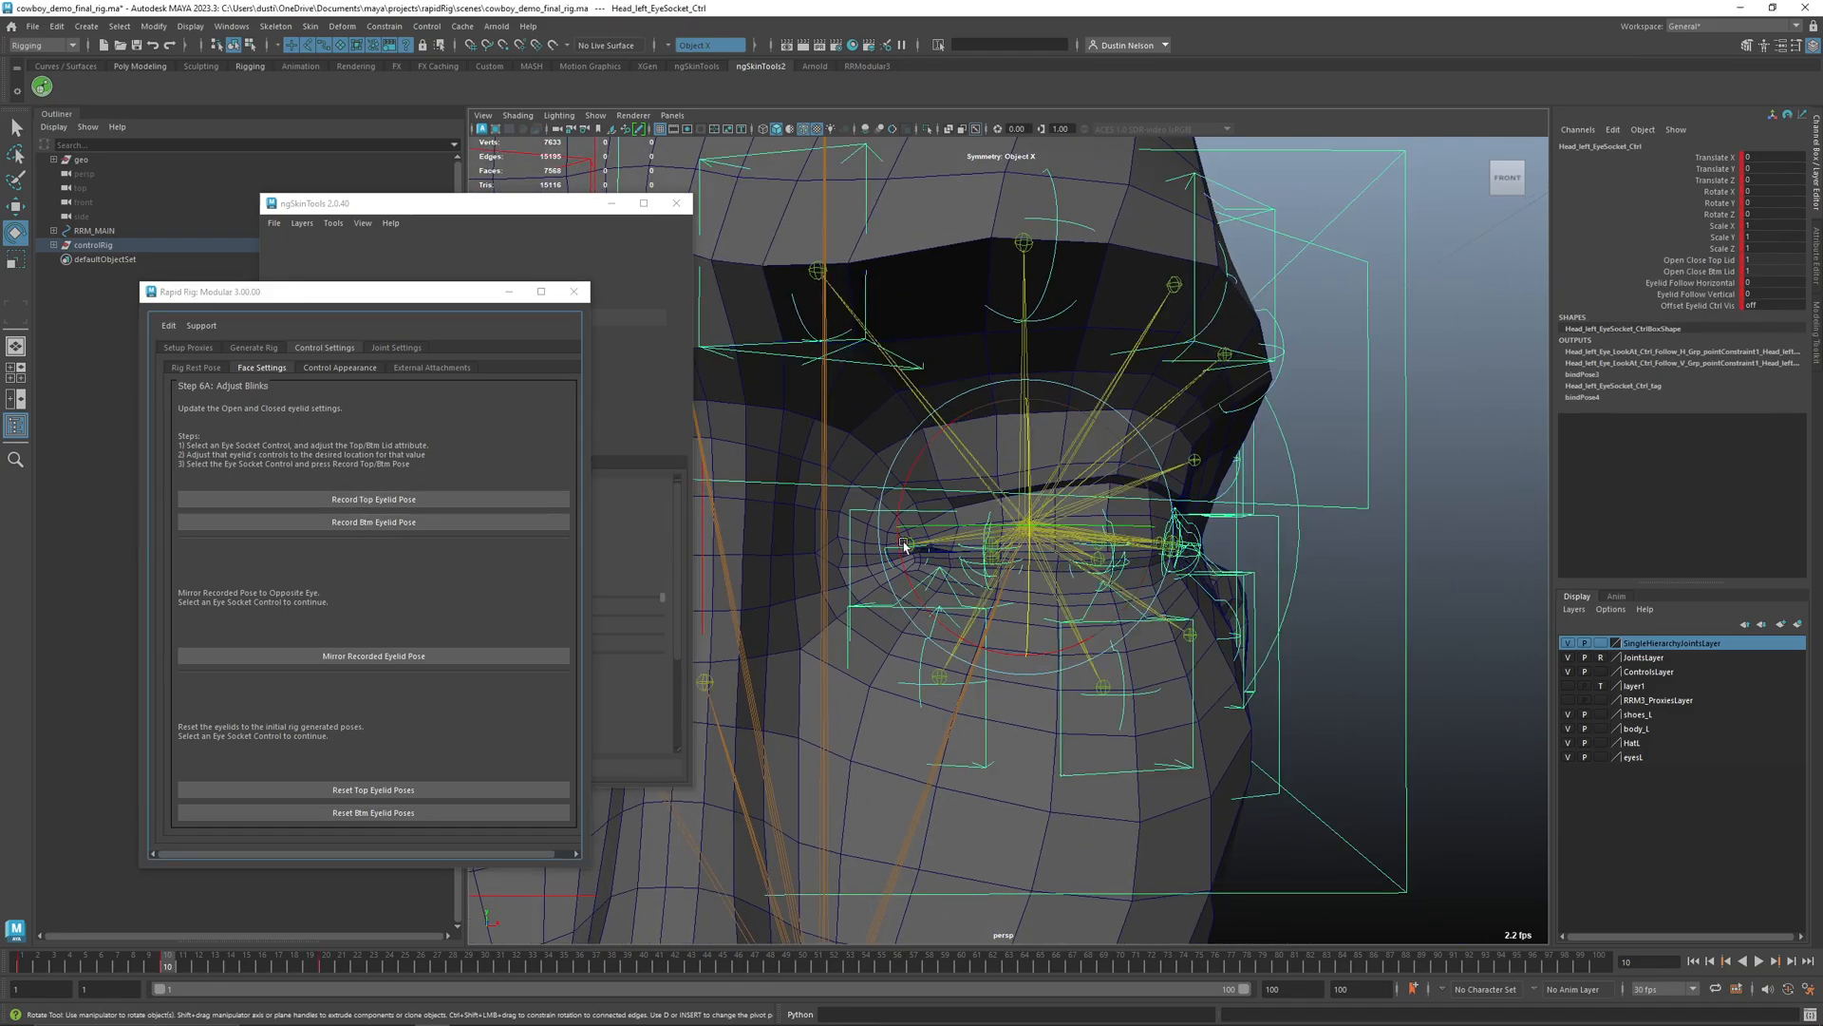
- Scrub the blink around frame 10 and examine how the eyelids meet at the eye corners
{"action": "right_click_drag", "start_coordinate": [899, 548], "coordinate": [965, 657], "text": "alt"}
{"action": "mouse_move", "coordinate": [157, 969]}
{"action": "left_mouse_down"}
{"action": "mouse_move", "coordinate": [59, 970]}
{"action": "mouse_move", "coordinate": [173, 970]}
{"action": "left_mouse_up"}
{"action": "left_click_drag", "start_coordinate": [978, 760], "coordinate": [665, 769], "text": "alt"}
{"action": "mouse_move", "coordinate": [155, 968]}
{"action": "left_mouse_down"}
{"action": "mouse_move", "coordinate": [15, 965]}
{"action": "mouse_move", "coordinate": [168, 950]}
{"action": "left_mouse_up"}
{"action": "right_click_drag", "start_coordinate": [1119, 627], "coordinate": [1149, 629], "text": "alt"}
{"action": "left_click_drag", "start_coordinate": [1150, 627], "coordinate": [1178, 649], "text": "alt"}
{"action": "key", "text": "q"}
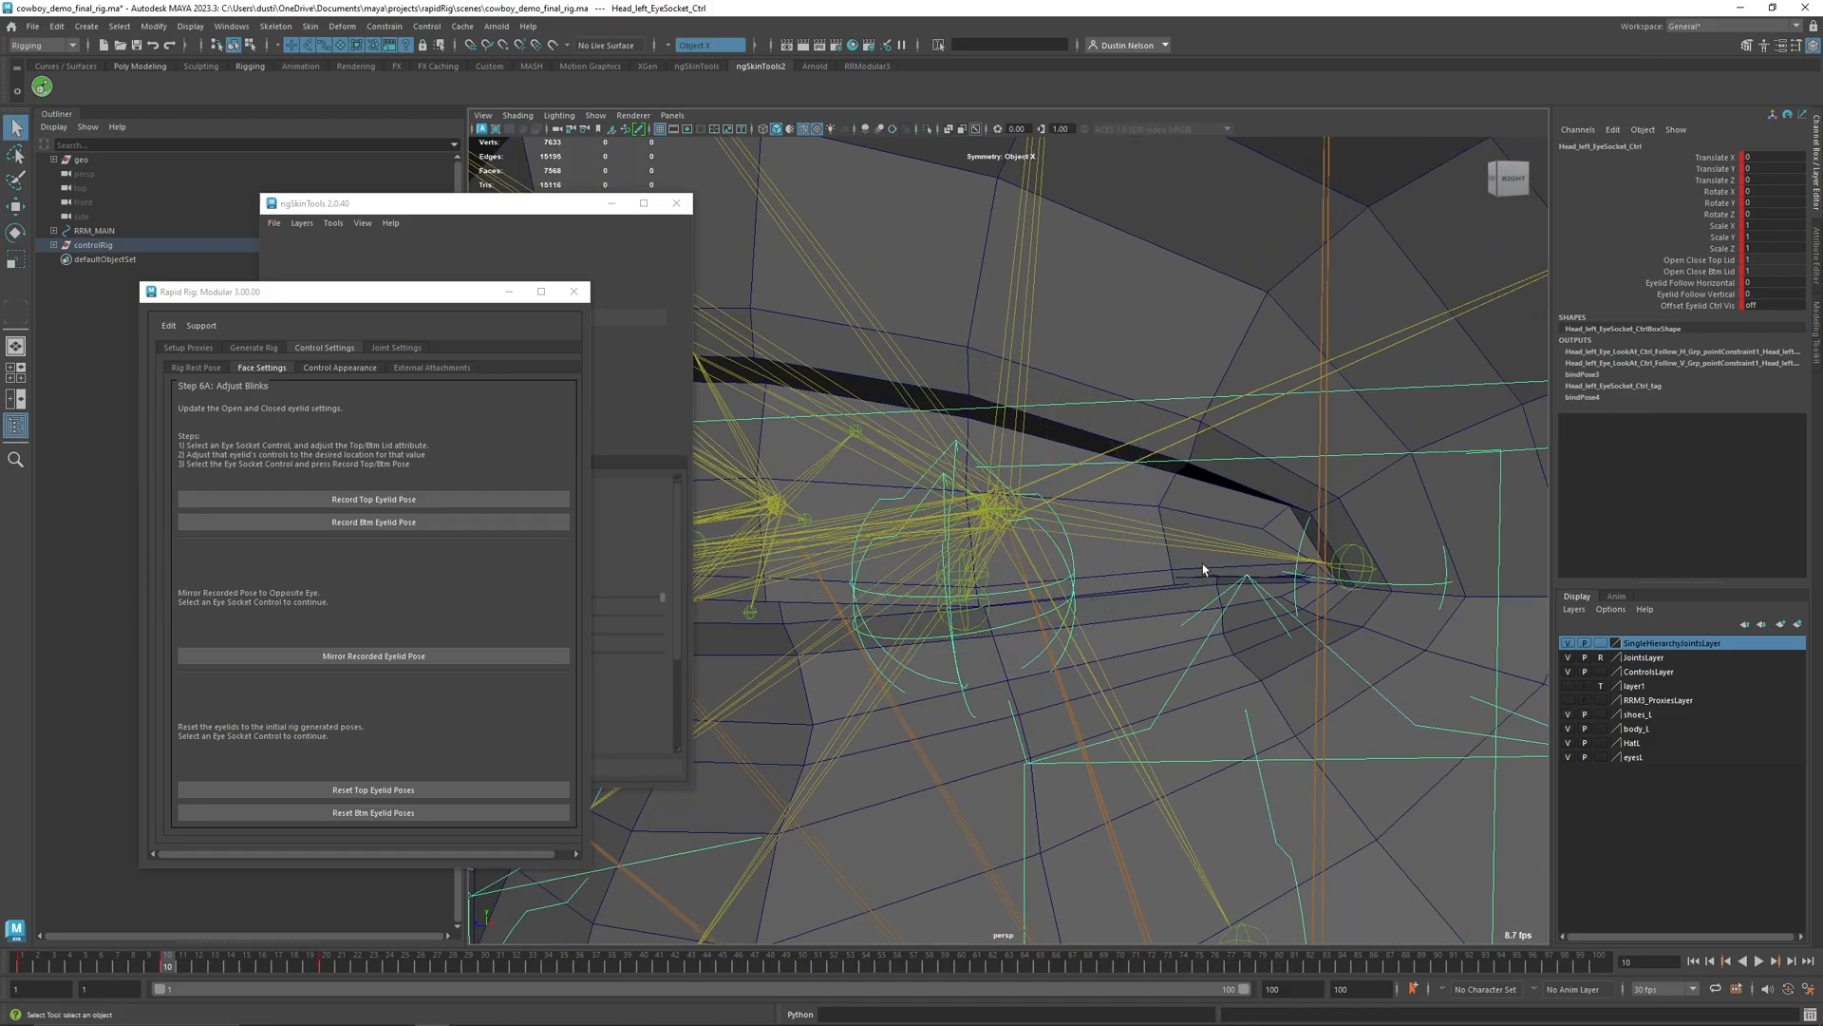
- Select the body mesh and play back the blink, stopping at frame 10
{"action": "left_click", "coordinate": [1276, 501]}
{"action": "left_click_drag", "start_coordinate": [1275, 500], "coordinate": [1109, 610], "text": "alt"}
{"action": "left_click_drag", "start_coordinate": [879, 608], "coordinate": [1002, 587], "text": "alt"}
{"action": "key", "text": "alt+v"}
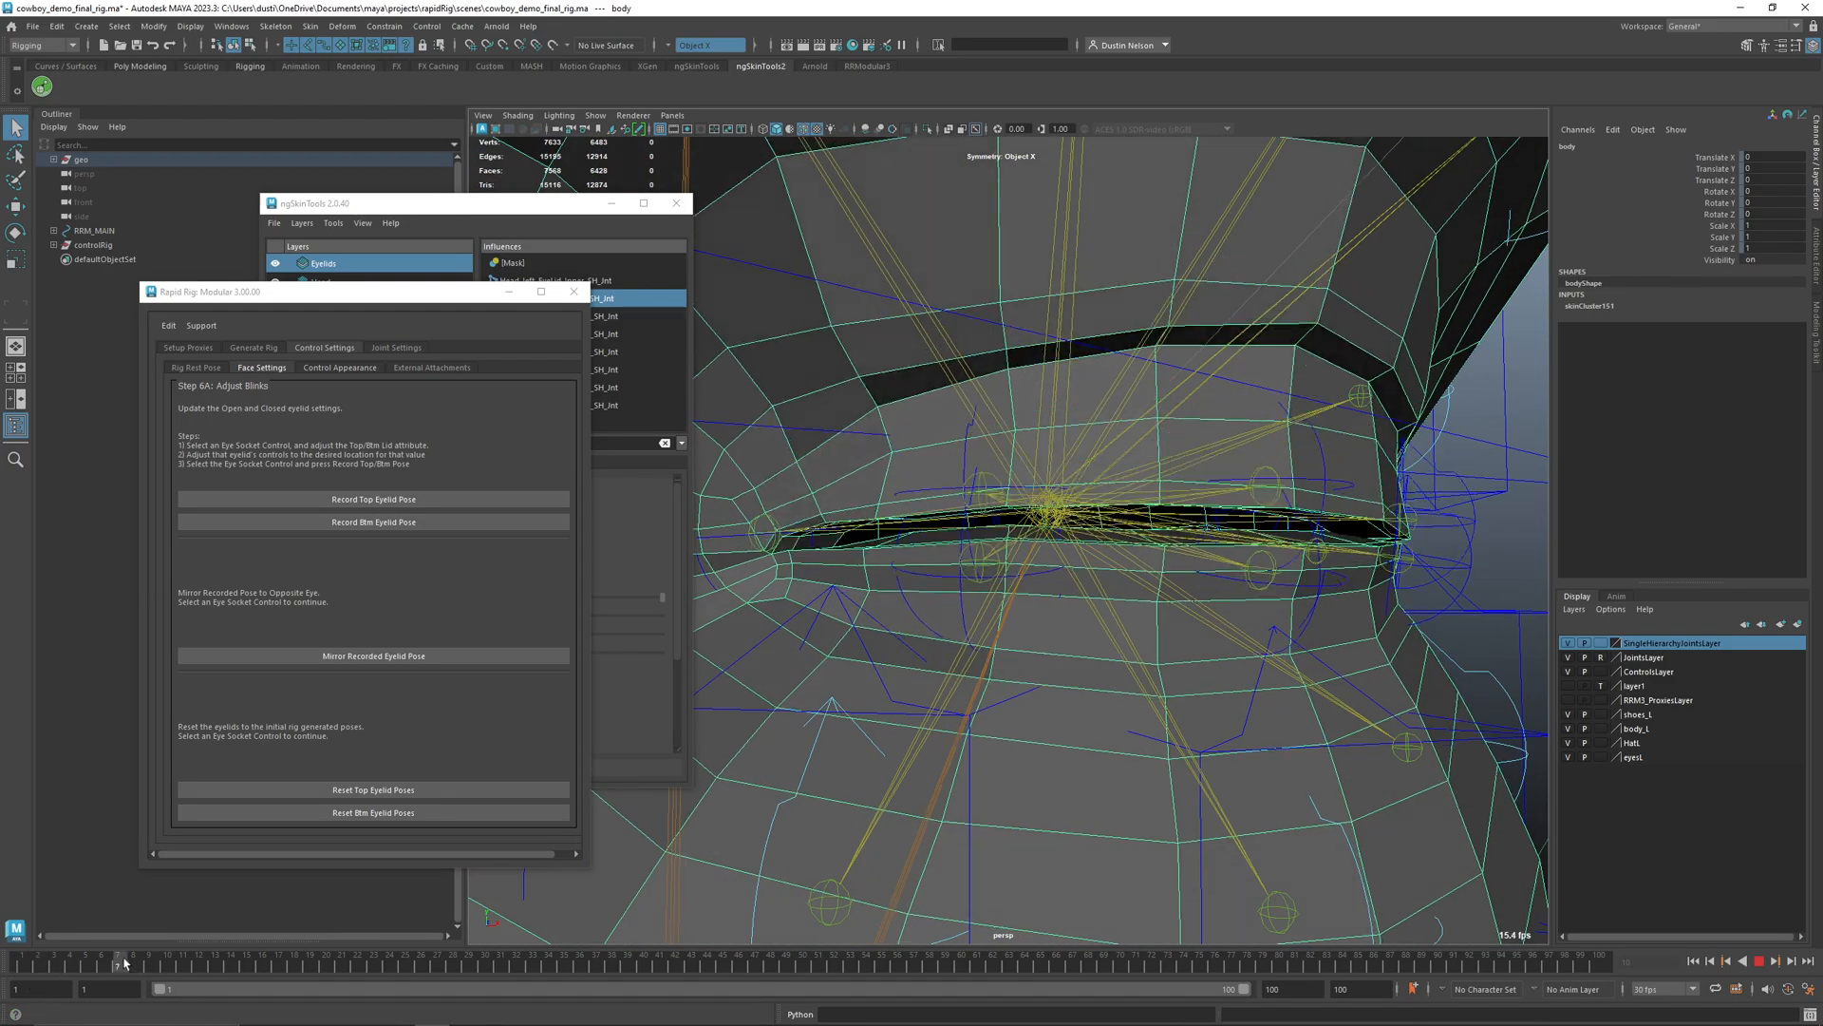
{"action": "left_click_drag", "start_coordinate": [178, 949], "coordinate": [174, 952]}
{"action": "right_click_drag", "start_coordinate": [769, 716], "coordinate": [864, 670], "text": "alt"}
{"action": "middle_click_drag", "start_coordinate": [863, 671], "coordinate": [872, 705], "text": "alt"}
- Start painting skin weights on the Eyelids layer for the Head_left_Top_EyeLid_01 joint influence
{"action": "left_click", "coordinate": [573, 211]}
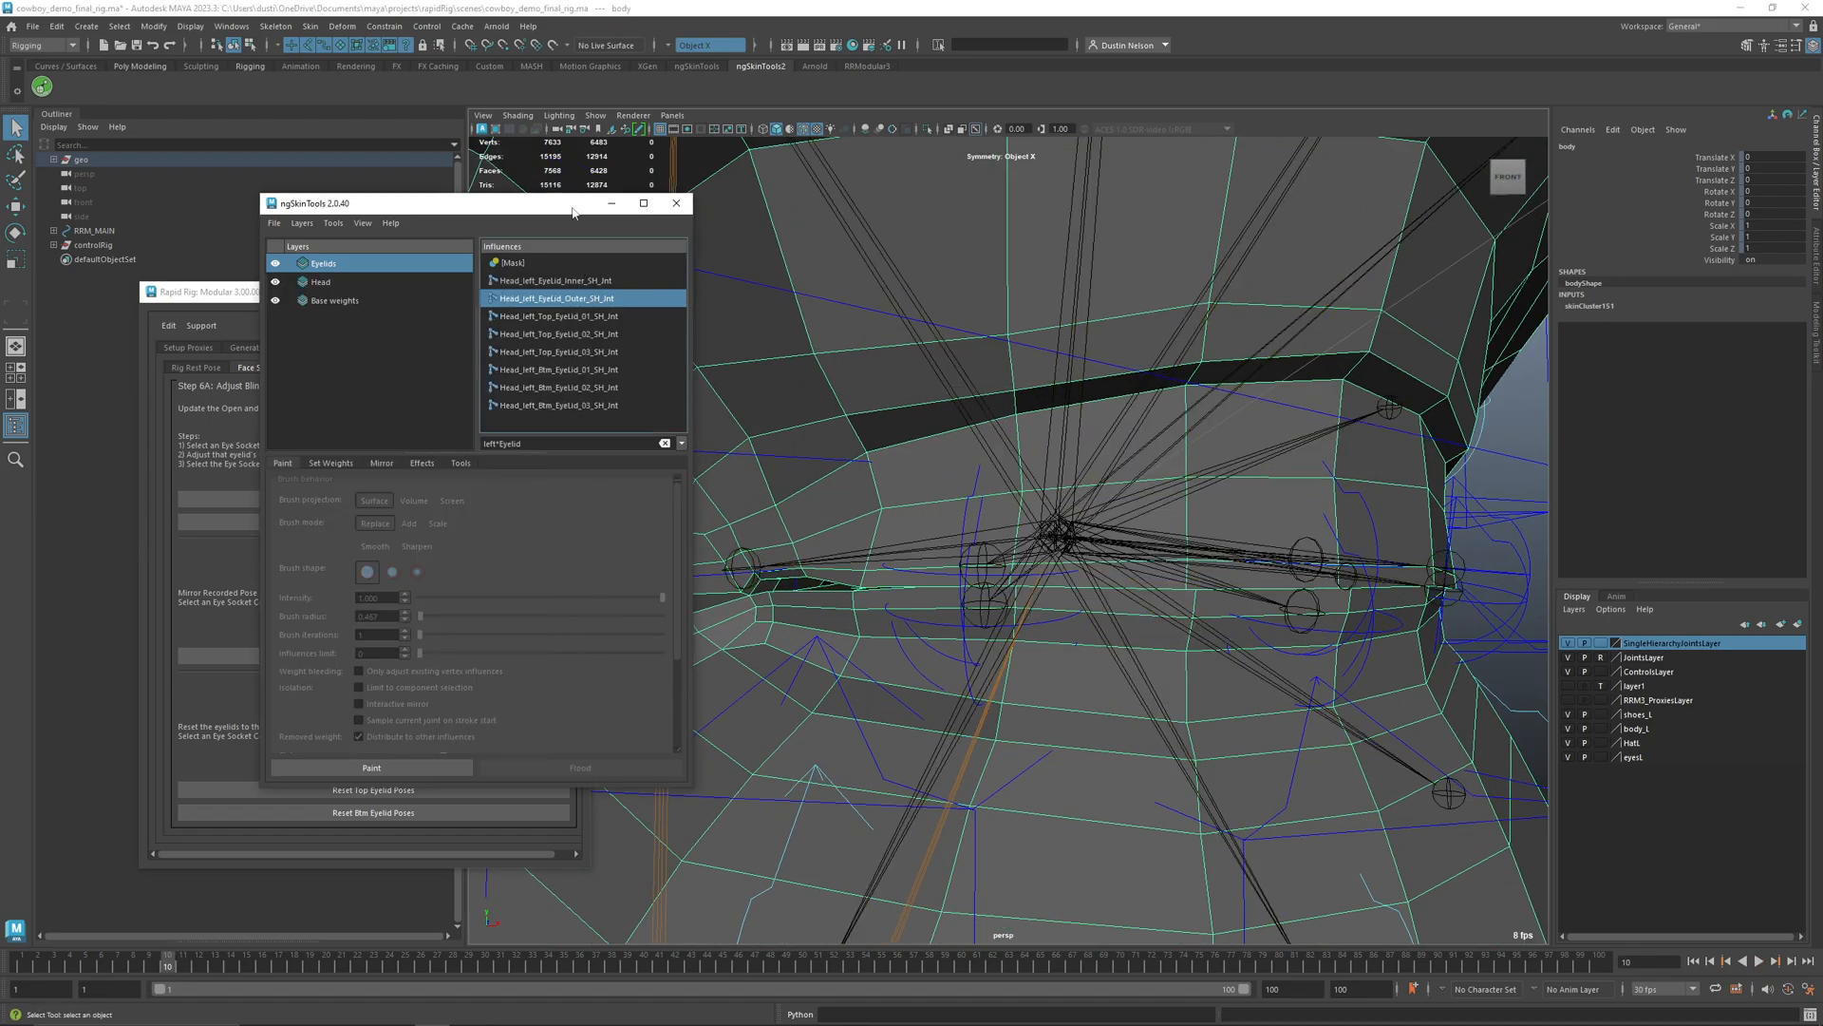
{"action": "left_click", "coordinate": [382, 770]}
{"action": "middle_click_drag", "start_coordinate": [824, 596], "coordinate": [845, 594], "text": "alt"}
{"action": "left_click", "coordinate": [582, 319]}
{"action": "mouse_move", "coordinate": [779, 452]}
{"action": "left_mouse_down", "text": "alt"}
{"action": "mouse_move", "coordinate": [1265, 568]}
{"action": "mouse_move", "coordinate": [1054, 437]}
{"action": "mouse_move", "coordinate": [1018, 386]}
{"action": "mouse_move", "coordinate": [728, 420]}
{"action": "left_mouse_up", "text": "alt"}
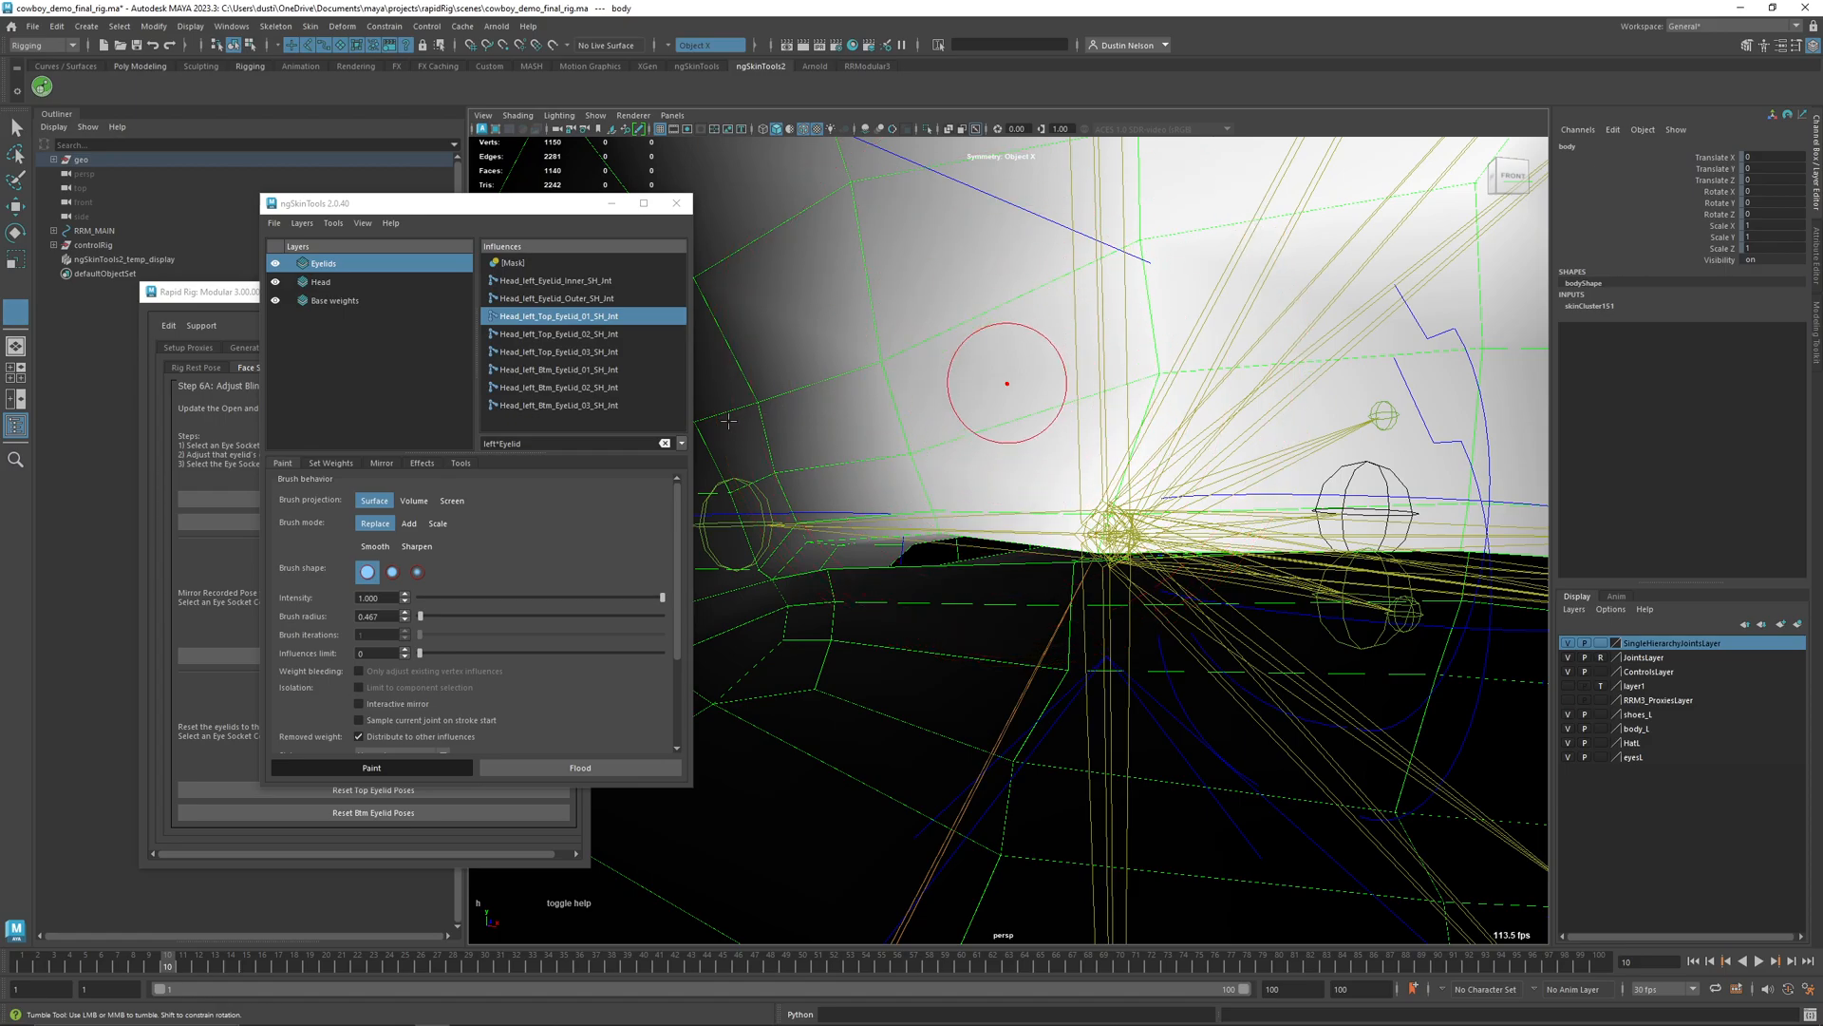
{"action": "mouse_move", "coordinate": [1008, 527]}
{"action": "left_mouse_down", "text": "alt"}
{"action": "mouse_move", "coordinate": [1235, 532]}
{"action": "mouse_move", "coordinate": [1025, 521]}
{"action": "mouse_move", "coordinate": [1068, 638]}
{"action": "mouse_move", "coordinate": [958, 662]}
{"action": "left_mouse_up", "text": "alt"}
{"action": "left_click_drag", "start_coordinate": [1069, 707], "coordinate": [926, 521], "text": "alt"}
{"action": "mouse_move", "coordinate": [925, 521]}
{"action": "middle_mouse_down", "text": "alt"}
{"action": "mouse_move", "coordinate": [956, 439]}
{"action": "mouse_move", "coordinate": [963, 513]}
{"action": "middle_mouse_up", "text": "alt"}
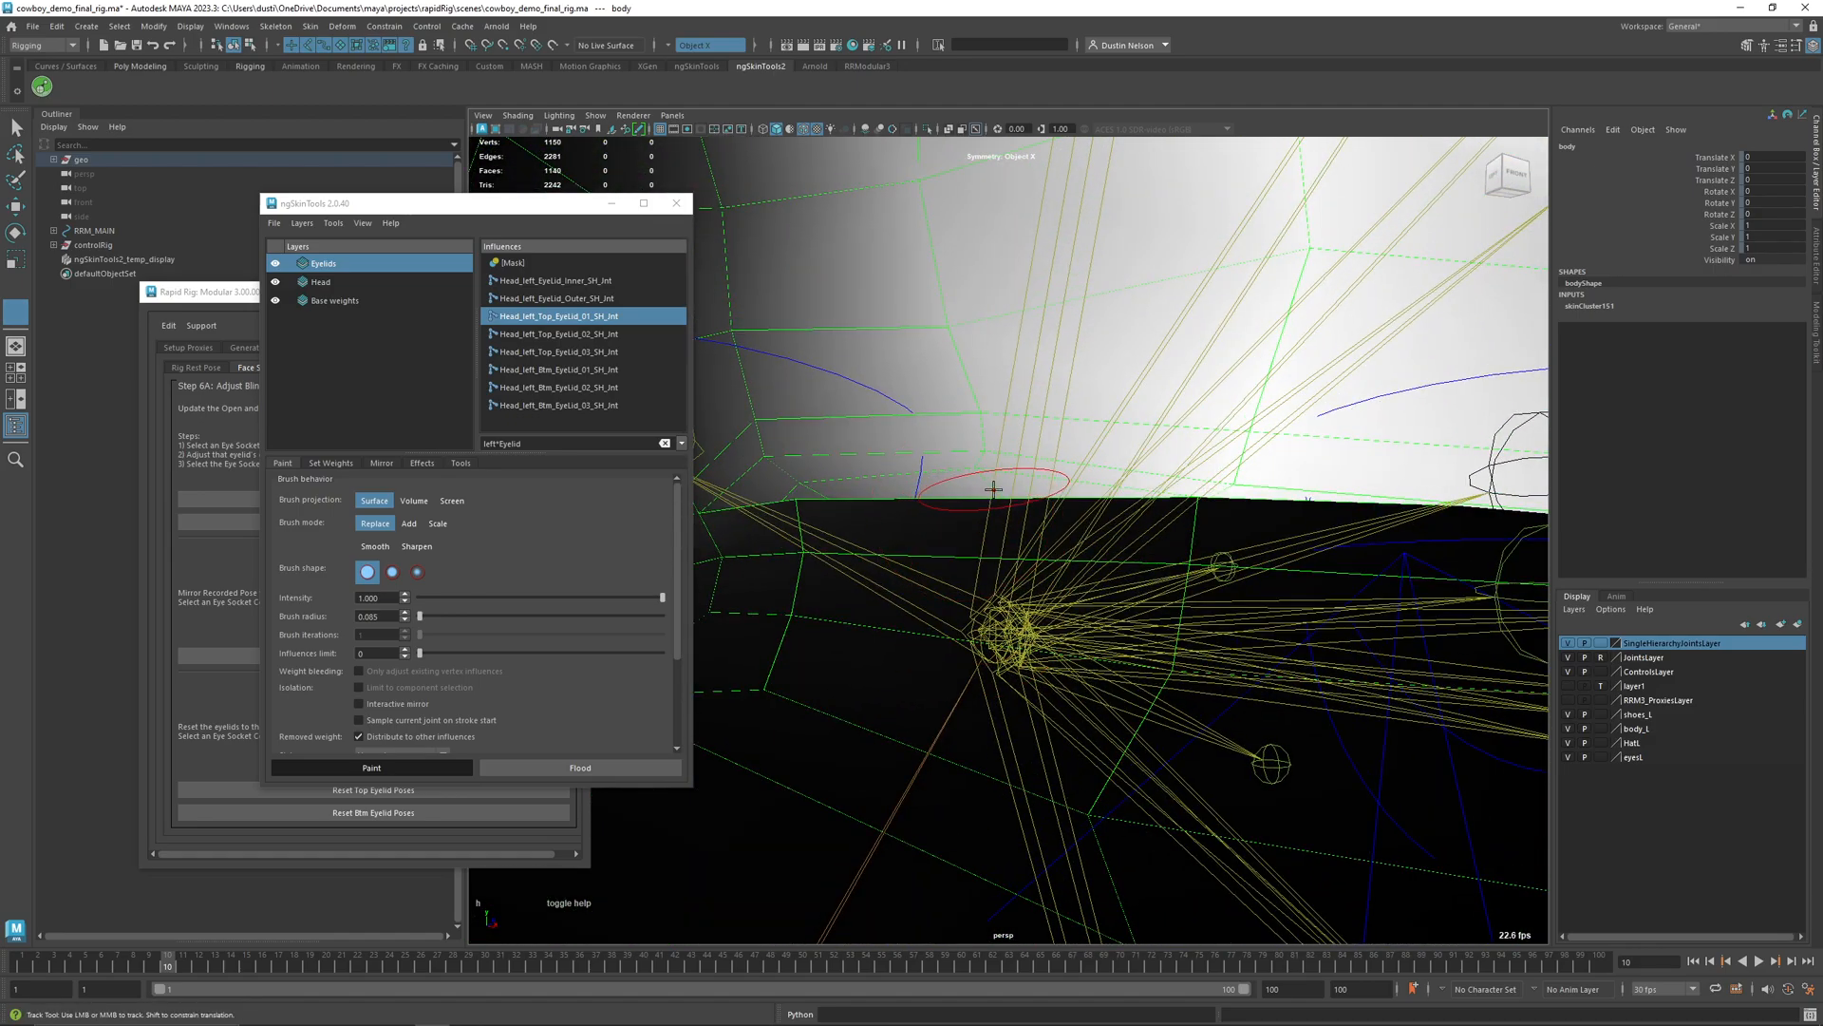
- Set the brush to Add mode at 0.088 intensity and 0.165 radius, undoing the trial stroke on the upper lid
{"action": "left_click", "coordinate": [997, 490]}
{"action": "left_click", "coordinate": [410, 524]}
{"action": "left_click_drag", "start_coordinate": [469, 597], "coordinate": [474, 597]}
{"action": "left_click", "coordinate": [1047, 386]}
{"action": "key", "text": "ctrl+z"}
{"action": "left_click_drag", "start_coordinate": [990, 393], "coordinate": [587, 434]}
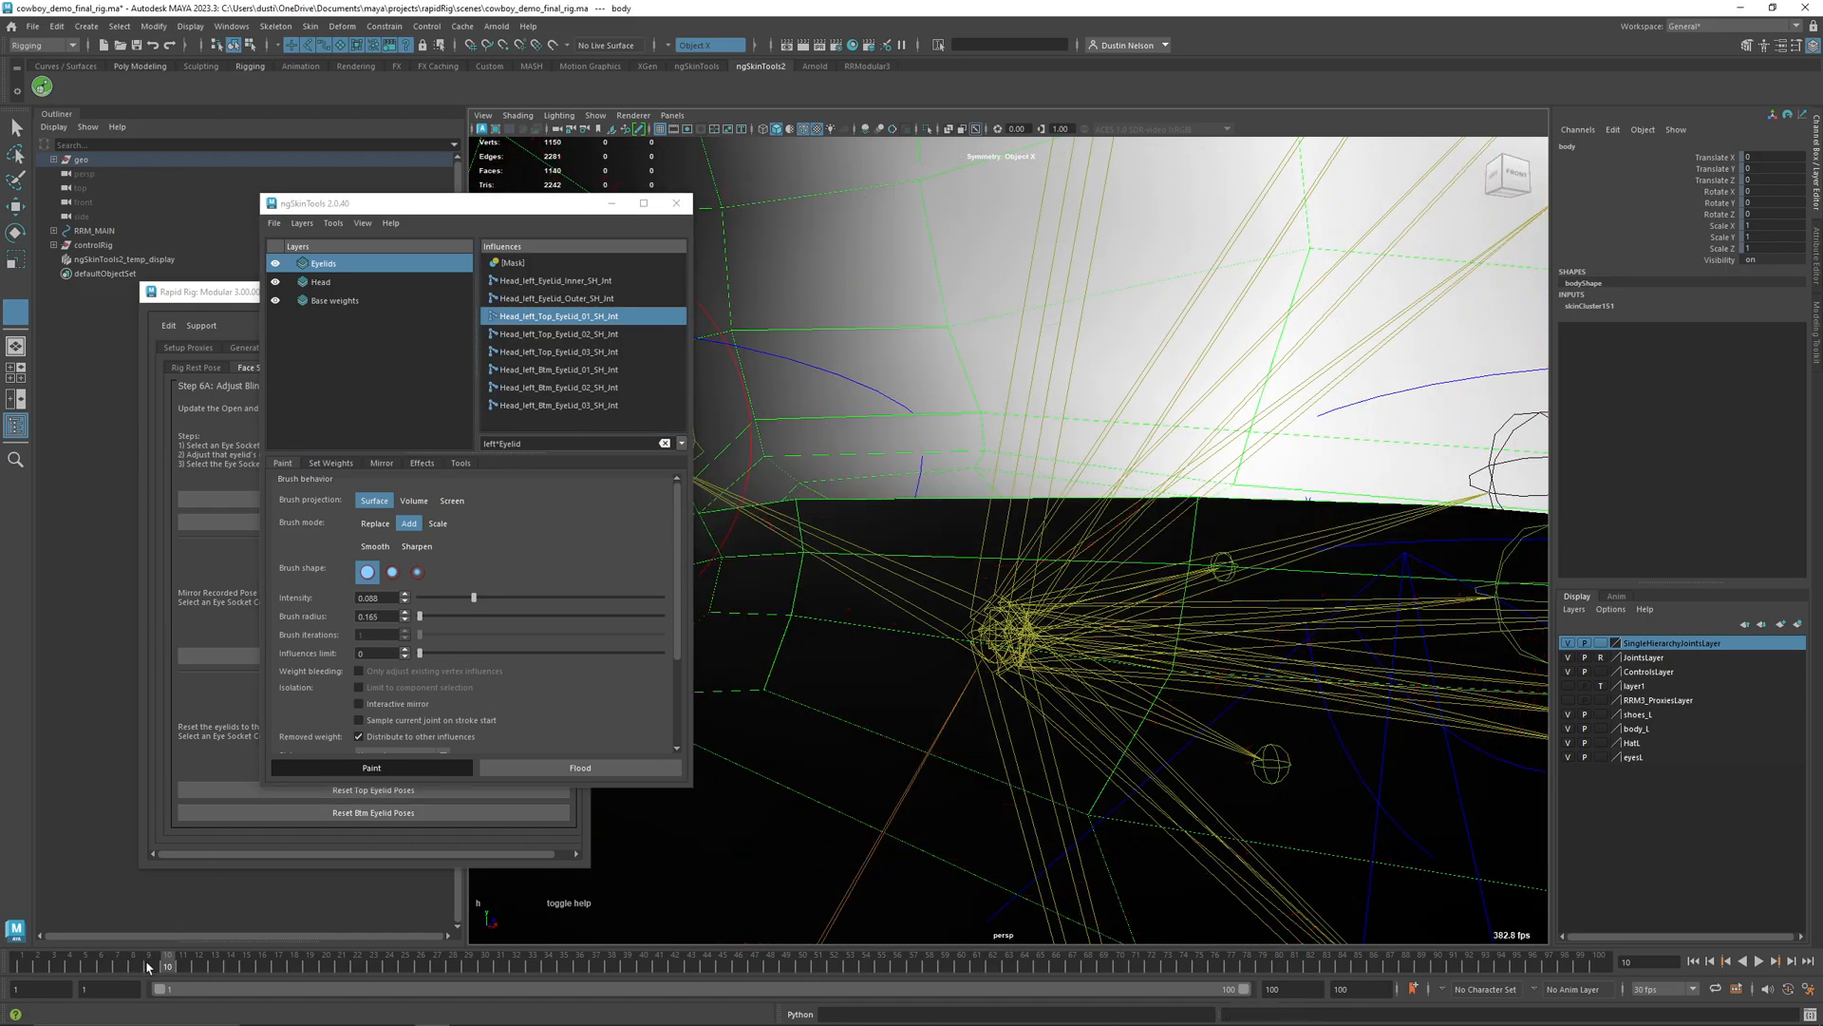
- Move to frame 6 and add Top_EyeLid_01 weight along the inner part of the upper lid edge
{"action": "left_click_drag", "start_coordinate": [147, 966], "coordinate": [101, 966]}
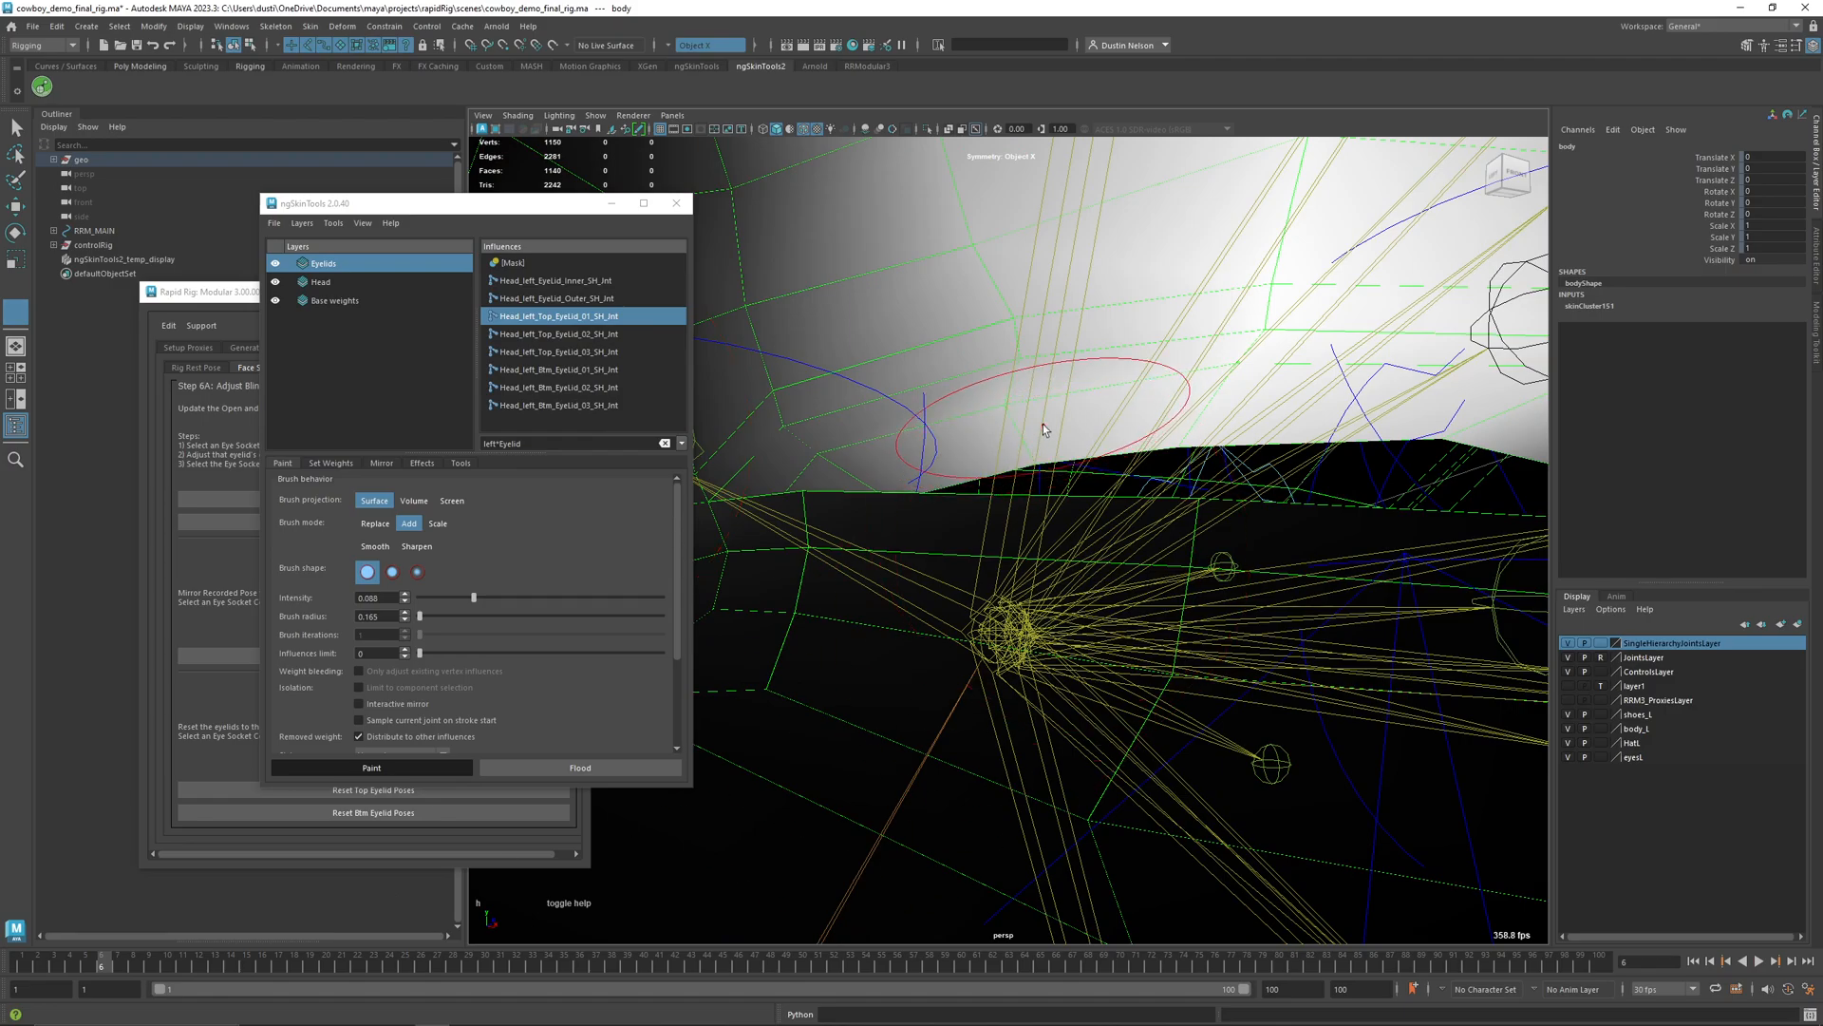
{"action": "left_click", "coordinate": [1029, 348]}
{"action": "left_click", "coordinate": [1075, 431]}
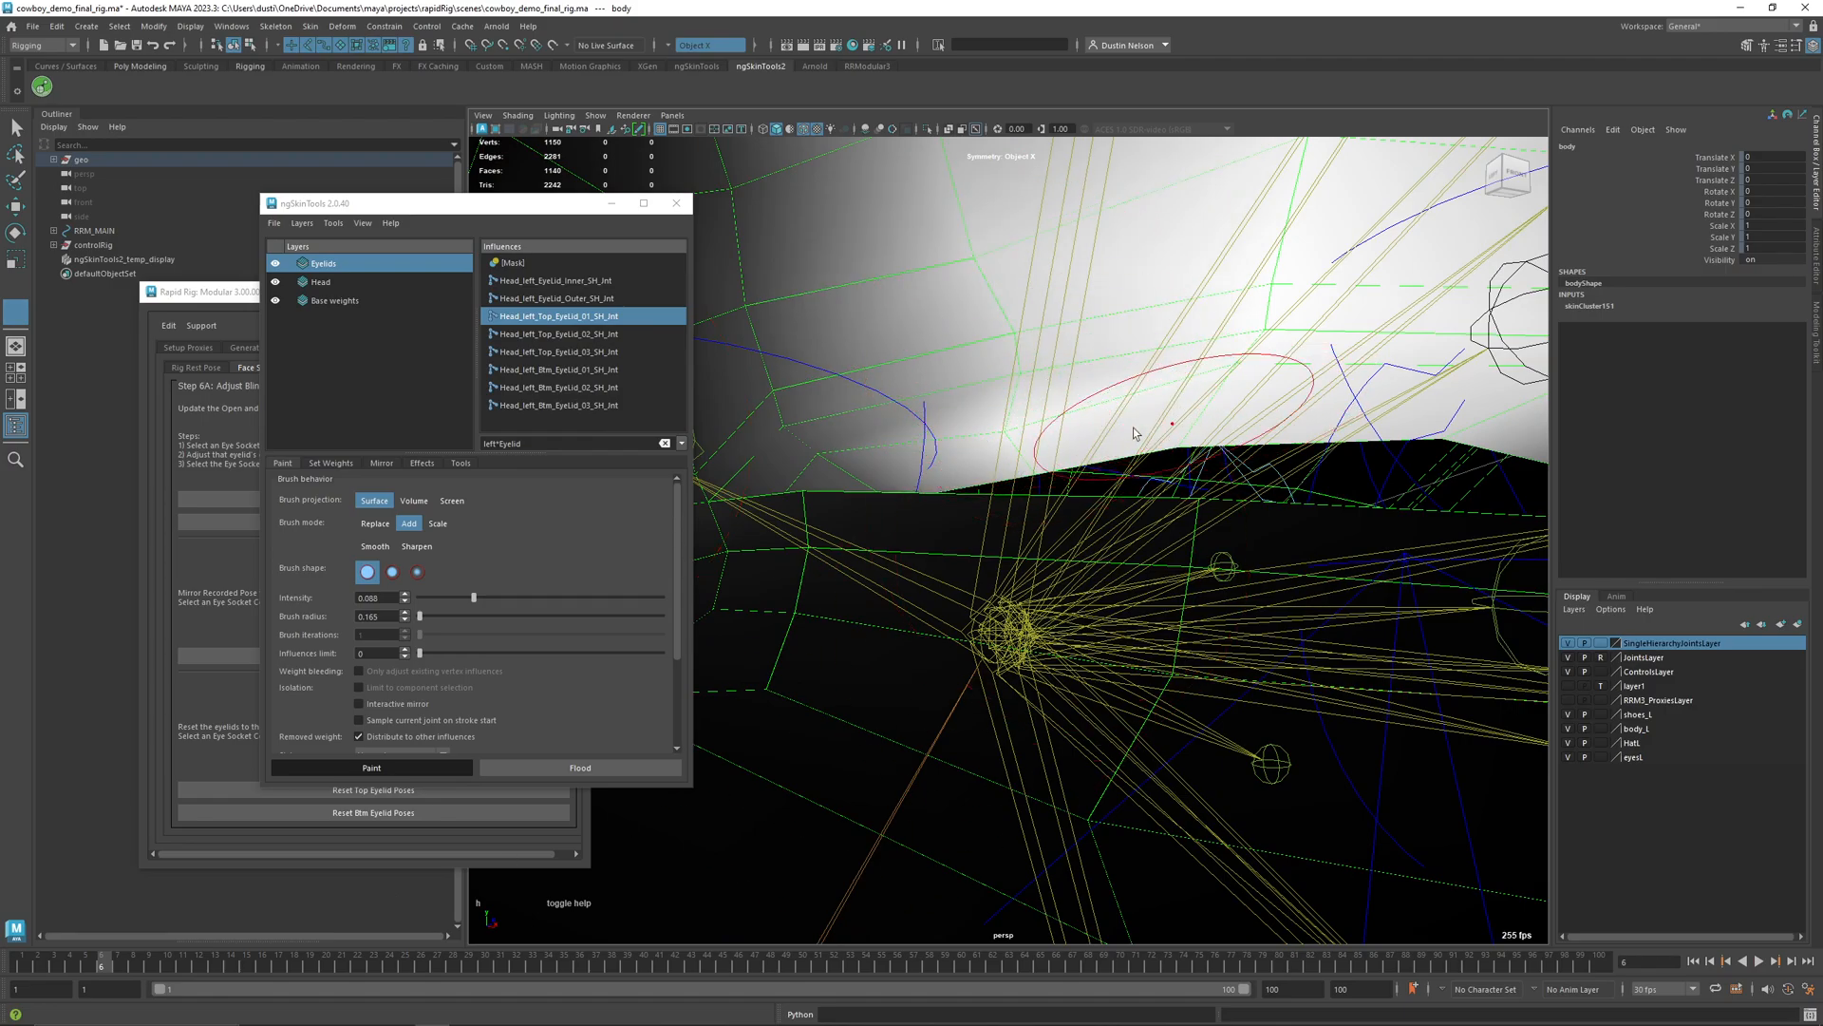
{"action": "left_click", "coordinate": [1028, 452]}
{"action": "left_click", "coordinate": [898, 463]}
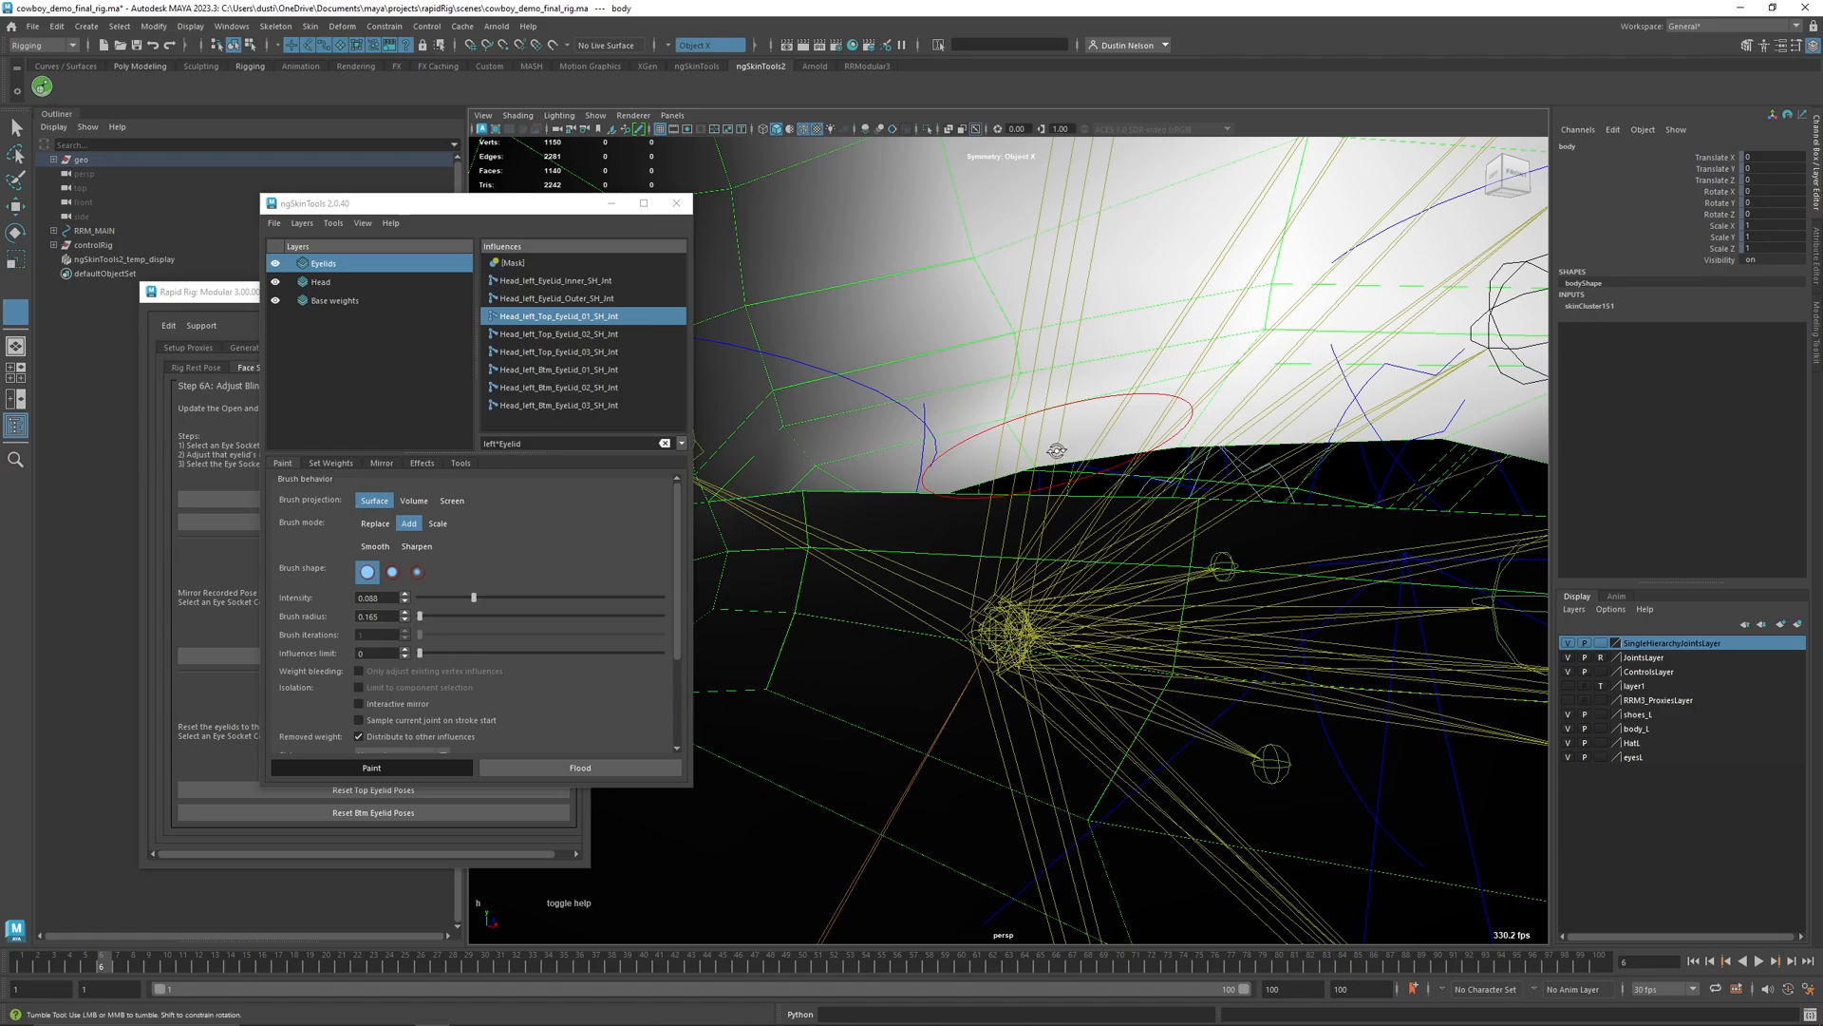
{"action": "left_click_drag", "start_coordinate": [1057, 450], "coordinate": [1049, 456], "text": "alt"}
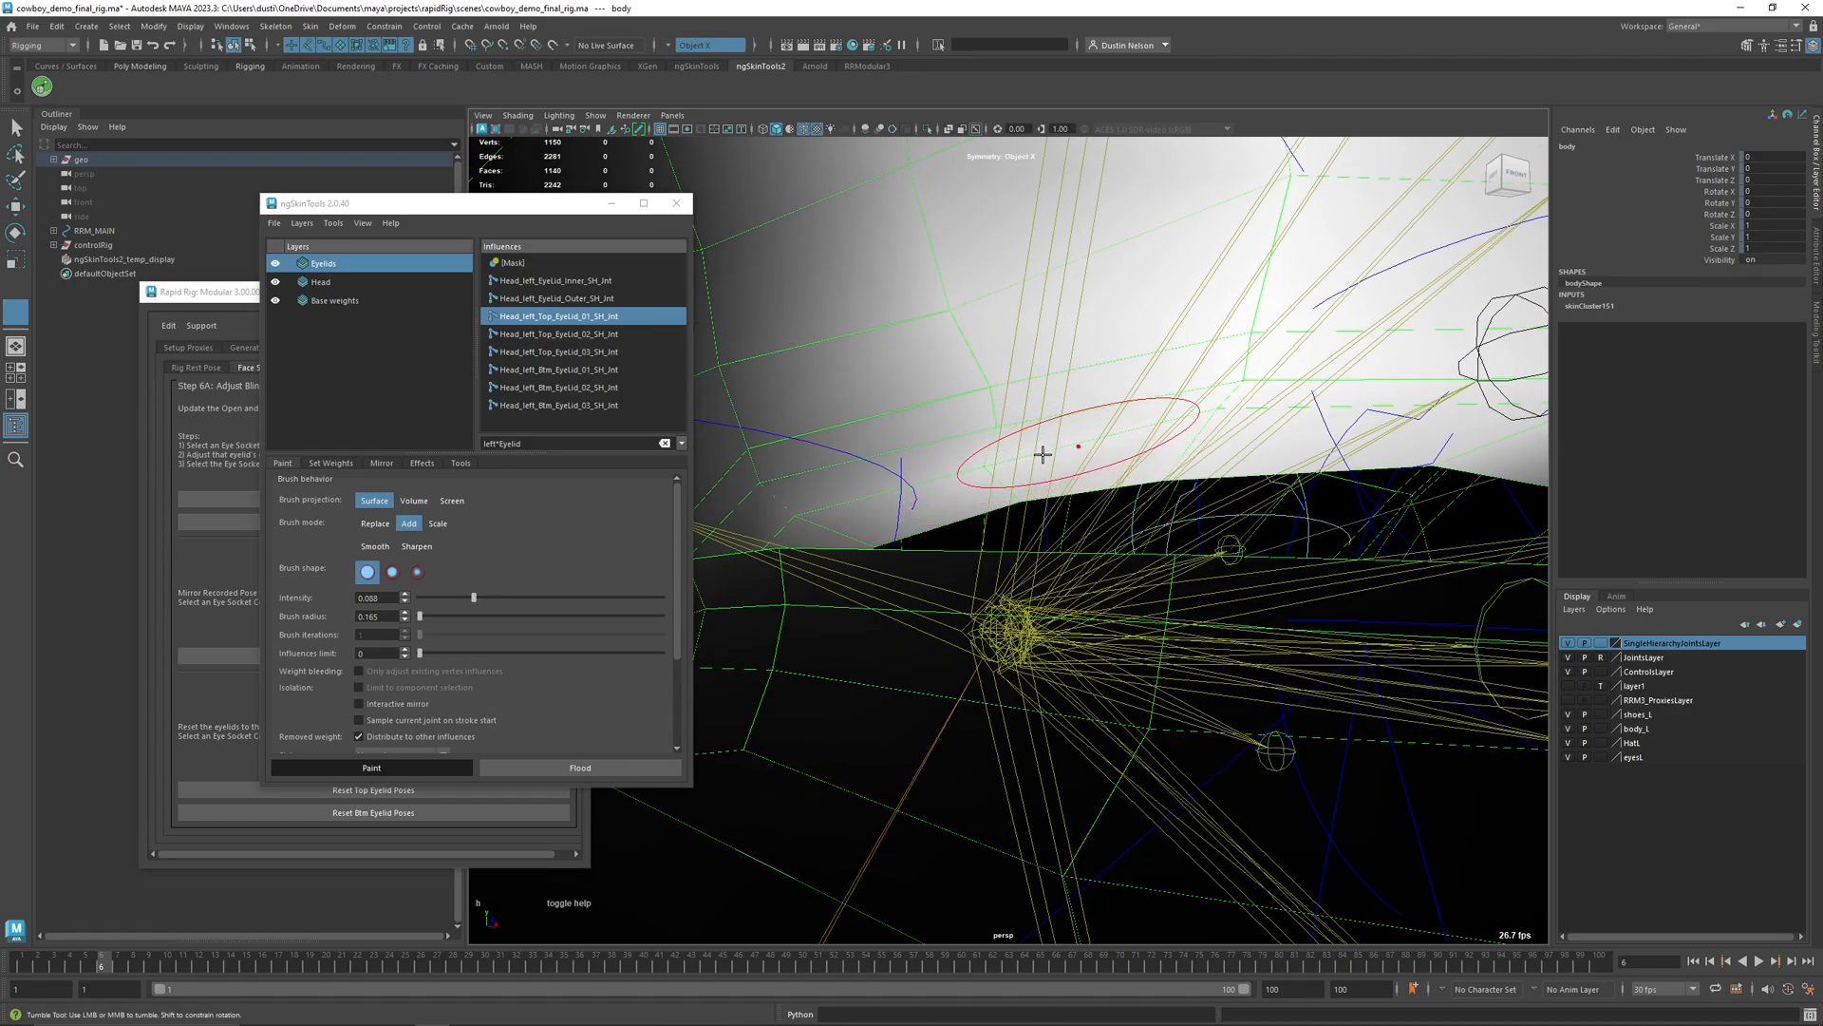
- Reduce the brush intensity to 0.043 and its radius to 0.114, and return to frame 10
{"action": "left_click_drag", "start_coordinate": [474, 596], "coordinate": [457, 597]}
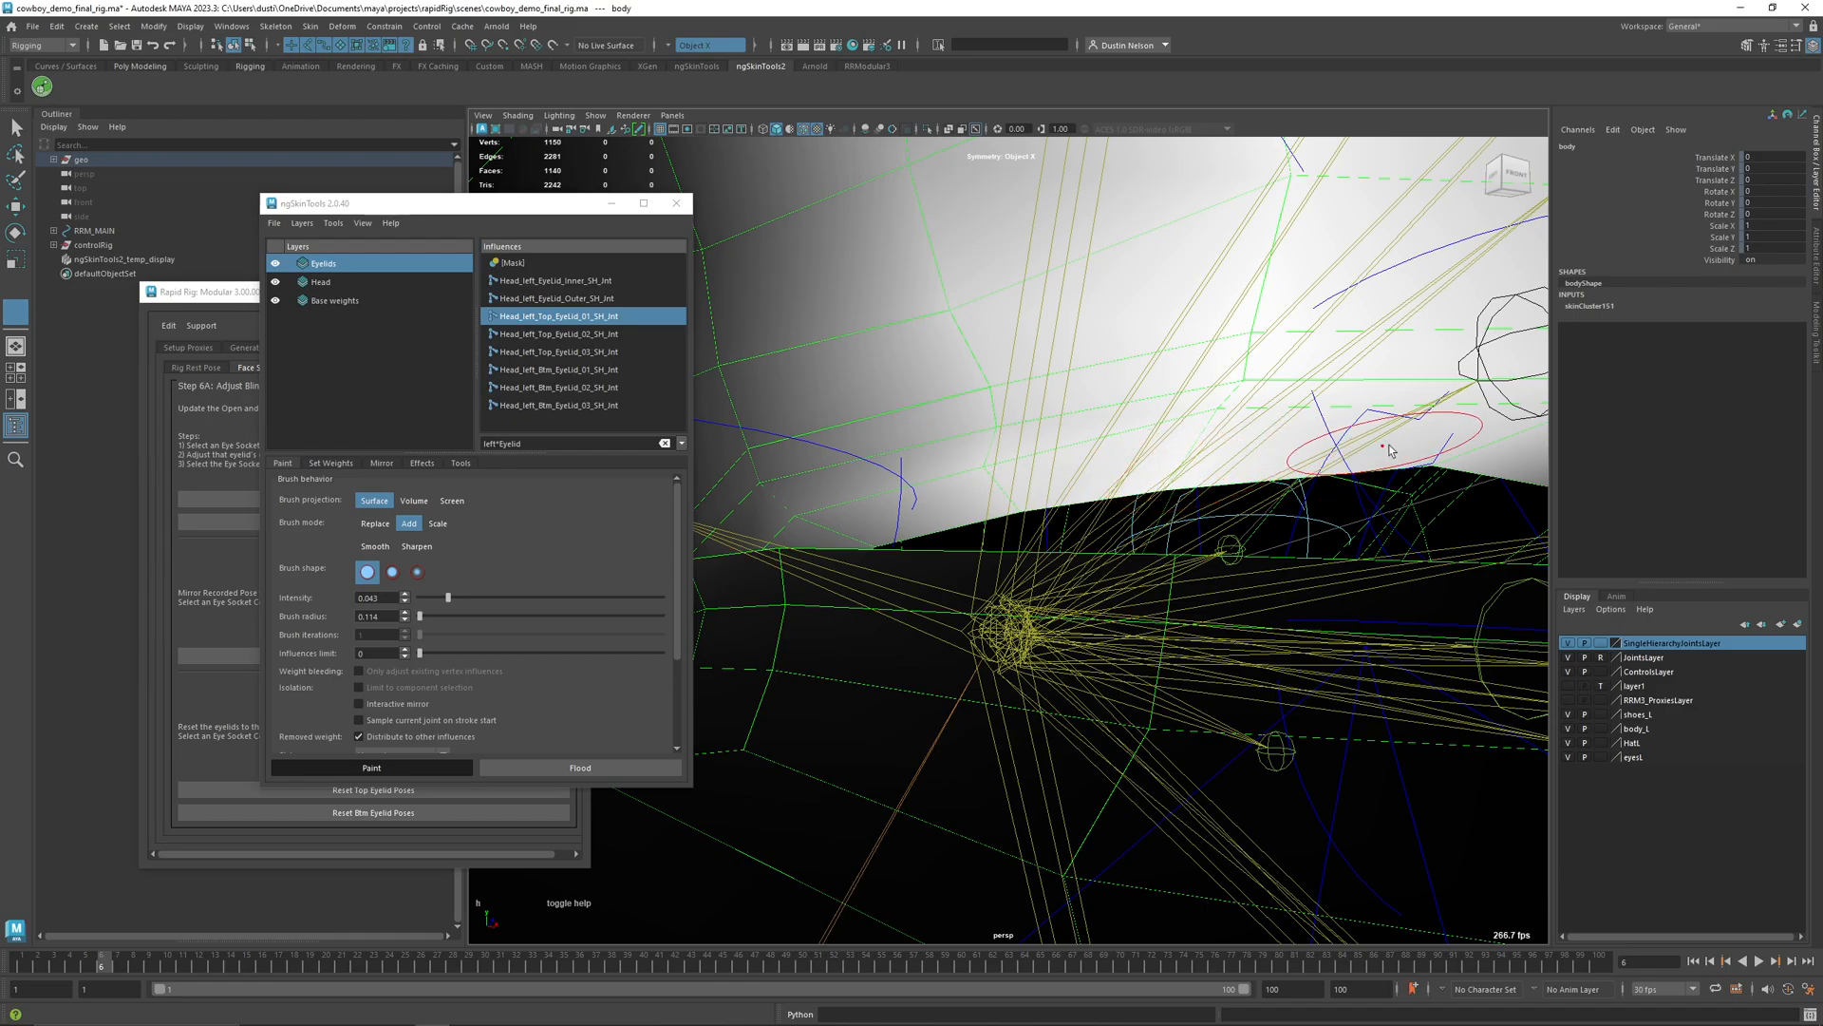
{"action": "left_click", "coordinate": [419, 814]}
{"action": "left_click_drag", "start_coordinate": [103, 970], "coordinate": [181, 959]}
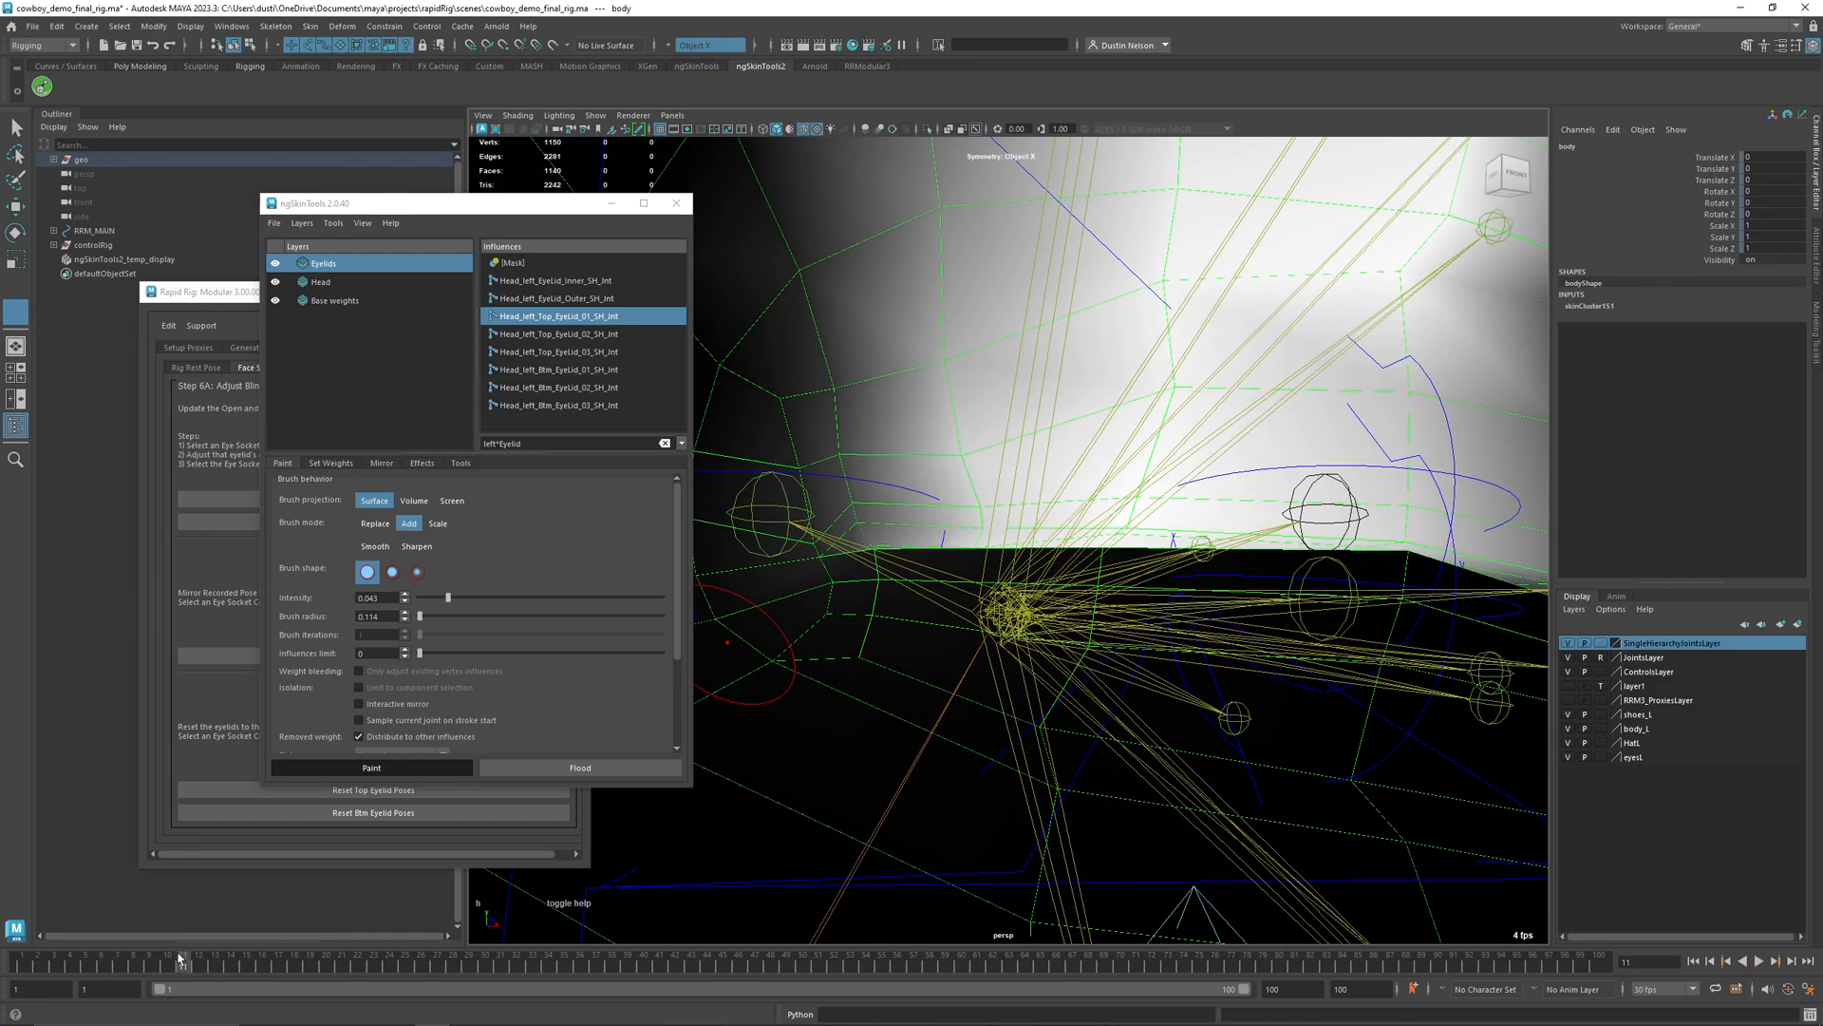
{"action": "left_click_drag", "start_coordinate": [940, 623], "coordinate": [899, 671], "text": "alt"}
{"action": "right_click_drag", "start_coordinate": [899, 672], "coordinate": [957, 643], "text": "alt"}
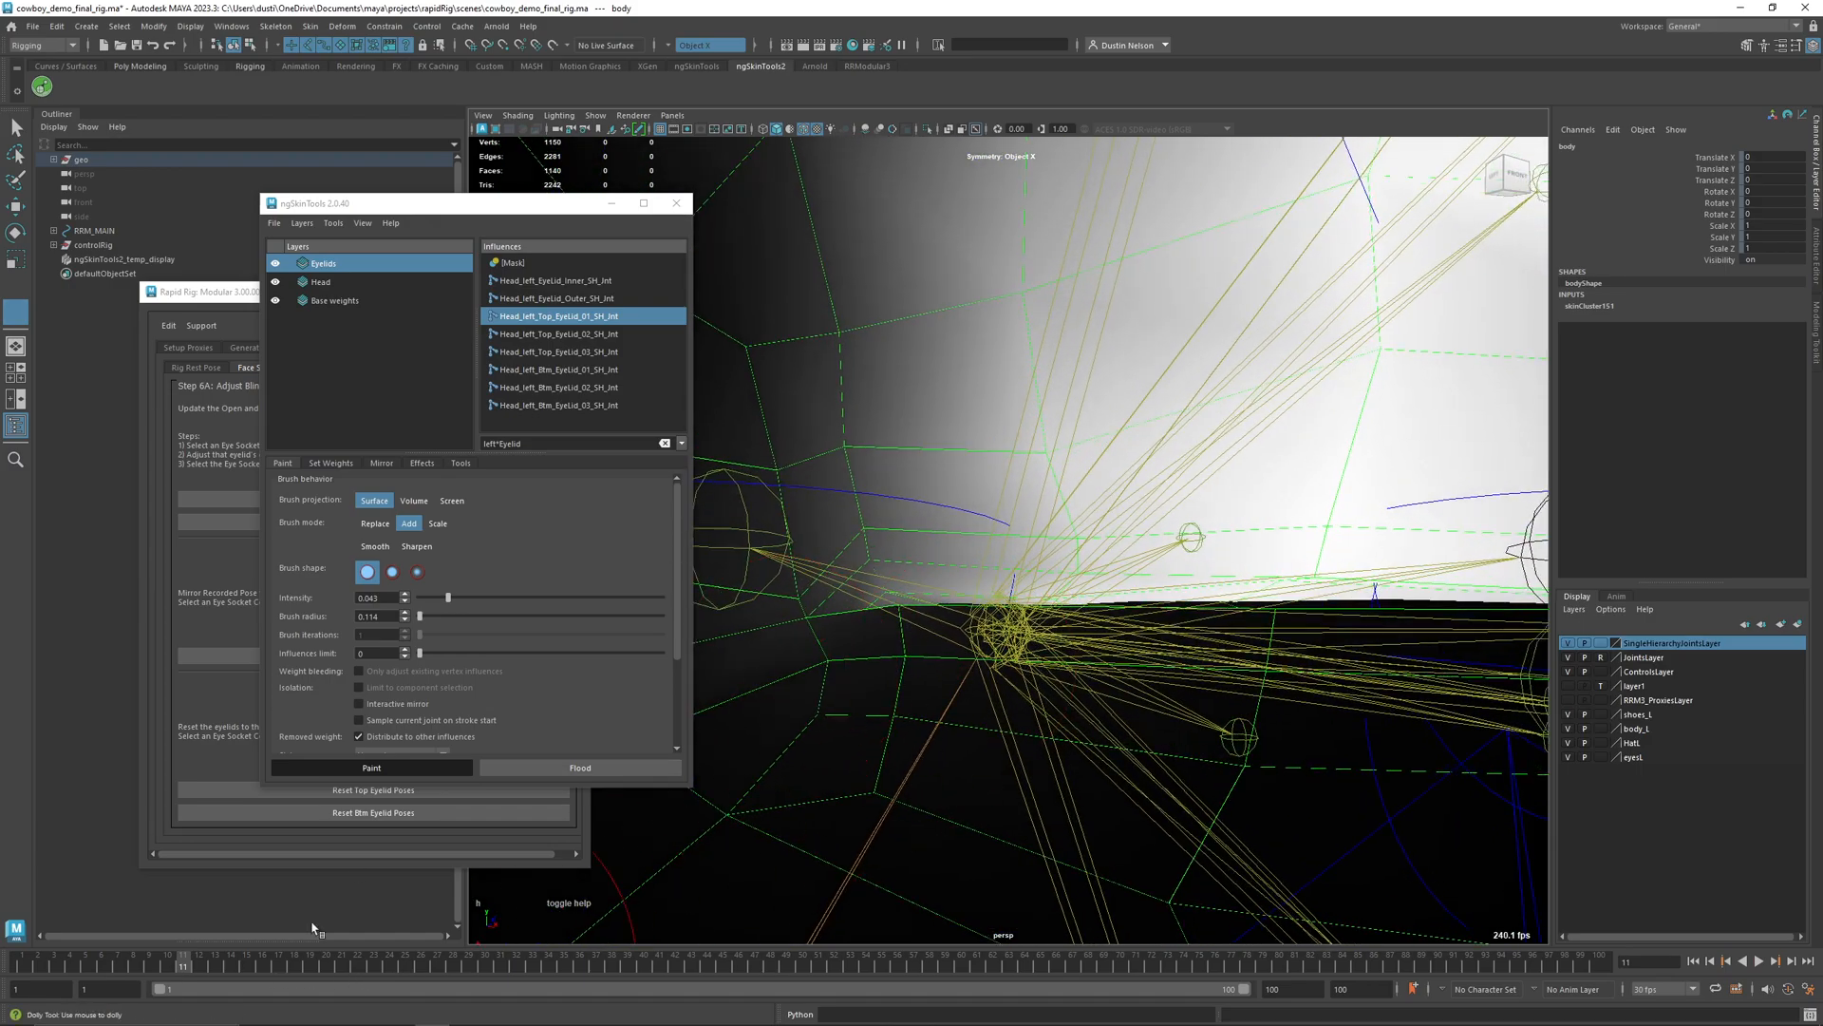
{"action": "left_click_drag", "start_coordinate": [174, 969], "coordinate": [166, 969]}
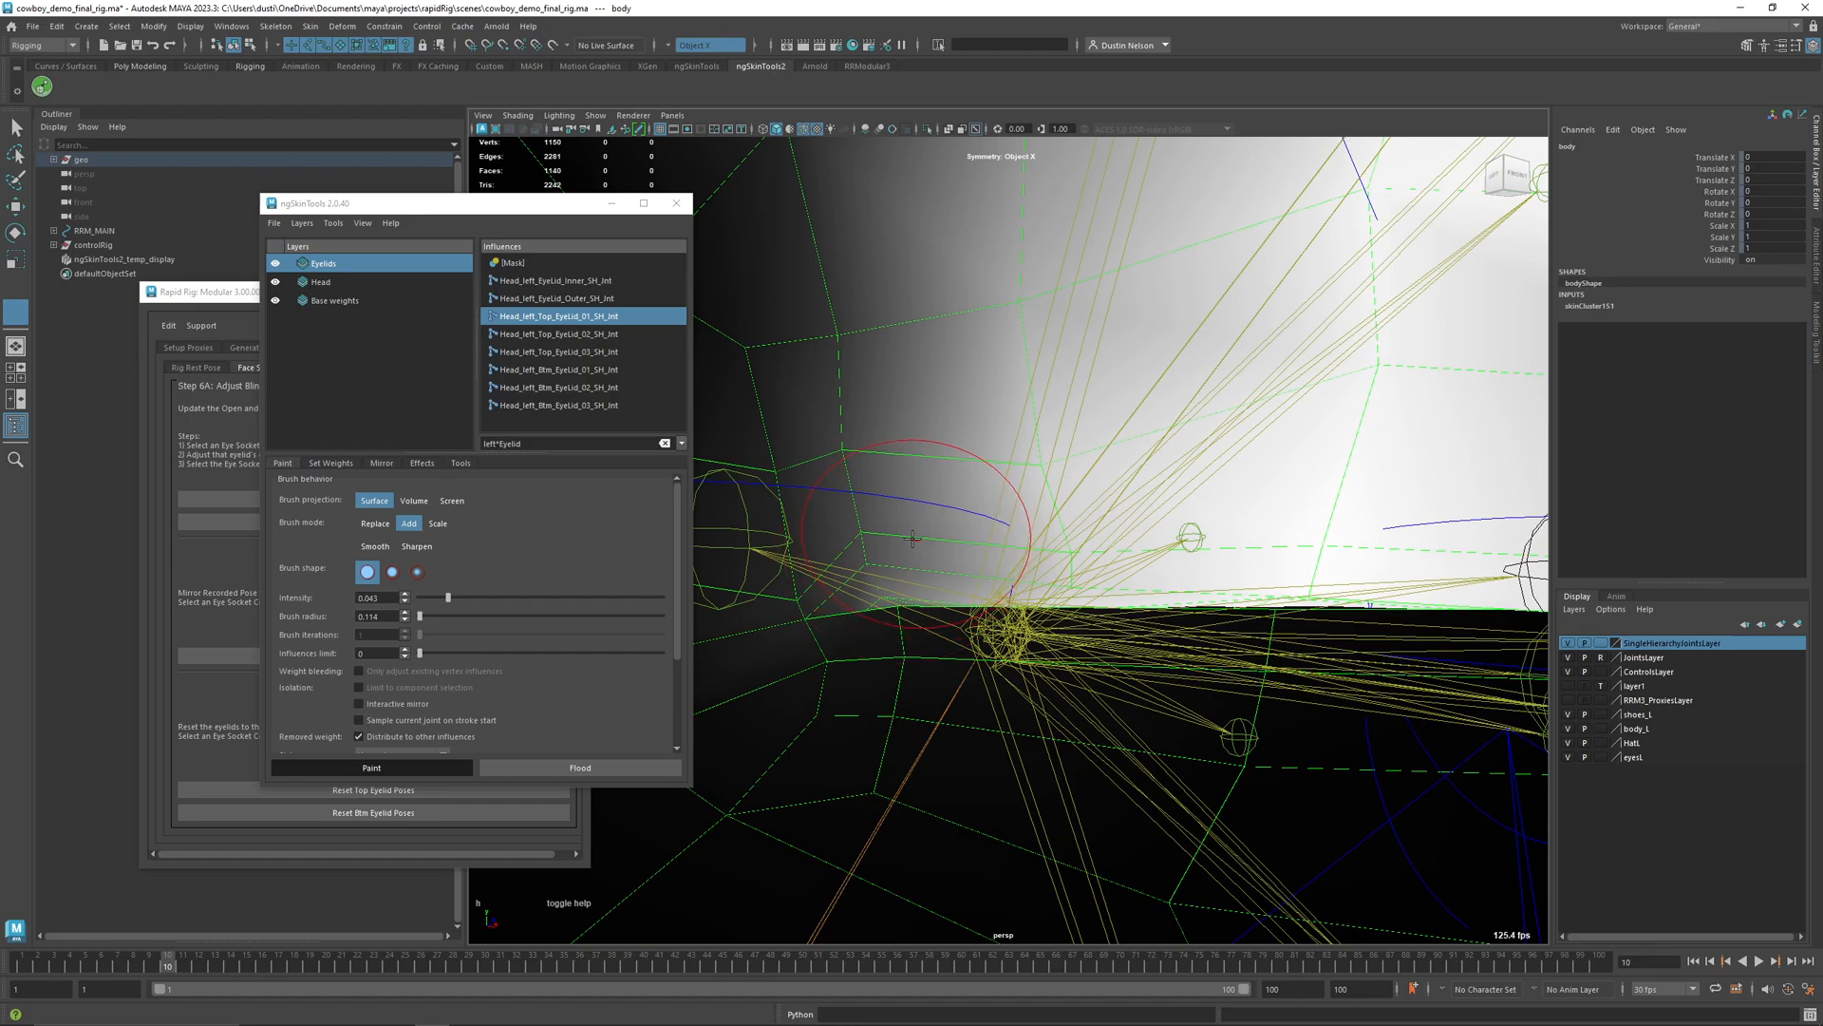
- Add small amounts of Top_EyeLid_01 weight to the upper lid near the inner eye corner
{"action": "left_click_drag", "start_coordinate": [880, 540], "coordinate": [878, 540]}
{"action": "left_click", "coordinate": [895, 576]}
{"action": "left_click", "coordinate": [888, 570]}
{"action": "mouse_move", "coordinate": [902, 545]}
{"action": "left_mouse_down"}
{"action": "mouse_move", "coordinate": [882, 546]}
{"action": "mouse_move", "coordinate": [960, 645]}
{"action": "left_mouse_up"}
{"action": "middle_click_drag", "start_coordinate": [974, 632], "coordinate": [914, 587], "text": "alt"}
{"action": "right_click_drag", "start_coordinate": [917, 587], "coordinate": [777, 633], "text": "alt"}
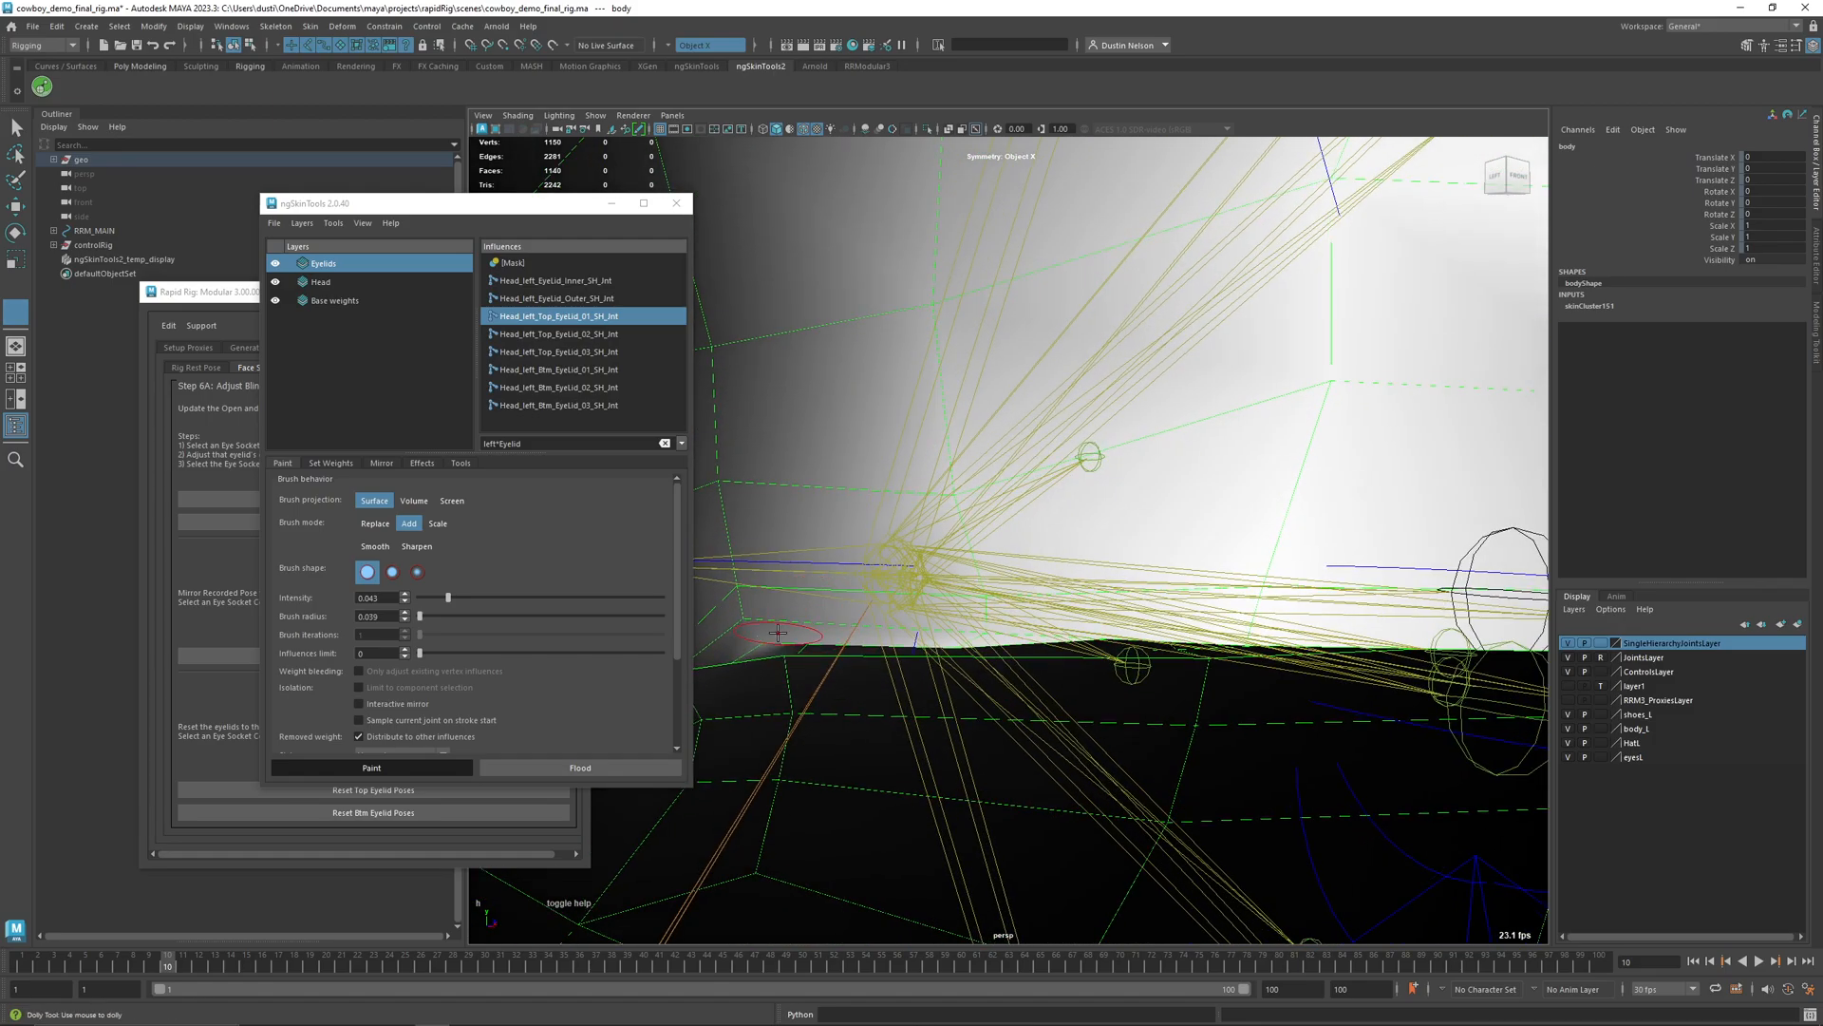
- Hide the controls, joints and single-hierarchy joints layers to leave an unobstructed view of the eyelid mesh
{"action": "left_click_drag", "start_coordinate": [956, 644], "coordinate": [916, 608], "text": "alt"}
{"action": "middle_click_drag", "start_coordinate": [916, 608], "coordinate": [968, 660], "text": "alt"}
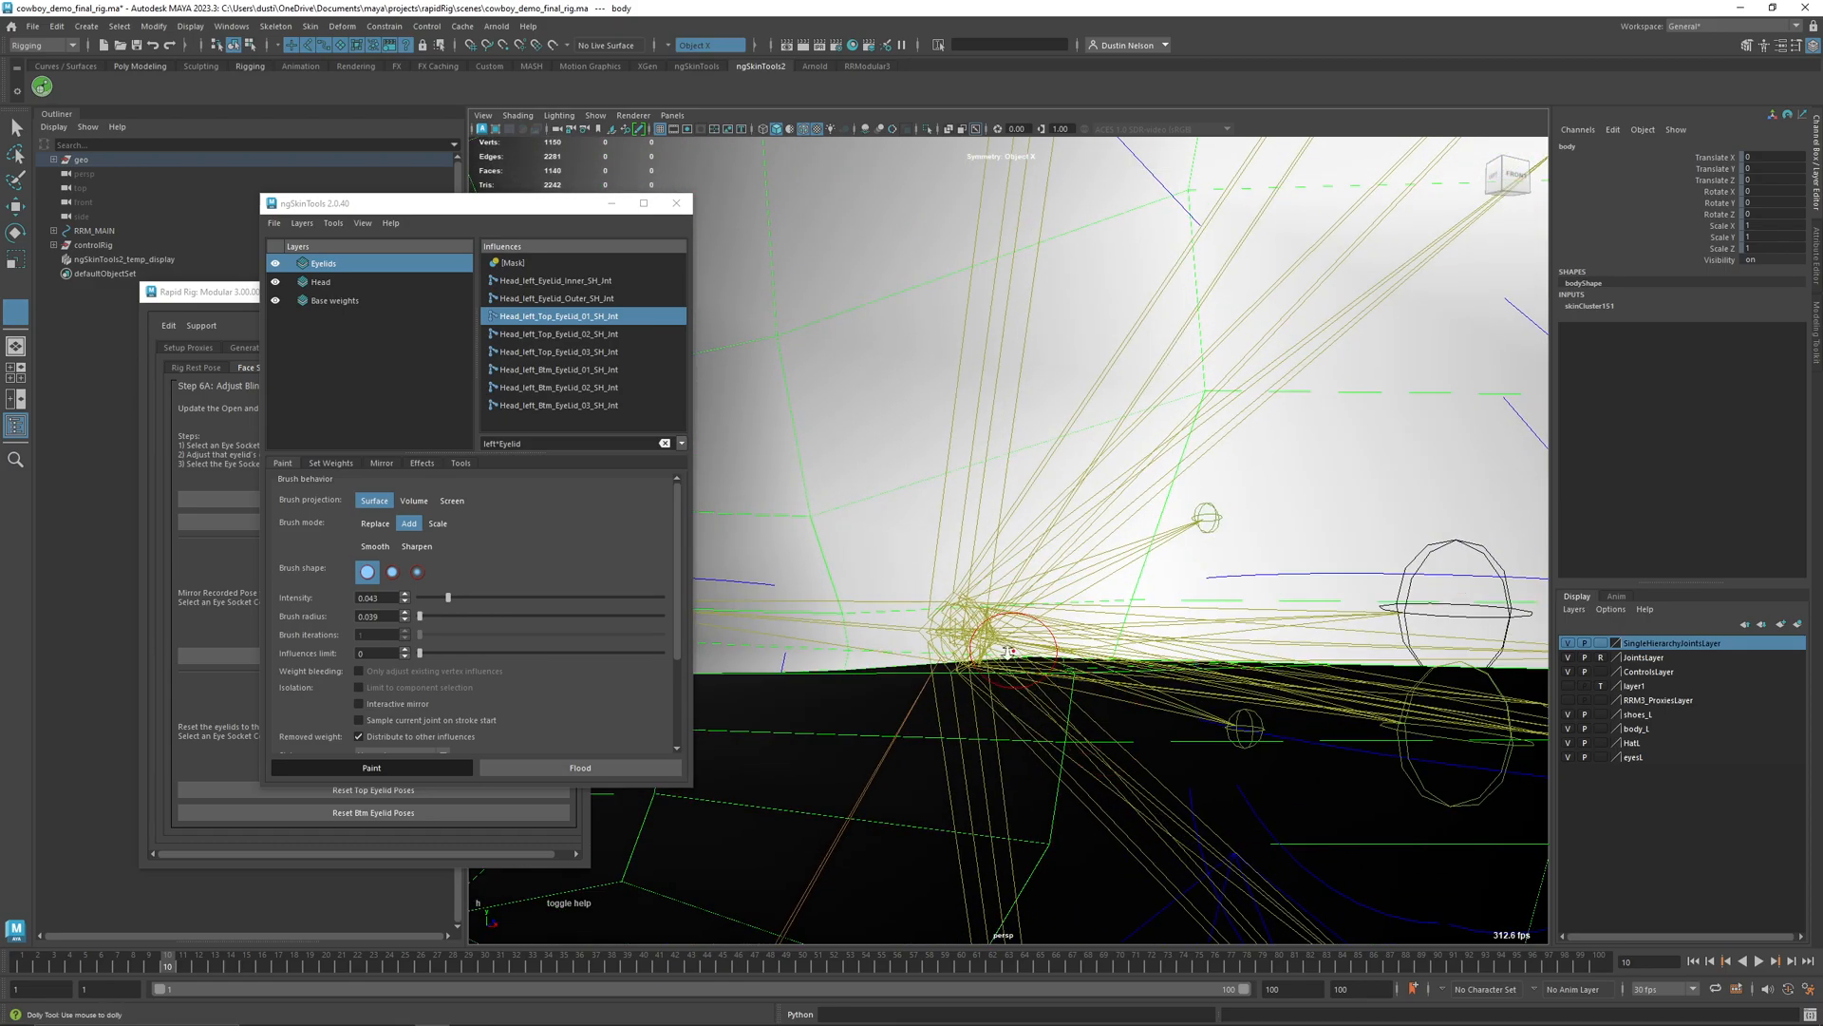
{"action": "right_click_drag", "start_coordinate": [968, 660], "coordinate": [903, 665], "text": "alt"}
{"action": "left_click_drag", "start_coordinate": [903, 669], "coordinate": [1154, 695], "text": "alt"}
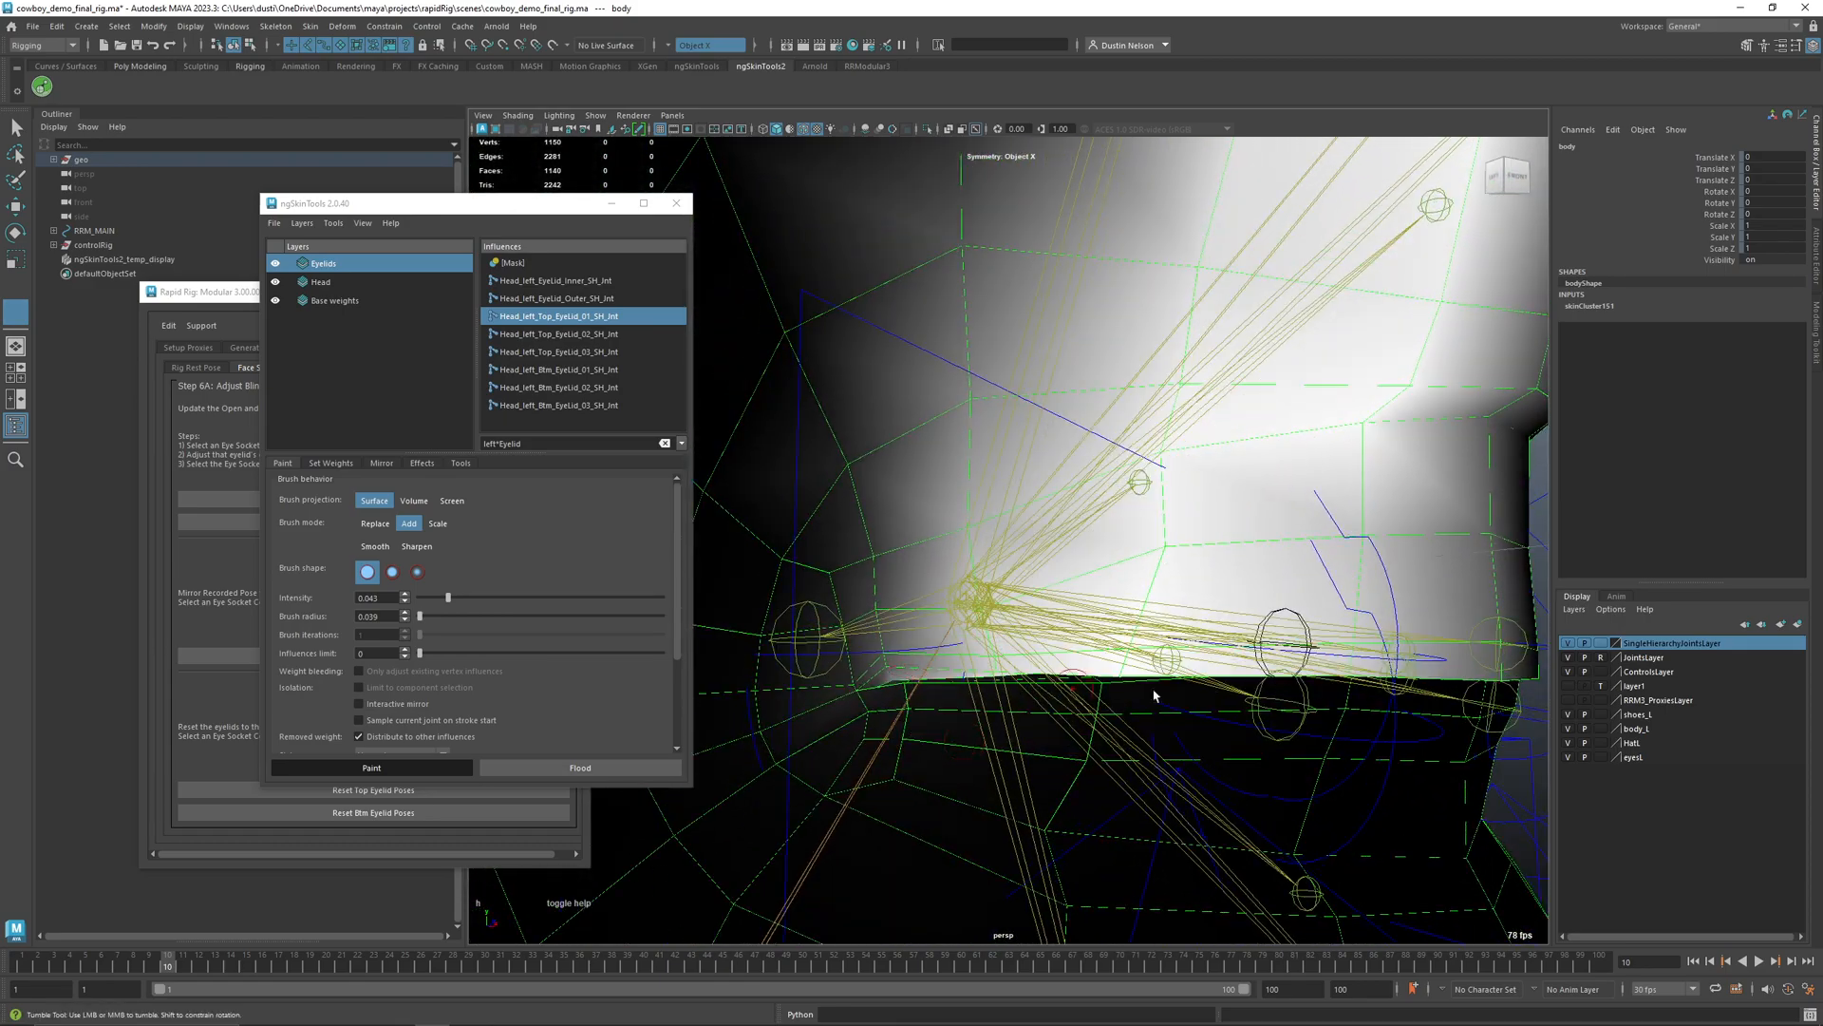
{"action": "left_click", "coordinate": [1567, 673]}
{"action": "left_click_drag", "start_coordinate": [1148, 650], "coordinate": [989, 660], "text": "alt"}
{"action": "right_click_drag", "start_coordinate": [989, 659], "coordinate": [1528, 639], "text": "alt"}
{"action": "left_click", "coordinate": [1567, 643]}
- Enlarge the brush radius to 0.124 and blend more Top_EyeLid_01 weight into the inner corner of the upper lid
{"action": "middle_click_drag", "start_coordinate": [1032, 590], "coordinate": [988, 676], "text": "alt"}
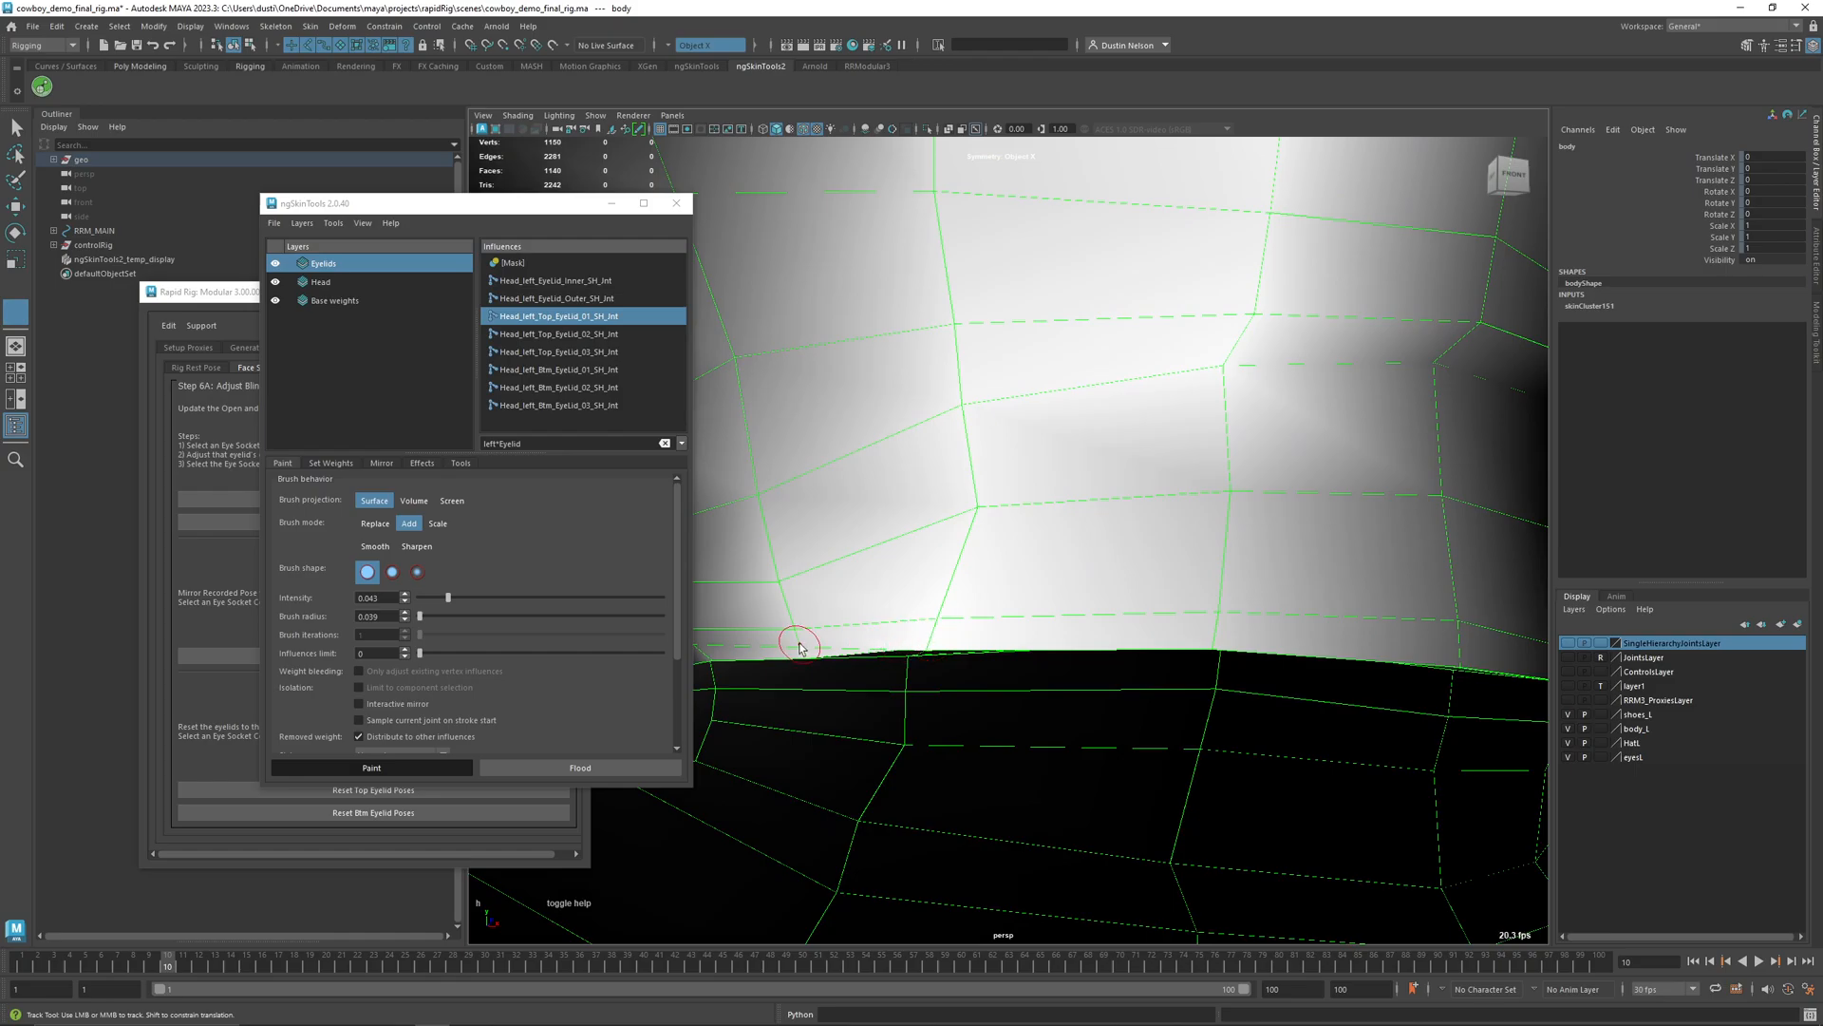
{"action": "middle_click_drag", "start_coordinate": [988, 657], "coordinate": [1044, 670], "text": "alt"}
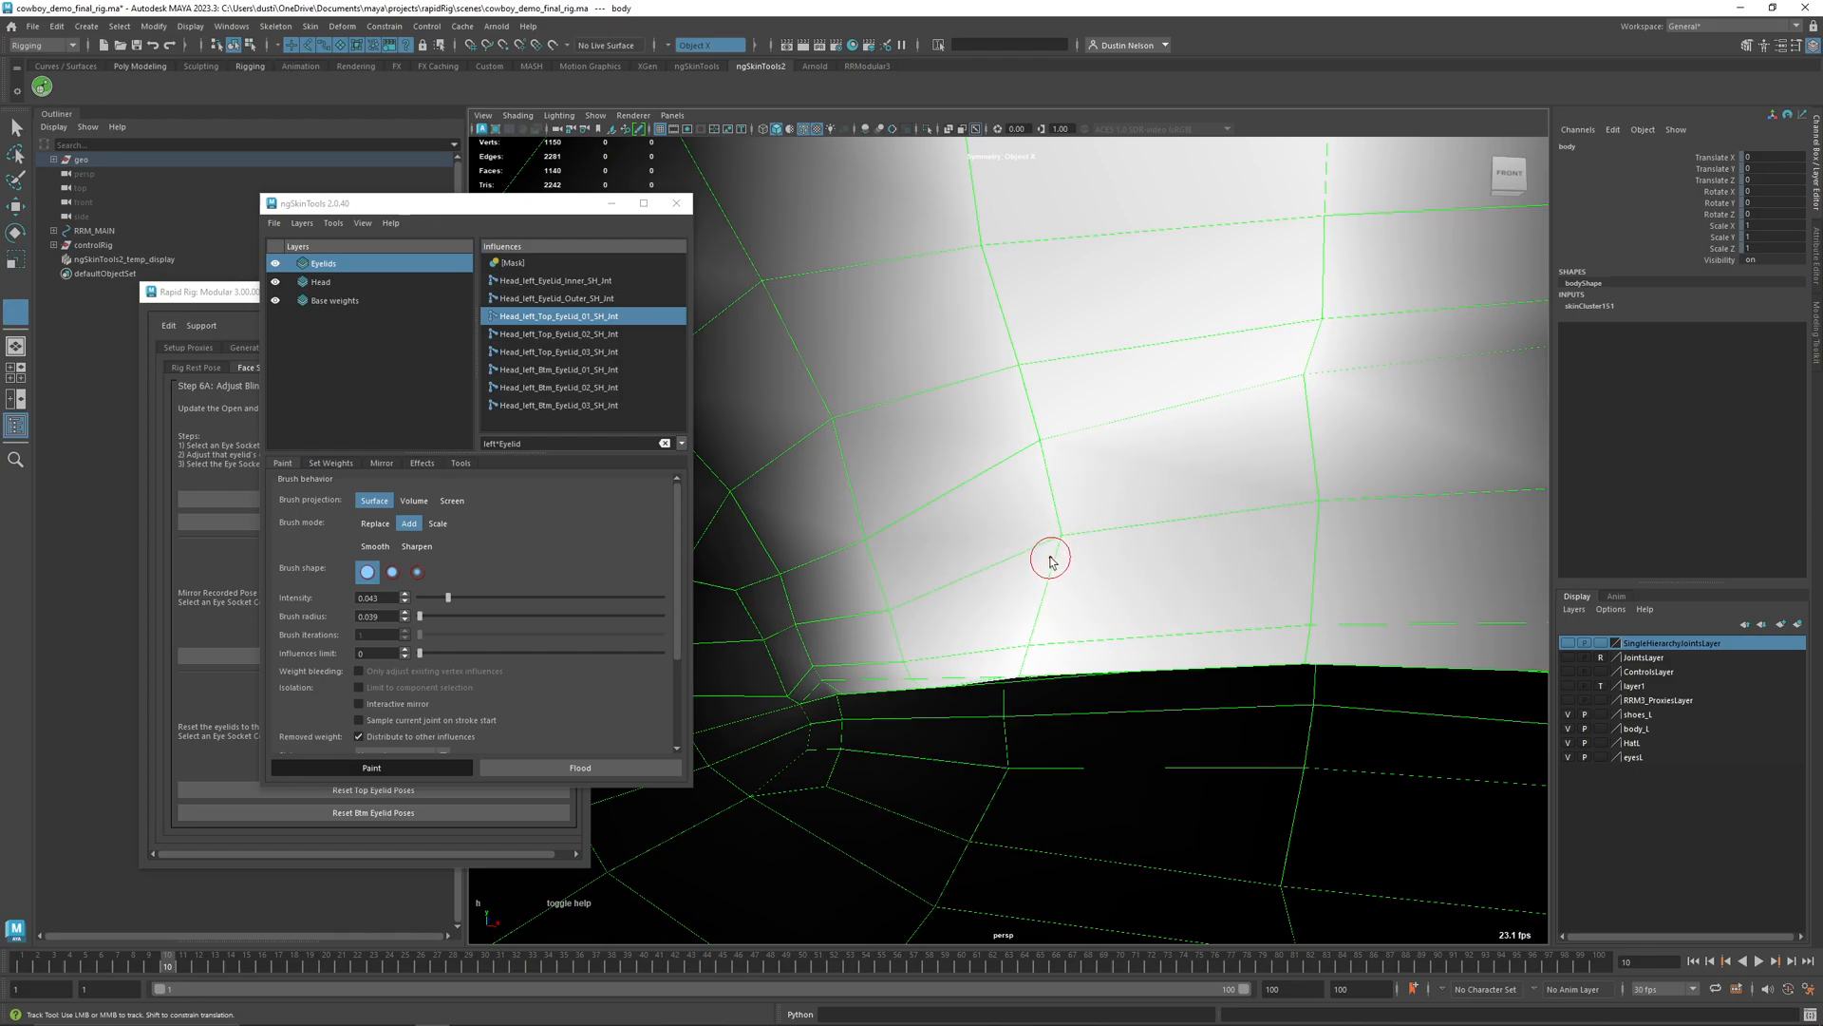
{"action": "mouse_move", "coordinate": [1084, 553]}
{"action": "left_mouse_down"}
{"action": "mouse_move", "coordinate": [1102, 553]}
{"action": "mouse_move", "coordinate": [872, 575]}
{"action": "mouse_move", "coordinate": [823, 559]}
{"action": "left_mouse_up"}
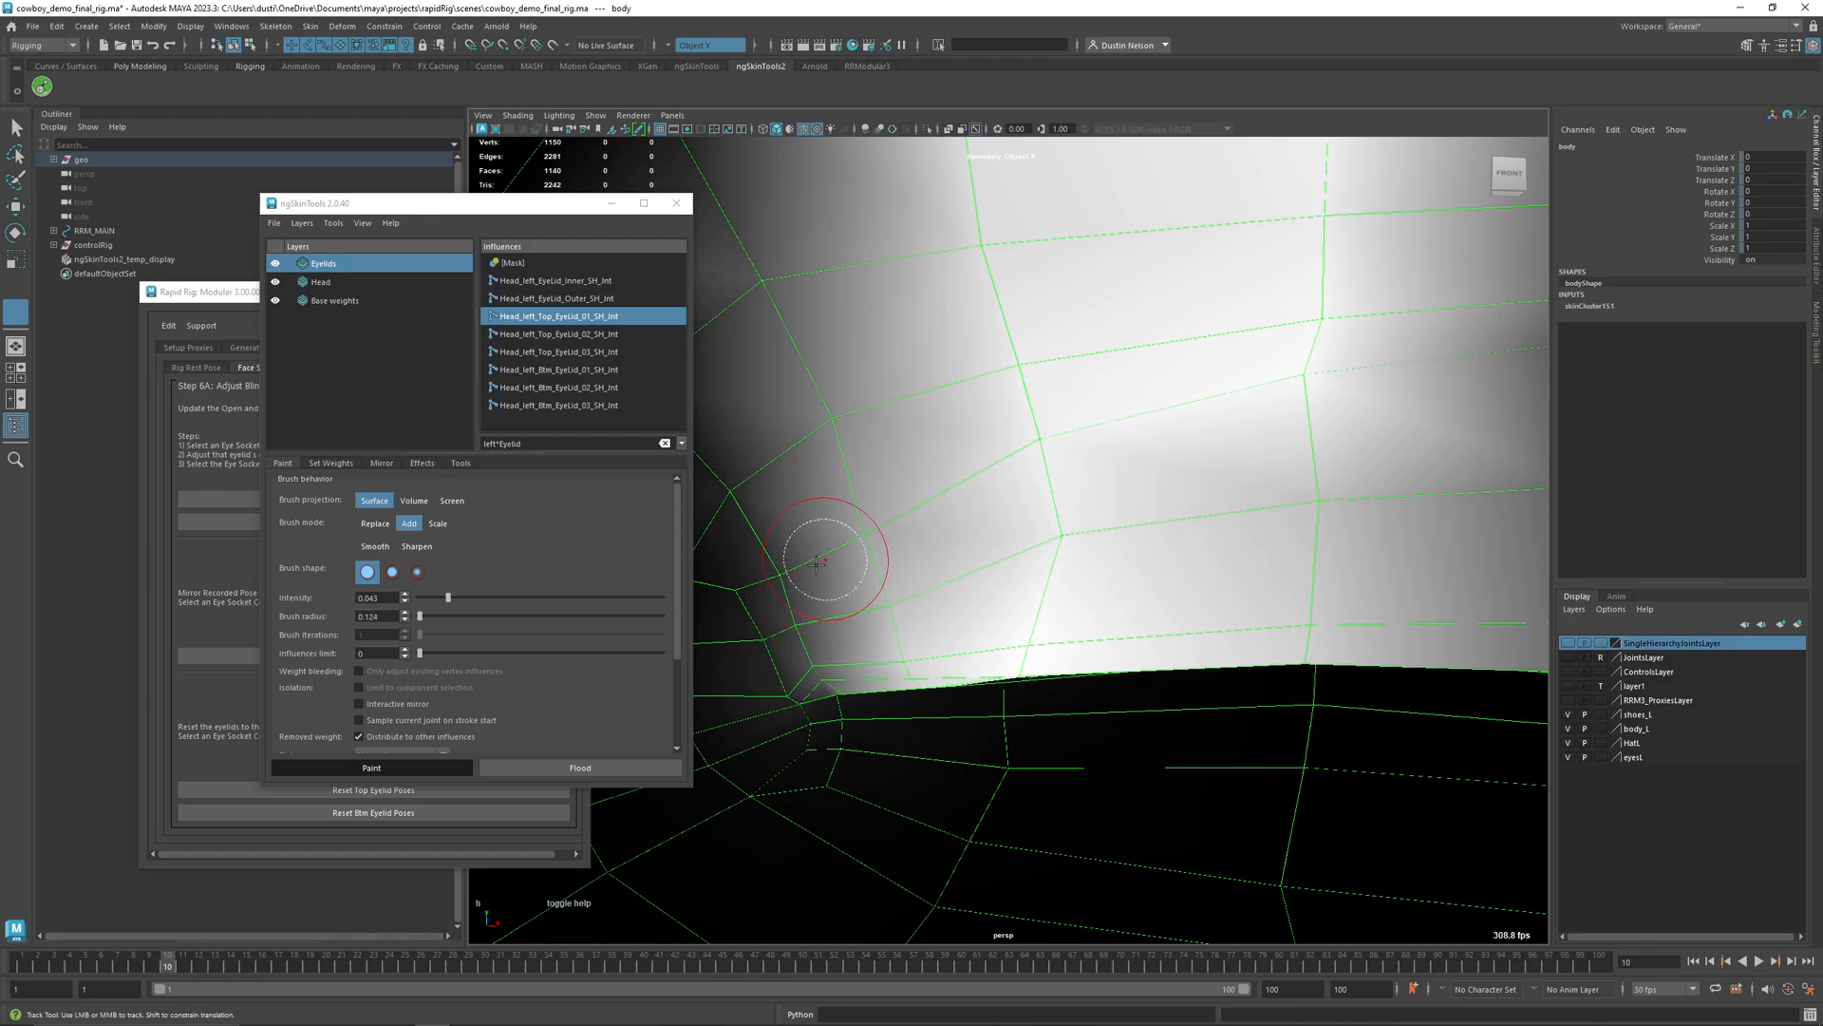
{"action": "right_click_drag", "start_coordinate": [1025, 746], "coordinate": [899, 757], "text": "alt"}
{"action": "left_click_drag", "start_coordinate": [899, 757], "coordinate": [963, 757], "text": "alt"}
{"action": "right_click_drag", "start_coordinate": [964, 757], "coordinate": [1031, 756], "text": "alt"}
{"action": "left_click_drag", "start_coordinate": [1031, 756], "coordinate": [1090, 770], "text": "alt"}
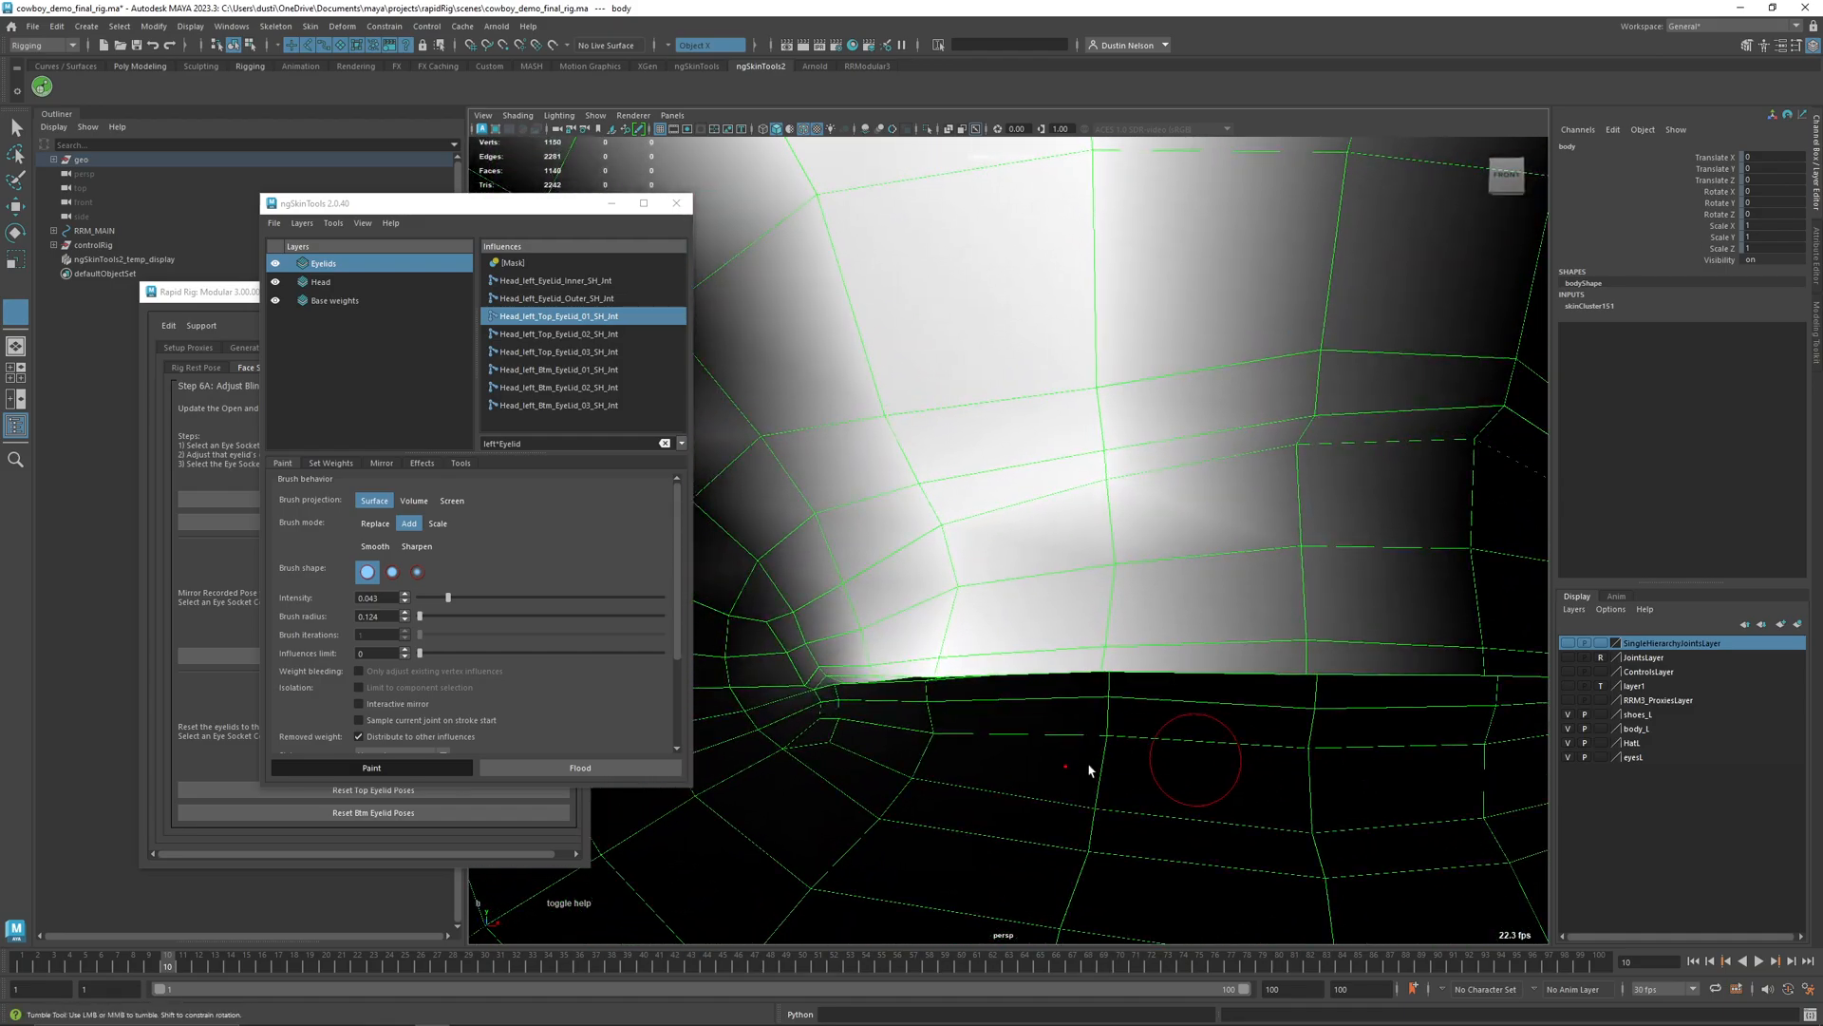
- Leave weight painting, deselect the body mesh, and hide the SingleHierarchyJointsLayer after briefly showing it
{"action": "left_click", "coordinate": [1568, 644]}
{"action": "mouse_move", "coordinate": [1282, 676]}
{"action": "left_mouse_down", "text": "alt"}
{"action": "mouse_move", "coordinate": [1159, 661]}
{"action": "mouse_move", "coordinate": [1181, 651]}
{"action": "mouse_move", "coordinate": [1097, 692]}
{"action": "mouse_move", "coordinate": [985, 700]}
{"action": "mouse_move", "coordinate": [1043, 720]}
{"action": "left_mouse_up", "text": "alt"}
{"action": "right_click_drag", "start_coordinate": [1290, 745], "coordinate": [1113, 698], "text": "alt"}
{"action": "key", "text": "q"}
{"action": "left_click_drag", "start_coordinate": [1113, 698], "coordinate": [1158, 688], "text": "alt"}
{"action": "left_click", "coordinate": [1376, 640]}
{"action": "left_click_drag", "start_coordinate": [1322, 646], "coordinate": [1306, 637], "text": "alt"}
{"action": "left_click", "coordinate": [1568, 643]}
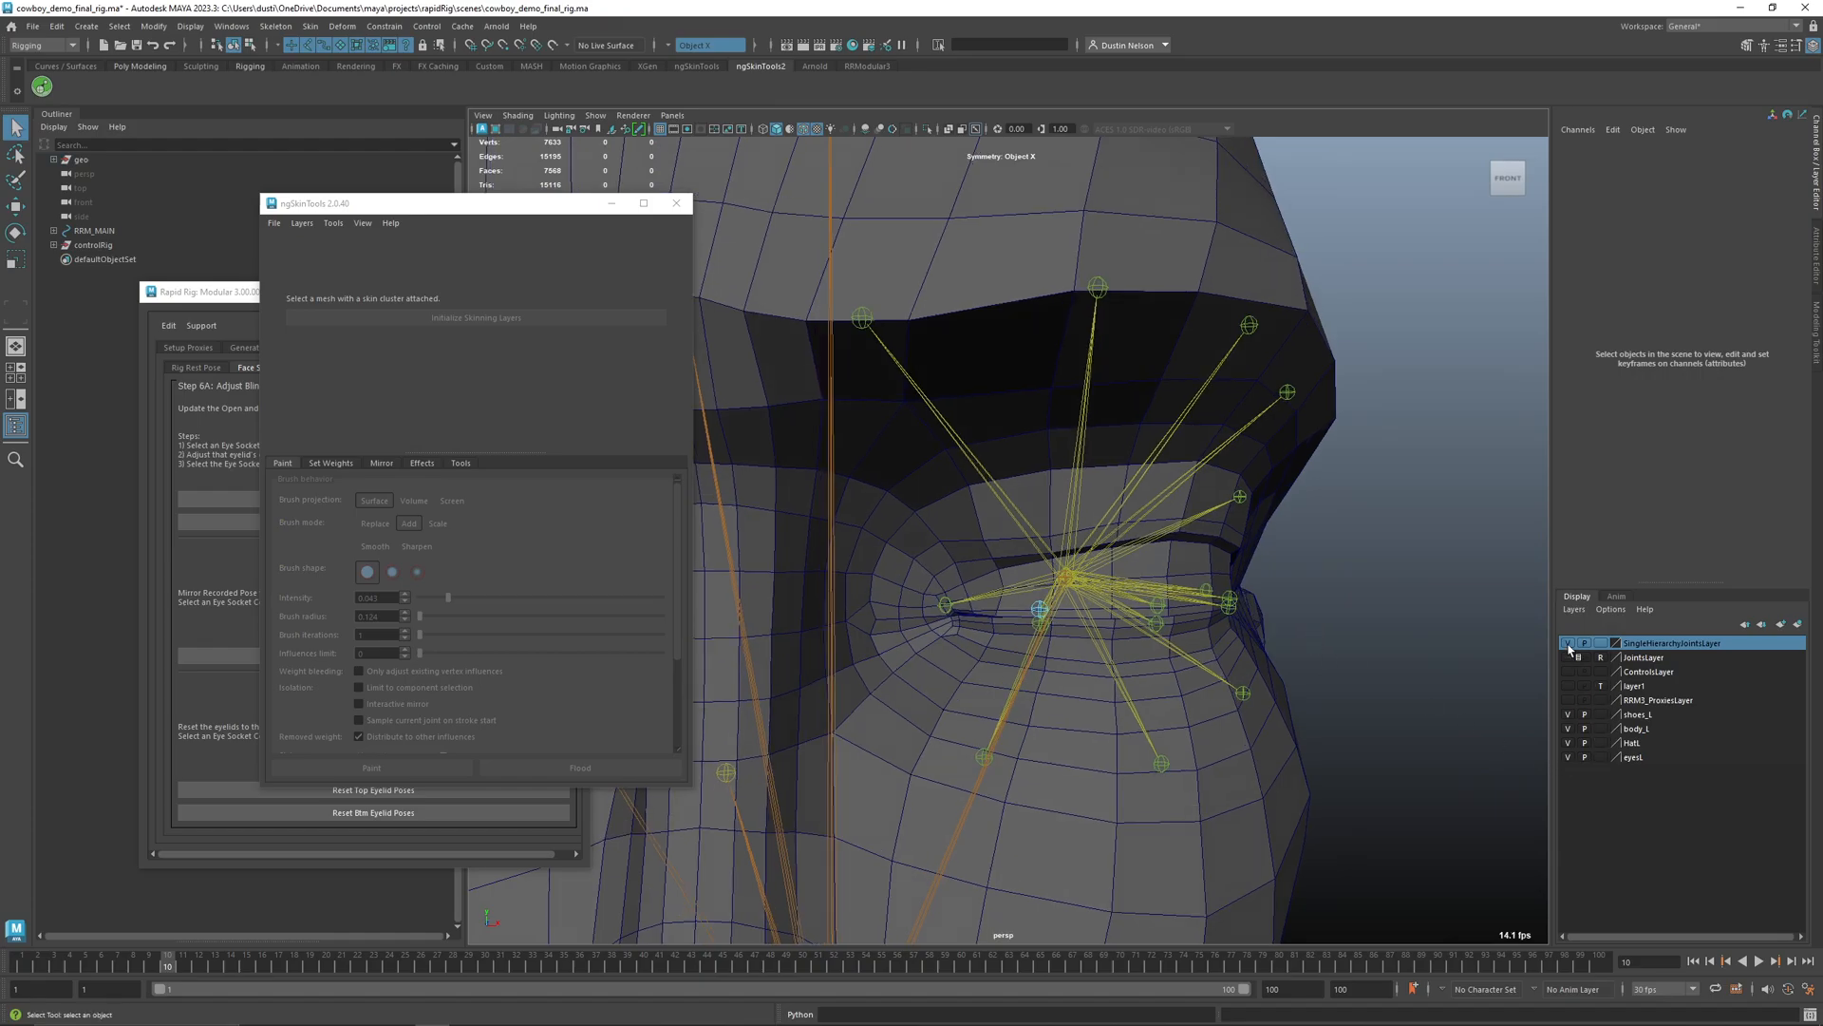
- Play back the blink on the bare mesh, stop at frame 10, and examine the closed inner eye corner
{"action": "key", "text": "alt+v"}
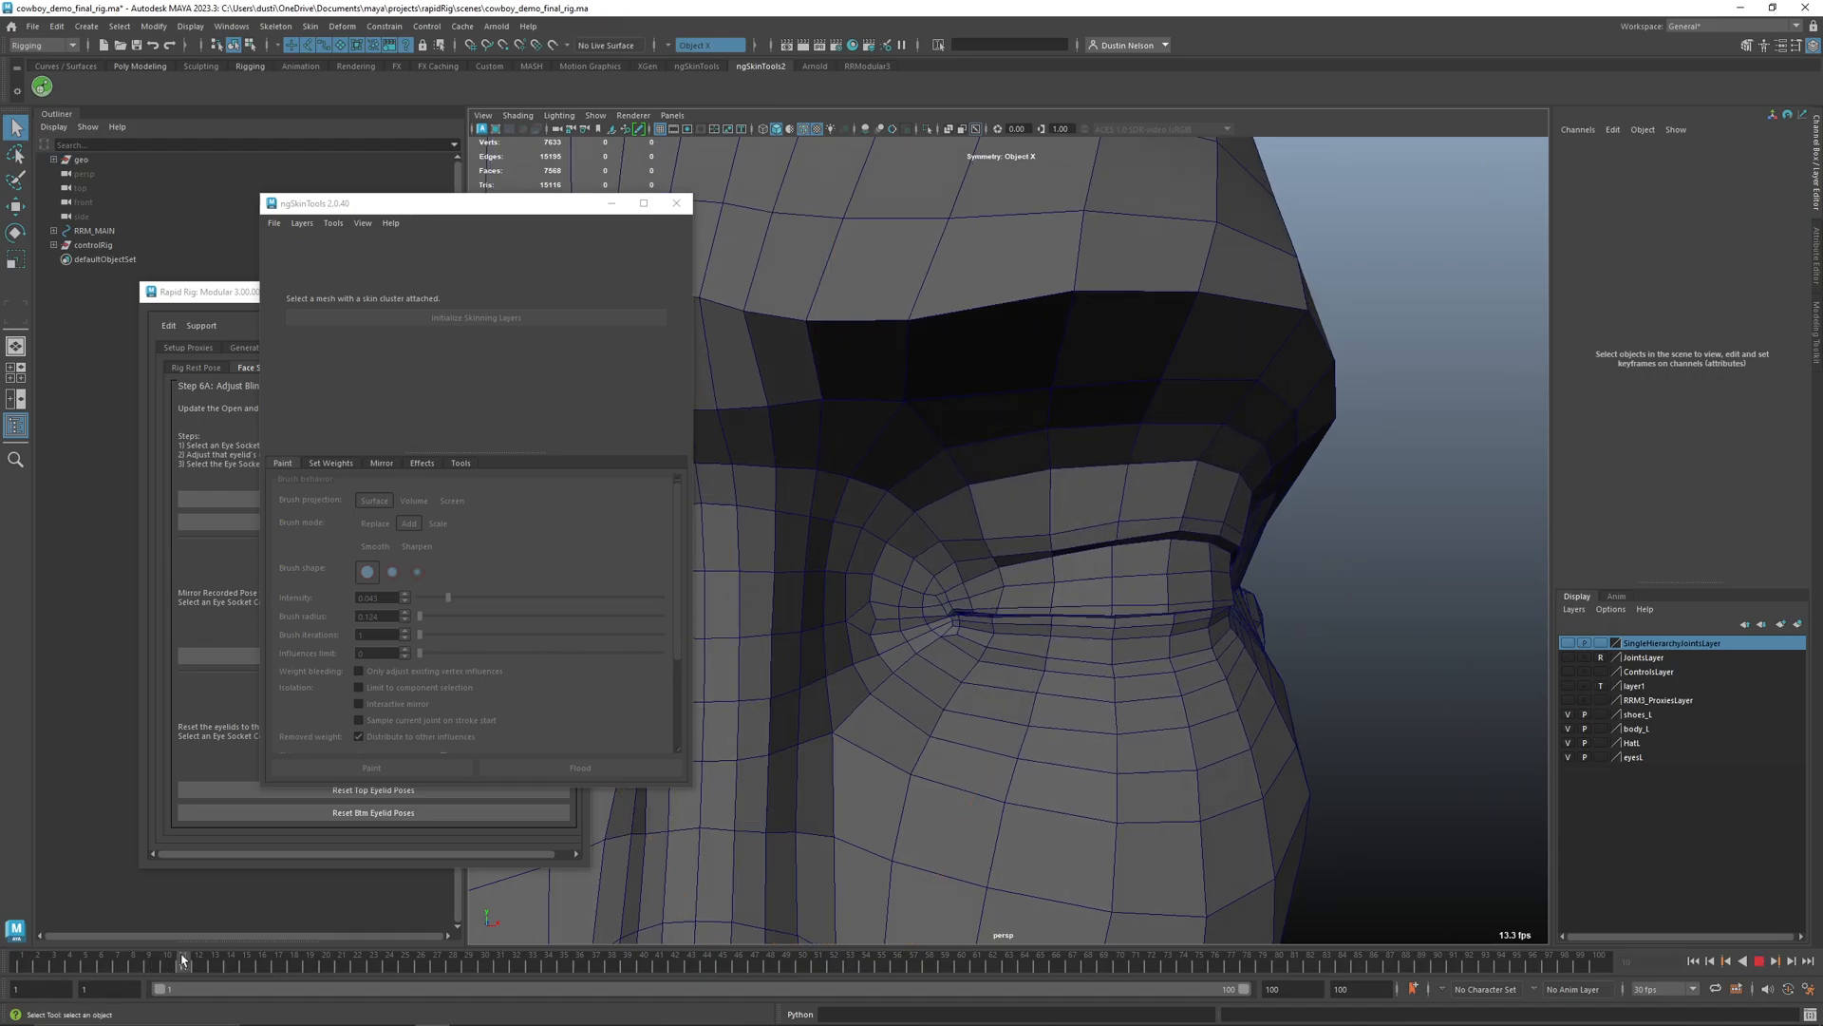
{"action": "left_click_drag", "start_coordinate": [158, 955], "coordinate": [164, 956]}
{"action": "left_click_drag", "start_coordinate": [967, 784], "coordinate": [863, 789], "text": "alt"}
{"action": "right_click_drag", "start_coordinate": [863, 789], "coordinate": [1166, 762], "text": "alt"}
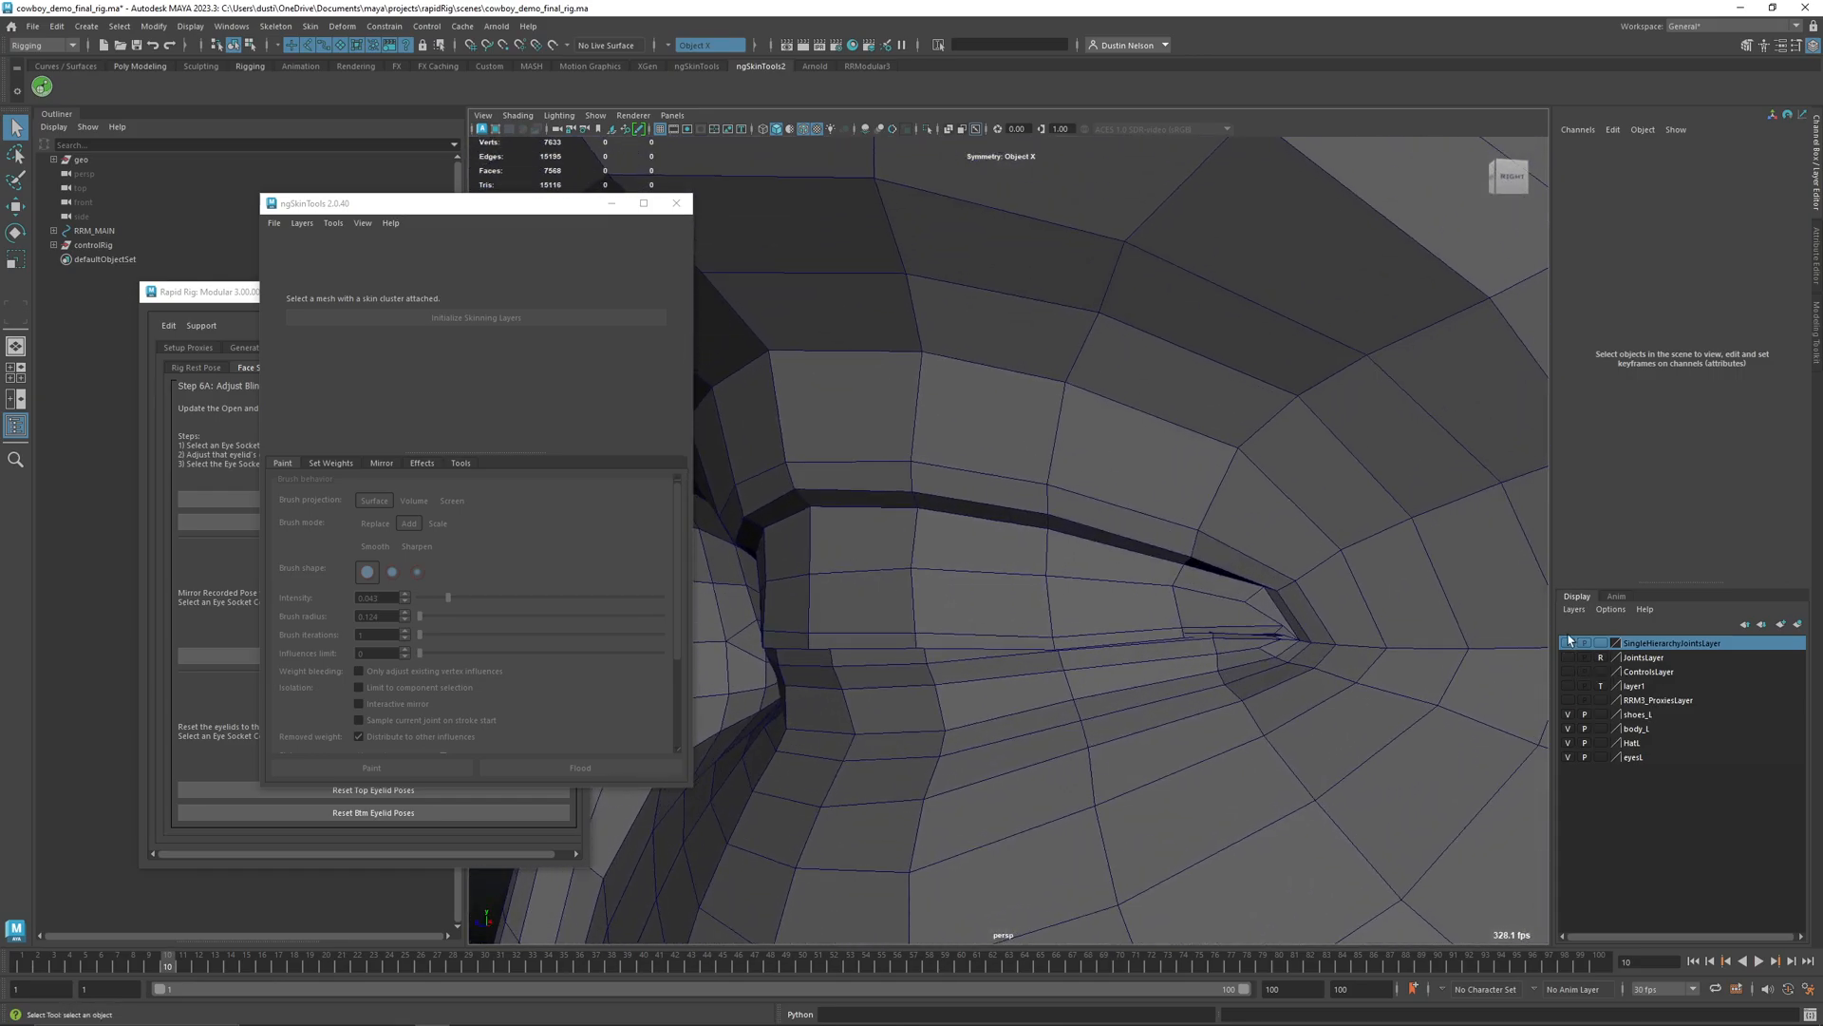
- Show the controls layer and rotate the left eye's outer upper eyelid control to about -0.335 in X
{"action": "right_click_drag", "start_coordinate": [1163, 734], "coordinate": [1310, 729], "text": "alt"}
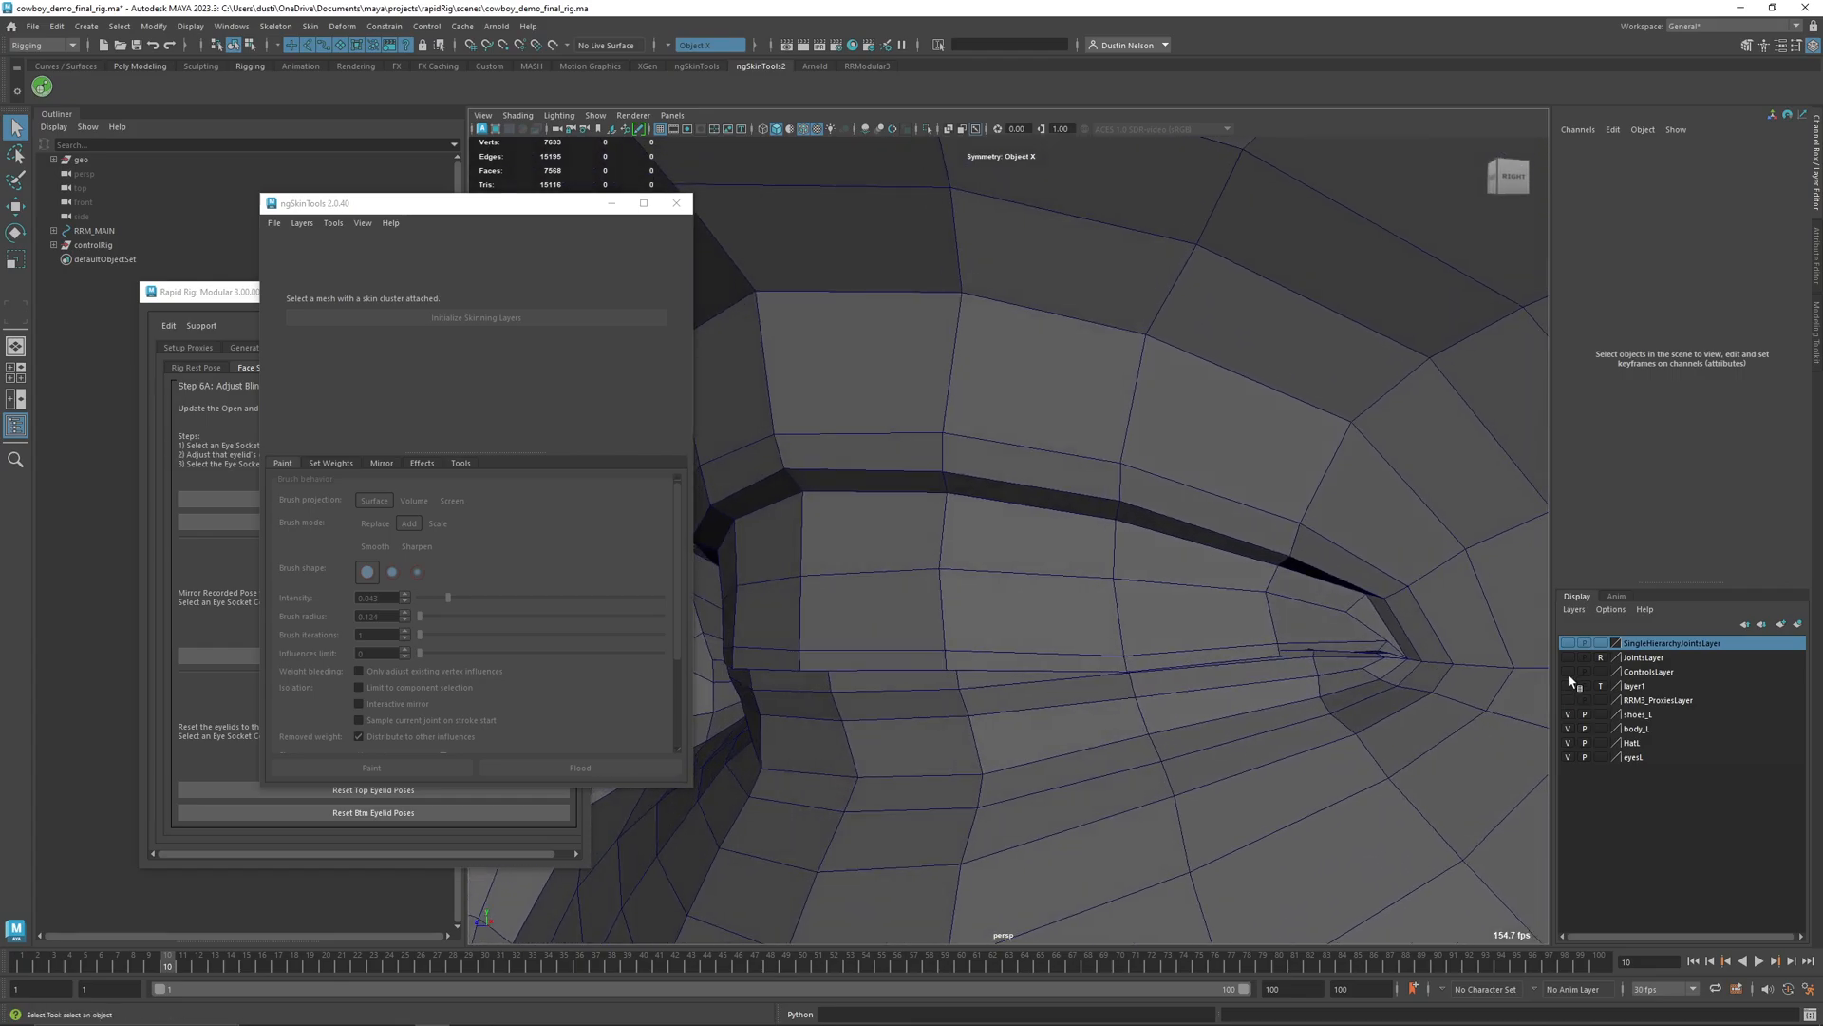
{"action": "left_click", "coordinate": [1568, 672]}
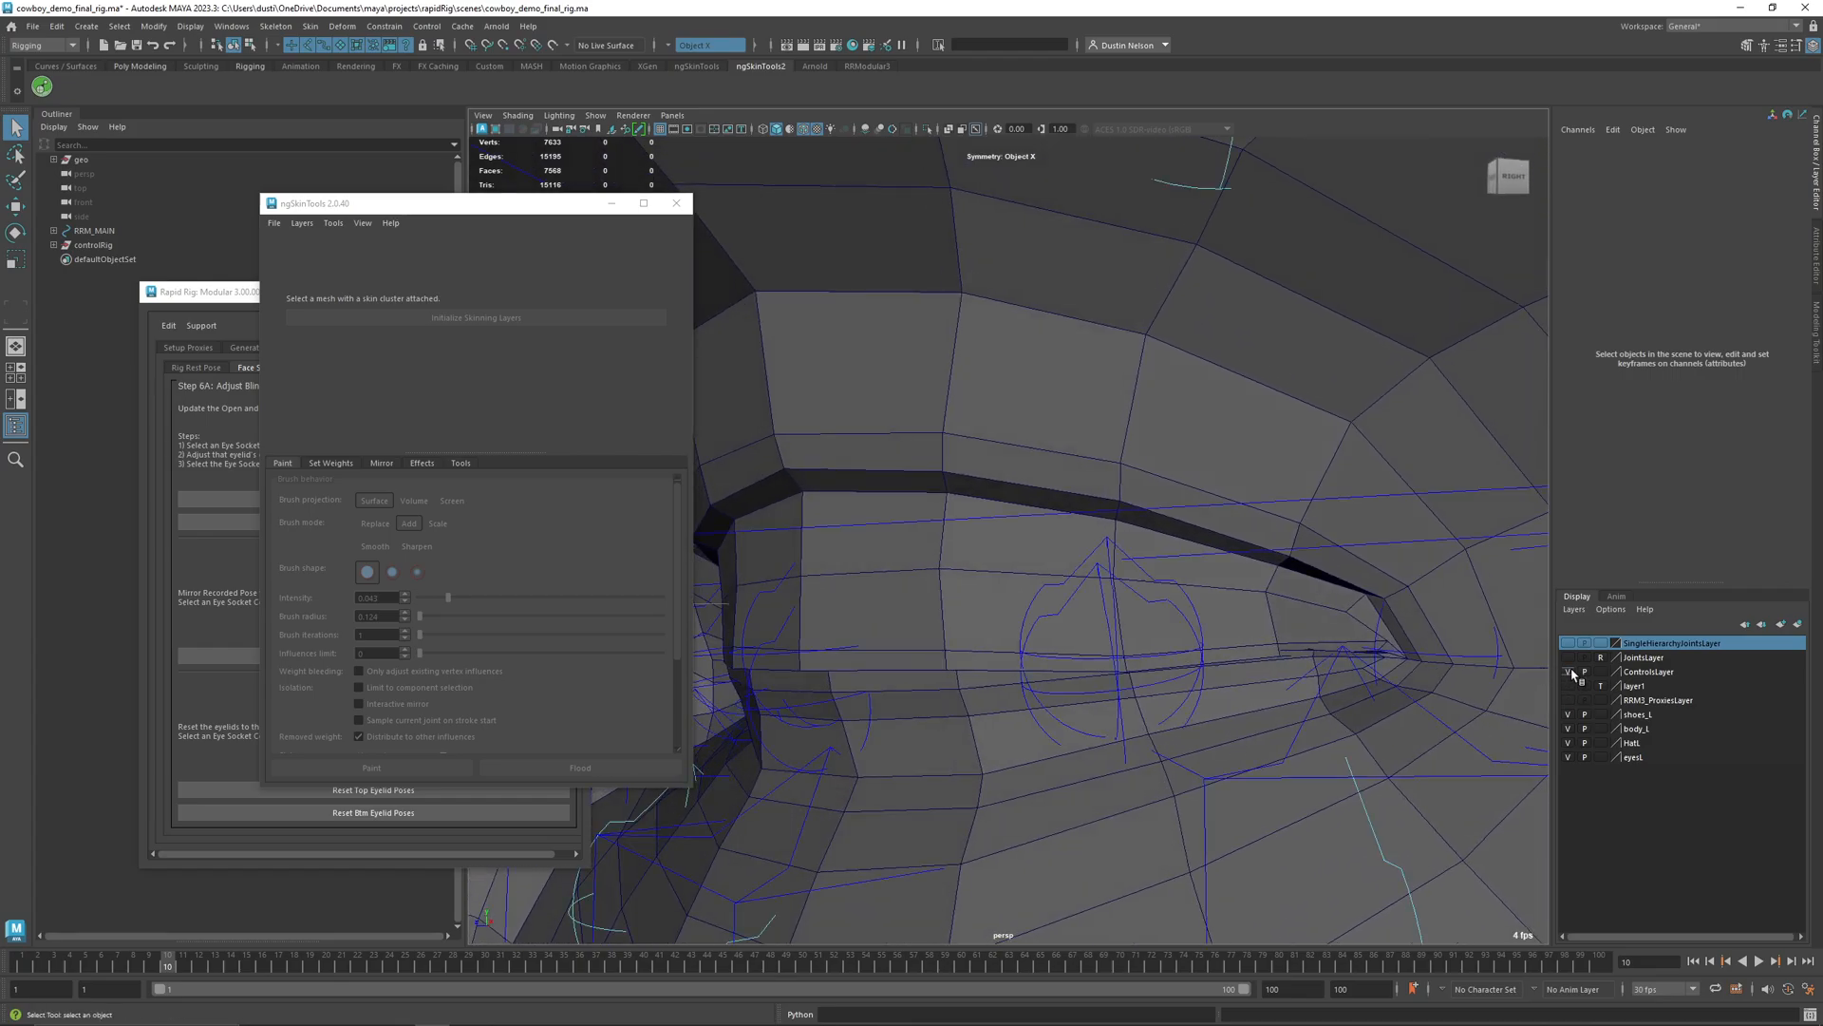
{"action": "left_click", "coordinate": [1118, 629]}
{"action": "key", "text": "e"}
{"action": "left_click_drag", "start_coordinate": [1106, 632], "coordinate": [1091, 590]}
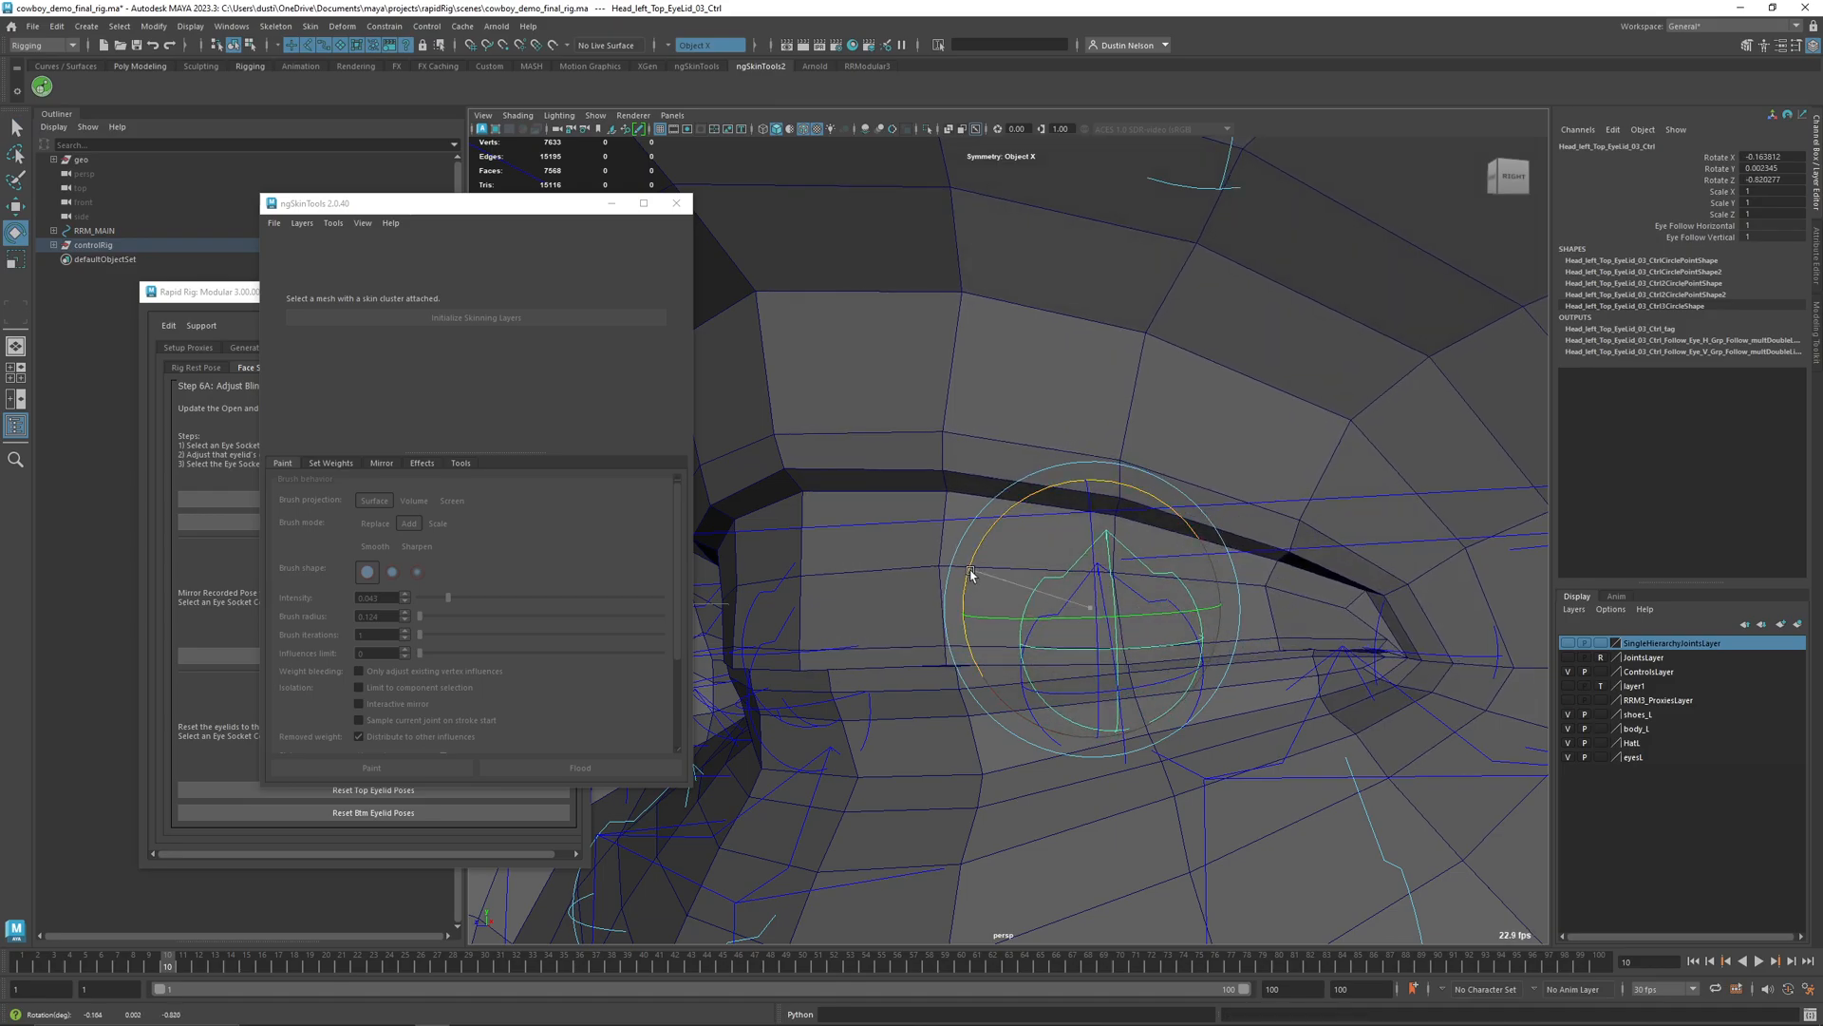
{"action": "left_click_drag", "start_coordinate": [1048, 623], "coordinate": [1302, 680], "text": "alt"}
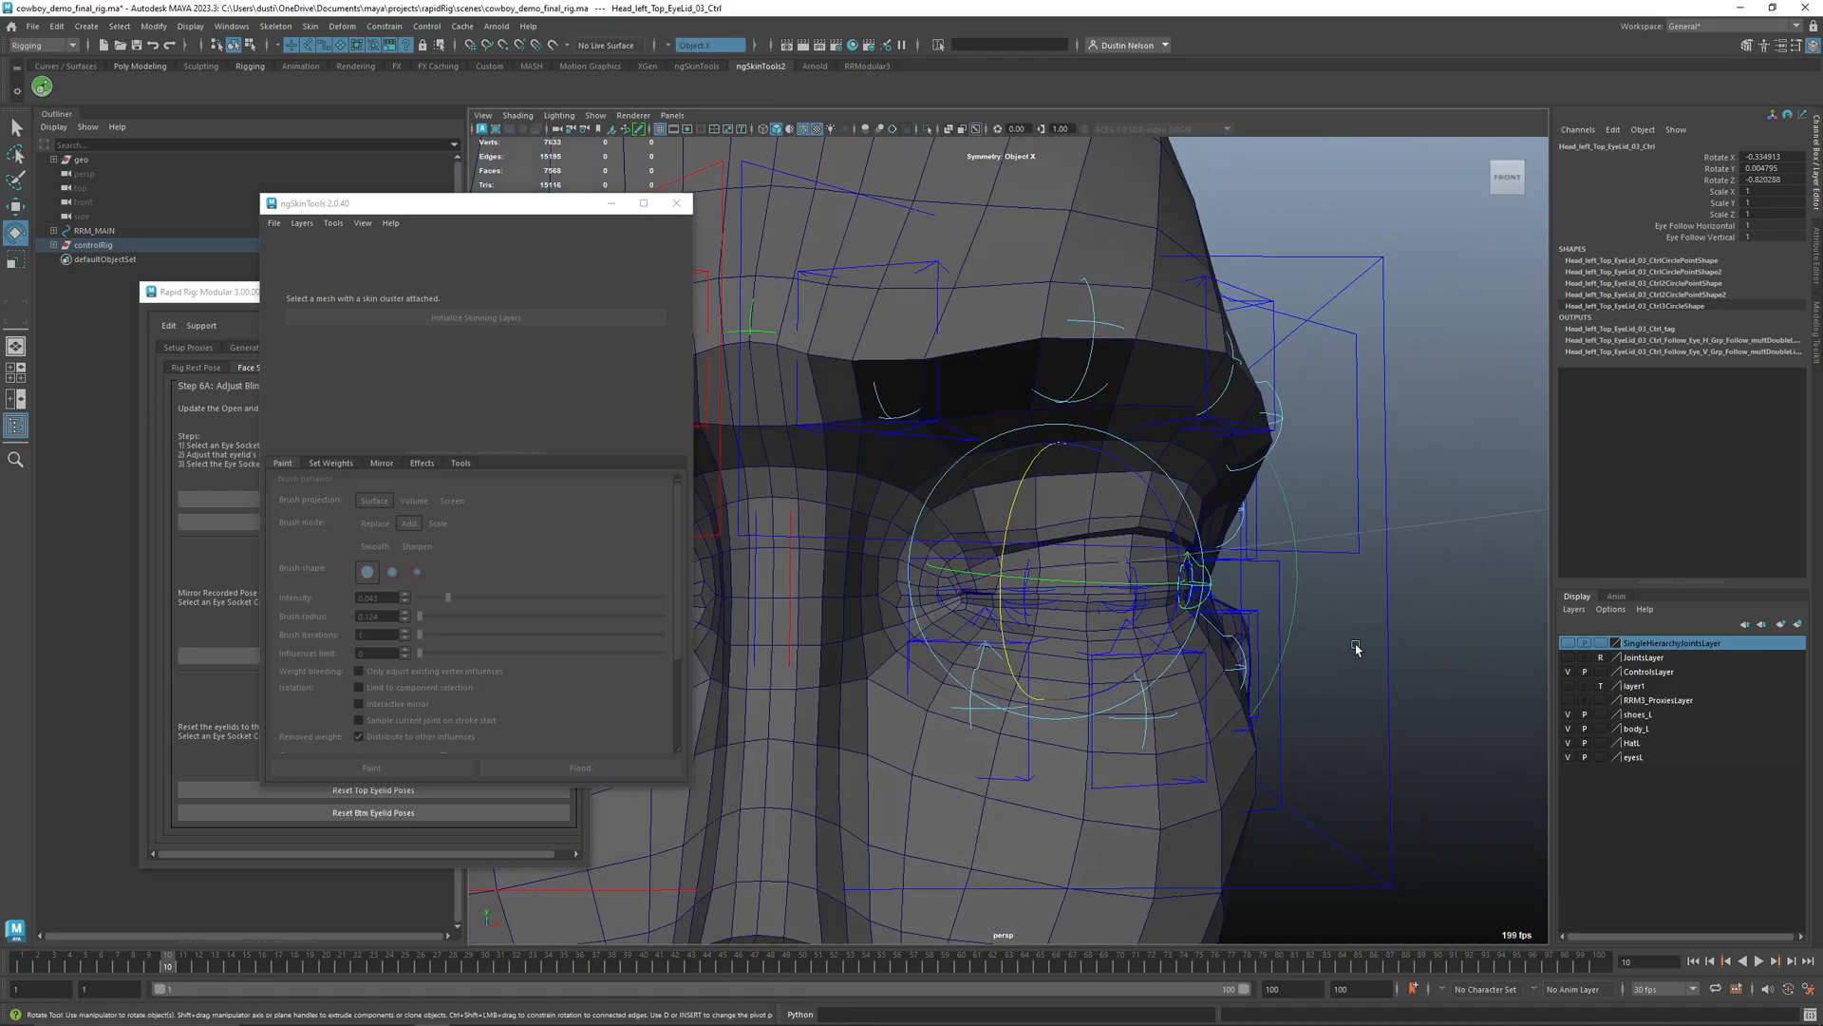
- Select the left eye socket control and record its closed top and bottom eyelid poses
{"action": "left_click_drag", "start_coordinate": [1419, 650], "coordinate": [1369, 665]}
{"action": "left_click", "coordinate": [241, 497]}
{"action": "left_click", "coordinate": [253, 522]}
- Select the body mesh, start painting skin weights, and try adding Head_left_Top_EyeLid_03_SH_Jnt weight along the upper lid's edge
{"action": "left_click_drag", "start_coordinate": [1050, 658], "coordinate": [936, 655], "text": "alt"}
{"action": "right_click_drag", "start_coordinate": [936, 655], "coordinate": [1187, 708], "text": "alt"}
{"action": "left_click_drag", "start_coordinate": [1186, 712], "coordinate": [1198, 722], "text": "alt"}
{"action": "key", "text": "q"}
{"action": "left_click", "coordinate": [1077, 575]}
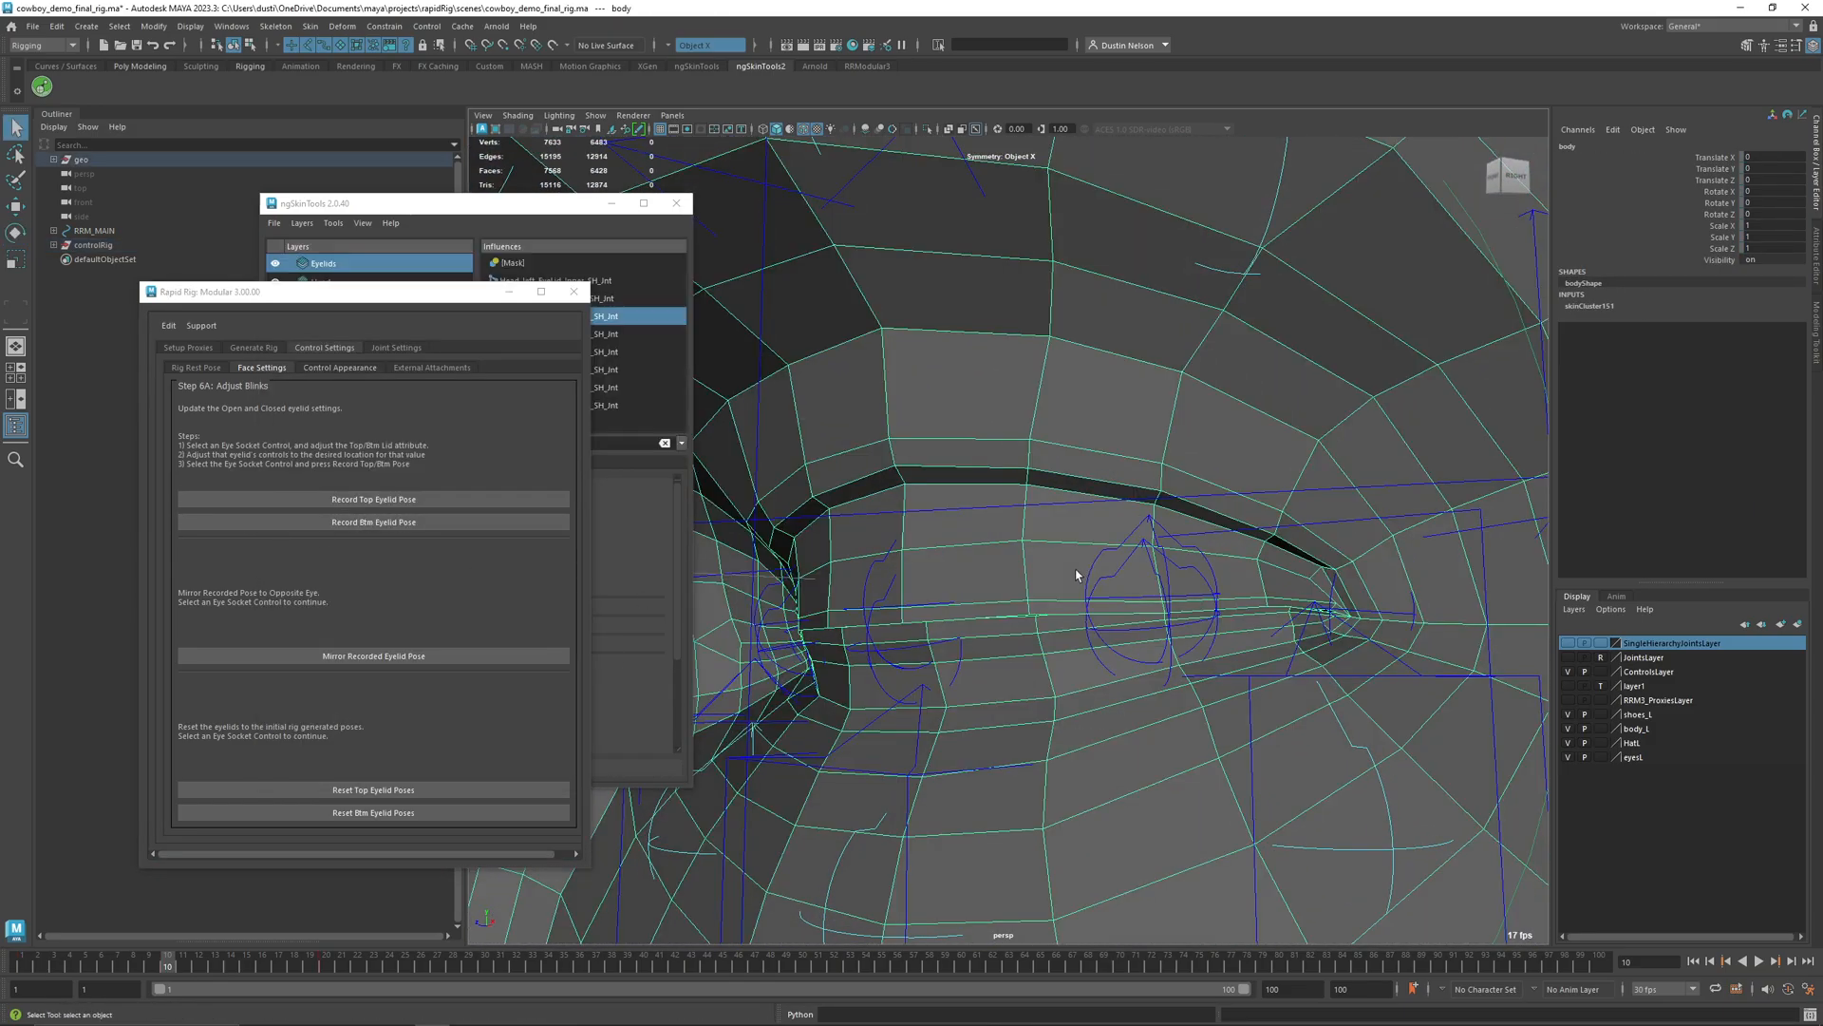
{"action": "left_click", "coordinate": [646, 573]}
{"action": "left_click", "coordinate": [589, 352]}
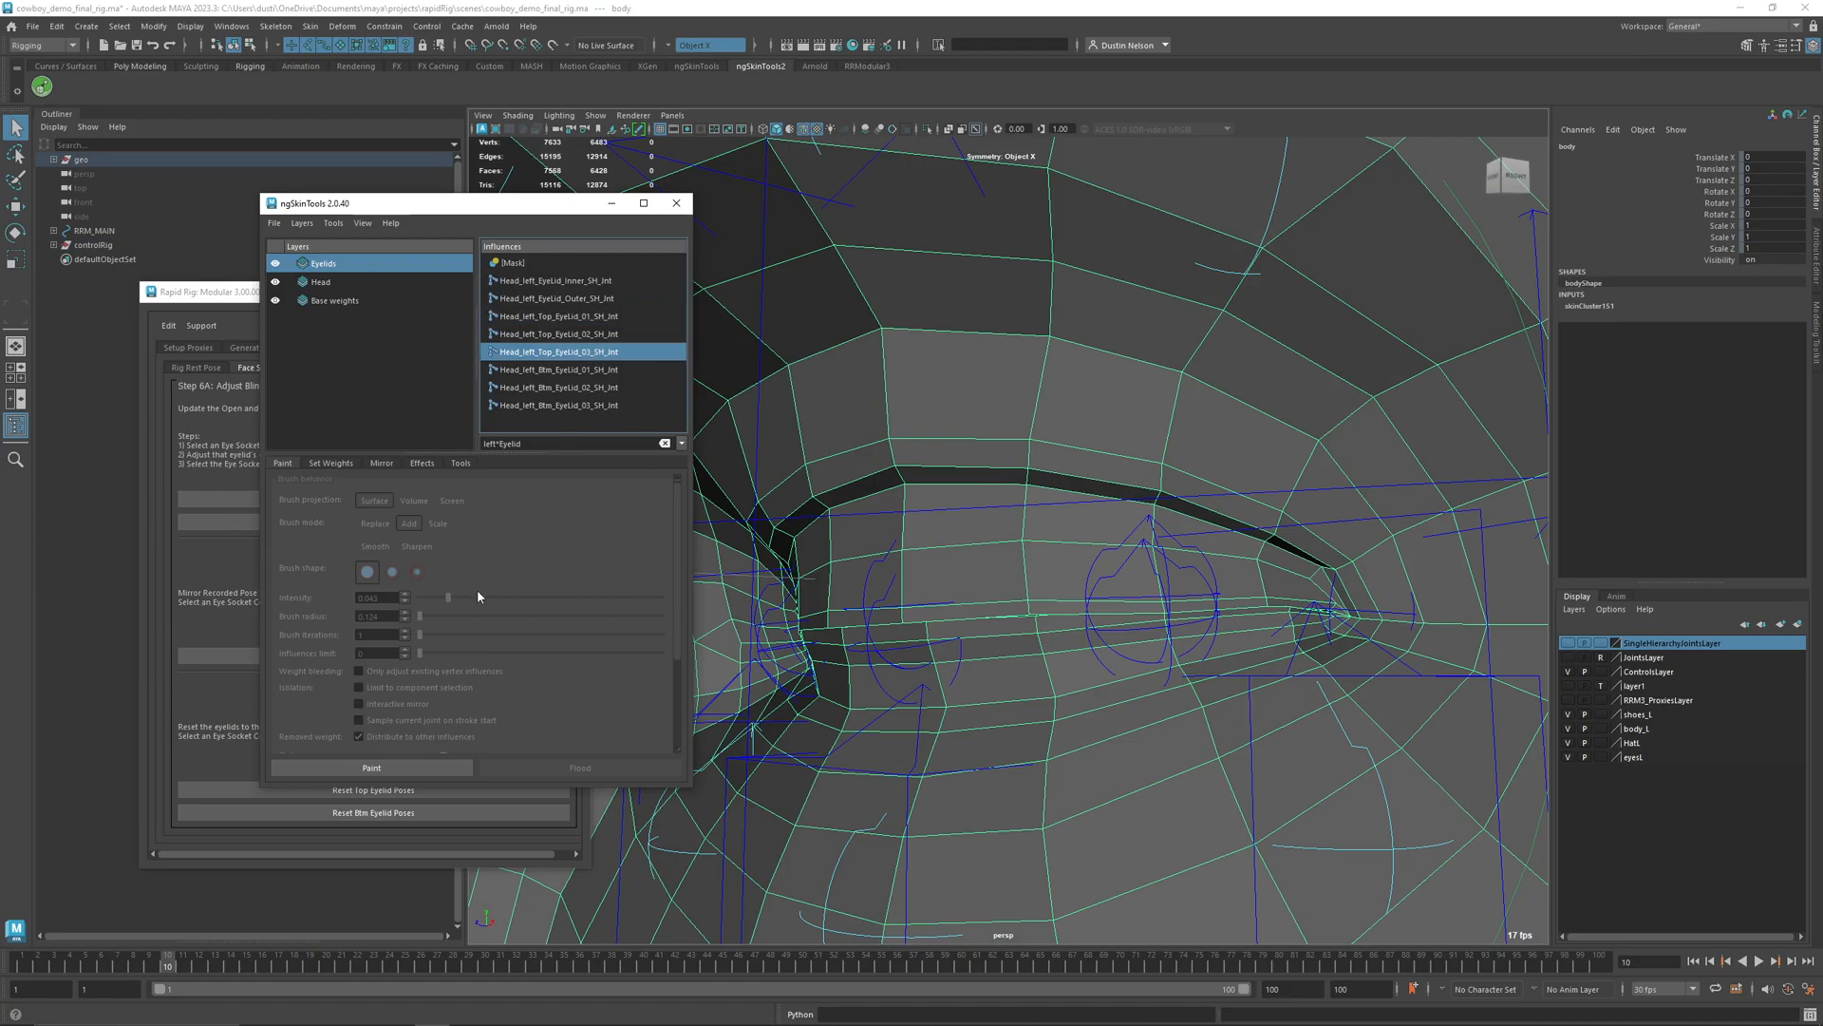
{"action": "left_click", "coordinate": [372, 767]}
{"action": "right_click_drag", "start_coordinate": [978, 690], "coordinate": [1175, 705], "text": "alt"}
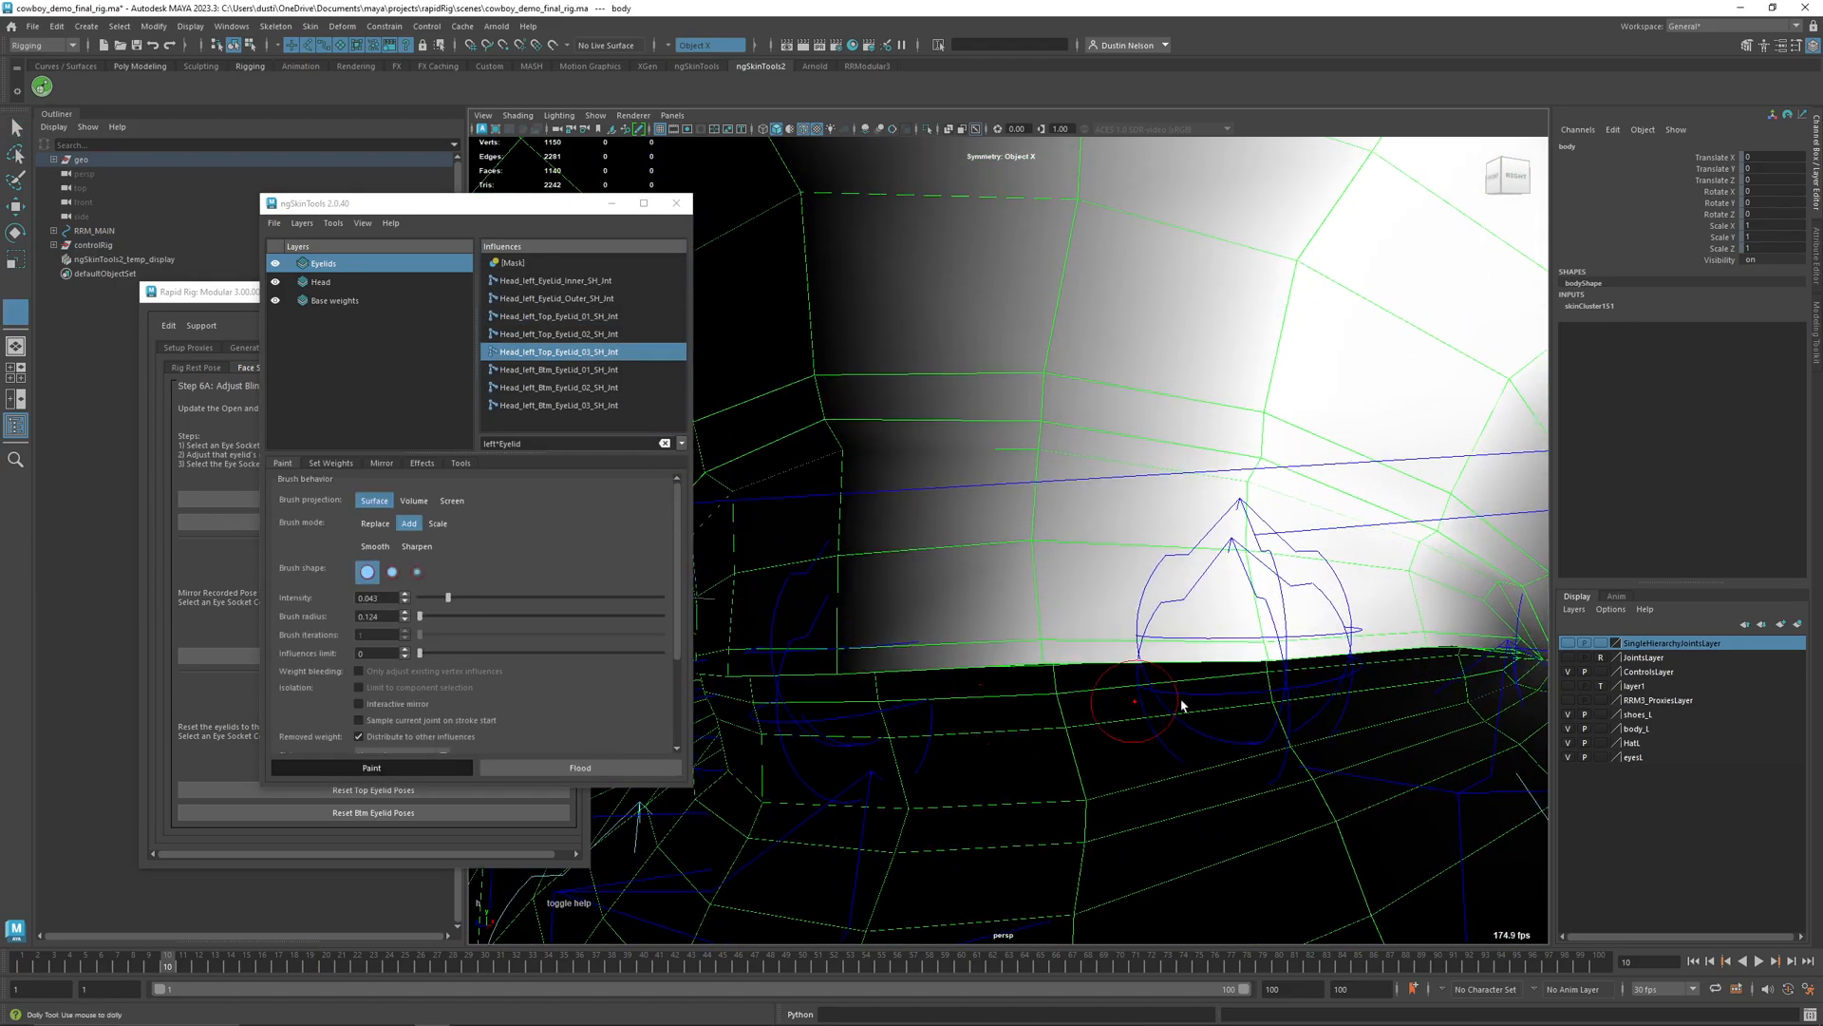
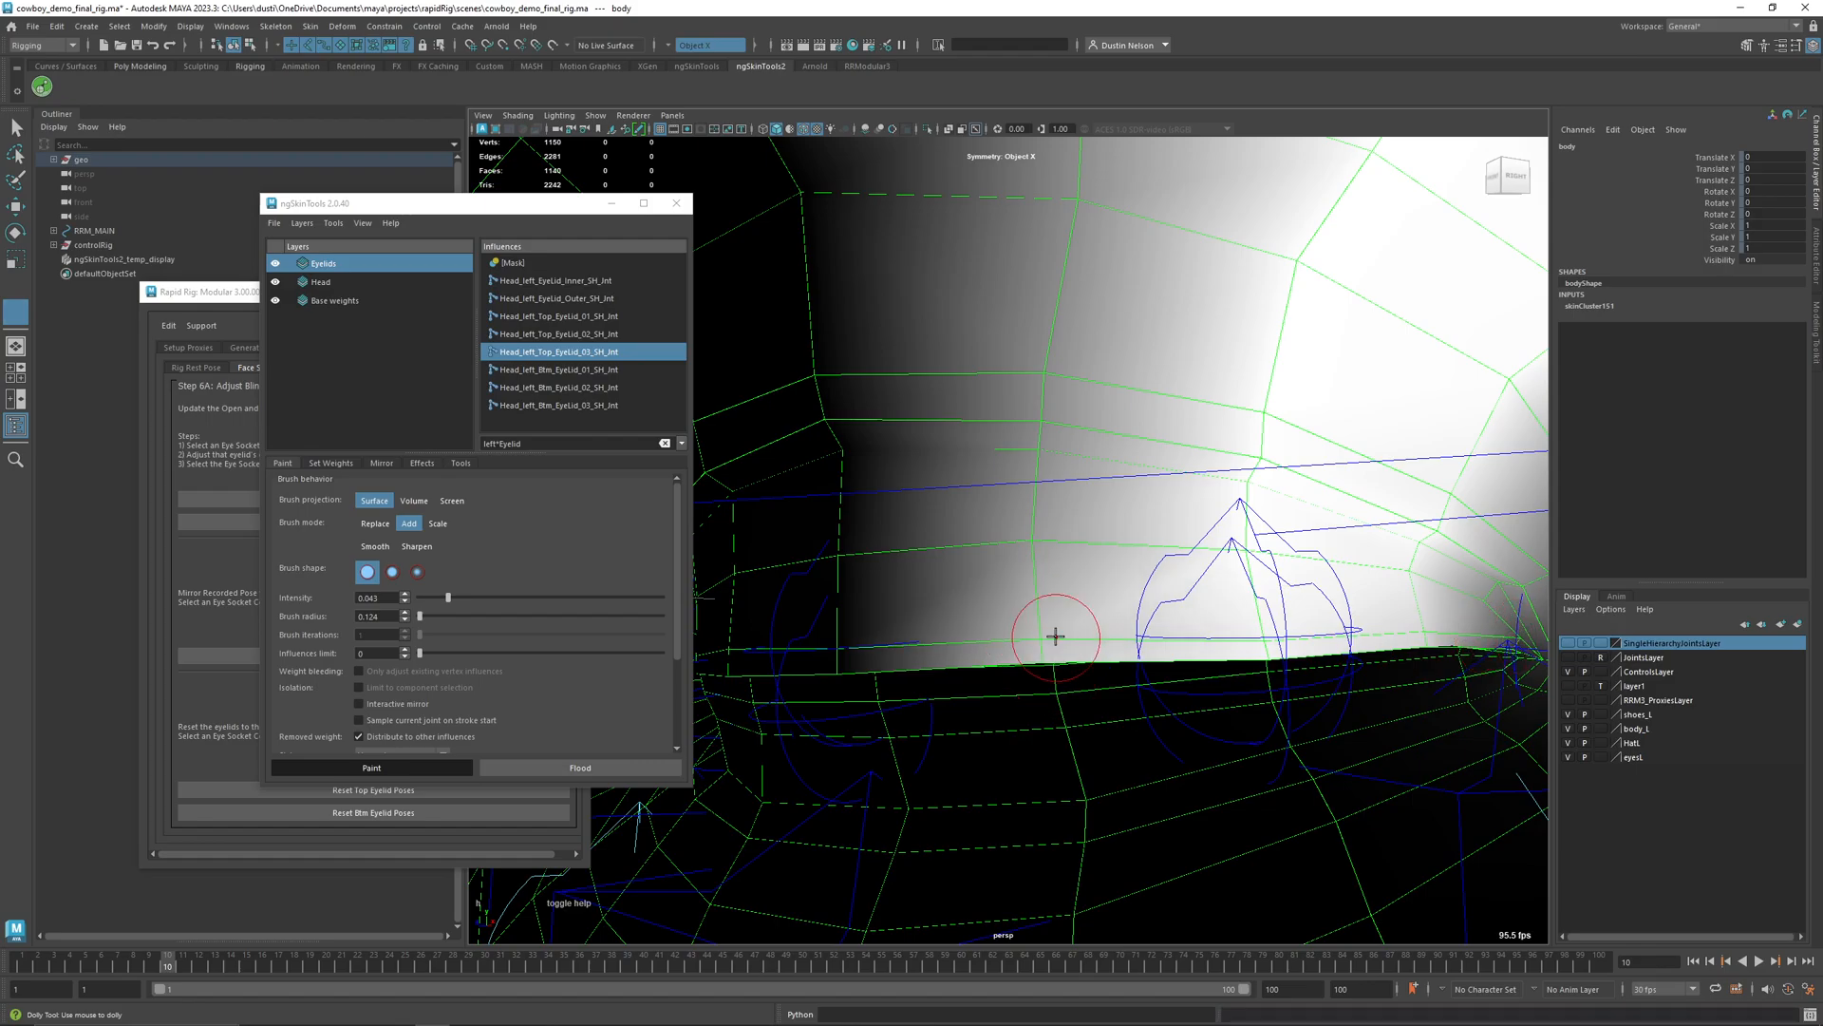
{"action": "left_click_drag", "start_coordinate": [1057, 644], "coordinate": [1040, 650]}
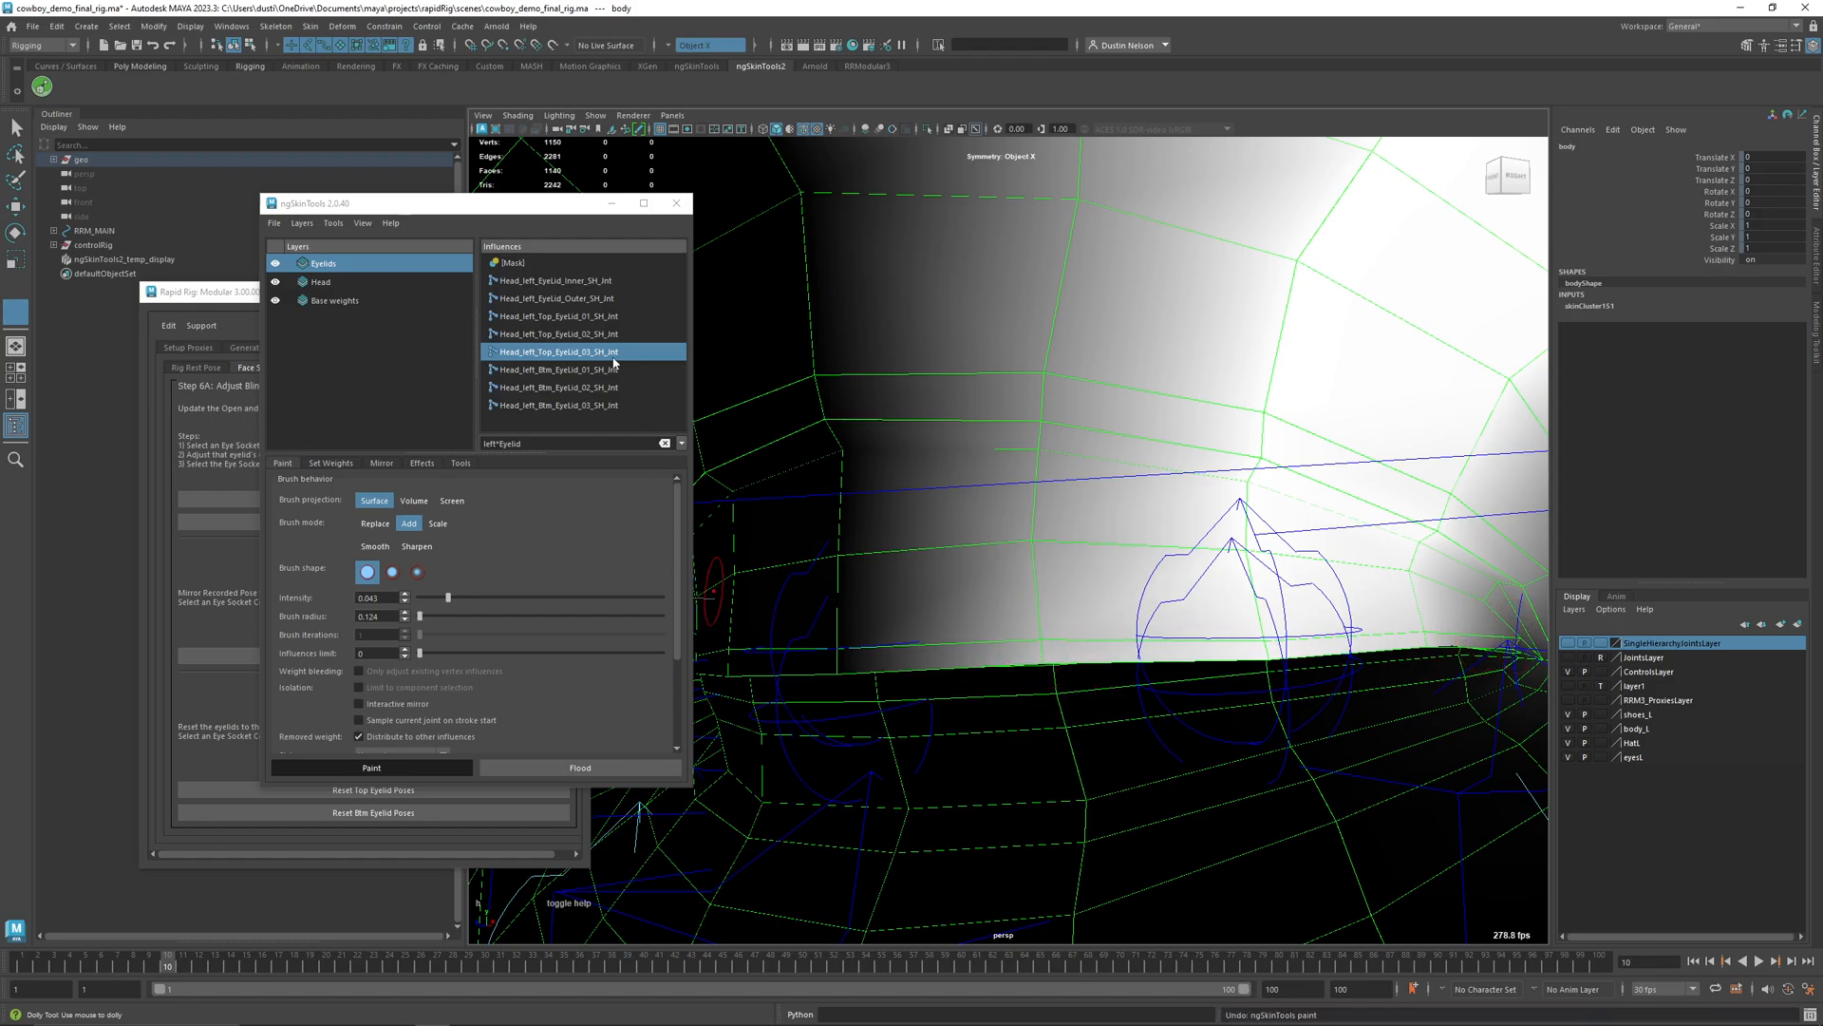
- Switch to the Head_left_Top_EyeLid_02_SH_Jnt influence and add its weight along the upper lid's edge
{"action": "left_click", "coordinate": [610, 336]}
{"action": "left_click", "coordinate": [1033, 637]}
{"action": "left_click", "coordinate": [1040, 640]}
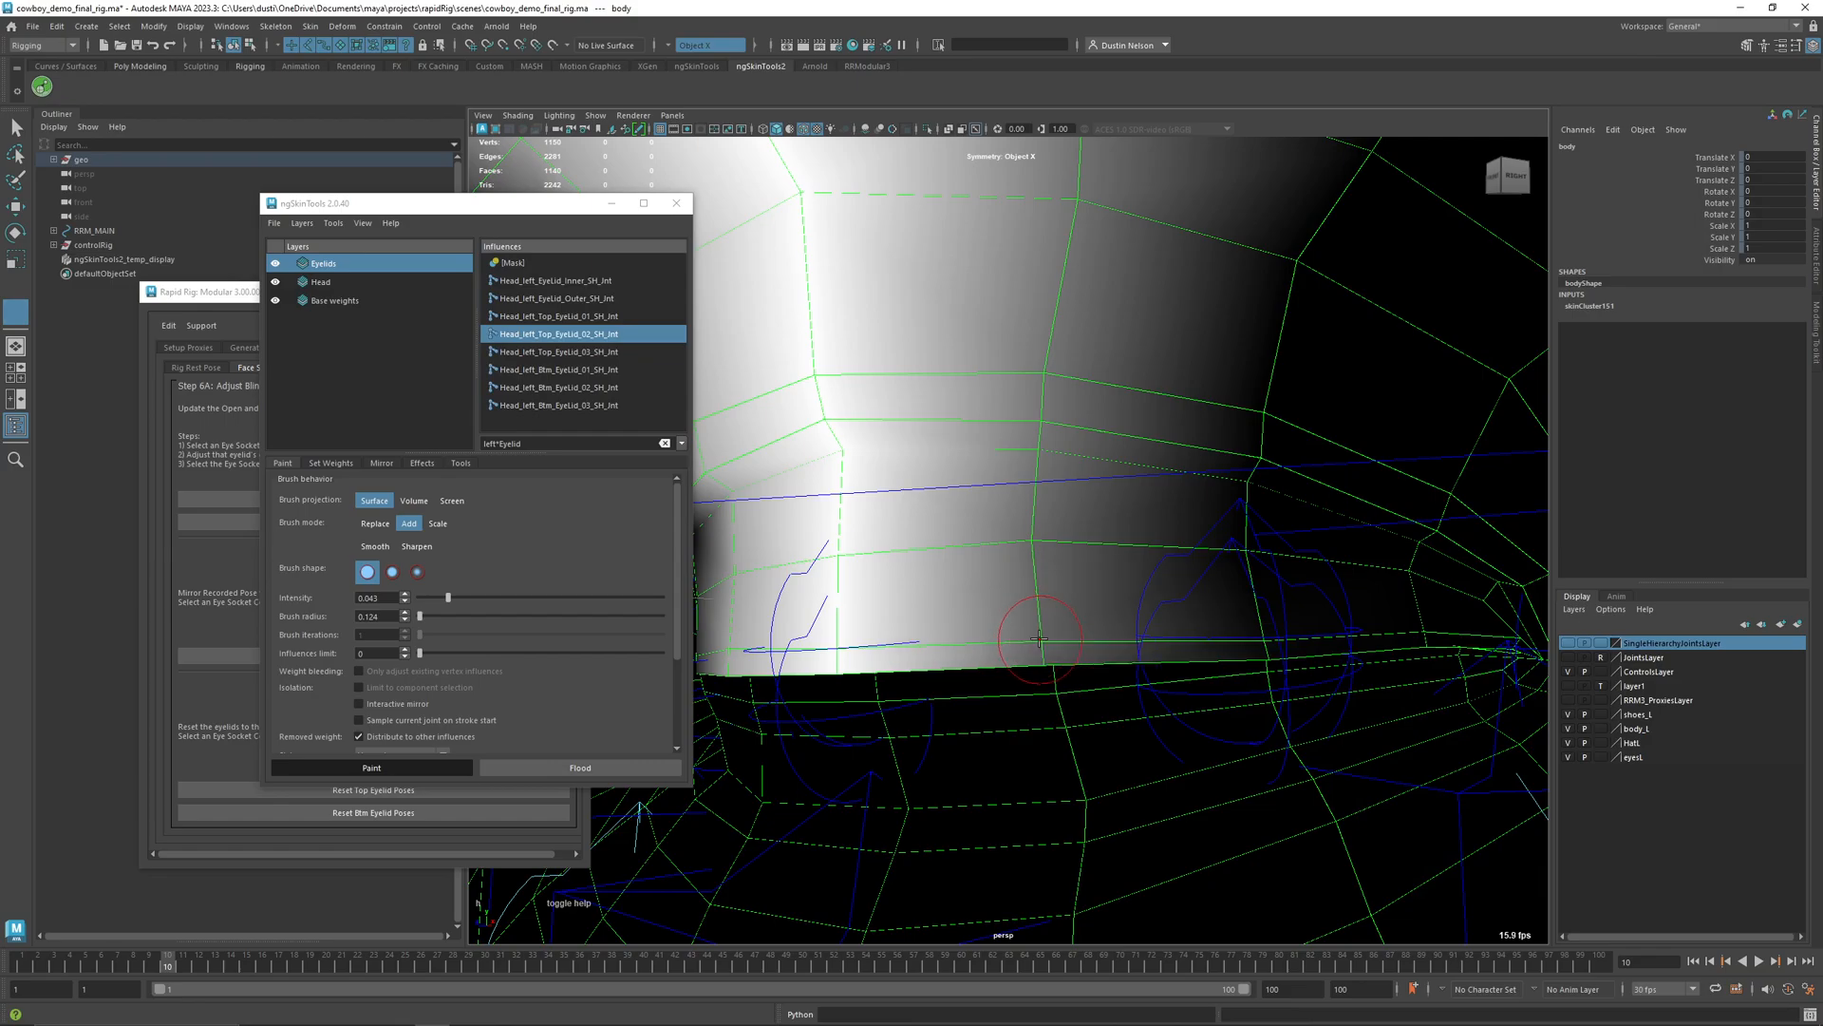
{"action": "left_click_drag", "start_coordinate": [1262, 654], "coordinate": [1281, 619]}
- Adjust the Head_left_EyeLid_Outer_SH_Jnt weight at the outer eye corner, undoing stray strokes and subtracting excess along the lid edge
{"action": "left_click_drag", "start_coordinate": [1157, 638], "coordinate": [1104, 611], "text": "alt"}
{"action": "left_click", "coordinate": [605, 298]}
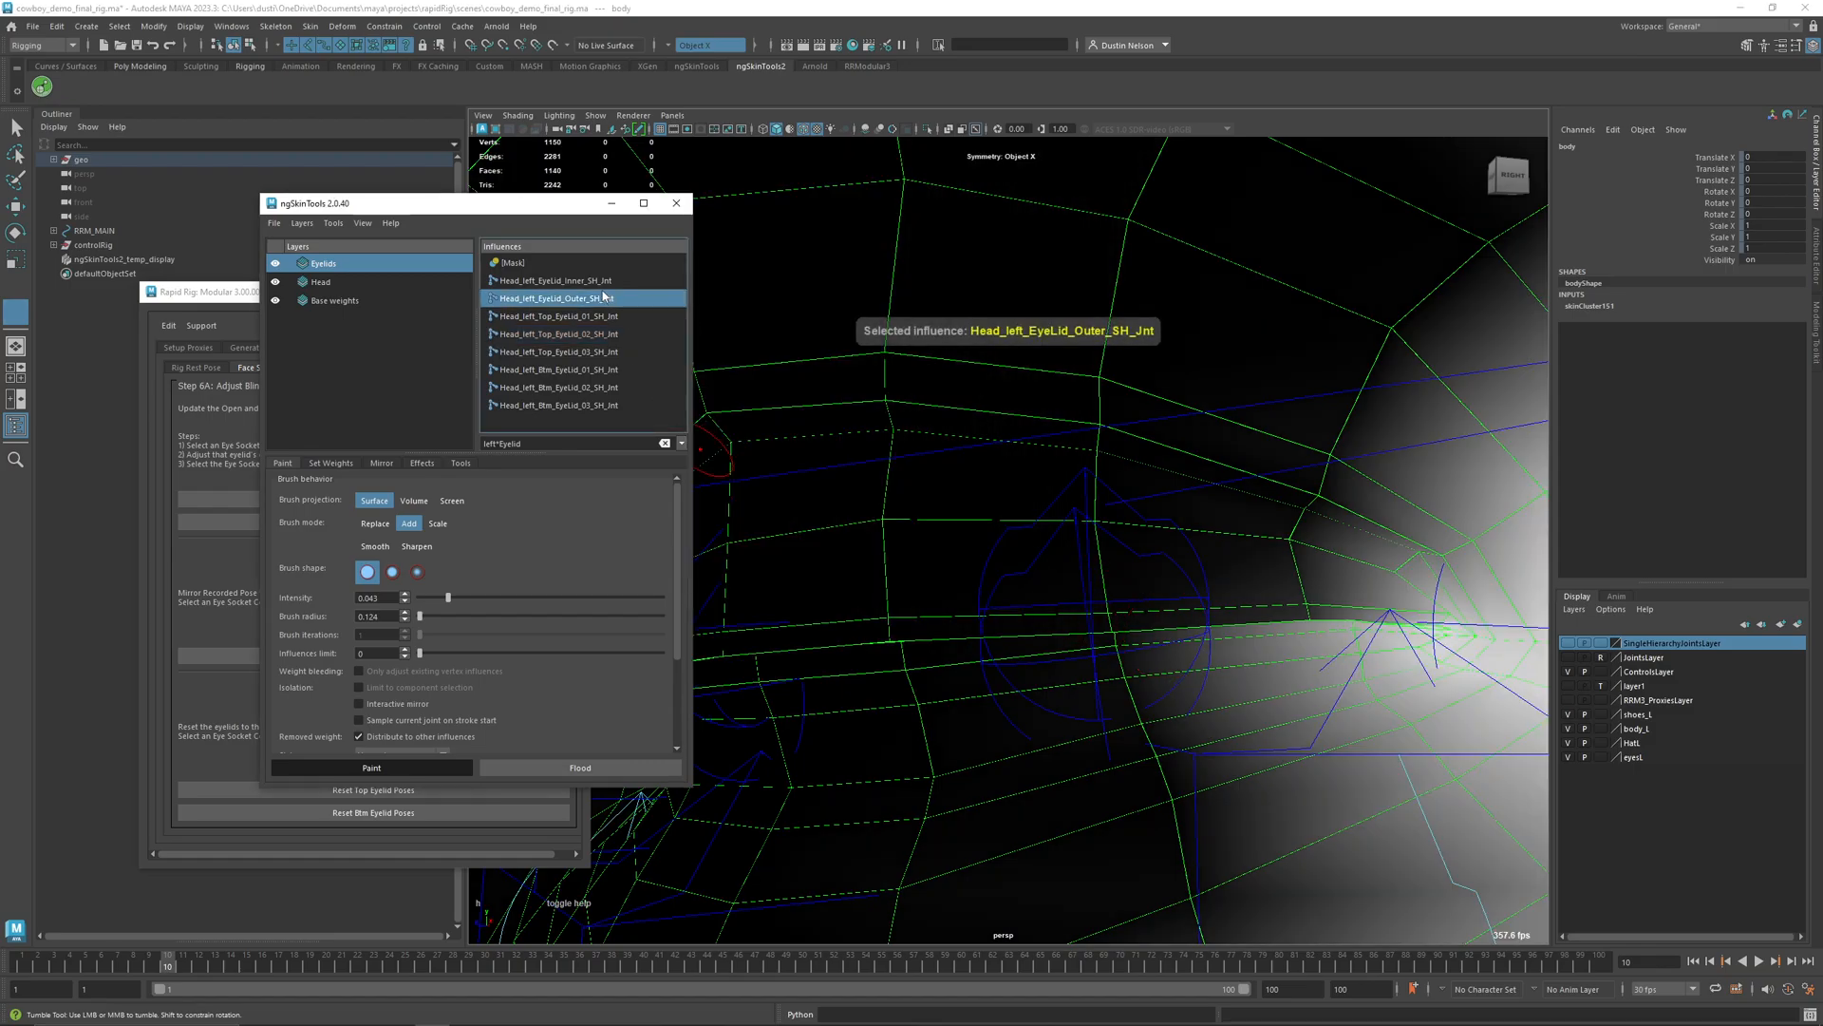
{"action": "left_click_drag", "start_coordinate": [1064, 489], "coordinate": [1045, 591], "text": "alt"}
{"action": "left_click_drag", "start_coordinate": [1187, 591], "coordinate": [1167, 576]}
{"action": "left_click", "coordinate": [1201, 600]}
{"action": "key", "text": "ctrl+z"}
{"action": "left_click", "coordinate": [1156, 580]}
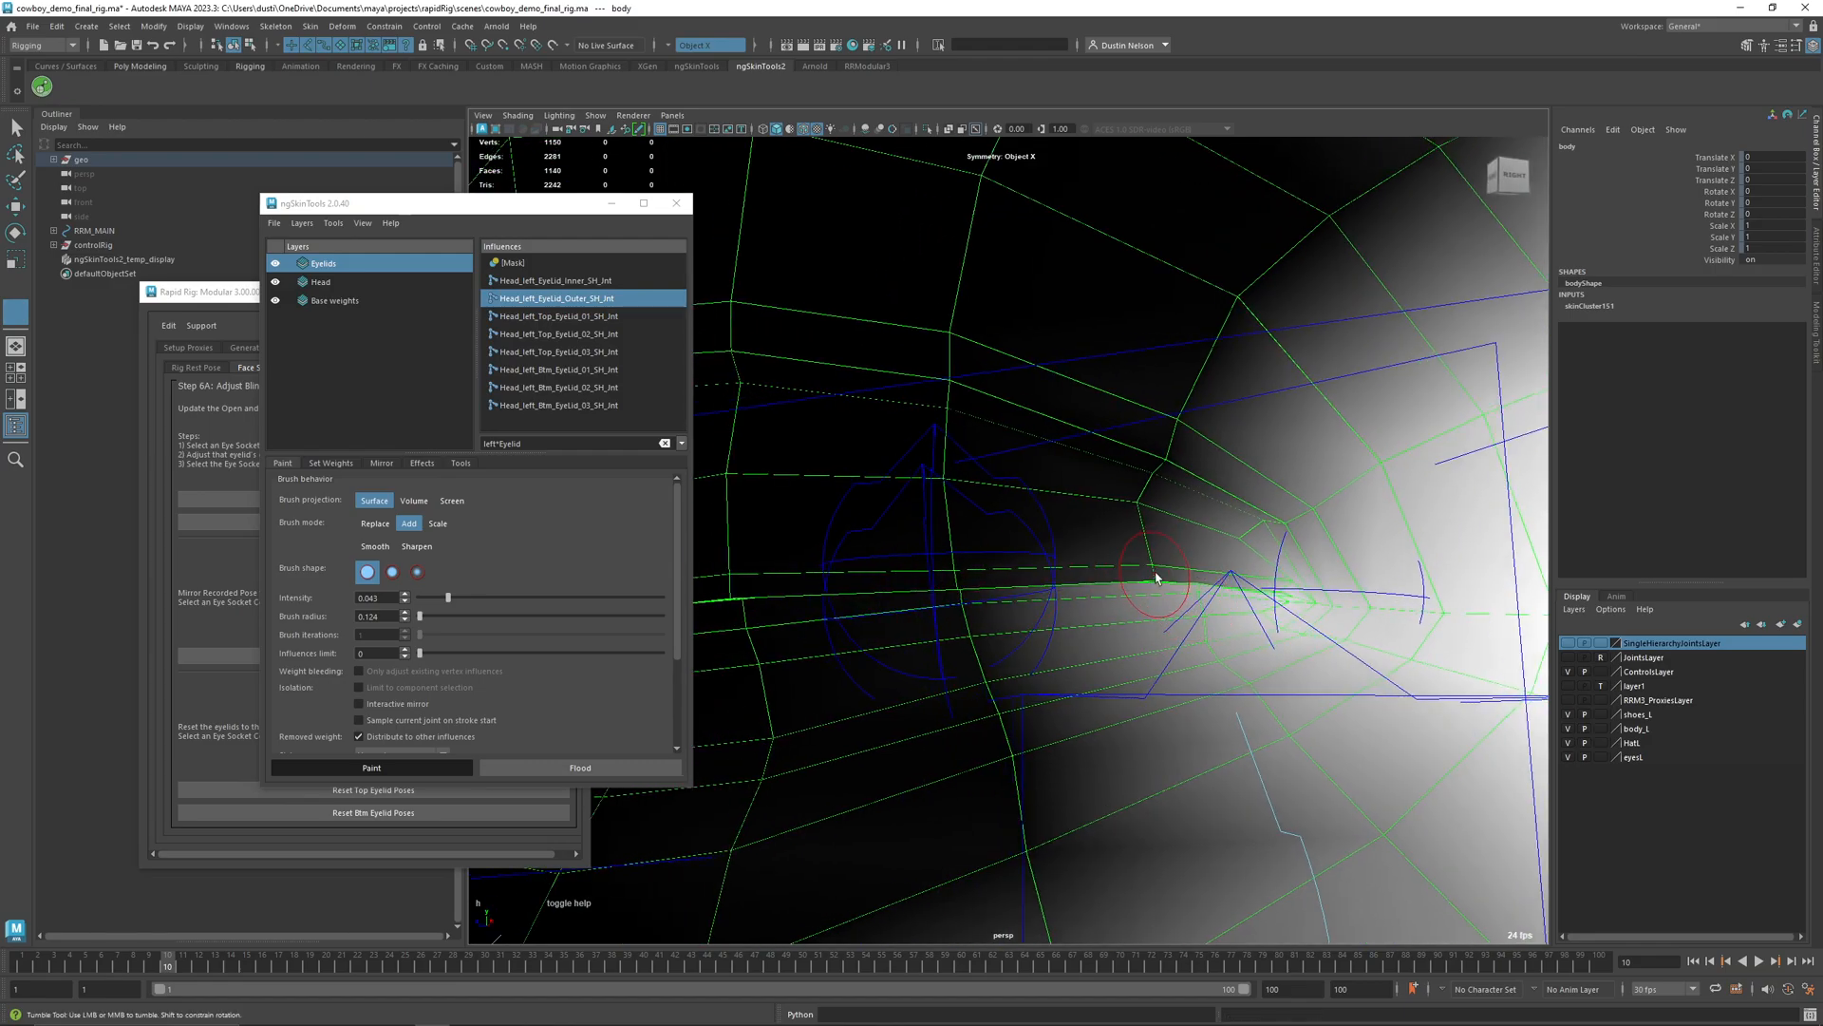
{"action": "left_click_drag", "start_coordinate": [1164, 580], "coordinate": [1152, 583], "text": "alt"}
{"action": "key", "text": "ctrl+z"}
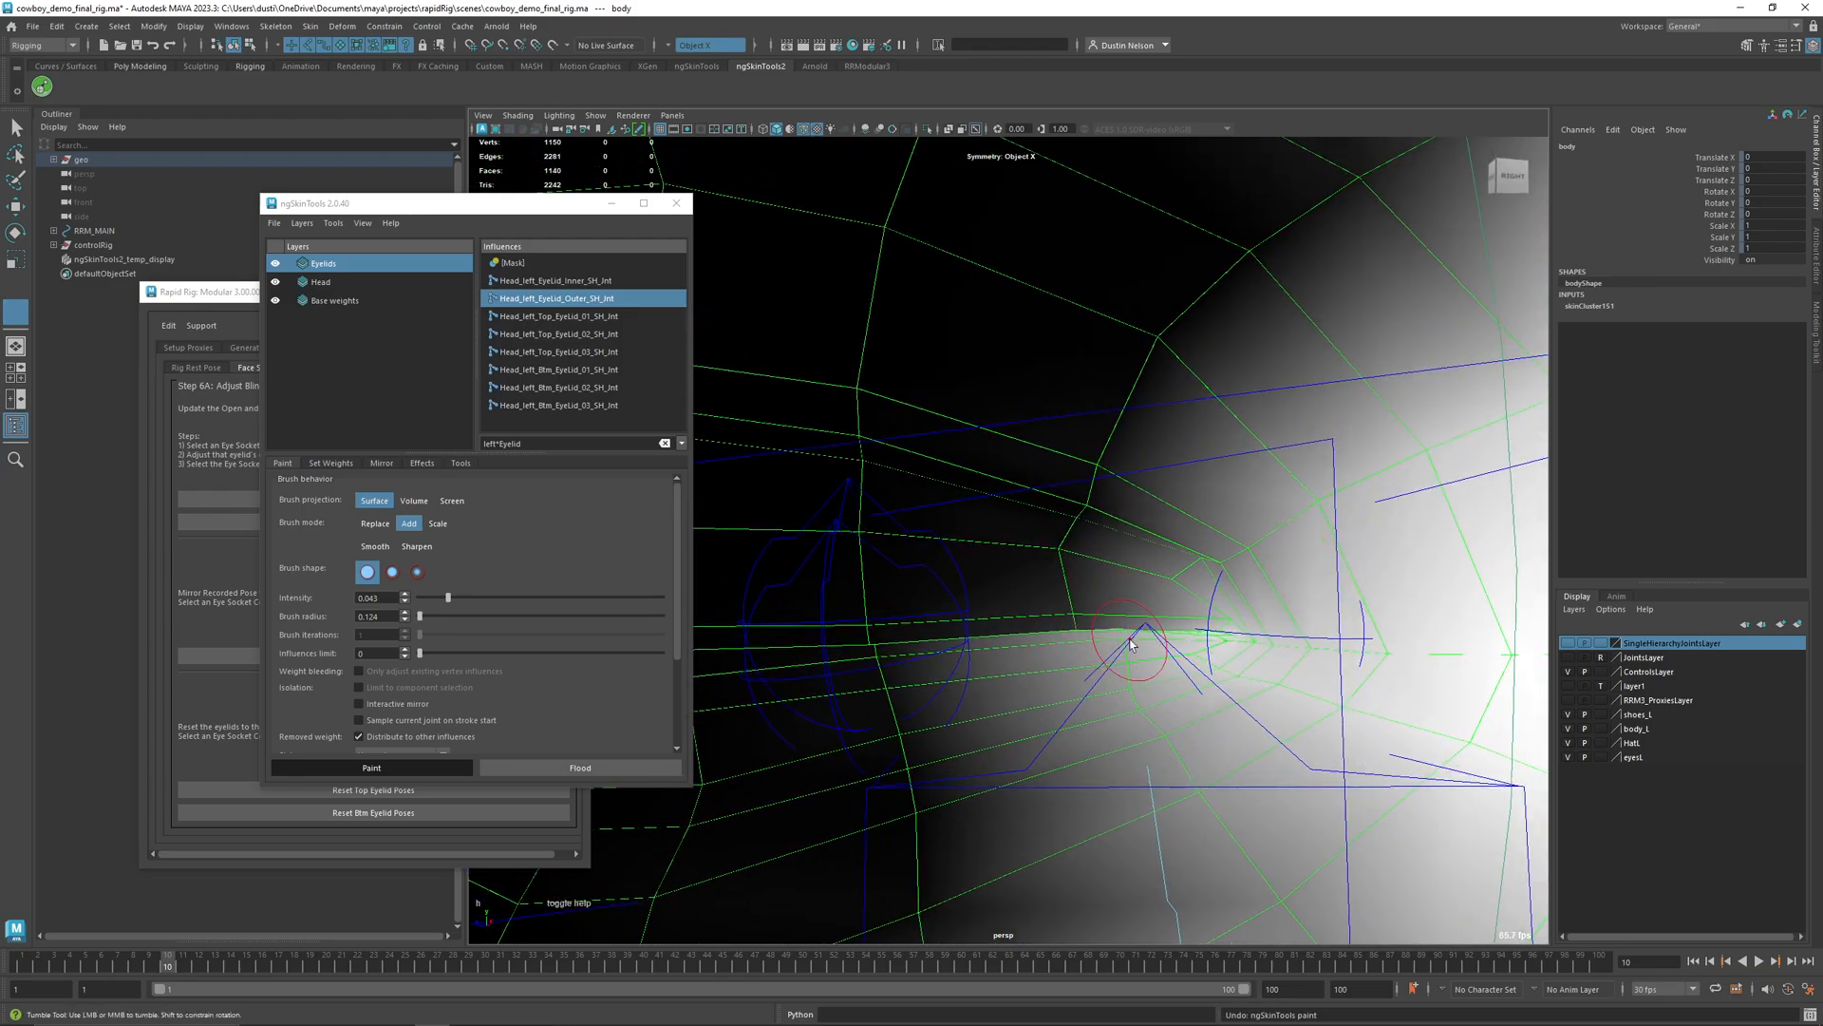
{"action": "left_click_drag", "start_coordinate": [1129, 646], "coordinate": [1131, 636], "text": "ctrl"}
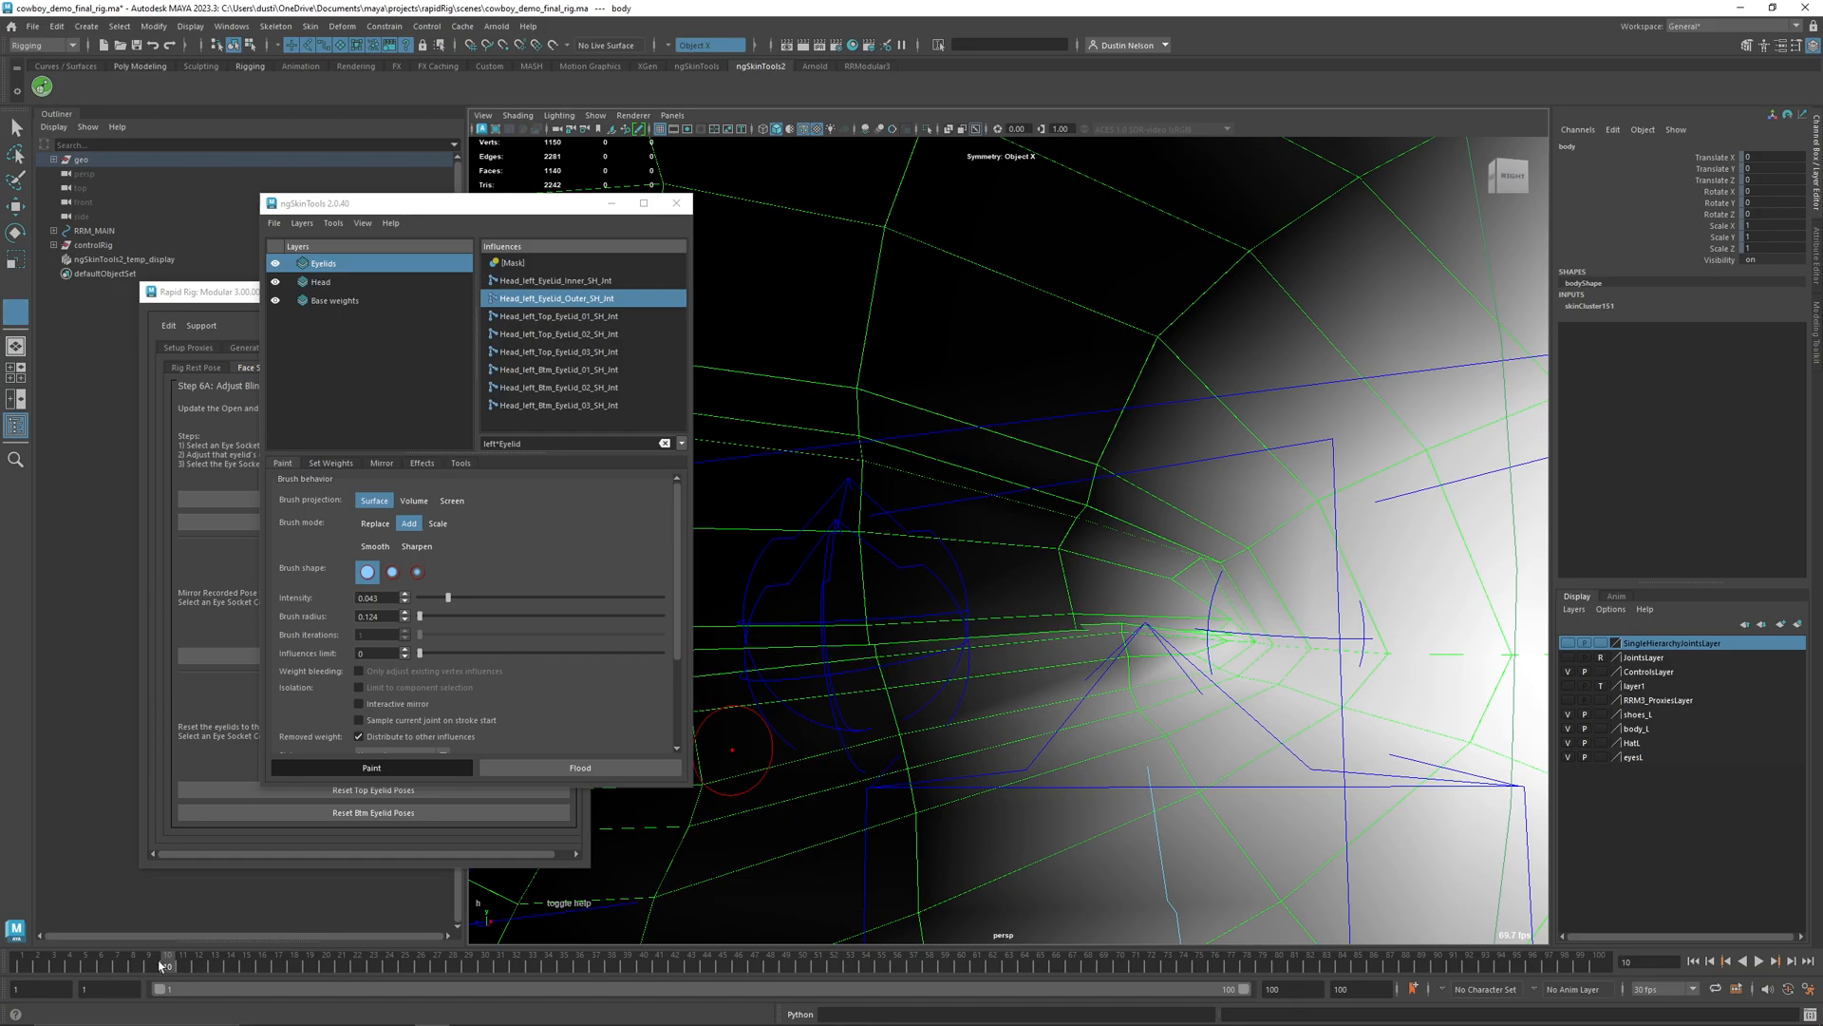
- Go to frame 1, add outer eyelid weight at the corner of the open lids, and return to frame 10
{"action": "left_click_drag", "start_coordinate": [162, 965], "coordinate": [21, 964]}
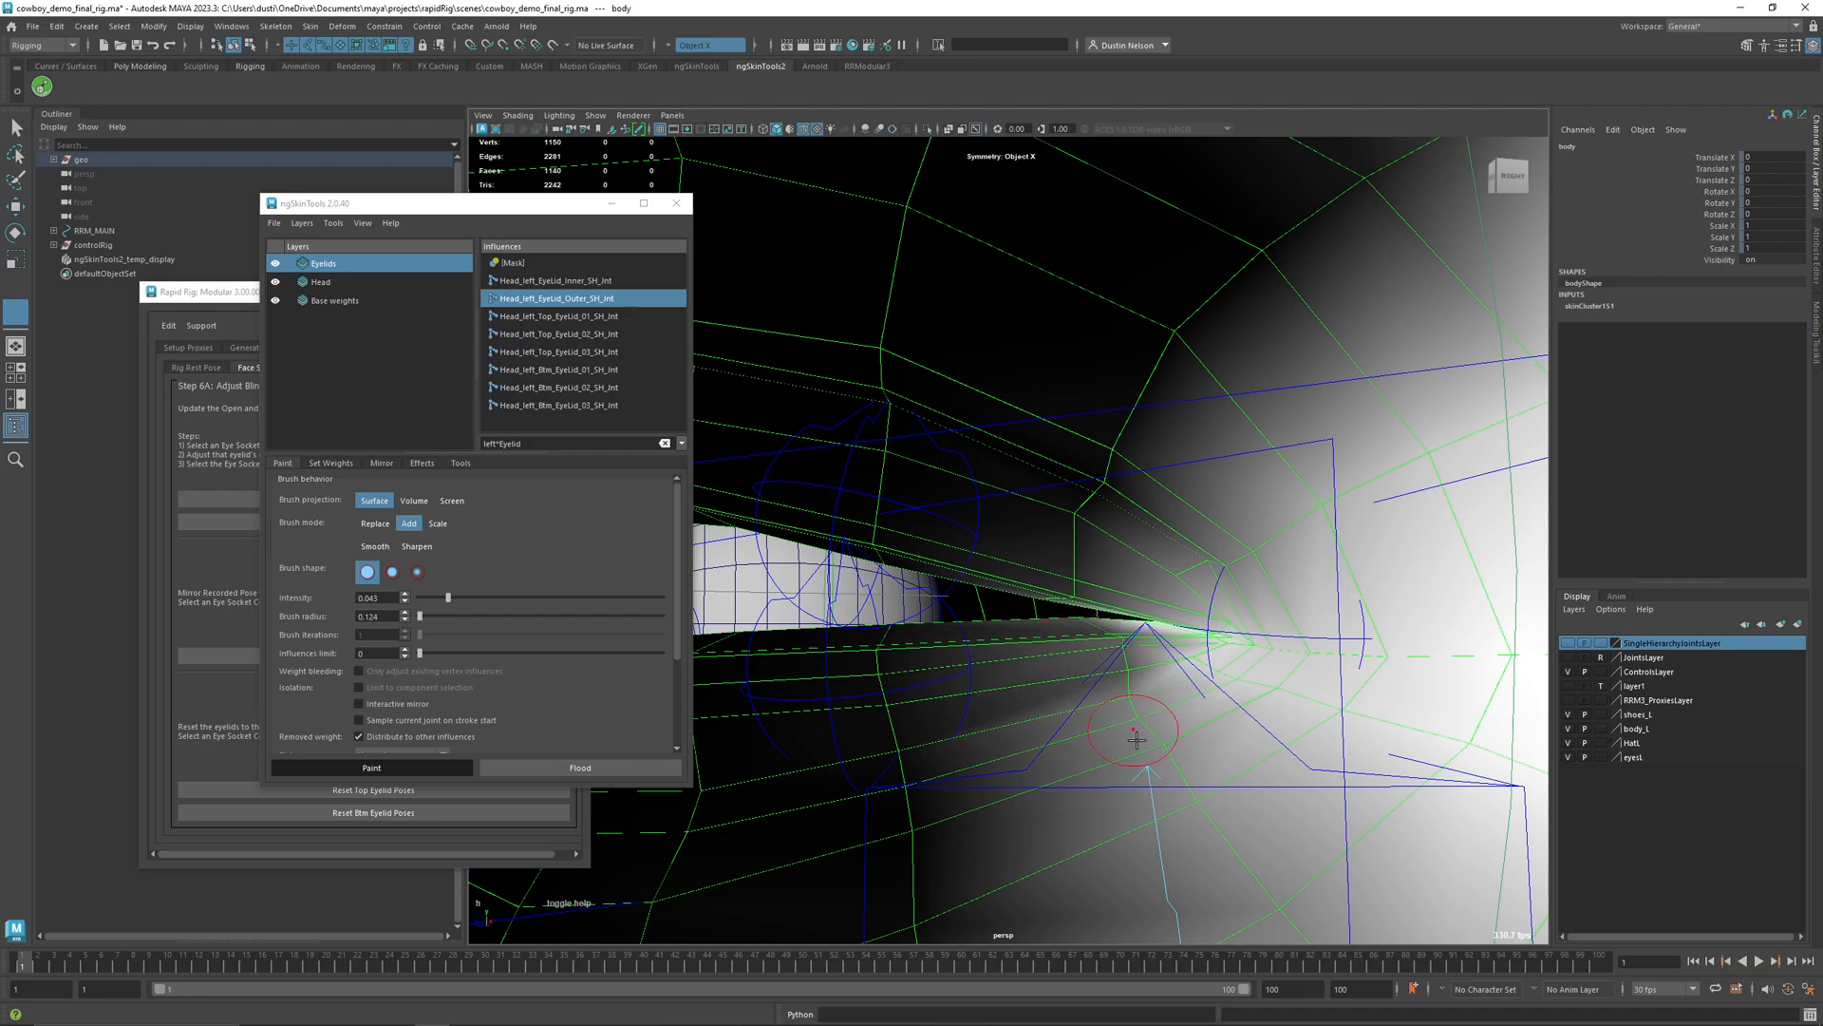
{"action": "left_click_drag", "start_coordinate": [1193, 638], "coordinate": [1173, 631]}
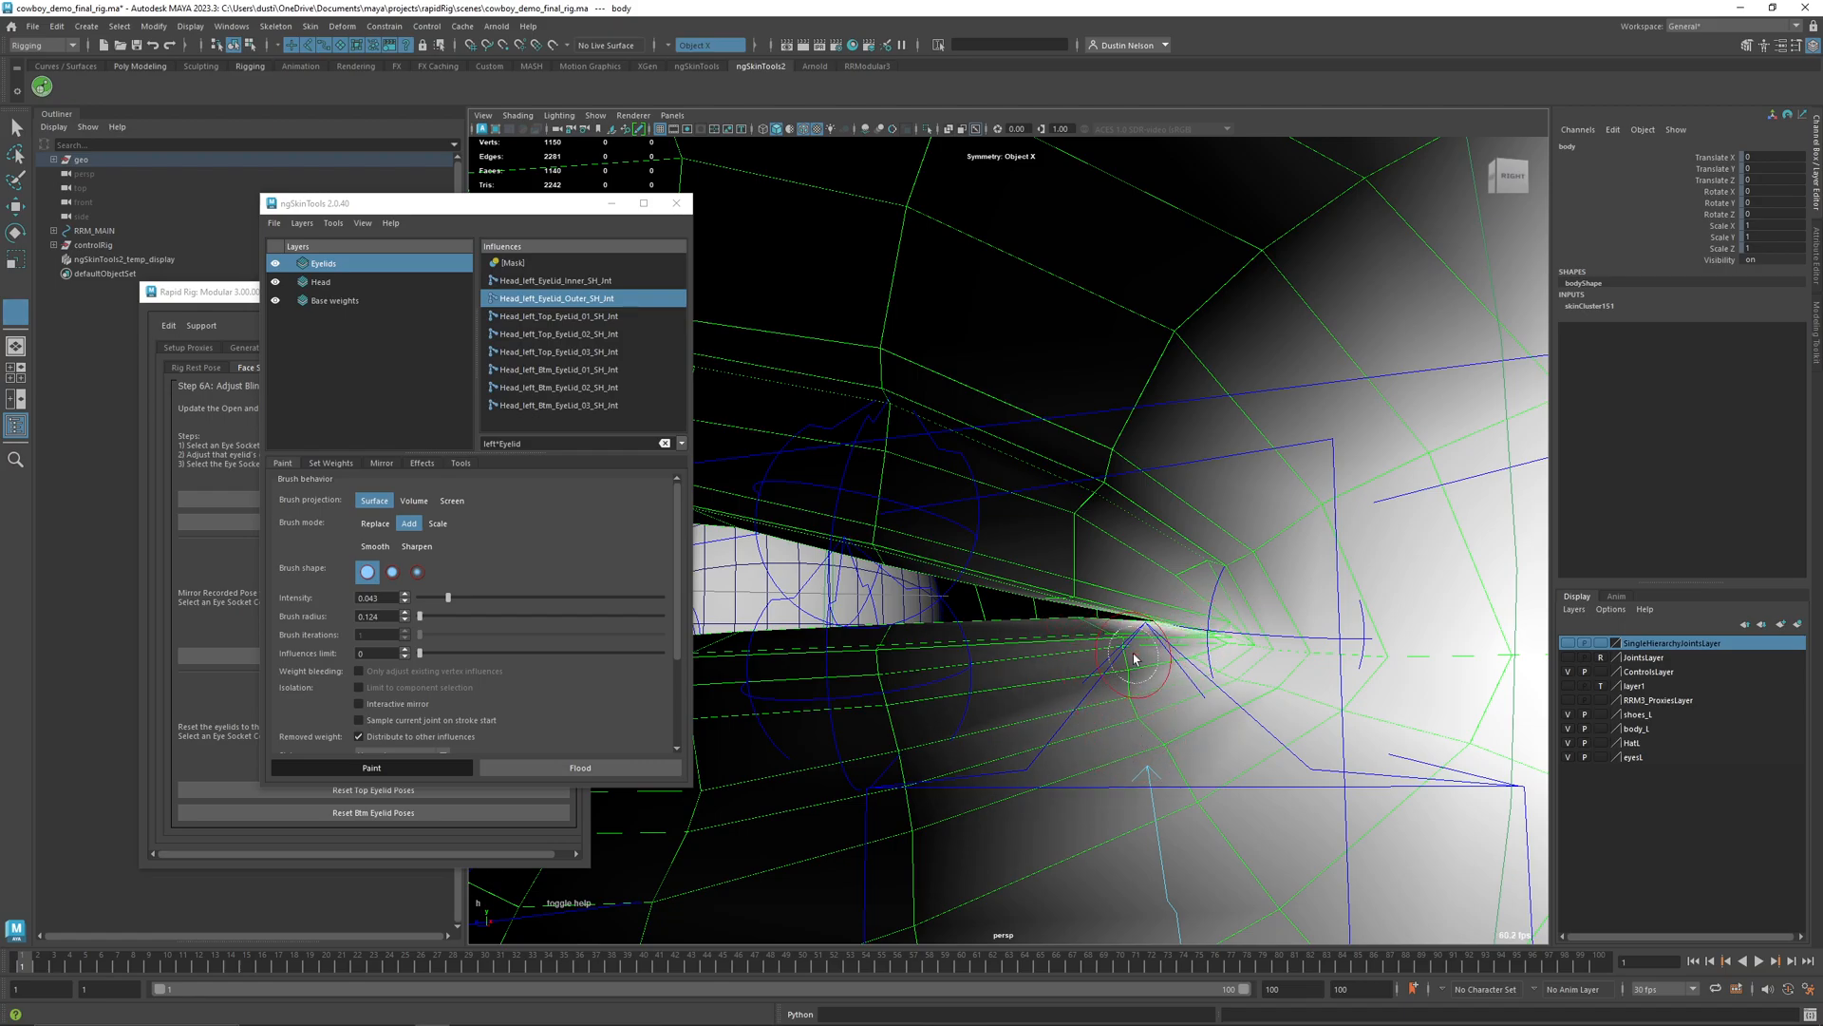
{"action": "right_click_drag", "start_coordinate": [1134, 658], "coordinate": [1066, 680], "text": "alt"}
{"action": "left_click_drag", "start_coordinate": [1067, 680], "coordinate": [1088, 679], "text": "alt"}
{"action": "left_click_drag", "start_coordinate": [34, 967], "coordinate": [169, 936]}
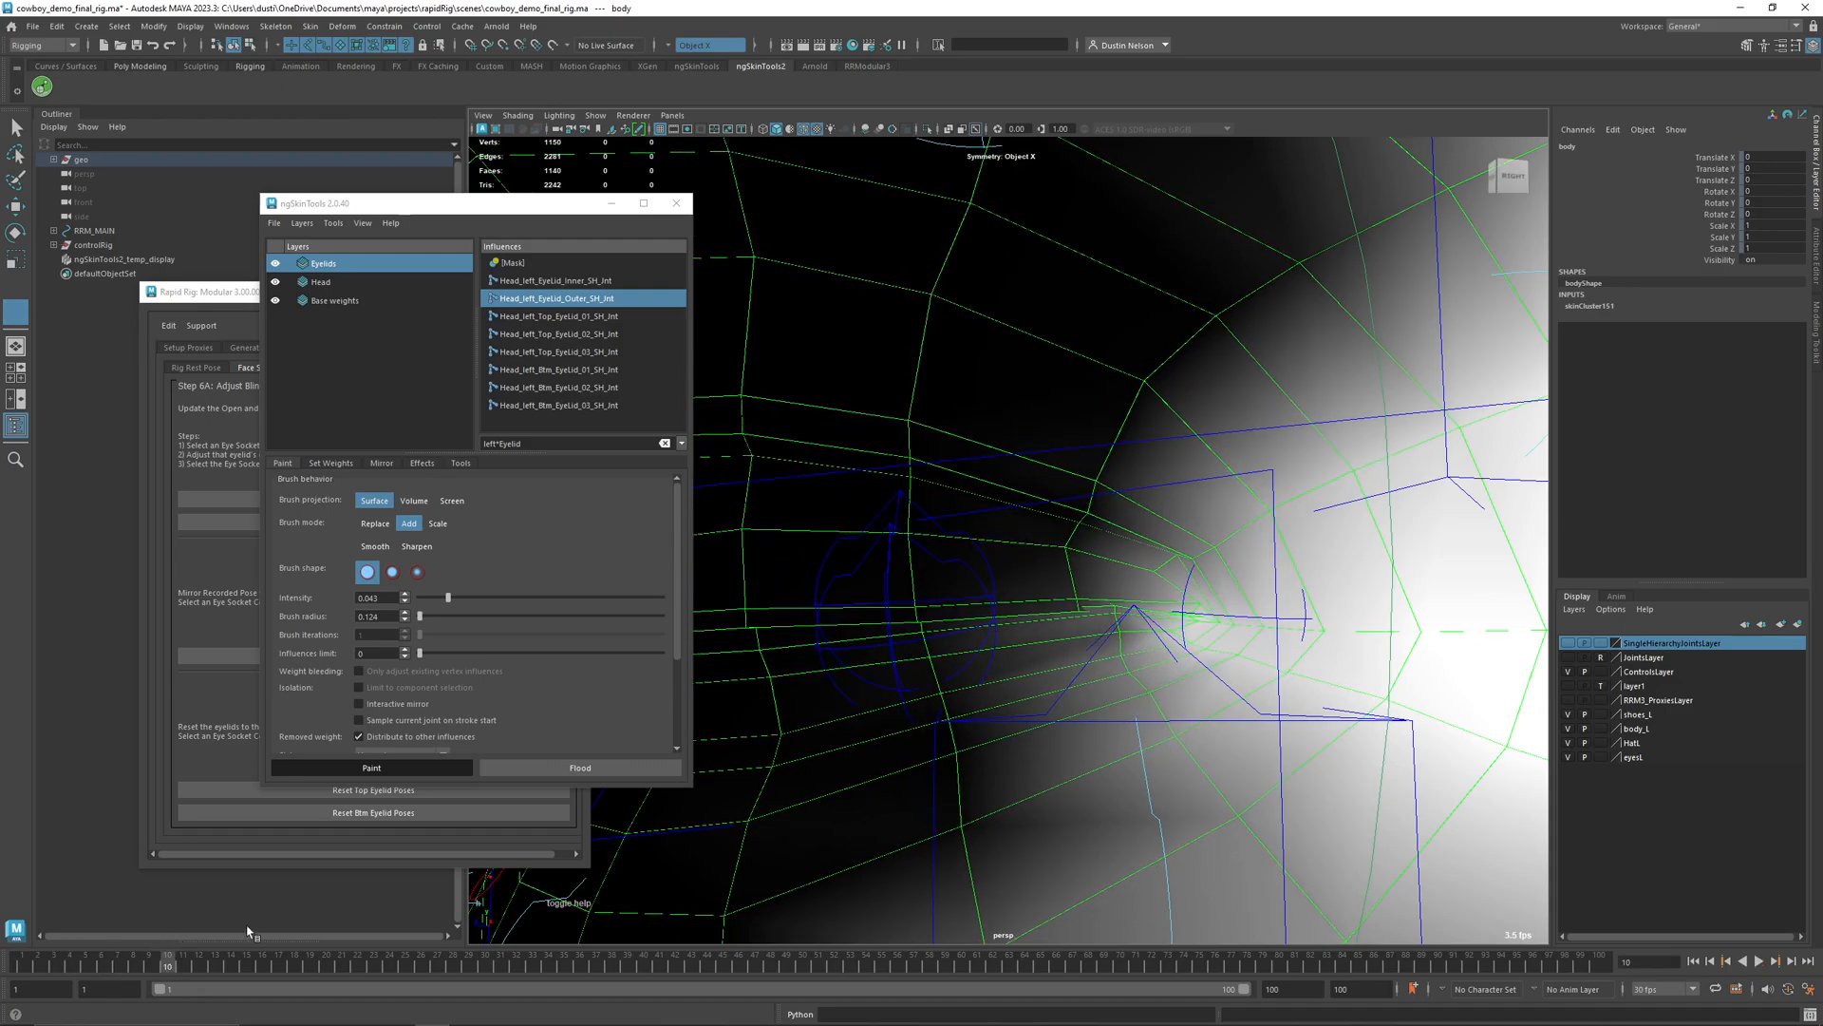
- Leave weight painting and rotate the left eye's outer lower eyelid control to about 2.117 in X
{"action": "left_click_drag", "start_coordinate": [881, 771], "coordinate": [932, 757], "text": "alt"}
{"action": "key", "text": "q"}
{"action": "left_click", "coordinate": [1080, 593]}
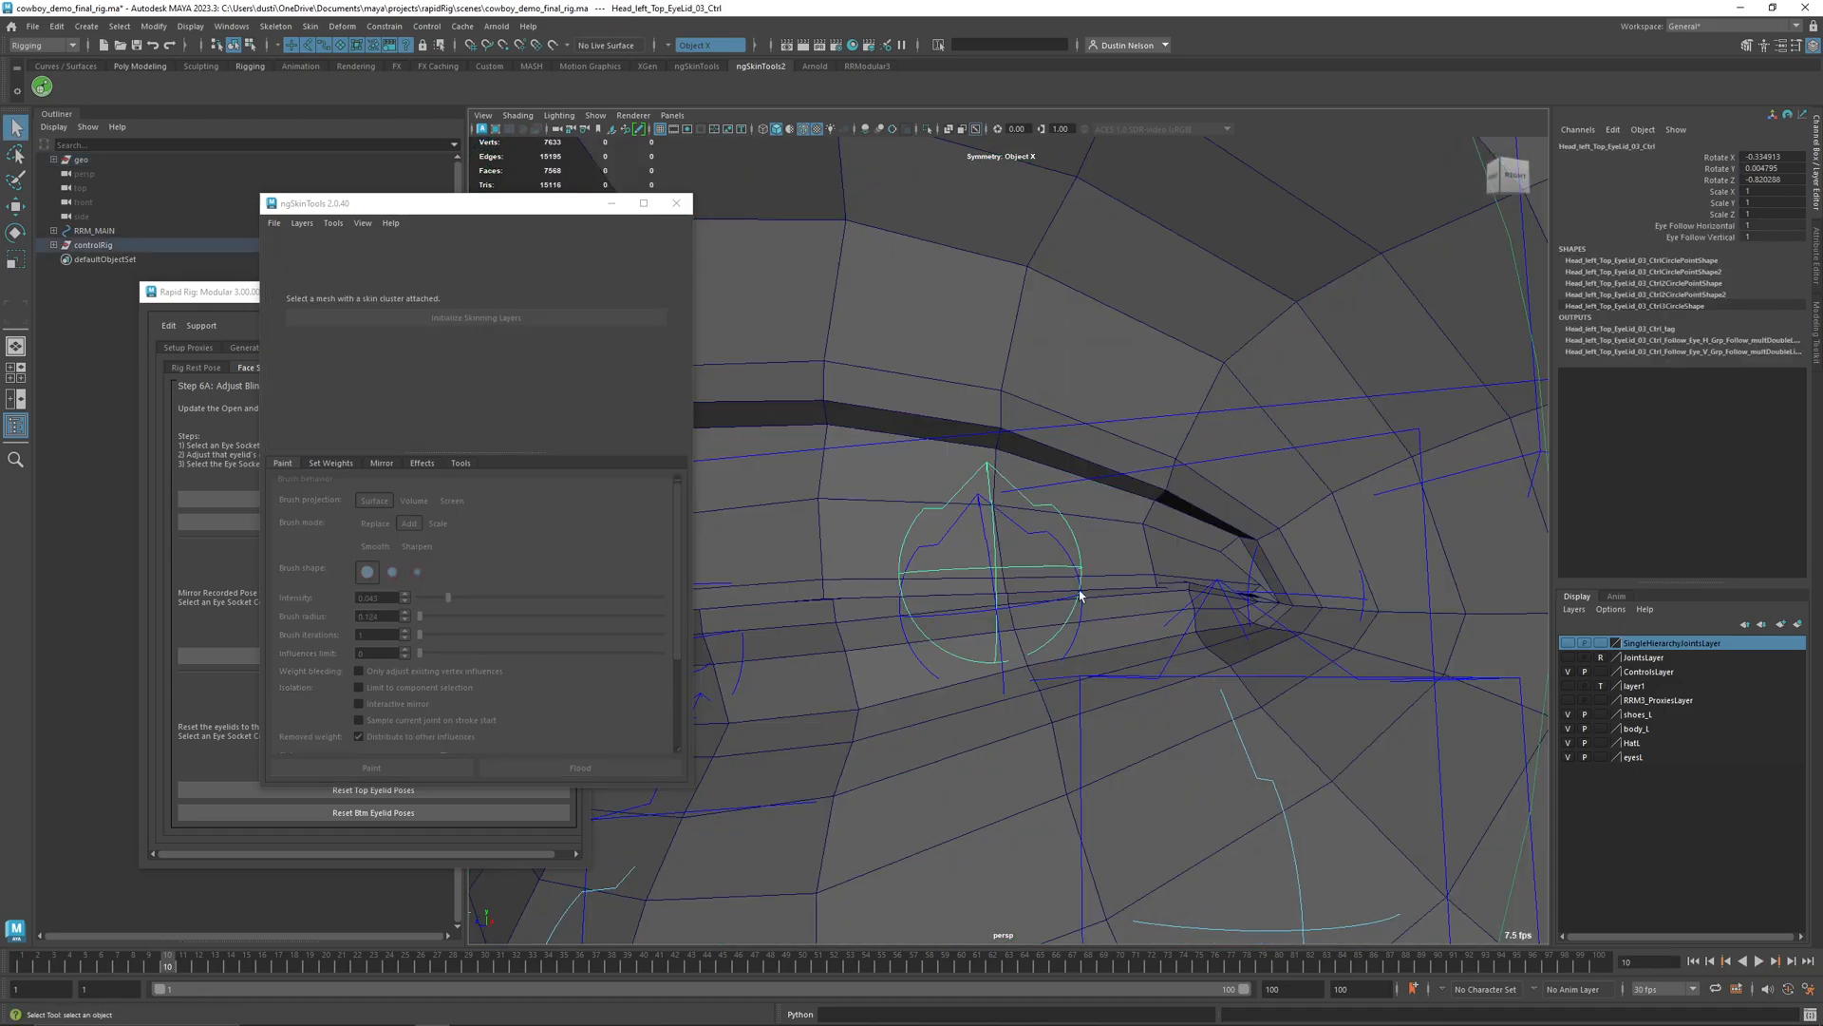
{"action": "left_click", "coordinate": [1086, 602]}
{"action": "left_click", "coordinate": [1081, 604]}
{"action": "key", "text": "e"}
{"action": "left_click_drag", "start_coordinate": [1067, 491], "coordinate": [1073, 493]}
{"action": "key", "text": "q"}
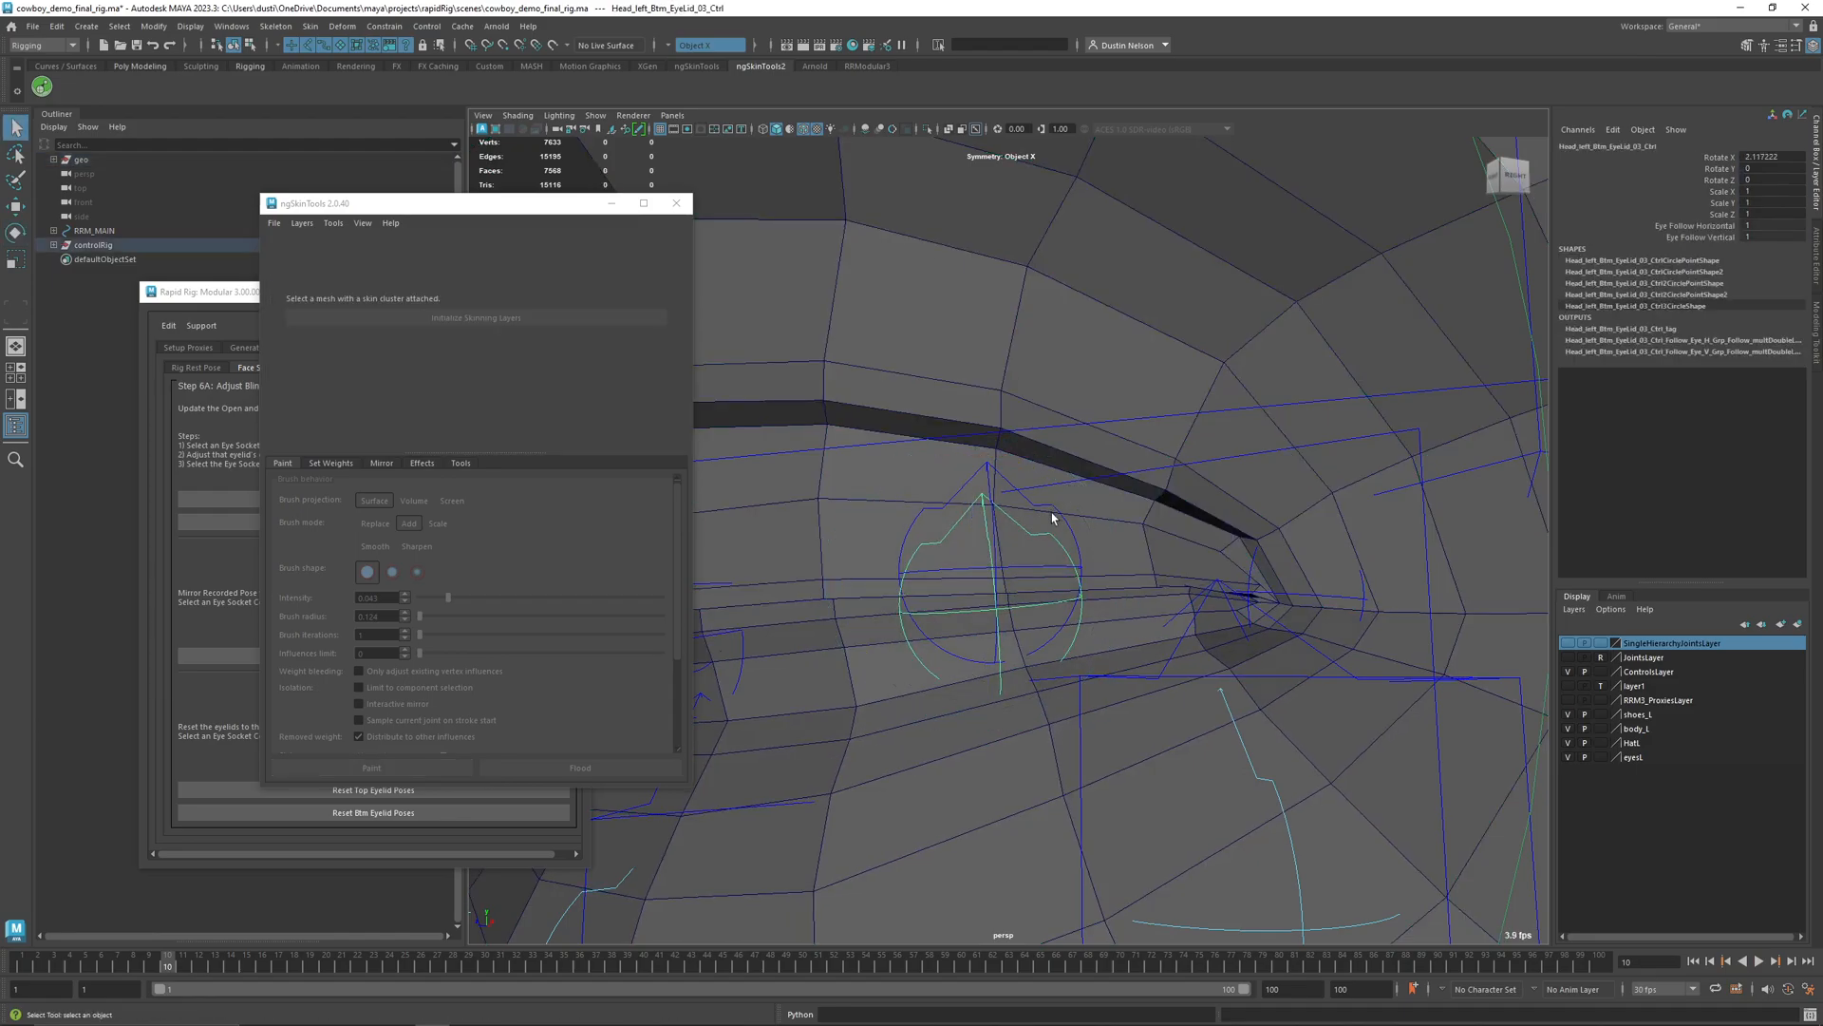
- Rotate the left eye's outer upper eyelid control to about 0.48 in Z, and undo the last selection
{"action": "left_click", "coordinate": [983, 518]}
{"action": "key", "text": "e"}
{"action": "left_click_drag", "start_coordinate": [981, 524], "coordinate": [1091, 598]}
{"action": "key", "text": "q"}
{"action": "left_click", "coordinate": [1291, 636]}
{"action": "key", "text": "ctrl+z"}
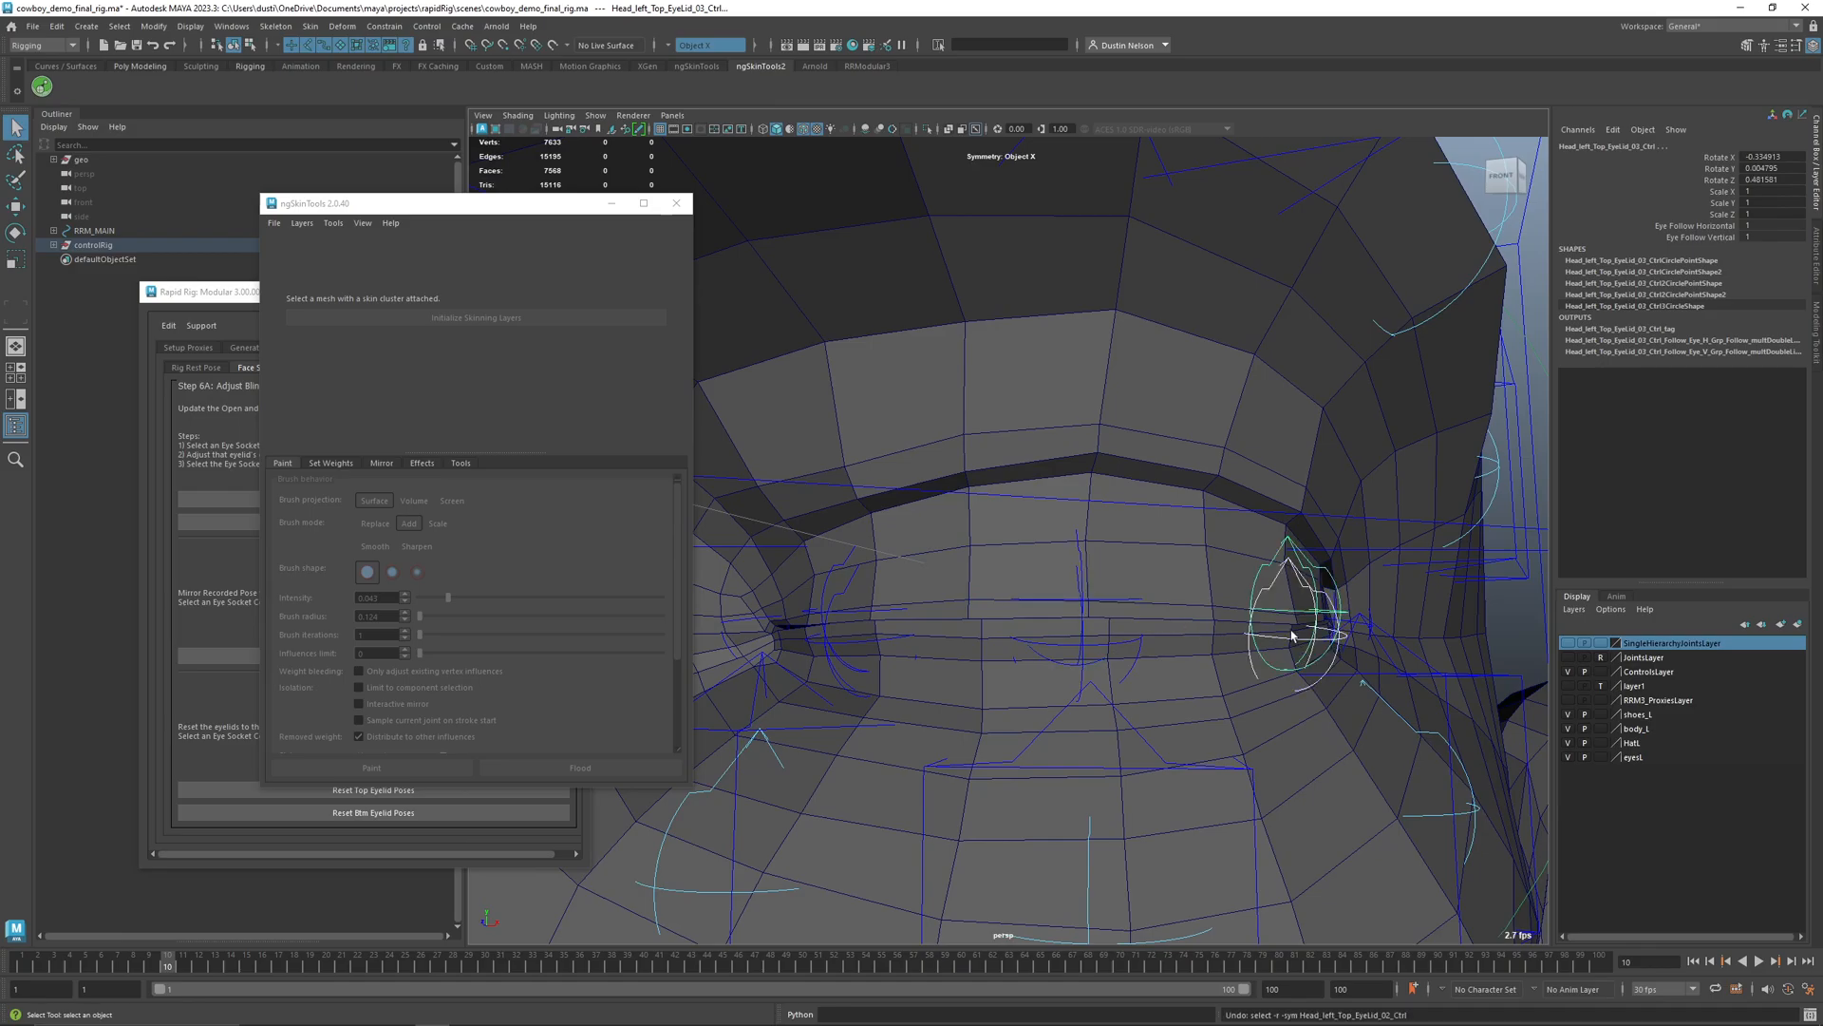
- Record the left eye socket's closed top and bottom eyelid poses, and replay the blink up to frame 10
{"action": "right_click_drag", "start_coordinate": [1541, 546], "coordinate": [1412, 582], "text": "alt"}
{"action": "mouse_move", "coordinate": [1430, 540]}
{"action": "left_mouse_down", "text": "alt"}
{"action": "mouse_move", "coordinate": [1457, 508]}
{"action": "mouse_move", "coordinate": [1302, 515]}
{"action": "left_mouse_up", "text": "alt"}
{"action": "left_click", "coordinate": [1510, 481]}
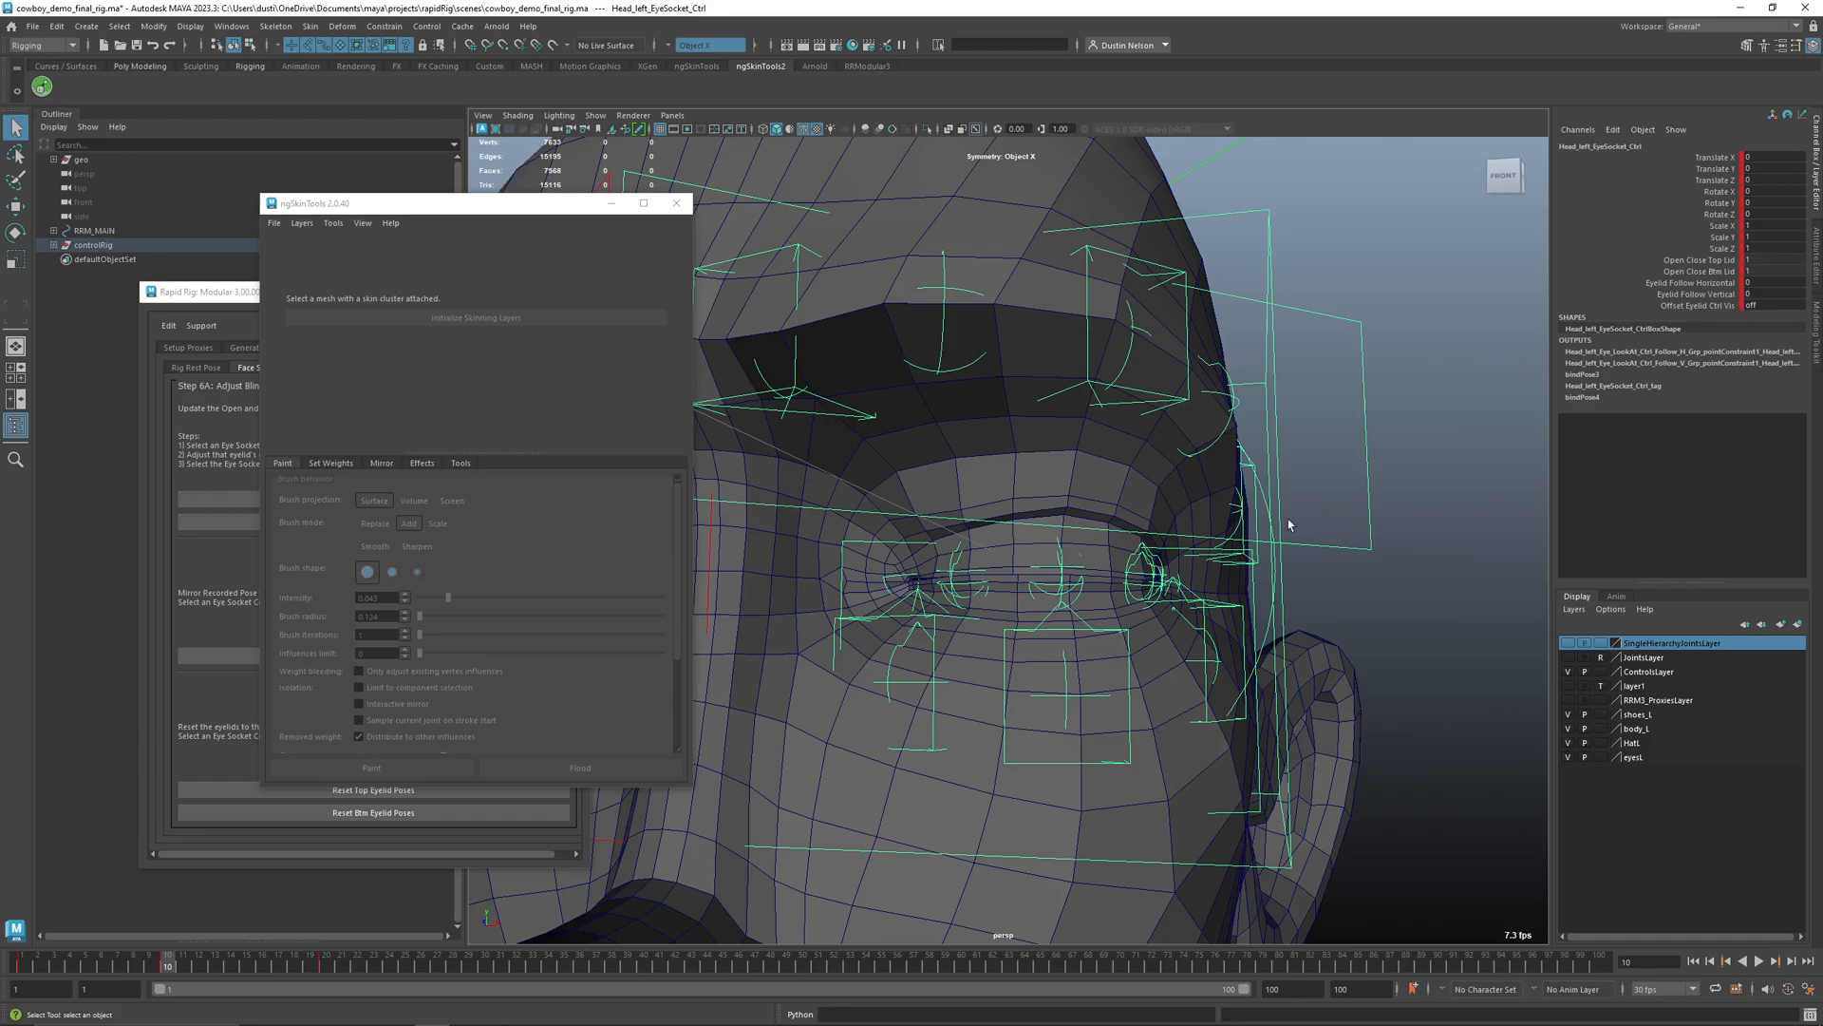
{"action": "left_click", "coordinate": [231, 612]}
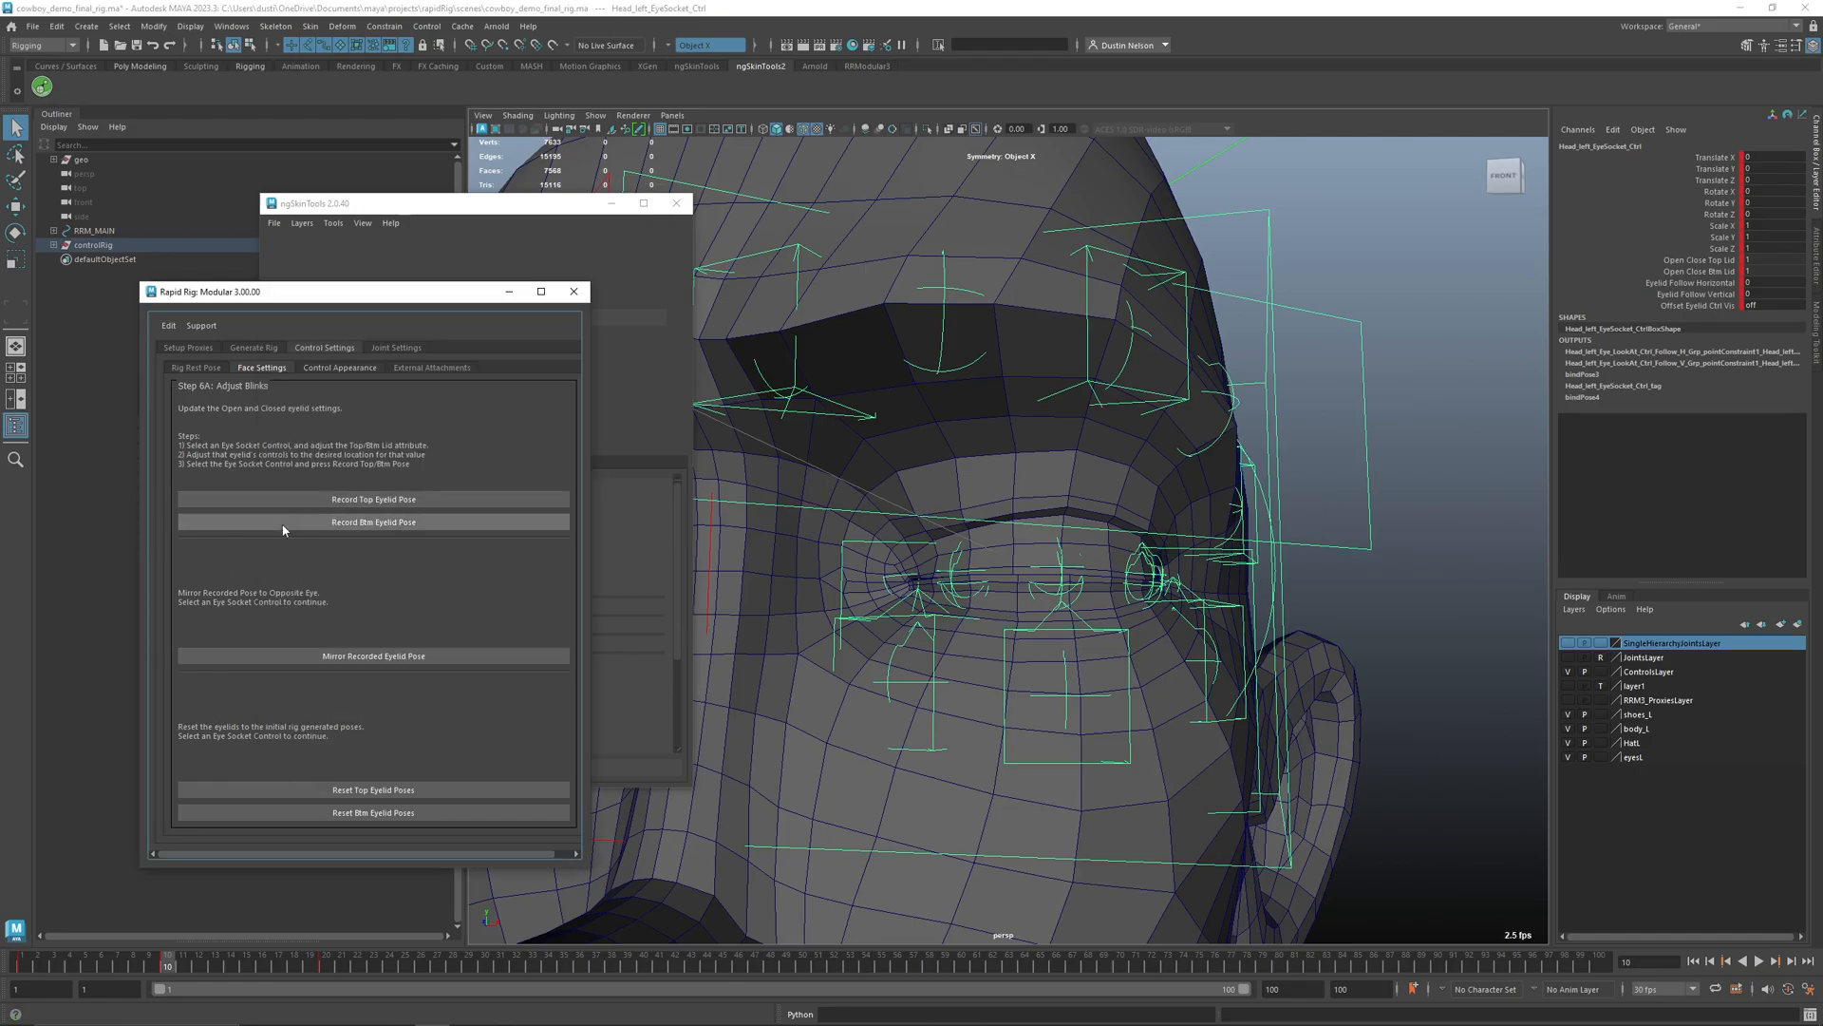
{"action": "mouse_move", "coordinate": [148, 969]}
{"action": "left_mouse_down"}
{"action": "mouse_move", "coordinate": [26, 970]}
{"action": "mouse_move", "coordinate": [167, 969]}
{"action": "left_mouse_up"}
{"action": "left_click_drag", "start_coordinate": [1040, 760], "coordinate": [862, 744], "text": "alt"}
{"action": "right_click_drag", "start_coordinate": [862, 744], "coordinate": [1073, 788], "text": "alt"}
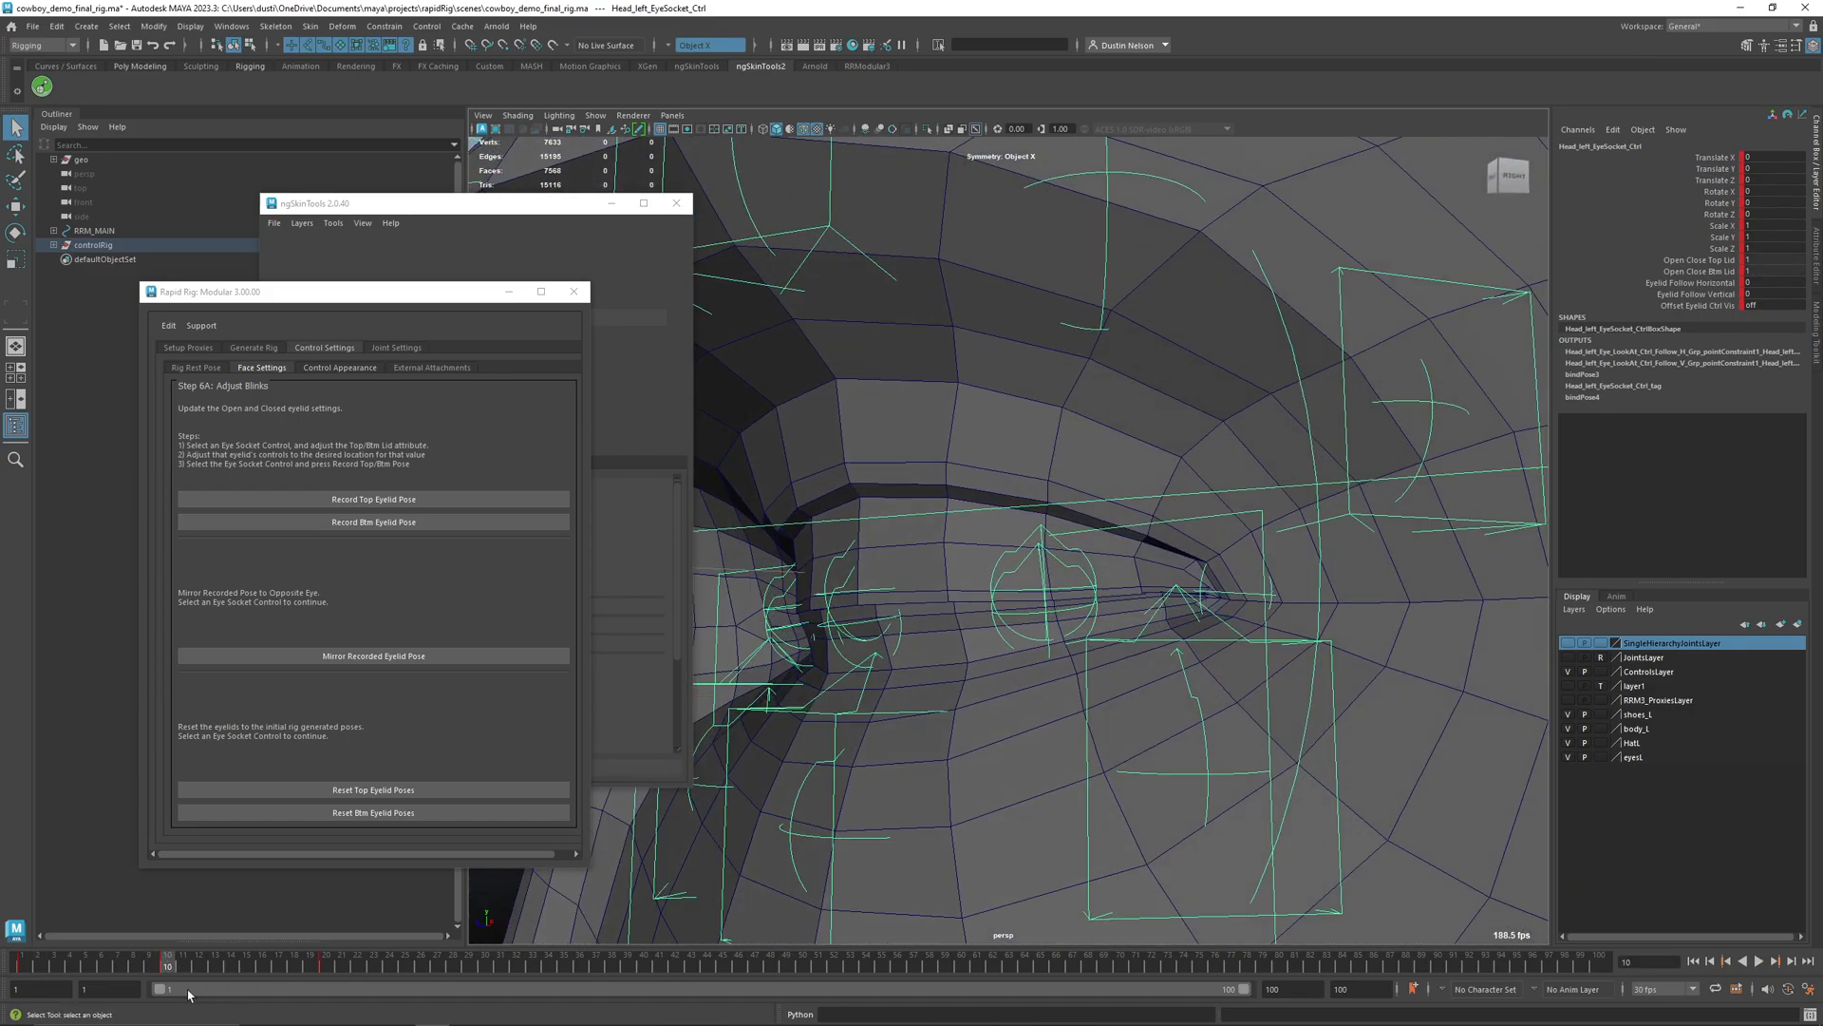
{"action": "key", "text": "alt+v"}
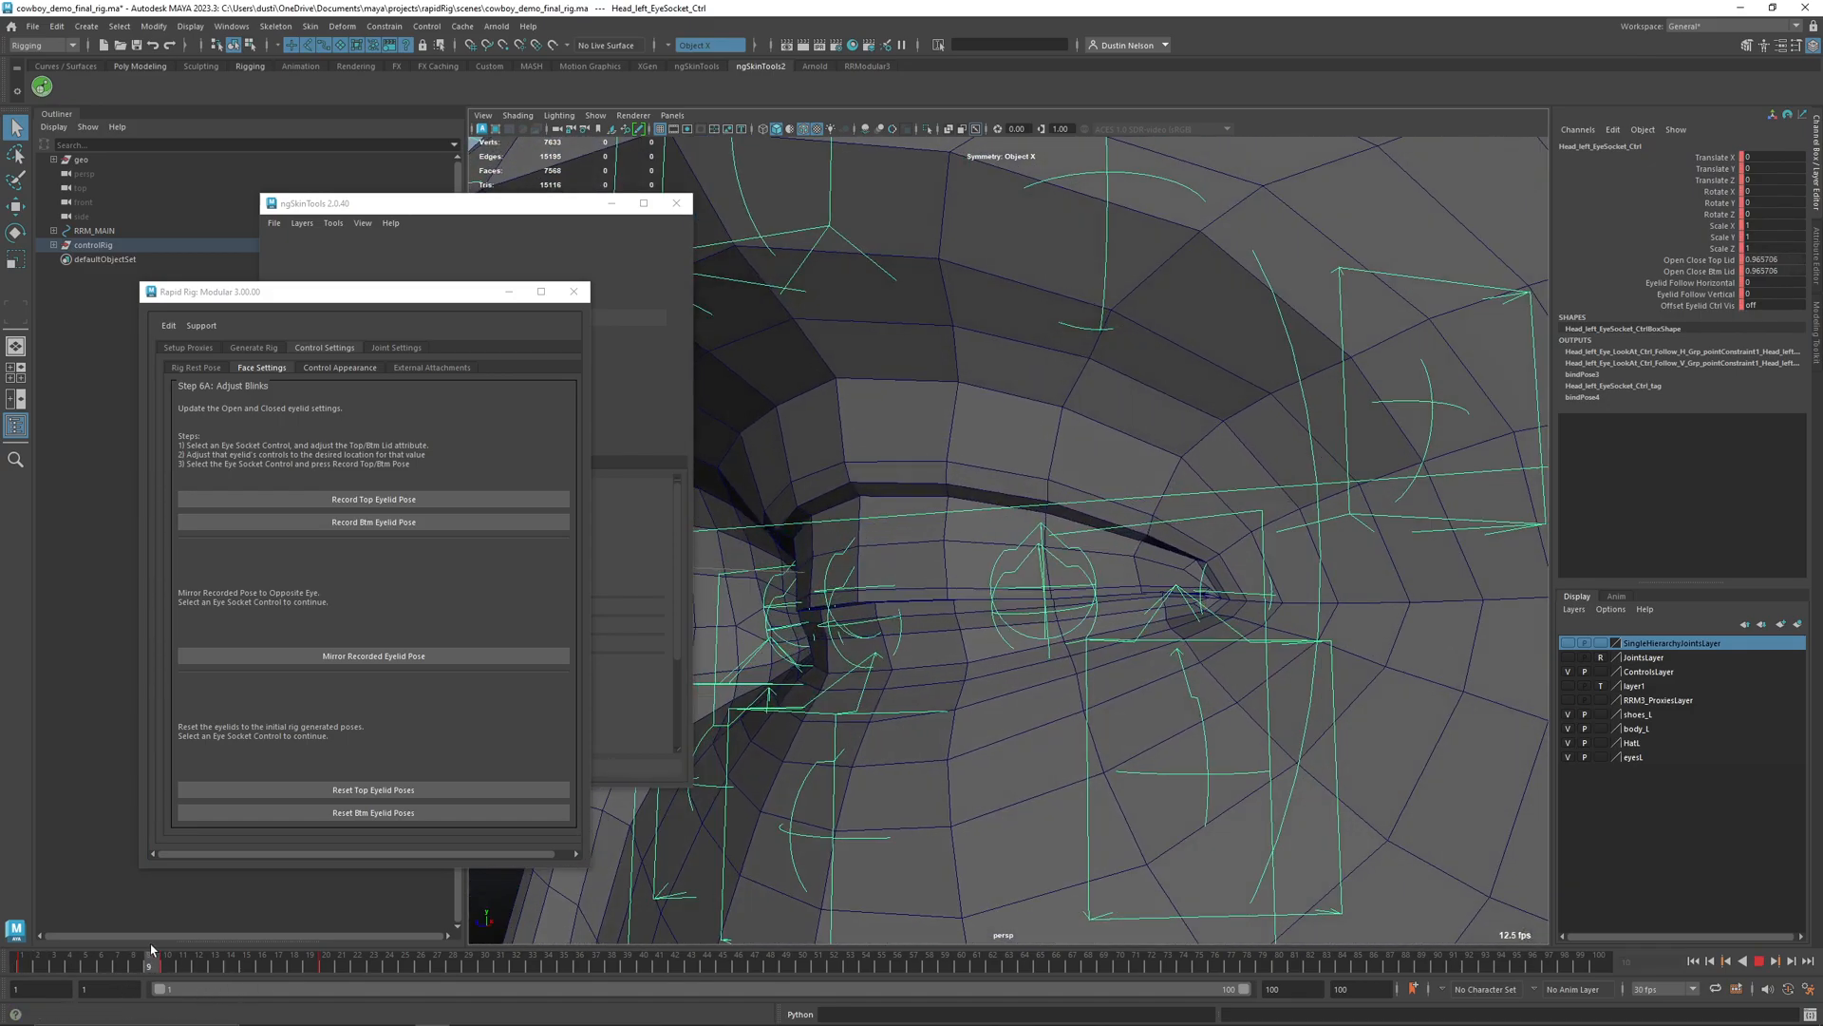
{"action": "left_click_drag", "start_coordinate": [32, 959], "coordinate": [173, 937]}
- Rotate the left eye's outer lower eyelid control to about 2.77 in X and refine the outer upper control to match
{"action": "right_click_drag", "start_coordinate": [1024, 686], "coordinate": [1120, 703], "text": "alt"}
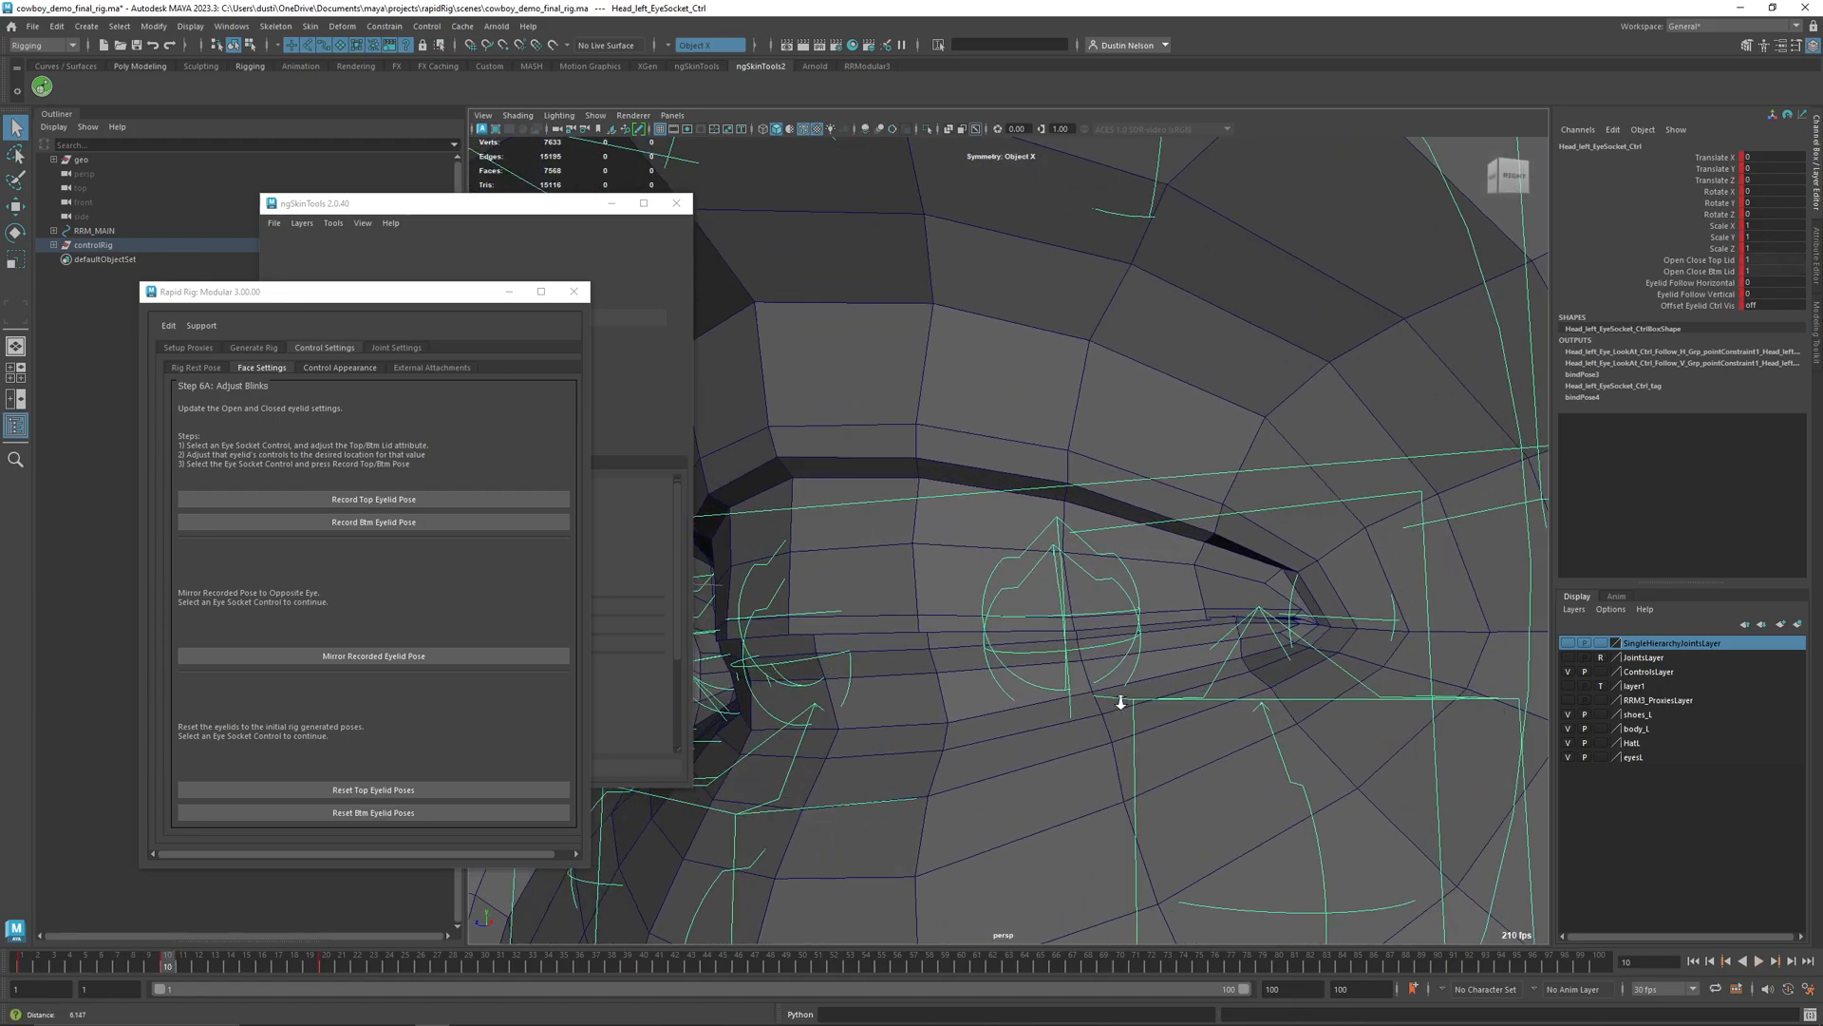
{"action": "left_click", "coordinate": [1047, 566]}
{"action": "key", "text": "e"}
{"action": "left_click_drag", "start_coordinate": [960, 513], "coordinate": [966, 513]}
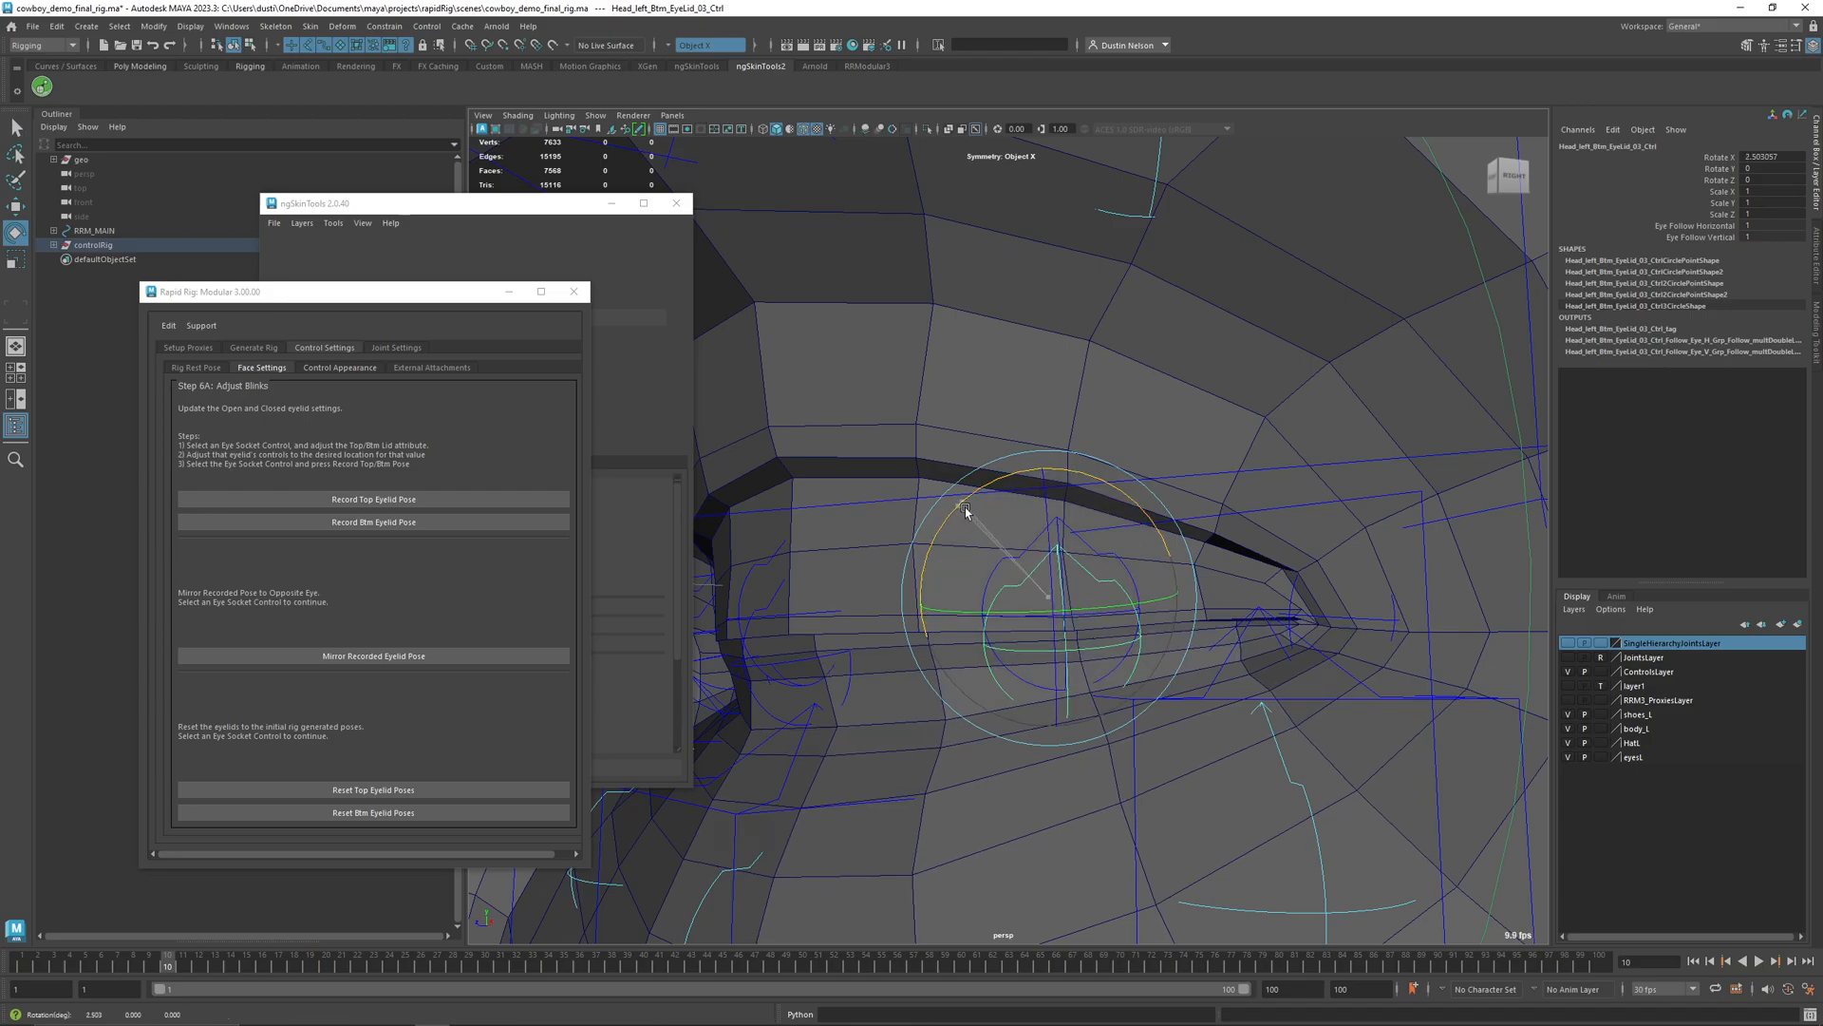
{"action": "key", "text": "q"}
{"action": "left_click", "coordinate": [1109, 563]}
{"action": "key", "text": "e"}
{"action": "left_click_drag", "start_coordinate": [1124, 496], "coordinate": [1149, 676]}
{"action": "key", "text": "q"}
{"action": "left_click", "coordinate": [1169, 643]}
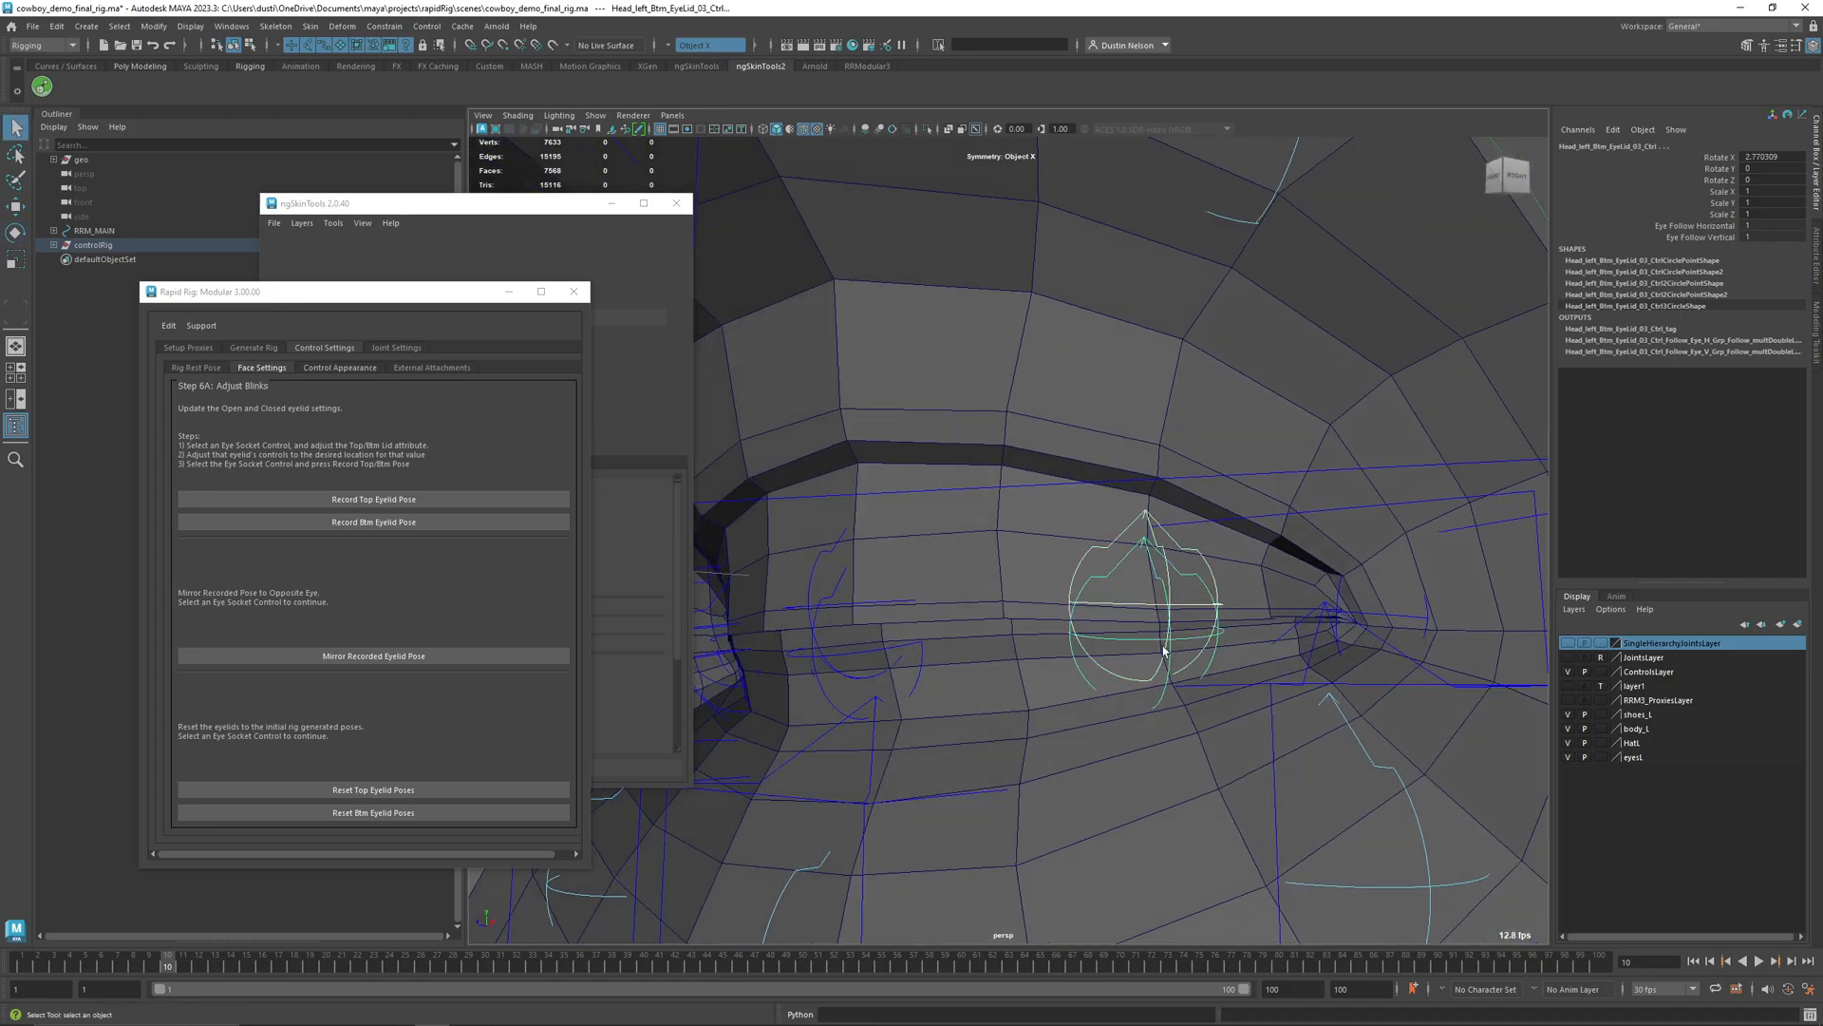
- Reselect the left eye socket control and record the revised closed eyelid poses
{"action": "right_click_drag", "start_coordinate": [1422, 616], "coordinate": [1223, 591], "text": "alt"}
{"action": "left_click_drag", "start_coordinate": [1223, 591], "coordinate": [1392, 598], "text": "alt"}
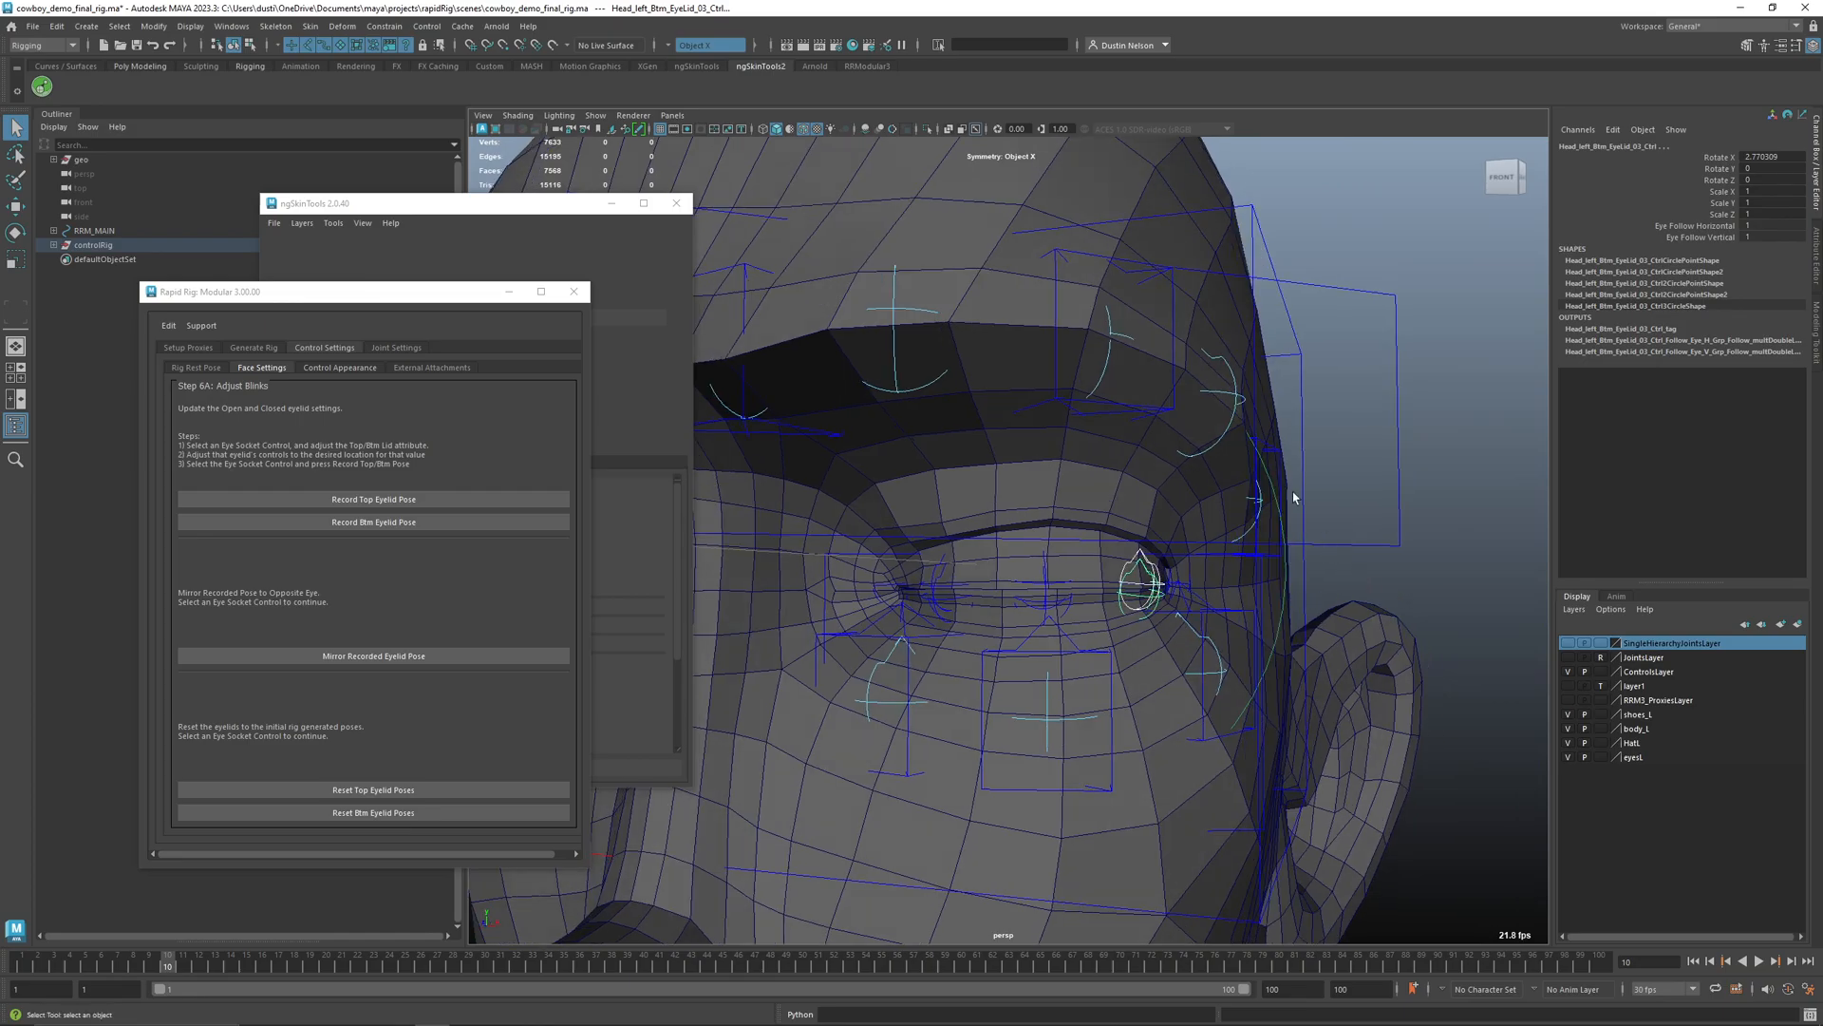
{"action": "left_click", "coordinate": [1021, 653]}
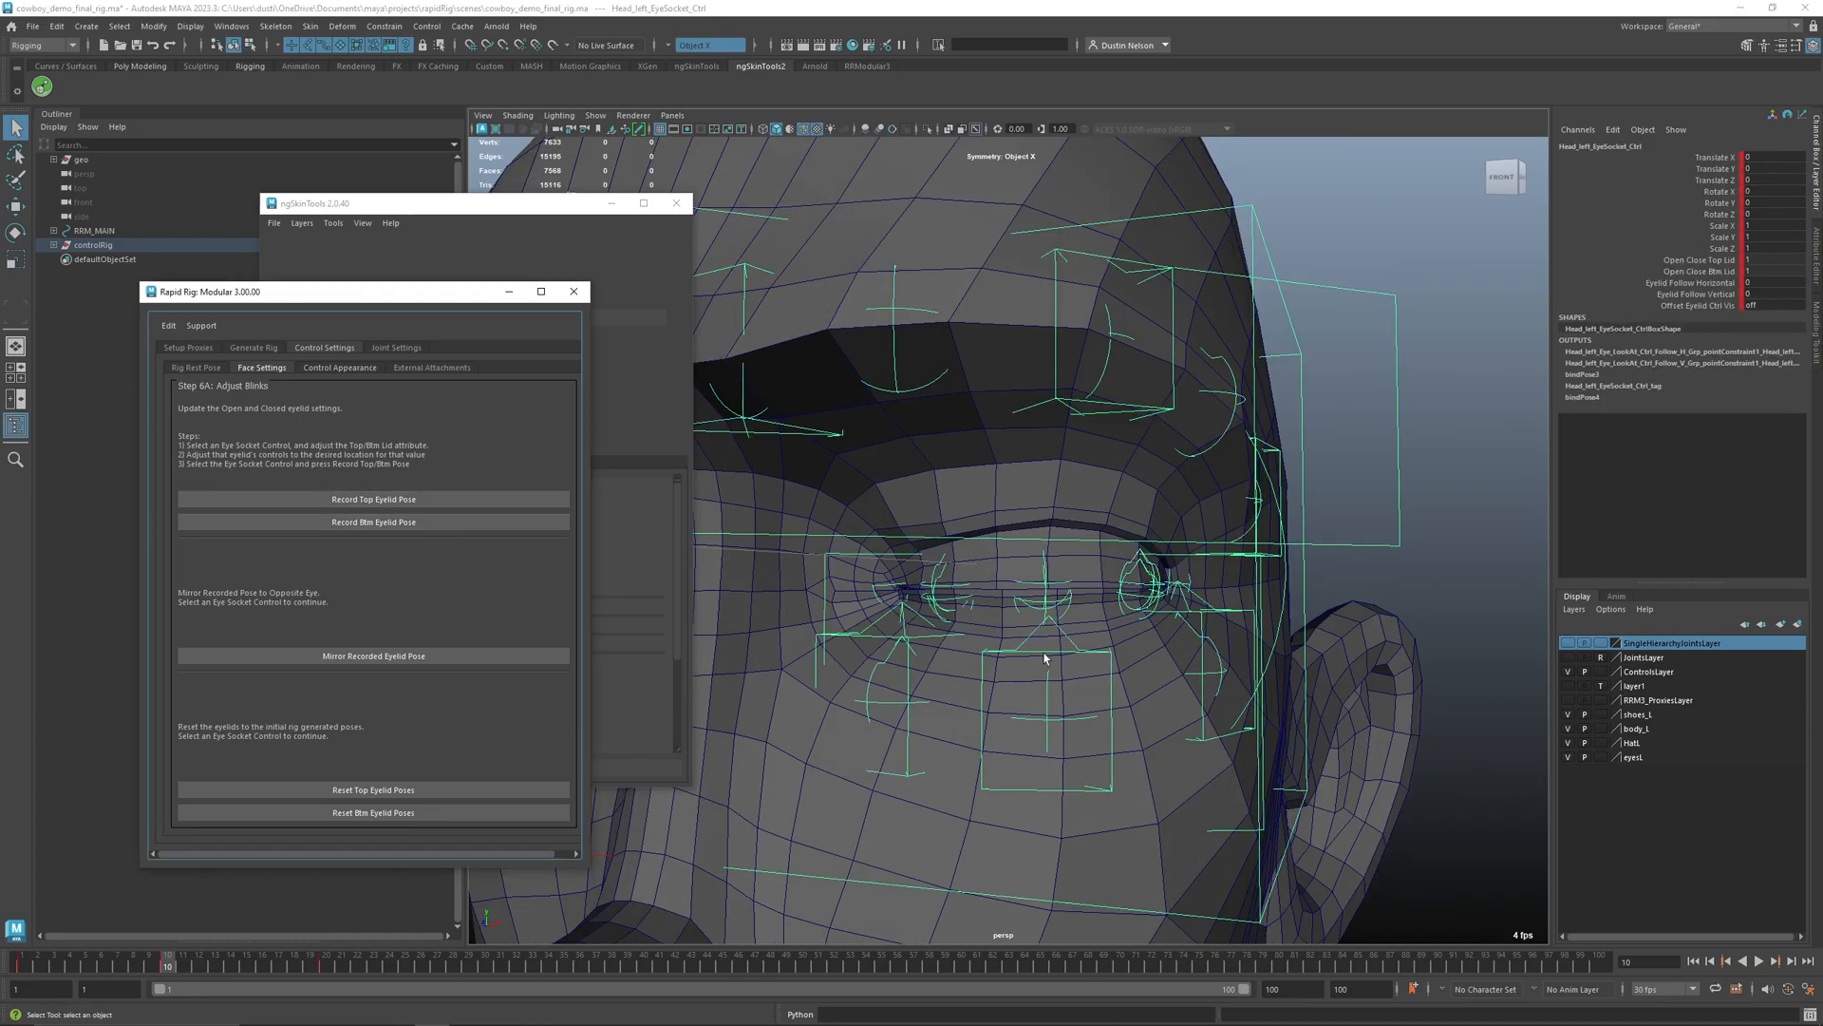
- Play back and scrub the blink, stopping at frames 8 and 4 to examine how the lids meet and open
{"action": "scroll", "coordinate": [1021, 653], "scroll_direction": "down", "scroll_amount": 2}
{"action": "key", "text": "alt+v"}
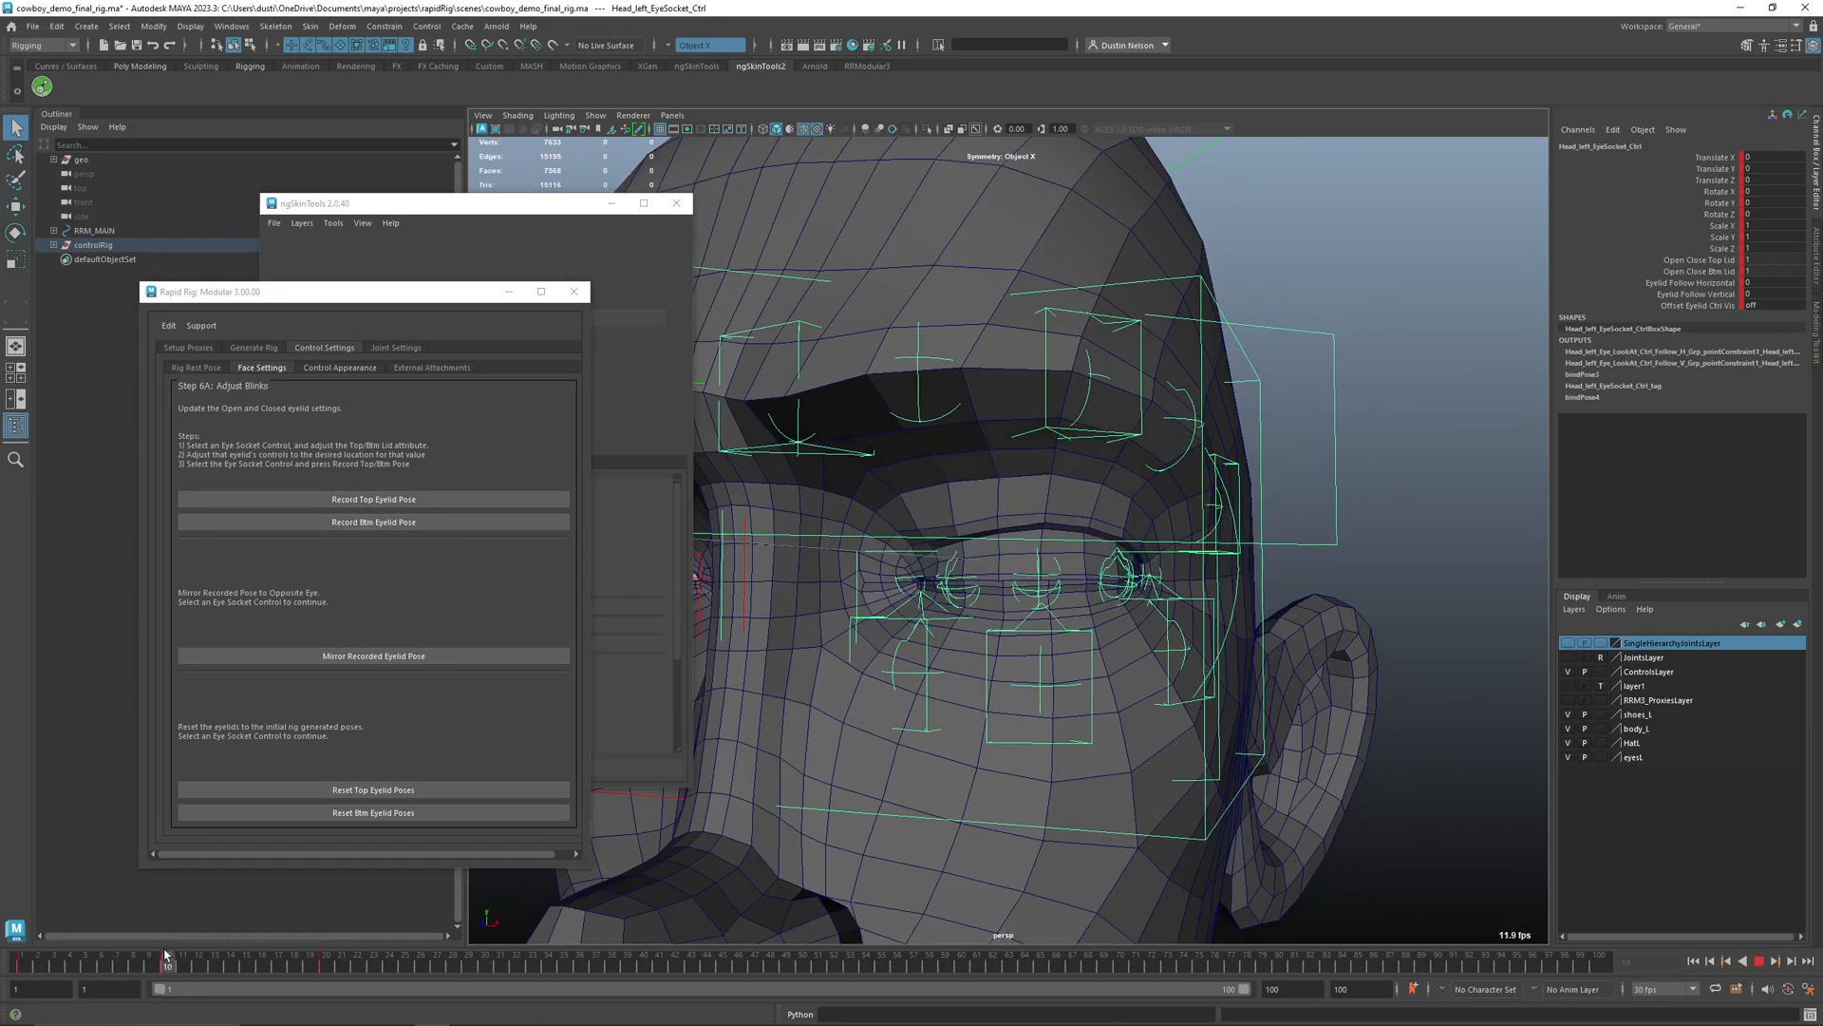
{"action": "left_click", "coordinate": [133, 961]}
{"action": "scroll", "coordinate": [1054, 641], "scroll_direction": "up", "scroll_amount": 6}
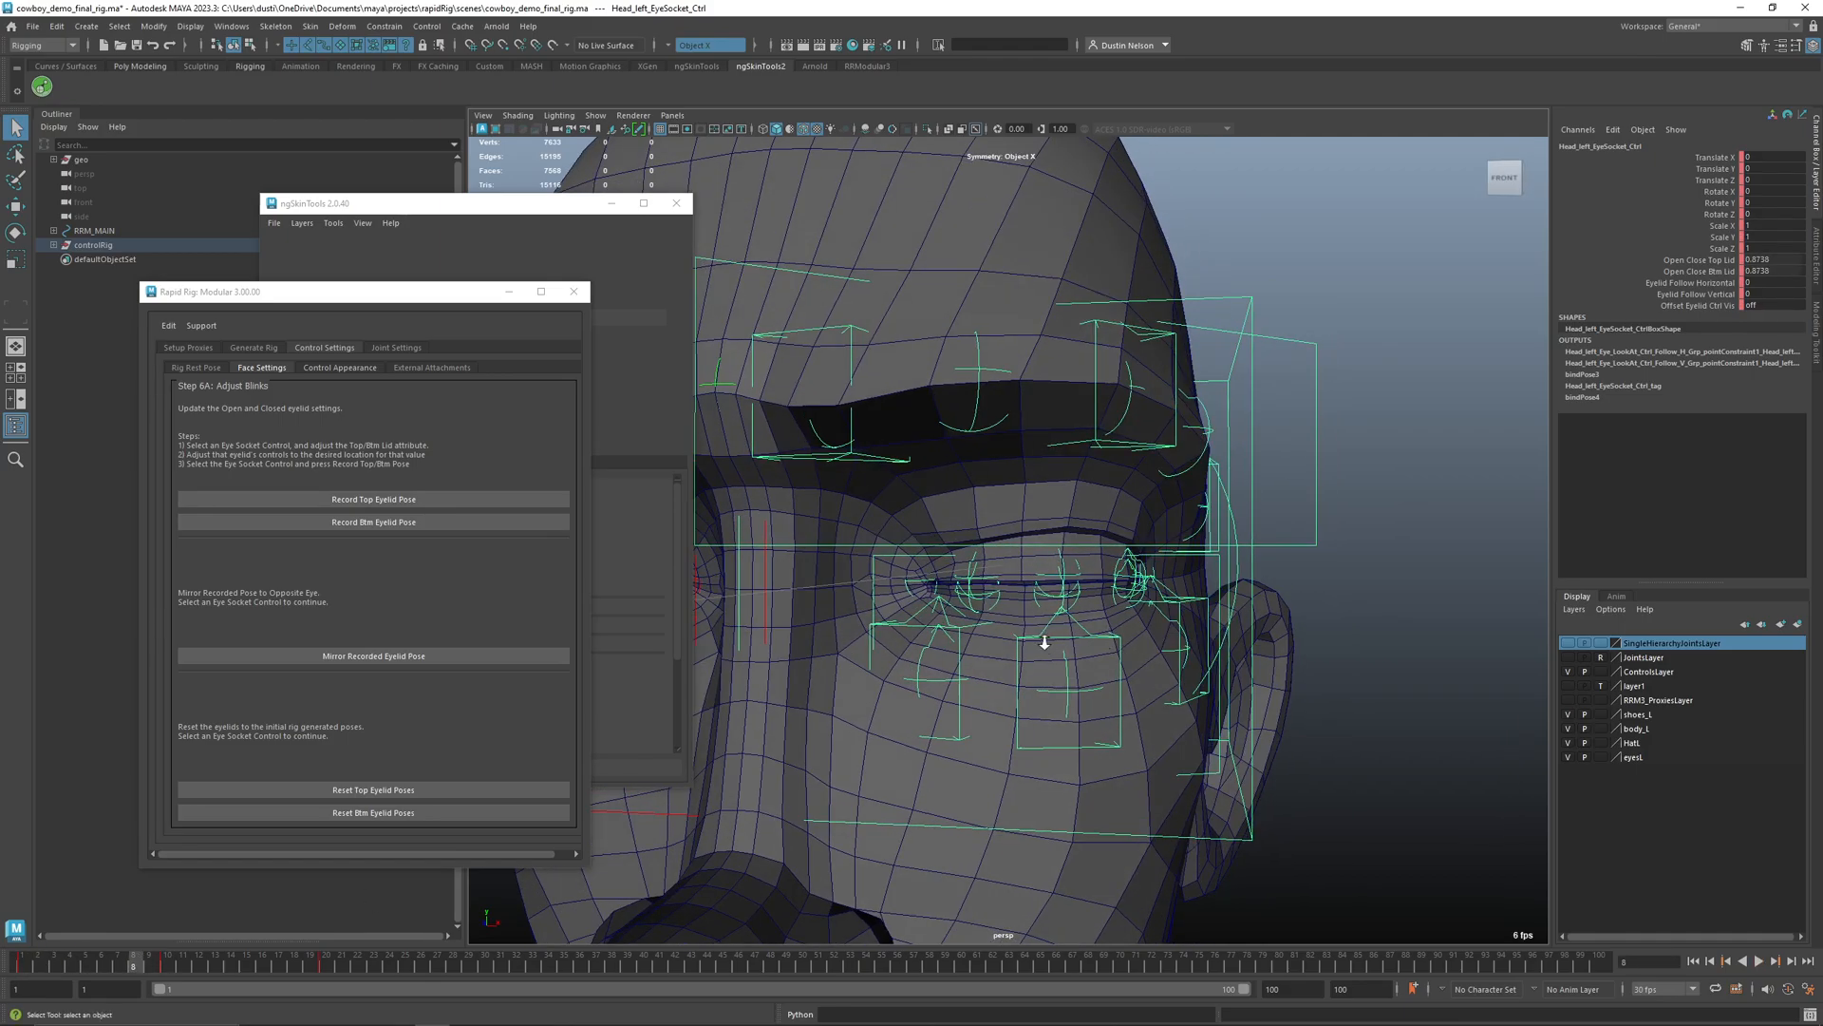
{"action": "scroll", "coordinate": [1054, 641], "scroll_direction": "up", "scroll_amount": 2}
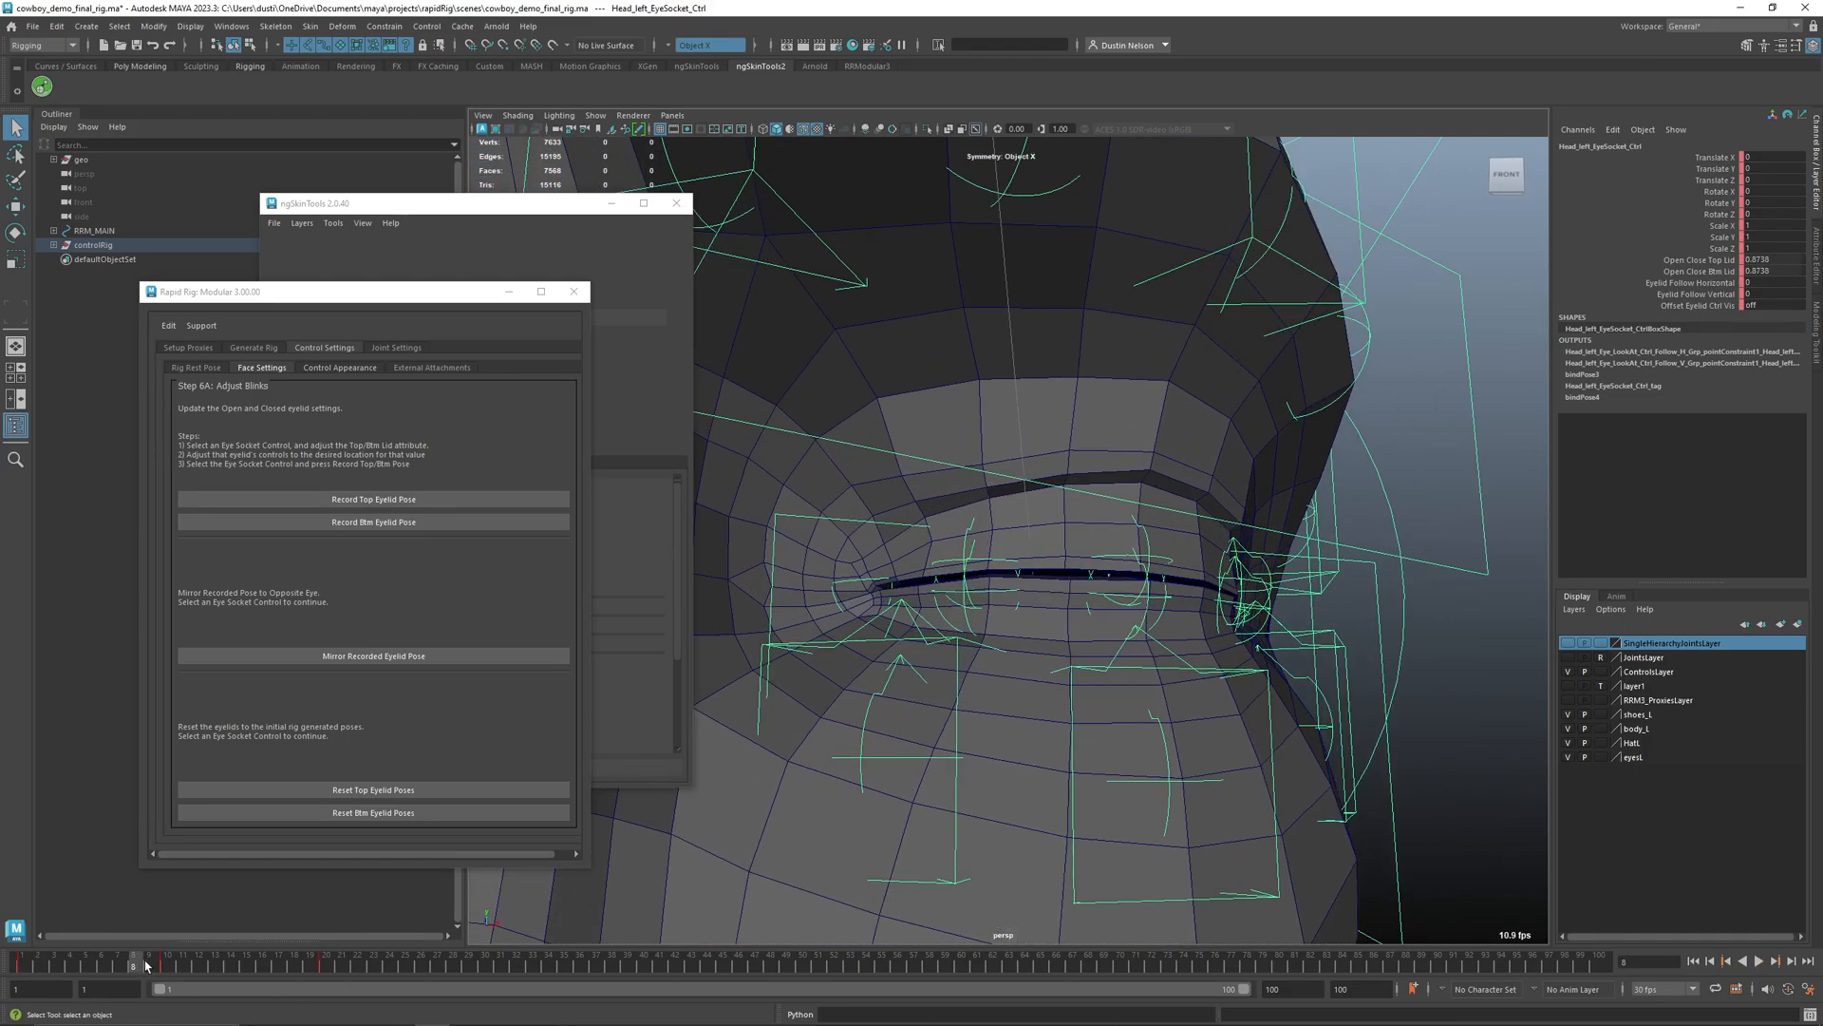
{"action": "key", "text": "alt+v"}
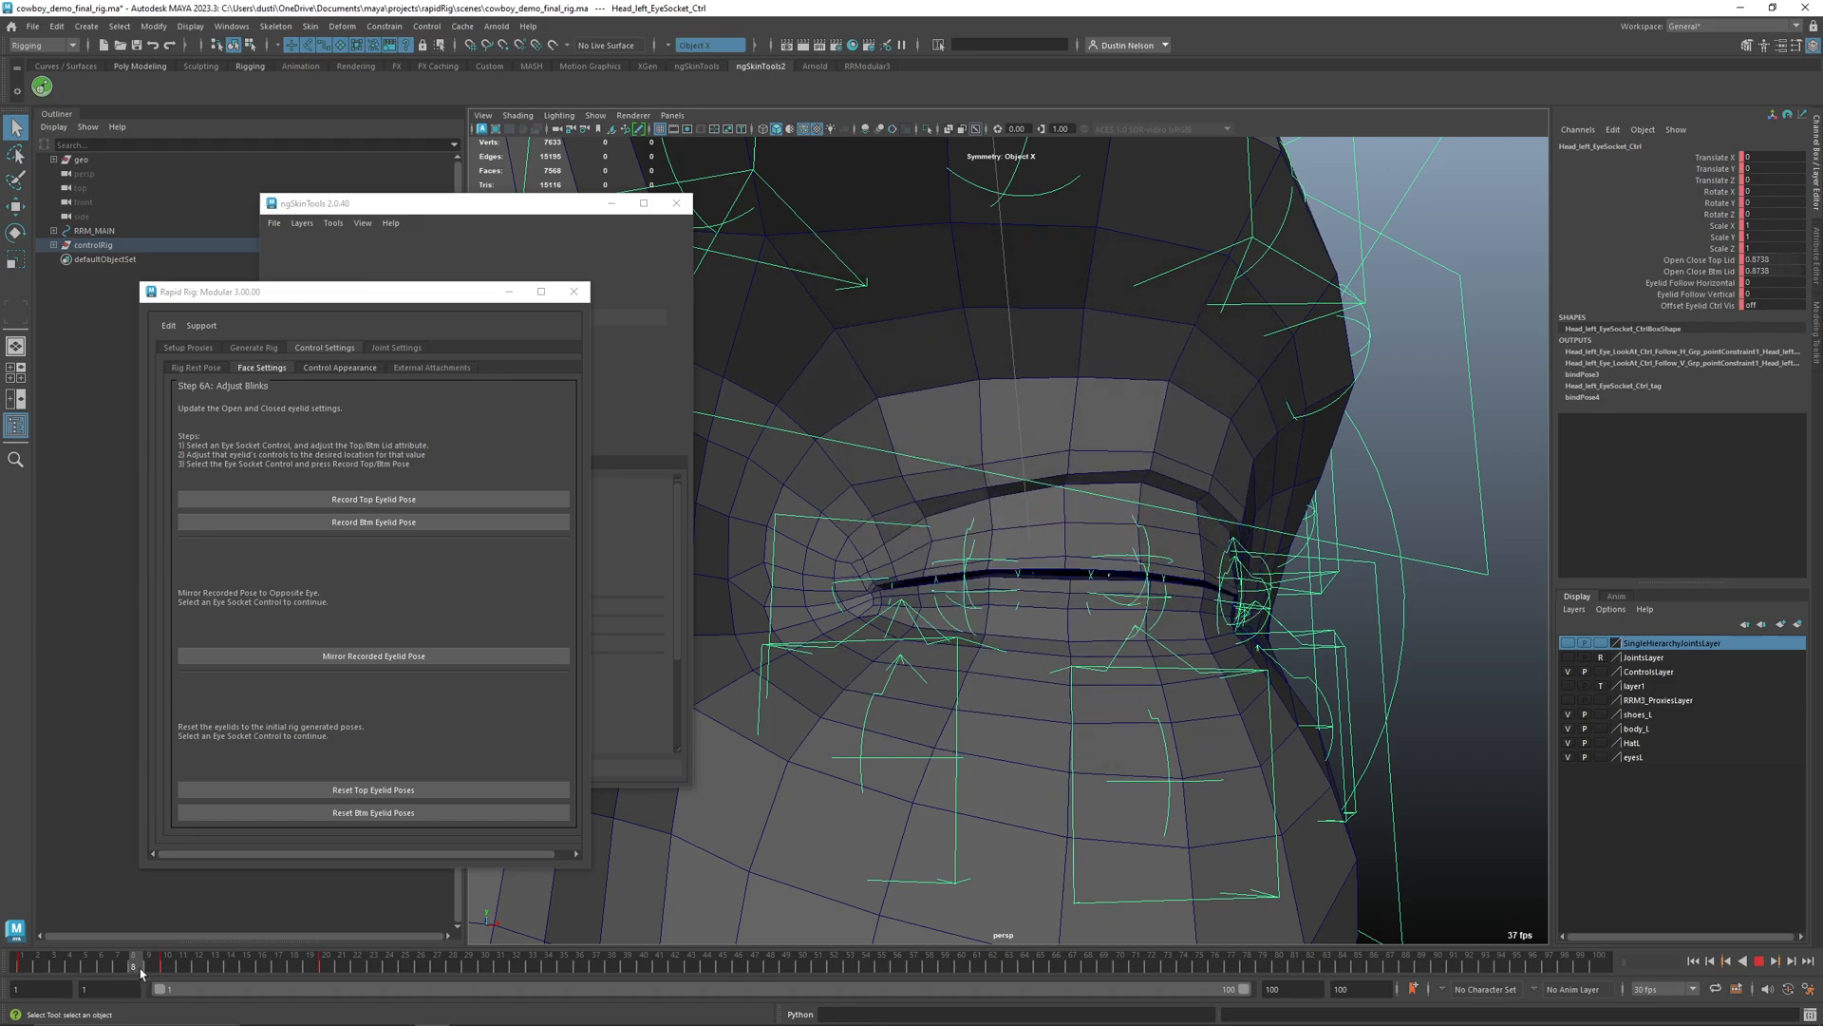
{"action": "left_click_drag", "start_coordinate": [157, 982], "coordinate": [73, 988]}
- Display the left bottom eyelid 01 joint's weights on the body mesh's Eyelids layer and replay the blink to inspect the lower lid
{"action": "right_click_drag", "start_coordinate": [855, 745], "coordinate": [999, 785], "text": "alt"}
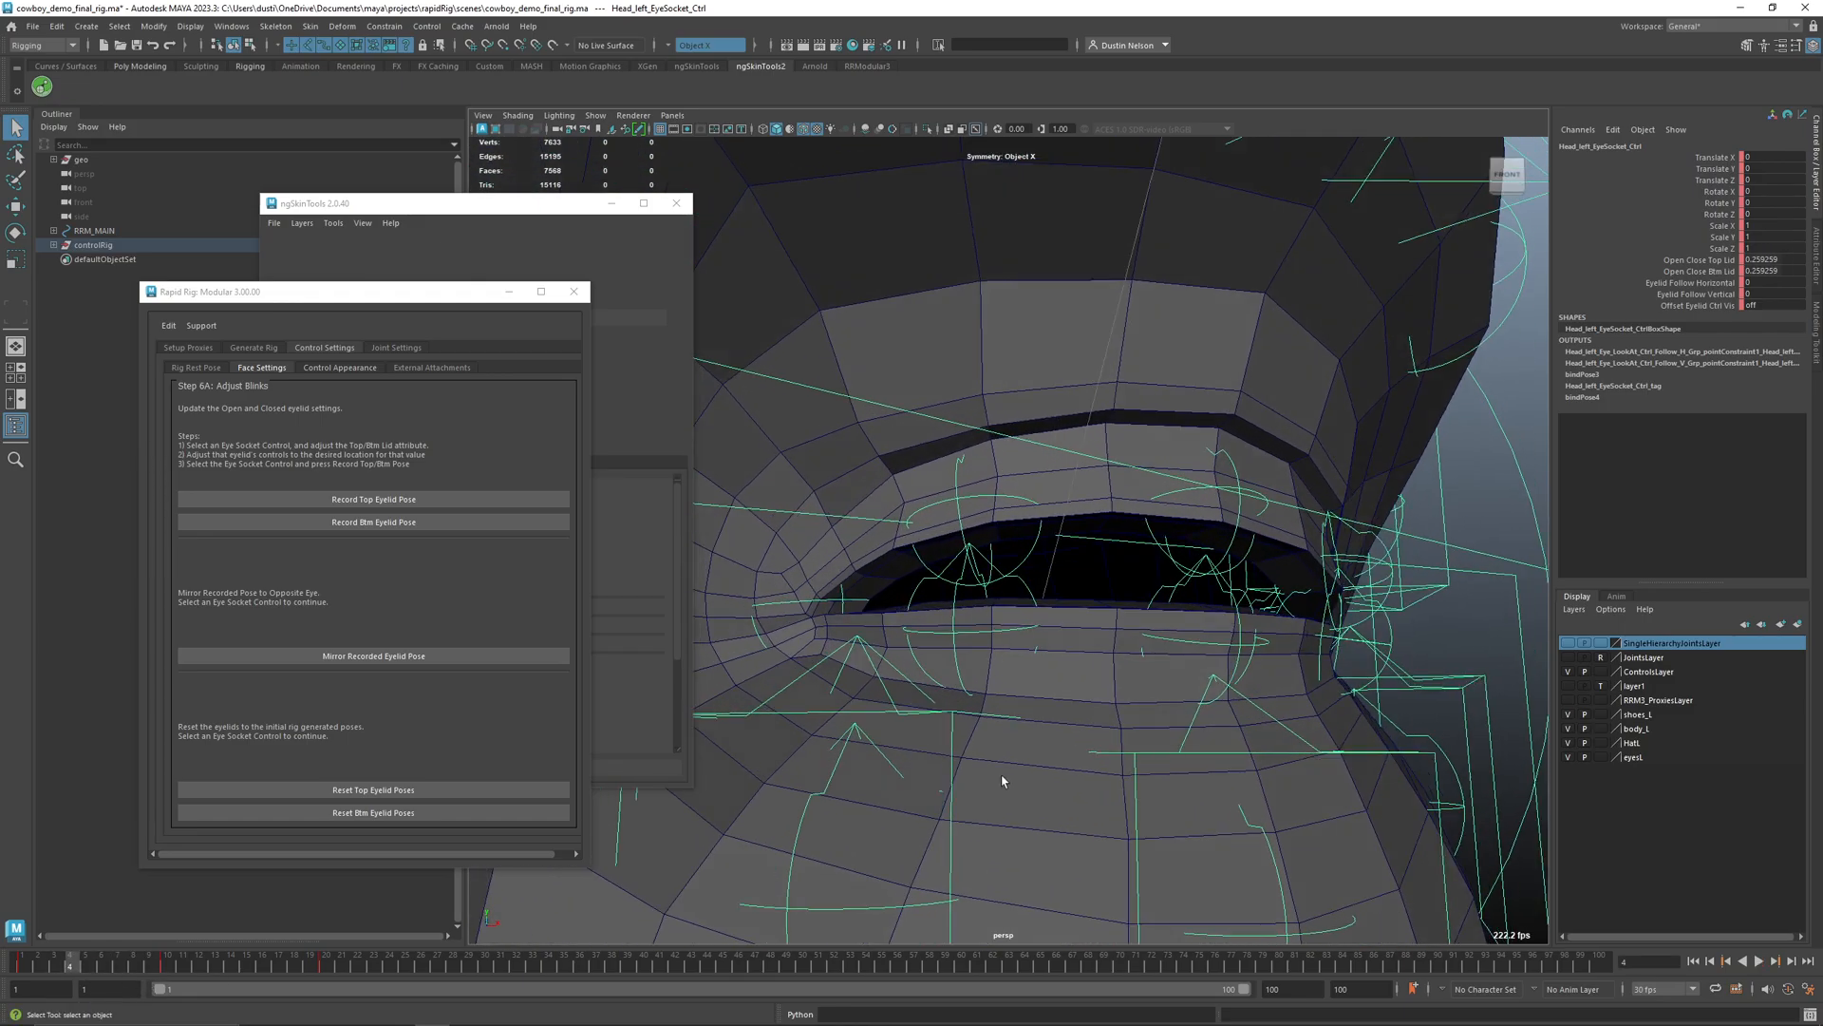
{"action": "left_click", "coordinate": [1014, 726]}
{"action": "left_click", "coordinate": [668, 543]}
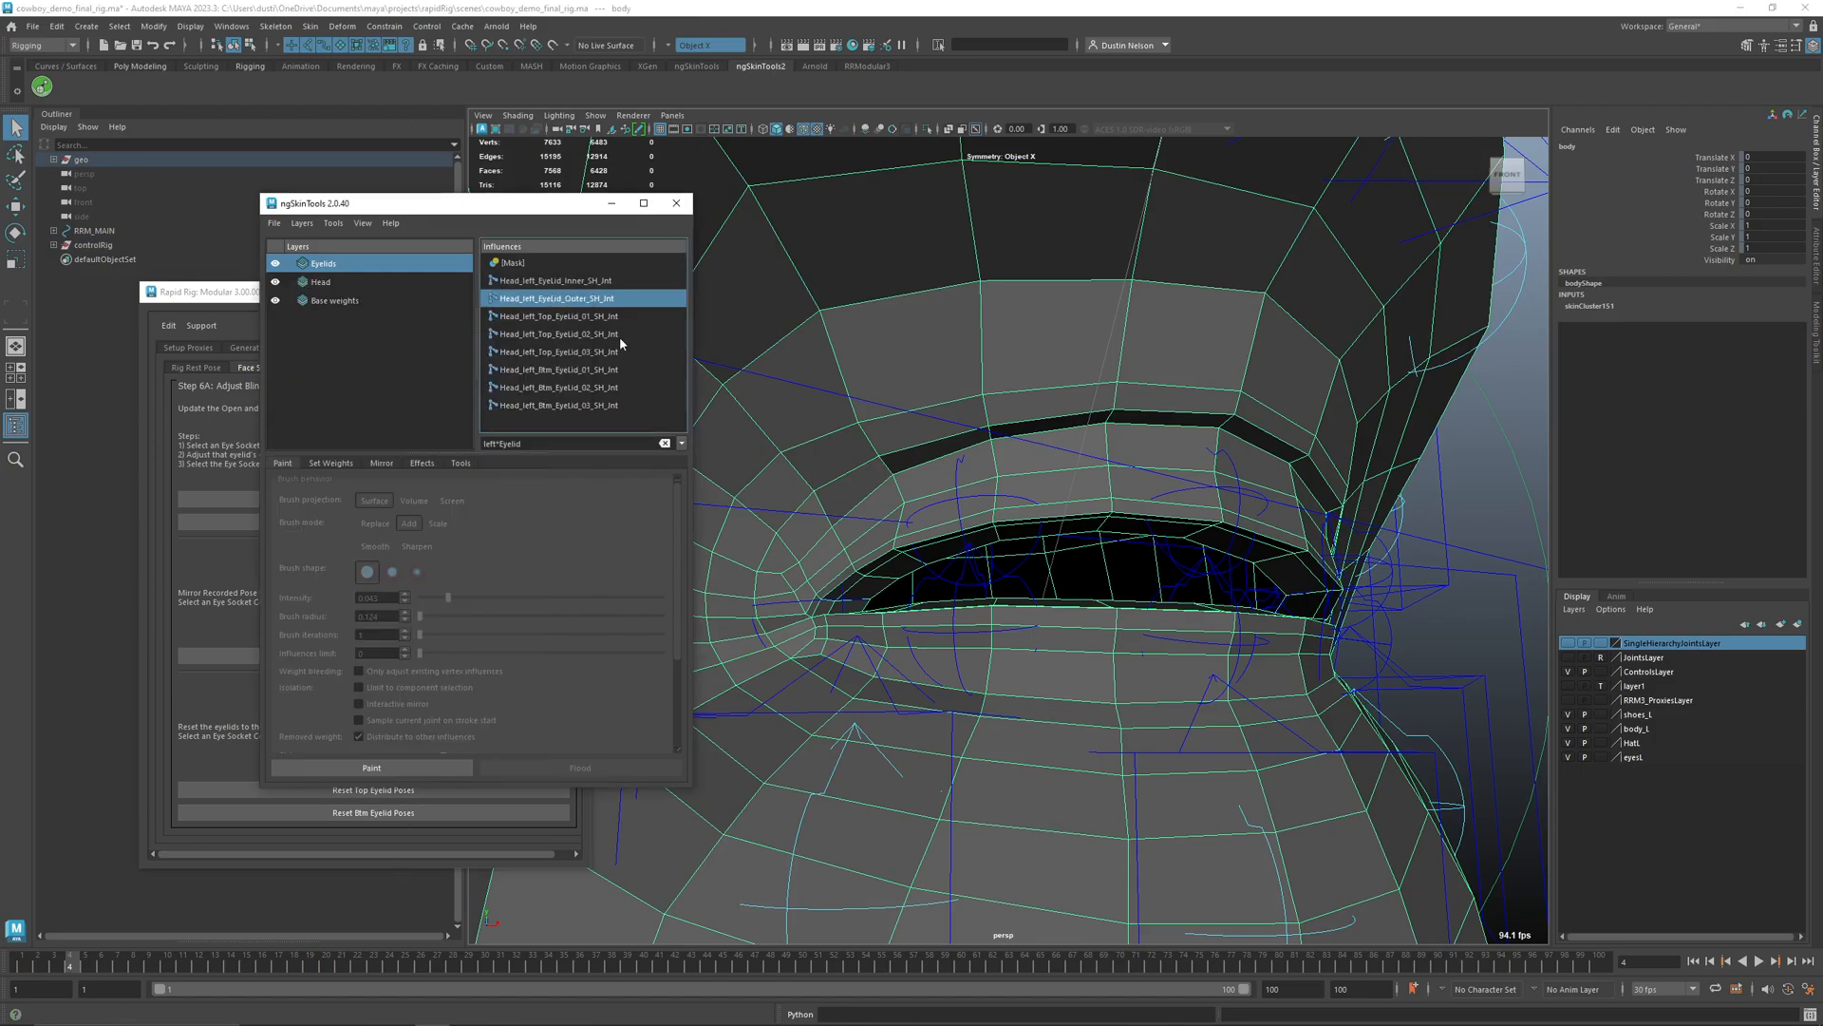
{"action": "left_click", "coordinate": [609, 316]}
{"action": "left_click", "coordinate": [617, 369]}
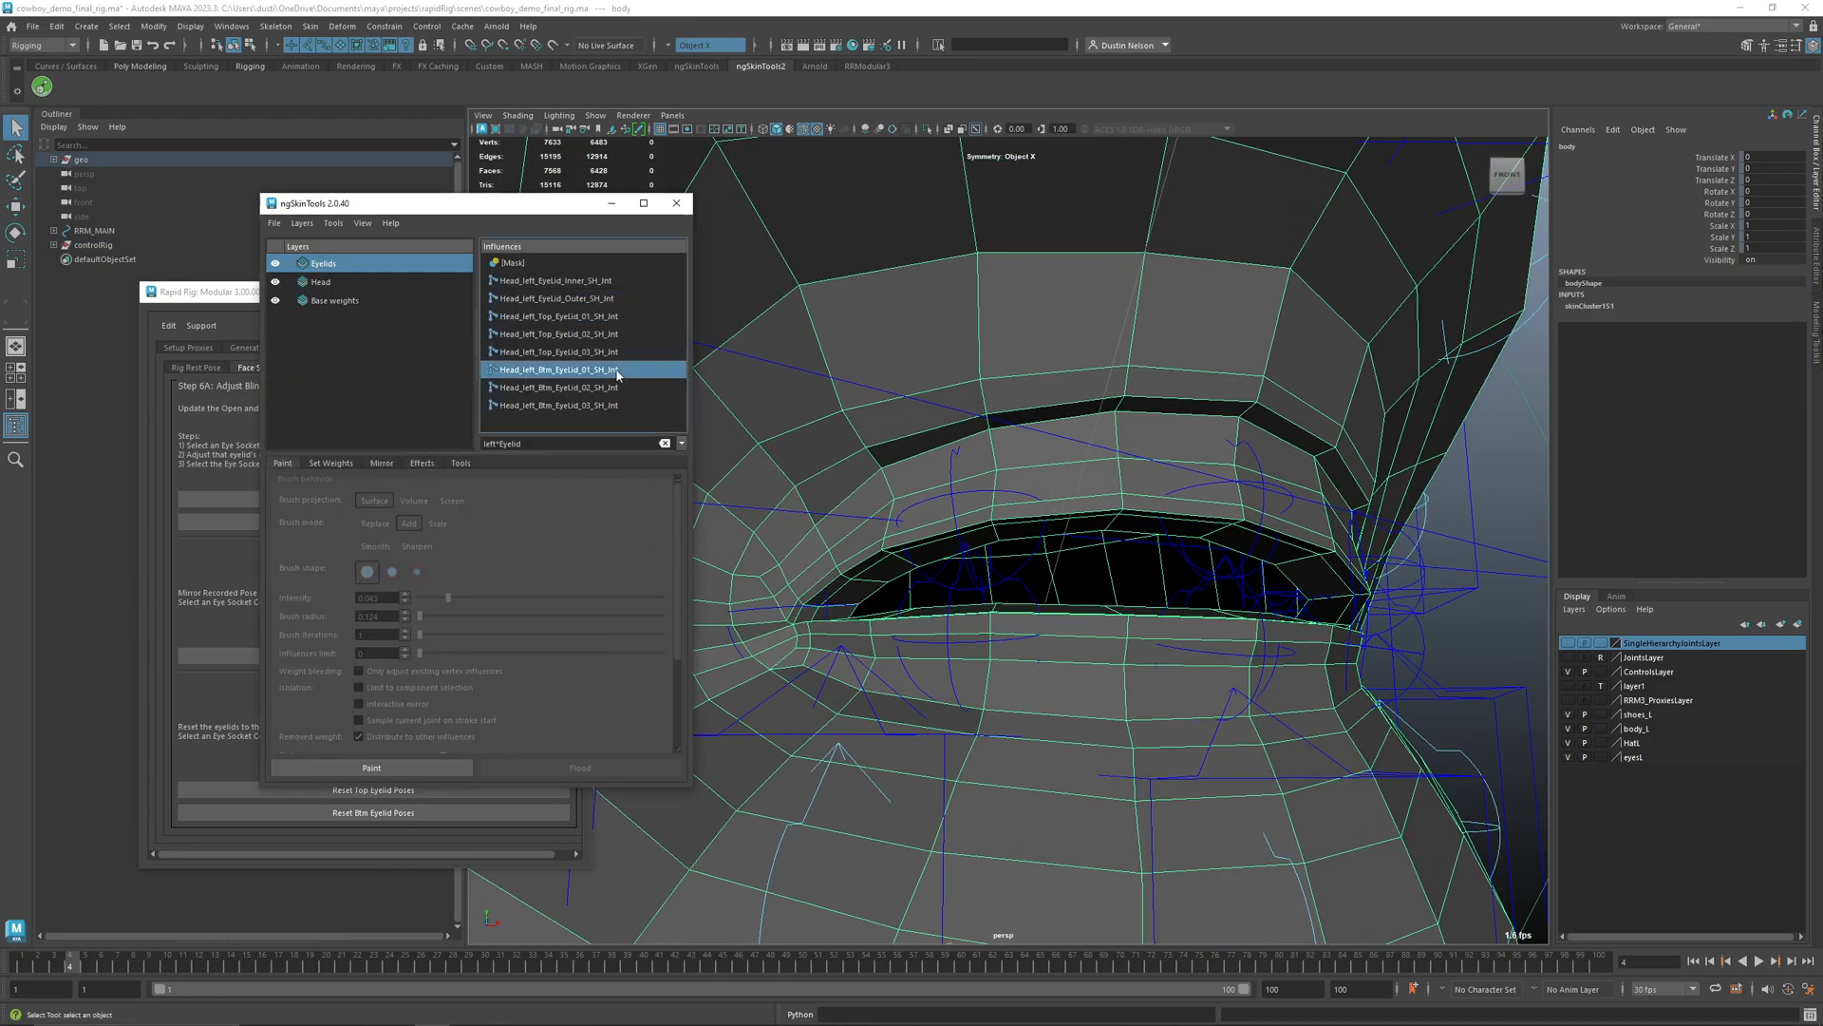
{"action": "left_click", "coordinate": [327, 766]}
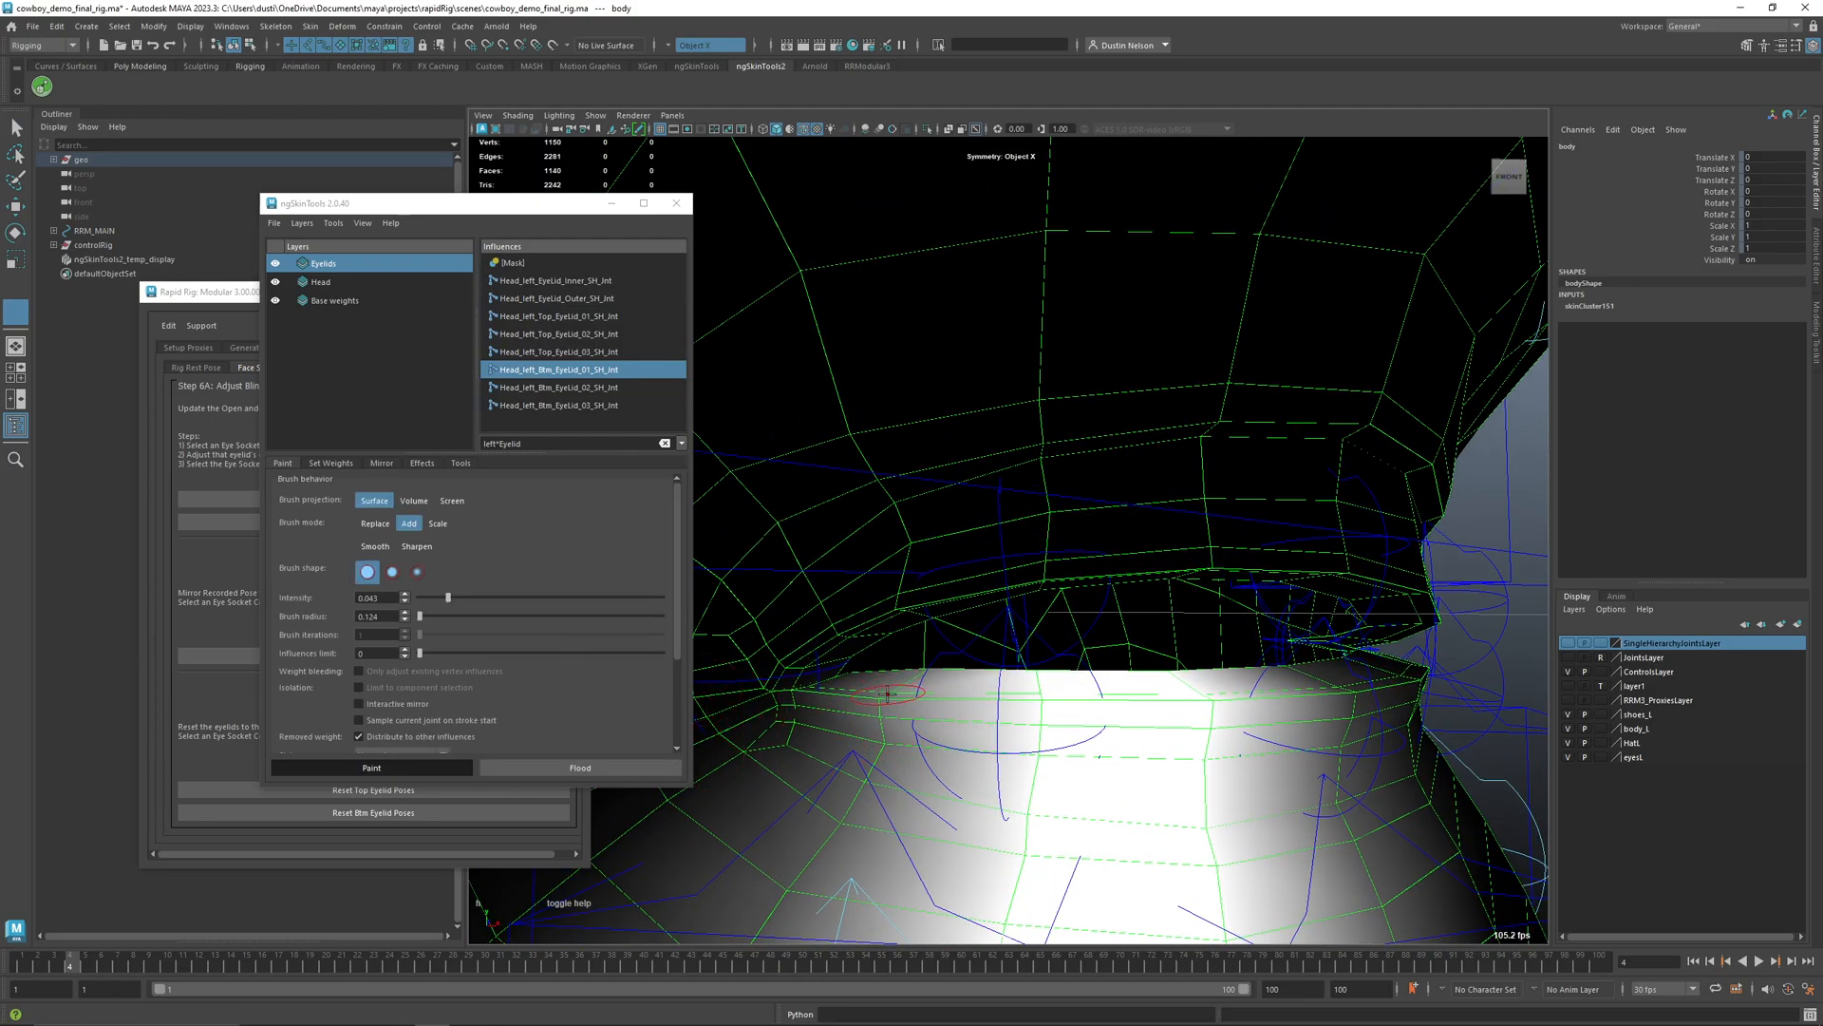
{"action": "scroll", "coordinate": [927, 732], "scroll_direction": "down", "scroll_amount": 1}
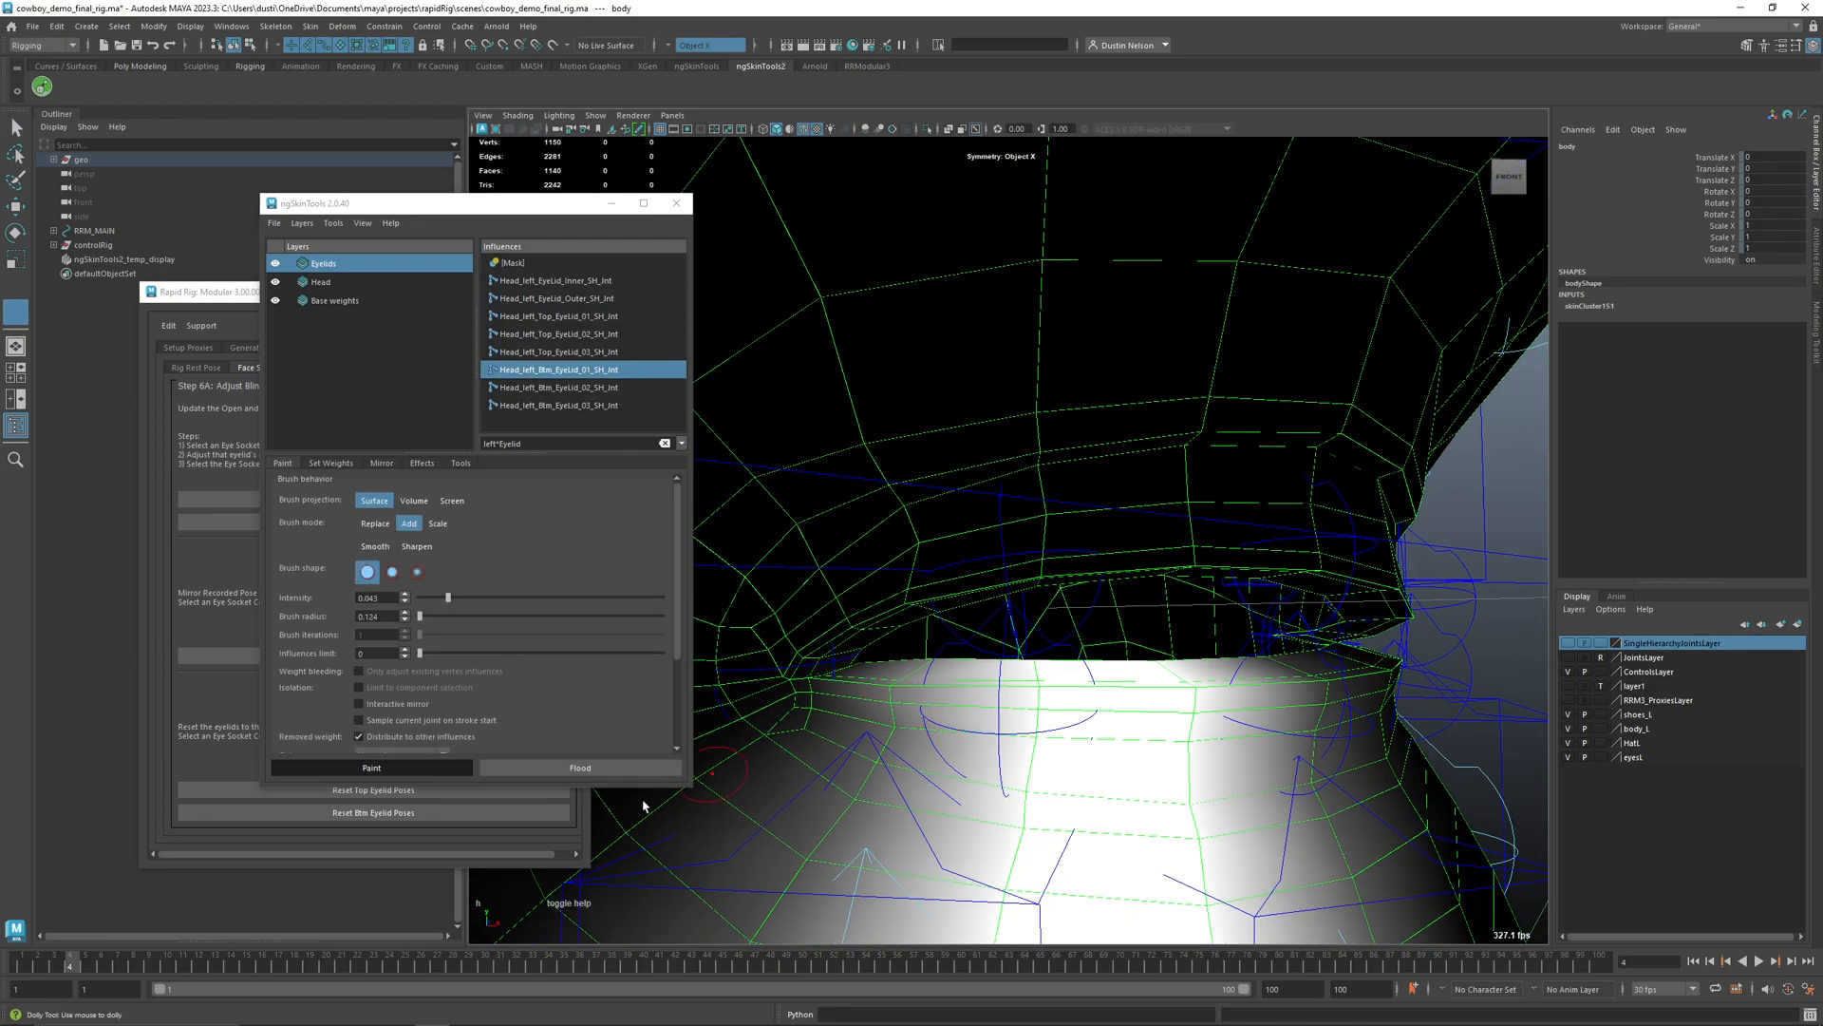
{"action": "key", "text": "alt+v"}
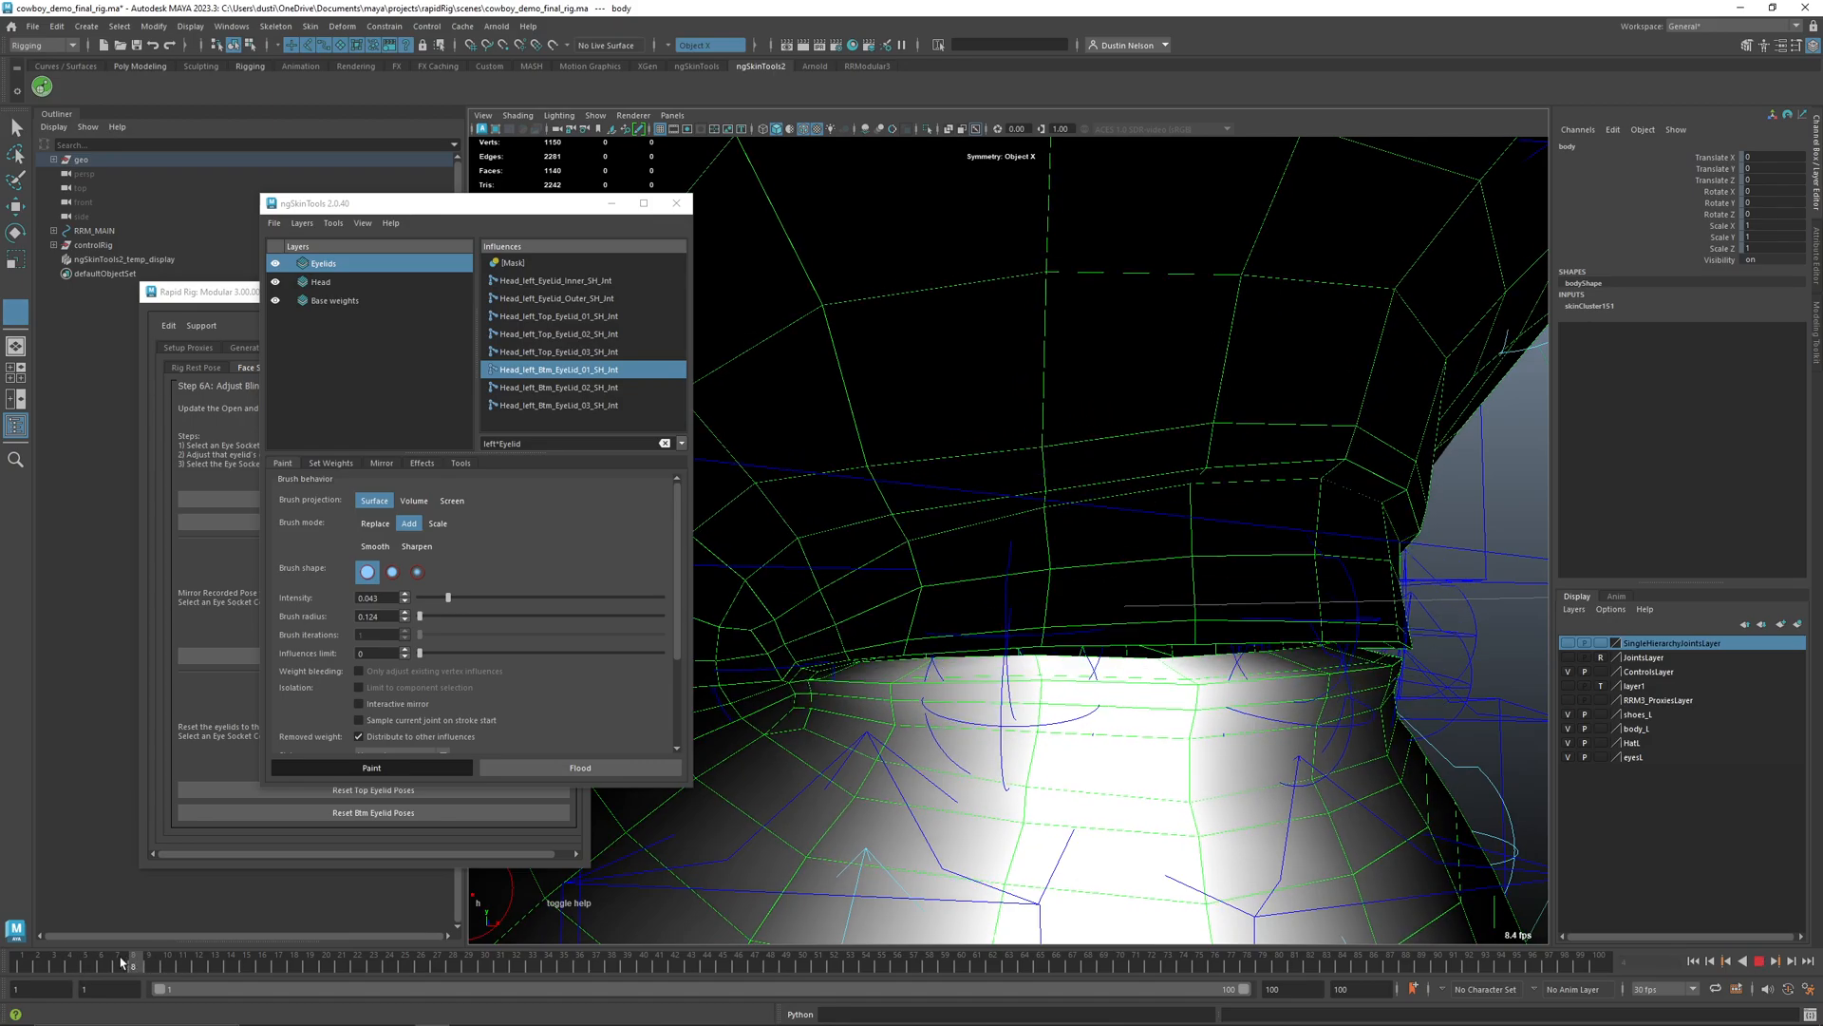
{"action": "key", "text": "alt+v"}
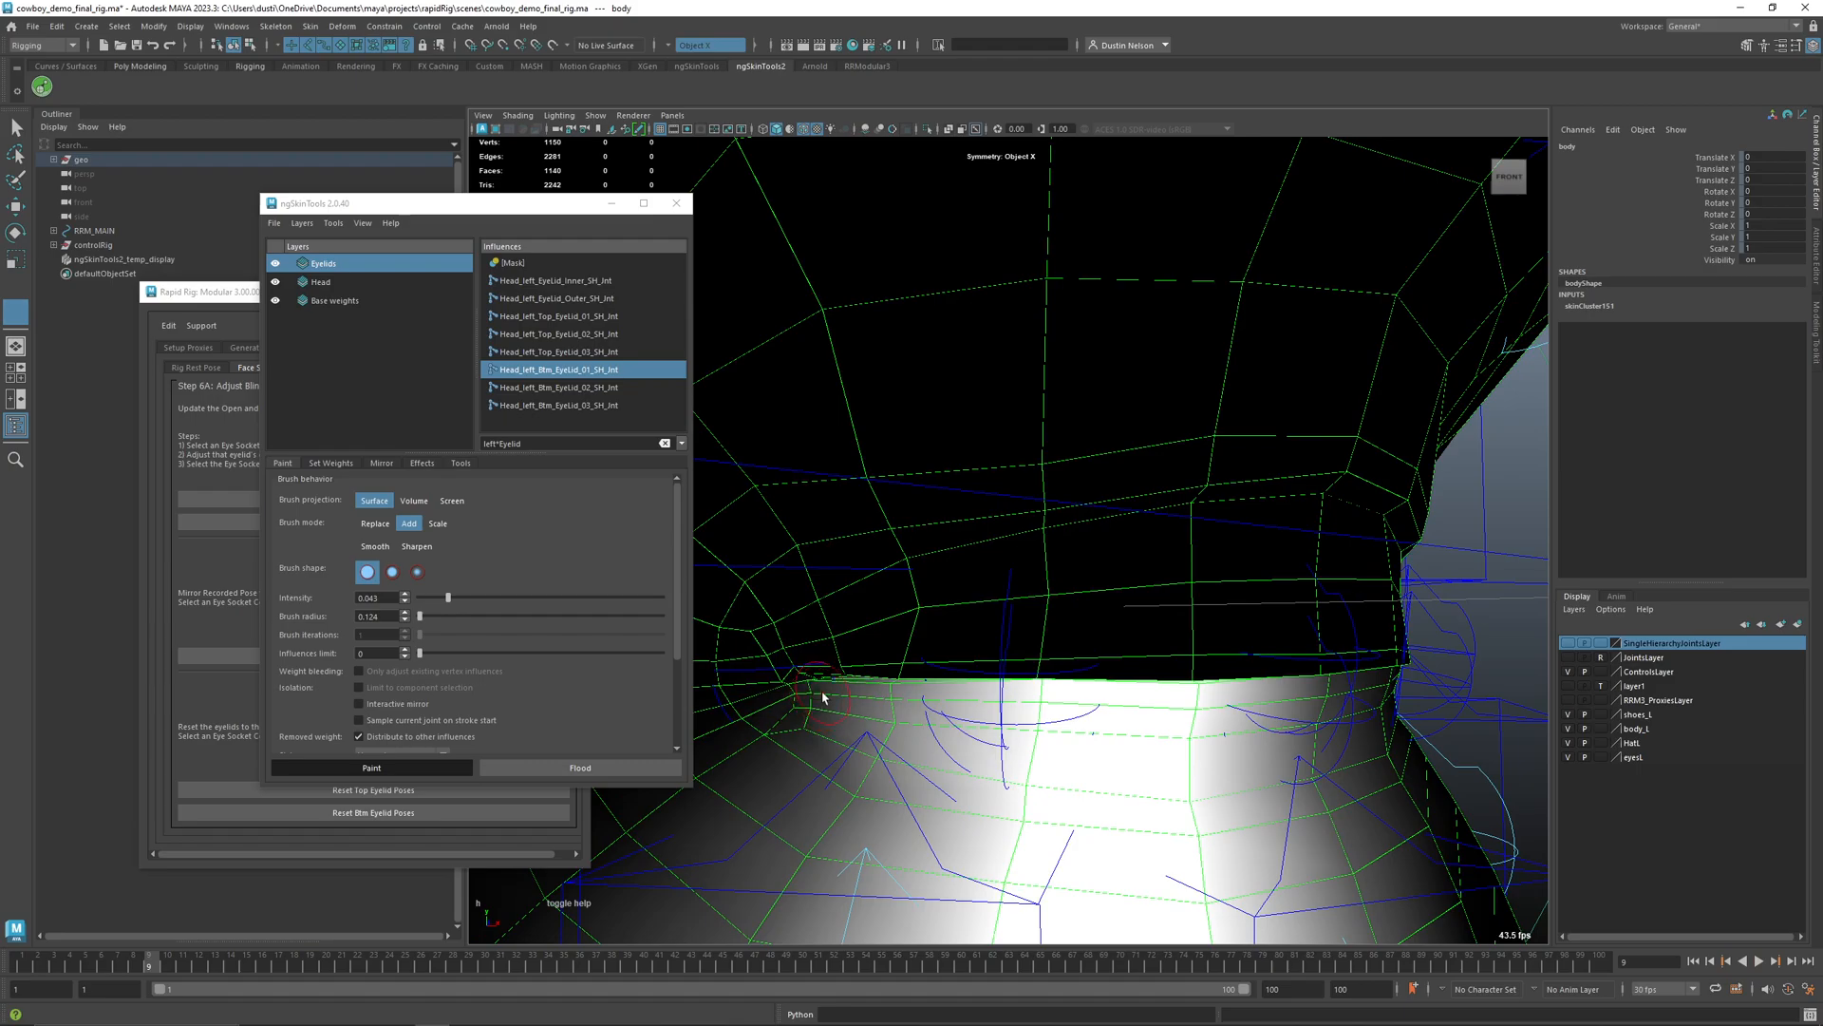
{"action": "left_click_drag", "start_coordinate": [854, 768], "coordinate": [608, 831], "text": "alt"}
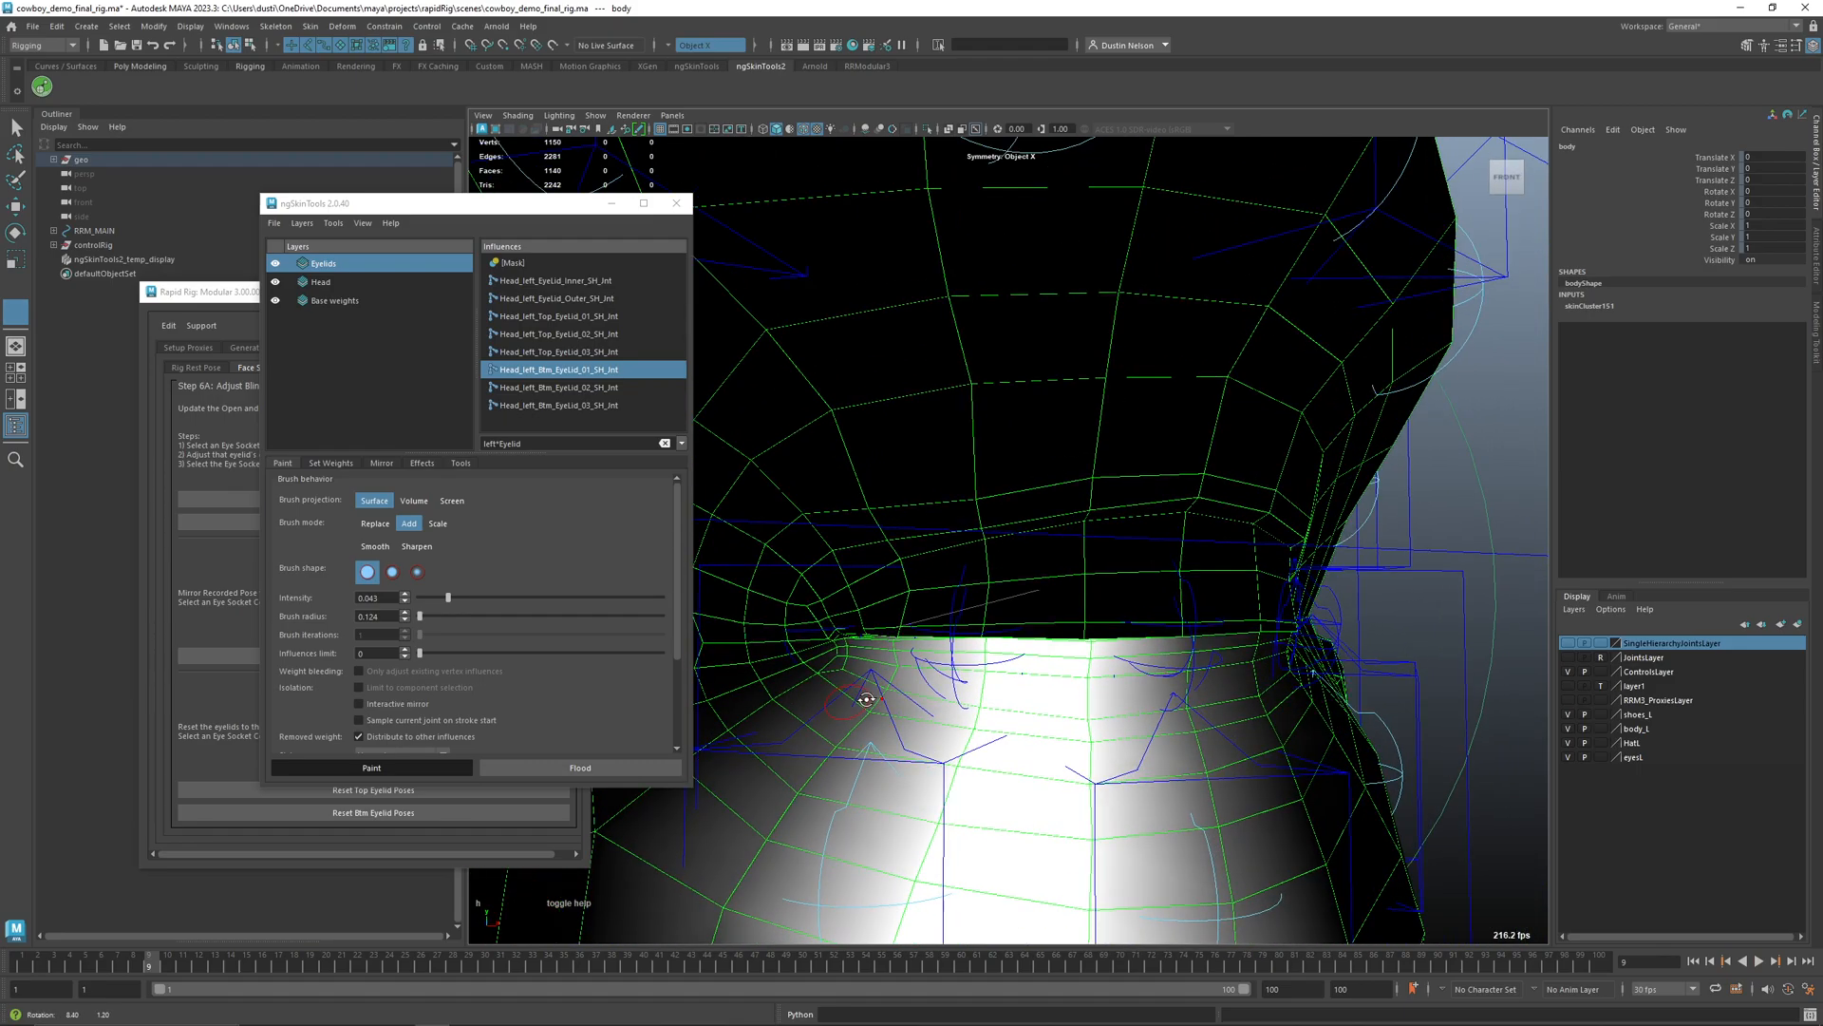
- At frame 10, rotate a left eyelid control to make the closed lids meet more cleanly, and reselect the body mesh
{"action": "mouse_move", "coordinate": [157, 967]}
{"action": "left_mouse_down"}
{"action": "mouse_move", "coordinate": [61, 966]}
{"action": "mouse_move", "coordinate": [169, 964]}
{"action": "left_mouse_up"}
{"action": "key", "text": "q"}
{"action": "left_click", "coordinate": [1012, 659]}
{"action": "key", "text": "e"}
{"action": "left_click_drag", "start_coordinate": [1159, 537], "coordinate": [1080, 666]}
{"action": "key", "text": "q"}
{"action": "left_click", "coordinate": [819, 792]}
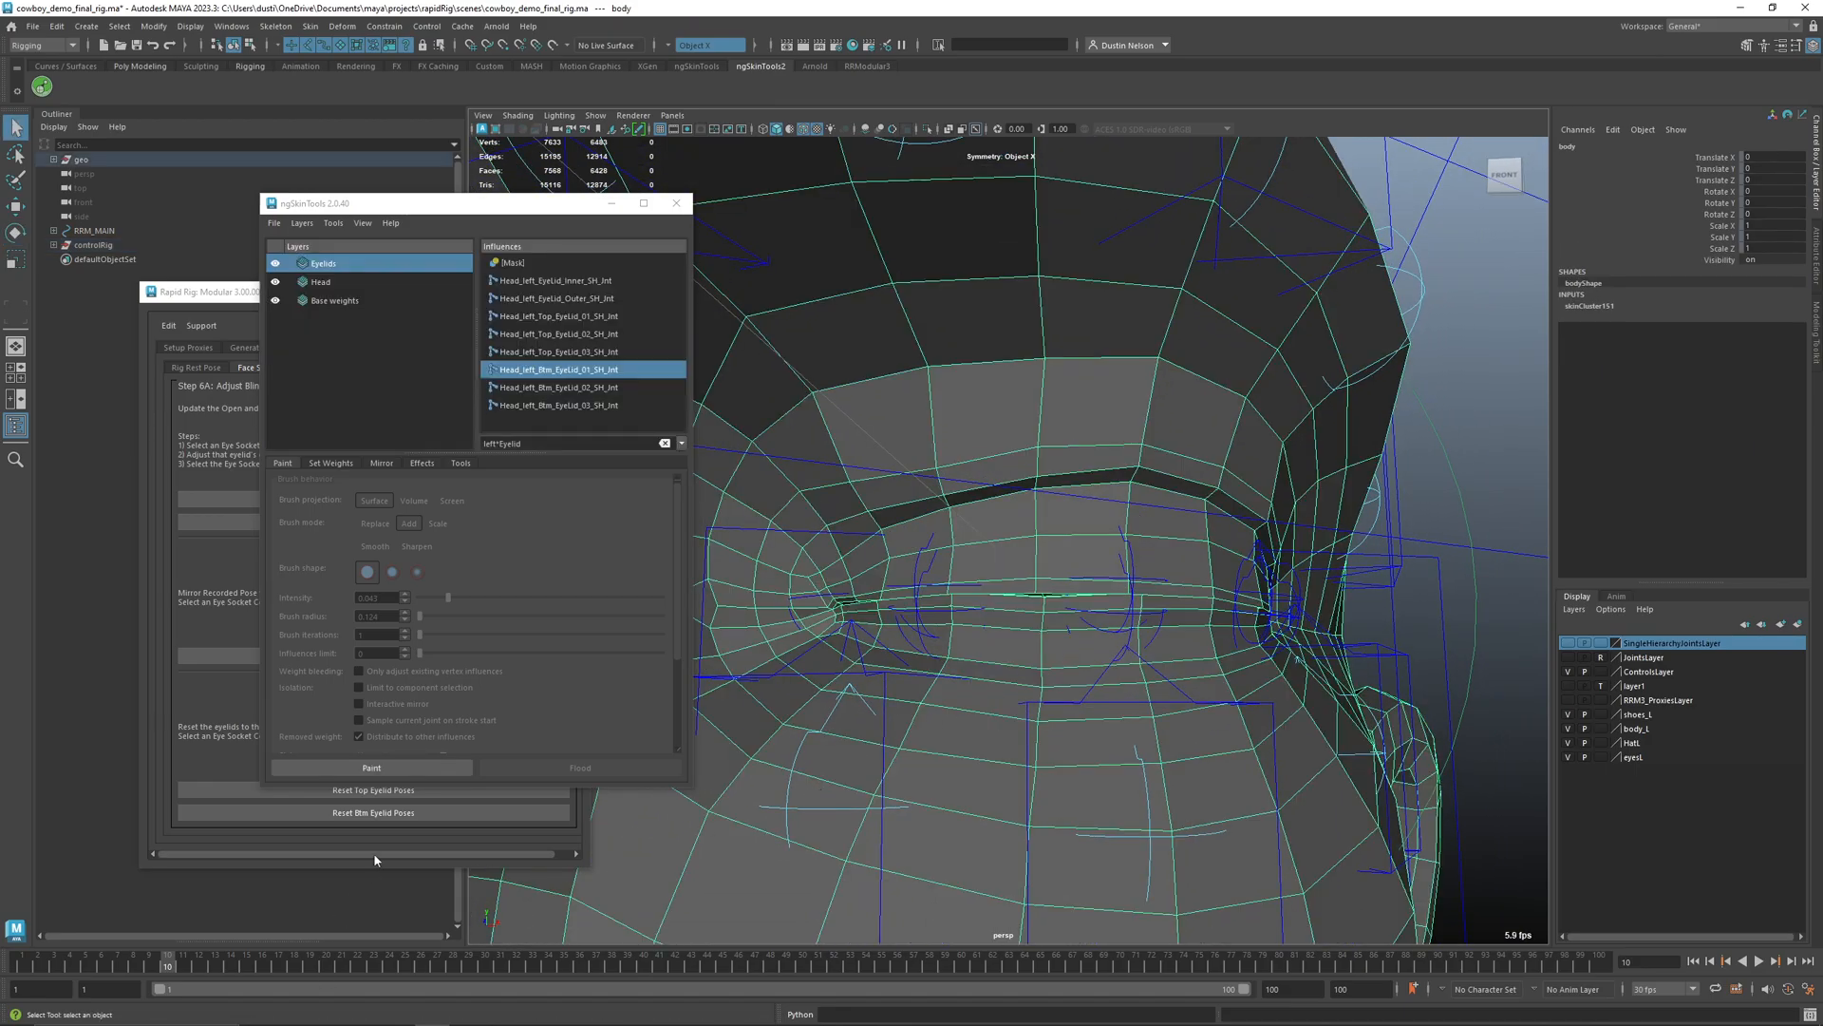
- Paint added weight for the left bottom eyelid 02 joint around the middle of the lower lid at frame 5, and check it at frame 10
{"action": "left_click", "coordinate": [399, 769]}
{"action": "scroll", "coordinate": [875, 684], "scroll_direction": "up", "scroll_amount": 2}
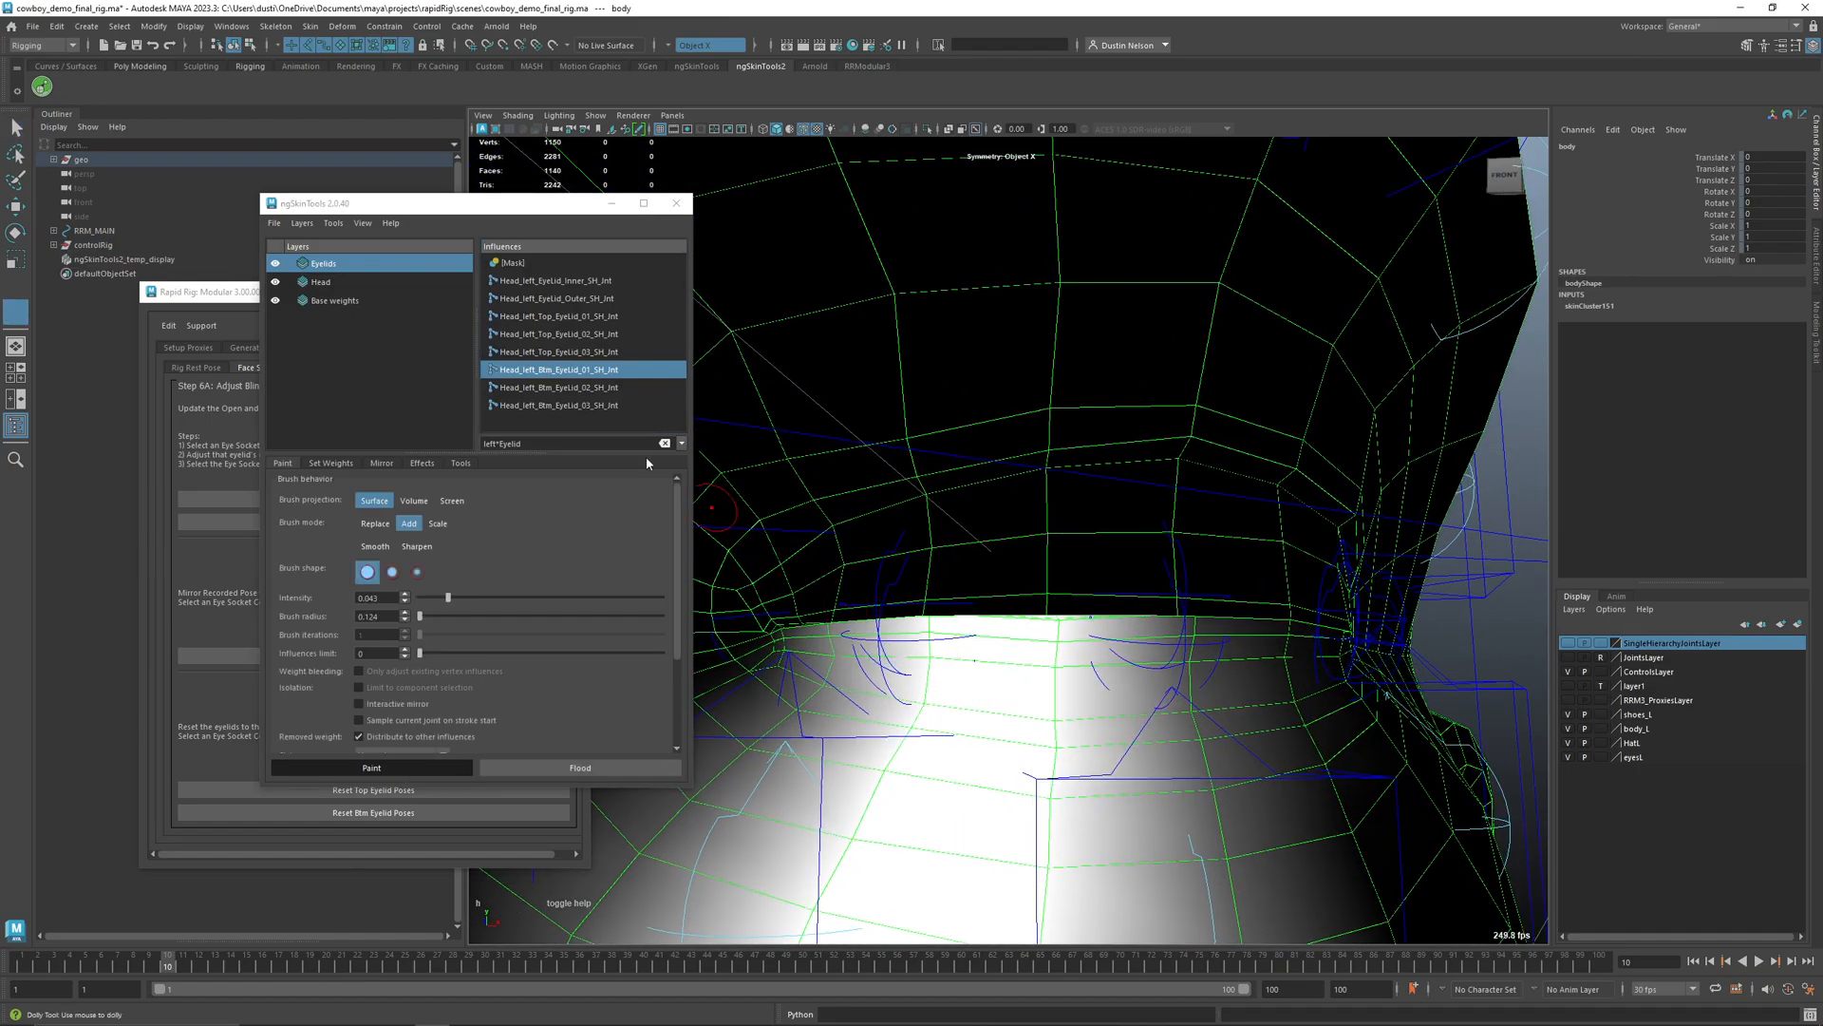
{"action": "left_click", "coordinate": [608, 387]}
{"action": "left_click_drag", "start_coordinate": [169, 956], "coordinate": [86, 958]}
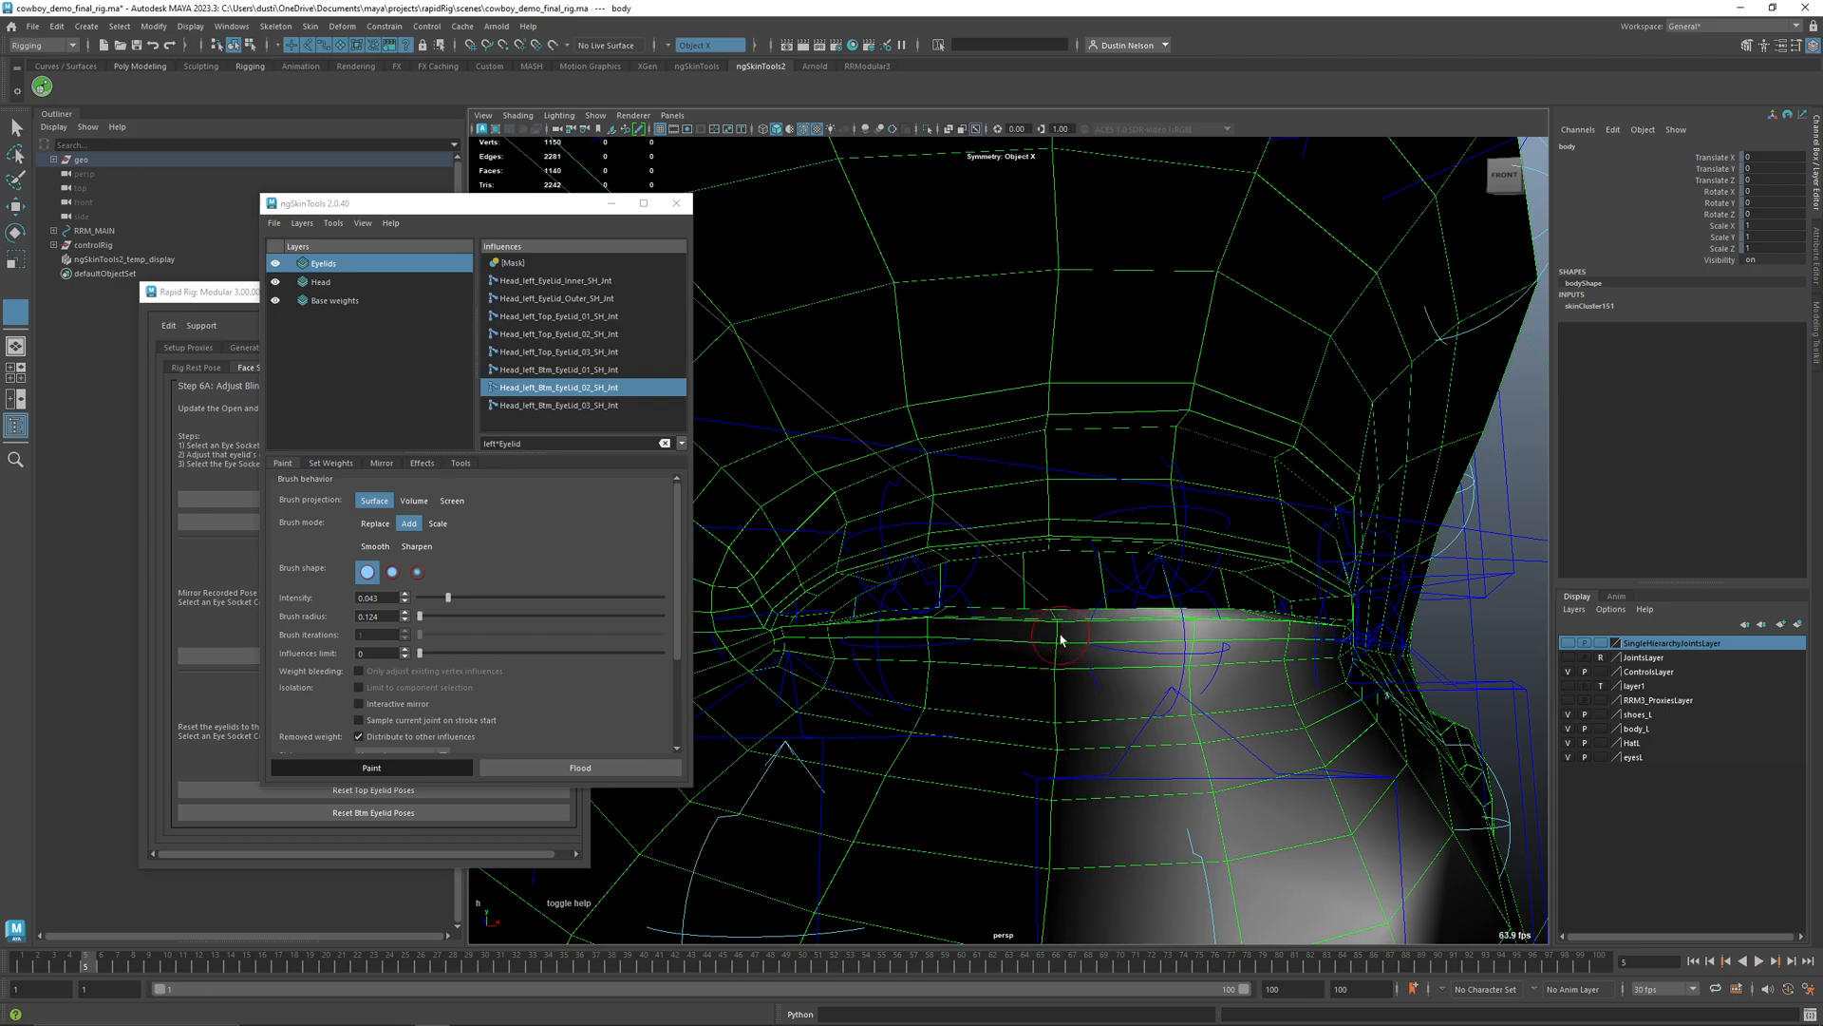
{"action": "mouse_move", "coordinate": [1064, 632]}
{"action": "left_mouse_down", "text": "alt"}
{"action": "mouse_move", "coordinate": [1121, 642]}
{"action": "mouse_move", "coordinate": [1031, 650]}
{"action": "mouse_move", "coordinate": [1039, 750]}
{"action": "mouse_move", "coordinate": [1047, 730]}
{"action": "left_mouse_up", "text": "alt"}
{"action": "left_click_drag", "start_coordinate": [1035, 664], "coordinate": [1033, 630]}
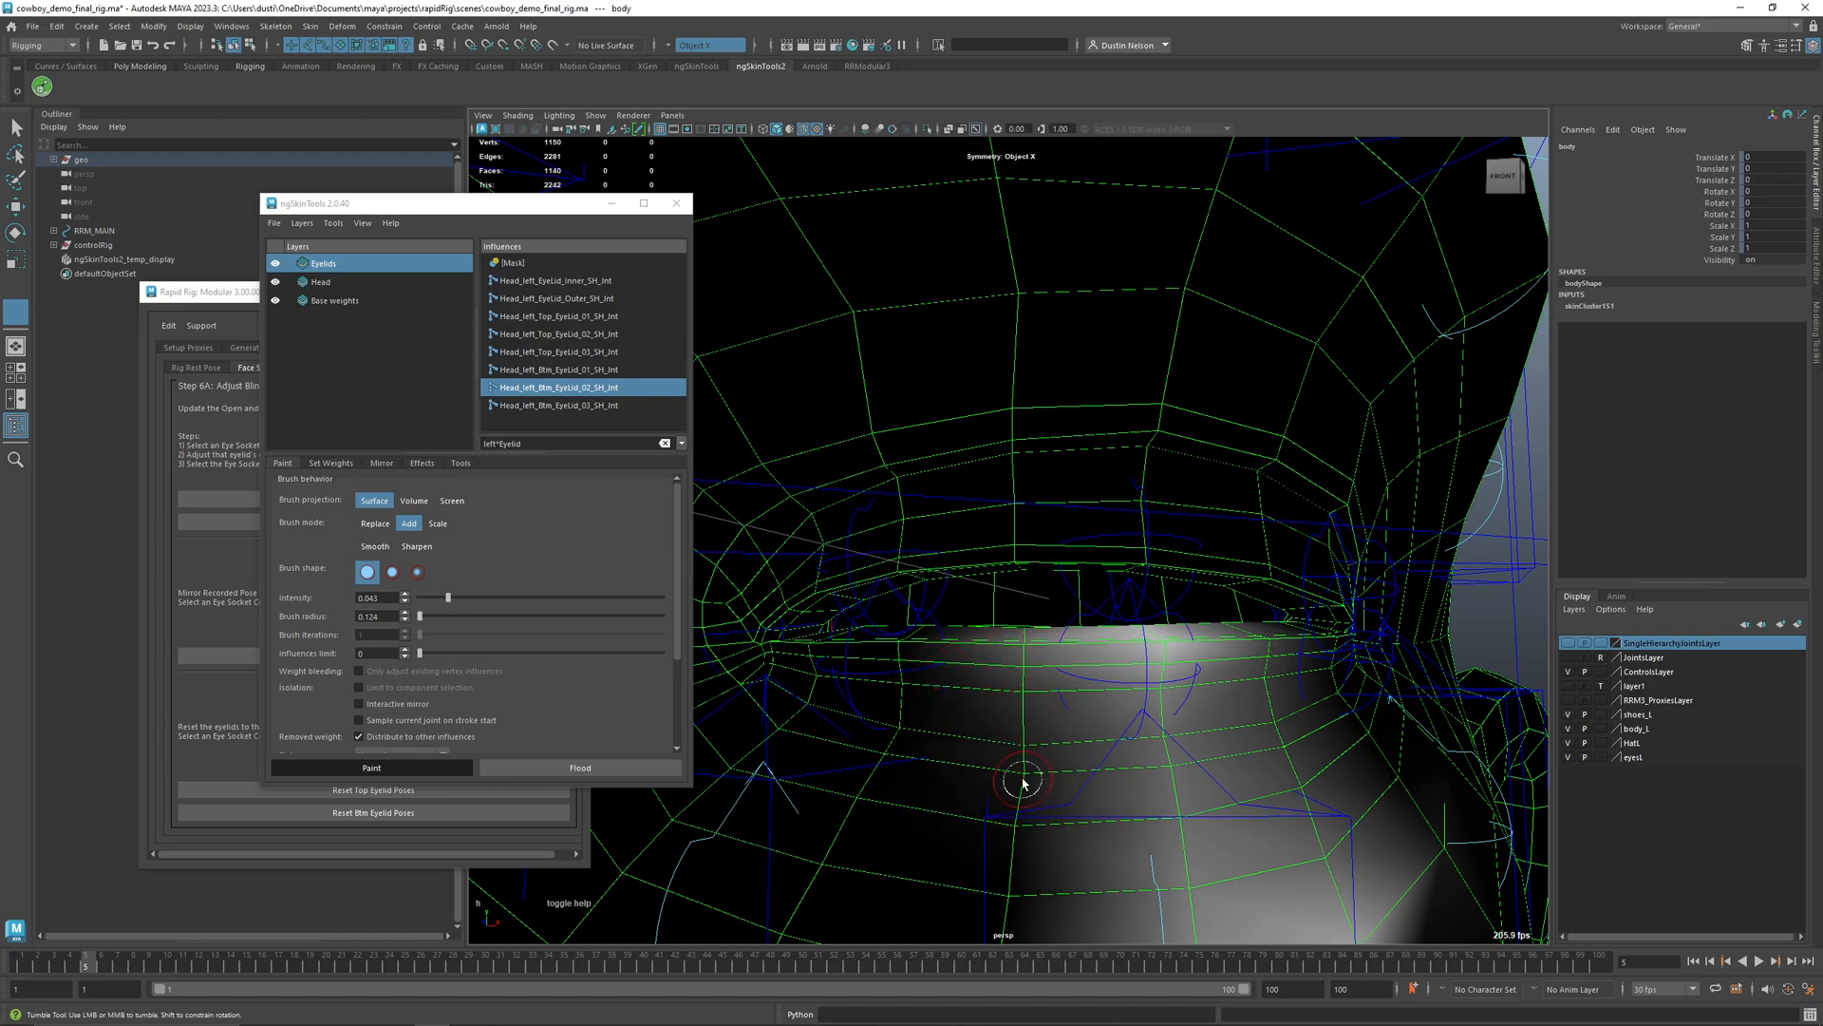
{"action": "left_click_drag", "start_coordinate": [1017, 826], "coordinate": [1029, 860]}
{"action": "right_click_drag", "start_coordinate": [1007, 861], "coordinate": [855, 866], "text": "alt"}
{"action": "left_click_drag", "start_coordinate": [855, 866], "coordinate": [656, 870], "text": "alt"}
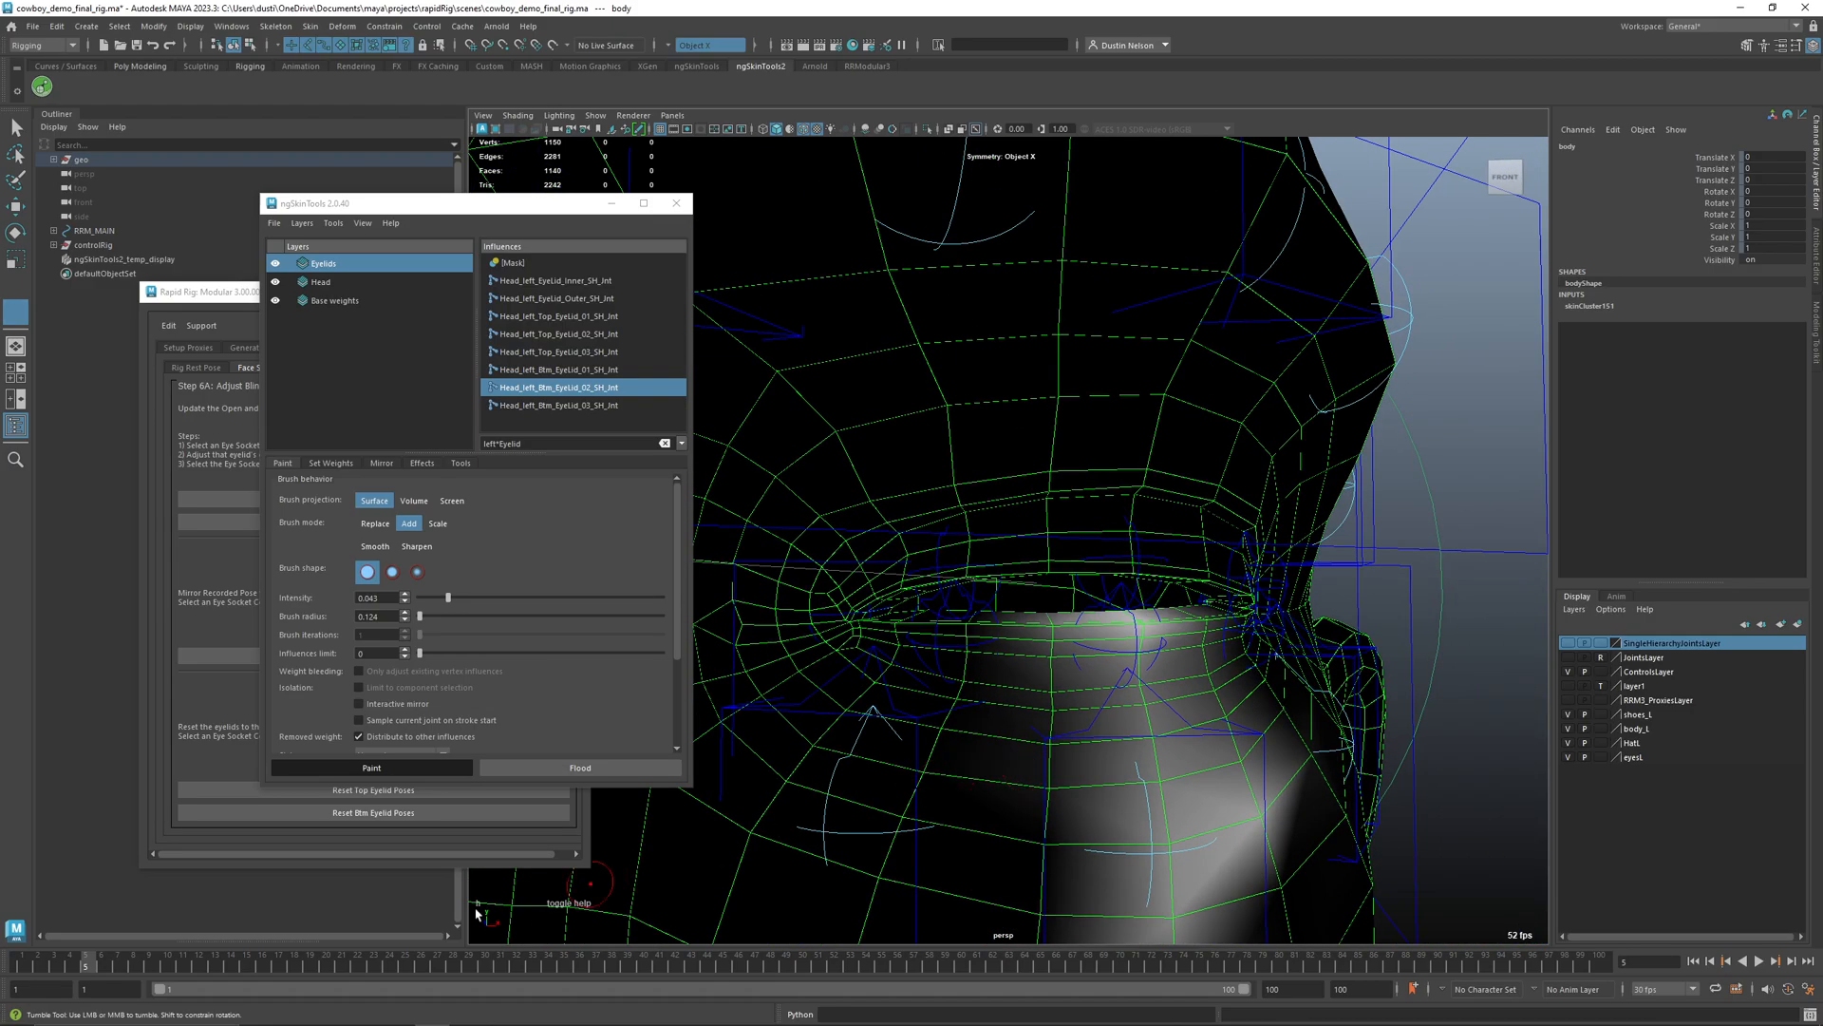
{"action": "left_click_drag", "start_coordinate": [83, 967], "coordinate": [167, 962]}
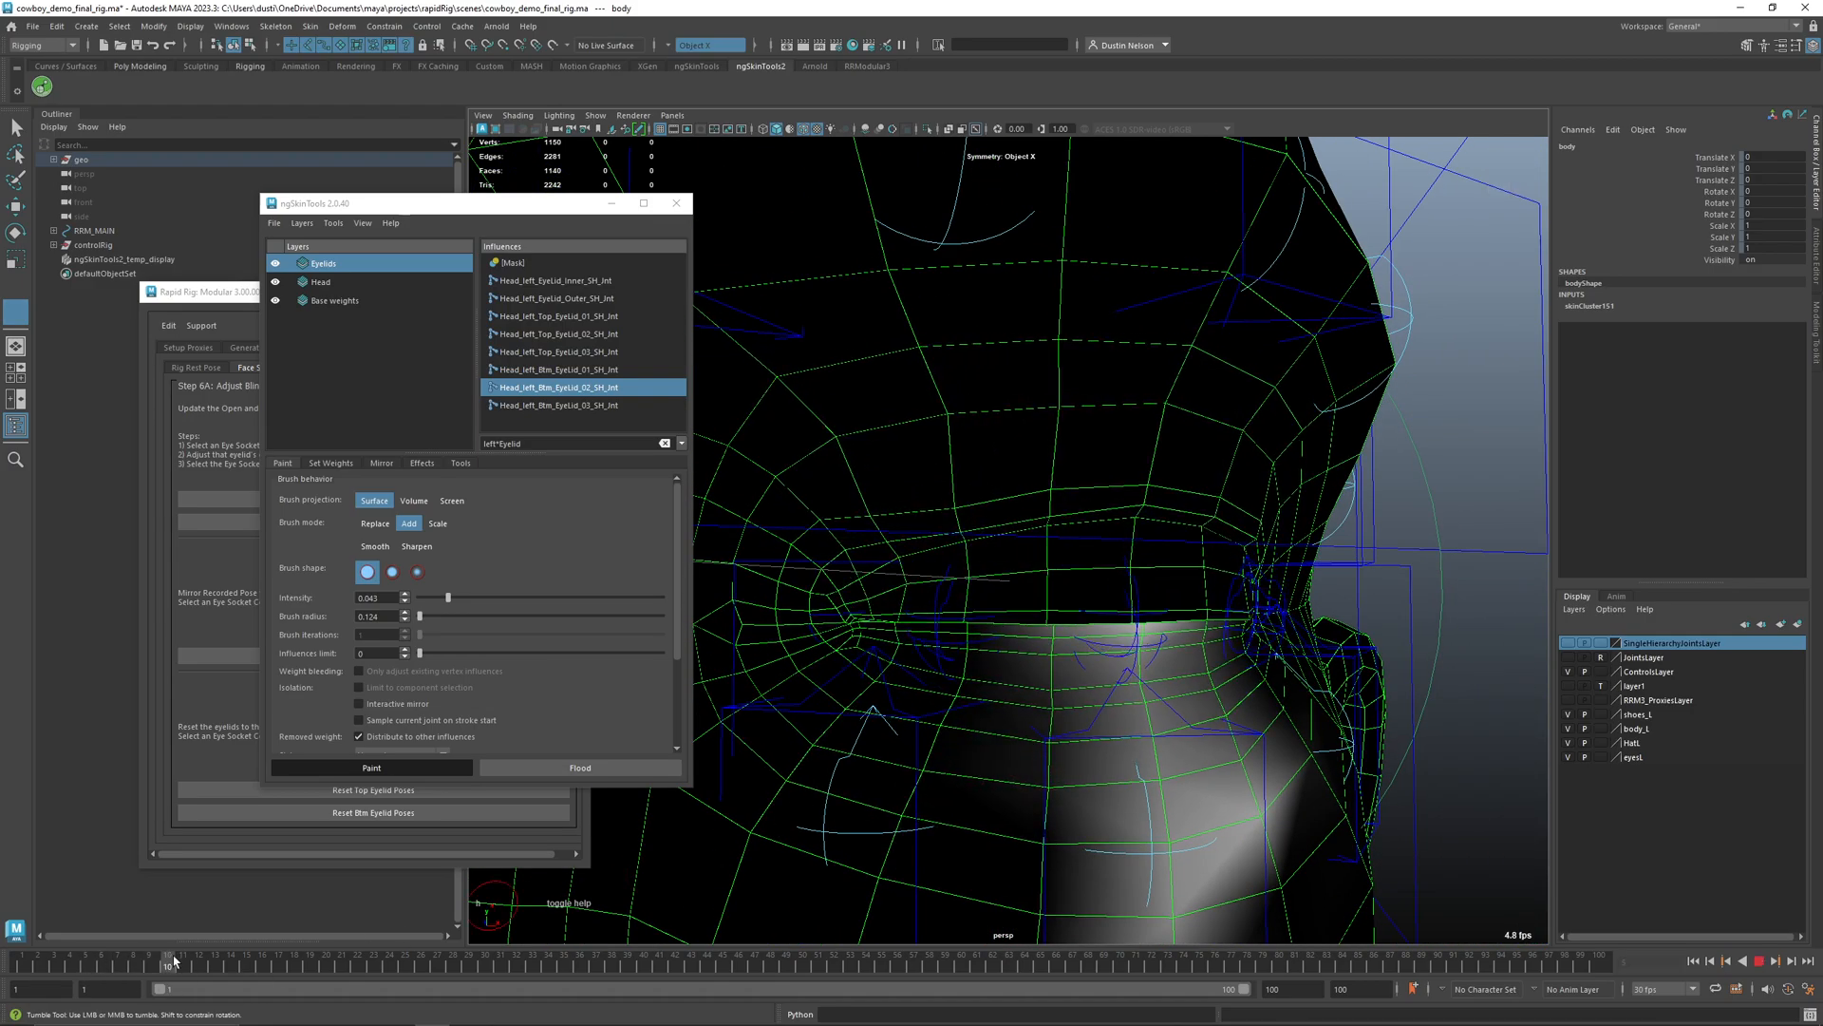
- Reselect the left eye socket control and record the updated closed top and bottom eyelid poses
{"action": "key", "text": "q"}
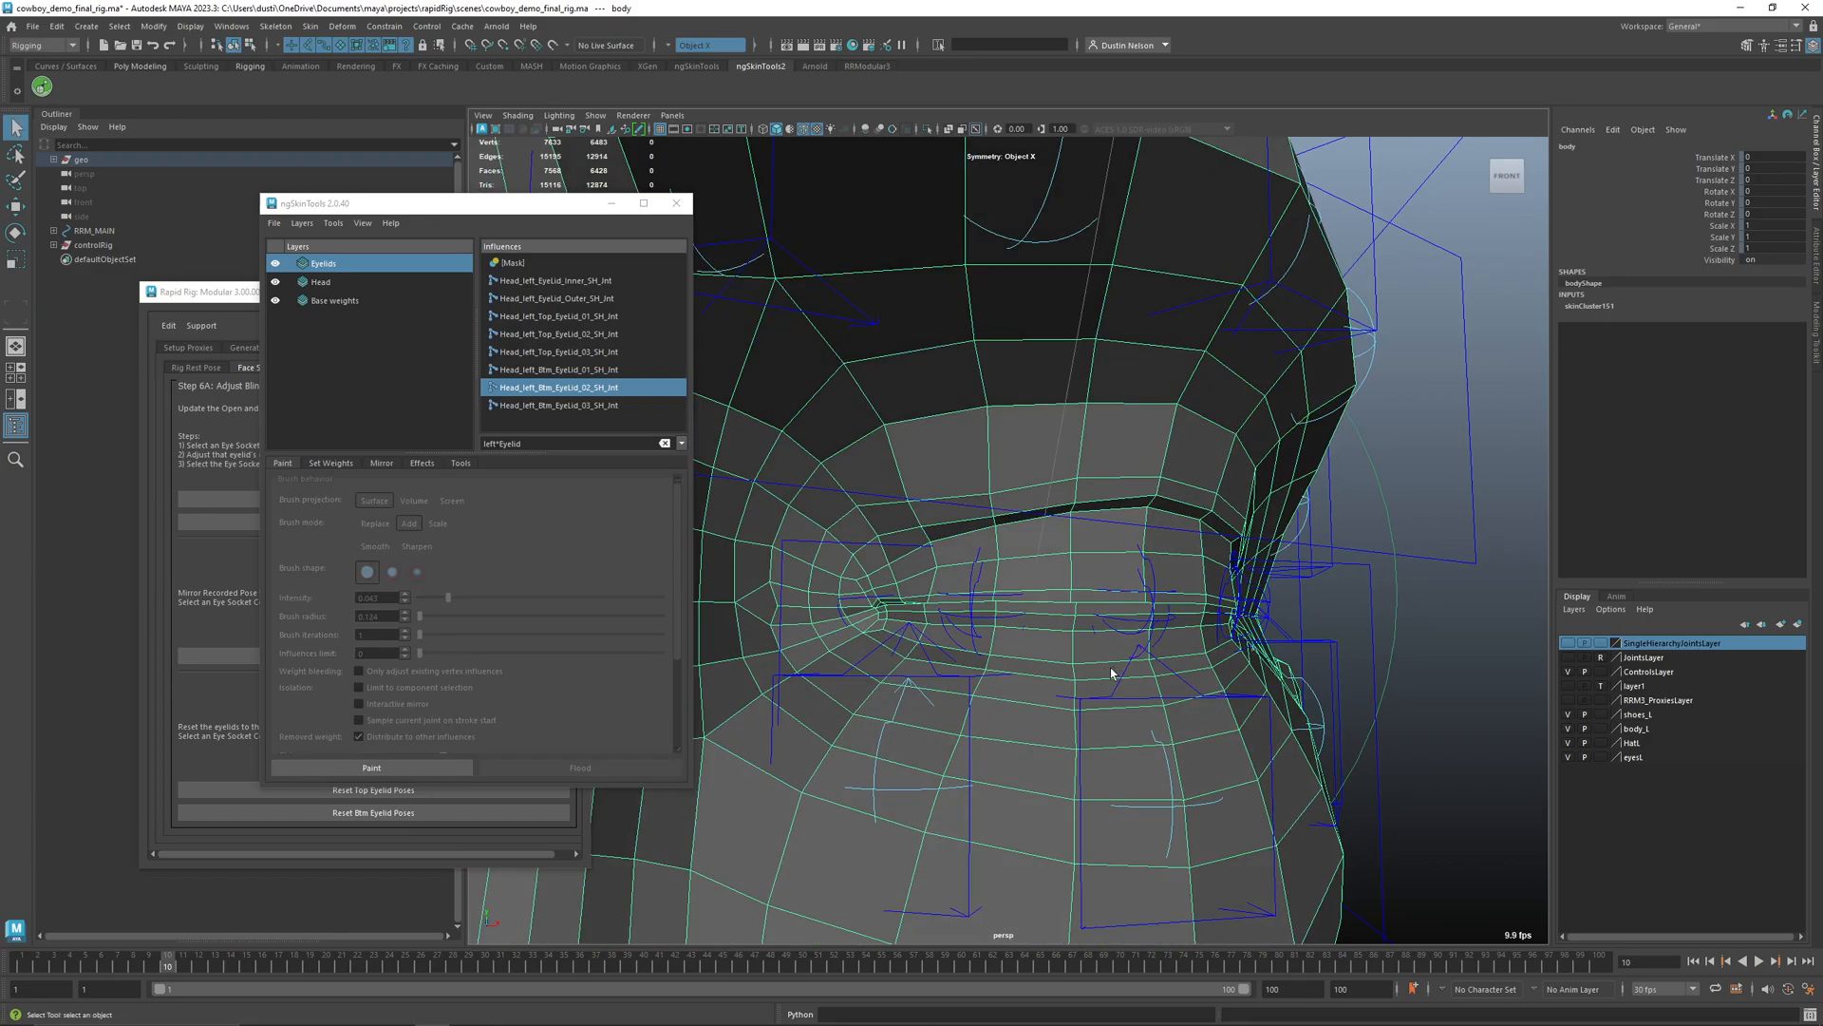
{"action": "right_click_drag", "start_coordinate": [1436, 588], "coordinate": [1356, 567], "text": "alt"}
{"action": "left_click", "coordinate": [1490, 567]}
{"action": "left_click_drag", "start_coordinate": [1206, 562], "coordinate": [1240, 564], "text": "alt"}
{"action": "right_click_drag", "start_coordinate": [1240, 564], "coordinate": [1135, 562], "text": "alt"}
{"action": "left_click", "coordinate": [218, 650]}
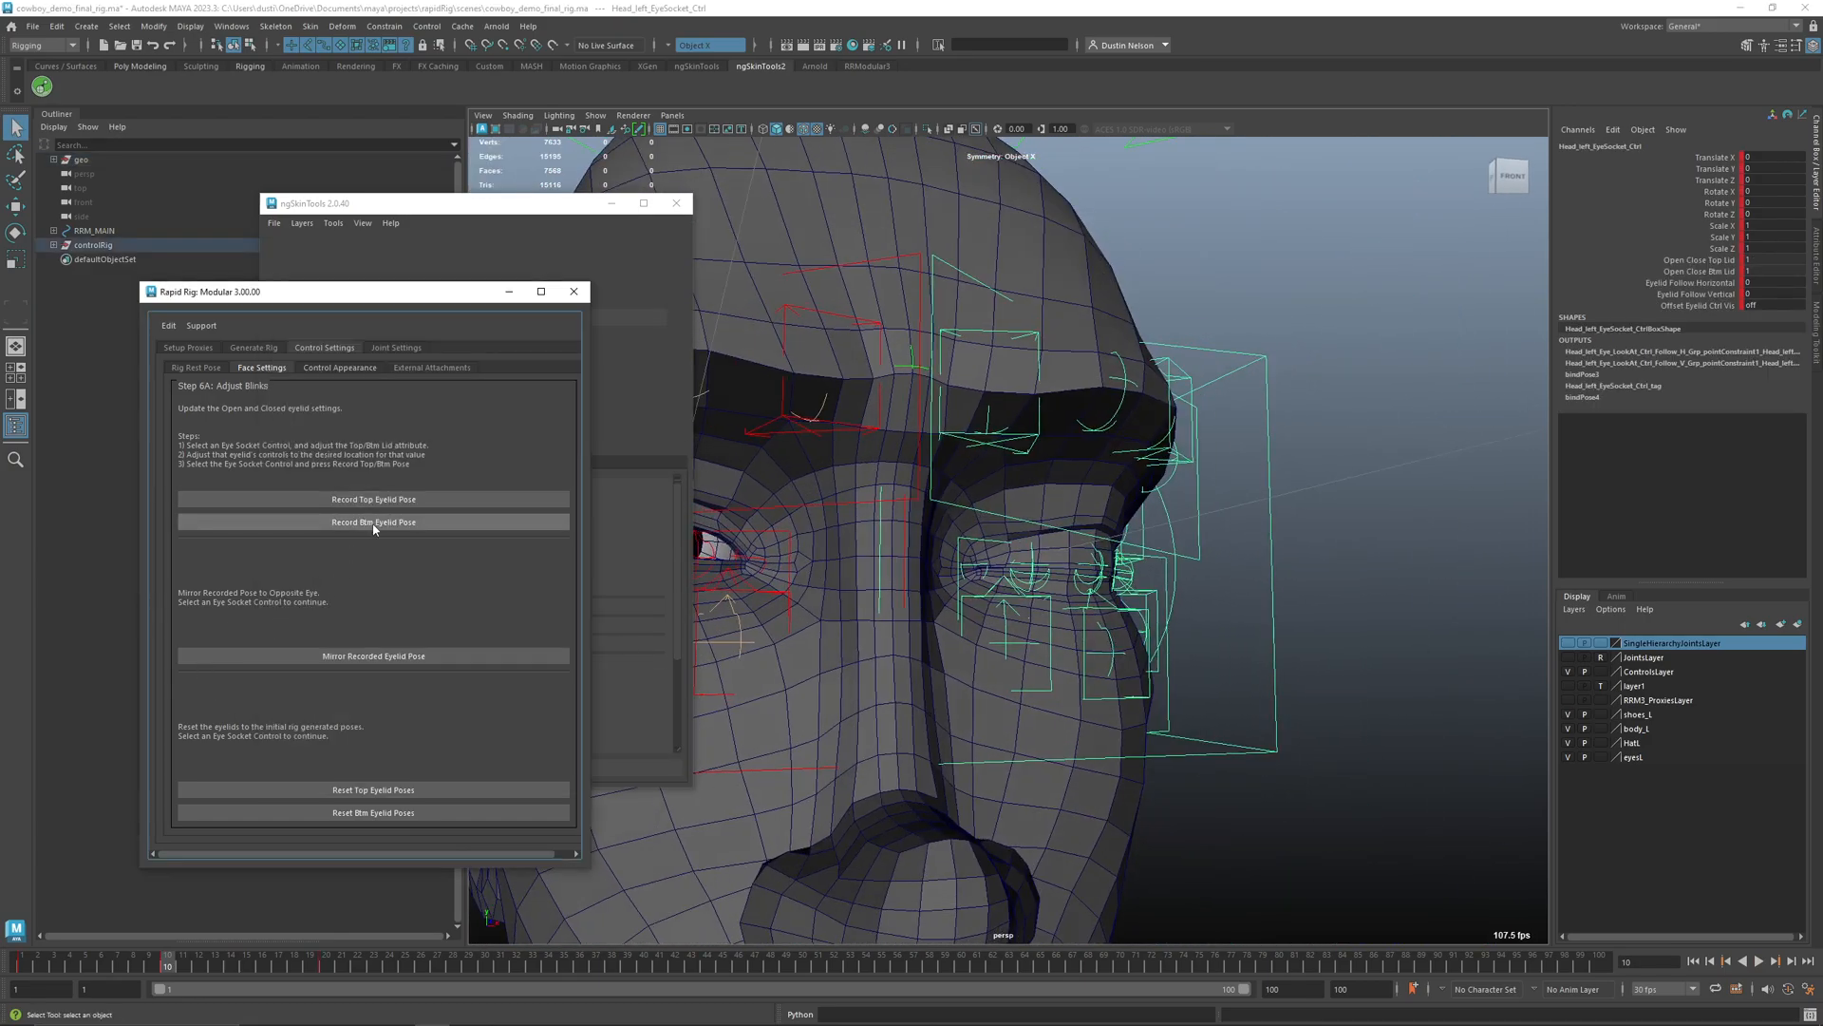
- Inspect the closed left eyelid and save the scene
{"action": "left_click_drag", "start_coordinate": [1092, 608], "coordinate": [1017, 614], "text": "alt"}
{"action": "right_click_drag", "start_coordinate": [1017, 614], "coordinate": [1075, 658], "text": "alt"}
{"action": "left_click_drag", "start_coordinate": [1013, 654], "coordinate": [1039, 653], "text": "alt"}
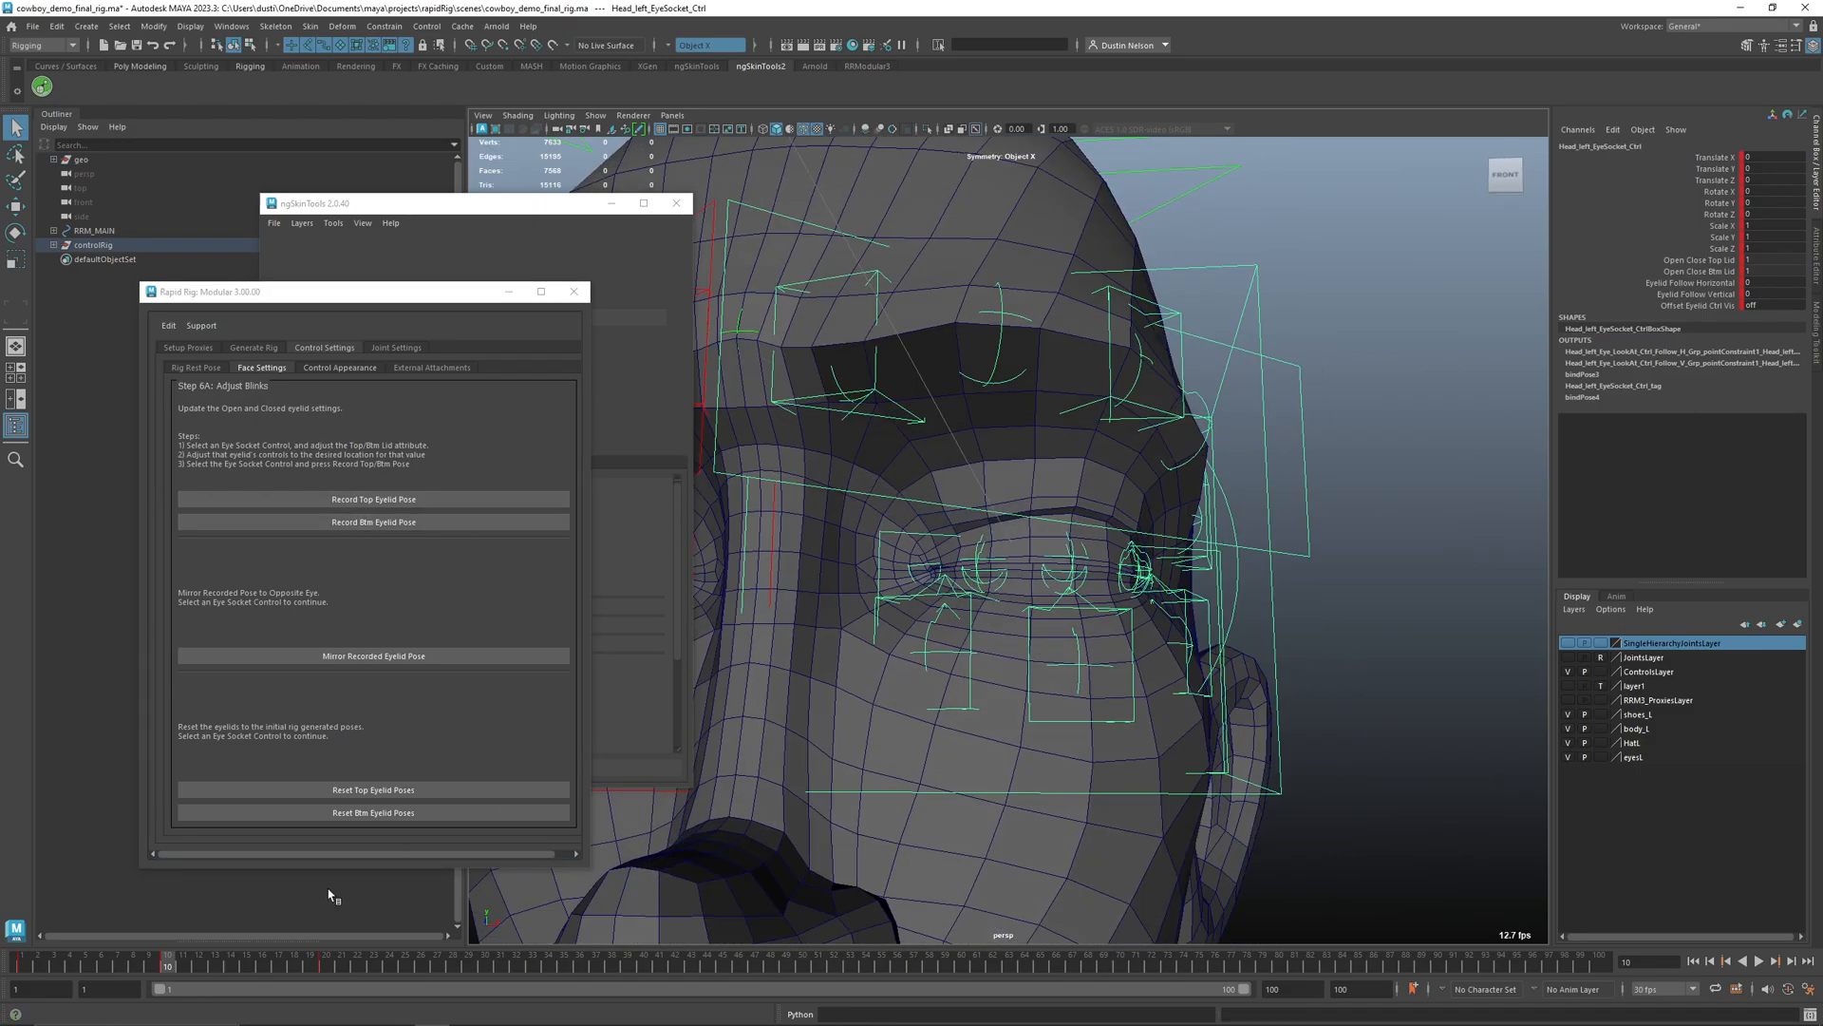
{"action": "key", "text": "ctrl+s"}
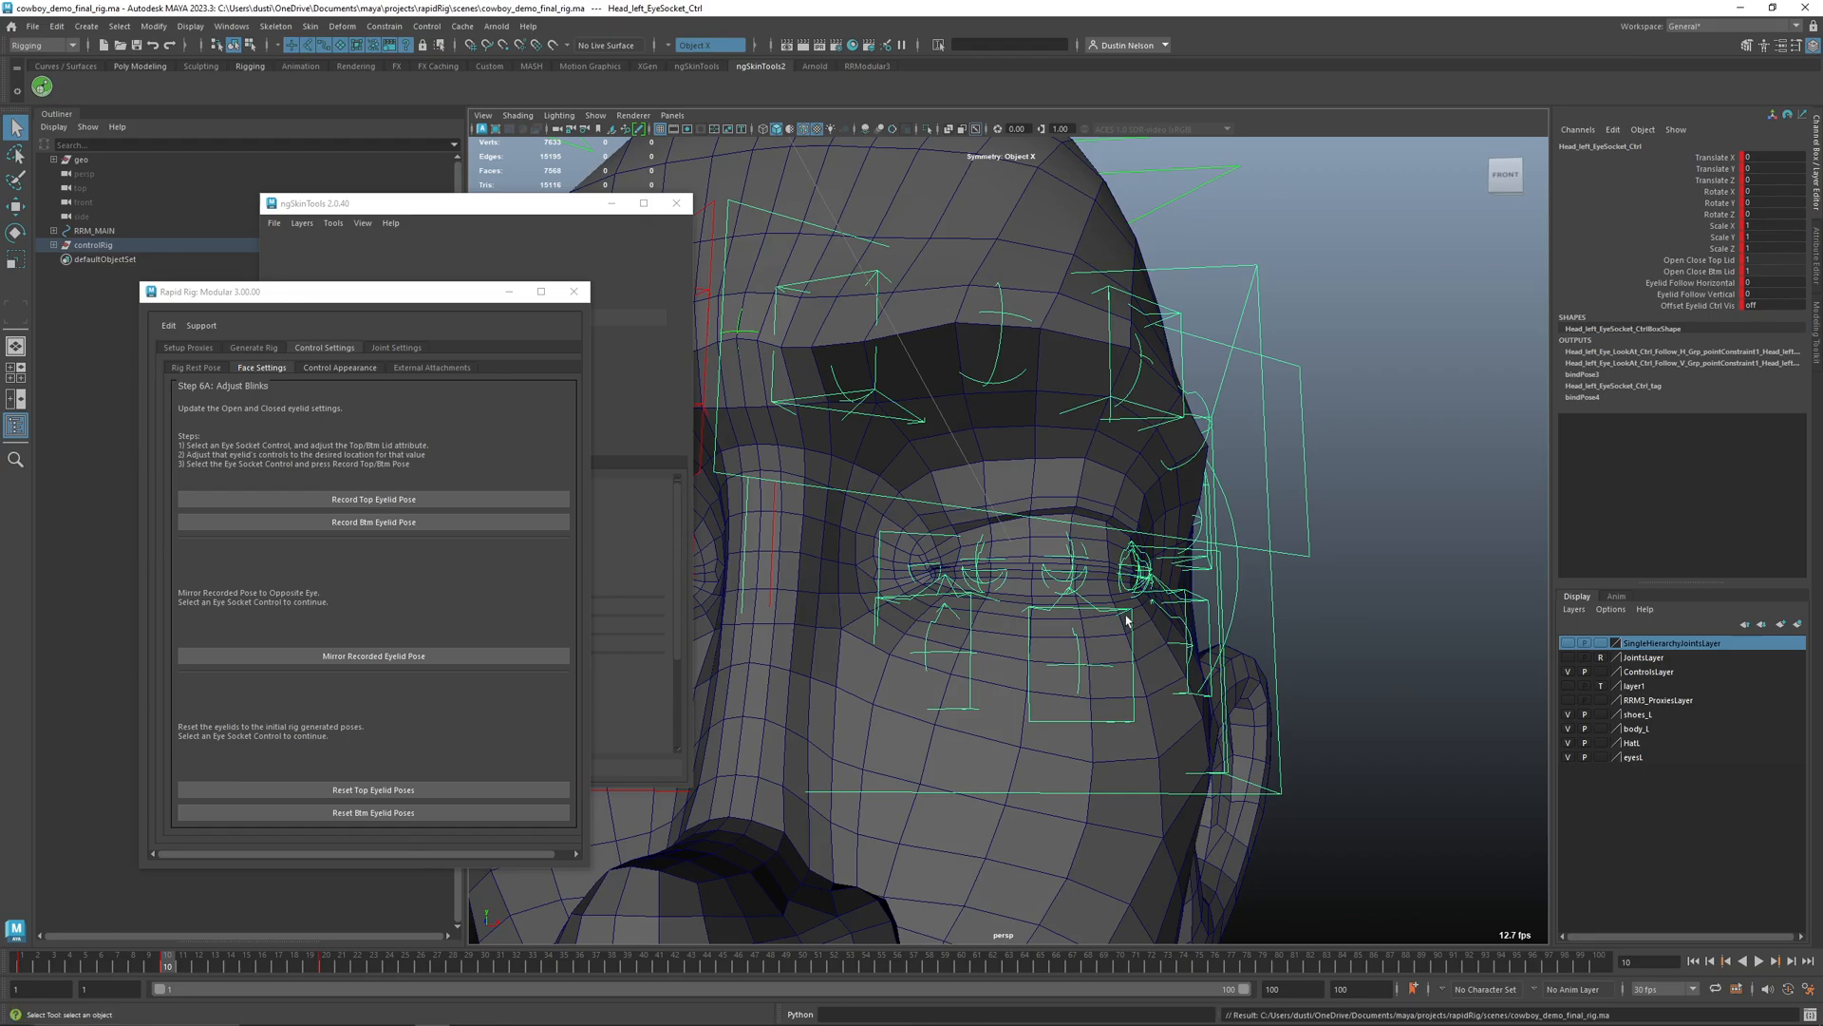
- Examine the closed lid up close, replay the blink, and scrub to frame 20 to inspect the open pose
{"action": "middle_click_drag", "start_coordinate": [1097, 610], "coordinate": [1160, 630], "text": "alt"}
{"action": "right_click_drag", "start_coordinate": [1160, 630], "coordinate": [1091, 623], "text": "alt"}
{"action": "left_click_drag", "start_coordinate": [1091, 623], "coordinate": [1050, 635], "text": "alt"}
{"action": "right_click_drag", "start_coordinate": [1051, 636], "coordinate": [1235, 672], "text": "alt"}
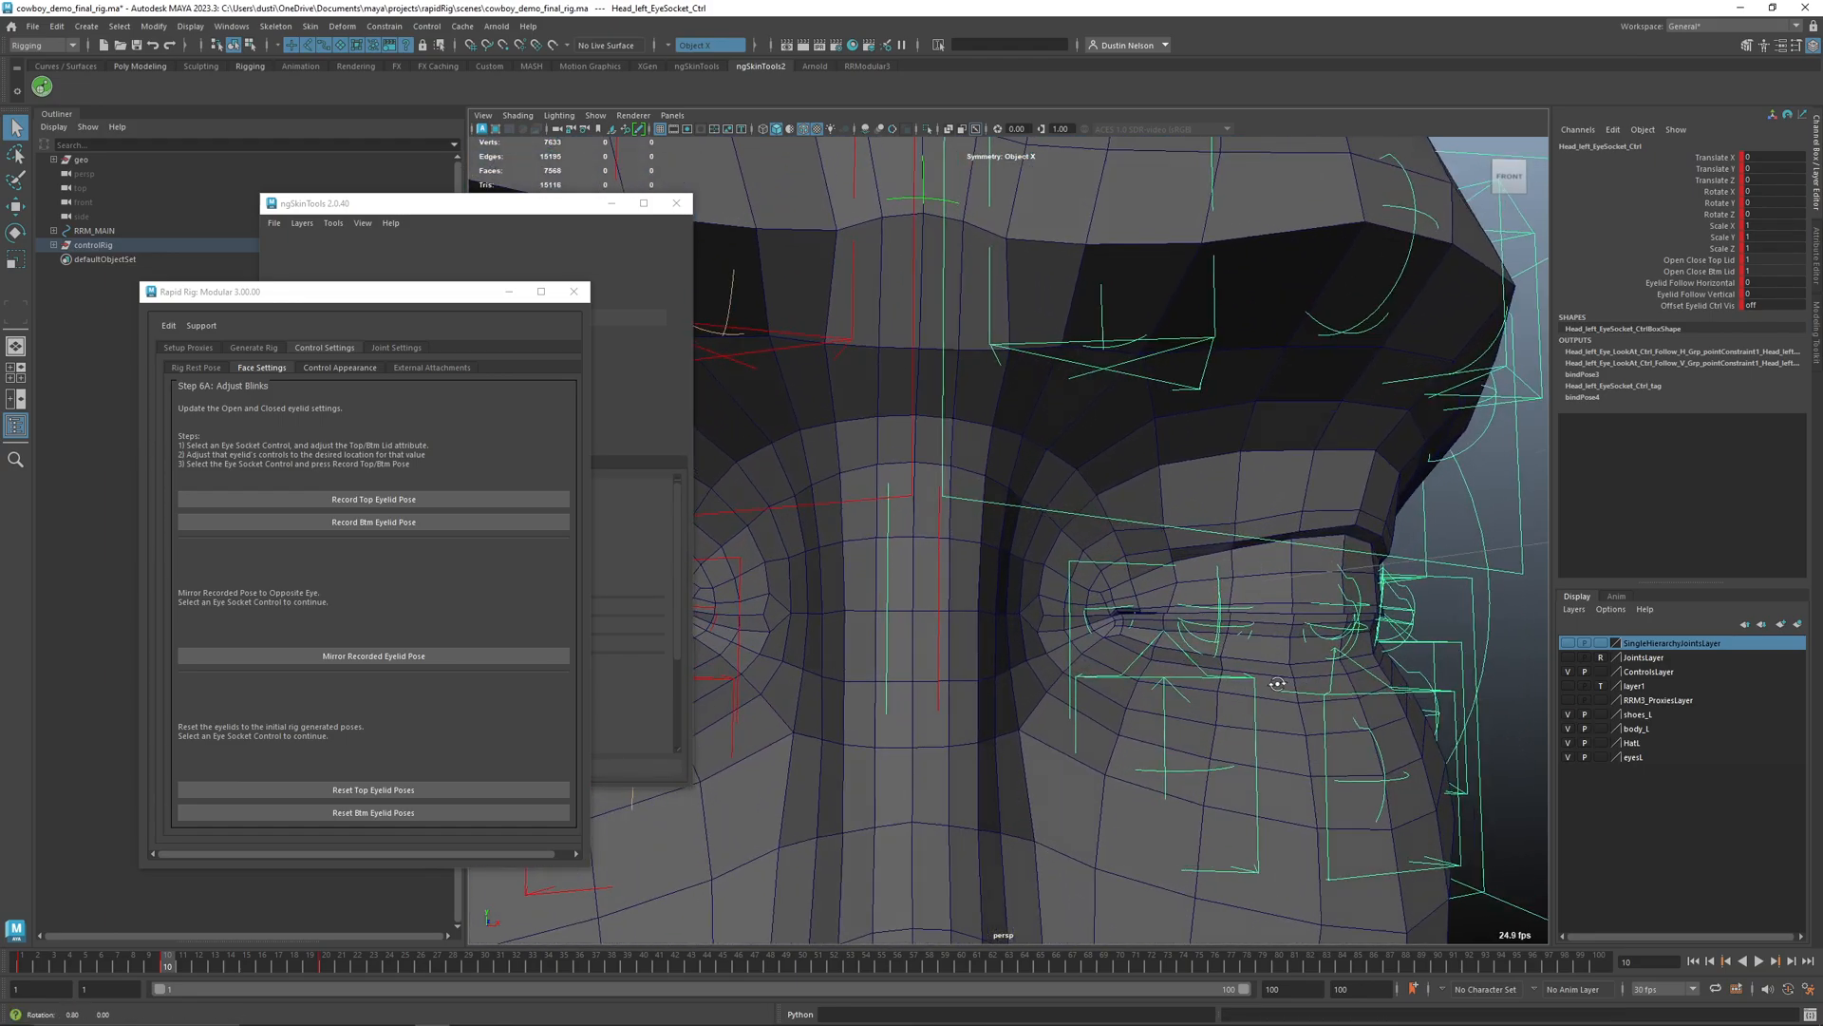
{"action": "left_click_drag", "start_coordinate": [1235, 673], "coordinate": [1223, 683], "text": "alt"}
{"action": "middle_click_drag", "start_coordinate": [1225, 684], "coordinate": [1073, 663], "text": "alt"}
{"action": "key", "text": "alt+v"}
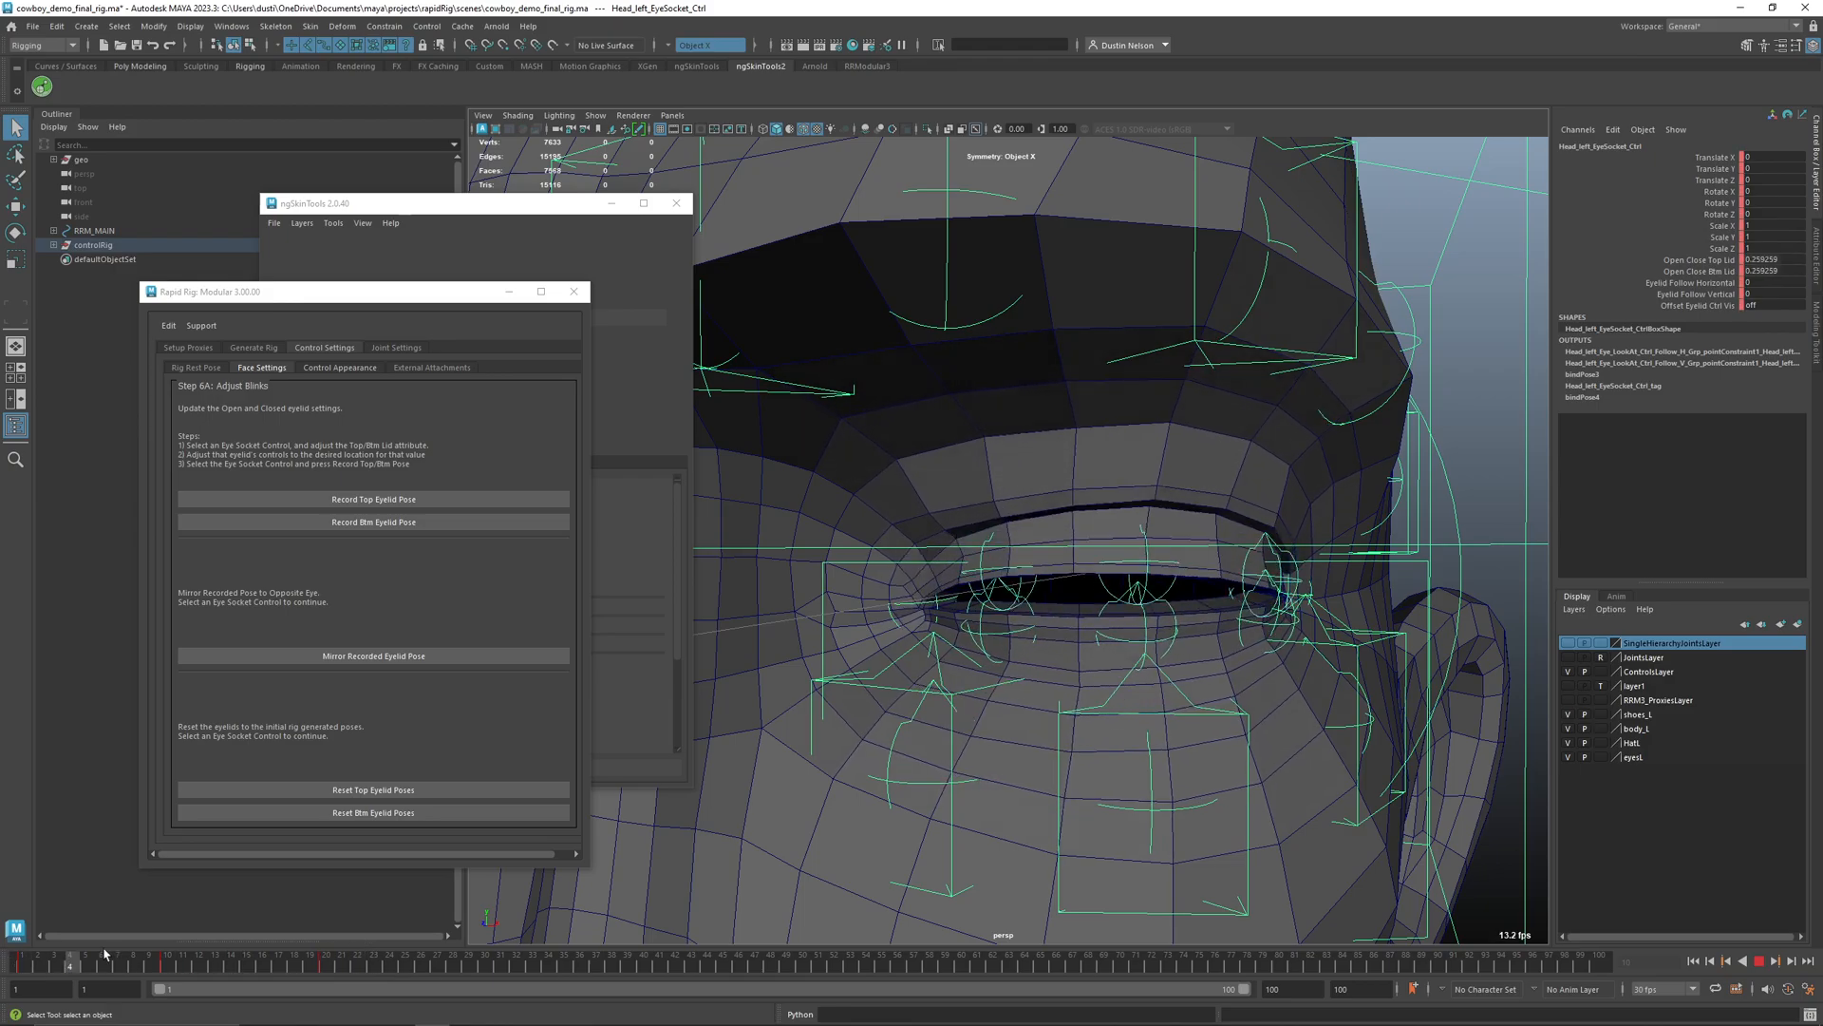
{"action": "left_click_drag", "start_coordinate": [297, 945], "coordinate": [327, 950]}
{"action": "scroll", "coordinate": [1077, 612], "scroll_direction": "down", "scroll_amount": 1}
{"action": "scroll", "coordinate": [1045, 624], "scroll_direction": "down", "scroll_amount": 1}
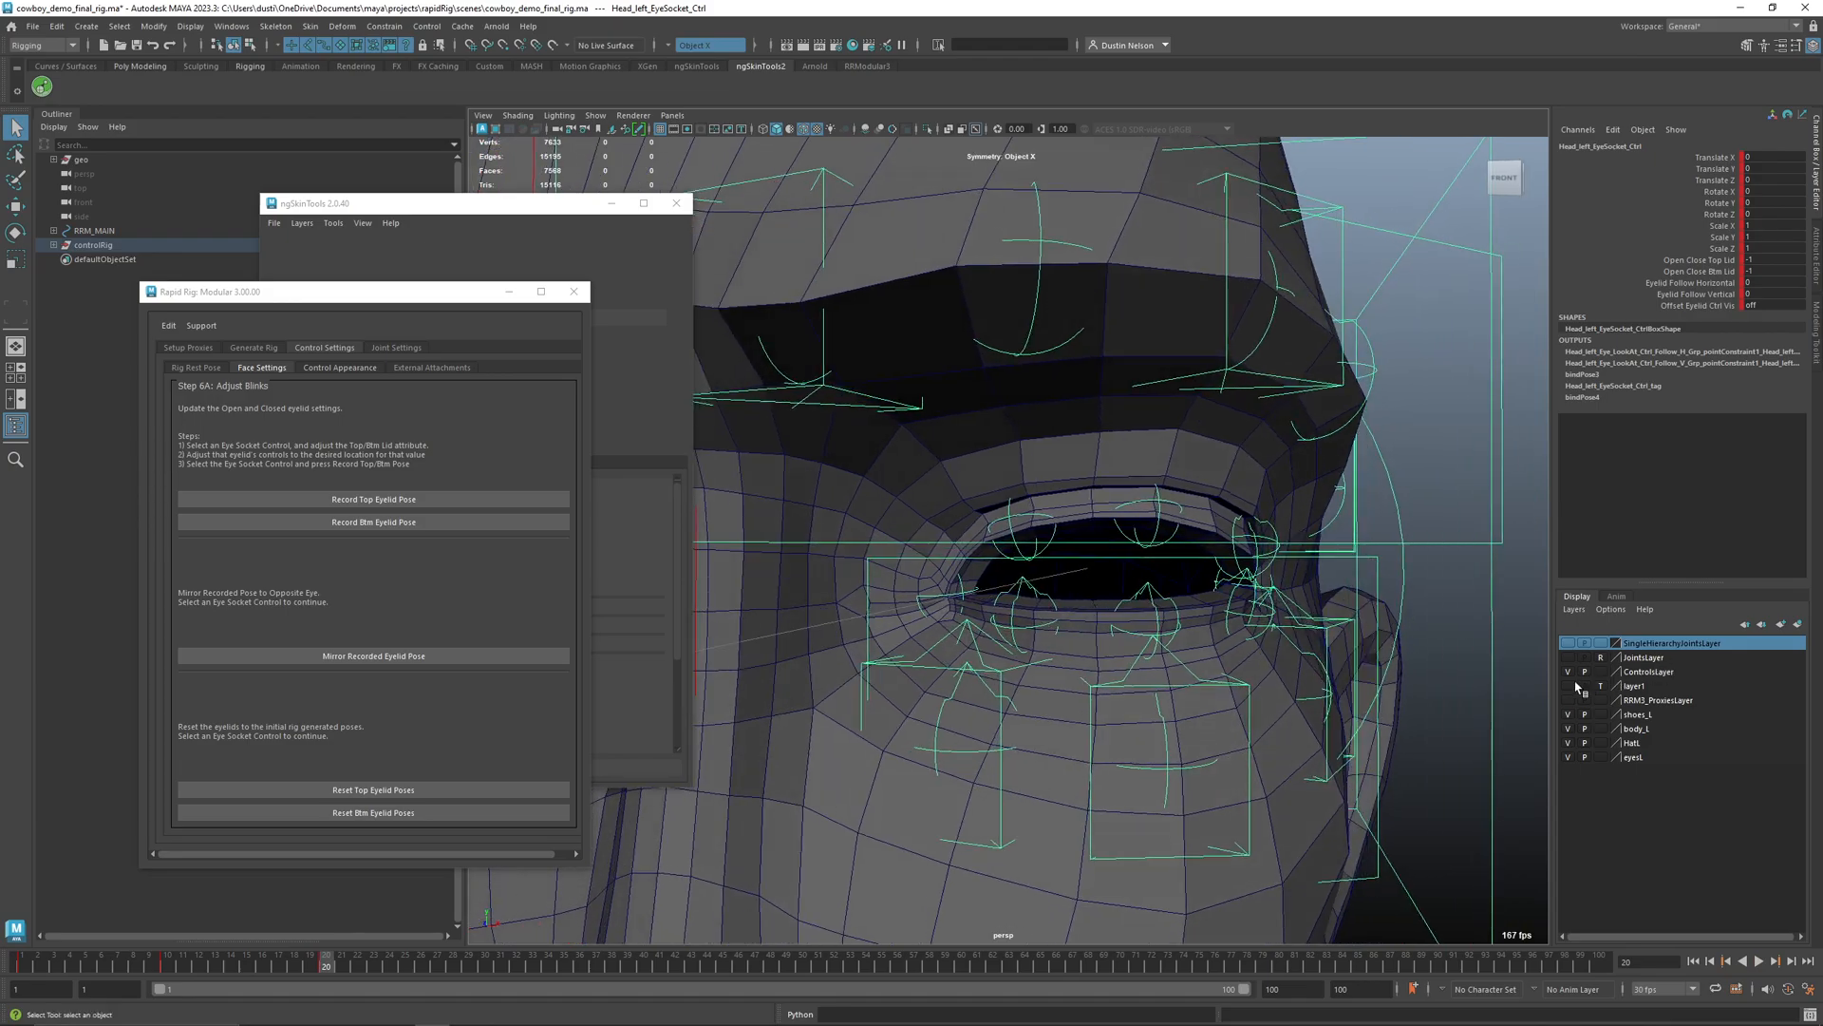
- Unhide the leftEye mesh in the geo group and play the blink with the eyeball shown, returning to frame 20
{"action": "left_click", "coordinate": [54, 159]}
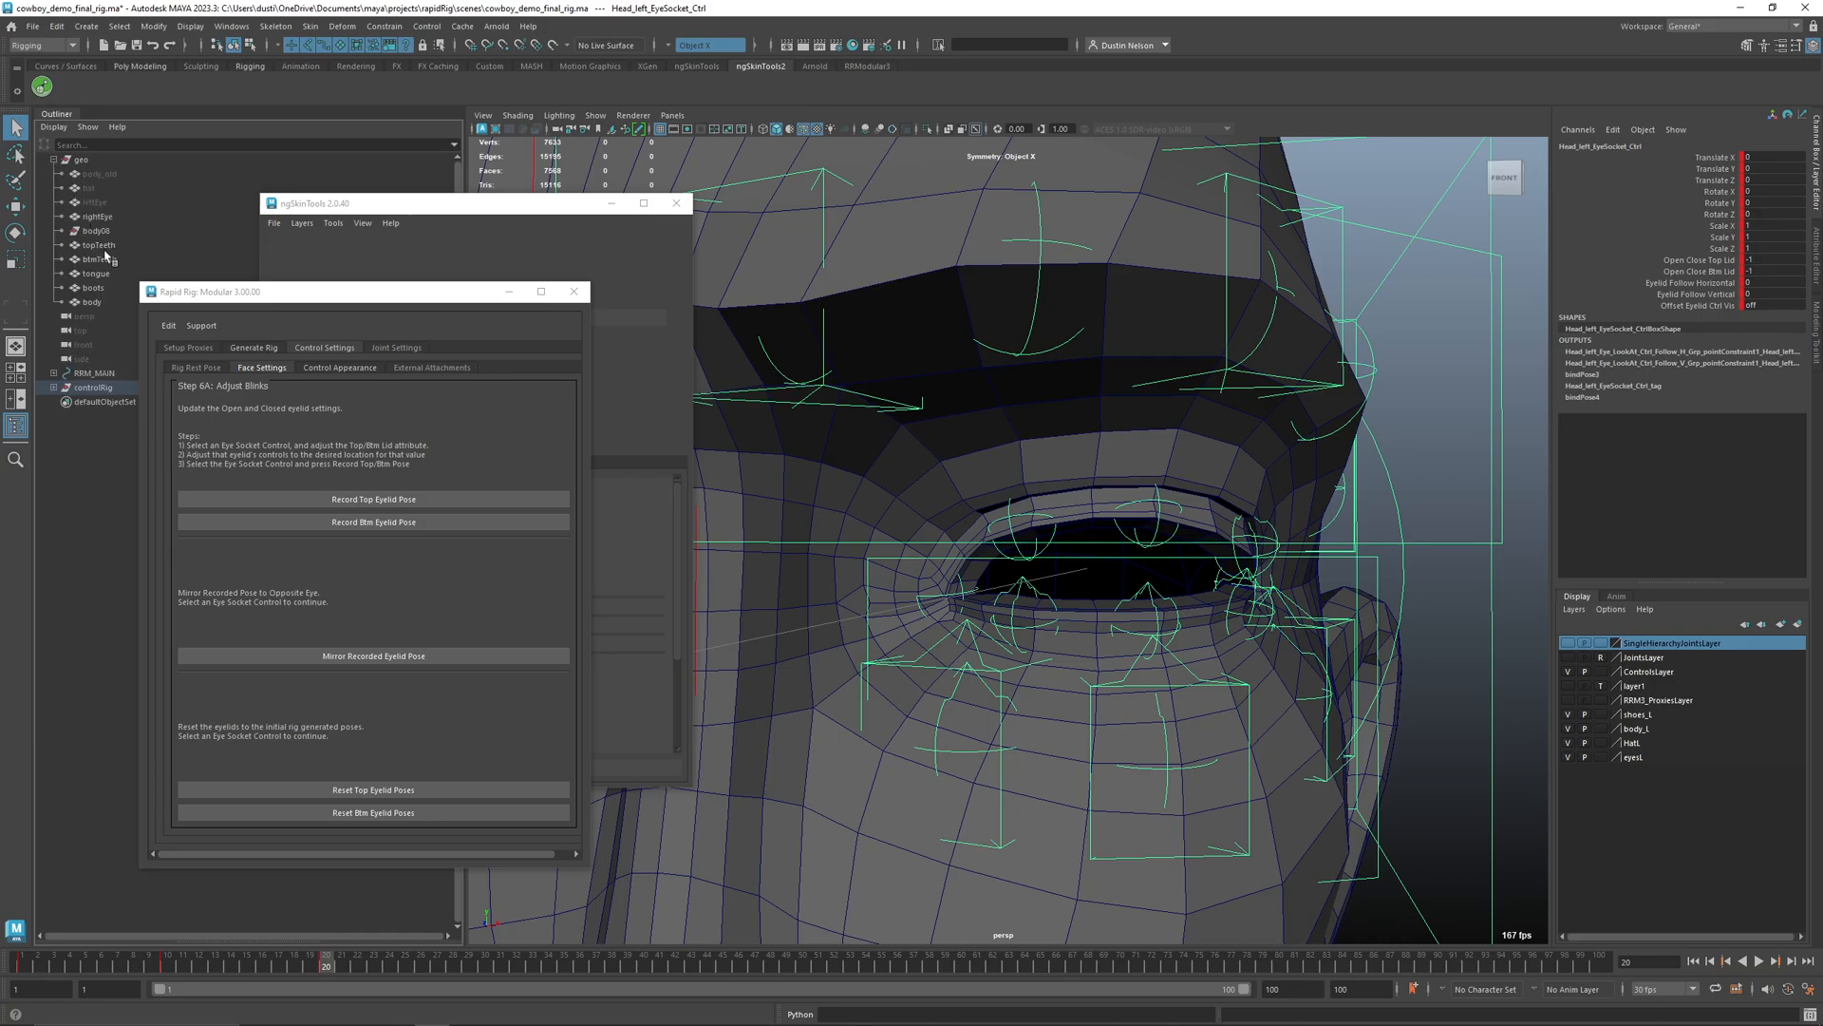
{"action": "left_click", "coordinate": [95, 202]}
{"action": "key", "text": "shift+h"}
{"action": "scroll", "coordinate": [1088, 468], "scroll_direction": "down", "scroll_amount": 1}
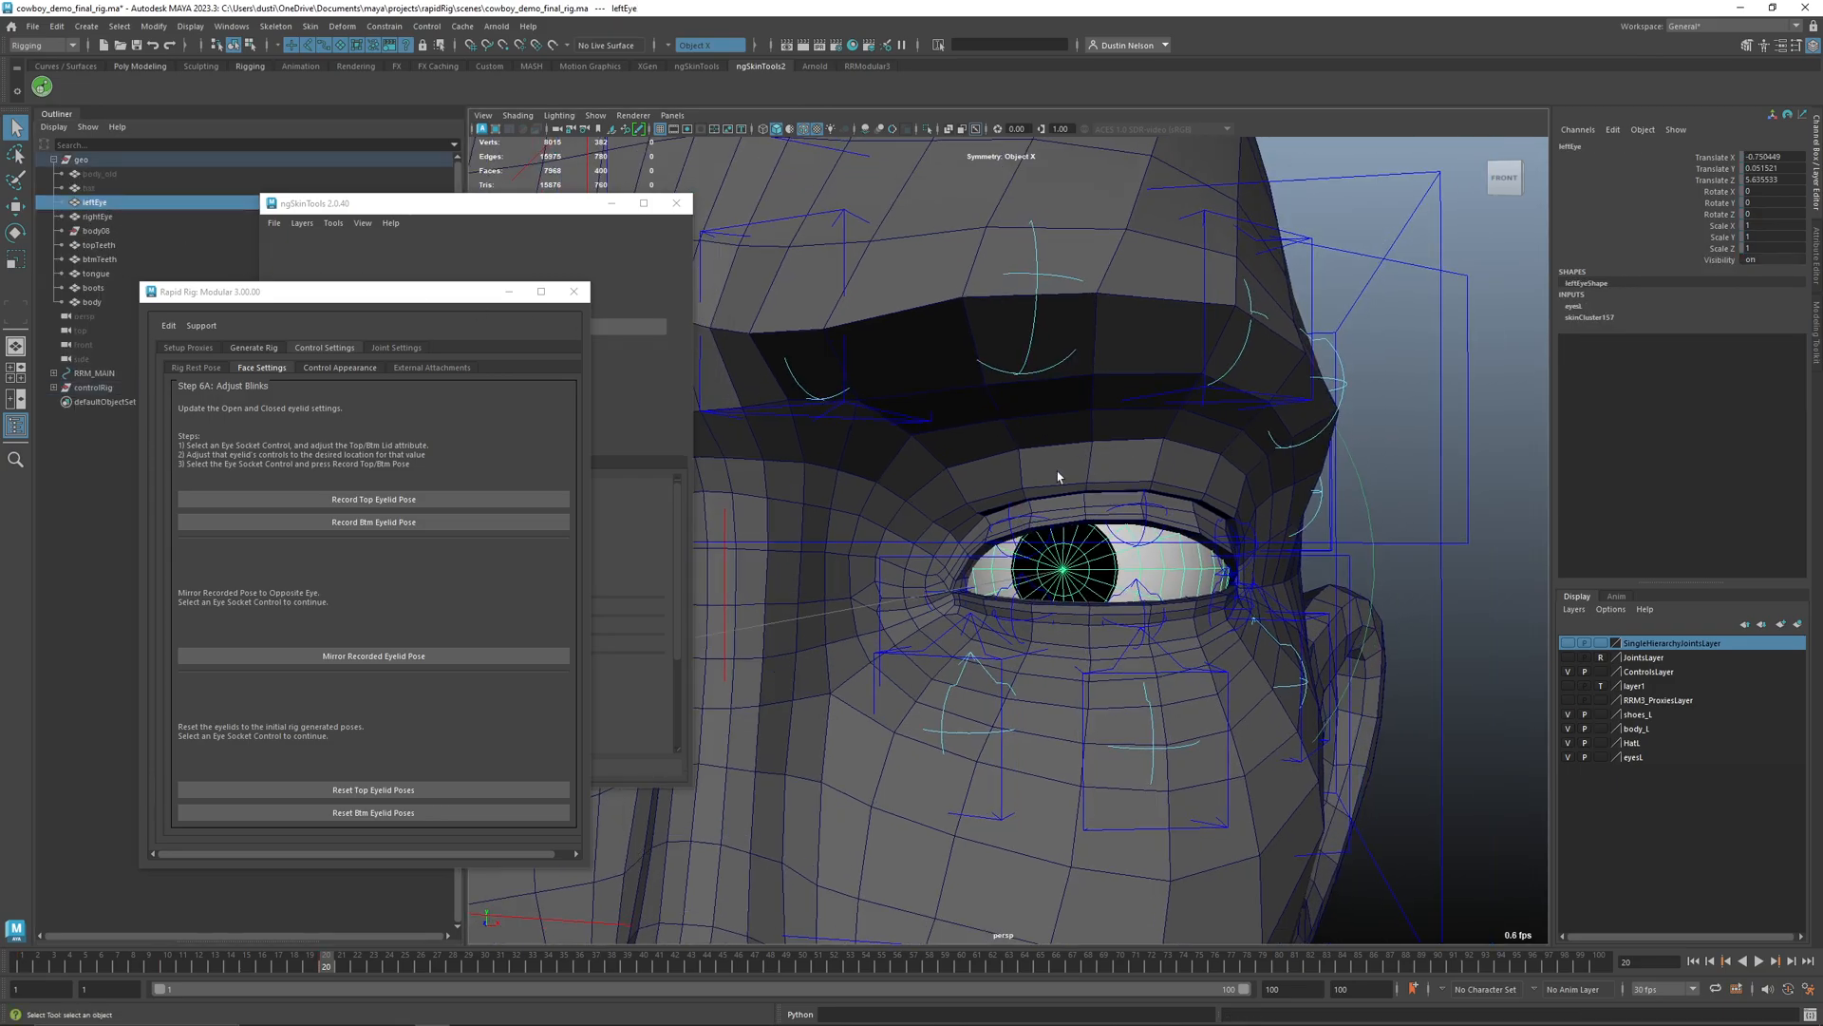
{"action": "key", "text": "alt+v"}
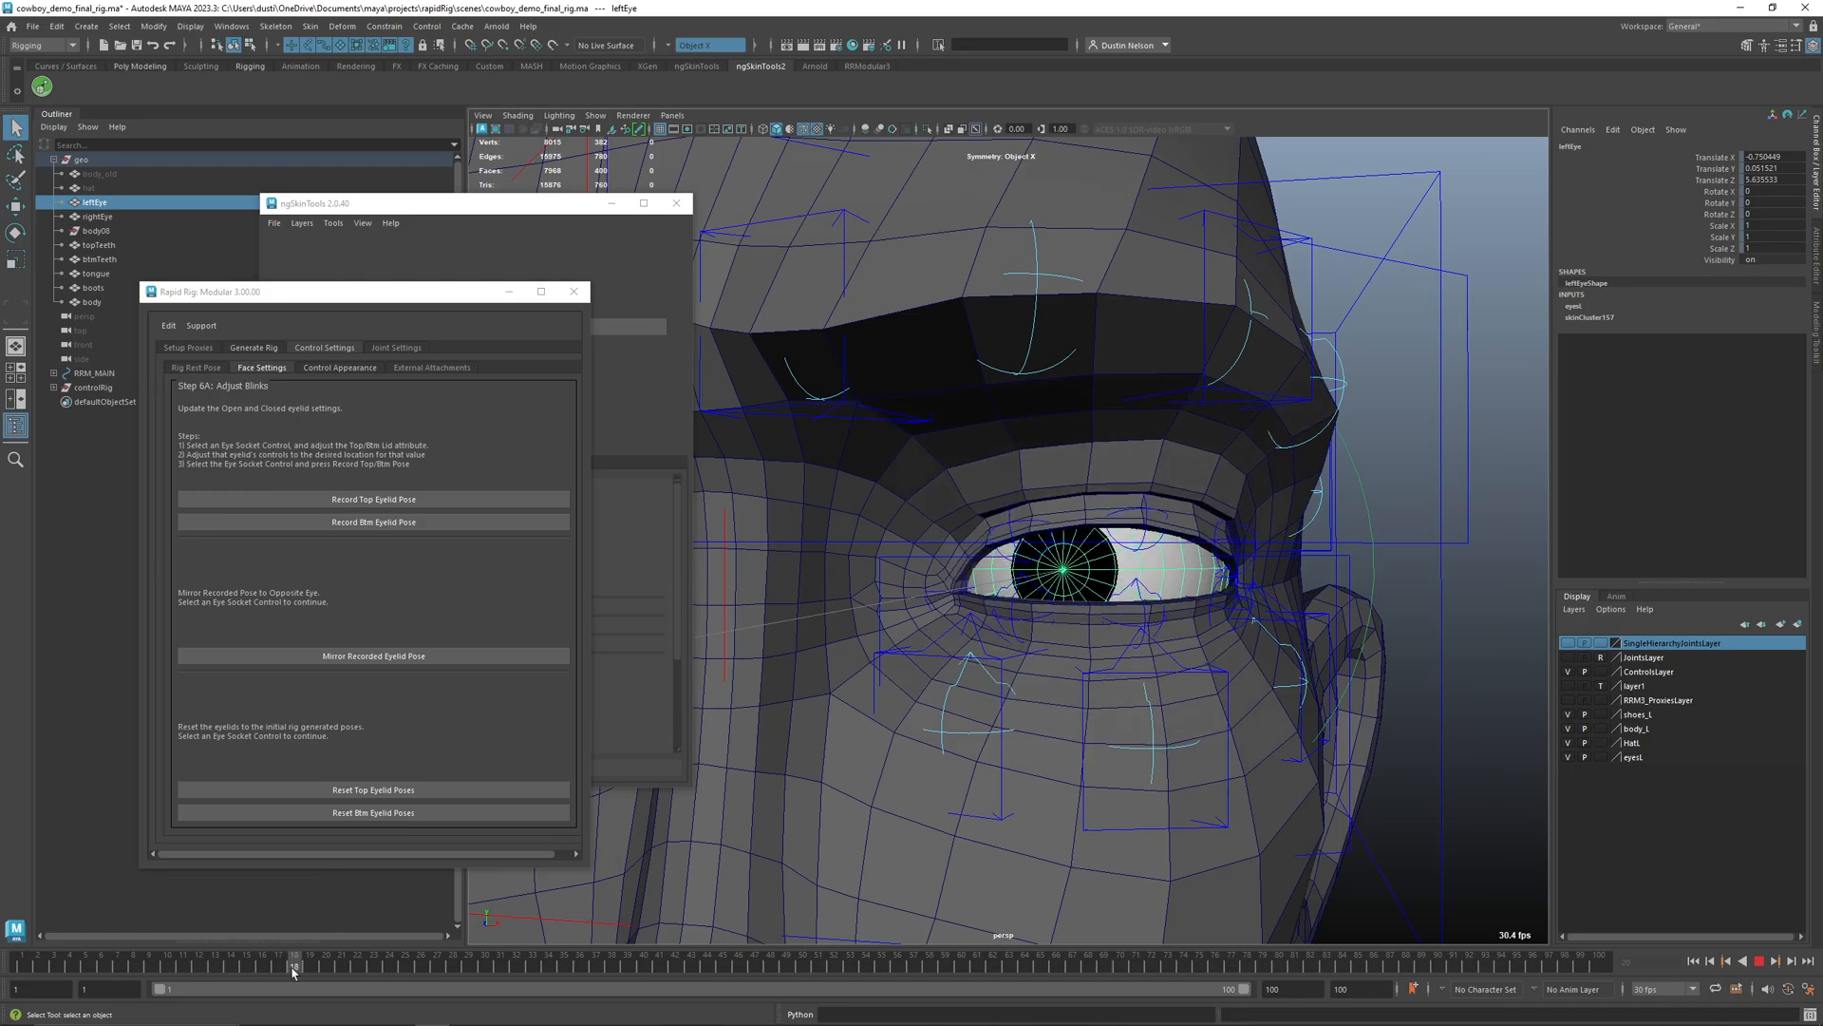
{"action": "key", "text": "alt+v"}
{"action": "scroll", "coordinate": [1183, 638], "scroll_direction": "up", "scroll_amount": 2}
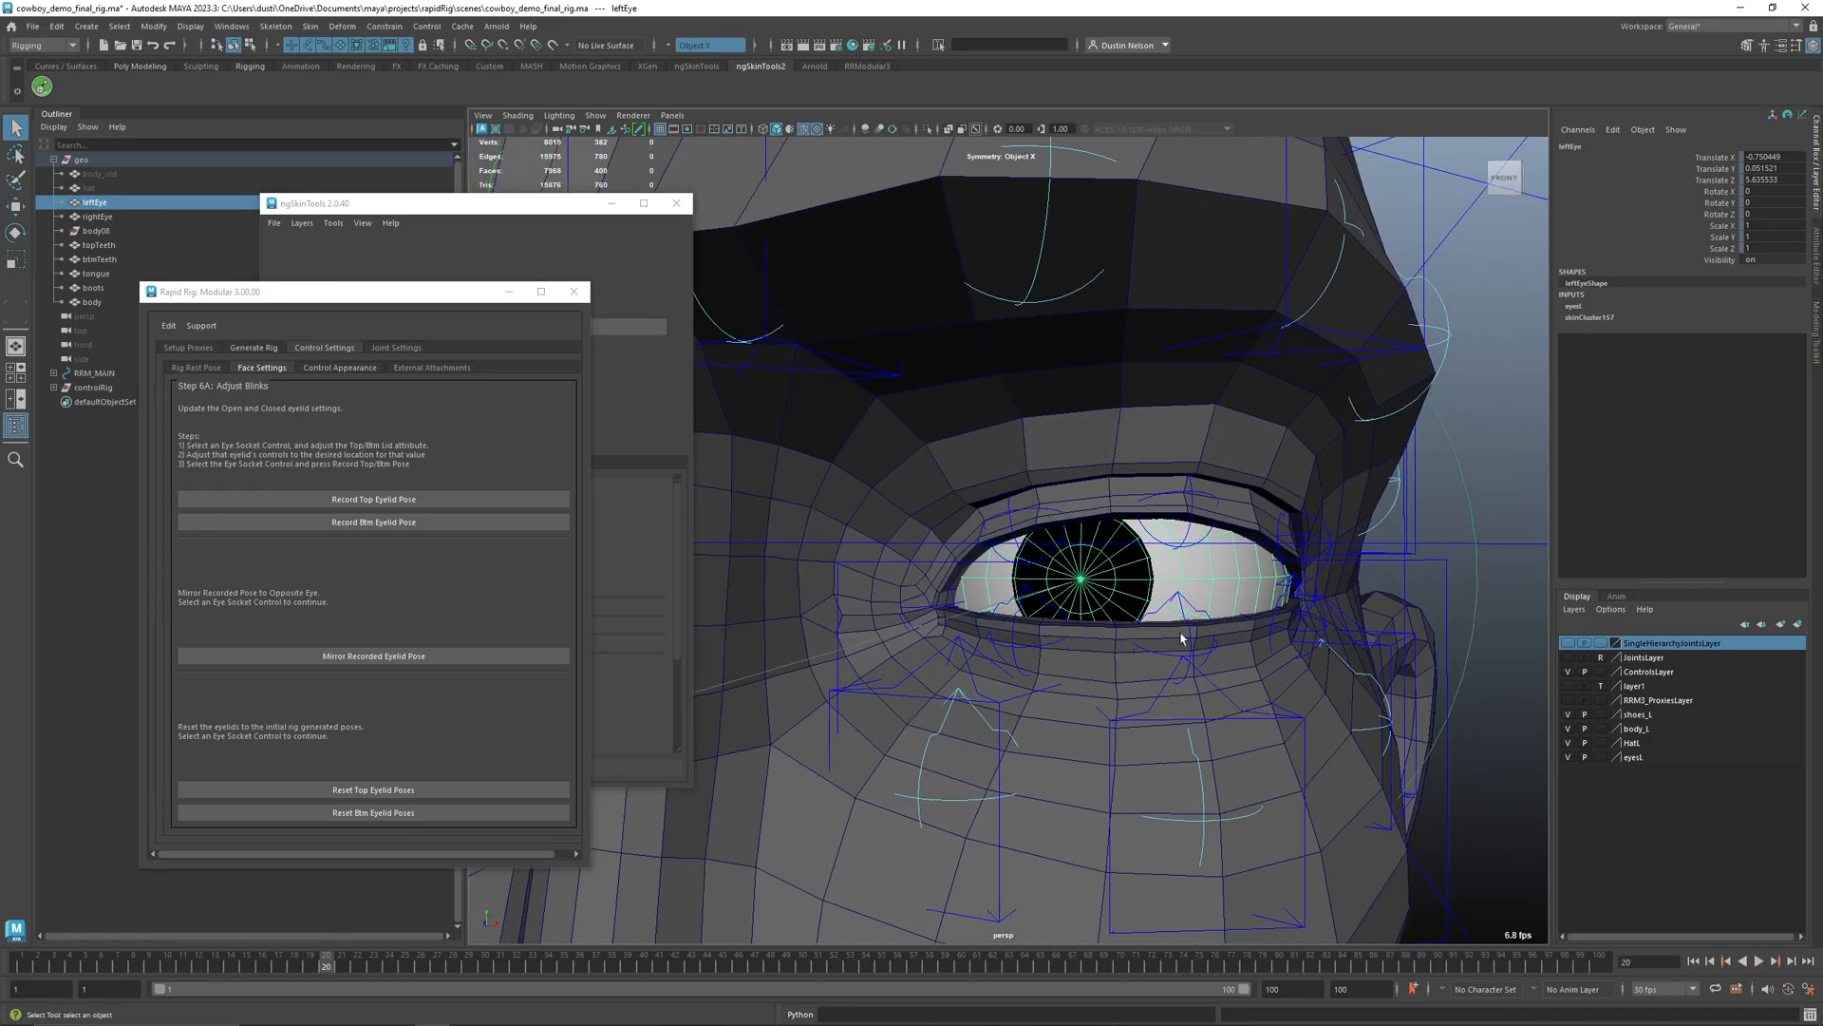
{"action": "left_click", "coordinate": [1191, 527]}
{"action": "middle_click_drag", "start_coordinate": [1198, 524], "coordinate": [1064, 566], "text": "alt"}
{"action": "key", "text": "e"}
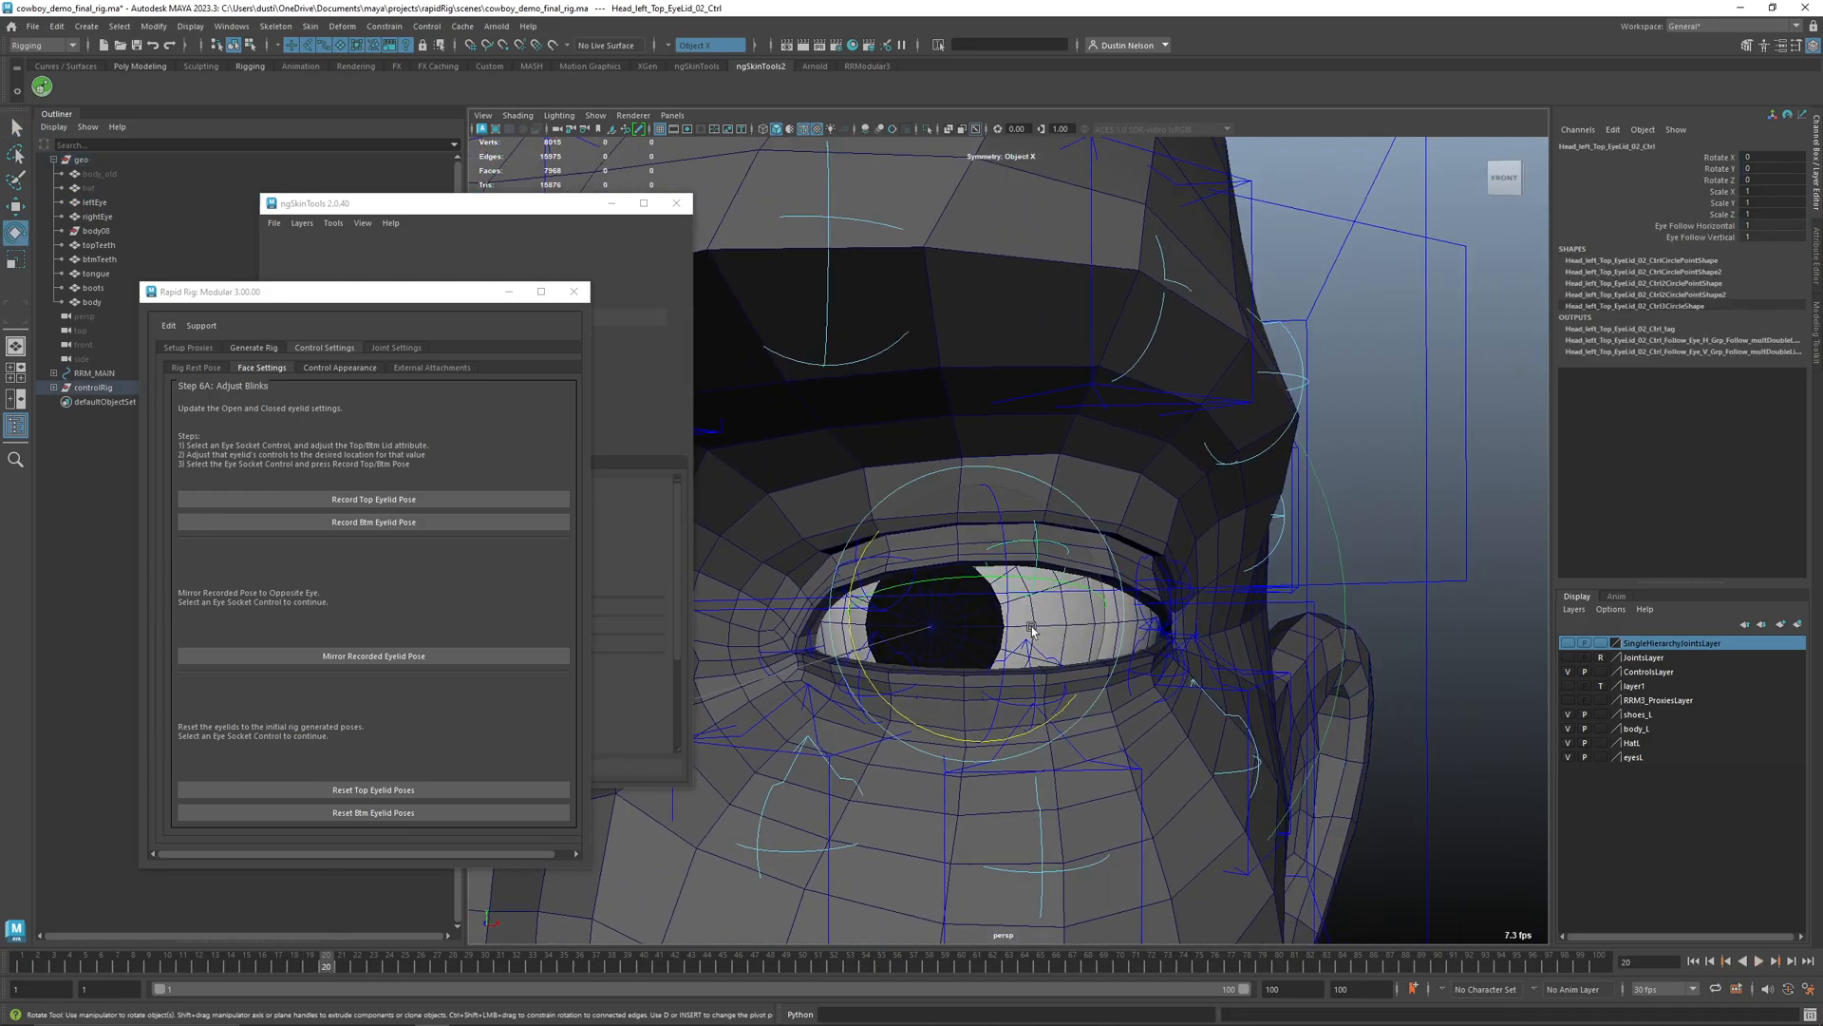
{"action": "left_click_drag", "start_coordinate": [1365, 600], "coordinate": [1396, 606], "text": "alt"}
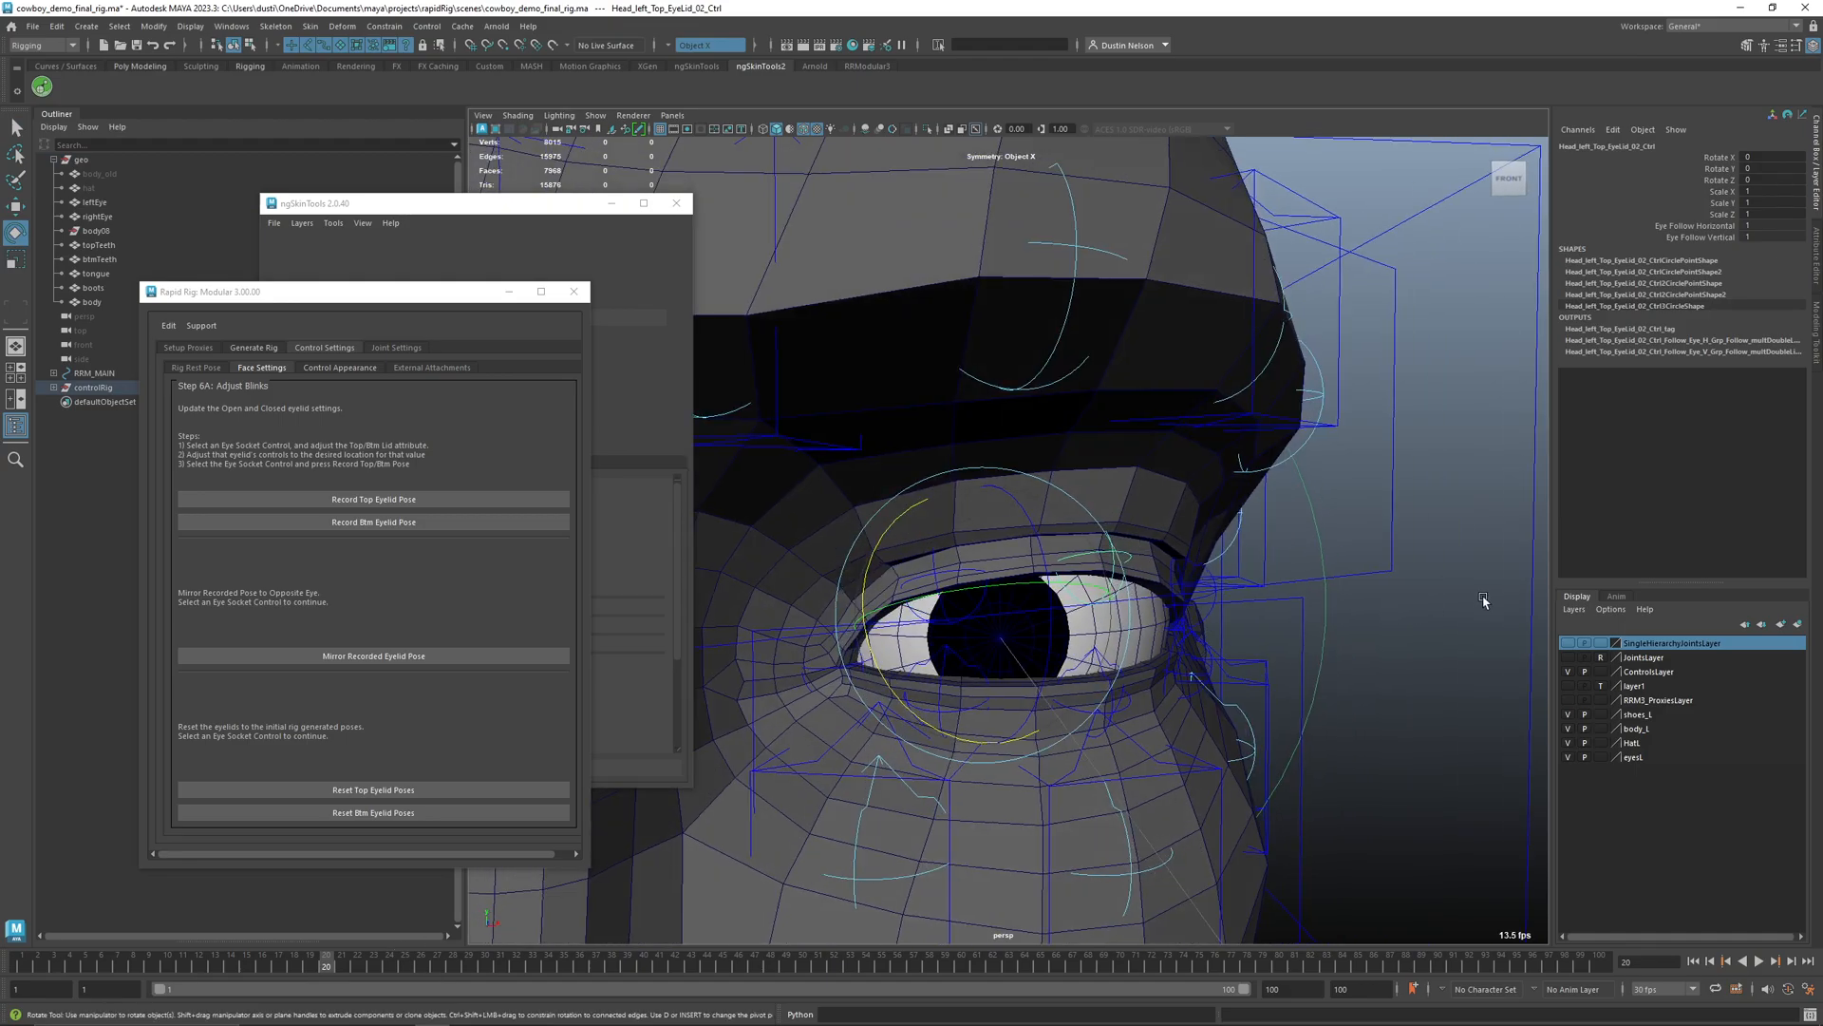
{"action": "right_click_drag", "start_coordinate": [1485, 601], "coordinate": [1364, 574], "text": "alt"}
{"action": "left_click", "coordinate": [1368, 572]}
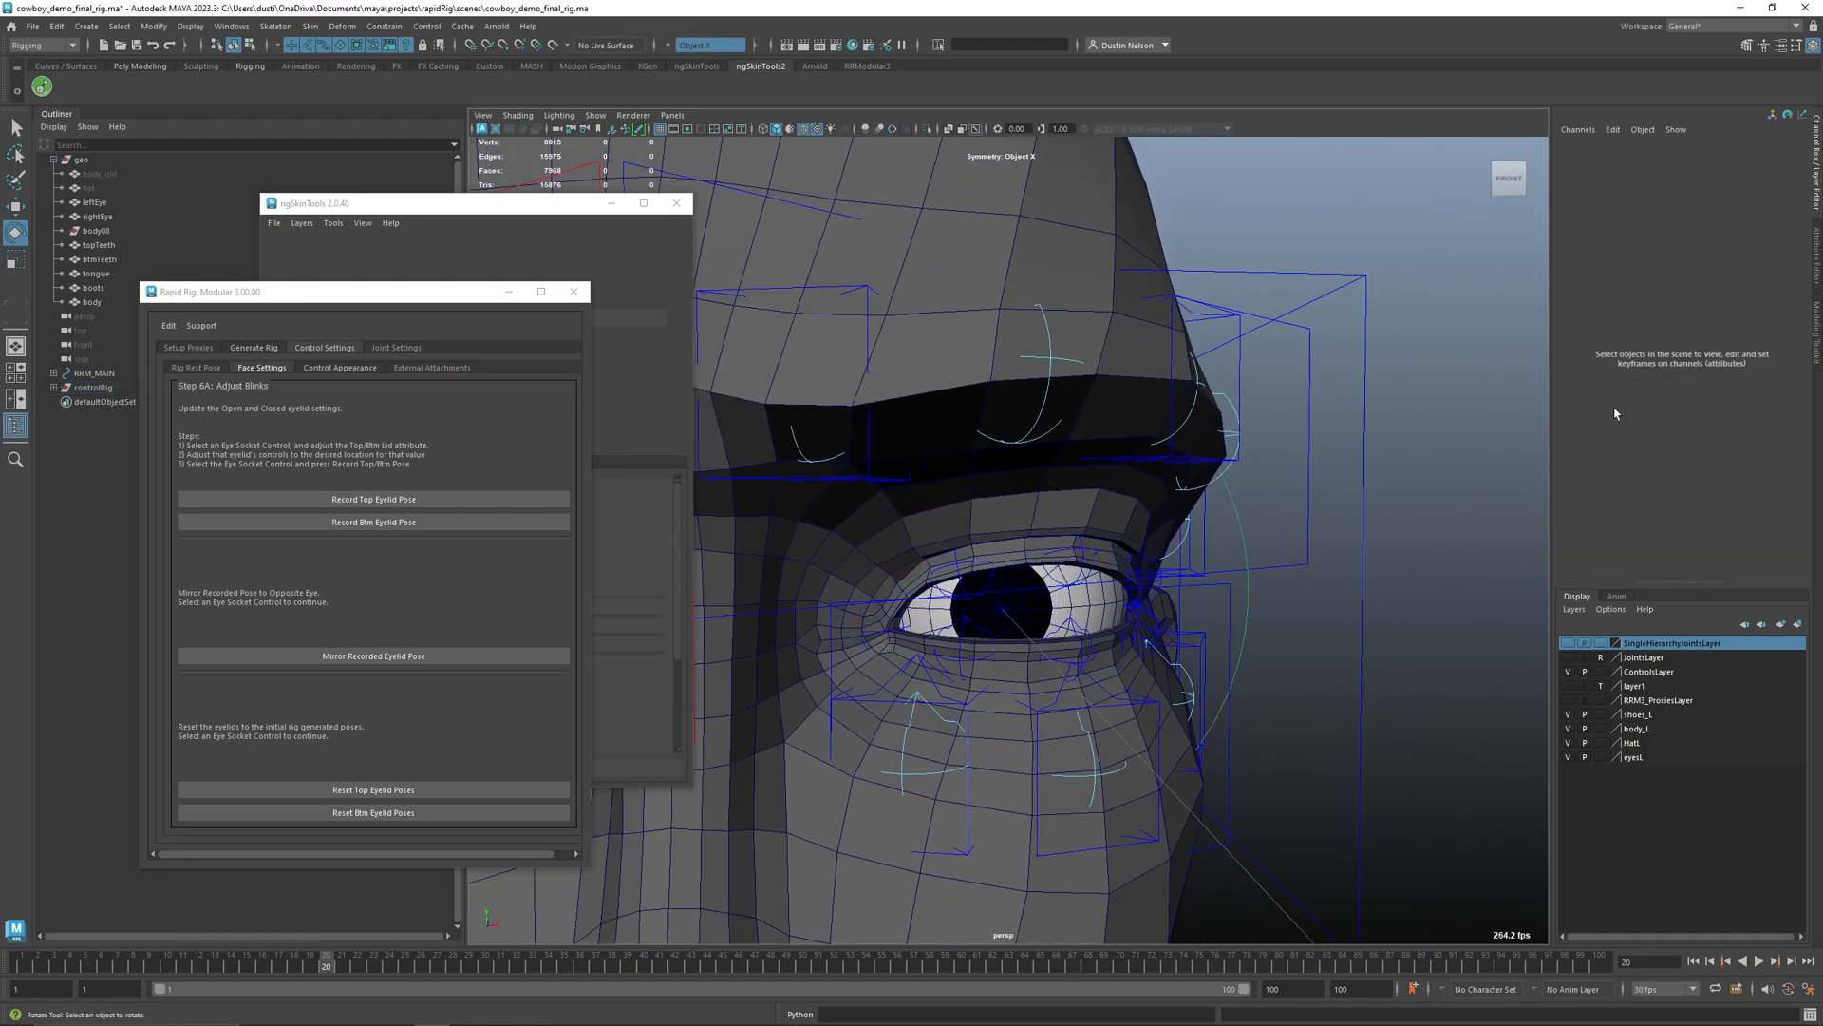
- Select the left eye socket control and check its top and bottom lid open-close values at frame 20
{"action": "left_click", "coordinate": [1359, 516]}
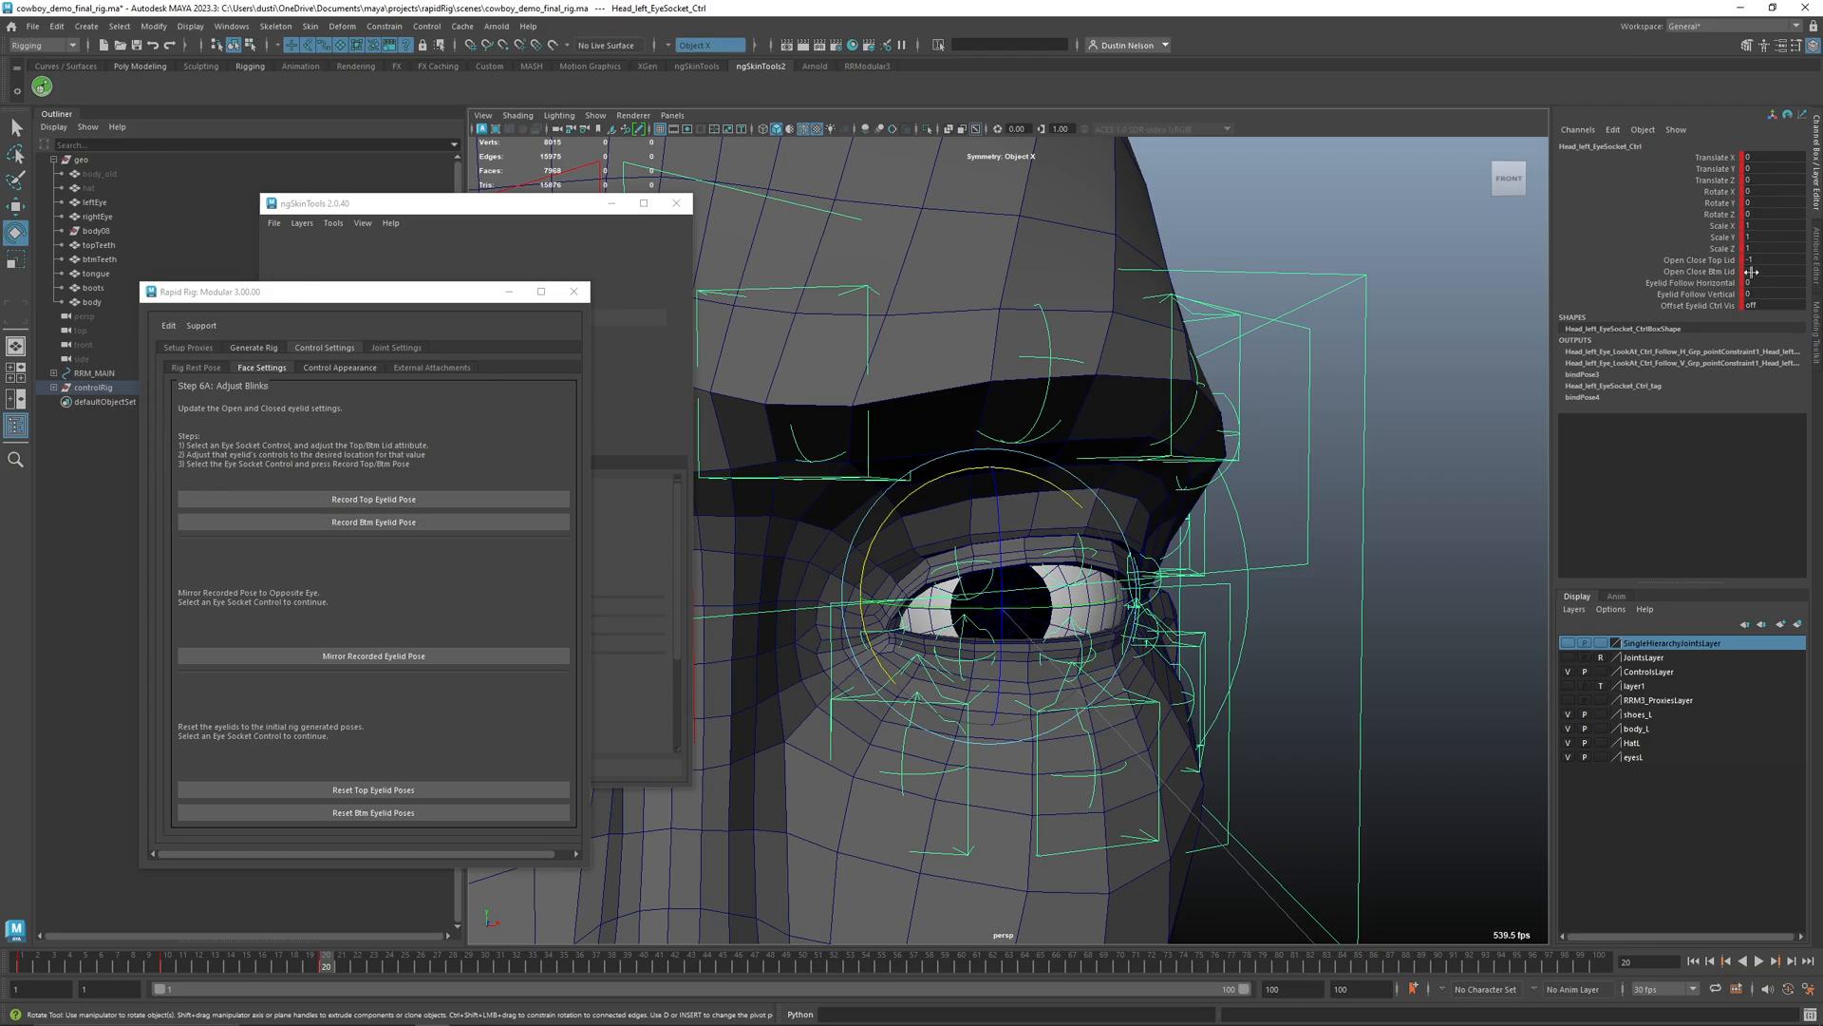
{"action": "left_click_drag", "start_coordinate": [1287, 519], "coordinate": [1251, 534], "text": "alt"}
{"action": "right_click_drag", "start_coordinate": [1251, 535], "coordinate": [1339, 599], "text": "alt"}
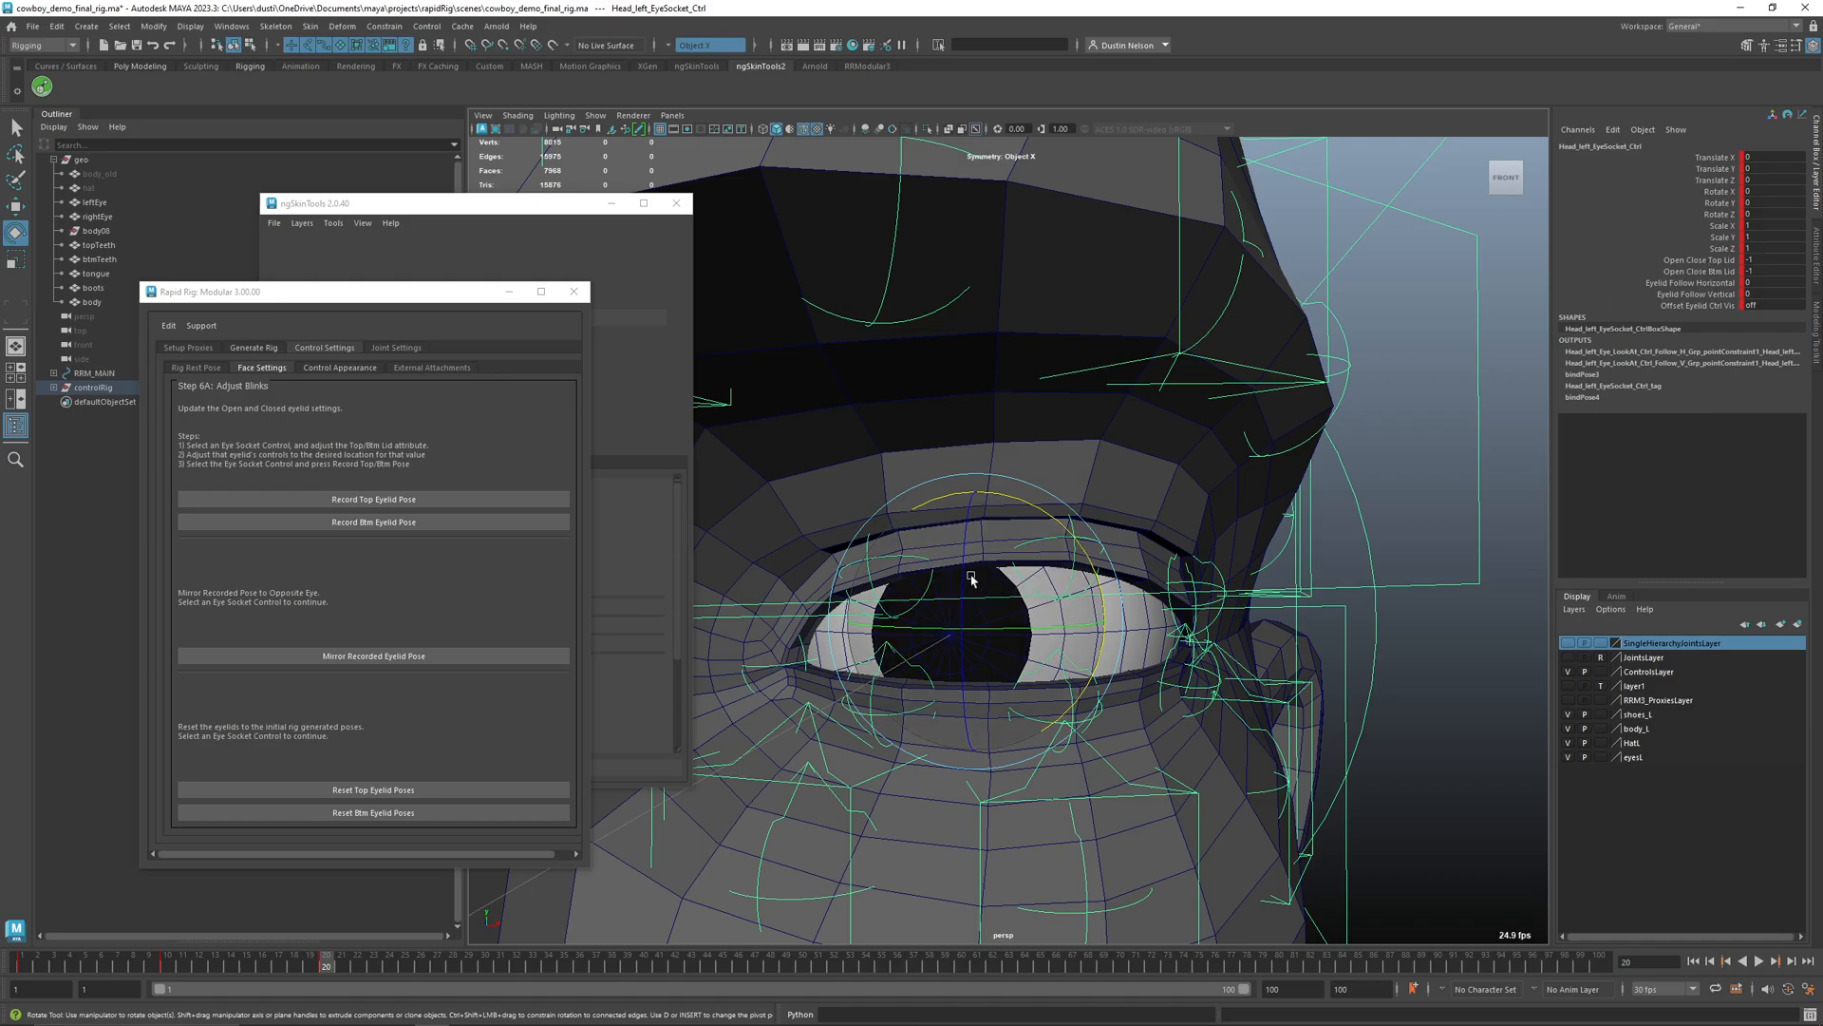
- Rotate the left eye's middle and inner upper eyelid controls upward to widen the open pose
{"action": "left_click", "coordinate": [1088, 550]}
{"action": "left_click_drag", "start_coordinate": [1021, 544], "coordinate": [1130, 584]}
{"action": "key", "text": "q"}
{"action": "left_click", "coordinate": [891, 557]}
{"action": "key", "text": "e"}
{"action": "key", "text": "q"}
- Rotate the left eye's outer upper eyelid control to raise and shape the outer part of the open lid
{"action": "left_click", "coordinate": [1064, 538]}
{"action": "key", "text": "e"}
{"action": "key", "text": "q"}
{"action": "key", "text": "e"}
{"action": "left_click_drag", "start_coordinate": [1062, 572], "coordinate": [1003, 549]}
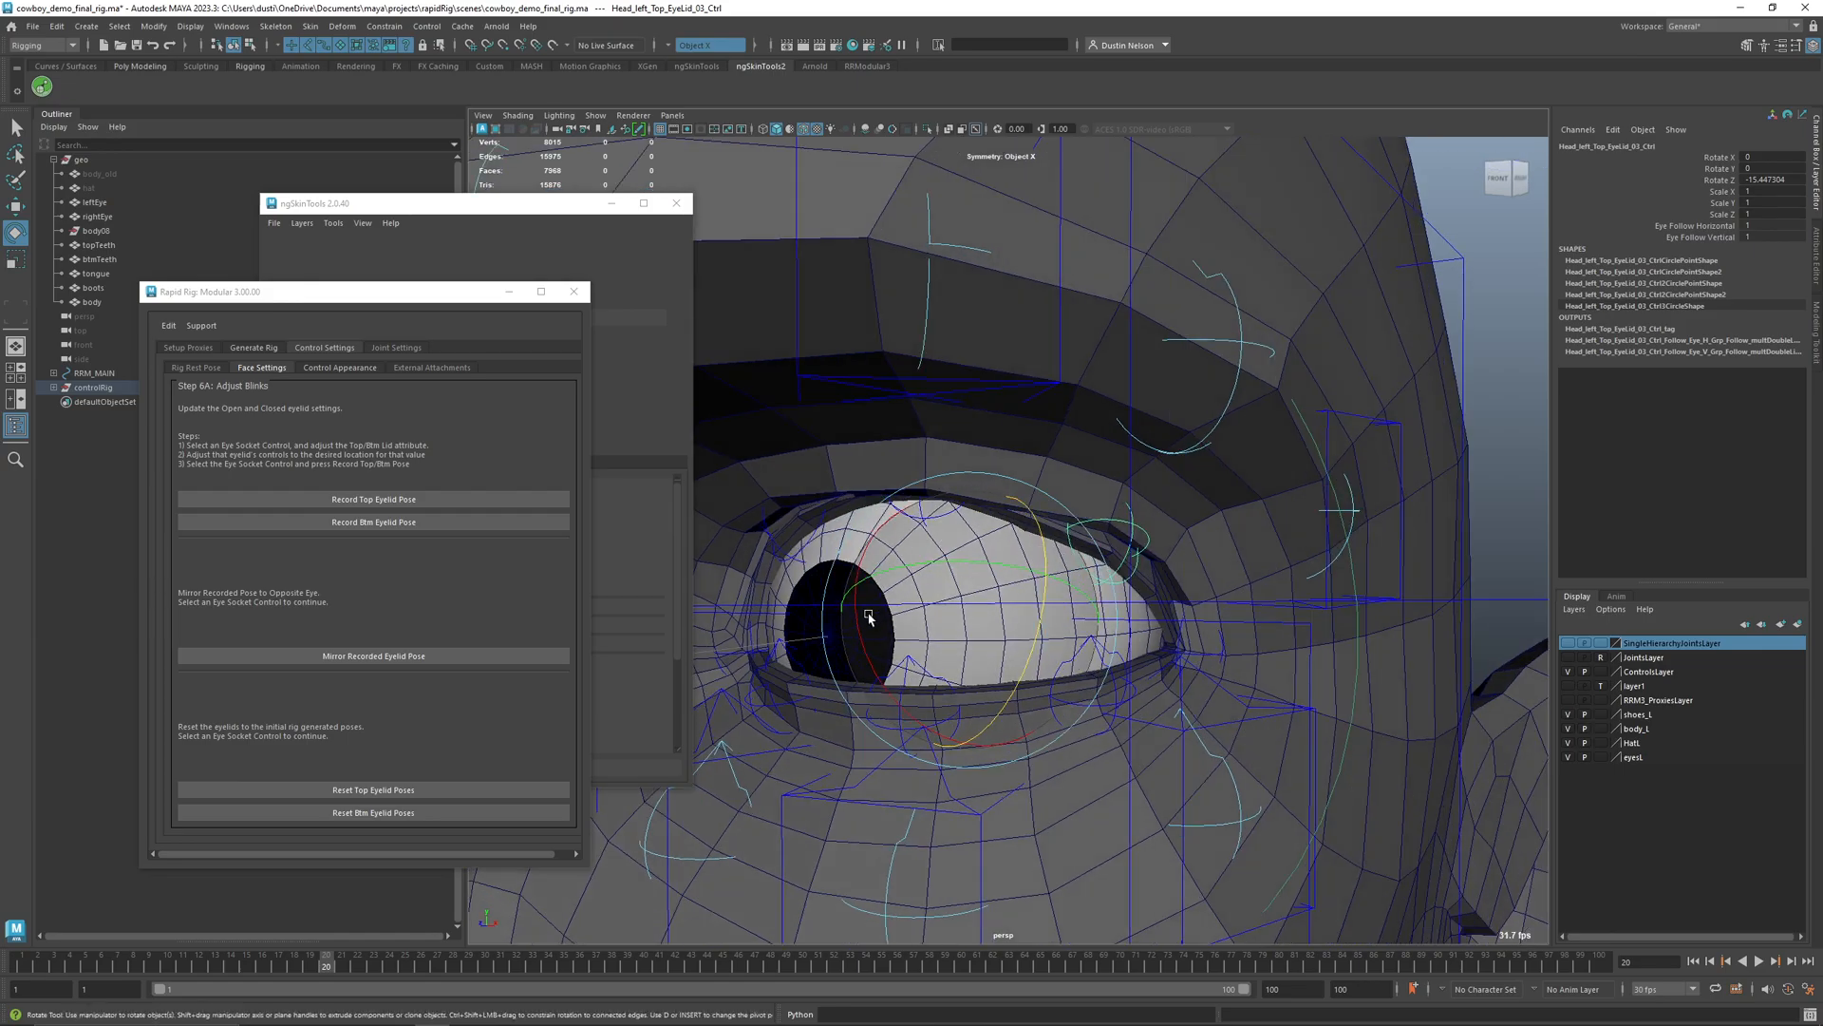
{"action": "left_click_drag", "start_coordinate": [859, 619], "coordinate": [871, 602]}
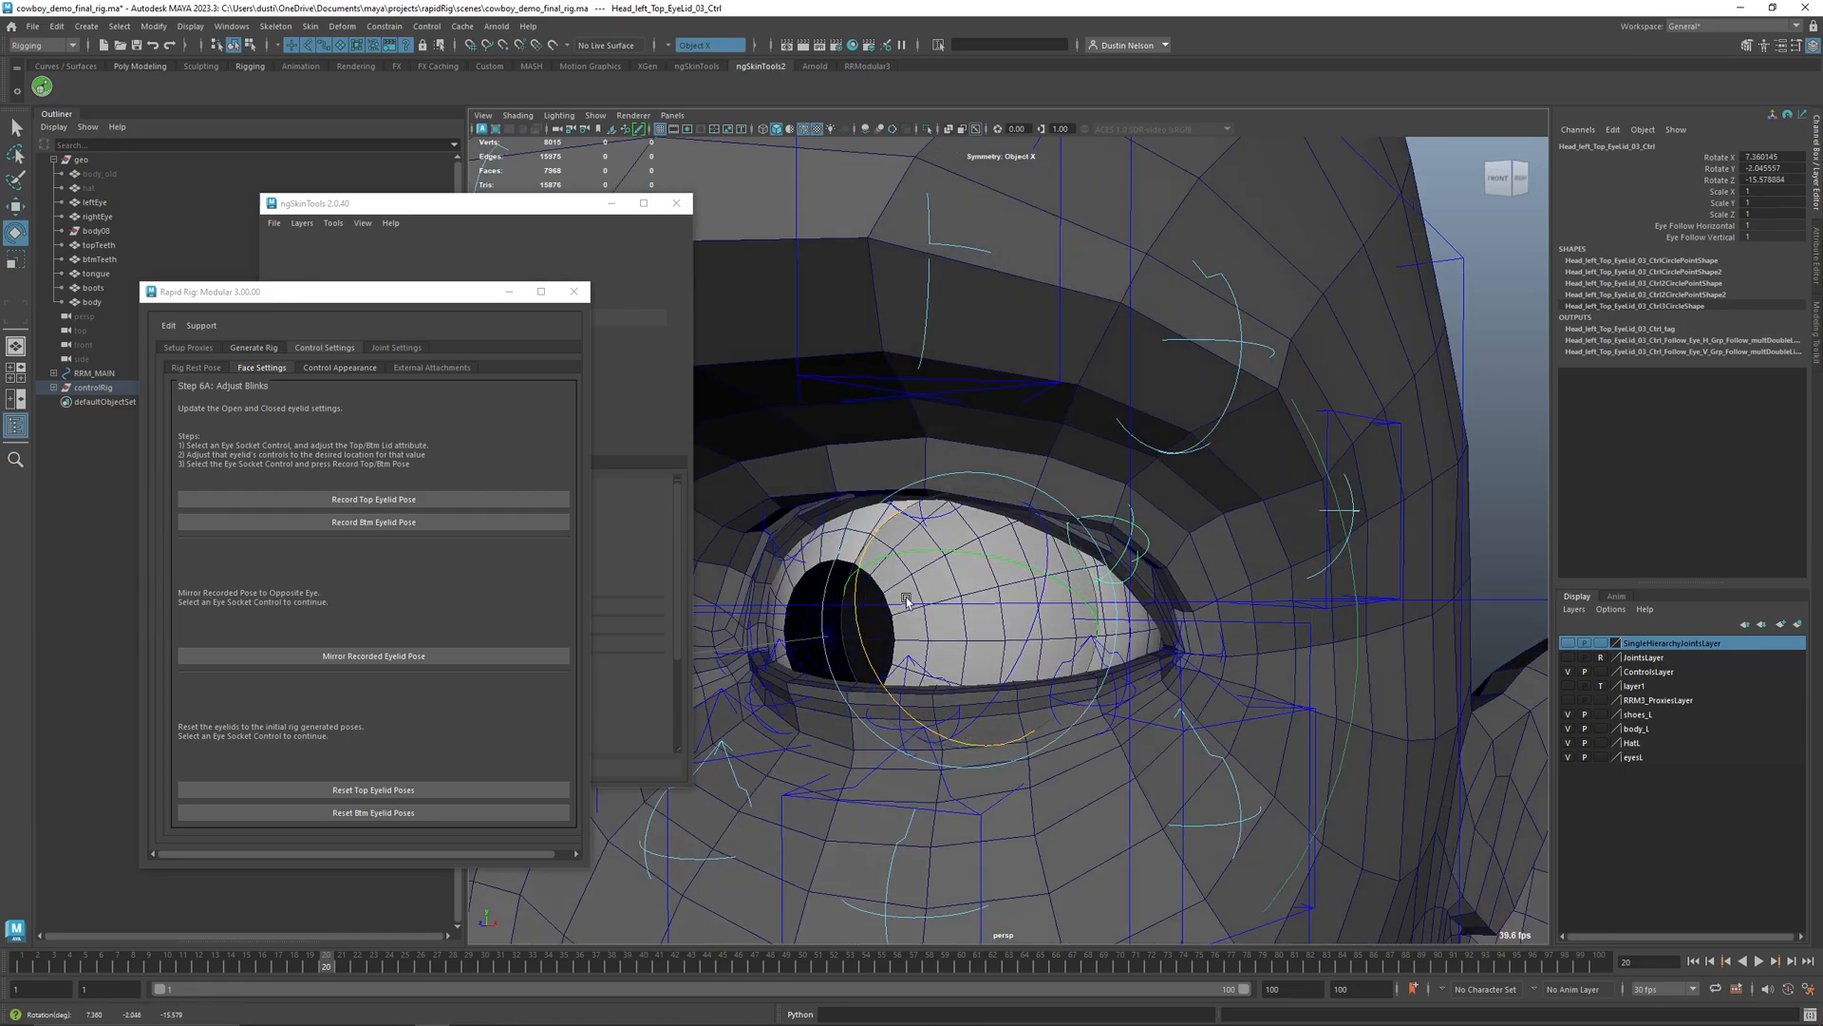
{"action": "left_click_drag", "start_coordinate": [1048, 558], "coordinate": [991, 511]}
- Refine the rotations of the left upper eyelid controls, finishing with the inner one, to round the open lid around the eyeball
{"action": "key", "text": "q"}
{"action": "left_click", "coordinate": [1014, 532]}
{"action": "left_click", "coordinate": [1020, 517]}
{"action": "key", "text": "e"}
{"action": "key", "text": "q"}
{"action": "left_click_drag", "start_coordinate": [907, 551], "coordinate": [944, 554], "text": "alt"}
{"action": "left_click", "coordinate": [931, 553]}
{"action": "key", "text": "e"}
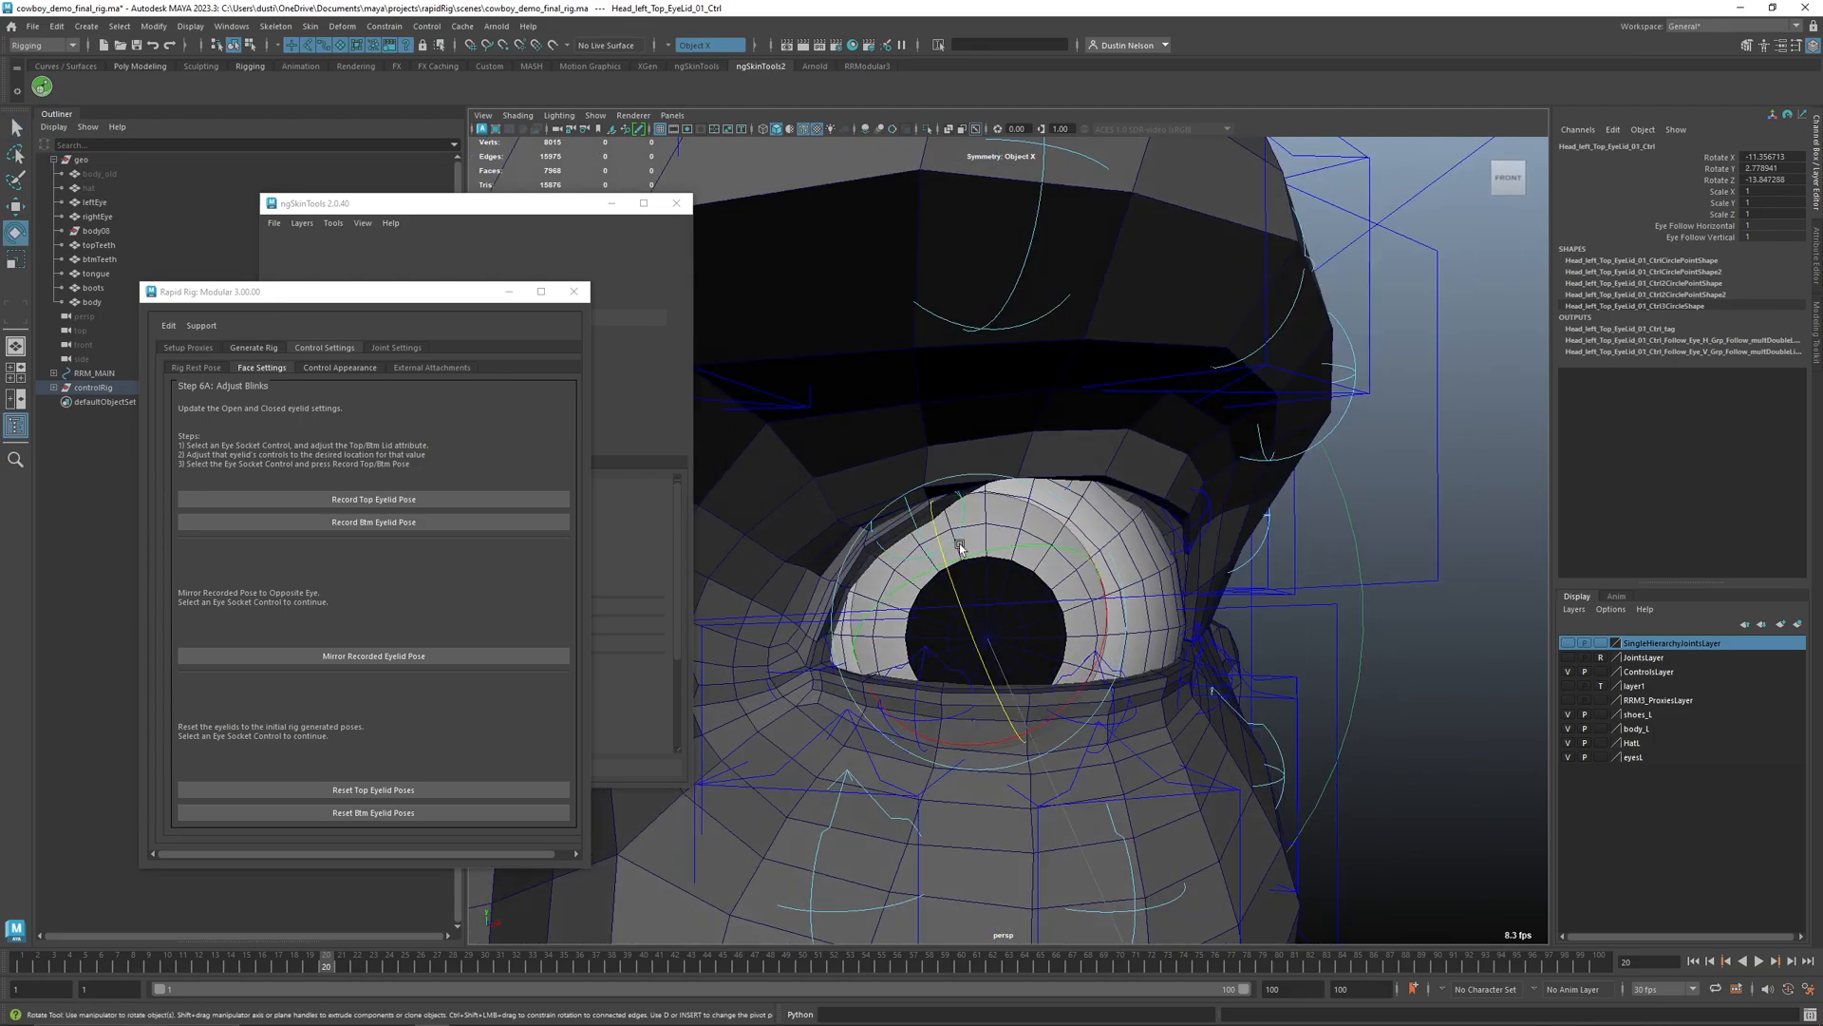
{"action": "left_click_drag", "start_coordinate": [1111, 634], "coordinate": [955, 600]}
{"action": "right_click_drag", "start_coordinate": [1092, 639], "coordinate": [959, 624], "text": "alt"}
{"action": "left_click_drag", "start_coordinate": [959, 624], "coordinate": [1035, 650], "text": "alt"}
{"action": "right_click_drag", "start_coordinate": [1035, 650], "coordinate": [1314, 671], "text": "alt"}
- Select the left eye socket control and record the open top eyelid pose at a top lid value of -1
{"action": "key", "text": "q"}
{"action": "left_click_drag", "start_coordinate": [1339, 665], "coordinate": [1427, 682]}
{"action": "right_click_drag", "start_coordinate": [1404, 683], "coordinate": [1359, 681], "text": "alt"}
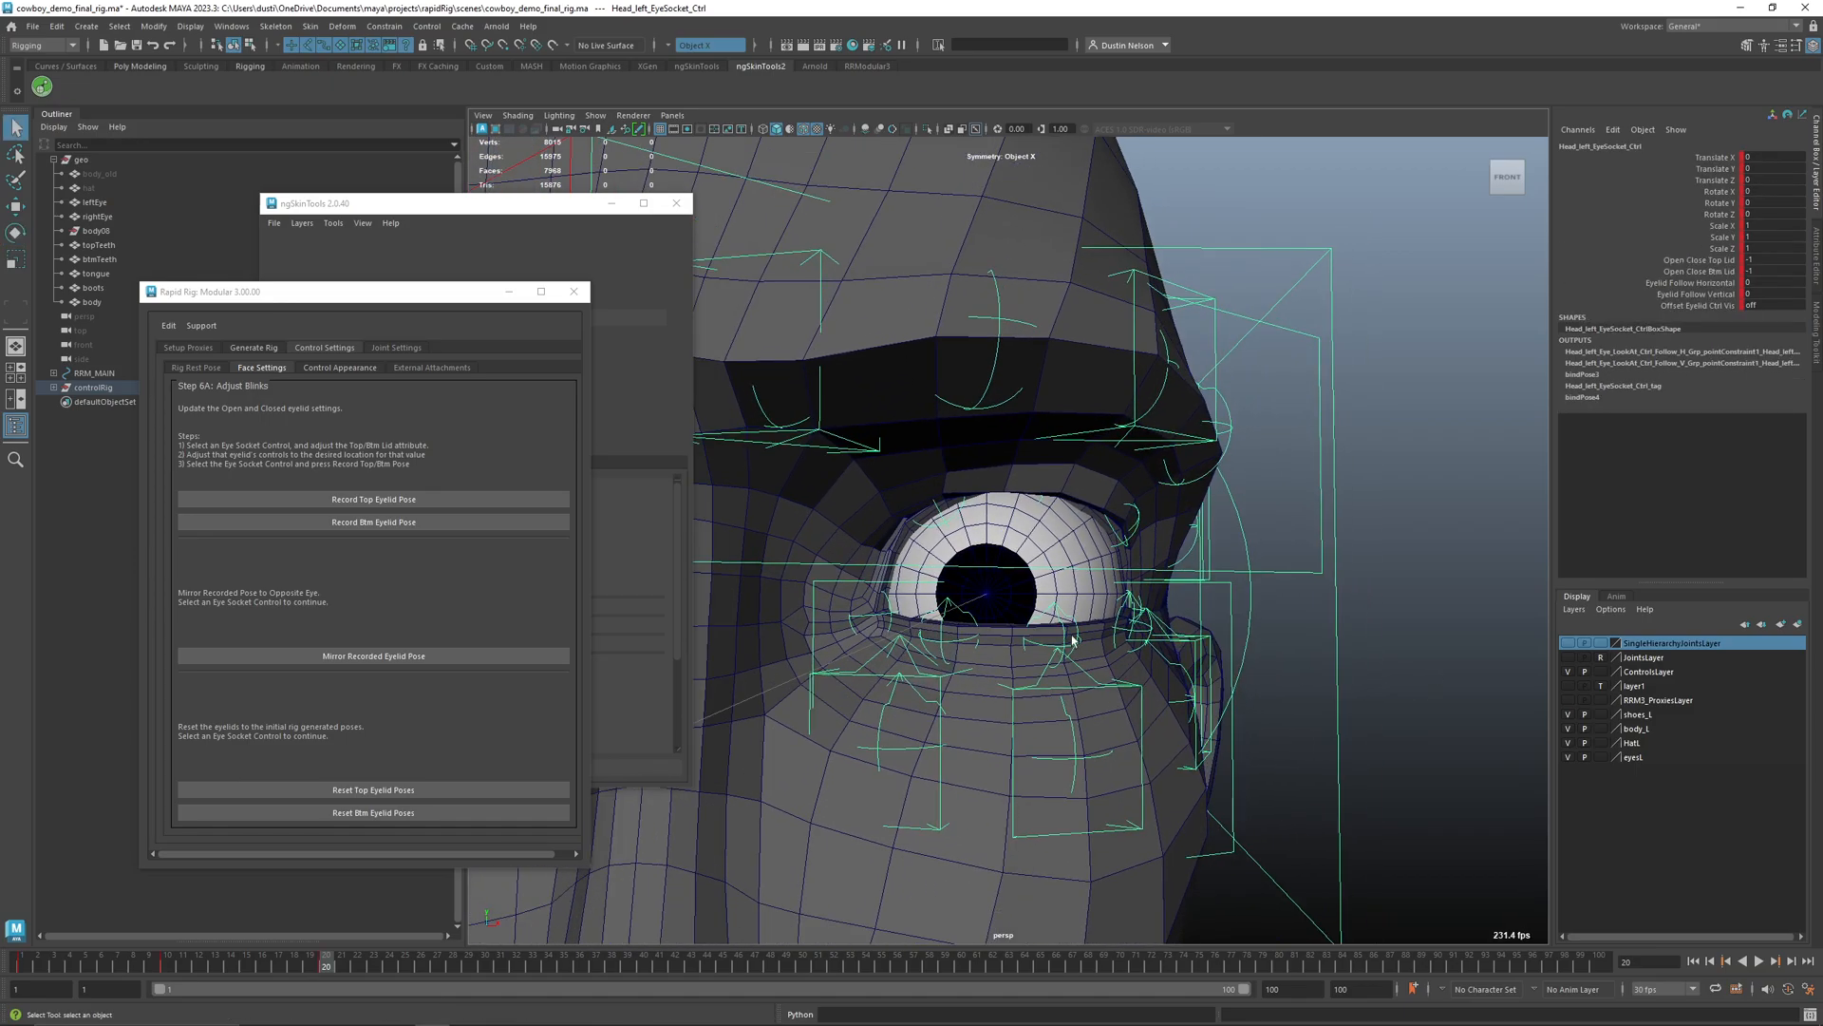
{"action": "left_click", "coordinate": [428, 500]}
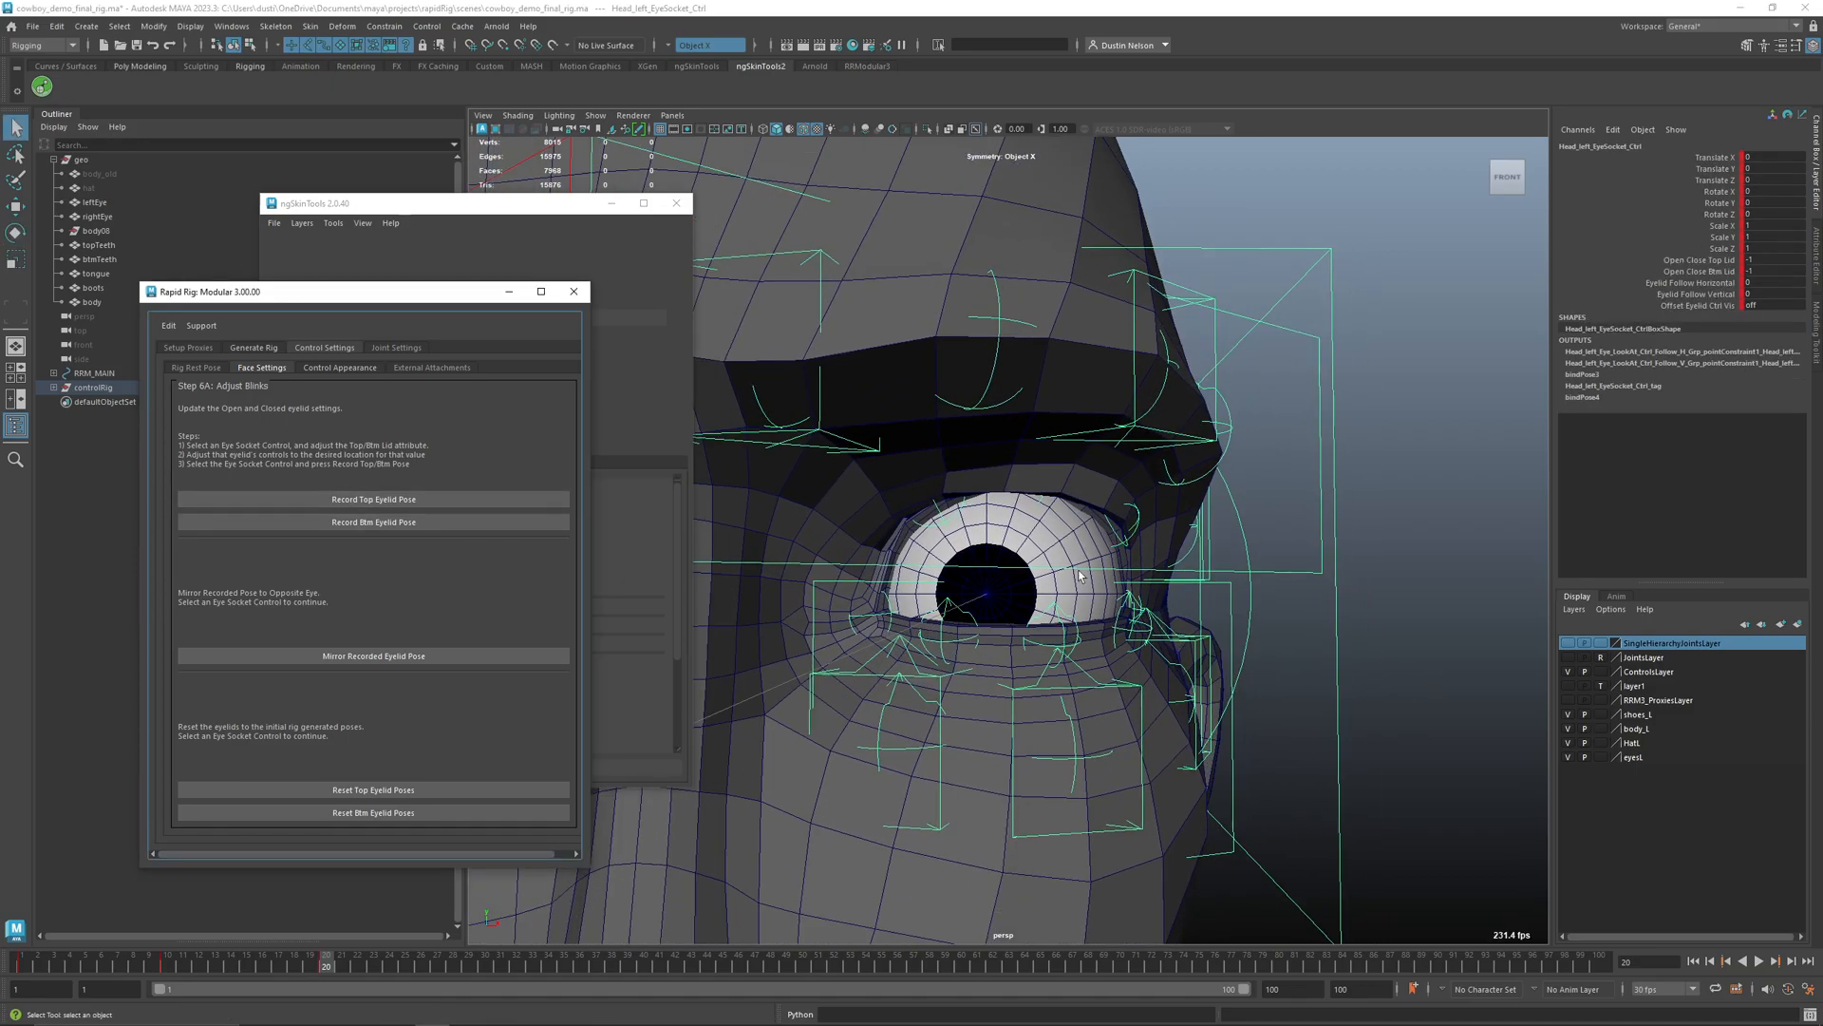
- At frame 20, rotate the left eye's middle and inner lower eyelid controls to begin lowering the open bottom lid
{"action": "mouse_move", "coordinate": [311, 966]}
{"action": "left_mouse_down"}
{"action": "mouse_move", "coordinate": [149, 963]}
{"action": "mouse_move", "coordinate": [339, 935]}
{"action": "mouse_move", "coordinate": [326, 942]}
{"action": "left_mouse_up"}
{"action": "scroll", "coordinate": [1005, 674], "scroll_direction": "up", "scroll_amount": 2}
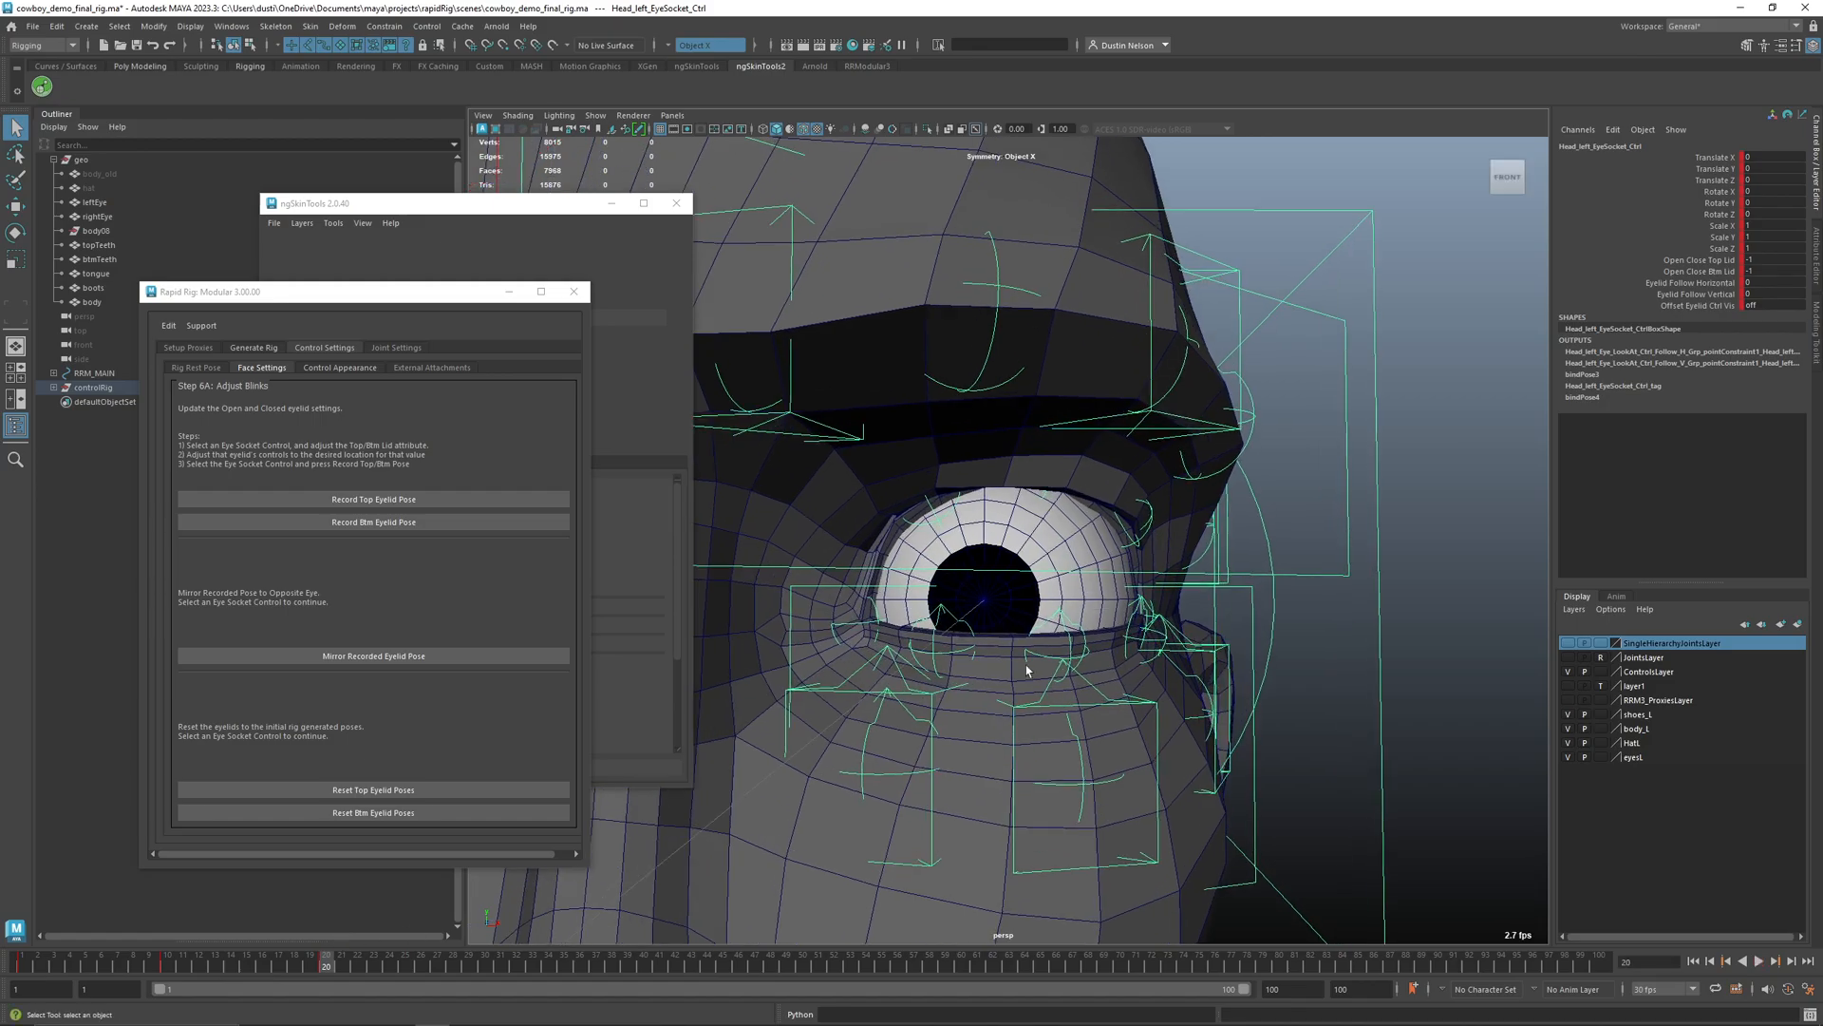
{"action": "left_click", "coordinate": [1081, 657]}
{"action": "key", "text": "e"}
{"action": "left_click_drag", "start_coordinate": [1051, 628], "coordinate": [1047, 624]}
{"action": "left_click", "coordinate": [931, 641]}
{"action": "key", "text": "e"}
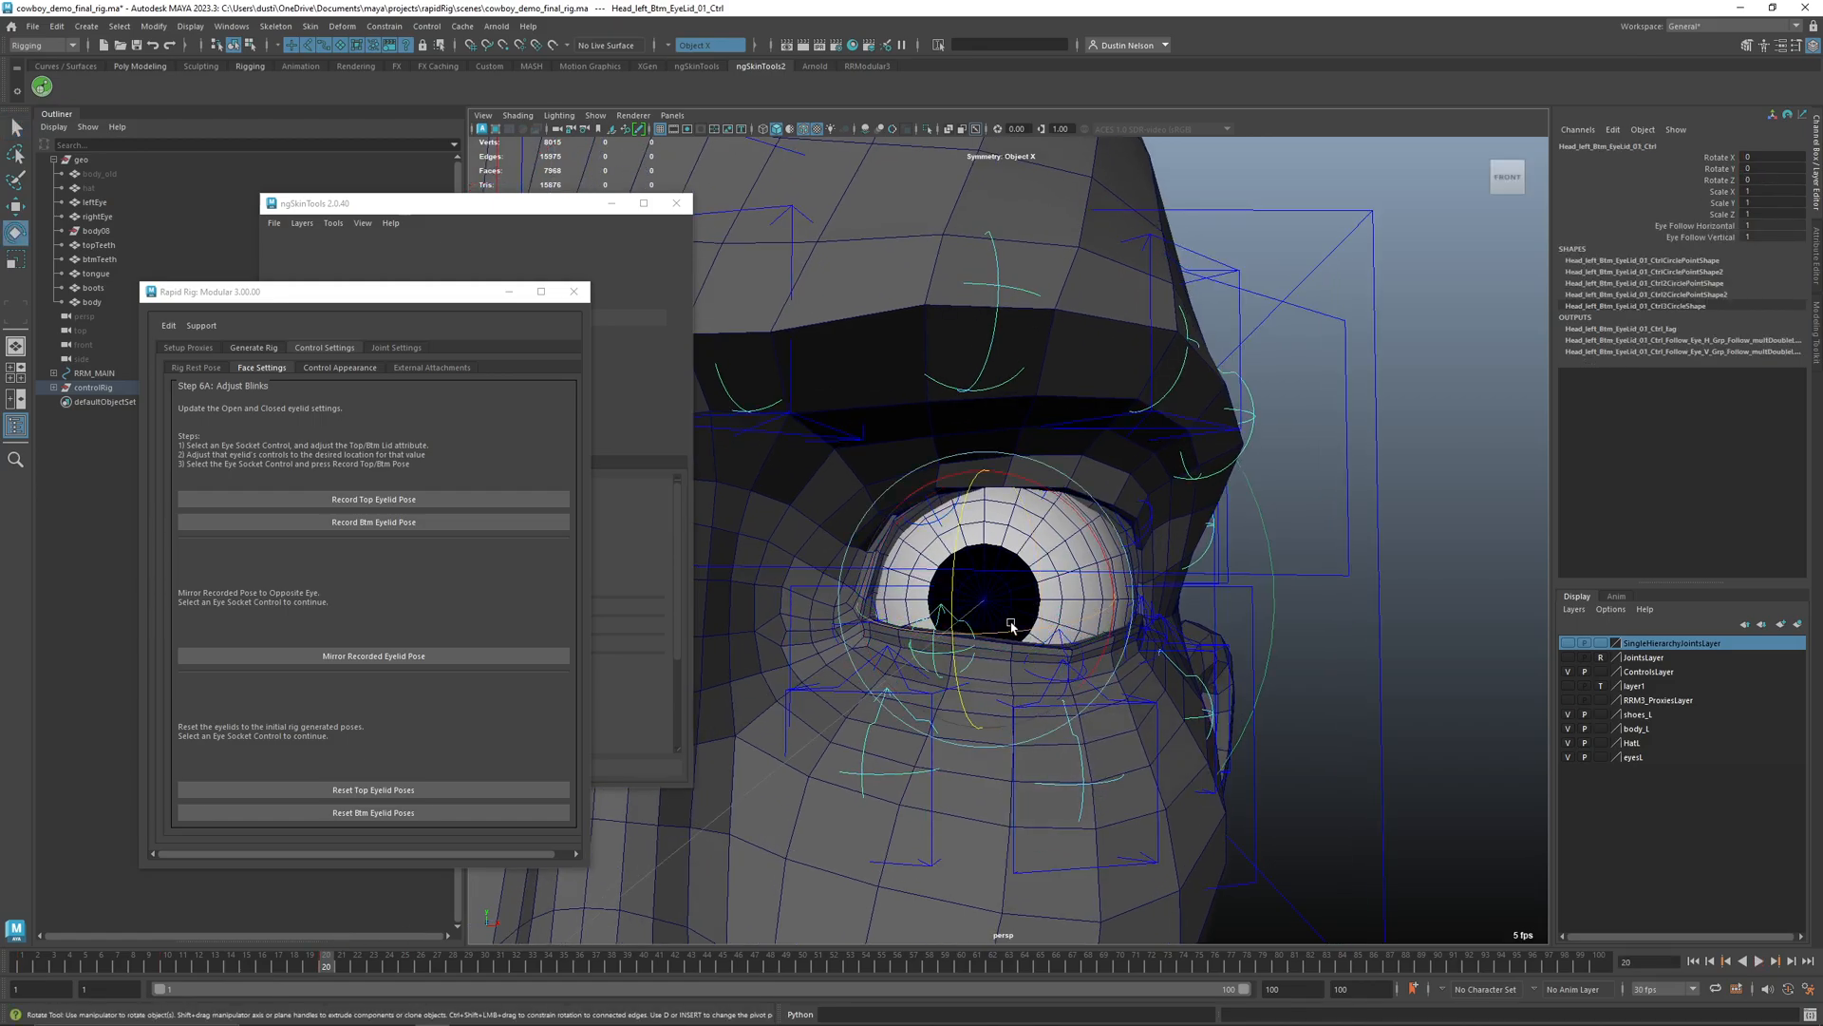
{"action": "left_click_drag", "start_coordinate": [960, 533], "coordinate": [960, 542]}
{"action": "left_click_drag", "start_coordinate": [1100, 542], "coordinate": [1106, 544]}
- Rotate the left eye's outer lower eyelid control on several axes to shape the outer part of the open bottom lid
{"action": "left_click_drag", "start_coordinate": [1120, 608], "coordinate": [1049, 631], "text": "alt"}
{"action": "key", "text": "q"}
{"action": "left_click", "coordinate": [1039, 607]}
{"action": "key", "text": "e"}
{"action": "left_click_drag", "start_coordinate": [1002, 547], "coordinate": [1019, 554]}
{"action": "left_click_drag", "start_coordinate": [869, 538], "coordinate": [865, 549]}
{"action": "left_click_drag", "start_coordinate": [1009, 555], "coordinate": [1016, 559]}
- Rotate the left eye's middle and inner lower eyelid controls further to round the open bottom lid around the eyeball
{"action": "left_click_drag", "start_coordinate": [903, 579], "coordinate": [1015, 602], "text": "alt"}
{"action": "right_click_drag", "start_coordinate": [1013, 602], "coordinate": [985, 603], "text": "alt"}
{"action": "left_click", "coordinate": [1037, 626]}
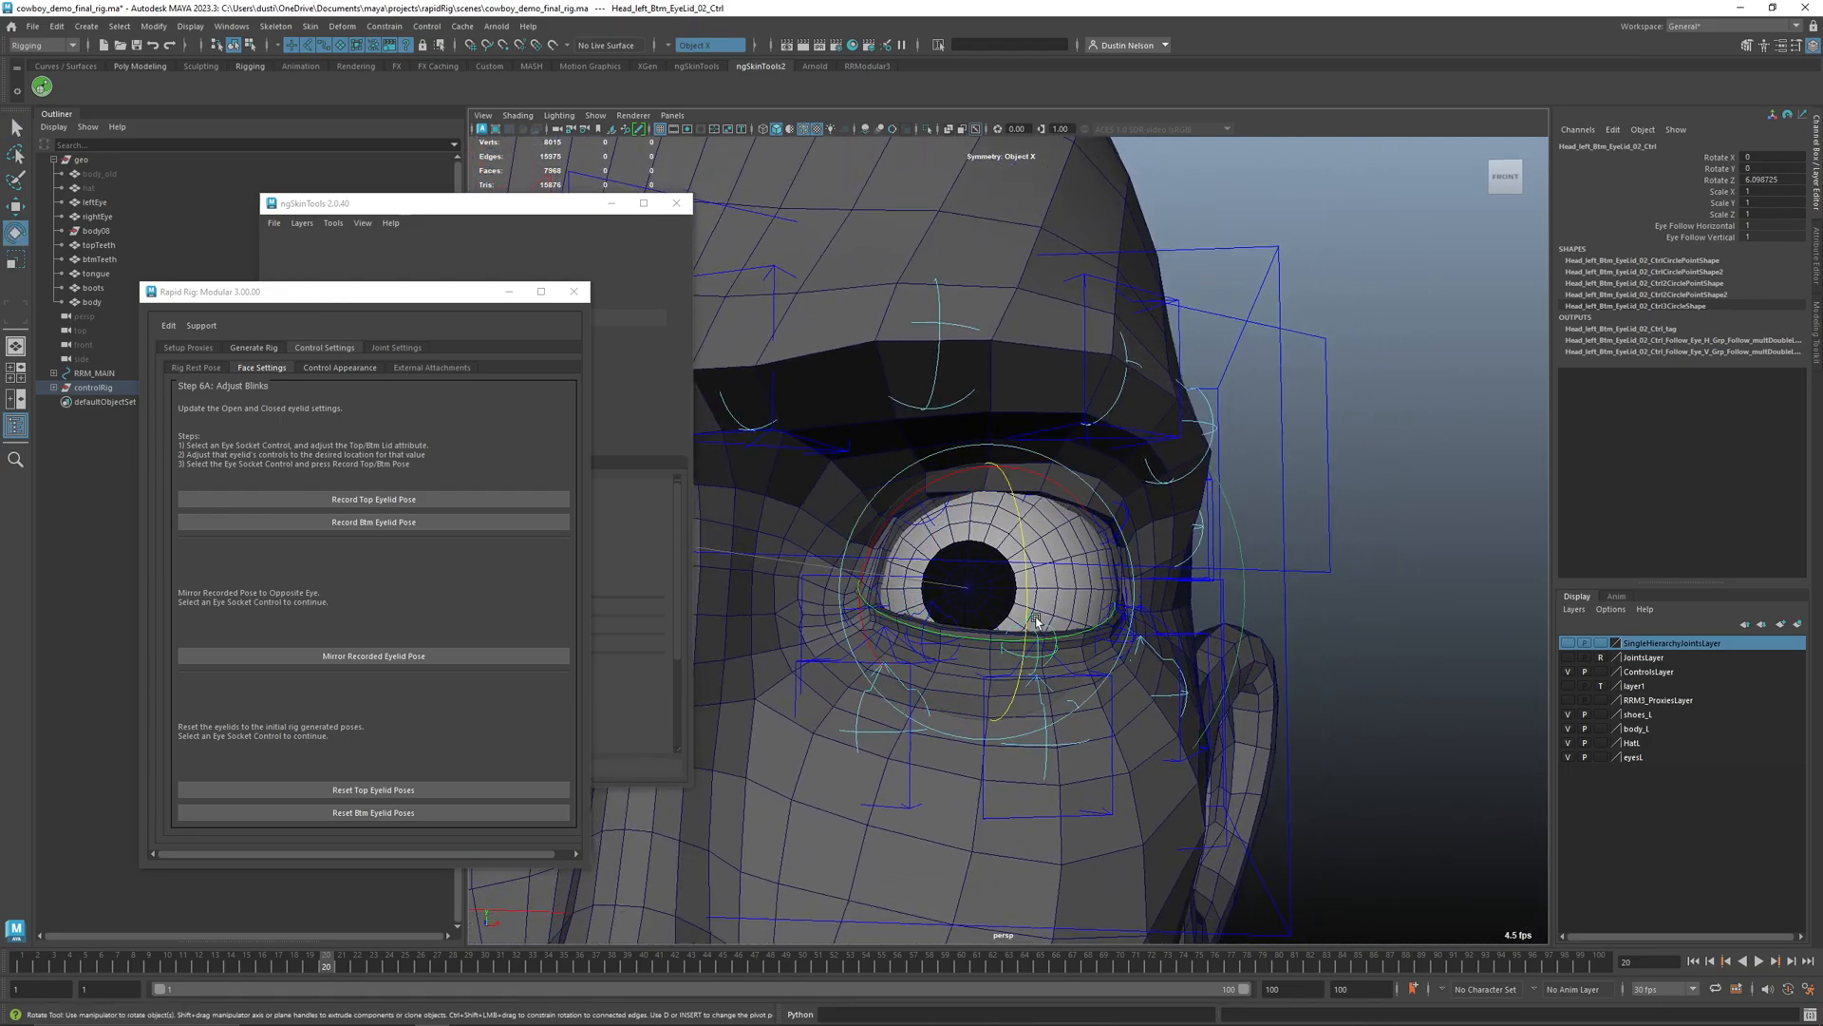
{"action": "left_click_drag", "start_coordinate": [1021, 578], "coordinate": [1102, 551]}
{"action": "key", "text": "q"}
{"action": "left_click", "coordinate": [934, 621]}
{"action": "key", "text": "e"}
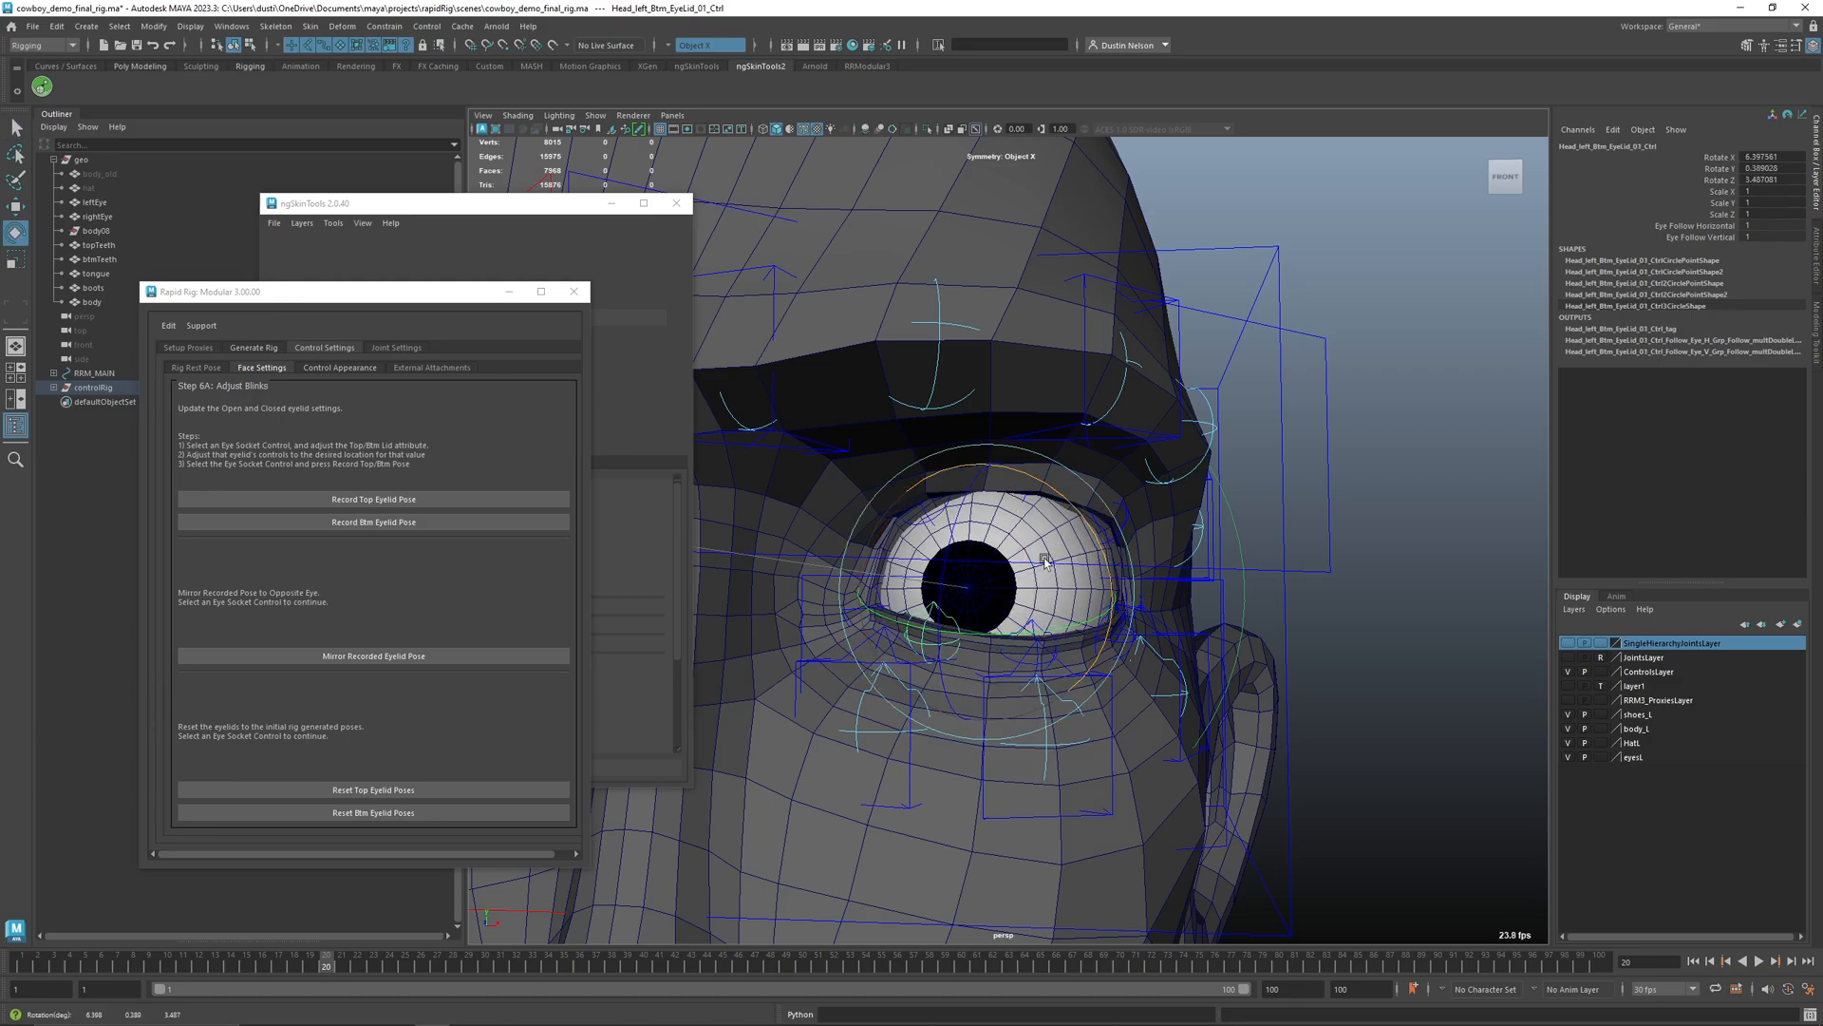
{"action": "left_click_drag", "start_coordinate": [945, 568], "coordinate": [1080, 638]}
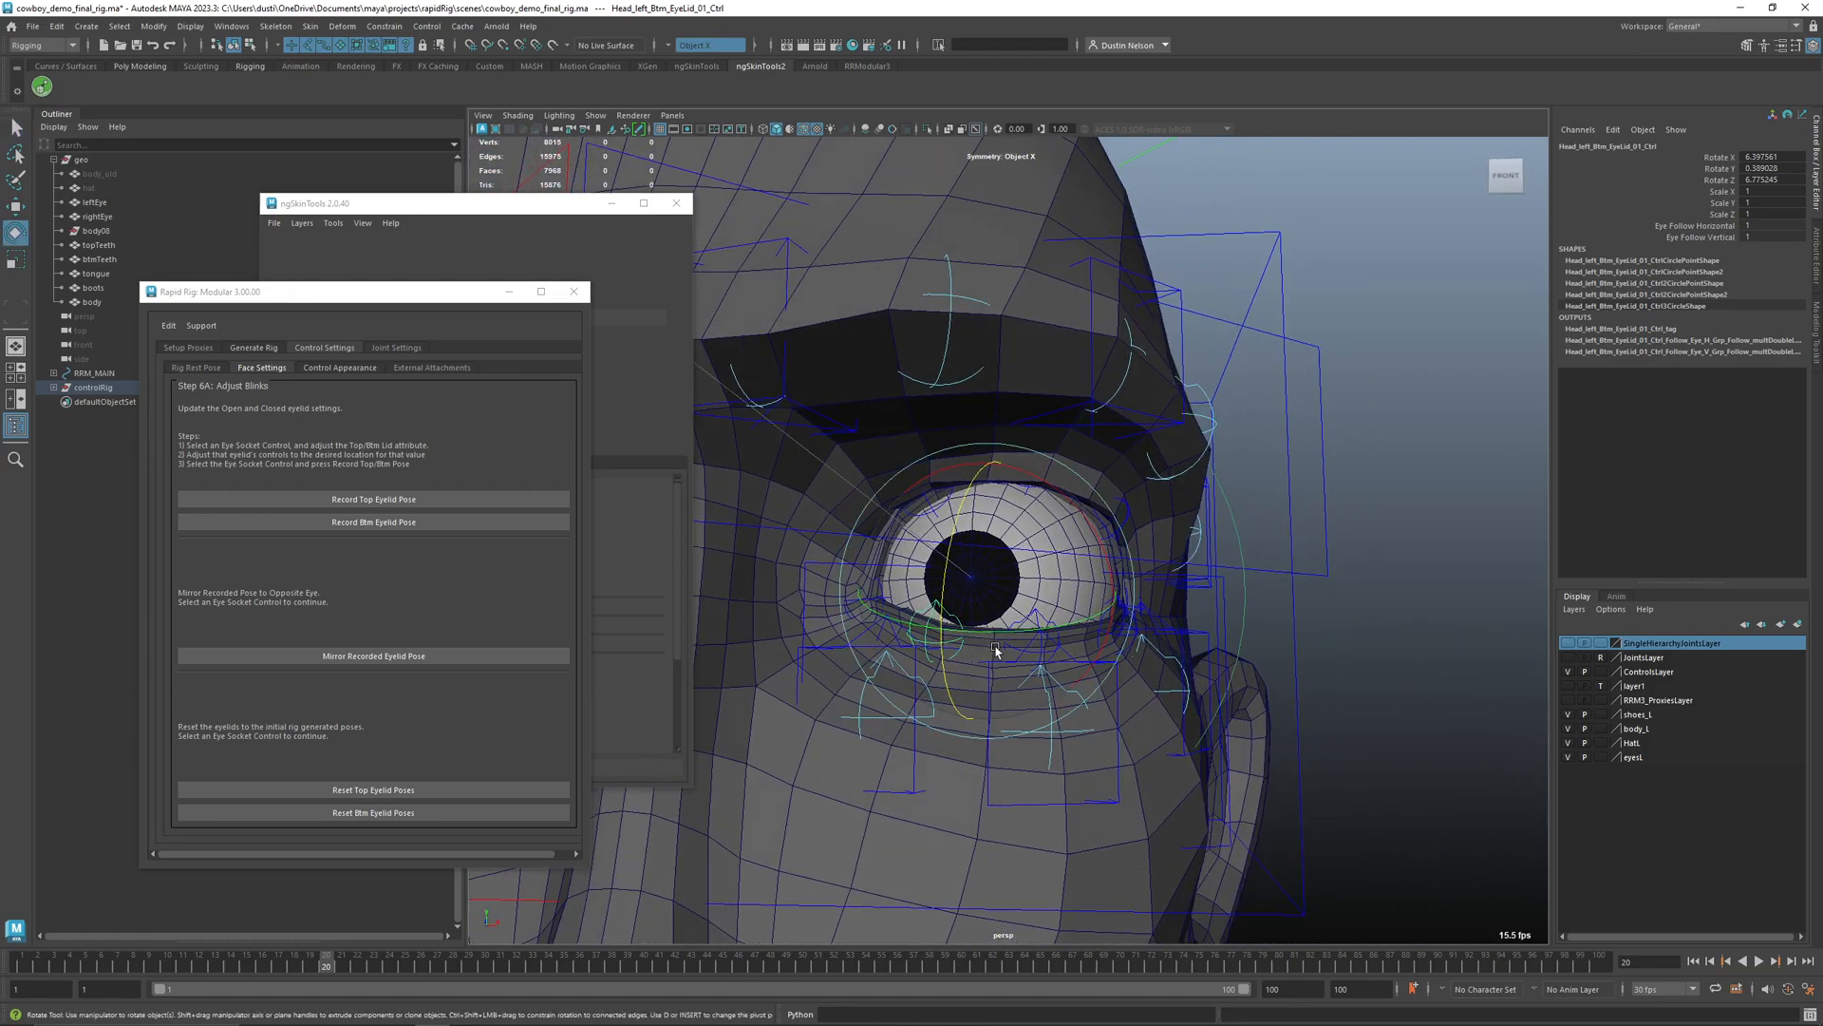
{"action": "left_click_drag", "start_coordinate": [1095, 560], "coordinate": [980, 592]}
- Refine the rotation of the left eye's outer lower eyelid control, checking from the side, and reselect the middle lower control
{"action": "key", "text": "q"}
{"action": "left_click", "coordinate": [1067, 611]}
{"action": "key", "text": "e"}
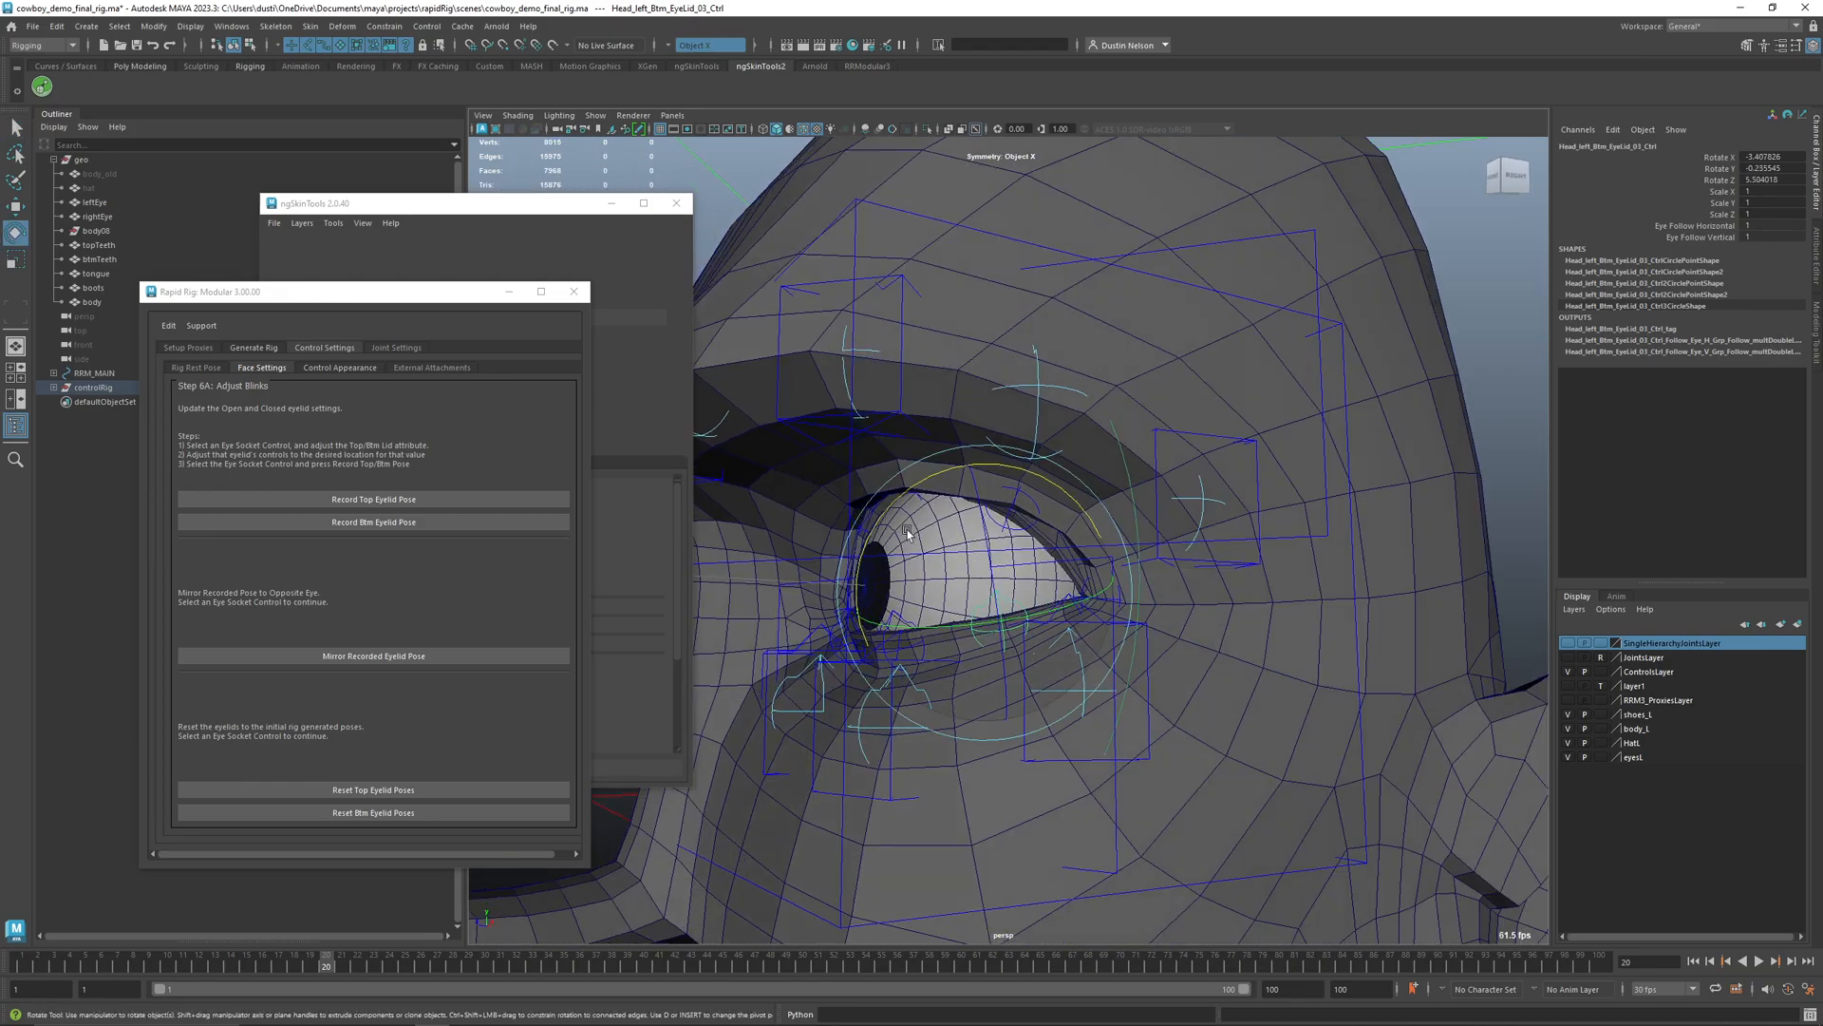
{"action": "left_click_drag", "start_coordinate": [884, 517], "coordinate": [883, 521]}
{"action": "left_click_drag", "start_coordinate": [994, 578], "coordinate": [988, 662]}
{"action": "key", "text": "q"}
{"action": "left_click", "coordinate": [1001, 626]}
{"action": "key", "text": "e"}
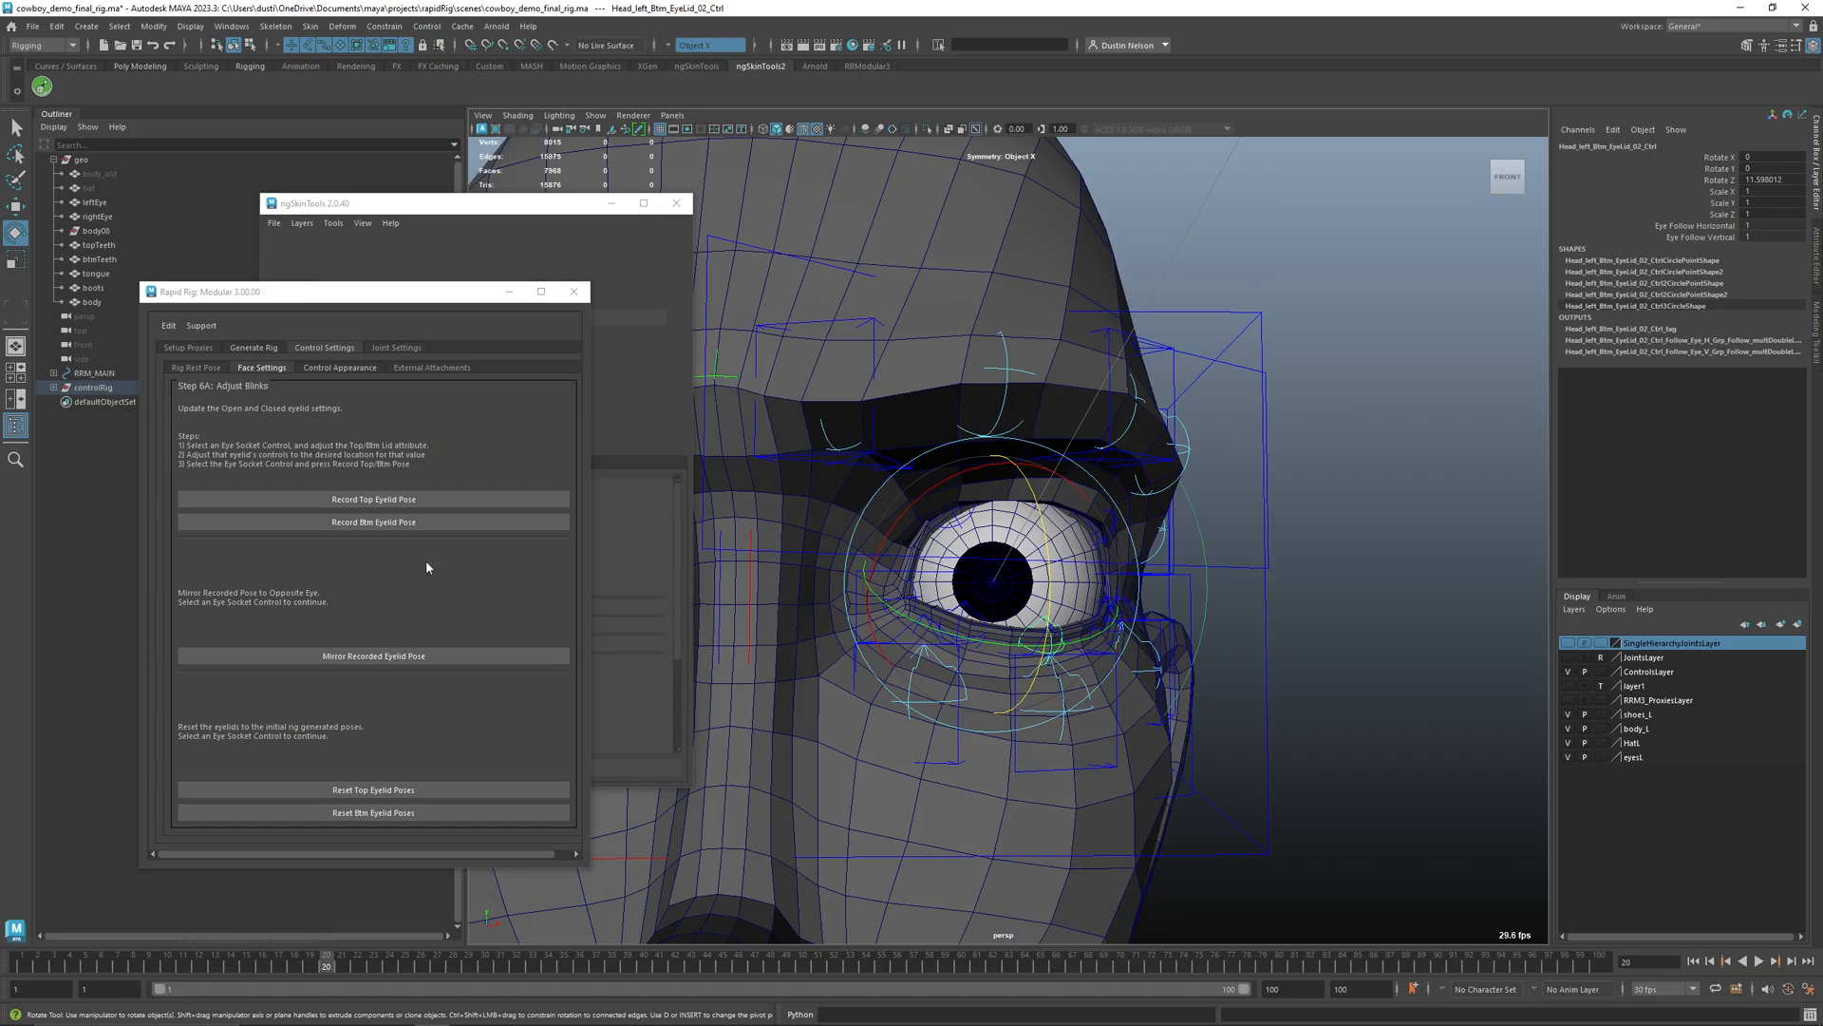
- Select the left eye socket control, record the open bottom eyelid pose at a bottom lid value of -1, and play back the blink
{"action": "left_click_drag", "start_coordinate": [1297, 667], "coordinate": [1298, 668]}
{"action": "left_click", "coordinate": [460, 521]}
{"action": "left_click_drag", "start_coordinate": [328, 973], "coordinate": [21, 961]}
{"action": "key", "text": "alt+v"}
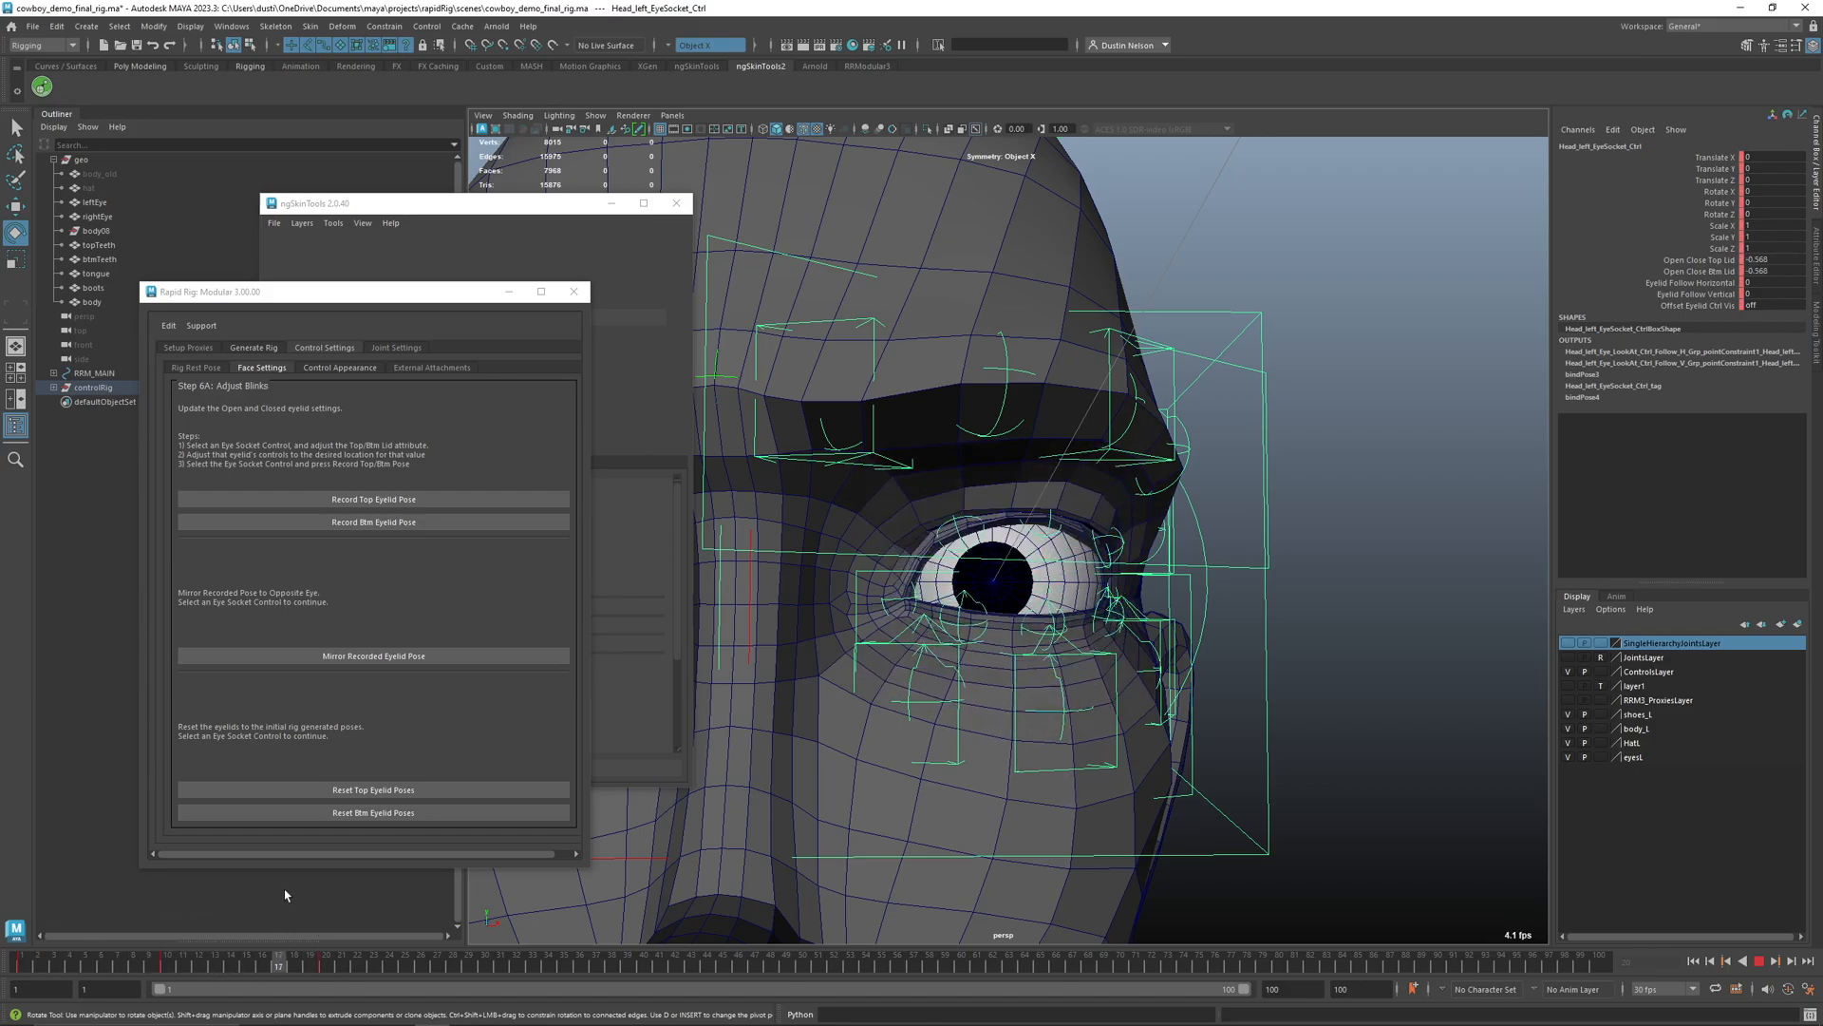
{"action": "key", "text": "alt+v"}
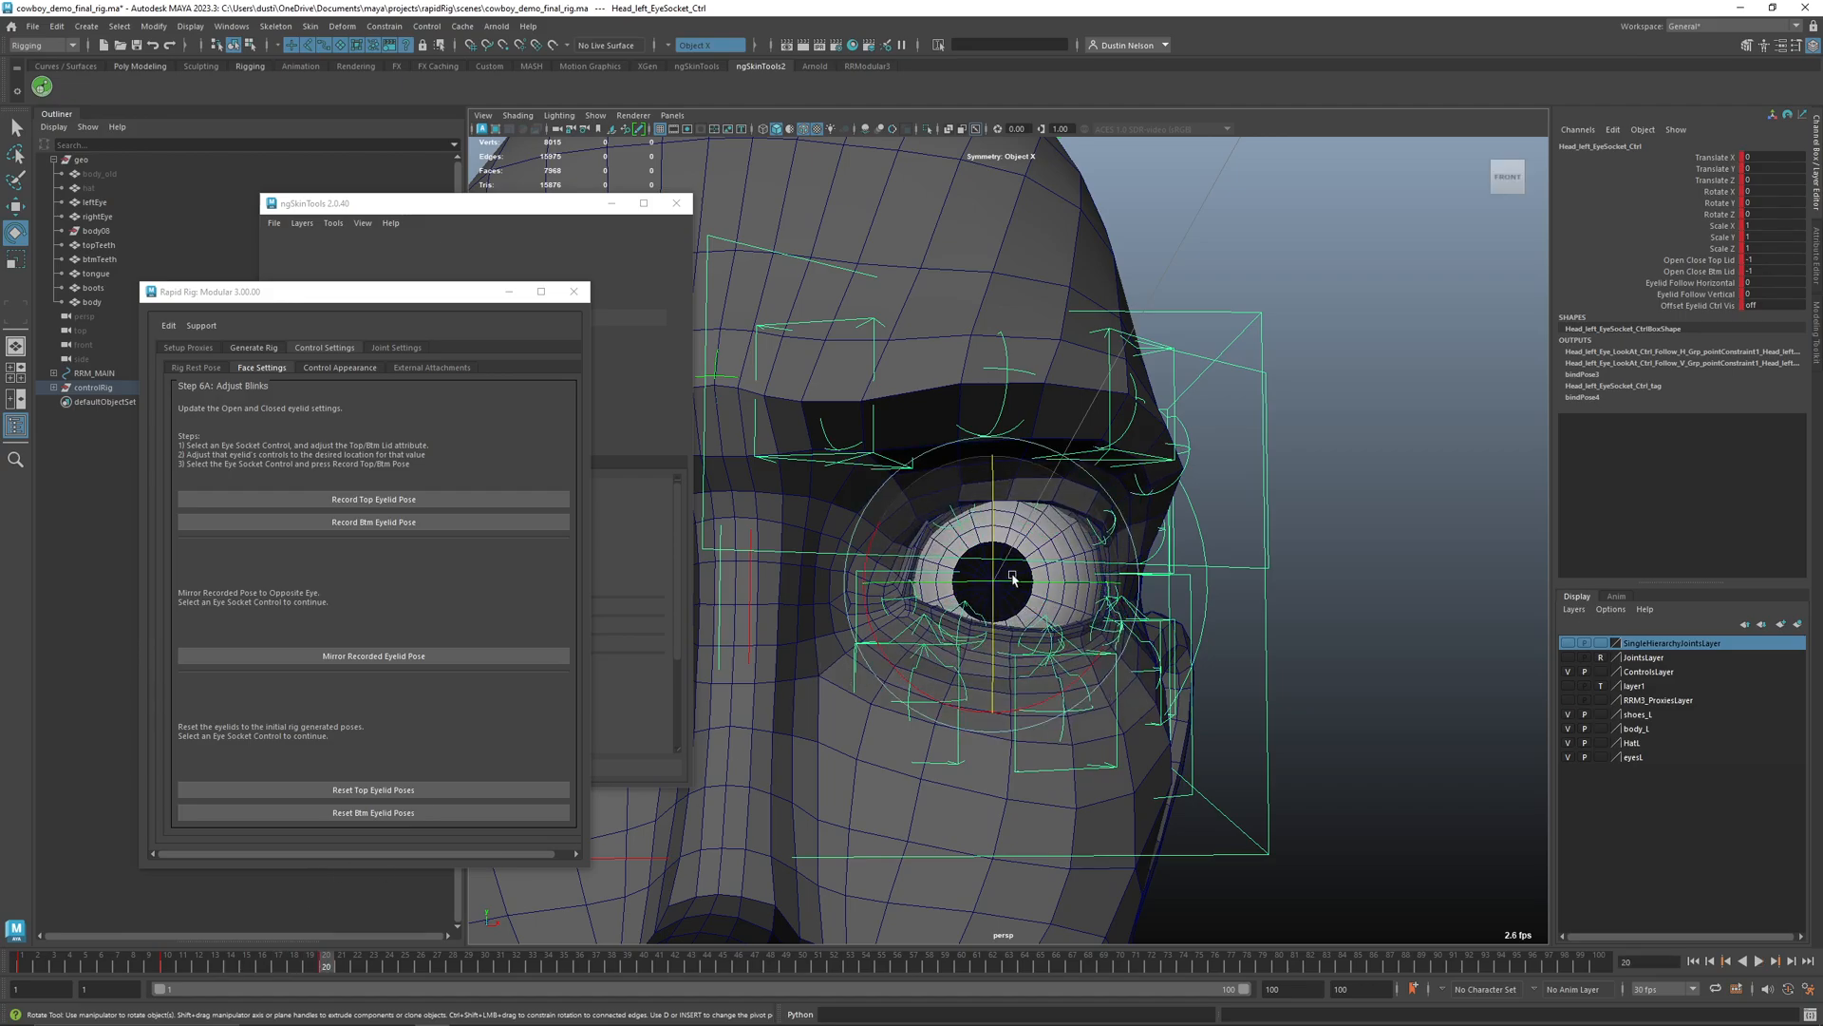
- Select the body mesh at frame 16 and start painting the mask of the Eyelids skinning layer
{"action": "scroll", "coordinate": [982, 495], "scroll_direction": "up", "scroll_amount": 5}
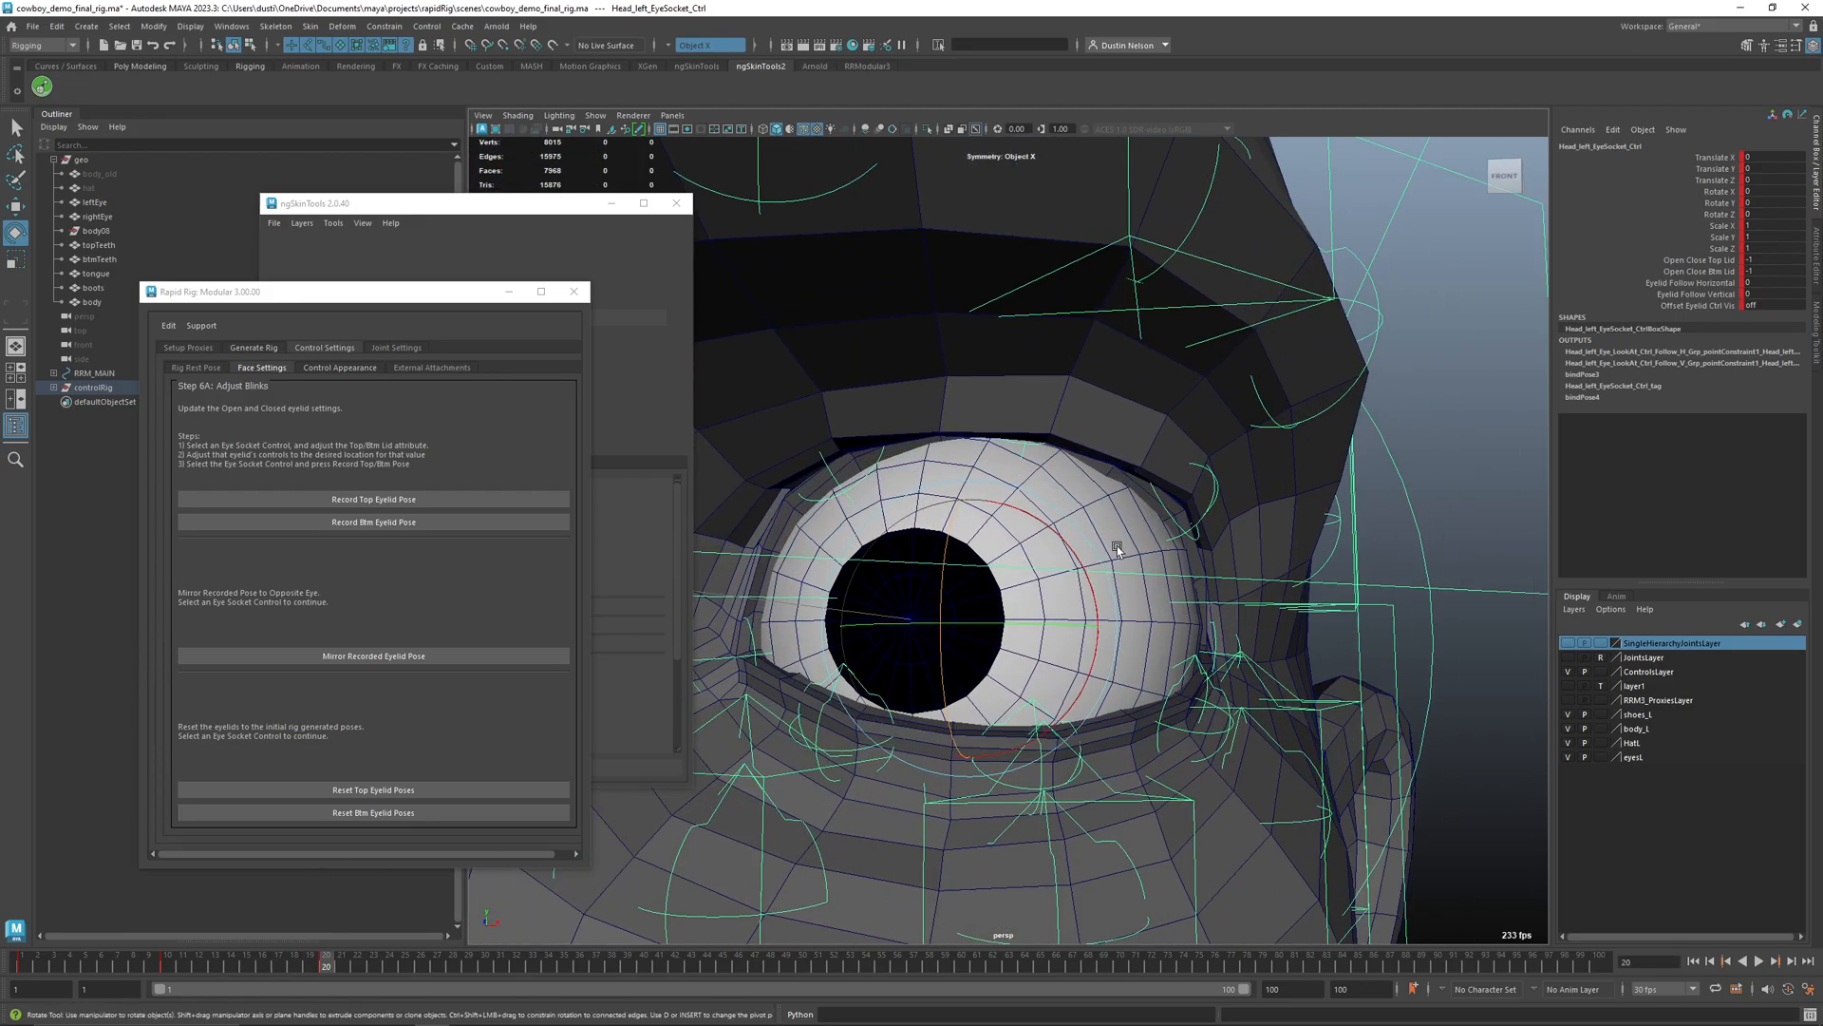
{"action": "left_click_drag", "start_coordinate": [302, 961], "coordinate": [264, 966]}
{"action": "left_click", "coordinate": [1073, 383]}
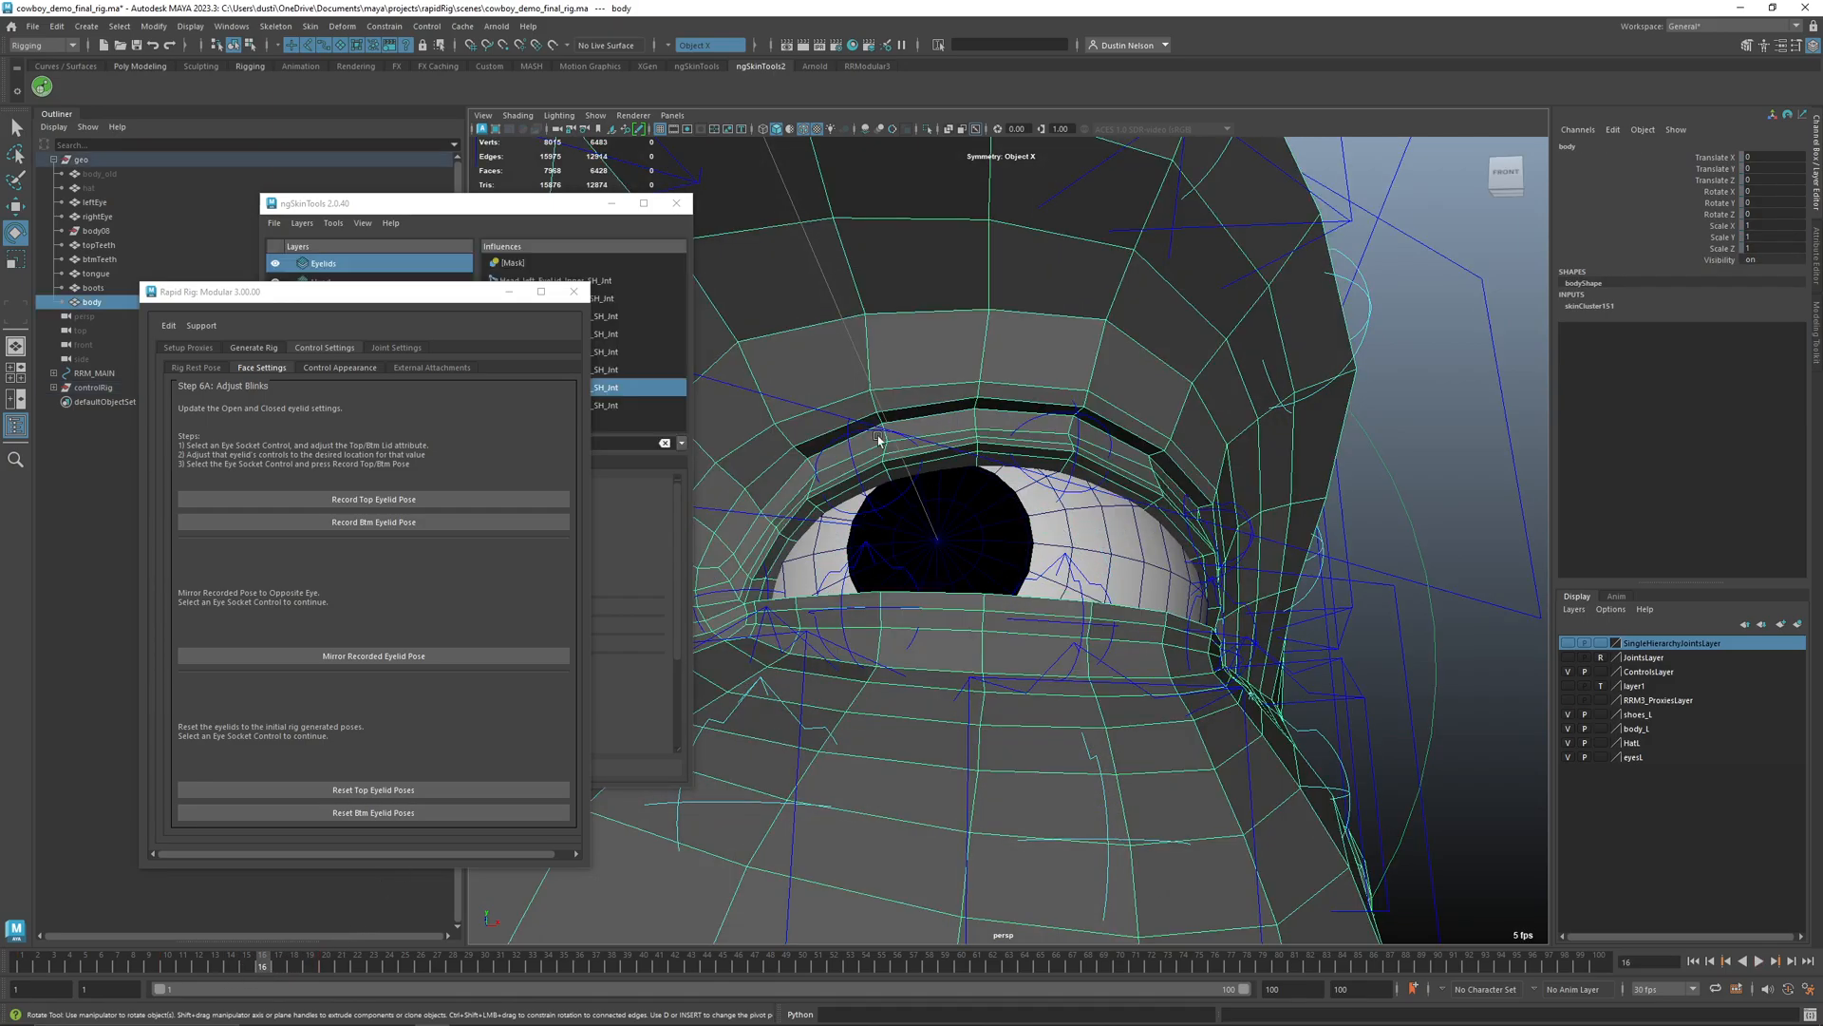
{"action": "left_click_drag", "start_coordinate": [558, 215], "coordinate": [514, 222]}
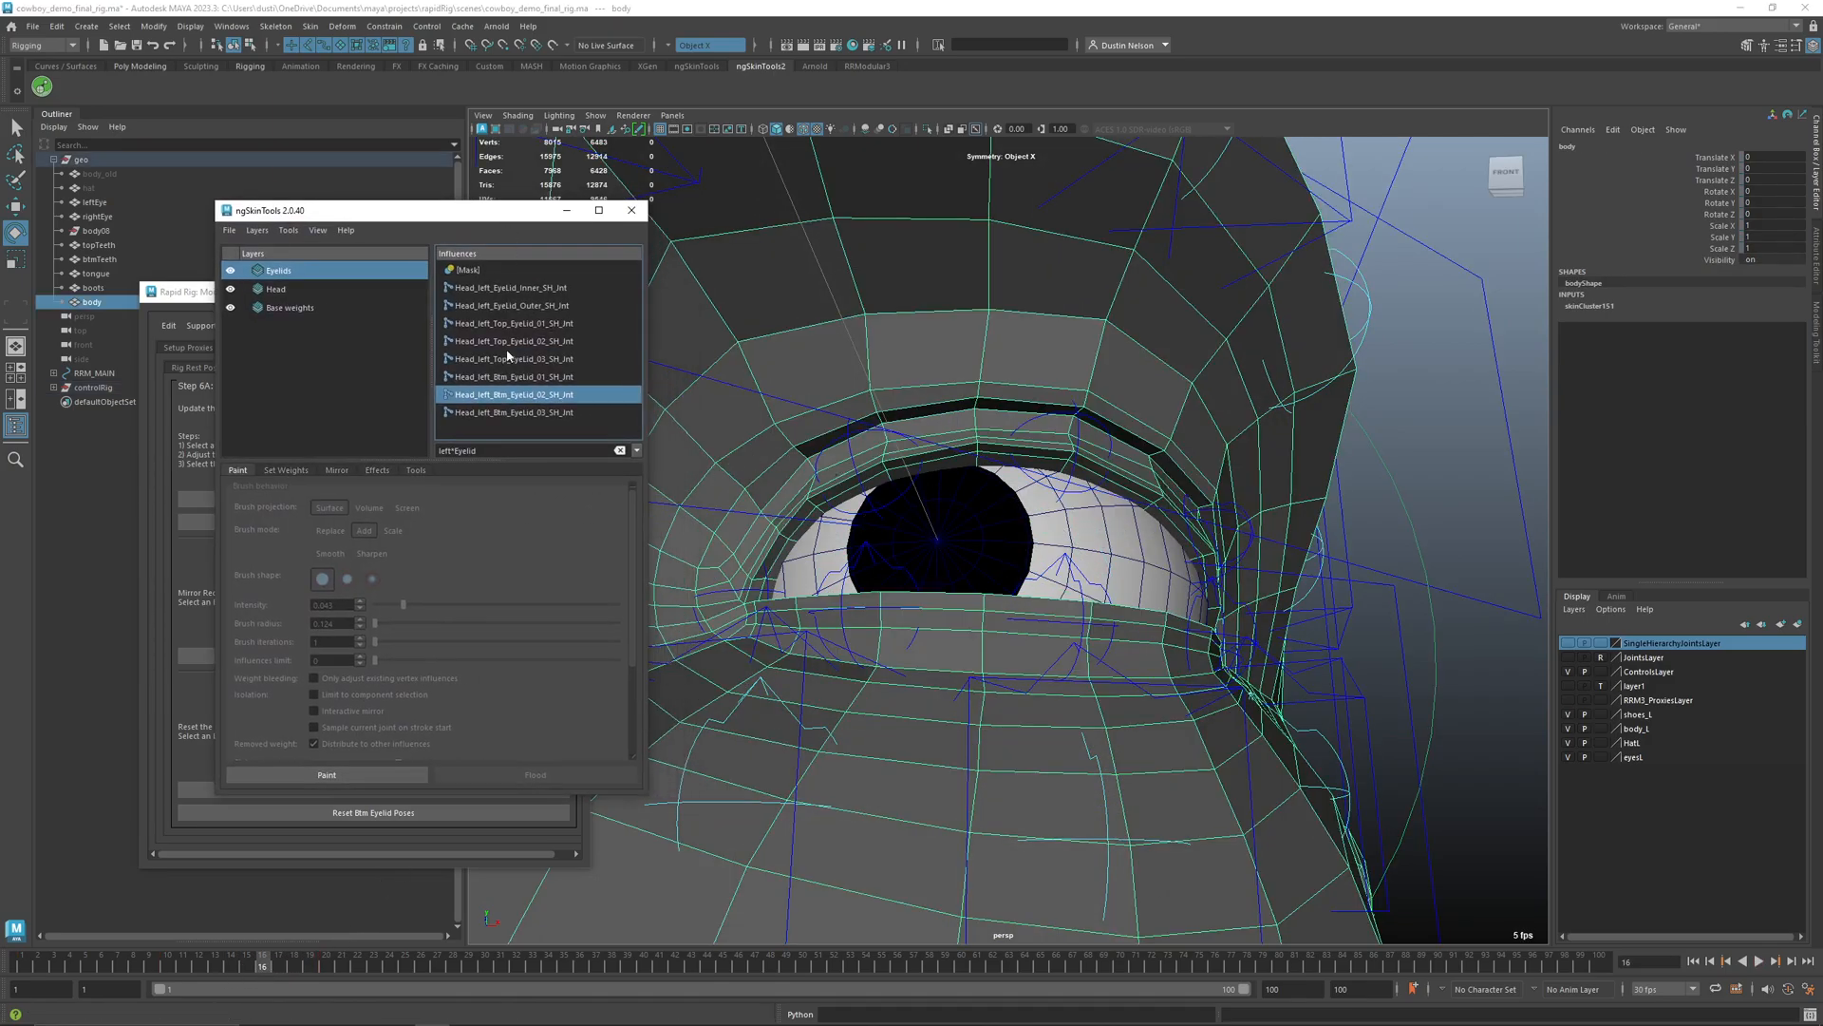
{"action": "left_click", "coordinate": [344, 775]}
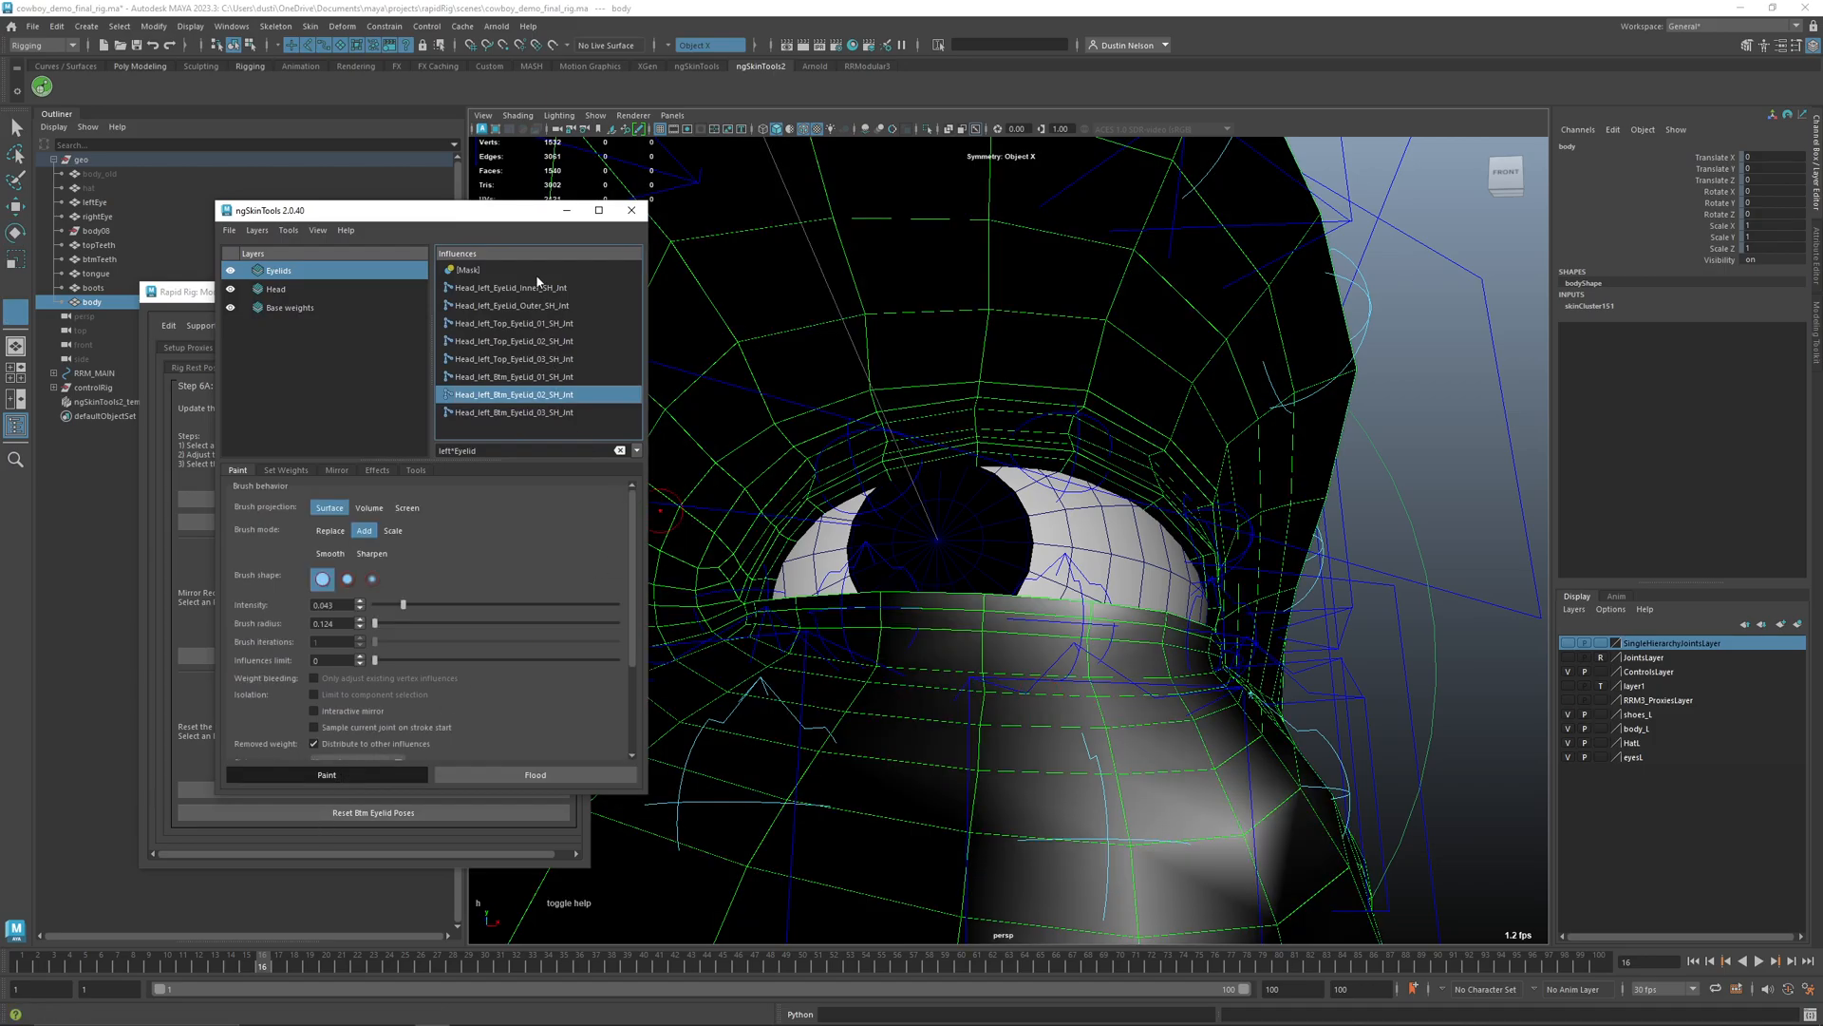
{"action": "left_click", "coordinate": [527, 272]}
- Enlarge the brush and add mask weight around and above the left upper eyelid, checking the closed pose at frame 9 and frame 16
{"action": "left_click_drag", "start_coordinate": [978, 444], "coordinate": [972, 478], "text": "alt"}
{"action": "left_click_drag", "start_coordinate": [264, 963], "coordinate": [150, 967]}
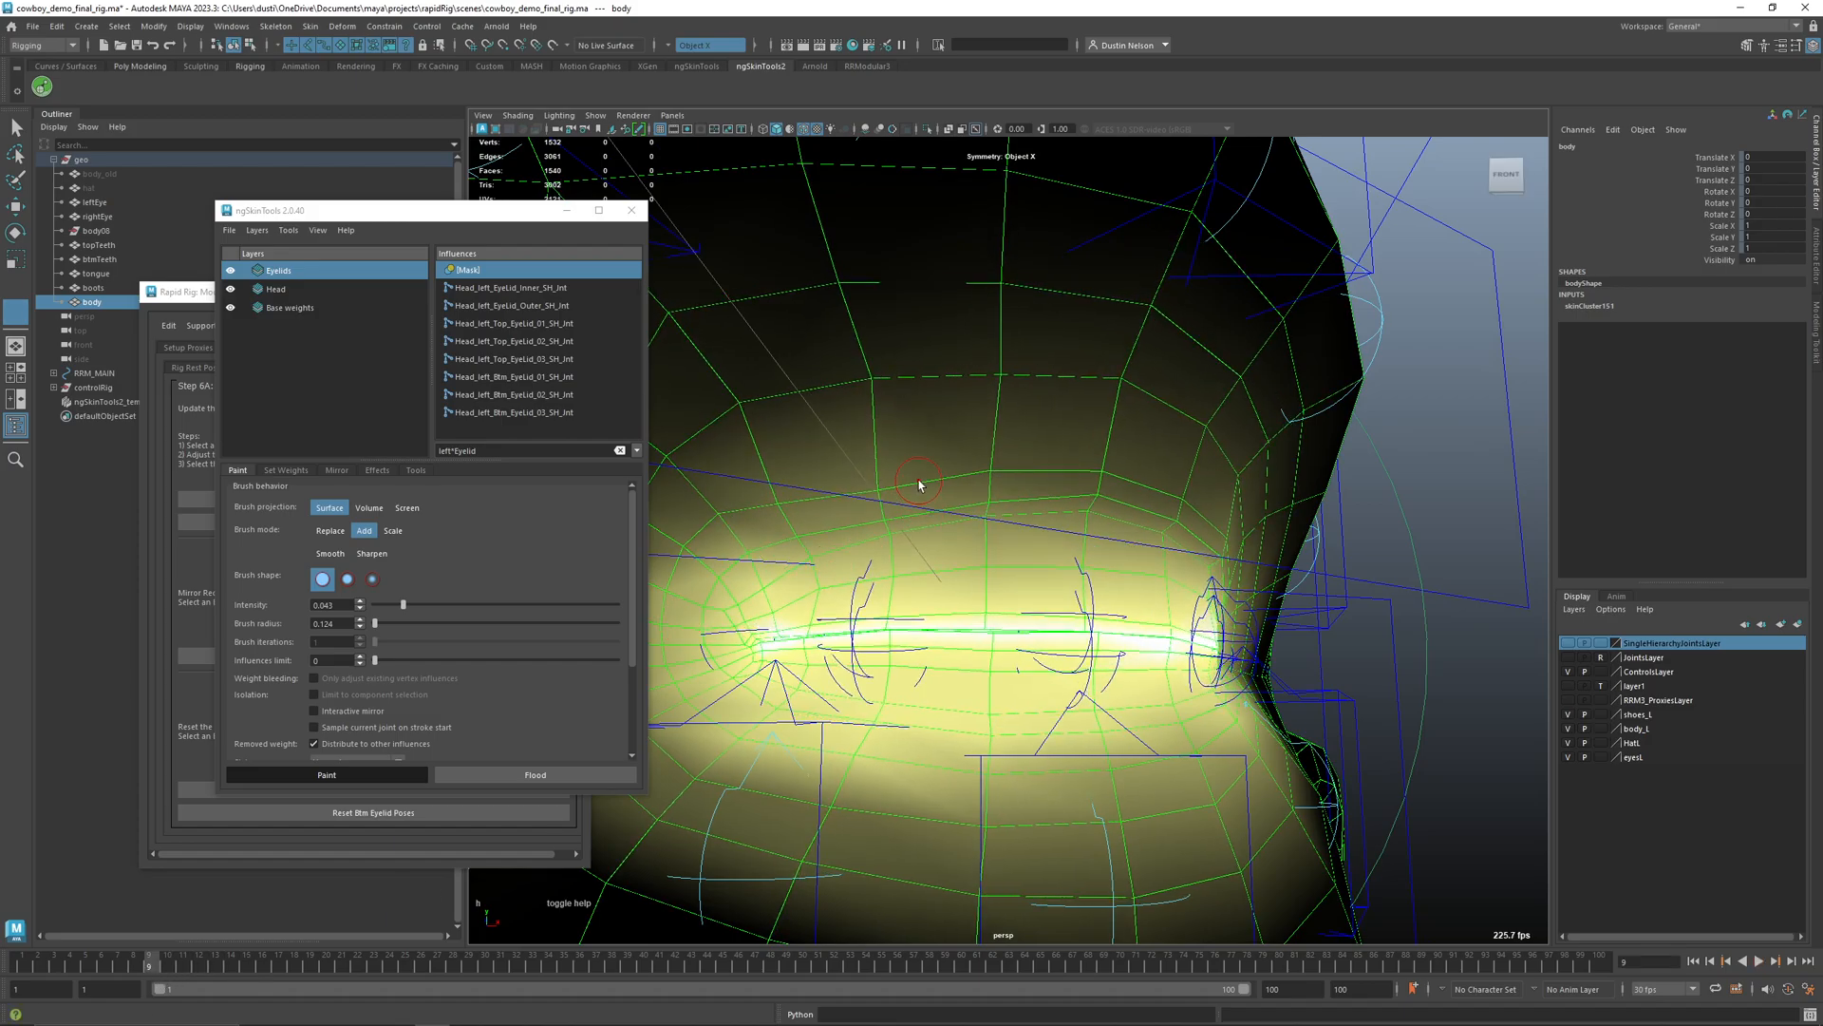
{"action": "left_click_drag", "start_coordinate": [950, 484], "coordinate": [951, 484]}
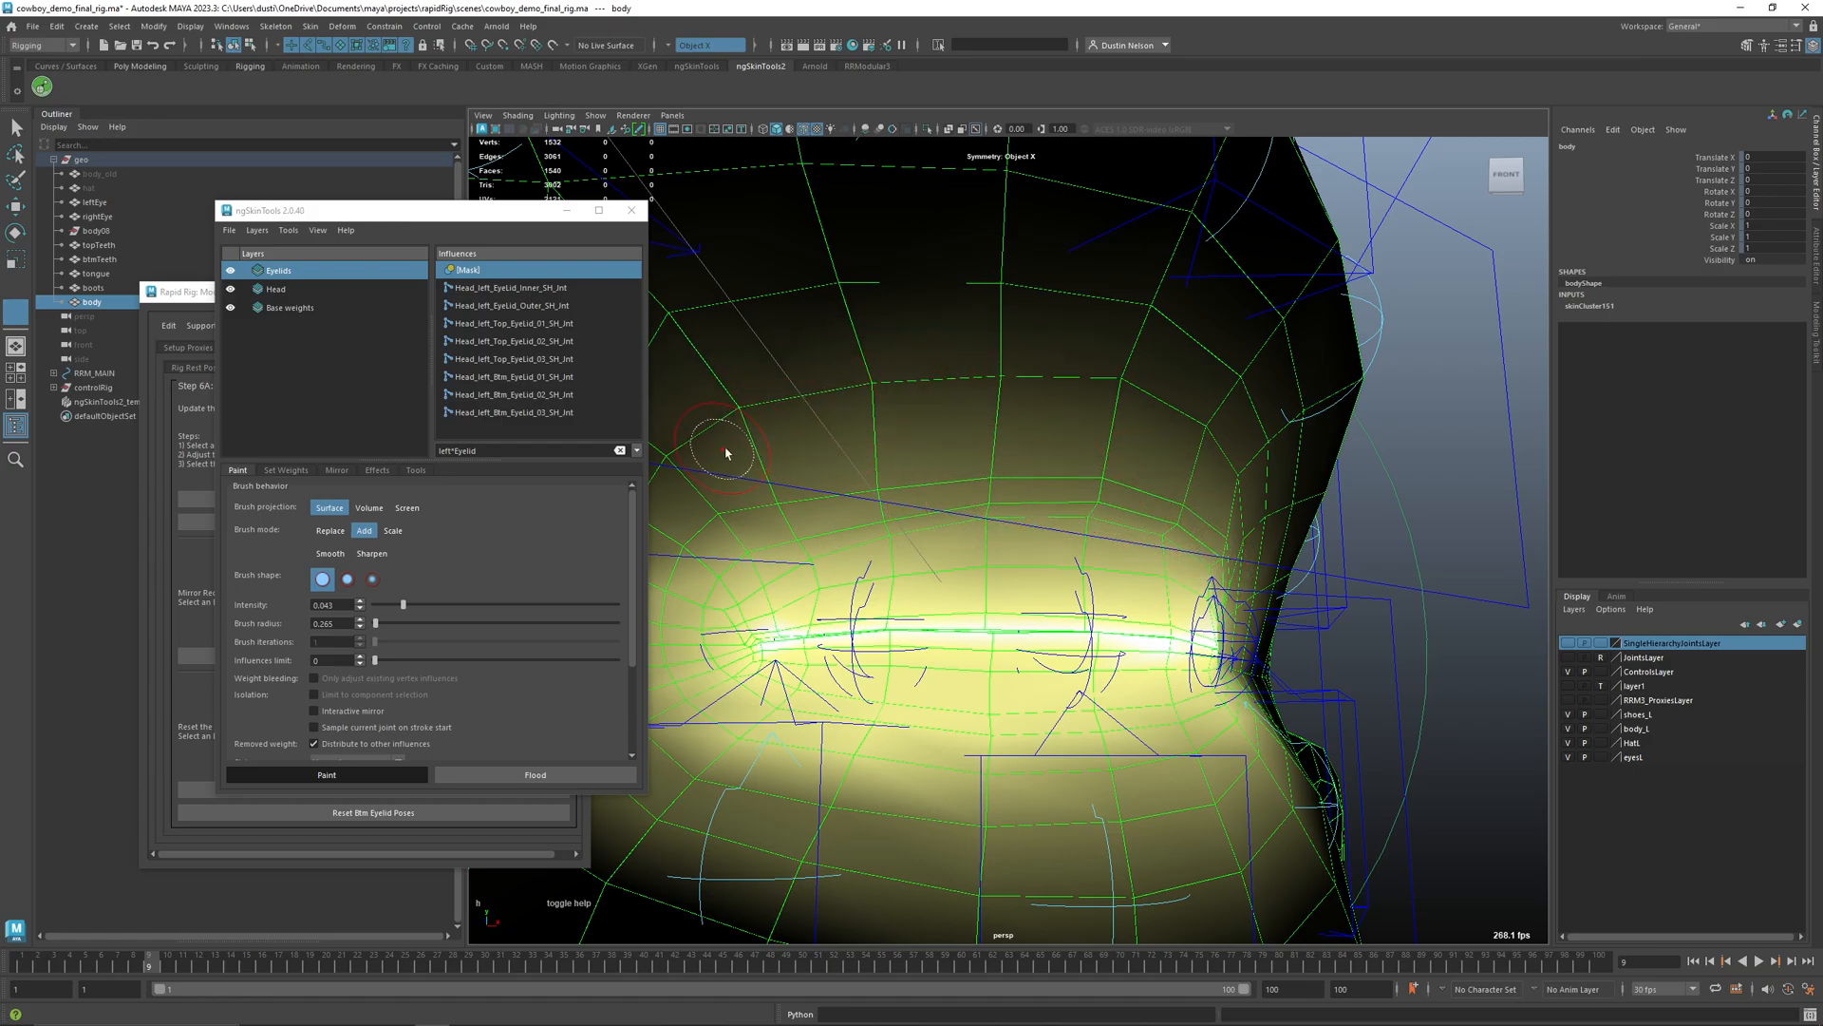
{"action": "left_click_drag", "start_coordinate": [1168, 516], "coordinate": [1147, 561], "text": "alt"}
{"action": "mouse_move", "coordinate": [932, 658]}
{"action": "left_mouse_down", "text": "alt"}
{"action": "mouse_move", "coordinate": [364, 980]}
{"action": "mouse_move", "coordinate": [233, 969]}
{"action": "mouse_move", "coordinate": [262, 969]}
{"action": "left_mouse_up", "text": "alt"}
{"action": "left_click_drag", "start_coordinate": [948, 502], "coordinate": [978, 557], "text": "alt"}
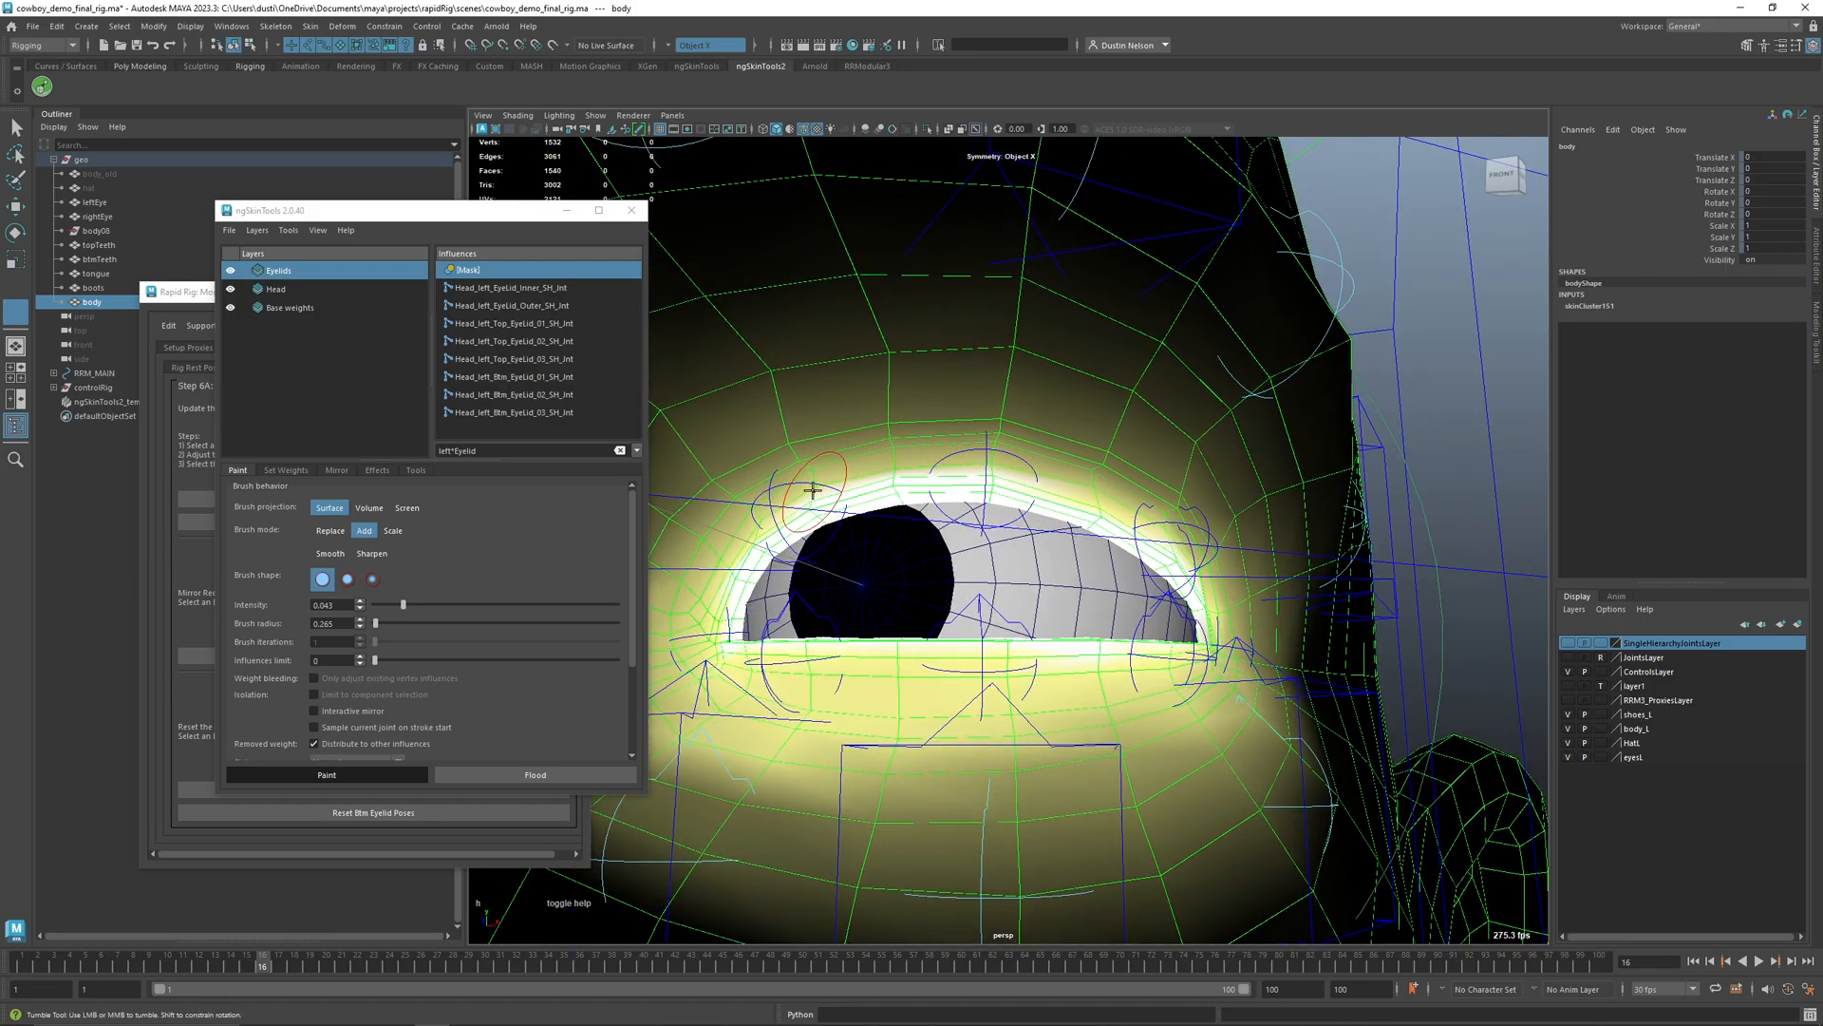
{"action": "mouse_move", "coordinate": [990, 465]}
{"action": "left_mouse_down"}
{"action": "mouse_move", "coordinate": [1123, 505]}
{"action": "mouse_move", "coordinate": [1163, 543]}
{"action": "left_mouse_up"}
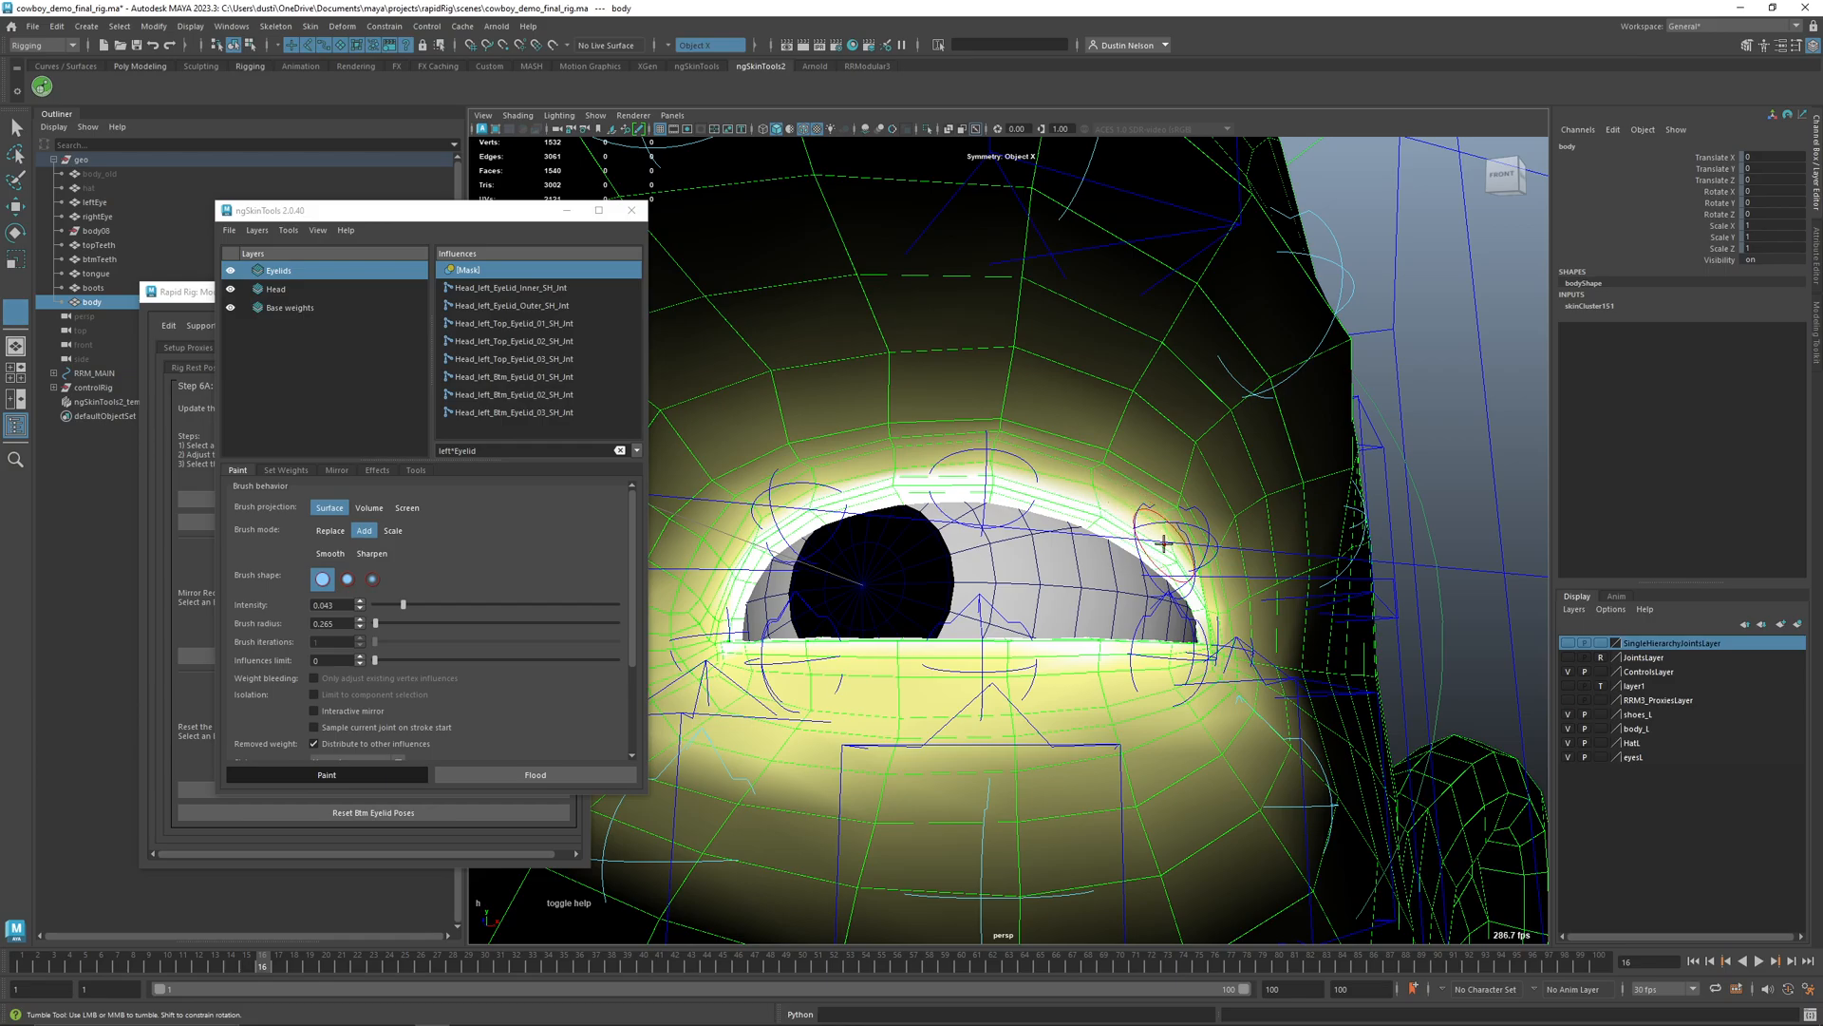
{"action": "mouse_move", "coordinate": [1040, 477]}
{"action": "left_mouse_down"}
{"action": "mouse_move", "coordinate": [806, 502]}
{"action": "mouse_move", "coordinate": [747, 567]}
{"action": "mouse_move", "coordinate": [734, 624]}
{"action": "left_mouse_up"}
{"action": "left_click_drag", "start_coordinate": [948, 586], "coordinate": [911, 672], "text": "alt"}
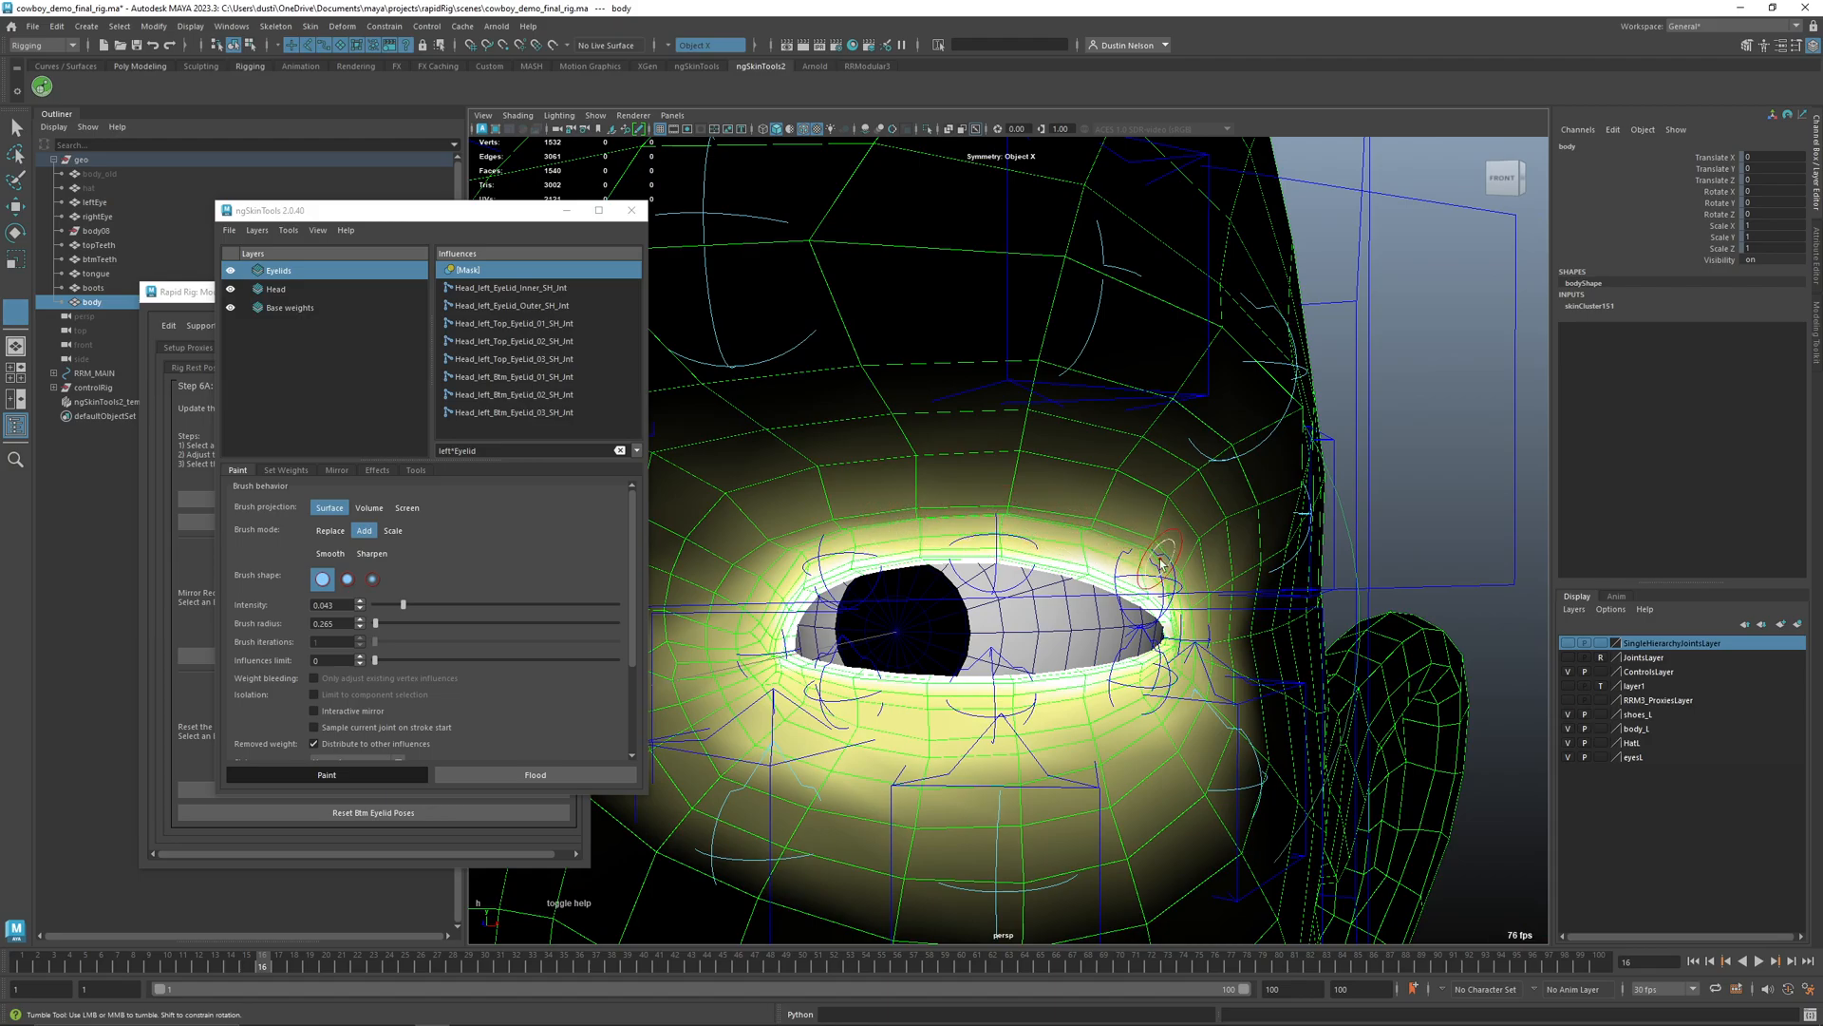
{"action": "mouse_move", "coordinate": [829, 532]}
{"action": "left_mouse_down"}
{"action": "mouse_move", "coordinate": [835, 551]}
{"action": "mouse_move", "coordinate": [944, 524]}
{"action": "mouse_move", "coordinate": [1116, 530]}
{"action": "mouse_move", "coordinate": [1173, 574]}
{"action": "left_mouse_up"}
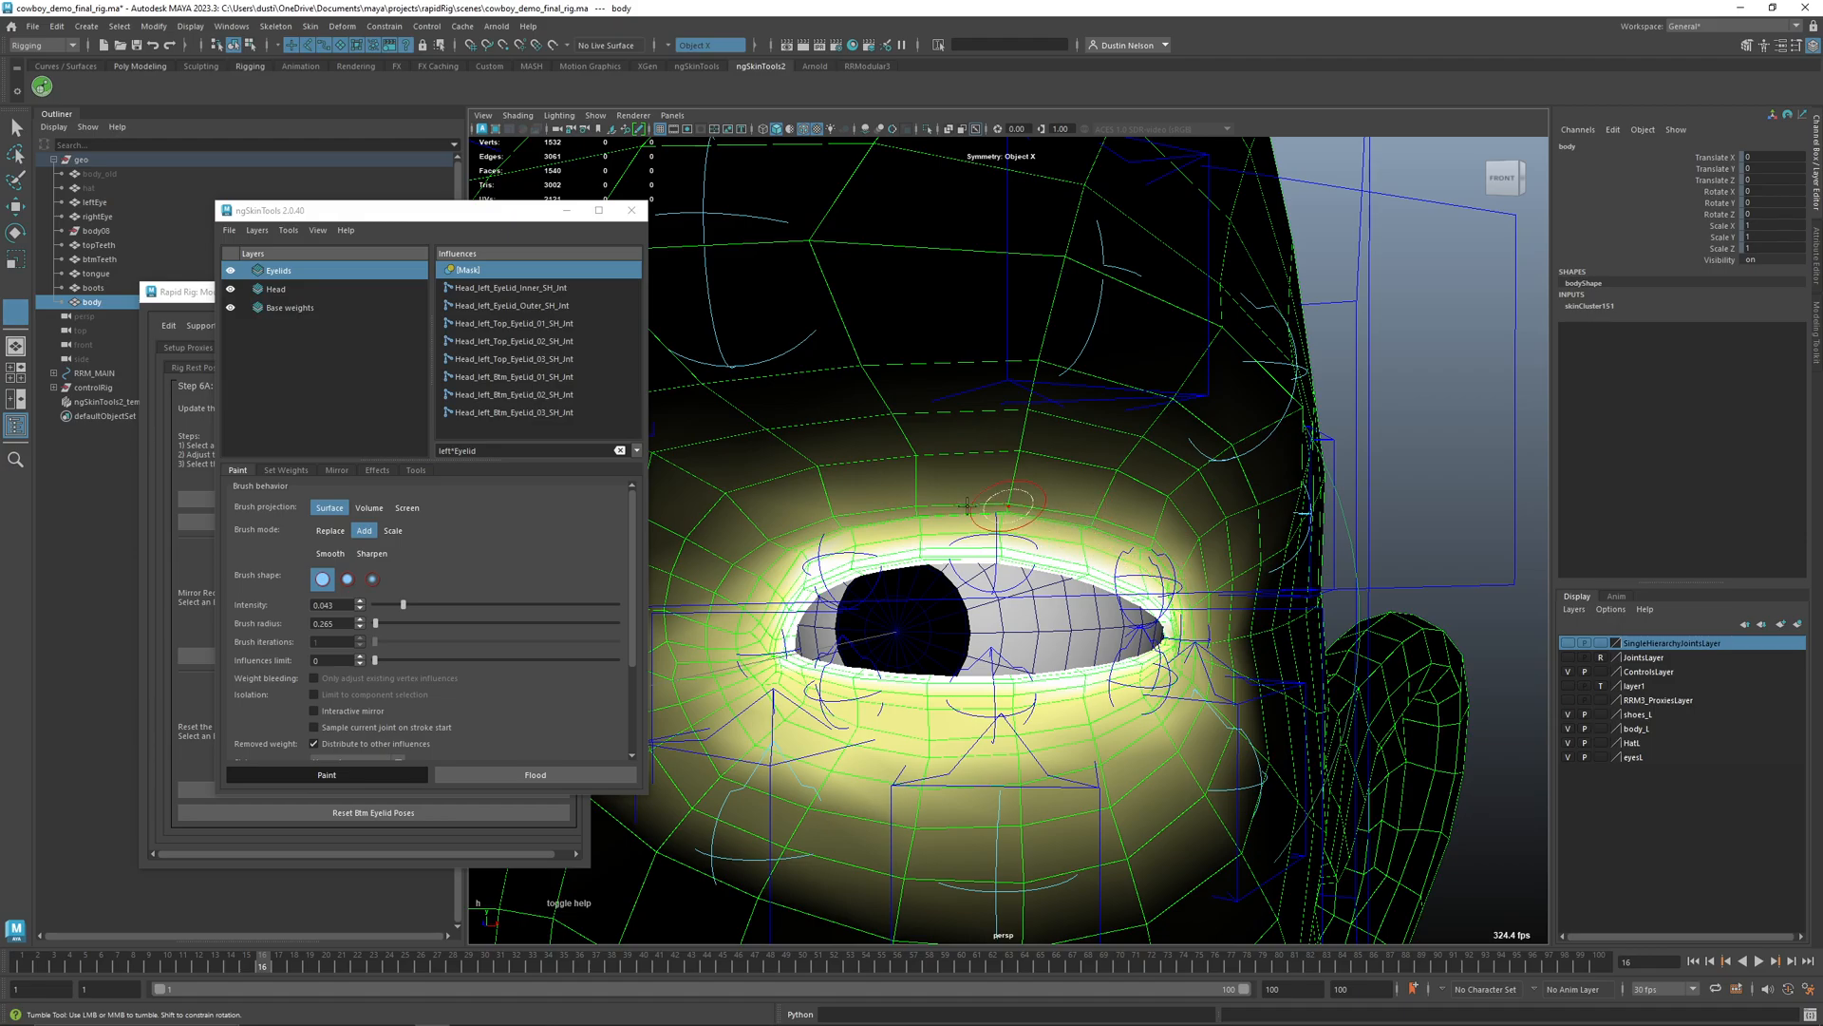
- Deselect the body and play back the blink to check how the skin around the left eyelids deforms
{"action": "left_click_drag", "start_coordinate": [255, 966], "coordinate": [328, 945]}
{"action": "left_click_drag", "start_coordinate": [1012, 743], "coordinate": [929, 648], "text": "alt"}
{"action": "key", "text": "6"}
{"action": "left_click_drag", "start_coordinate": [1023, 609], "coordinate": [1066, 590], "text": "alt"}
{"action": "key", "text": "q"}
{"action": "left_click", "coordinate": [1392, 545]}
{"action": "right_click_drag", "start_coordinate": [1263, 579], "coordinate": [1005, 536], "text": "alt"}
{"action": "mouse_move", "coordinate": [1005, 535]}
{"action": "left_mouse_down", "text": "alt"}
{"action": "mouse_move", "coordinate": [1178, 590]}
{"action": "mouse_move", "coordinate": [1154, 575]}
{"action": "left_mouse_up", "text": "alt"}
{"action": "key", "text": "alt+v"}
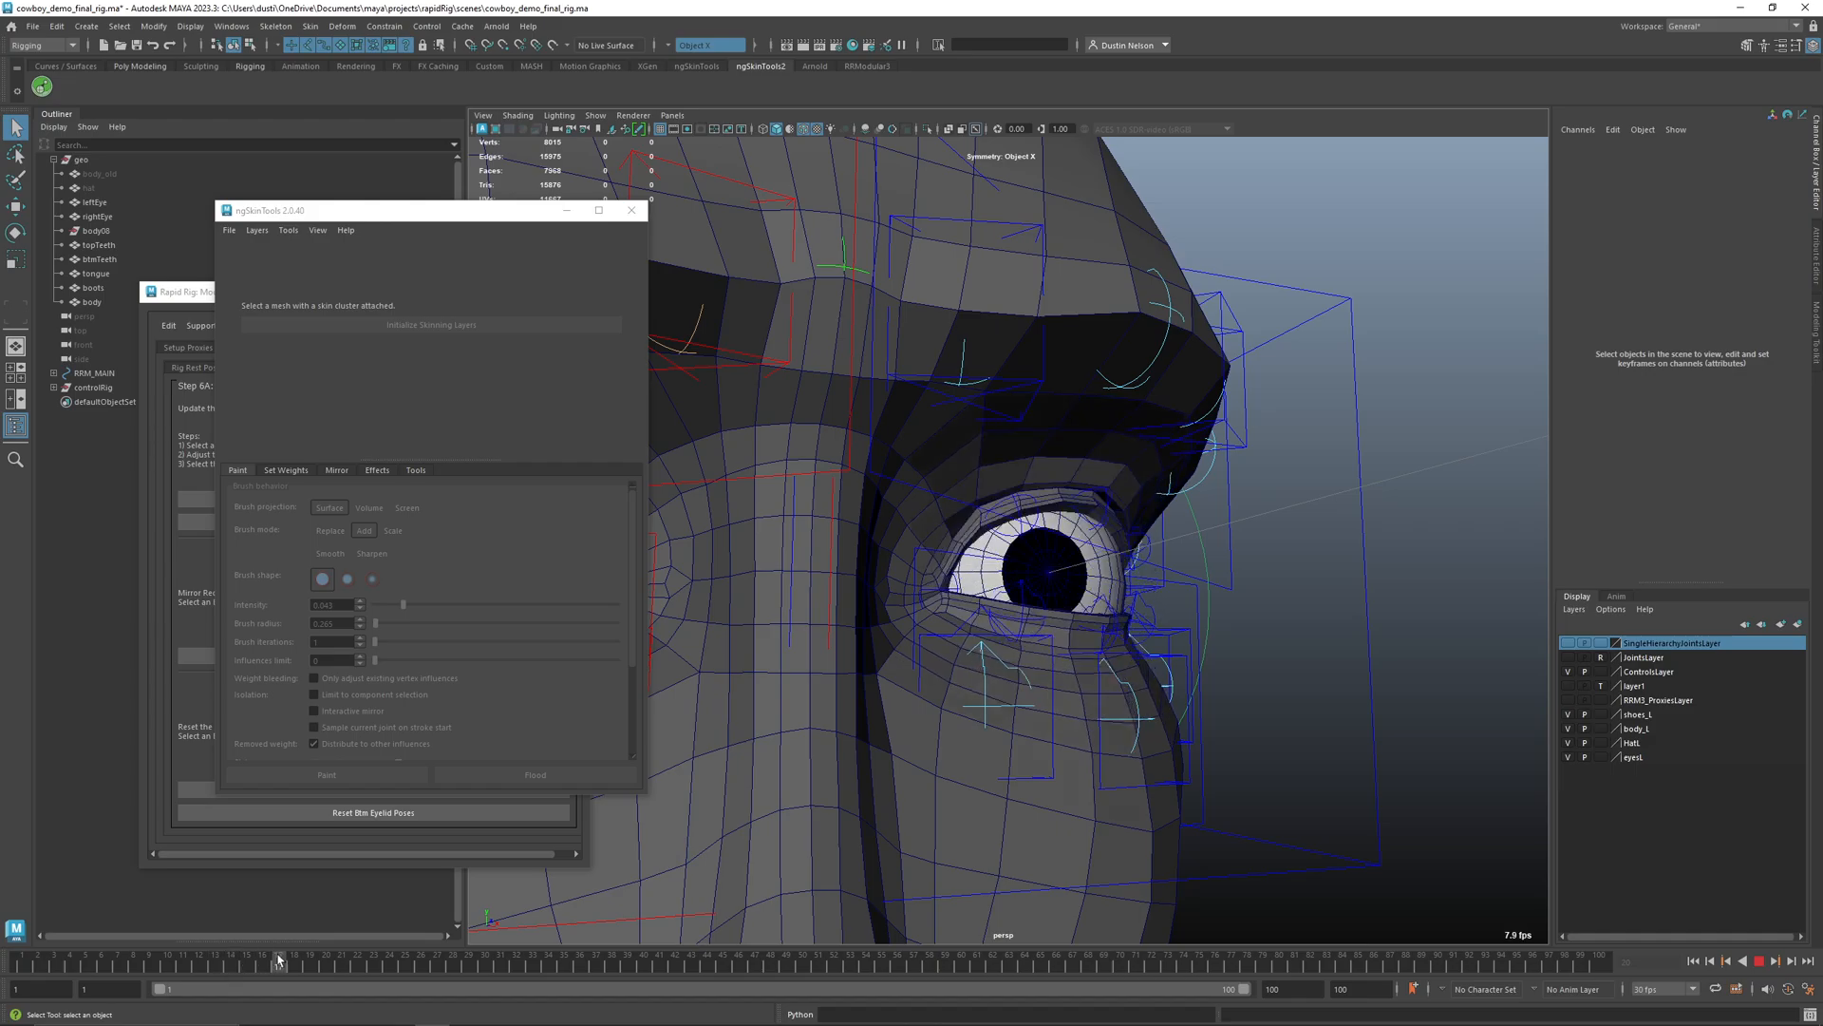
{"action": "mouse_move", "coordinate": [308, 951]}
{"action": "left_mouse_down"}
{"action": "mouse_move", "coordinate": [269, 969]}
{"action": "mouse_move", "coordinate": [293, 966]}
{"action": "left_mouse_up"}
- Select the body at frame 18 and add mask weight with a smaller brush along the crease above the left upper eyelid
{"action": "left_click_drag", "start_coordinate": [1064, 760], "coordinate": [902, 769], "text": "alt"}
{"action": "right_click_drag", "start_coordinate": [902, 769], "coordinate": [901, 772], "text": "alt"}
{"action": "left_click_drag", "start_coordinate": [901, 772], "coordinate": [1332, 567], "text": "alt"}
{"action": "right_click_drag", "start_coordinate": [1061, 497], "coordinate": [1090, 632], "text": "alt"}
{"action": "left_click_drag", "start_coordinate": [1090, 632], "coordinate": [1115, 497], "text": "alt"}
{"action": "left_click", "coordinate": [853, 551]}
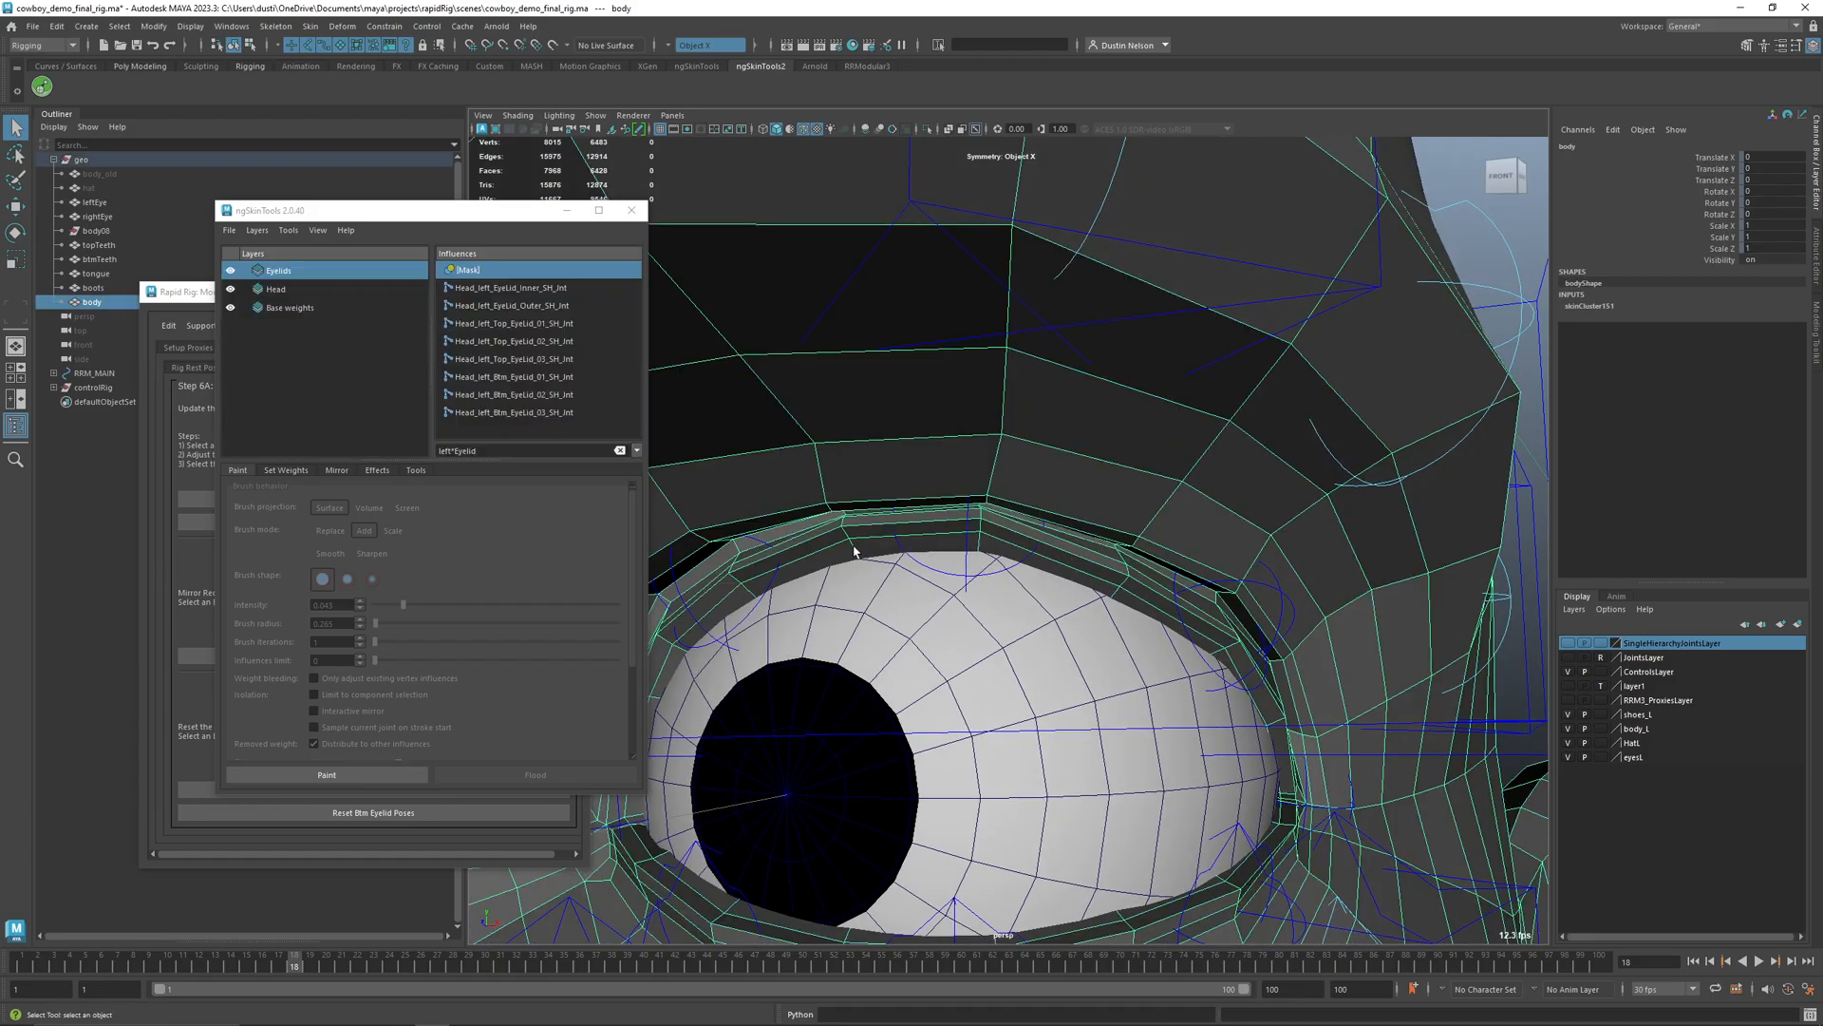
{"action": "left_click", "coordinate": [384, 771]}
{"action": "key", "text": "ctrl+z"}
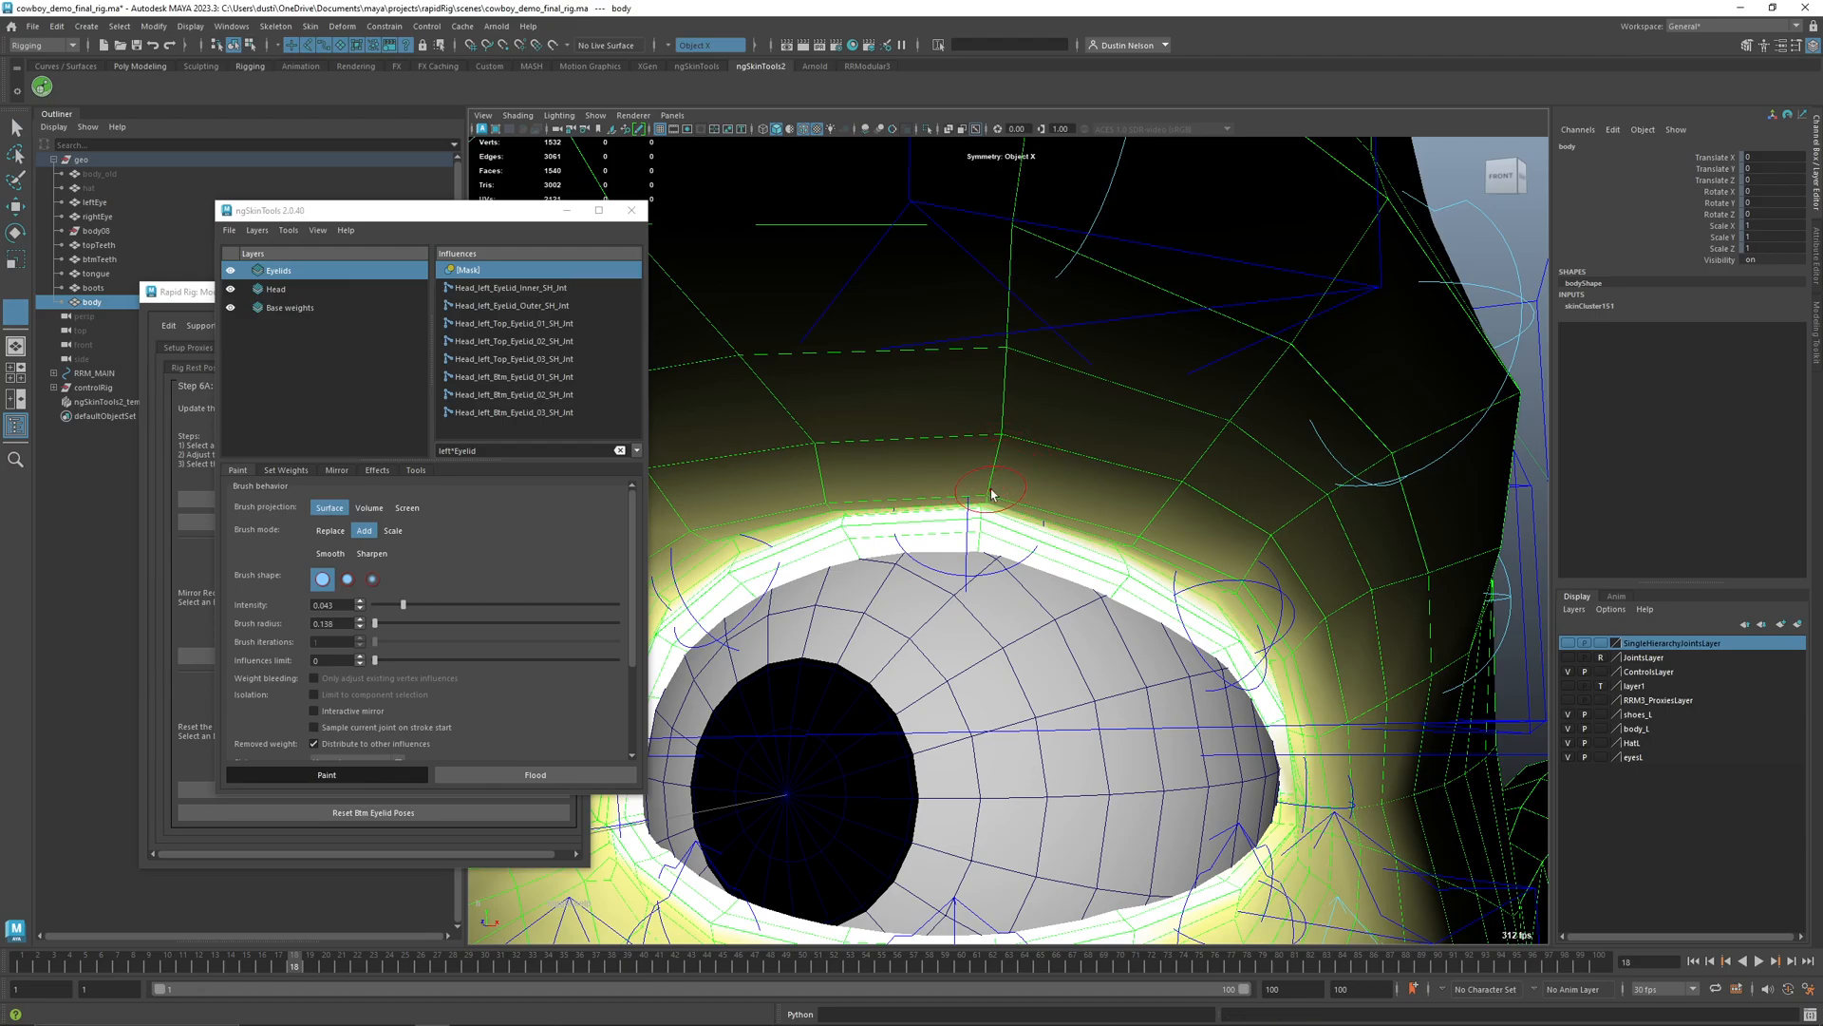
{"action": "left_click_drag", "start_coordinate": [990, 494], "coordinate": [967, 493]}
{"action": "left_click", "coordinate": [838, 491]}
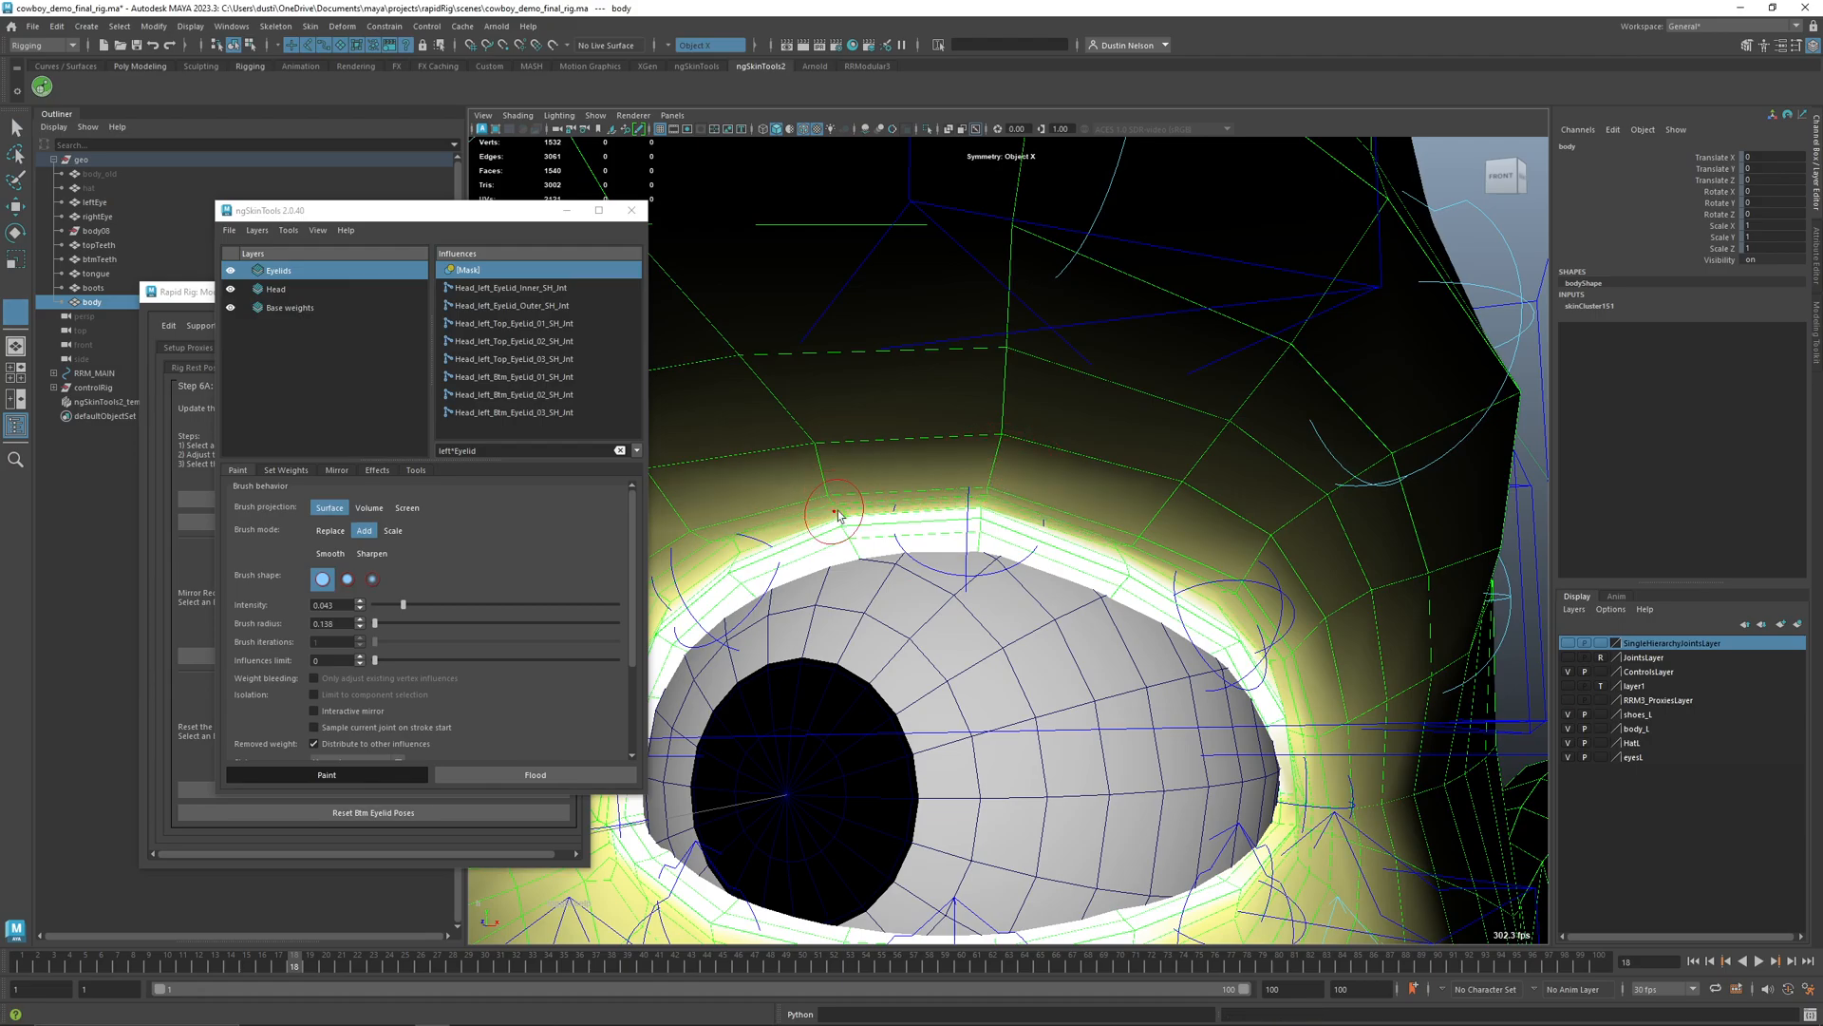
{"action": "left_click_drag", "start_coordinate": [834, 515], "coordinate": [800, 505], "text": "alt"}
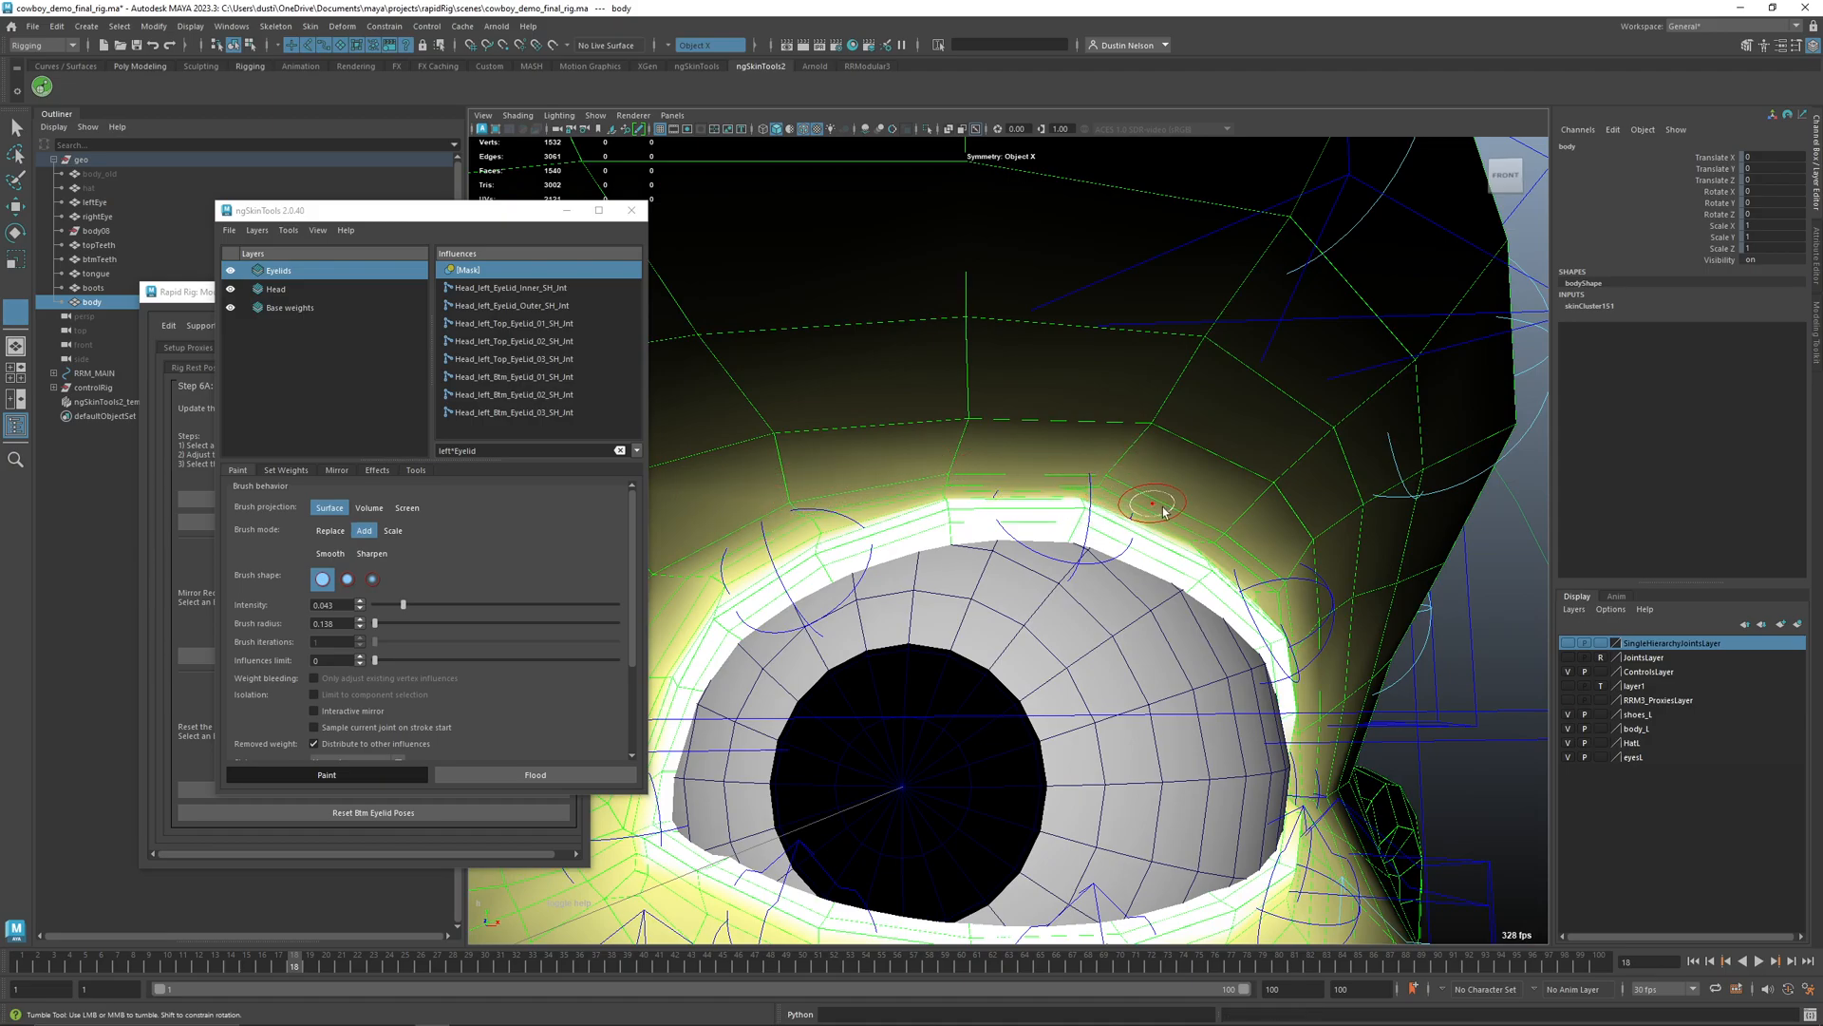
- Deselect the body and scrub to frame 20 to check the wide-open left eyelid shape
{"action": "scroll", "coordinate": [1178, 544], "scroll_direction": "down", "scroll_amount": 5}
{"action": "key", "text": "q"}
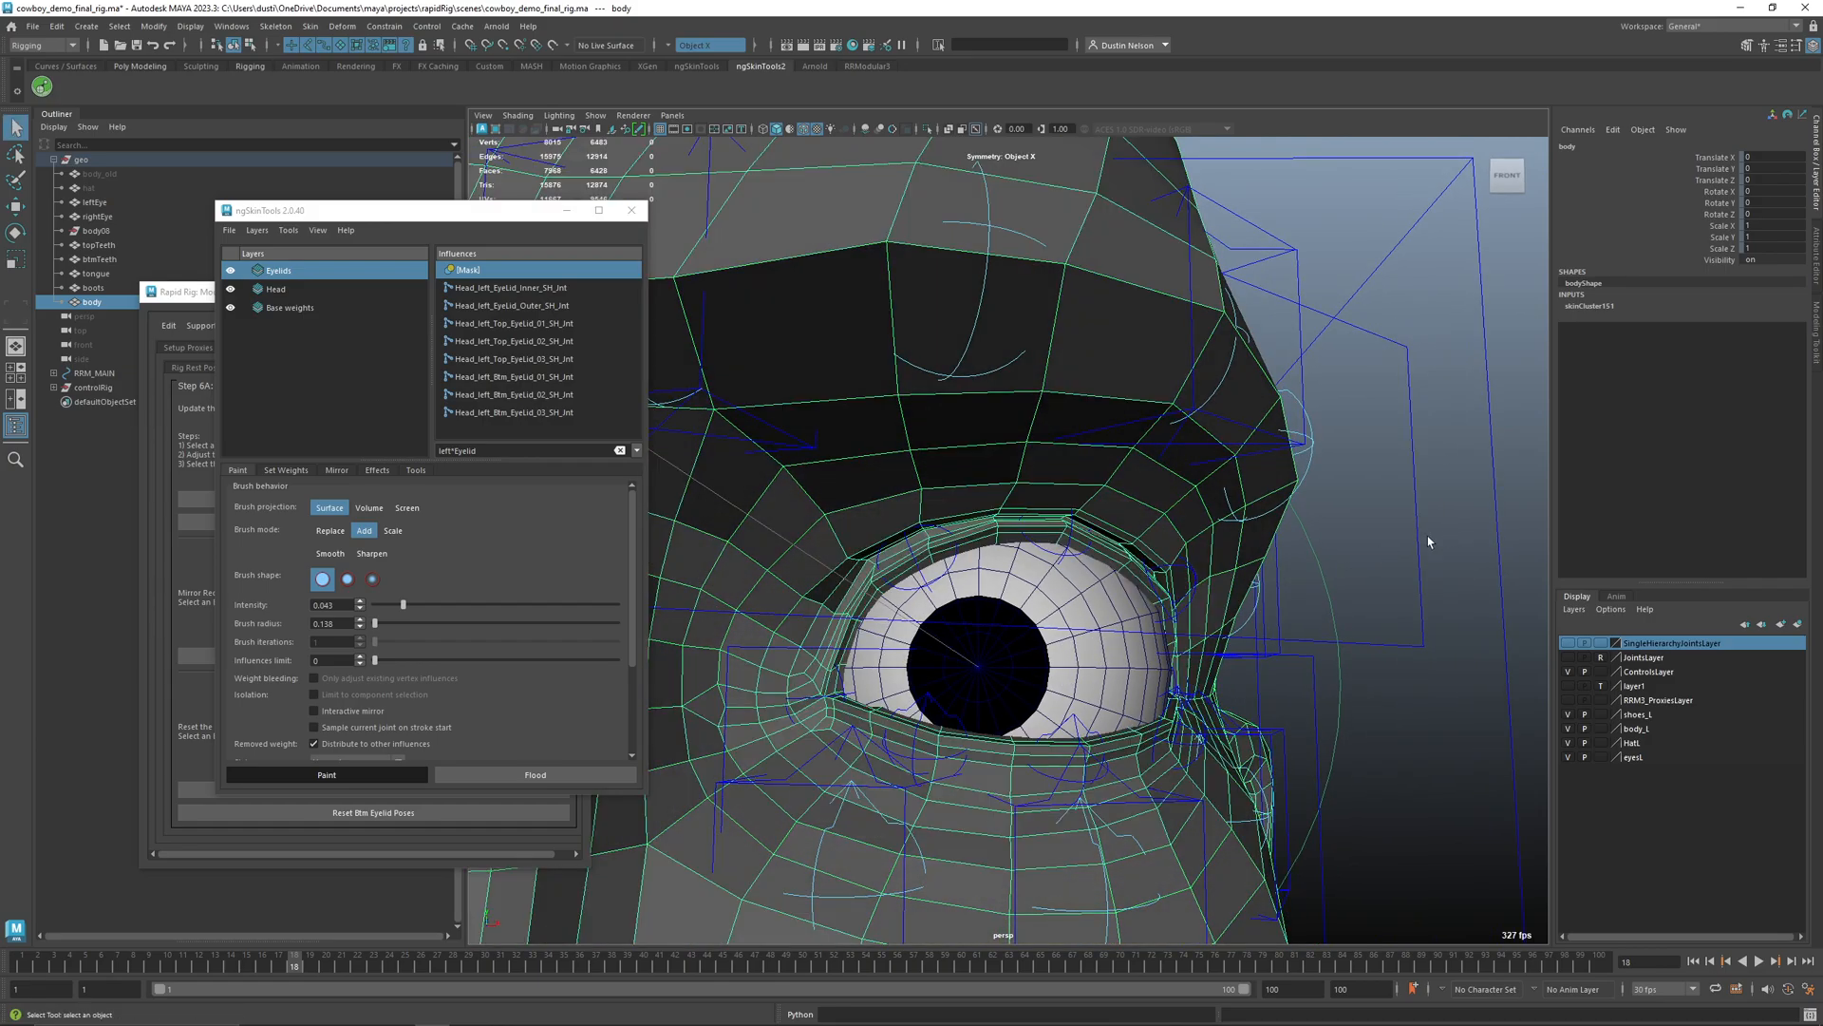
{"action": "left_click", "coordinate": [1444, 534]}
{"action": "scroll", "coordinate": [914, 680], "scroll_direction": "down", "scroll_amount": 5}
{"action": "left_click_drag", "start_coordinate": [285, 967], "coordinate": [330, 928]}
{"action": "scroll", "coordinate": [874, 624], "scroll_direction": "up", "scroll_amount": 5}
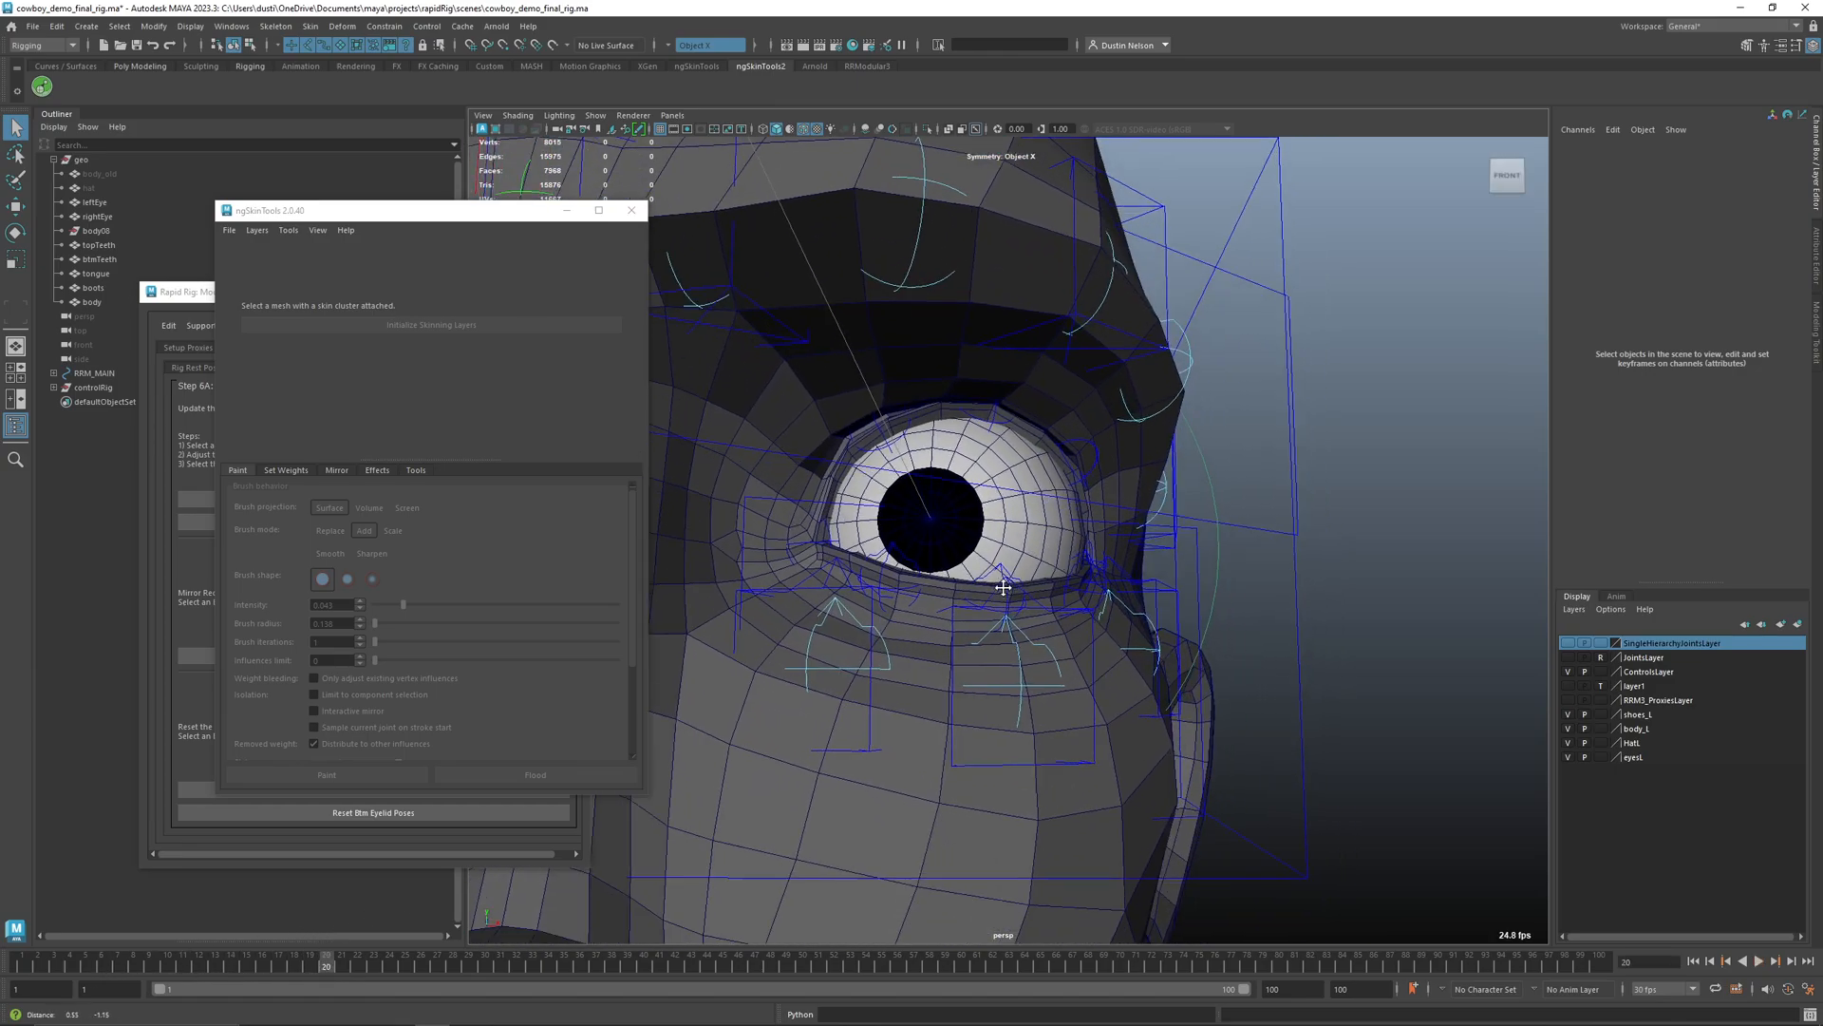
- Select the body, enlarge the brush, and paint the eyelid mask with soft strokes below and outside the left eye
{"action": "left_click", "coordinate": [1074, 744]}
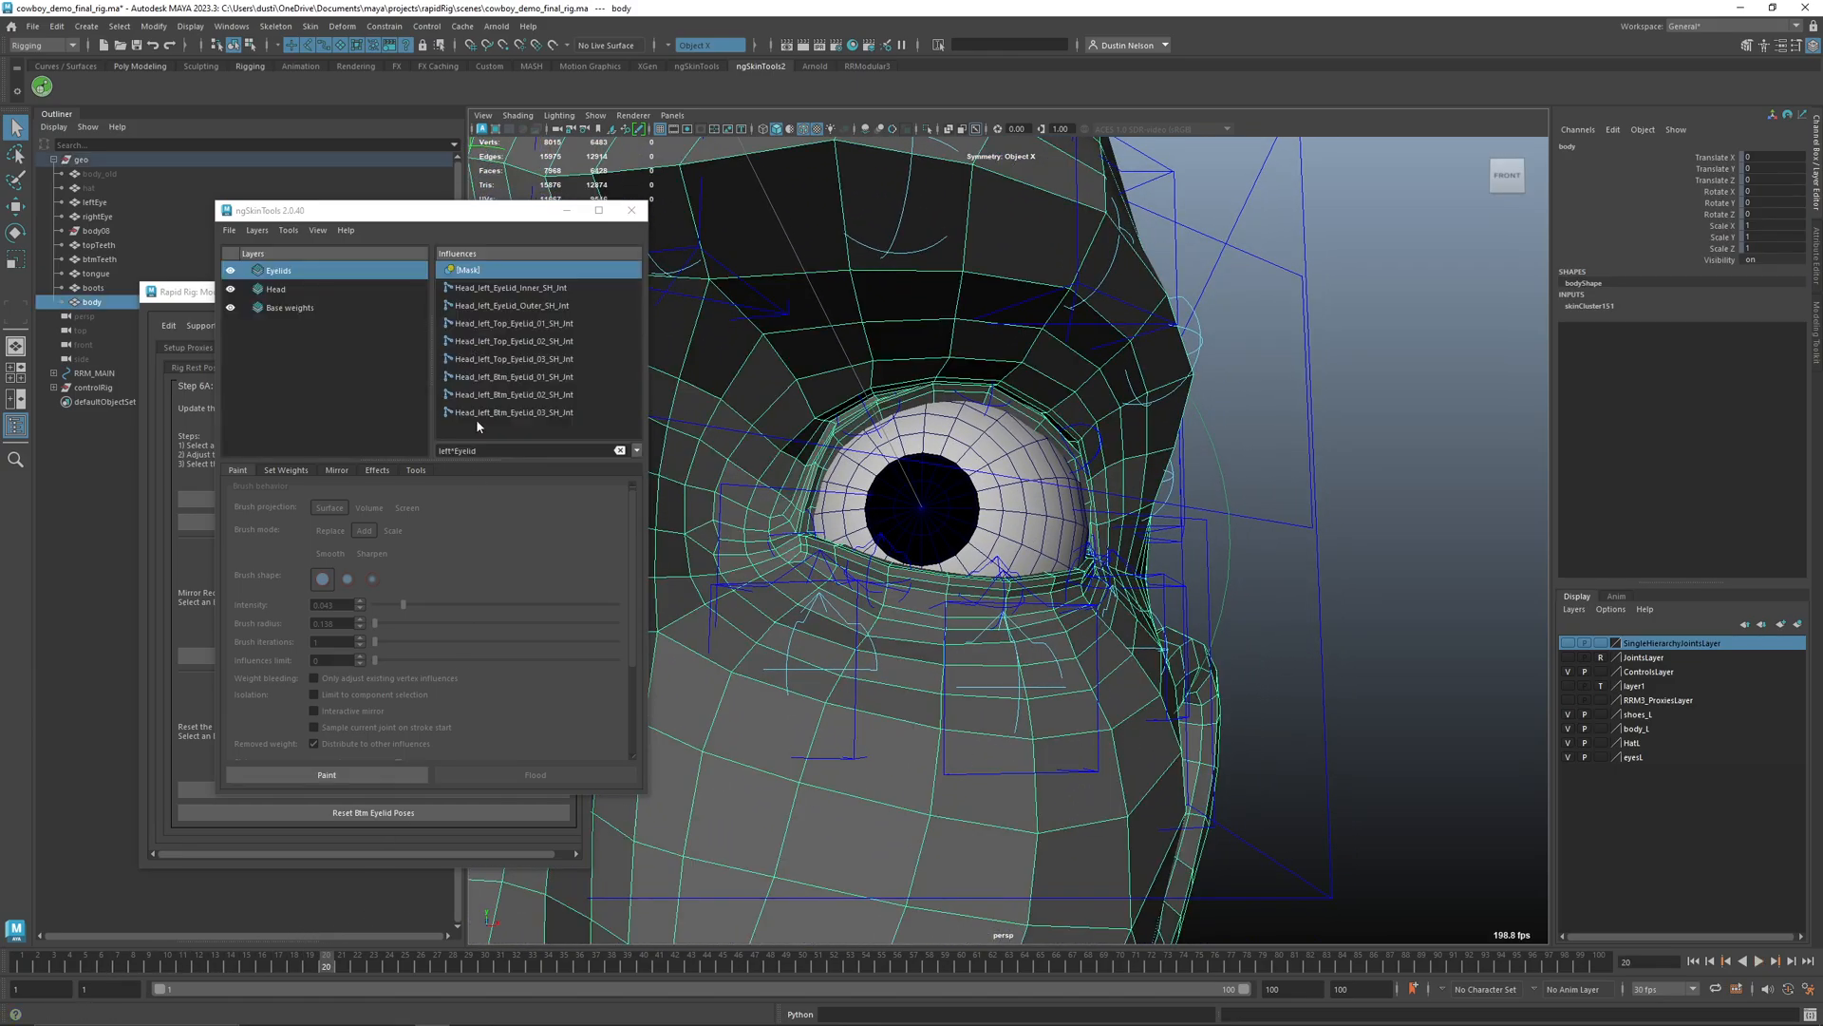
{"action": "left_click", "coordinate": [400, 772]}
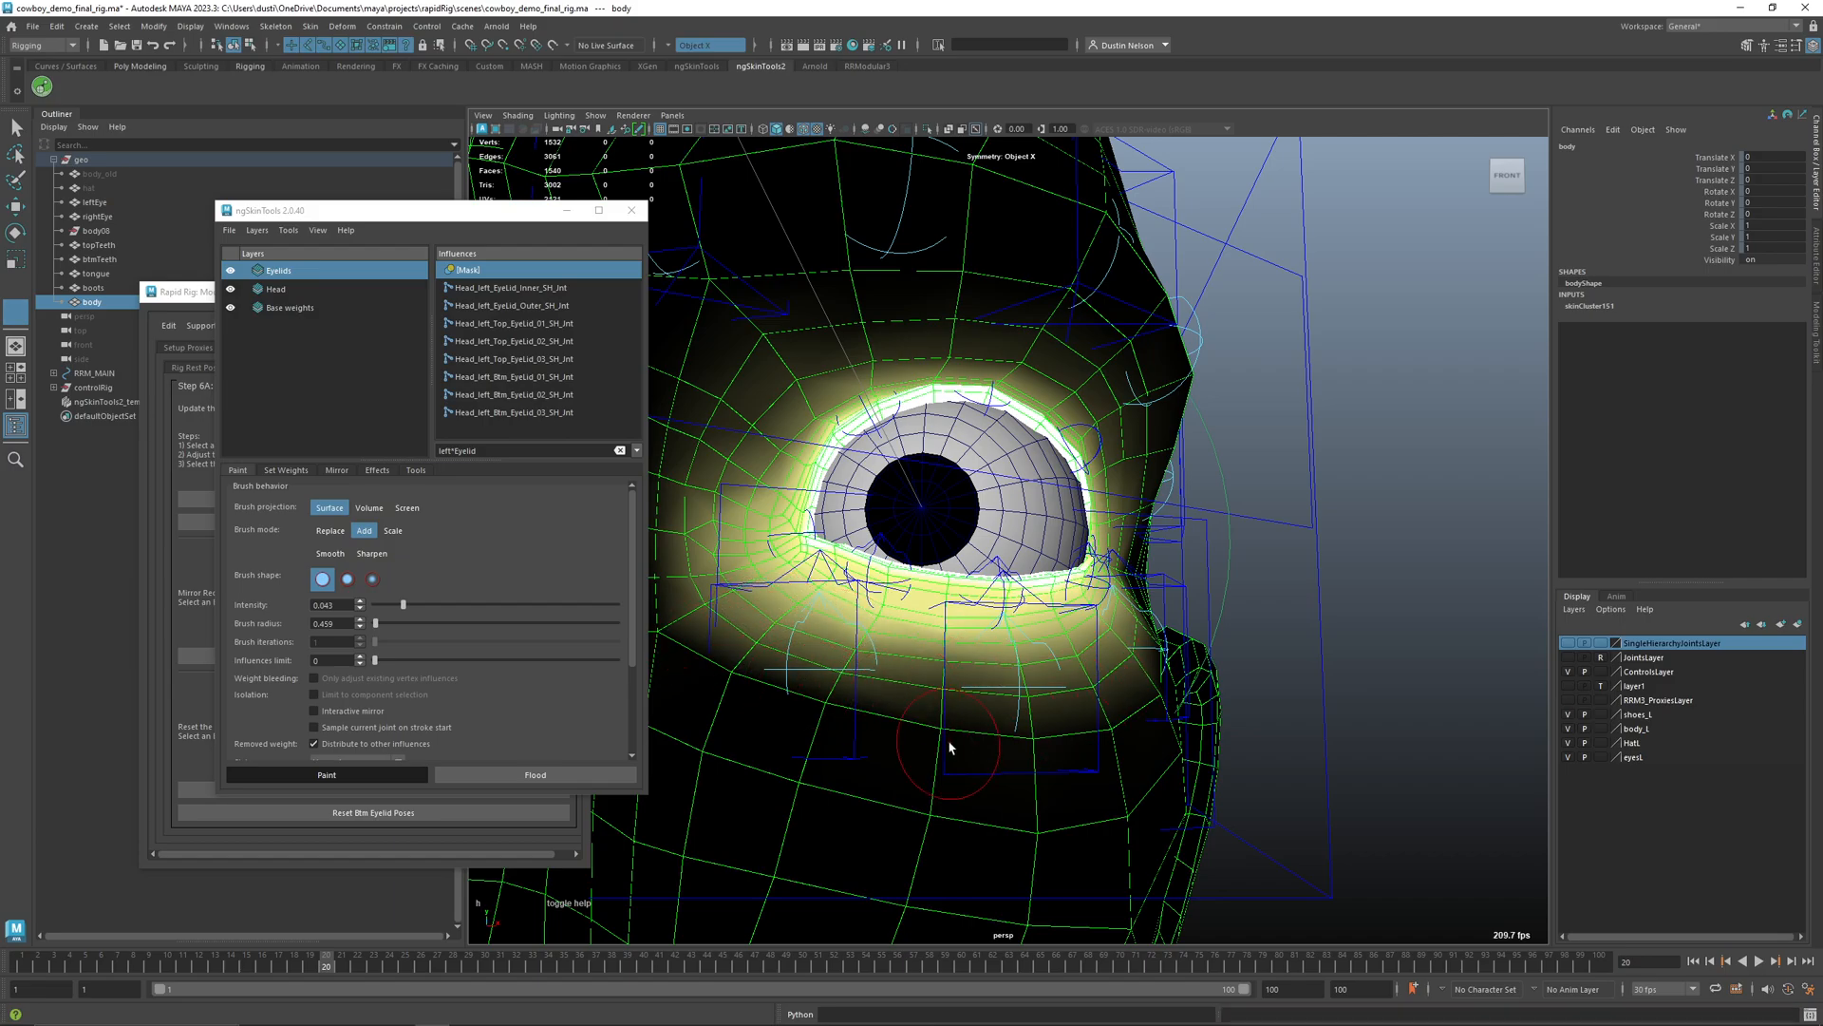
{"action": "left_click_drag", "start_coordinate": [963, 736], "coordinate": [1011, 736]}
{"action": "mouse_move", "coordinate": [1121, 708]}
{"action": "left_mouse_down"}
{"action": "mouse_move", "coordinate": [1136, 701]}
{"action": "mouse_move", "coordinate": [969, 748]}
{"action": "mouse_move", "coordinate": [824, 755]}
{"action": "left_mouse_up"}
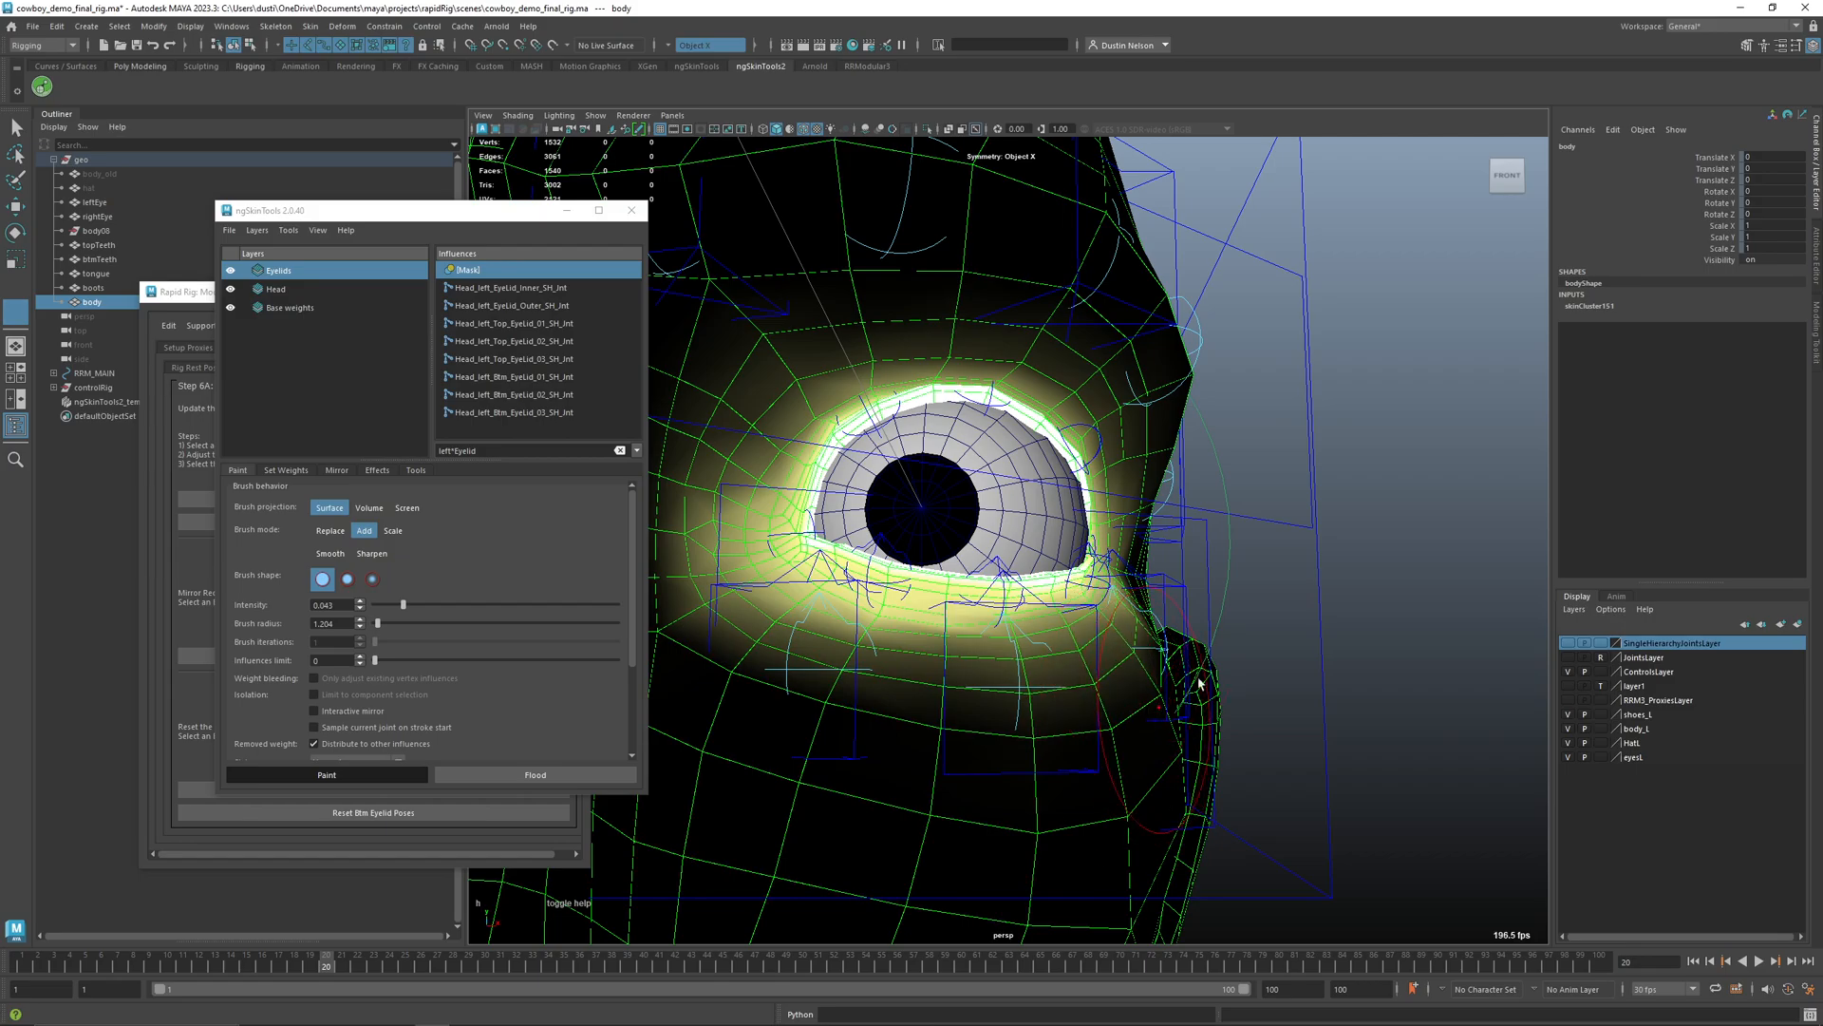
{"action": "left_click_drag", "start_coordinate": [1197, 684], "coordinate": [1082, 700], "text": "alt"}
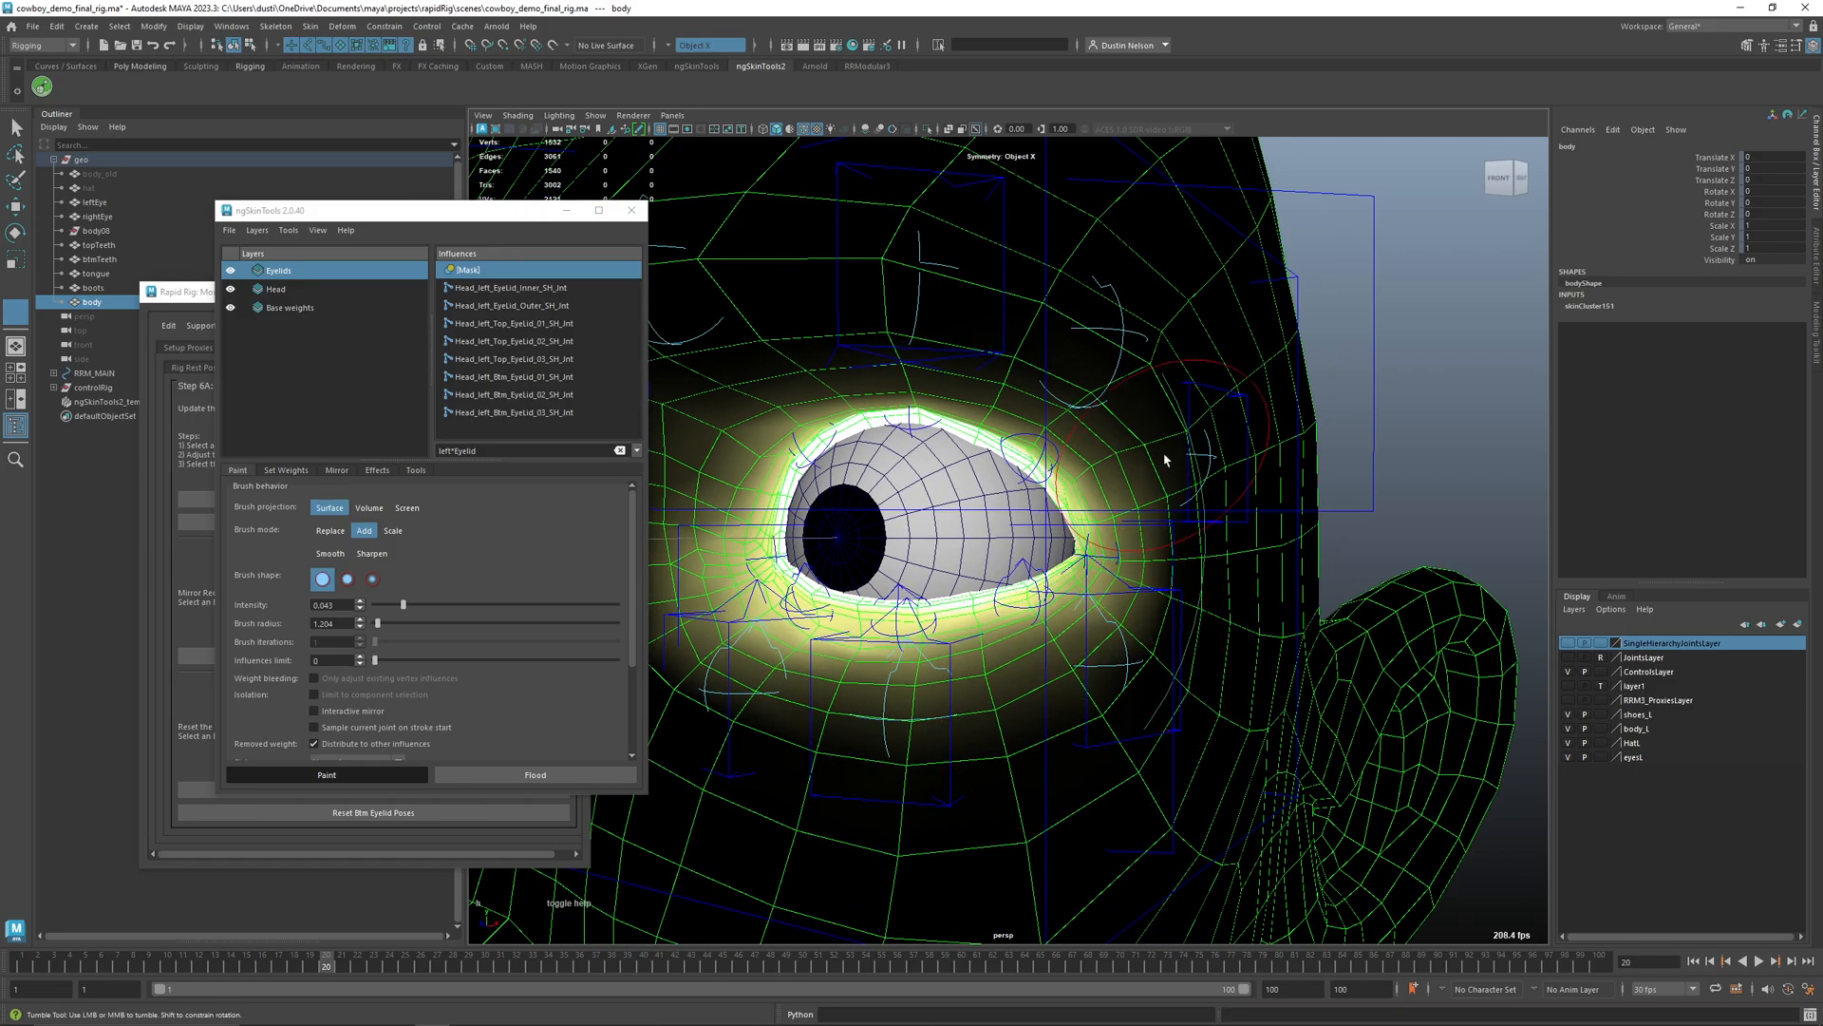
{"action": "key", "text": "b"}
{"action": "mouse_move", "coordinate": [1125, 682]}
{"action": "left_mouse_down"}
{"action": "mouse_move", "coordinate": [1094, 682]}
{"action": "mouse_move", "coordinate": [1075, 718]}
{"action": "mouse_move", "coordinate": [1030, 666]}
{"action": "mouse_move", "coordinate": [1075, 602]}
{"action": "mouse_move", "coordinate": [855, 656]}
{"action": "mouse_move", "coordinate": [742, 649]}
{"action": "mouse_move", "coordinate": [1120, 725]}
{"action": "left_mouse_up"}
{"action": "key", "text": "b"}
{"action": "key", "text": "b"}
- Deselect the body, play back the blink, and examine the left eye's lower orbital area in the wide-open pose
{"action": "key", "text": "q"}
{"action": "left_click", "coordinate": [1254, 632]}
{"action": "right_click_drag", "start_coordinate": [1253, 633], "coordinate": [1042, 741], "text": "alt"}
{"action": "left_click_drag", "start_coordinate": [1043, 741], "coordinate": [1026, 784], "text": "alt"}
{"action": "left_click_drag", "start_coordinate": [486, 959], "coordinate": [328, 937]}
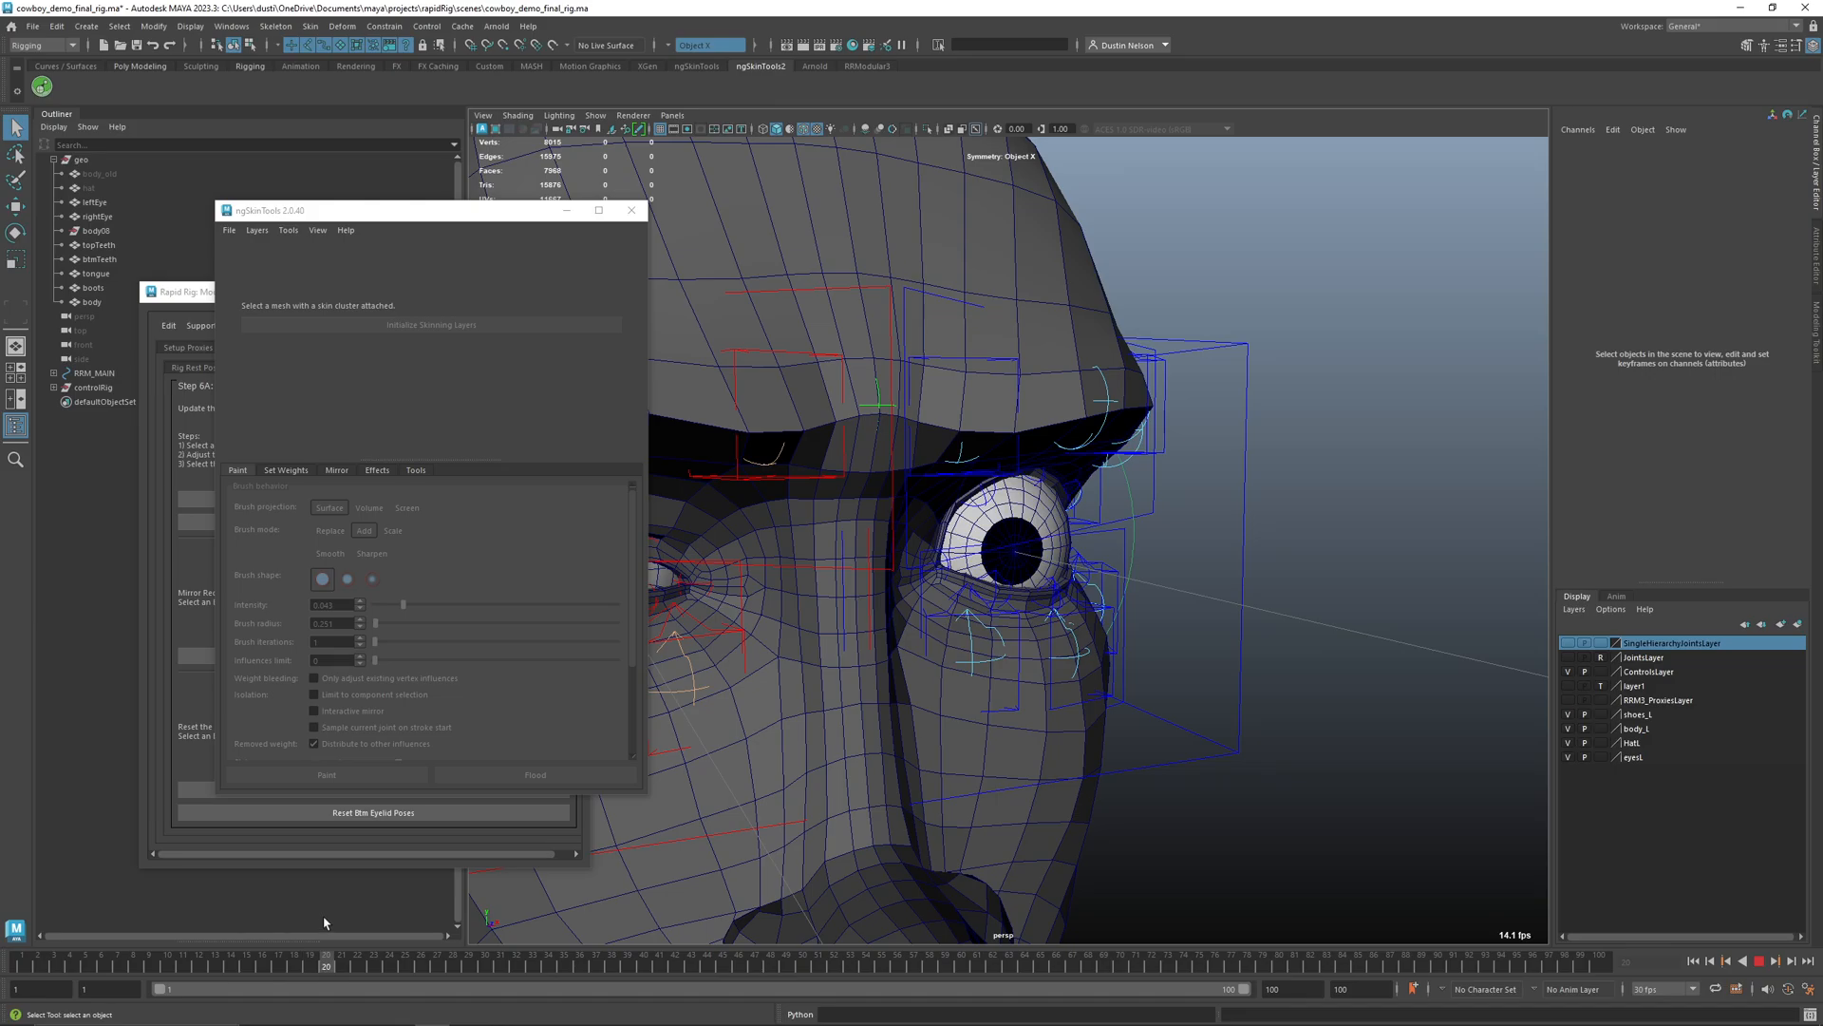
{"action": "left_click_drag", "start_coordinate": [926, 665], "coordinate": [981, 750], "text": "alt"}
{"action": "right_click_drag", "start_coordinate": [981, 750], "coordinate": [1025, 806], "text": "alt"}
{"action": "left_click", "coordinate": [1017, 814]}
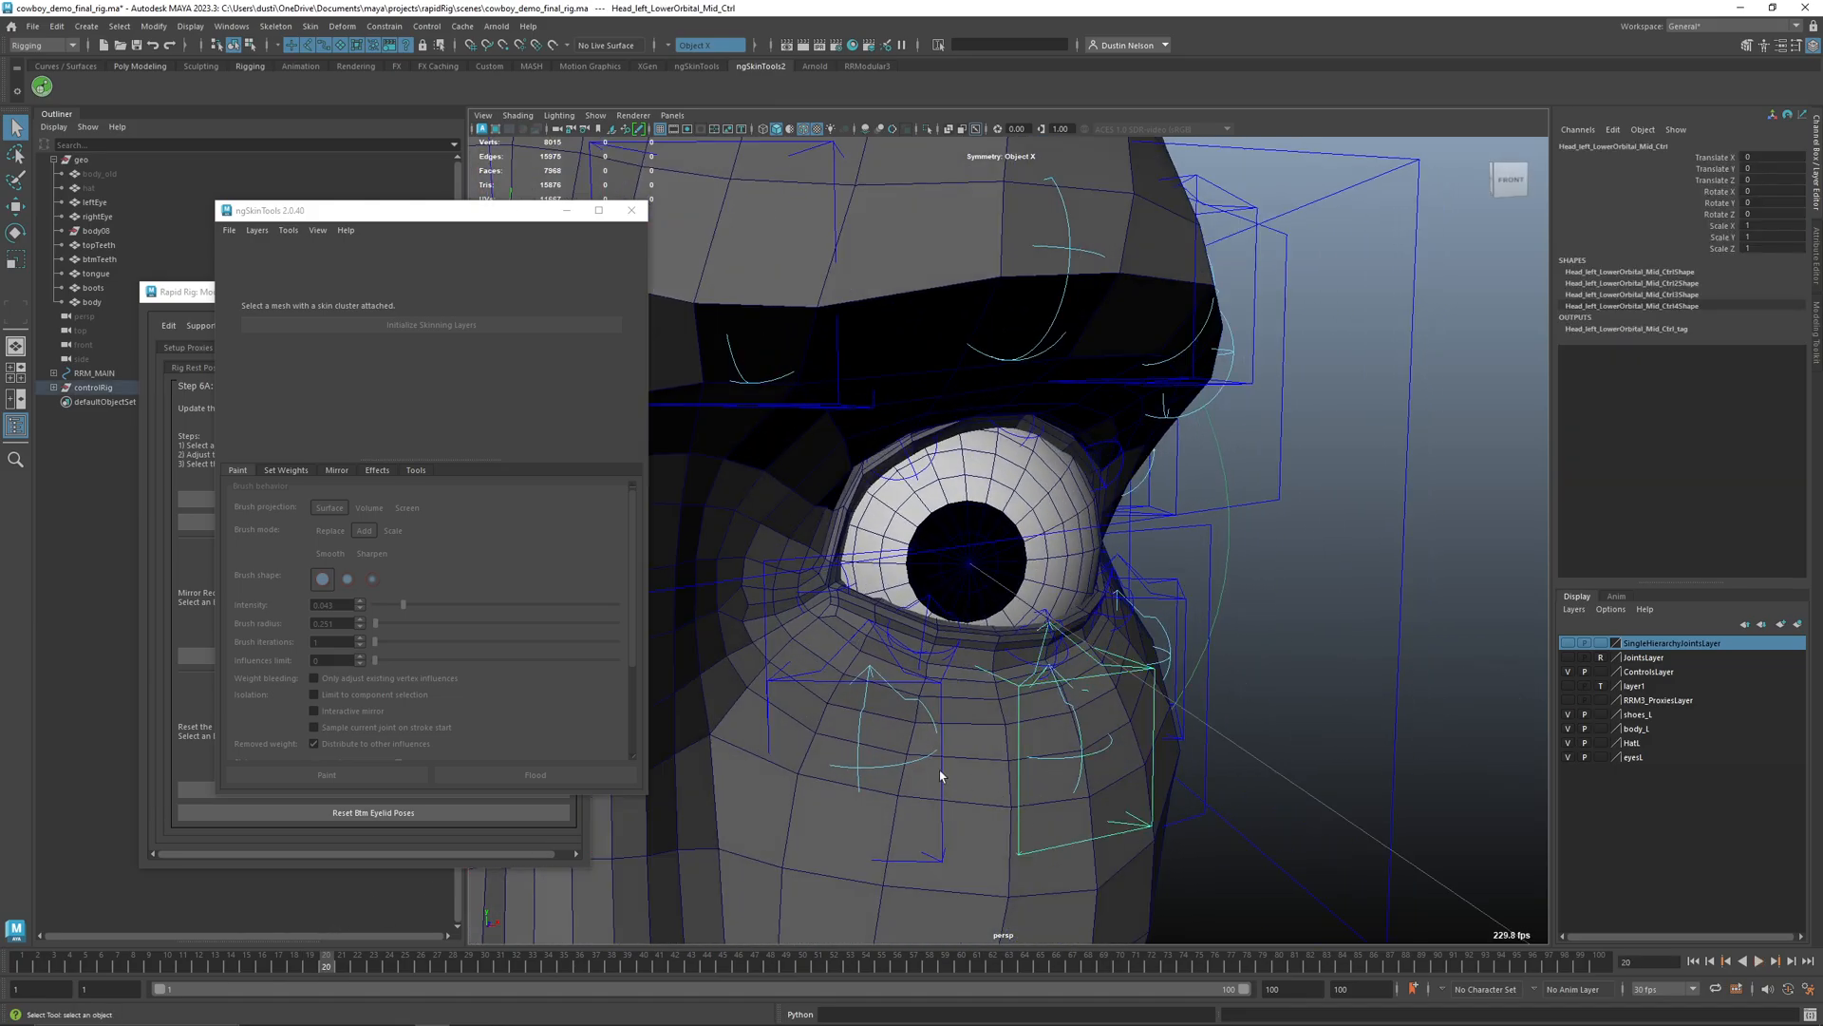
{"action": "left_click", "coordinate": [940, 775]}
{"action": "left_click_drag", "start_coordinate": [982, 832], "coordinate": [1016, 846], "text": "alt"}
- Select the body, enlarge the brush radius to about 0.425, and paint soft eyelid mask weight below the left eye
{"action": "key", "text": "q"}
{"action": "left_click", "coordinate": [1031, 853]}
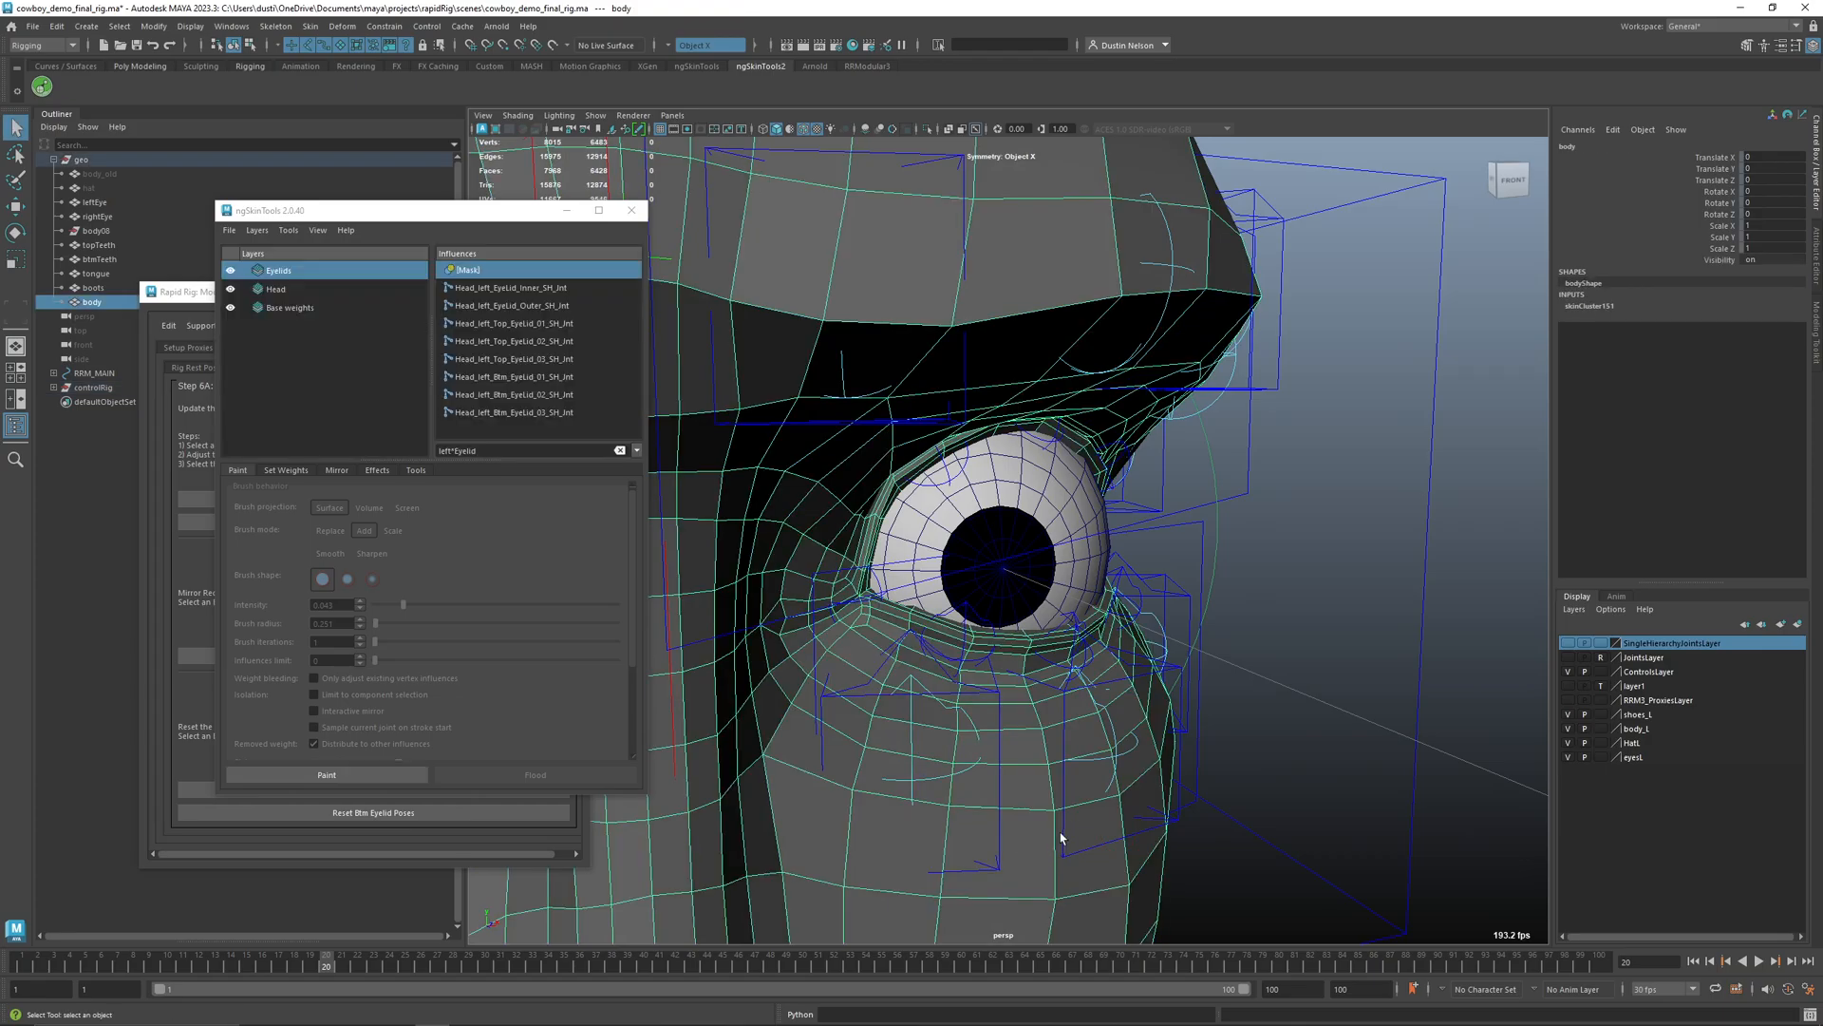
{"action": "key", "text": "y"}
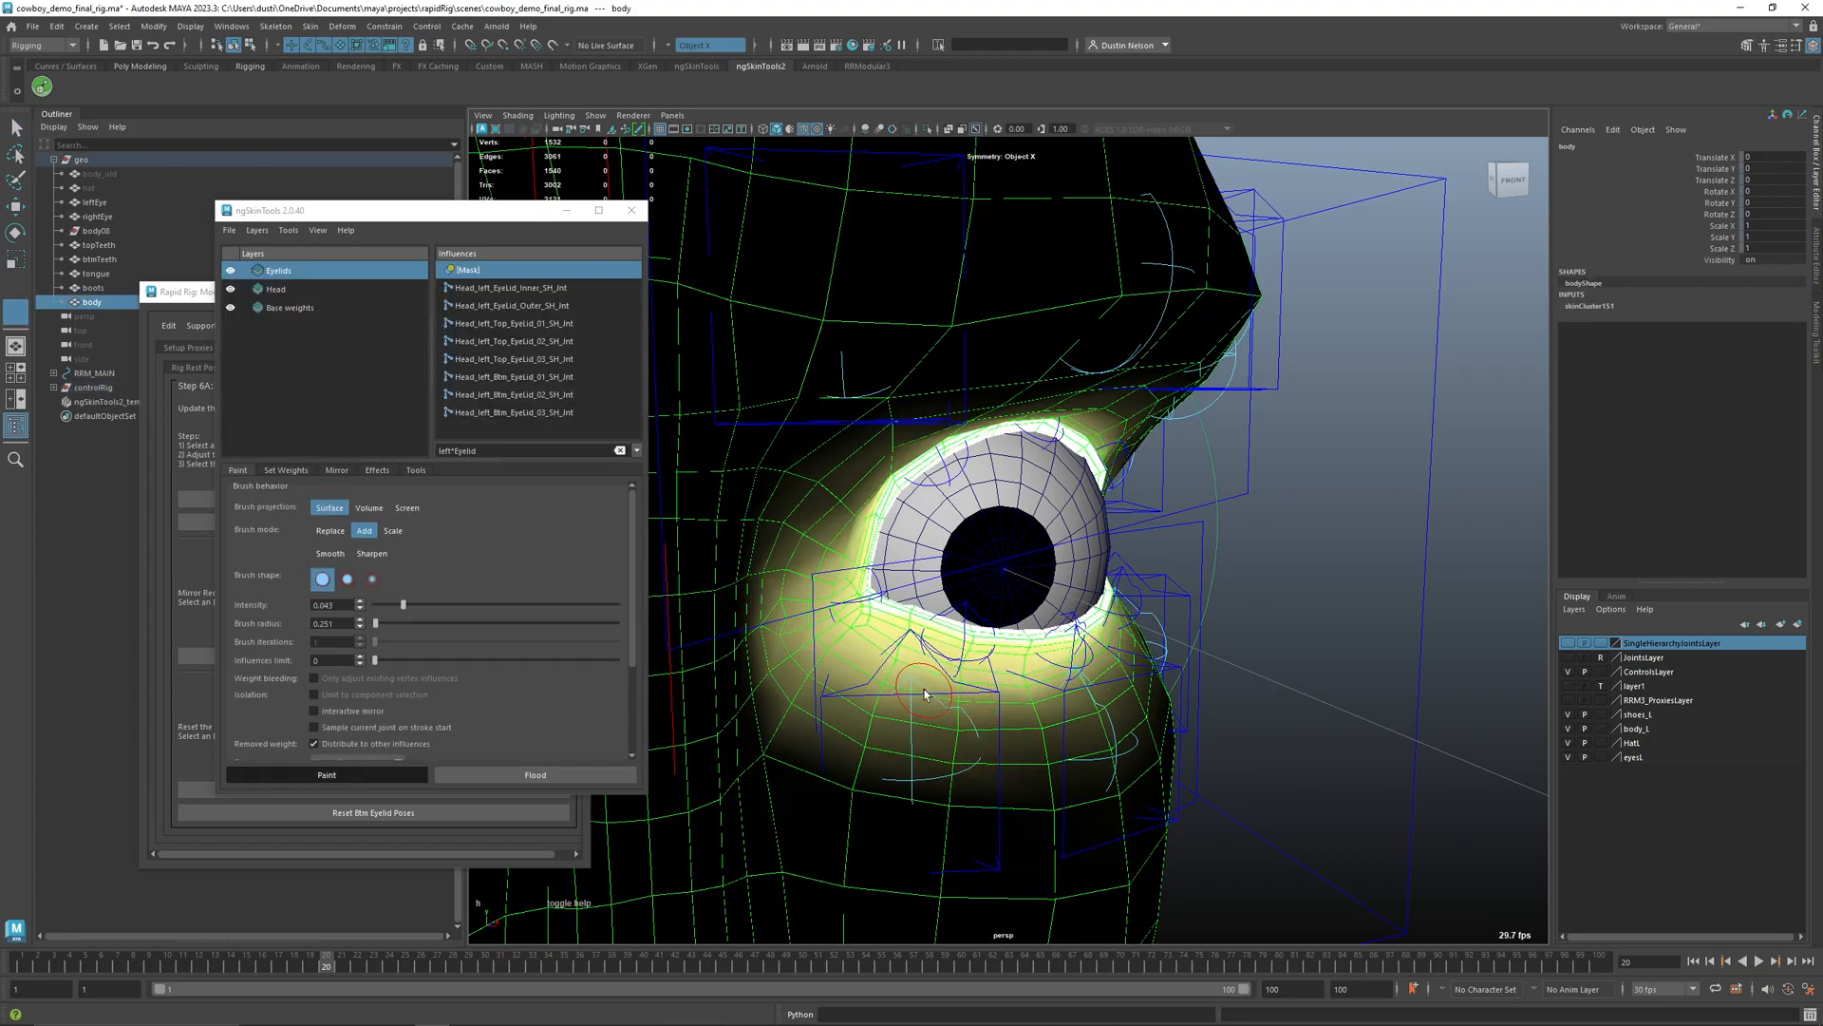
{"action": "key", "text": "b"}
{"action": "left_click_drag", "start_coordinate": [1031, 692], "coordinate": [1003, 684]}
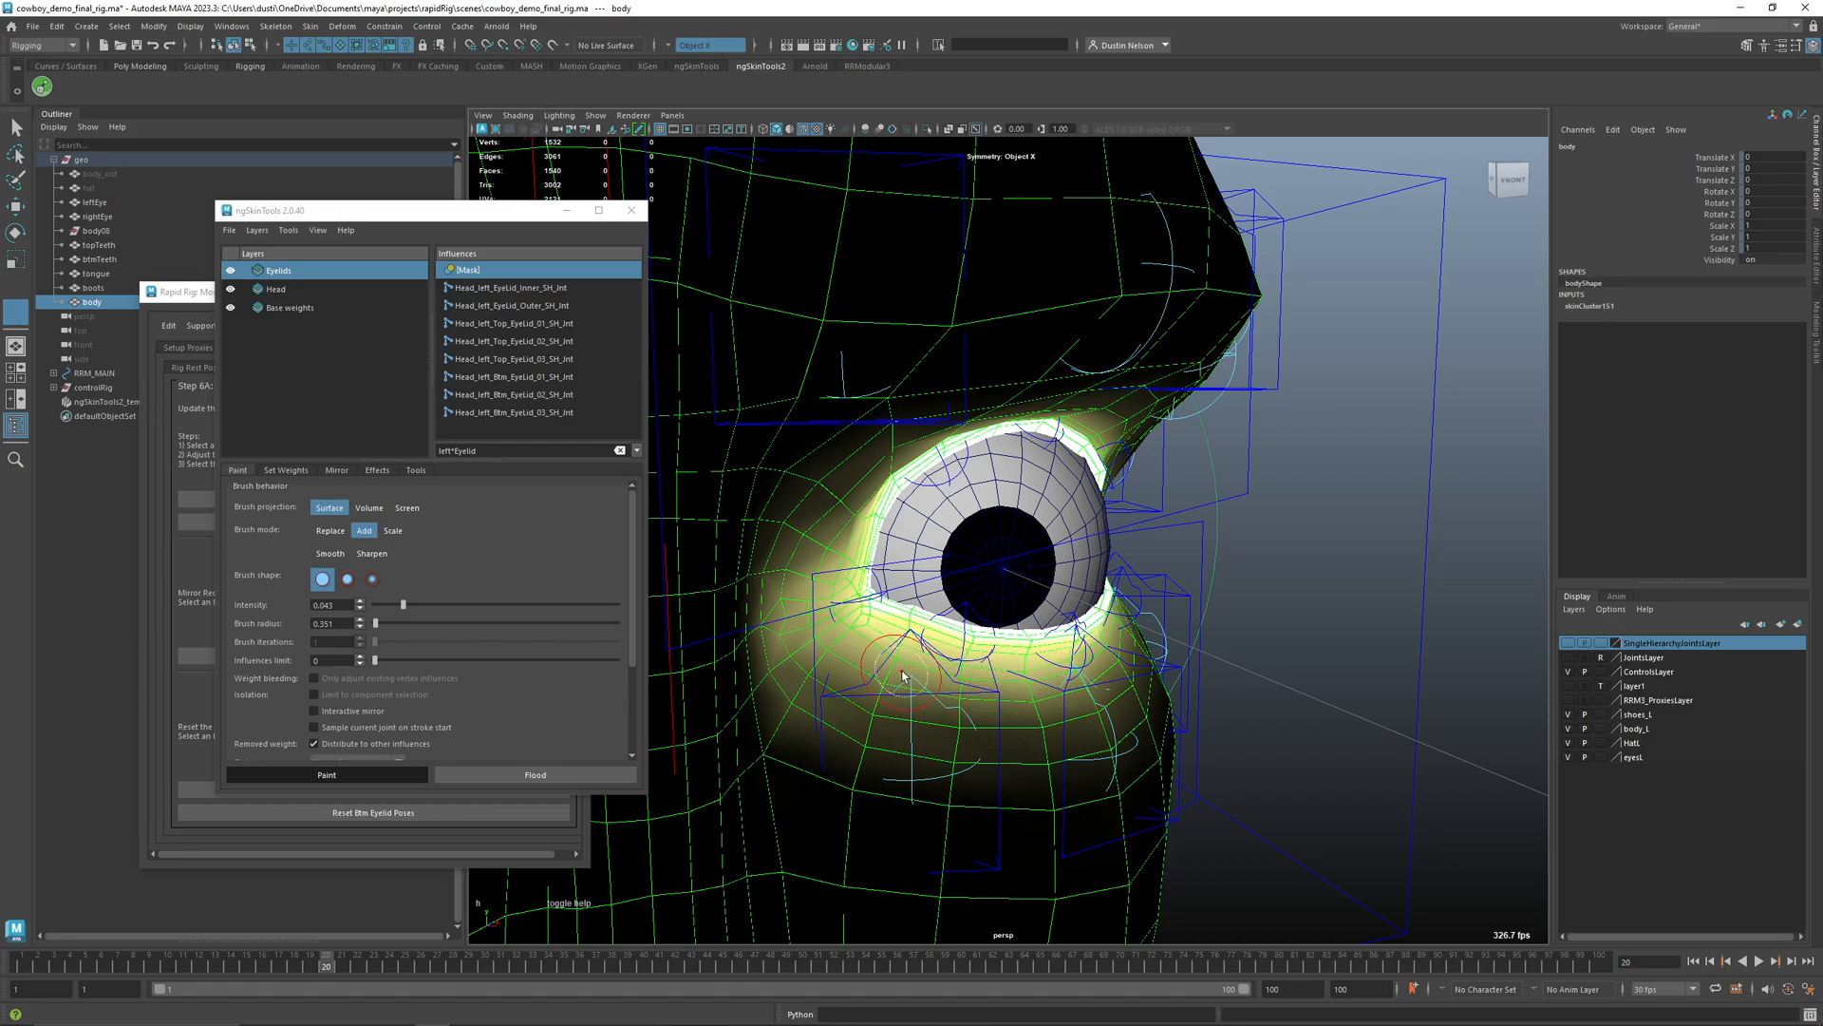
{"action": "left_click_drag", "start_coordinate": [1107, 657], "coordinate": [1078, 650], "text": "alt"}
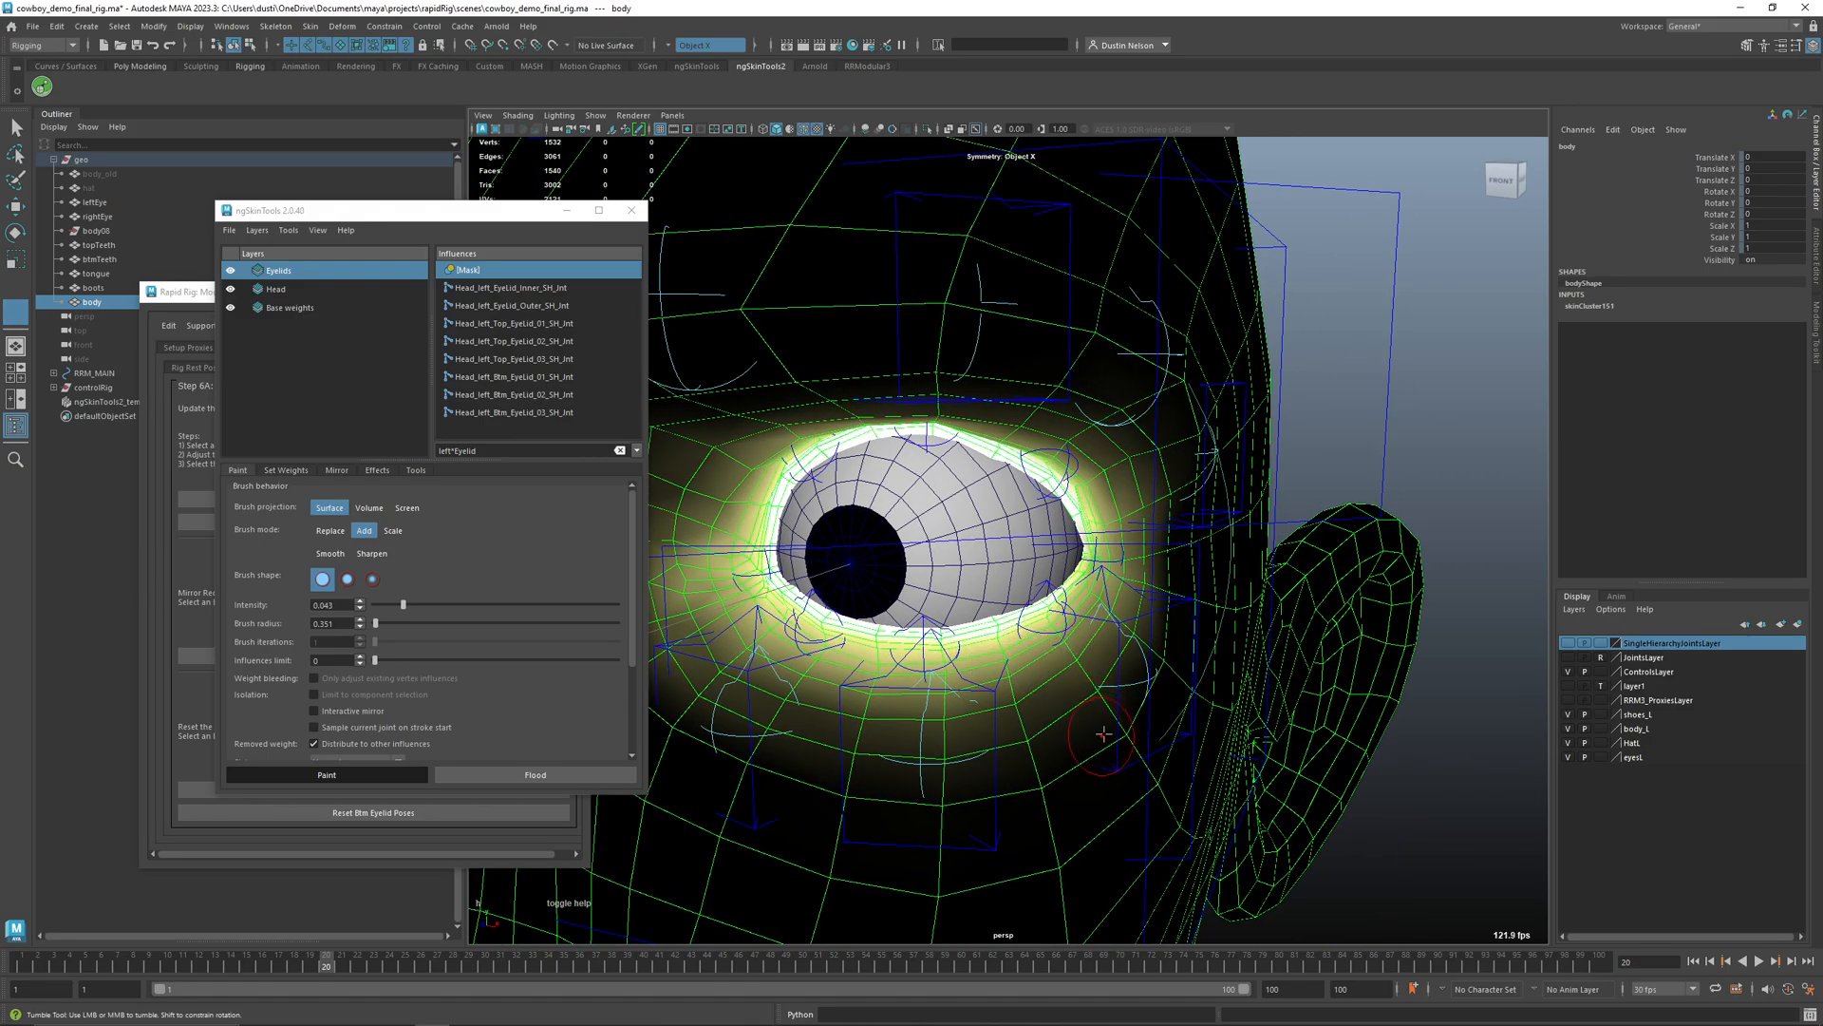
{"action": "key", "text": "b"}
{"action": "left_click_drag", "start_coordinate": [912, 774], "coordinate": [954, 776]}
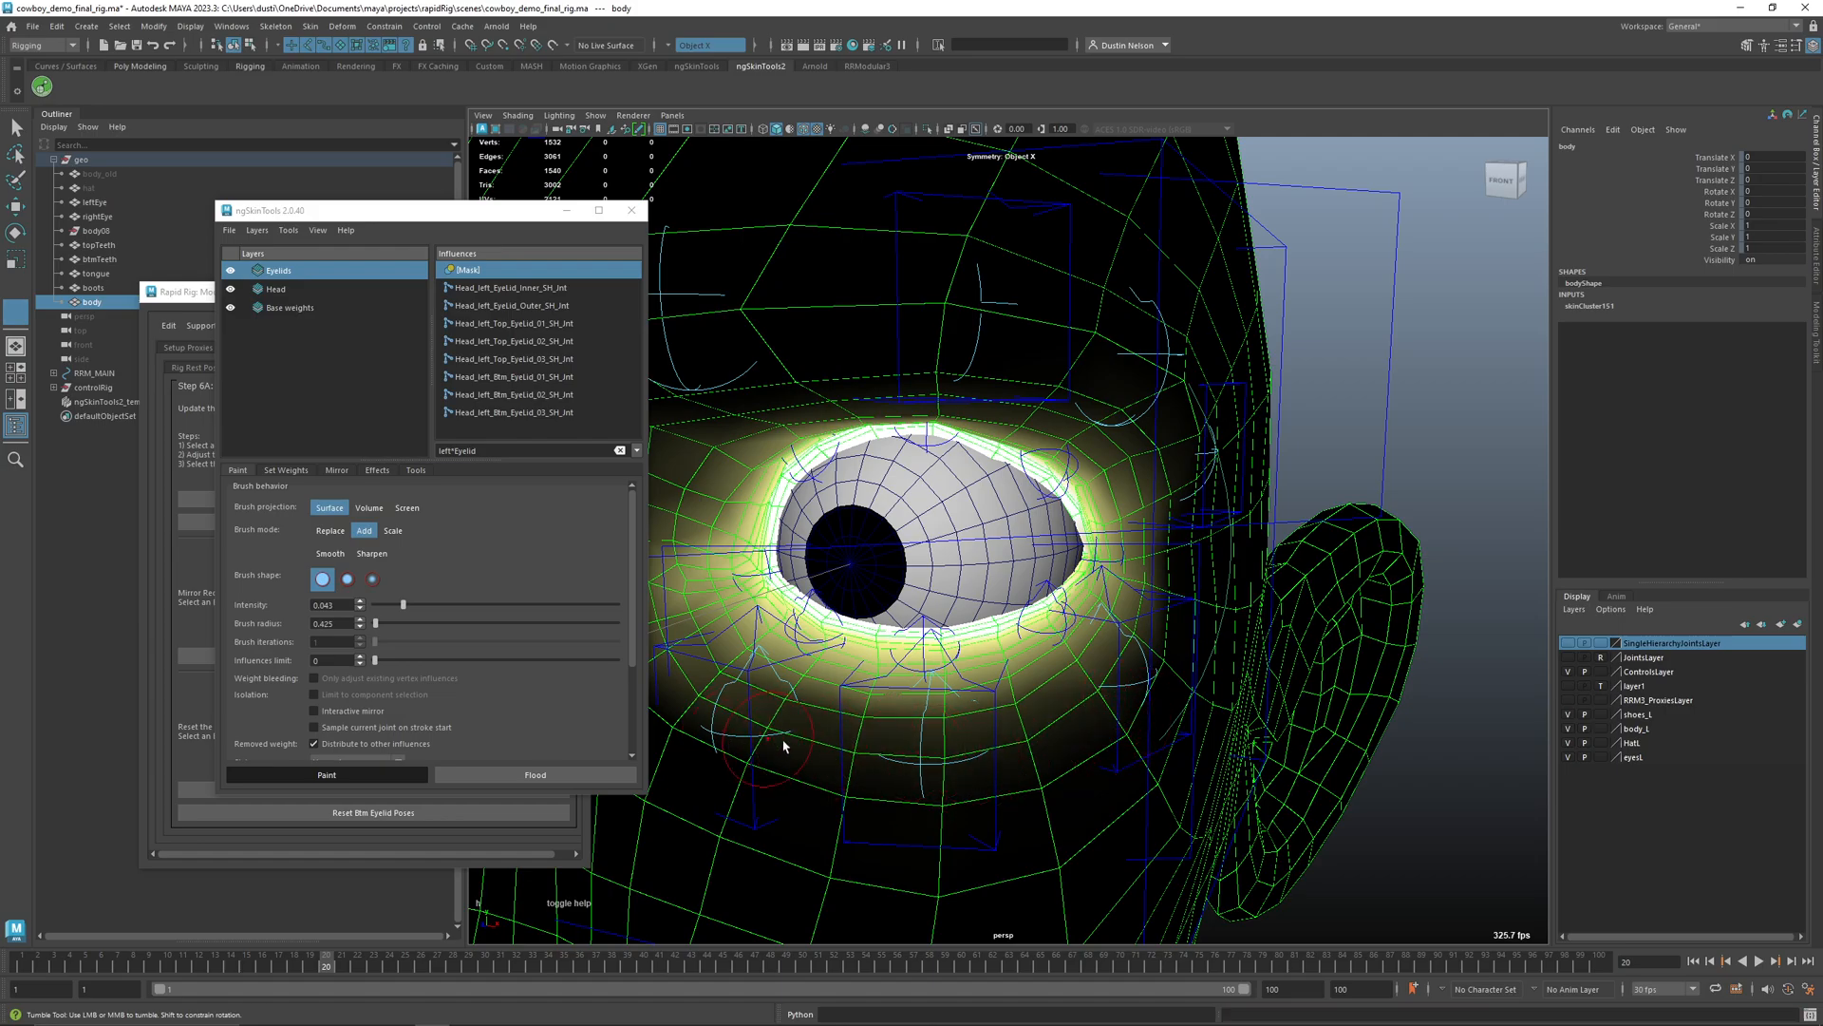
{"action": "mouse_move", "coordinate": [838, 696]}
{"action": "left_mouse_down"}
{"action": "mouse_move", "coordinate": [937, 680]}
{"action": "mouse_move", "coordinate": [762, 650]}
{"action": "mouse_move", "coordinate": [809, 653]}
{"action": "left_mouse_up"}
- Deselect the body and play back the blink to examine the left eyelid's deformation
{"action": "left_click_drag", "start_coordinate": [1124, 454], "coordinate": [1282, 532], "text": "alt"}
{"action": "key", "text": "q"}
{"action": "left_click", "coordinate": [1240, 526]}
{"action": "key", "text": "alt+v"}
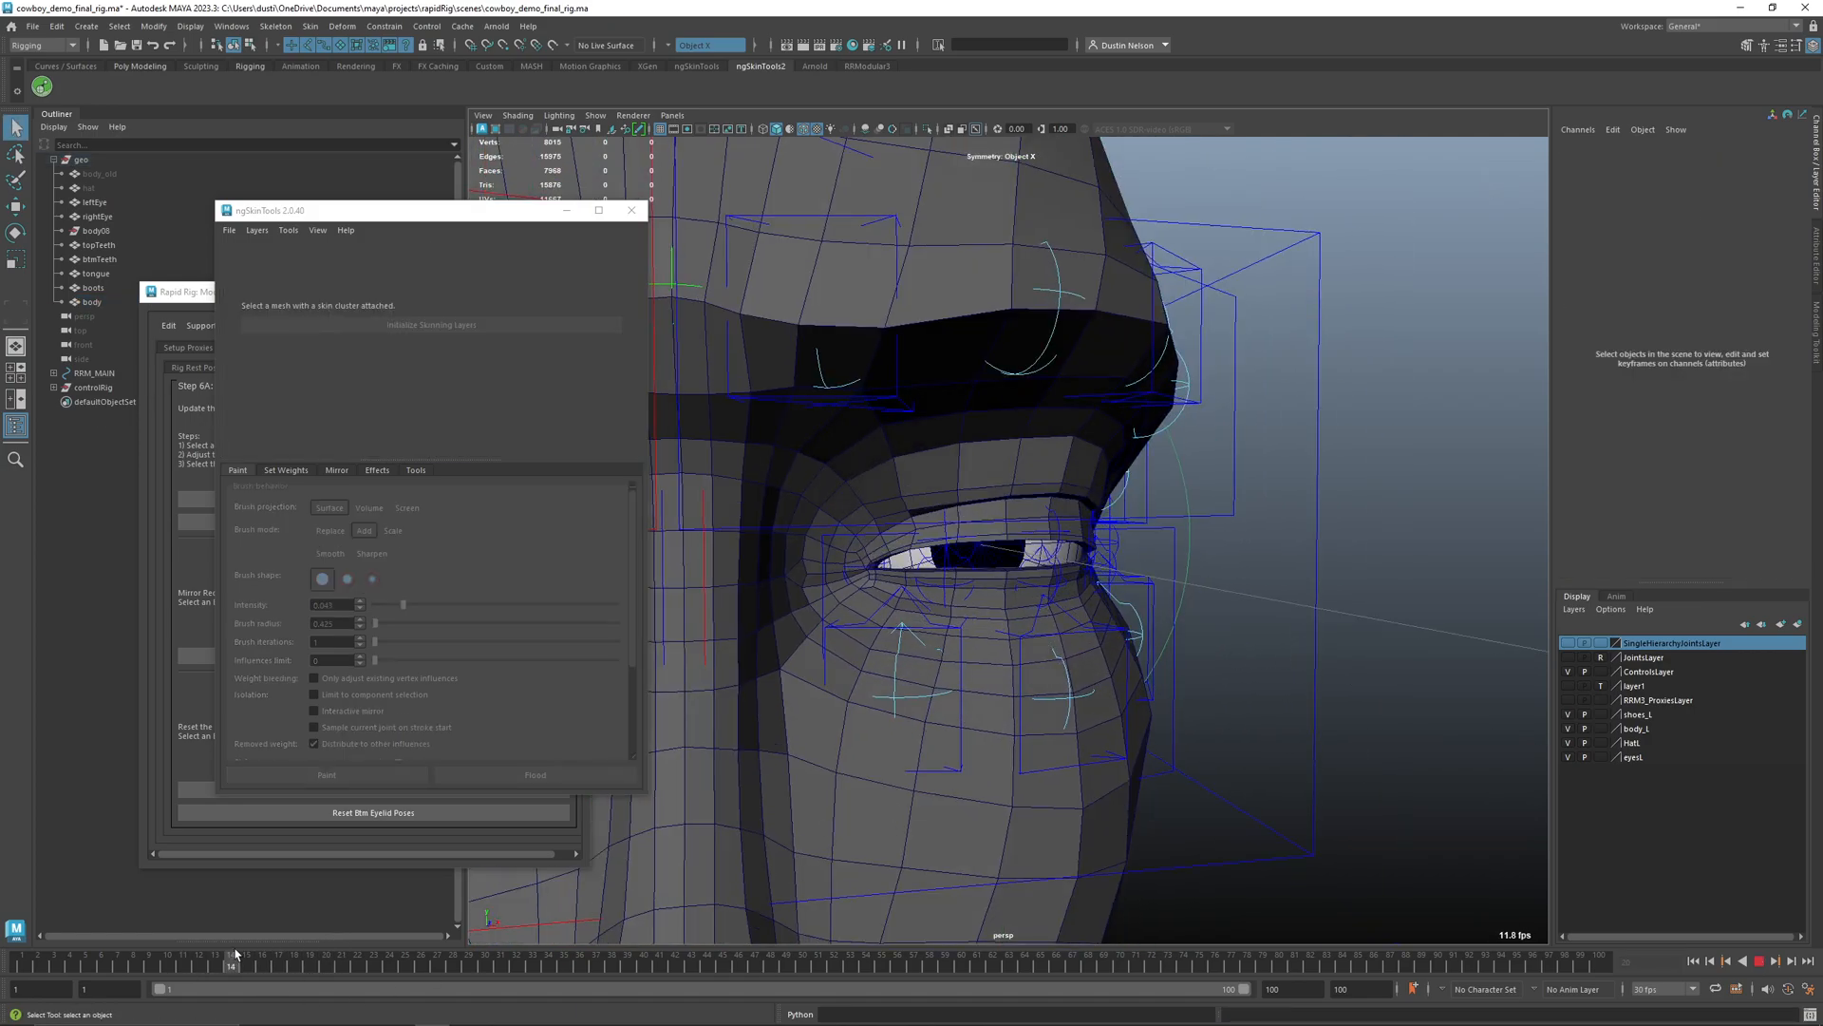
{"action": "key", "text": "alt+v"}
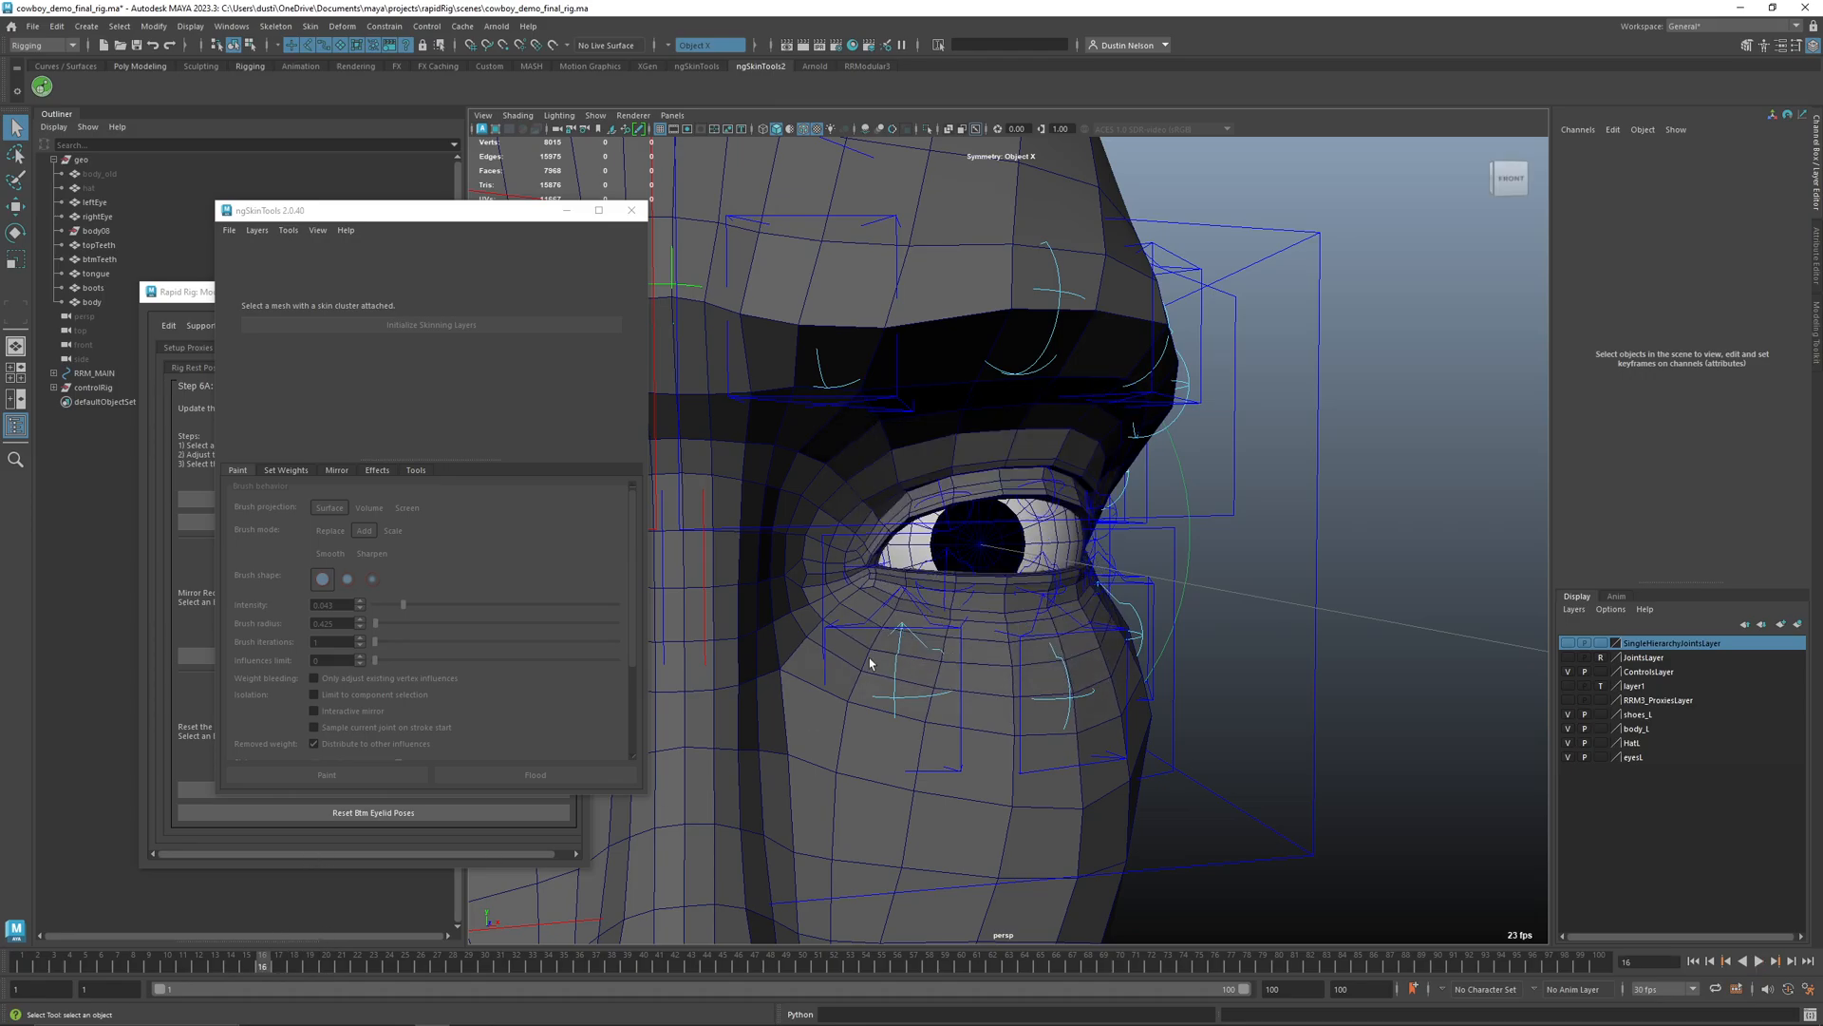
- Play back the blink with the whole face in view, comparing both eyes, and return to frame 1
{"action": "right_click_drag", "start_coordinate": [1140, 566], "coordinate": [864, 559], "text": "alt"}
{"action": "middle_click_drag", "start_coordinate": [865, 559], "coordinate": [949, 550], "text": "alt"}
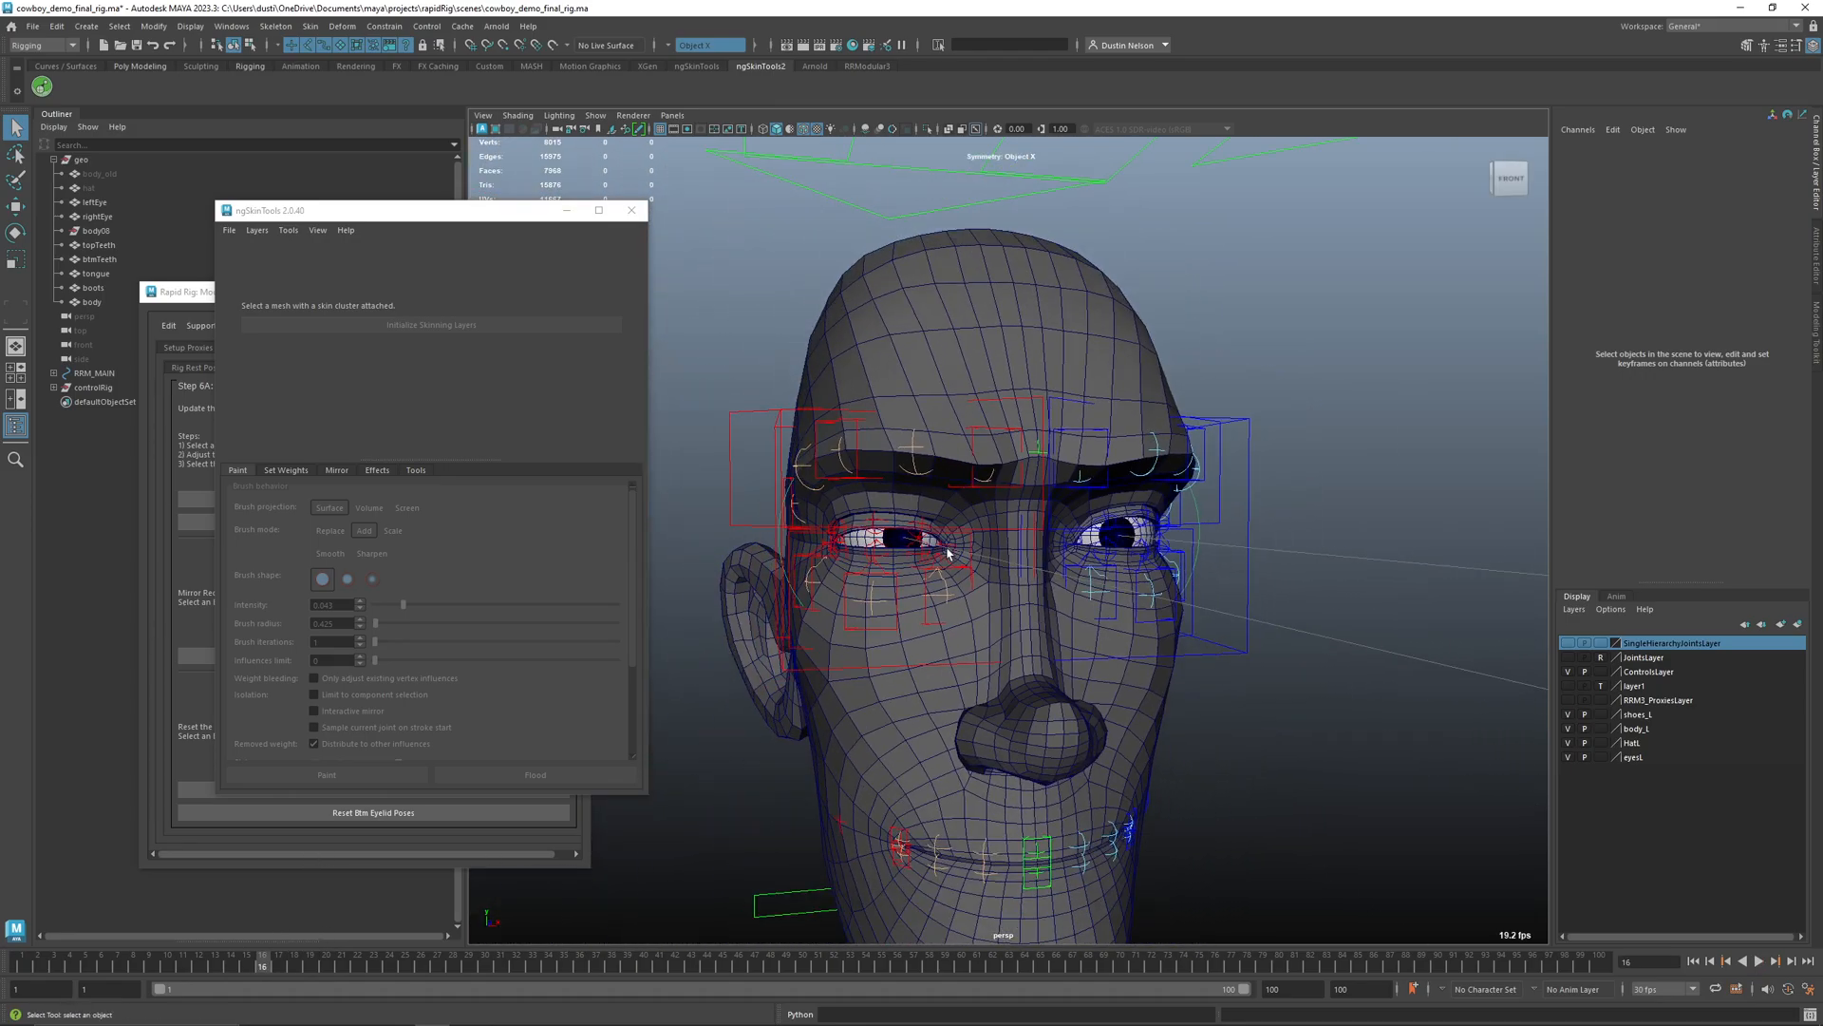
{"action": "left_click_drag", "start_coordinate": [948, 550], "coordinate": [952, 546], "text": "alt"}
{"action": "key", "text": "alt+v"}
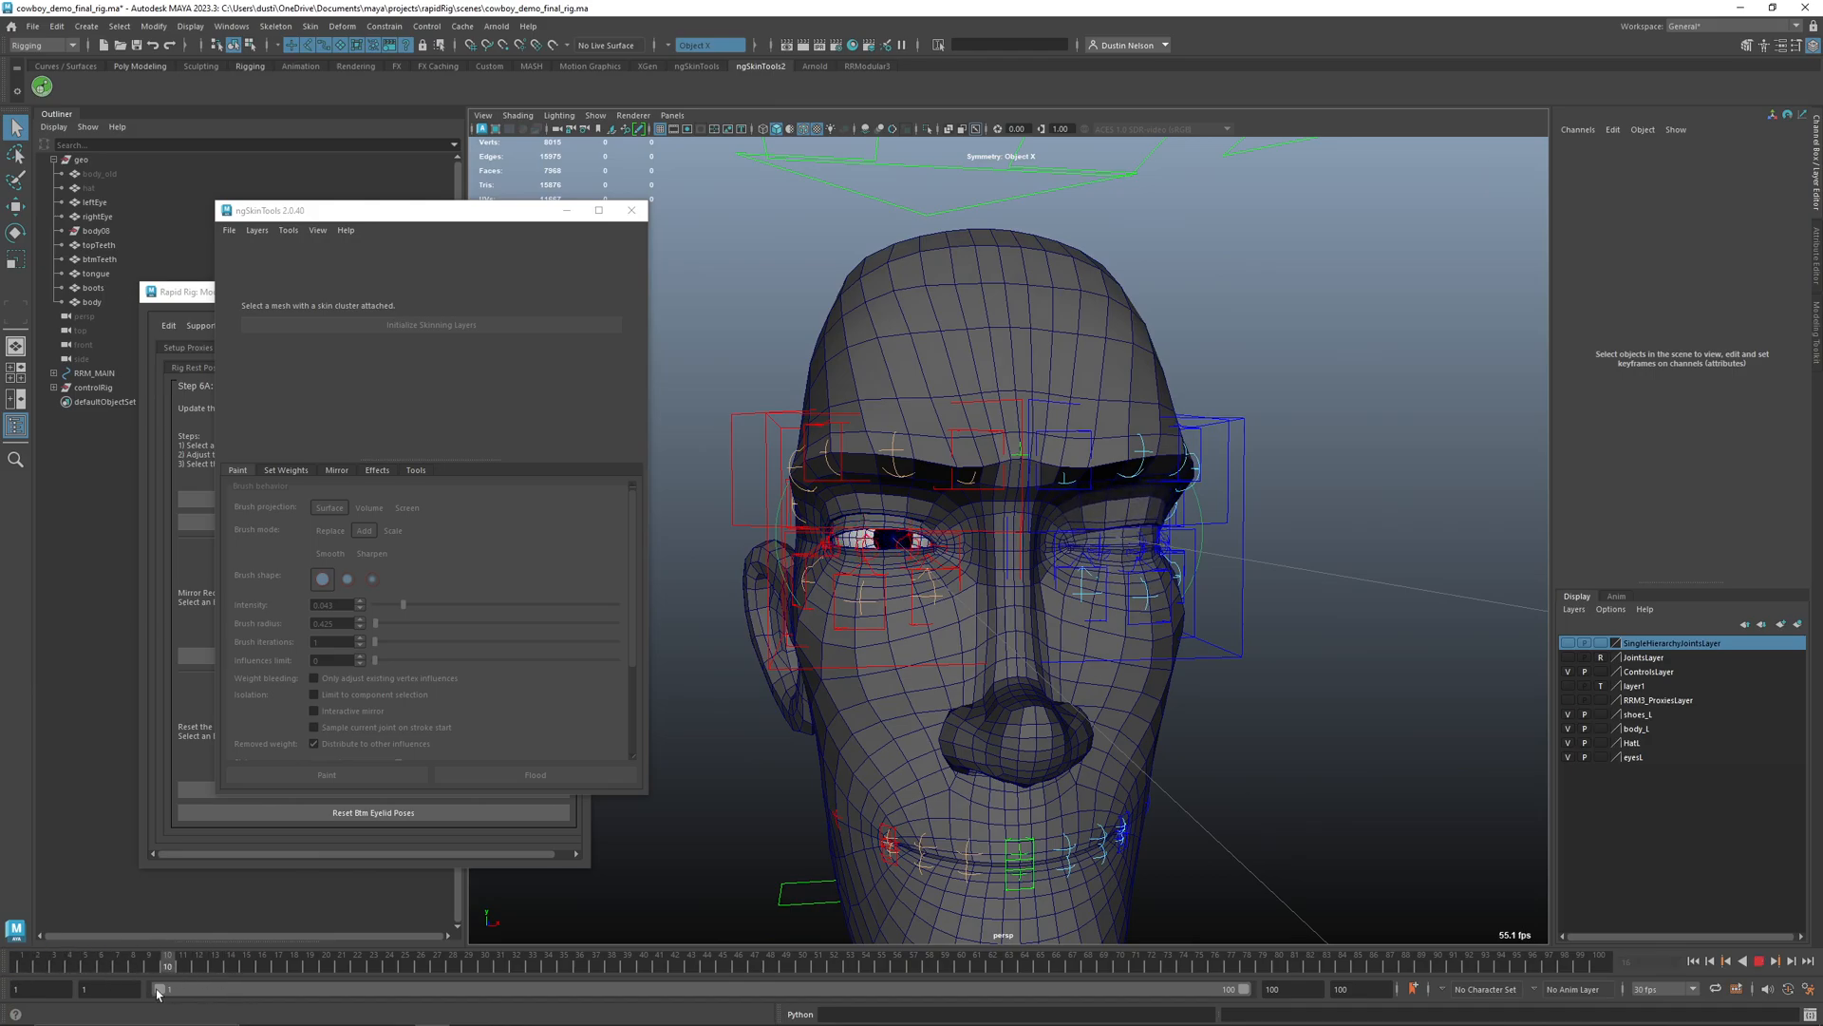
{"action": "key", "text": "Escape"}
{"action": "right_click_drag", "start_coordinate": [1303, 621], "coordinate": [1210, 626], "text": "alt"}
{"action": "left_click_drag", "start_coordinate": [1210, 627], "coordinate": [1227, 619], "text": "alt"}
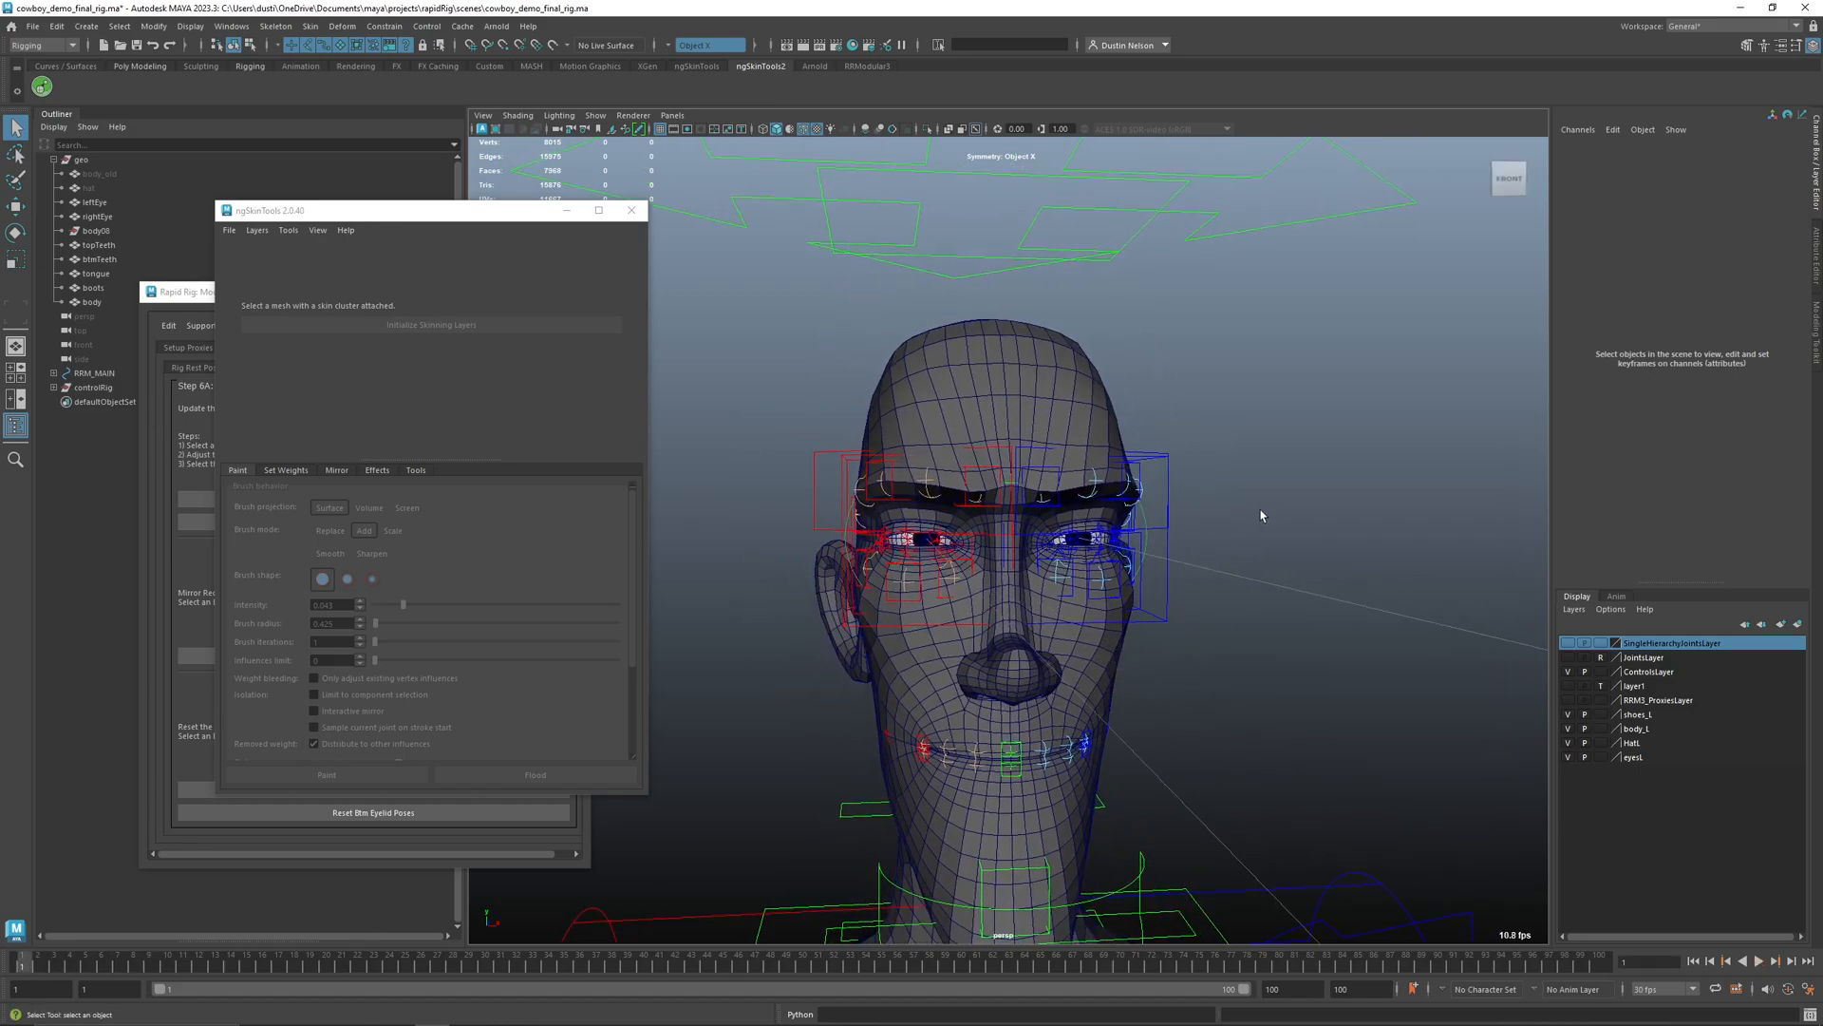
- Scrub from frame 1 to frame 9 and examine how the left eyelid closes
{"action": "right_click_drag", "start_coordinate": [1102, 639], "coordinate": [1140, 665], "text": "alt"}
{"action": "middle_click_drag", "start_coordinate": [1139, 664], "coordinate": [1082, 657], "text": "alt"}
{"action": "right_click_drag", "start_coordinate": [1083, 657], "coordinate": [1107, 667], "text": "alt"}
{"action": "left_click_drag", "start_coordinate": [36, 962], "coordinate": [155, 953]}
{"action": "right_click_drag", "start_coordinate": [1040, 692], "coordinate": [1107, 602], "text": "alt"}
{"action": "middle_click_drag", "start_coordinate": [1108, 602], "coordinate": [1138, 602], "text": "alt"}
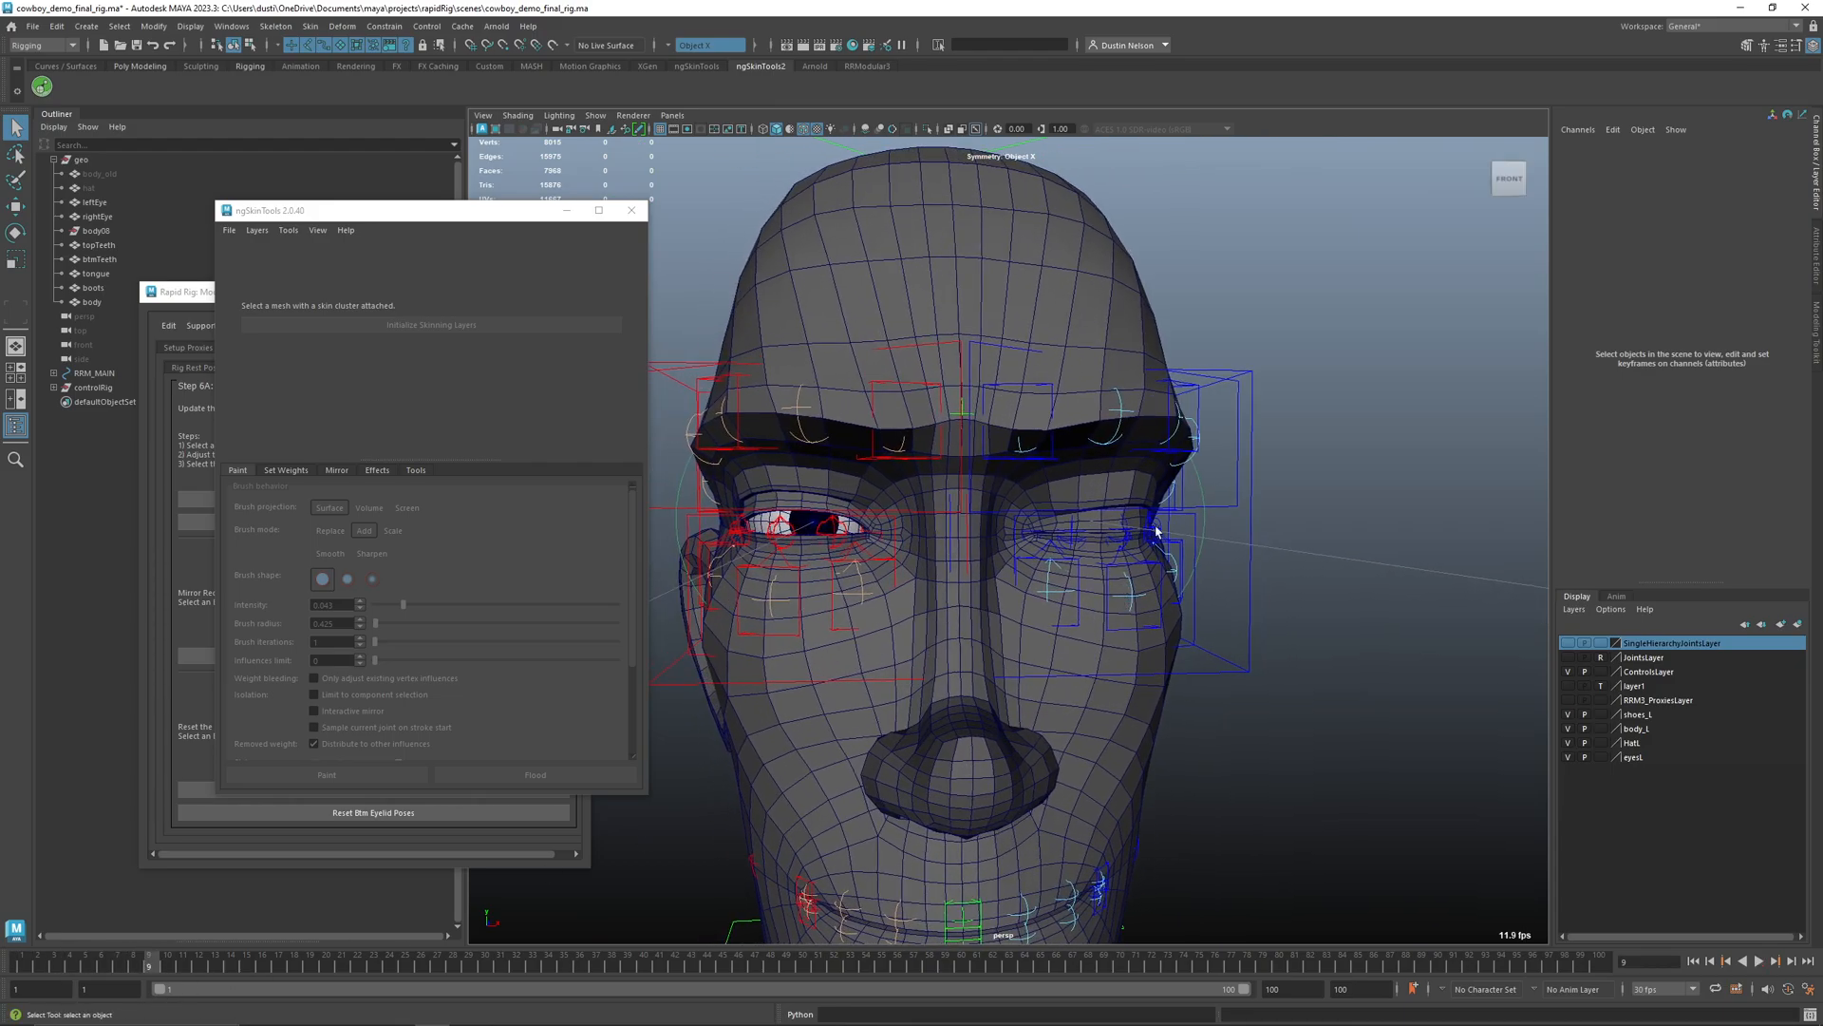
{"action": "right_click_drag", "start_coordinate": [1101, 497], "coordinate": [1177, 518], "text": "alt"}
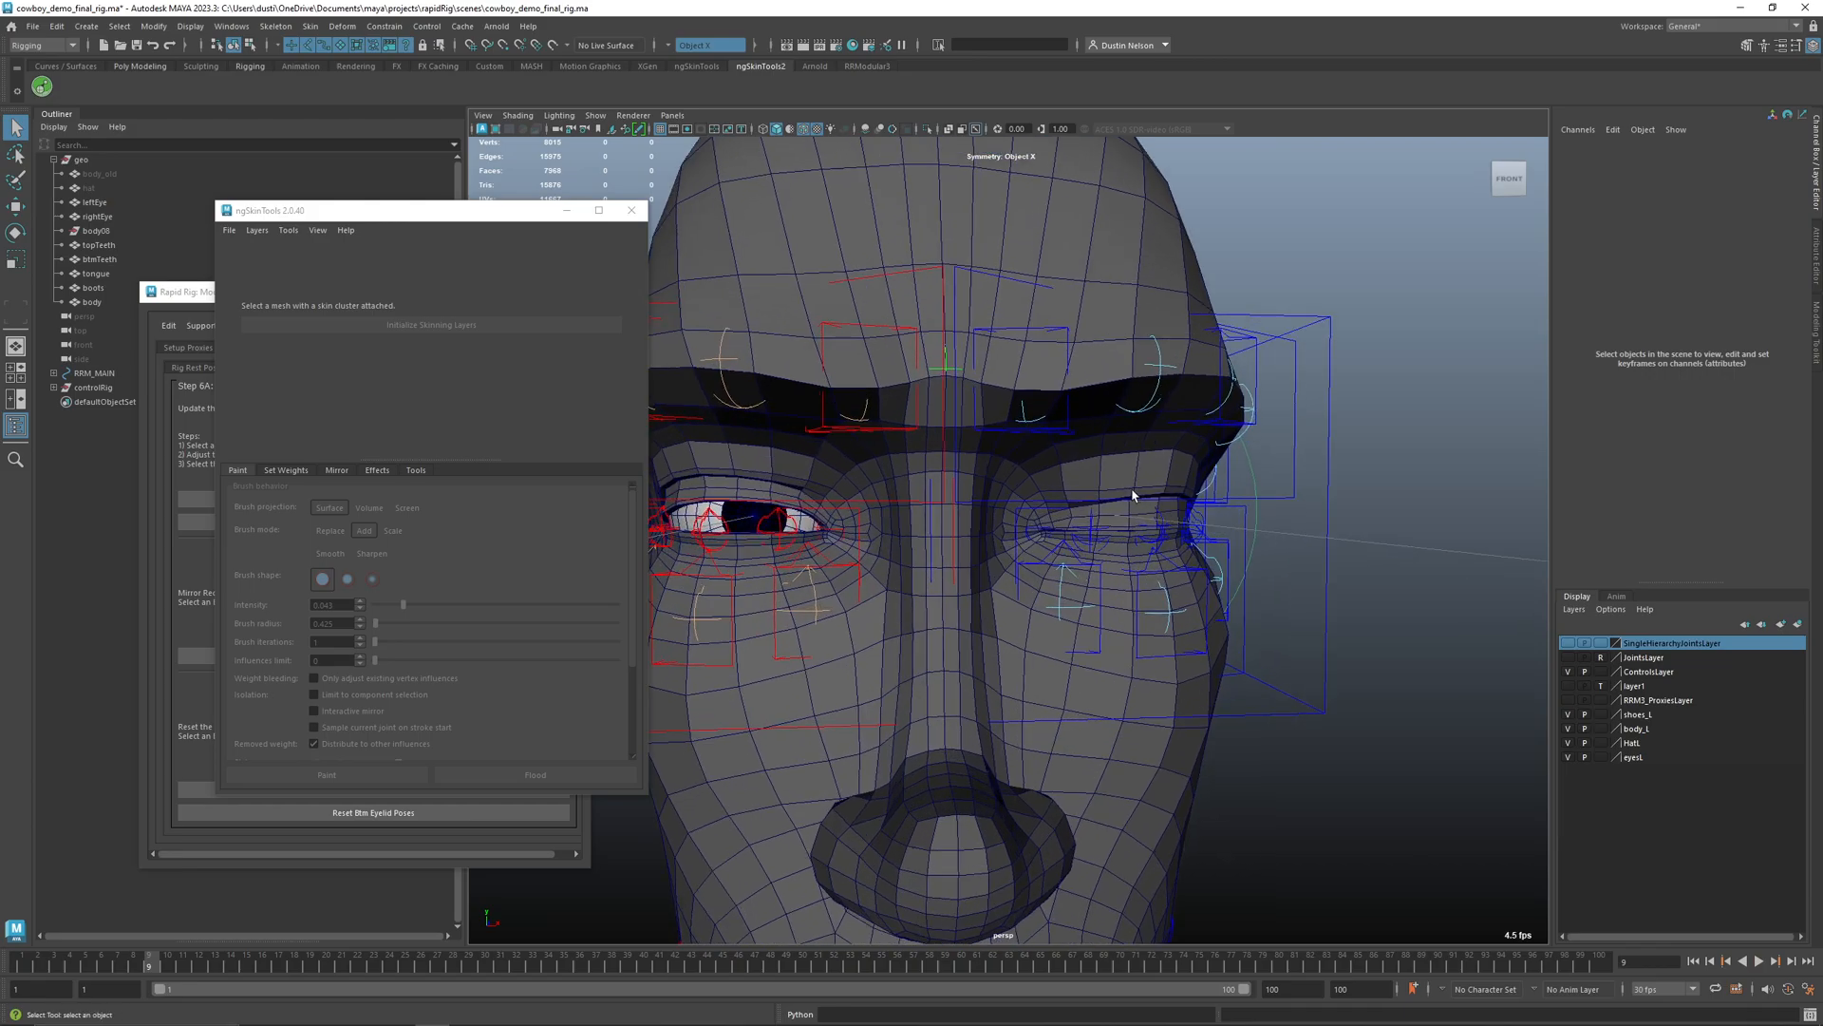
- Select the left eye socket control at frame 9
{"action": "left_click", "coordinate": [1168, 515]}
{"action": "left_click", "coordinate": [1377, 588]}
{"action": "mouse_move", "coordinate": [1356, 589]}
{"action": "left_mouse_down"}
{"action": "mouse_move", "coordinate": [1311, 600]}
{"action": "mouse_move", "coordinate": [1355, 588]}
{"action": "left_mouse_up"}
{"action": "right_click_drag", "start_coordinate": [1356, 588], "coordinate": [1306, 578], "text": "alt"}
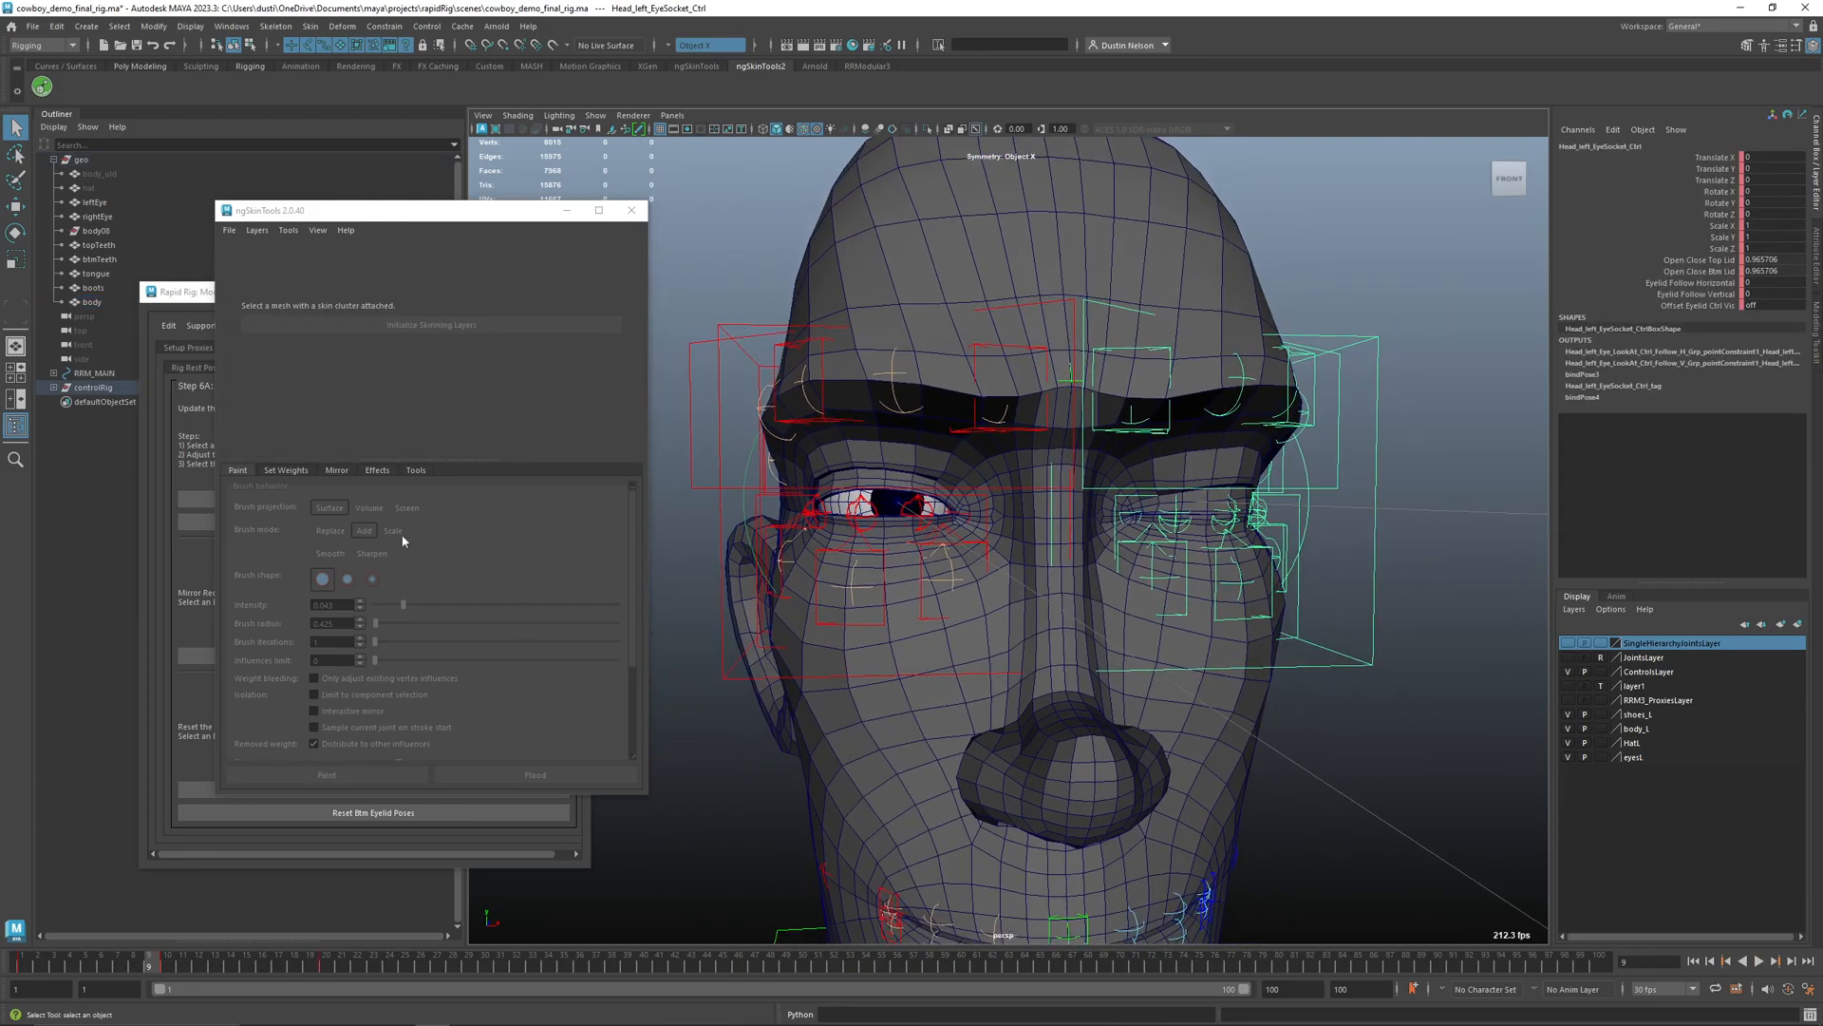
- Try mirroring the recorded left eyelid pose to the opposite eye at frame 9, and undo it
{"action": "left_click", "coordinate": [189, 290]}
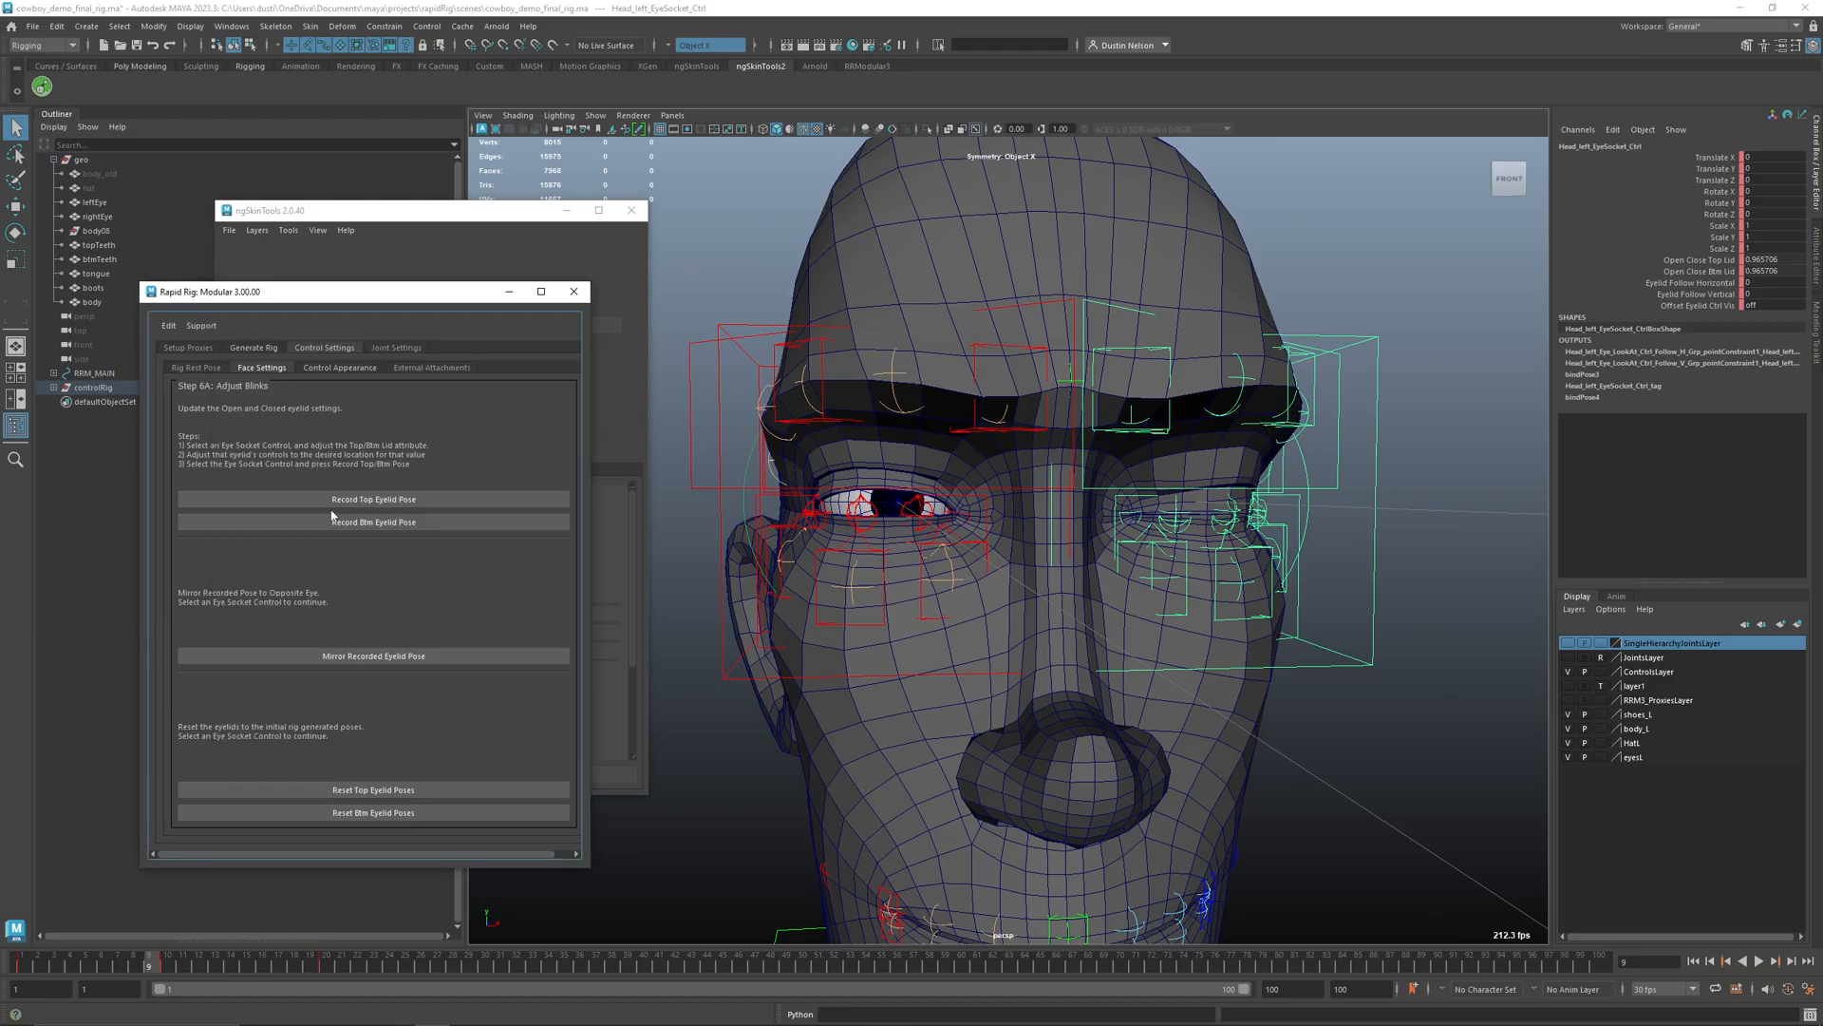
{"action": "left_click", "coordinate": [385, 665]}
{"action": "mouse_move", "coordinate": [800, 751]}
{"action": "middle_mouse_down", "text": "alt"}
{"action": "mouse_move", "coordinate": [833, 743]}
{"action": "mouse_move", "coordinate": [813, 750]}
{"action": "middle_mouse_up", "text": "alt"}
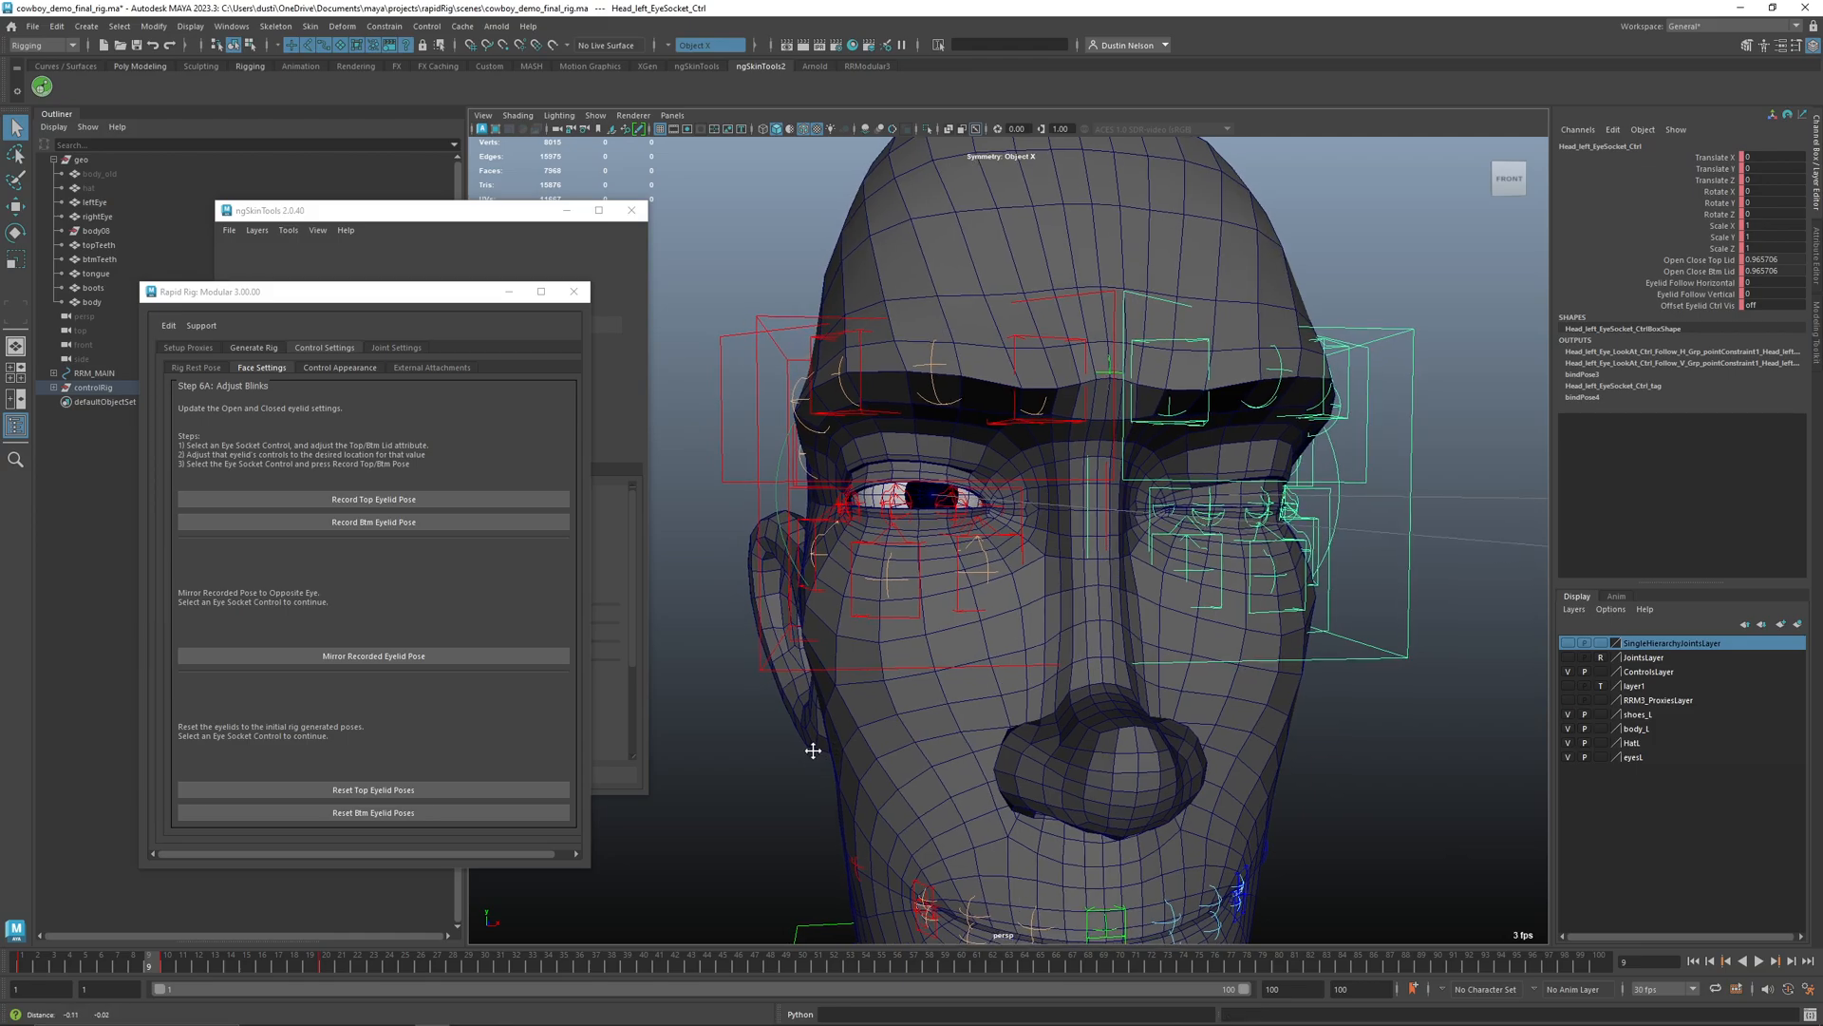
{"action": "middle_click_drag", "start_coordinate": [724, 791], "coordinate": [743, 791], "text": "alt"}
{"action": "key", "text": "ctrl+z"}
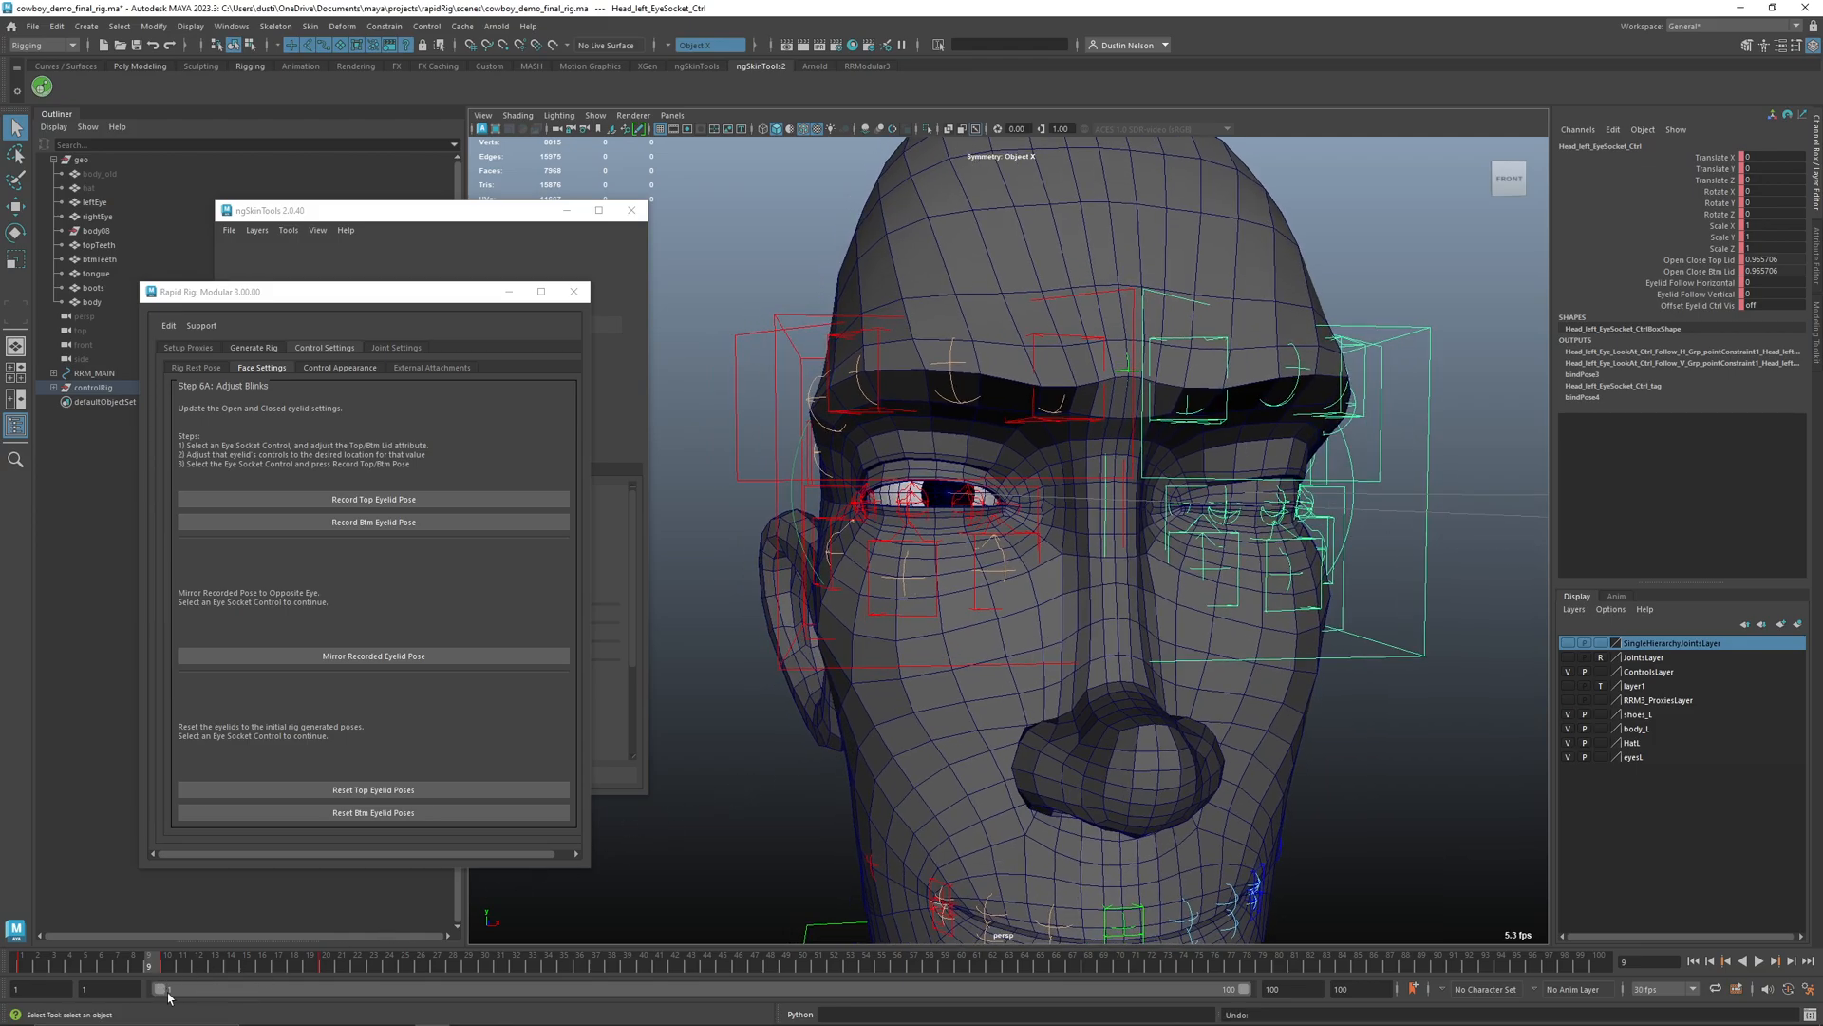
- Go to frame 10 and mirror the recorded closed eyelid pose from the left eye to the right eye
{"action": "key", "text": "alt+v"}
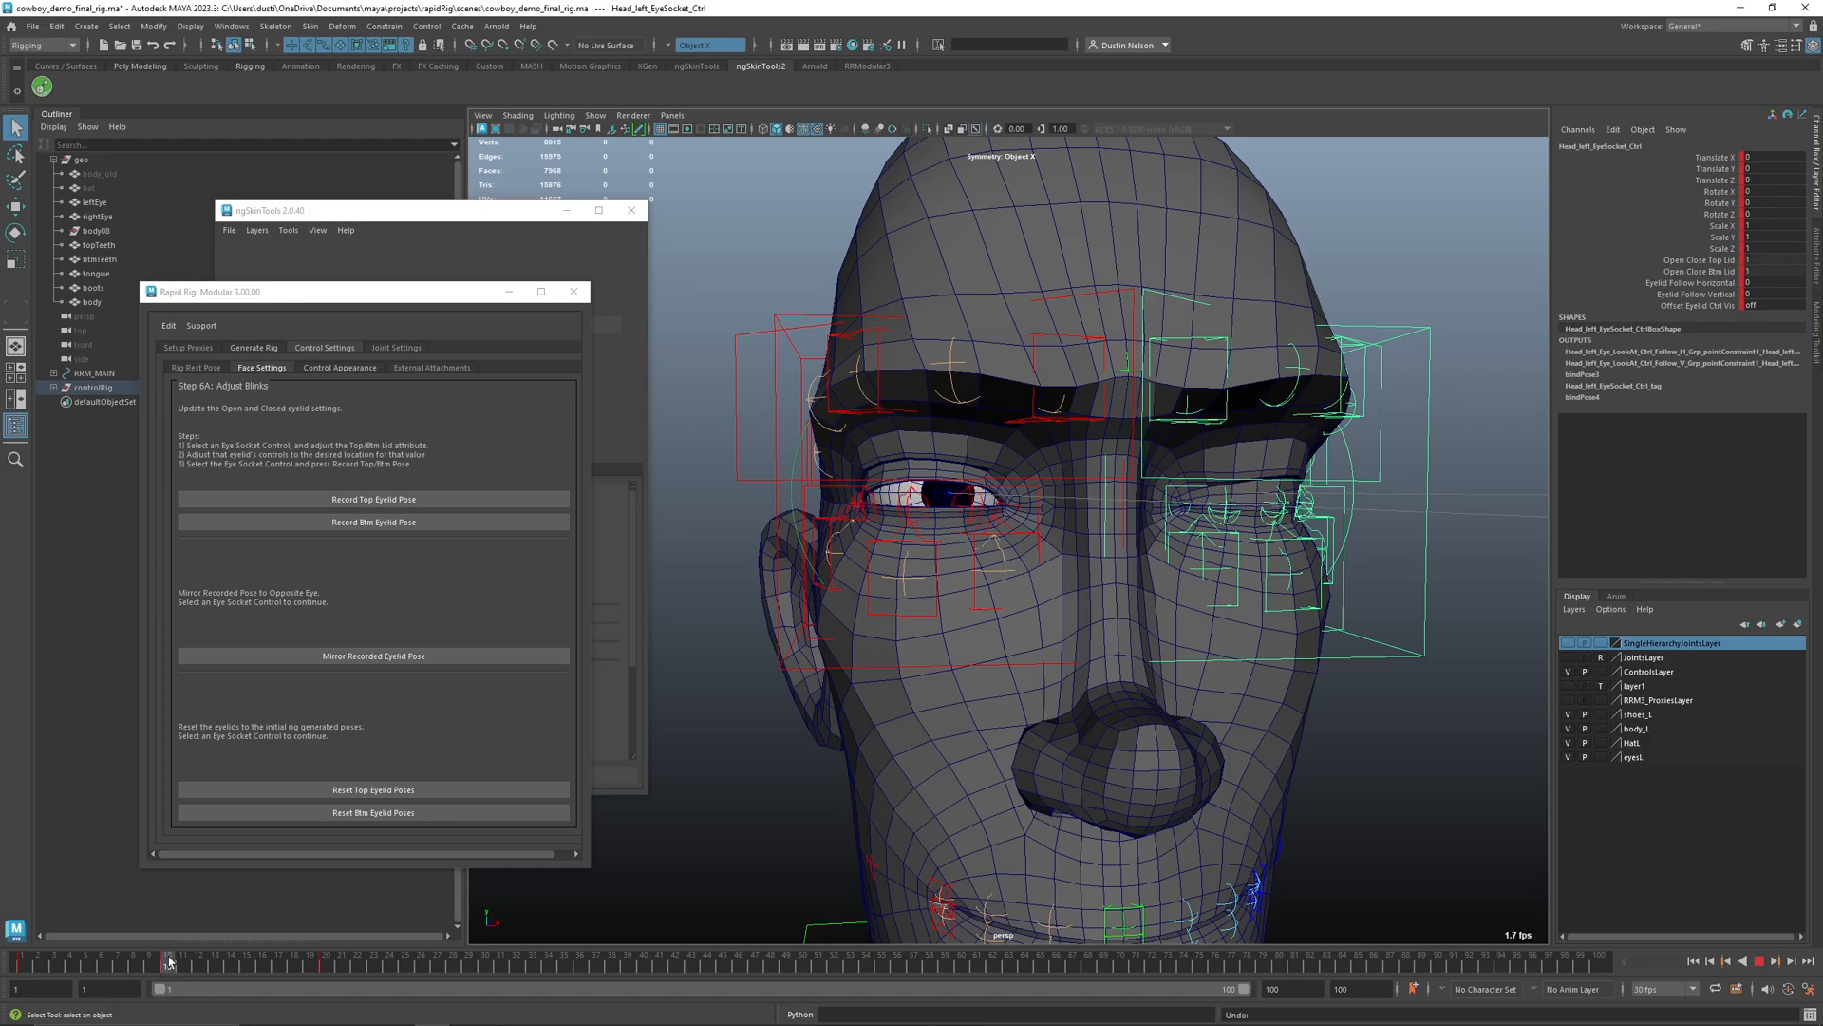
{"action": "left_click_drag", "start_coordinate": [169, 961], "coordinate": [168, 963]}
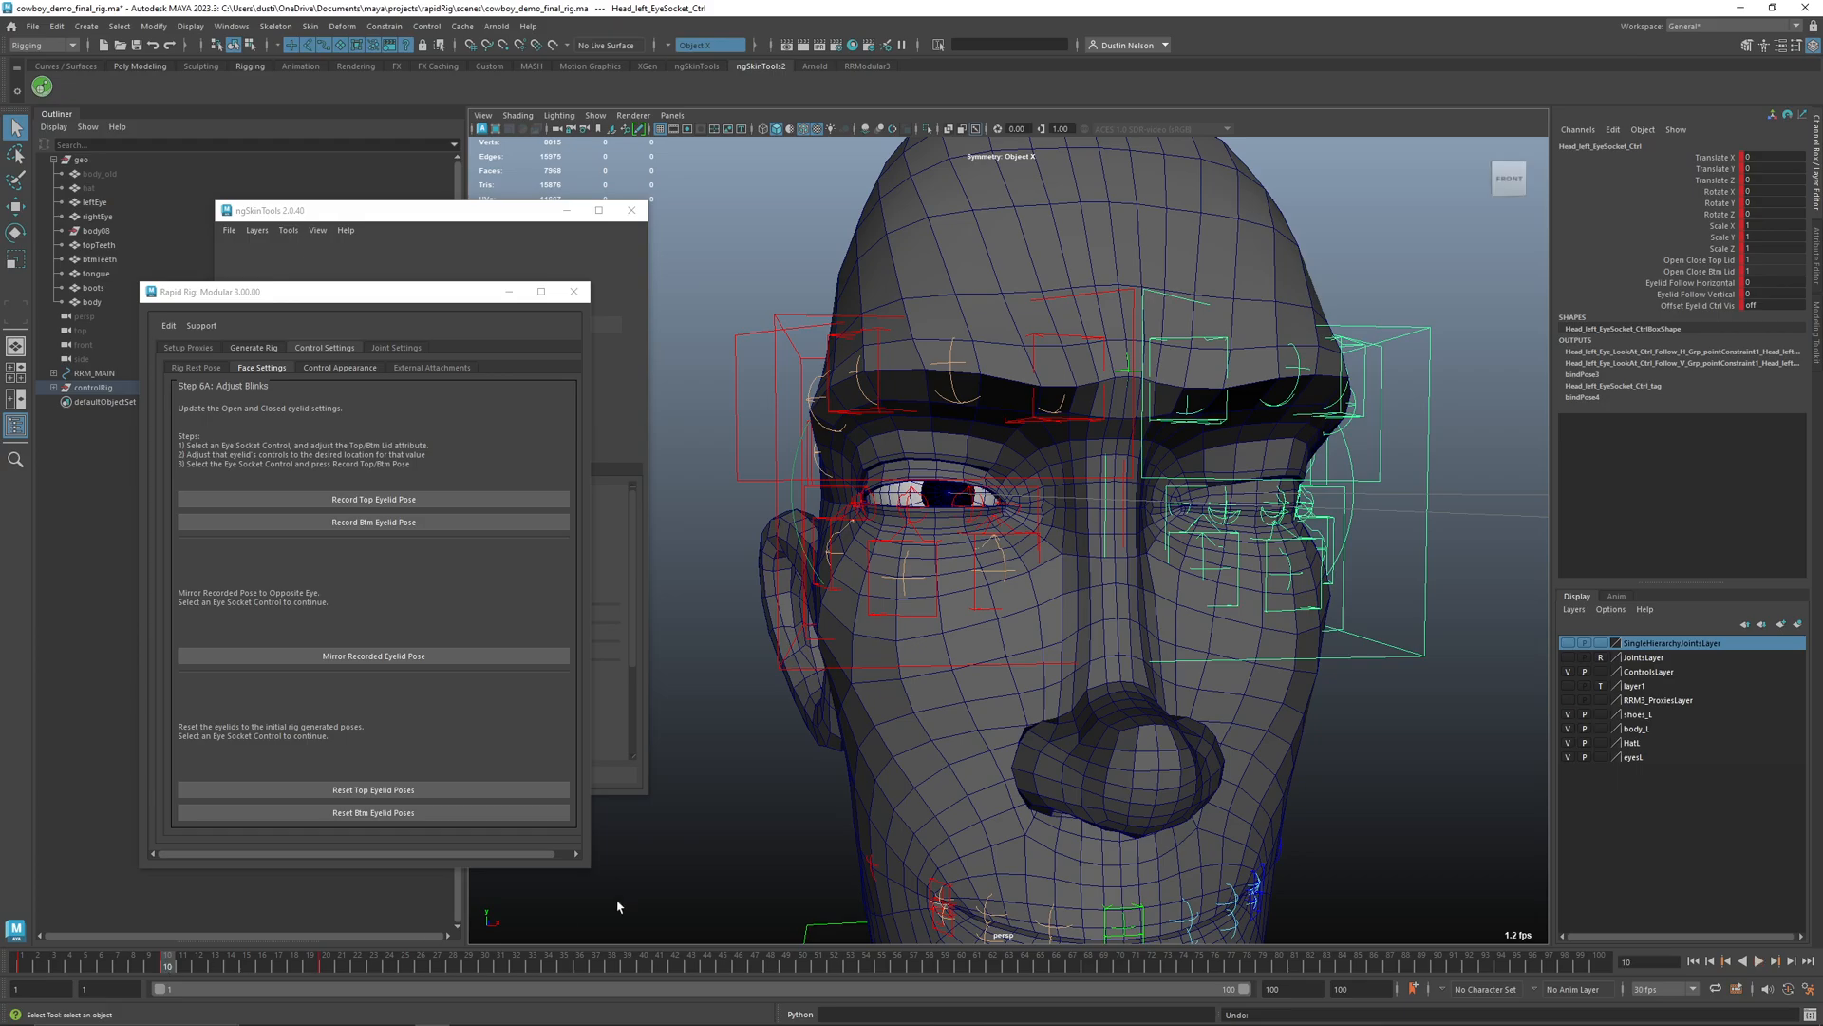
{"action": "left_click", "coordinate": [411, 658]}
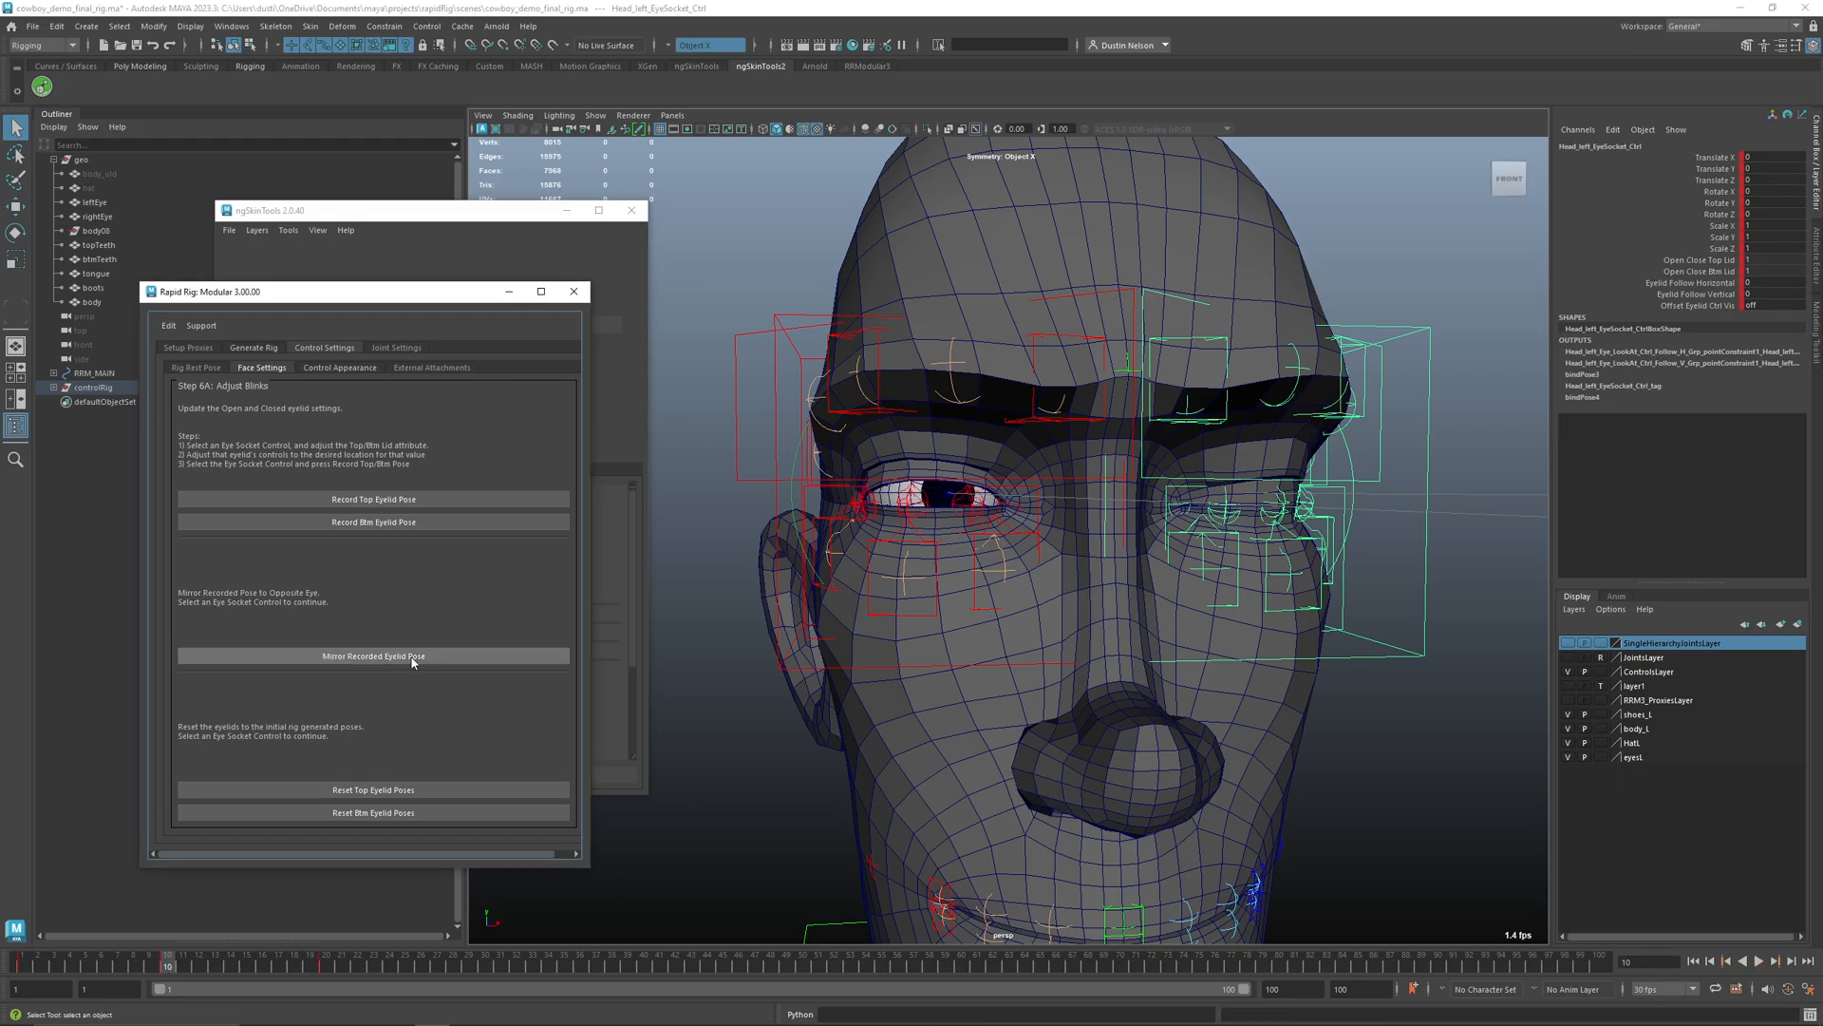
- Go to frame 20 and mirror the recorded wide-open eyelid pose from the left eye to the right eye
{"action": "mouse_move", "coordinate": [166, 962]}
{"action": "left_mouse_down"}
{"action": "mouse_move", "coordinate": [26, 972]}
{"action": "mouse_move", "coordinate": [331, 970]}
{"action": "left_mouse_up"}
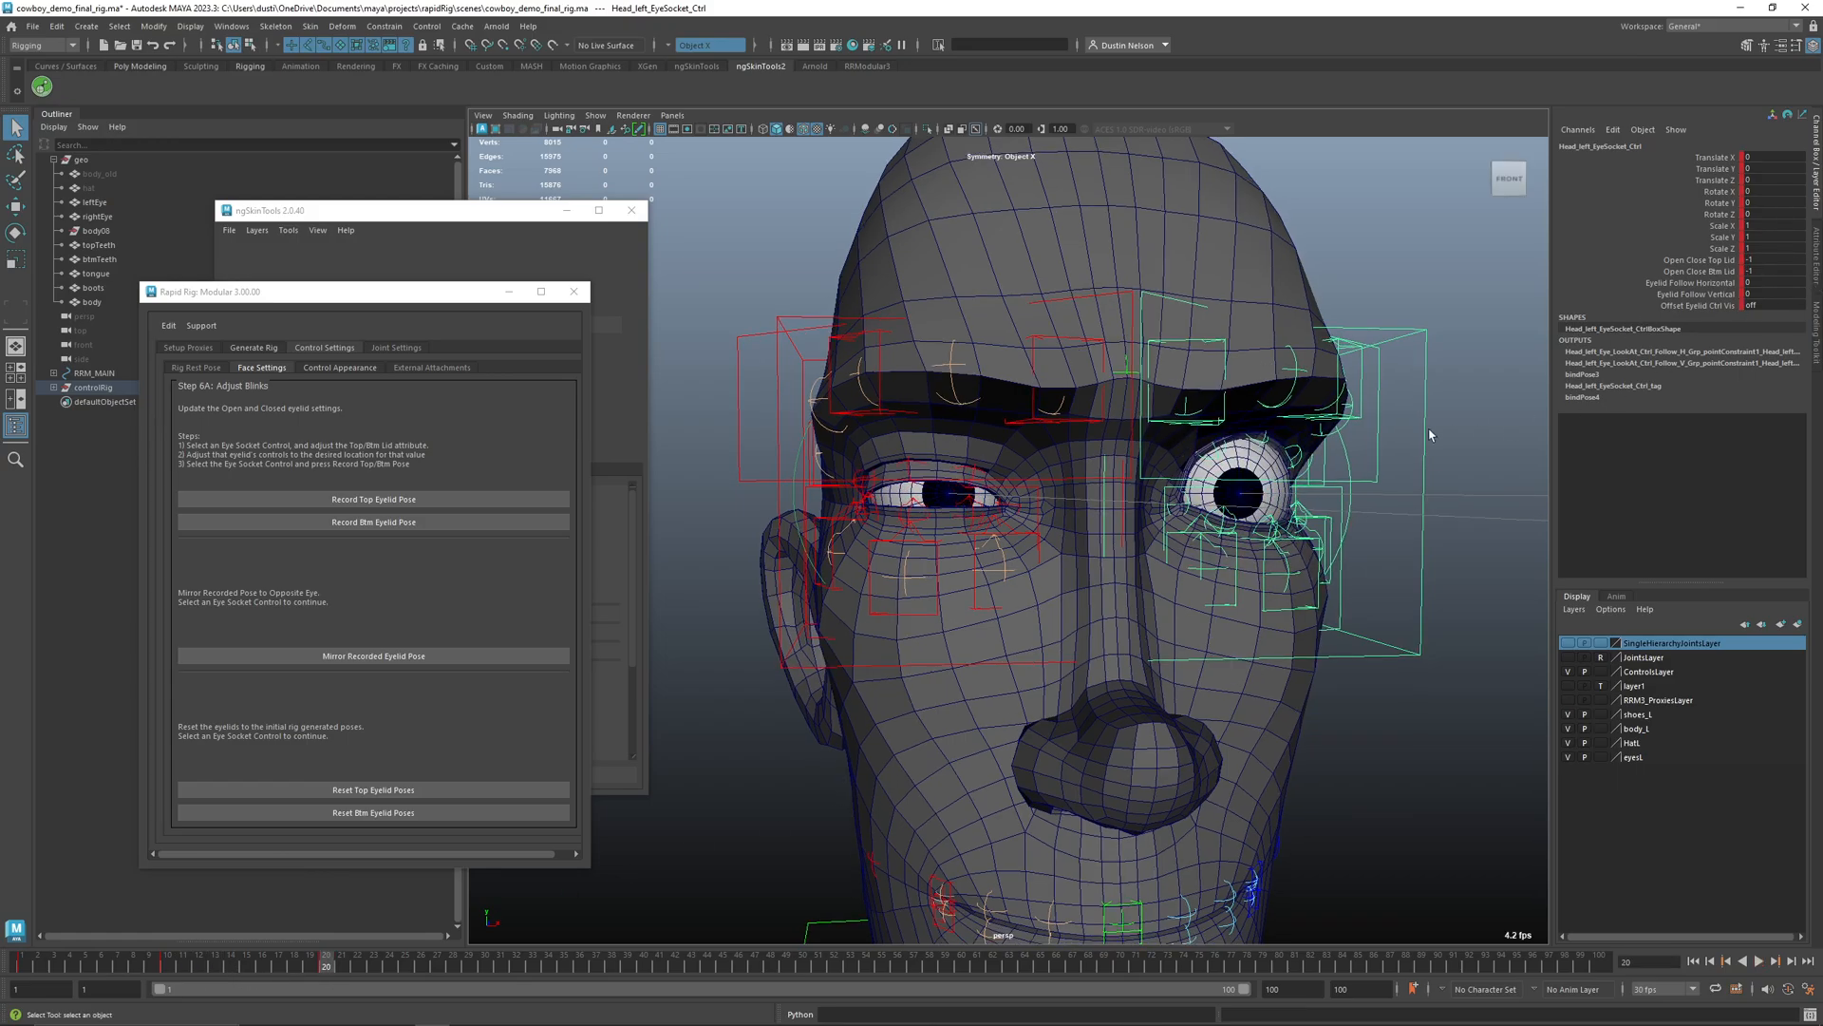
{"action": "left_click_drag", "start_coordinate": [1104, 509], "coordinate": [1085, 511], "text": "alt"}
{"action": "left_click", "coordinate": [440, 658]}
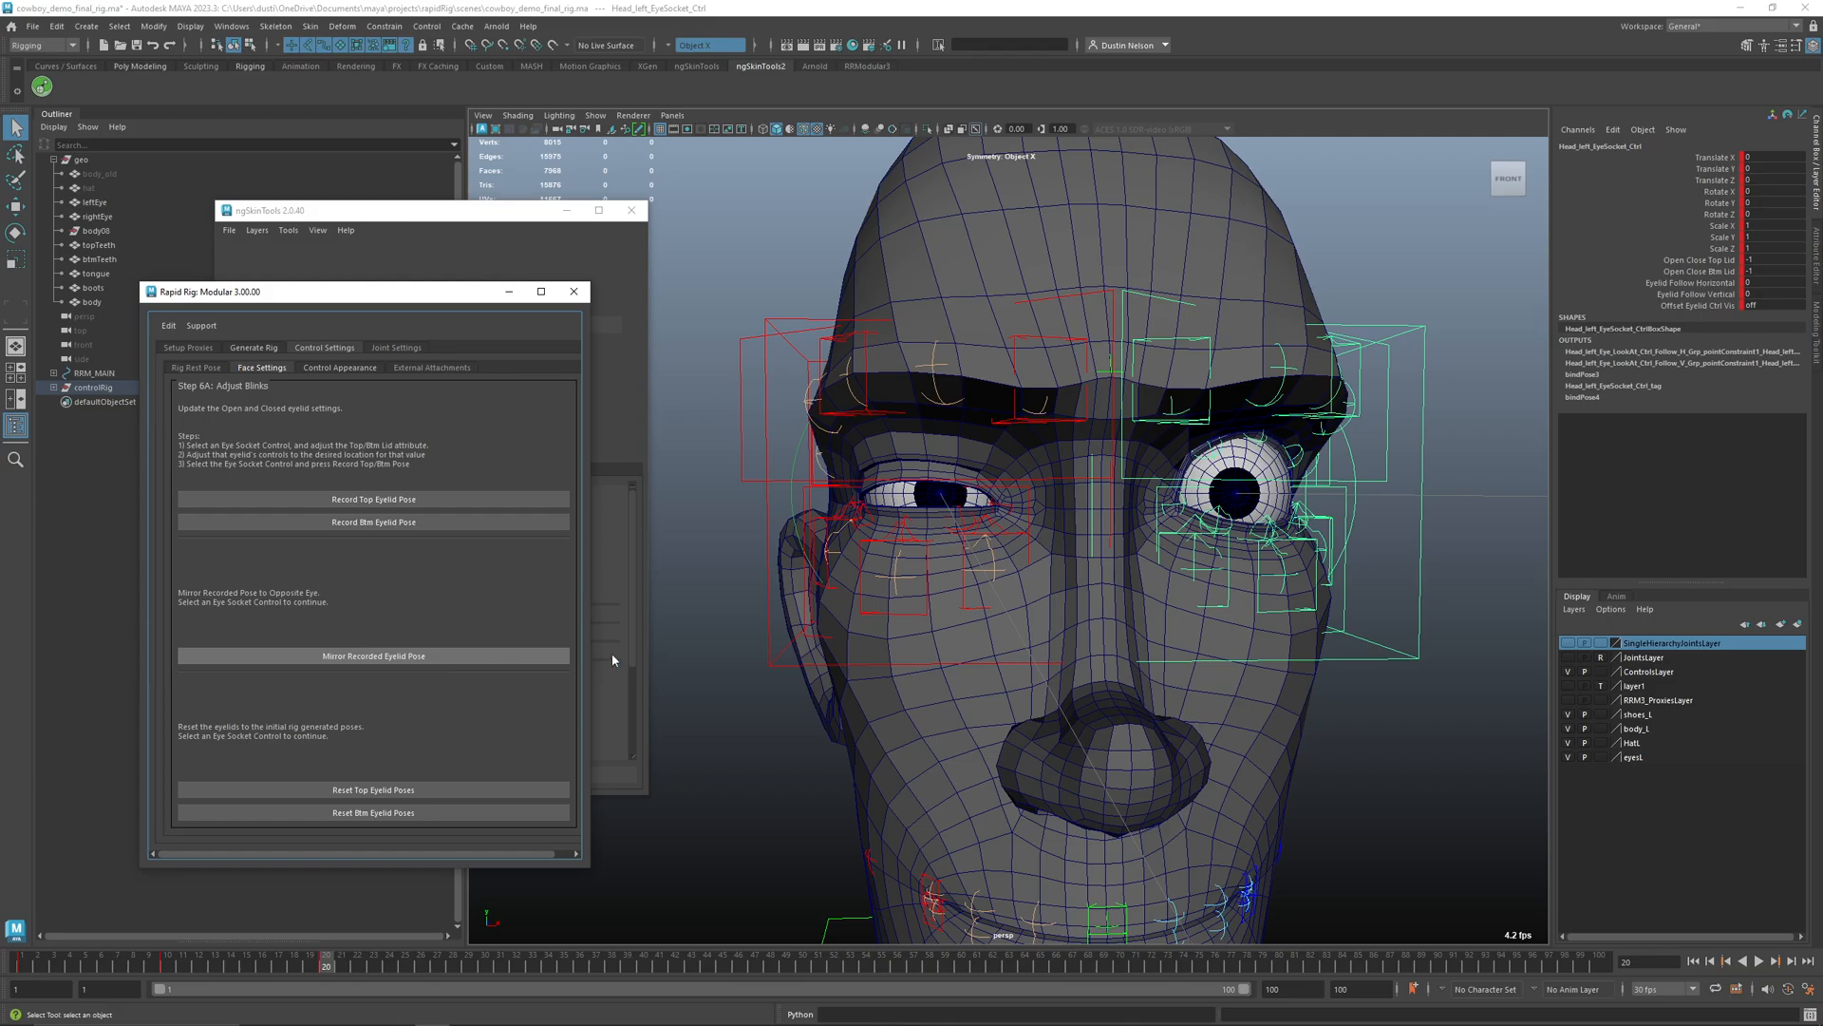
- Return the timeline to frame 1 and select the body mesh
{"action": "left_click_drag", "start_coordinate": [326, 969], "coordinate": [15, 969]}
{"action": "left_click", "coordinate": [1195, 245]}
{"action": "key", "text": "f"}
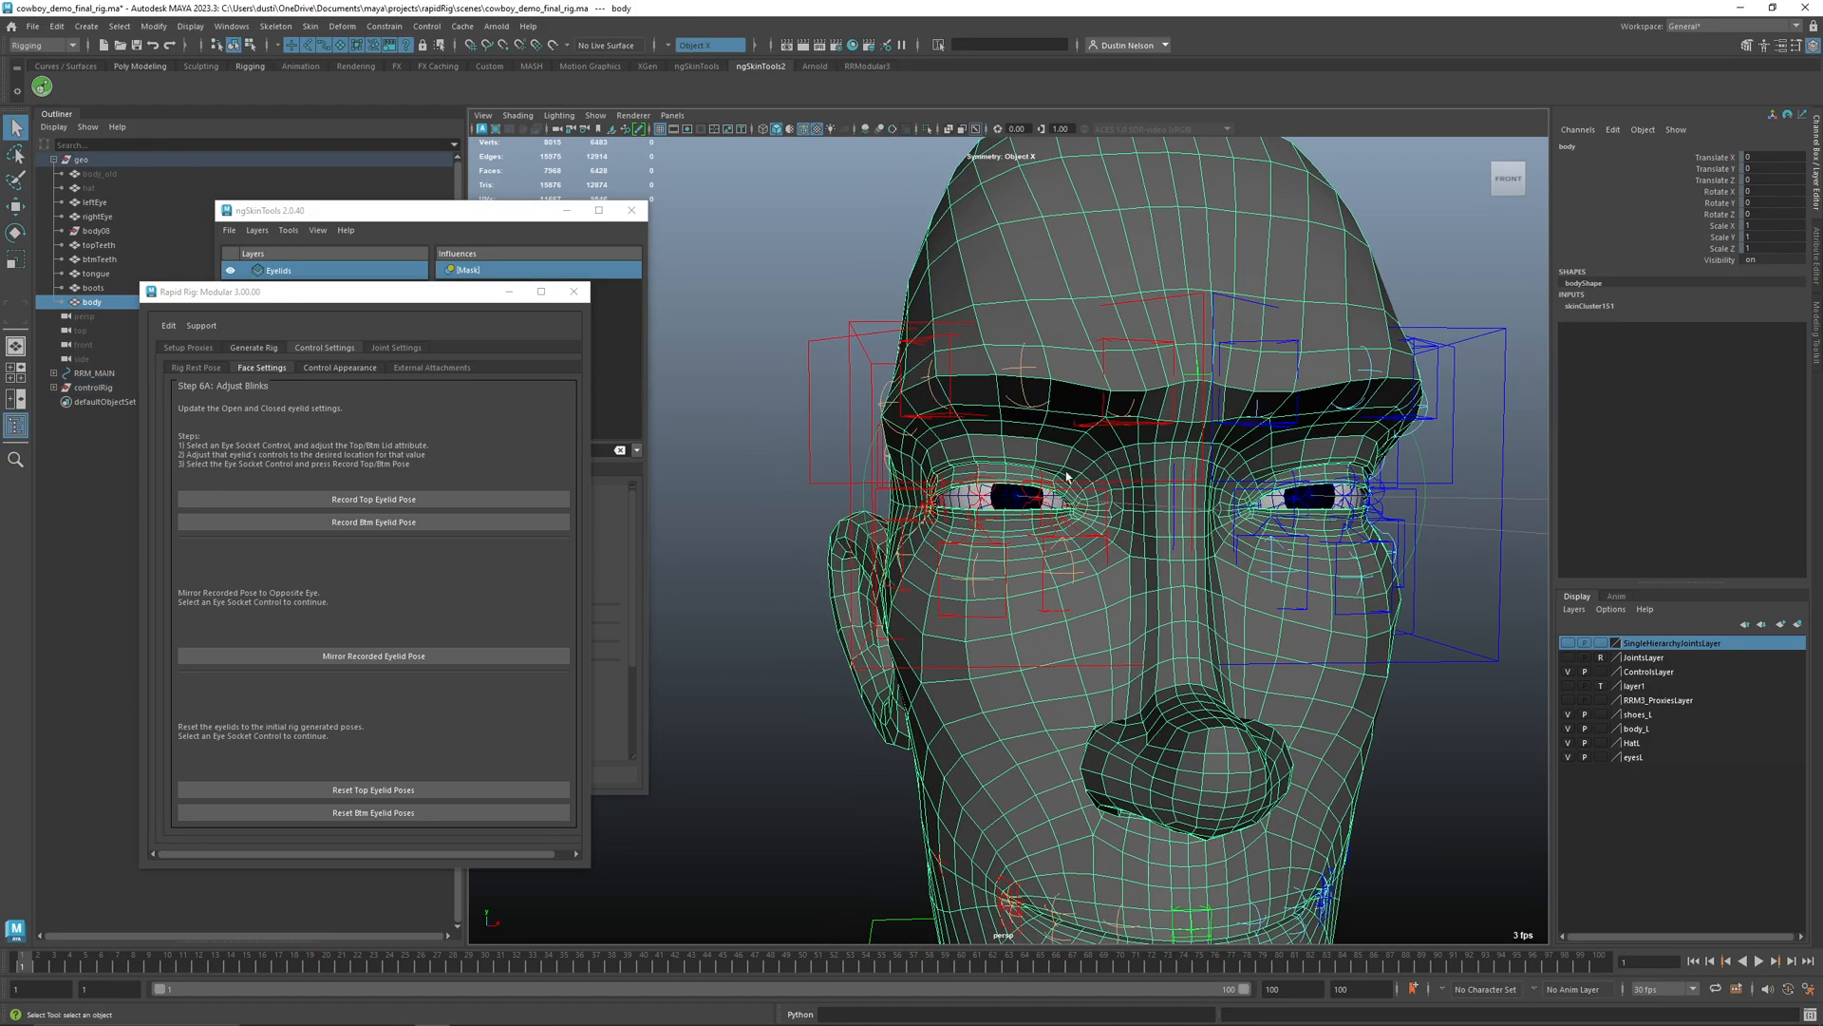
- Bring ngSkinTools forward and open the influence mirror mapping for the Eyelids layer
{"action": "left_click", "coordinate": [500, 220]}
{"action": "left_click_drag", "start_coordinate": [501, 220], "coordinate": [582, 203]}
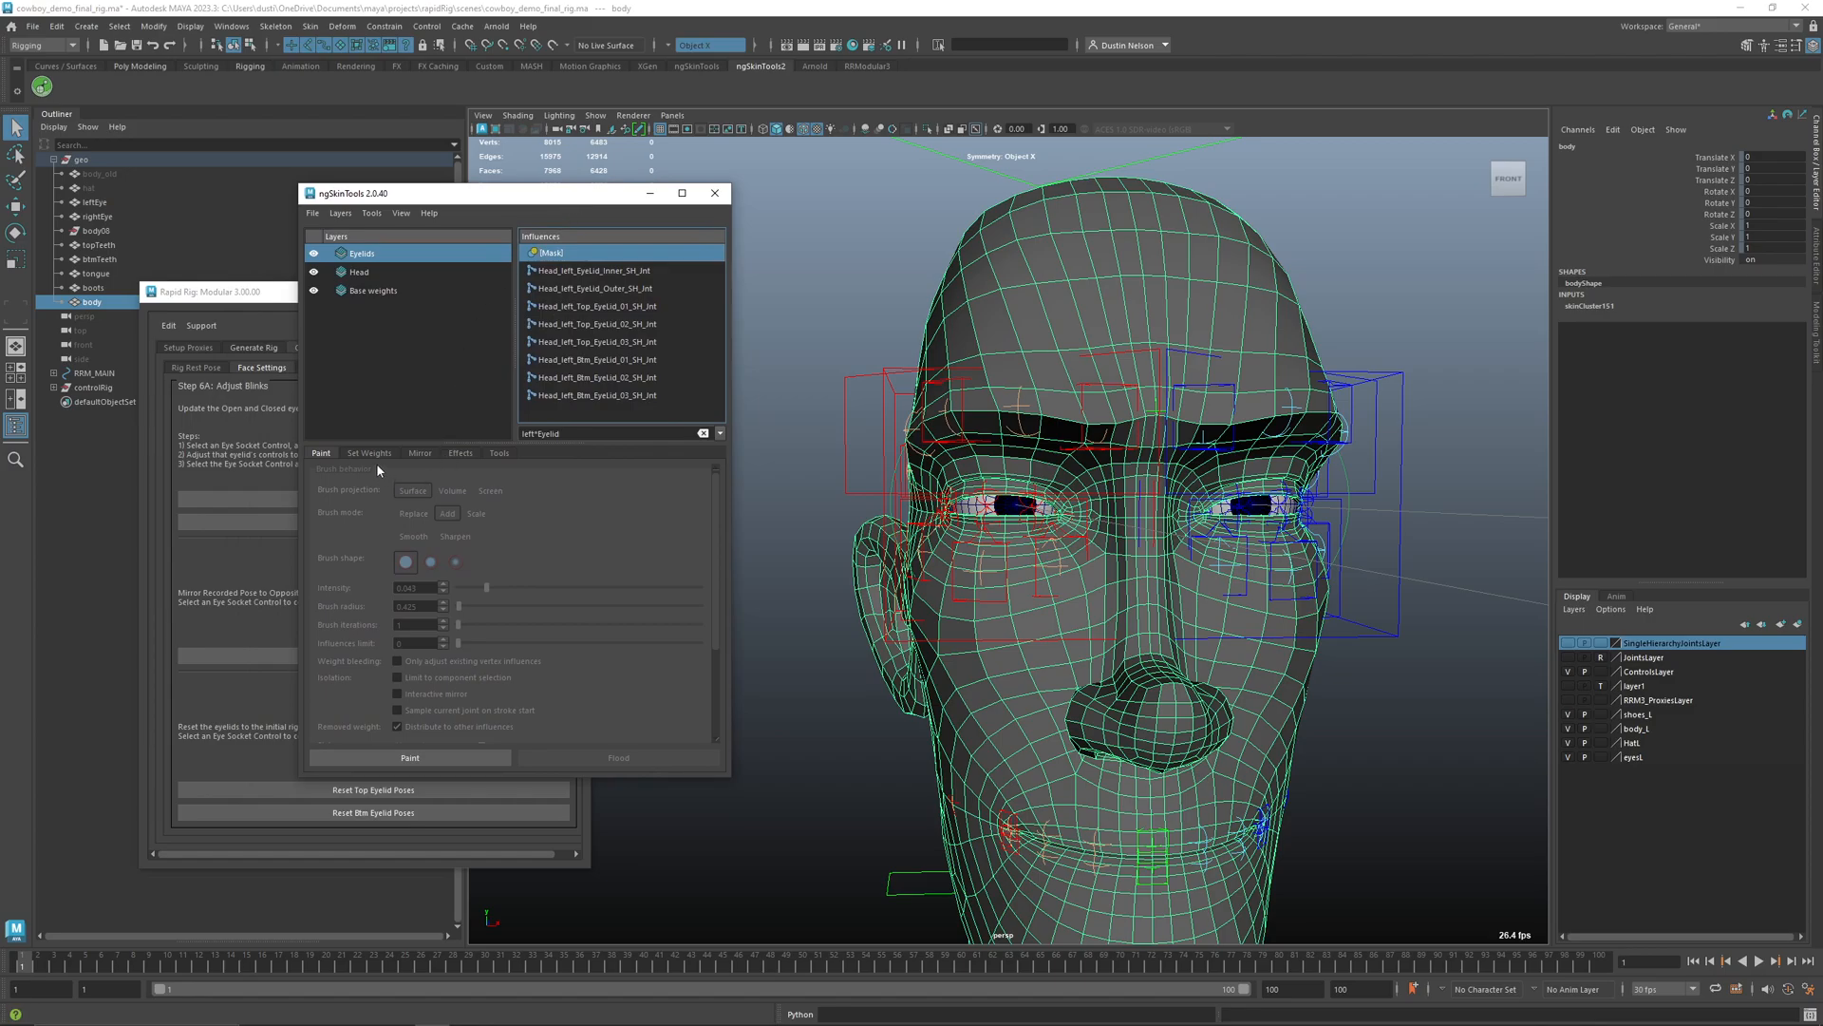
{"action": "left_click", "coordinate": [421, 454]}
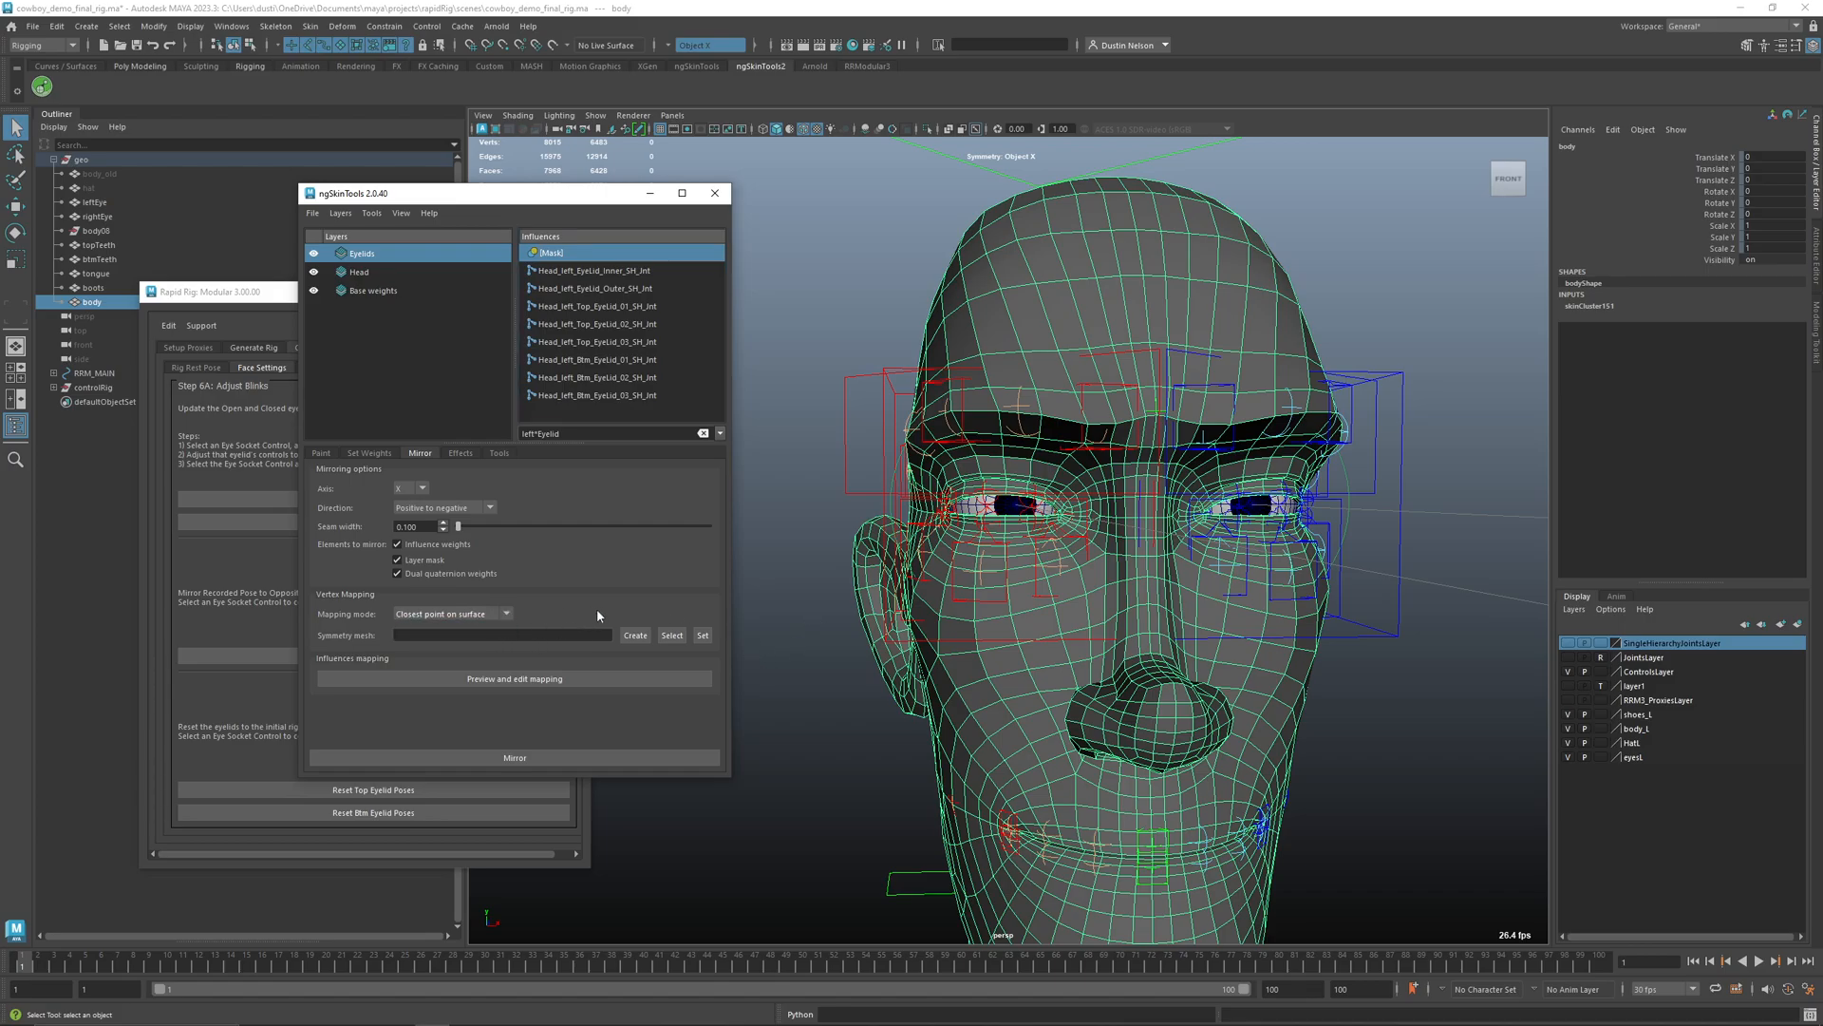
{"action": "left_click", "coordinate": [544, 679]}
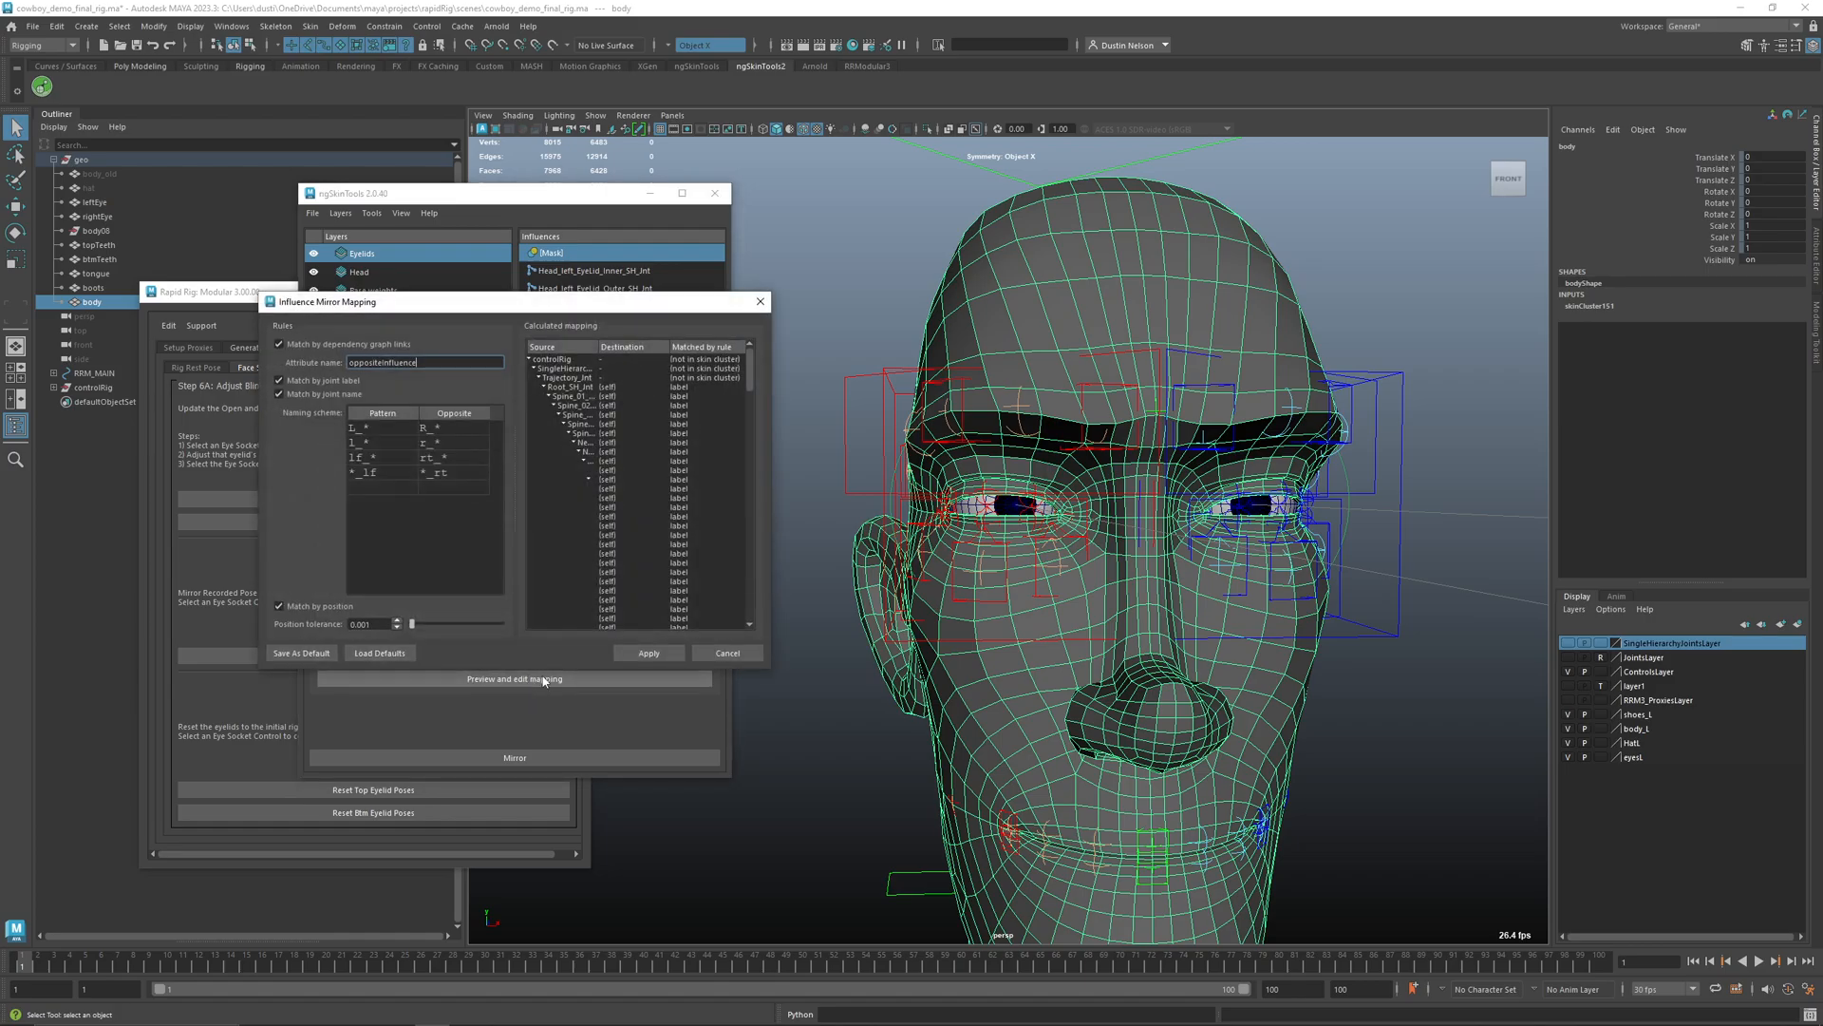
{"action": "left_click_drag", "start_coordinate": [594, 305], "coordinate": [635, 301]}
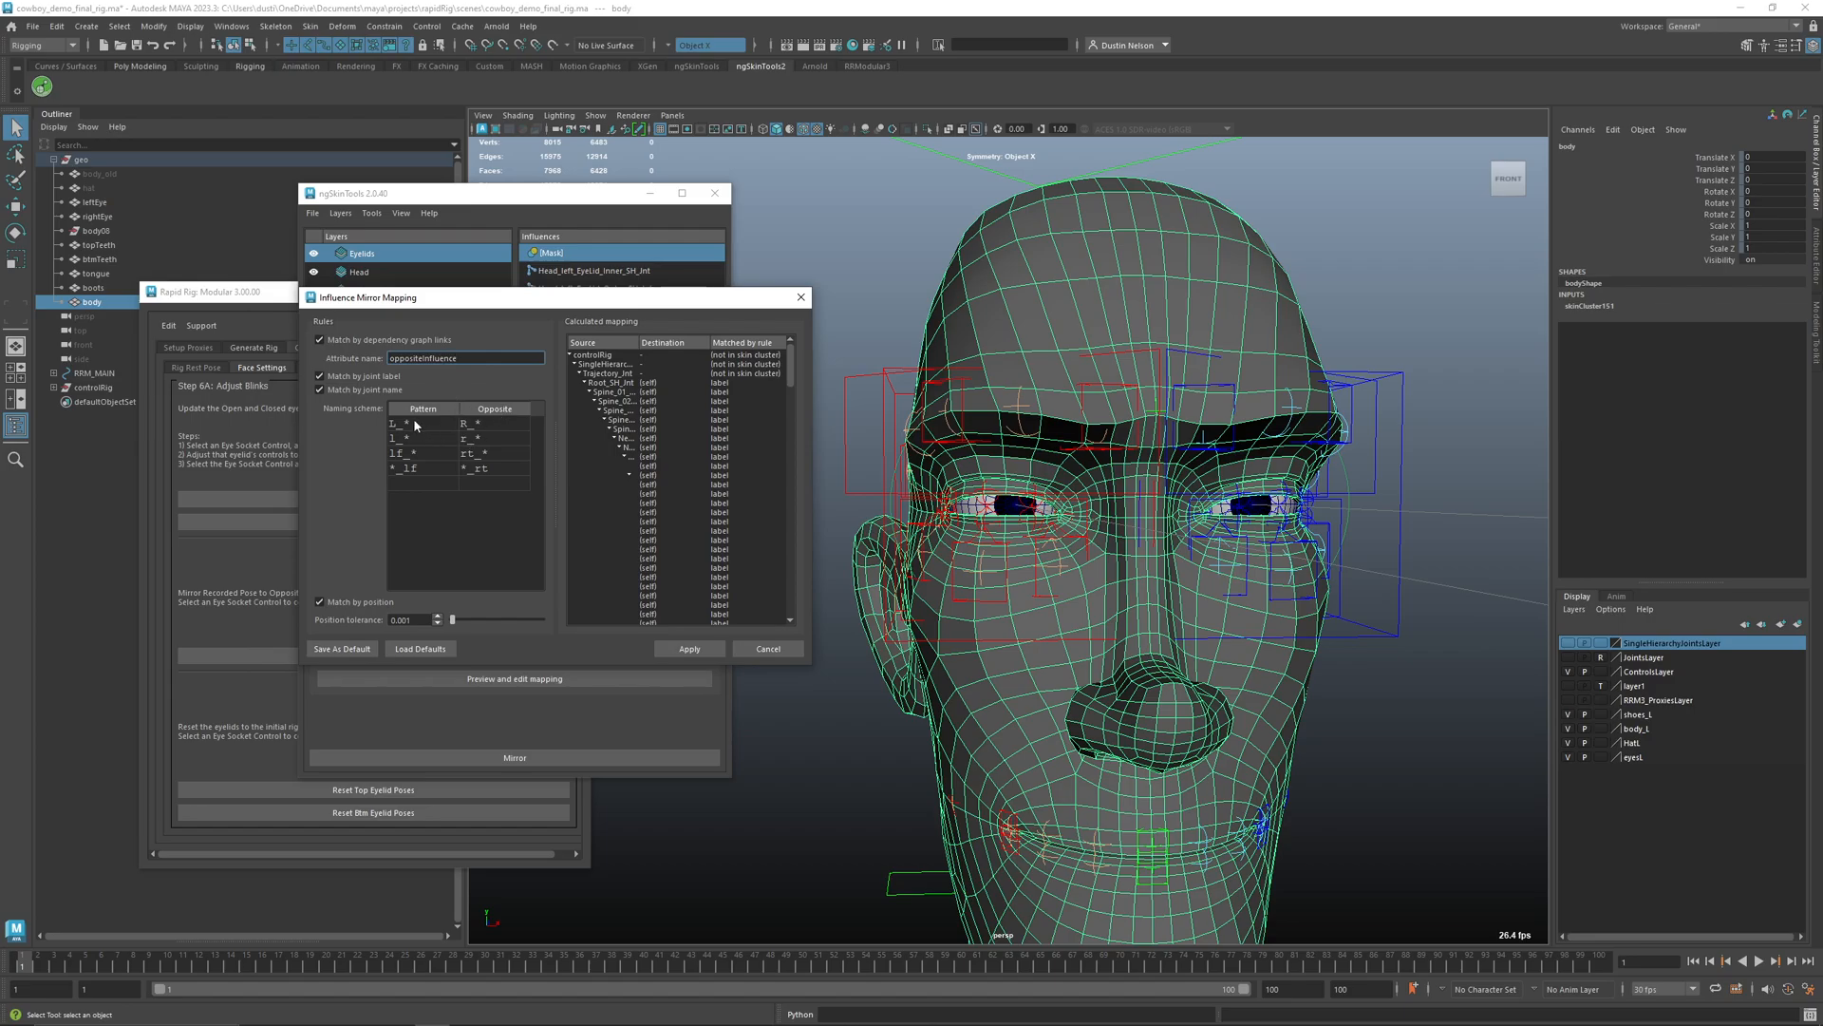
- Show the skinning joints layer and select the neck and both cheek joints to read their side naming
{"action": "middle_click_drag", "start_coordinate": [965, 391], "coordinate": [1014, 398], "text": "alt"}
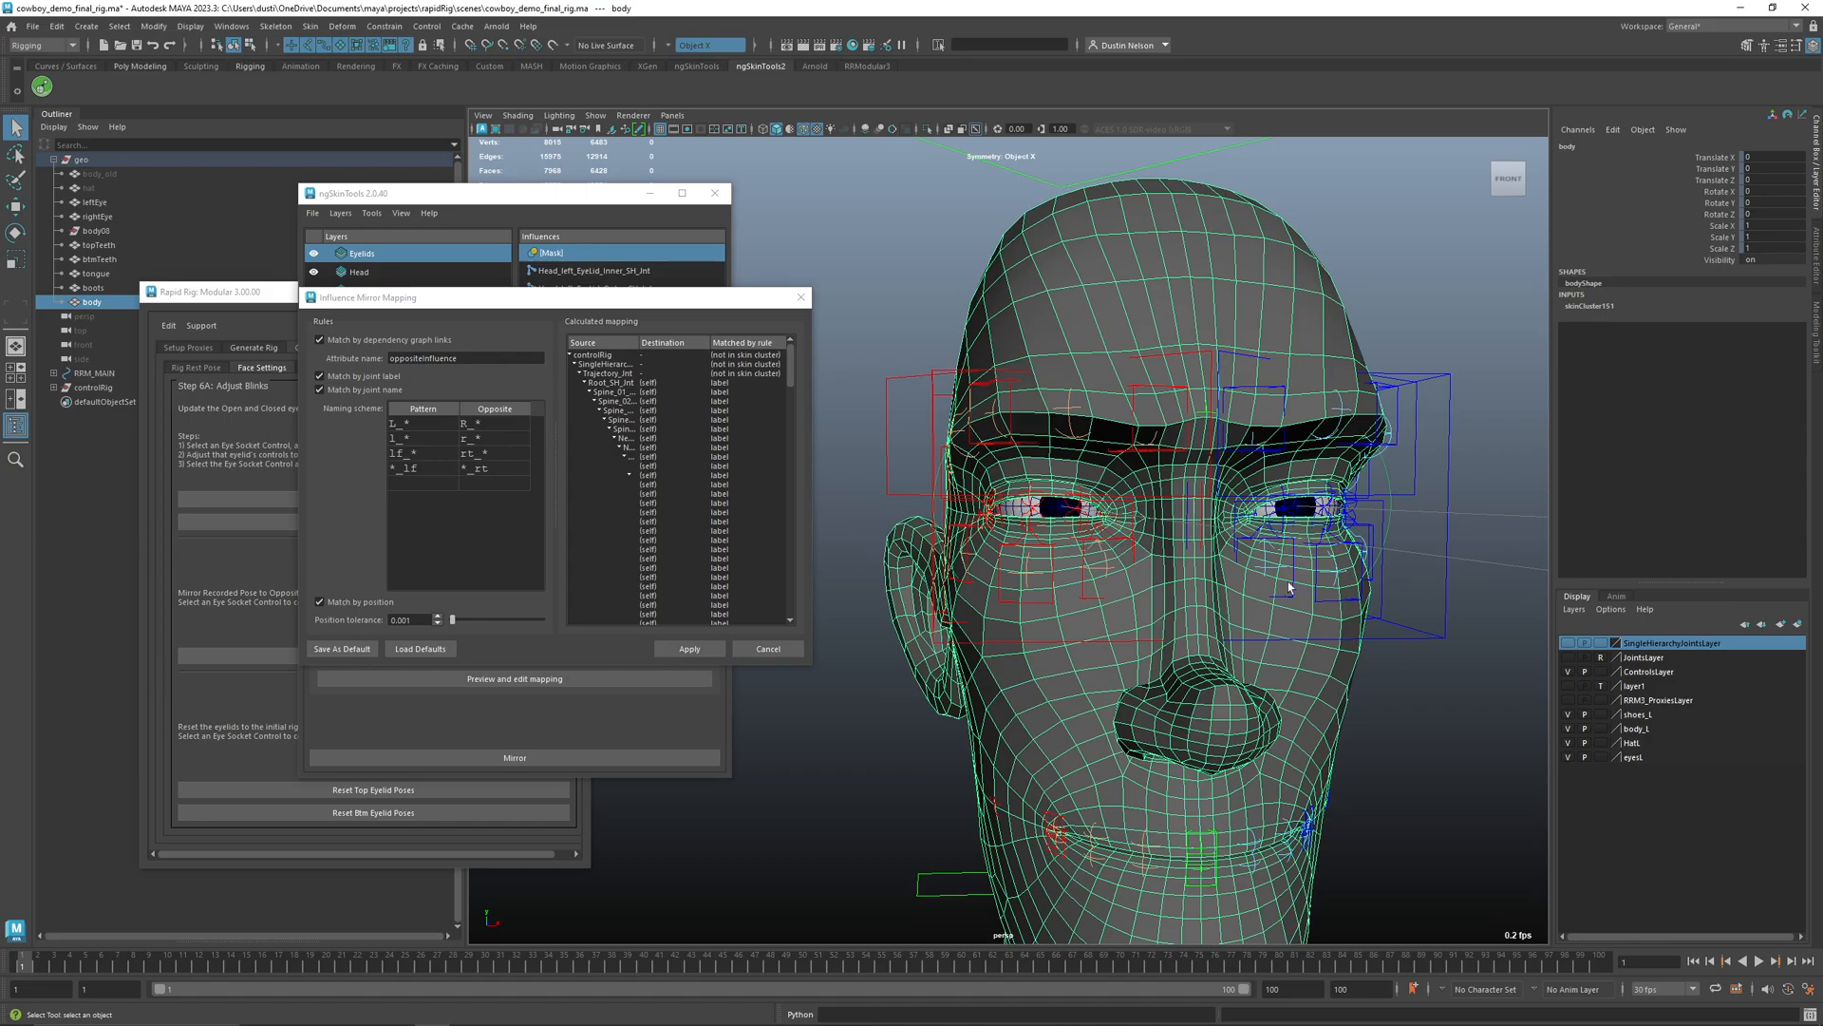
{"action": "left_click", "coordinate": [1568, 643]}
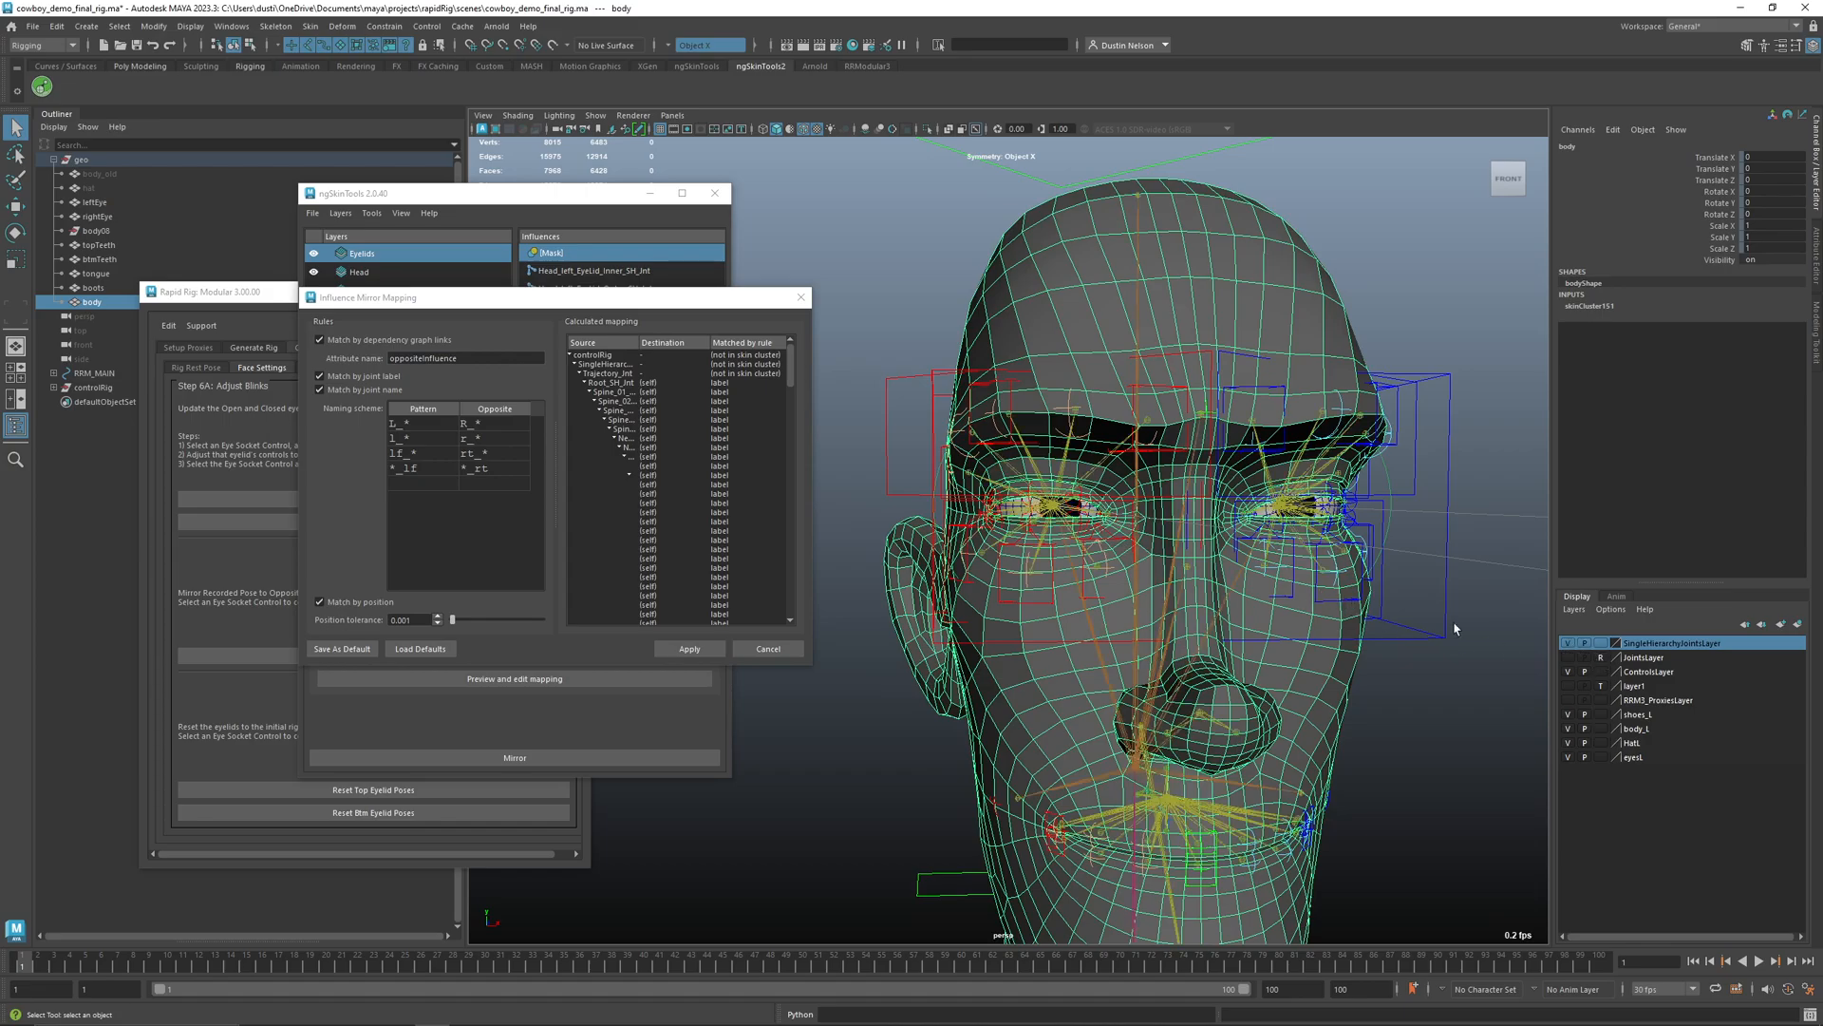
{"action": "left_click_drag", "start_coordinate": [257, 300], "coordinate": [320, 289]}
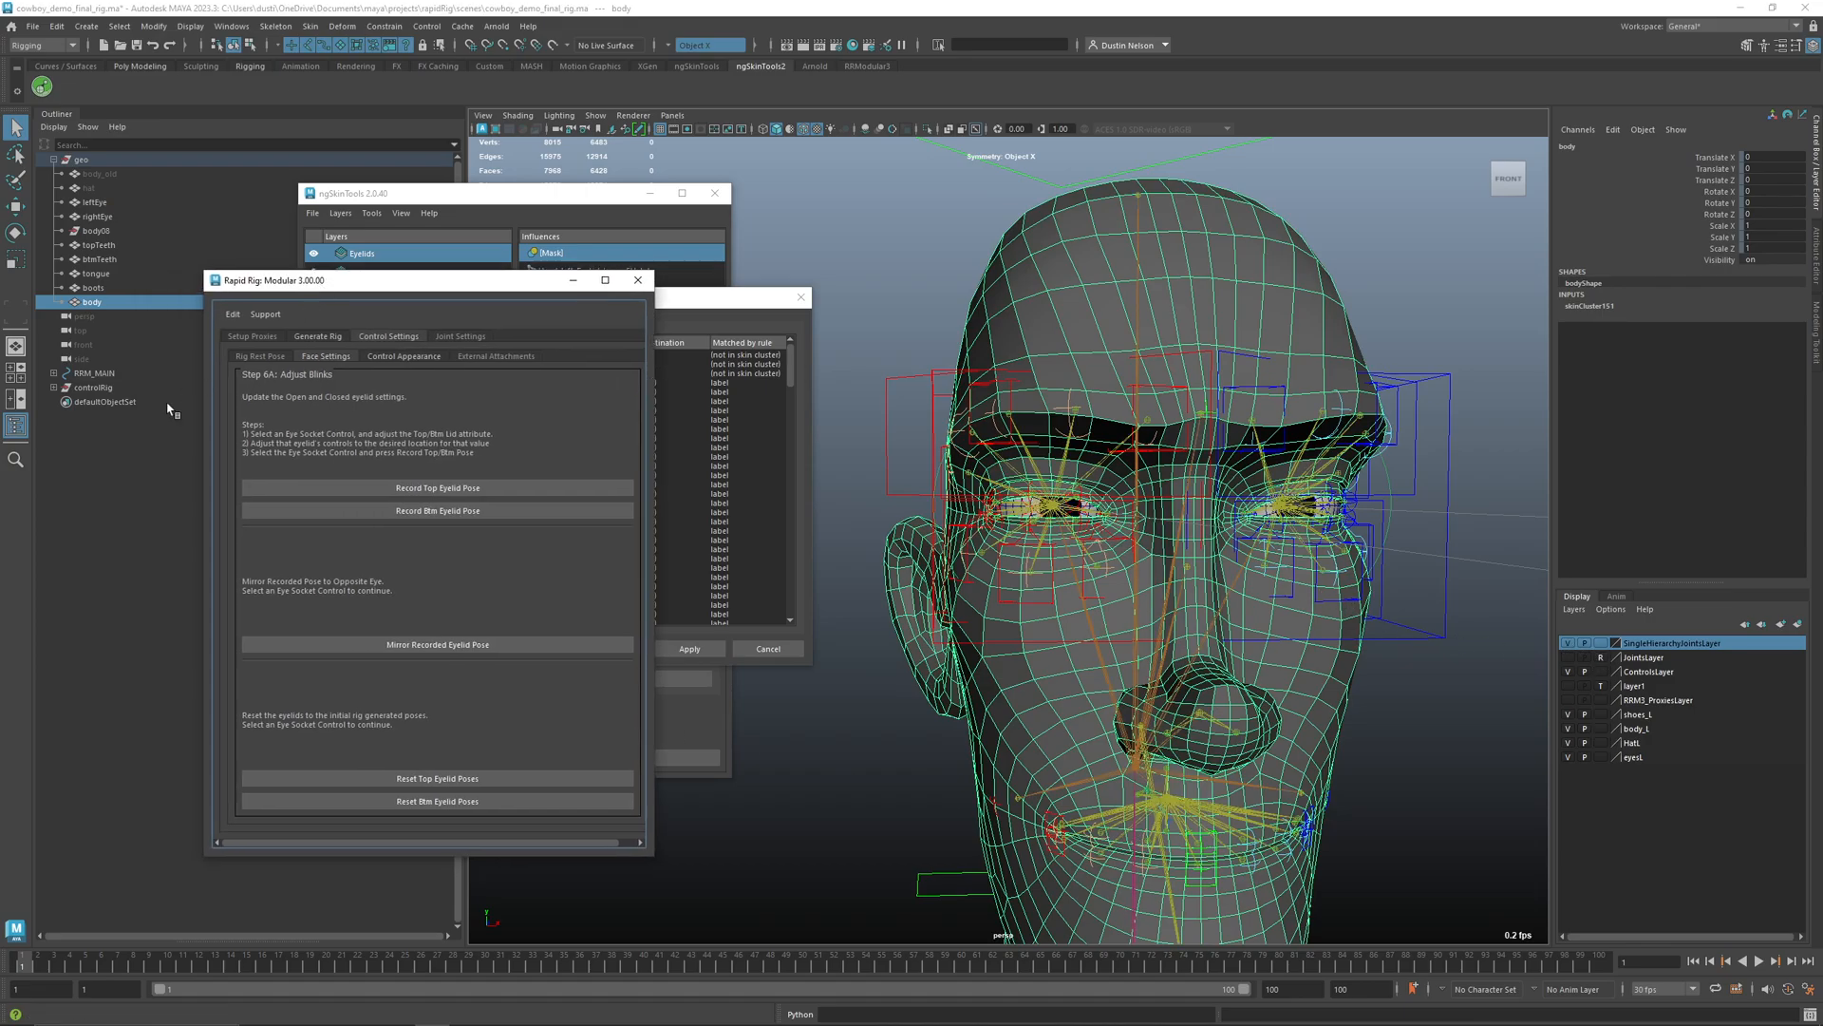
{"action": "left_click", "coordinate": [1086, 848]}
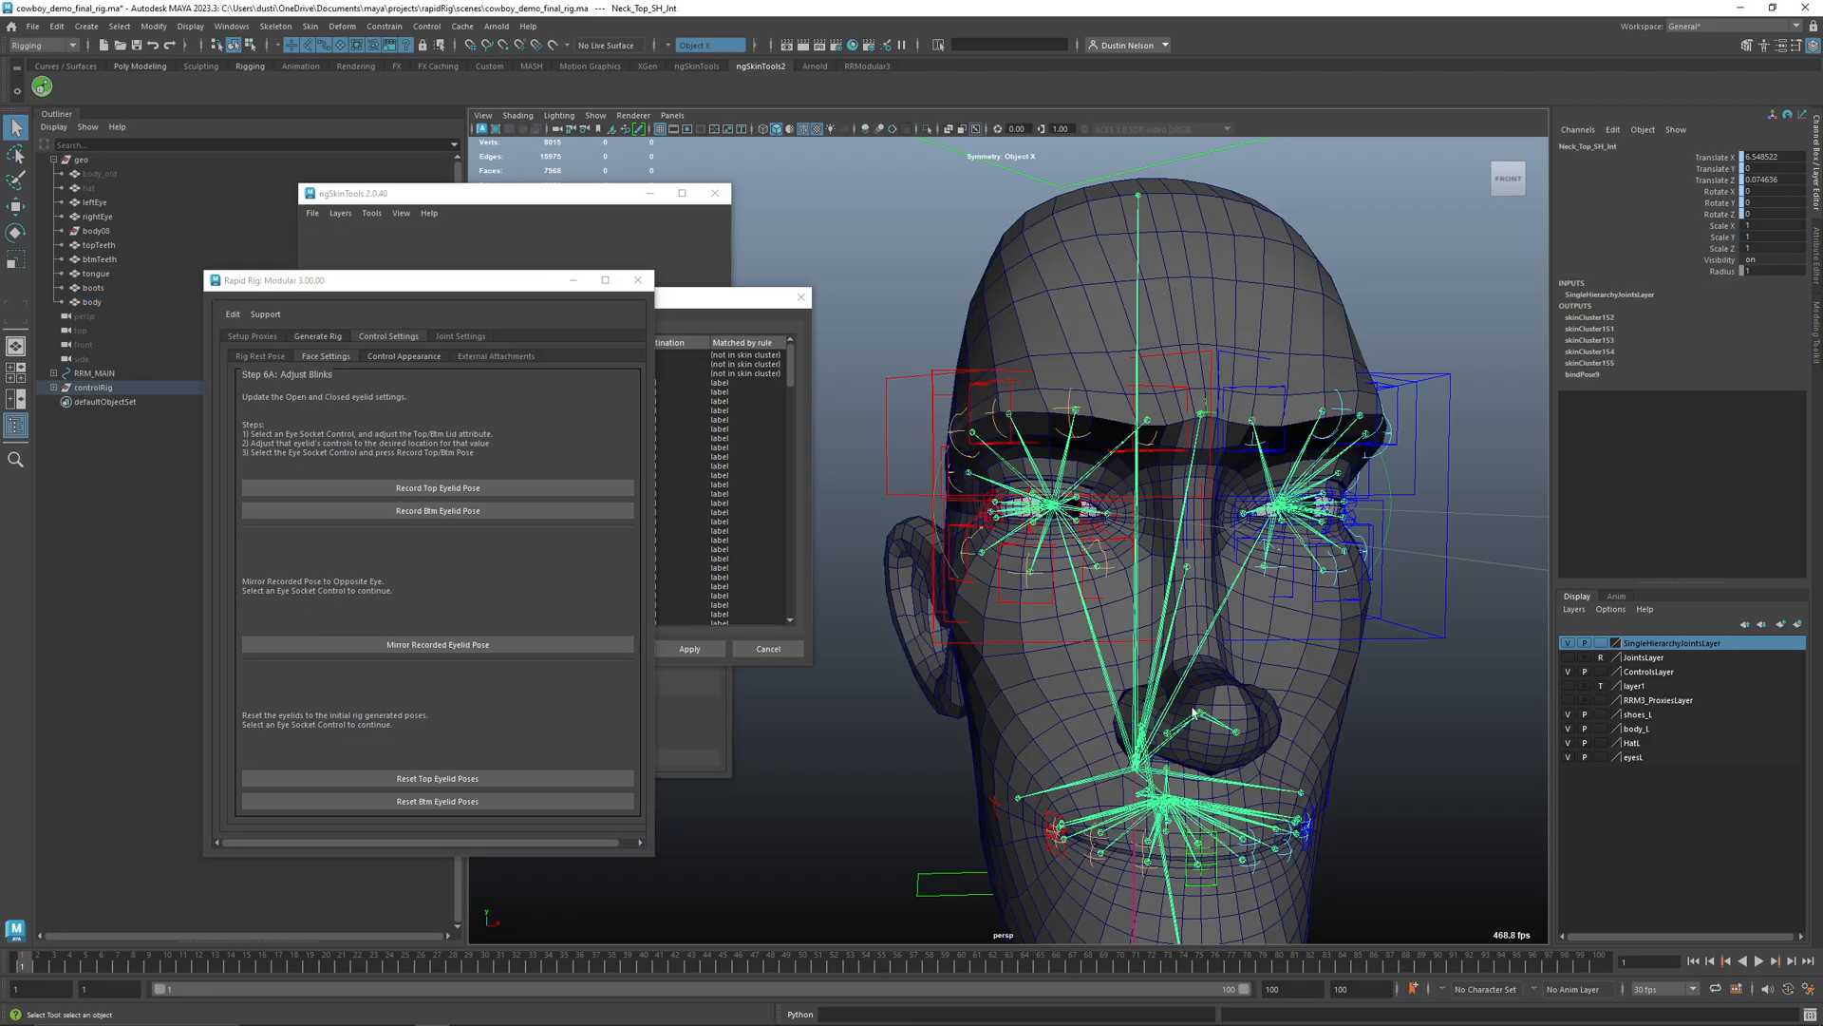
{"action": "left_click", "coordinate": [1018, 800]}
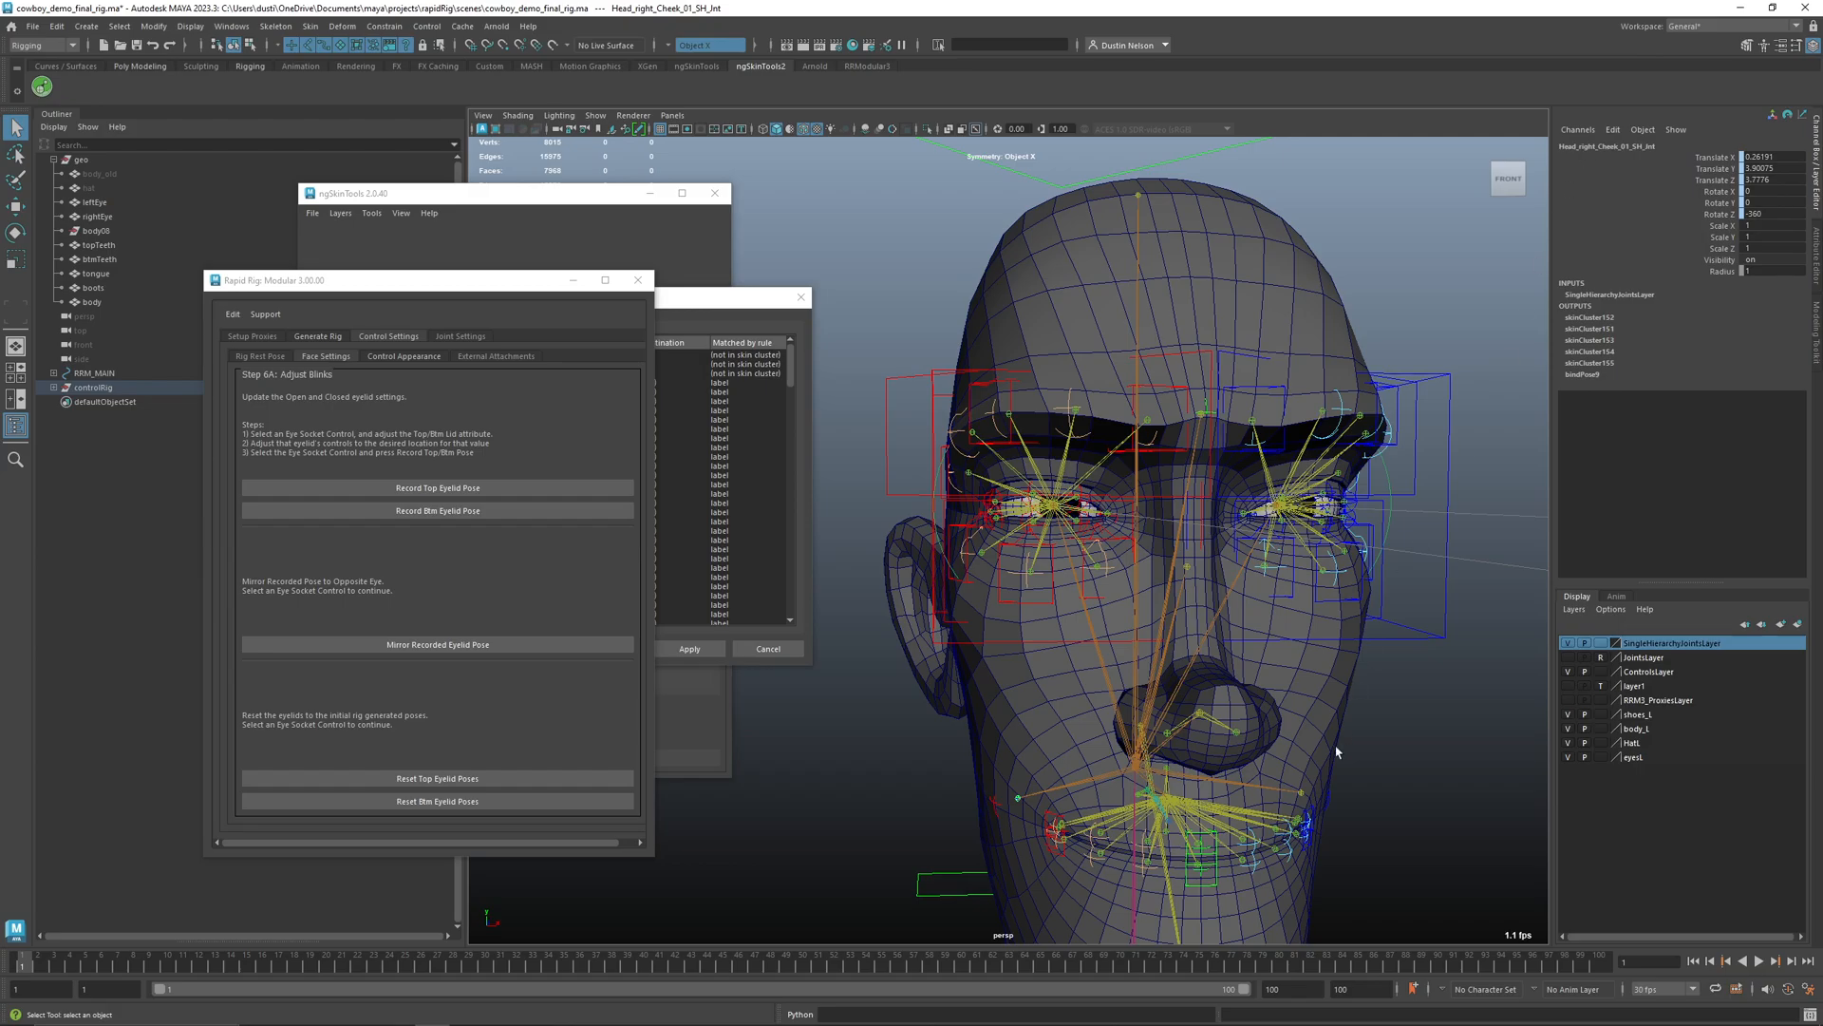
{"action": "left_click", "coordinate": [1301, 792]}
{"action": "left_click", "coordinate": [720, 306]}
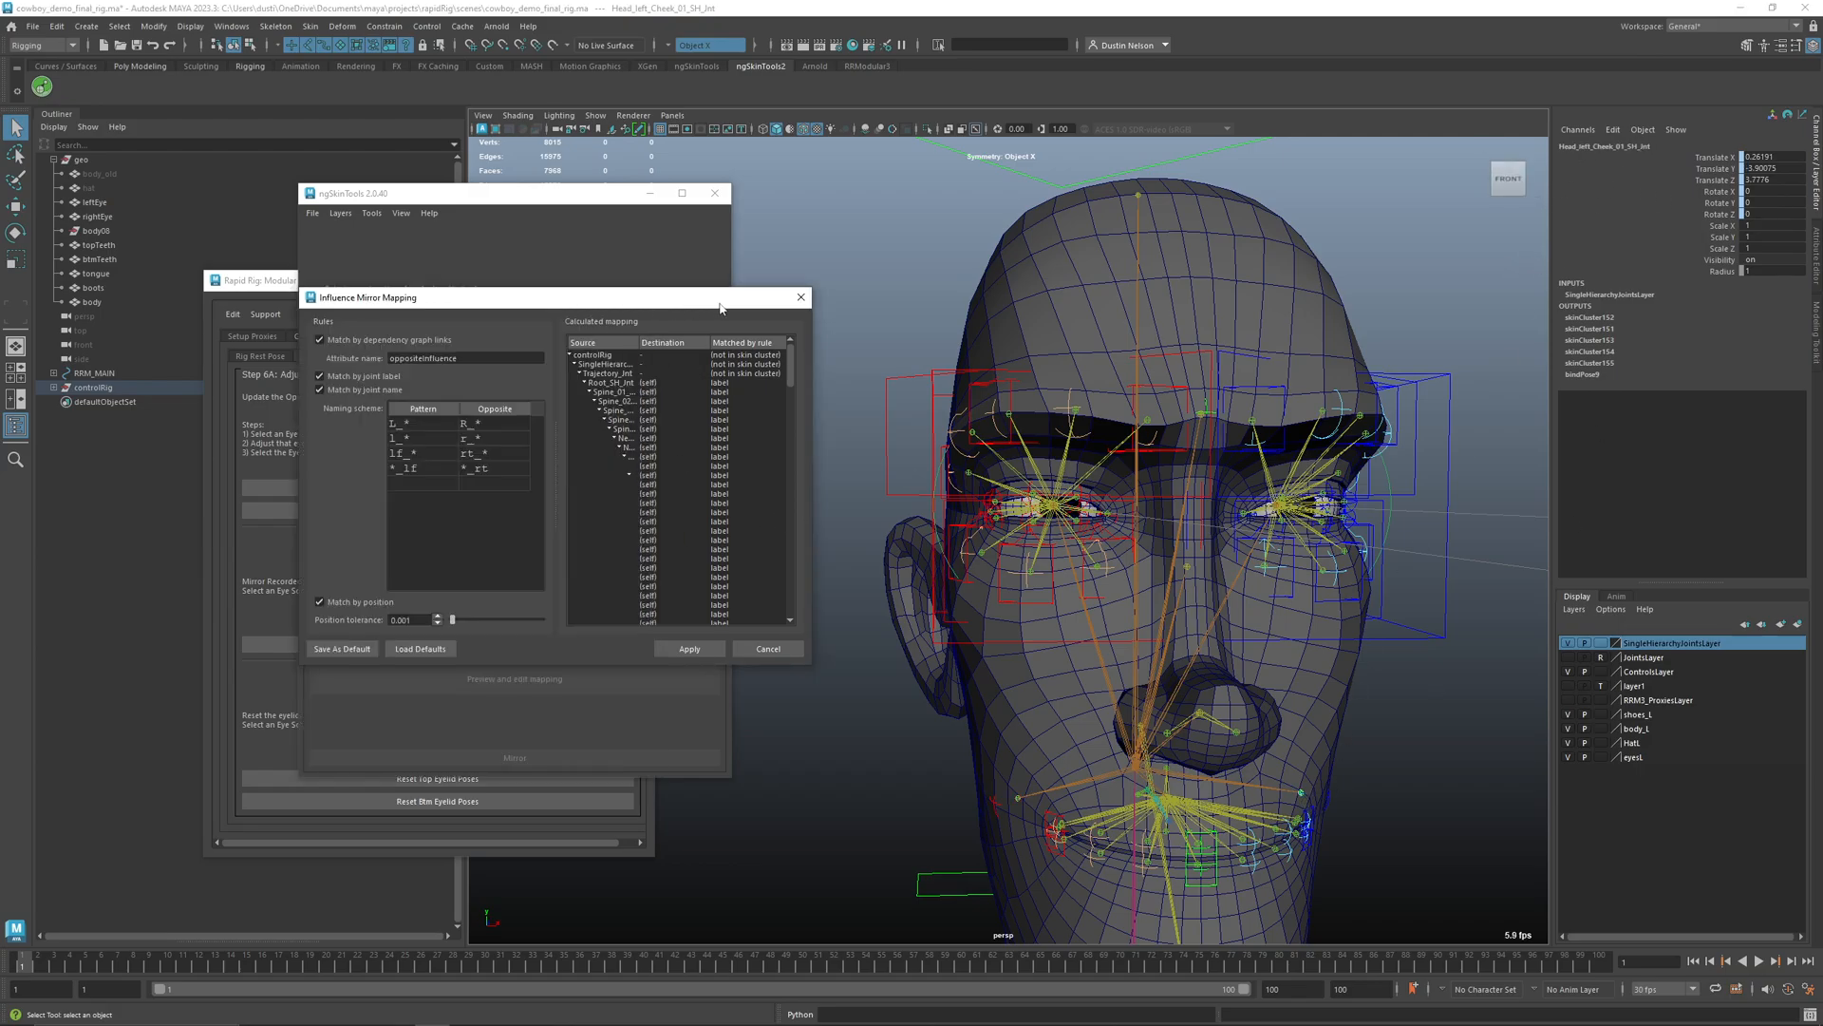
- Change the first mirror naming pair to the pattern "right" with the opposite "left"
{"action": "double_click", "coordinate": [422, 424]}
{"action": "type", "text": "l"}
{"action": "key", "text": "Tab"}
{"action": "type", "text": "lef"}
{"action": "key", "text": "Return"}
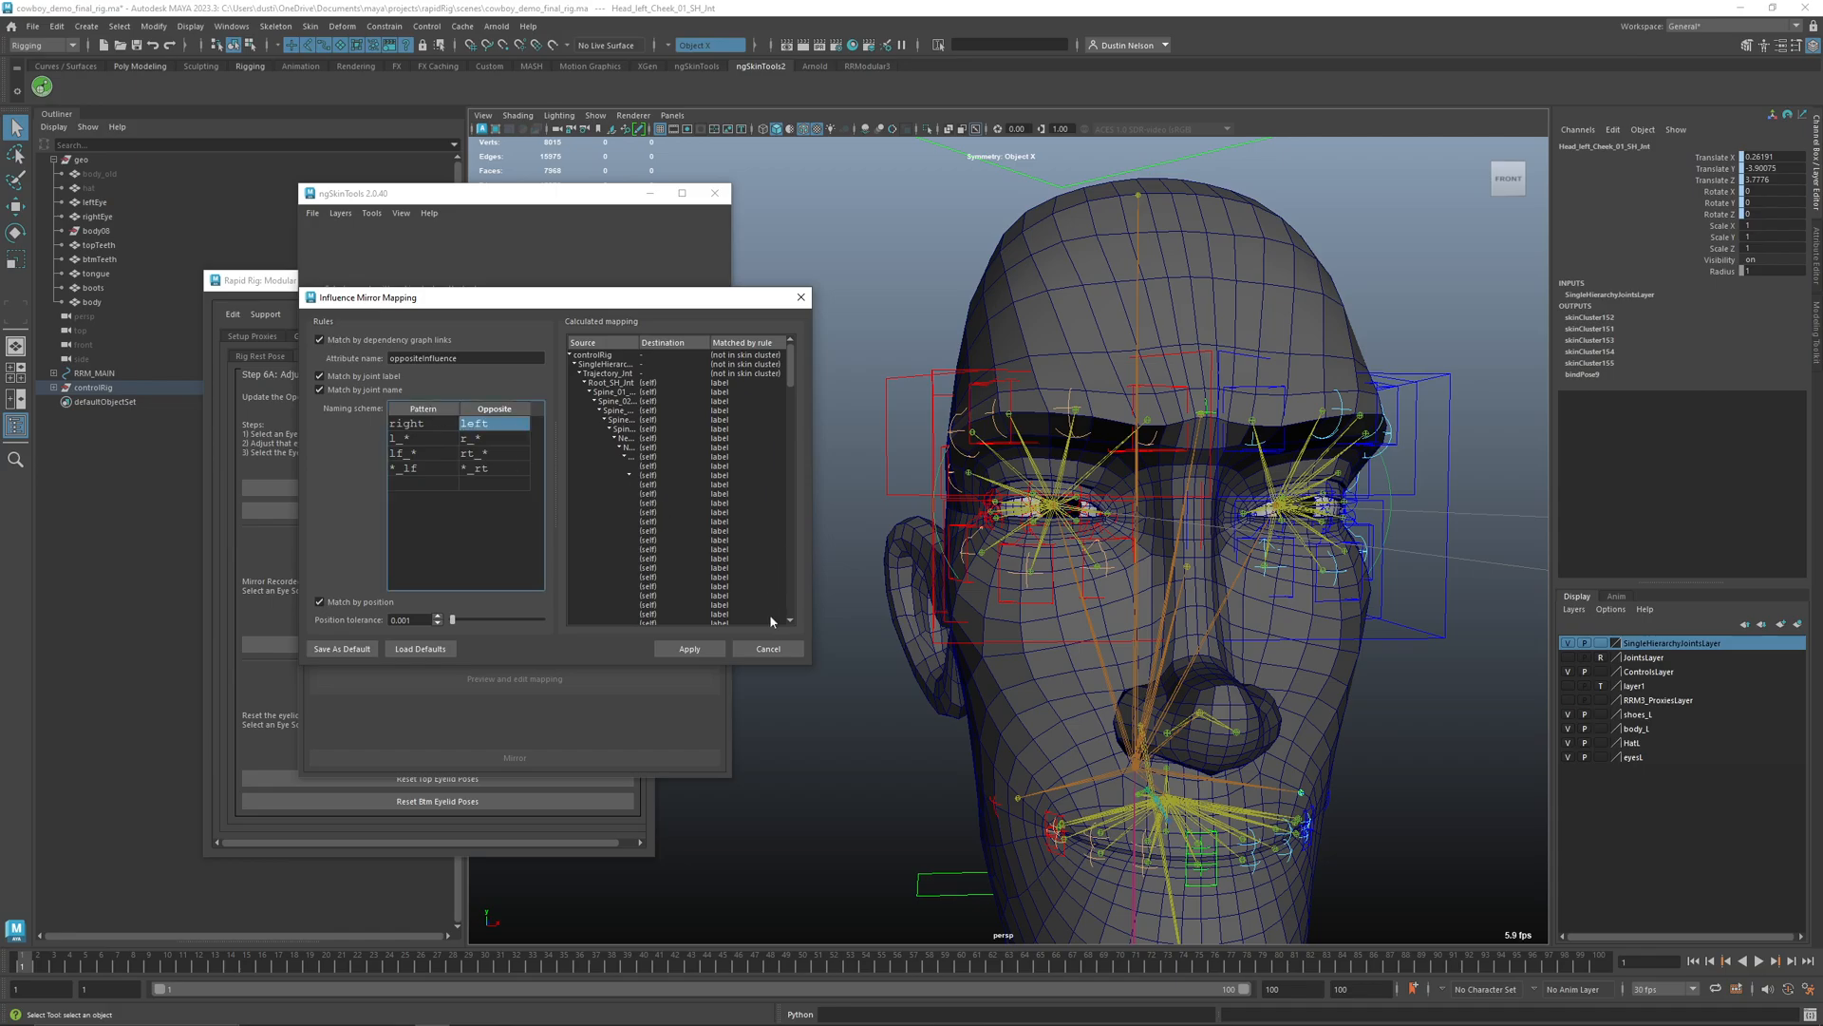
- Change the first mirror naming pair to the pattern "*right*" with the opposite "*left*" and apply the mapping
{"action": "left_click_drag", "start_coordinate": [815, 667], "coordinate": [928, 779]}
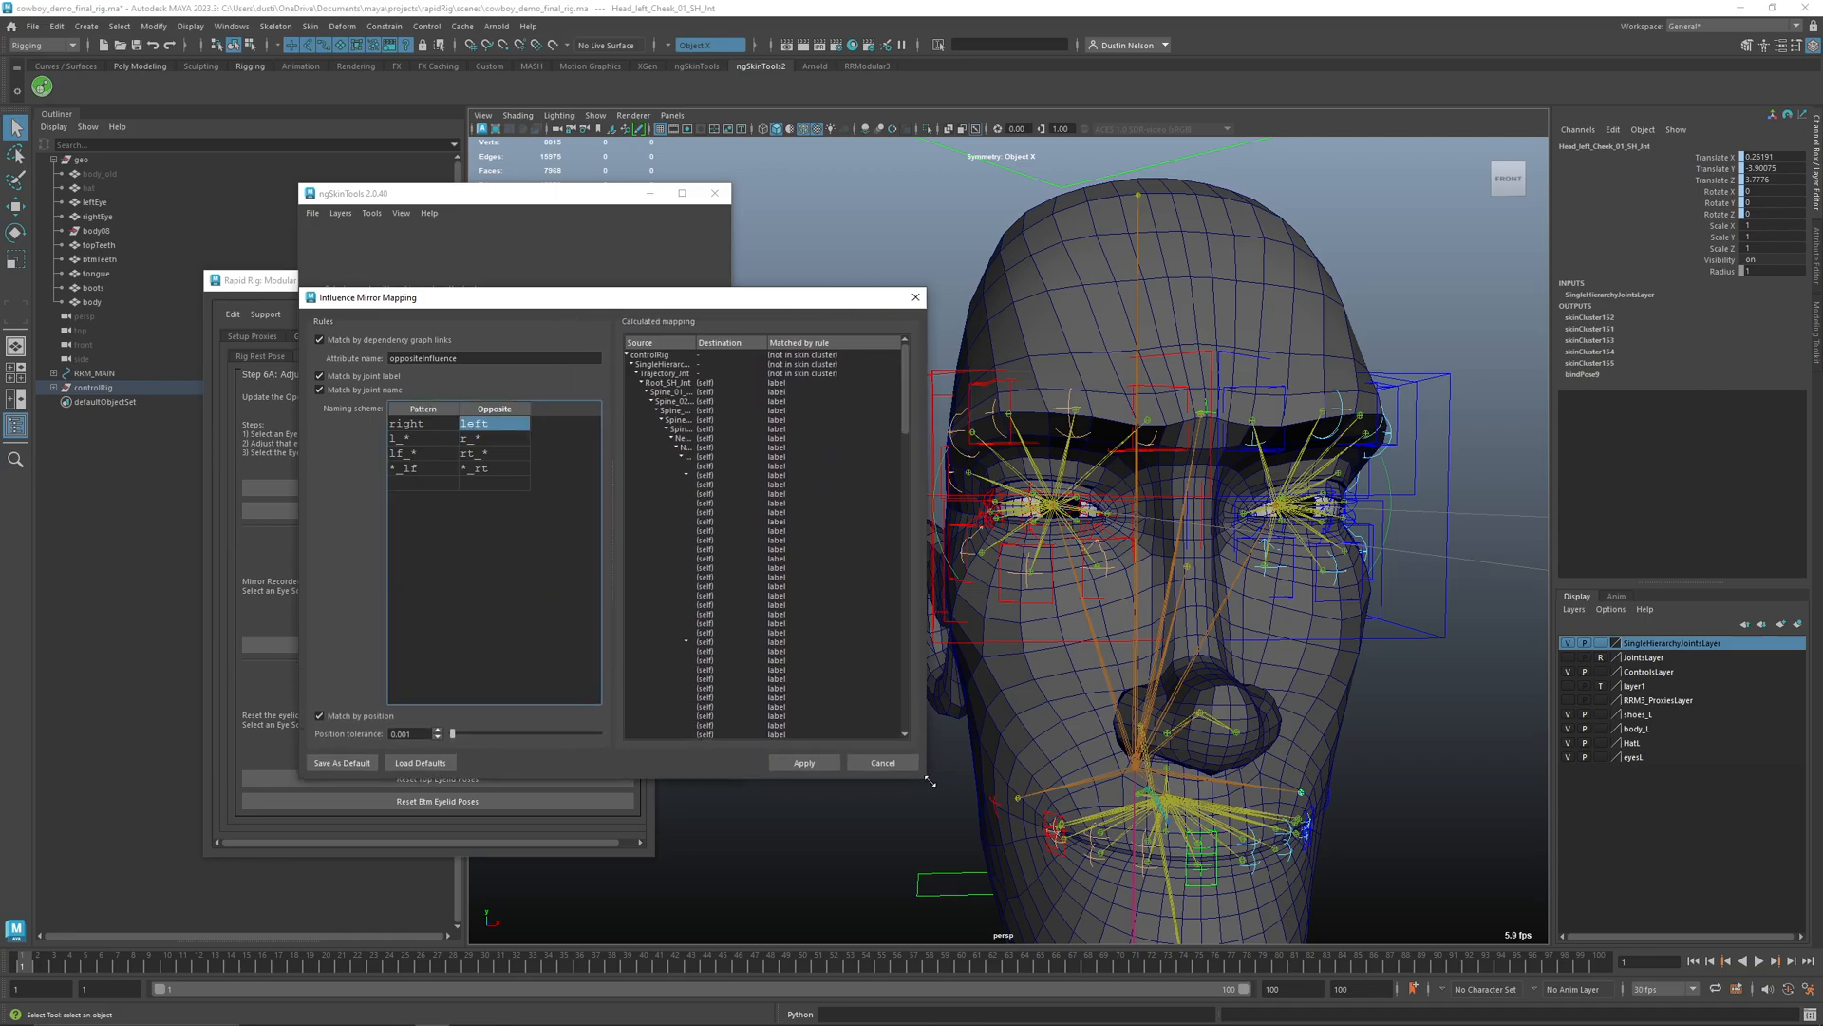
{"action": "left_click_drag", "start_coordinate": [696, 342], "coordinate": [741, 342]}
{"action": "double_click", "coordinate": [442, 425]}
{"action": "left_click", "coordinate": [456, 424]}
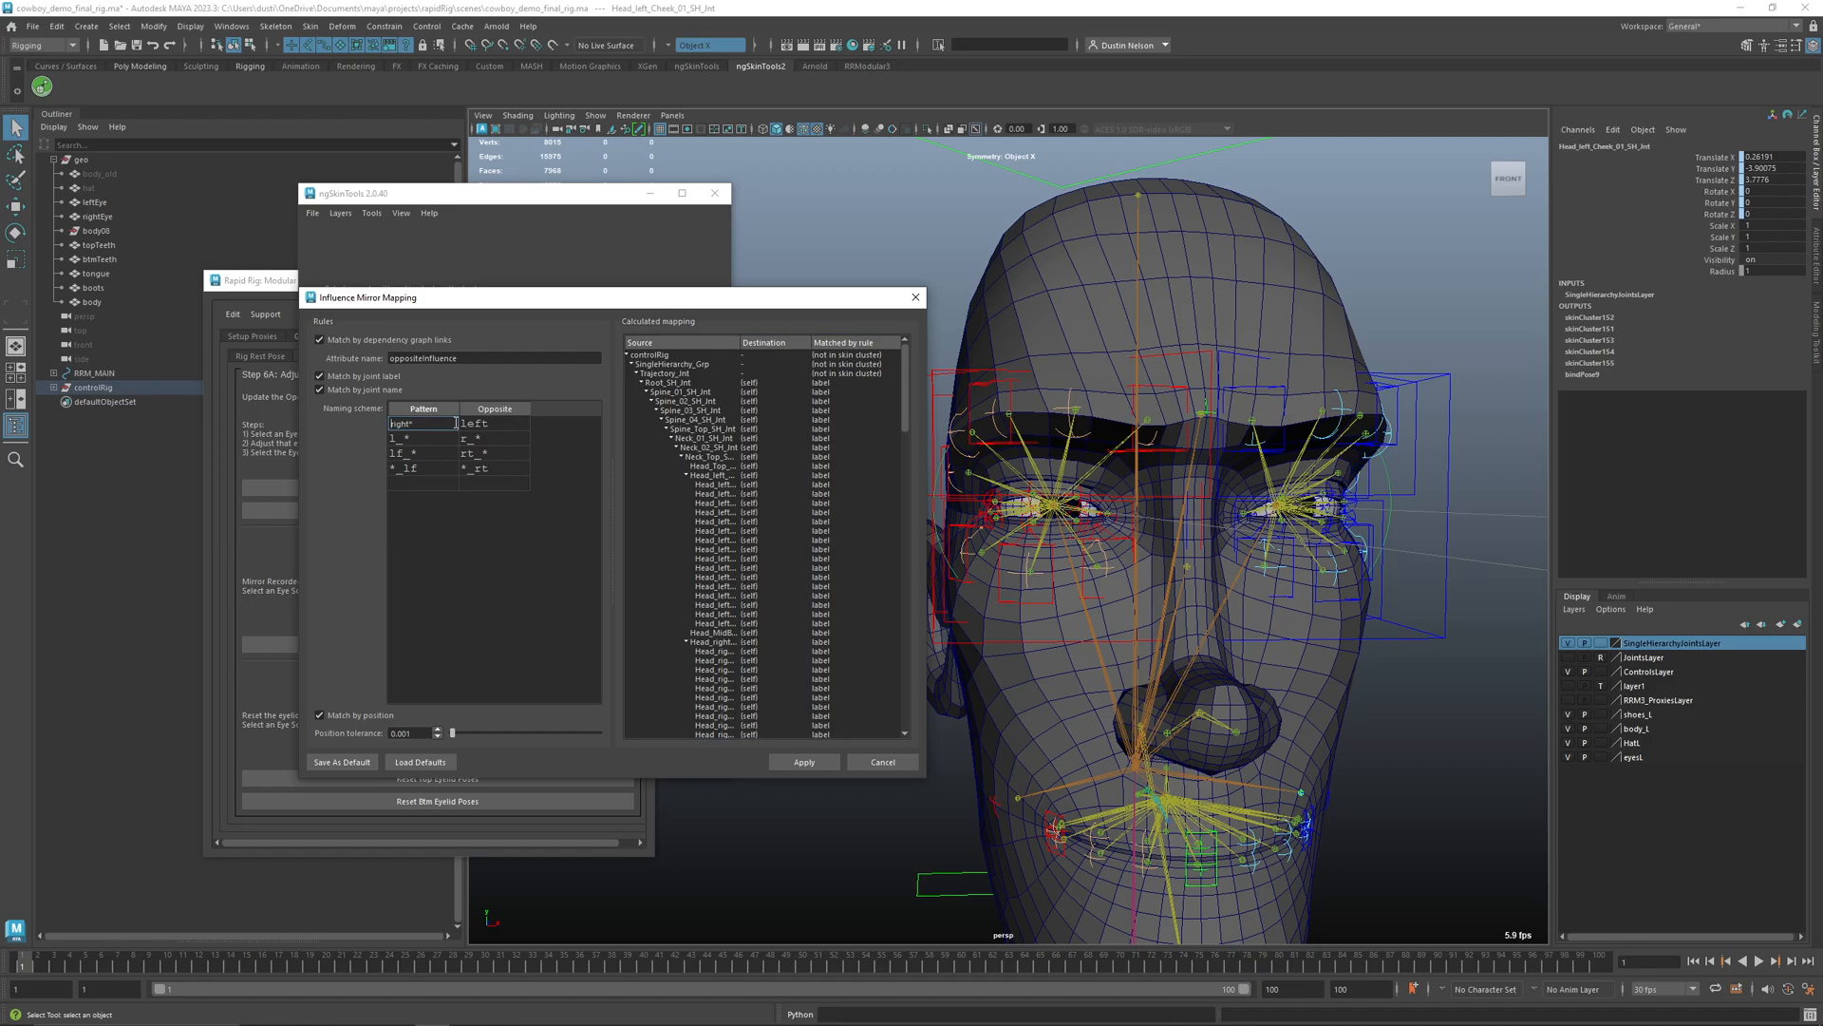
{"action": "type", "text": "*"}
{"action": "key", "text": "Tab"}
{"action": "type", "text": "*left*"}
{"action": "left_click", "coordinate": [523, 511]}
{"action": "left_click", "coordinate": [796, 762]}
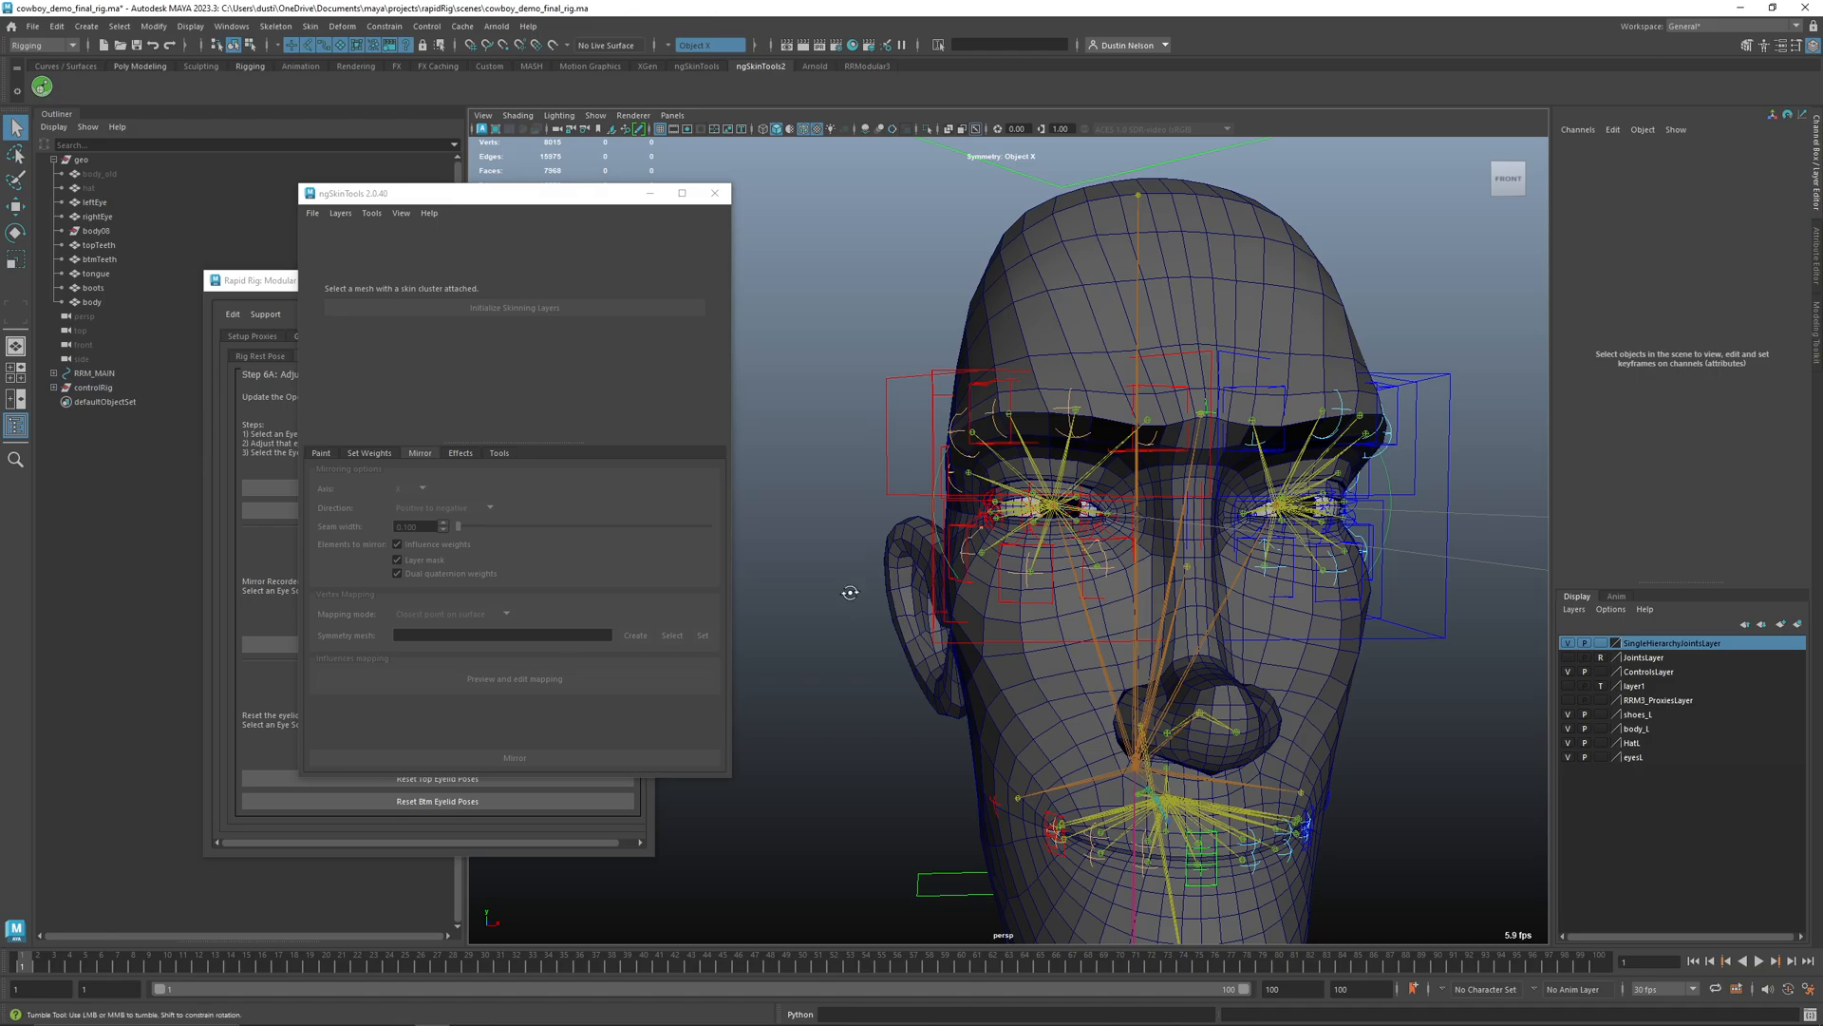
- Reopen the body mesh's influence mirror mapping, disable matching by joint label, and widen the mapping list to read the full joint names
{"action": "left_click", "coordinate": [976, 619]}
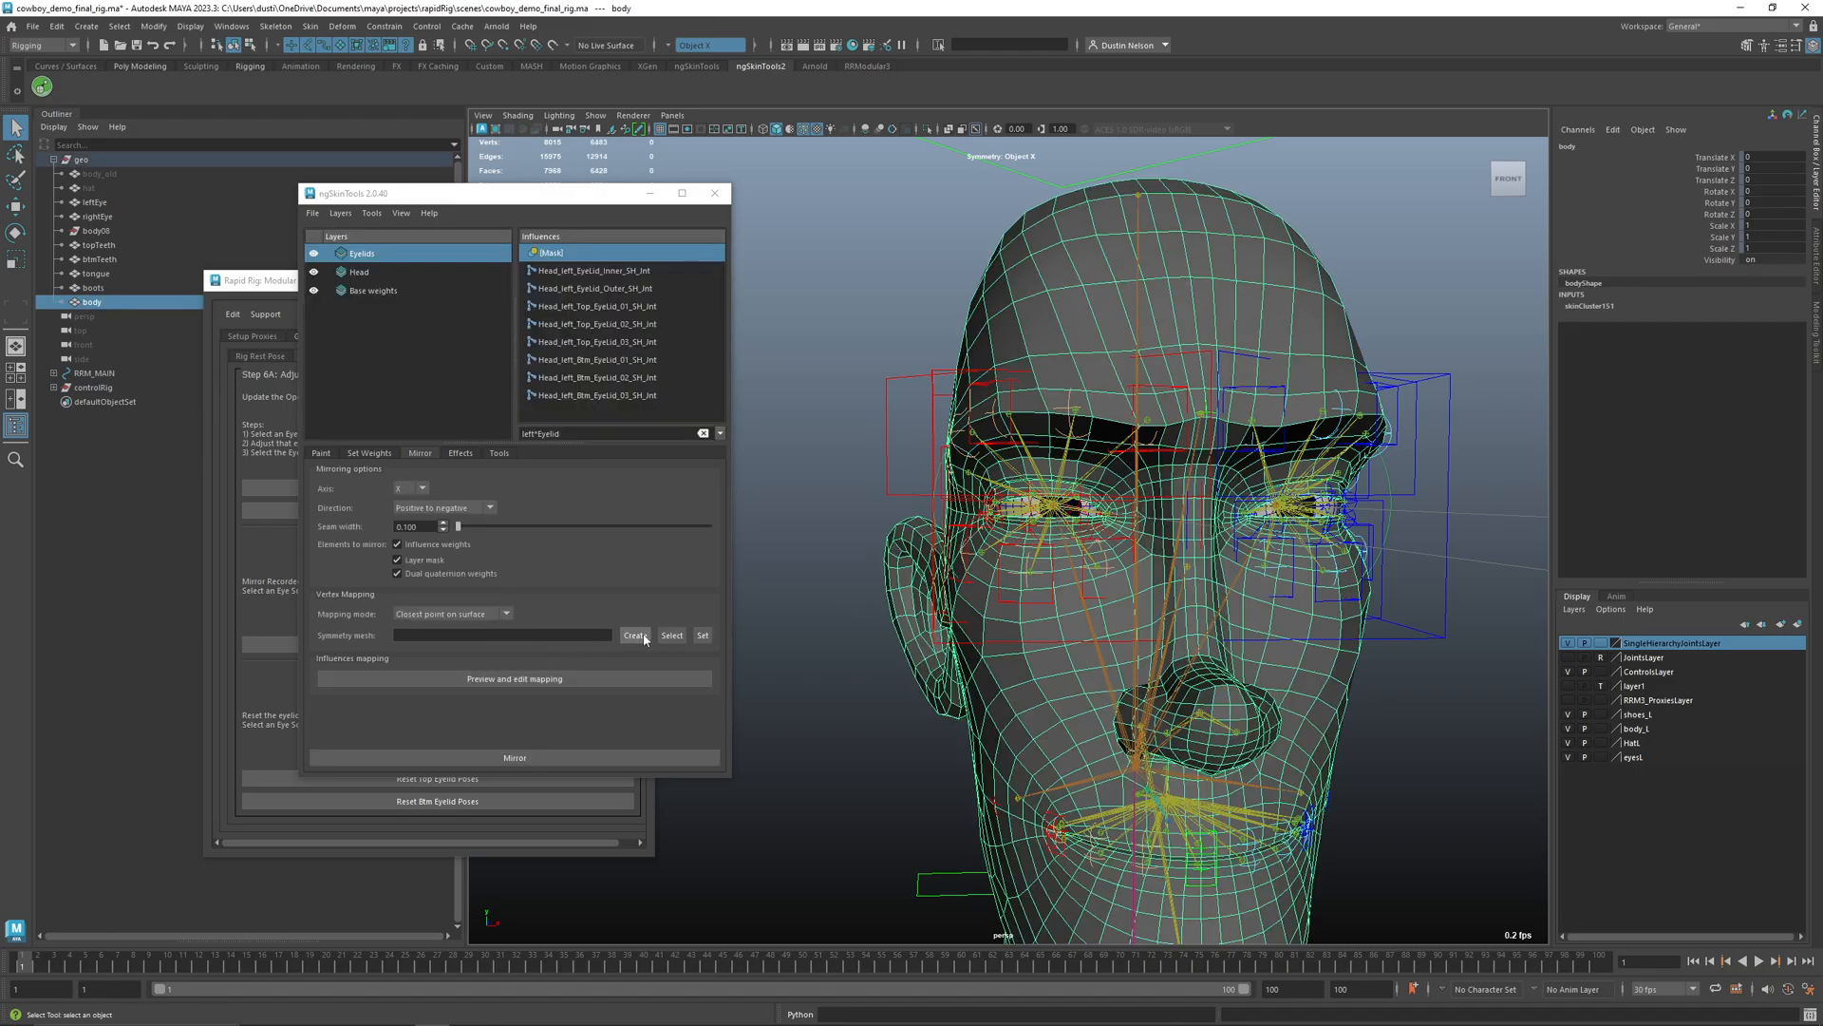
{"action": "left_click", "coordinate": [597, 680]}
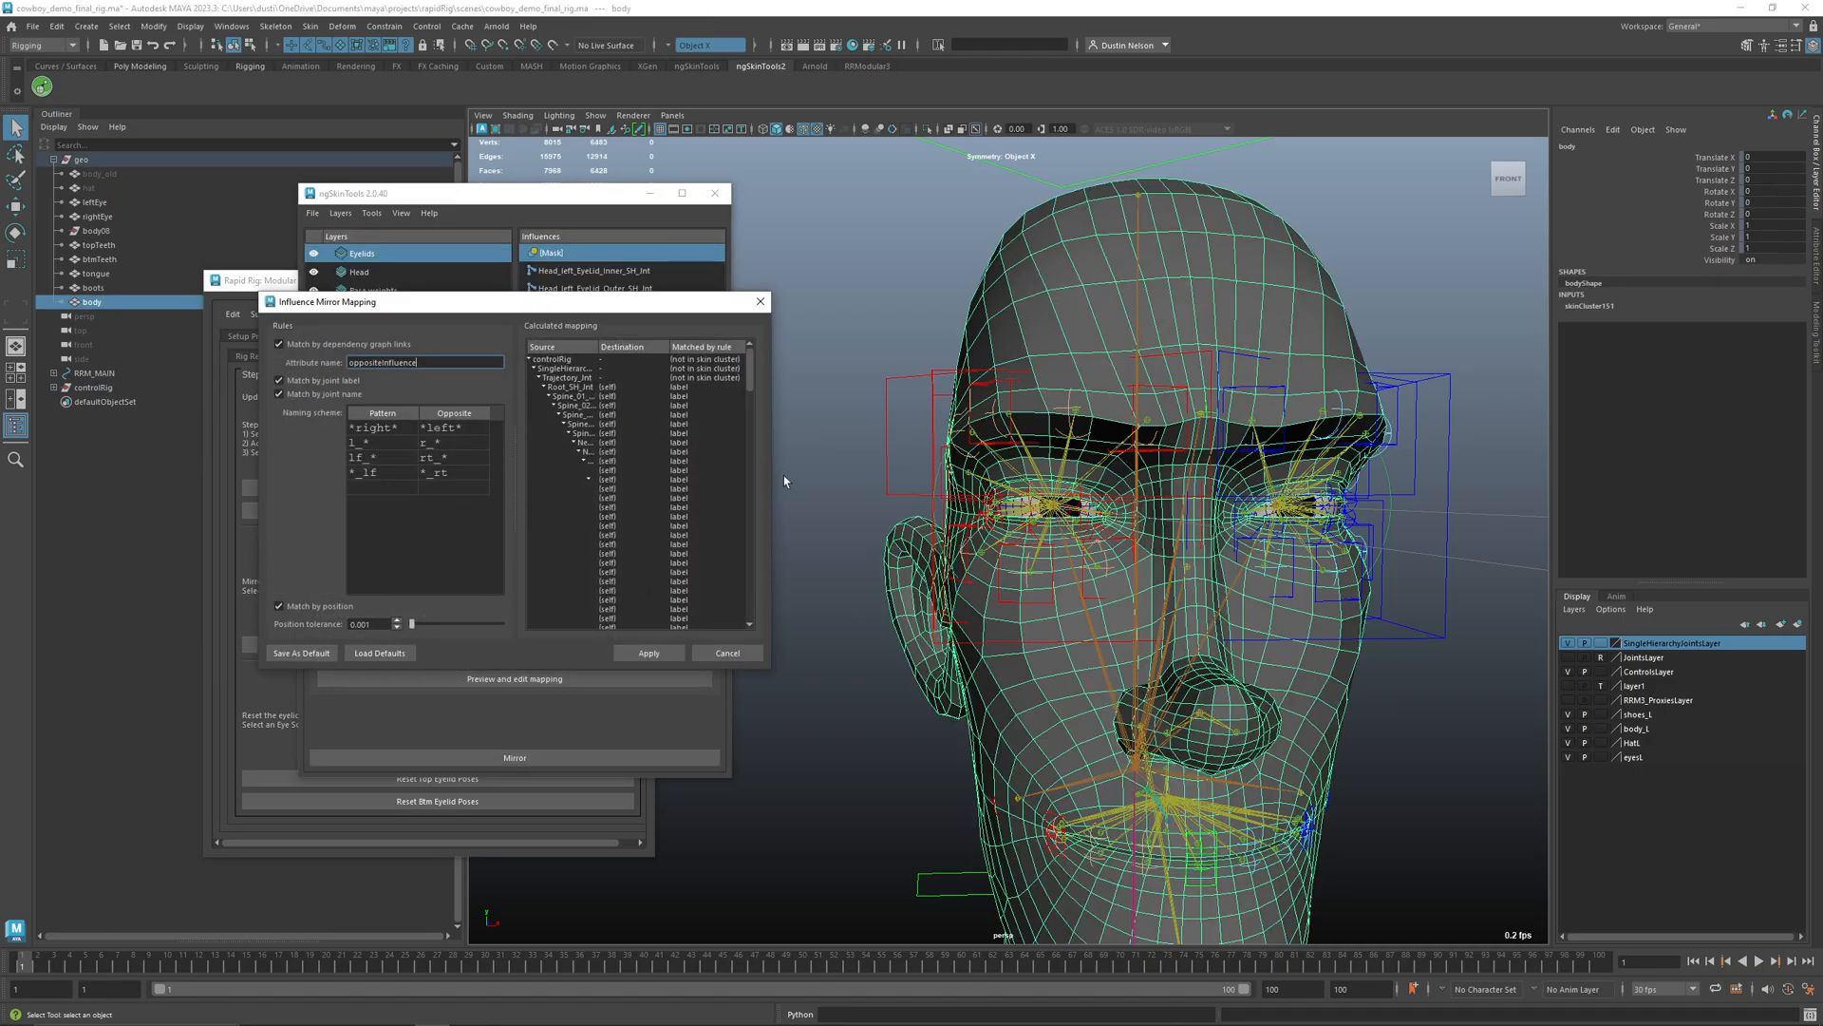
{"action": "left_click_drag", "start_coordinate": [771, 482], "coordinate": [964, 481]}
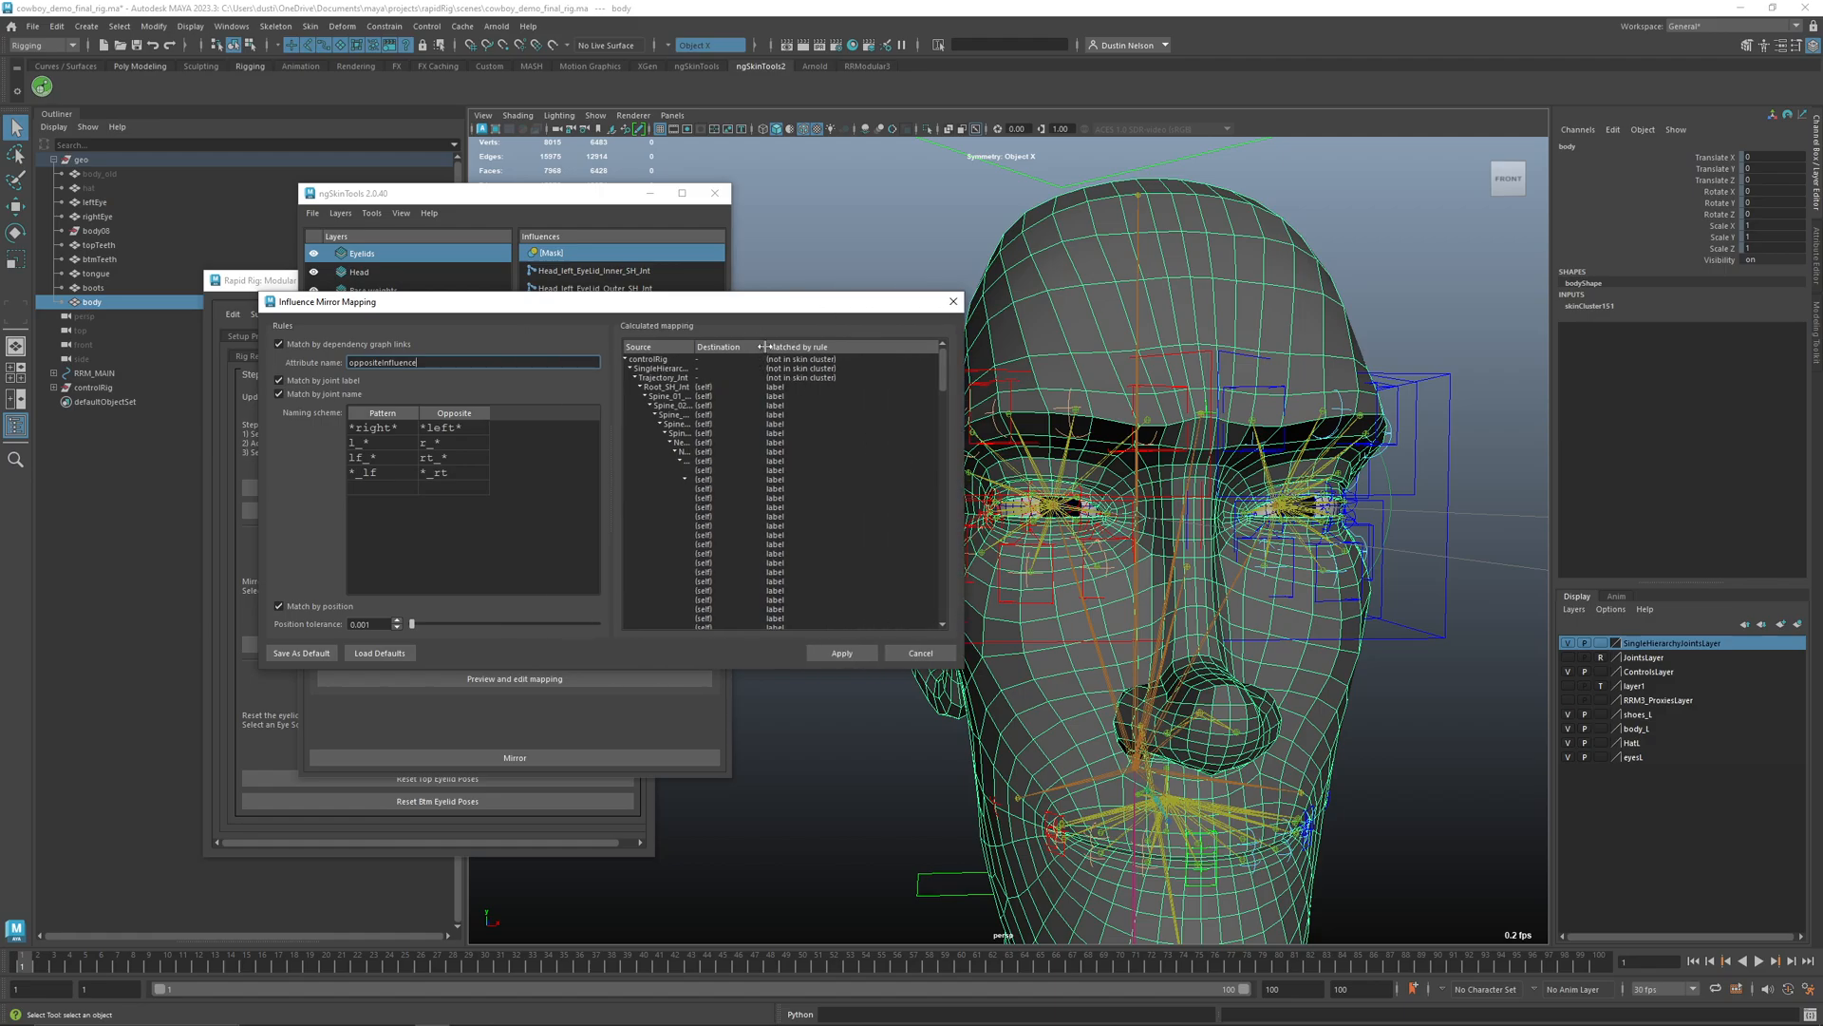
{"action": "left_click_drag", "start_coordinate": [765, 346], "coordinate": [850, 347]}
{"action": "left_click_drag", "start_coordinate": [694, 347], "coordinate": [768, 346]}
{"action": "left_click", "coordinate": [356, 382]}
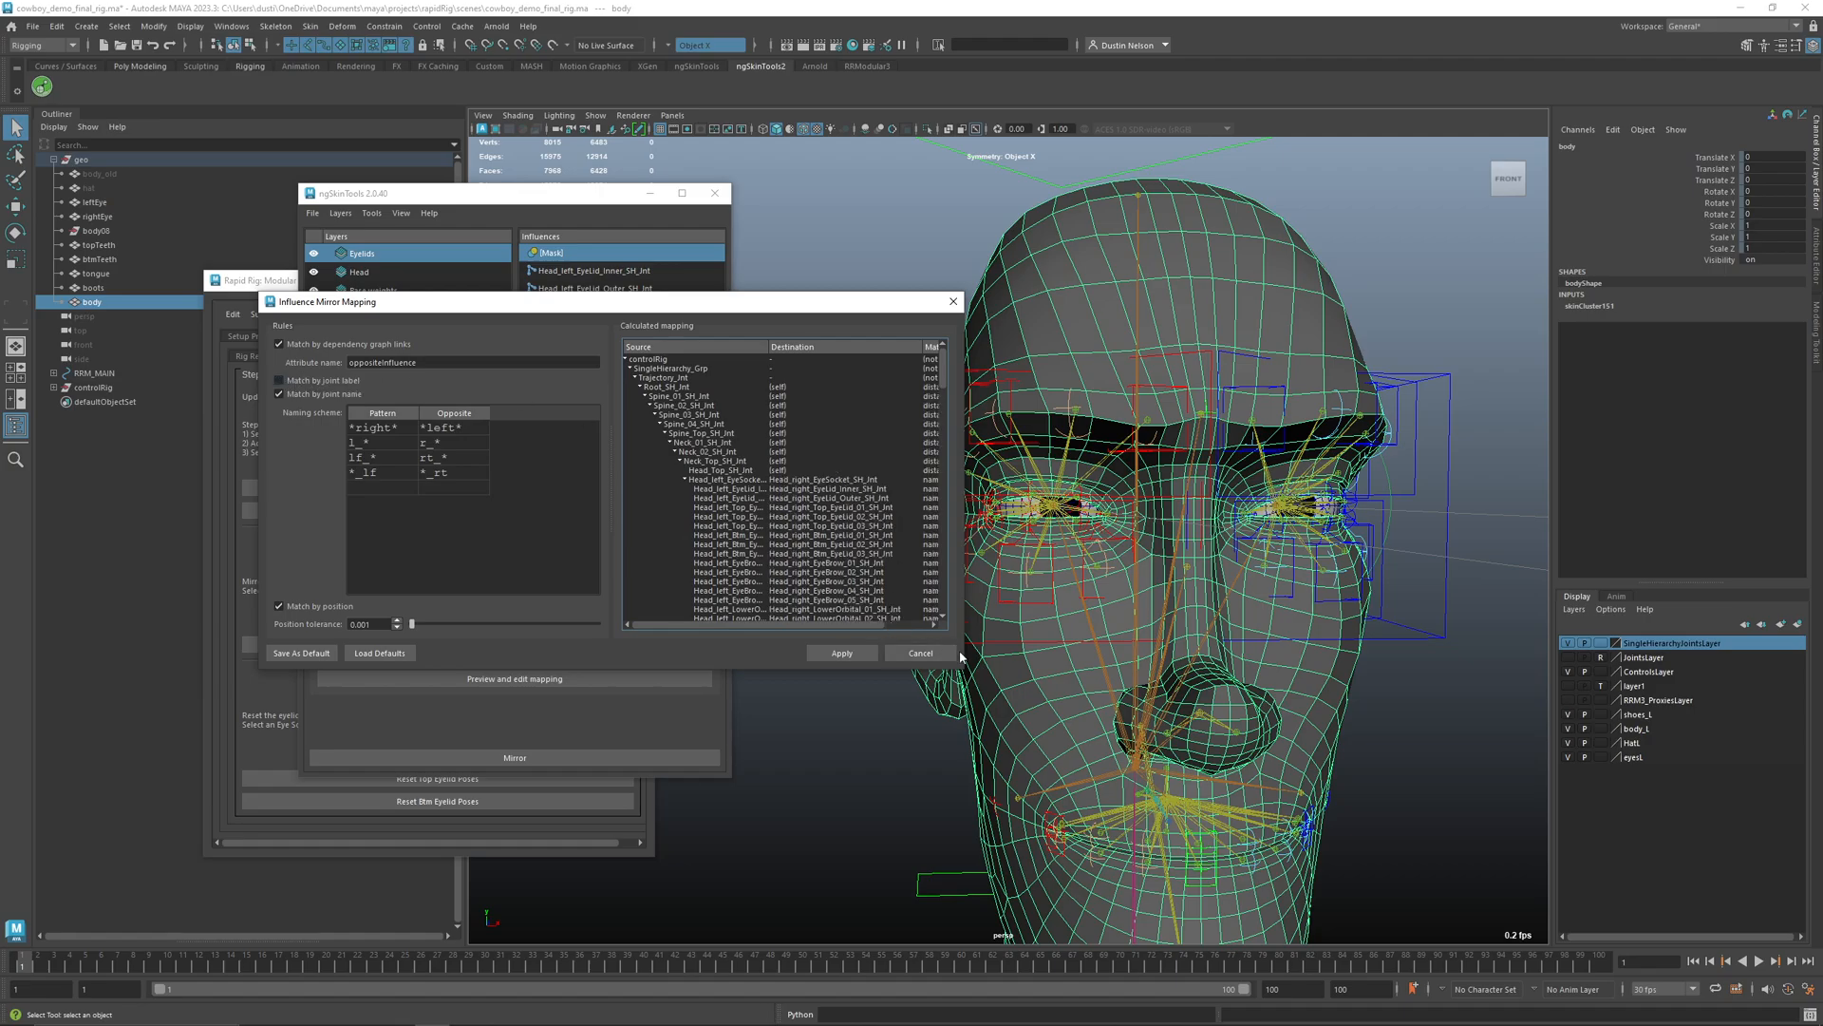
{"action": "left_click_drag", "start_coordinate": [962, 666], "coordinate": [1182, 884]}
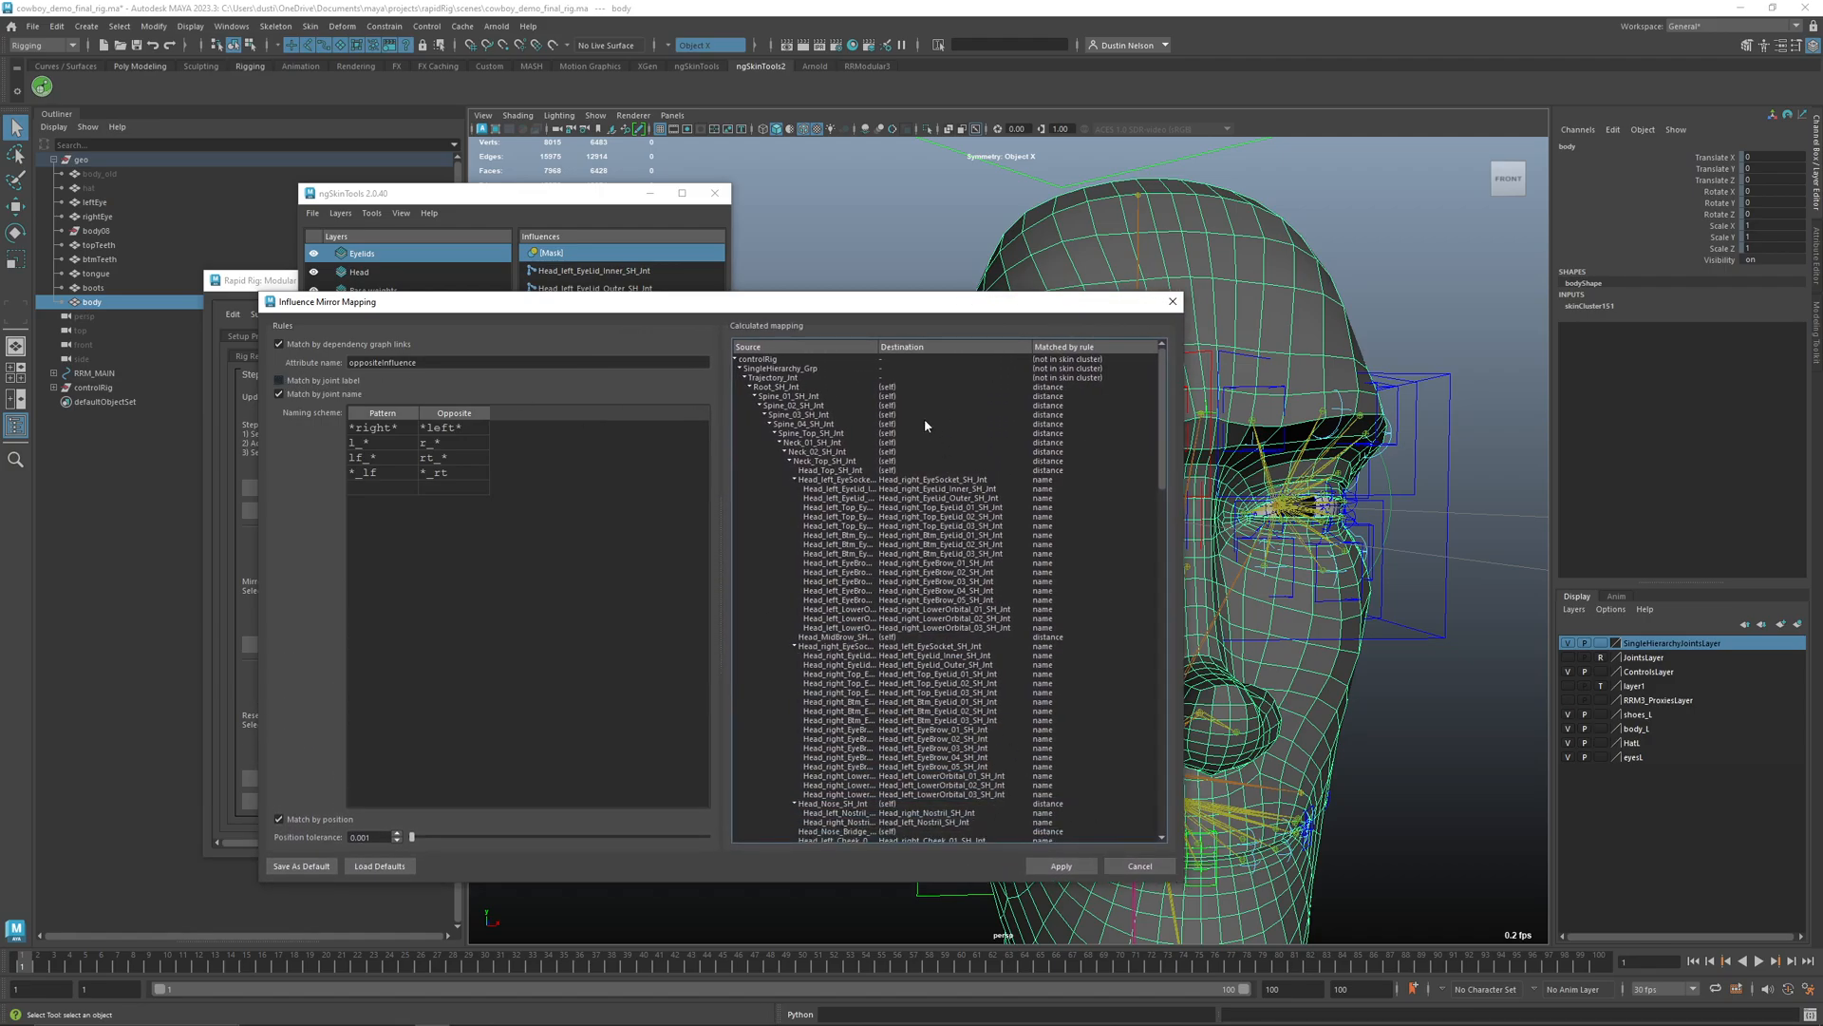
{"action": "left_click_drag", "start_coordinate": [882, 354], "coordinate": [974, 409]}
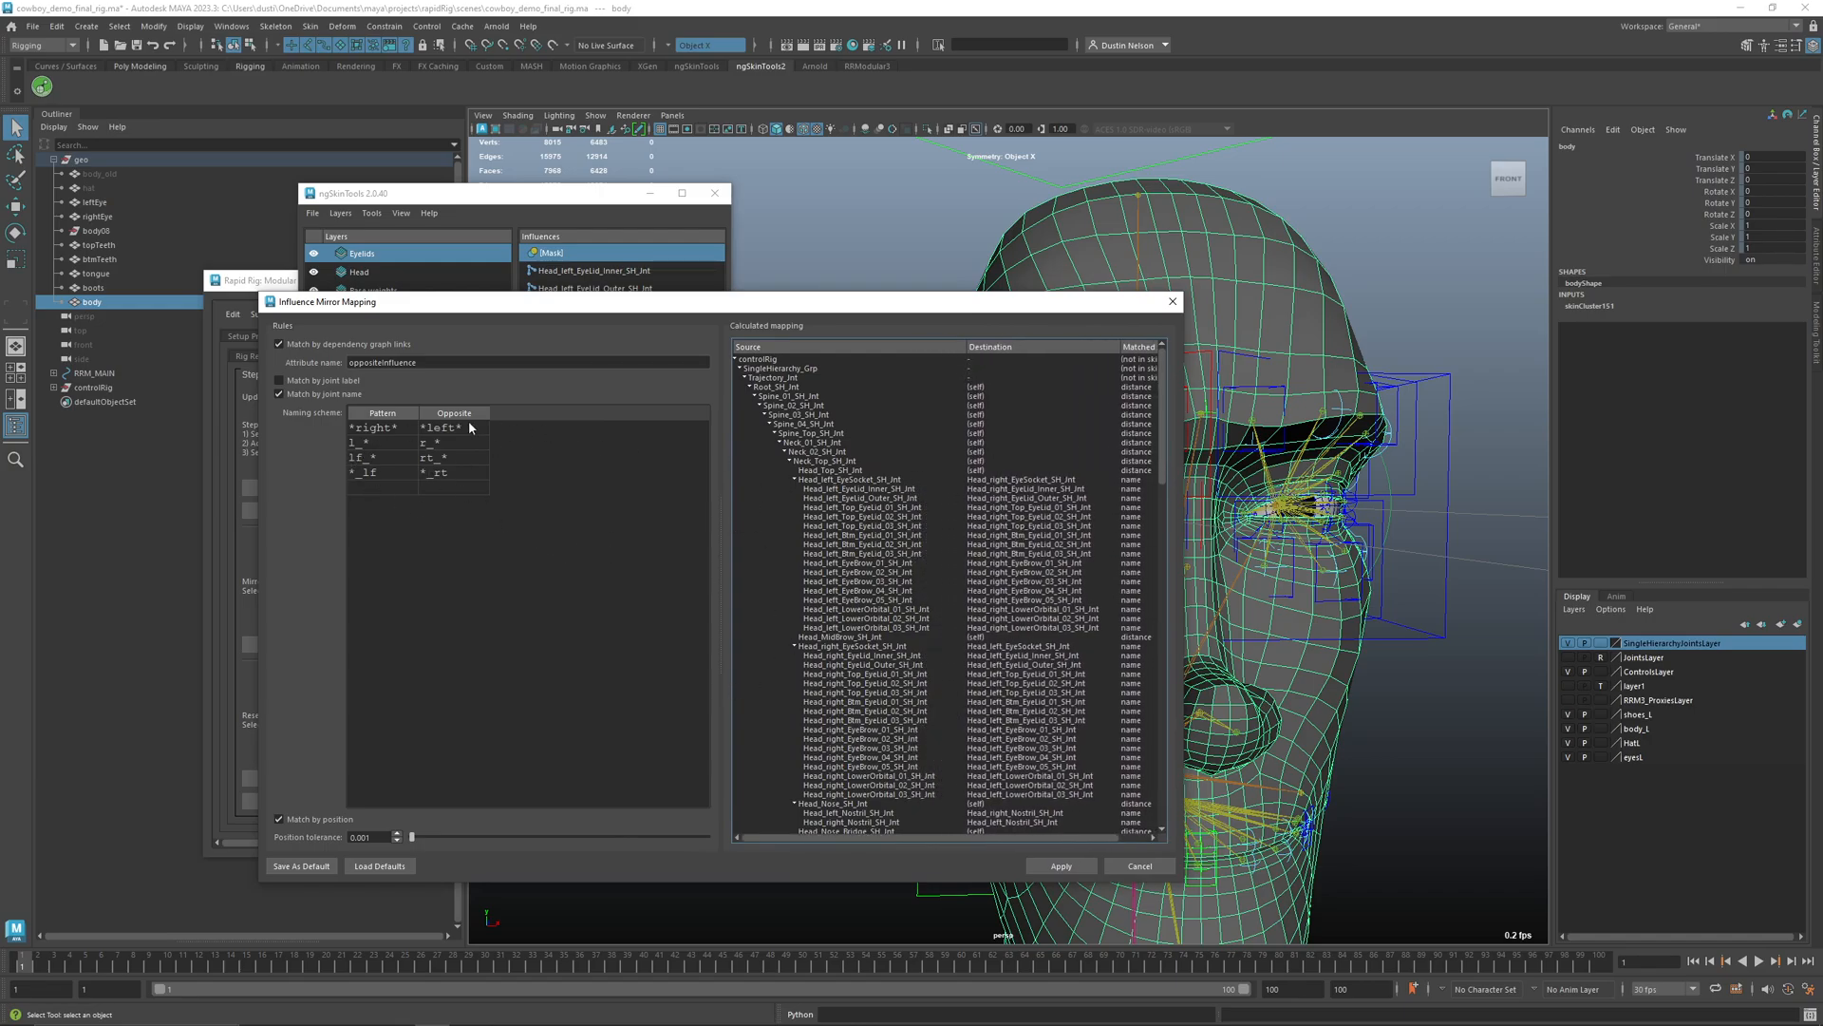
- Remove the l_*, lf_* and *_lf naming pairs with their opposites and close the influence mirror mapping
{"action": "double_click", "coordinate": [448, 447]}
{"action": "key", "text": "BackSpace"}
{"action": "double_click", "coordinate": [411, 443]}
{"action": "double_click", "coordinate": [435, 443]}
{"action": "key", "text": "BackSpace"}
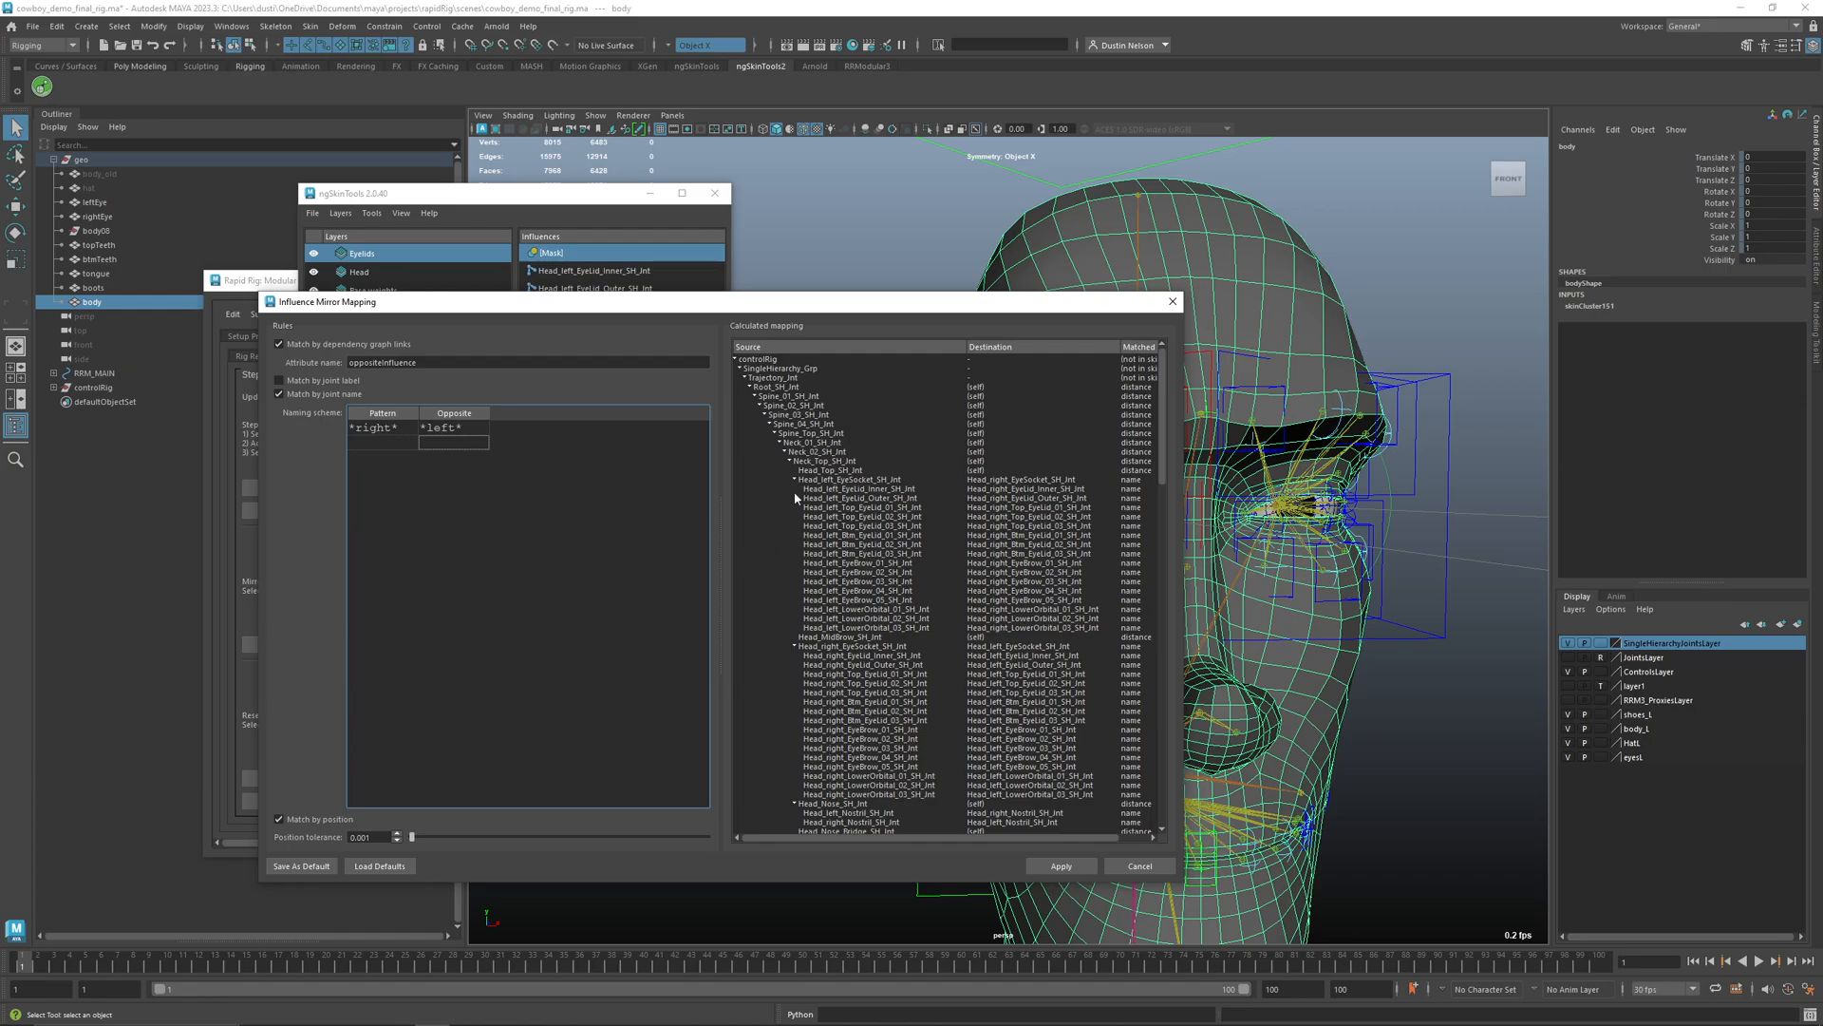
{"action": "left_click_drag", "start_coordinate": [923, 306], "coordinate": [654, 399]}
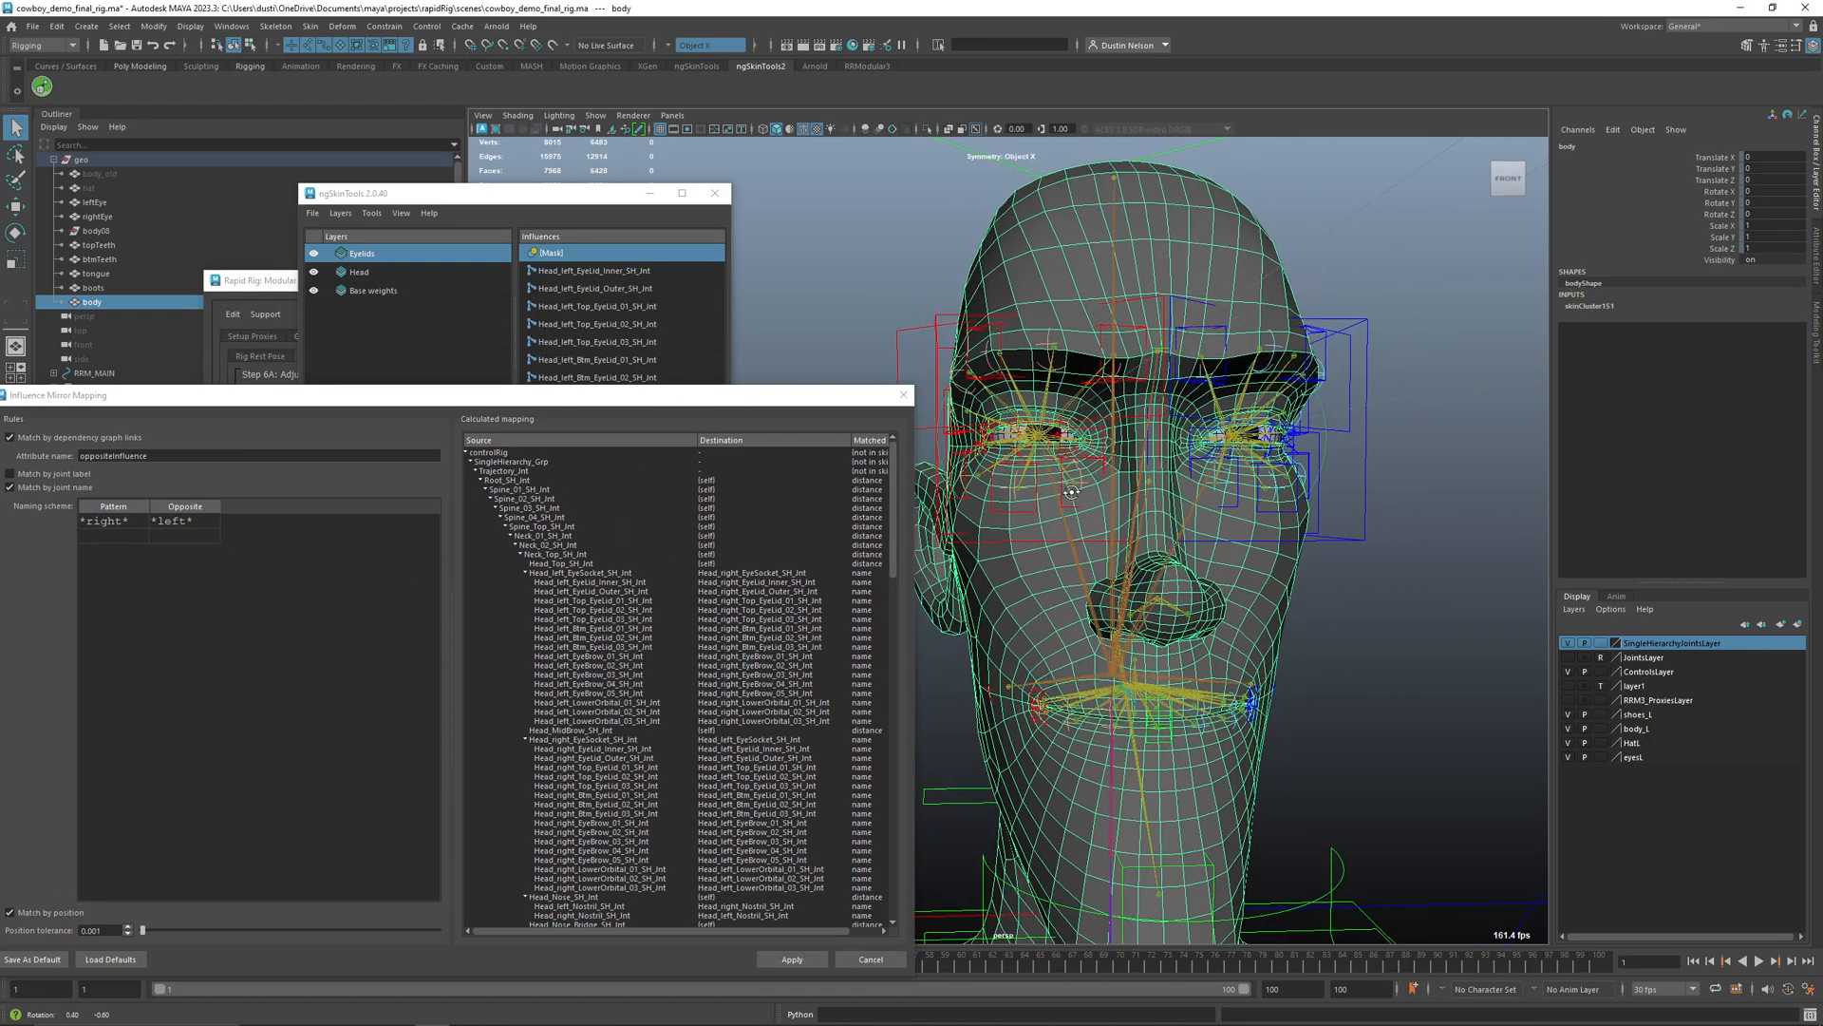
{"action": "left_click", "coordinate": [871, 959]}
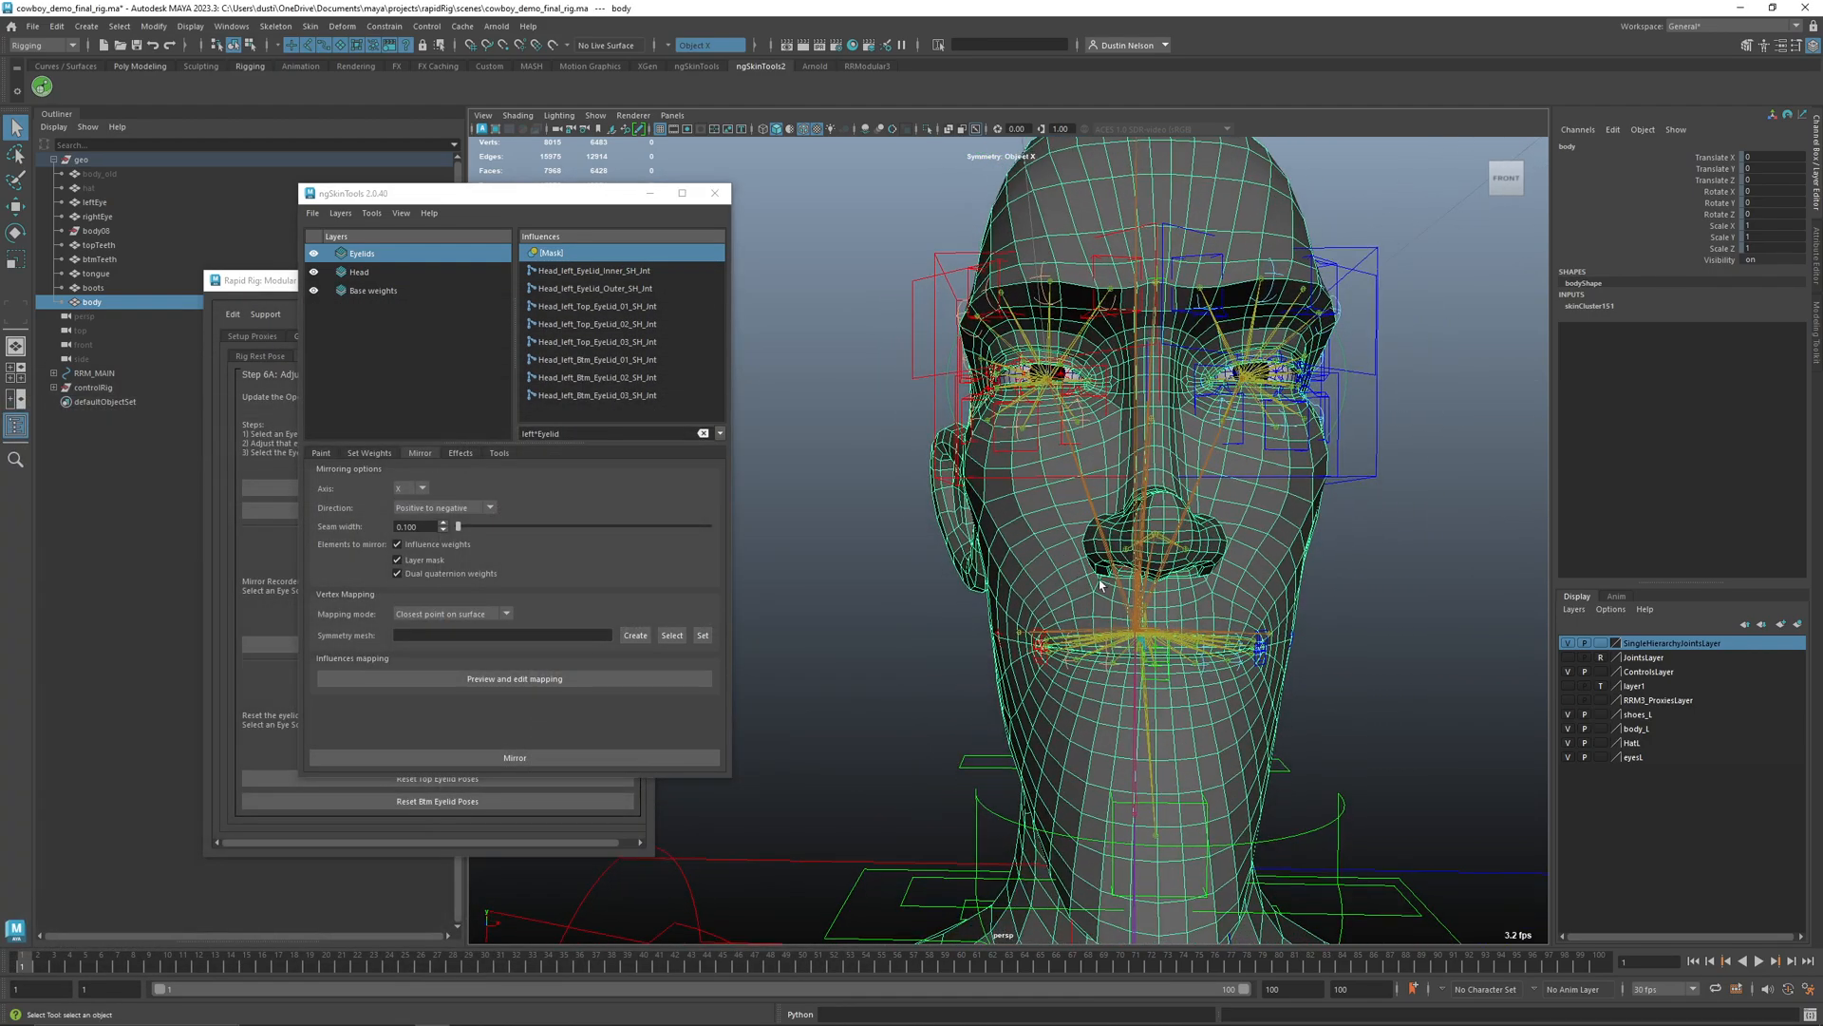
- Mirror the Eyelids layer's influence weights, layer mask and dual quaternion weights from positive to negative
{"action": "left_click", "coordinate": [322, 453]}
{"action": "left_click", "coordinate": [420, 453]}
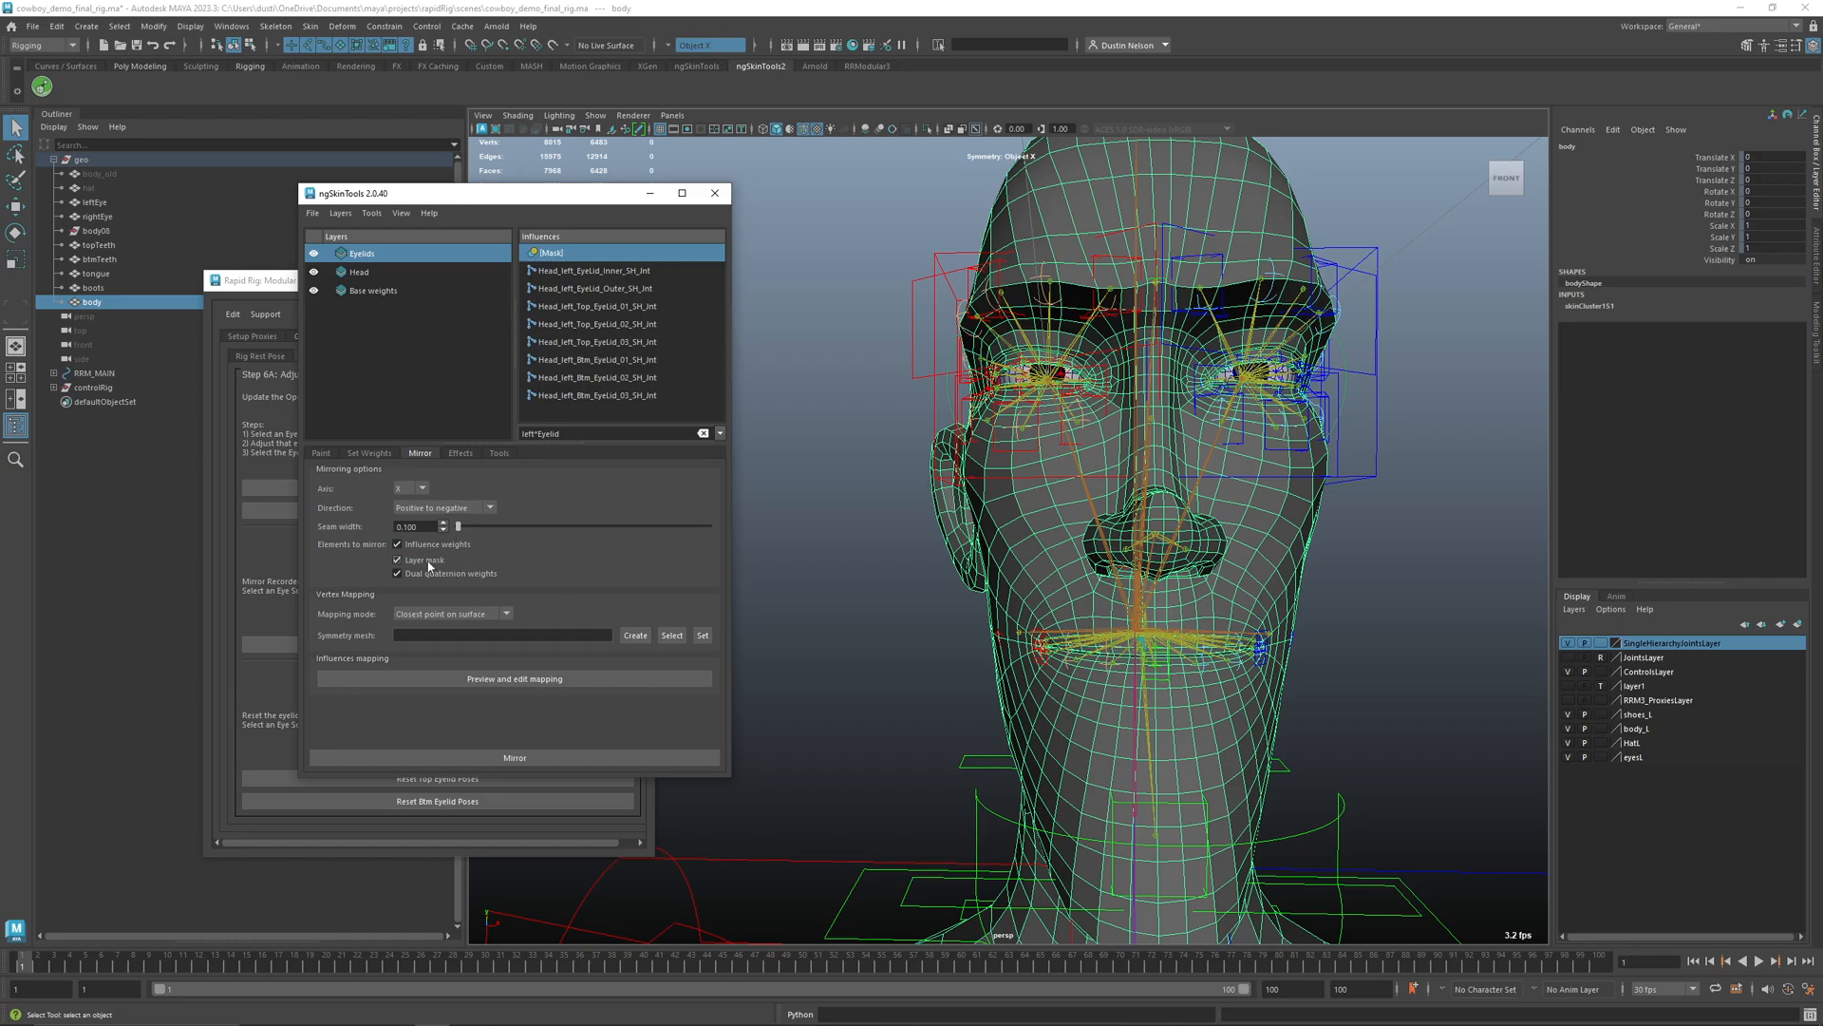
{"action": "scroll", "coordinate": [1071, 504], "scroll_direction": "down", "scroll_amount": 2}
{"action": "left_click_drag", "start_coordinate": [1070, 504], "coordinate": [1054, 386], "text": "alt"}
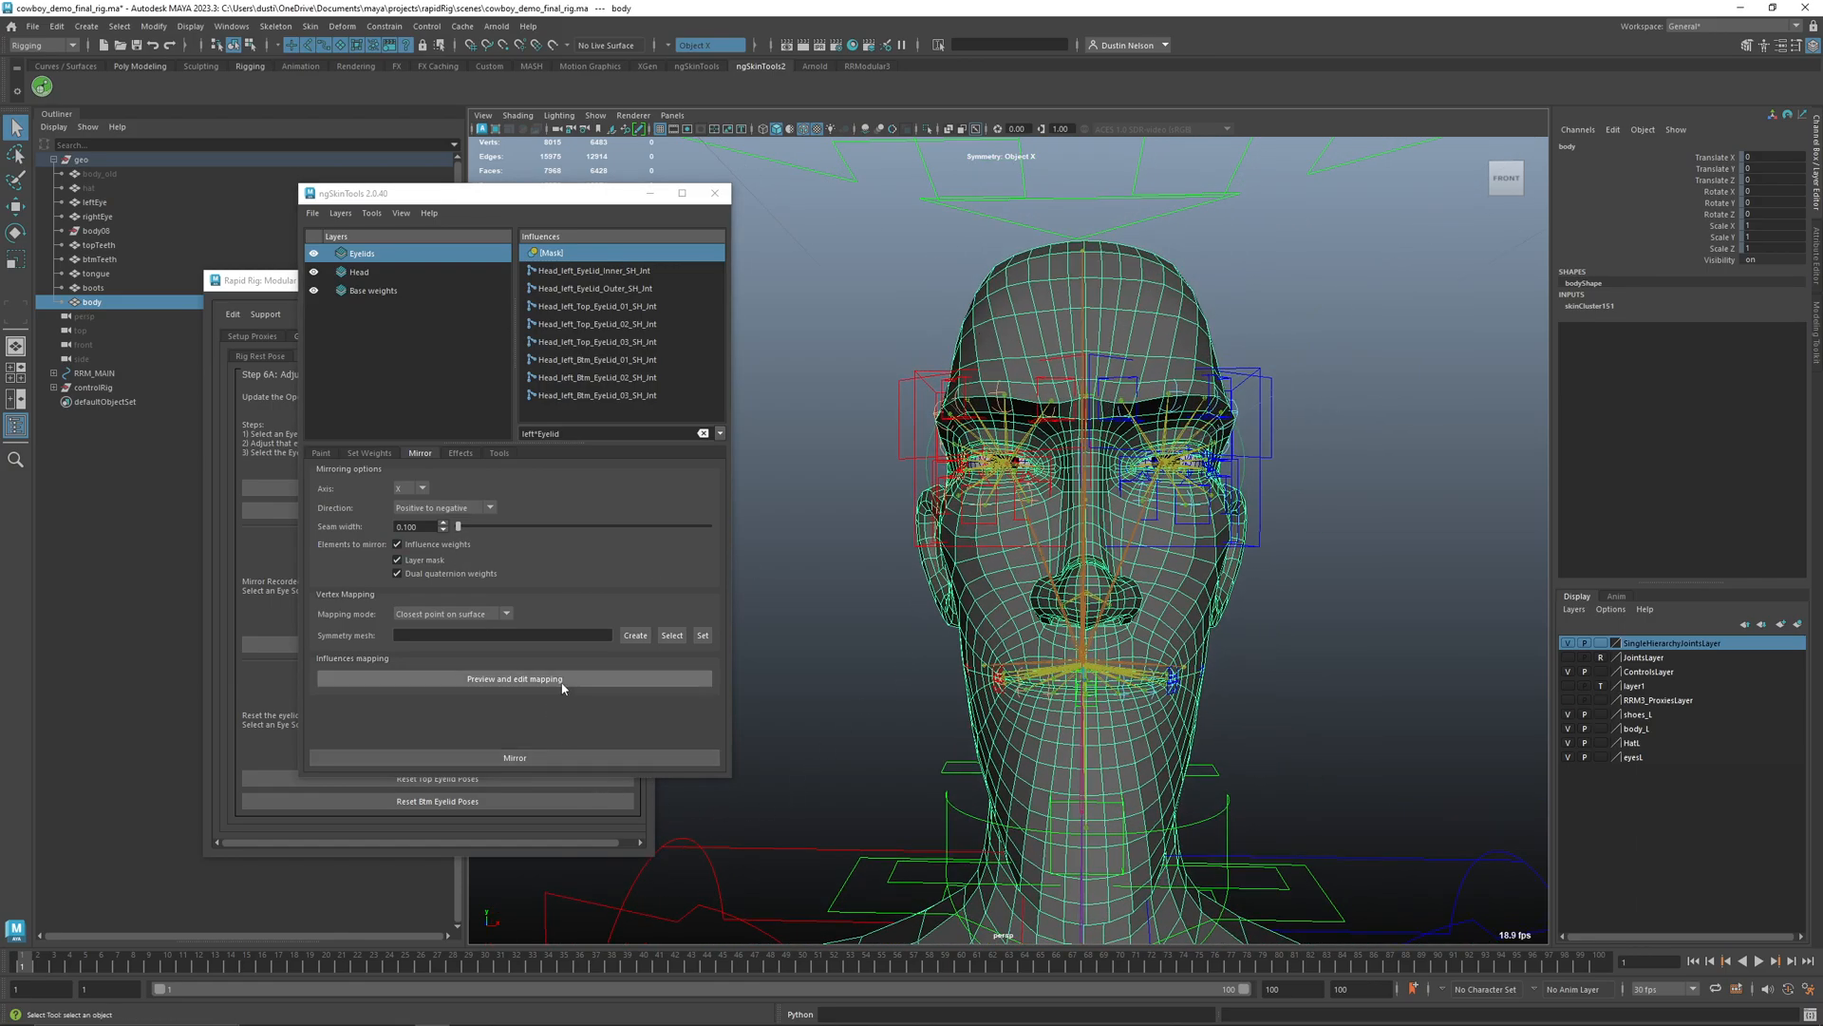
{"action": "left_click", "coordinate": [560, 758]}
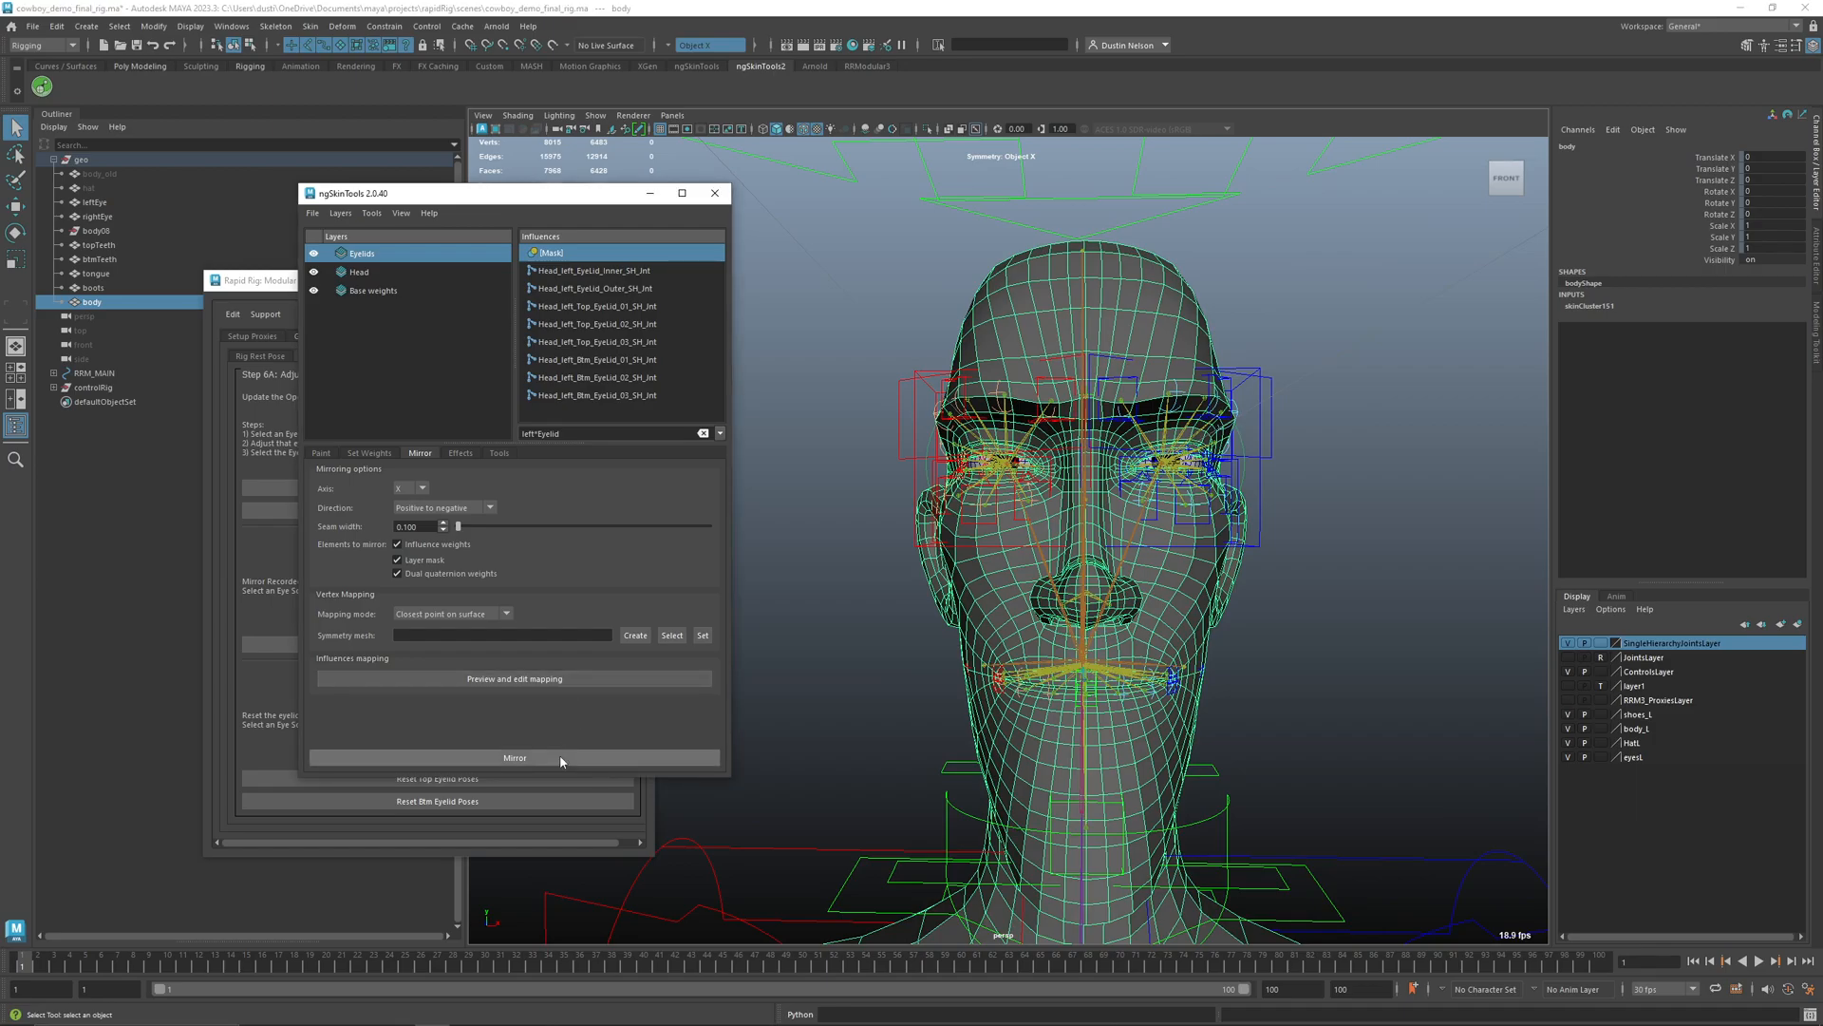
{"action": "scroll", "coordinate": [1066, 674], "scroll_direction": "up", "scroll_amount": 4}
{"action": "scroll", "coordinate": [1065, 674], "scroll_direction": "up", "scroll_amount": 2}
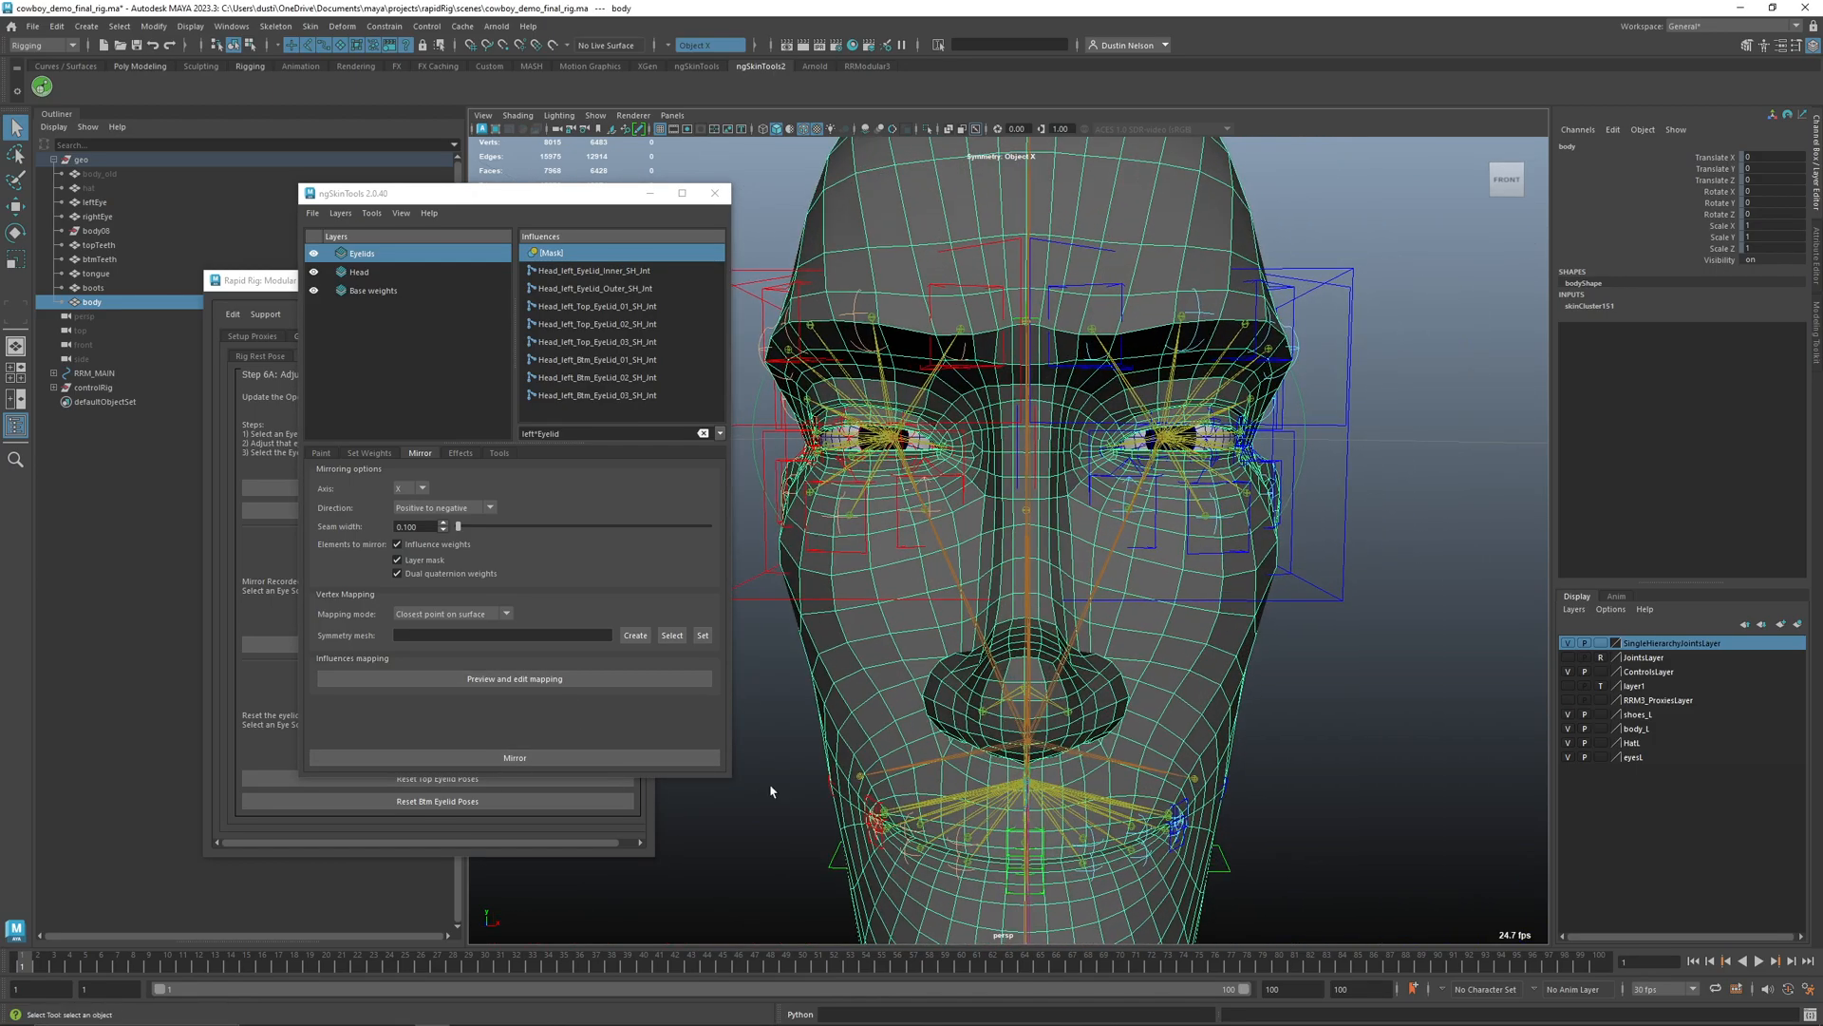
{"action": "mouse_move", "coordinate": [36, 962]}
{"action": "left_mouse_down"}
{"action": "mouse_move", "coordinate": [194, 968]}
{"action": "mouse_move", "coordinate": [20, 967]}
{"action": "left_mouse_up"}
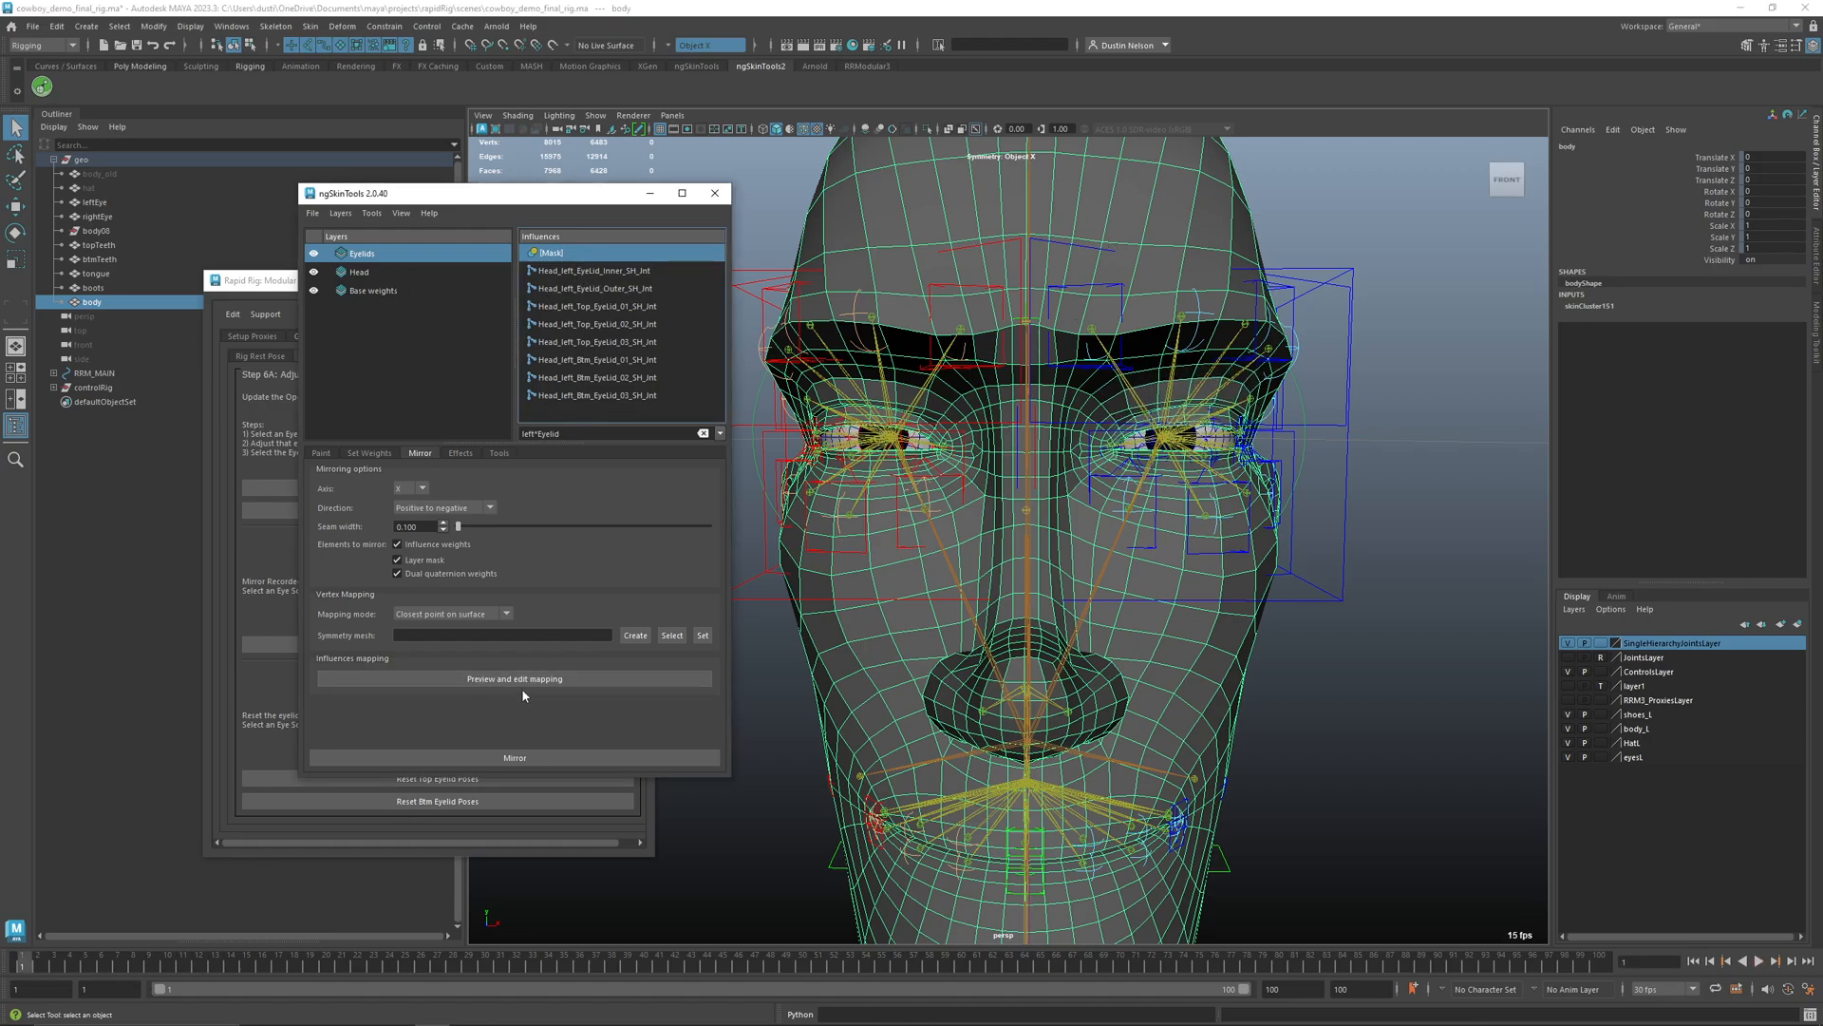
- Widen the influence filter to "*Eyelid" and inspect the layer mask and the left and right eyelid joints' weights in paint mode
{"action": "left_click", "coordinate": [324, 453]}
{"action": "left_click", "coordinate": [509, 760]}
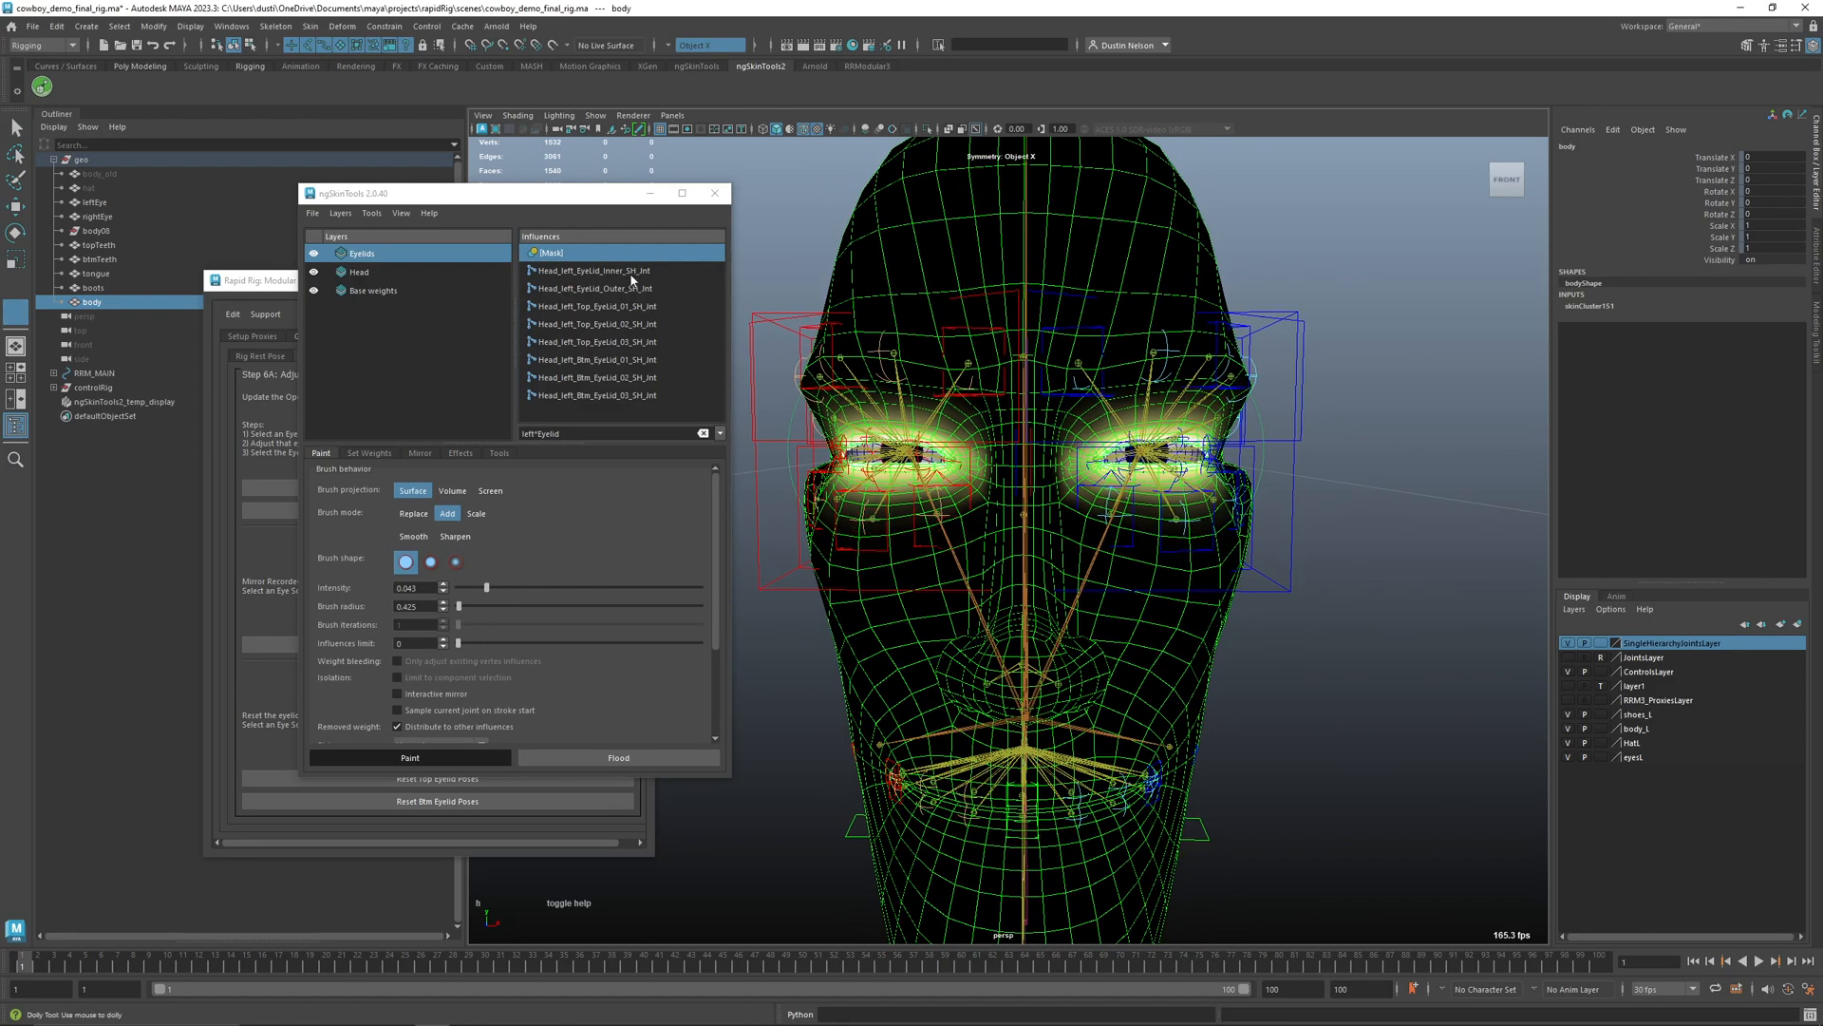
{"action": "left_click", "coordinate": [632, 275]}
{"action": "left_click_drag", "start_coordinate": [539, 433], "coordinate": [515, 435]}
{"action": "key", "text": "BackSpace"}
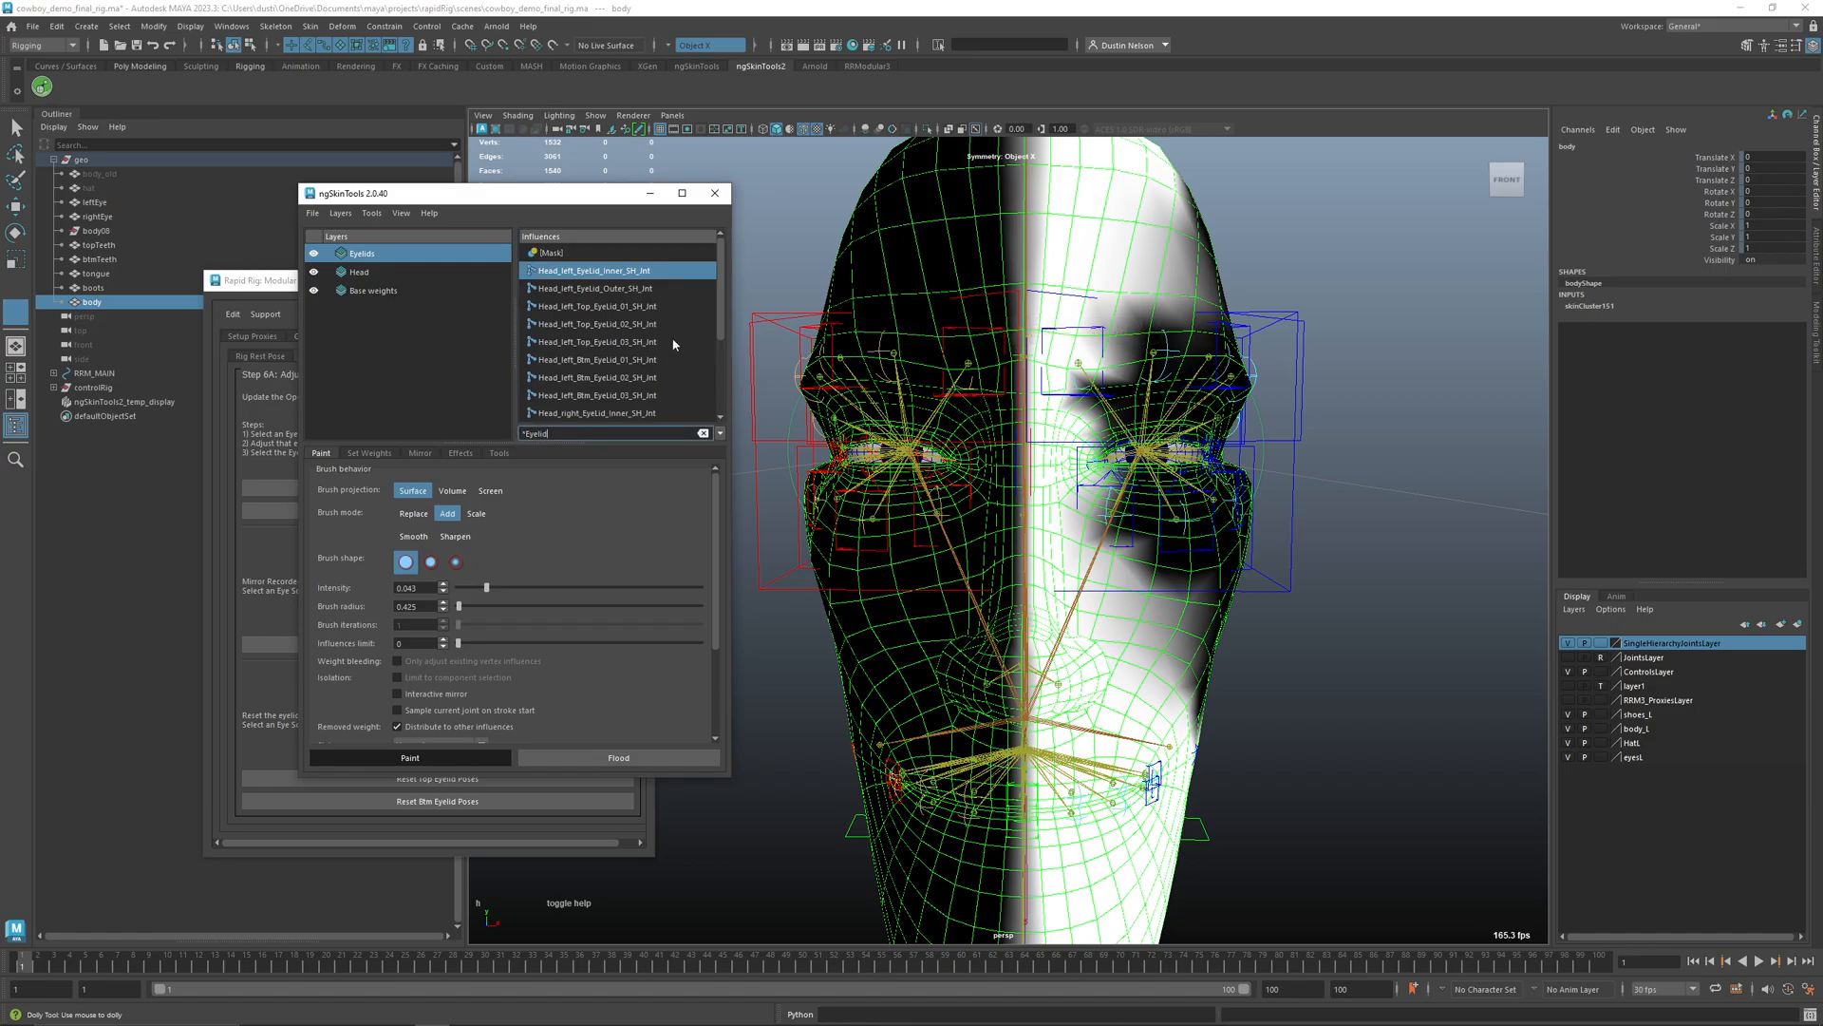
{"action": "left_click", "coordinate": [655, 289]}
{"action": "left_click", "coordinate": [657, 306]}
{"action": "left_click", "coordinate": [659, 343]}
{"action": "scroll", "coordinate": [672, 370], "scroll_direction": "down", "scroll_amount": 2}
{"action": "left_click", "coordinate": [673, 377]}
{"action": "left_click", "coordinate": [638, 324]}
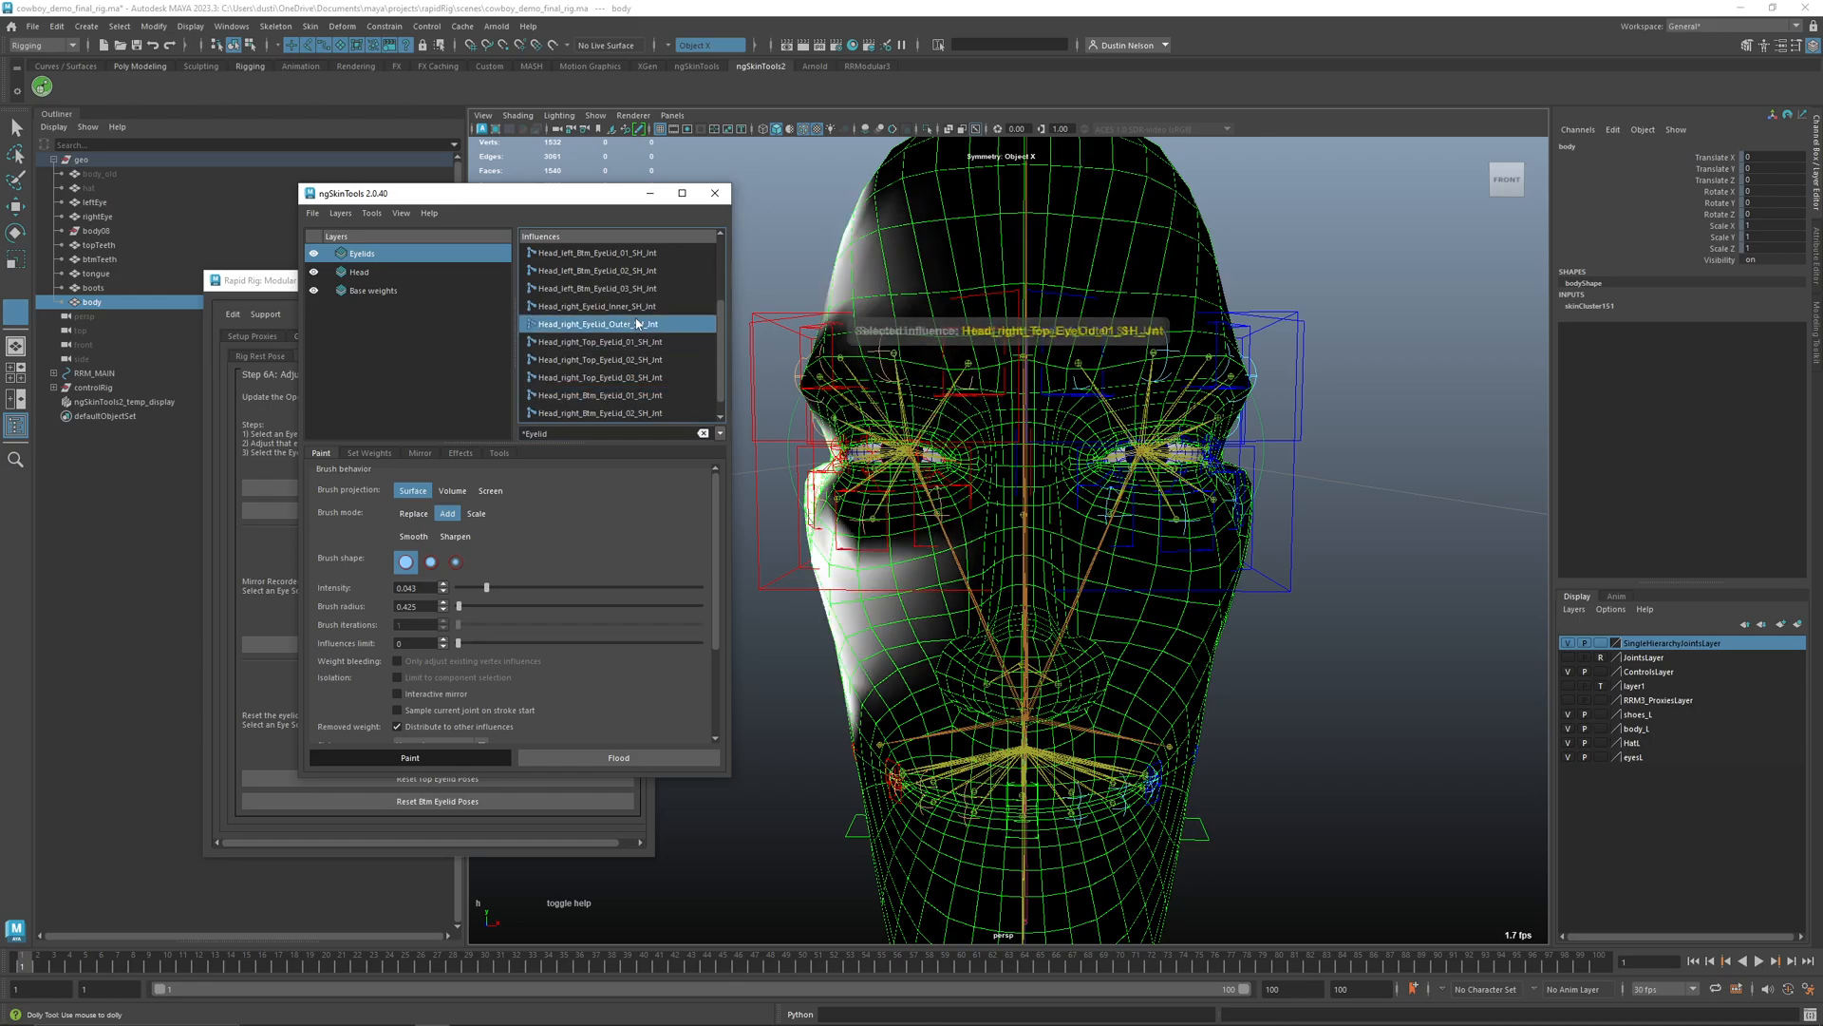
{"action": "key", "text": "q"}
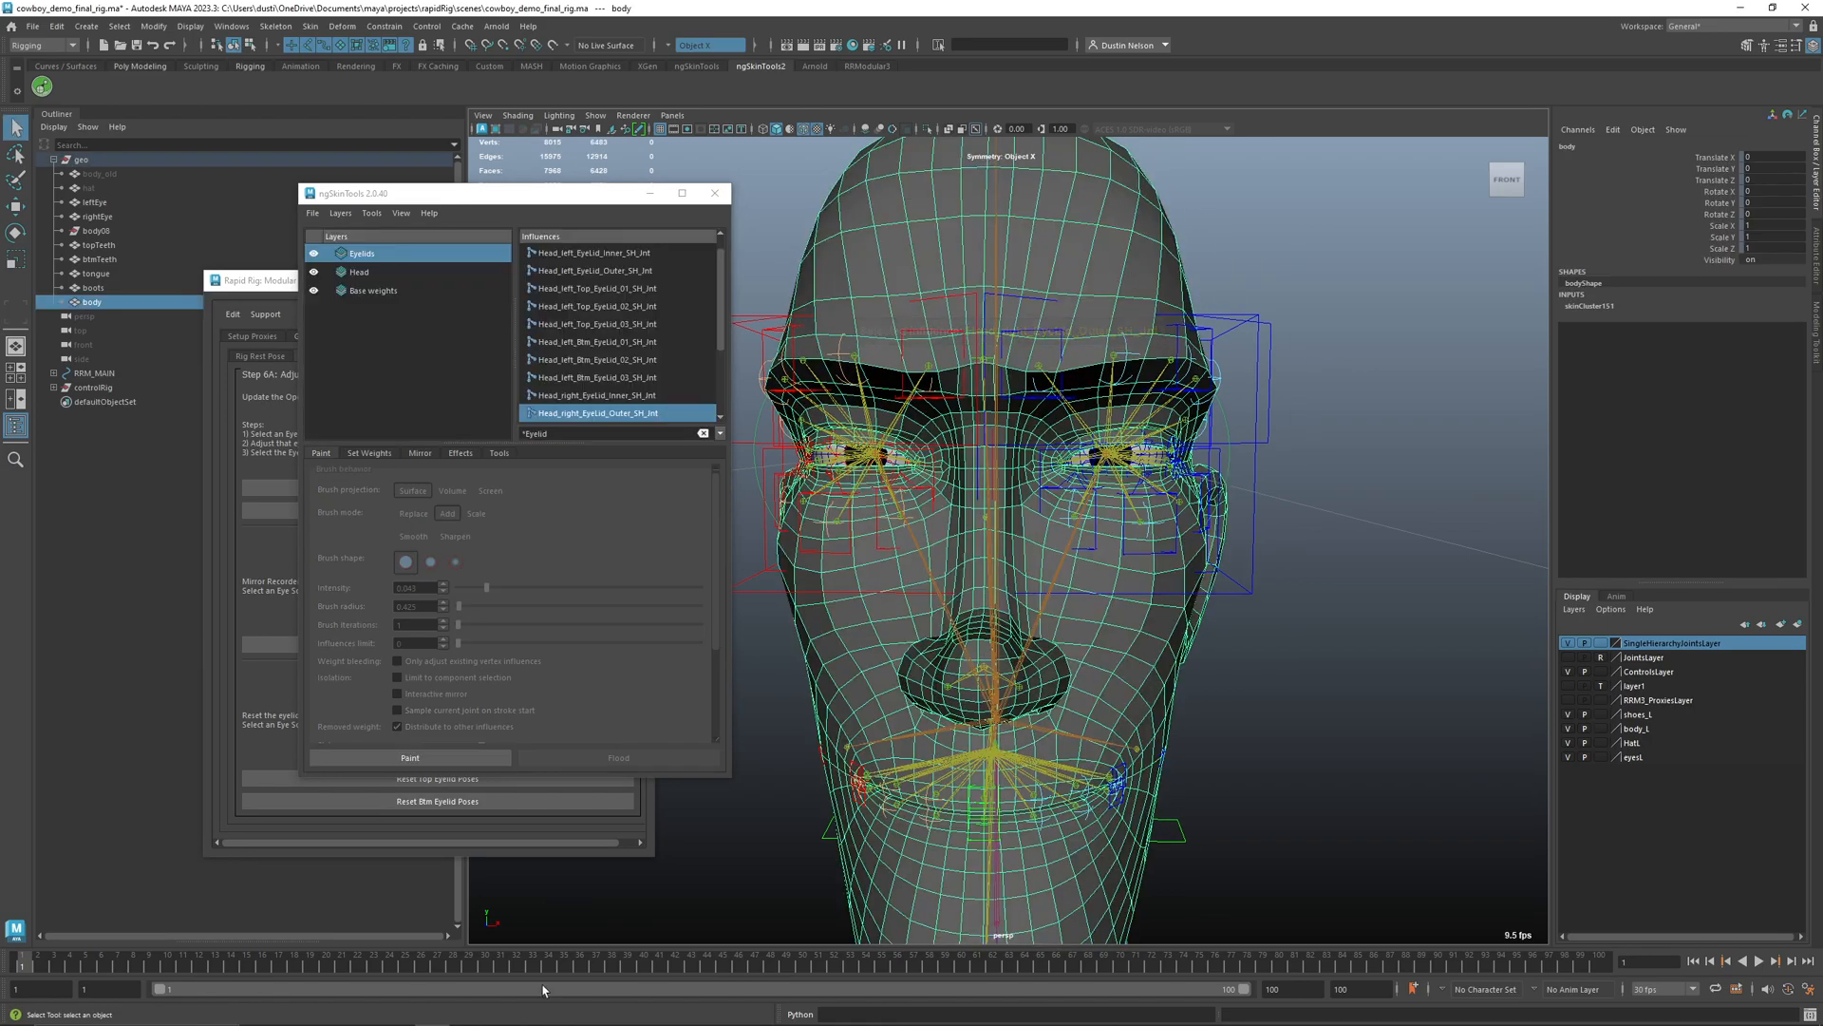
- Play back the blink animation on both eyes and return the timeline to frame 1
{"action": "key", "text": "alt+v"}
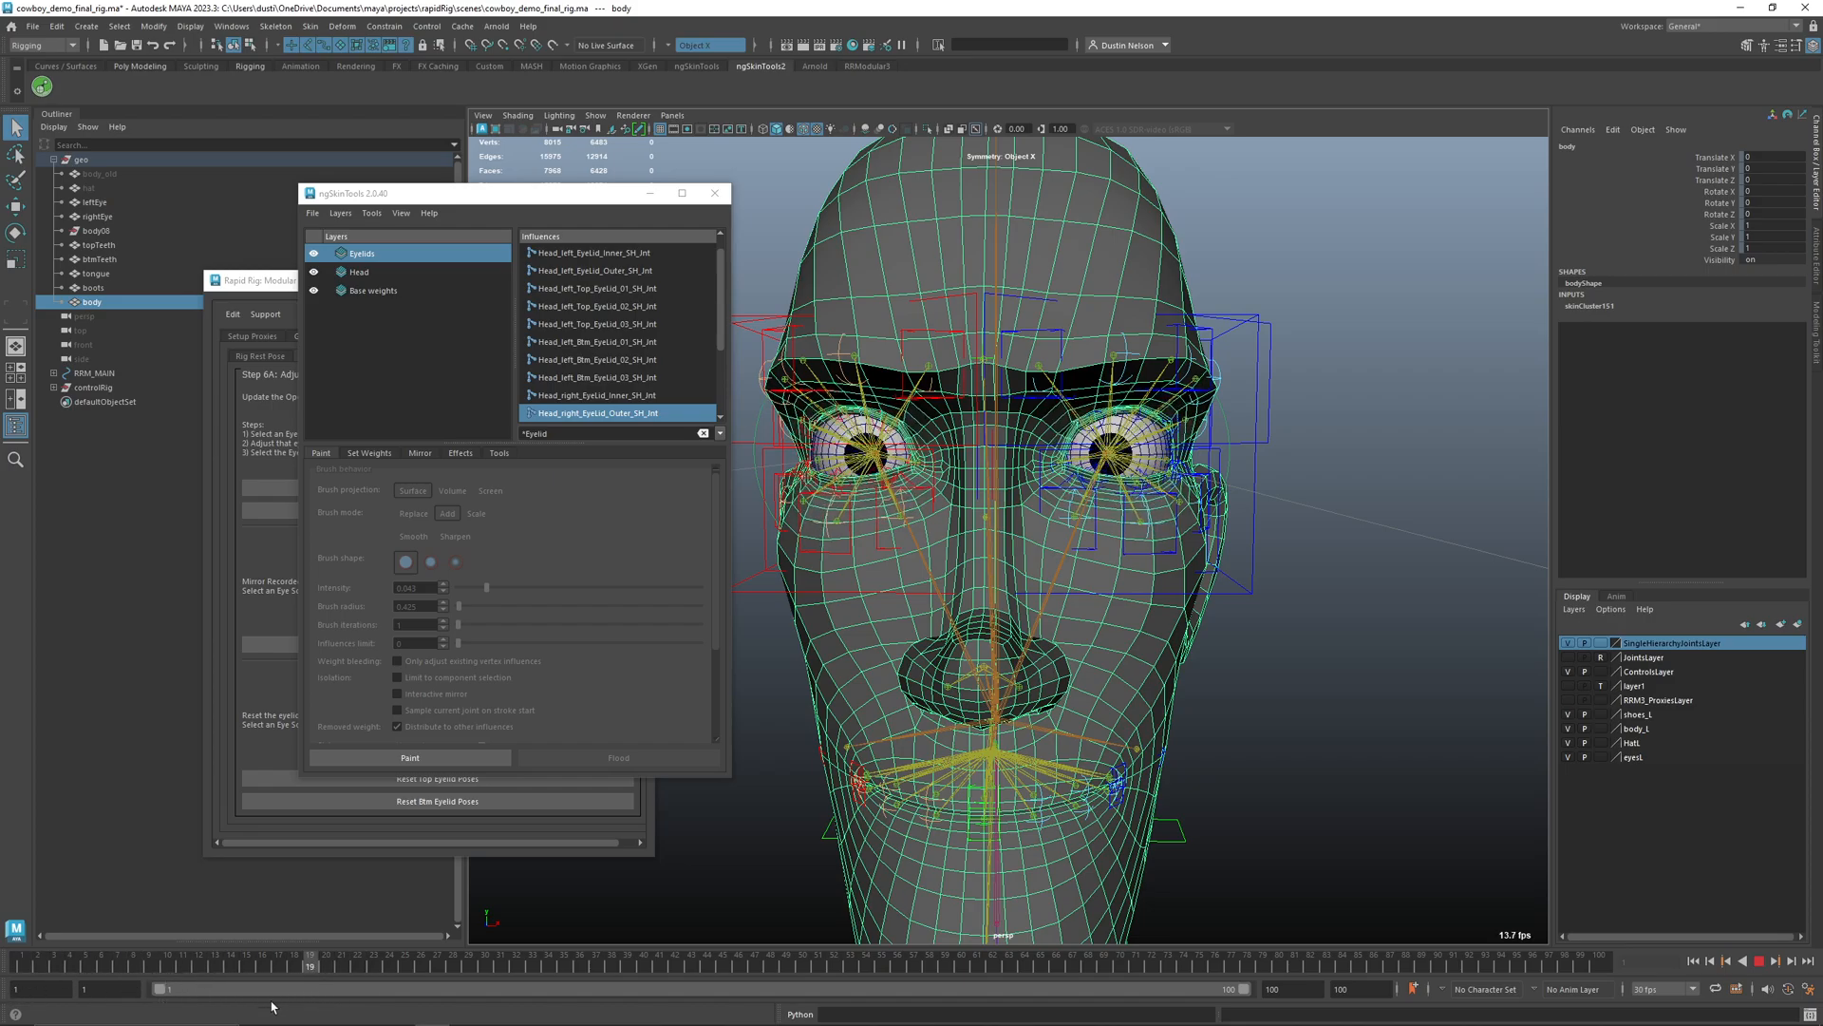
{"action": "left_click_drag", "start_coordinate": [311, 1004], "coordinate": [19, 1002]}
{"action": "middle_click_drag", "start_coordinate": [969, 732], "coordinate": [1017, 741], "text": "alt"}
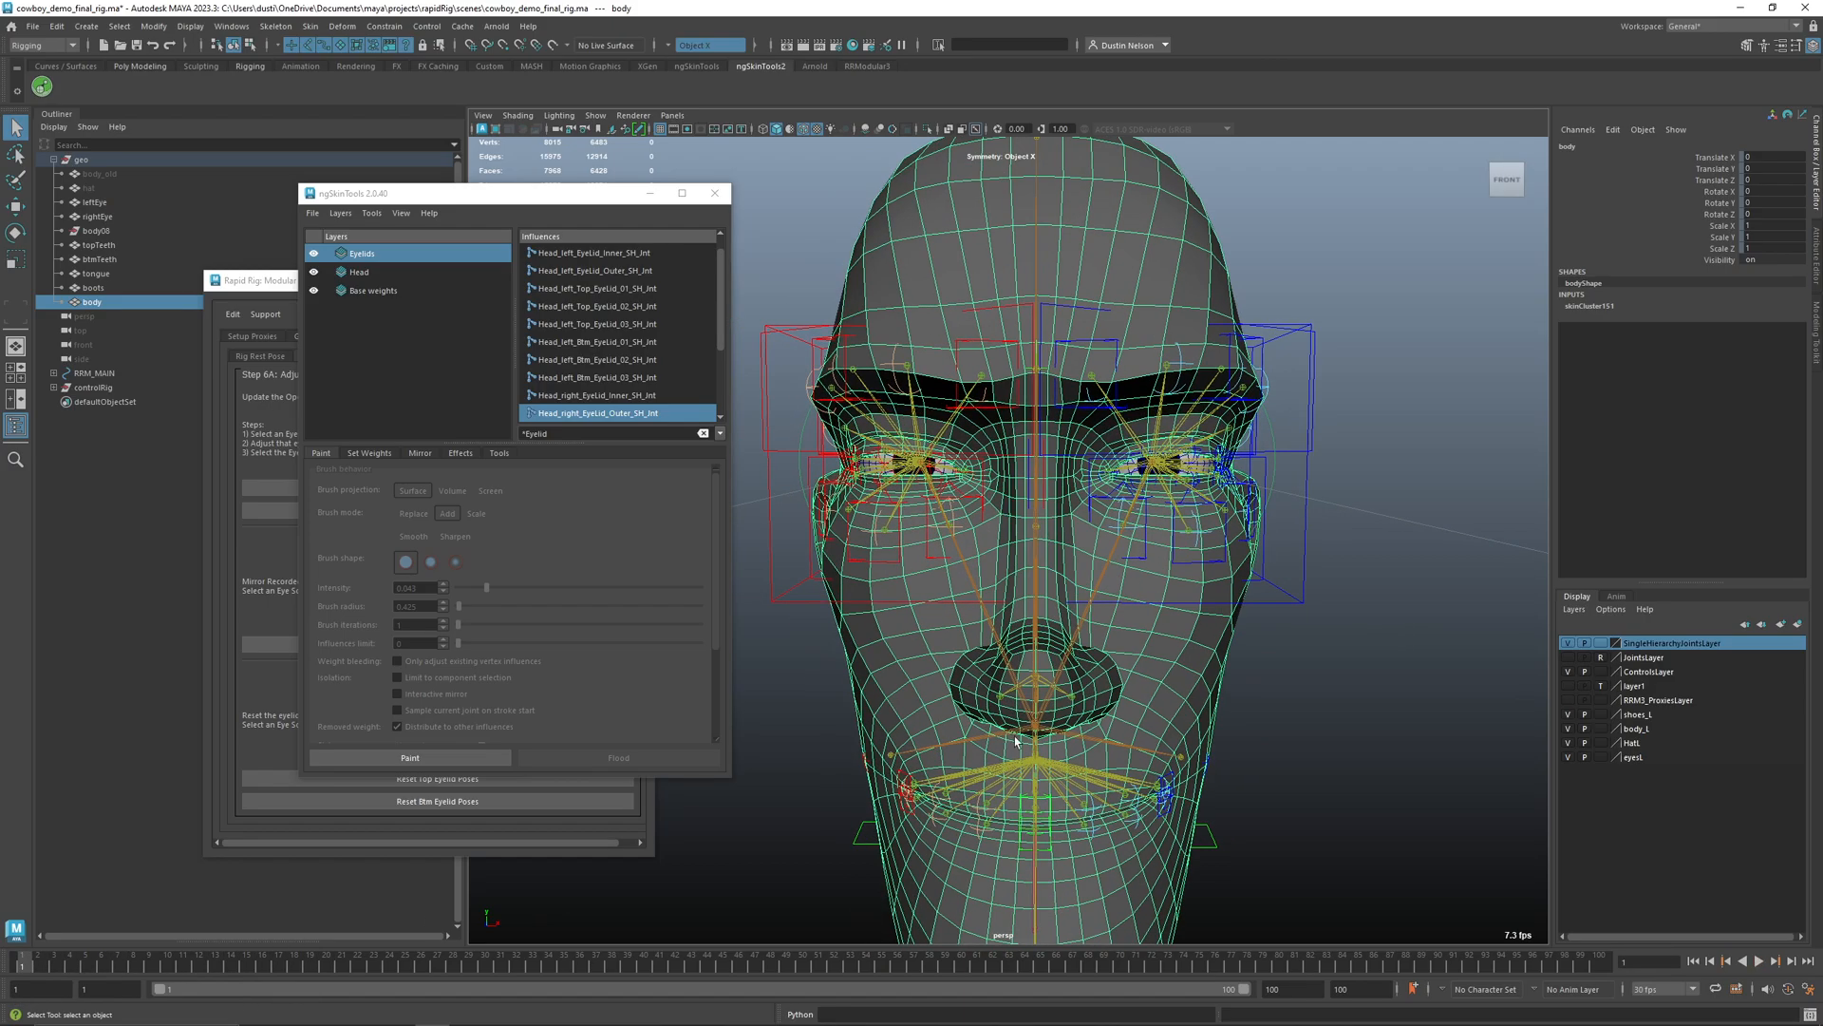
- Deselect the body mesh and hide the SingleHierarchyJointsLayer
{"action": "left_click", "coordinate": [1324, 659]}
{"action": "left_click_drag", "start_coordinate": [1324, 659], "coordinate": [1222, 681], "text": "alt"}
{"action": "right_click_drag", "start_coordinate": [1221, 681], "coordinate": [1295, 720], "text": "alt"}
{"action": "left_click_drag", "start_coordinate": [1295, 721], "coordinate": [1360, 710], "text": "alt"}
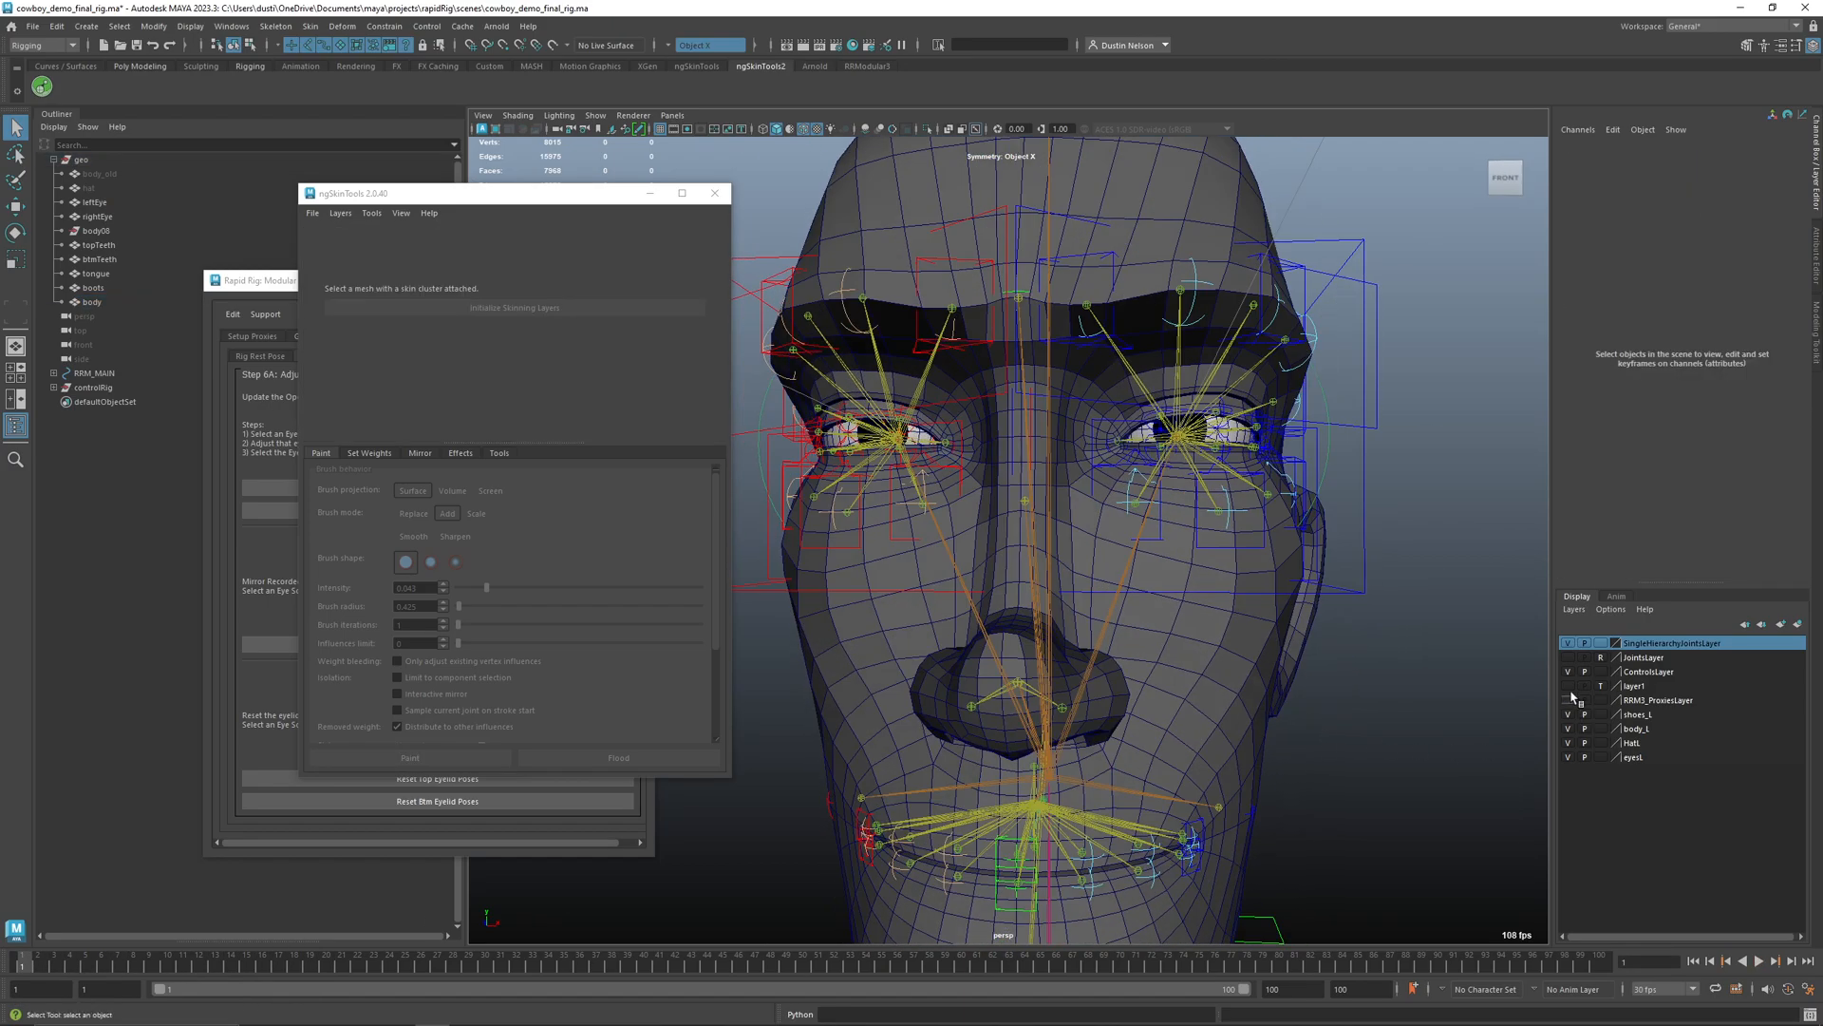
{"action": "right_click_drag", "start_coordinate": [1296, 655], "coordinate": [1377, 679], "text": "alt"}
{"action": "left_click", "coordinate": [1568, 643]}
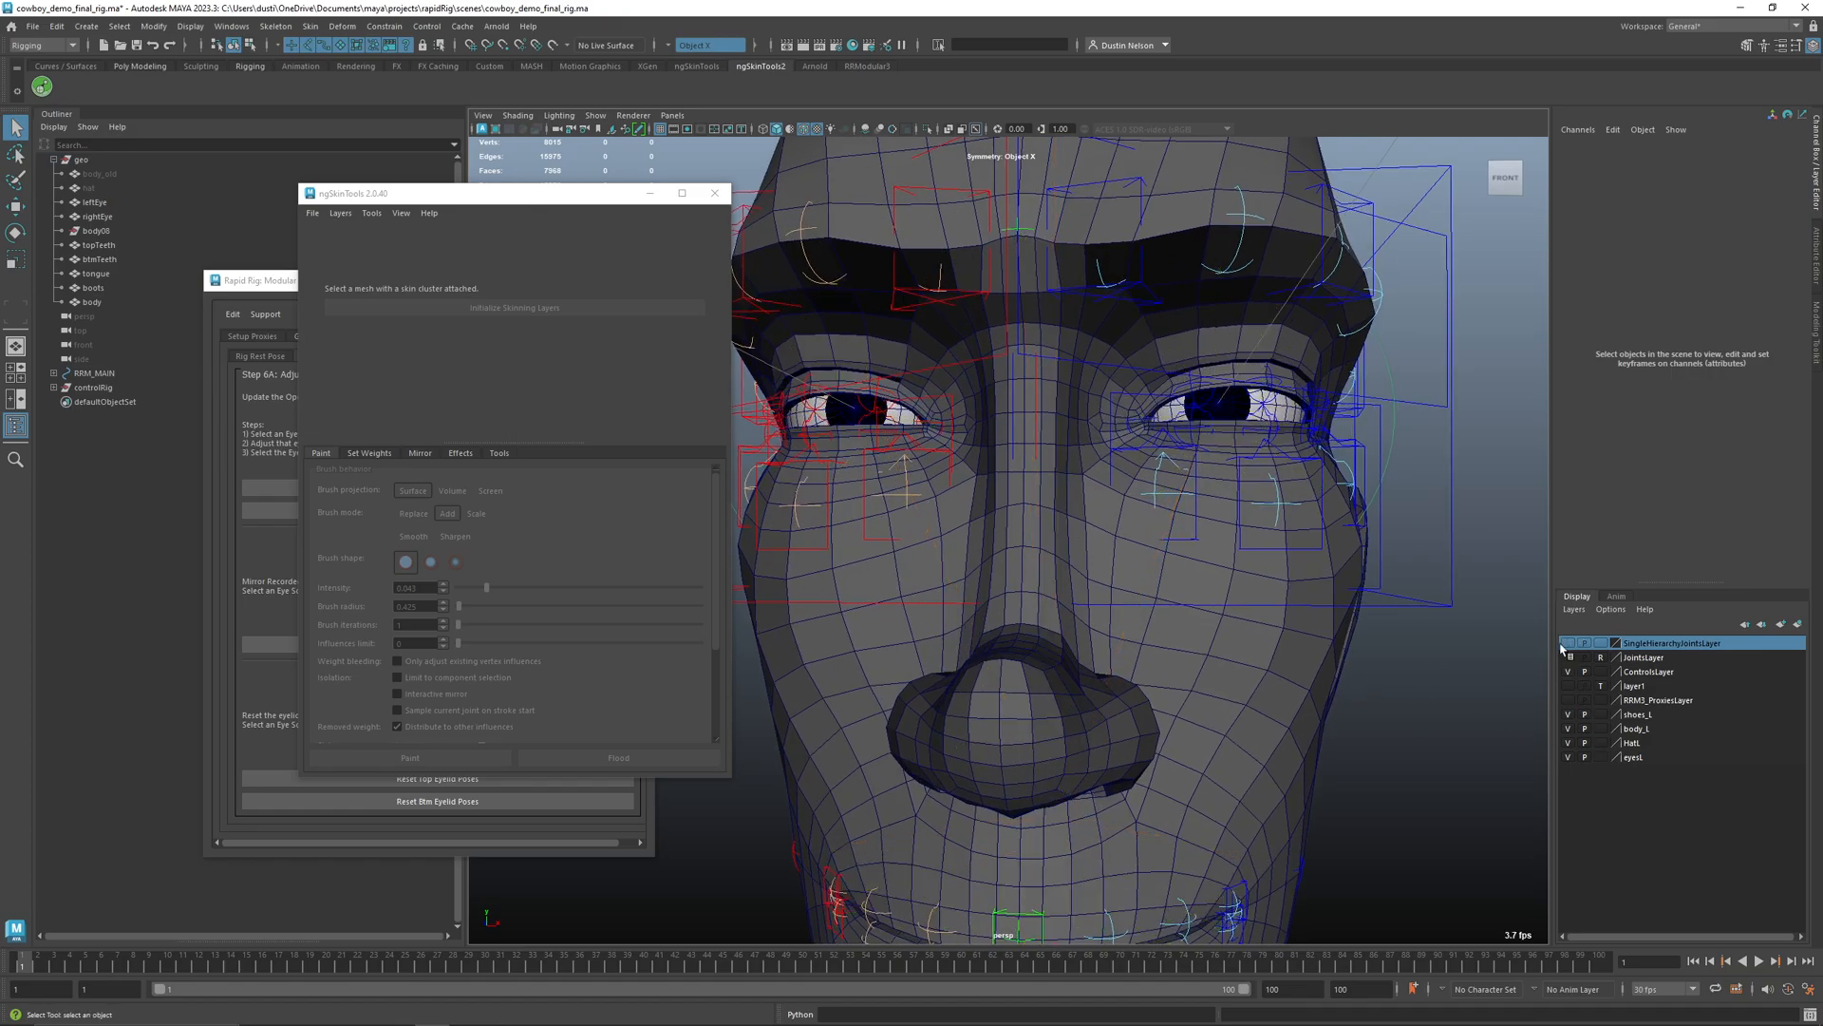
- Go to frame 20 and try Open Close Top Lid at about -0.7 on the left eye socket control
{"action": "left_click_drag", "start_coordinate": [42, 966], "coordinate": [326, 957]}
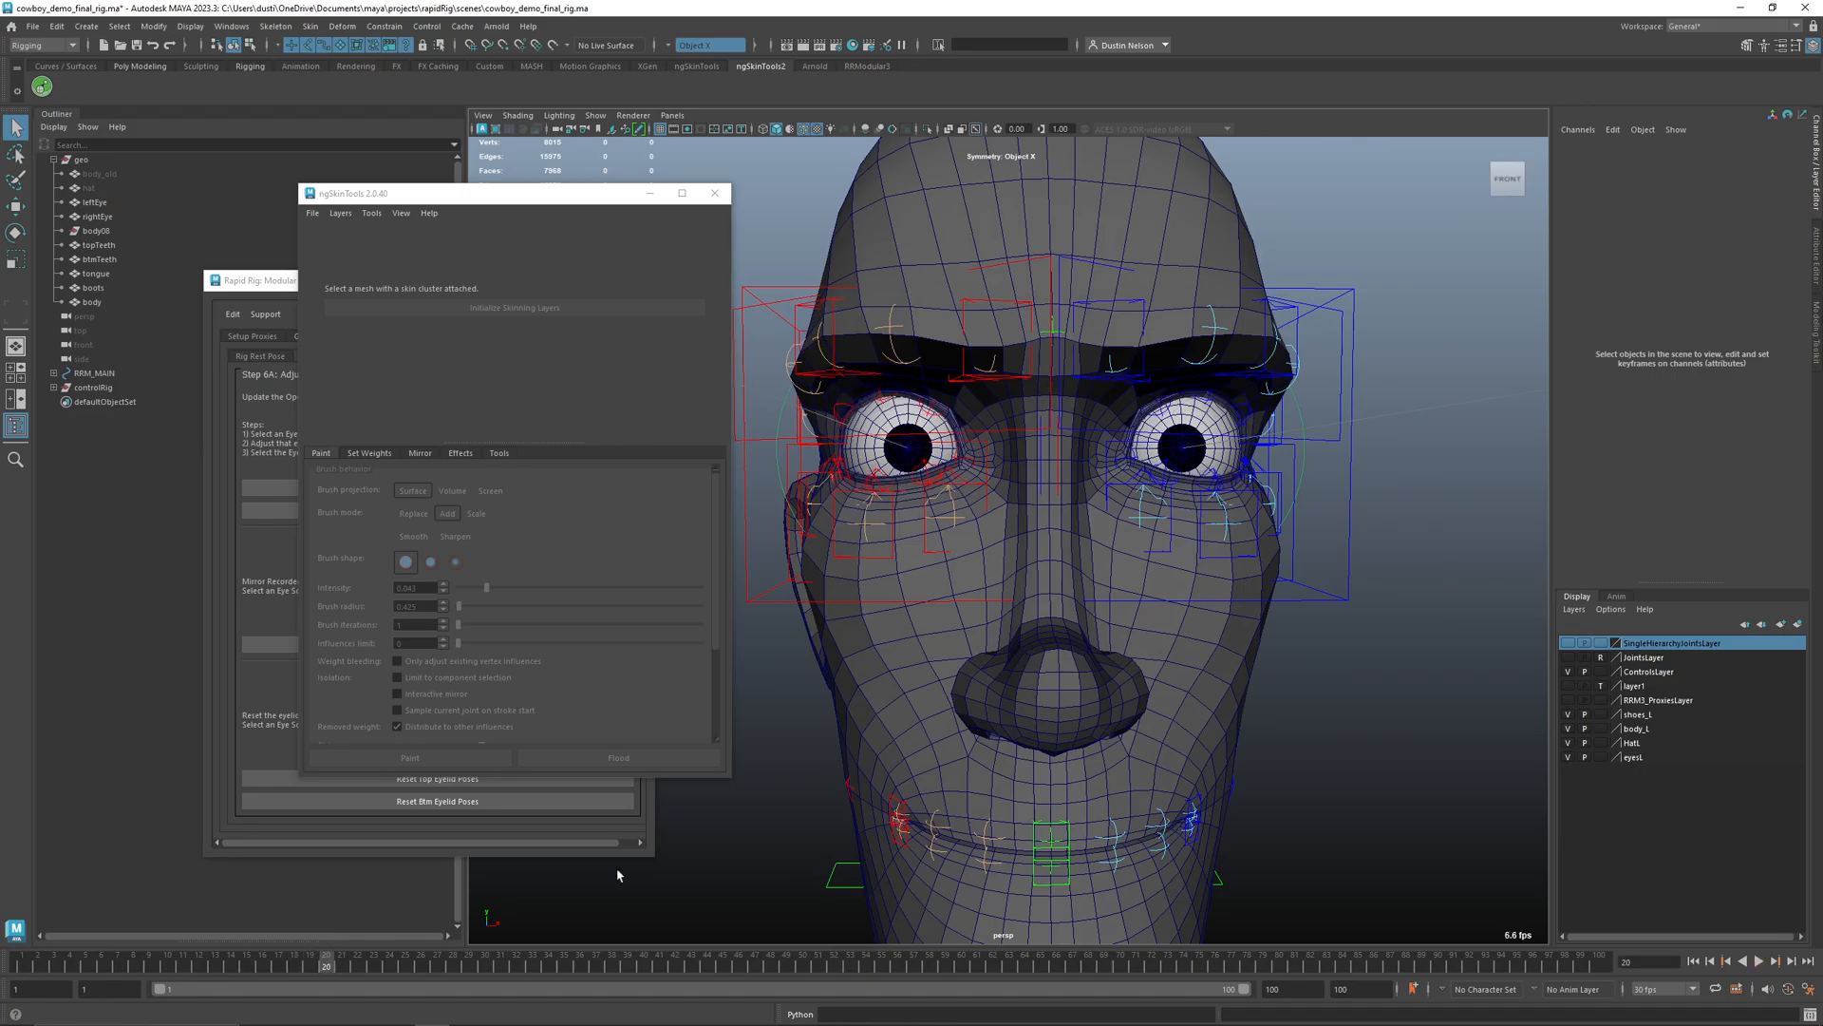
{"action": "left_click", "coordinate": [1346, 563]}
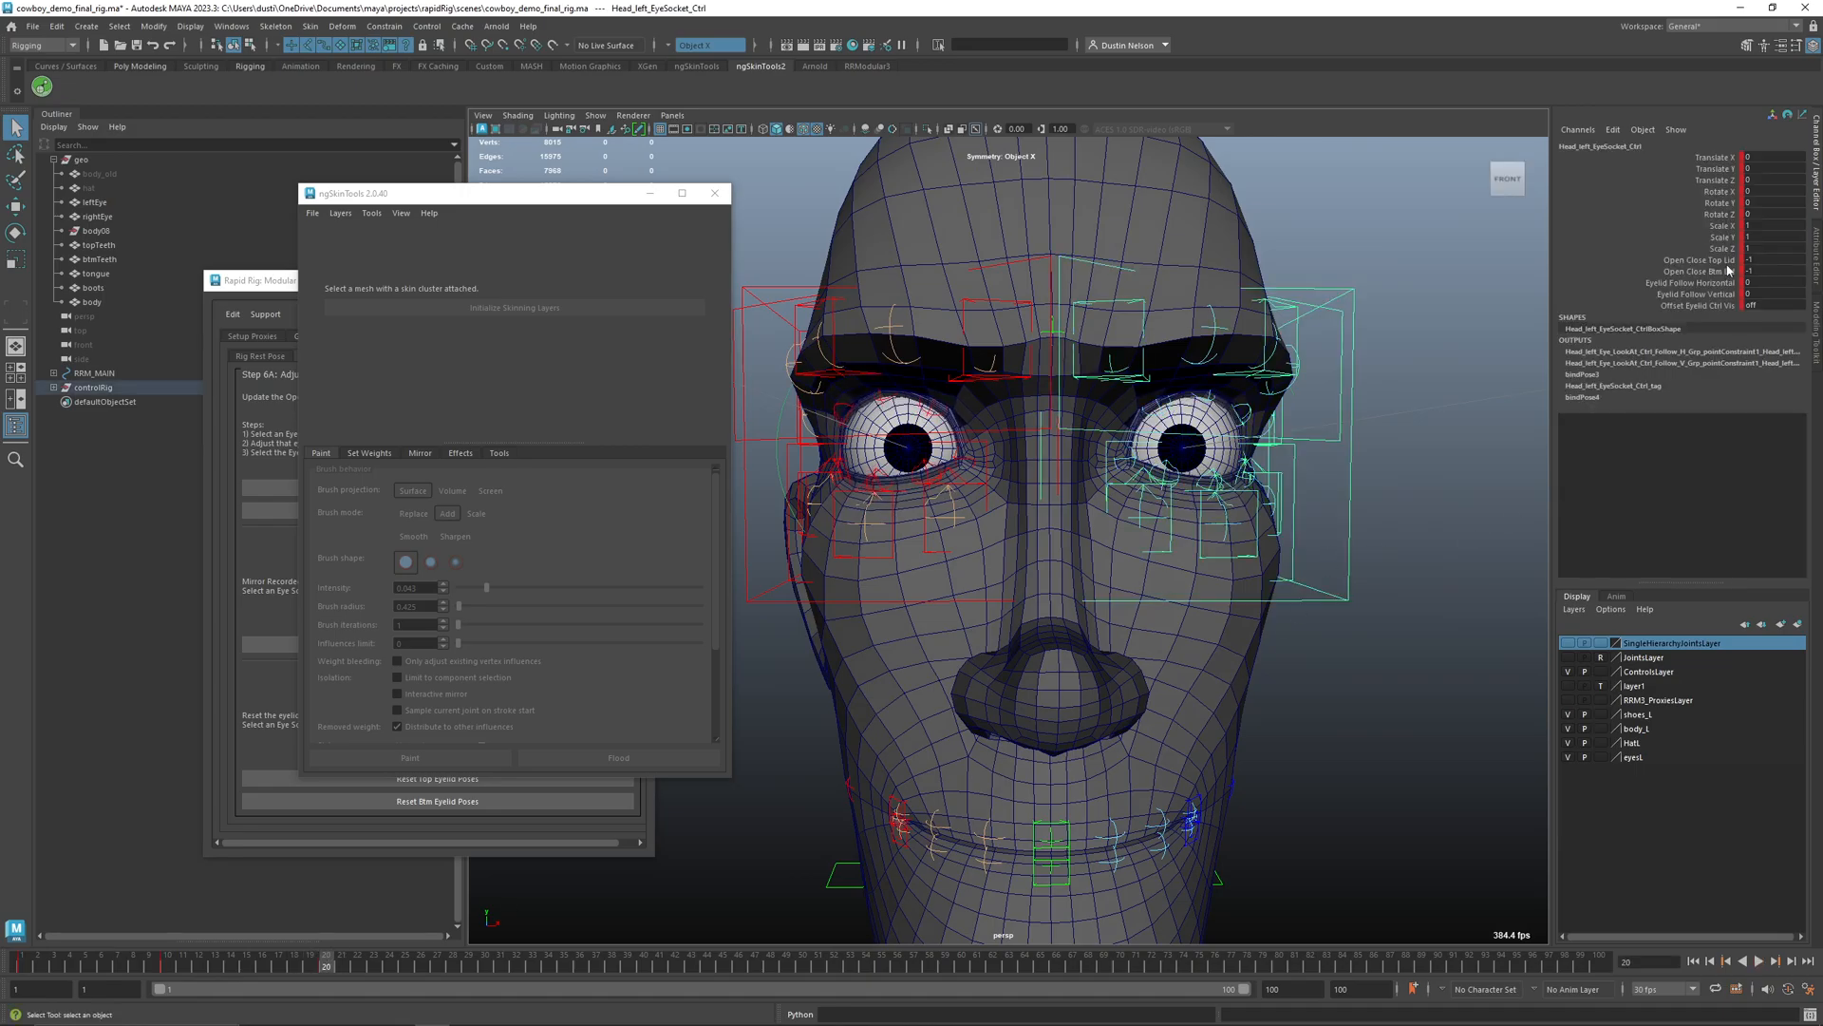
{"action": "left_click", "coordinate": [1714, 260]}
{"action": "middle_click_drag", "start_coordinate": [1438, 307], "coordinate": [1407, 313]}
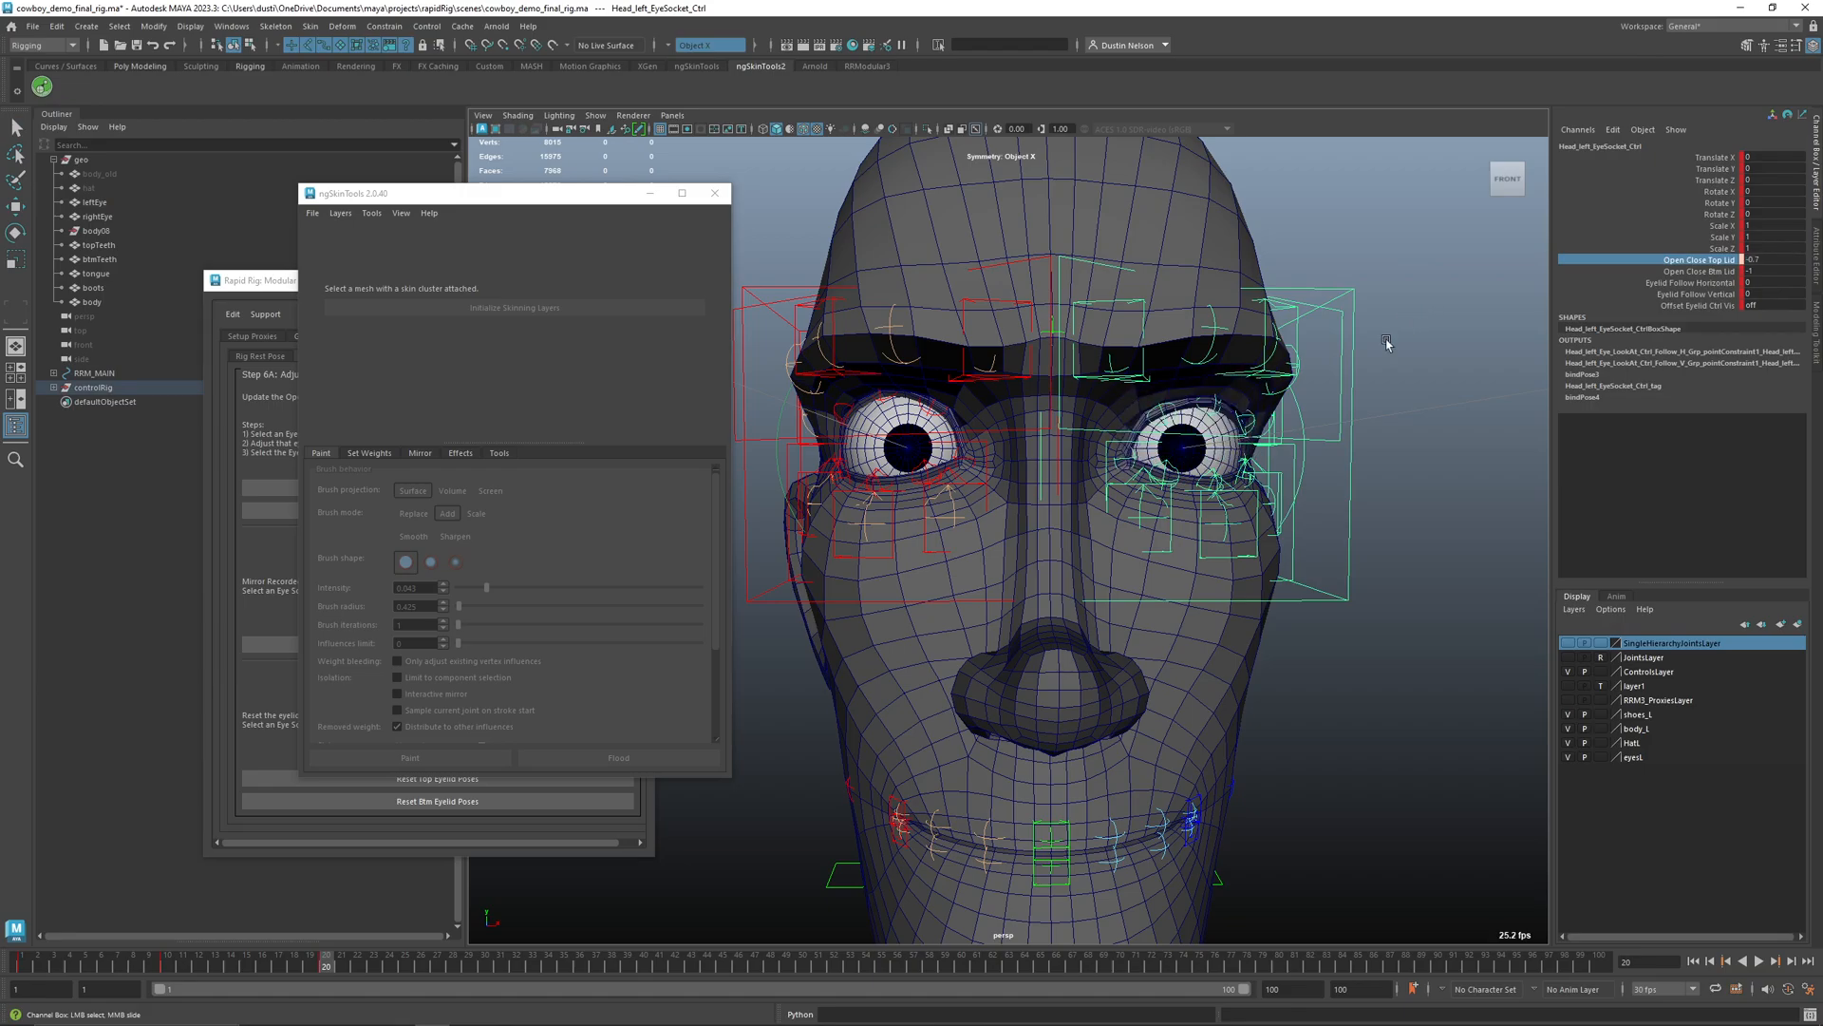
{"action": "key", "text": "q"}
- Try rotating an upper eyelid control on the left eye, then undo the rotation
{"action": "left_click", "coordinate": [1175, 430]}
{"action": "key", "text": "e"}
{"action": "left_click_drag", "start_coordinate": [1170, 419], "coordinate": [1184, 454]}
{"action": "key", "text": "ctrl+z"}
{"action": "key", "text": "ctrl+y"}
{"action": "key", "text": "ctrl+z"}
{"action": "key", "text": "q"}
{"action": "left_click", "coordinate": [1221, 419]}
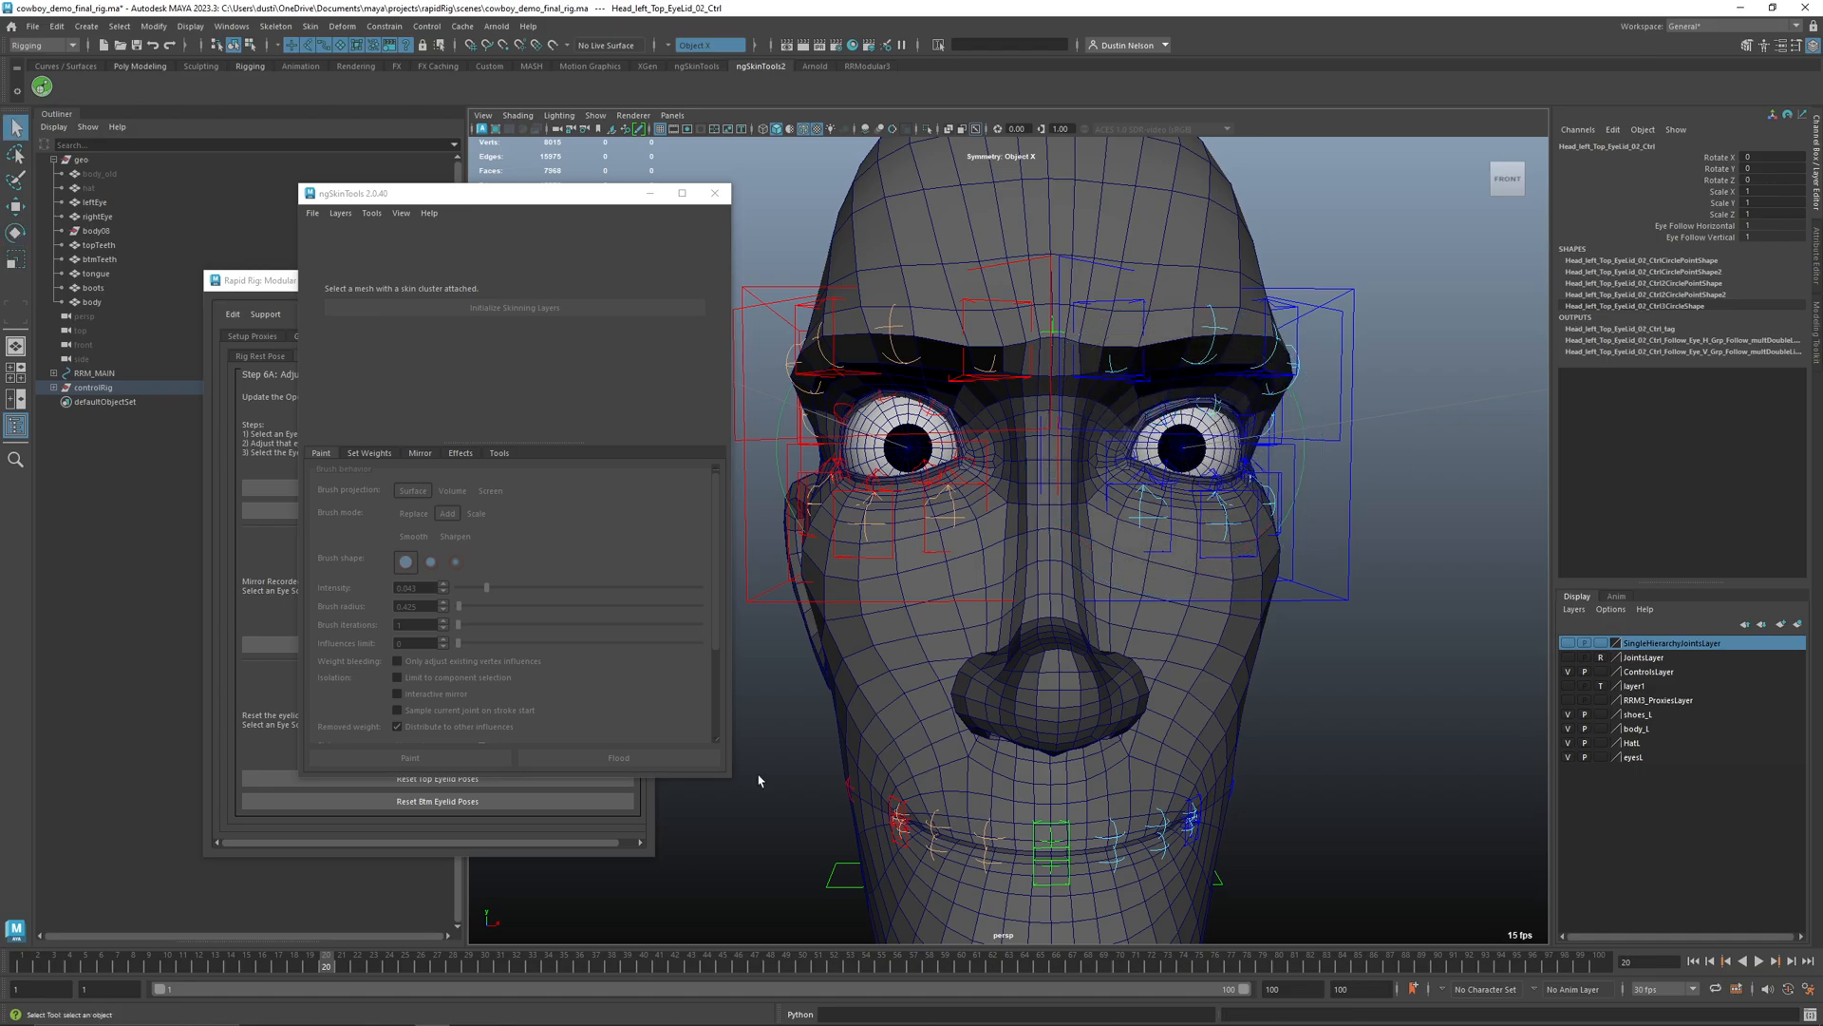
- Return the timeline to frame 1 and examine the mirrored eyelids from both sides of the head
{"action": "left_click_drag", "start_coordinate": [308, 972], "coordinate": [23, 967]}
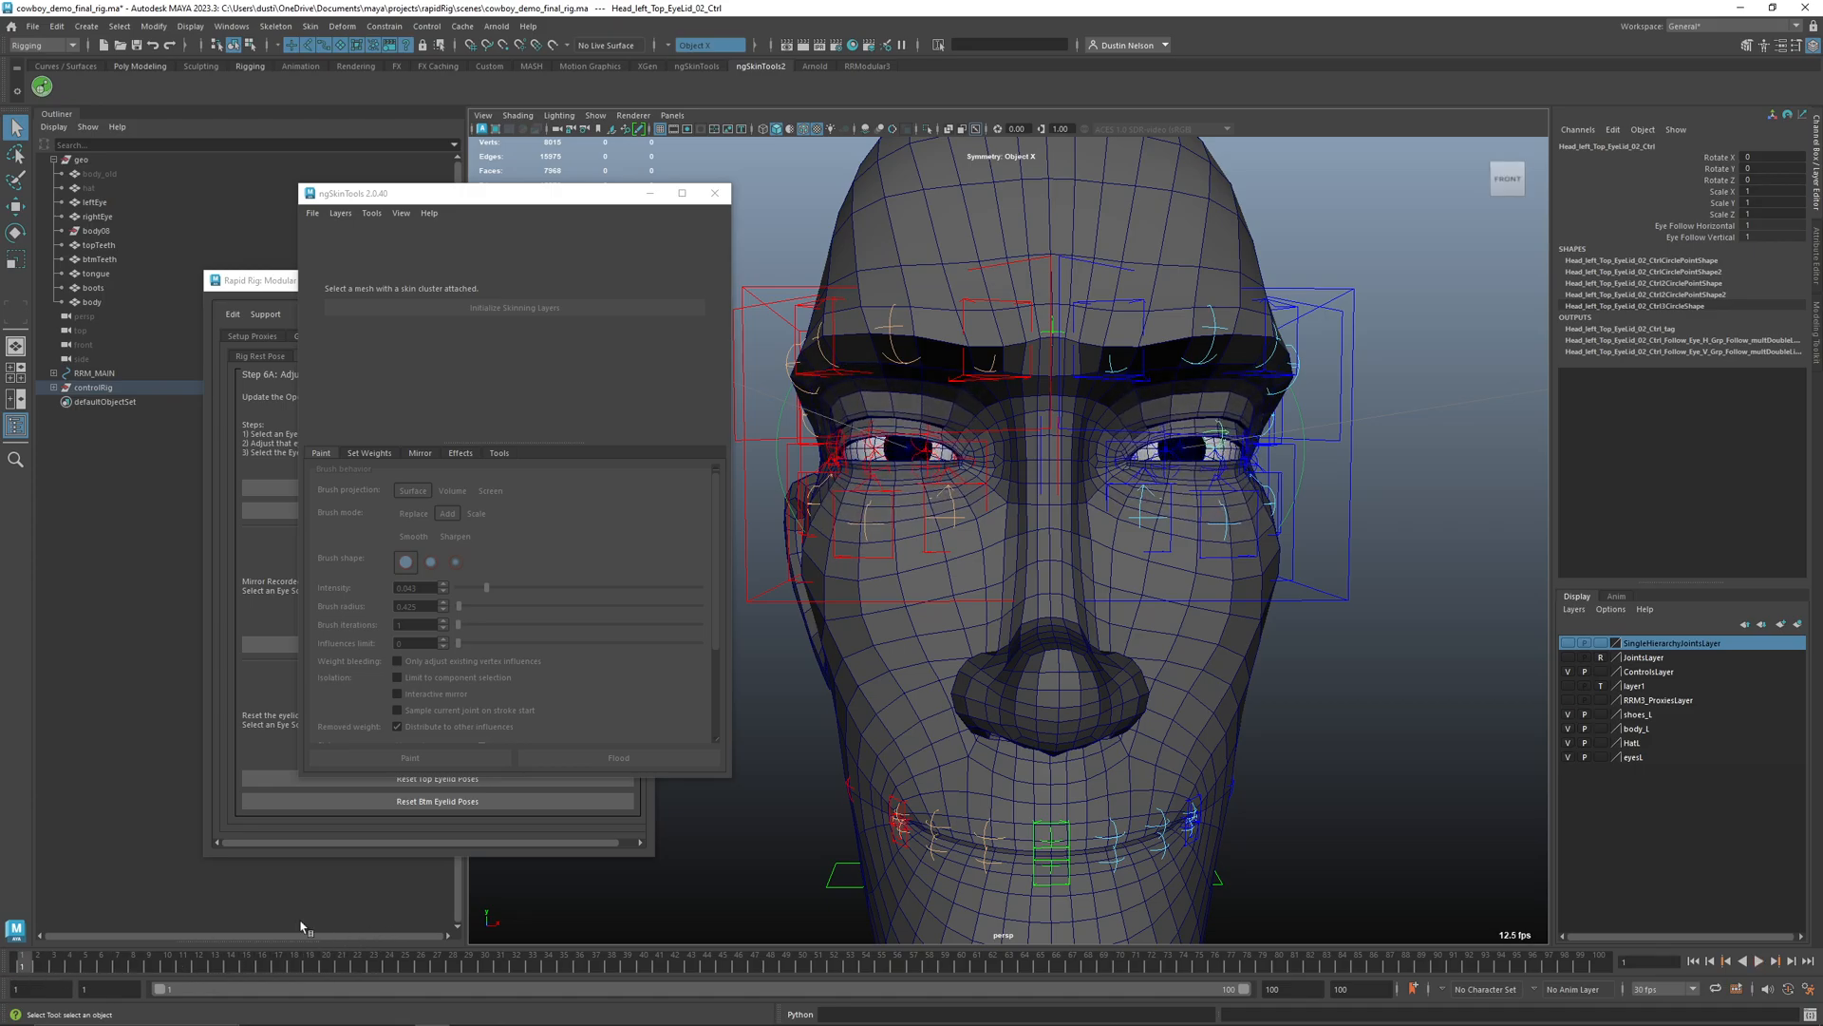
{"action": "scroll", "coordinate": [944, 719], "scroll_direction": "down", "scroll_amount": 3}
{"action": "left_click_drag", "start_coordinate": [944, 719], "coordinate": [1143, 741], "text": "alt"}
{"action": "scroll", "coordinate": [1172, 717], "scroll_direction": "down", "scroll_amount": 2}
{"action": "left_click", "coordinate": [1275, 713]}
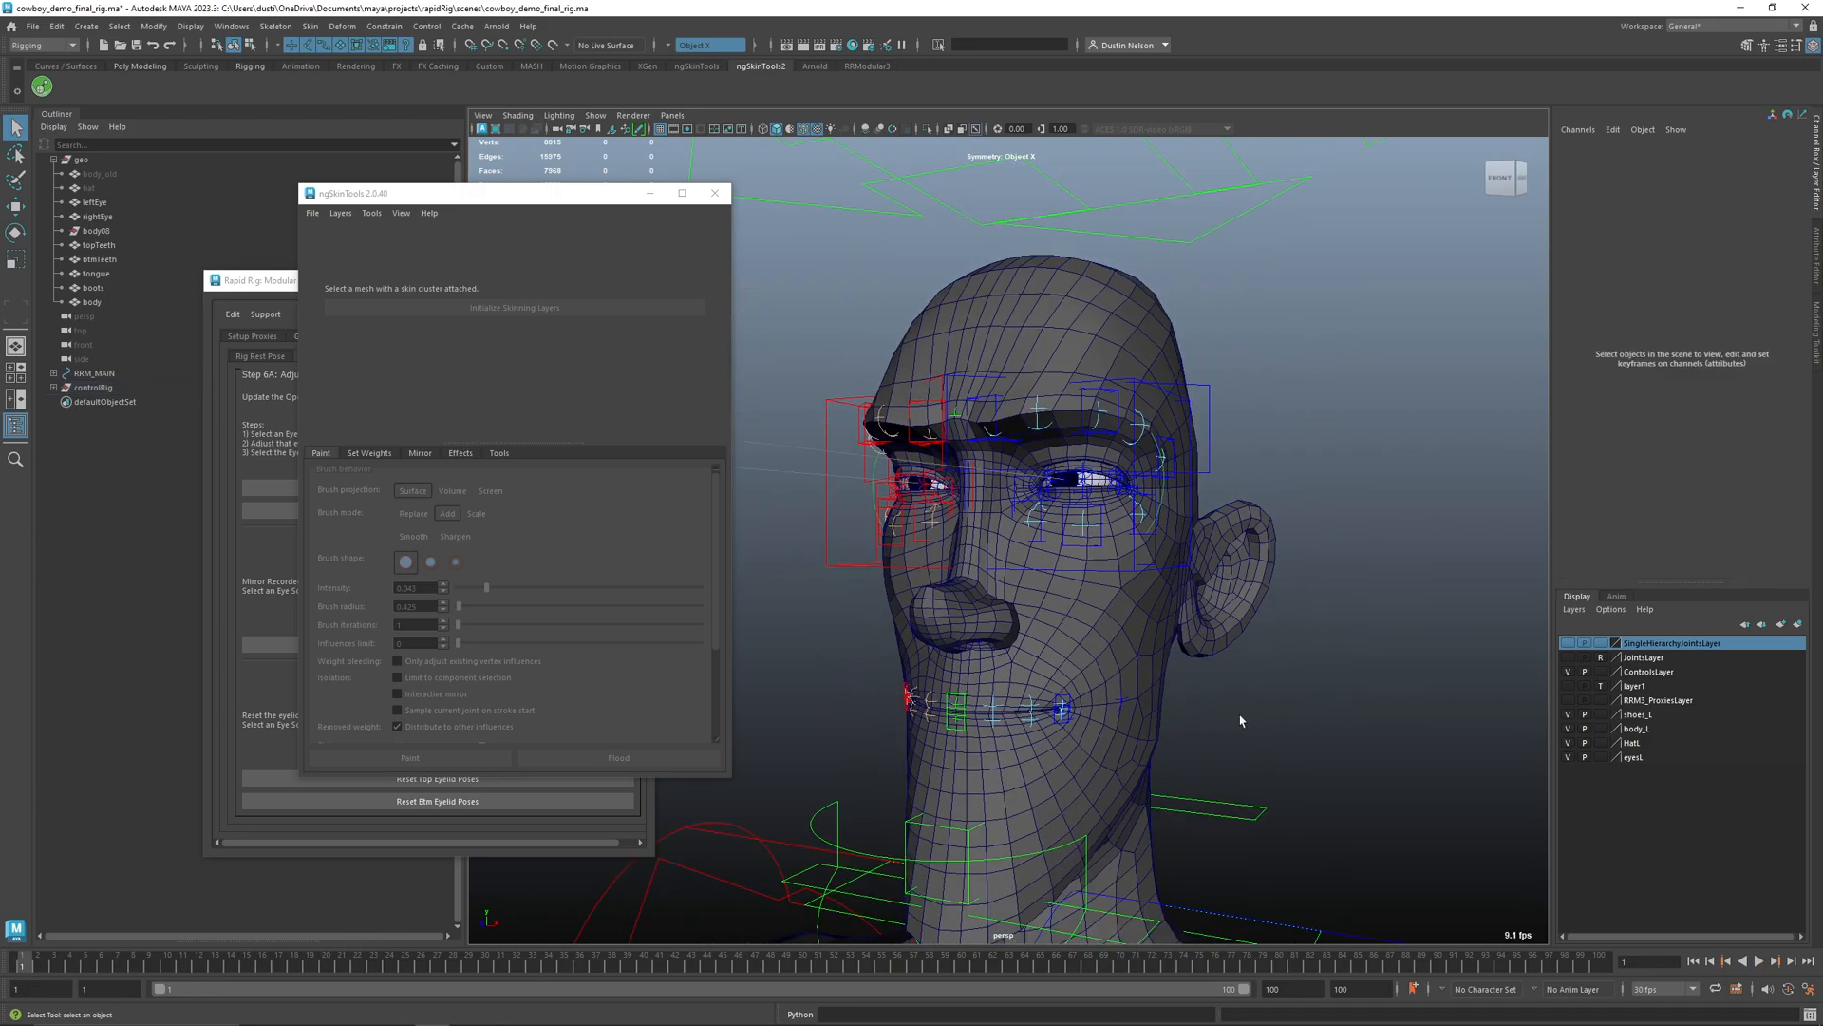
{"action": "left_click_drag", "start_coordinate": [1274, 713], "coordinate": [1225, 719], "text": "alt"}
{"action": "middle_click_drag", "start_coordinate": [1225, 719], "coordinate": [1278, 634], "text": "alt"}
{"action": "scroll", "coordinate": [1250, 619], "scroll_direction": "down", "scroll_amount": 3}
{"action": "left_click_drag", "start_coordinate": [1245, 623], "coordinate": [1164, 622], "text": "alt"}
{"action": "right_click_drag", "start_coordinate": [1164, 622], "coordinate": [1212, 558], "text": "alt"}
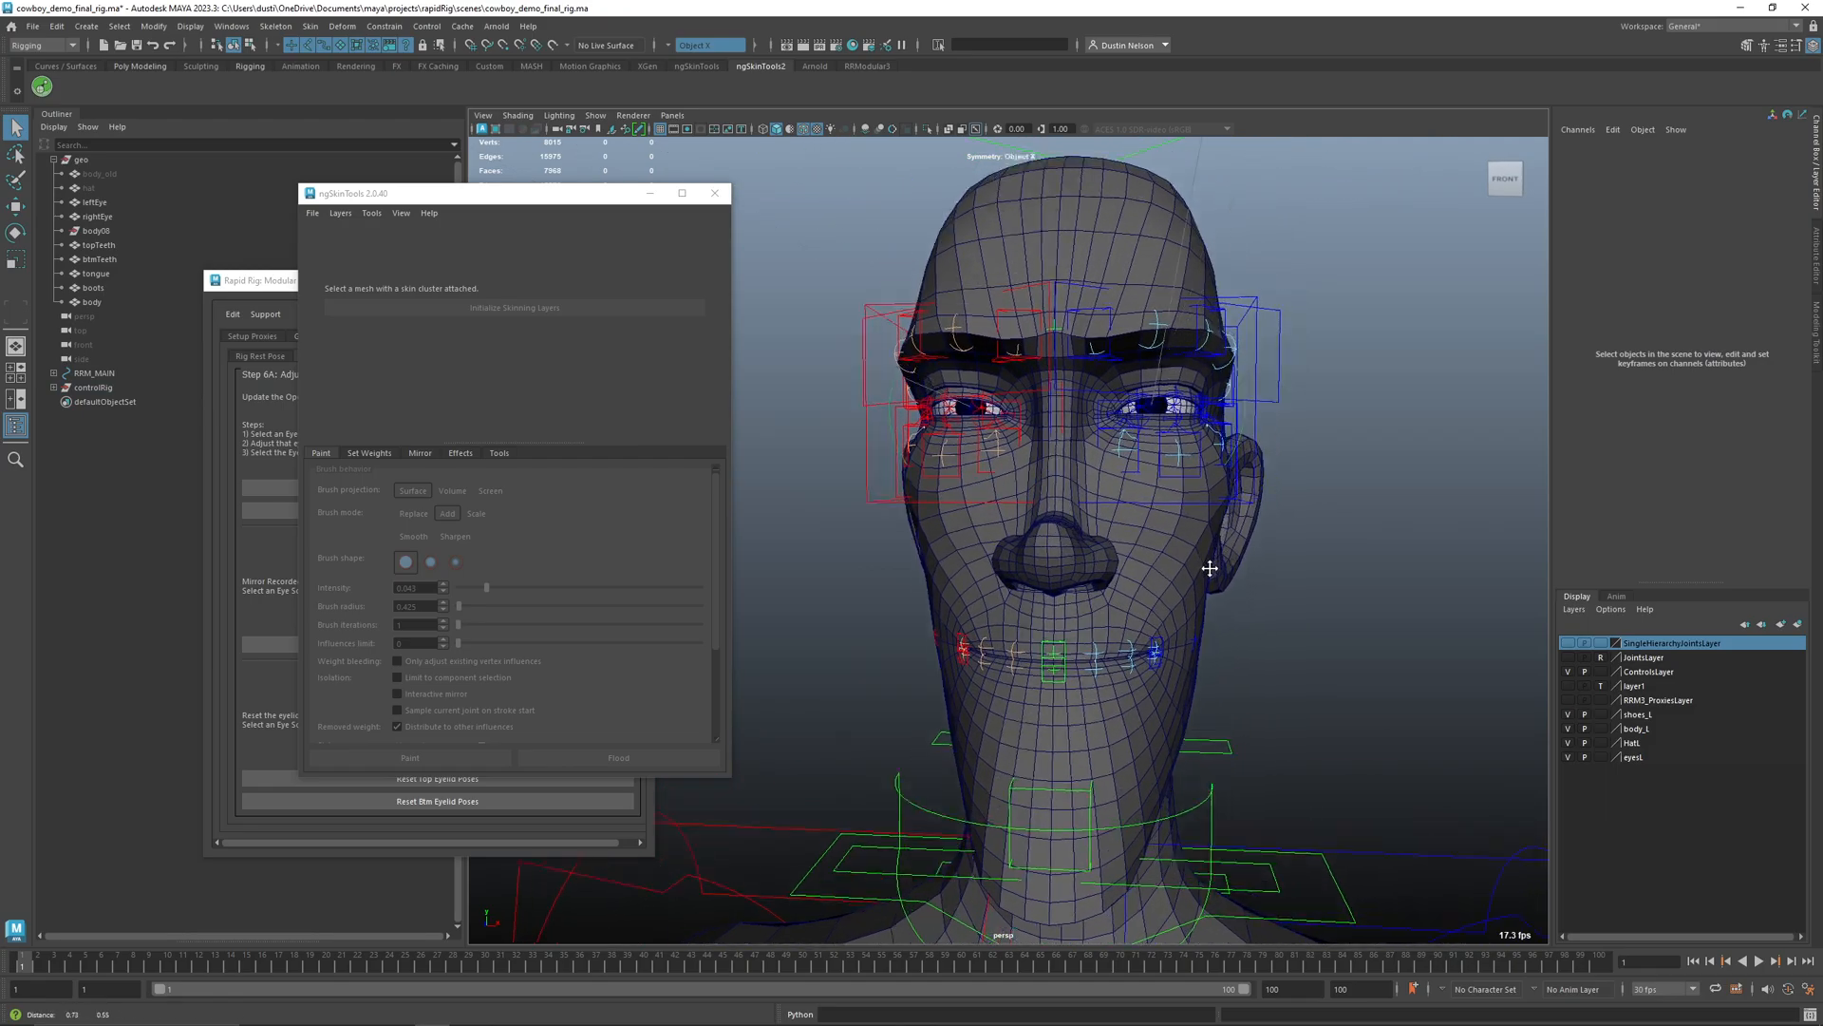
{"action": "middle_click_drag", "start_coordinate": [1212, 558], "coordinate": [1172, 603], "text": "alt"}
{"action": "left_click_drag", "start_coordinate": [1172, 603], "coordinate": [1221, 611], "text": "alt"}
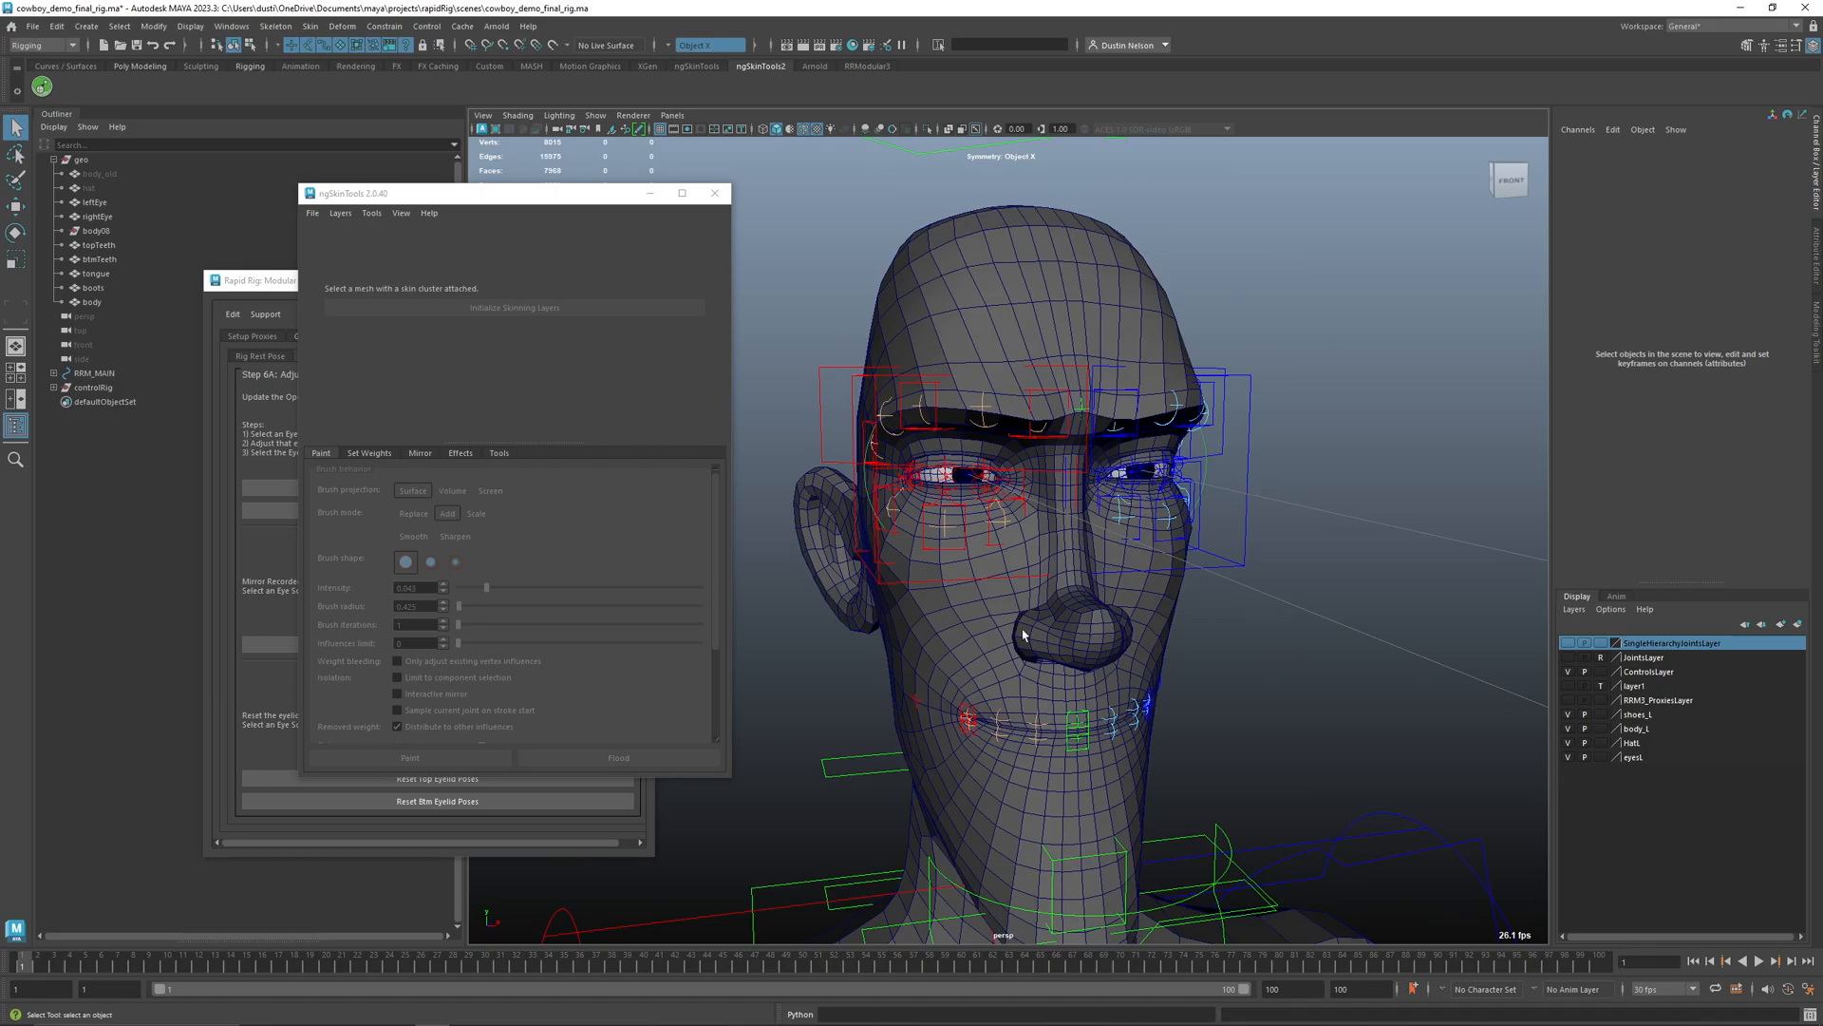
- Bring the Rapid Rig: Modular window forward
{"action": "left_click_drag", "start_coordinate": [285, 280], "coordinate": [272, 249]}
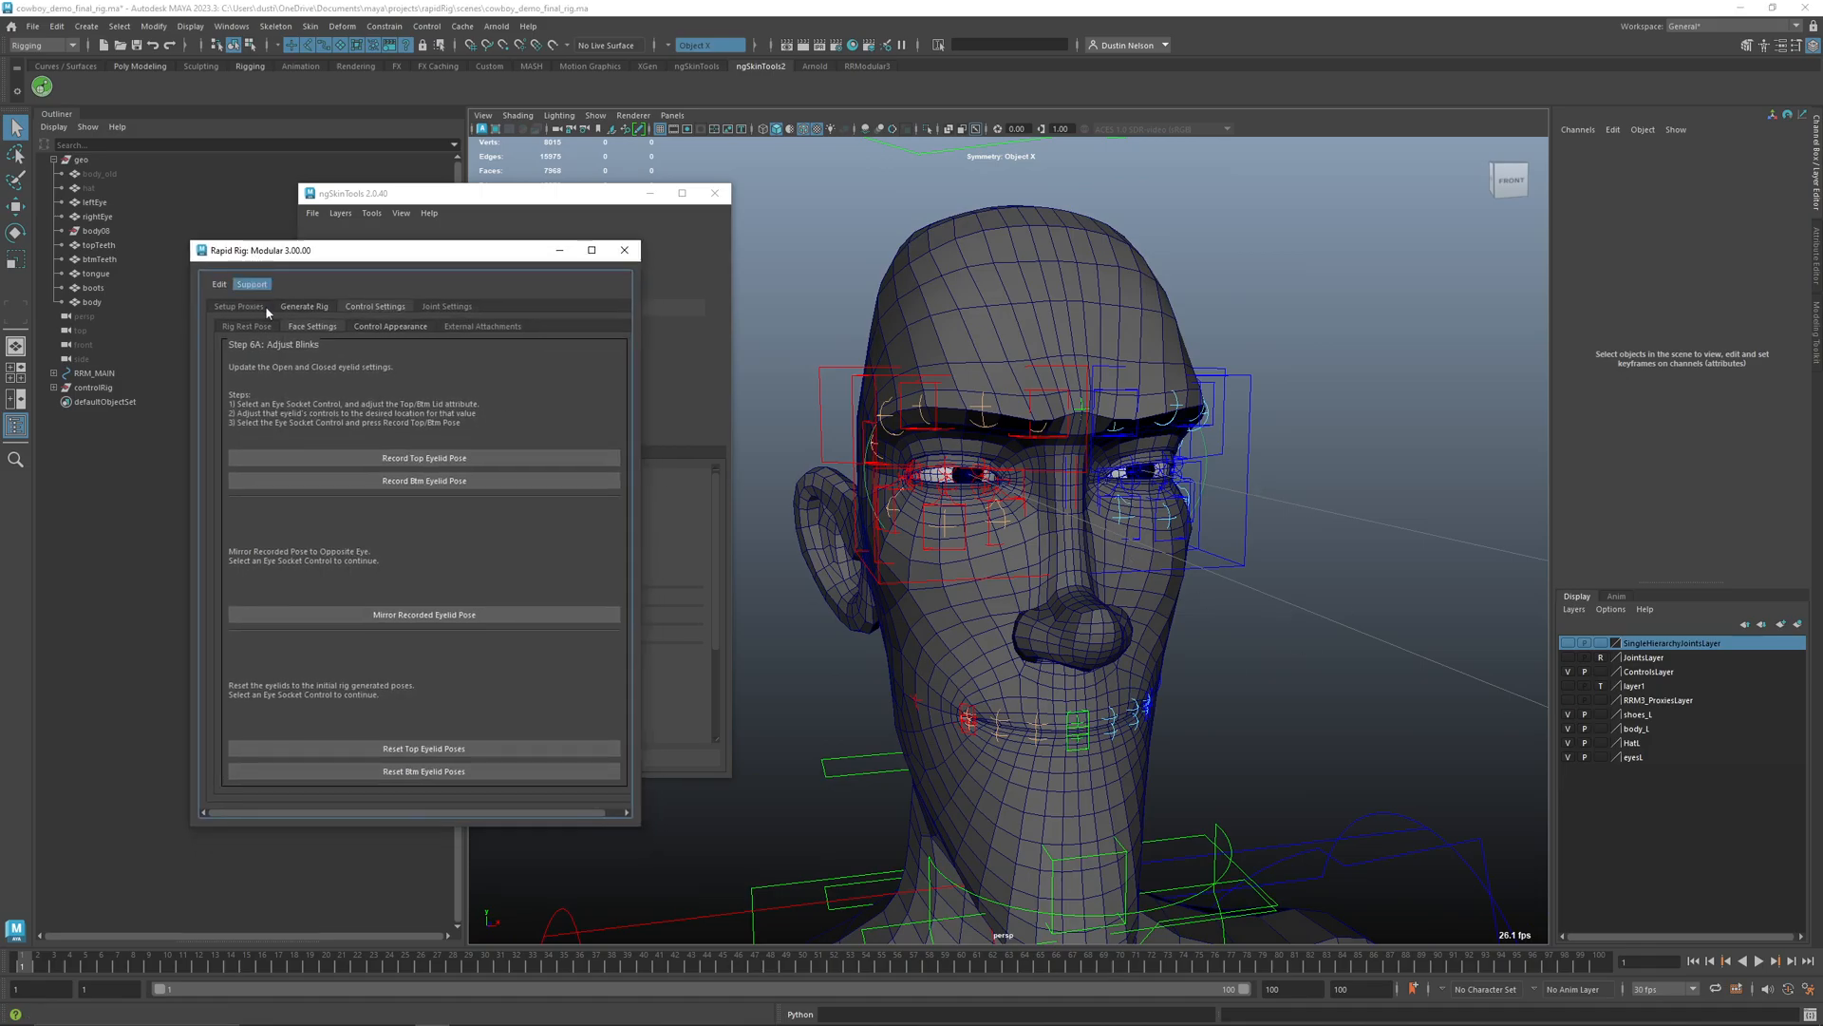